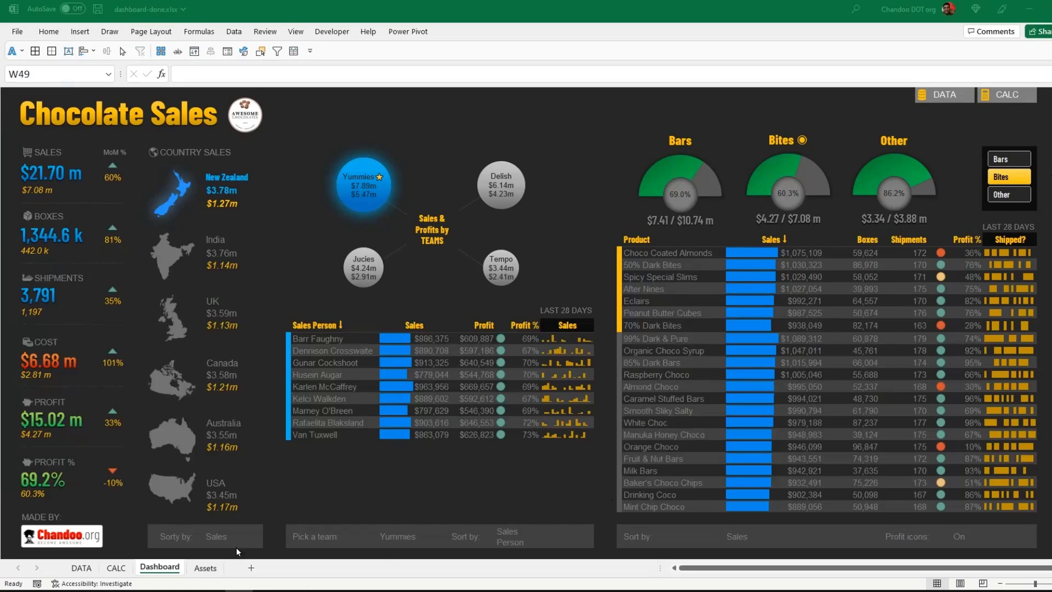
Sort the country section of the dashboard by Profit %
click(213, 537)
click(267, 543)
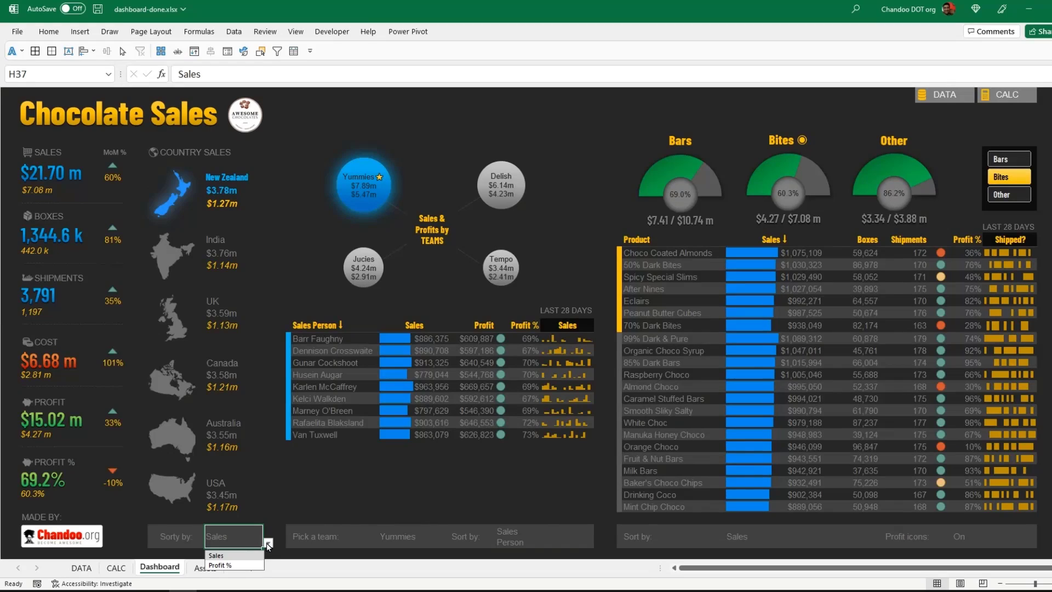
click(230, 565)
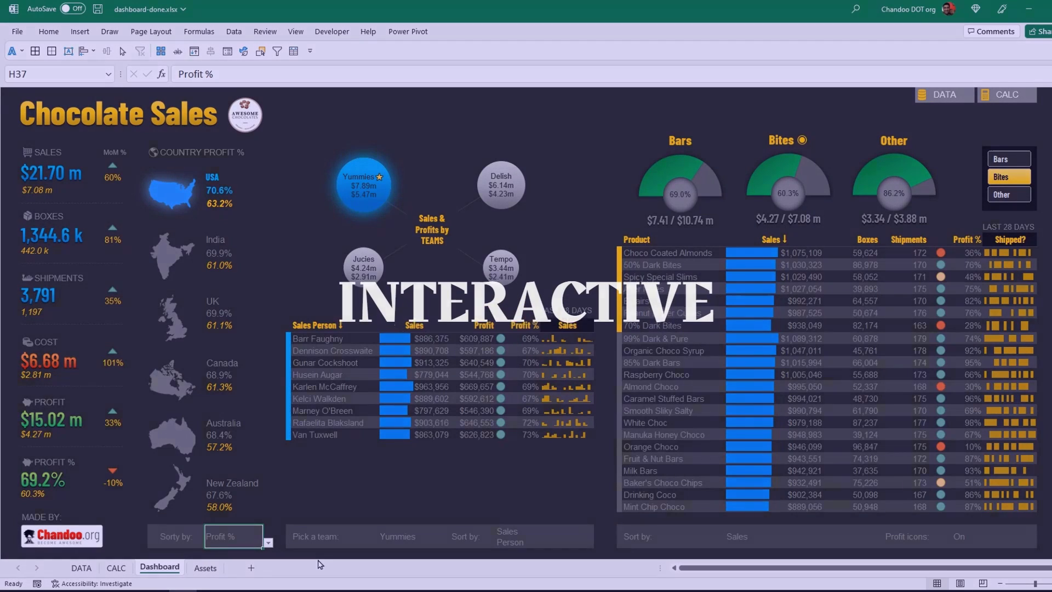
Pick Delish as the team shown in the sales person table
click(403, 538)
click(455, 543)
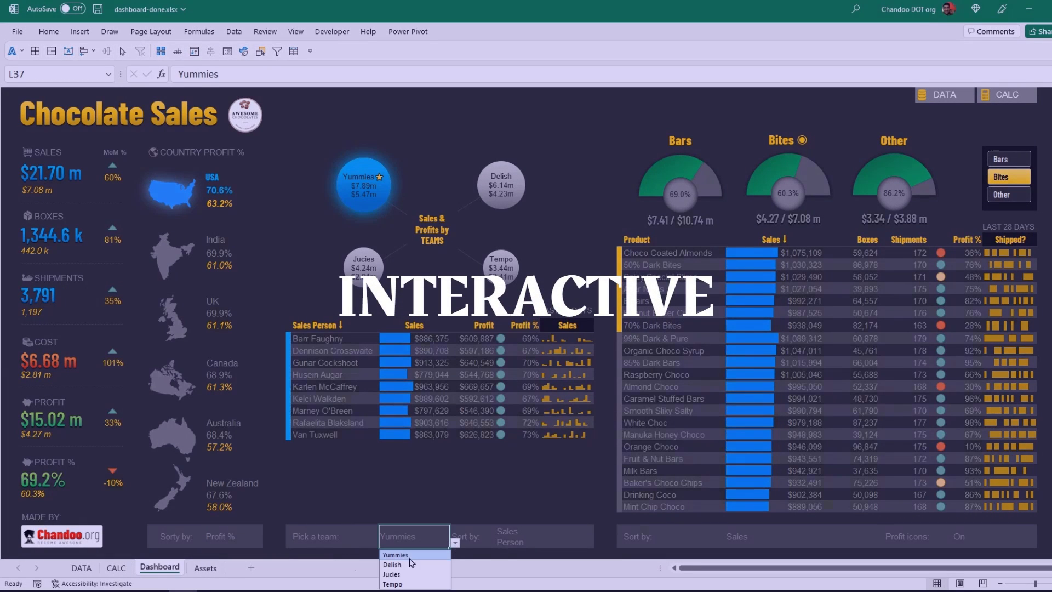
click(408, 565)
Sort the sales person table by Sales and set its last-28-days trend to Shipped?
click(516, 535)
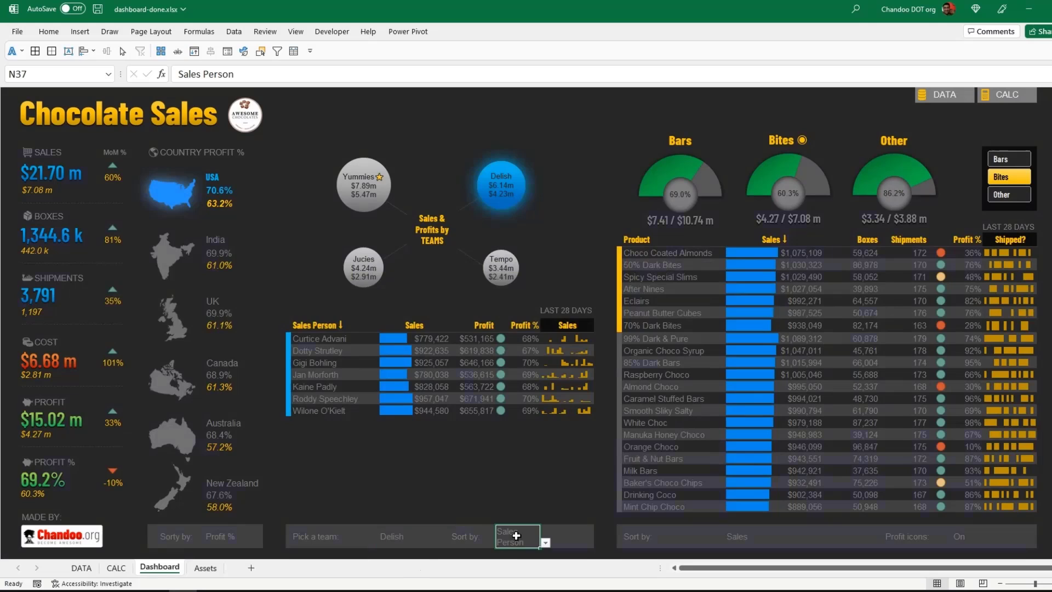
click(544, 542)
click(512, 564)
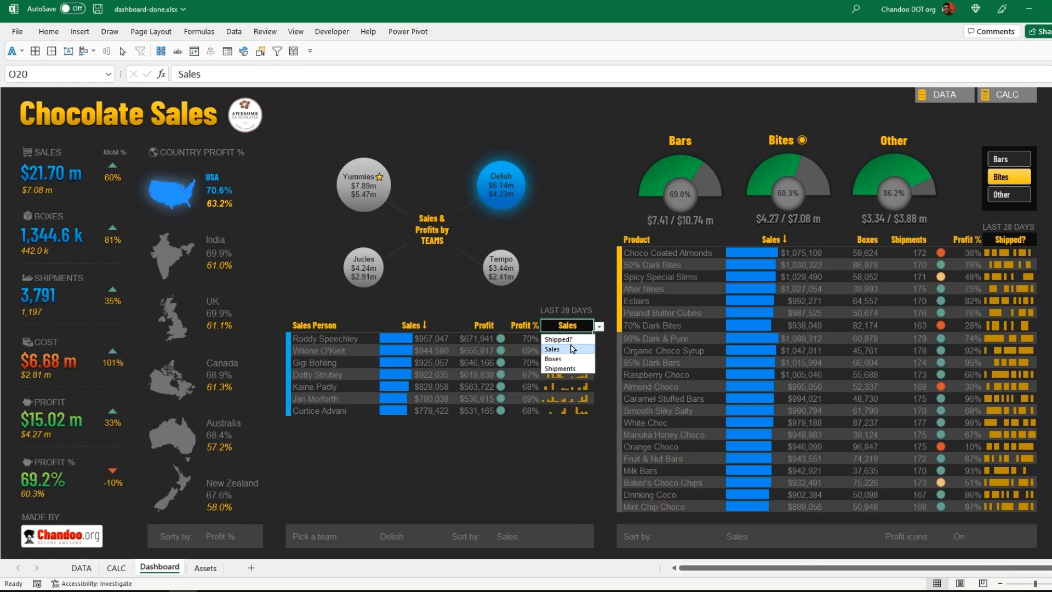
click(558, 339)
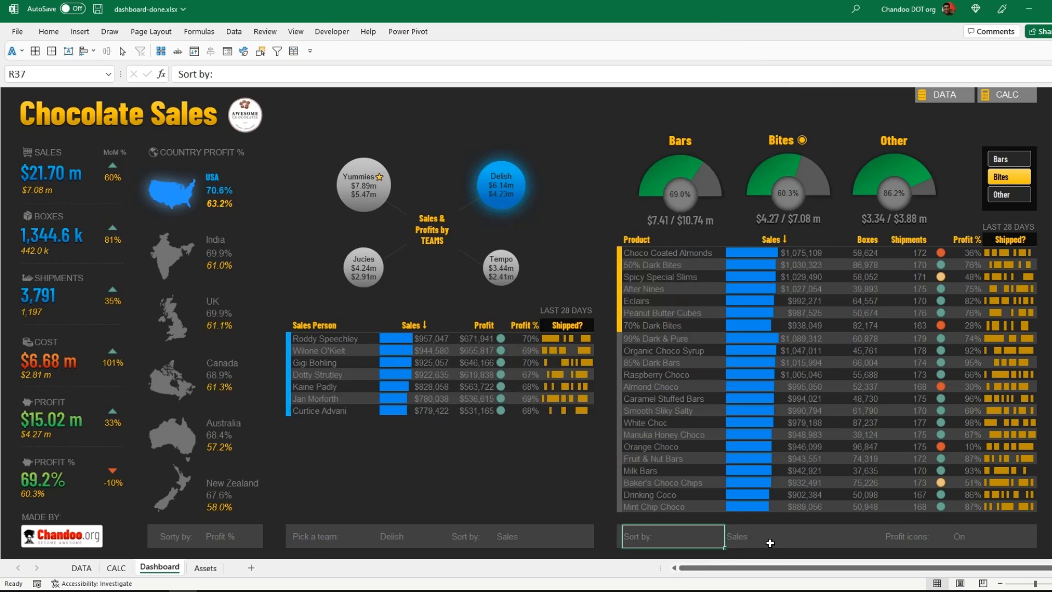
Sort the product table by Product and switch the category filter to Other, followed by Bars
click(748, 540)
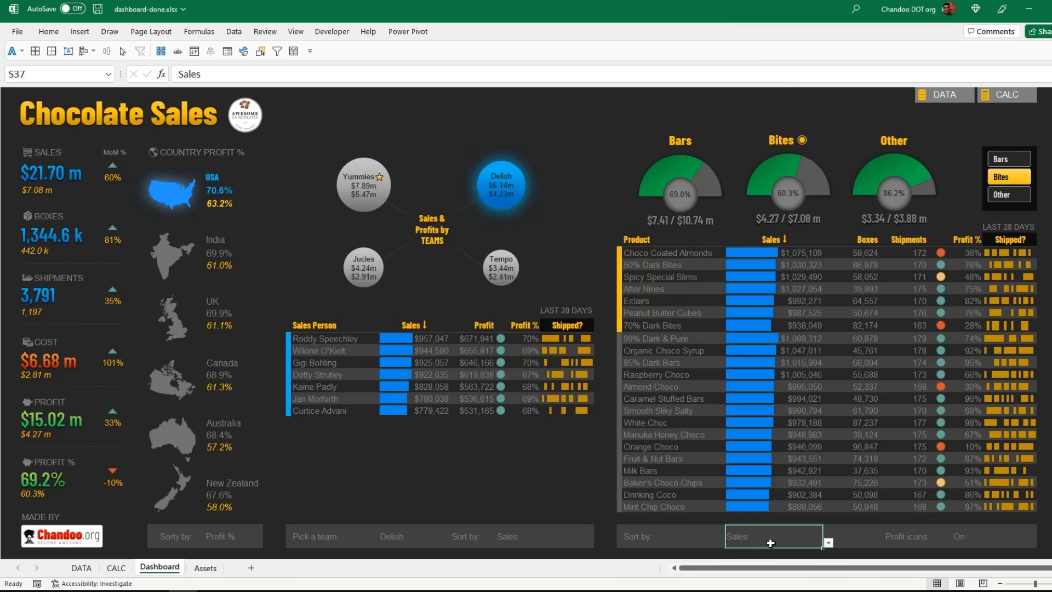
click(828, 542)
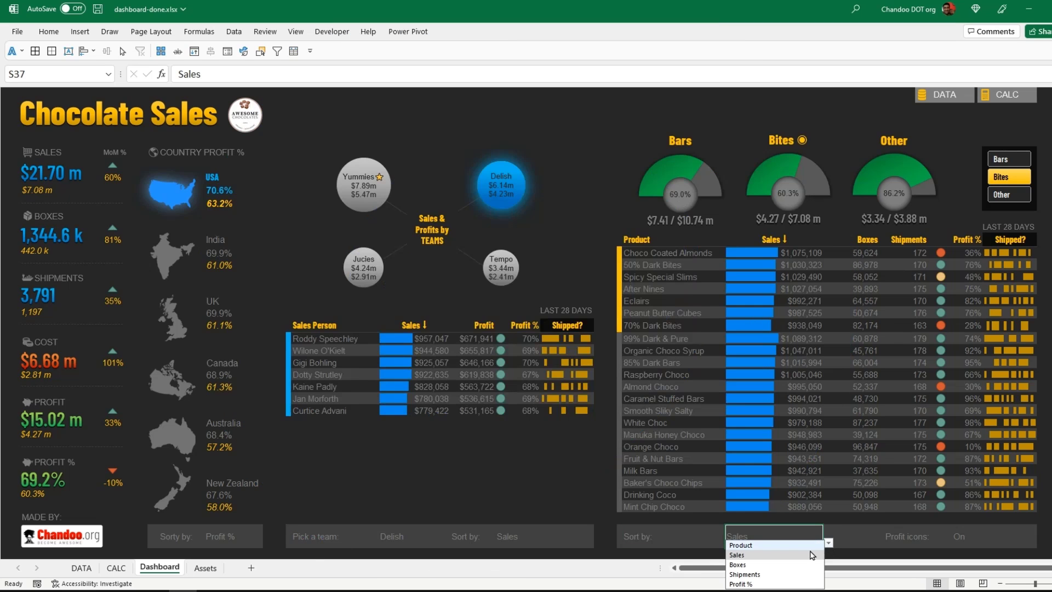
click(774, 552)
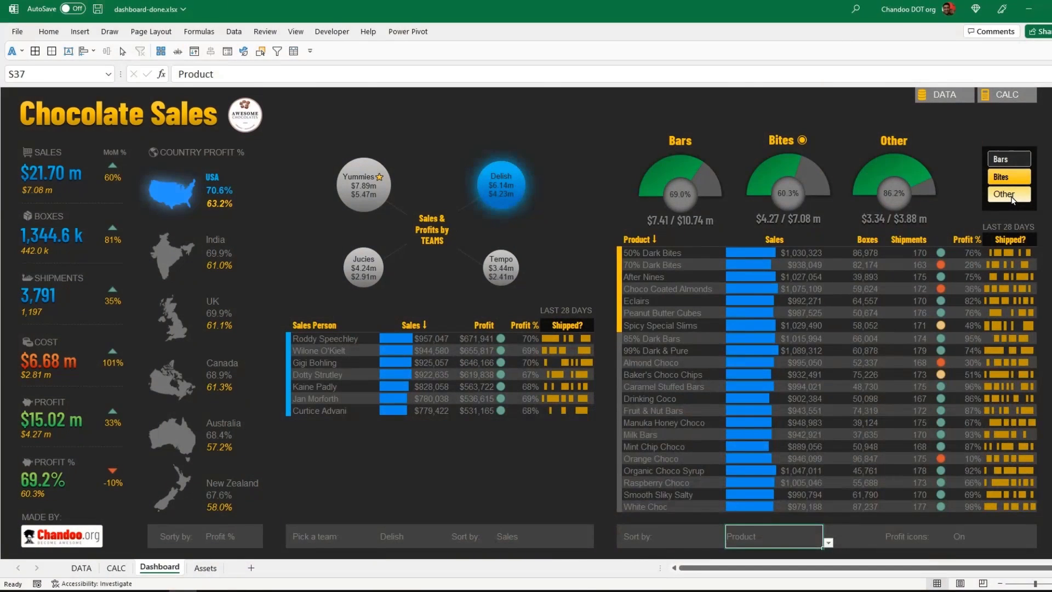
click(1011, 197)
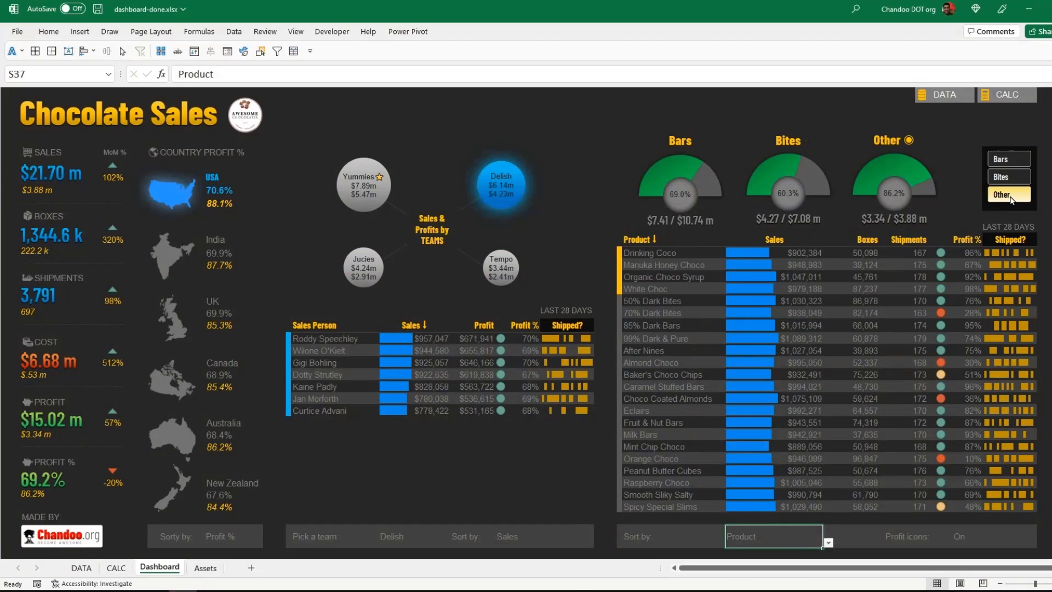
click(1014, 162)
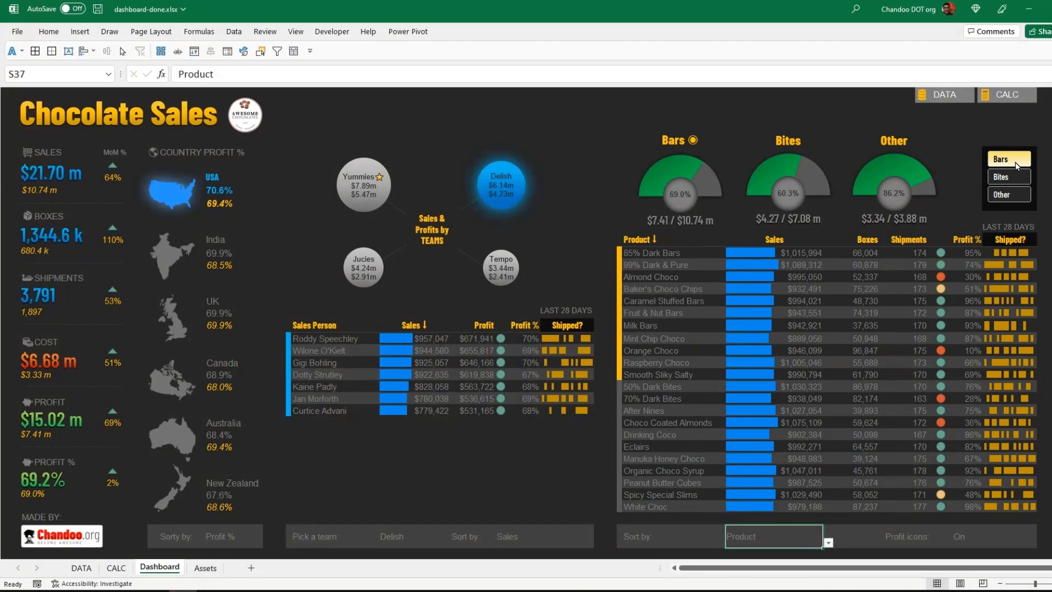
Set the product table's last-28-days trend to Boxes and select the profit icons setting
click(1012, 239)
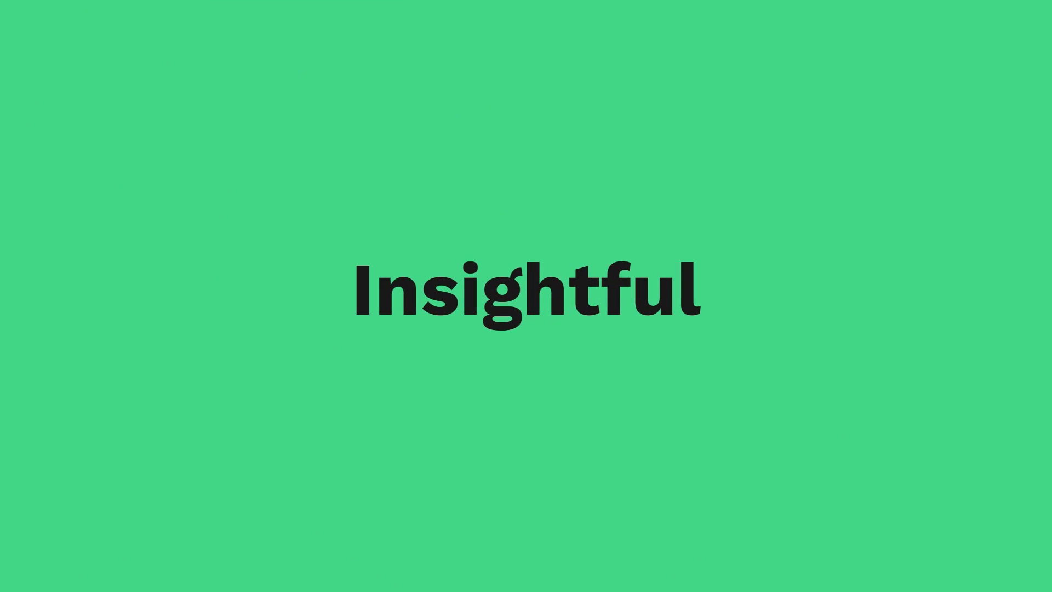
click(1042, 241)
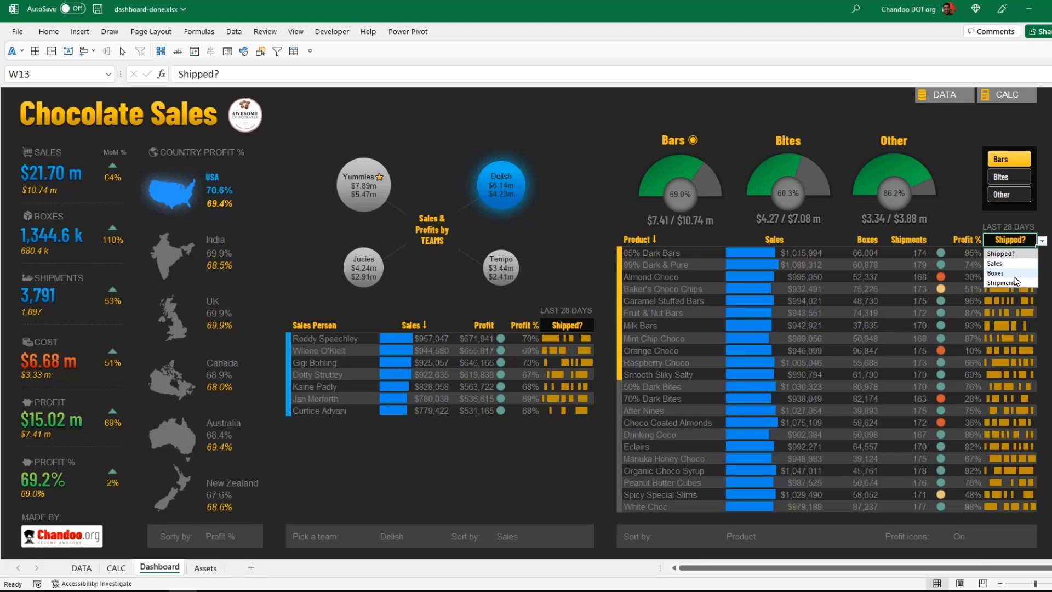
click(995, 273)
click(964, 533)
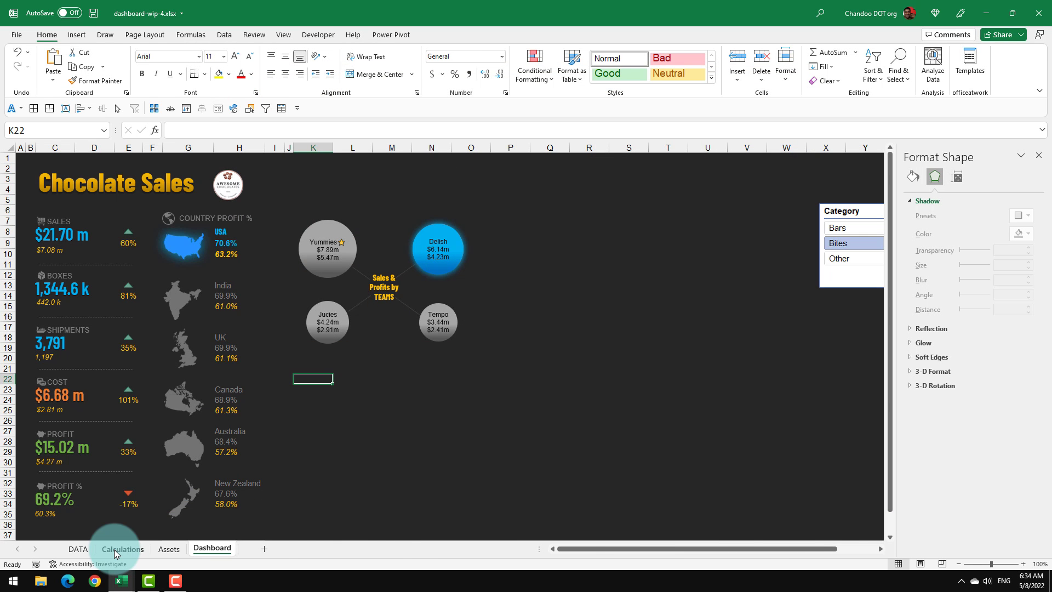
Insert a PivotTable from the Data Model in cell C99 of the Calculations sheet, below the PEOPLE table
click(115, 549)
click(604, 549)
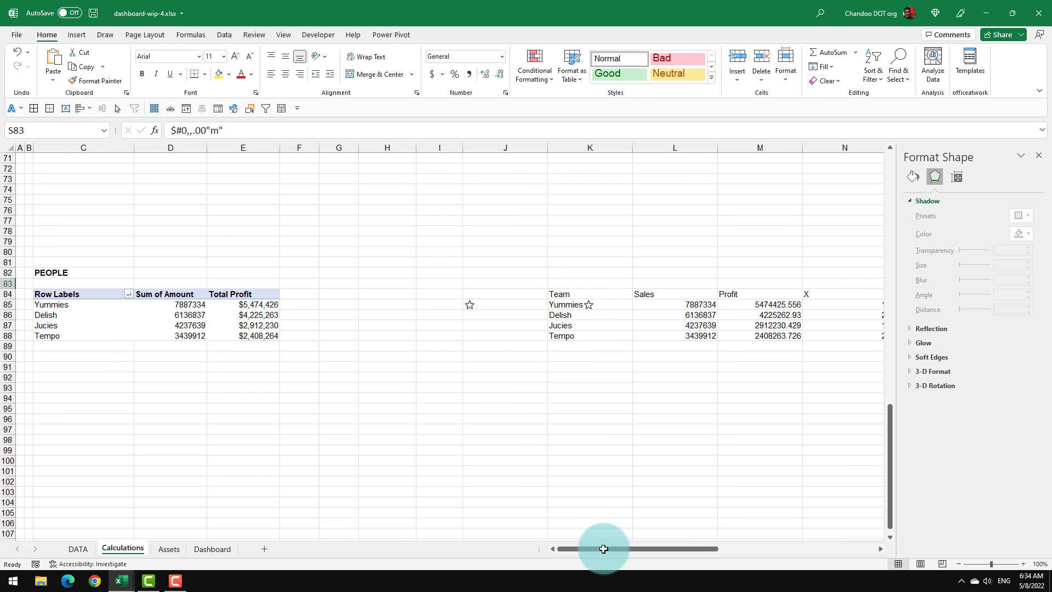
click(54, 430)
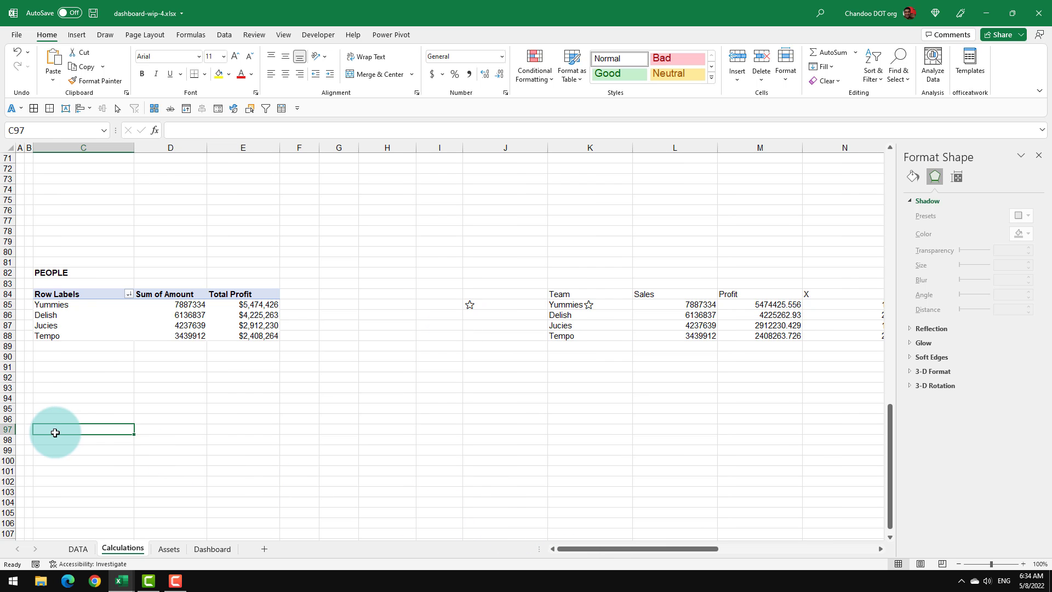
scroll(56, 434, down, 1)
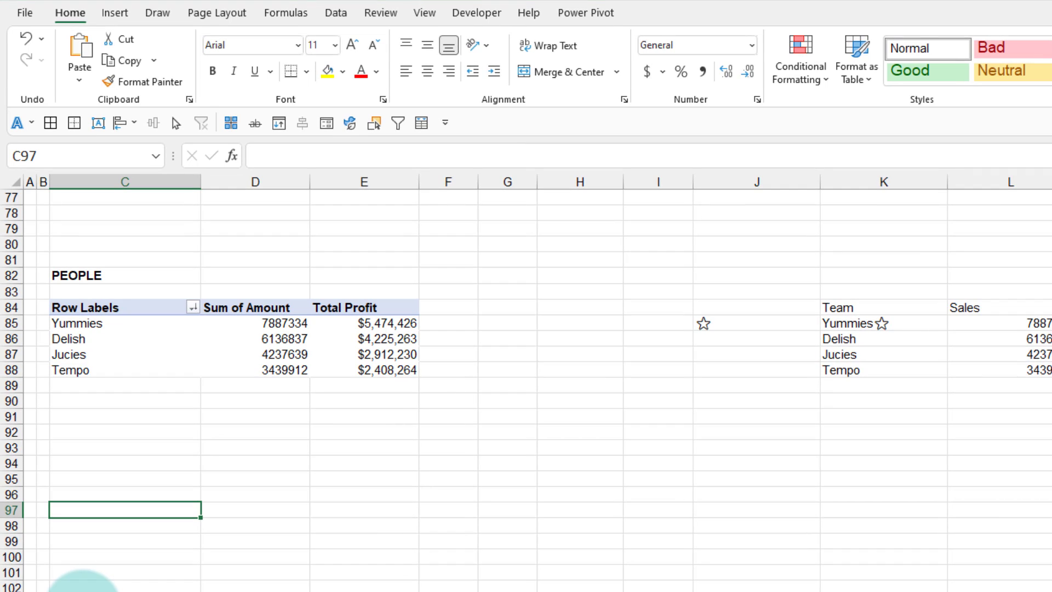
click(64, 439)
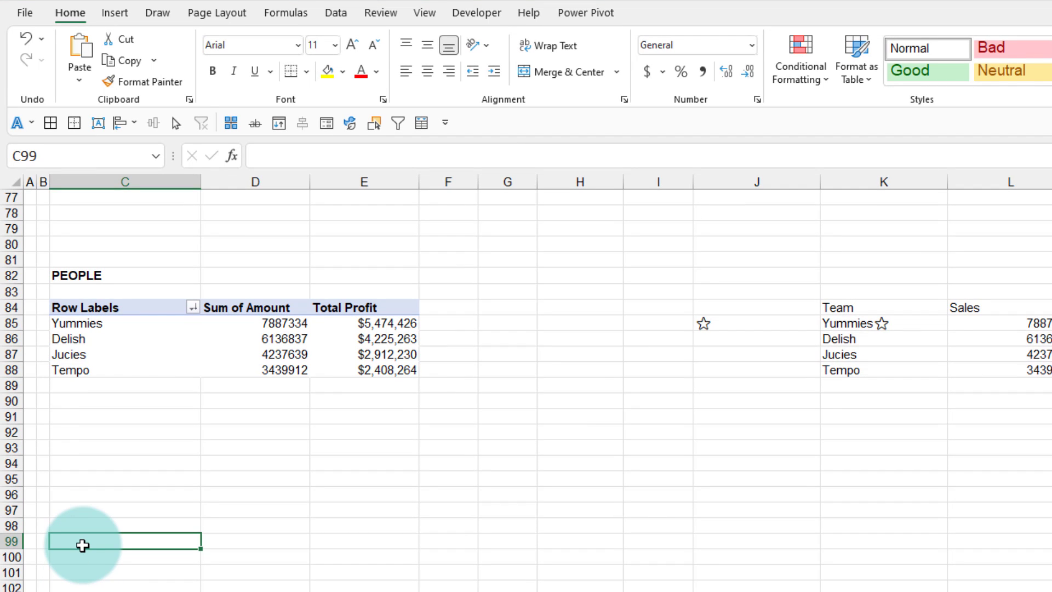
click(113, 15)
click(40, 71)
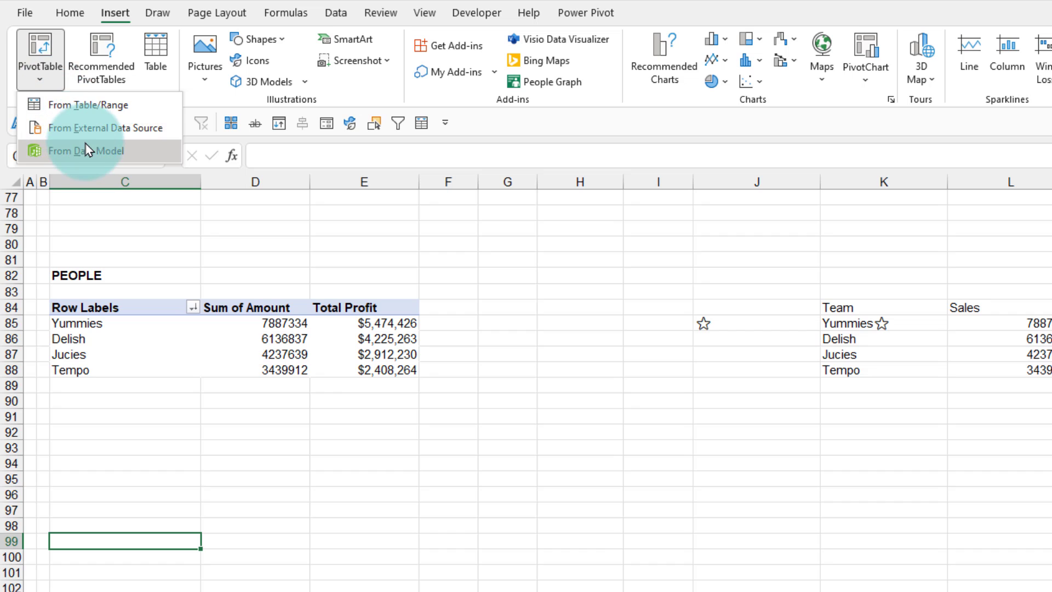
click(87, 148)
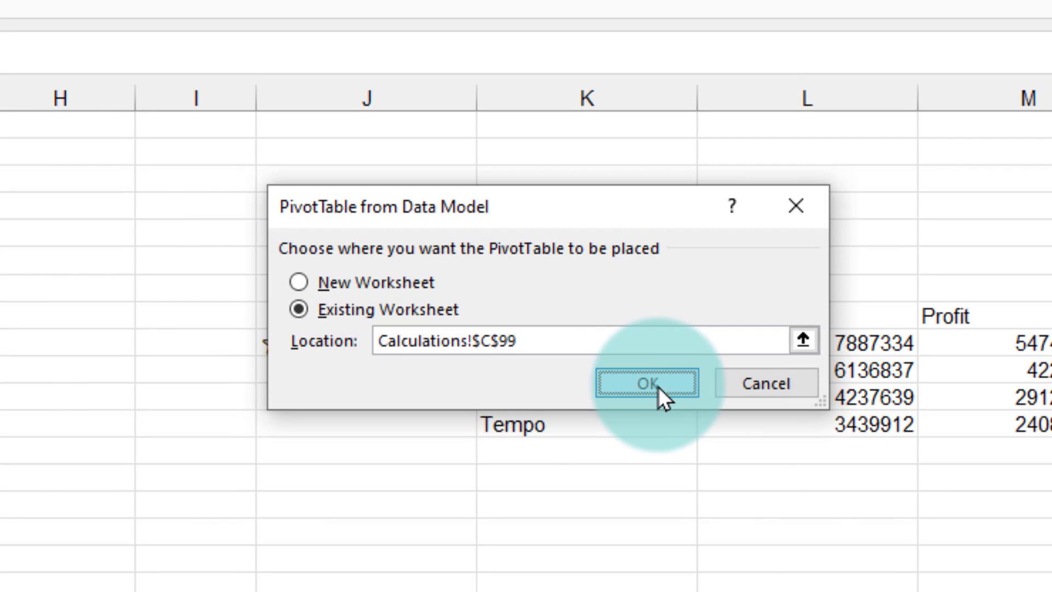
click(879, 350)
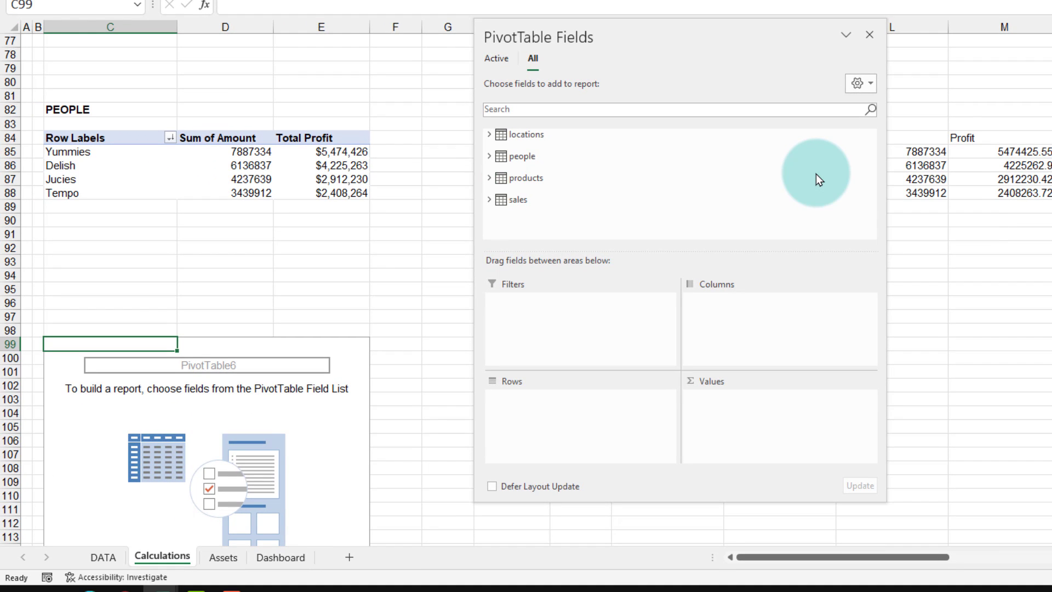
Add Sales person from the people table to the PivotTable rows, with Team placed above it
click(488, 156)
drag(534, 167, 545, 431)
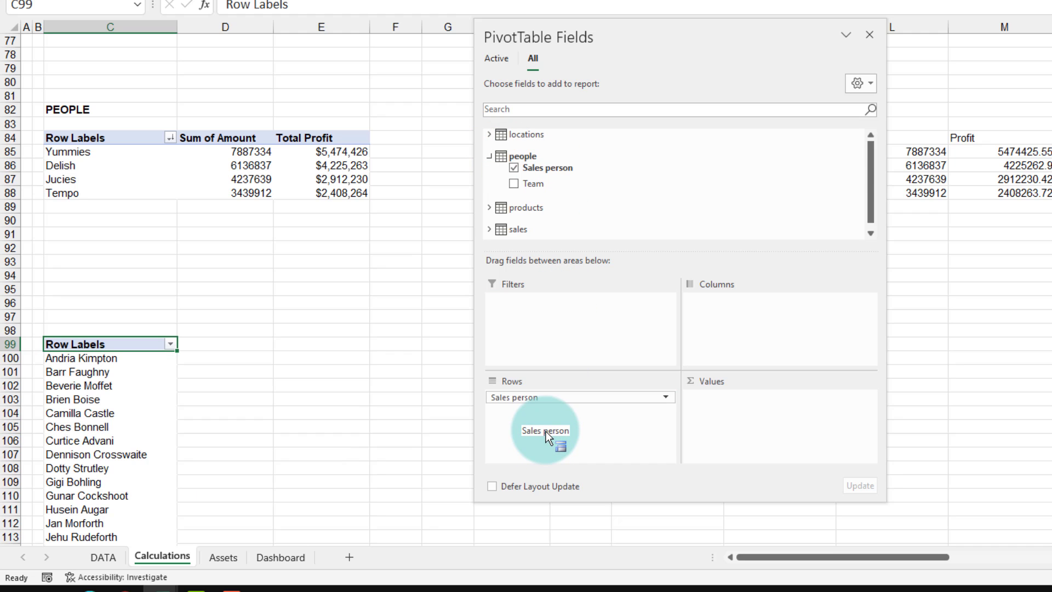
drag(534, 181, 508, 394)
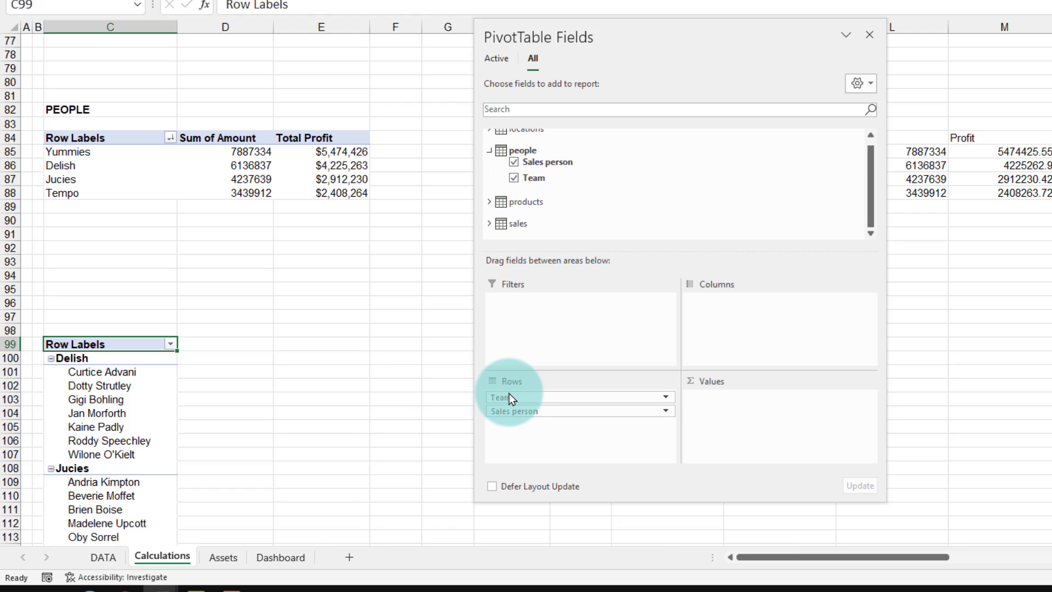
Add Amount, Total Profit and Profit % from the sales table as PivotTable values and close the field list
click(489, 223)
scroll(598, 192, down, 3)
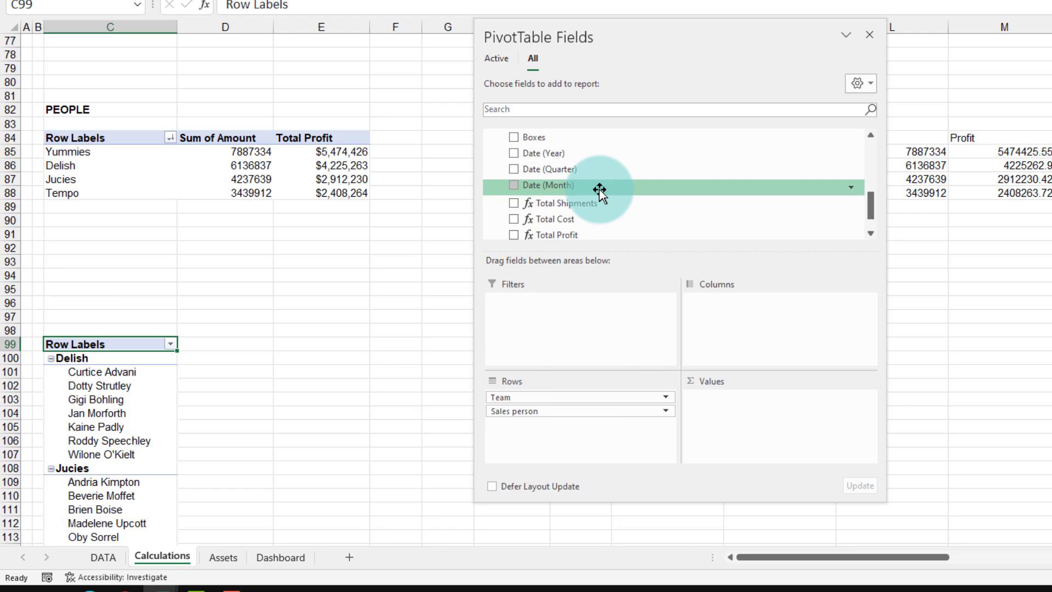
scroll(600, 191, down, 1)
scroll(600, 191, up, 3)
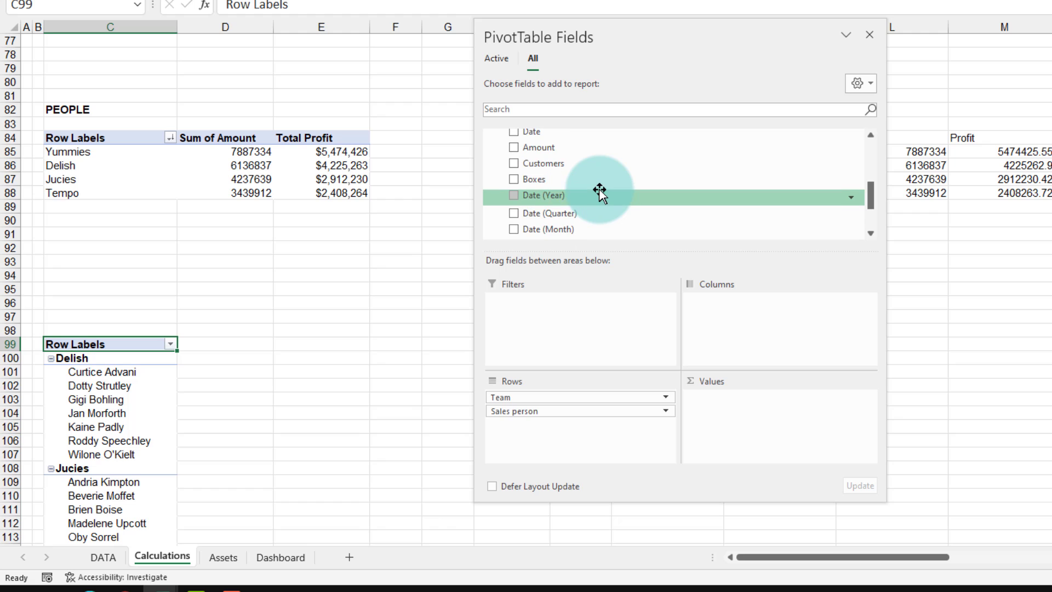
drag(556, 159, 770, 428)
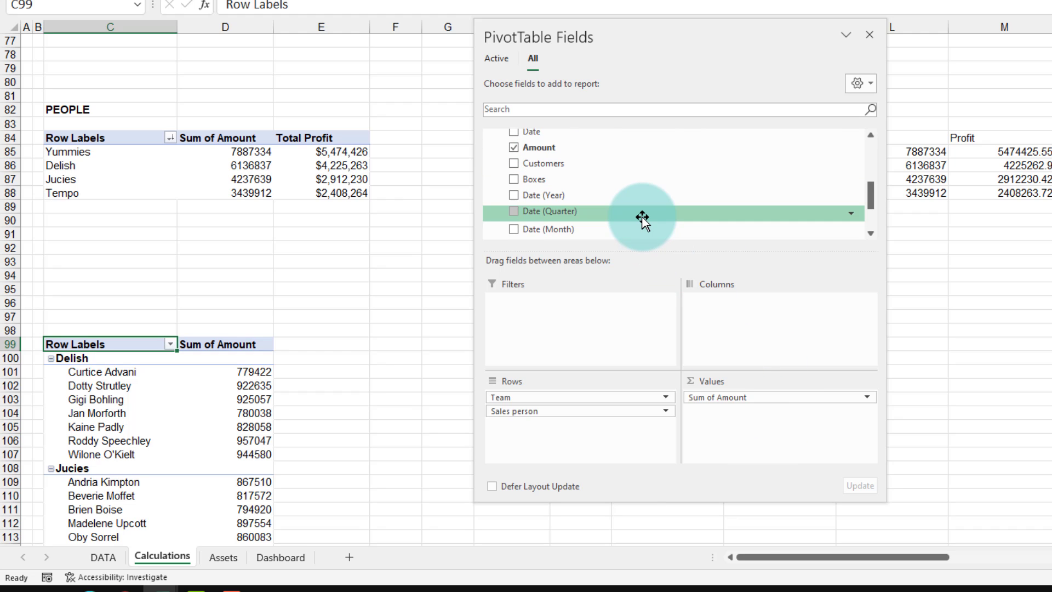
scroll(642, 219, down, 2)
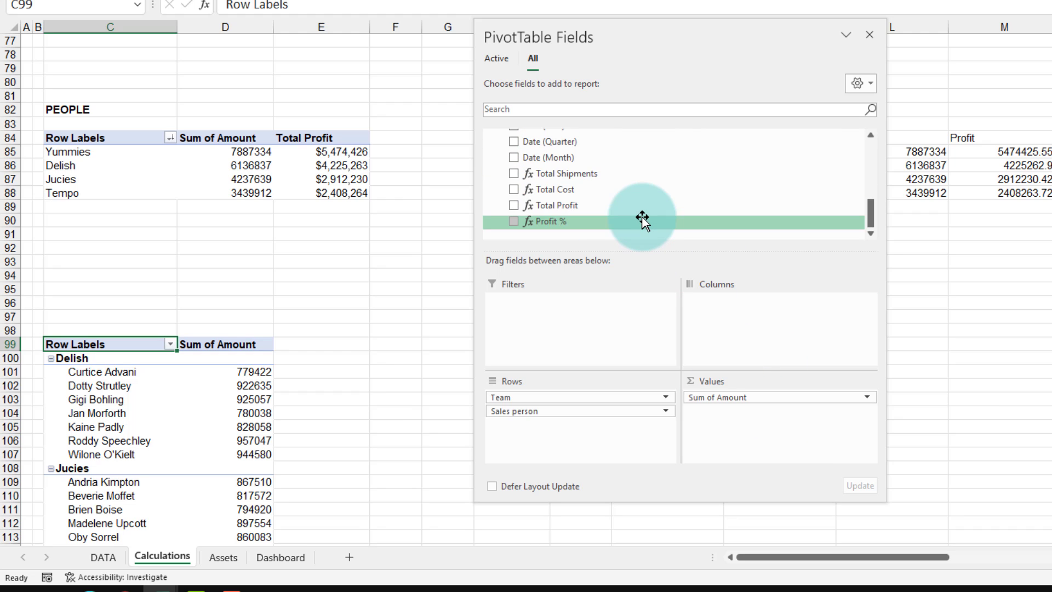
click(513, 204)
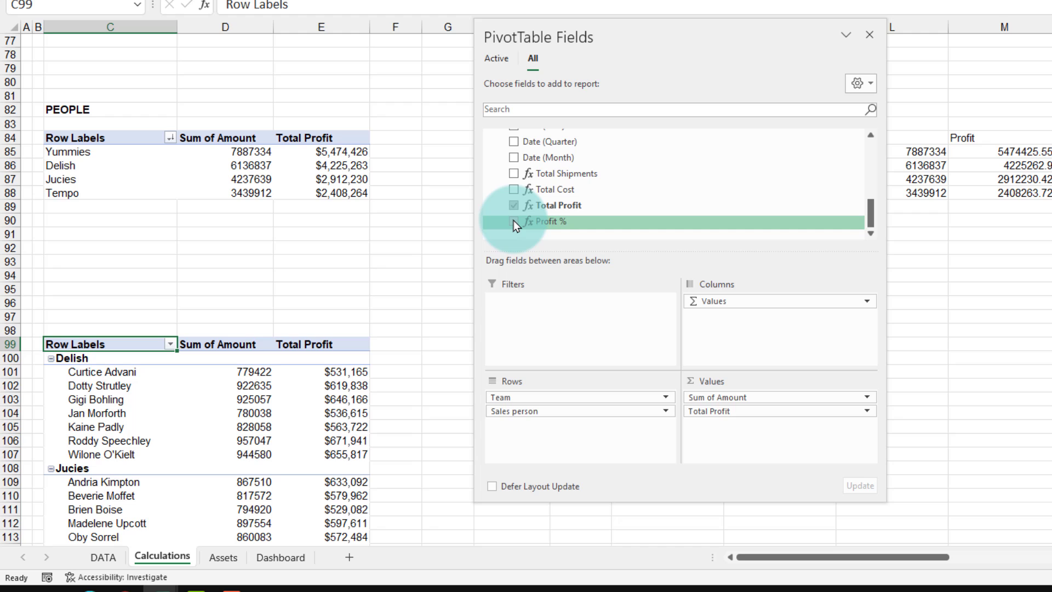
click(513, 220)
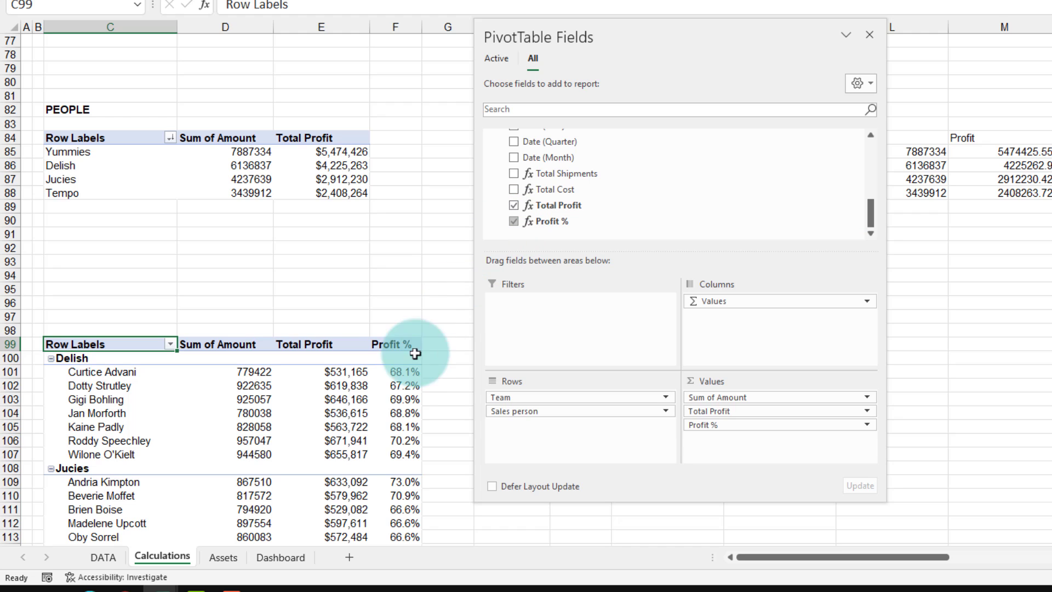
mouse_move(358, 431)
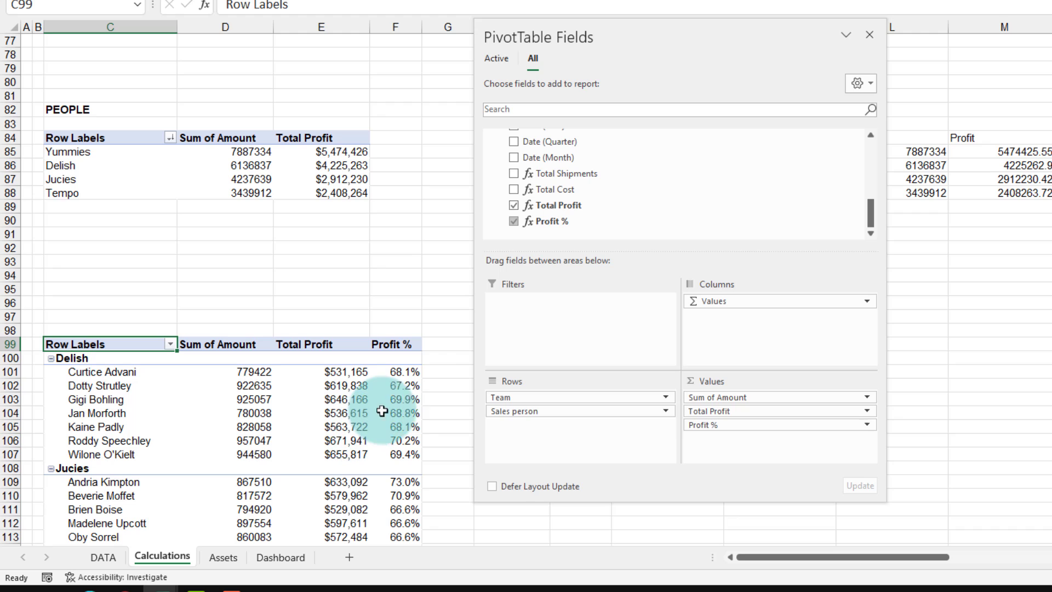
mouse_move(423, 375)
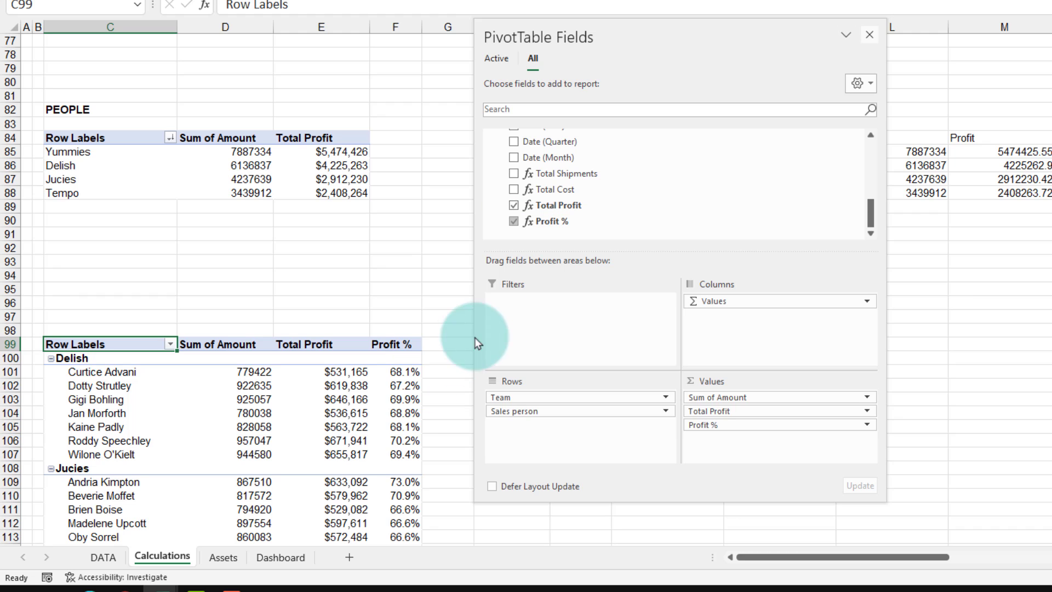
click(871, 36)
Change the new PivotTable's report layout to tabular form so Team and Sales person have separate columns
scroll(843, 44, down, 3)
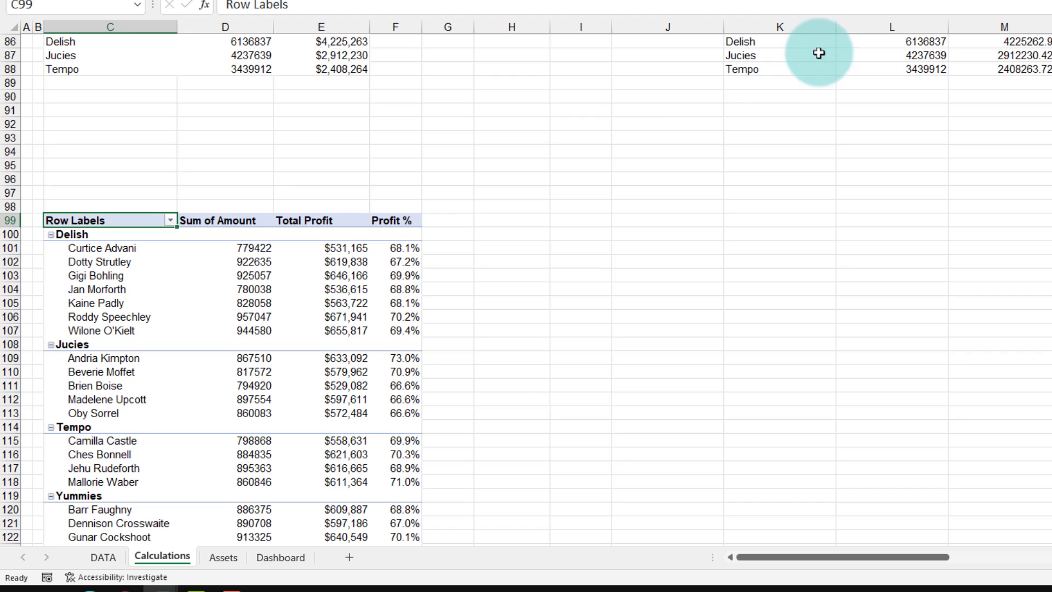
click(110, 280)
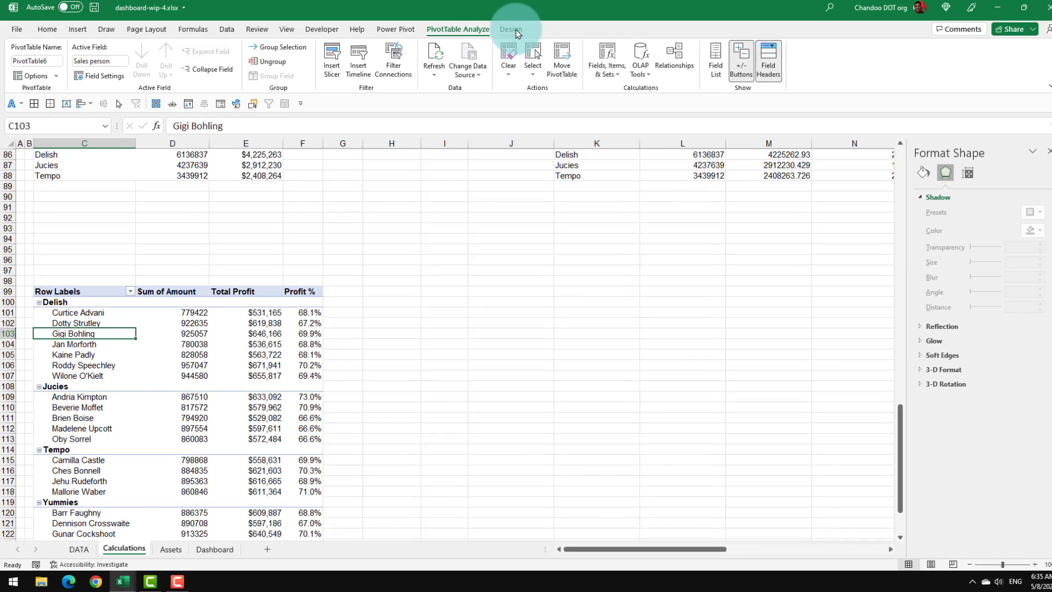
click(508, 34)
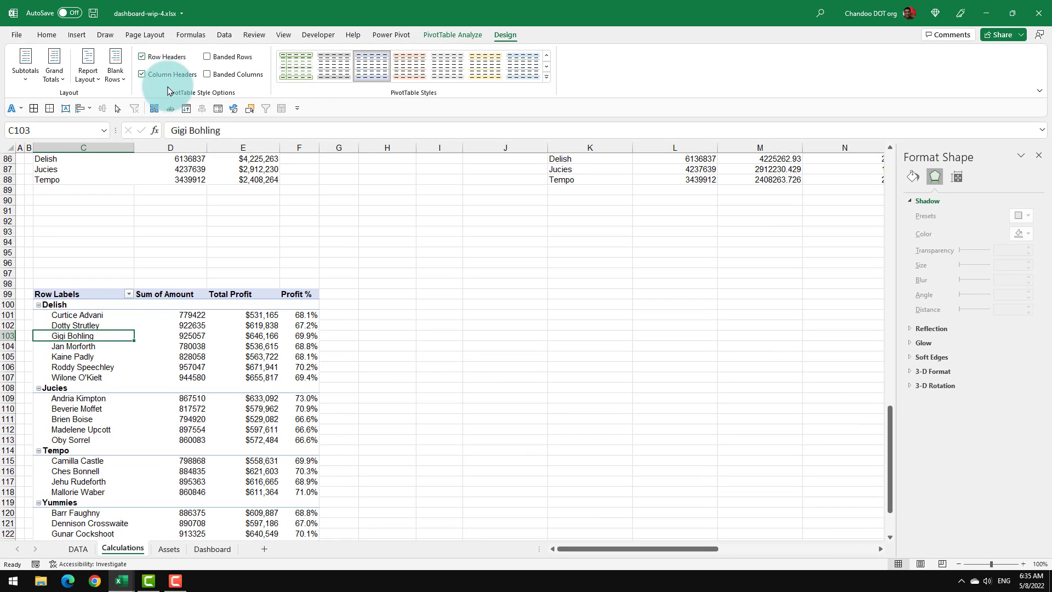
click(88, 73)
click(102, 149)
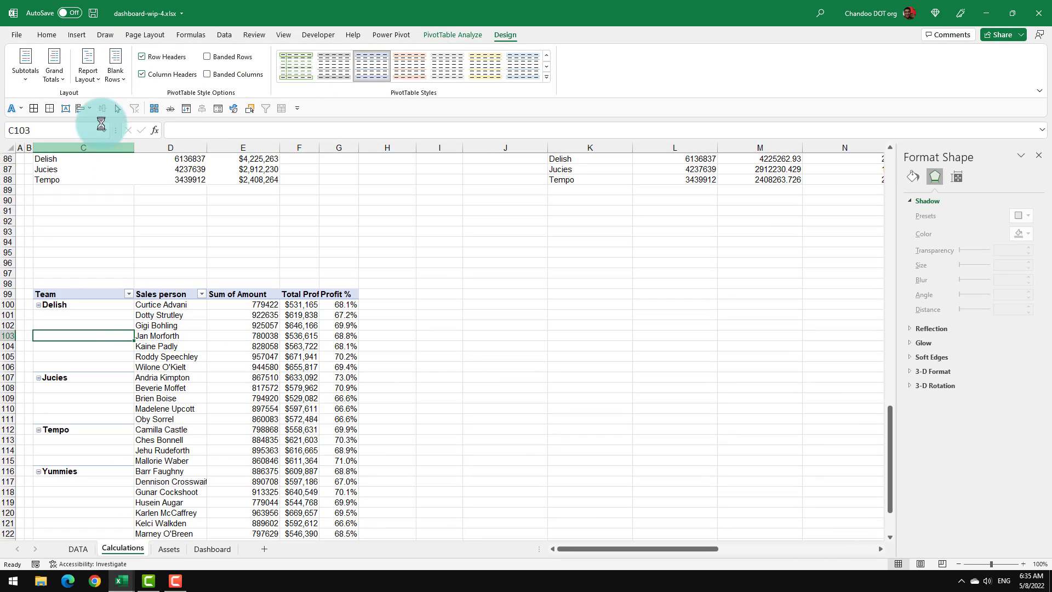
Repeat all item labels in the team and sales person PivotTable and turn off its subtotals
click(88, 71)
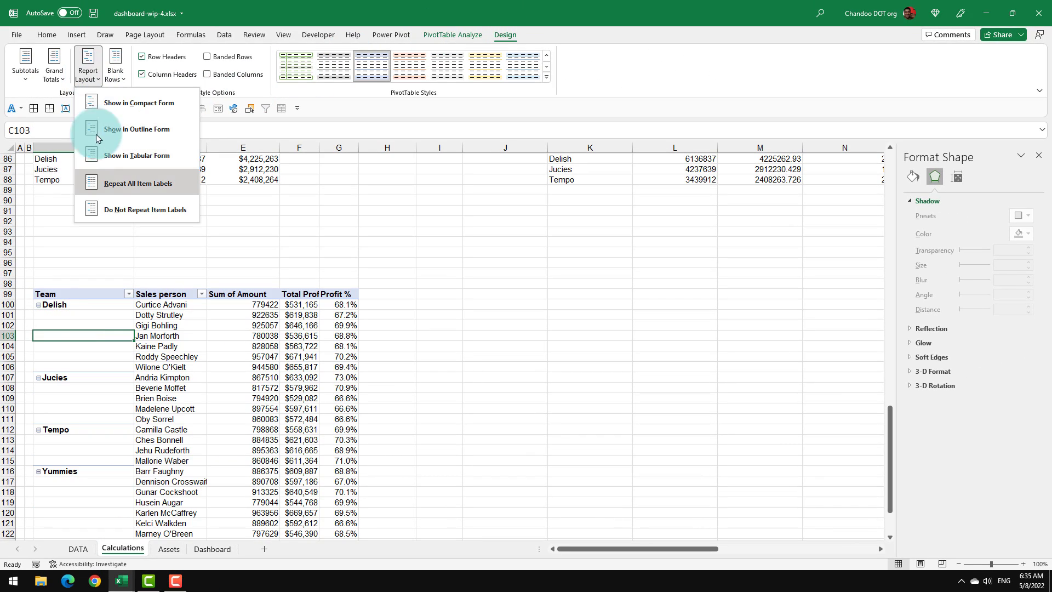
click(102, 184)
click(25, 71)
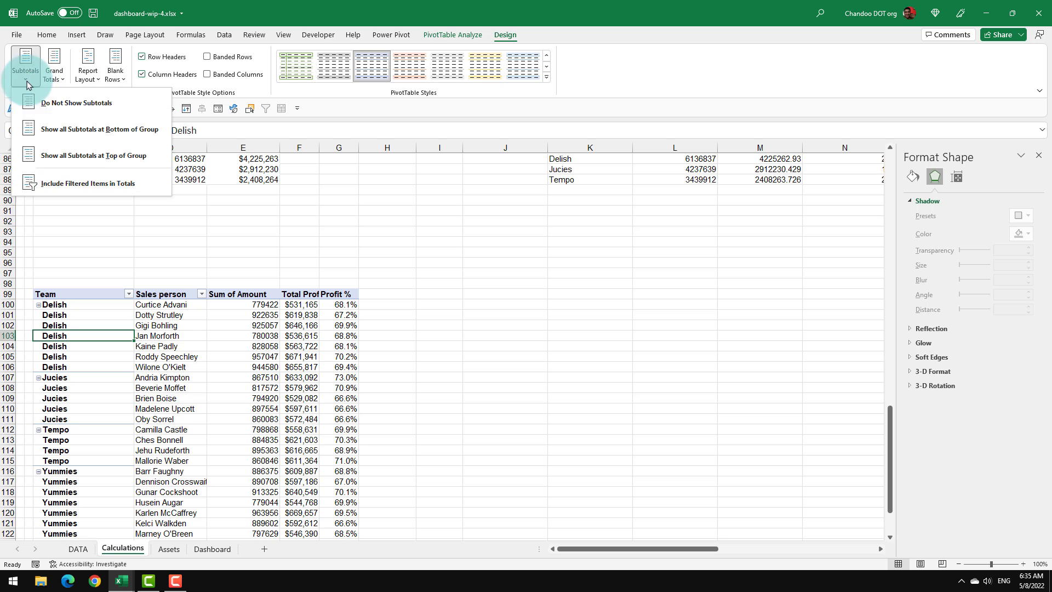
click(32, 102)
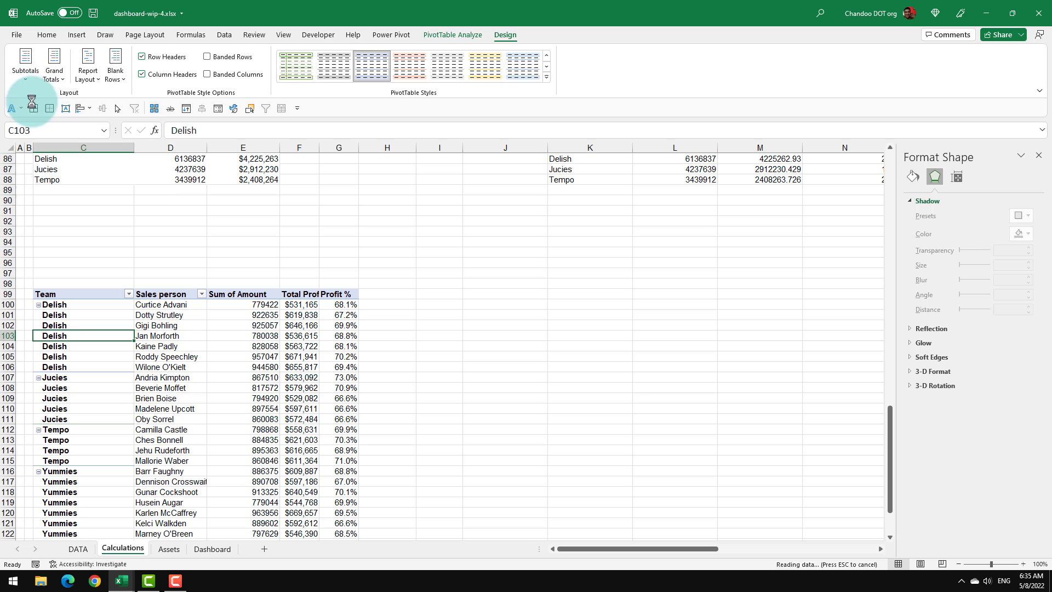
click(426, 304)
scroll(426, 304, down, 3)
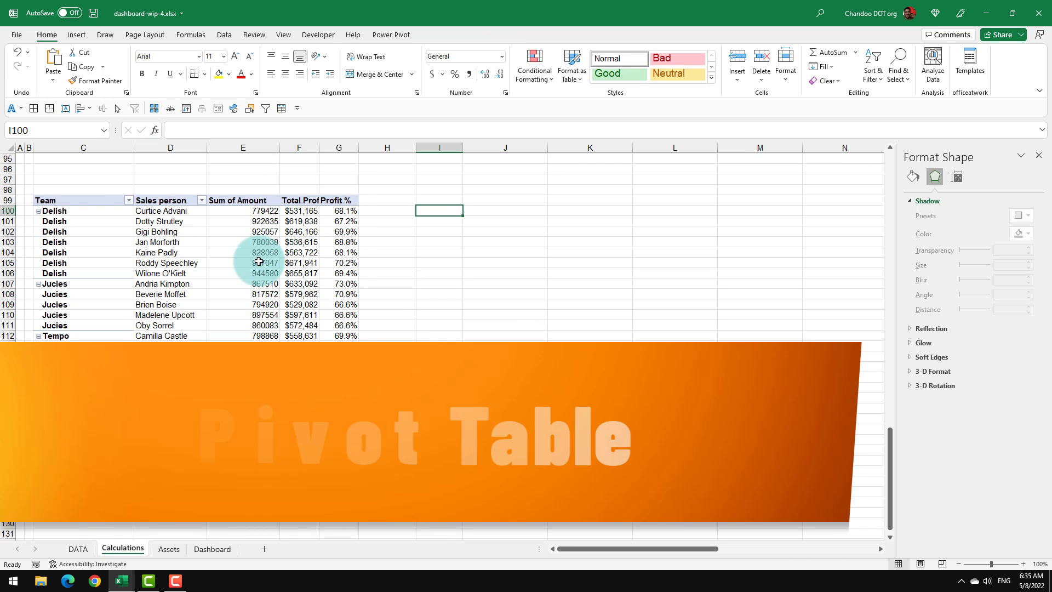
Name the yellow Selected Team cell S82 on the Calculations sheet selected.team
drag(57, 211, 340, 461)
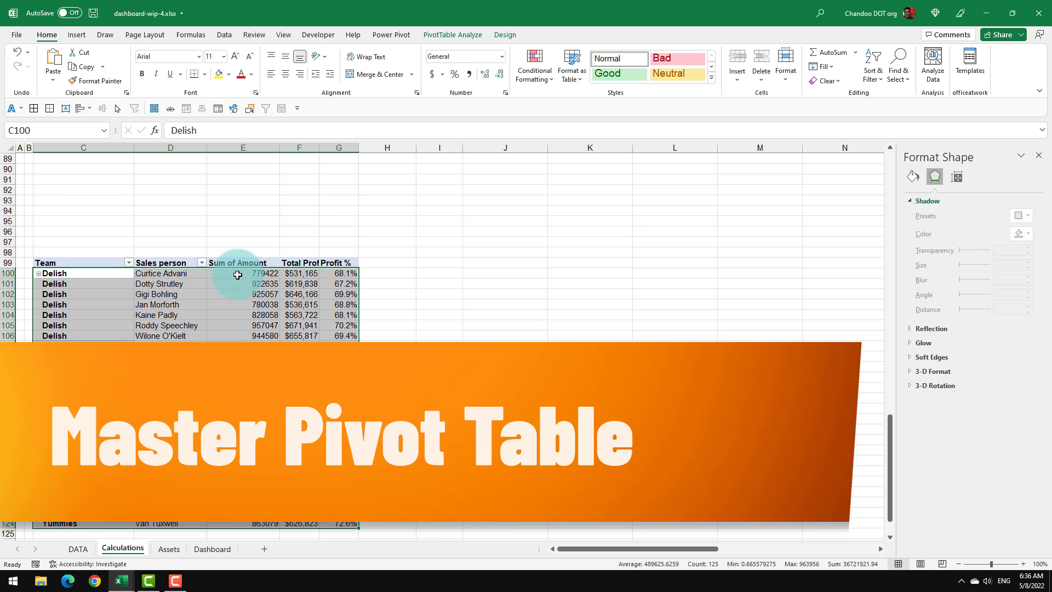
scroll(208, 271, up, 2)
click(63, 273)
scroll(553, 341, up, 4)
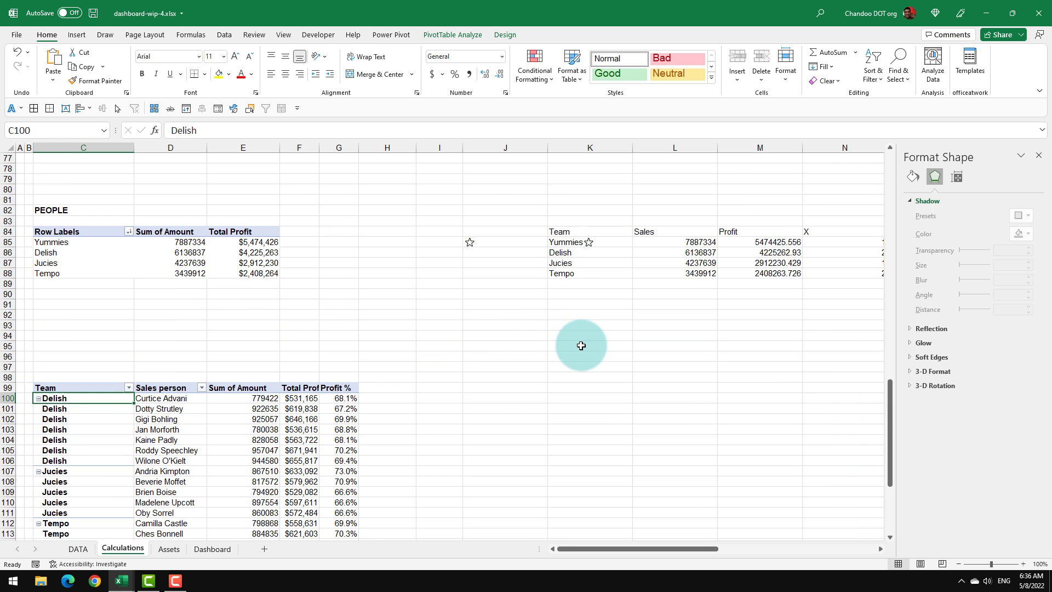
drag(690, 548, 785, 548)
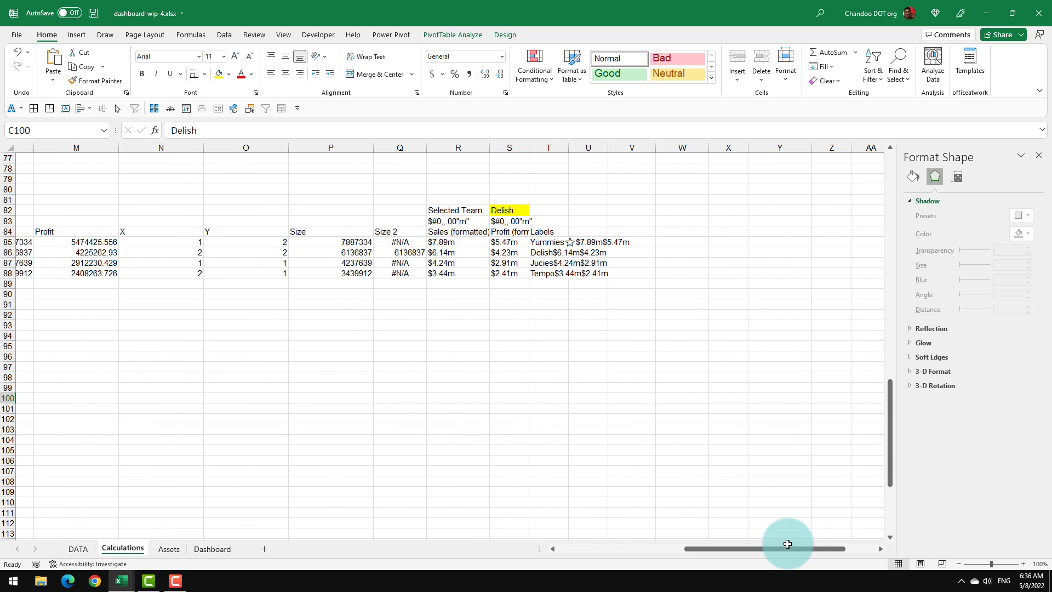
click(509, 210)
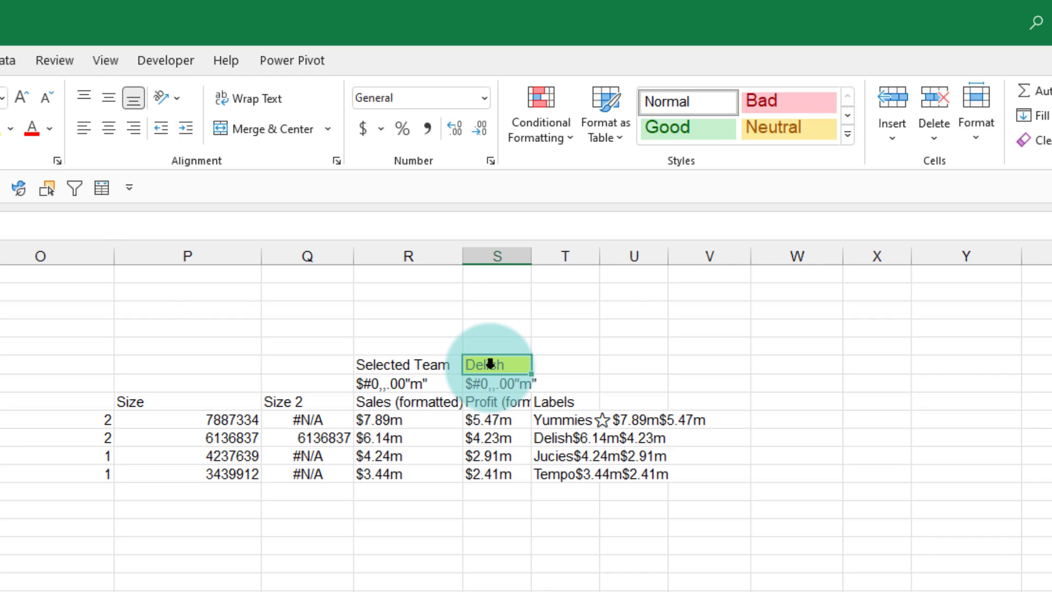
click(170, 303)
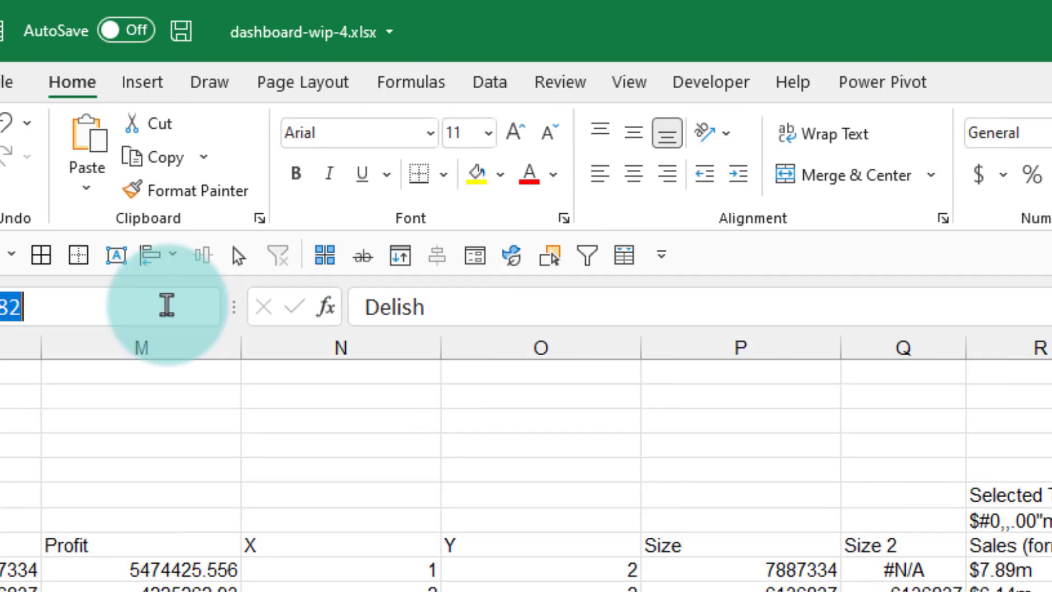
text(selected.team)
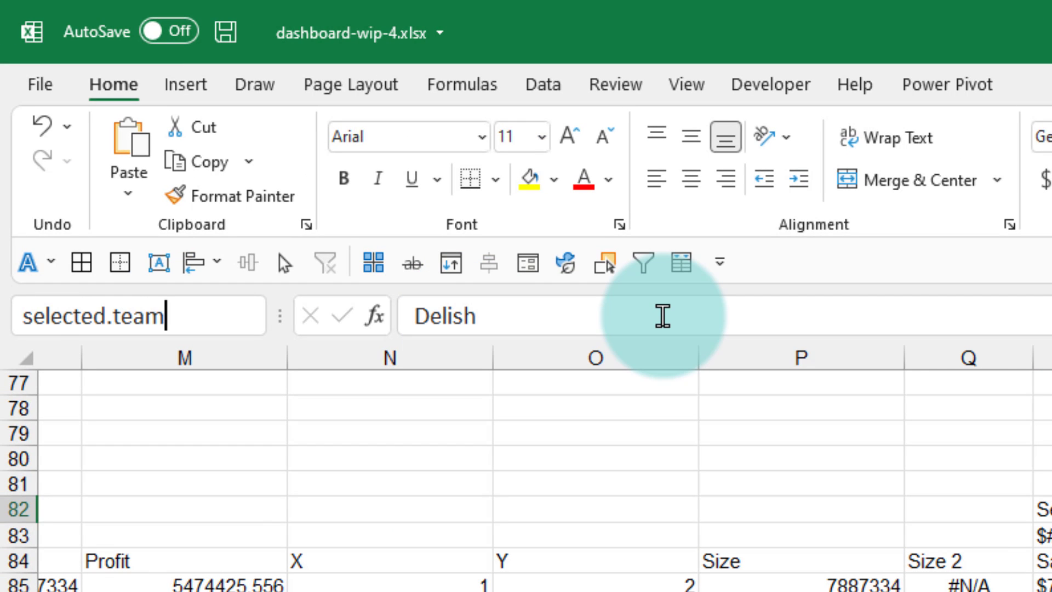
key(Return)
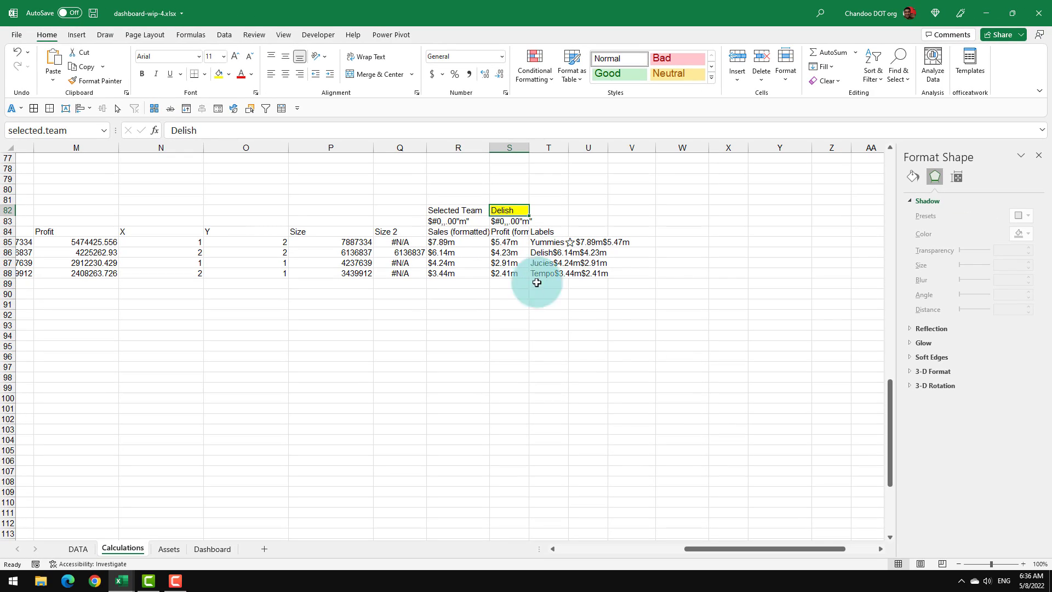
Add the bold title FILTERED DATA in cell K98, beside the sales person PivotTable
drag(716, 547, 575, 547)
scroll(558, 542, down, 2)
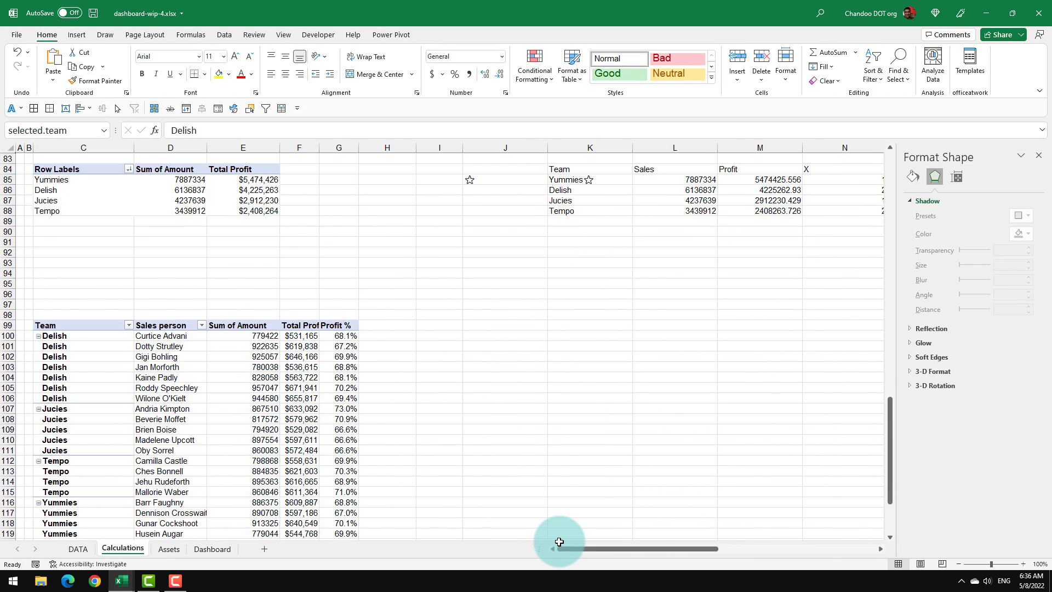
scroll(558, 541, down, 2)
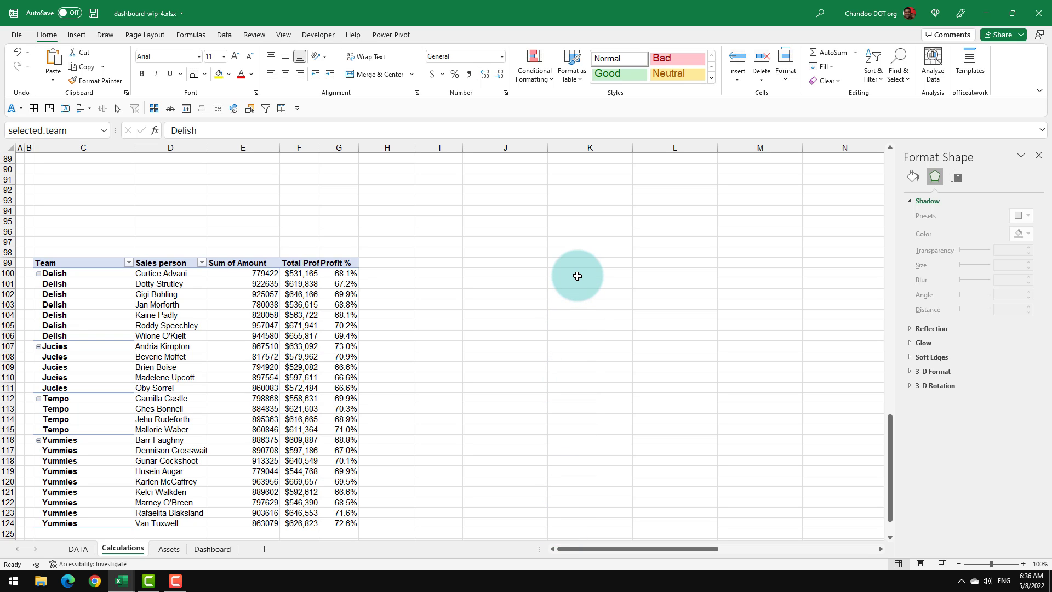
drag(159, 274, 343, 338)
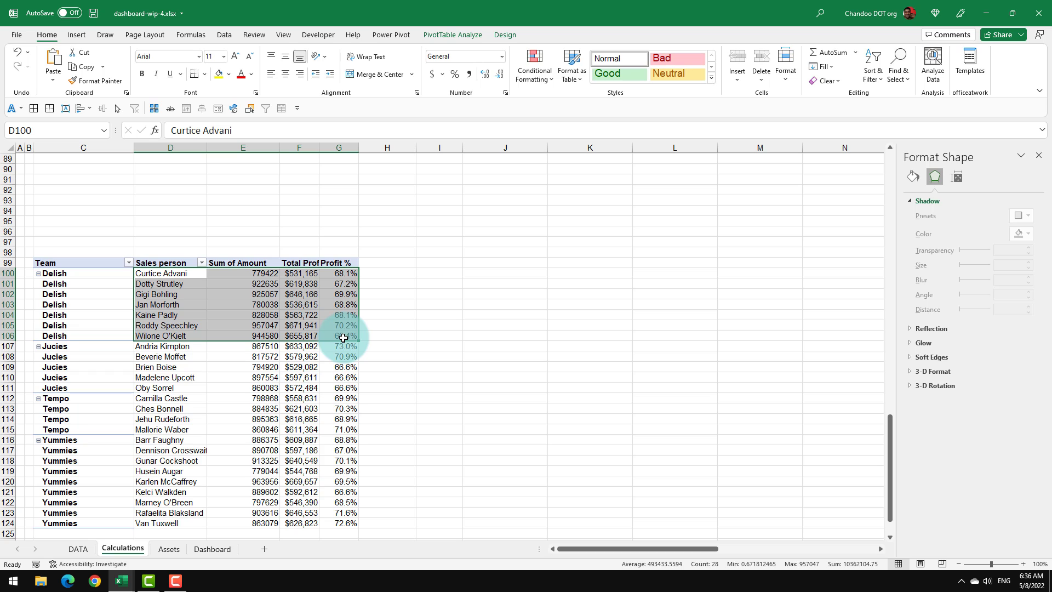
click(600, 264)
text(FI)
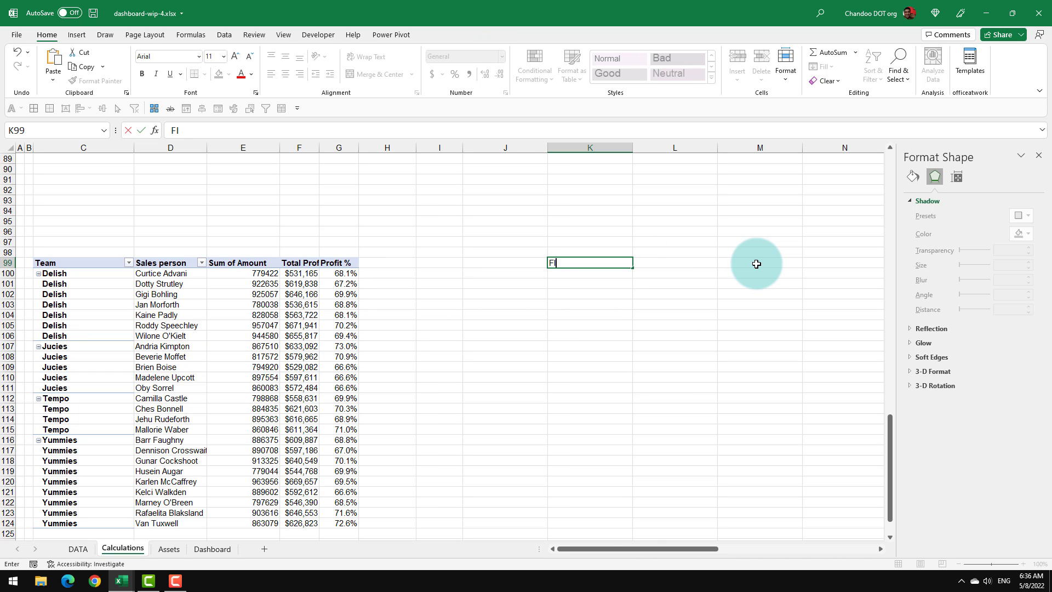
text(LTERED DATA)
key(Return)
click(592, 263)
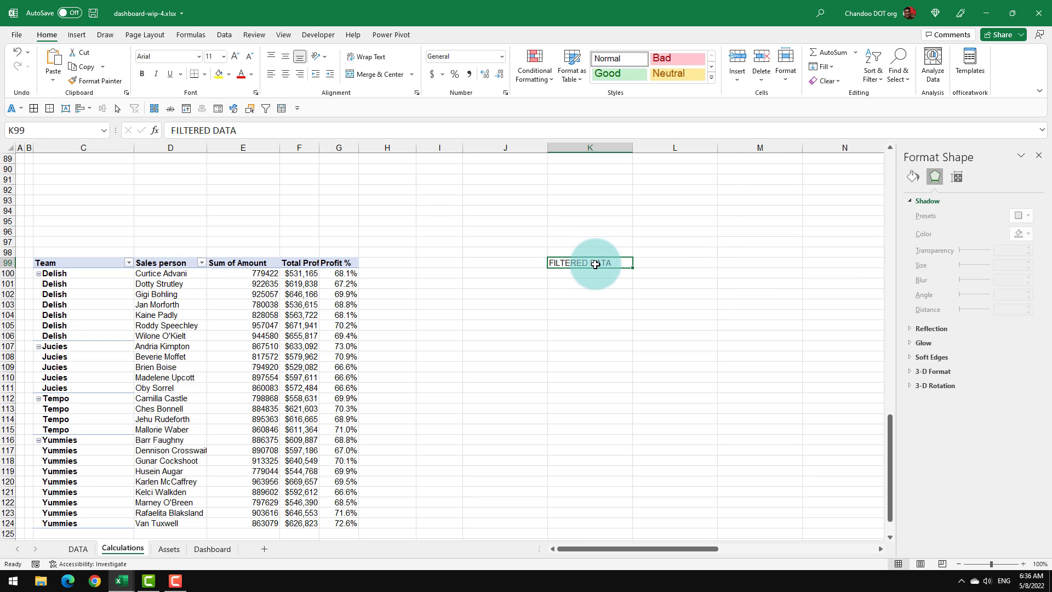
drag(601, 259, 601, 255)
Enter the headers Sales Person, Amount, Profit and Profit % in cells K99 to N99
text(Sales Person)
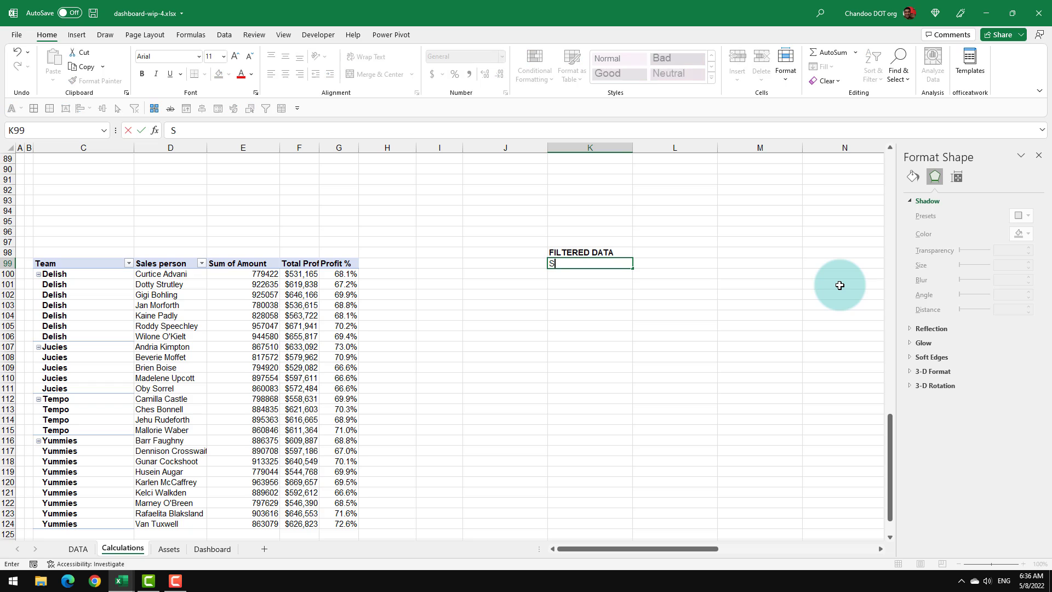
key(Tab)
text(Amount)
key(Tab)
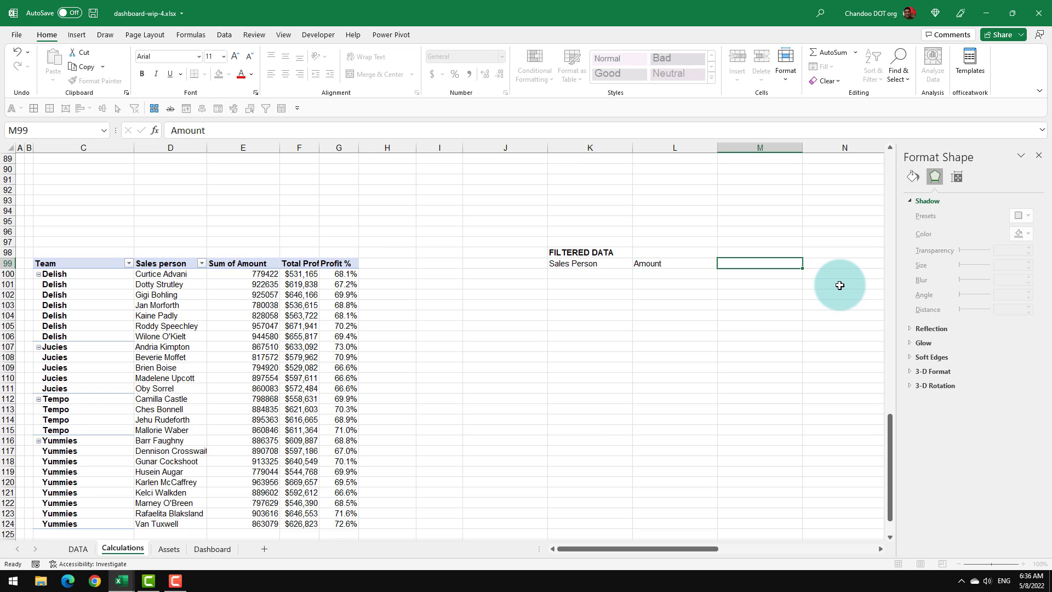
text(Profit)
key(Tab)
text(Profit %)
key(Return)
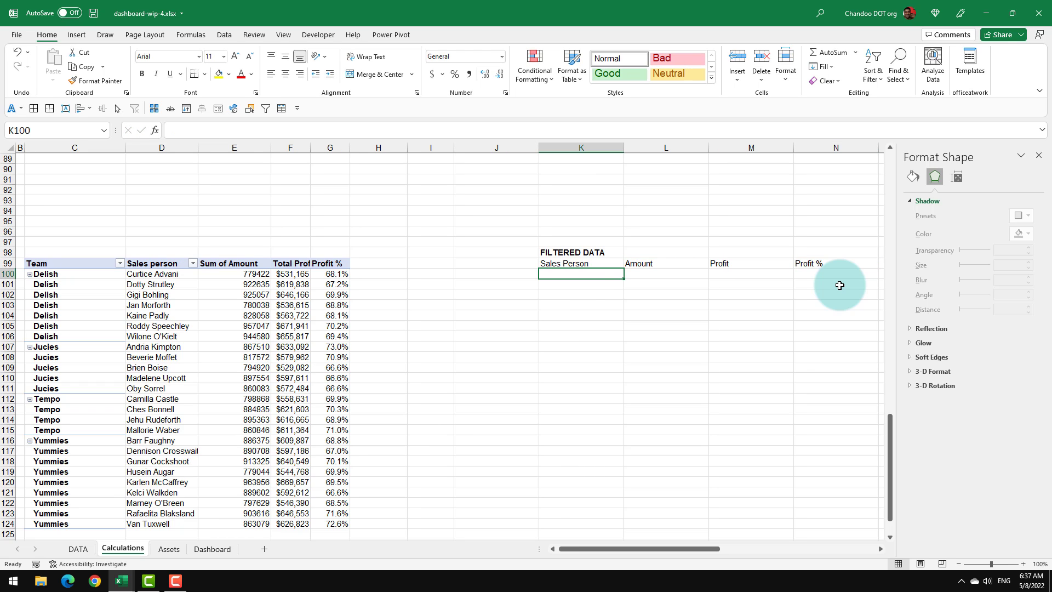
Begin a FILTER formula in K100 with D100:G139 as the array, leaving spare rows below the PivotTable
text(=filter)
key(Tab)
drag(141, 273, 364, 448)
scroll(150, 288, down, 3)
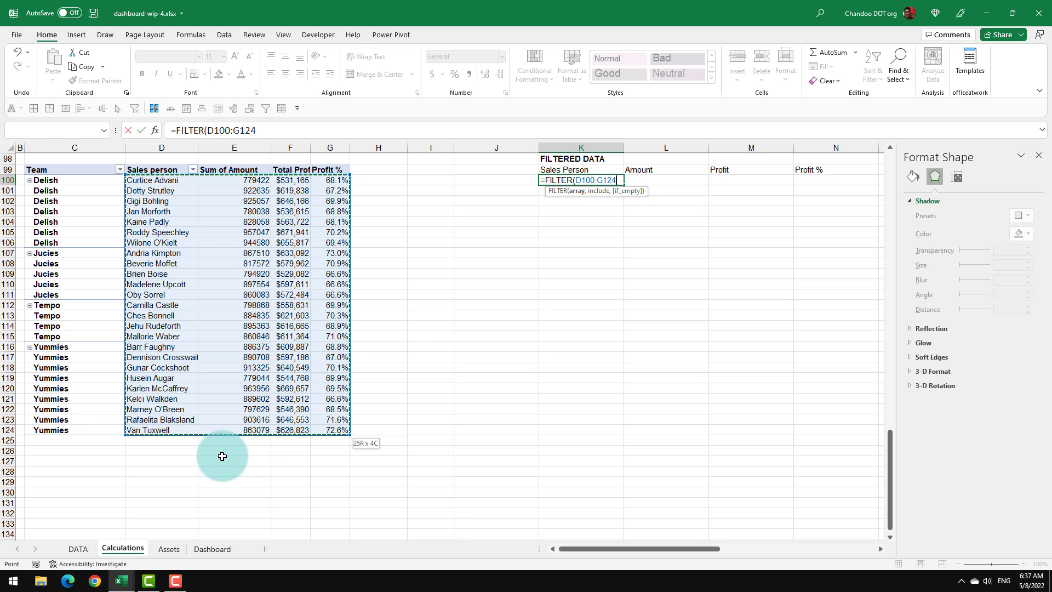
scroll(222, 457, down, 2)
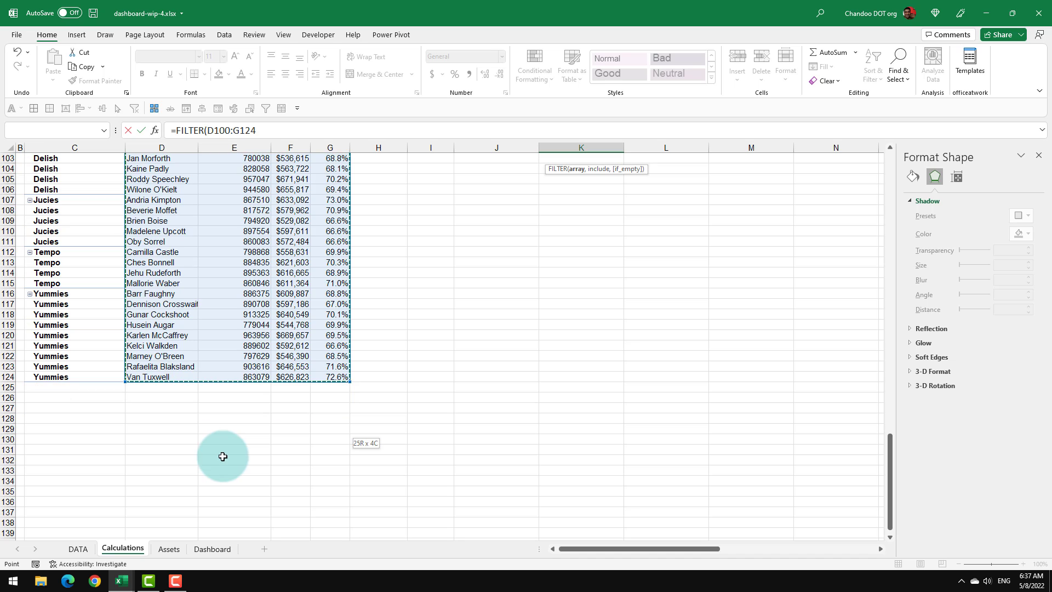
scroll(319, 508, down, 2)
shift+click(330, 512)
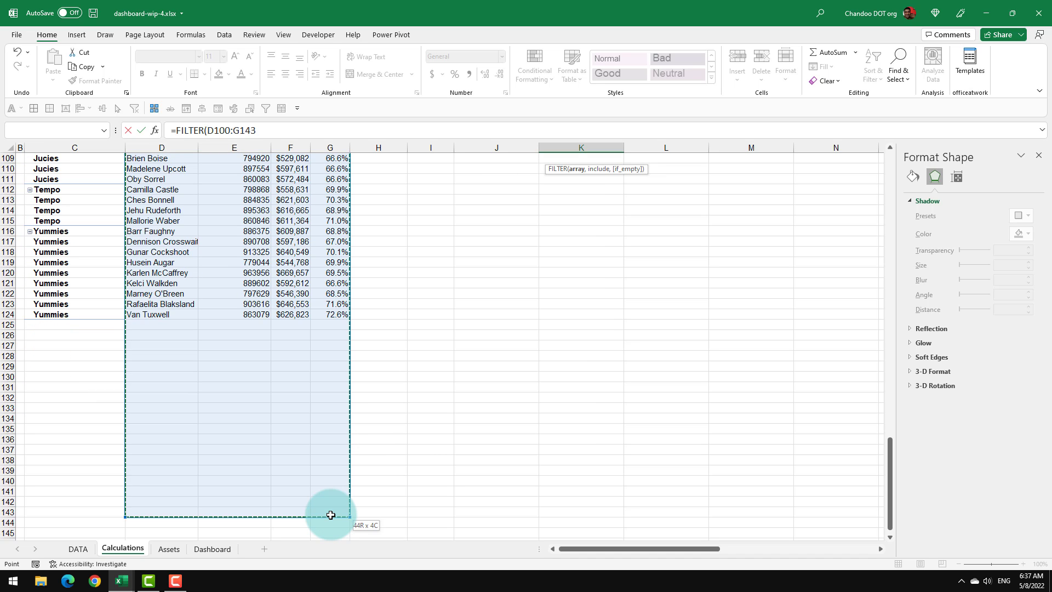
drag(331, 517, 334, 472)
scroll(462, 455, up, 4)
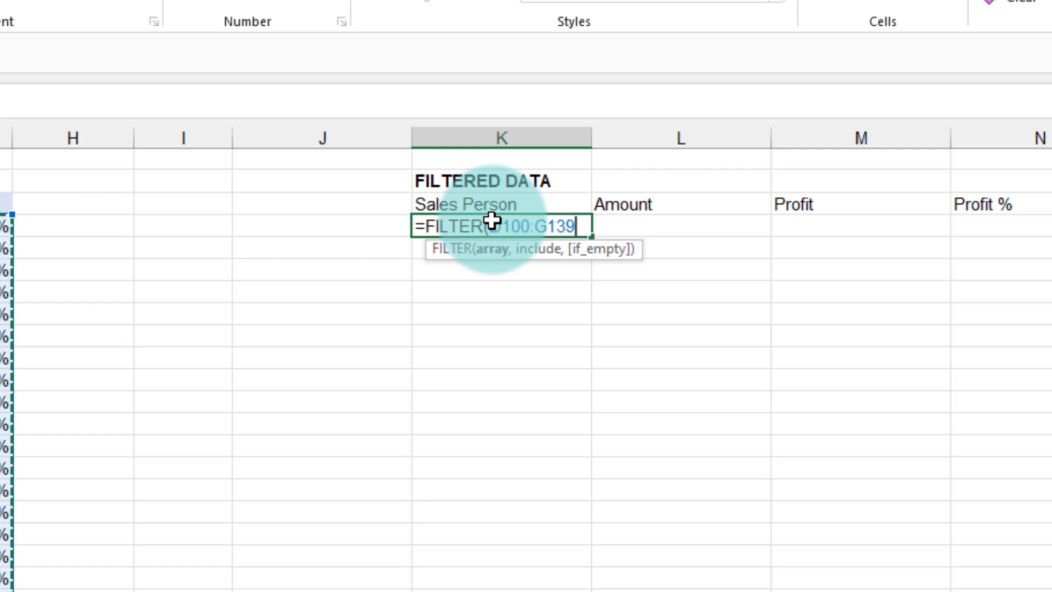
Complete the FILTER formula with the include condition C100:C139=selected.team
text(,)
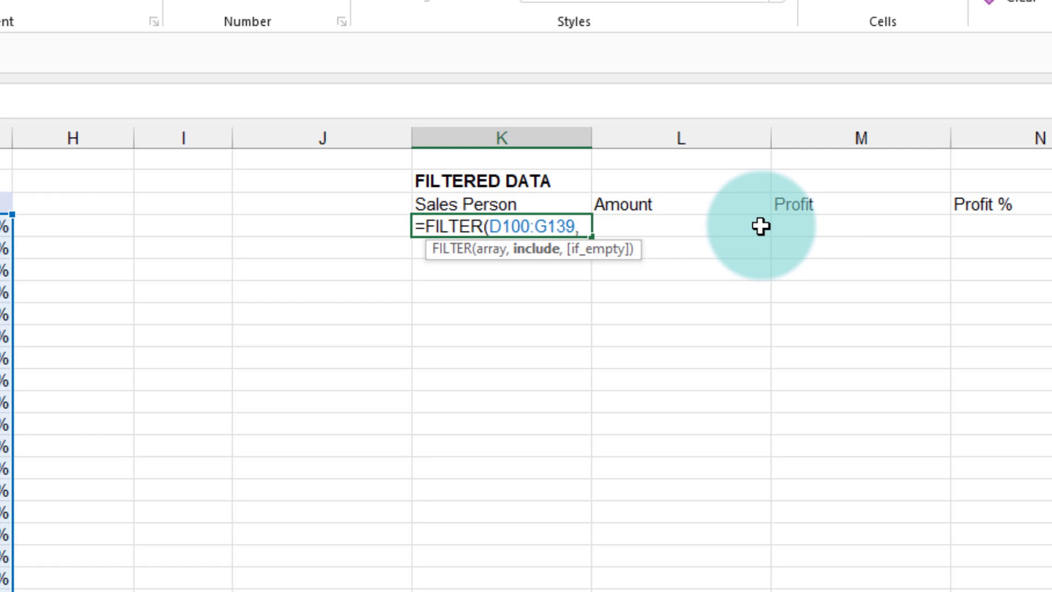
text(C100)
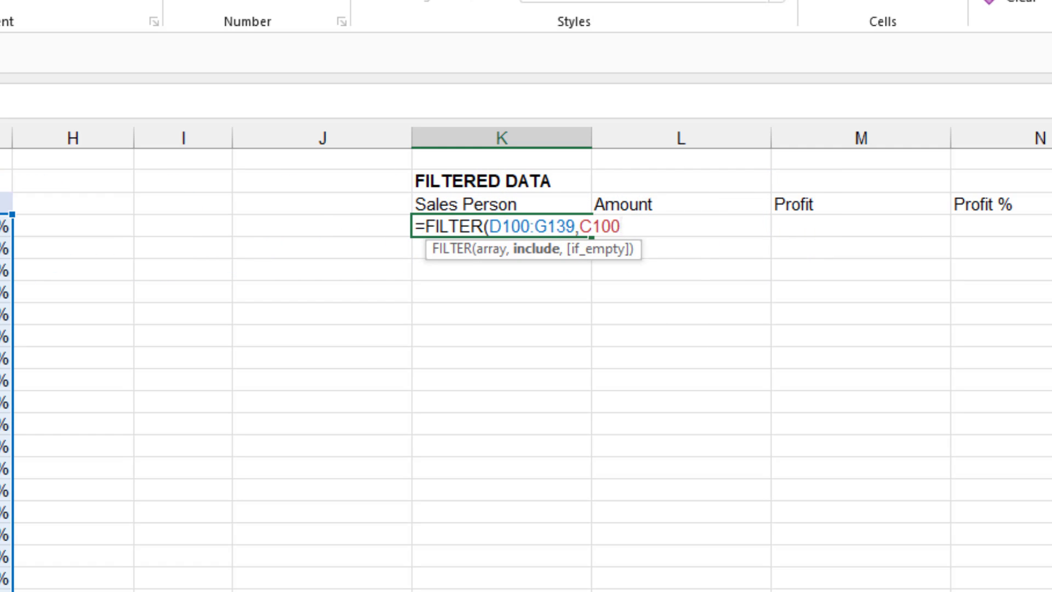
key(ctrl+shift+Down)
key(ctrl+BackSpace)
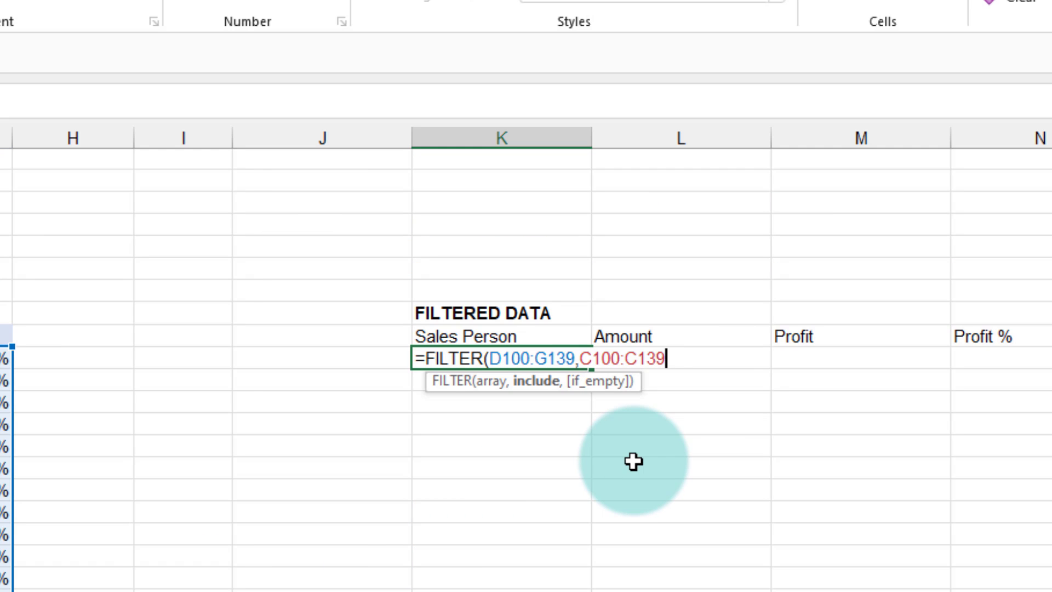
text(=sele)
key(Tab)
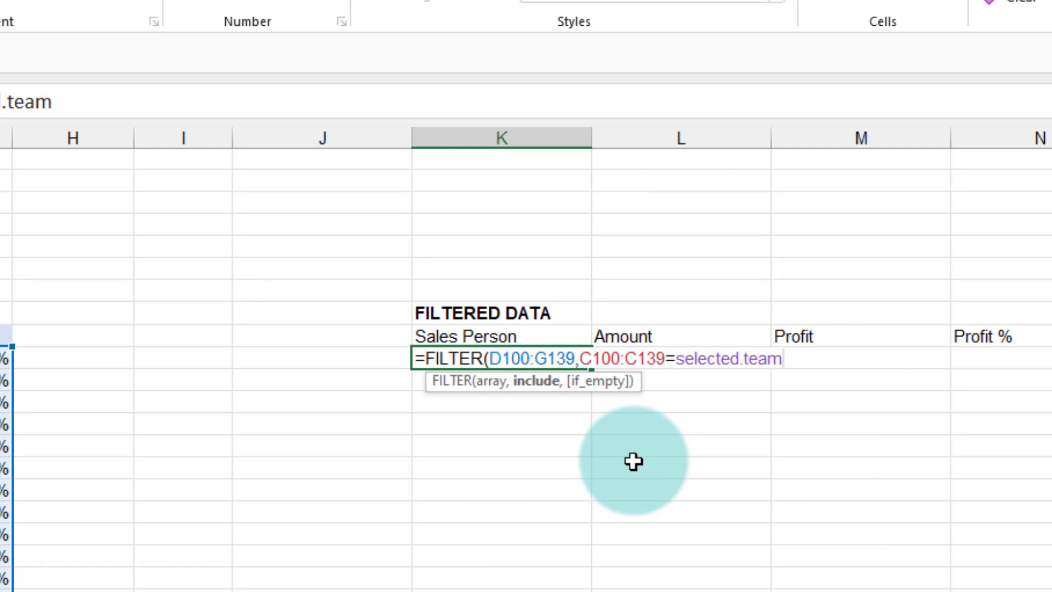
text())
key(Return)
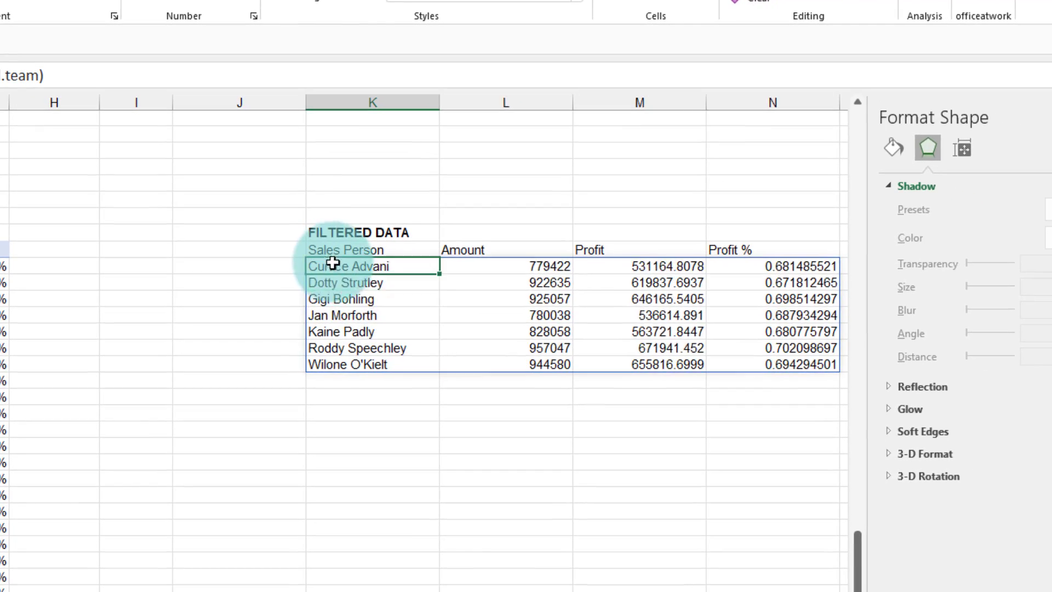
Compare the filtered rows with the Delish rows of the PivotTable and go to the Dashboard sheet
drag(442, 358, 1041, 467)
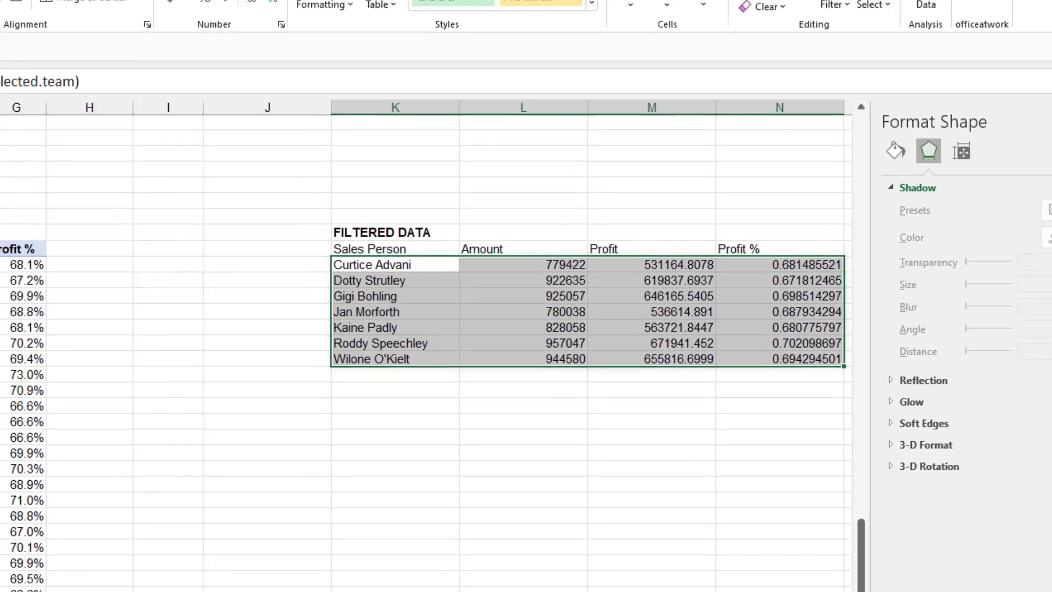
drag(93, 254, 211, 311)
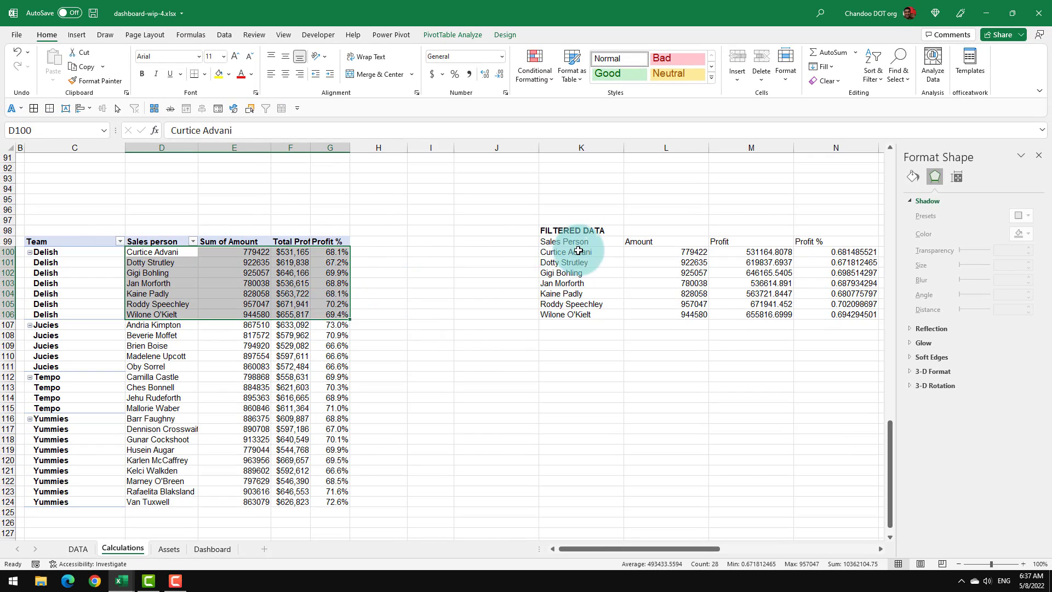
drag(534, 253, 855, 315)
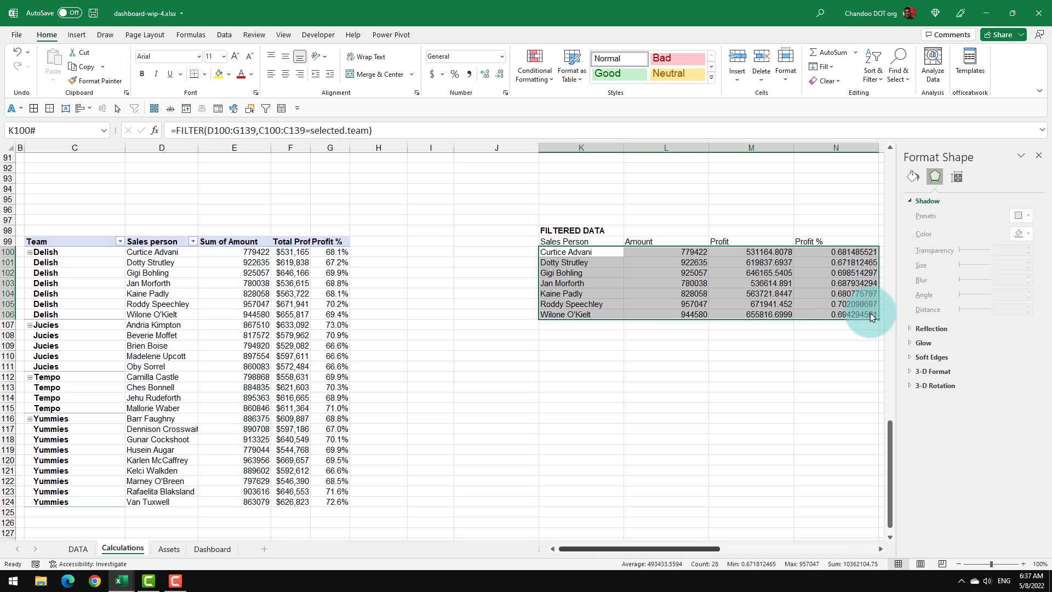
drag(709, 549, 770, 548)
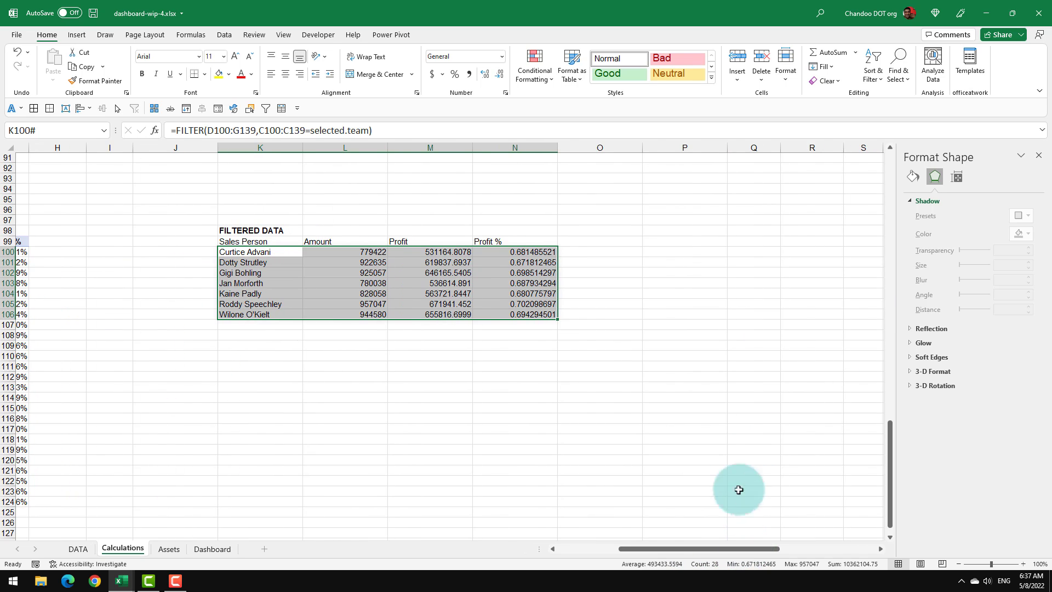
scroll(718, 316, left, 3)
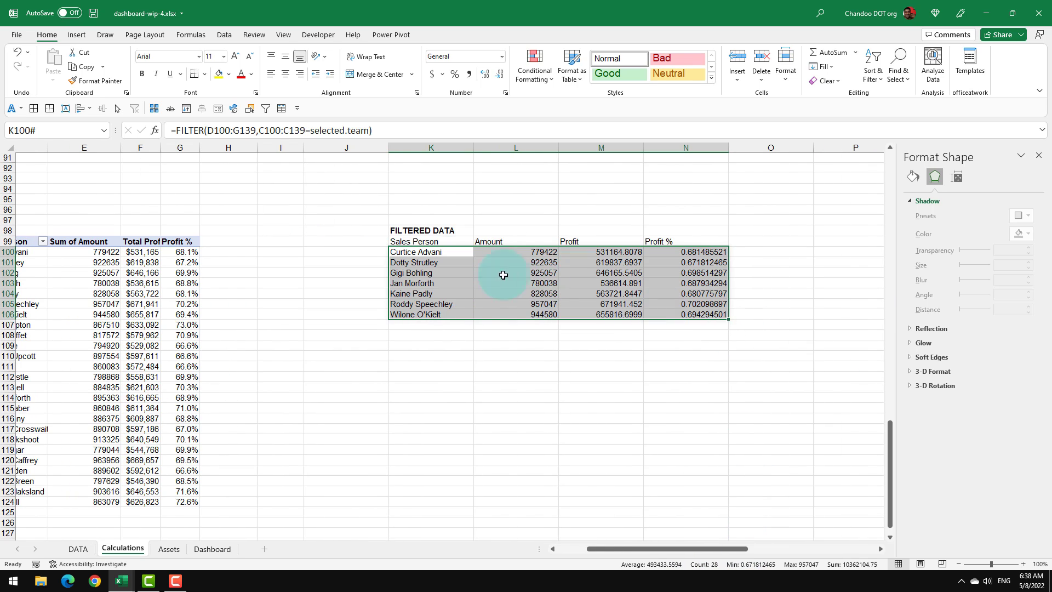
click(412, 253)
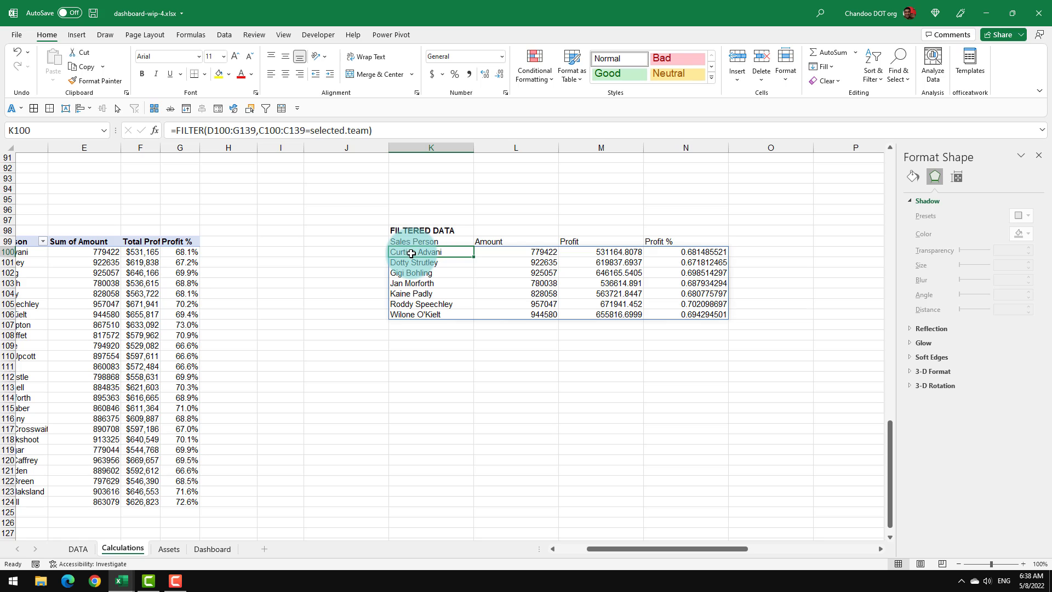
click(212, 549)
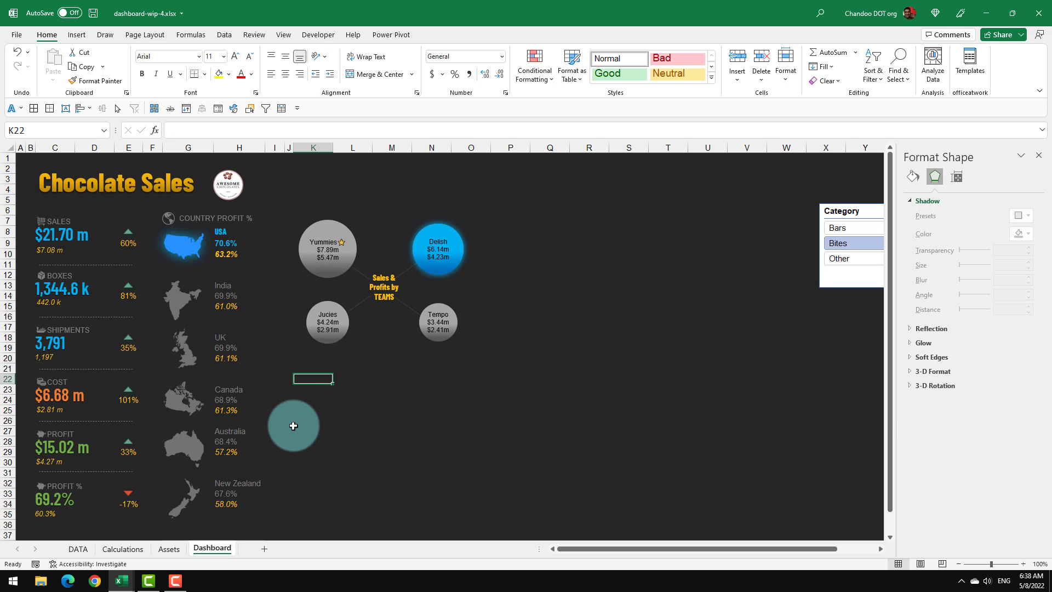
Enter the headers Sales Person, Sales, Profit and Profit % in cells K22 to N22 of the Dashboard sheet
drag(310, 399, 554, 370)
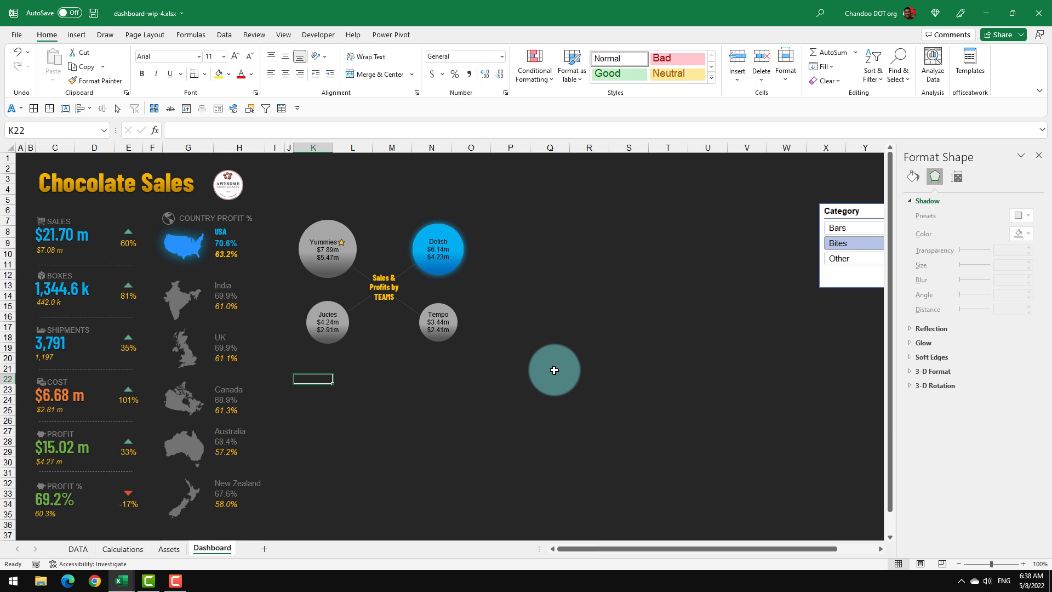
text(S)
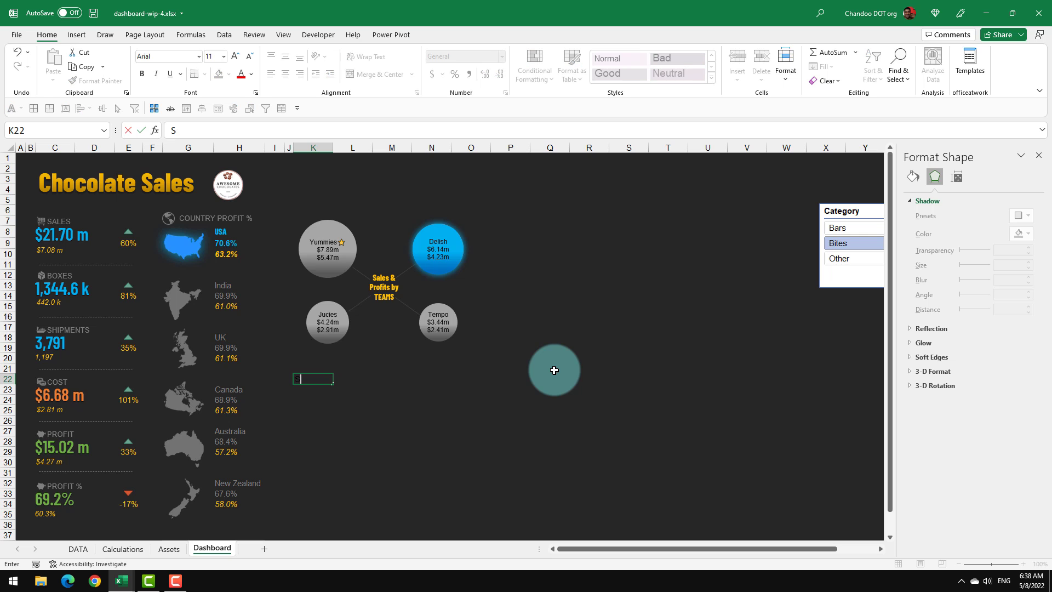
text(ales Person)
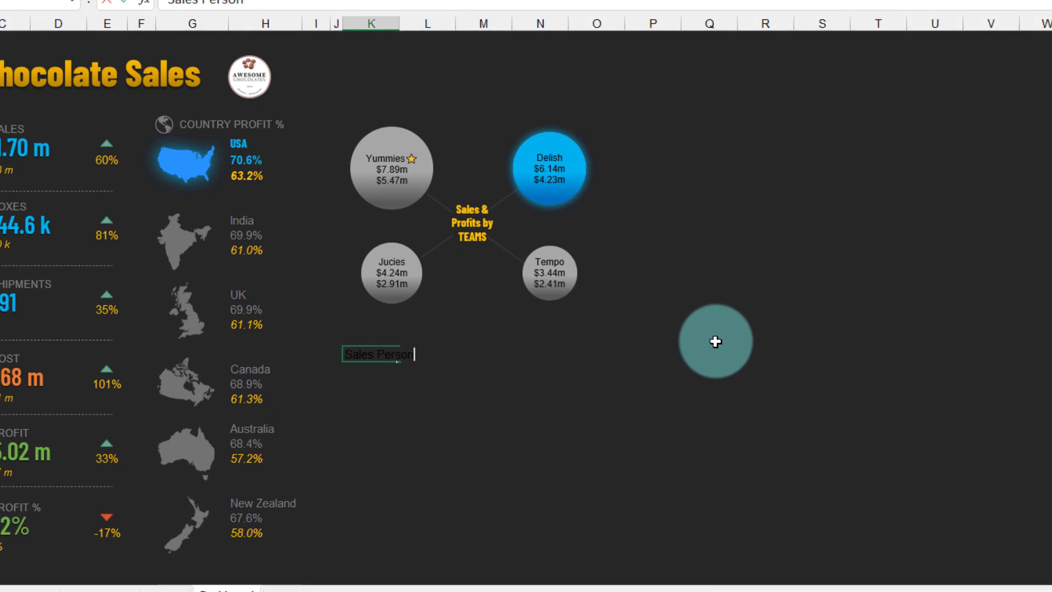
key(Tab)
text(S)
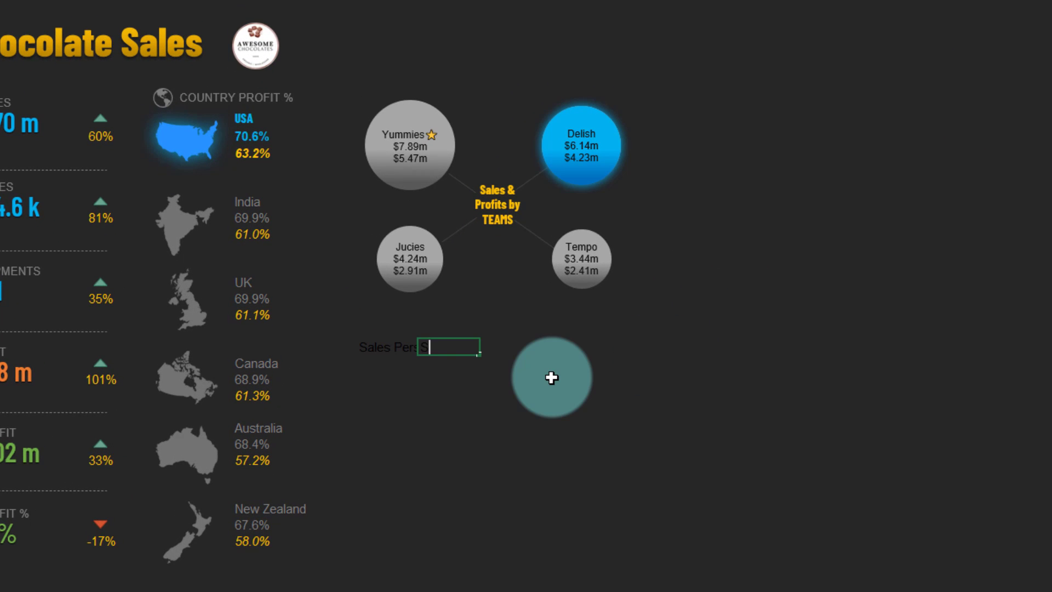
text(ales)
key(Tab)
text(P)
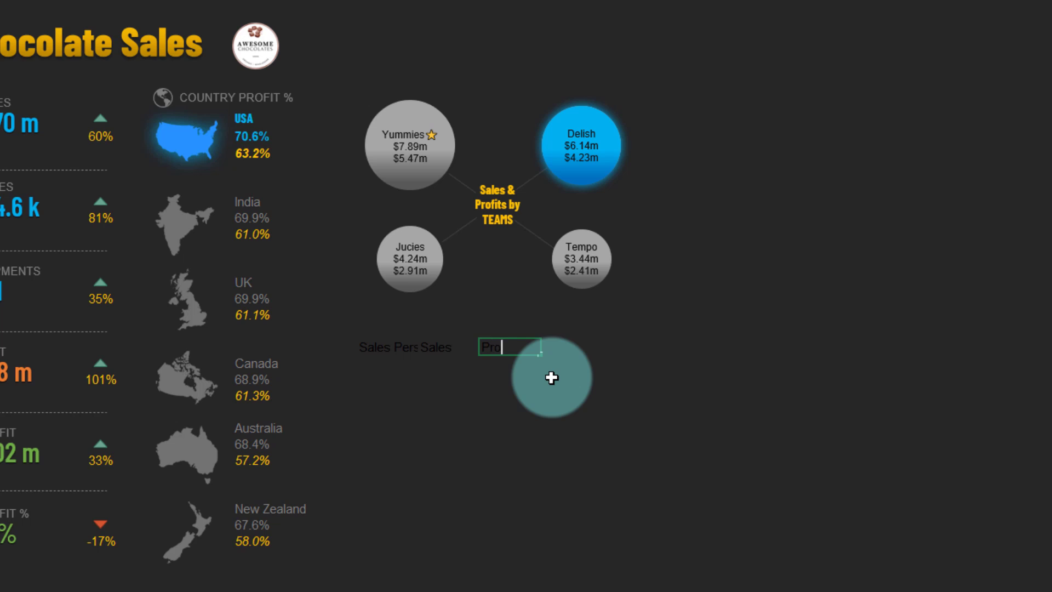
text(rofit)
key(Tab)
text(P)
key(Tab)
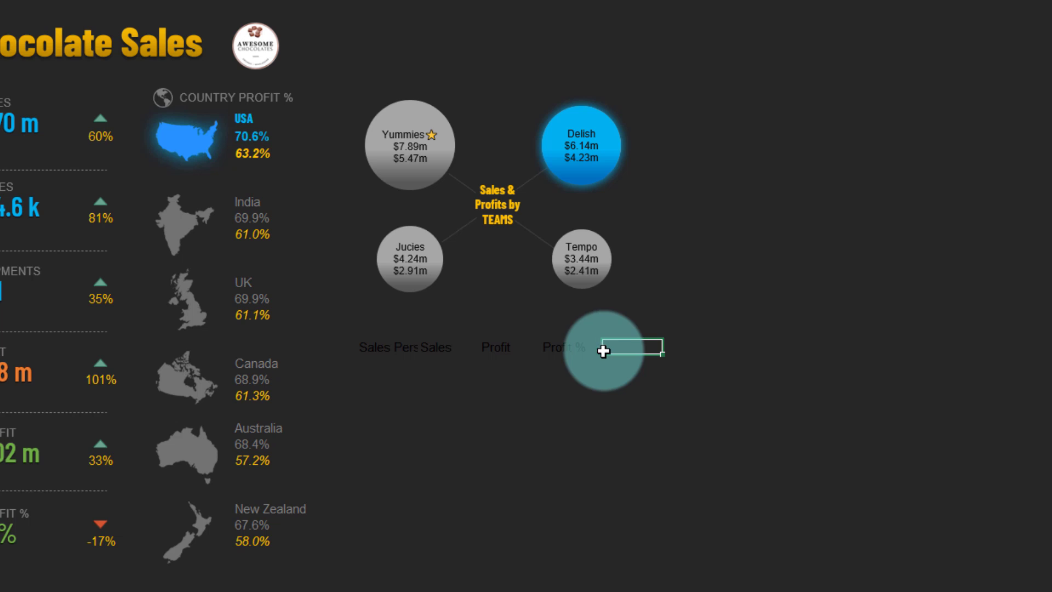
drag(389, 350, 608, 352)
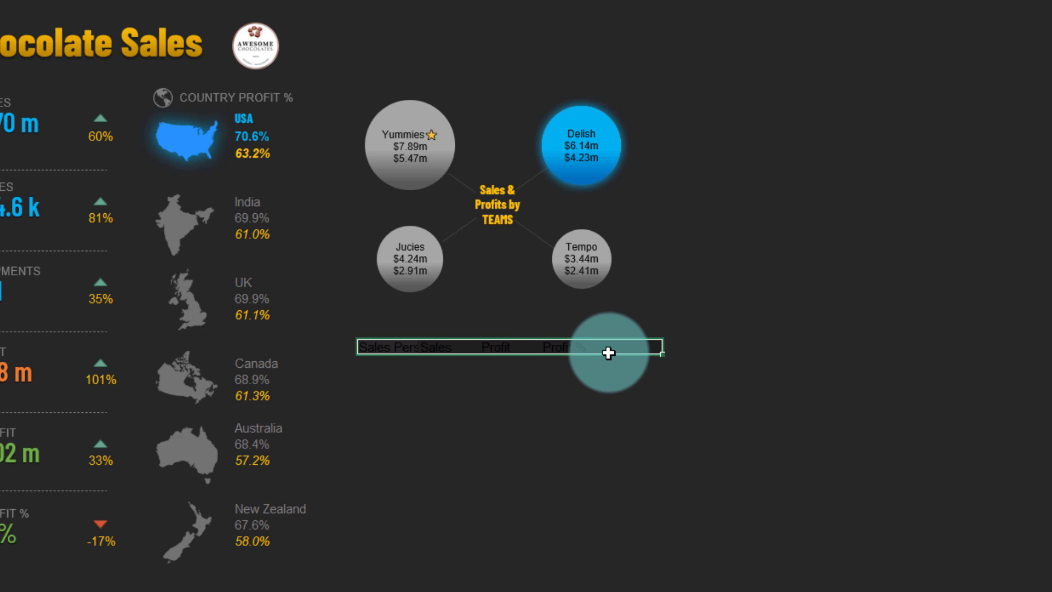
Link cell K23 to the whole filtered spill range on the Calculations sheet with =Calculations!K100#
click(397, 363)
text(=)
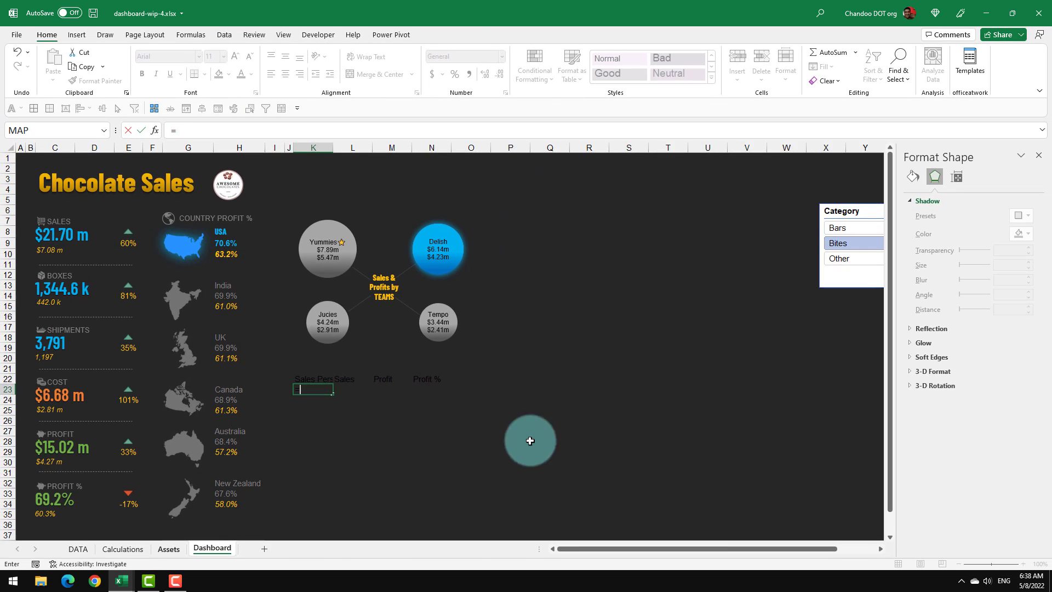
click(109, 576)
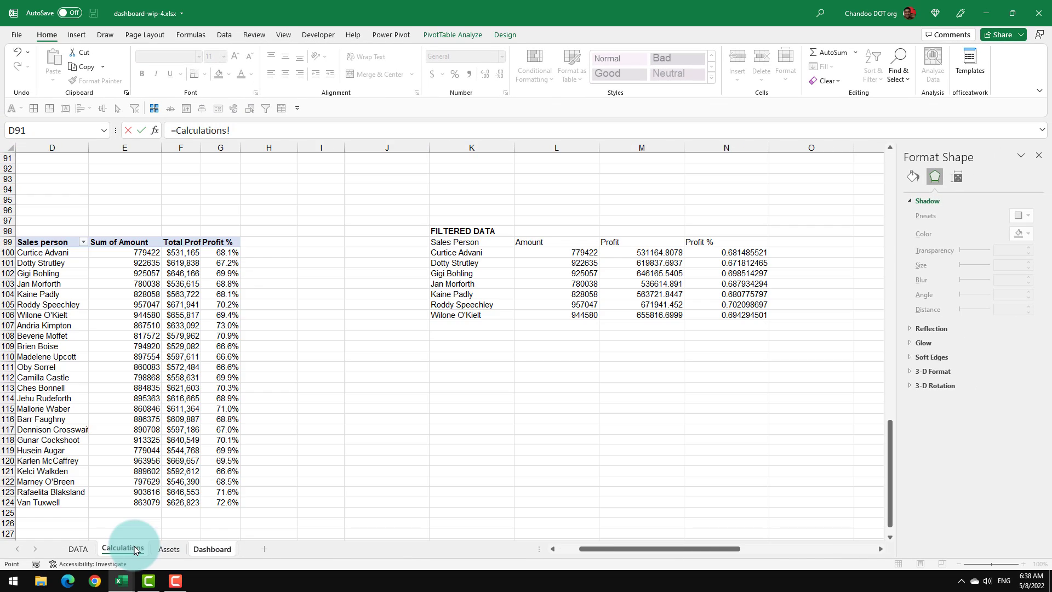
click(477, 257)
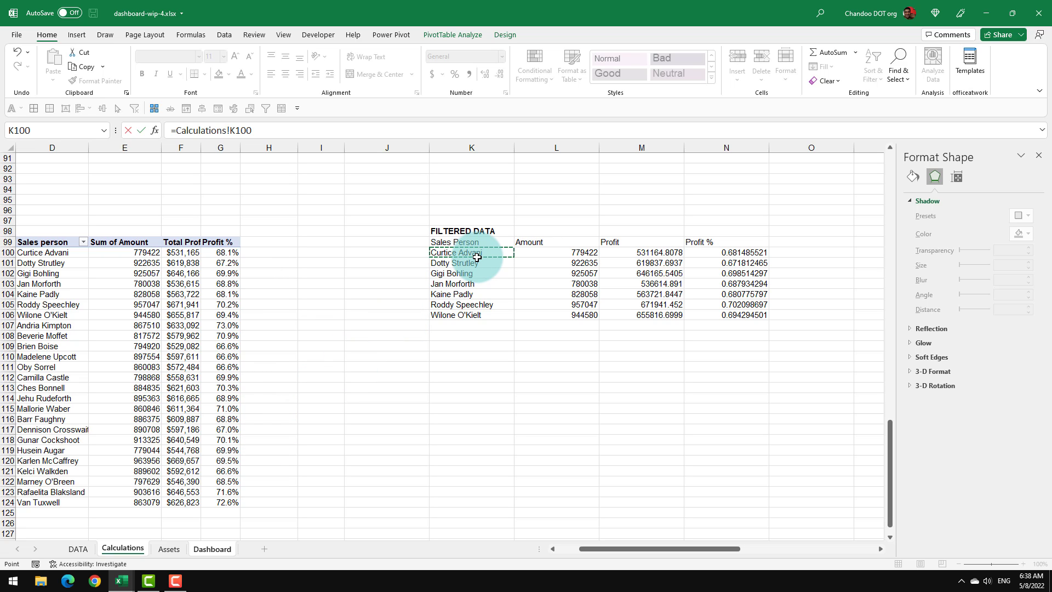
click(303, 129)
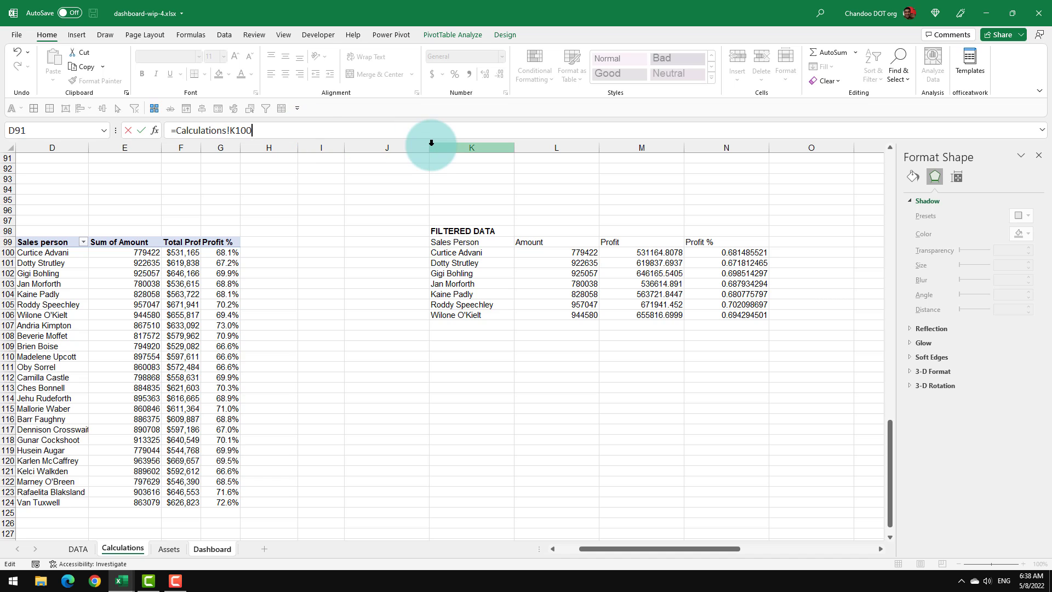
key(Return)
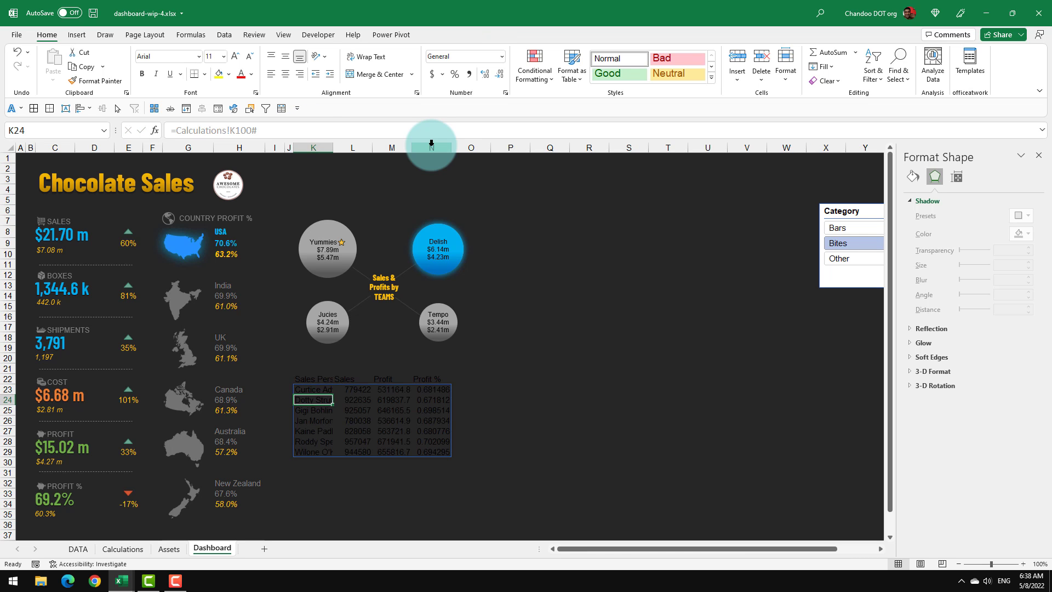
click(310, 391)
drag(310, 391, 431, 456)
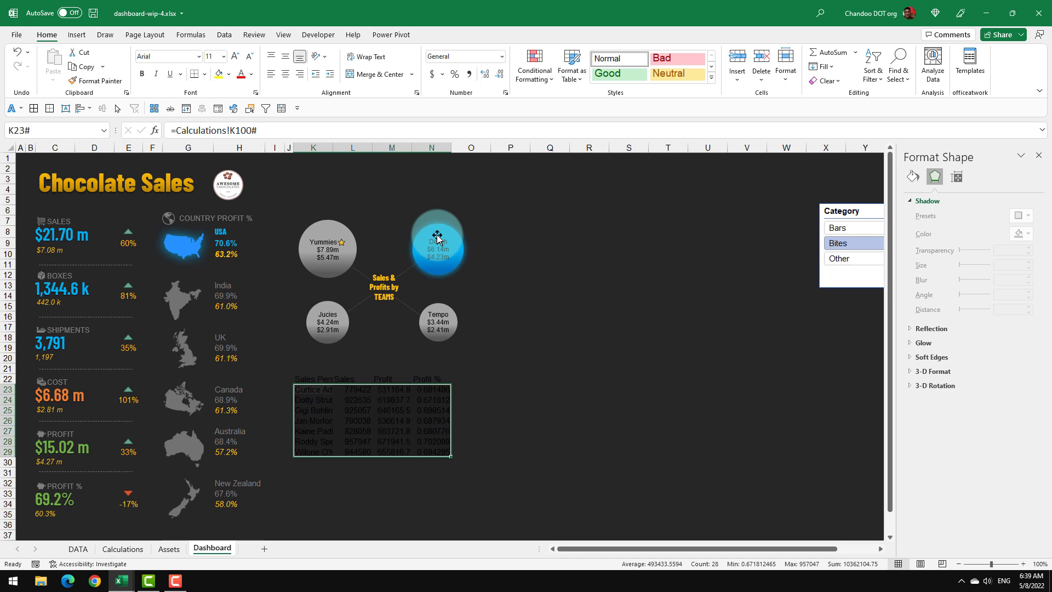
drag(307, 388, 435, 452)
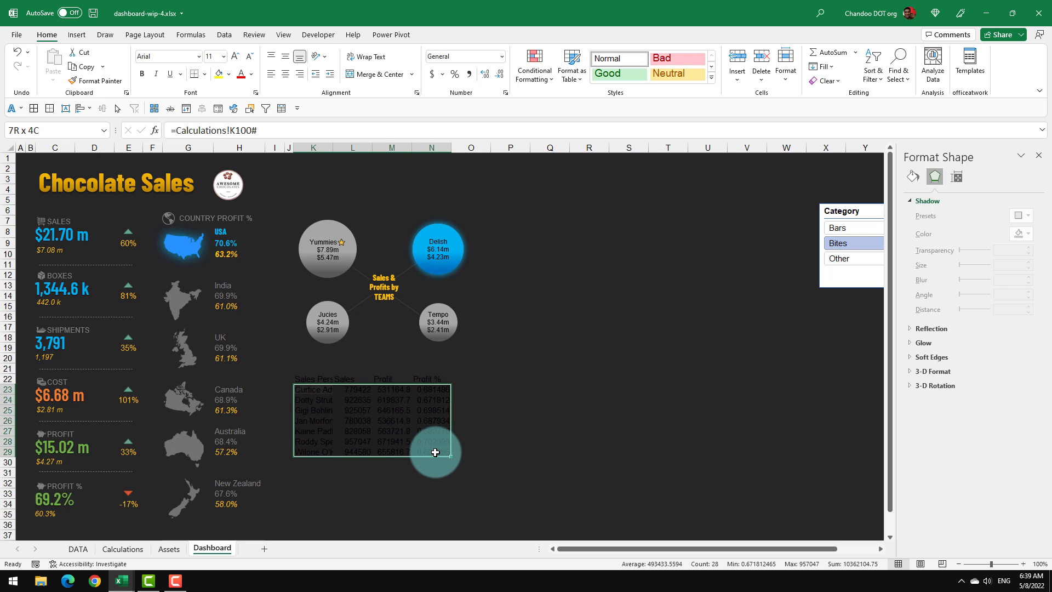
Change the selected team in cell S82 of the Calculations sheet to Yummies
click(123, 549)
drag(681, 547, 774, 555)
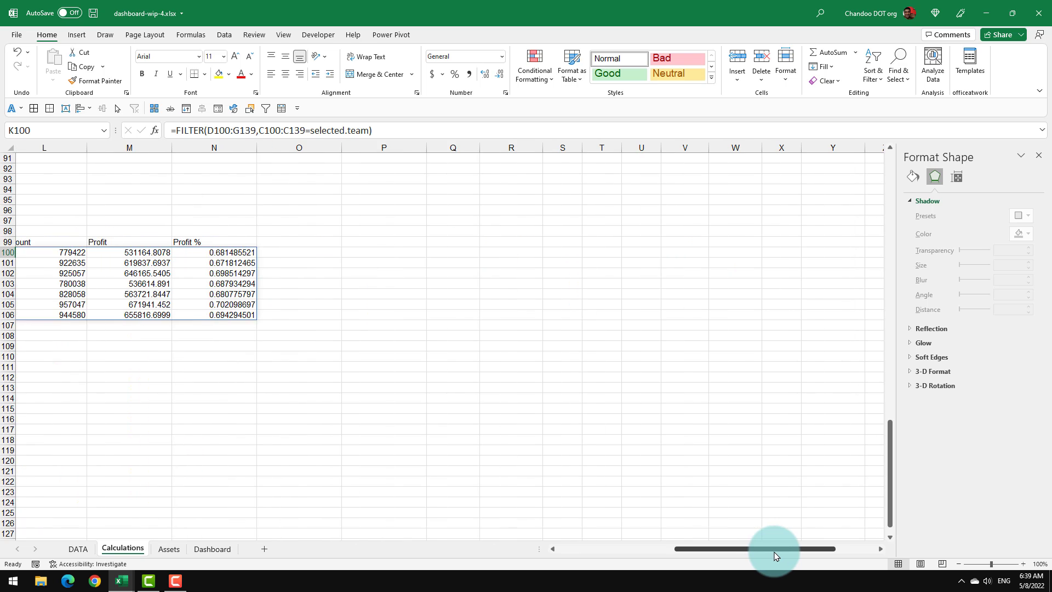
scroll(774, 553, up, 6)
click(561, 252)
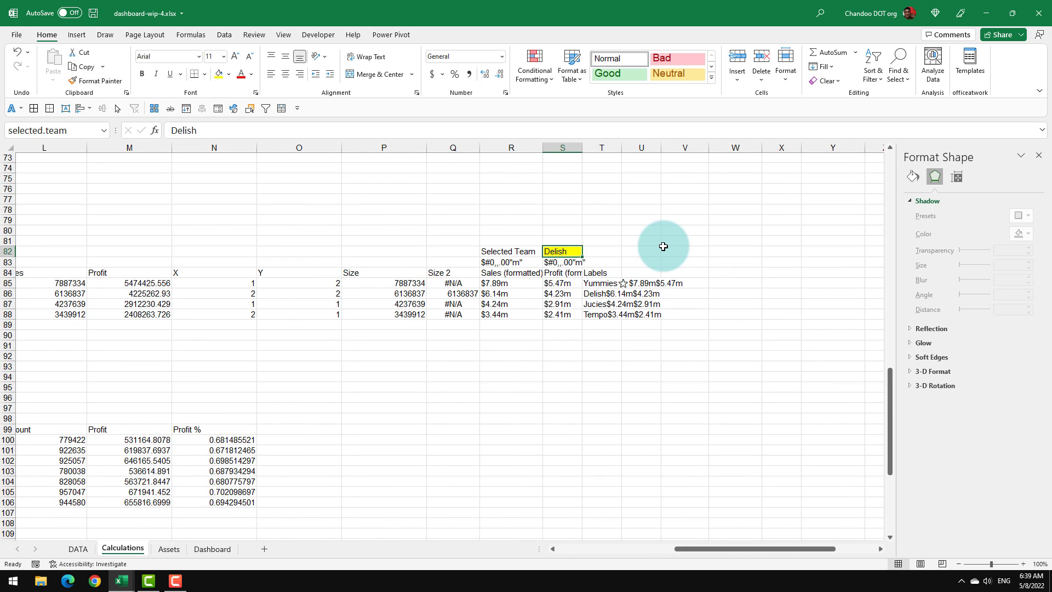
text(Yummies)
key(Return)
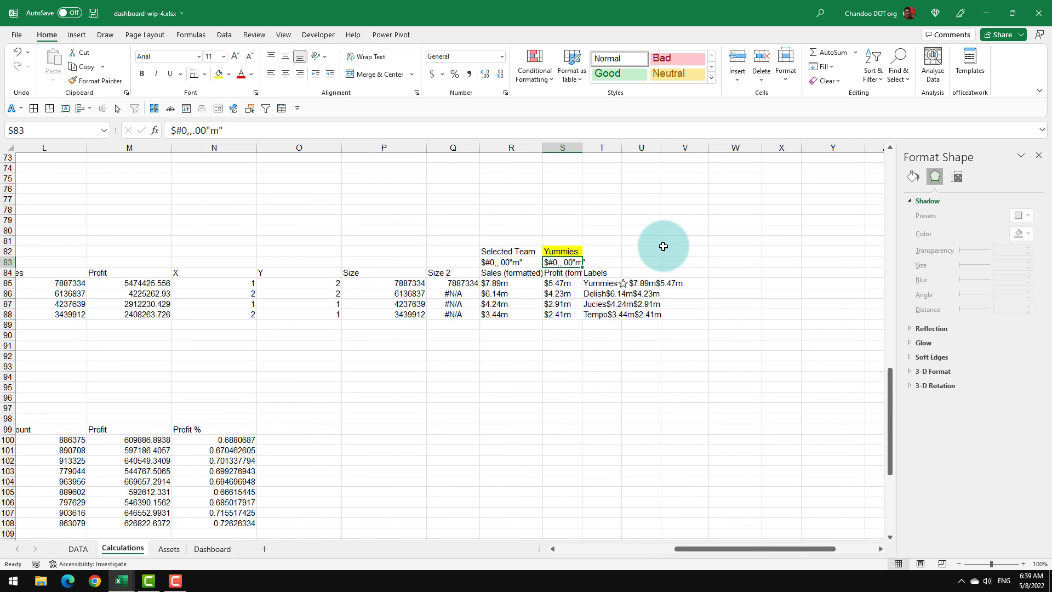
Compare the filtered rows on the Calculations sheet with the linked sales person table on the Dashboard sheet
drag(680, 548, 627, 547)
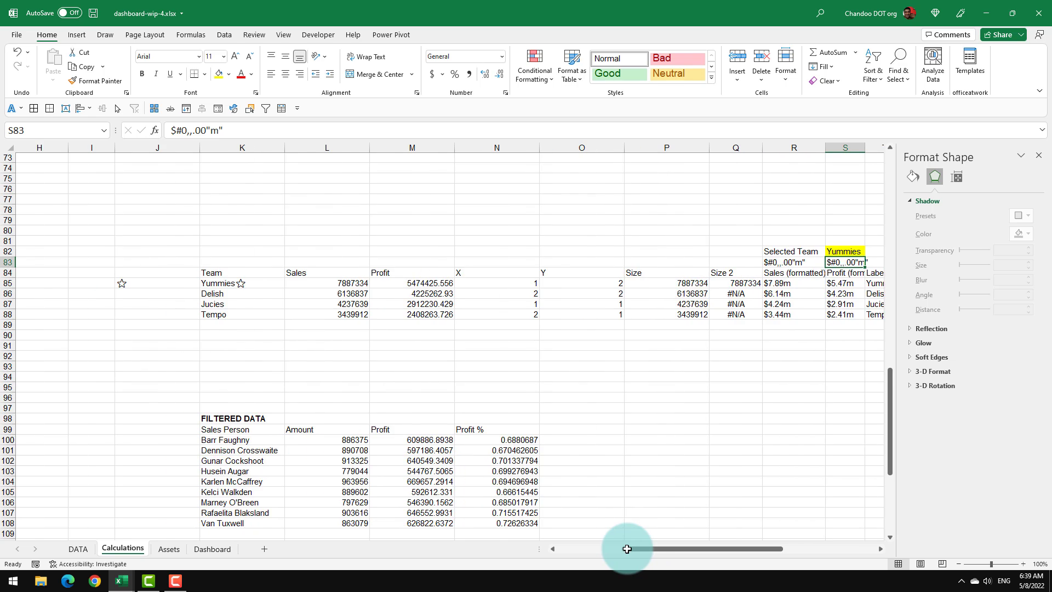
scroll(481, 476, down, 3)
drag(230, 346, 505, 430)
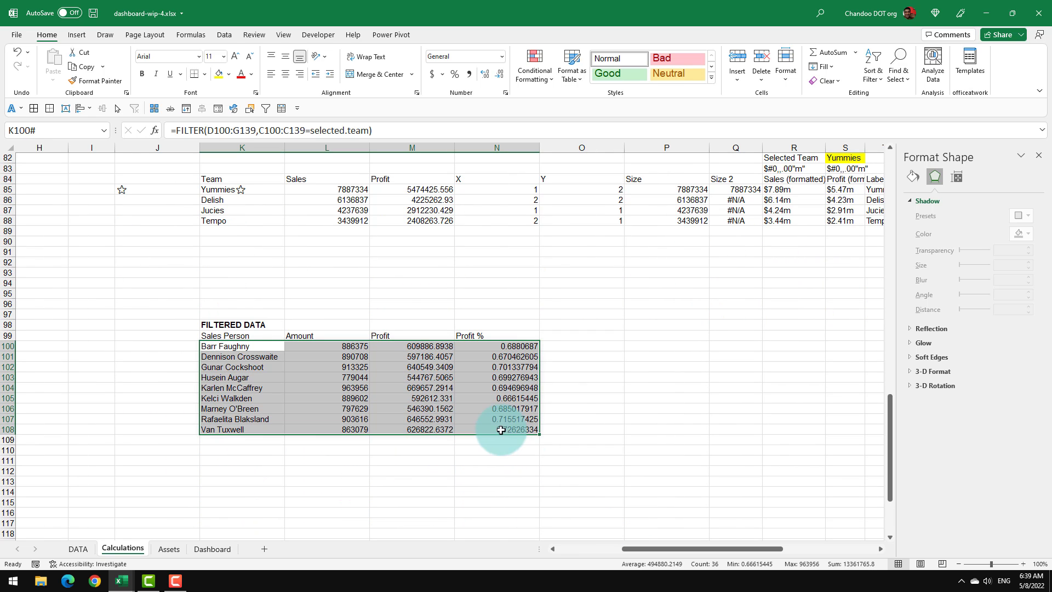
key(ctrl+Page_Down)
key(ctrl+Page_Down)
drag(304, 392, 436, 474)
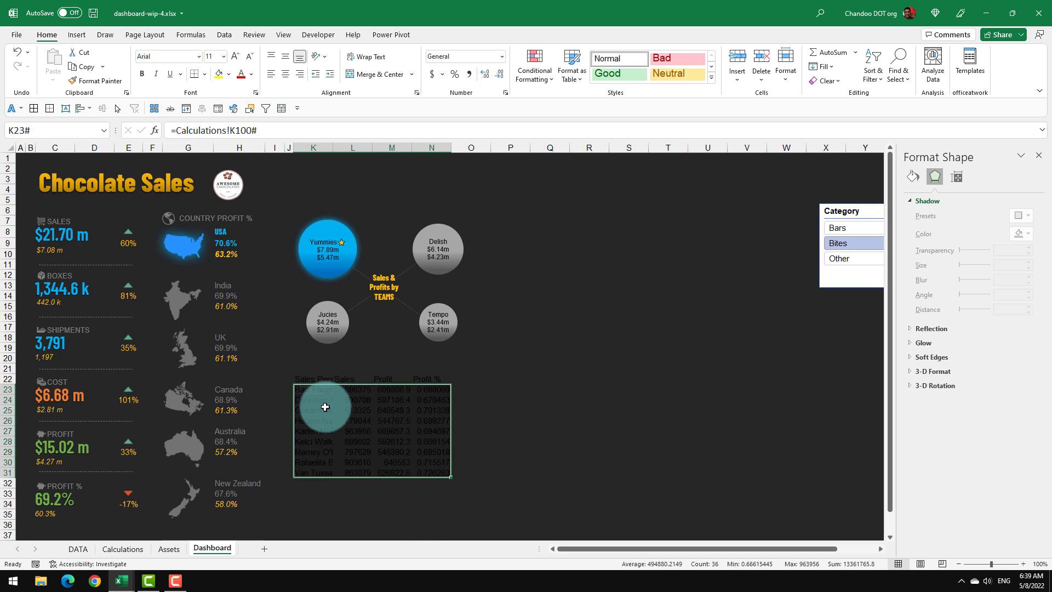
click(317, 380)
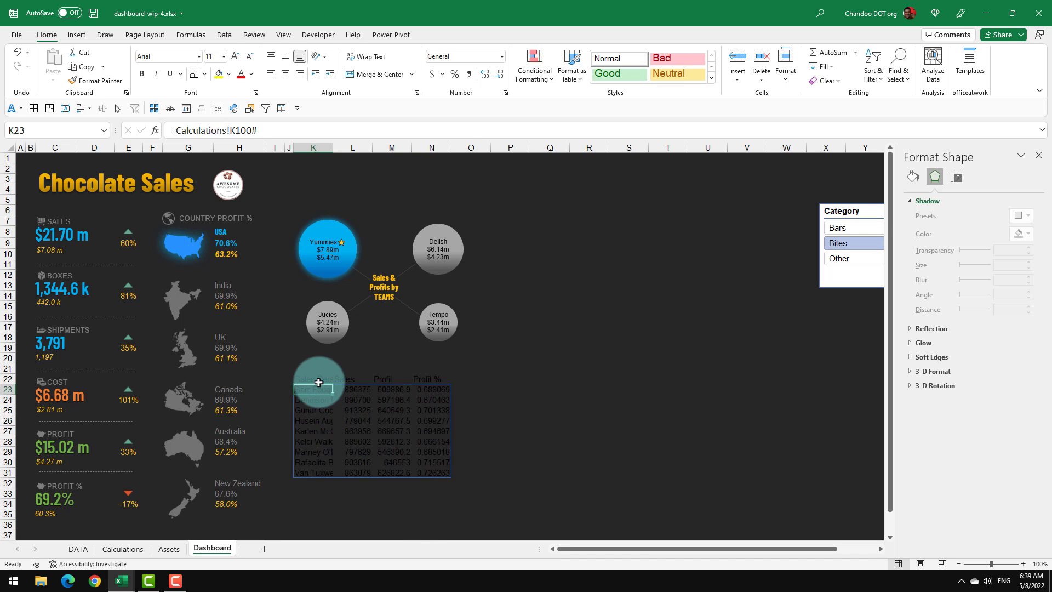
Add solid light blue data bars to the Sales column in L23:L34, including the spare rows below the table
drag(400, 297, 417, 382)
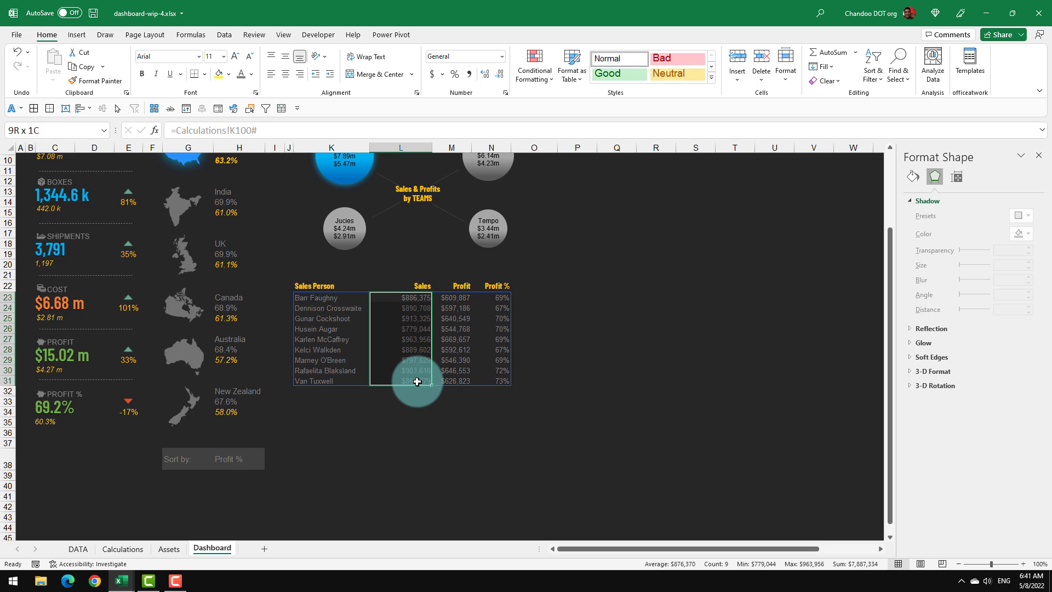
drag(417, 382, 417, 381)
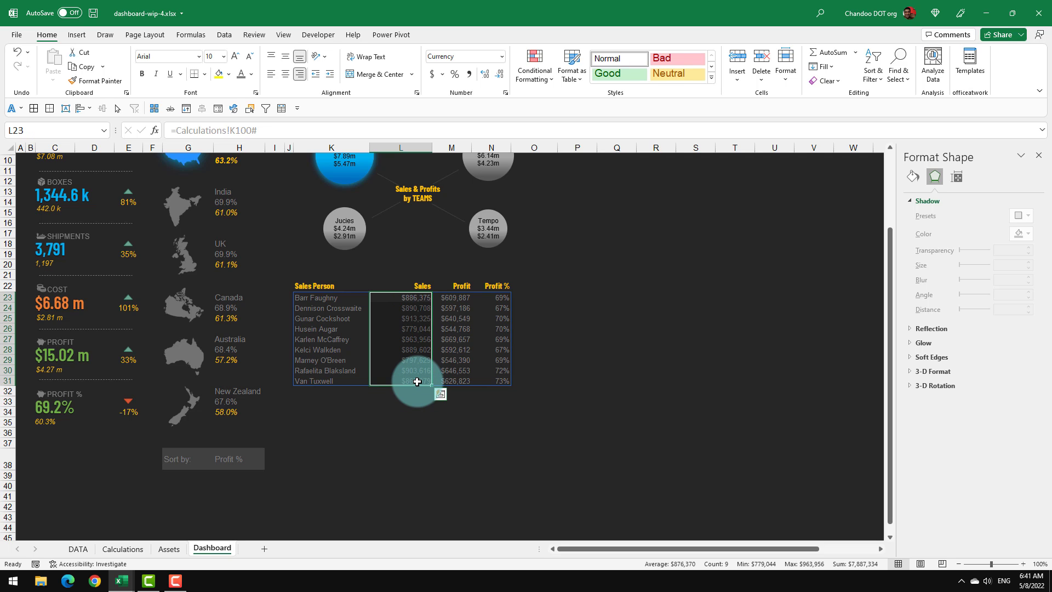
drag(417, 381, 411, 409)
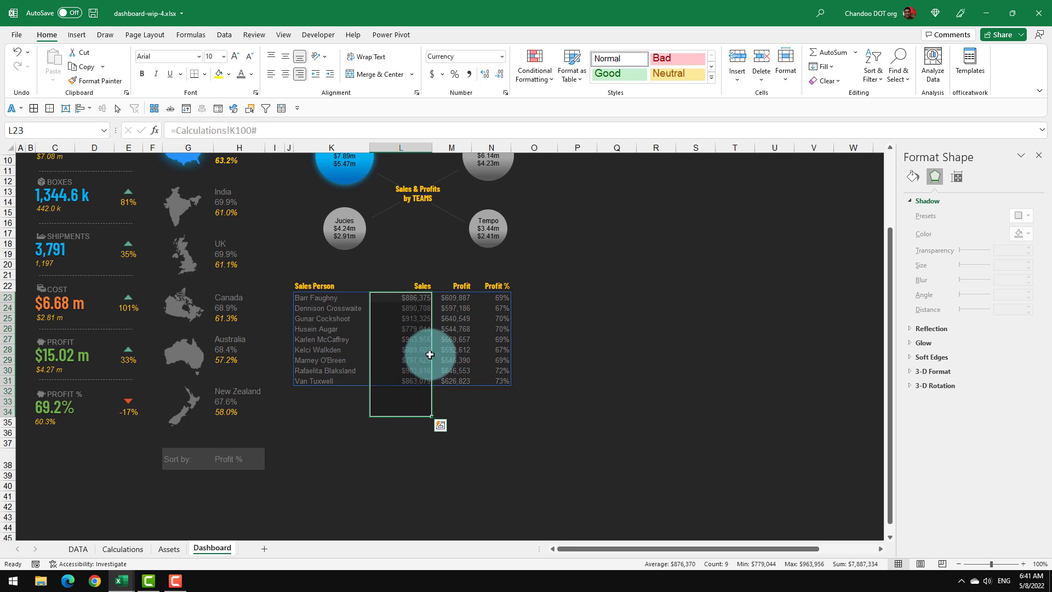
click(534, 70)
mouse_move(555, 152)
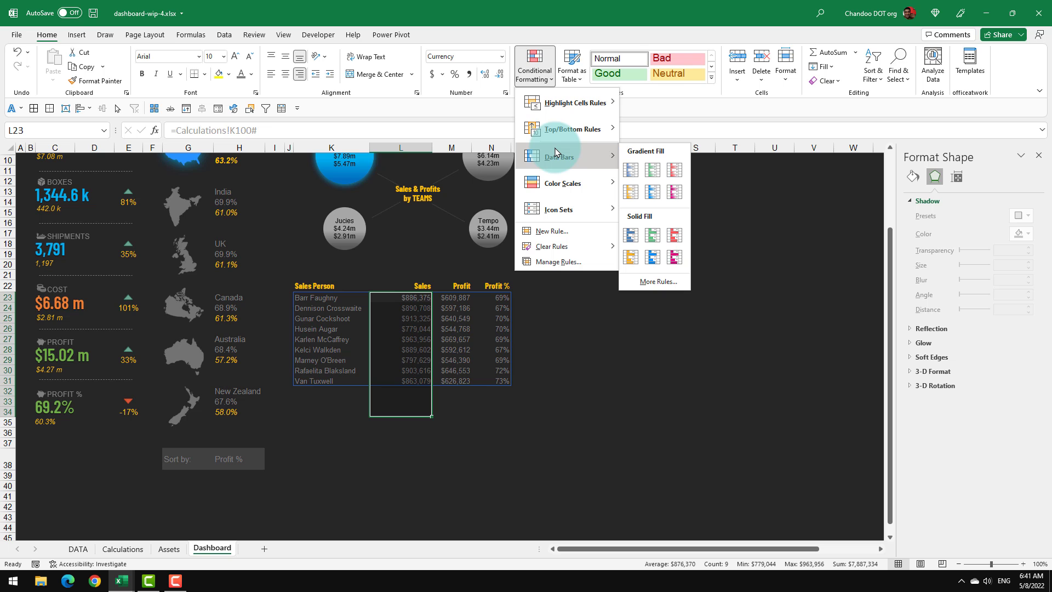
click(652, 257)
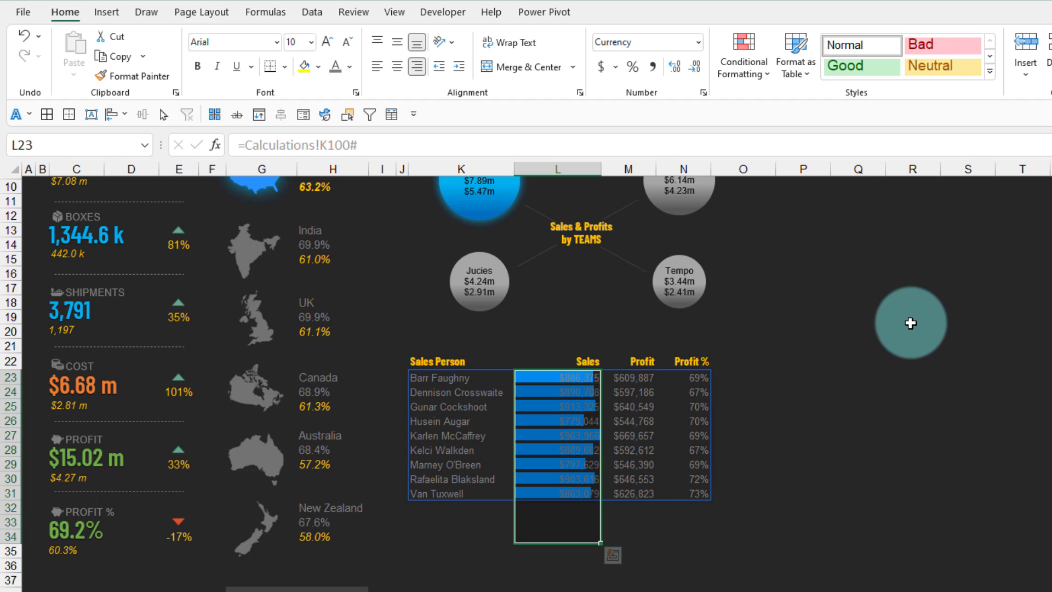
Edit the Sales data bar rule to use Number types with minimum 0 and maximum 2000000, and apply it
click(741, 65)
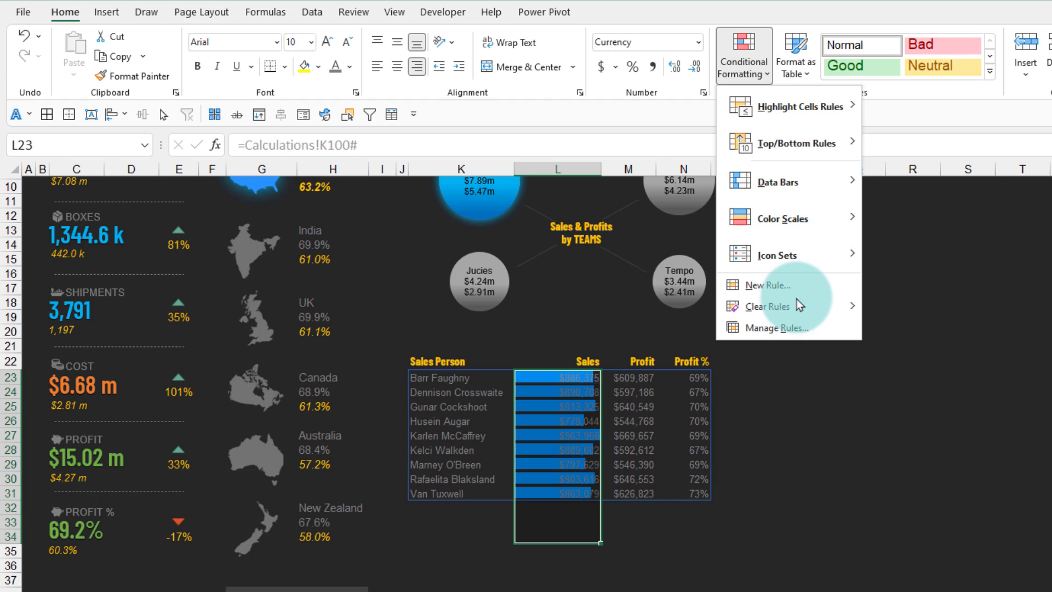
click(802, 327)
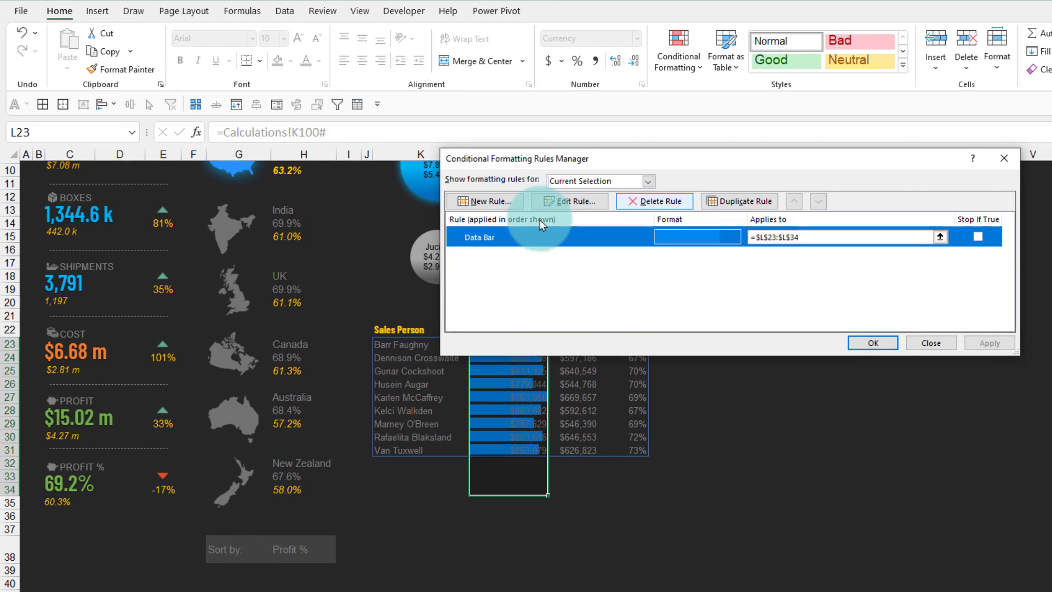
click(575, 201)
click(633, 274)
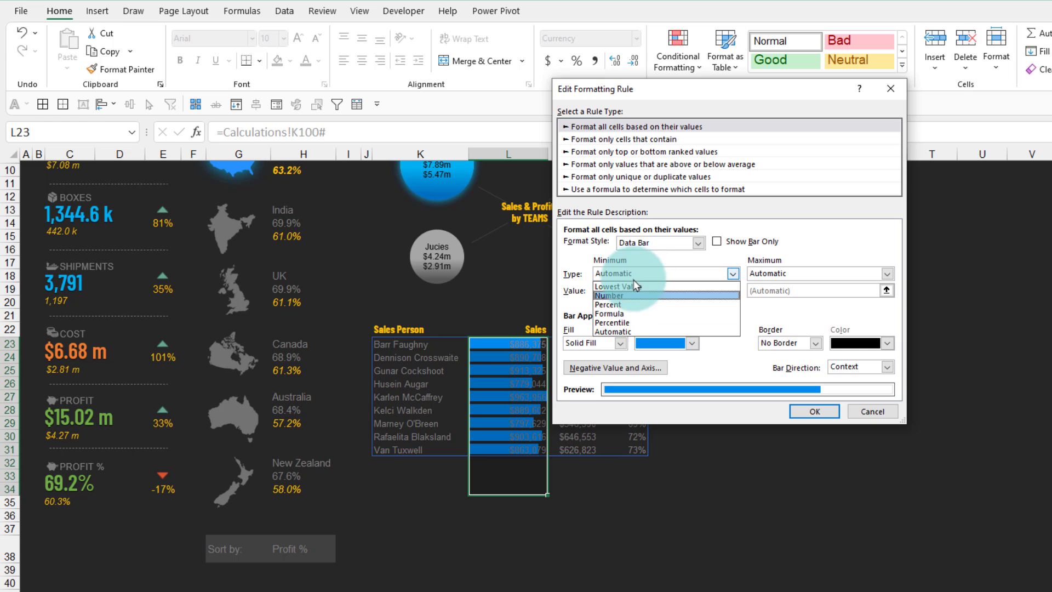
click(624, 294)
click(777, 273)
click(785, 295)
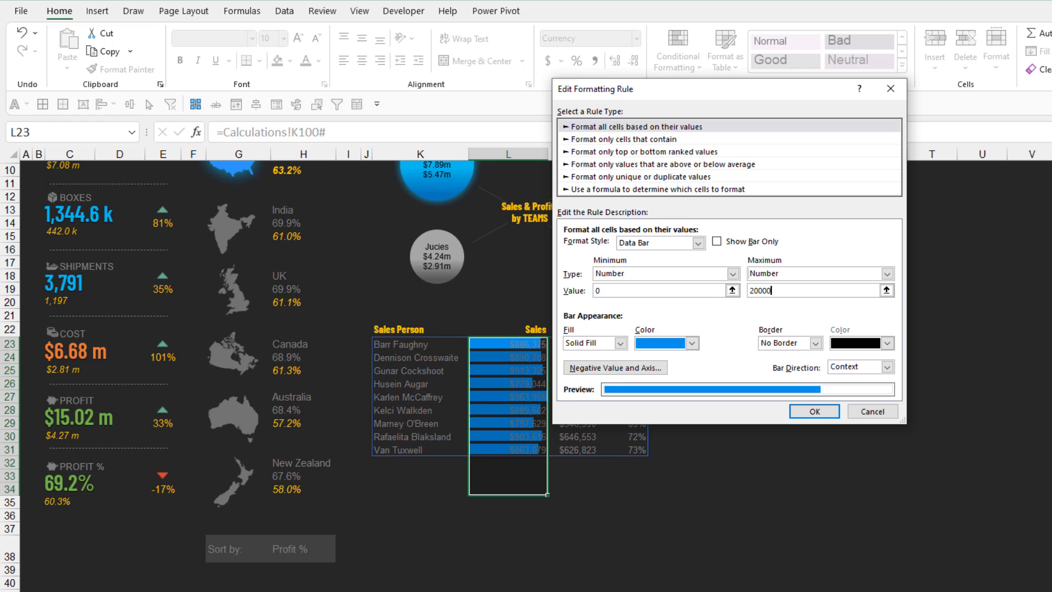
key(Return)
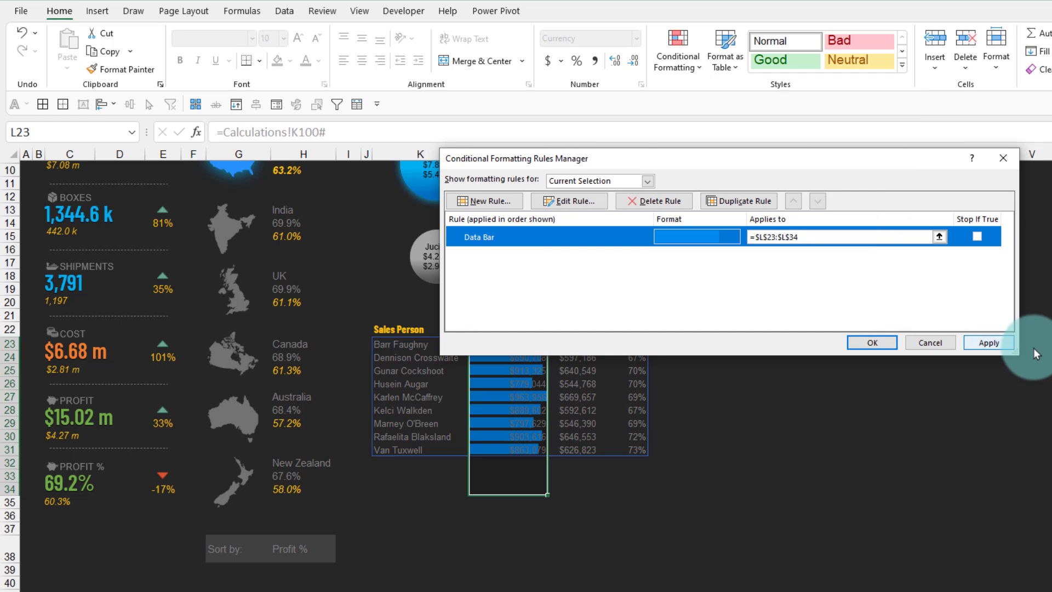
click(988, 343)
click(880, 343)
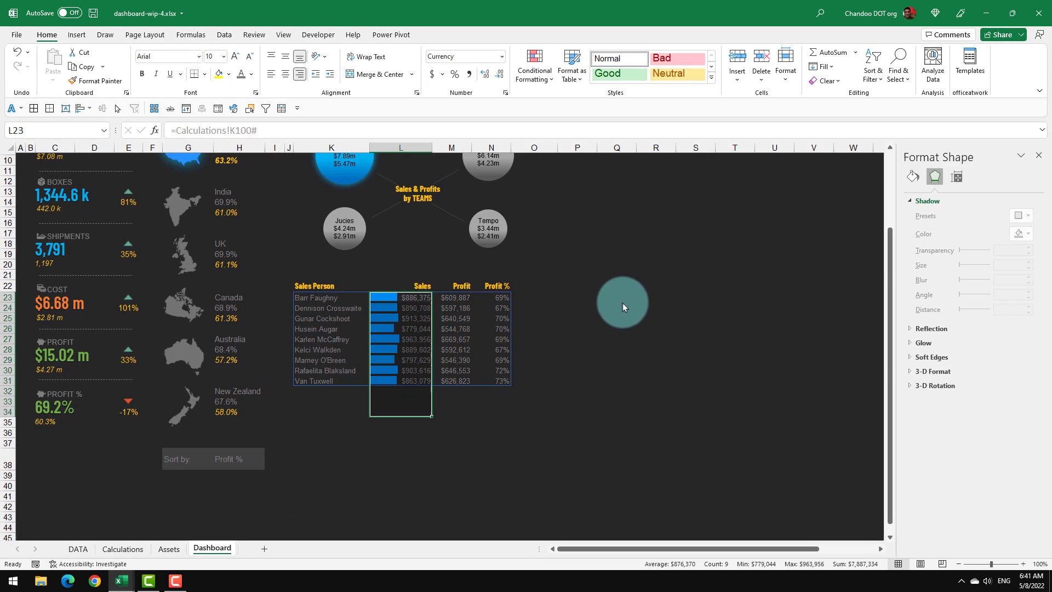
Review the minimum and maximum values in the Sales data bar rule without changing them
click(606, 56)
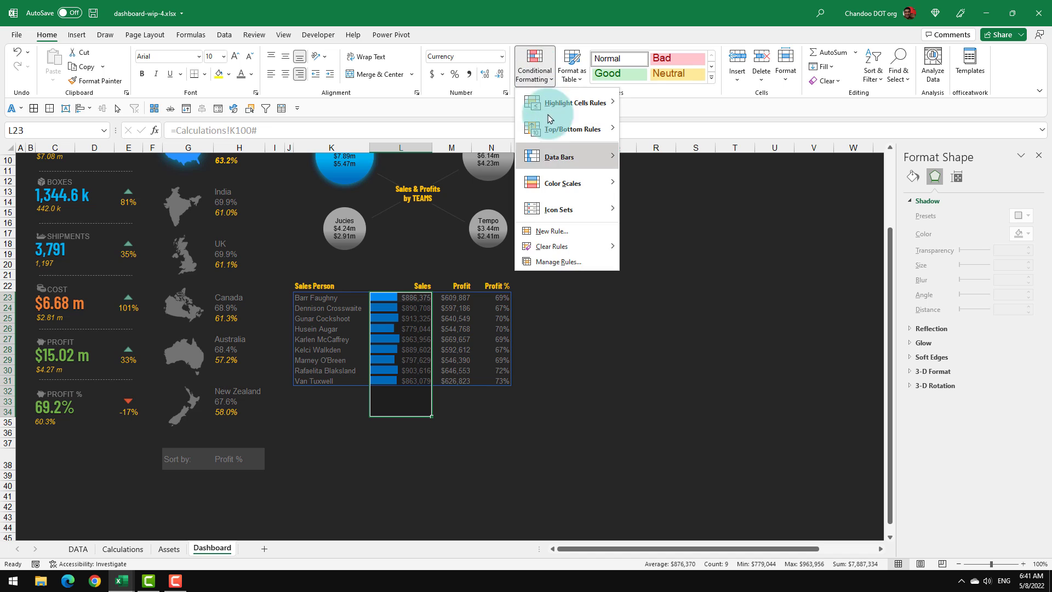
click(563, 261)
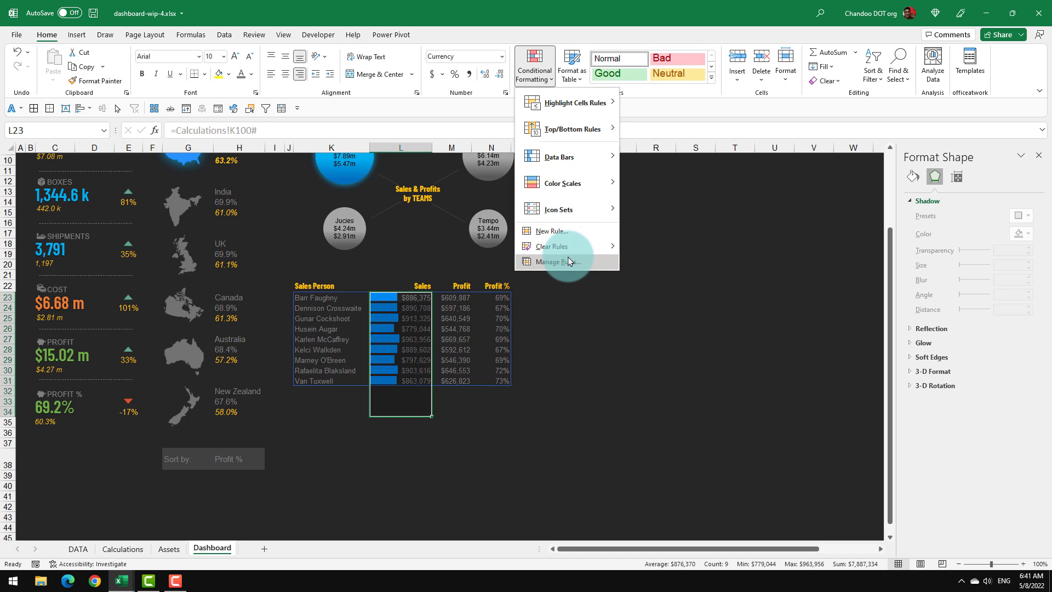
double_click(438, 208)
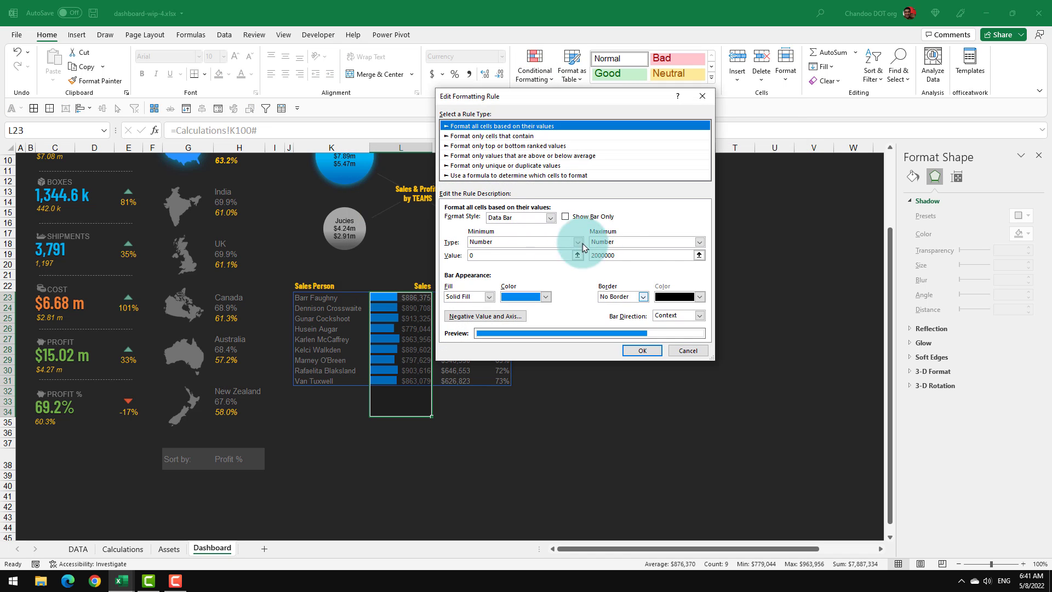
key(Return)
click(693, 294)
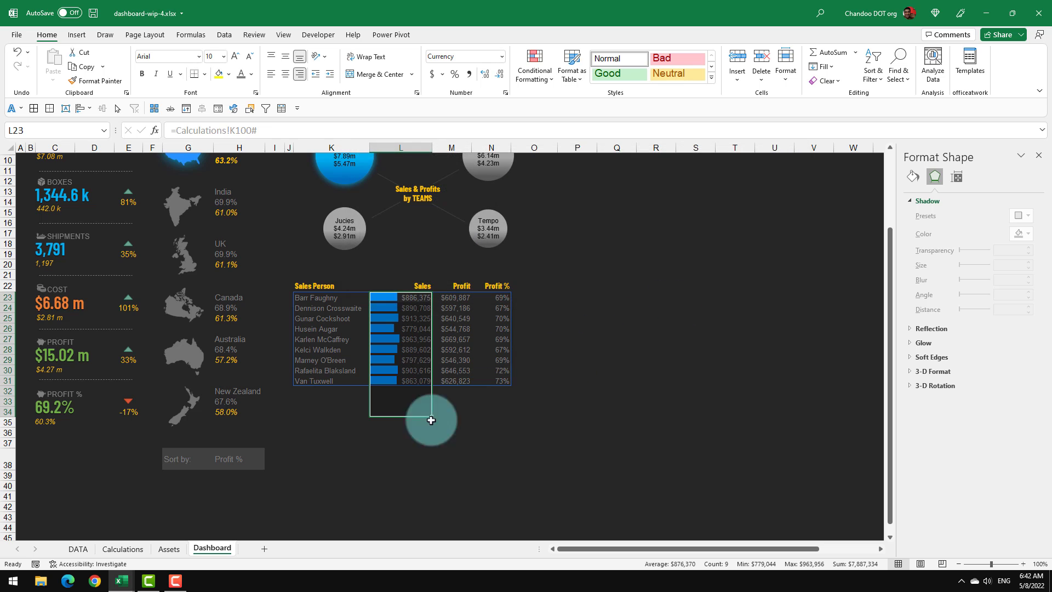
Enter the label Max amount in K97, above the filtered data on the Calculations sheet
click(169, 548)
click(124, 548)
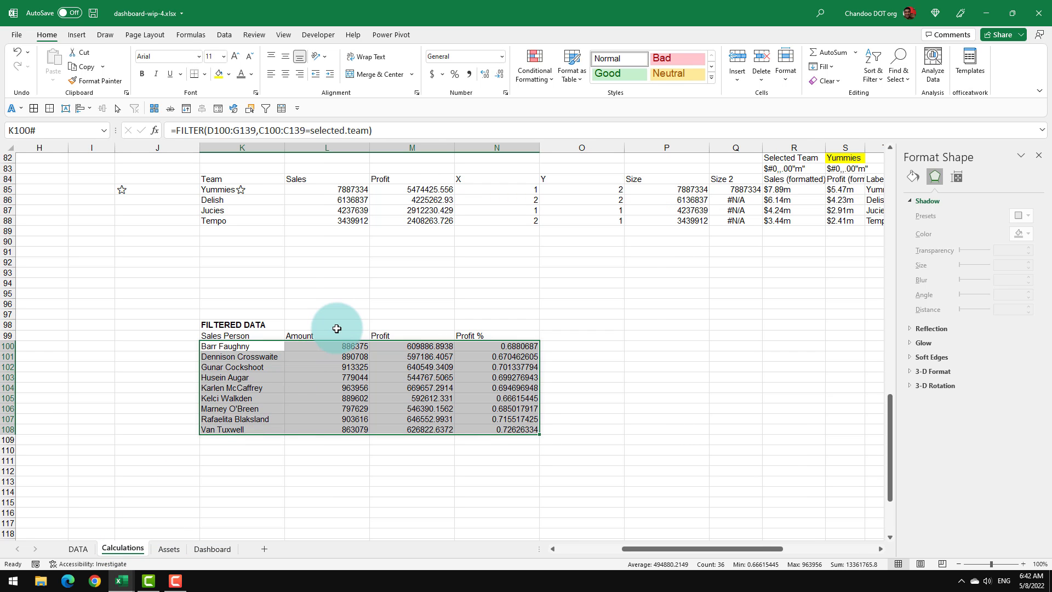
drag(337, 346, 334, 427)
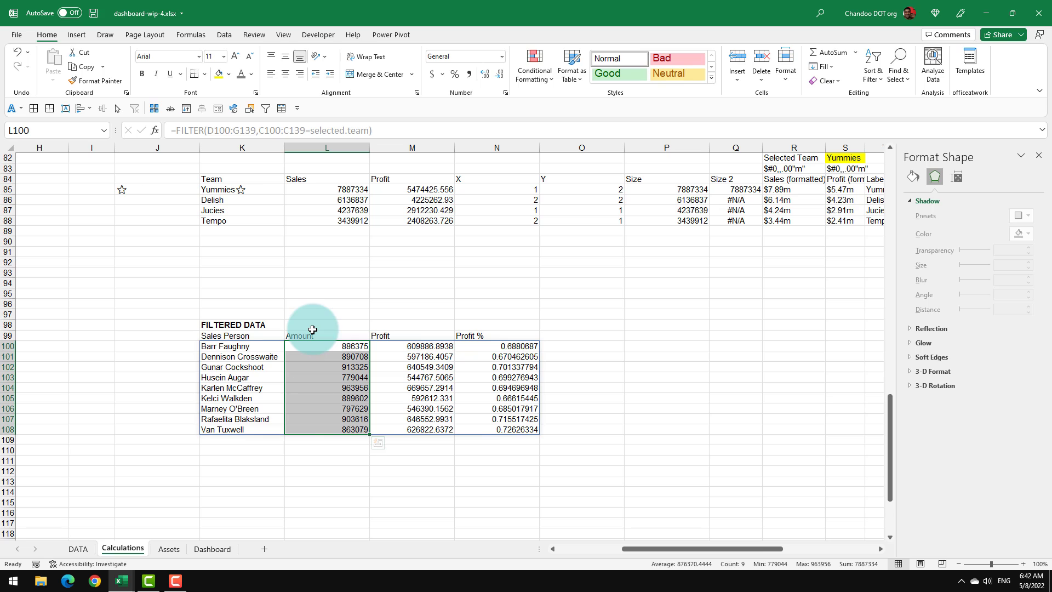
click(326, 316)
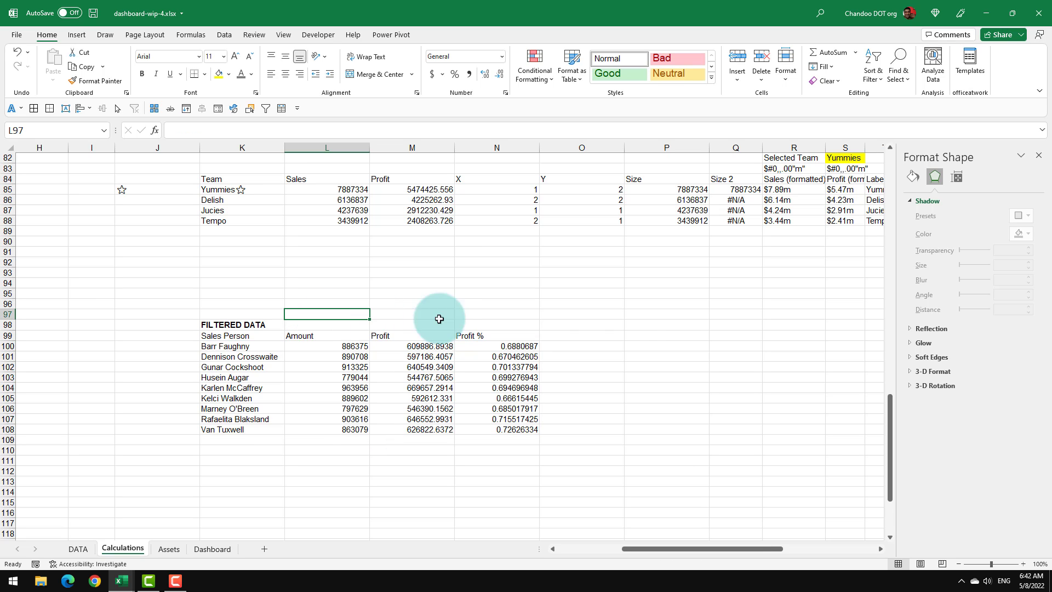
text(M)
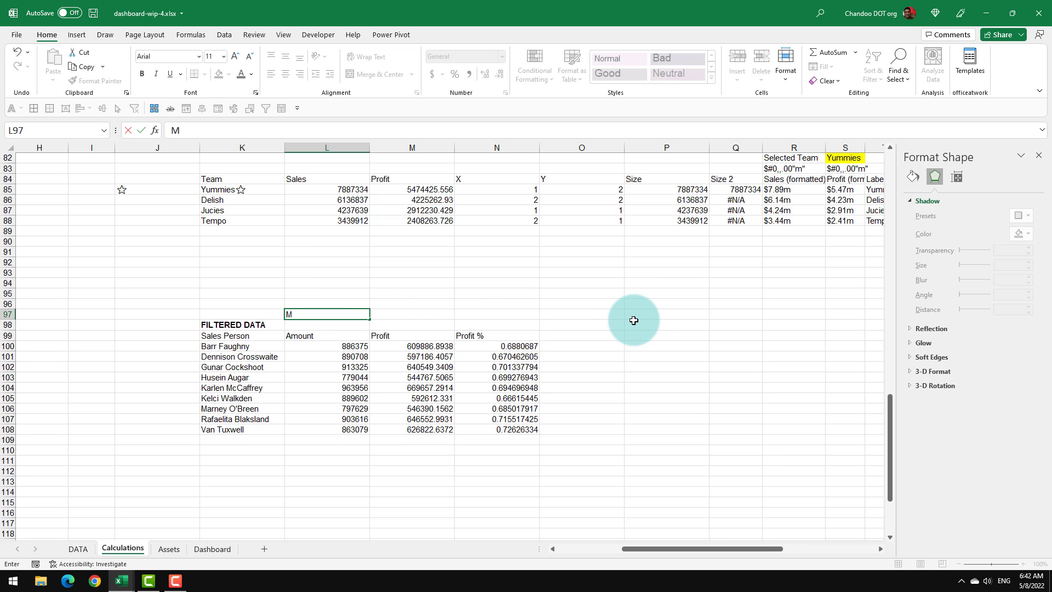
key(Left)
text(Max amount)
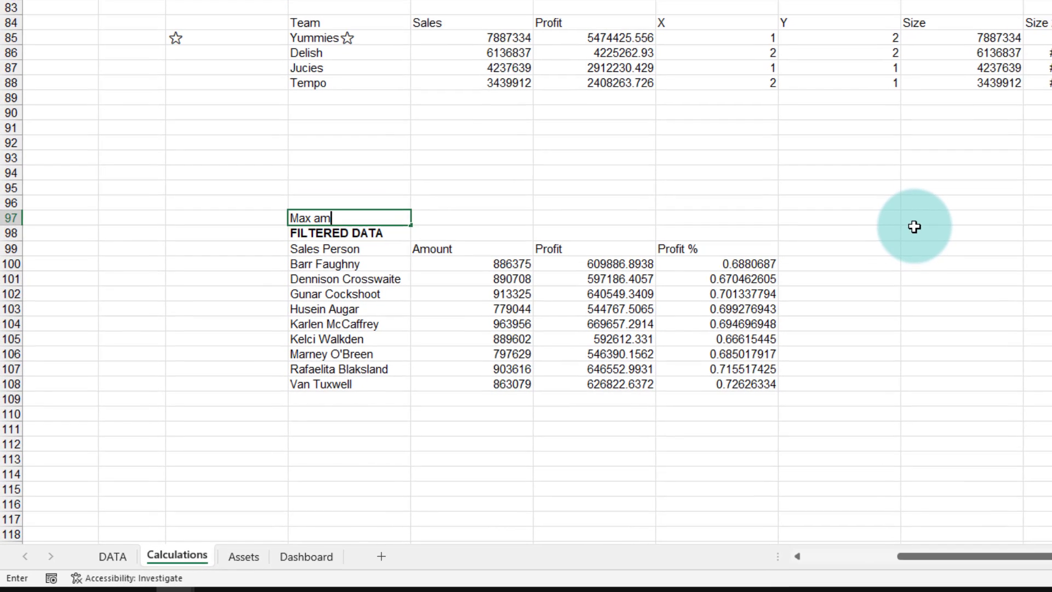
Calculate double the highest filtered amount in L97 with =MAX(L100:L119)*2
key(Tab)
text(=max)
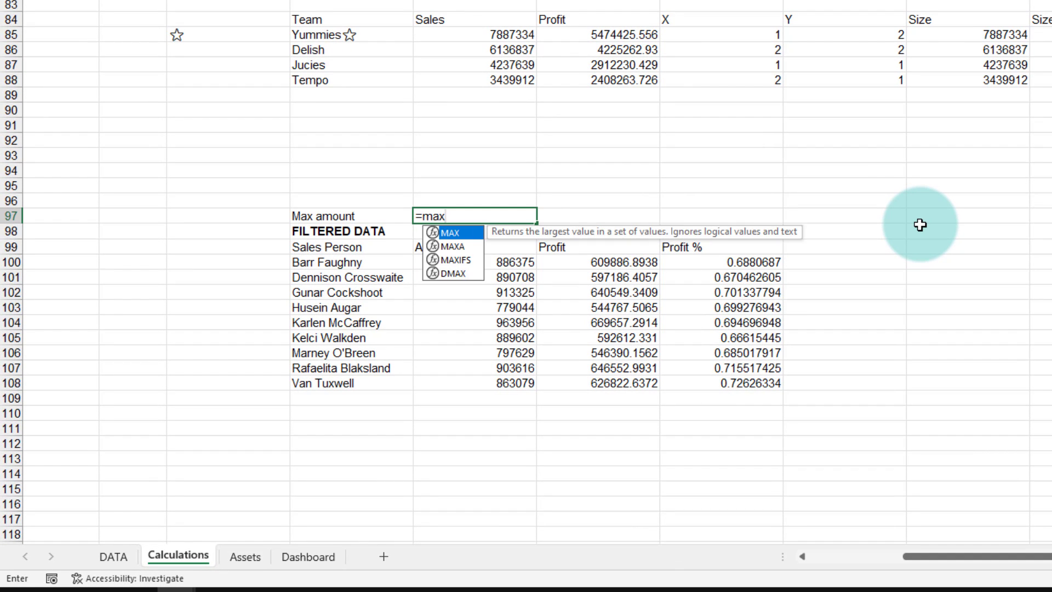
text(()
drag(479, 260, 460, 514)
key(Return)
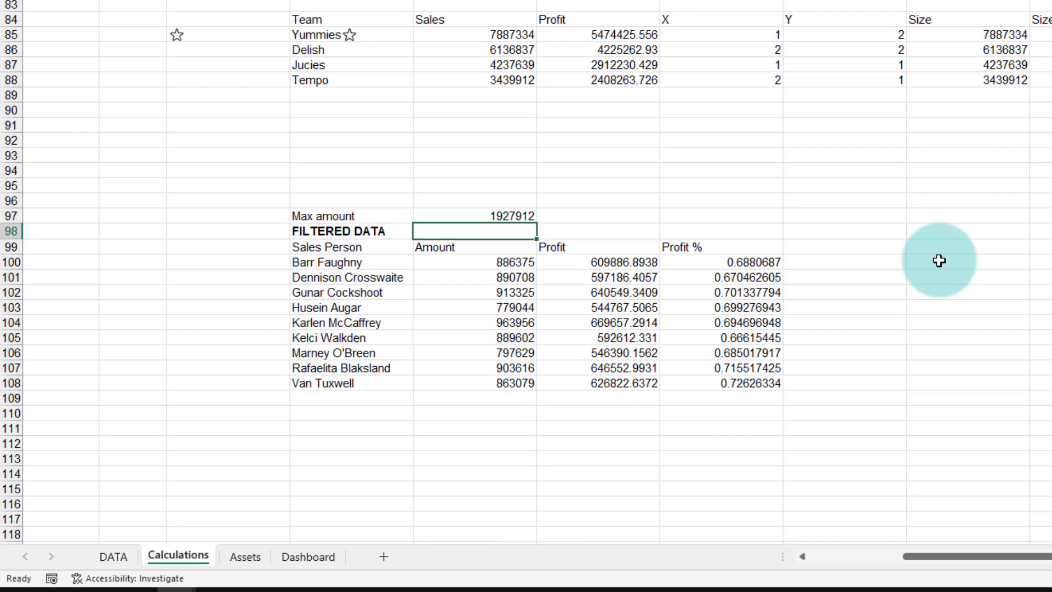
Round the L97 result to the nearest 100000 by changing its formula to =MROUND(MAX(L100:L119)*2,100000)
key(Up)
key(F2)
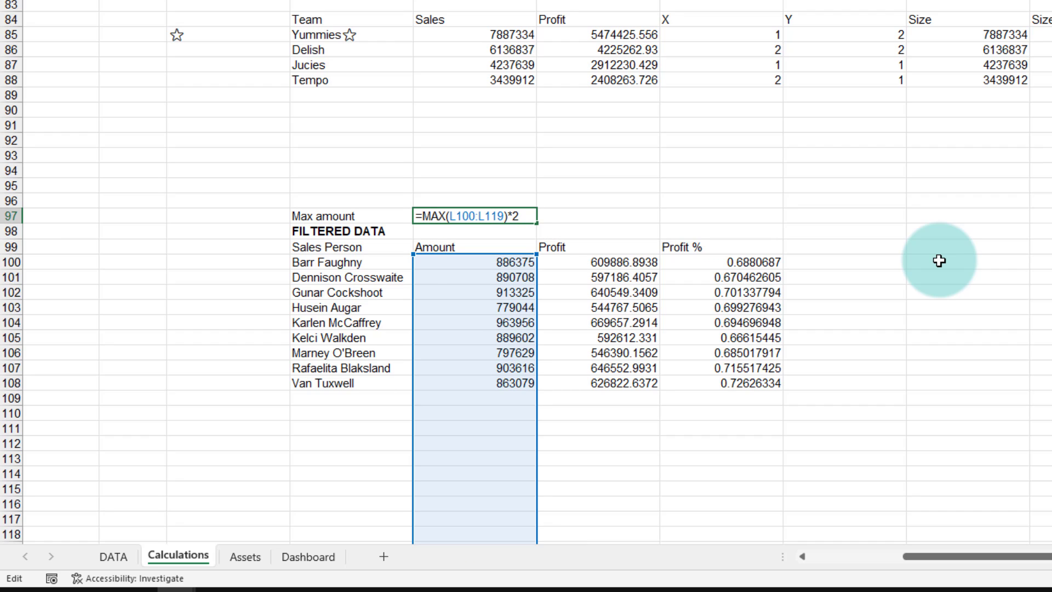
text(mrou)
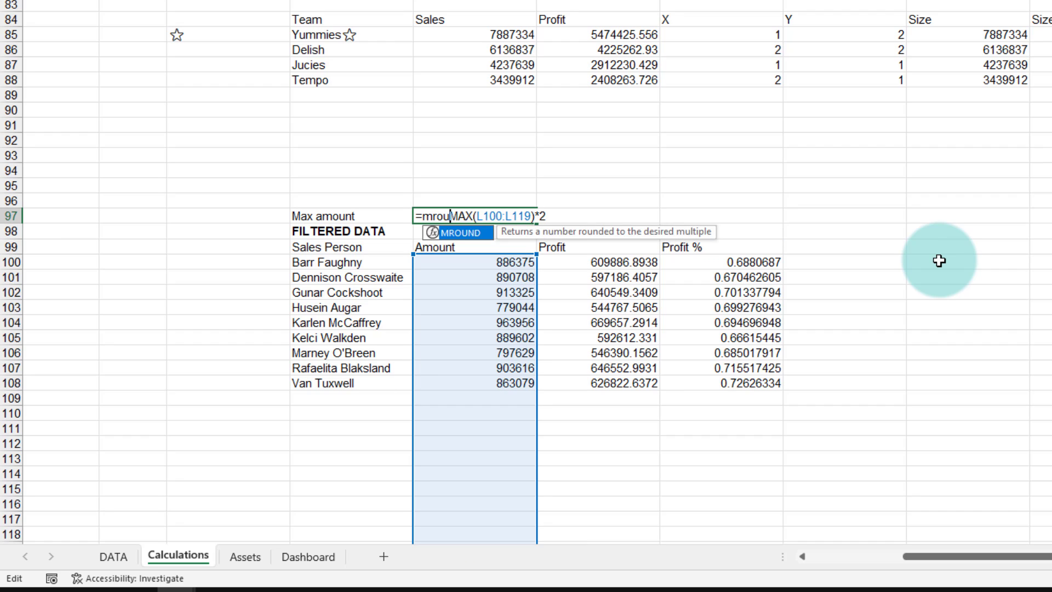
key(Tab)
text(,1)
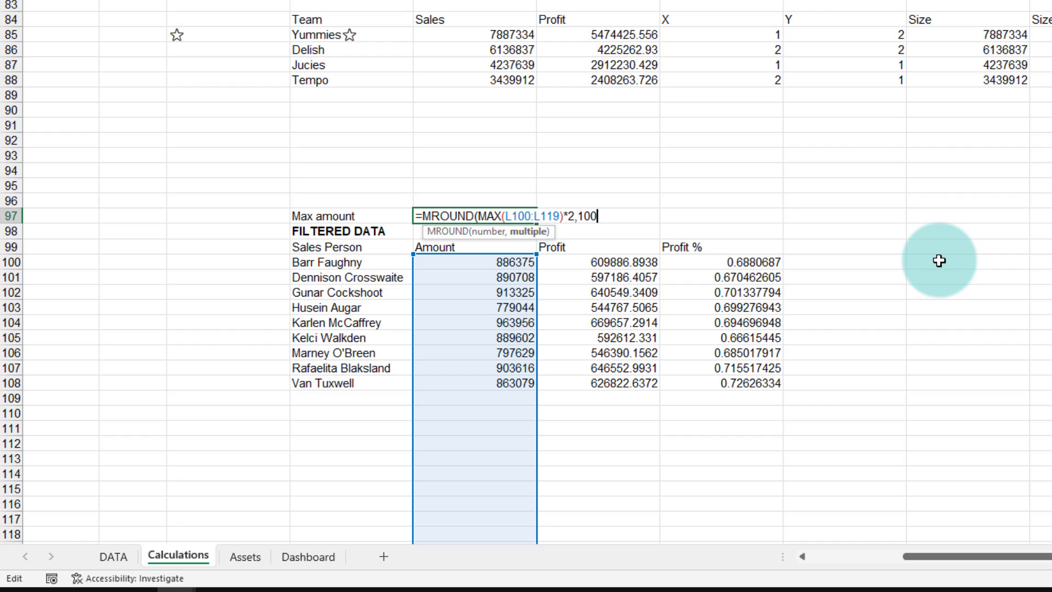
text(00000))
key(Return)
Give the Max amount cell L97 the defined name amount.bar.limit
click(433, 216)
drag(924, 556, 871, 555)
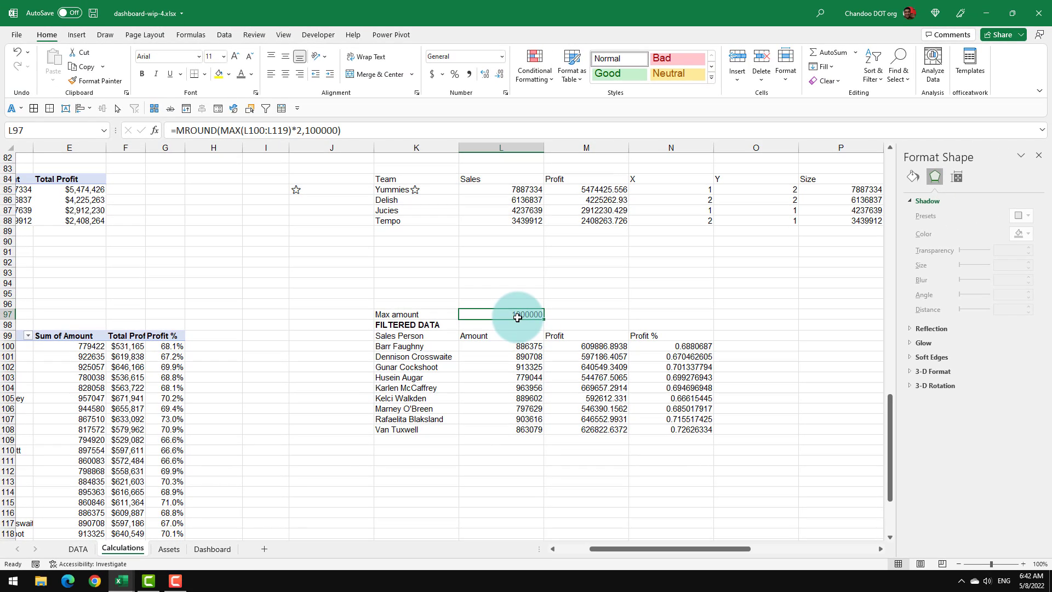
click(66, 131)
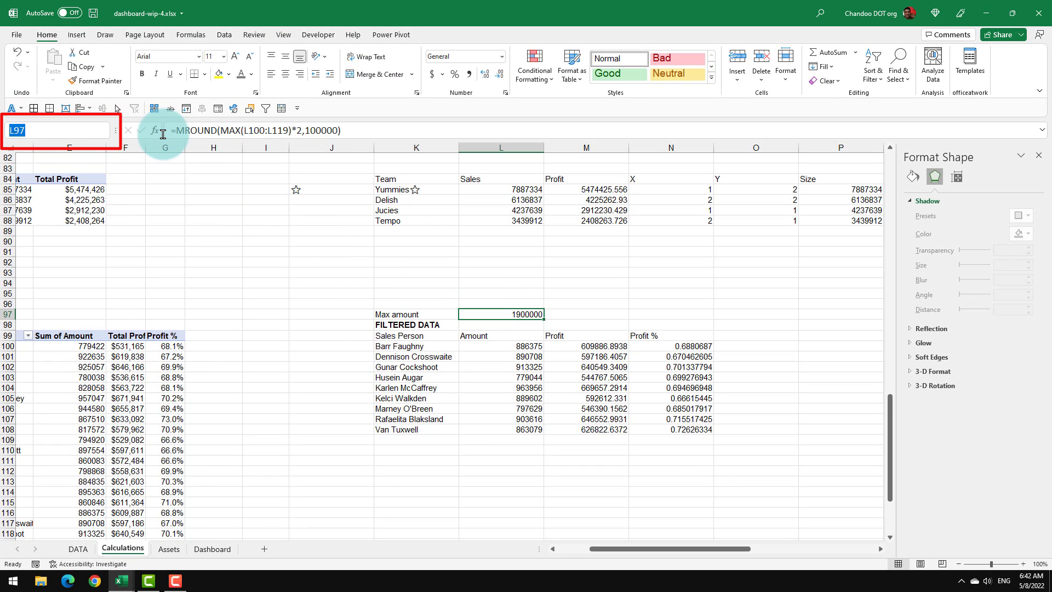
text(amount.bar.)
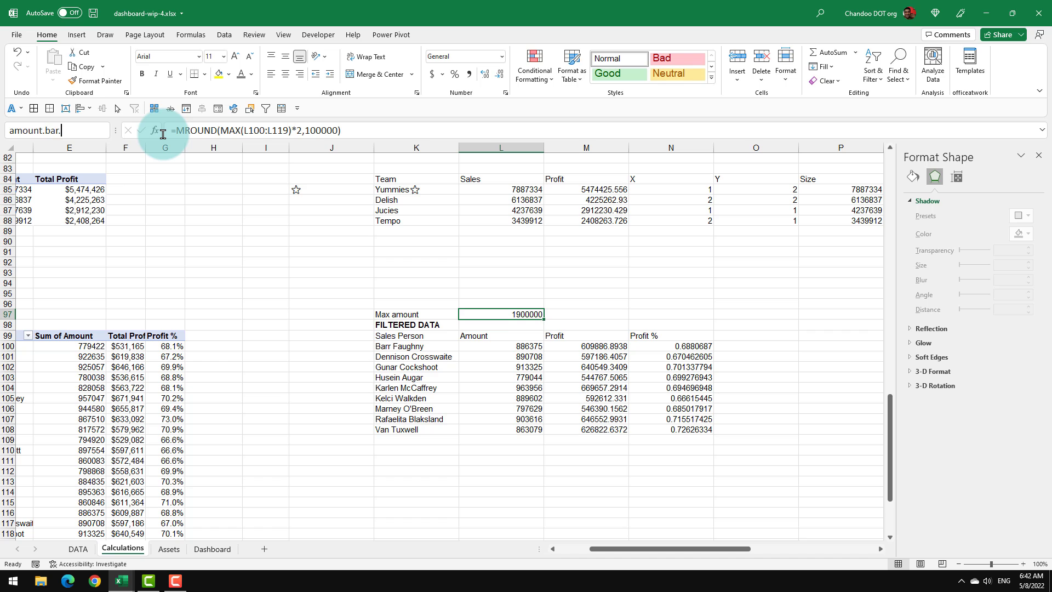
key(Return)
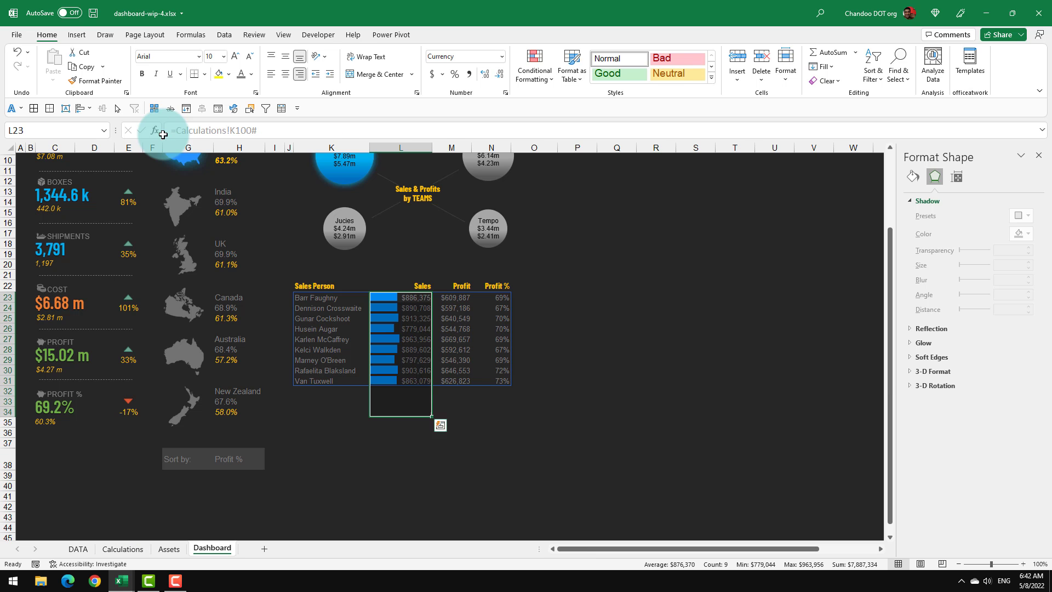
Edit the Sales data bar rule on the Dashboard sheet to use =amount.bar.limit as its maximum, and apply it
click(542, 78)
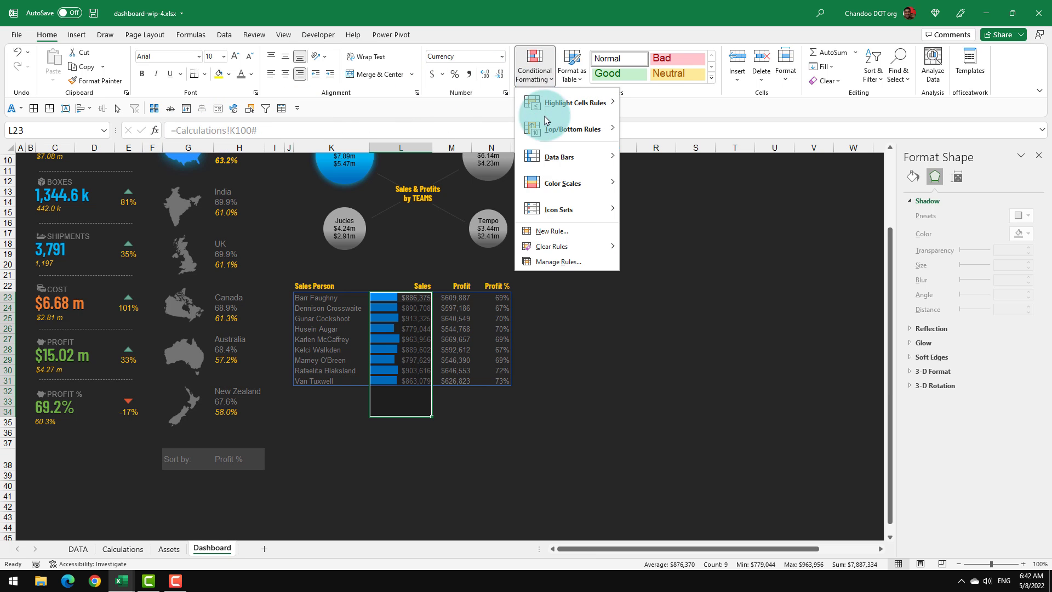
click(558, 261)
double_click(461, 213)
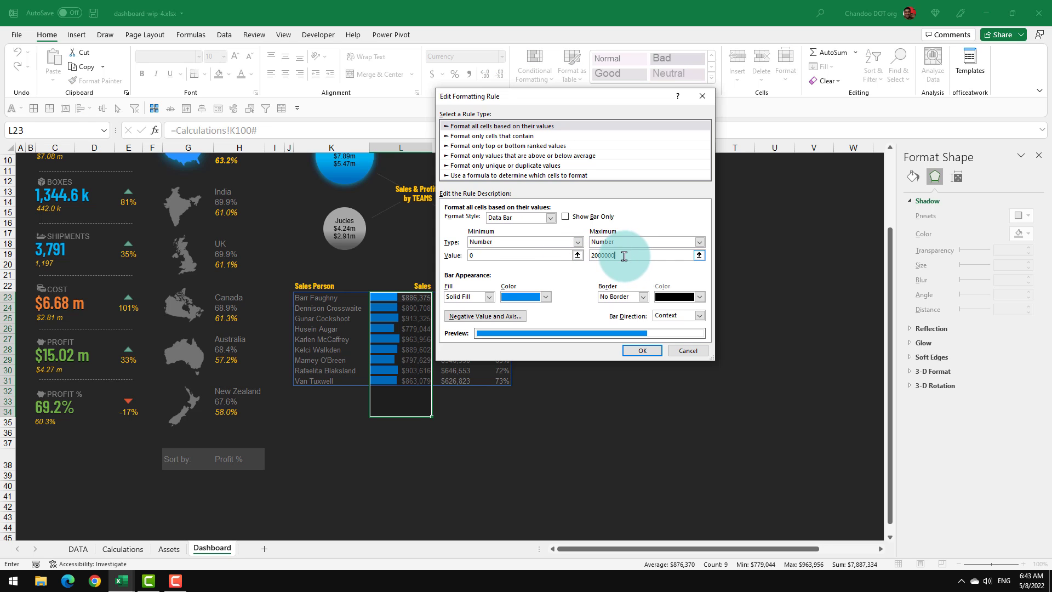
click(656, 257)
key(shift+Home)
click(592, 256)
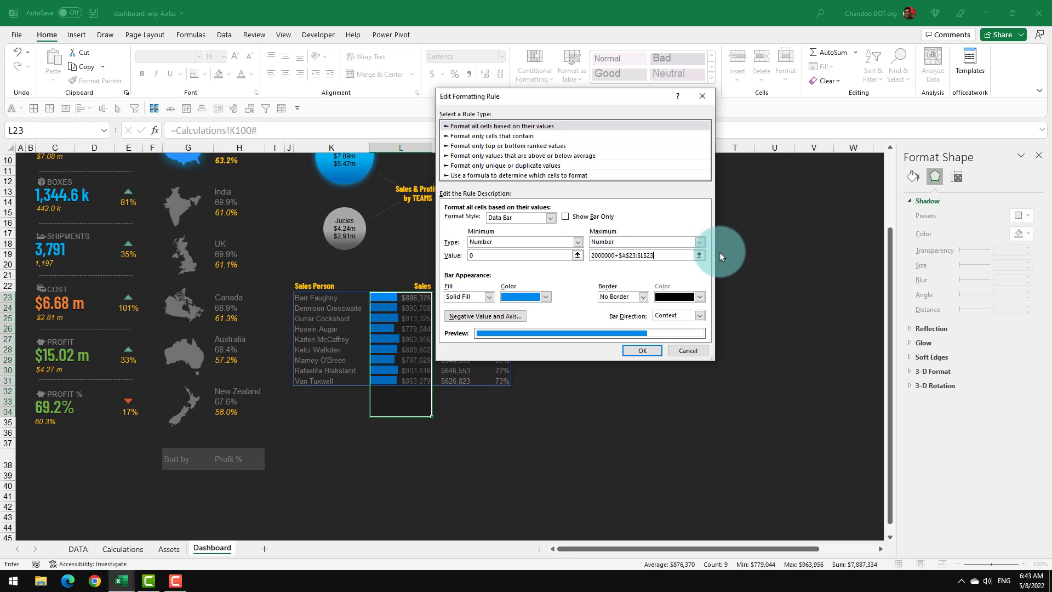
text(limit)
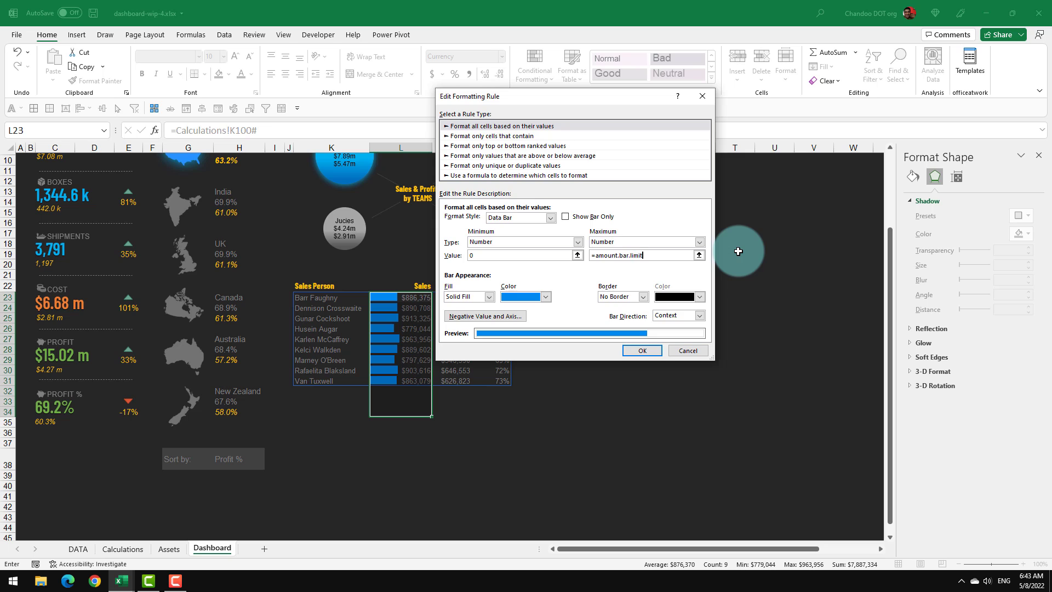
key(Return)
click(683, 294)
click(415, 406)
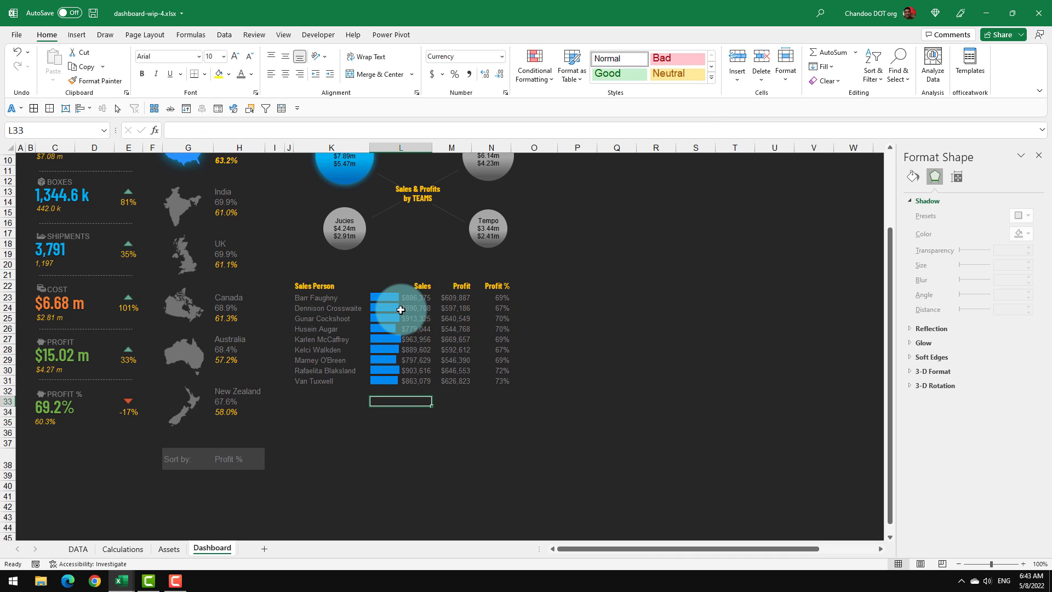
Enter the label Profit Icons in J4 near the top of the Calculations sheet
drag(496, 297, 502, 385)
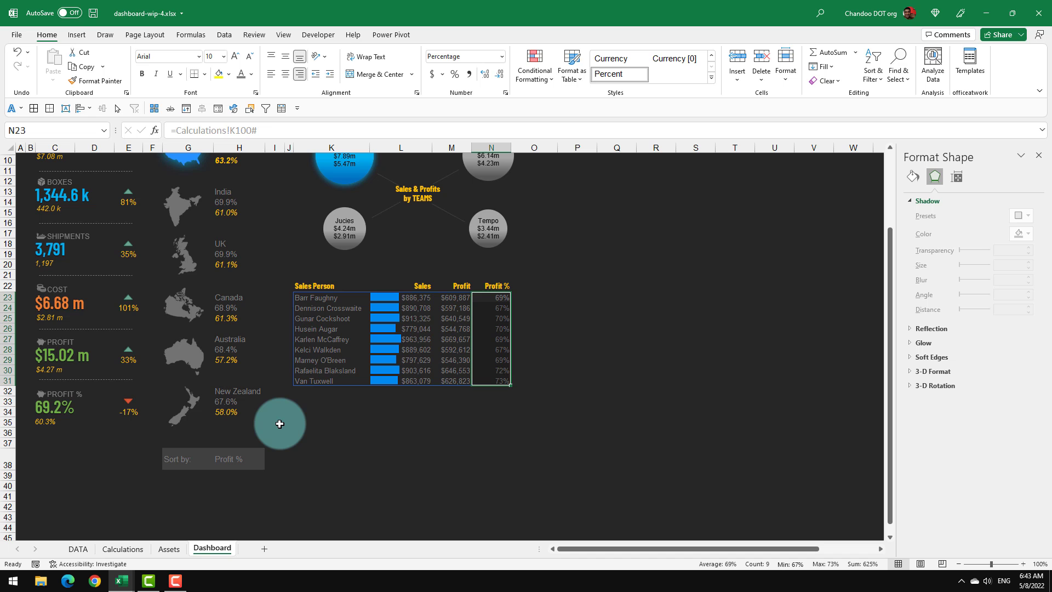
click(126, 549)
scroll(123, 548, down, 1)
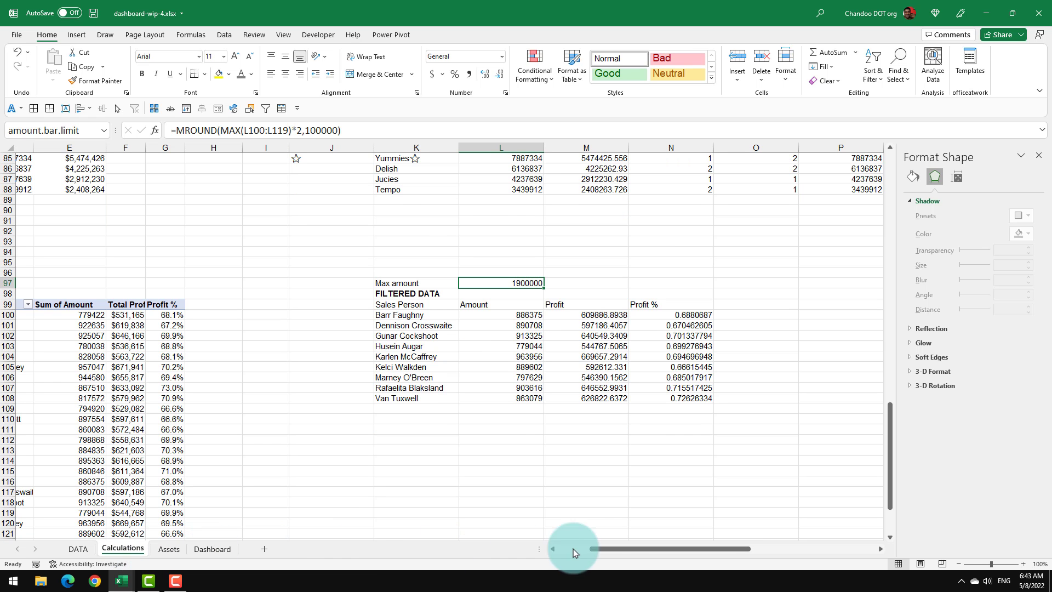
drag(630, 548, 705, 548)
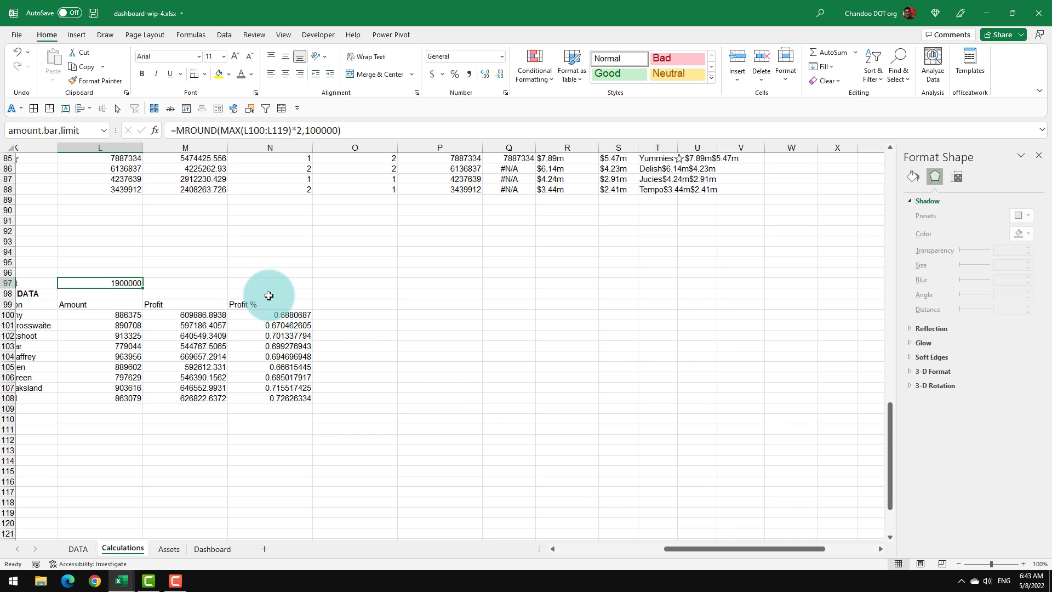
drag(679, 549, 562, 547)
scroll(491, 315, up, 20)
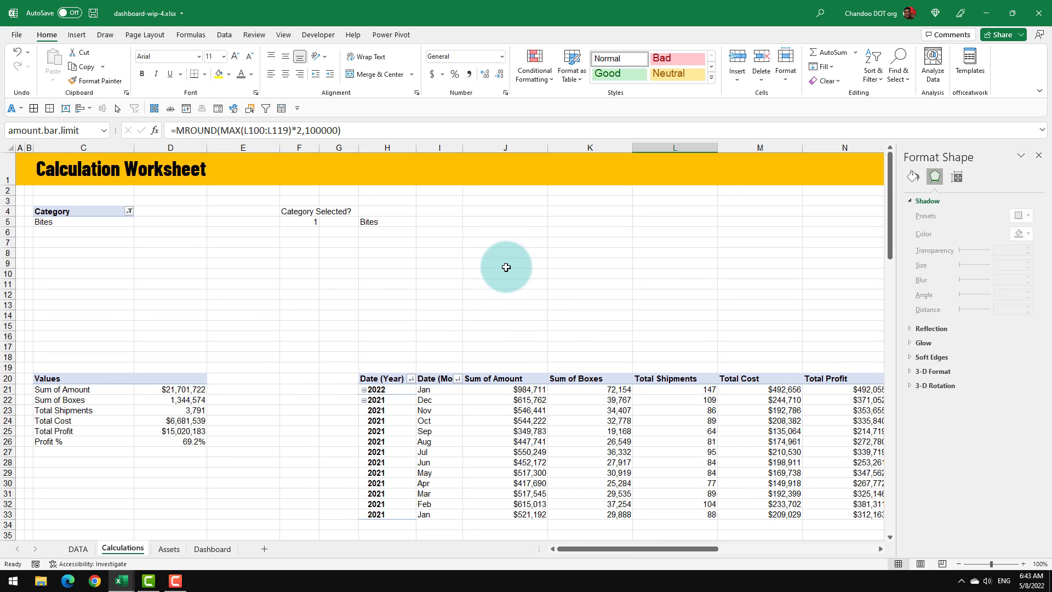
click(523, 209)
text(Profit Icons)
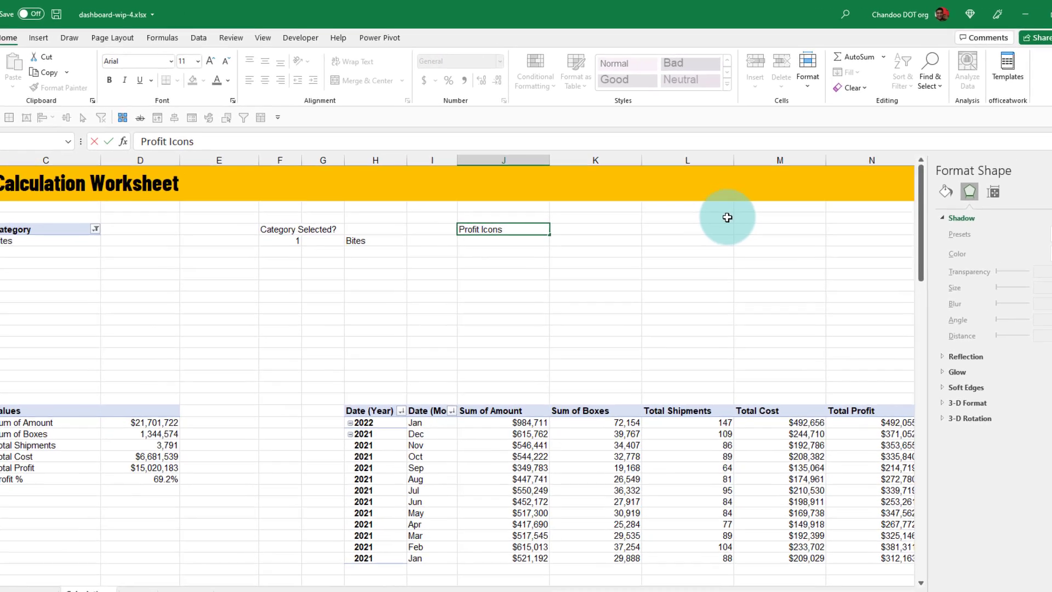
key(Return)
Enter ON in K4, next to the Profit Icons label
key(Right)
key(Up)
text(ON)
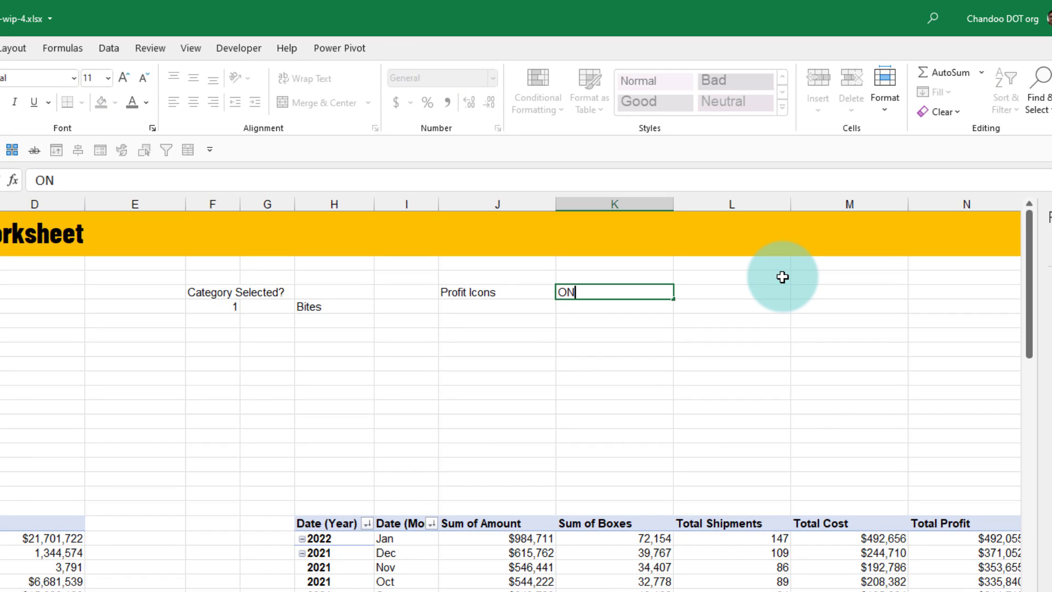
key(Return)
Highlight cell K4 in yellow and give it the defined name profit.icon.status
click(624, 292)
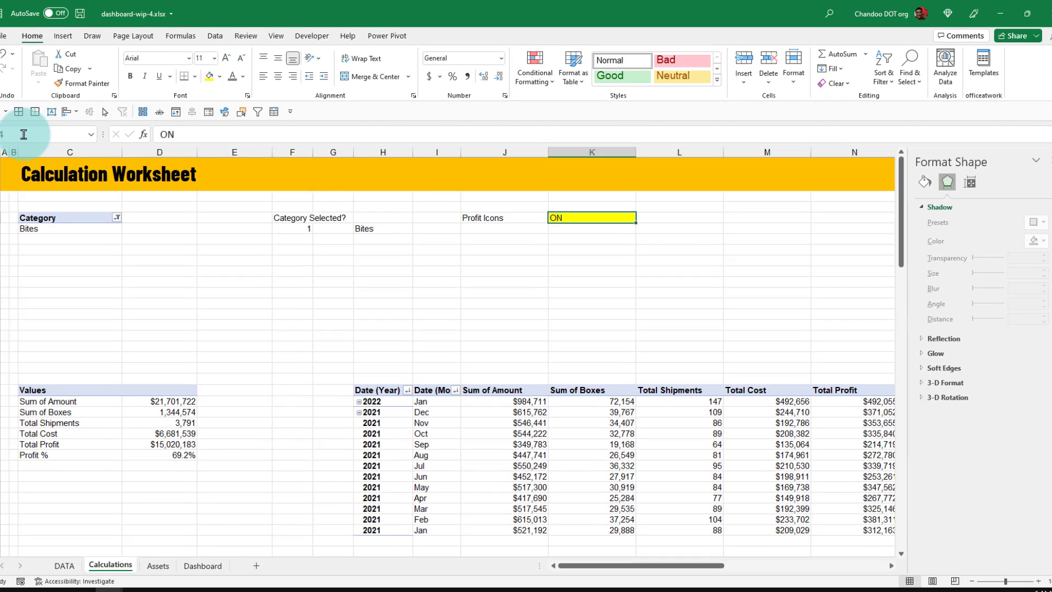
click(39, 130)
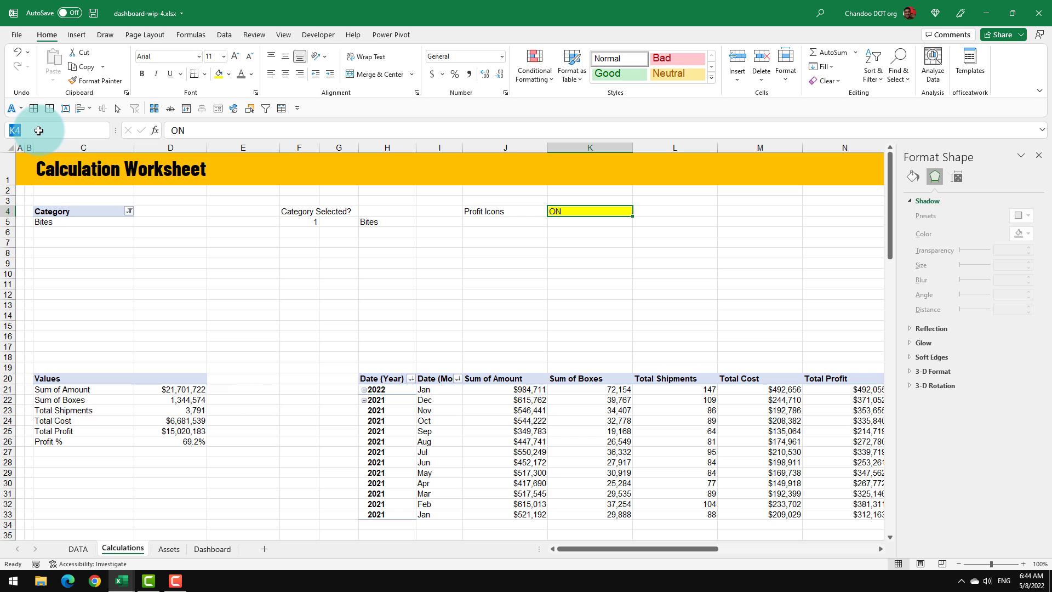
text(p)
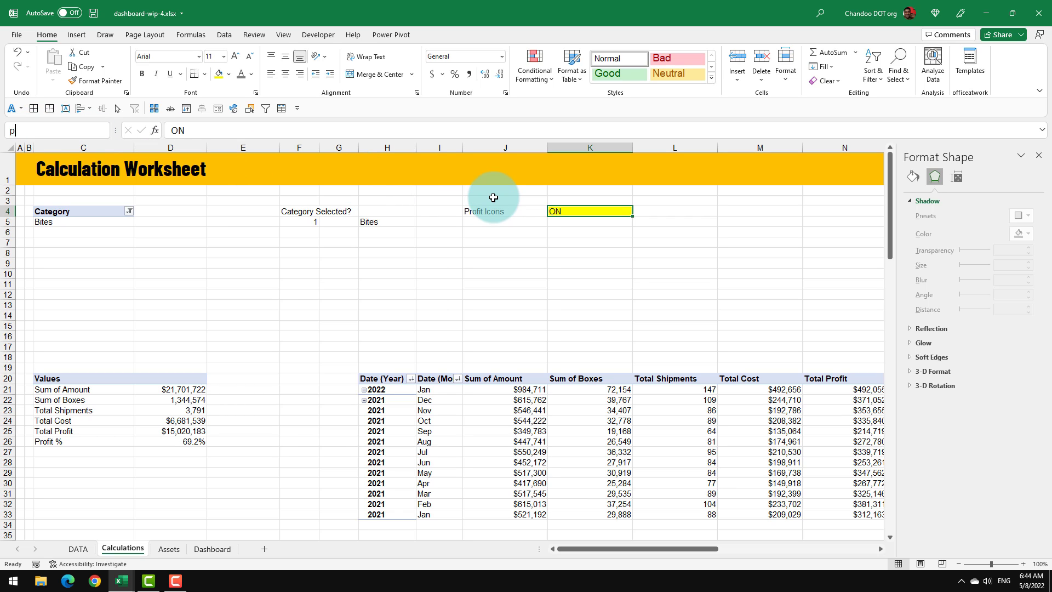
text(rofit.icon.status)
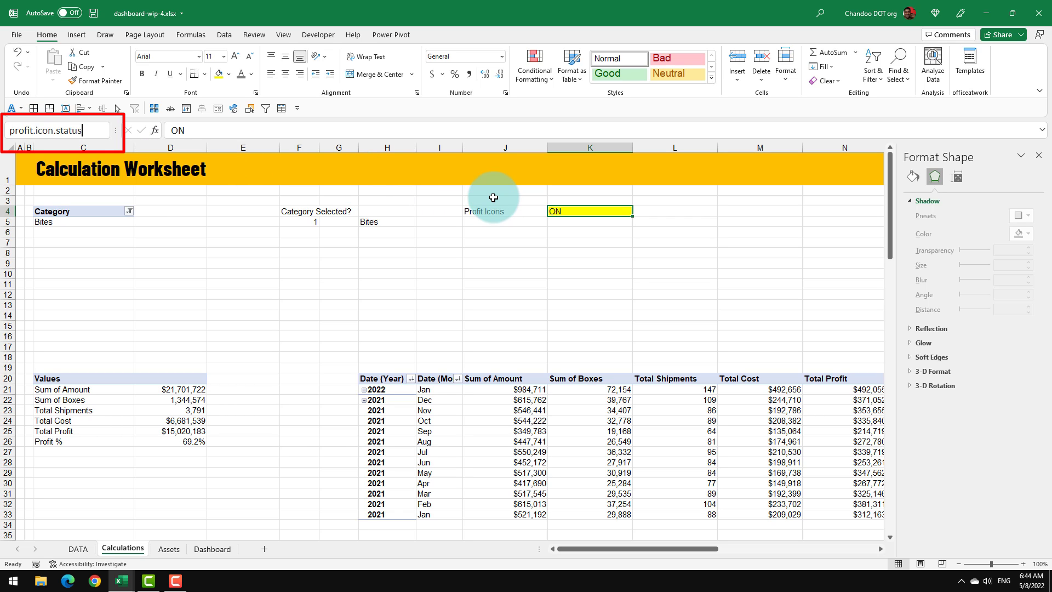
key(Return)
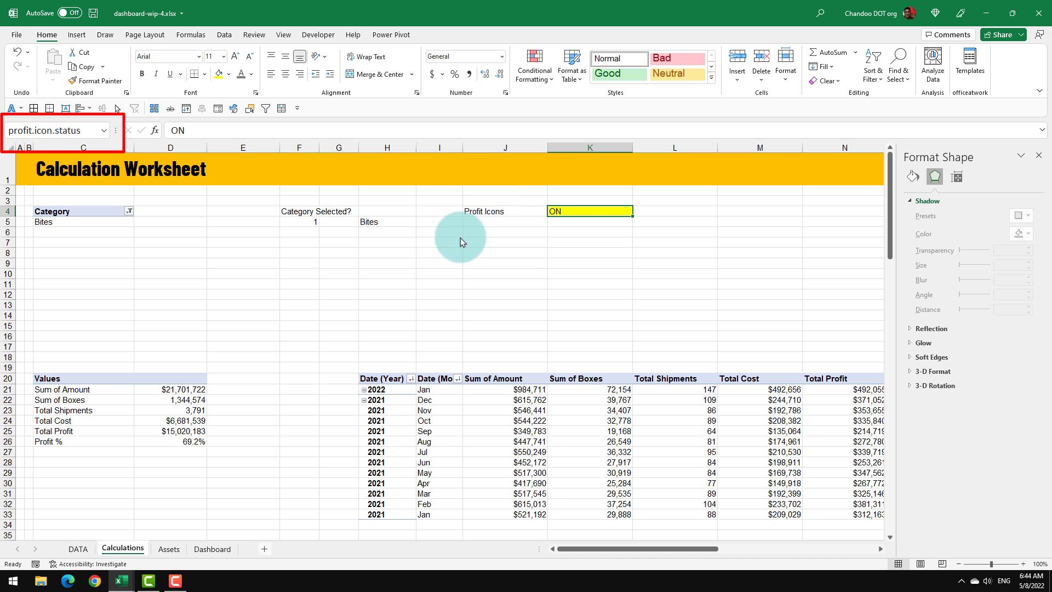
Apply the three-color traffic light icon set to the Profit % cells N23:N34 on the Dashboard sheet
click(201, 549)
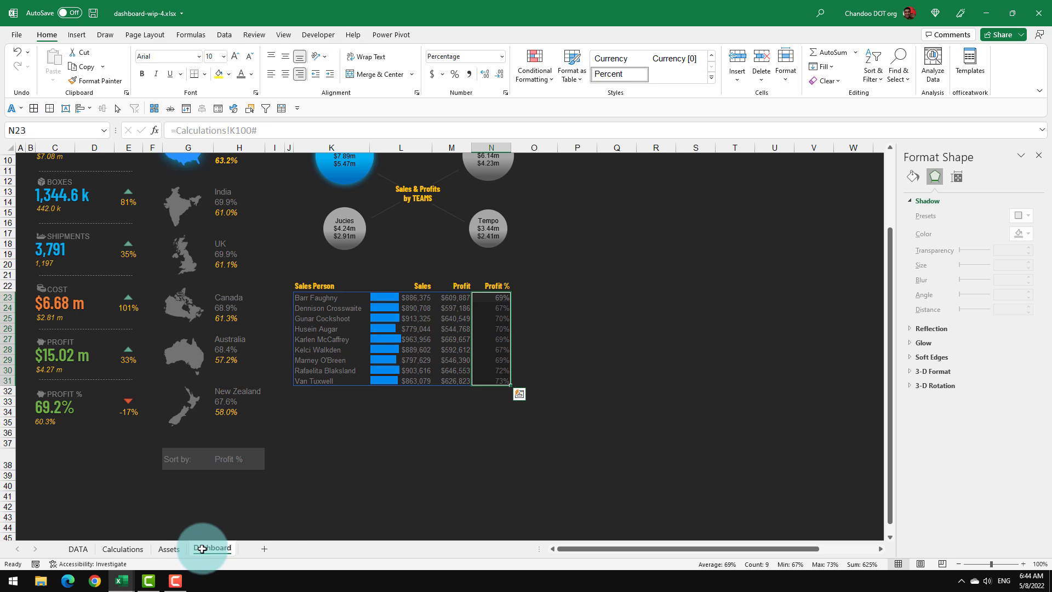
shift+click(491, 421)
mouse_move(491, 421)
mouse_down()
mouse_move(482, 418)
mouse_move(492, 416)
mouse_up()
click(534, 65)
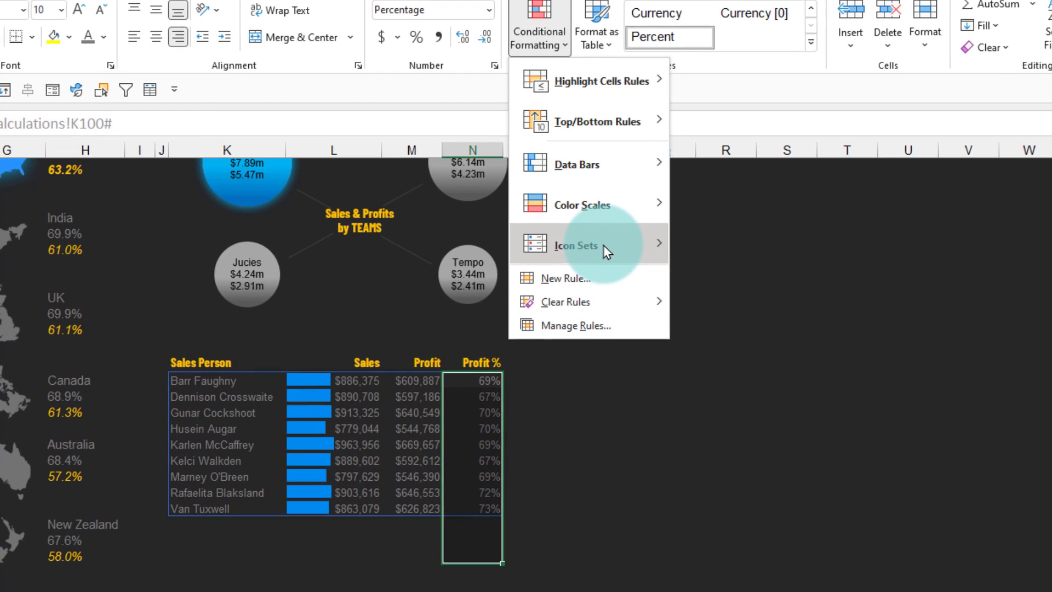
mouse_move(588, 225)
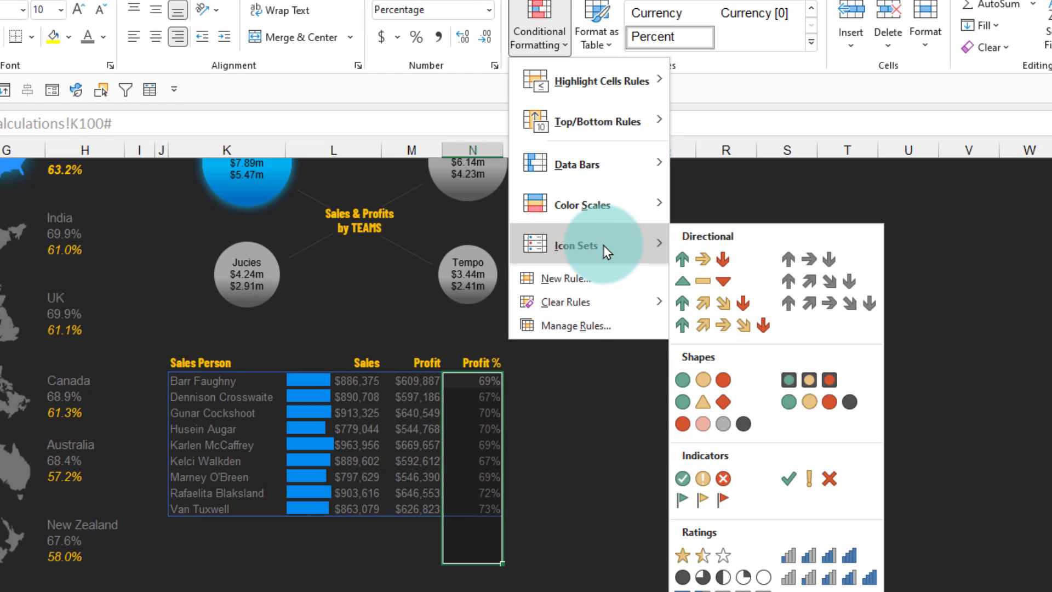
click(721, 380)
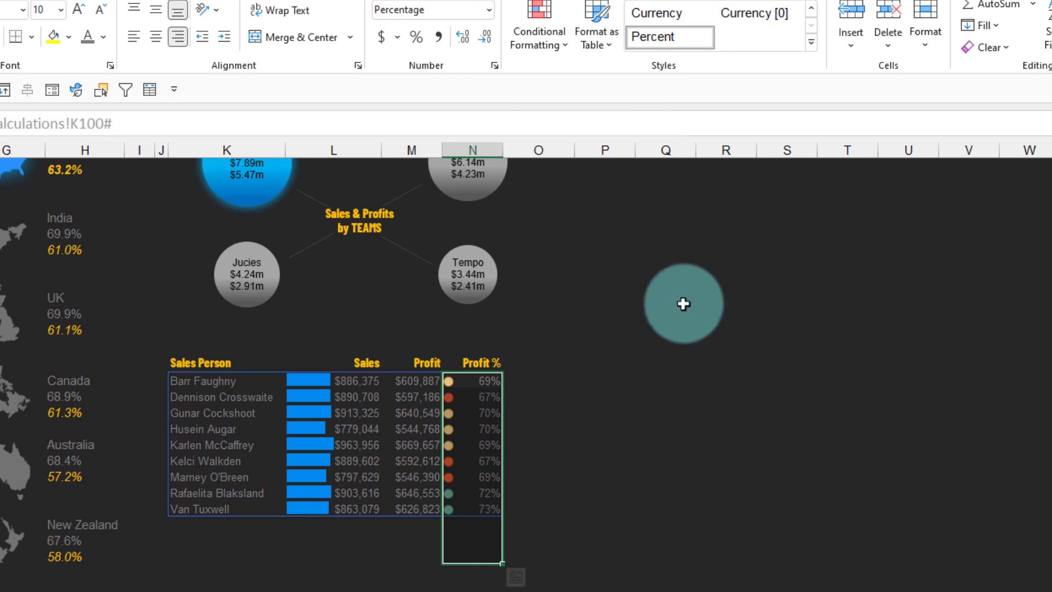
Examine the settings of the icon set rule on the Profit % cells
click(539, 42)
click(577, 326)
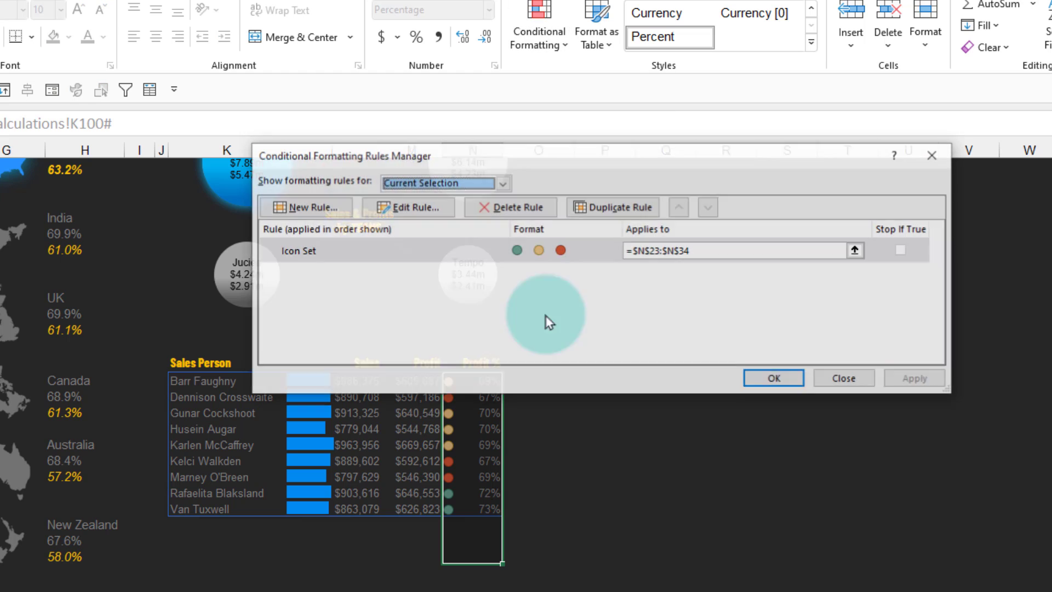
click(393, 252)
double_click(392, 252)
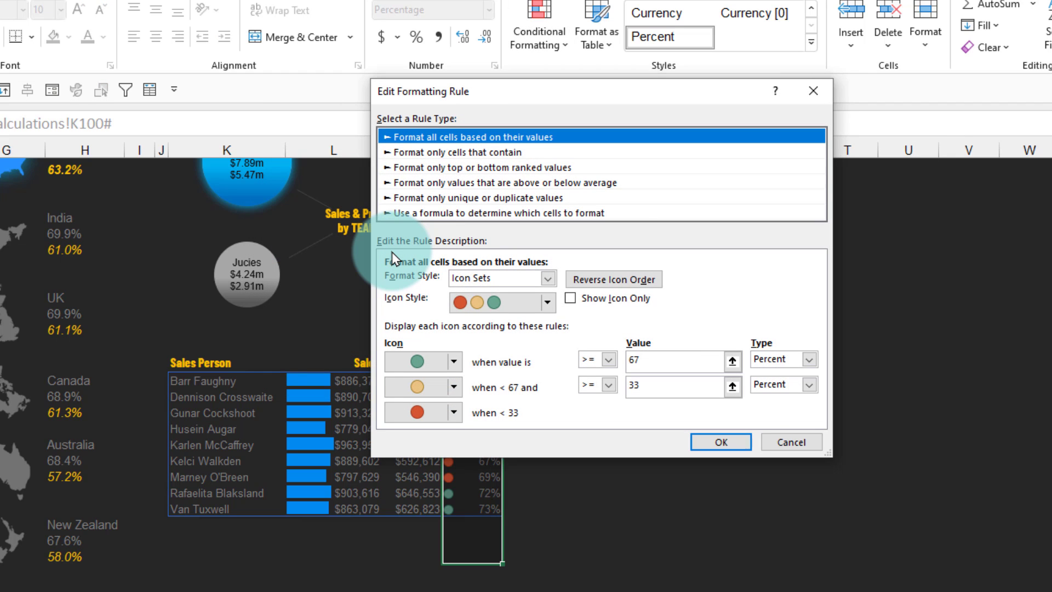
click(787, 443)
click(834, 383)
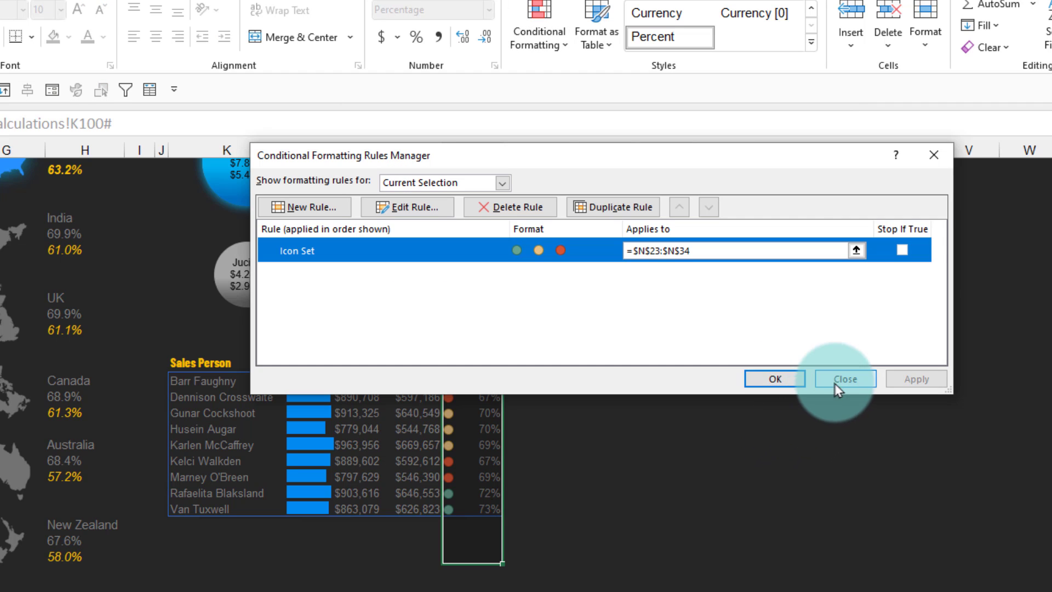
Edit the Profit % icon set rule so both thresholds use the Number type
click(473, 380)
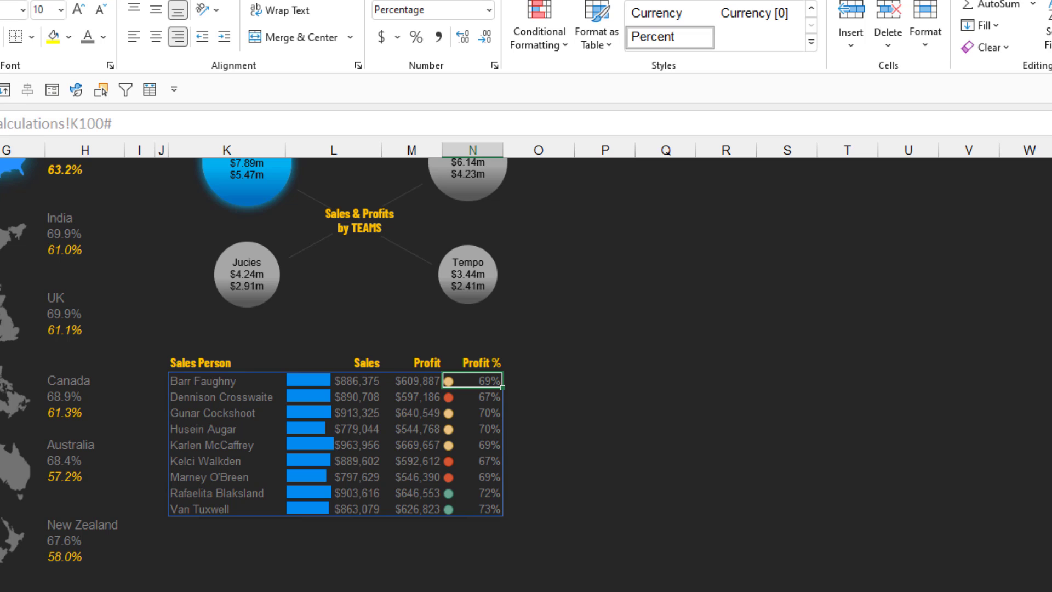
click(537, 28)
click(571, 325)
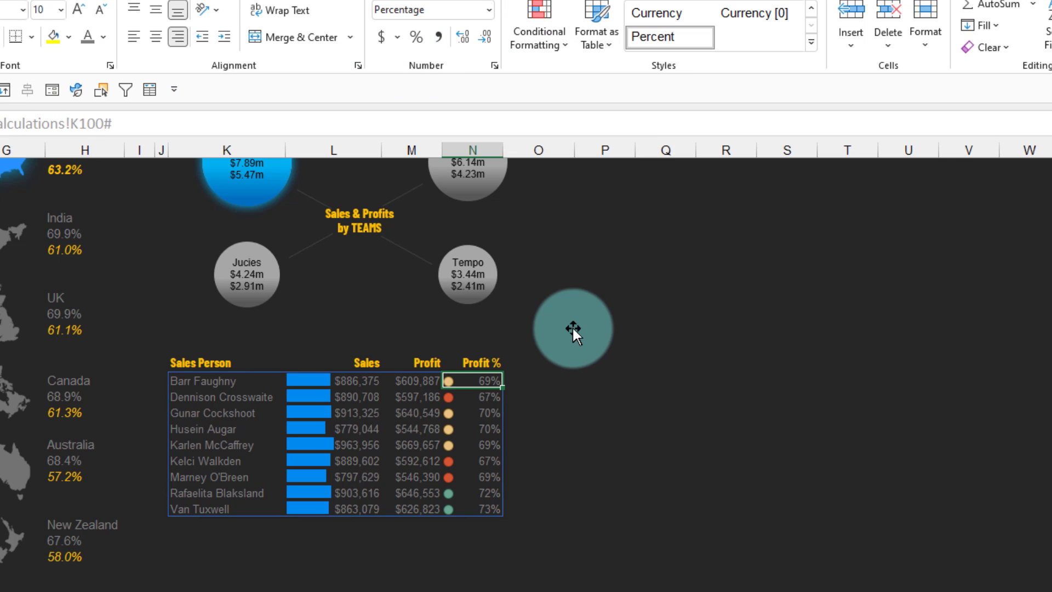
click(334, 252)
click(413, 206)
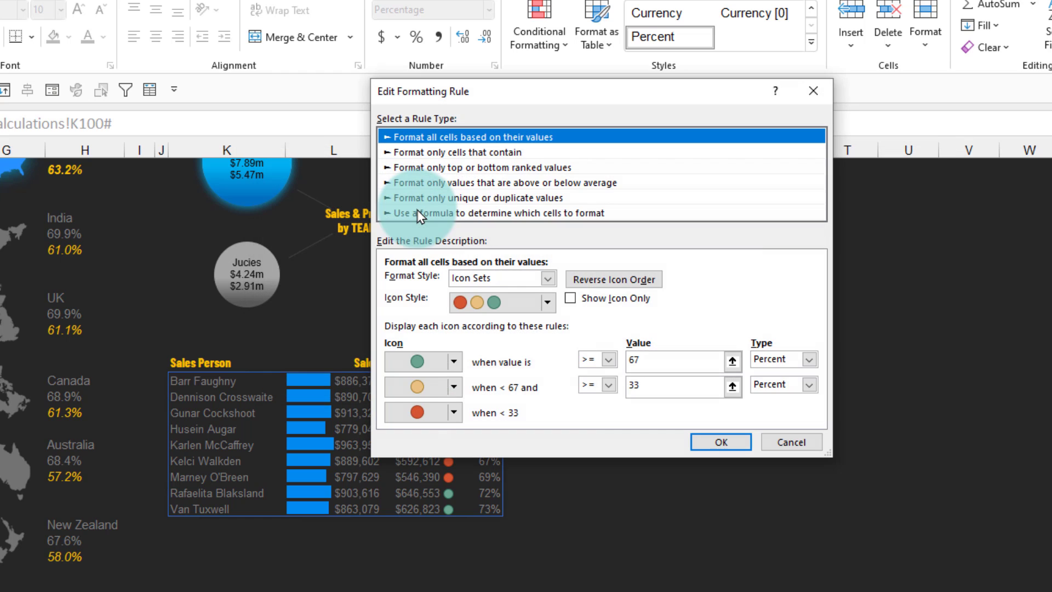
click(772, 359)
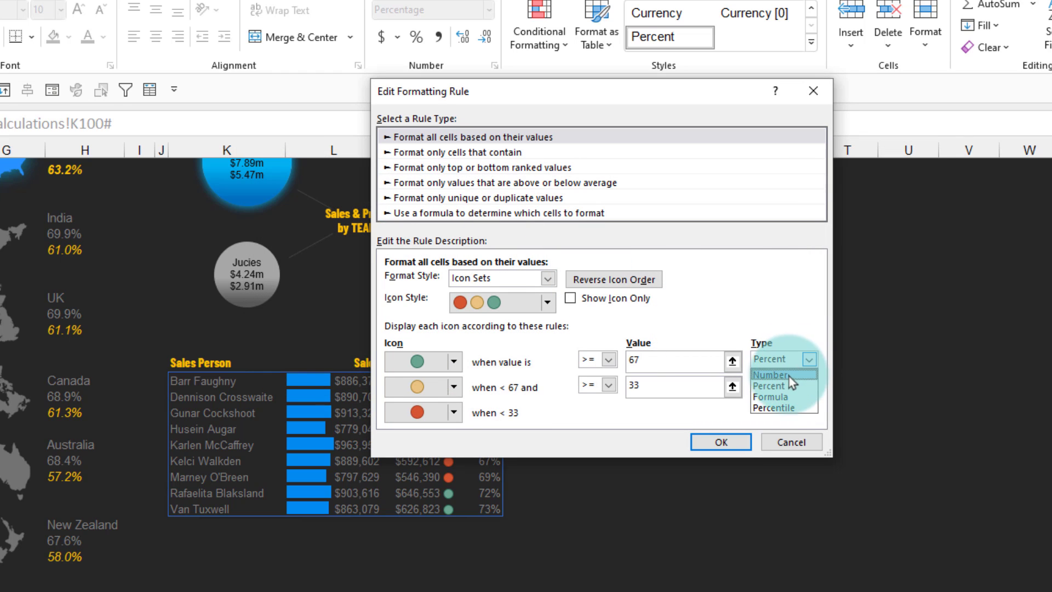
click(789, 376)
click(789, 392)
click(773, 402)
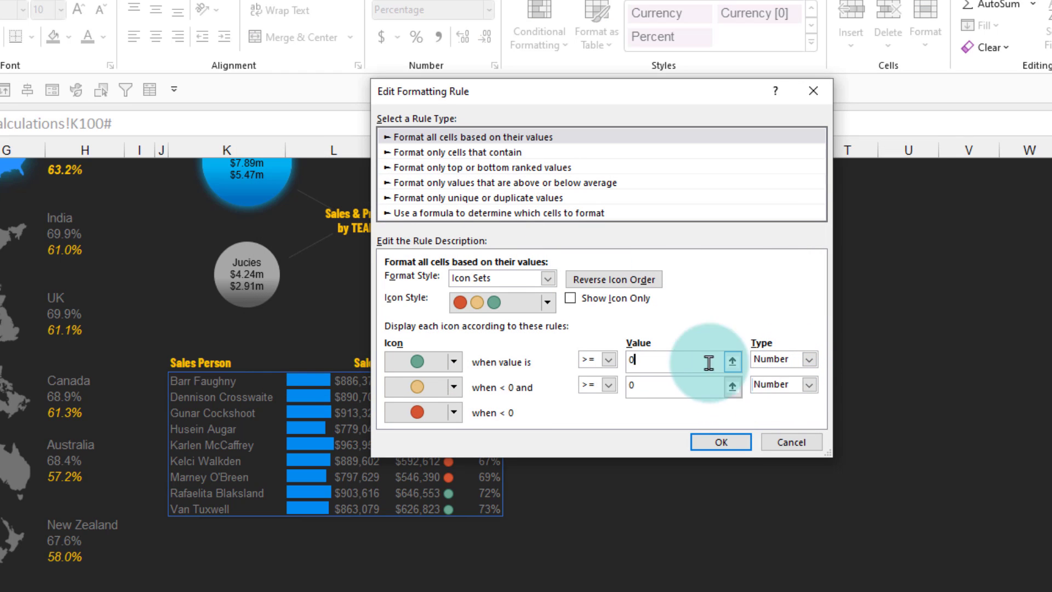
Set the icon thresholds to 0.6 for green and 0.4 for yellow, and apply the rule
text(.6)
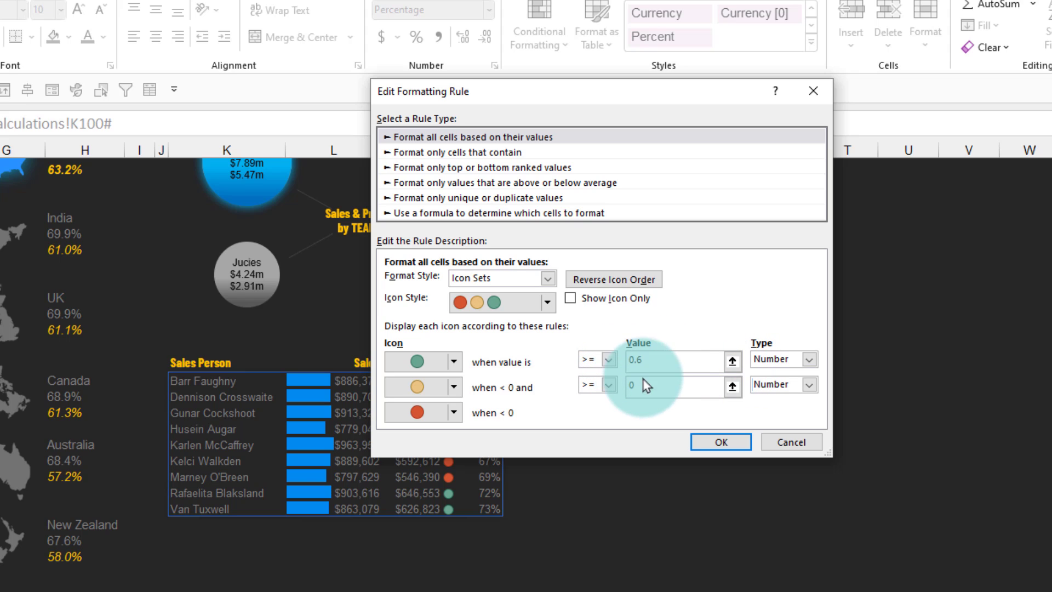
click(657, 387)
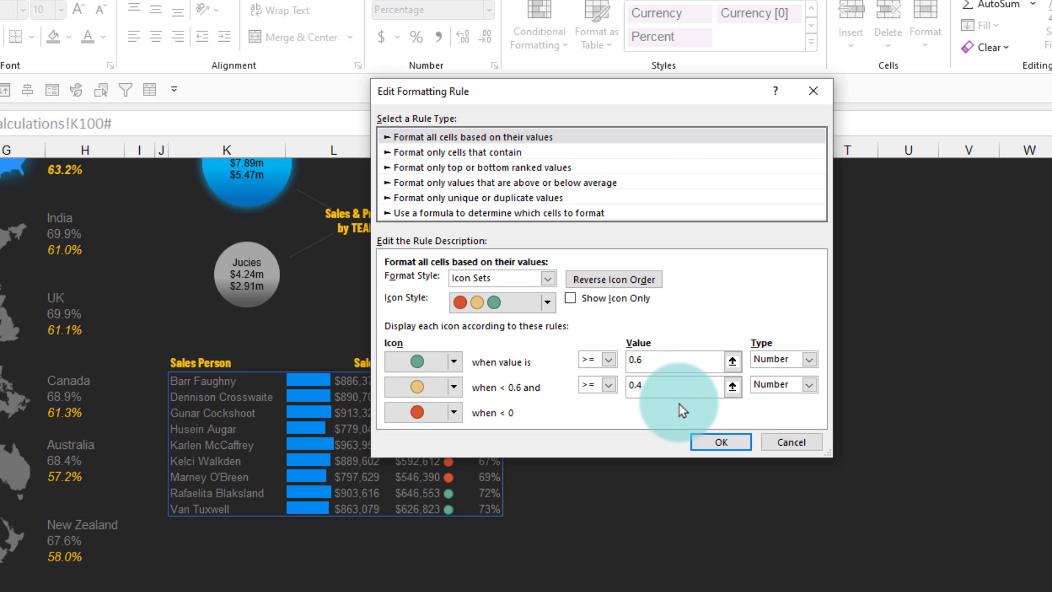
key(Tab)
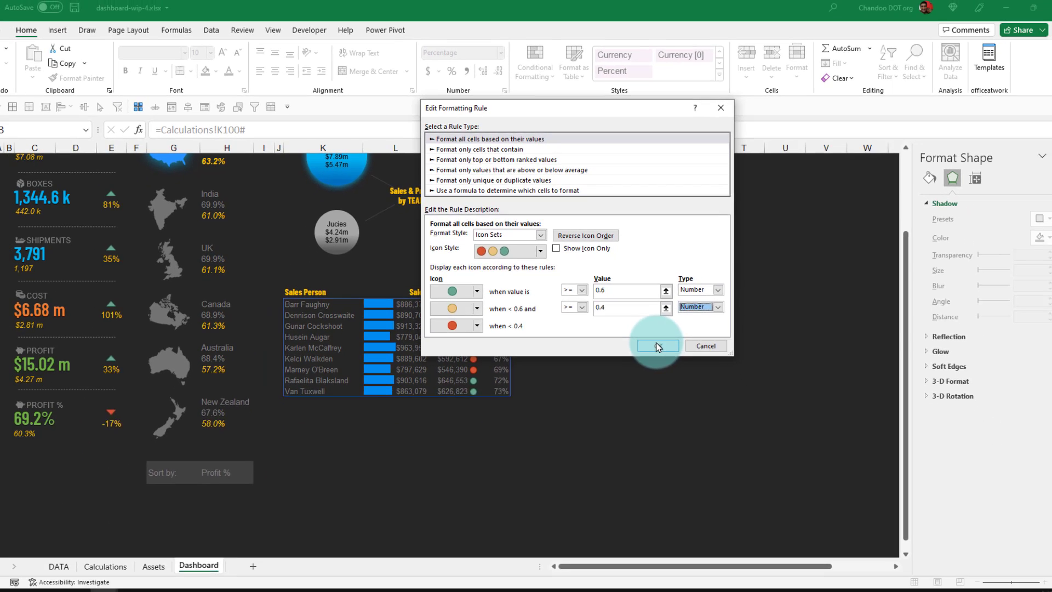
click(721, 443)
click(910, 382)
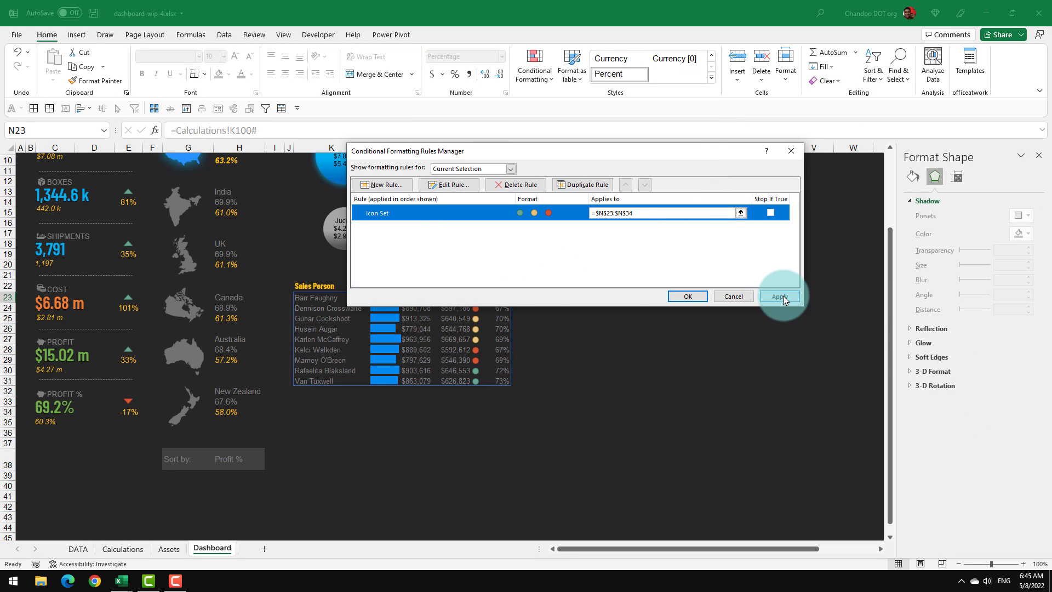
key(Return)
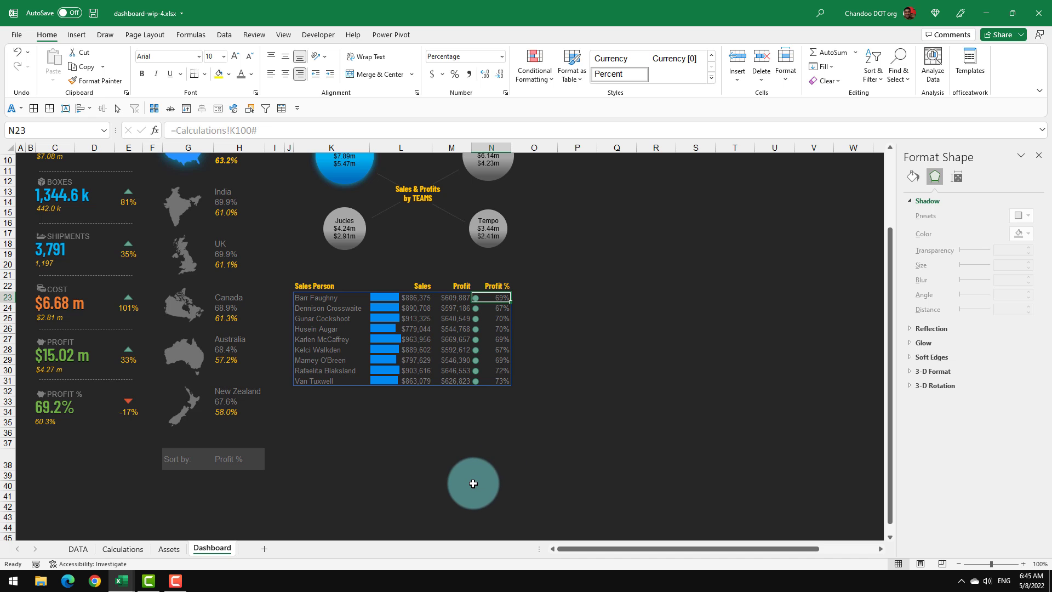
click(122, 548)
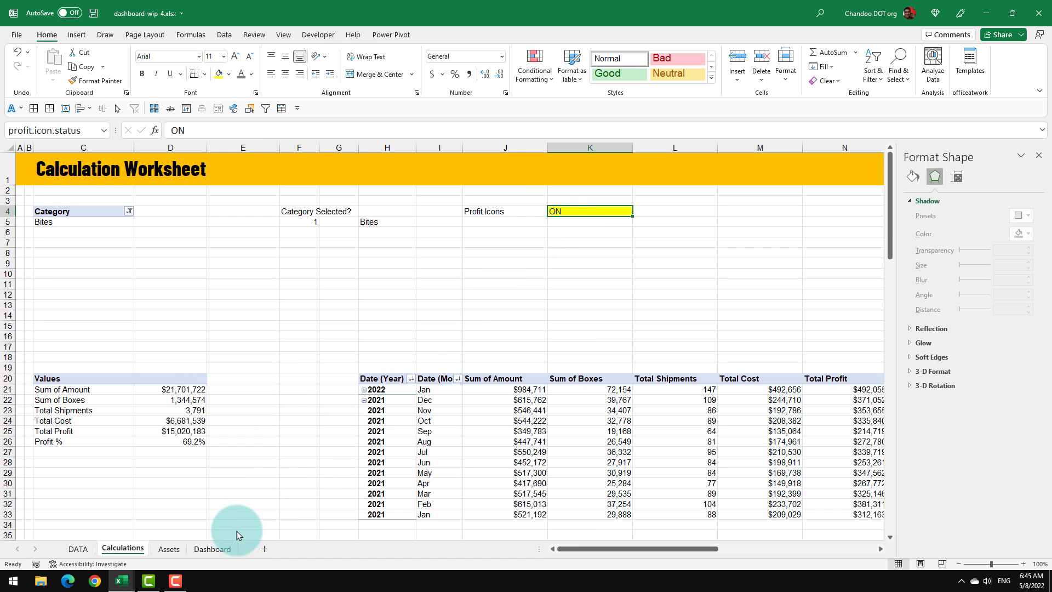
click(213, 548)
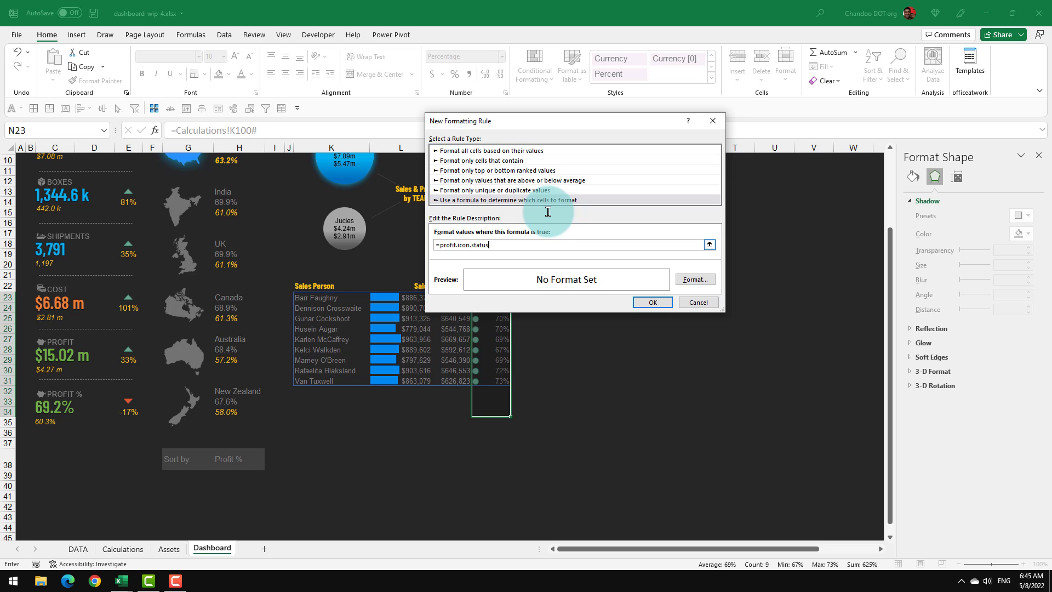
key(Return)
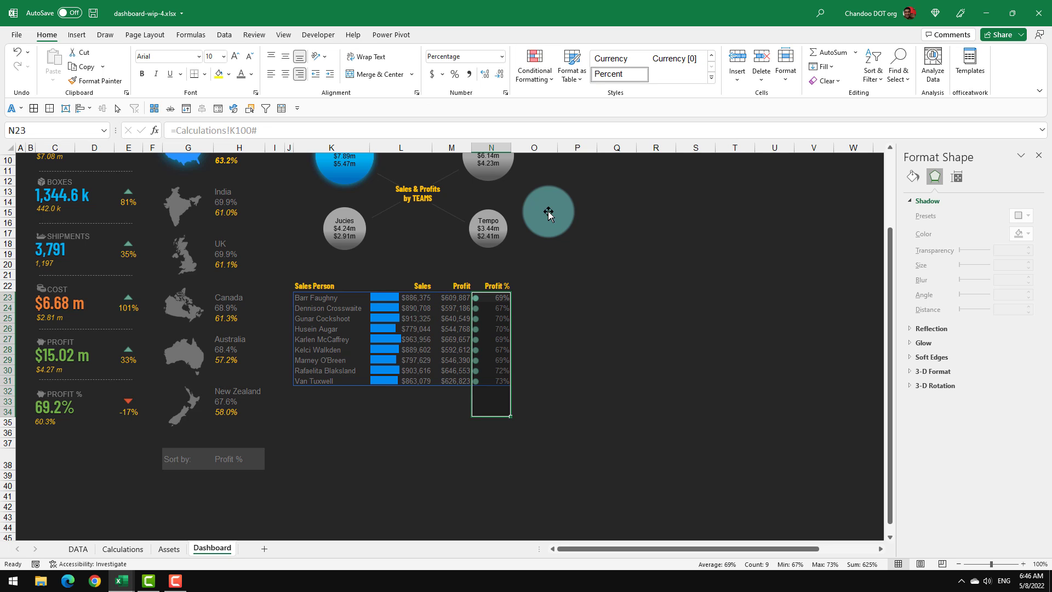
click(527, 76)
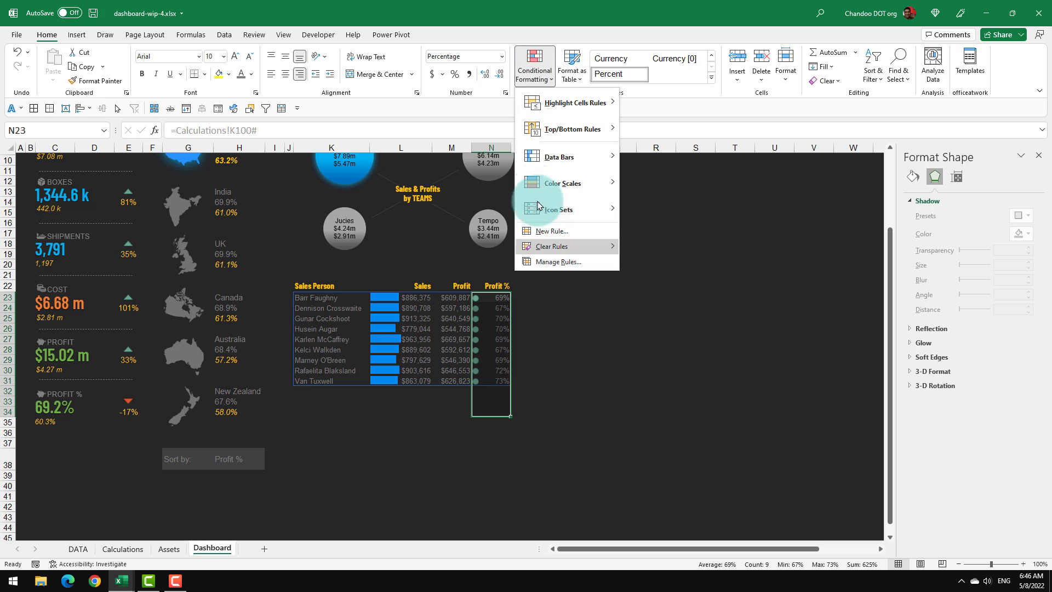
click(542, 230)
click(475, 188)
click(481, 231)
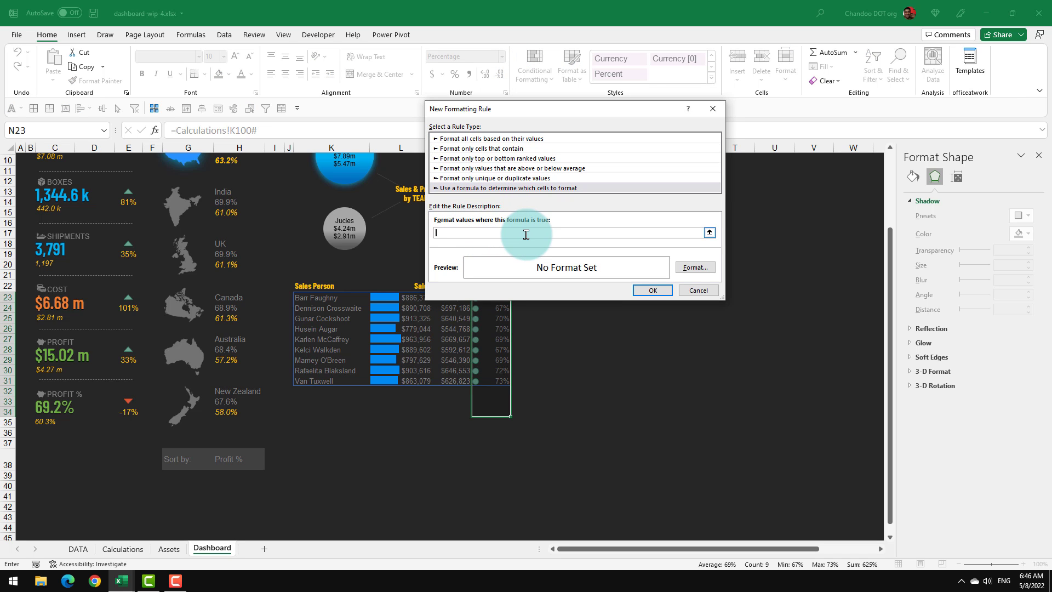
key(Escape)
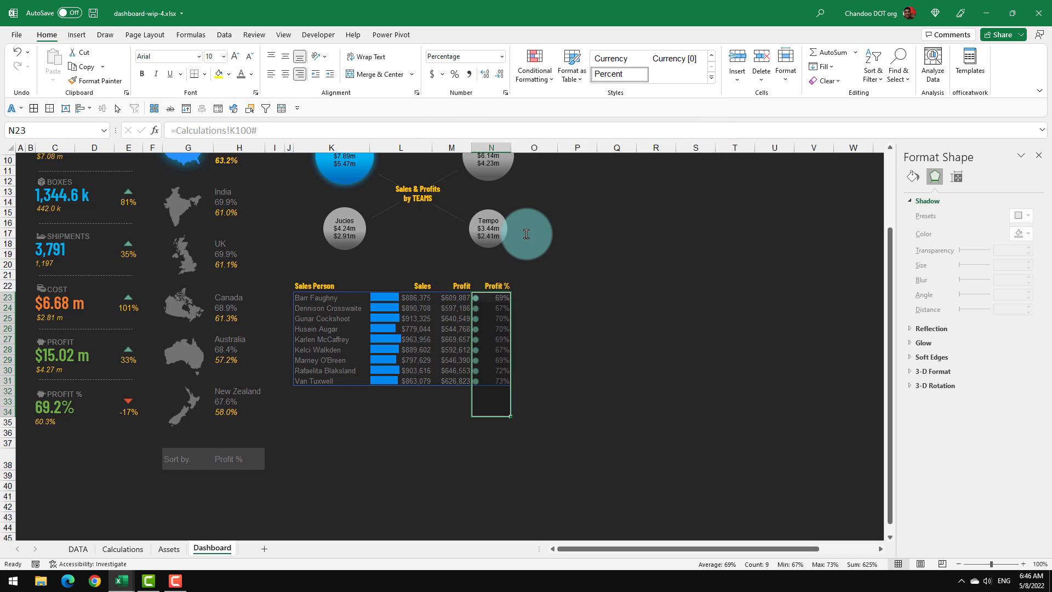
Look up the cell named profit.icon.status on the Calculations sheet and return to the Dashboard sheet
click(105, 132)
click(44, 191)
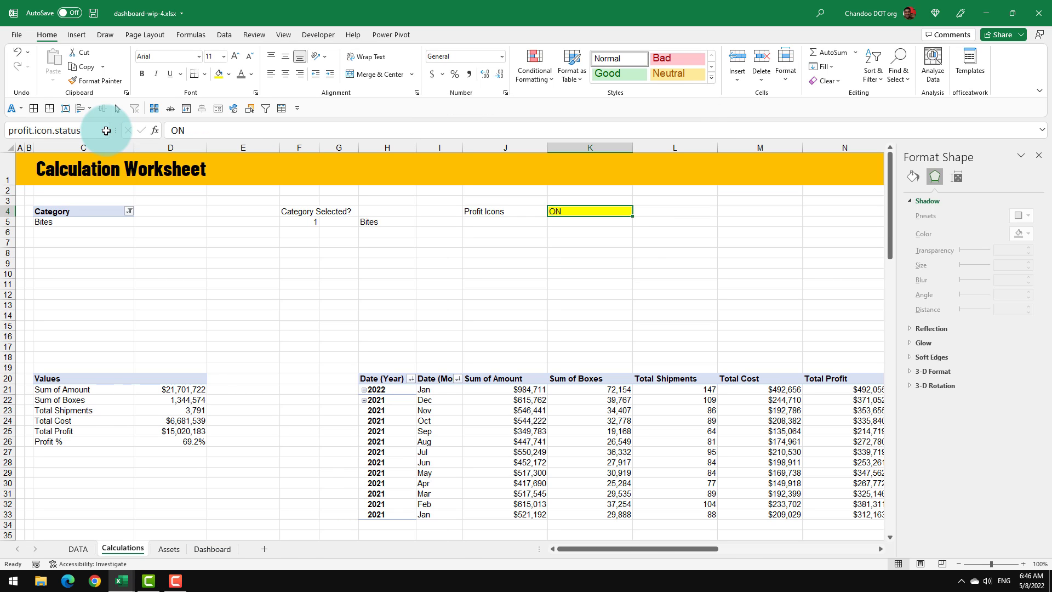
click(213, 548)
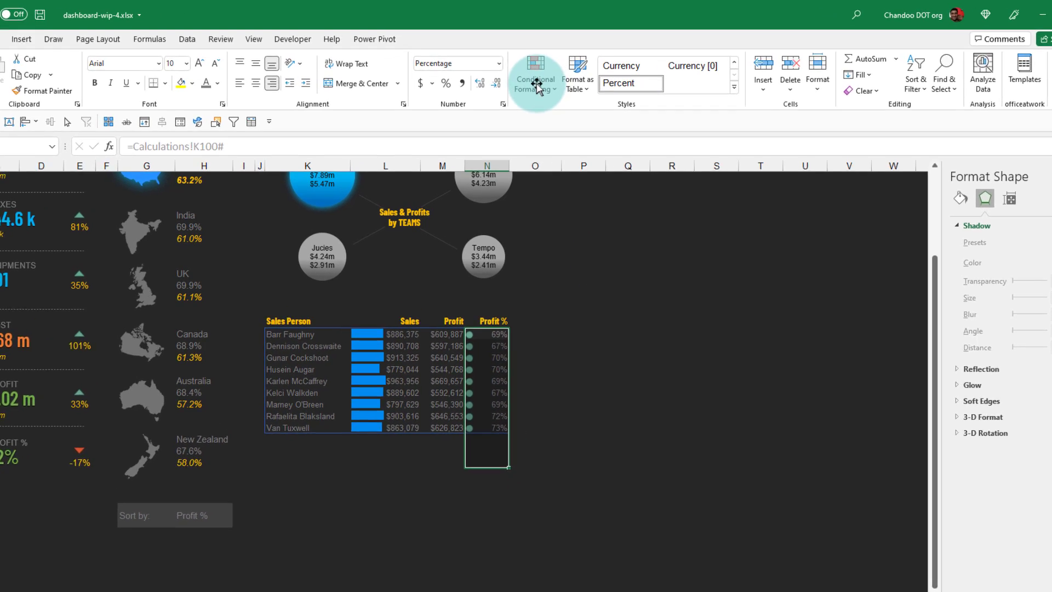
Create a formula-based conditional formatting rule =profit.icon.status="OFF" with no format for the Profit % cells N23:N34
click(532, 99)
click(560, 298)
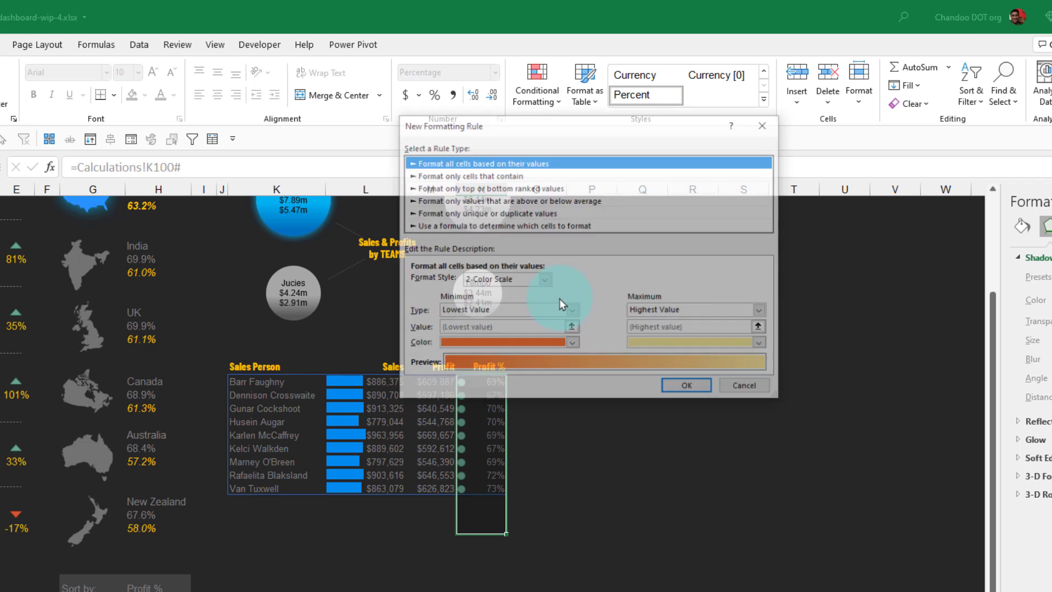
click(478, 229)
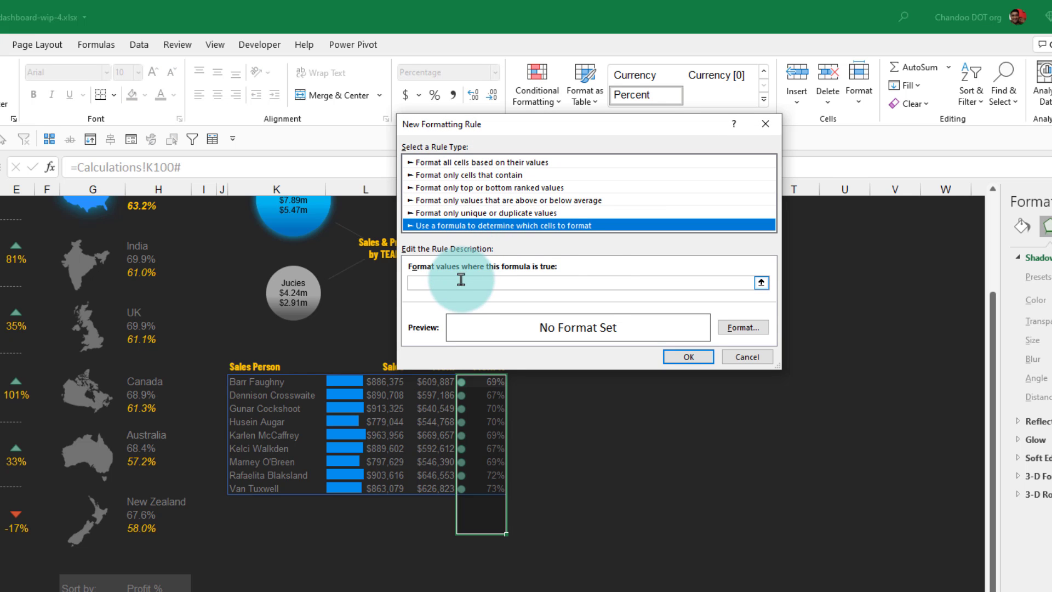
click(585, 283)
text(=profi)
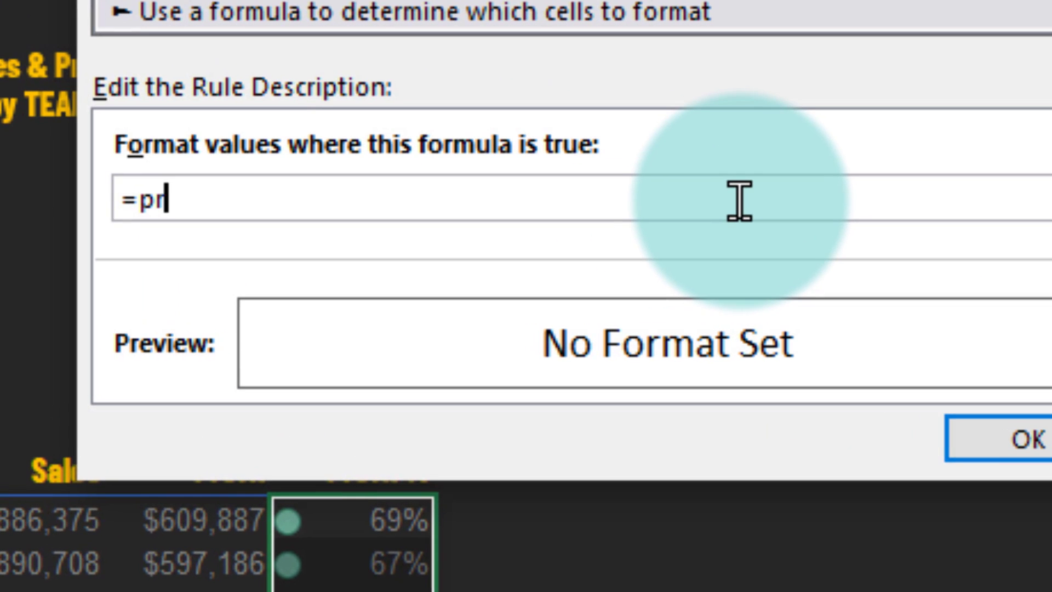
text(t.icon.s)
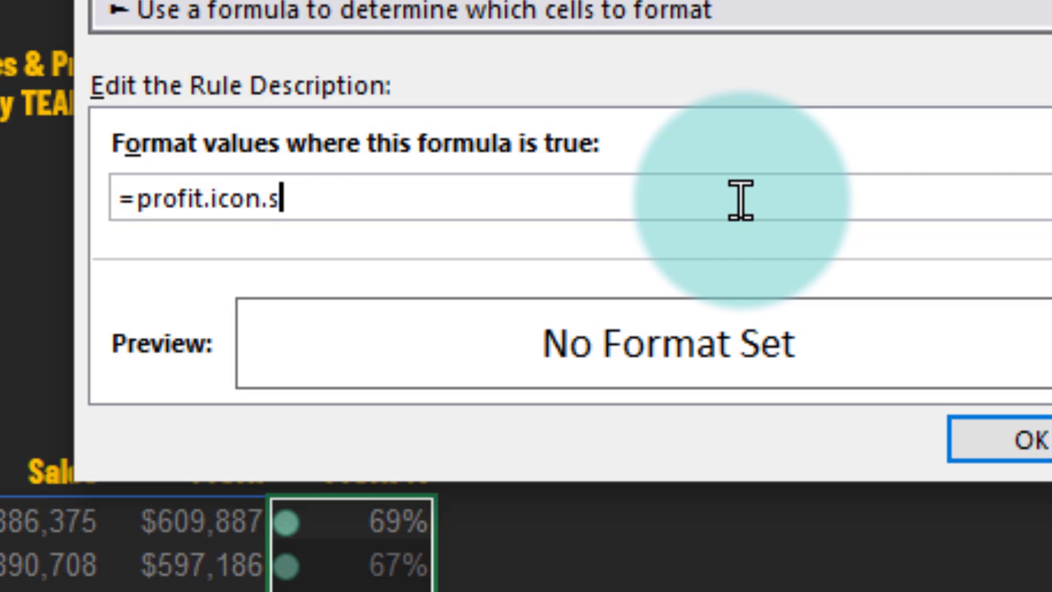
text(tatus=")
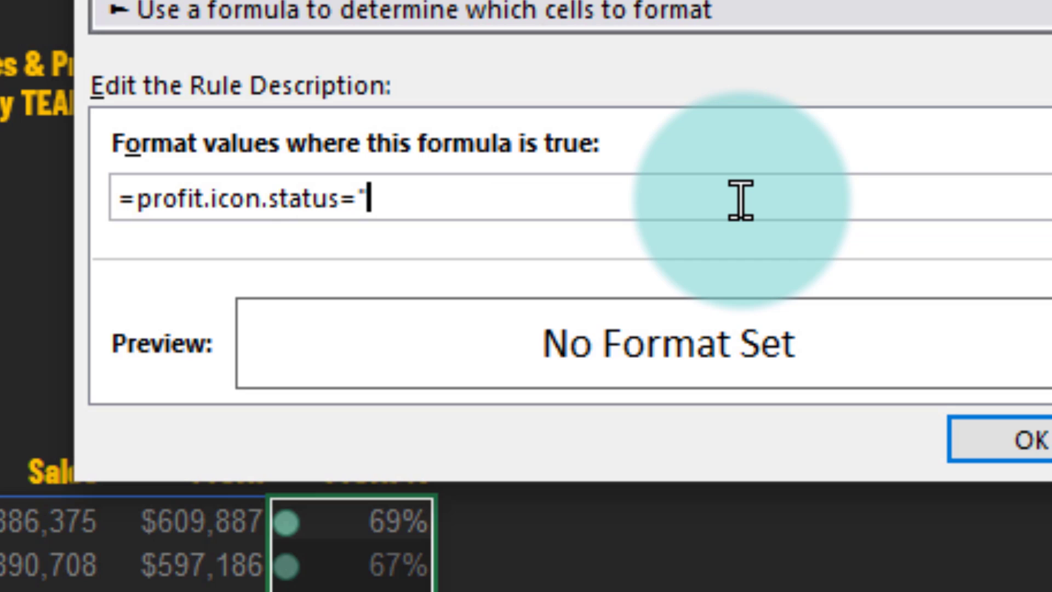
text(OFF")
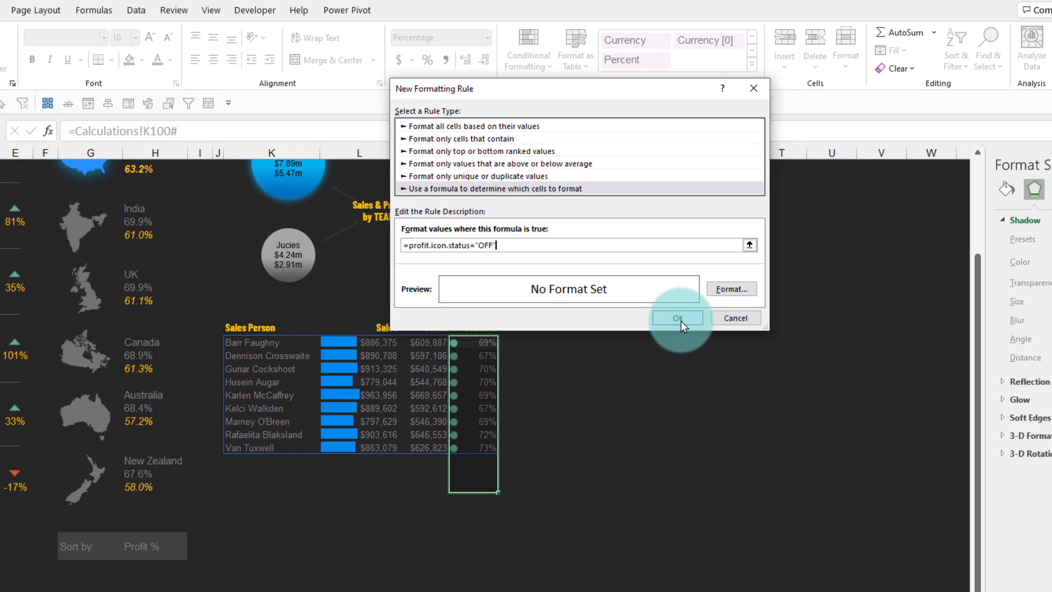
click(681, 321)
Enable Stop If True for the =profit.icon.status="OFF" rule above the Profit % icon set and apply the rules
click(523, 52)
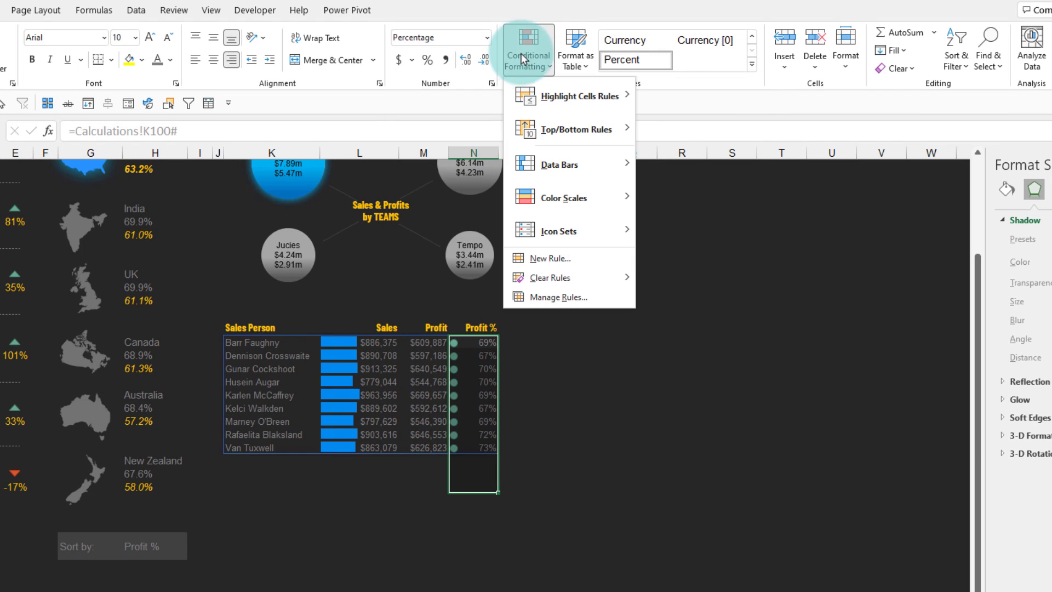
click(546, 299)
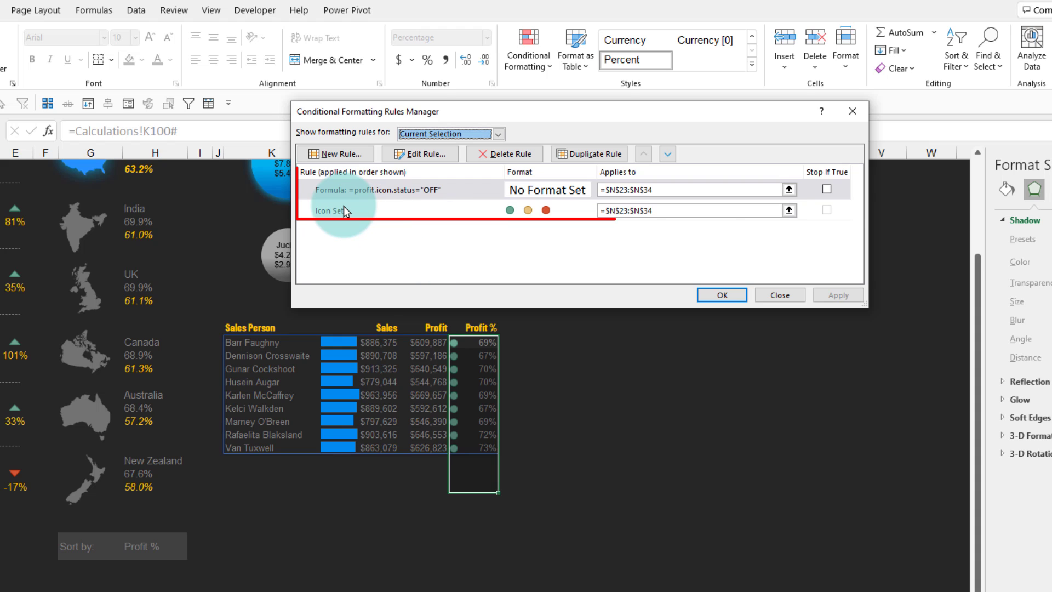
click(411, 197)
click(398, 212)
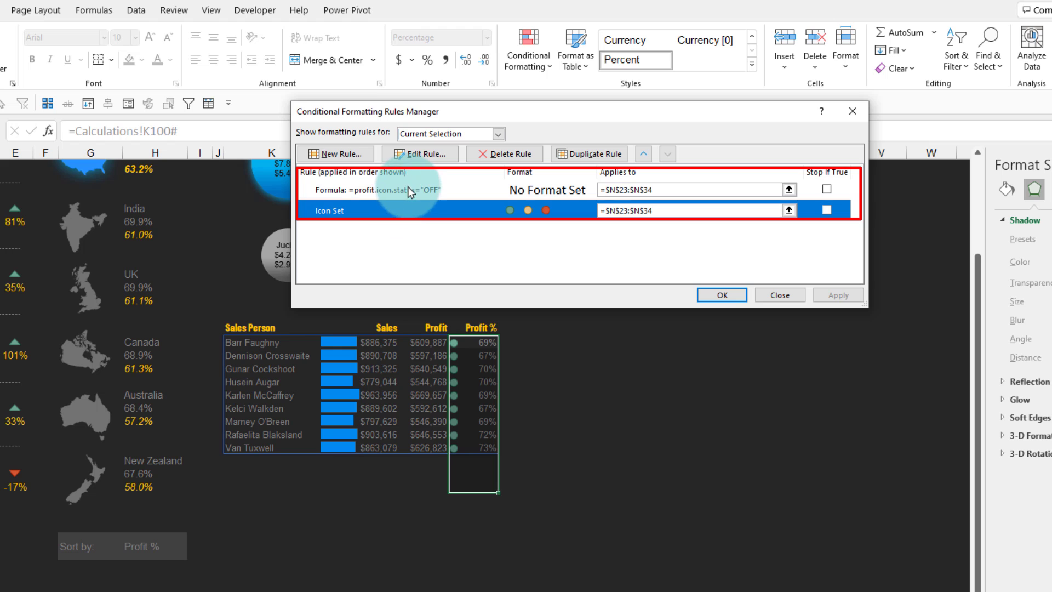
click(407, 190)
click(826, 189)
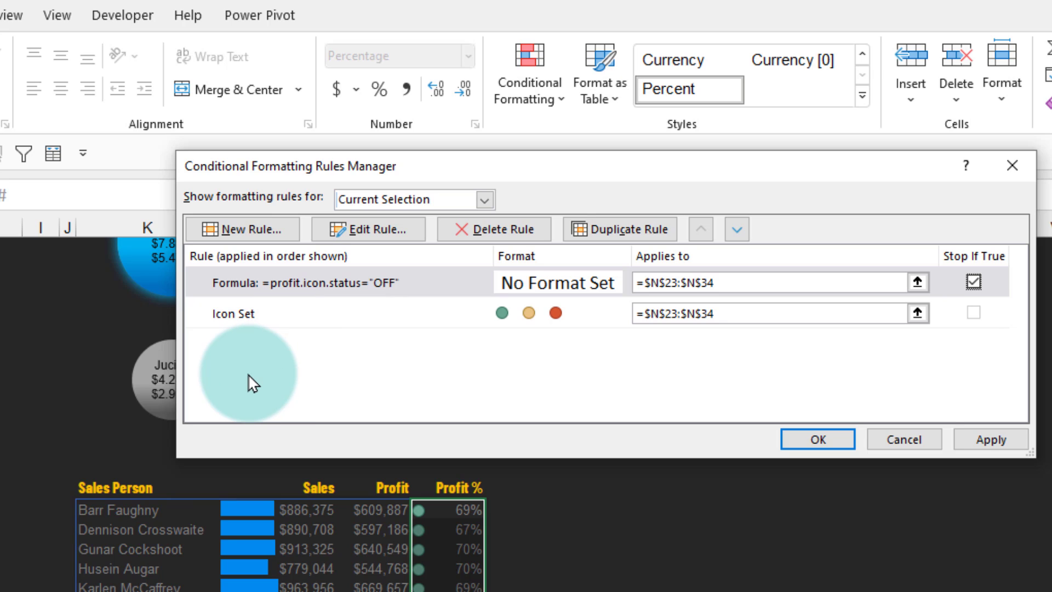
click(320, 282)
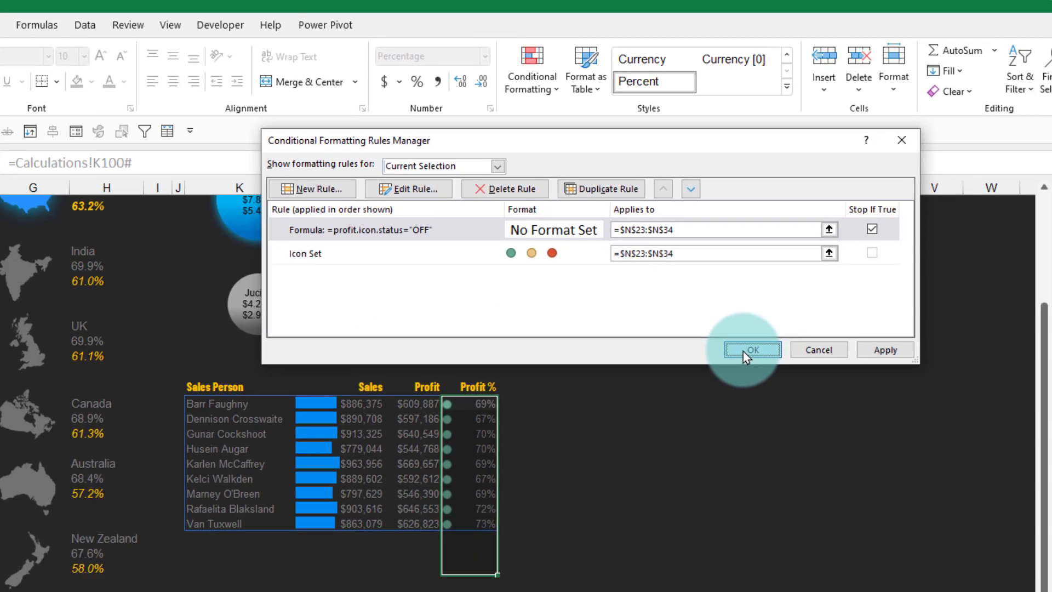
click(818, 439)
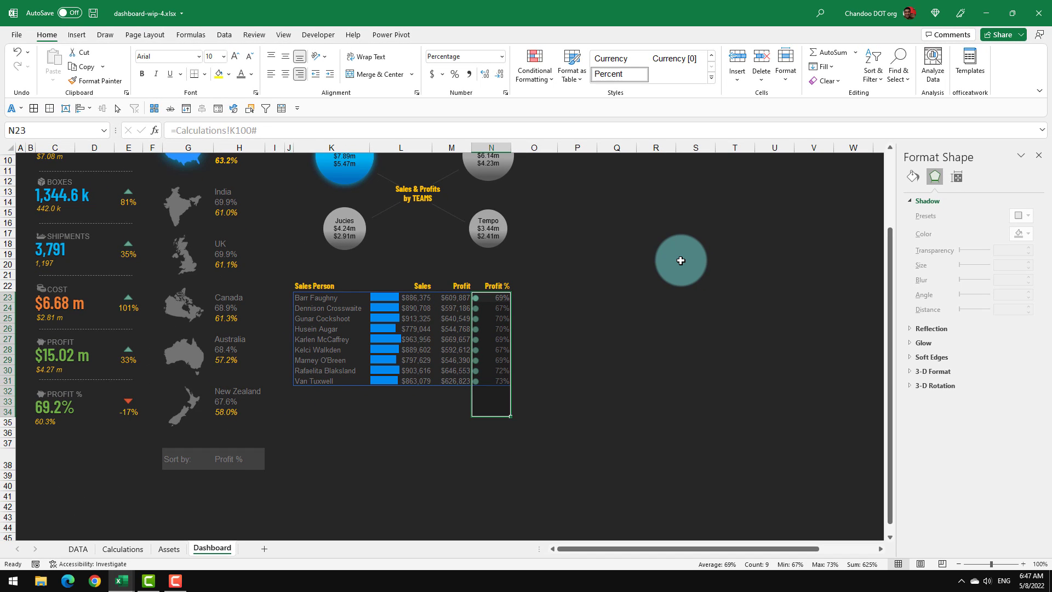
Set the profit.icon.status cell on the Calculations sheet to OFF and check the Profit % column on the Dashboard sheet
click(122, 548)
click(580, 212)
text(O)
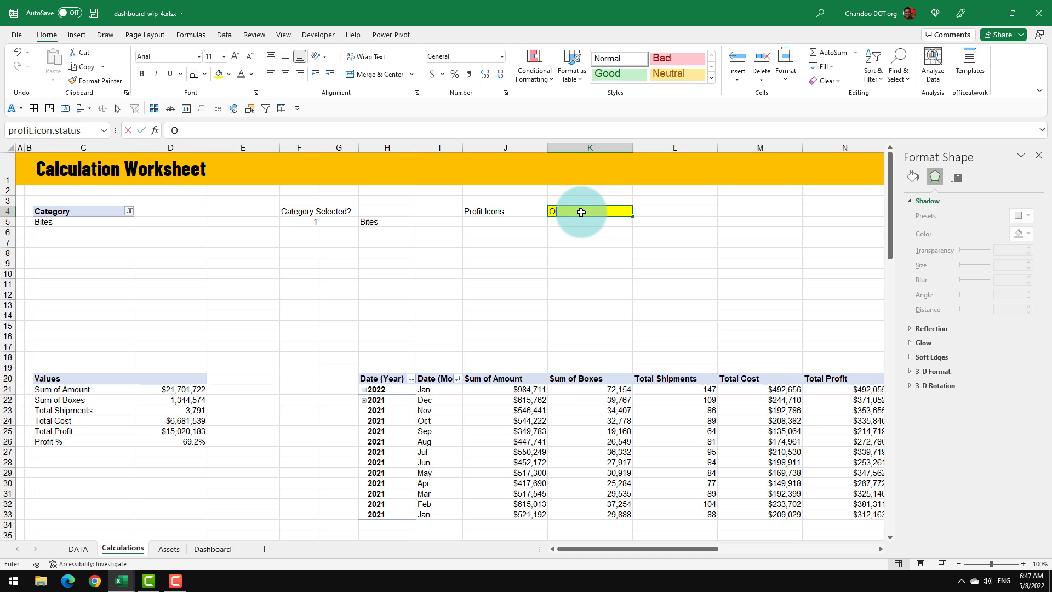
text(FF)
key(Return)
click(212, 548)
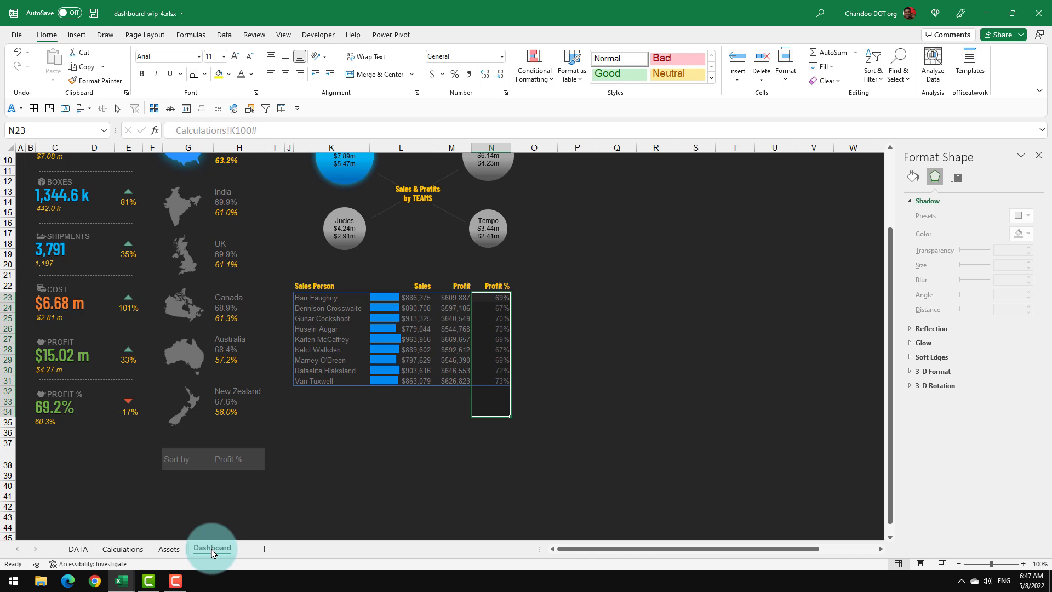
click(496, 305)
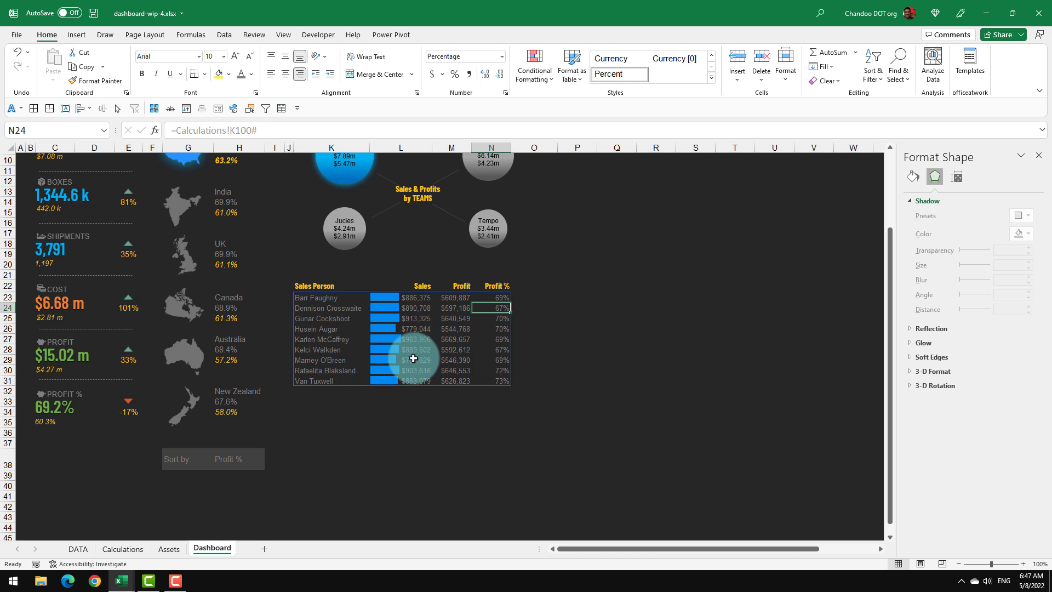
Set profit.icon.status back to ON on the Calculations sheet and select O22:O31 beside Profit % on the Dashboard sheet
click(122, 548)
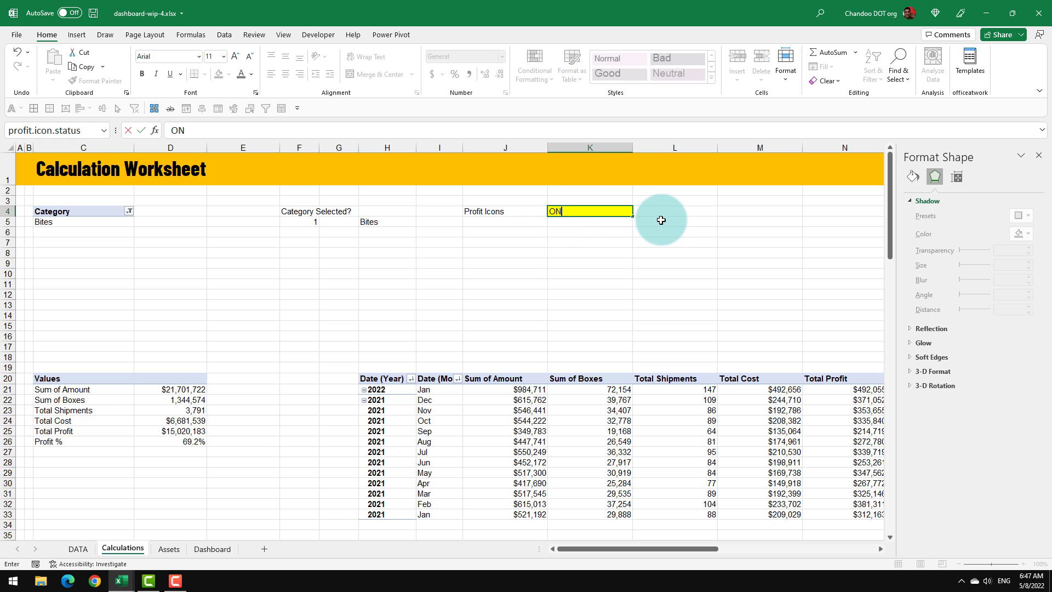
click(211, 549)
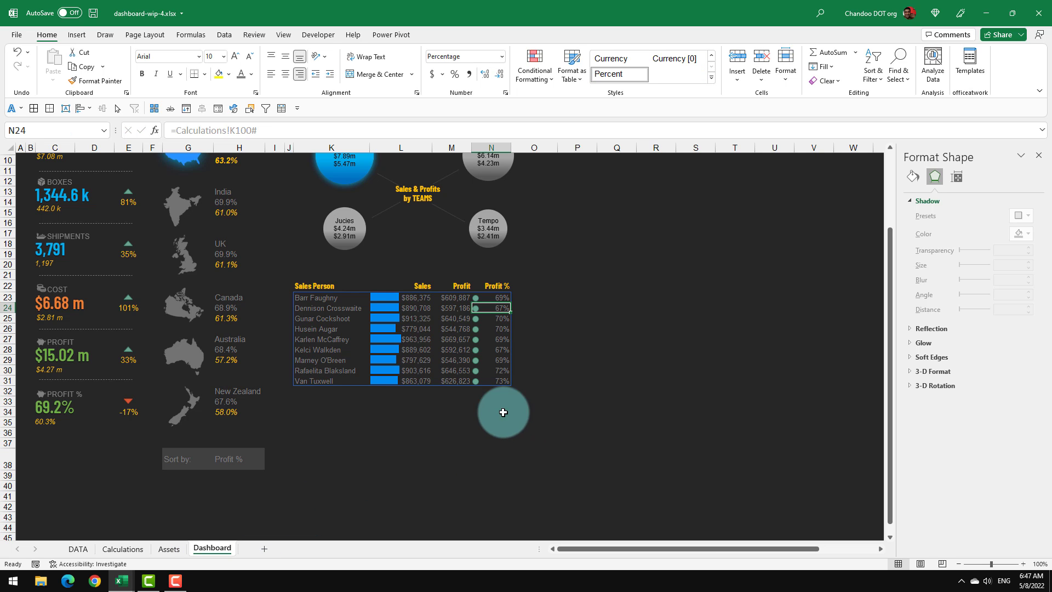
click(469, 401)
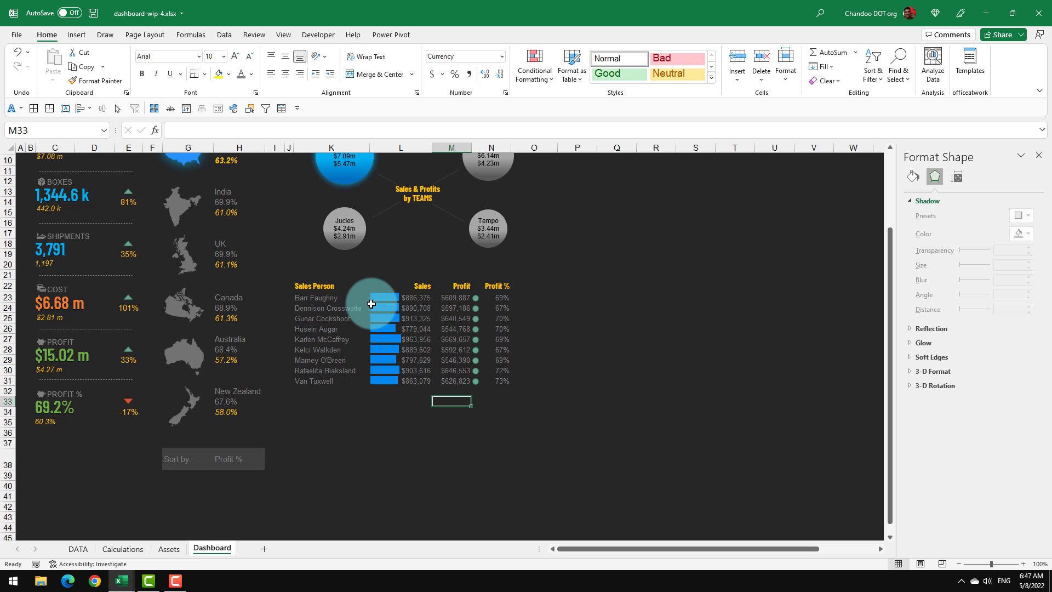
drag(522, 287, 552, 380)
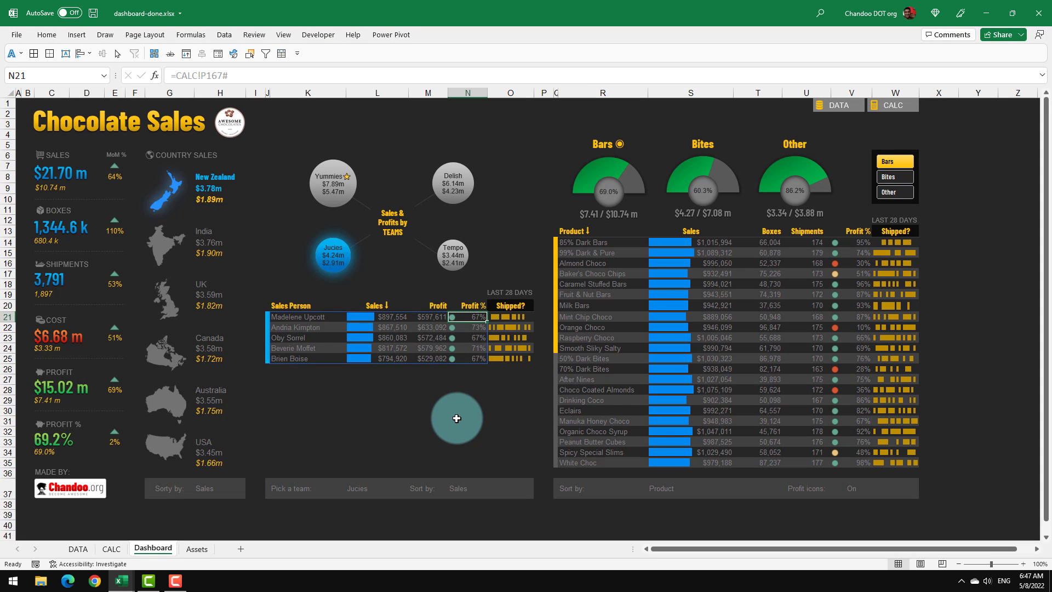
In the dashboard-done.xlsx workbook, switch the sales person table's Last 28 Days column to Sales, Boxes and Shipments in turn
click(510, 305)
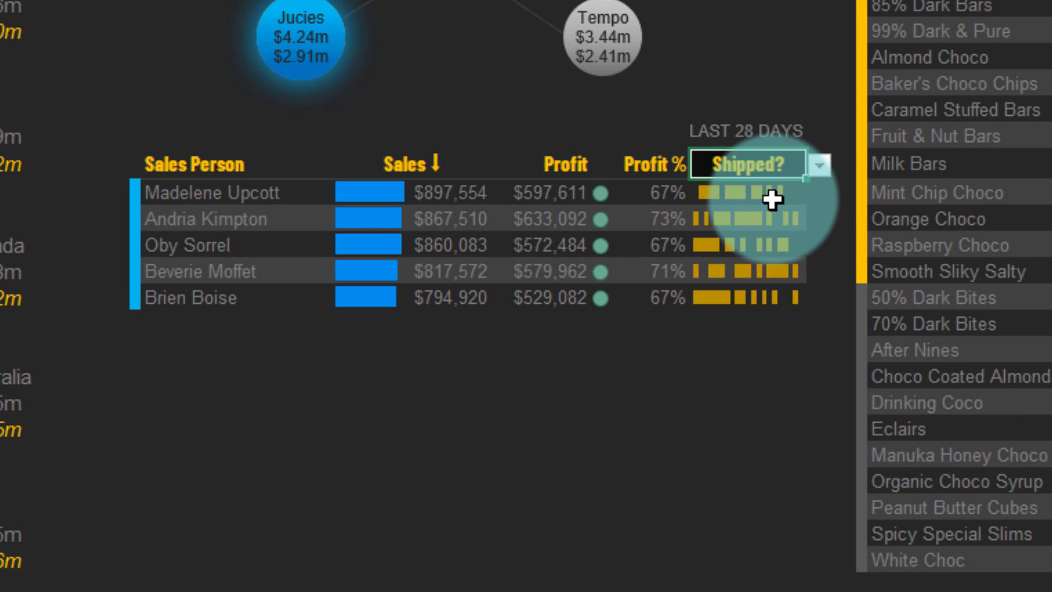
click(818, 166)
click(789, 205)
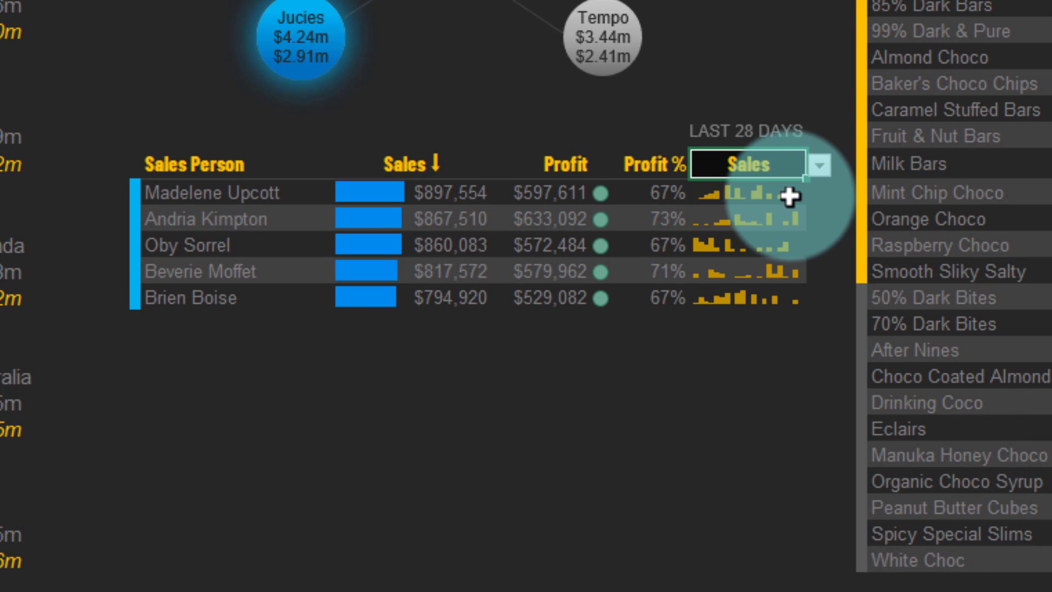
click(819, 166)
click(765, 225)
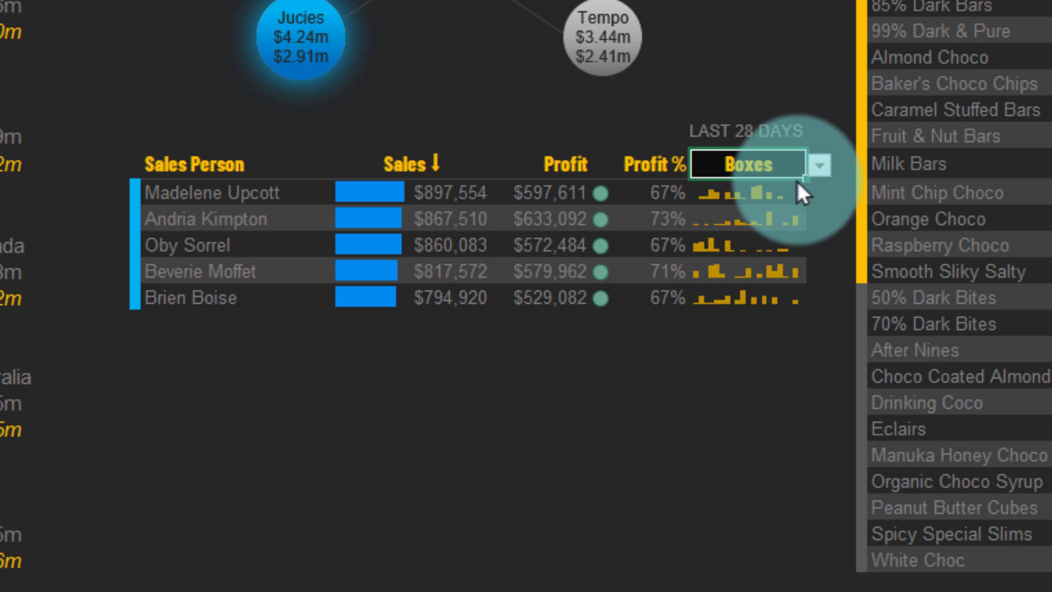
click(818, 165)
click(773, 237)
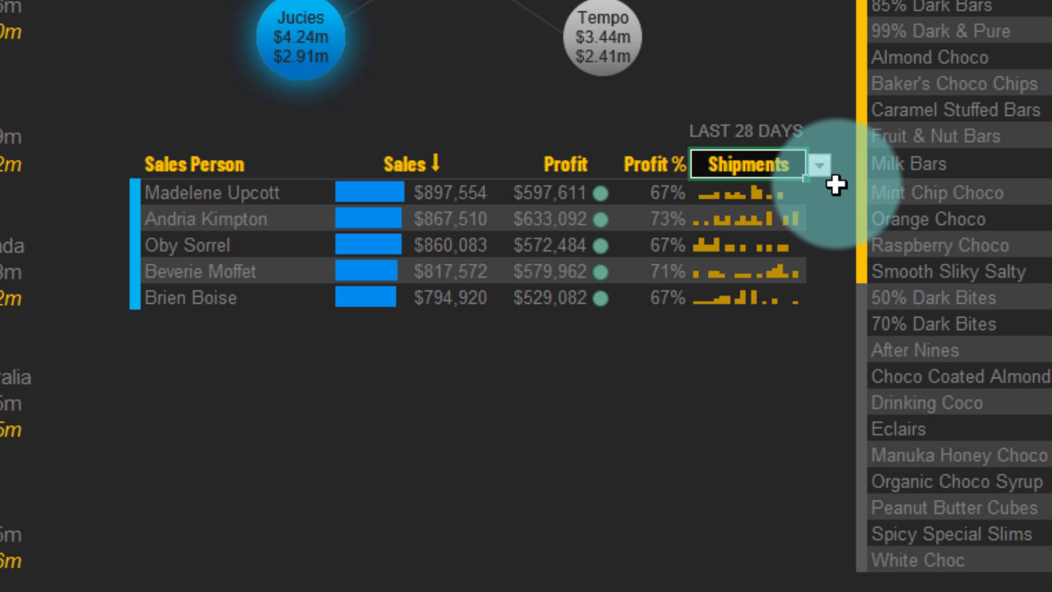
Try the finished sales person table's sort options Sales Person, Profit and Profit % in turn, and review the option list
click(180, 155)
drag(180, 155, 640, 307)
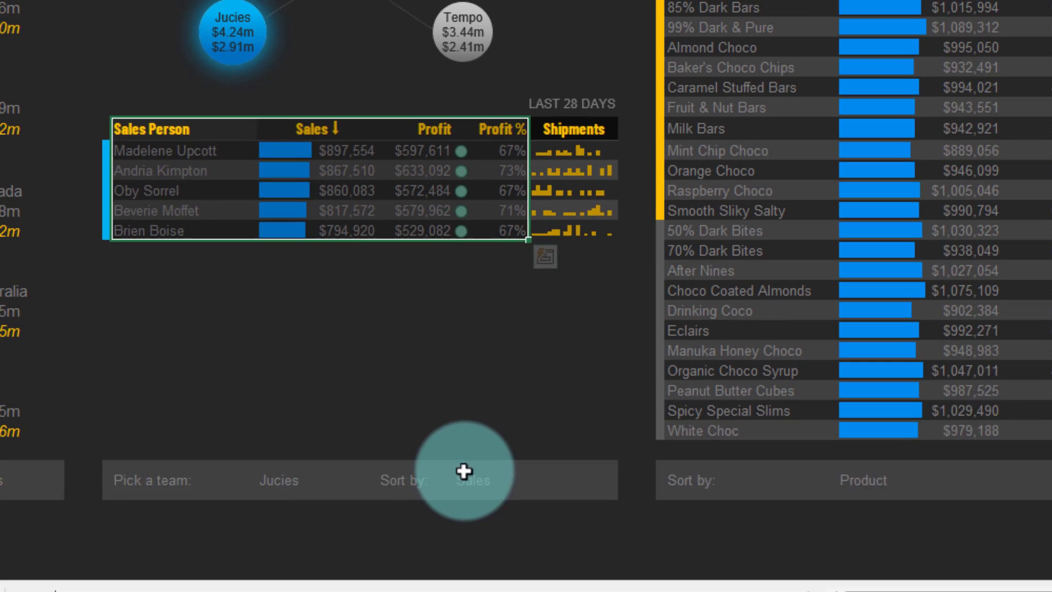
click(421, 427)
click(469, 427)
click(452, 442)
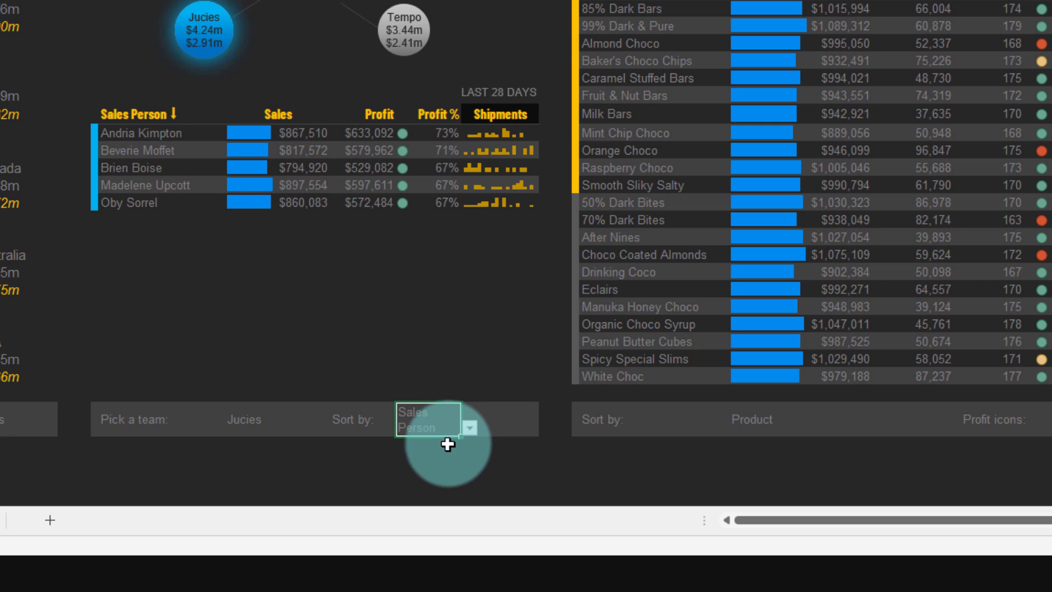
click(470, 429)
click(455, 468)
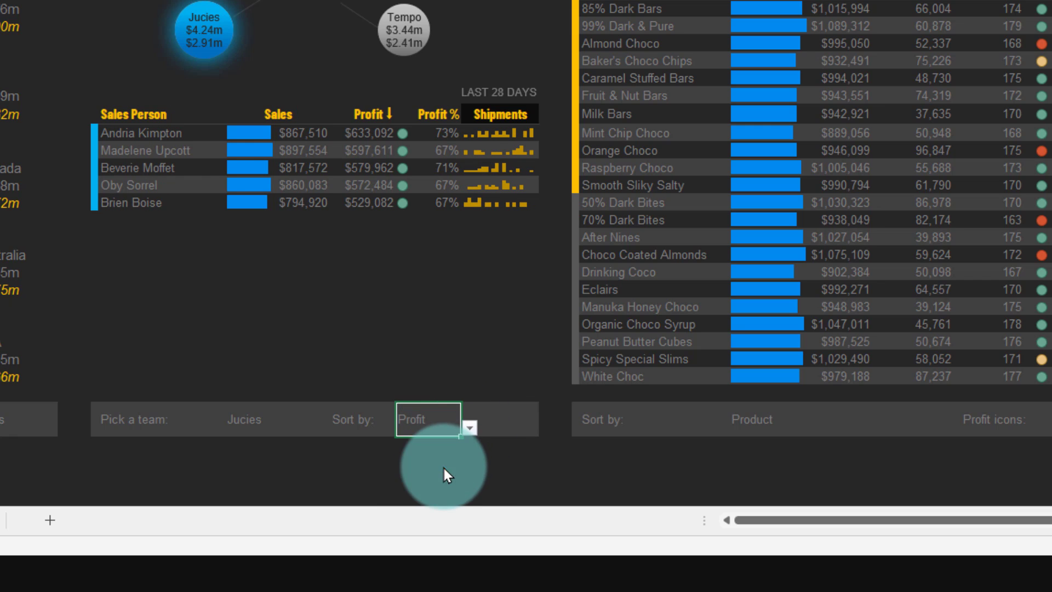
click(470, 428)
click(443, 476)
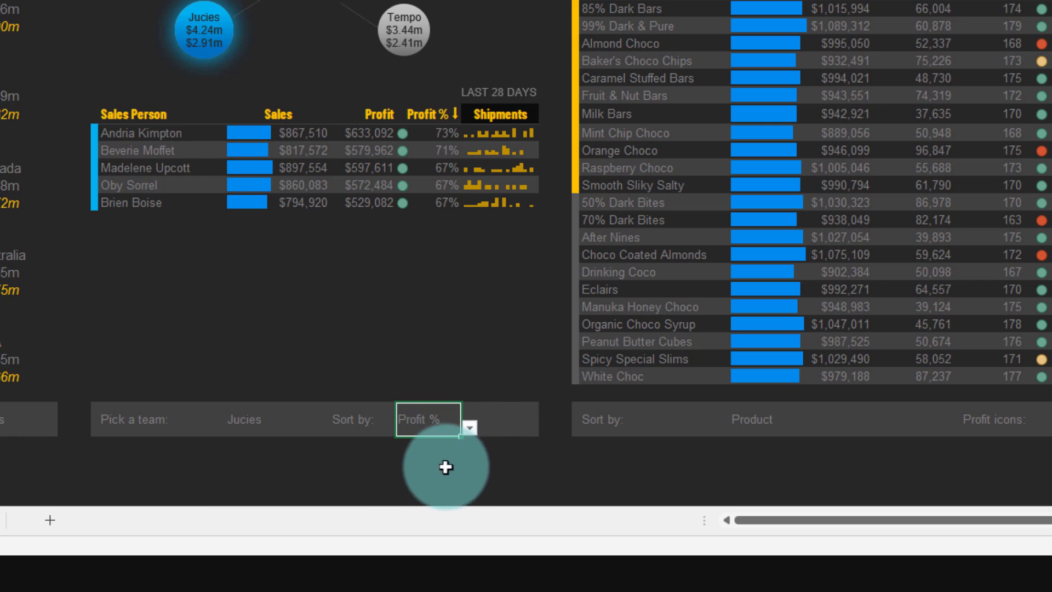
click(466, 427)
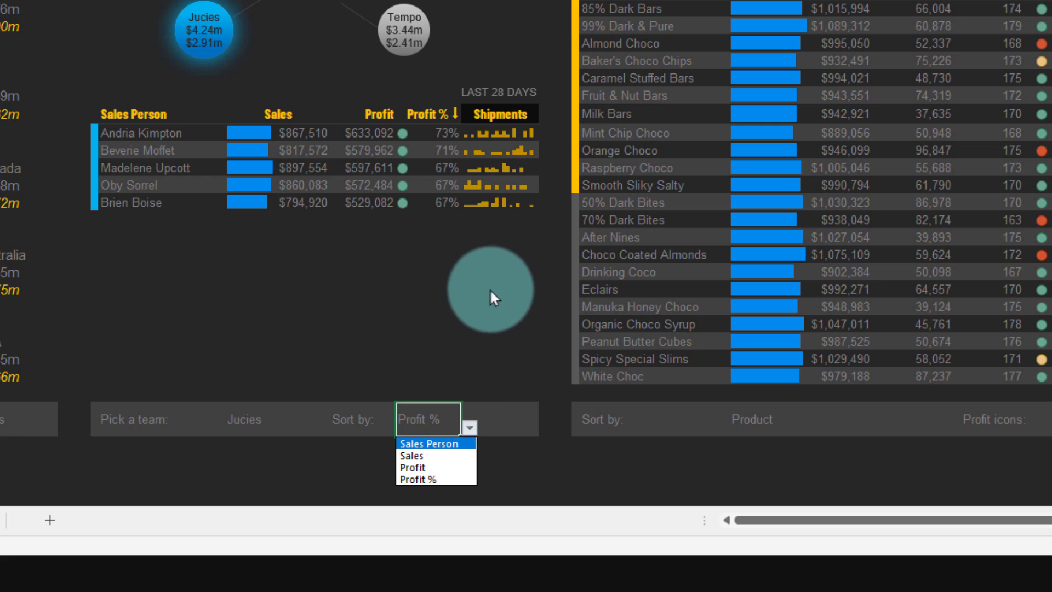
click(490, 289)
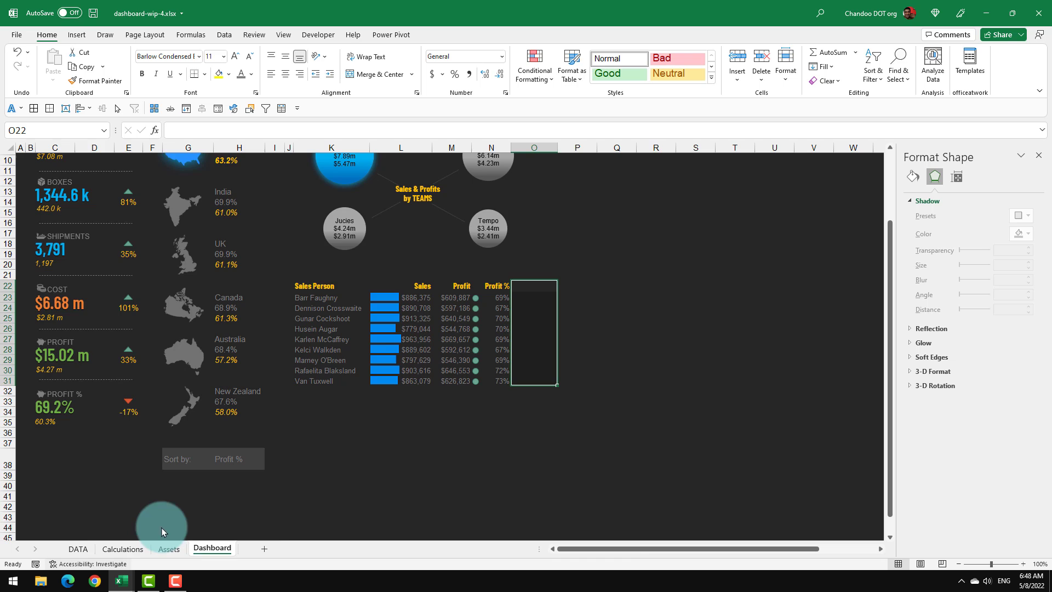
In dashboard-wip-4.xlsx, go through the Calculations sheet to the DATA sheet and turn on filters for the sales table
click(123, 548)
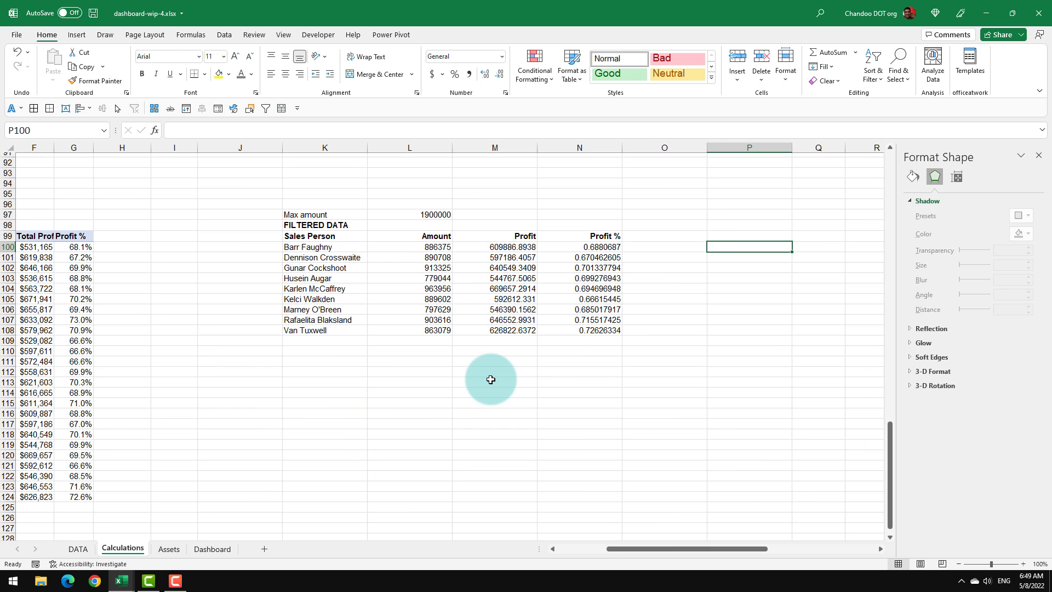
scroll(361, 343, up, 10)
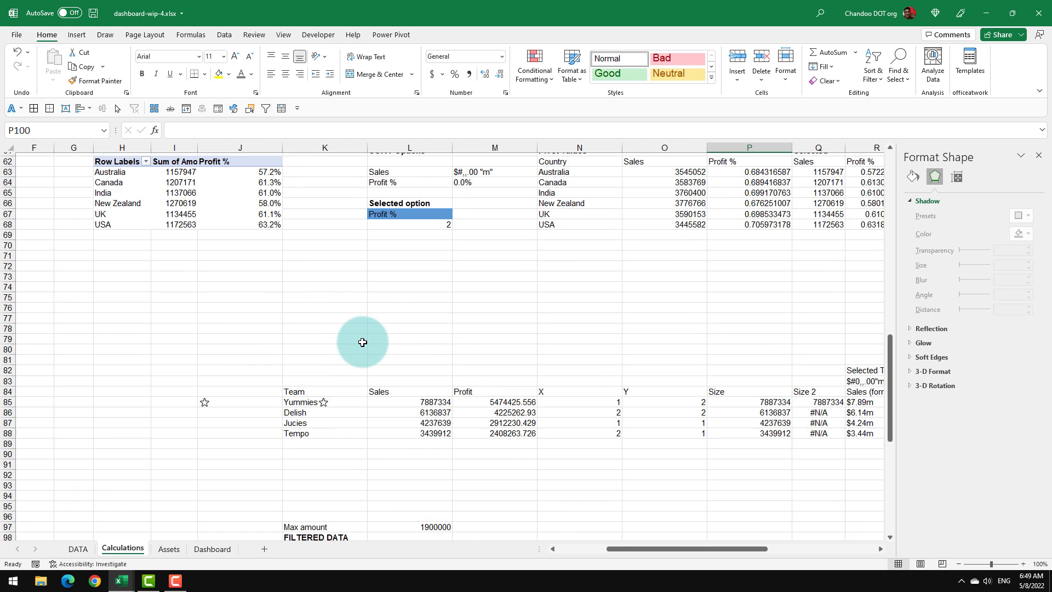
scroll(362, 342, up, 20)
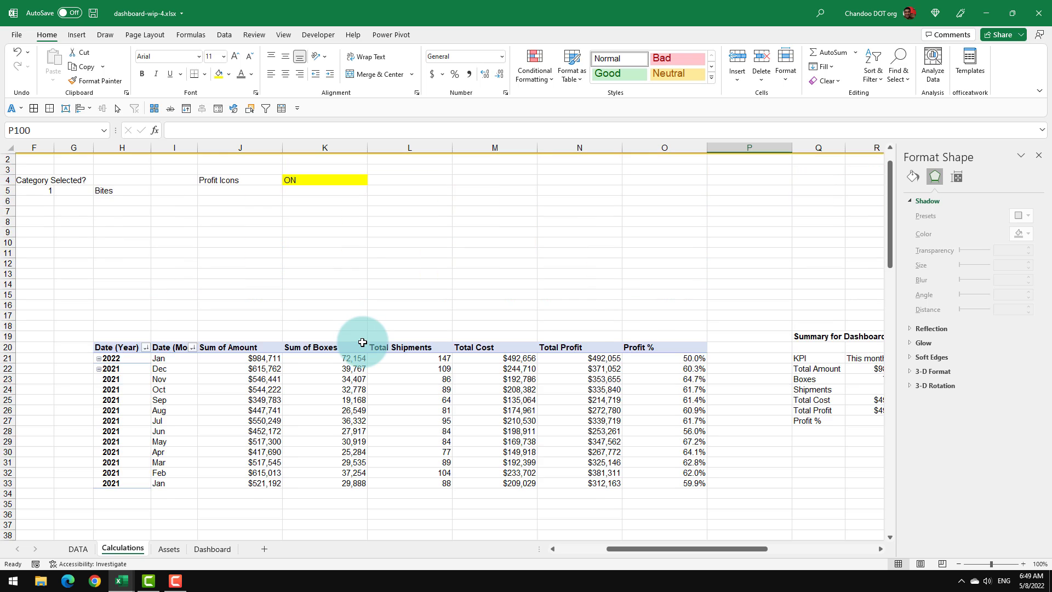
scroll(362, 342, up, 1)
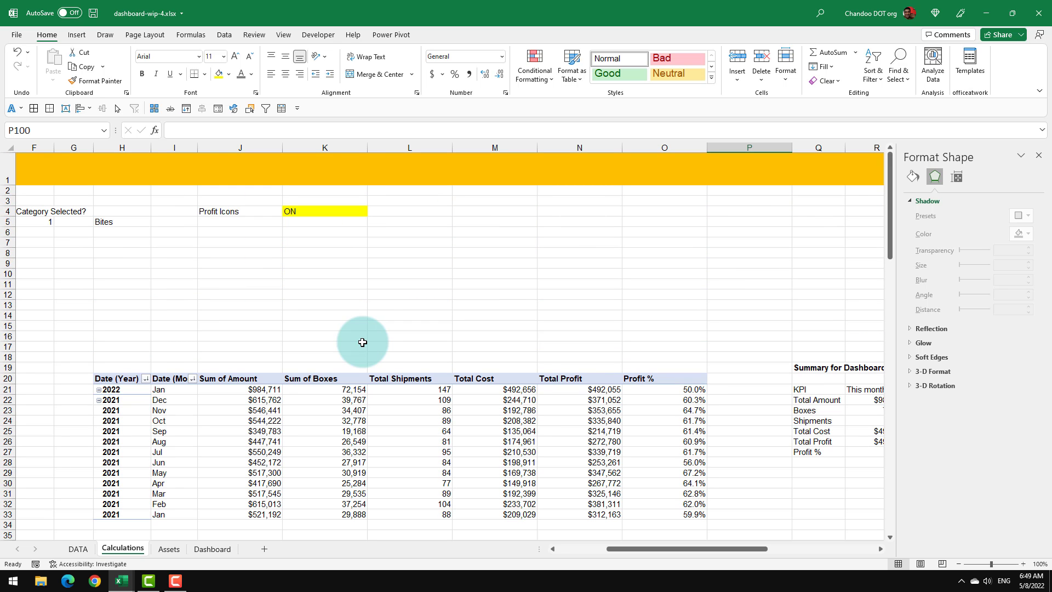
click(78, 548)
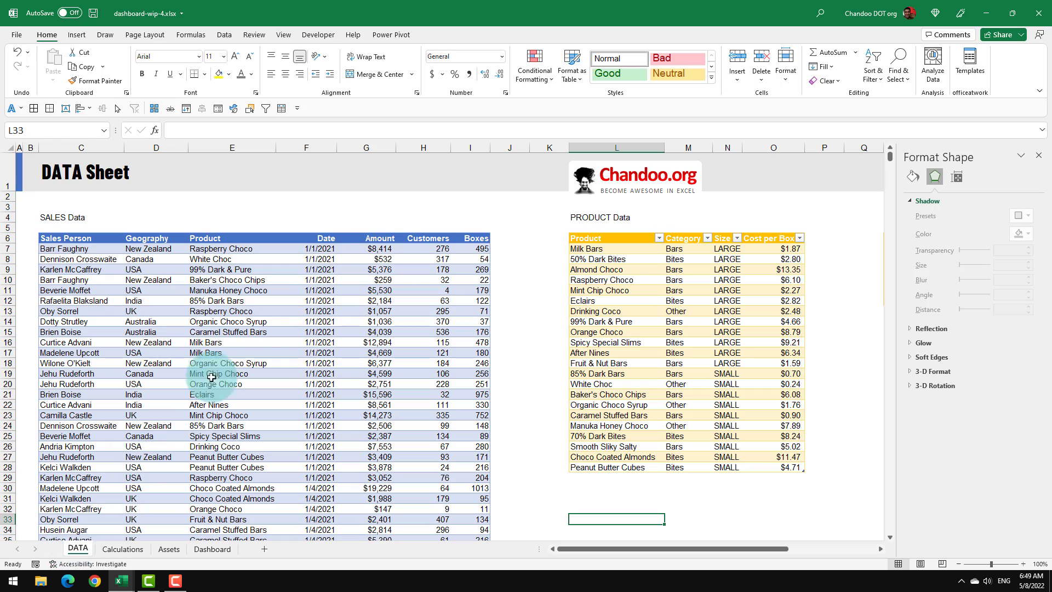
click(324, 238)
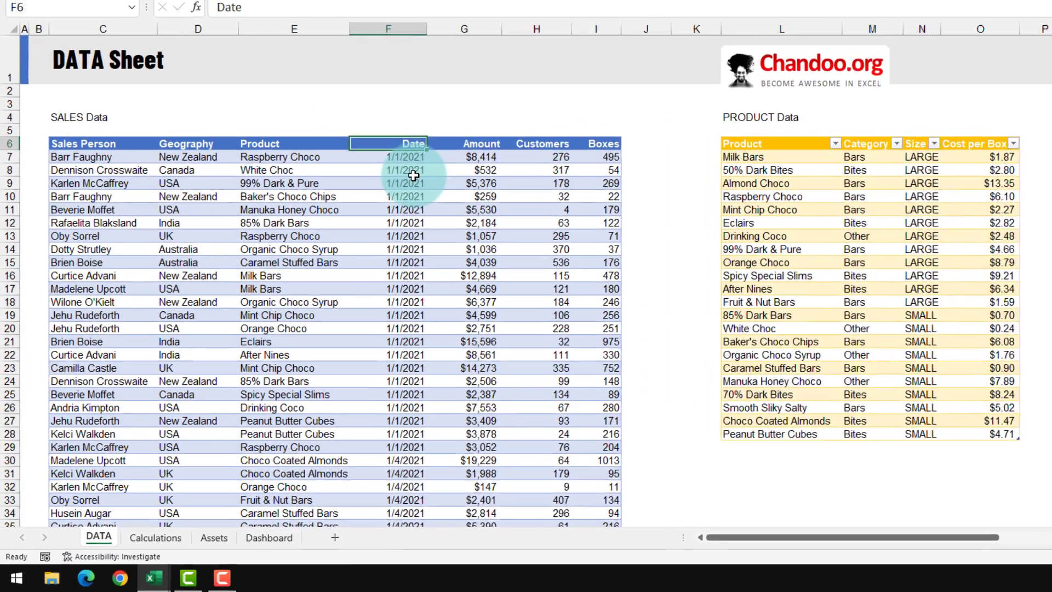
key(ctrl+shift+l)
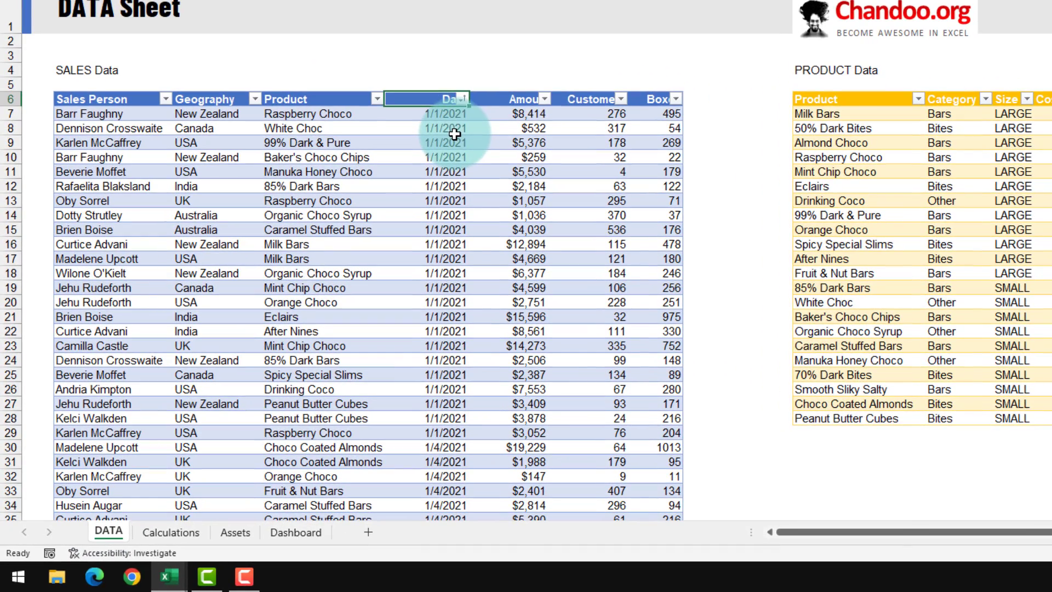
Examine the individual January 2022 dates in the sales table's Date filter list, leaving the filter unchanged
click(461, 98)
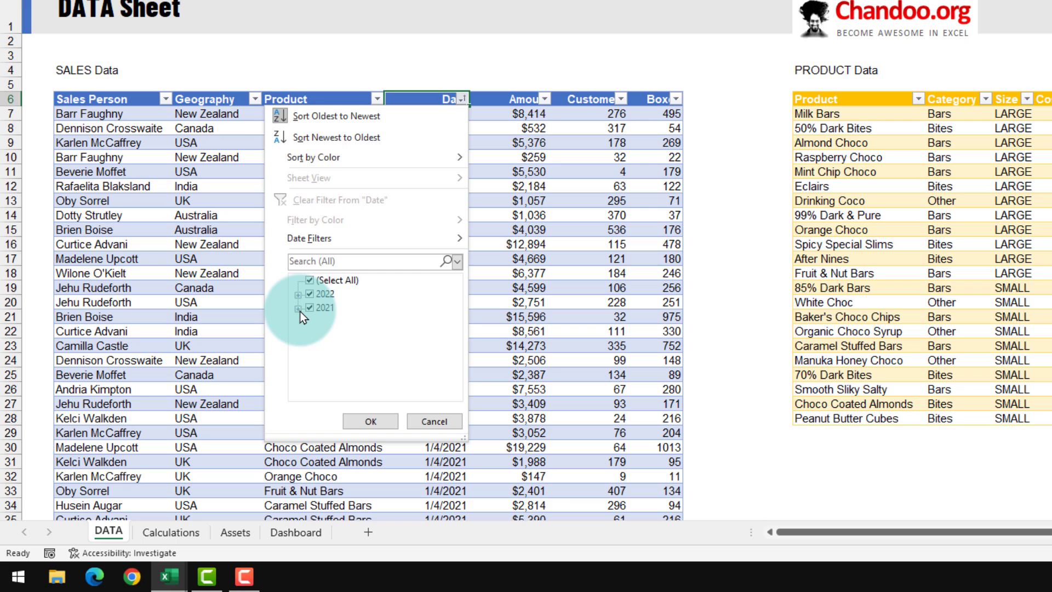
click(298, 294)
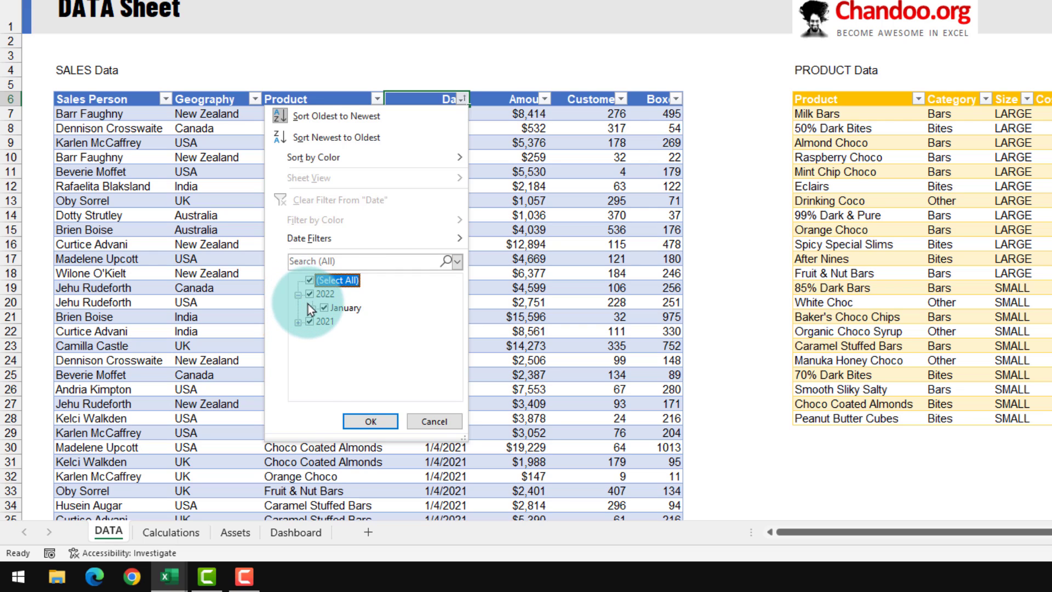
click(310, 308)
scroll(310, 307, down, 5)
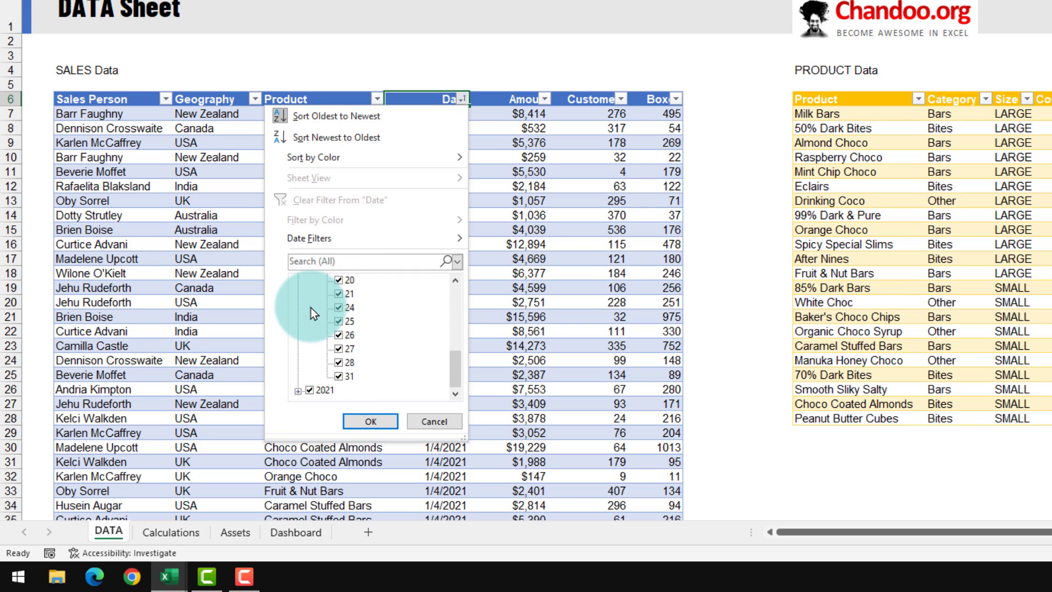
drag(456, 365, 455, 270)
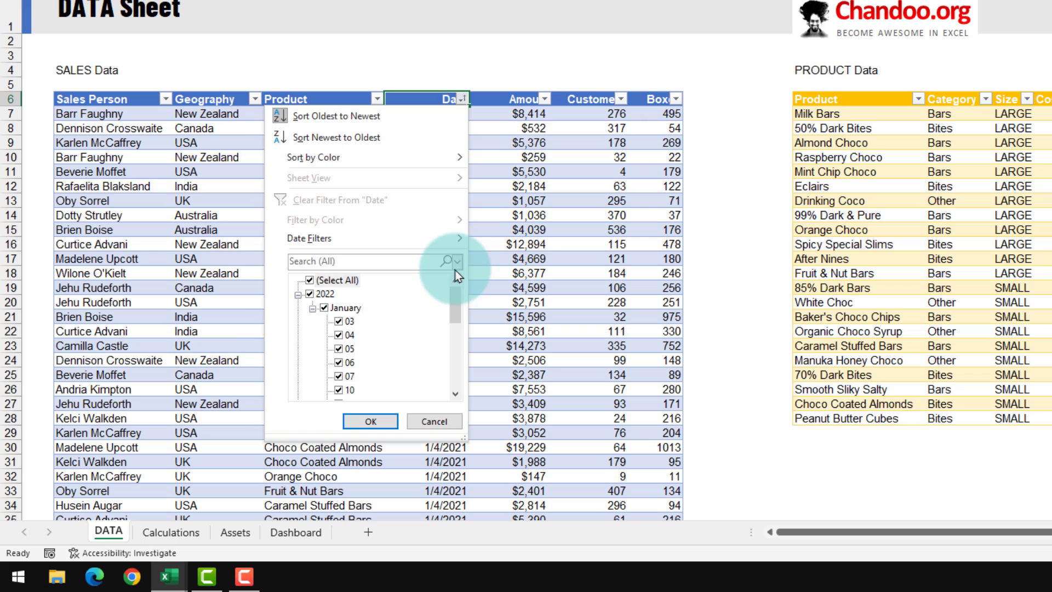
click(479, 157)
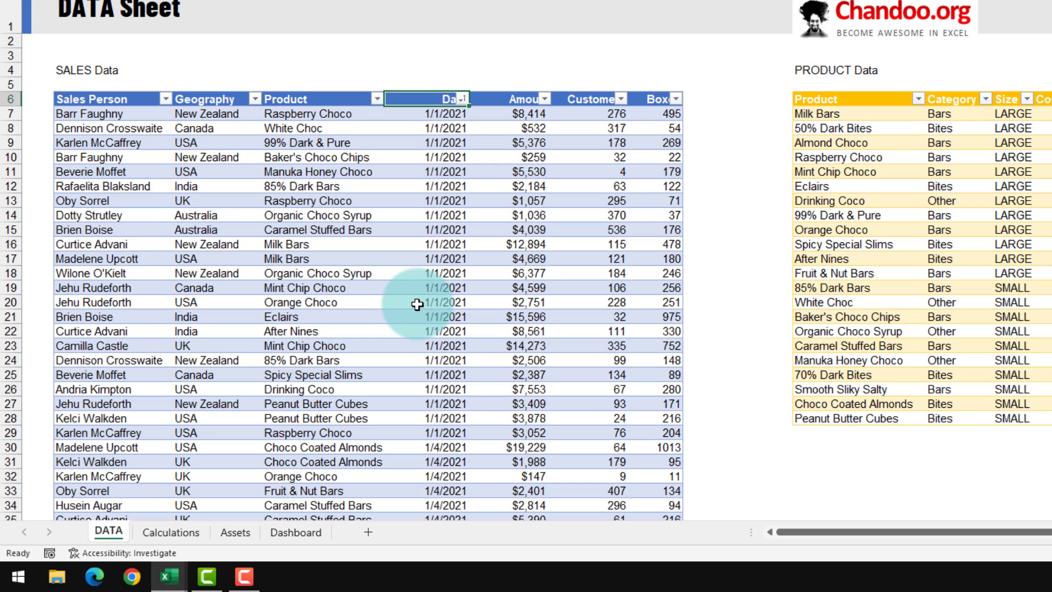
On the Calculations sheet, label J7 Latest Sales Date and compute it in K7 with =MAX(sales[Date]), formatted as a date
click(171, 532)
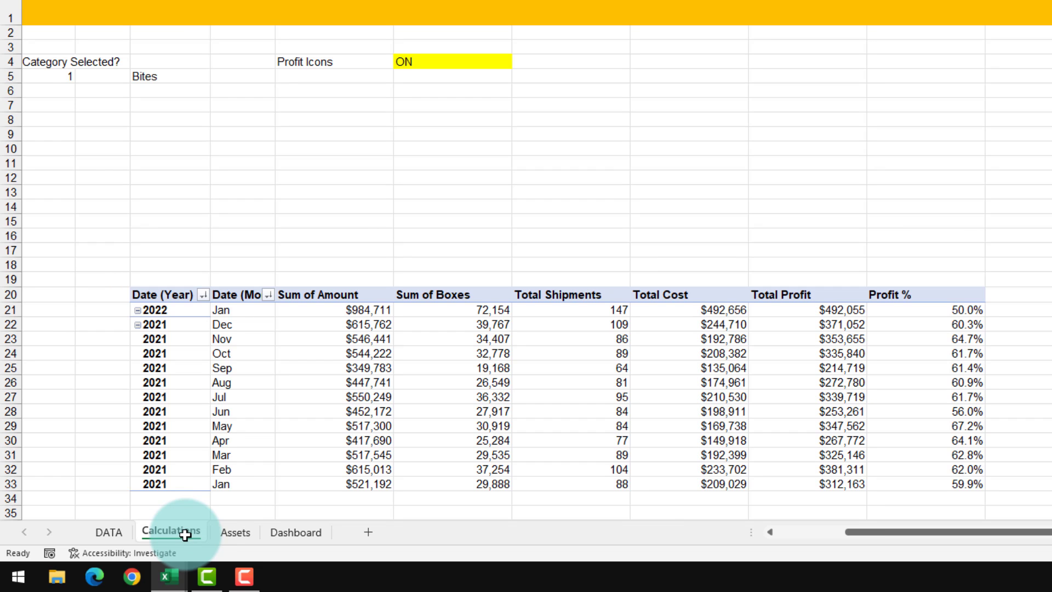
click(309, 105)
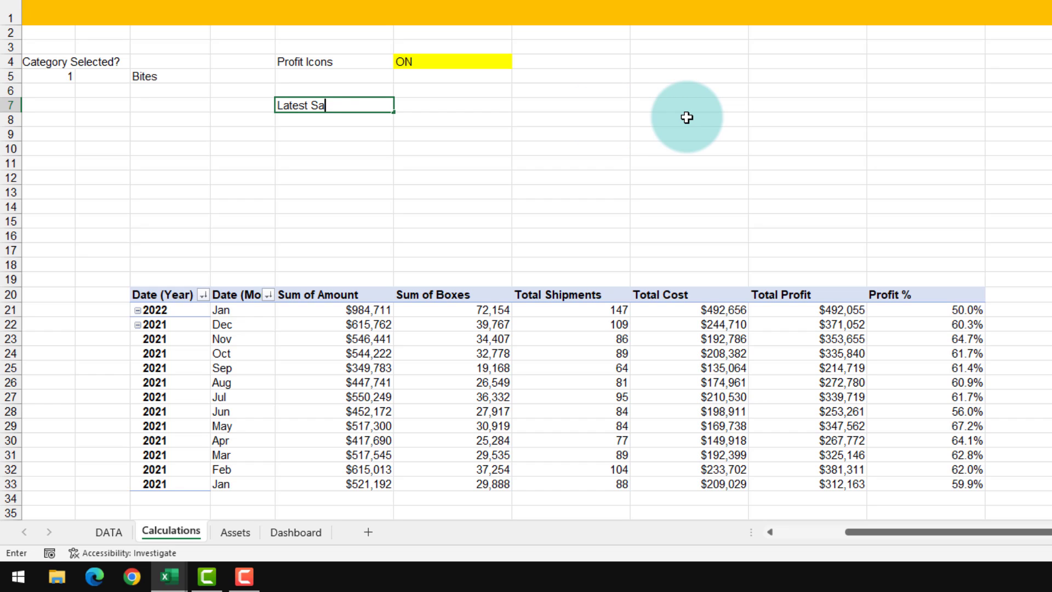
key(Right)
text(=)
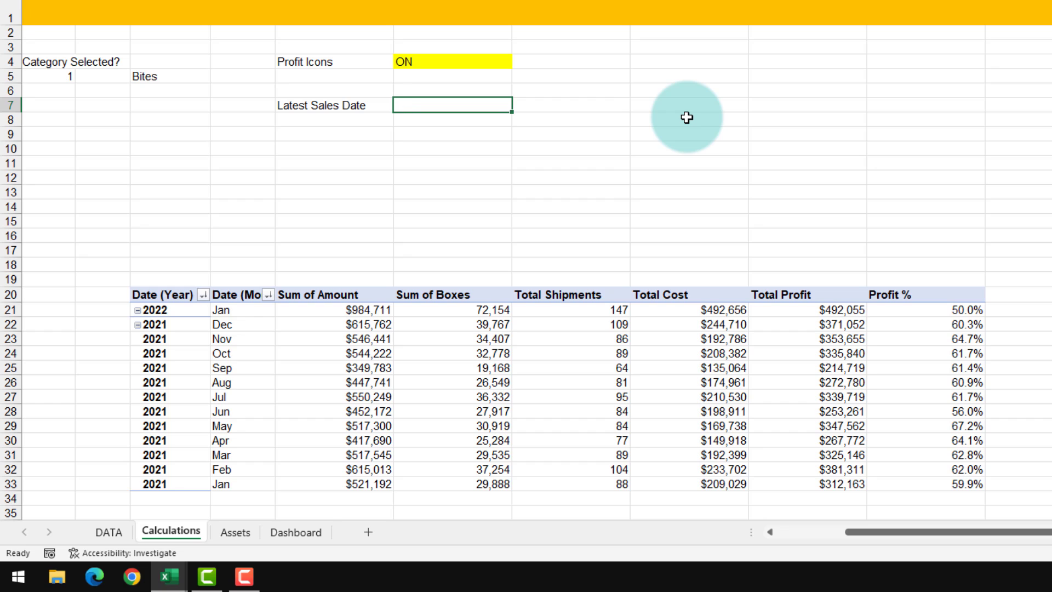
text(max)
key(Tab)
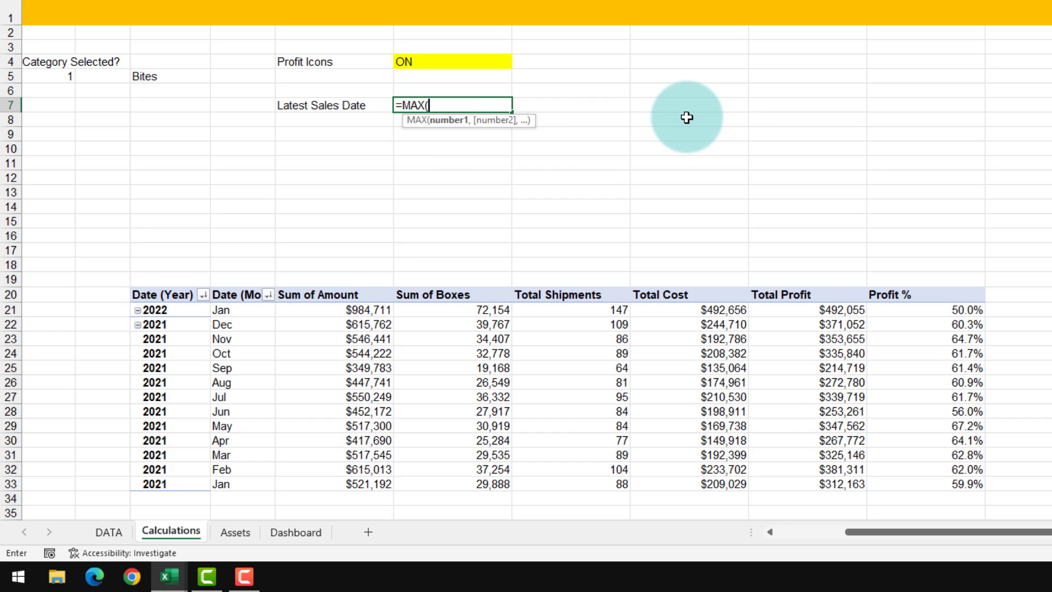
text(sales[Date)
key(Return)
click(492, 106)
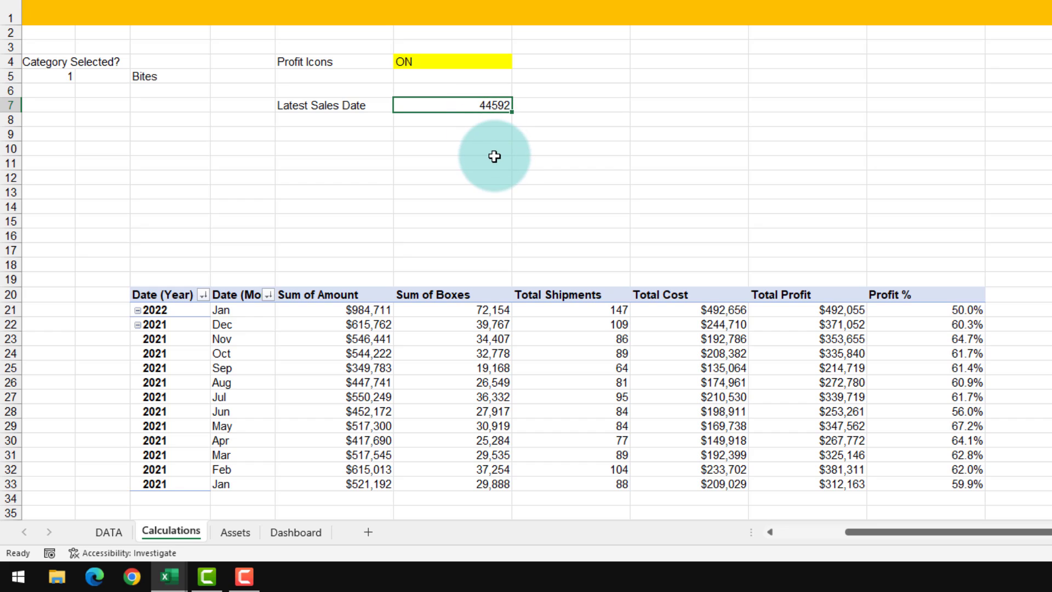
key(ctrl+shift+3)
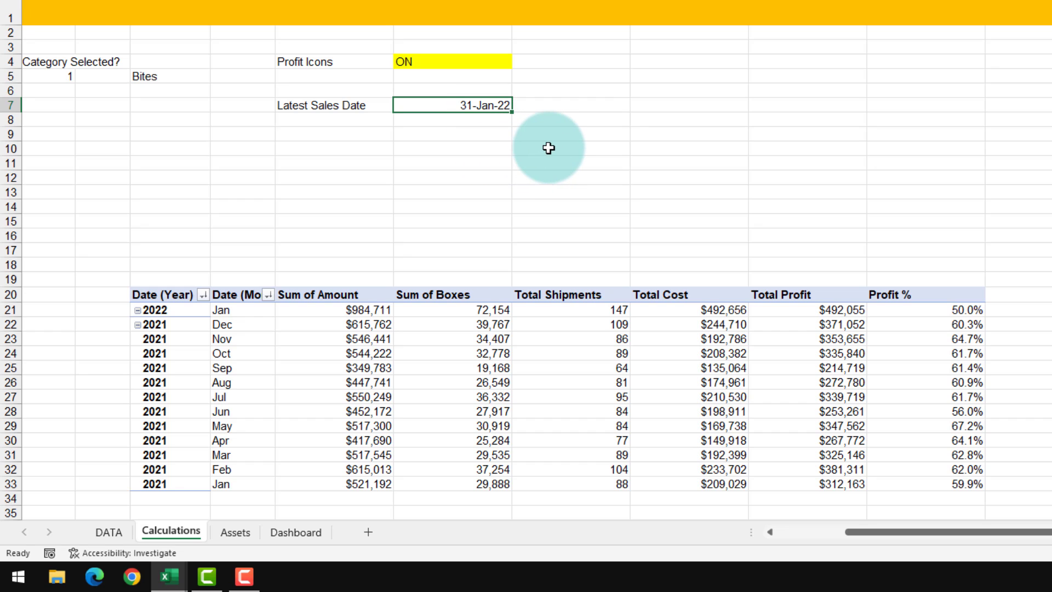
Label J8 28 days ago and calculate the date in K8 with =K7-28
click(315, 121)
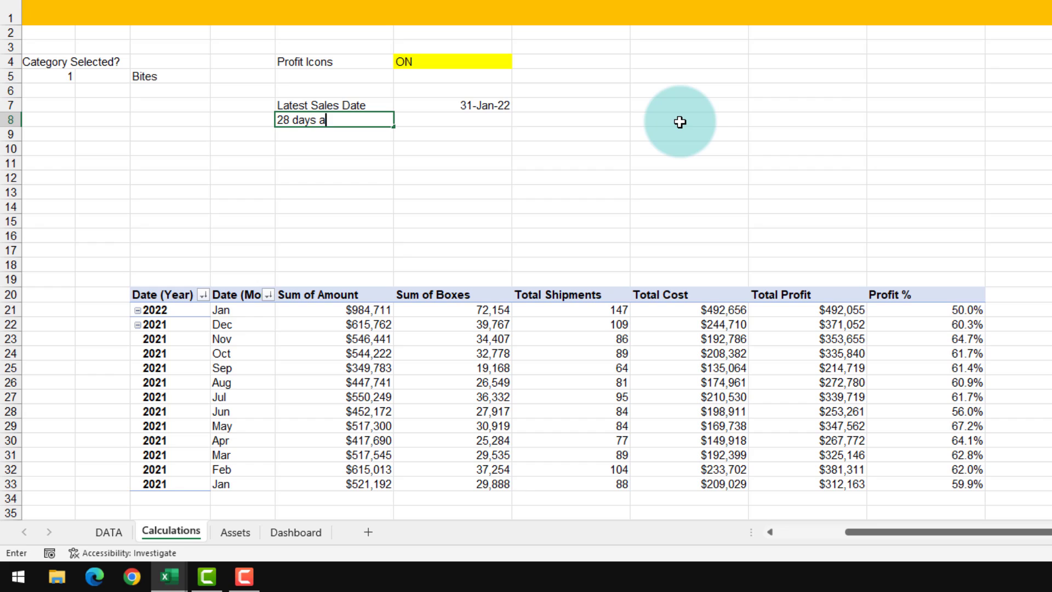
text(28 days ago)
key(Tab)
text(=)
text(D7-28)
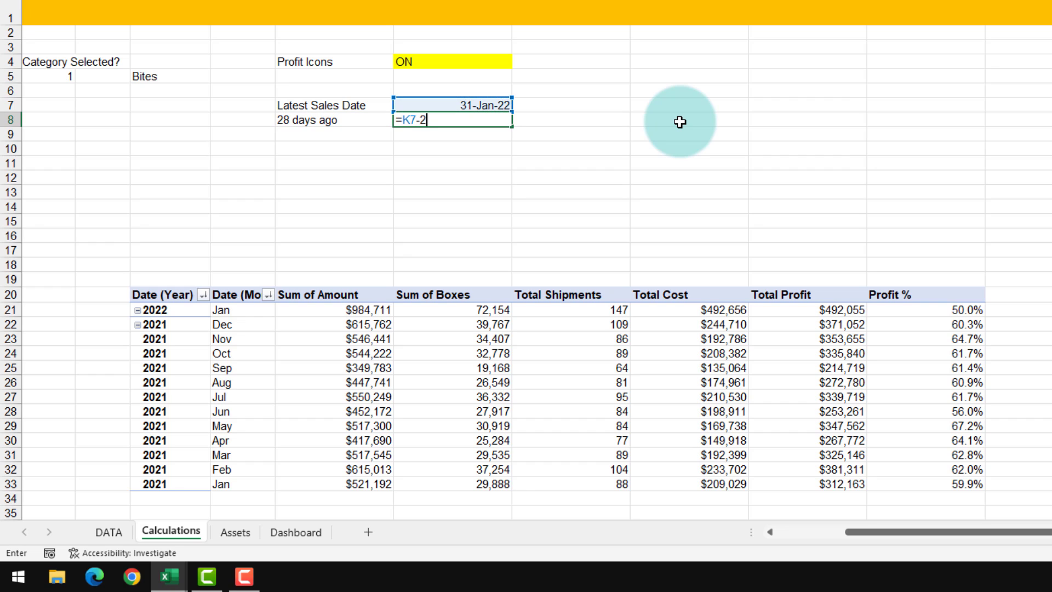
key(Return)
drag(482, 105, 479, 121)
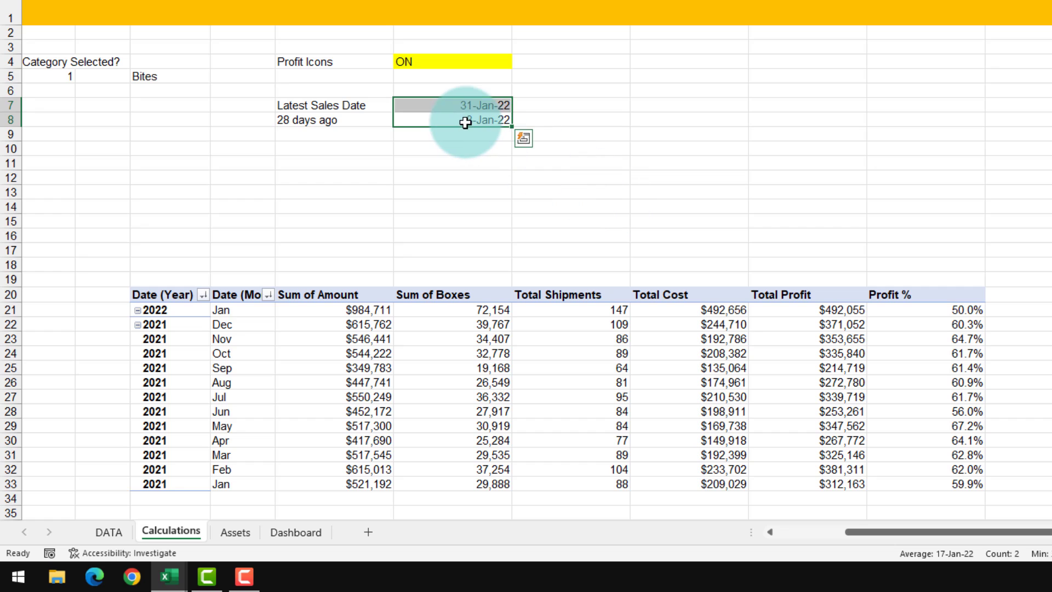
click(470, 120)
click(482, 106)
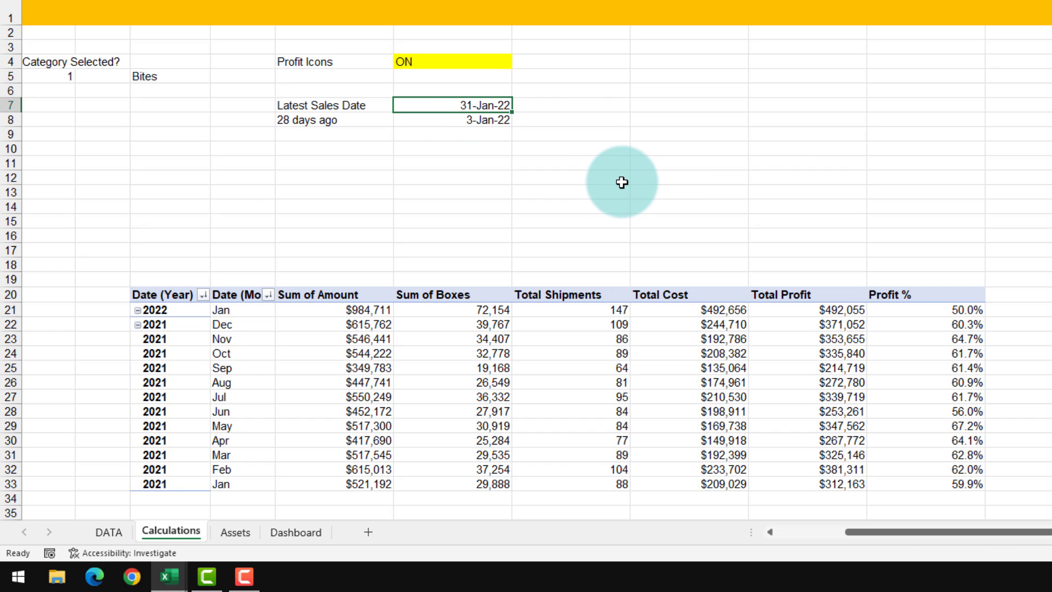
Name the 28 days ago date cell K8 starting.date.for.trend
click(429, 119)
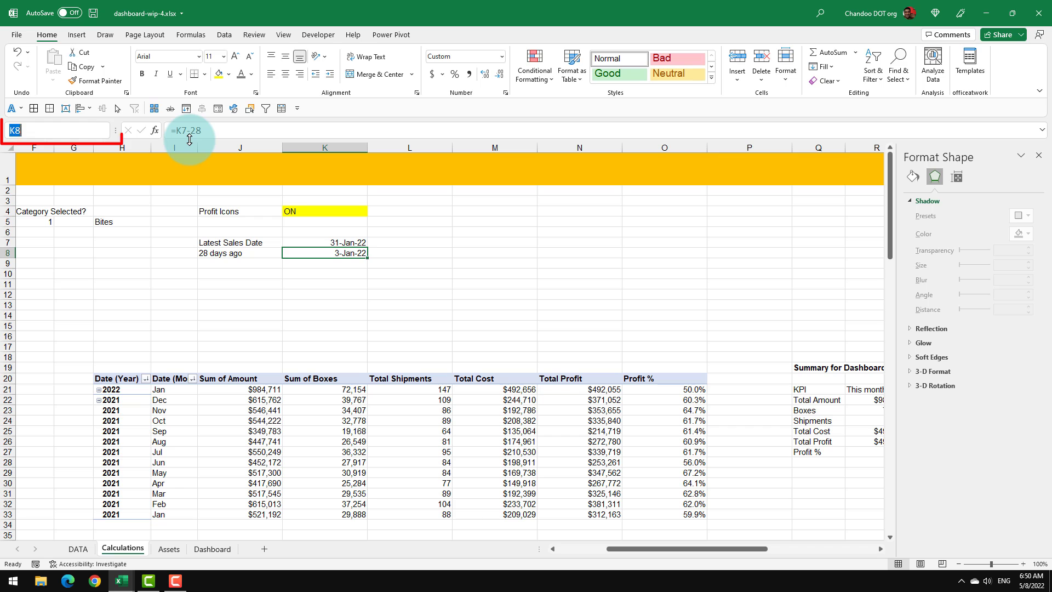
text(starting.date)
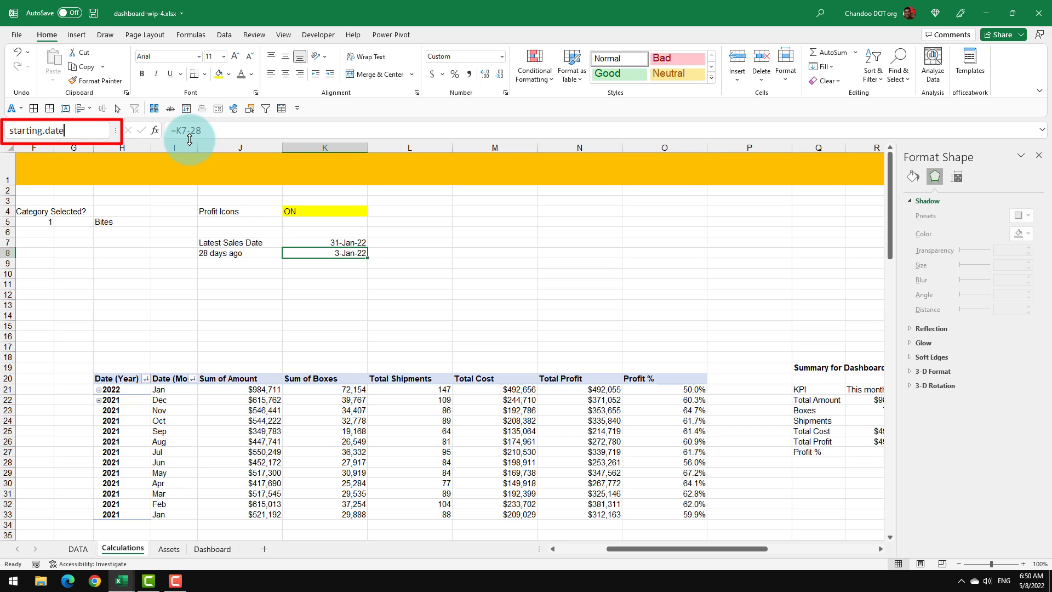
text(.for.trend)
key(Return)
Add the bold heading Trend options in Q99, to the side of the filtered sales person data
scroll(357, 402, down, 20)
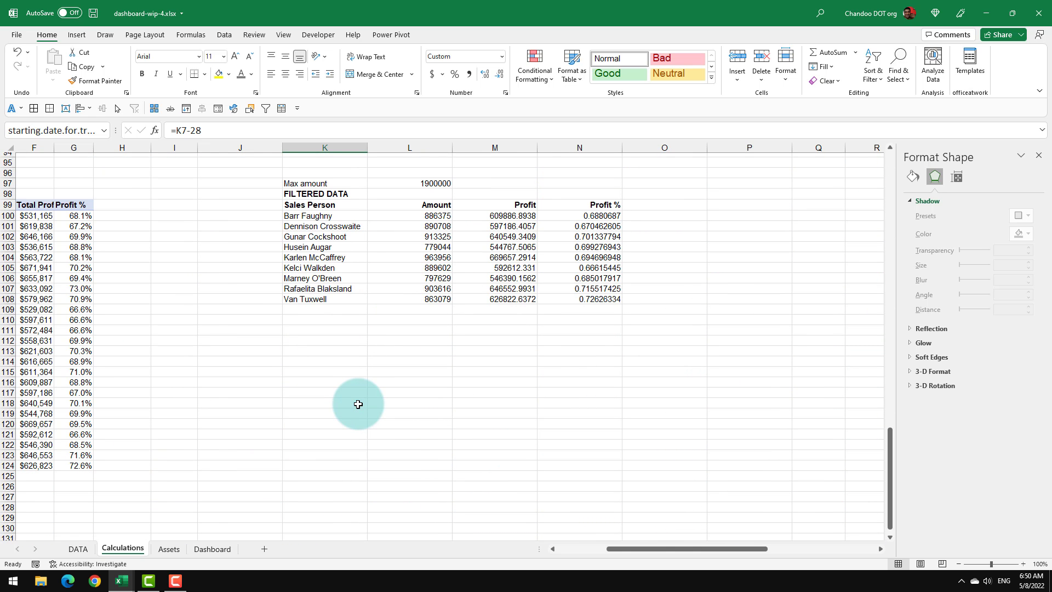
scroll(369, 345, right, 3)
drag(404, 206, 670, 211)
drag(709, 548, 680, 557)
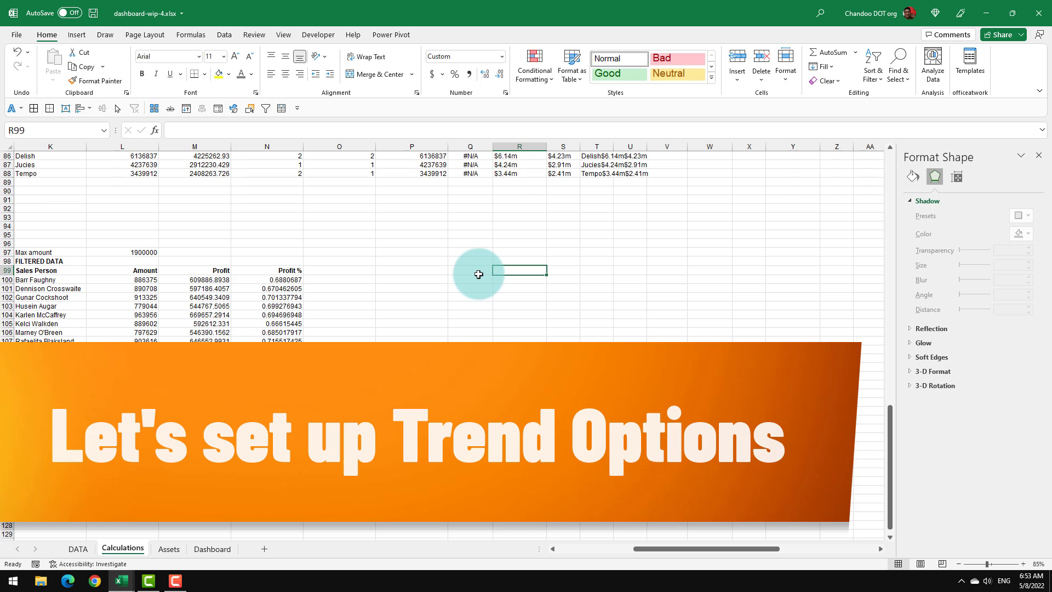
click(478, 274)
text(T)
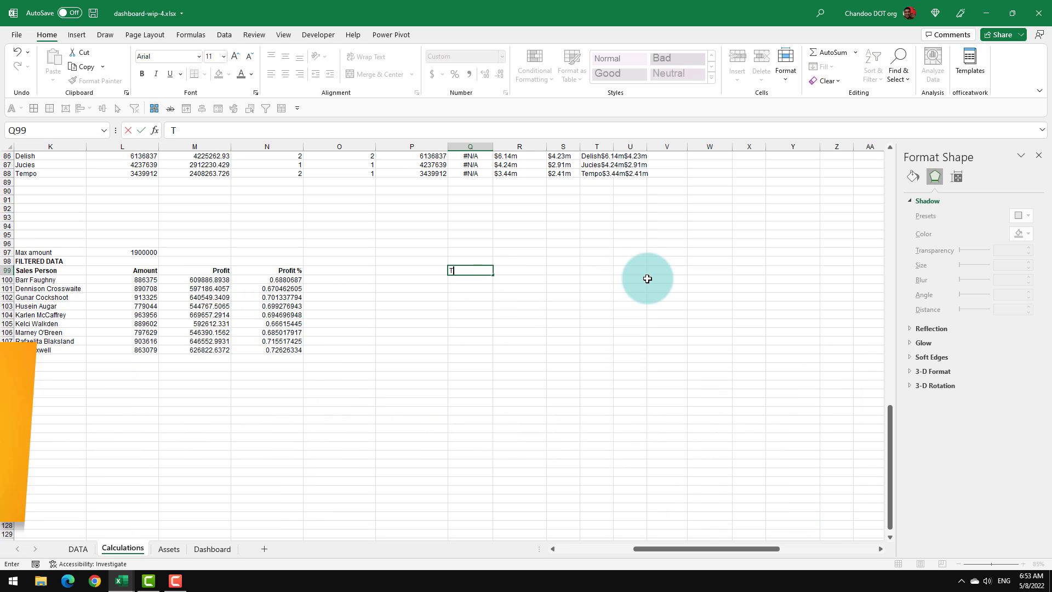
text(rend options)
key(Return)
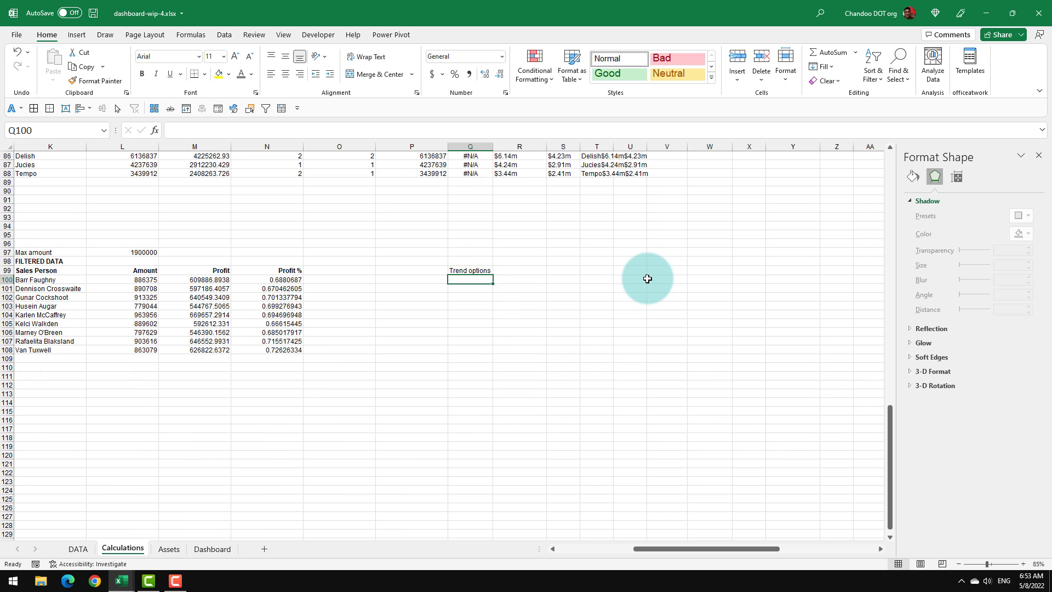
key(Up)
key(ctrl+b)
key(Down)
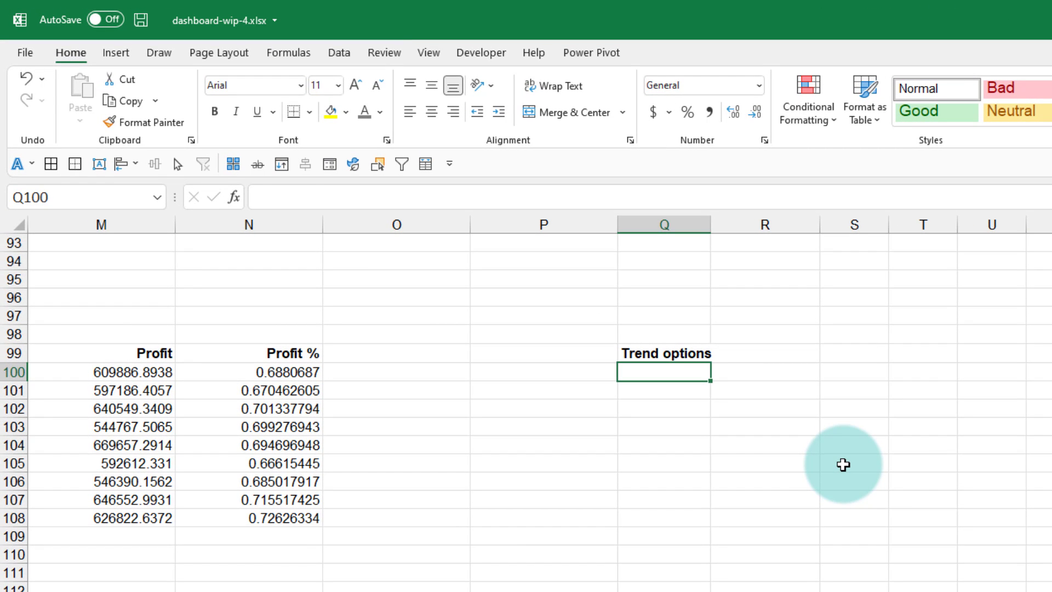
List Shipped?, Sales, Boxes and Shipments in Q100:Q103 and name the range graph.options
text(Shipped? Sales Boxes Shipments)
click(116, 197)
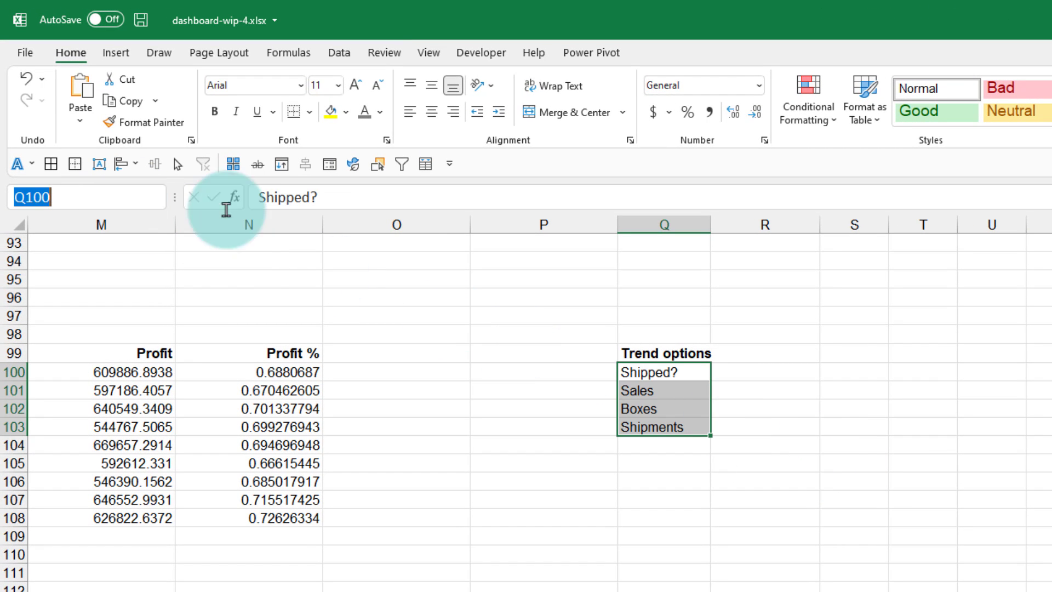
text(graph)
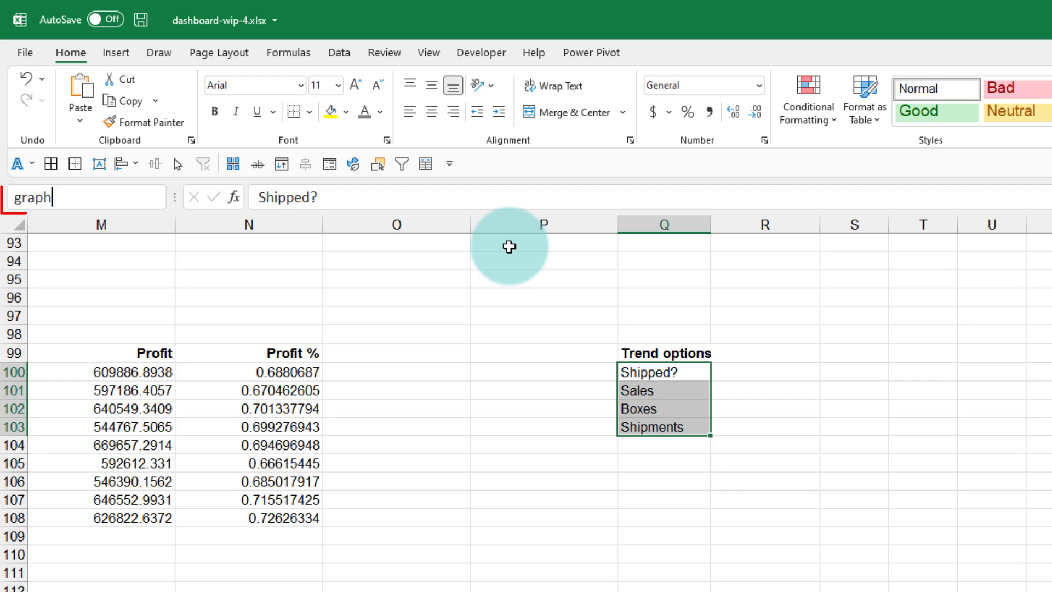
text(.options)
key(Return)
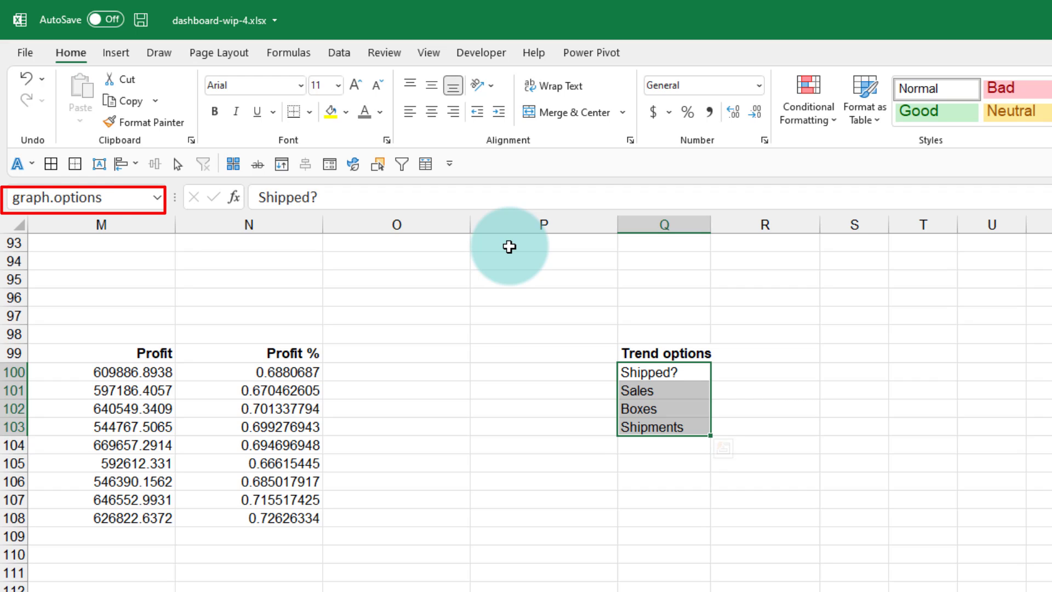
Add a bold Selected label in Q105 with Sales below it in Q106, and fill Q106 yellow
click(830, 363)
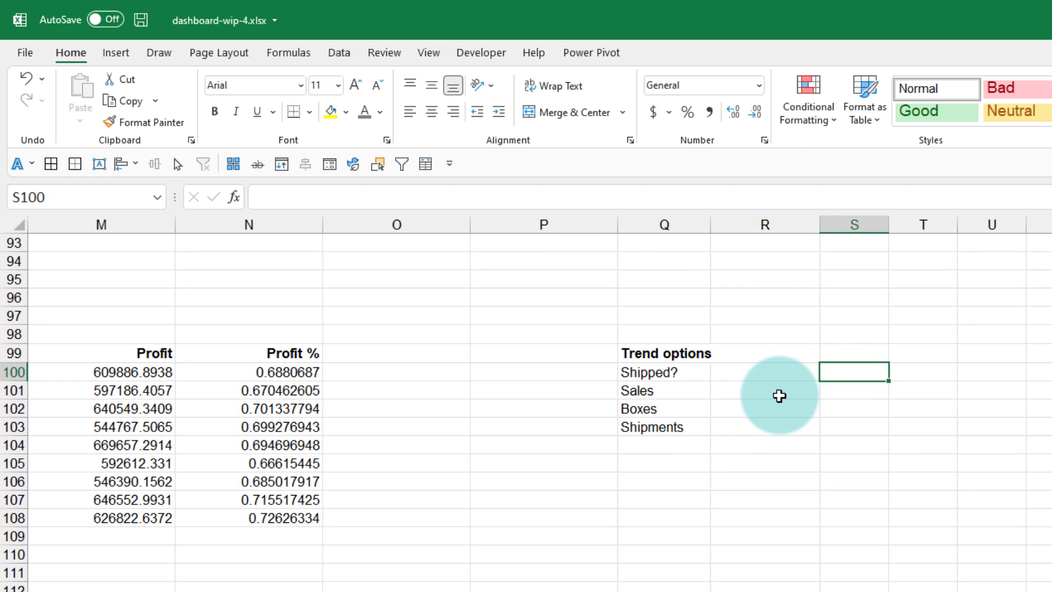
text(les)
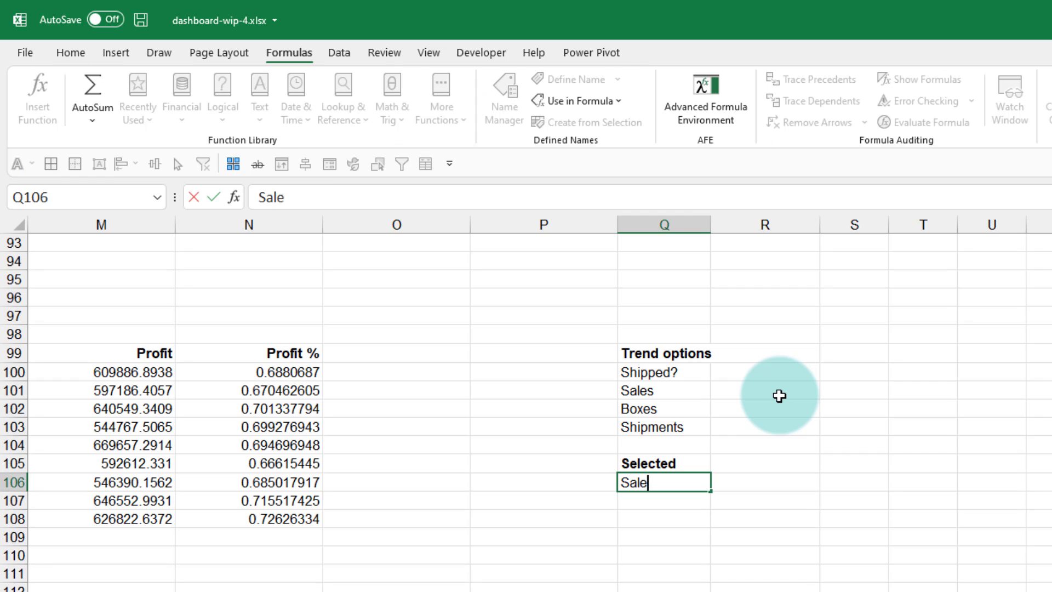
key(Return)
click(647, 484)
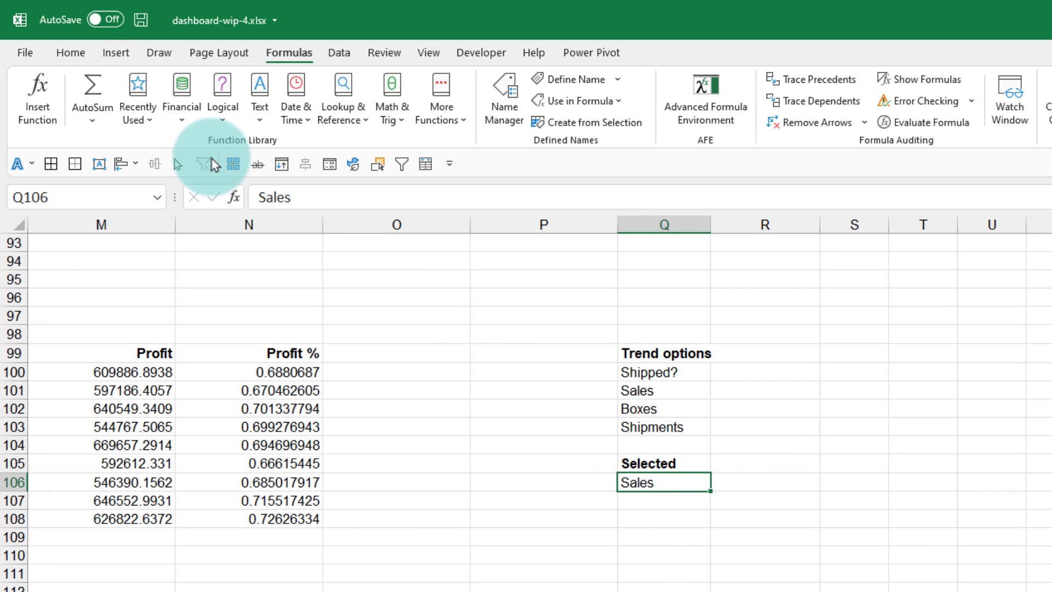
click(70, 52)
click(328, 112)
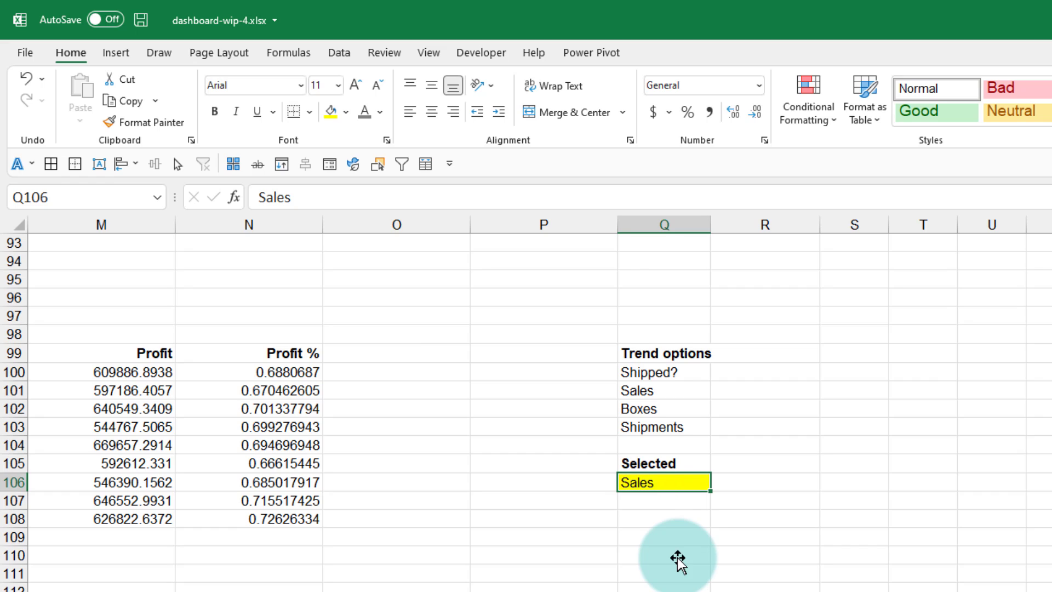
In Q107, find the selected trend option's position in the list with =XMATCH(Q106,graph.options)
click(644, 501)
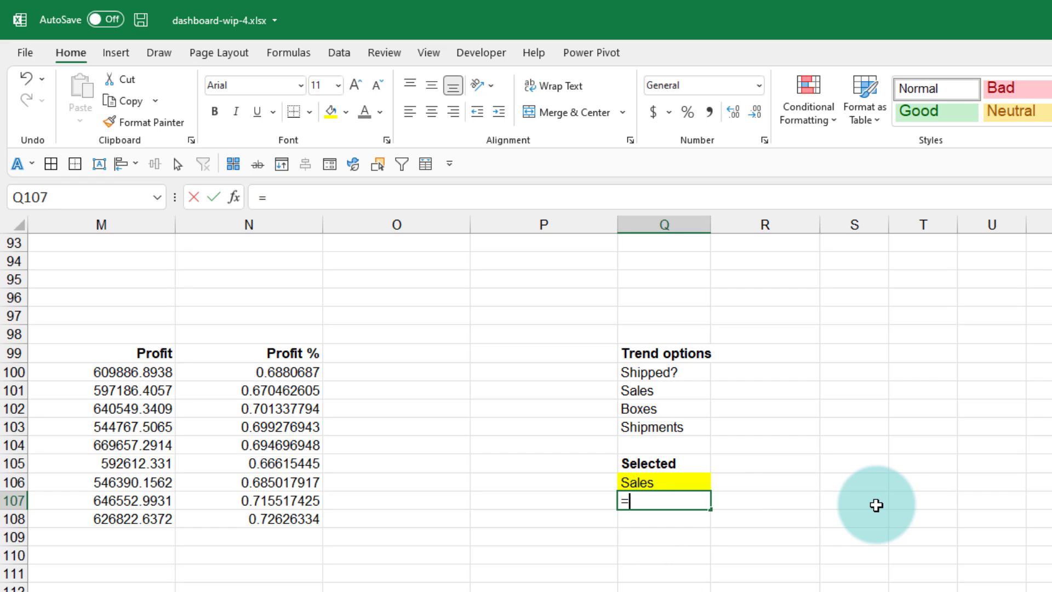
text(=xma)
key(Tab)
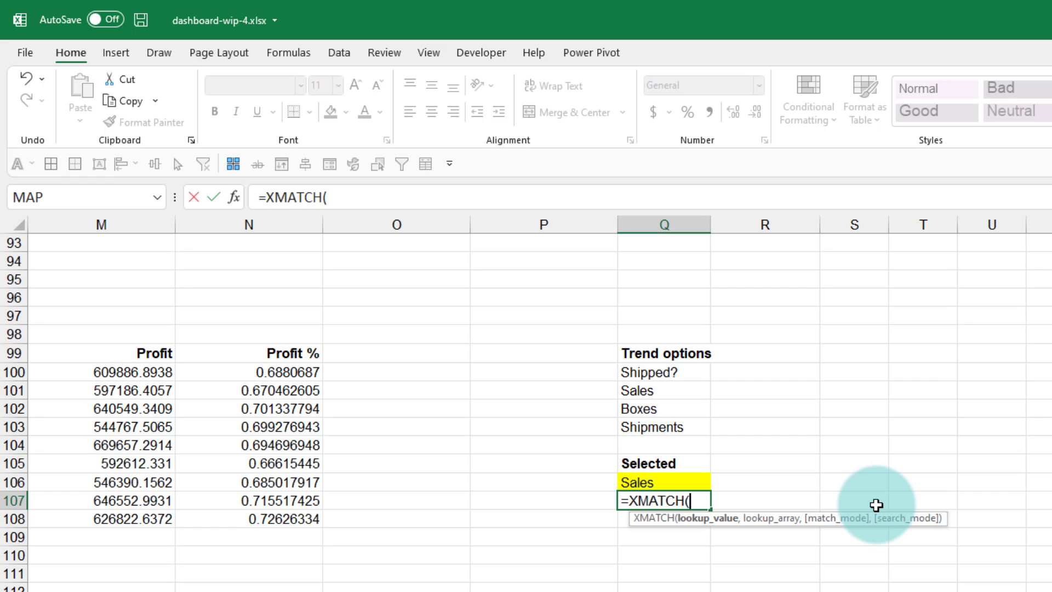
key(Up)
text(,grap)
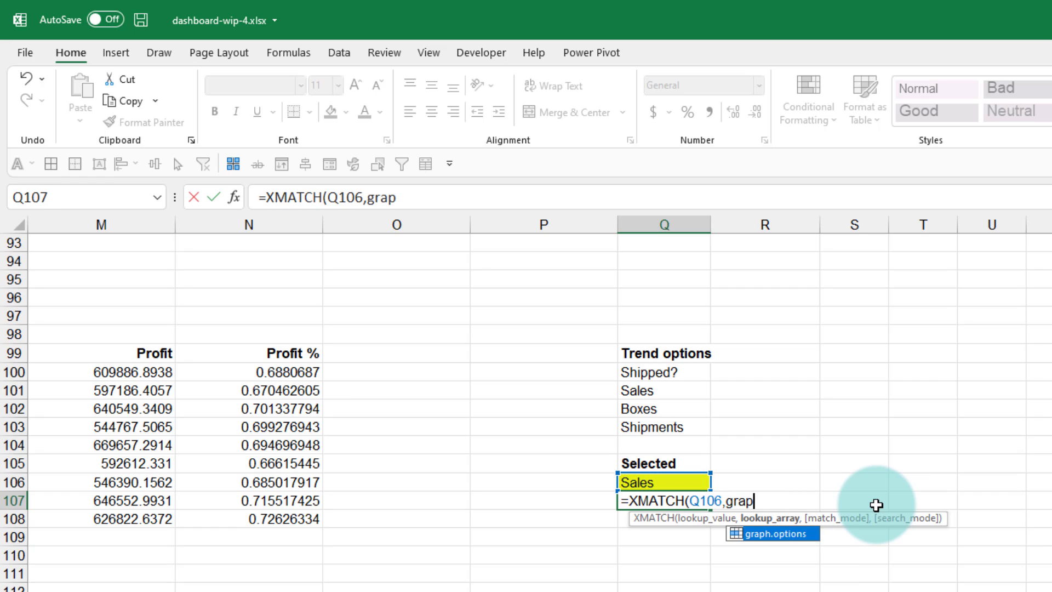
key(Tab)
text())
key(Return)
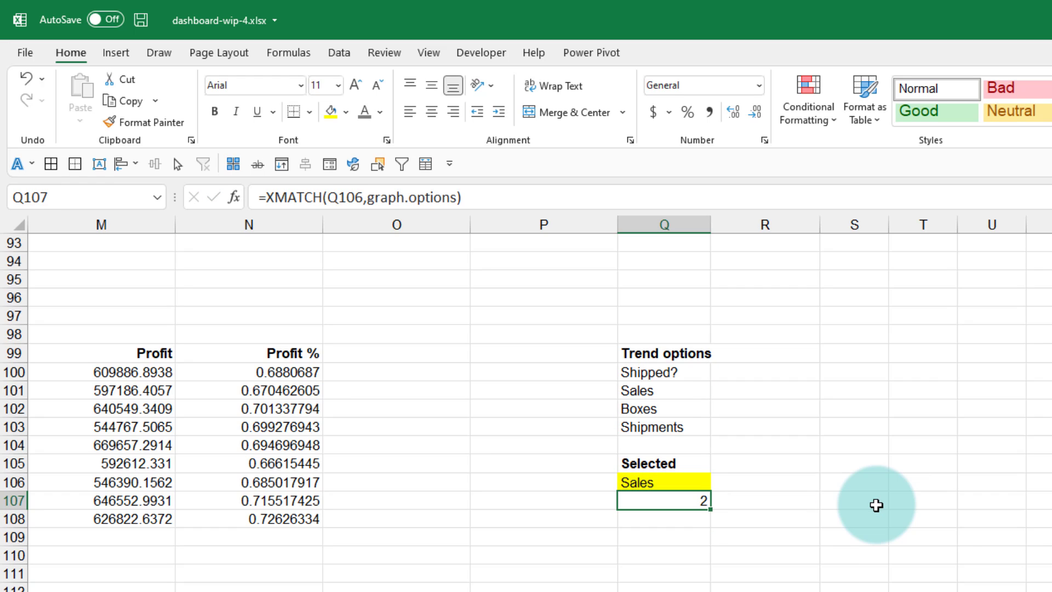
Test the position formula by changing the selected option in Q106 to Boxes and back to Sales
click(655, 393)
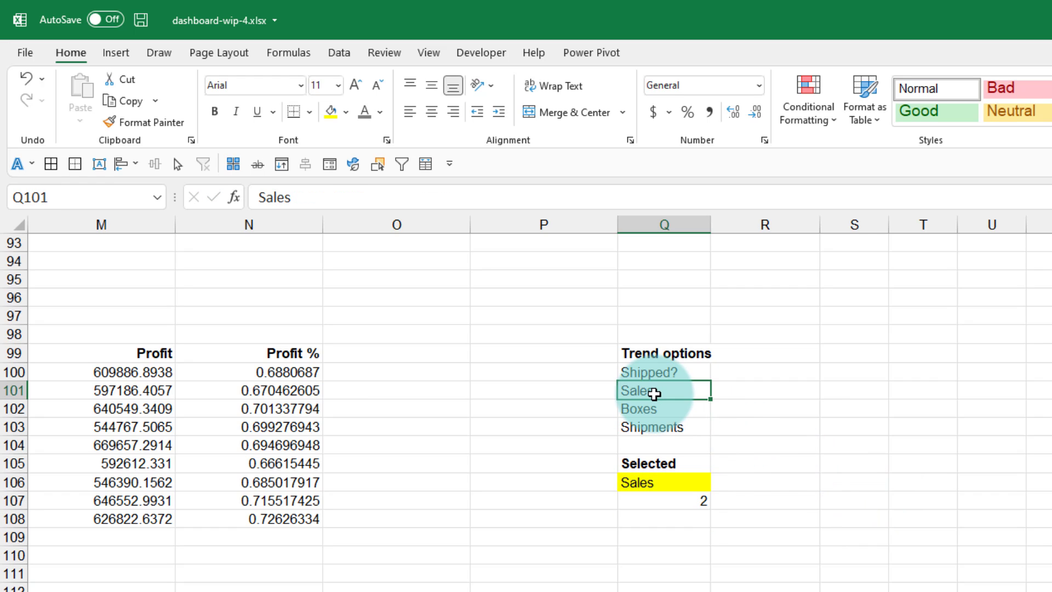
click(667, 485)
text(Boxes)
key(Return)
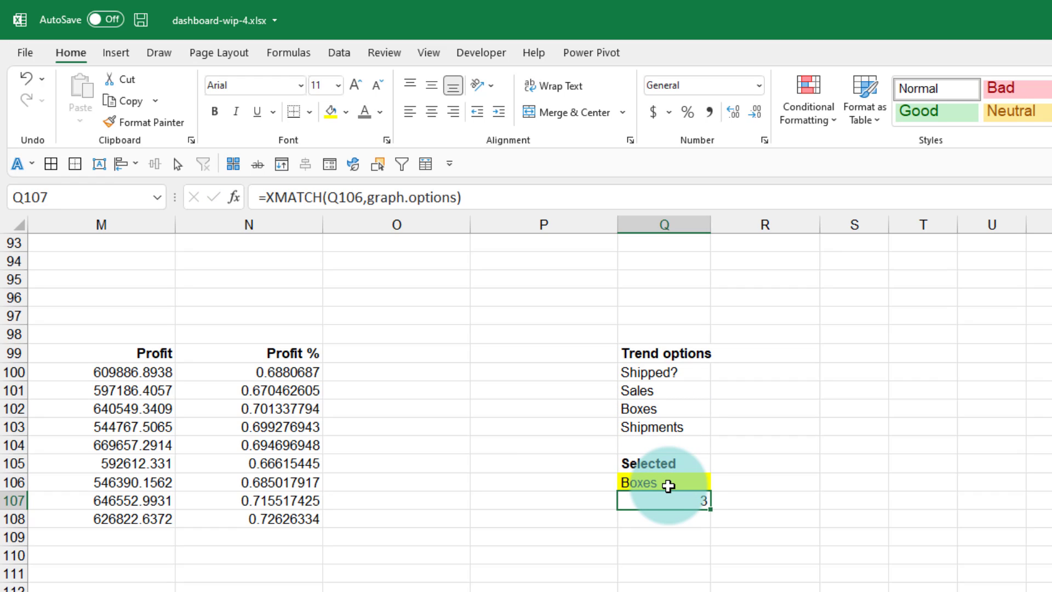
click(667, 485)
text(Sales)
key(Return)
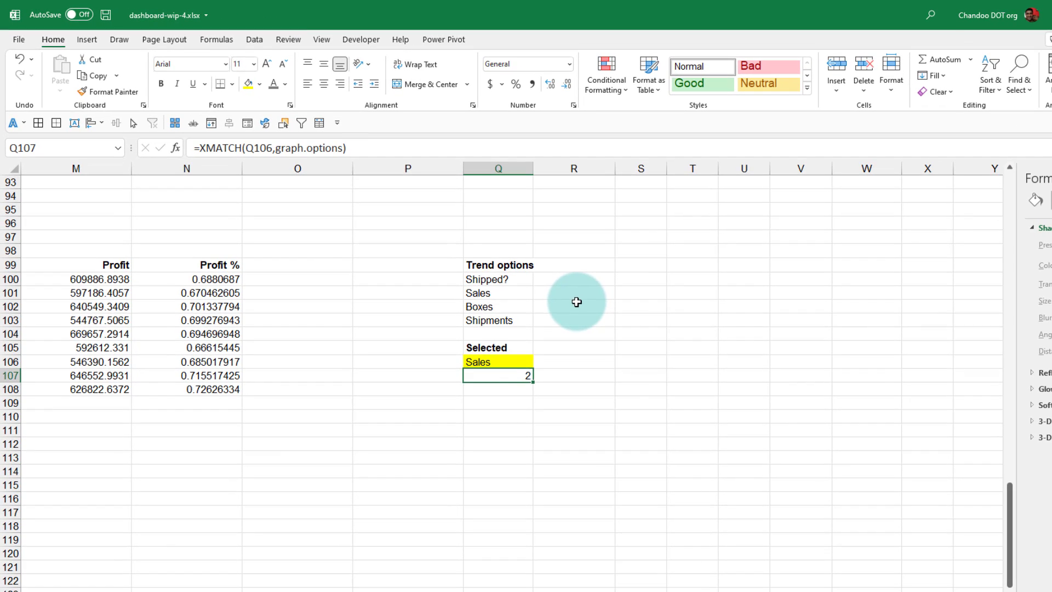
In S99, start the trend's date row with the formula =starting.date.for.trend+1
scroll(548, 329, left, 5)
drag(490, 279, 482, 389)
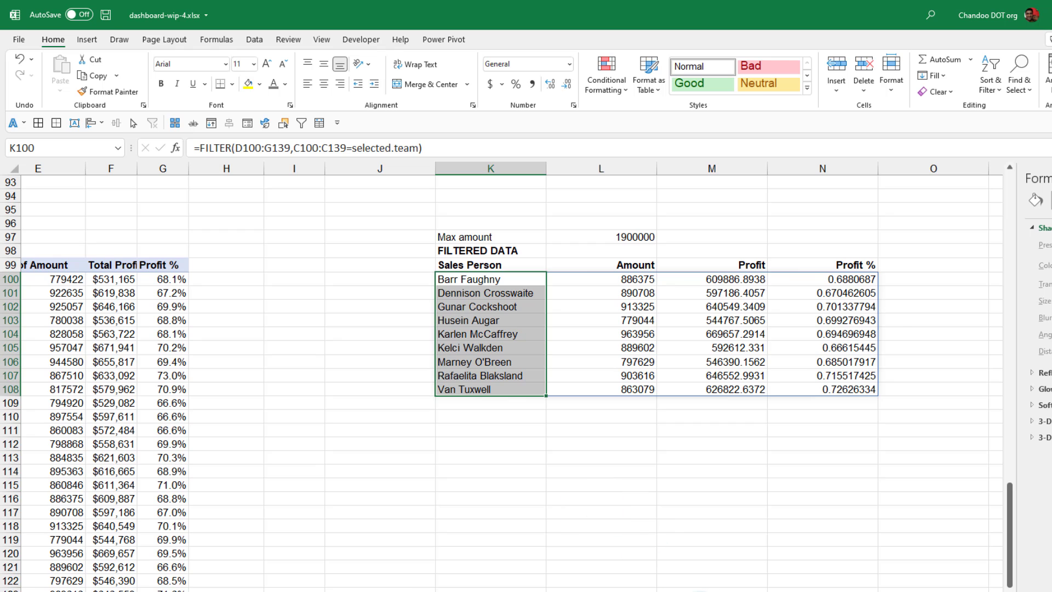
scroll(591, 509, right, 6)
click(259, 263)
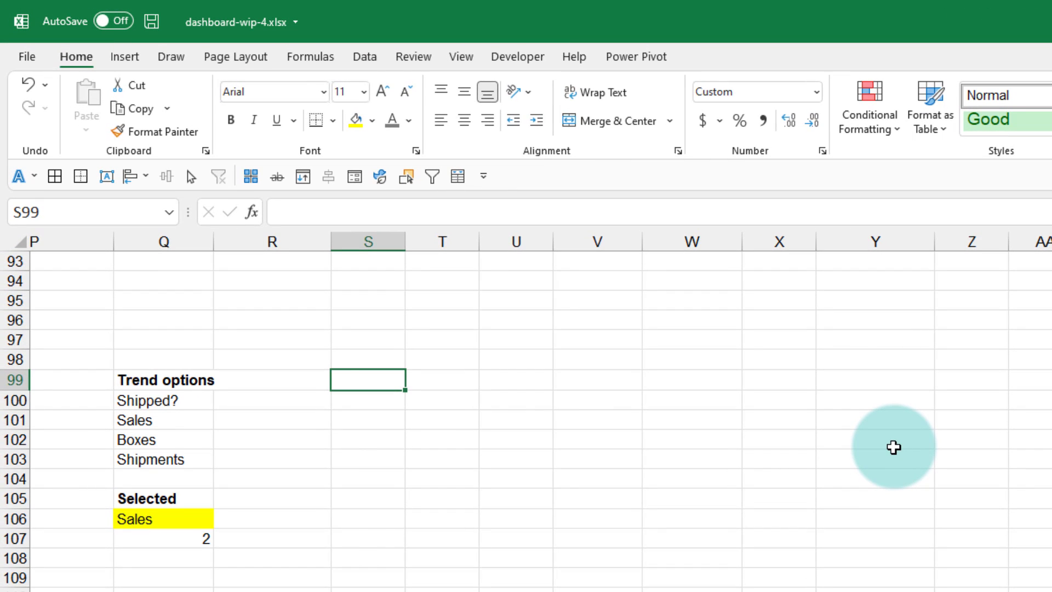
text(=s)
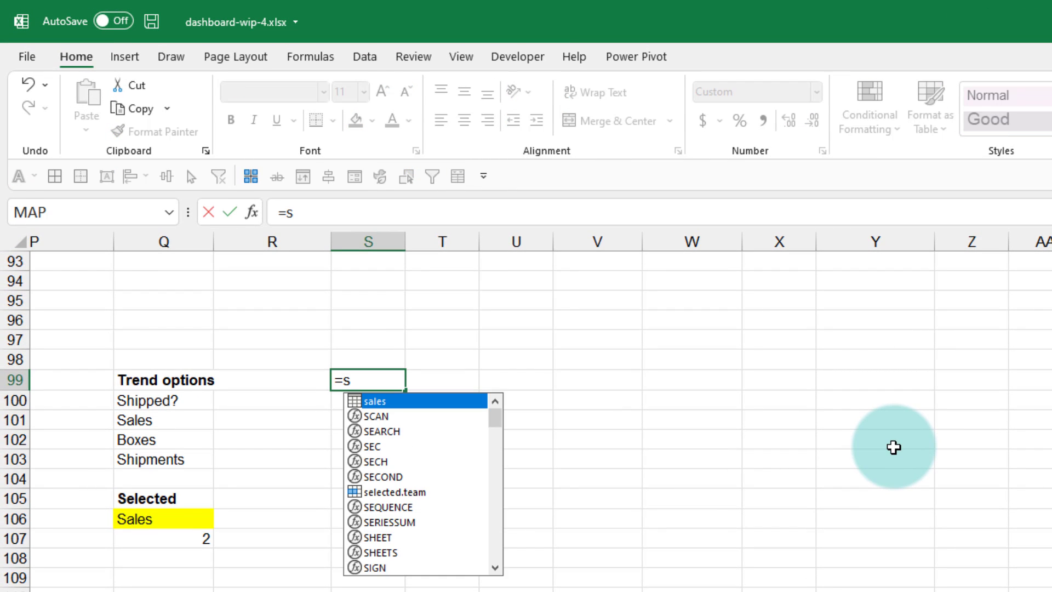
key(BackSpace)
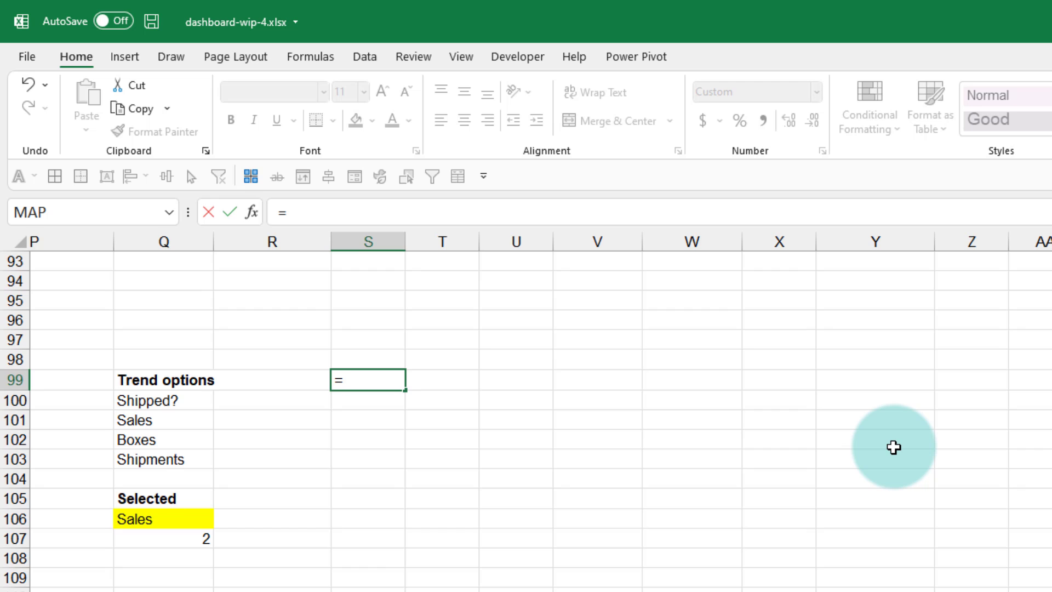
text(star)
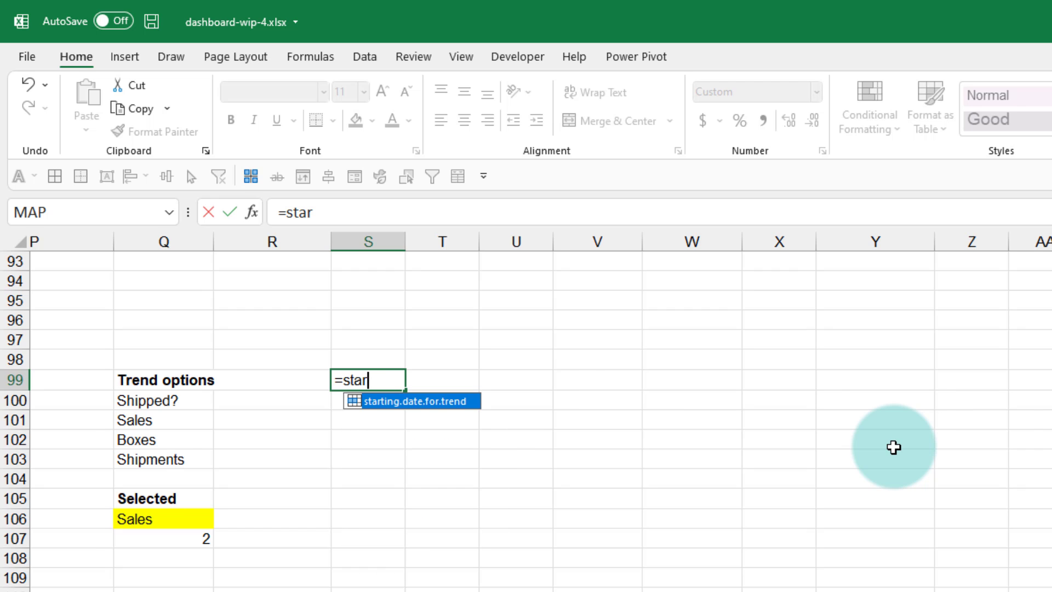
key(Tab)
text(+1)
key(ctrl+Return)
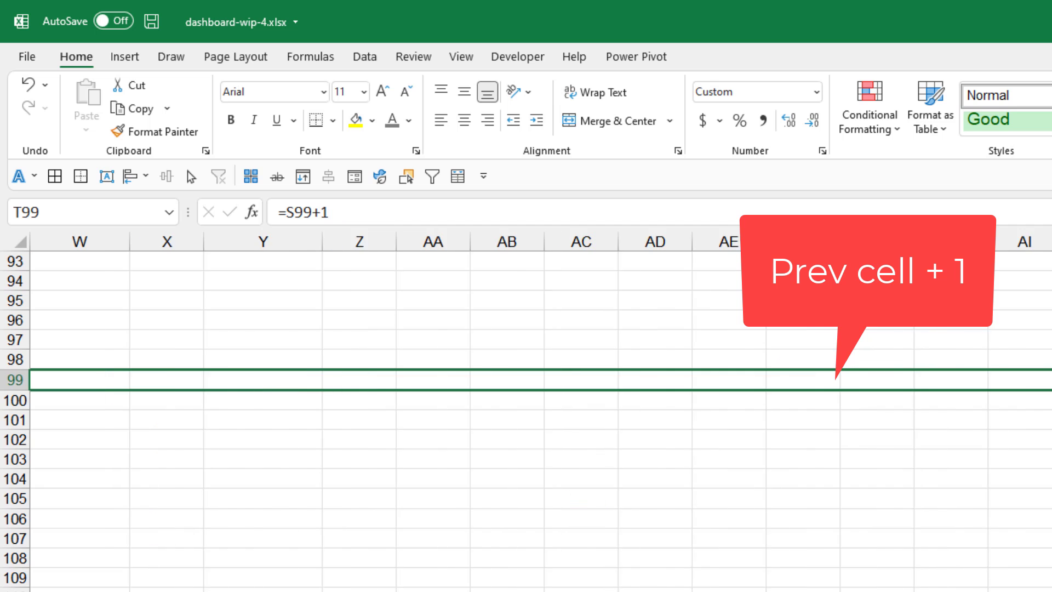
Extend the date row from T99 to AT99 by adding one day to the previous cell, using =S99+1 in T99
drag(1049, 379, 1049, 379)
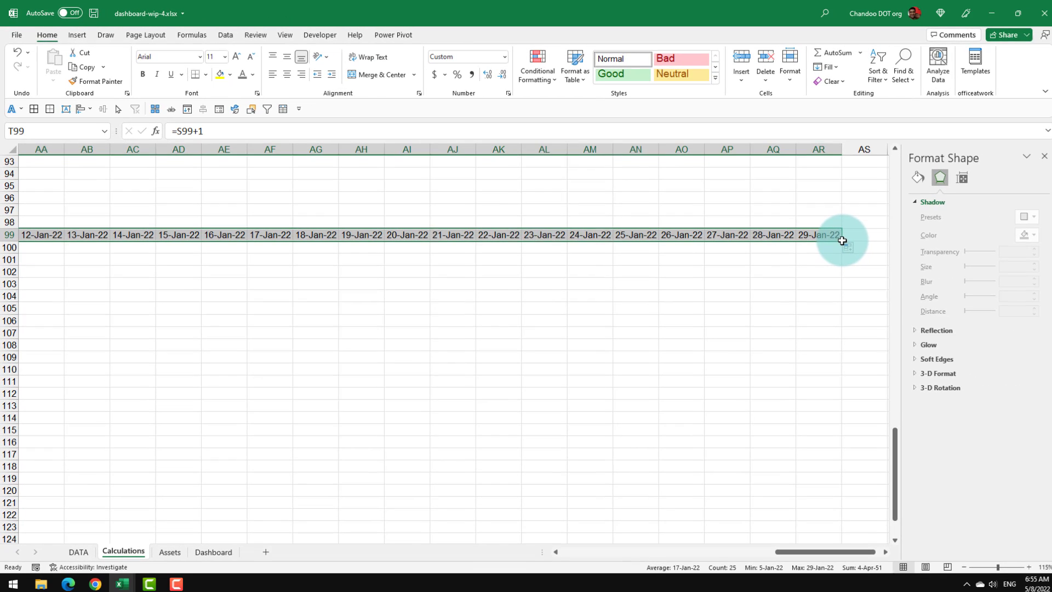
drag(841, 240, 768, 235)
click(767, 233)
scroll(763, 235, left, 6)
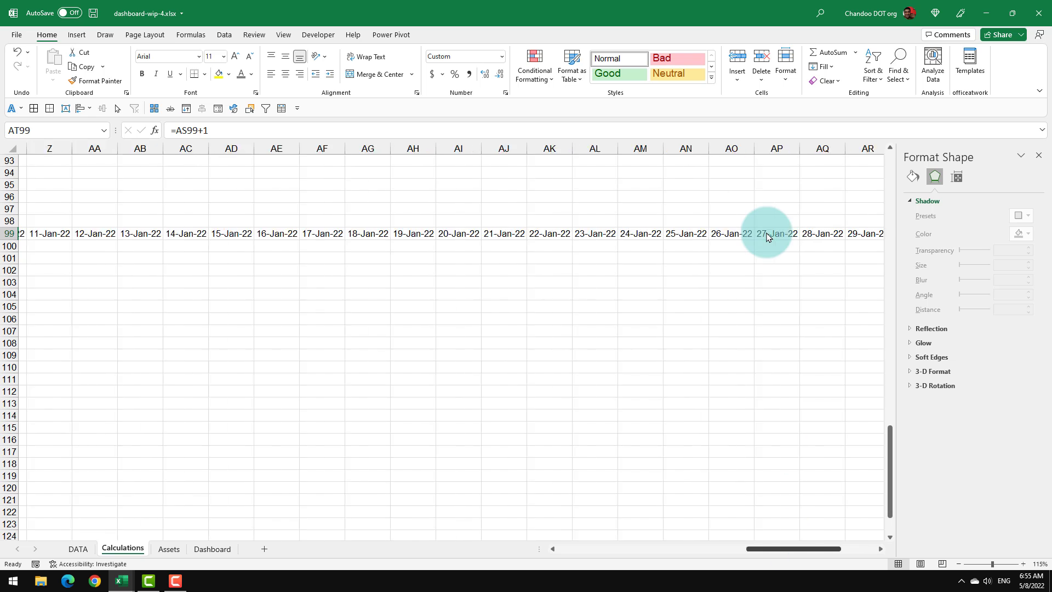
Shift the date row so it starts in U99, and add a Person header in T99
click(180, 318)
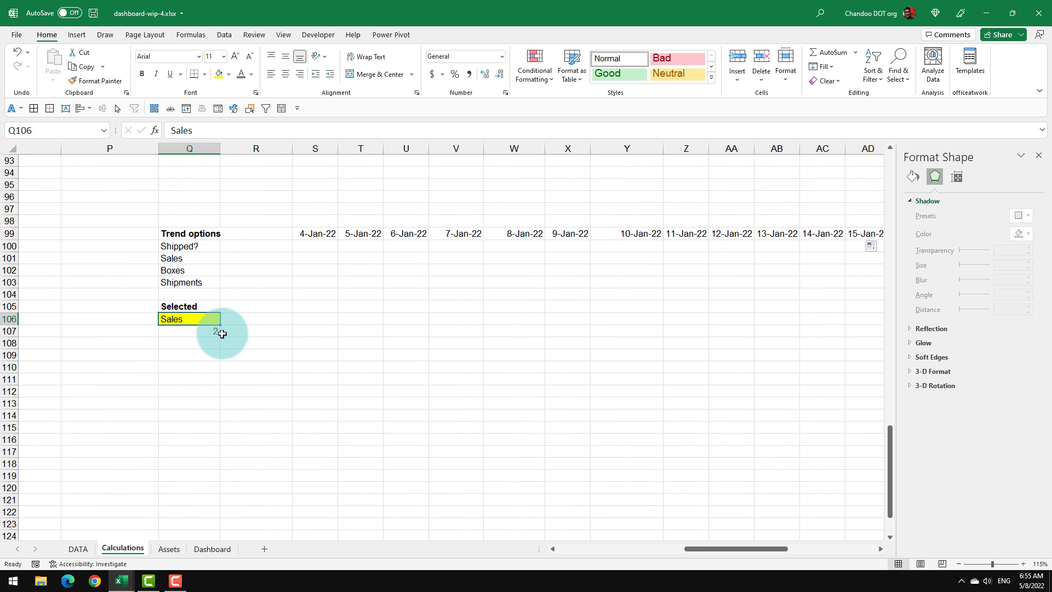
drag(733, 548, 700, 544)
click(430, 246)
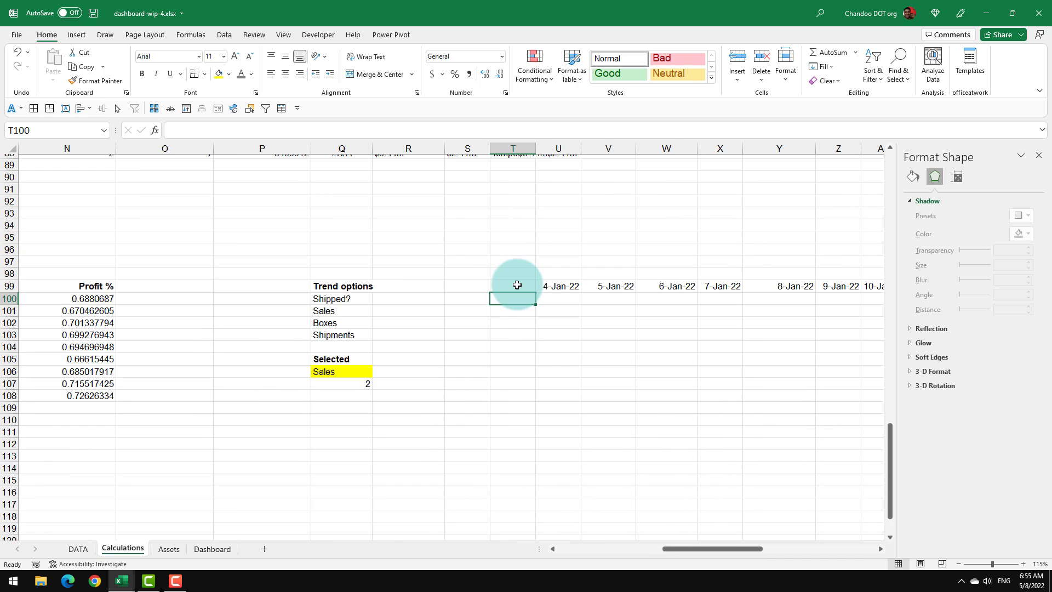
click(517, 285)
text(Person)
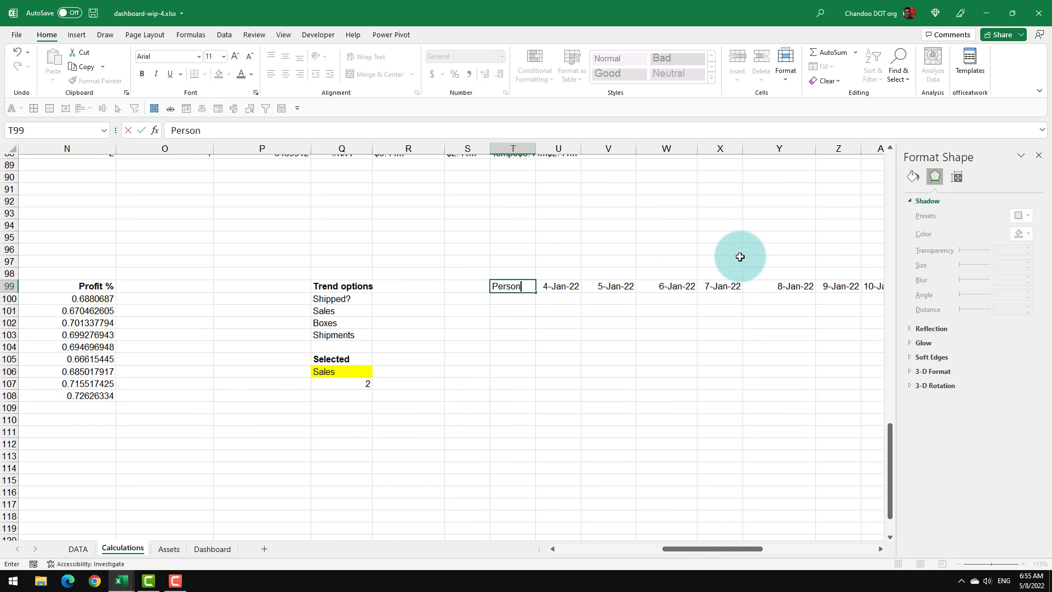
key(Return)
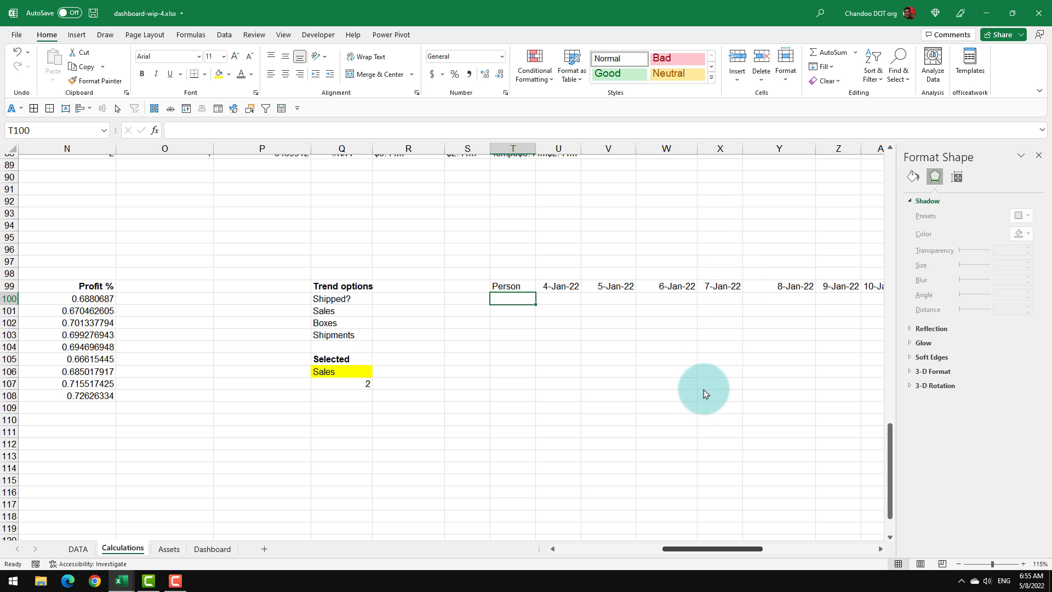
In T100, list the filtered sales people with =INDEX(K100#,,1)
drag(712, 549, 630, 545)
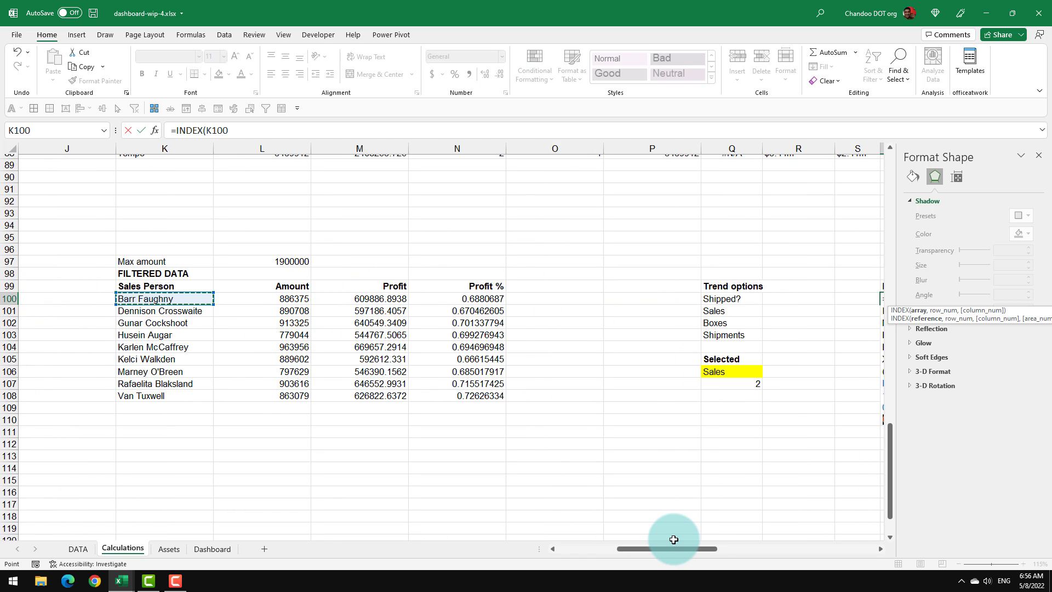
text(,)
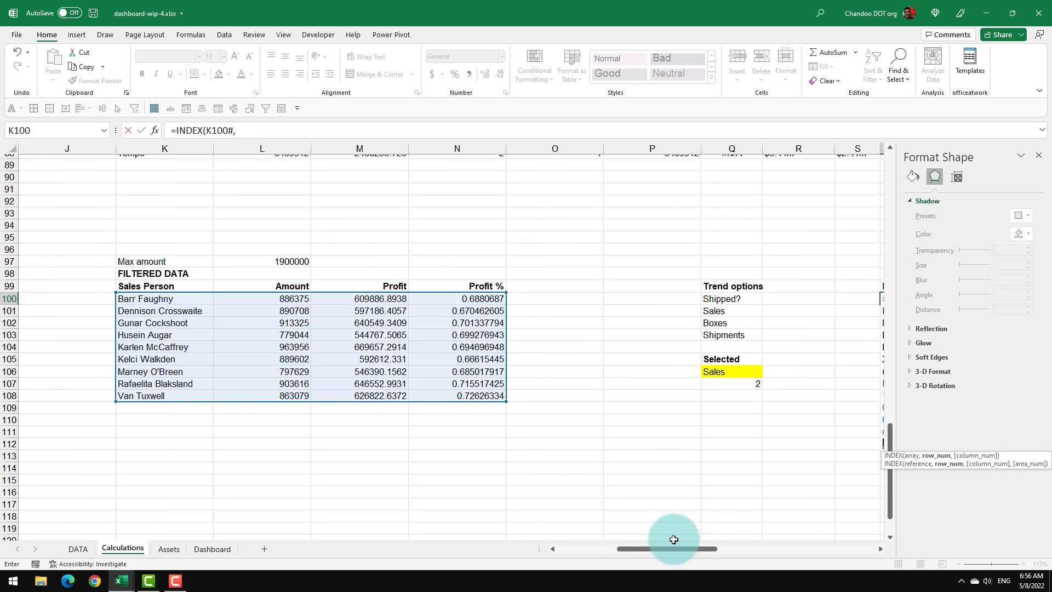
text(,1)
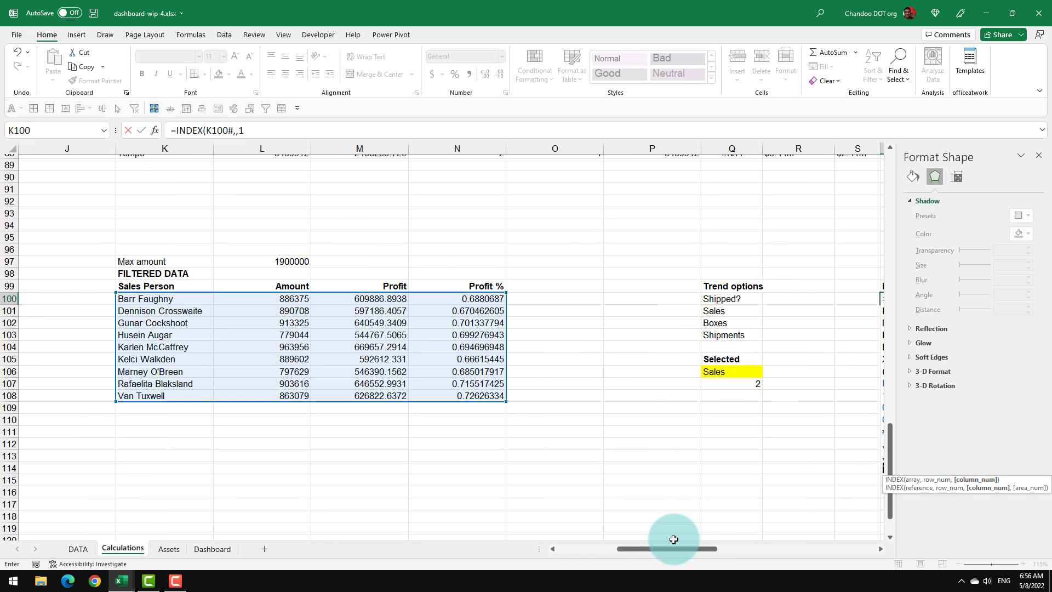
key(Return)
Examine the extent of the spilled sales person list in T100:T108 and the formula behind it
key(Up)
key(shift+Down)
key(shift+Down)
key(shift+Down)
key(shift+Down)
key(shift+Down)
key(shift+Down)
key(shift+Down)
key(shift+Down)
key(shift+Down)
key(shift+Up)
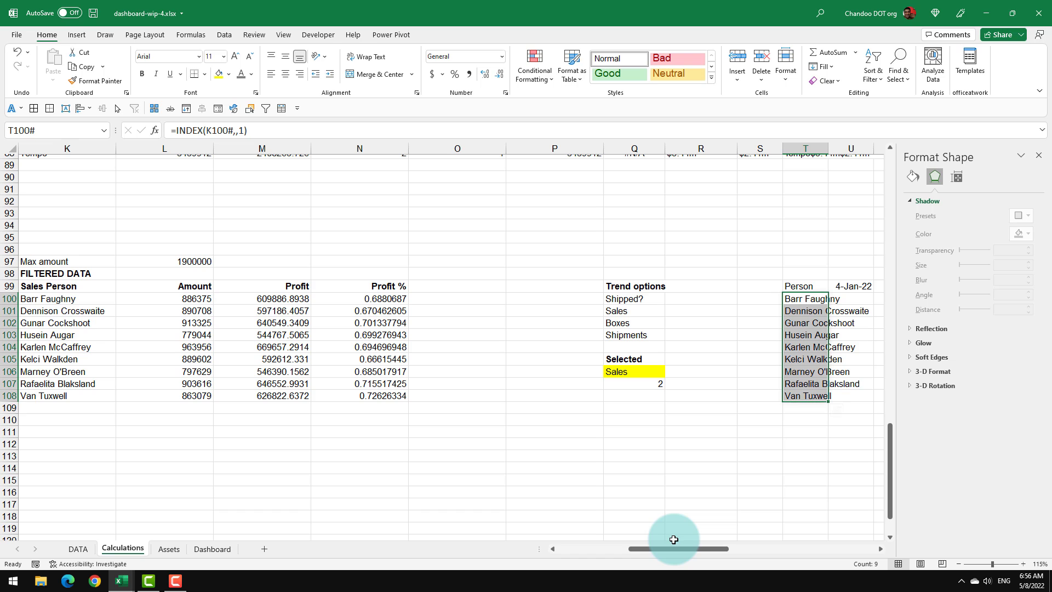
drag(674, 540, 689, 540)
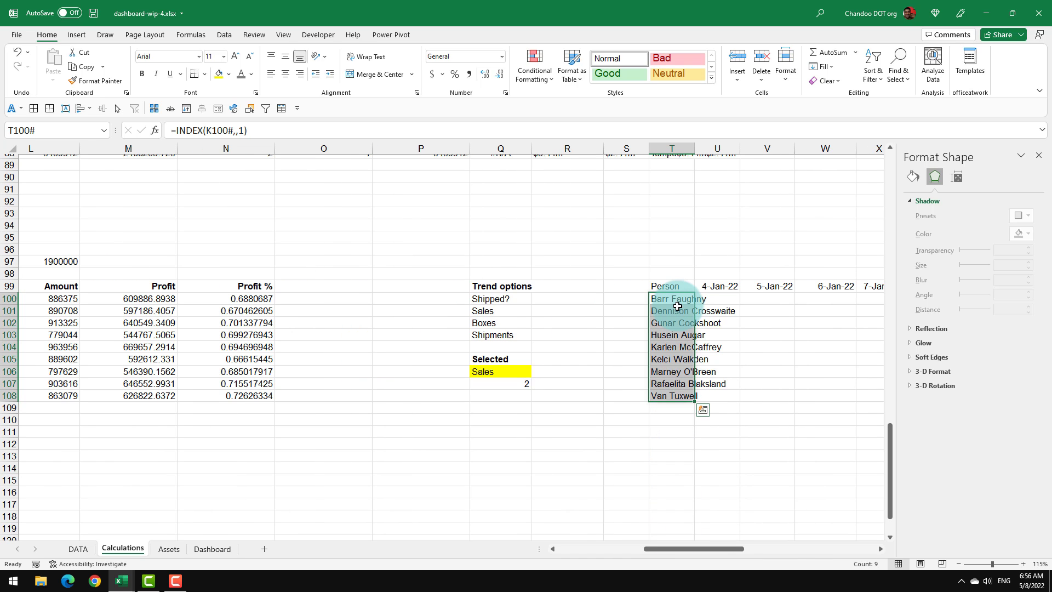
click(679, 360)
drag(683, 300, 664, 409)
click(668, 483)
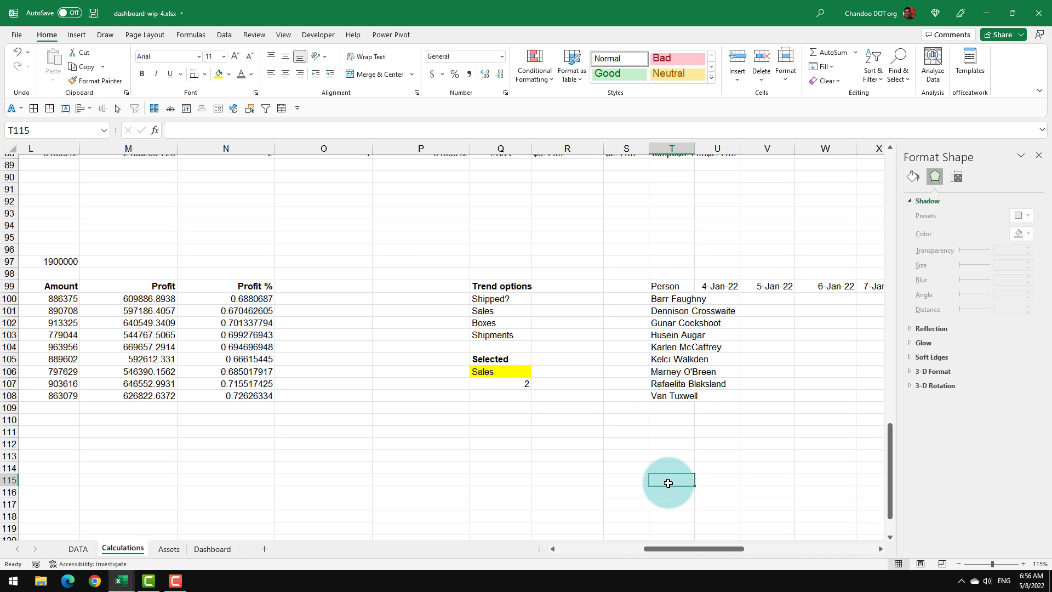
click(682, 303)
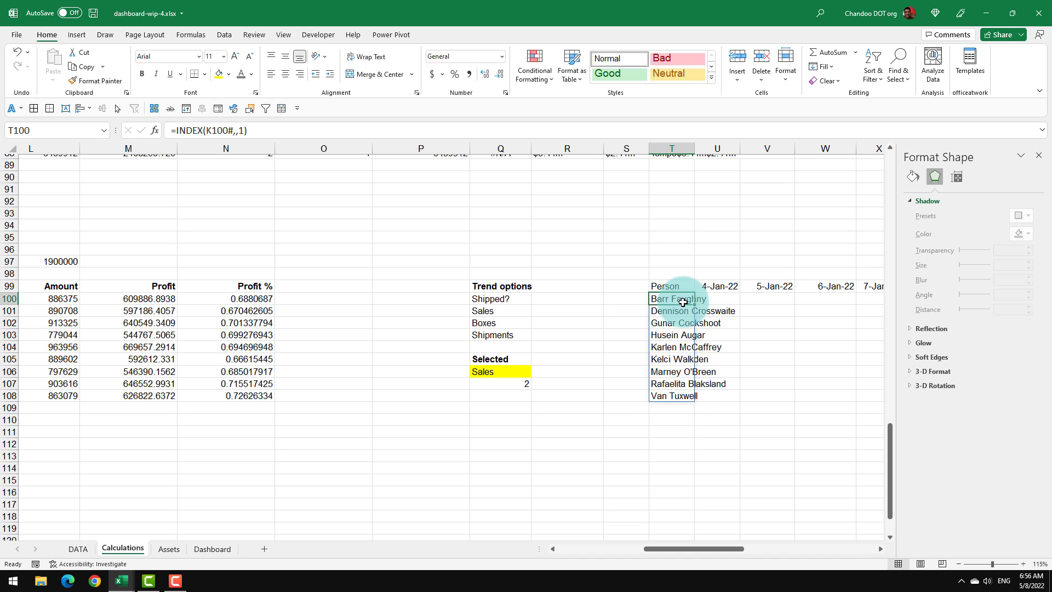
In U100, begin a SUMIFS formula with sales[Amount] as the sum range
click(729, 299)
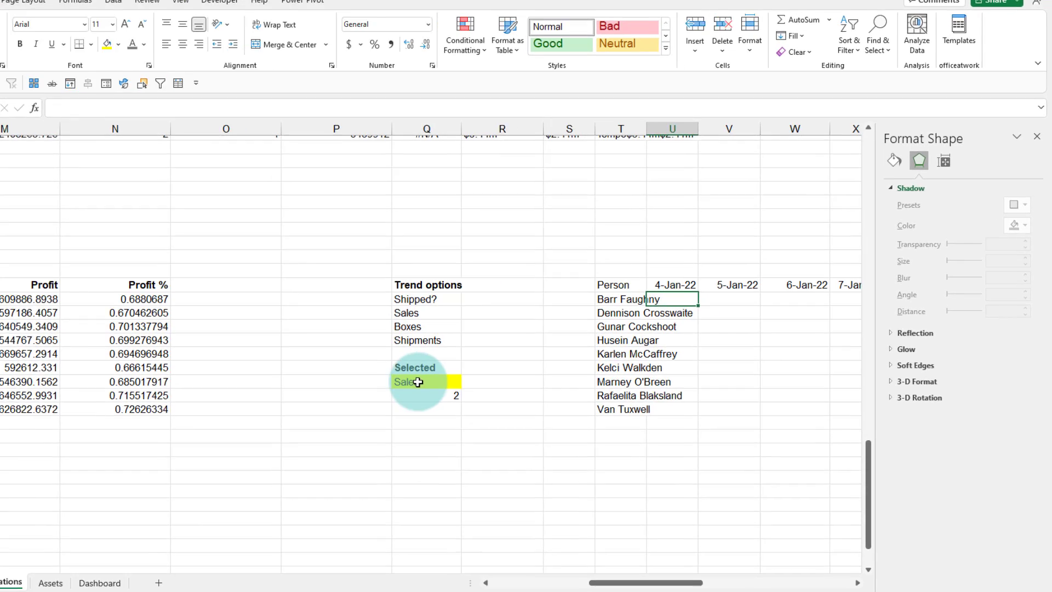
click(500, 371)
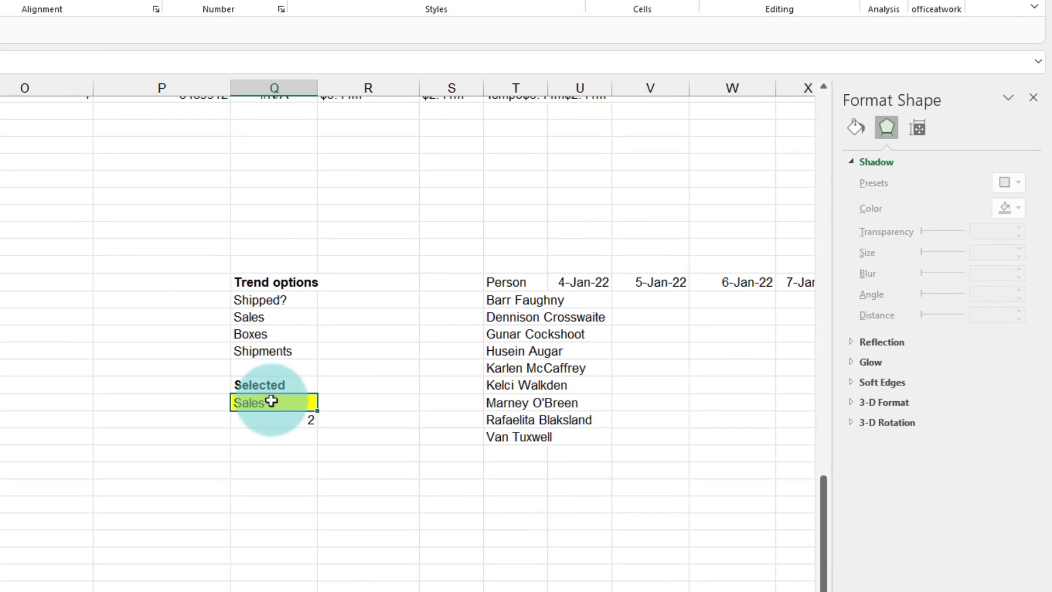
click(587, 298)
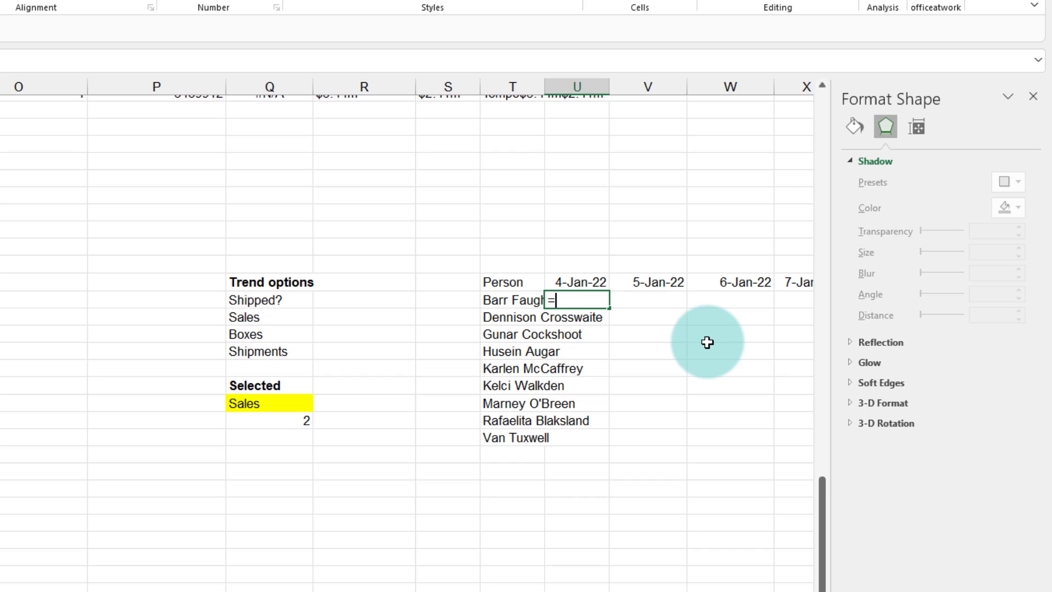
text(=sumif)
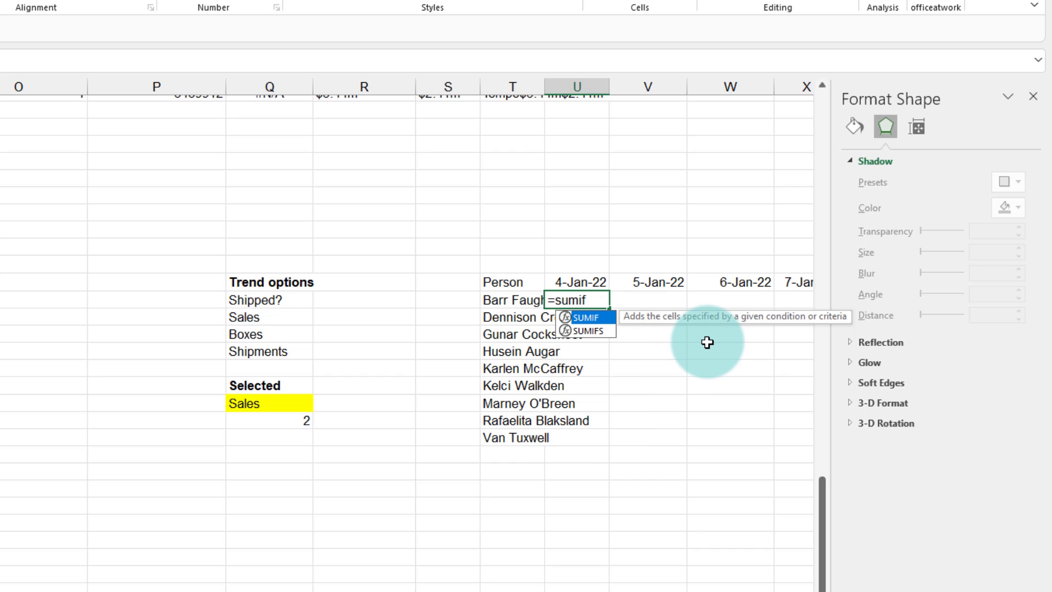
key(Down)
key(Tab)
text(sales[)
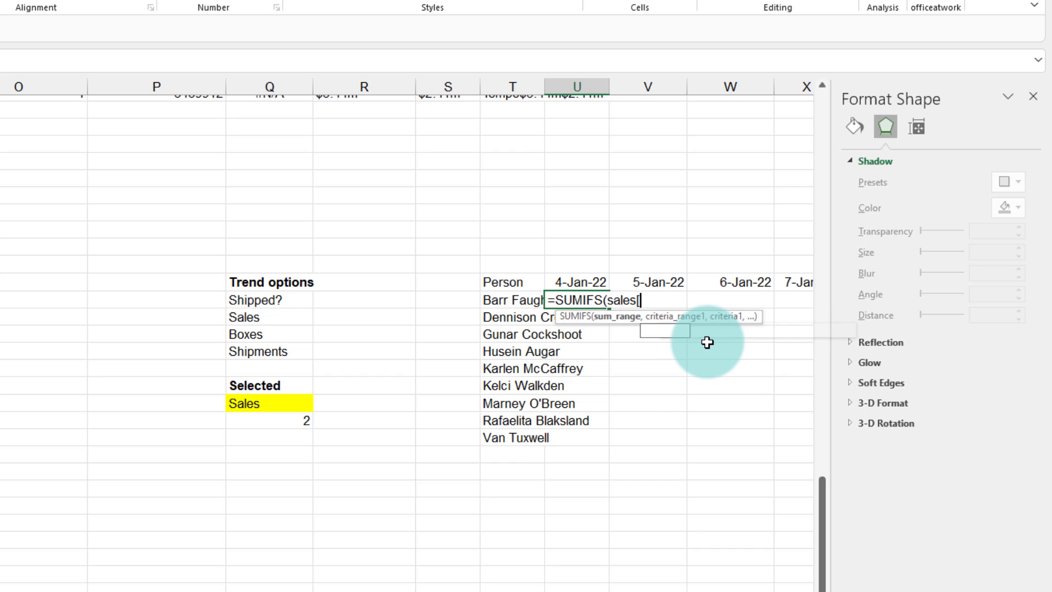
text(am)
key(Tab)
text(])
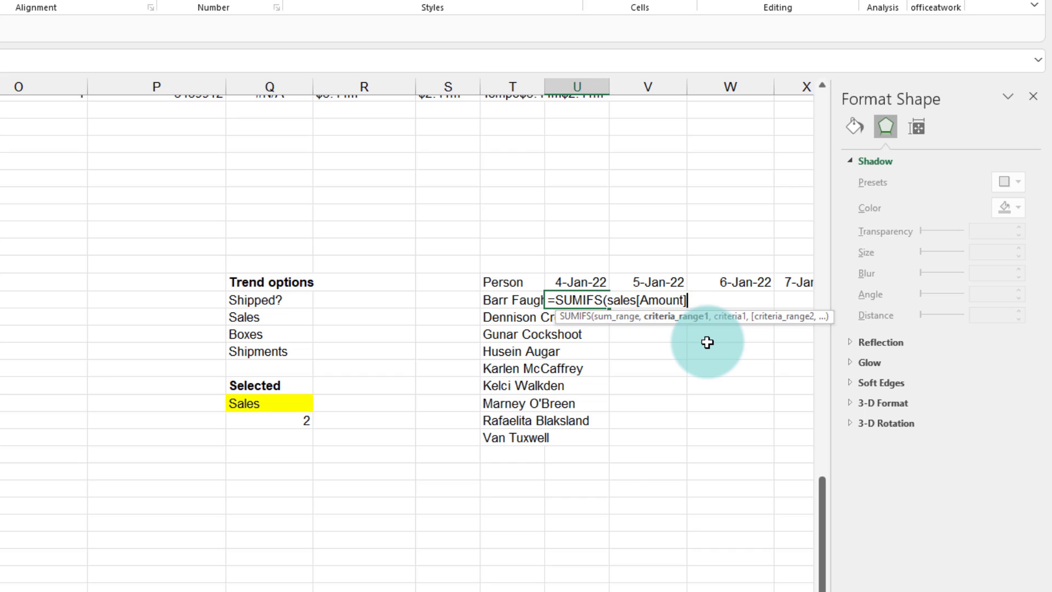
Complete the U100 SUMIFS formula by matching sales[Sales Person] to T100 and sales[Date] to U99
text(,sales[)
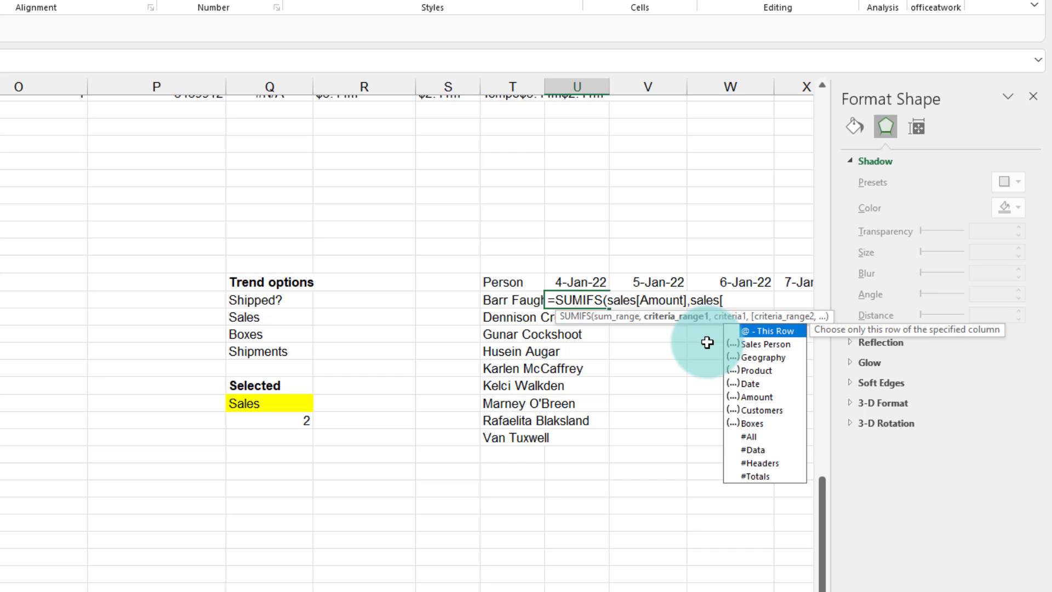
key(Down)
key(Tab)
text(],)
click(512, 299)
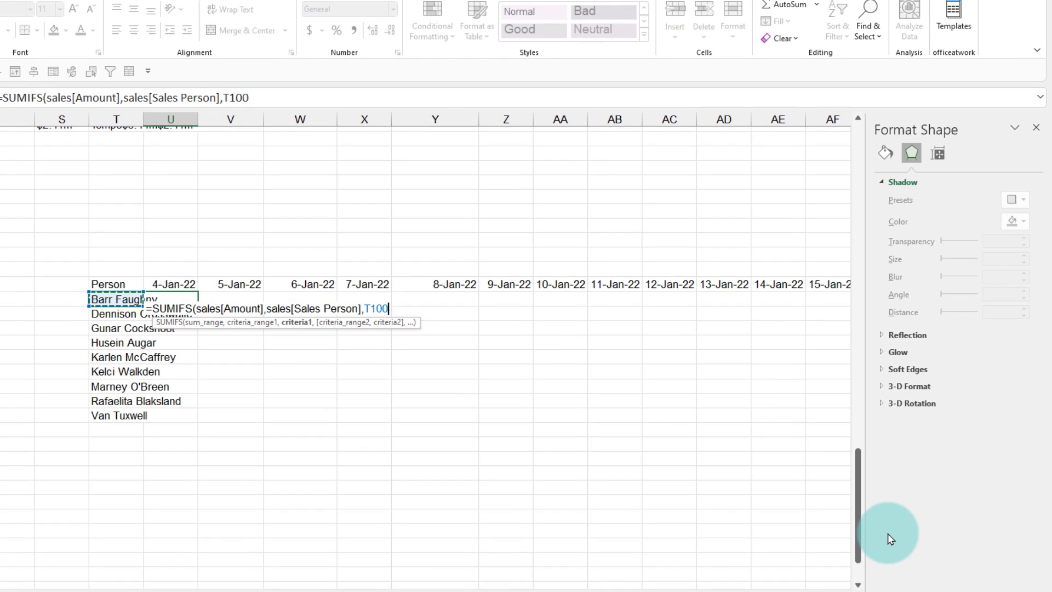
text(,sales[Date],)
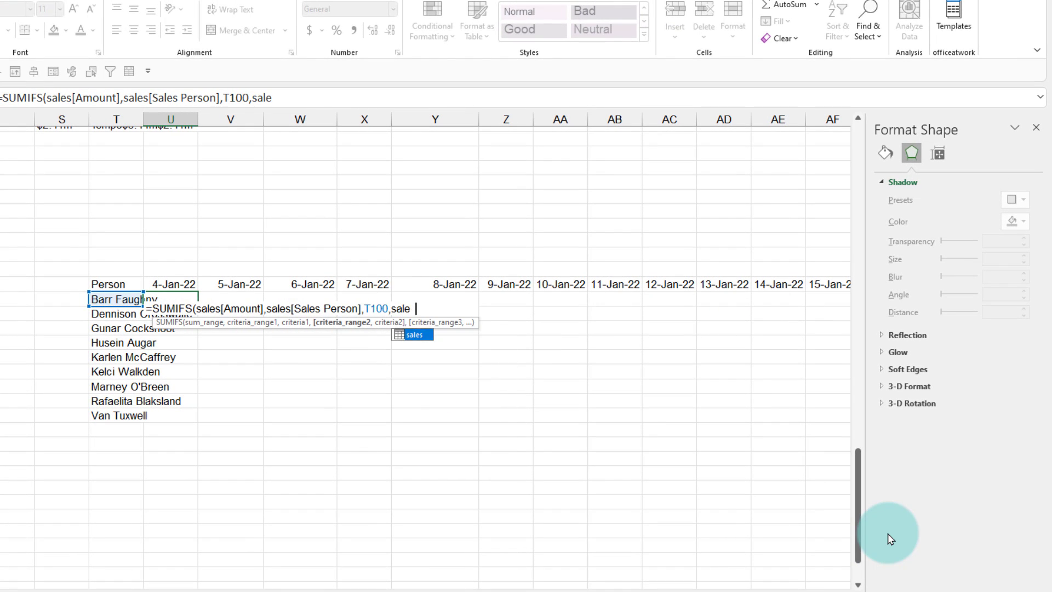
click(174, 274)
click(176, 283)
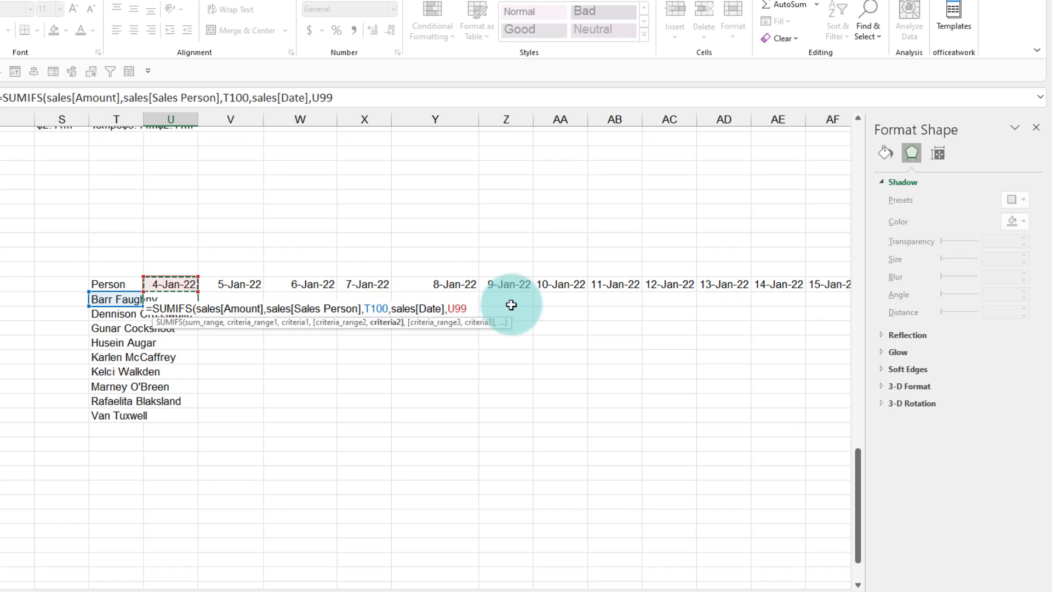
text())
key(ctrl+Return)
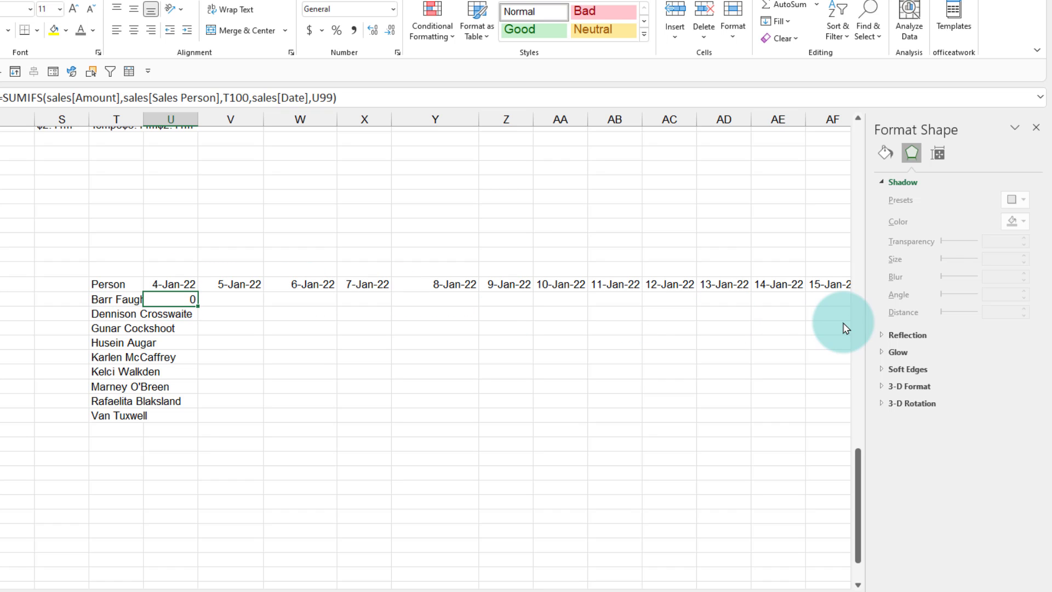
Lock the person column and date row in the U100 formula by changing the references to $T100 and U$99
key(F2)
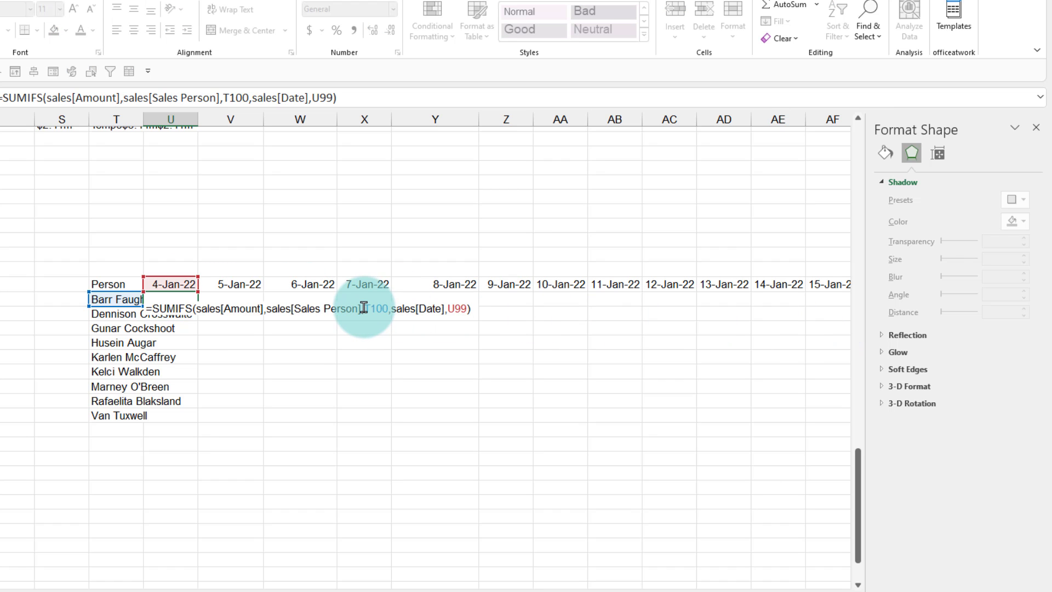
click(363, 308)
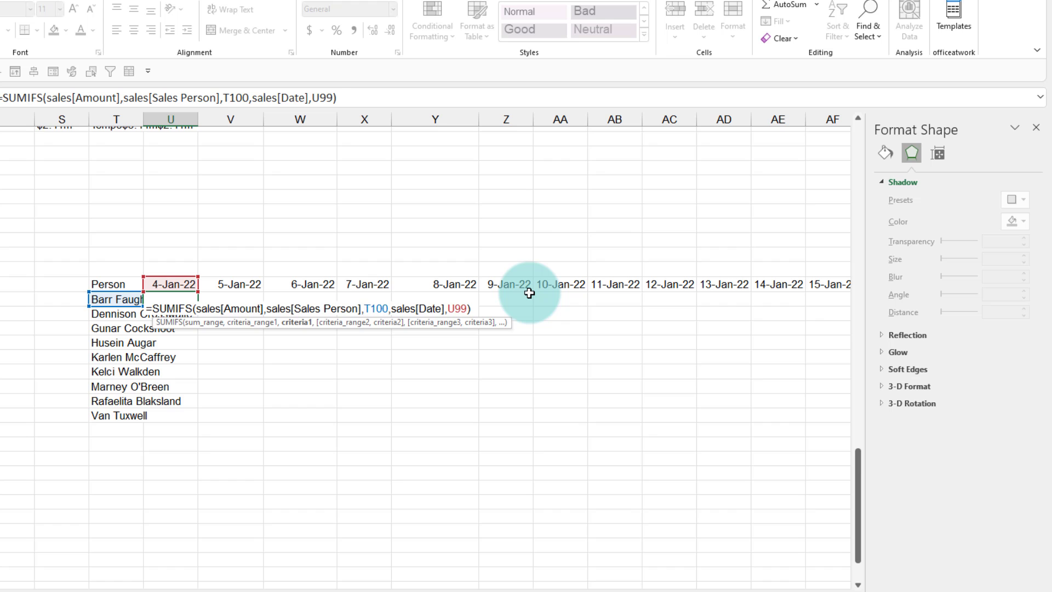
text($)
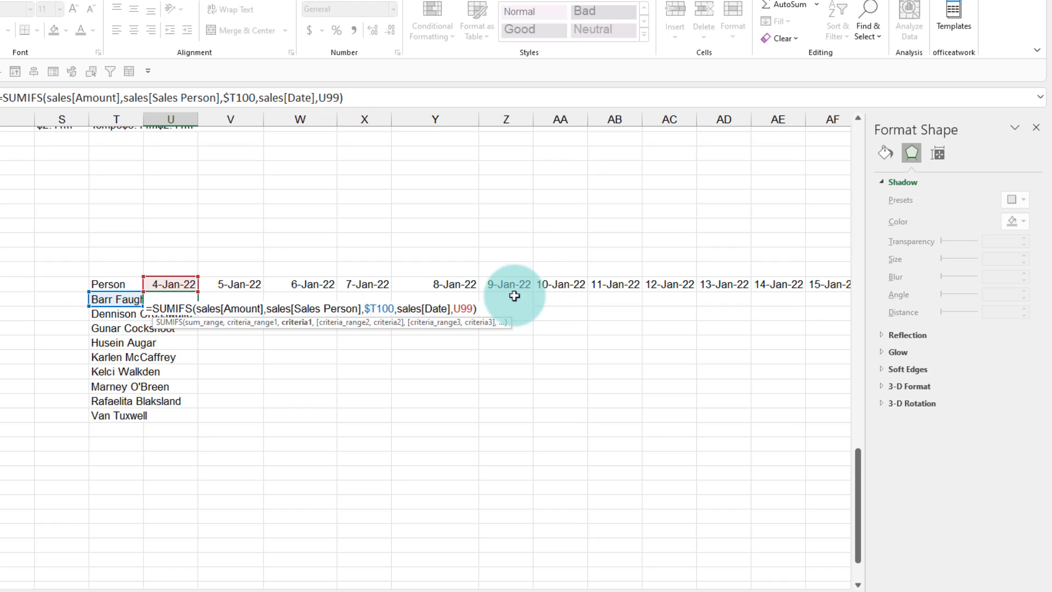
click(461, 308)
text($)
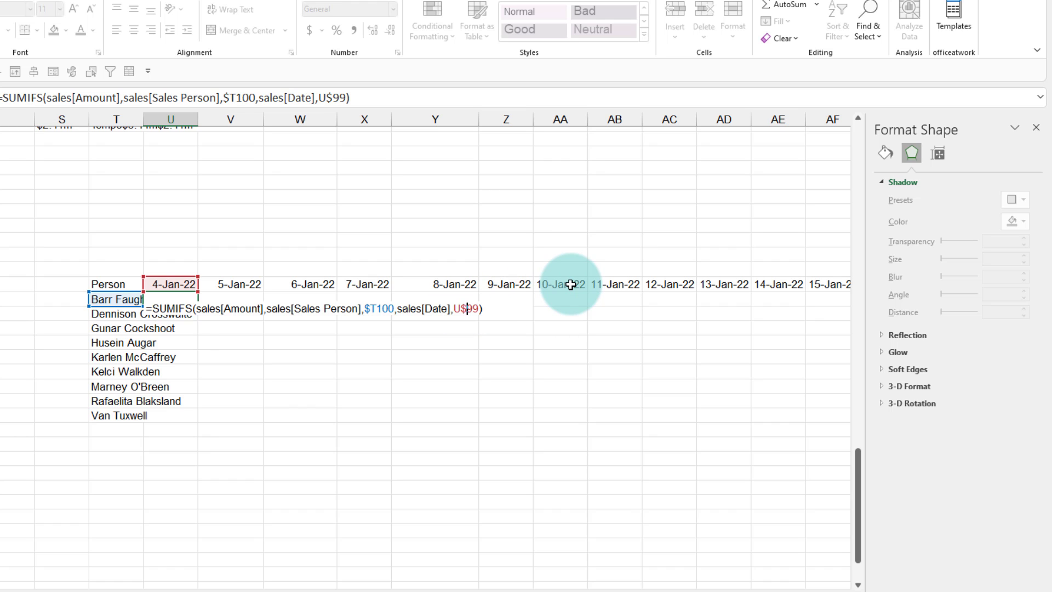
key(Return)
click(174, 285)
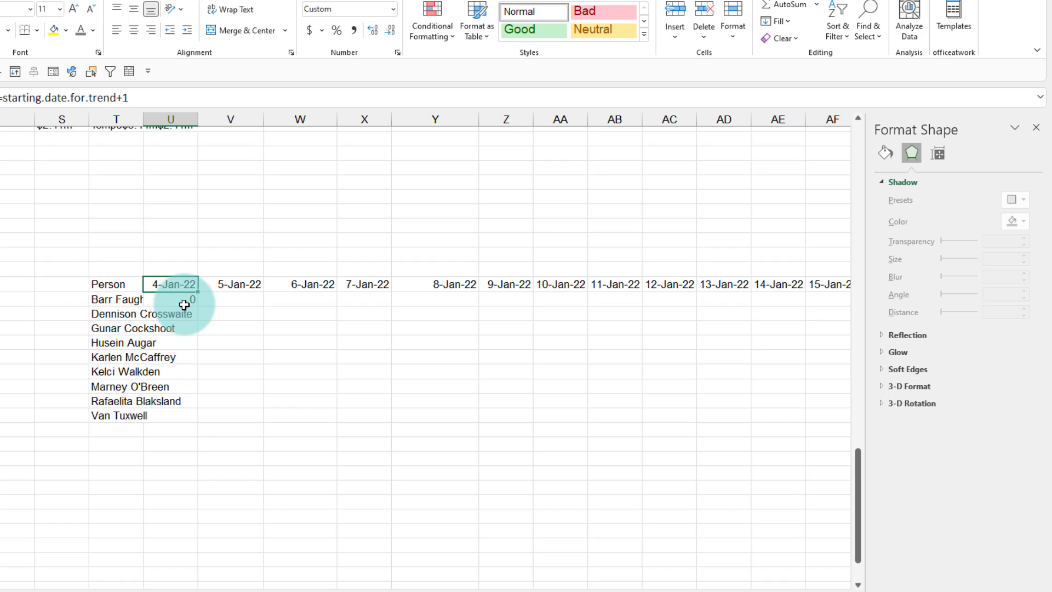
Copy the U100 SUMIFS formula to every listed sales person down to row 108 and across the date columns to 31-Jan-22
click(184, 301)
key(ctrl+c)
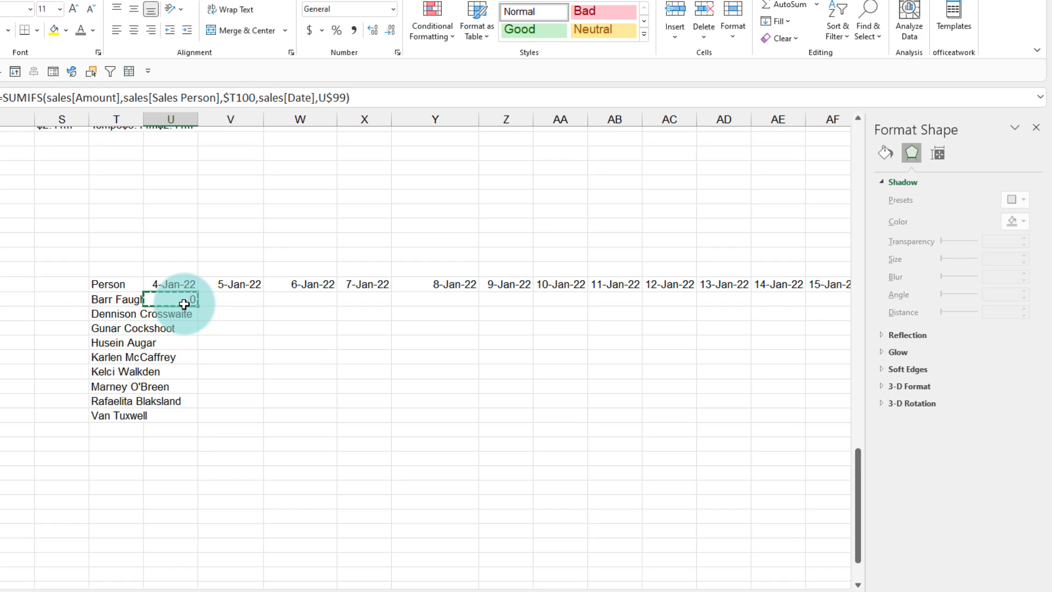
drag(184, 303, 178, 415)
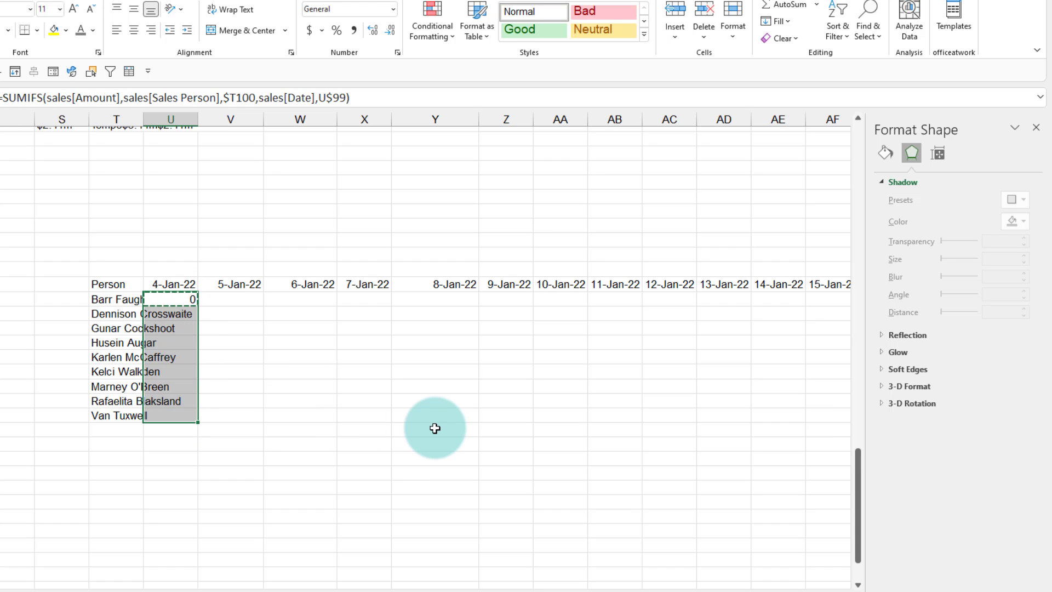
key(shift+Right)
key(shift+Right)
key(shift+Right)
key(shift+Right)
key(shift+Right)
key(shift+Right)
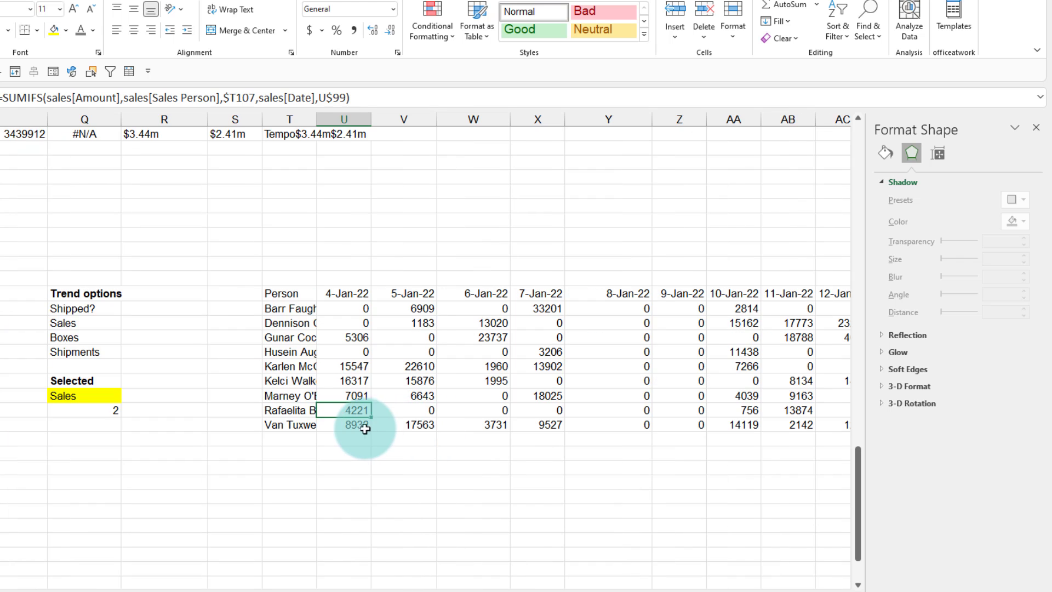
click(360, 429)
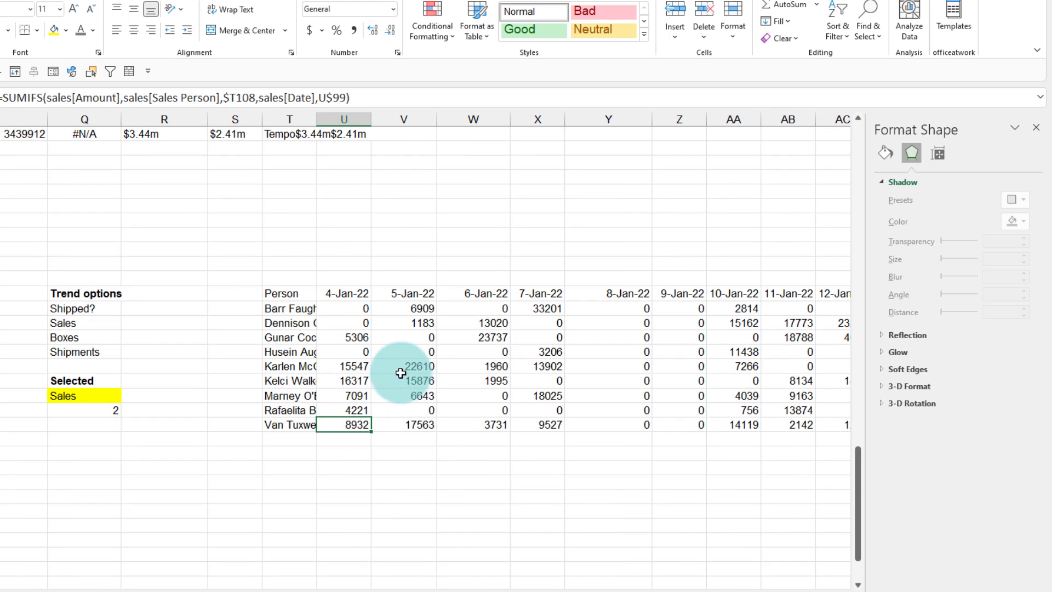
Review the SUMIFS formula in U100, checking its sum range and its person and date criteria
click(349, 308)
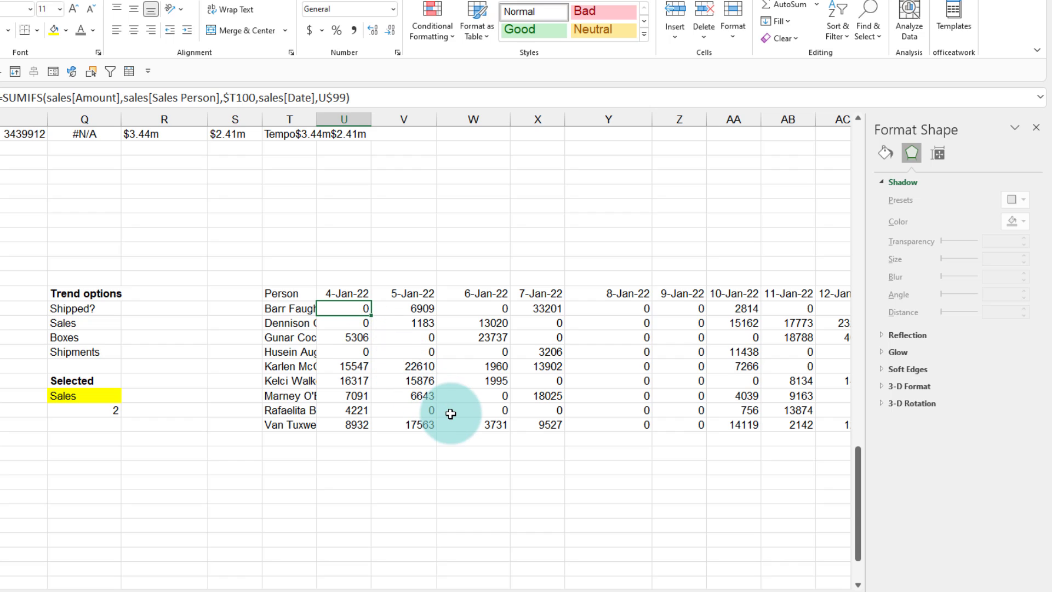
key(F2)
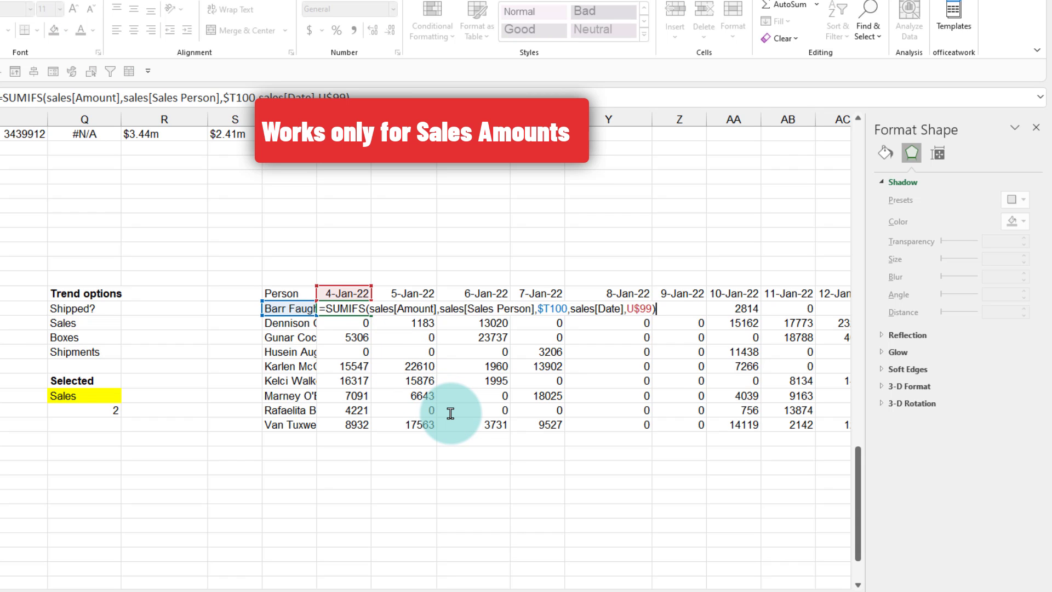
key(Escape)
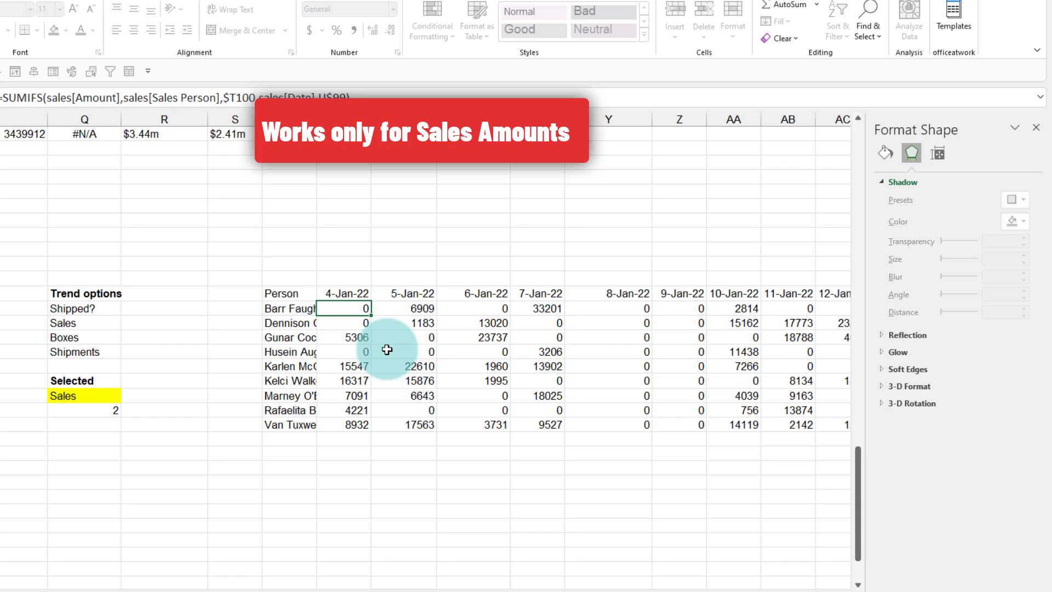
key(F2)
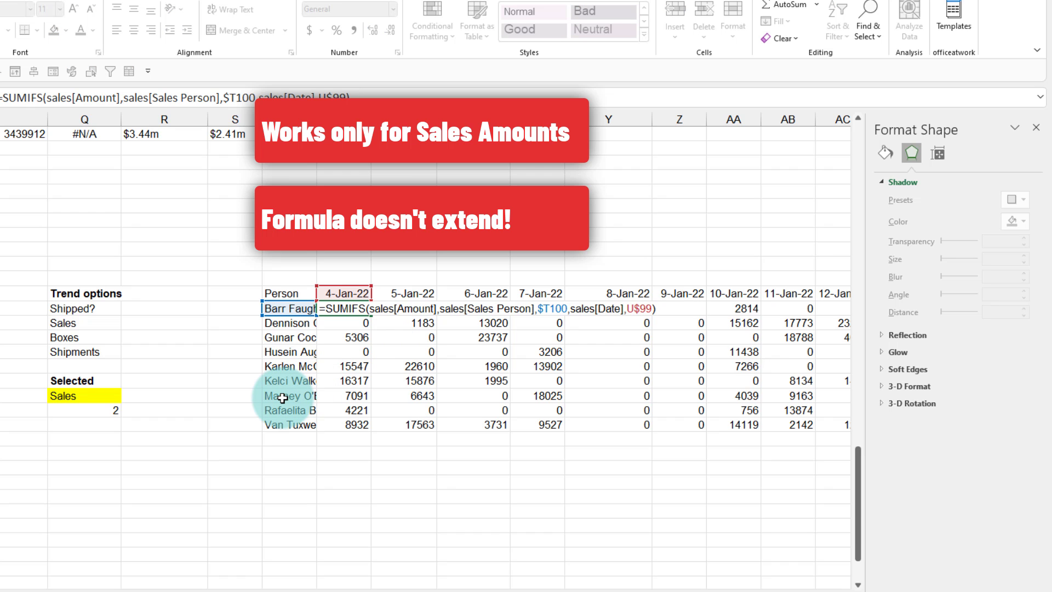
key(Escape)
Switch the selected team in S82 to Jucies and inspect the trend rows in U105:Y108 below the person list
scroll(283, 400, left, 10)
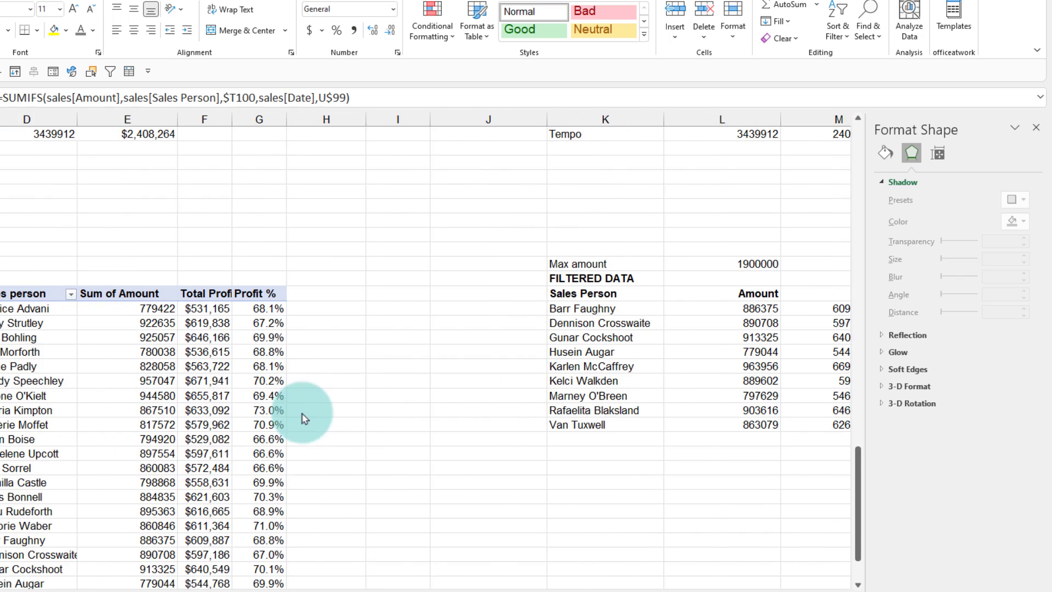
scroll(548, 589, right, 5)
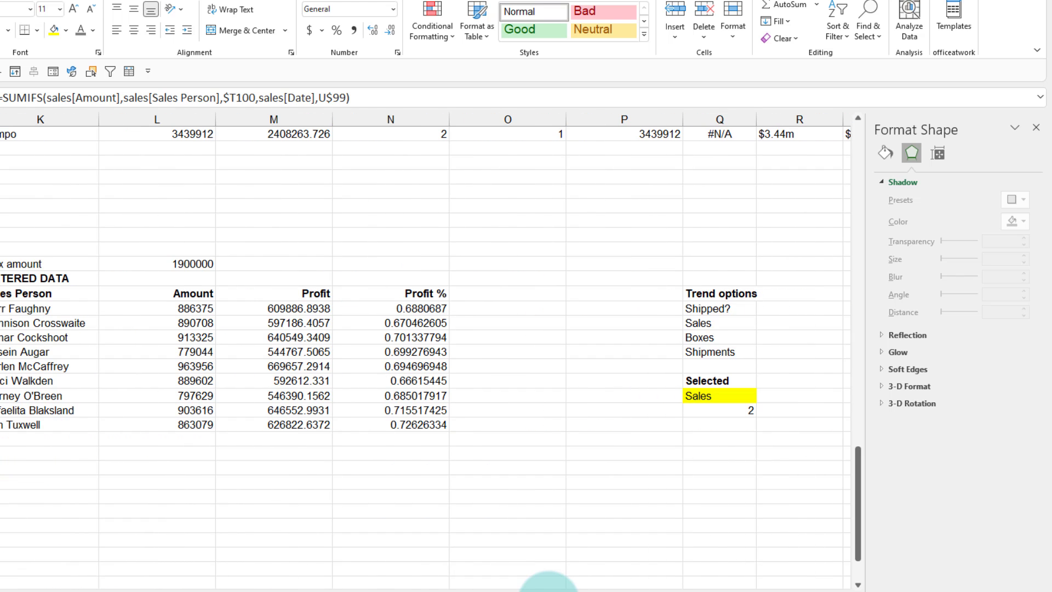
scroll(547, 588, left, 3)
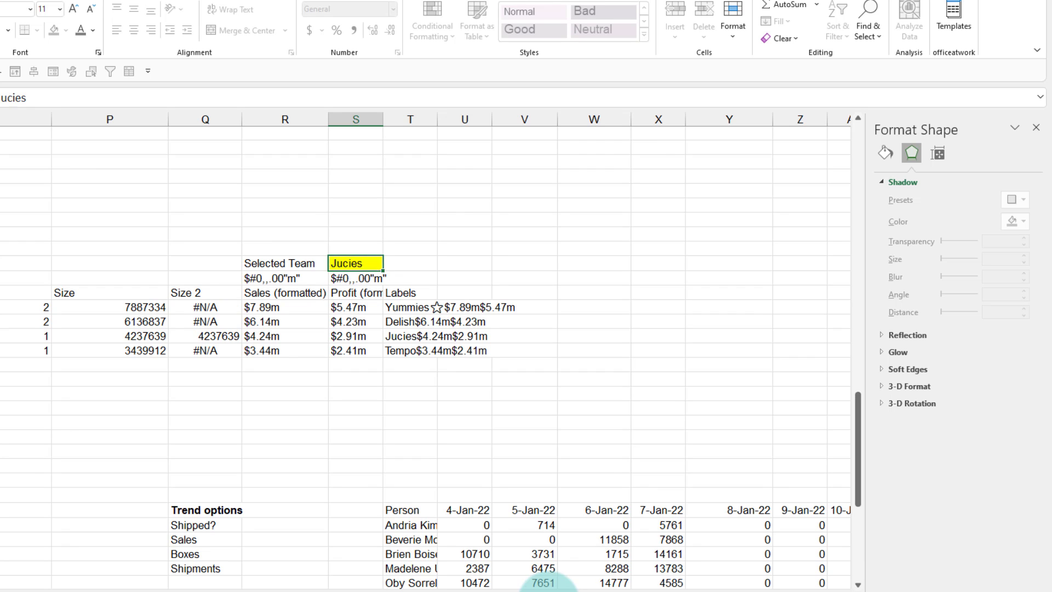
scroll(547, 586, down, 3)
drag(471, 467, 690, 511)
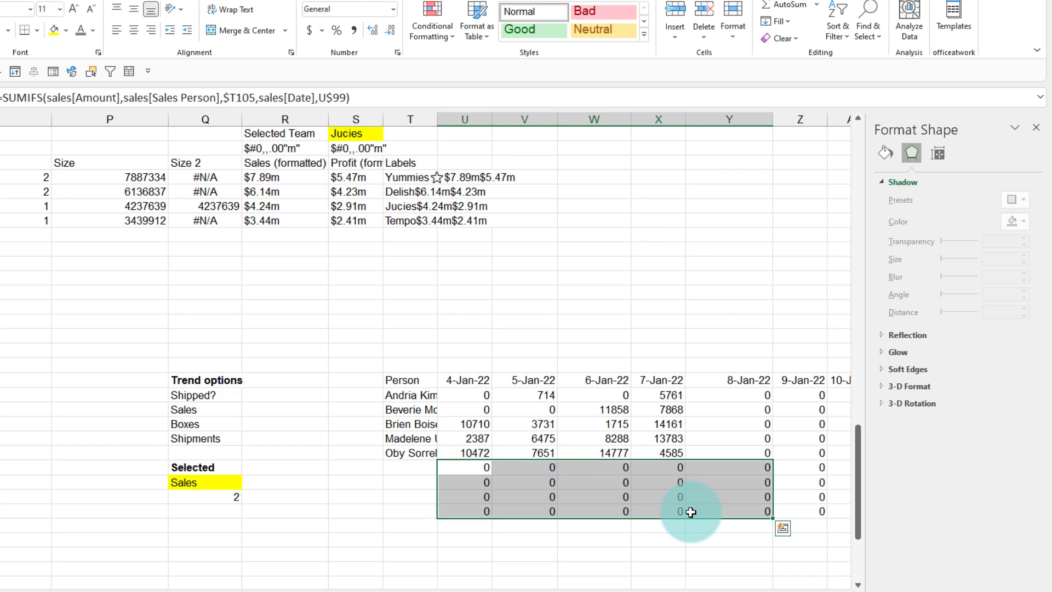
Set the selected team in S82 back to Yummies
scroll(352, 195, up, 2)
click(356, 219)
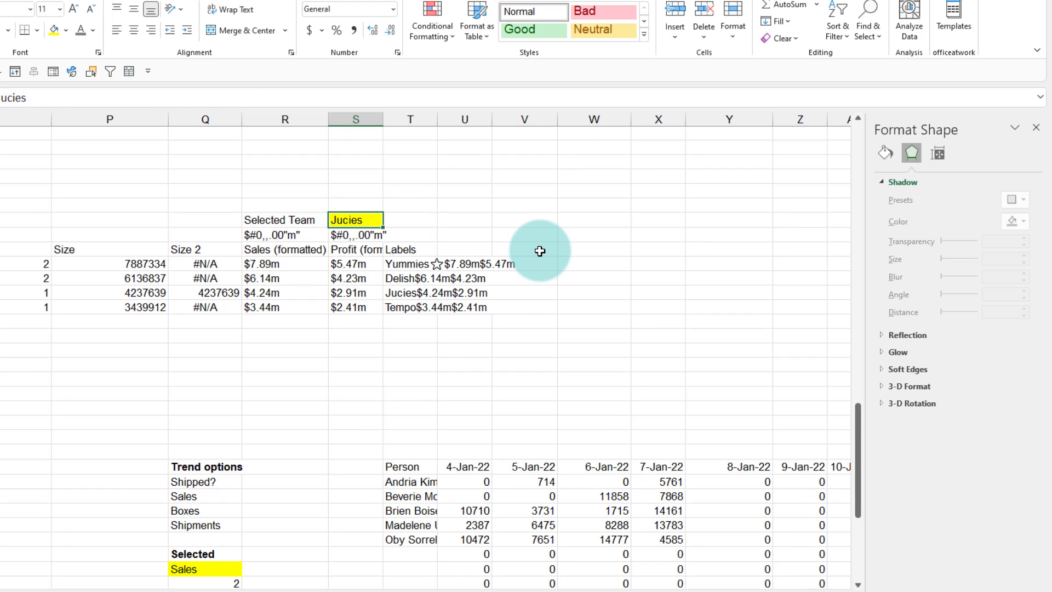
text(Yummies)
key(Return)
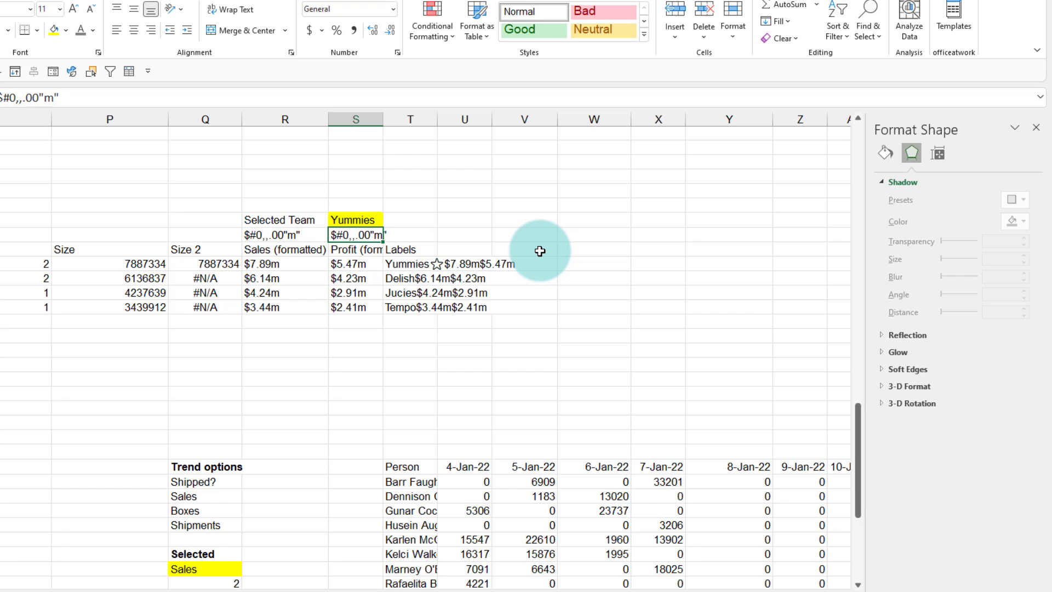
Change the person criterion in the U100 formula to the spilled range $T100#
scroll(539, 251, down, 2)
click(470, 393)
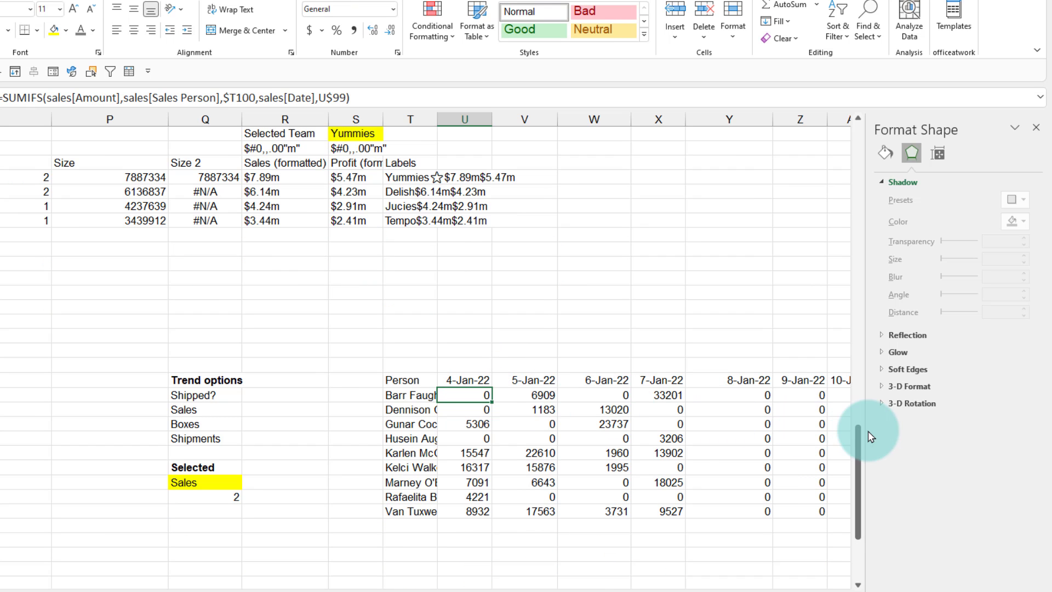
key(F2)
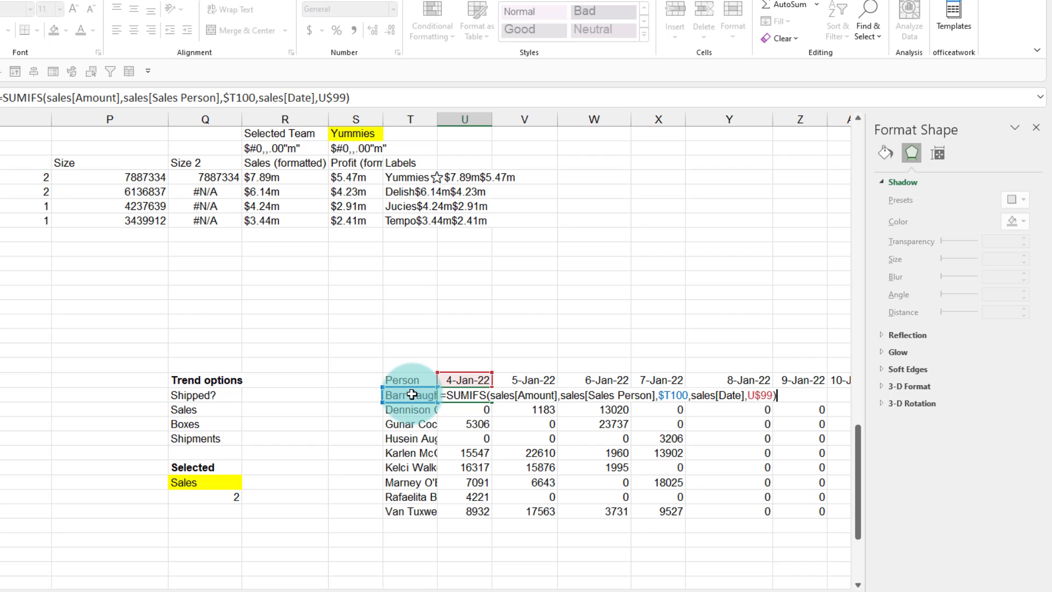
click(687, 395)
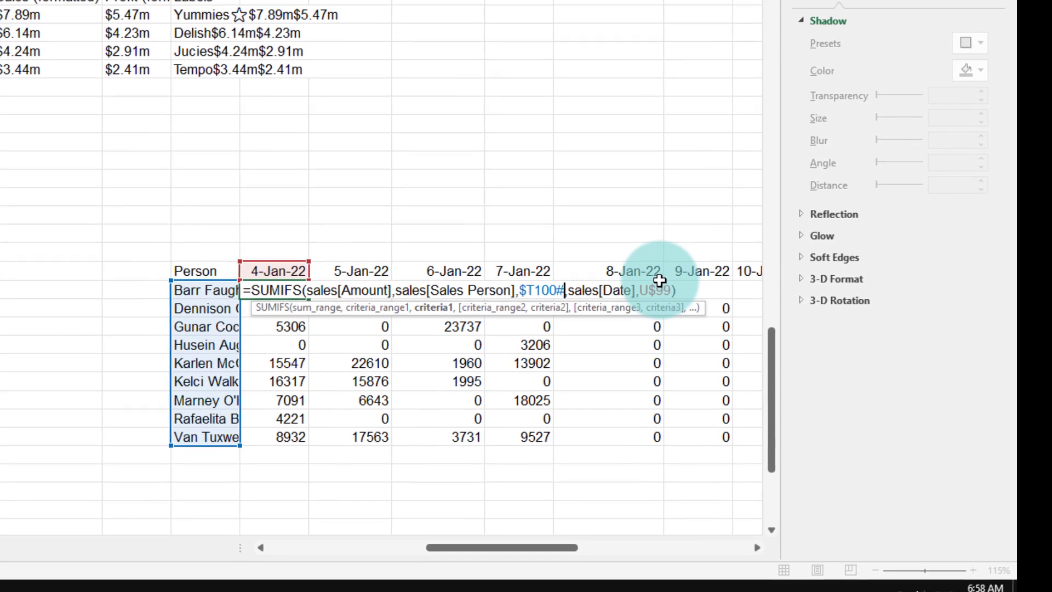
text(#)
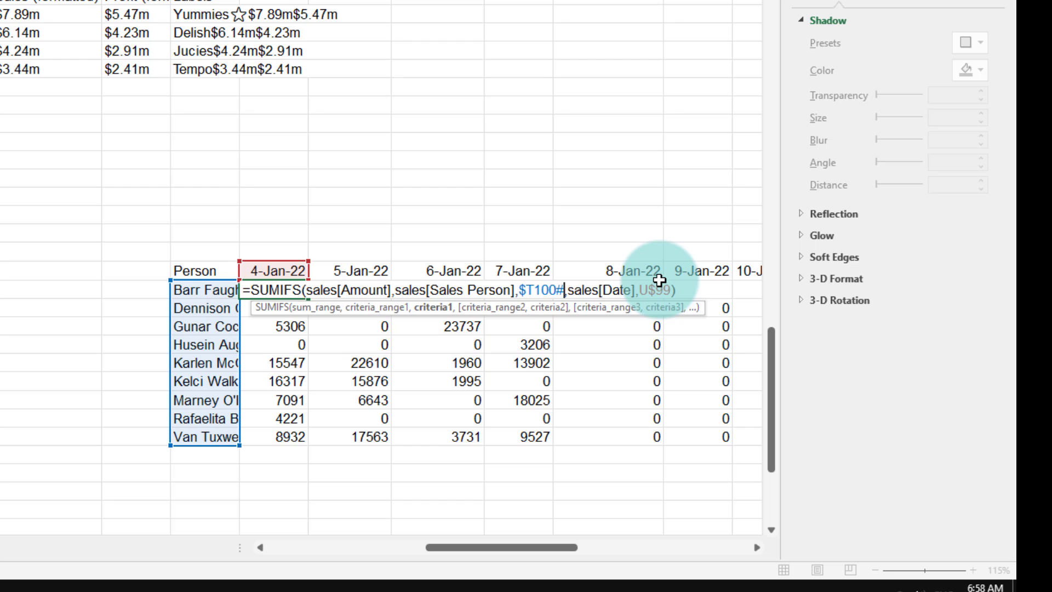
key(Return)
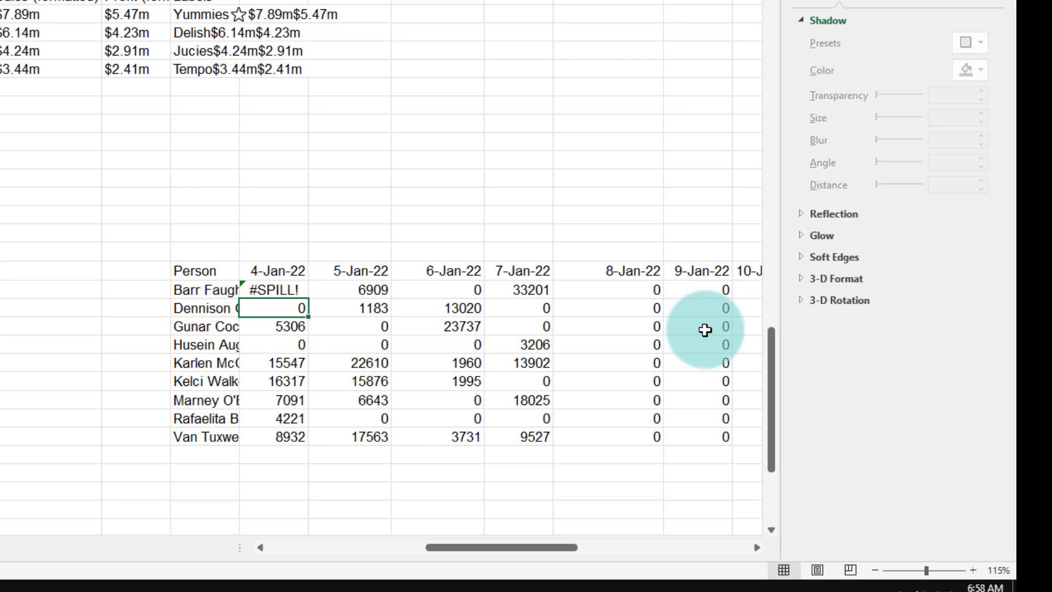
Delete the copied formulas below row 100, from U101 down to row 108 and across to the 31-Jan-22 column
key(ctrl+shift+Down)
key(ctrl+shift+Right)
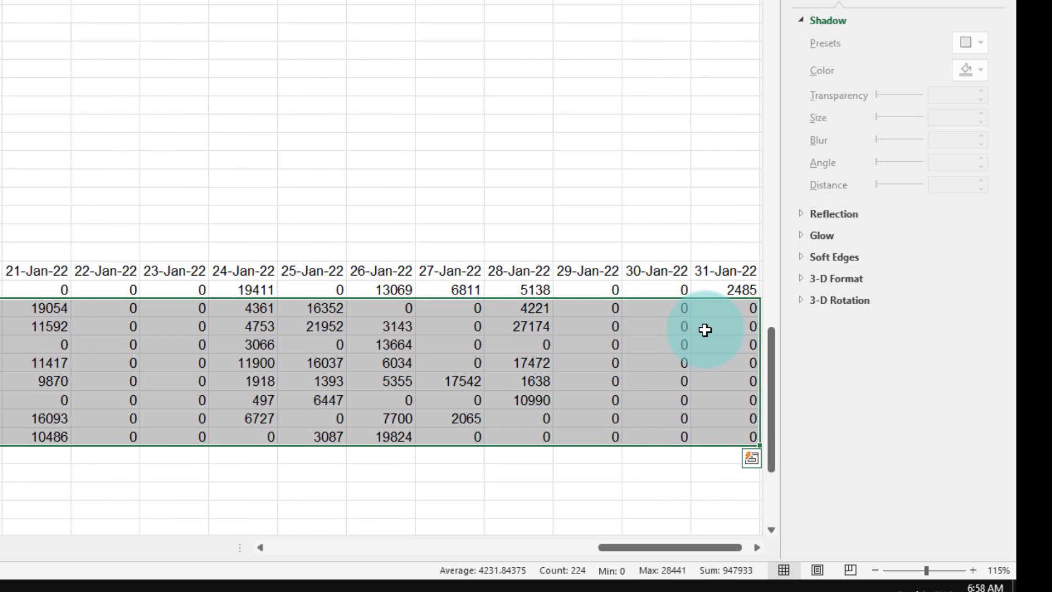
key(Delete)
key(Left)
key(Up)
key(Right)
key(Down)
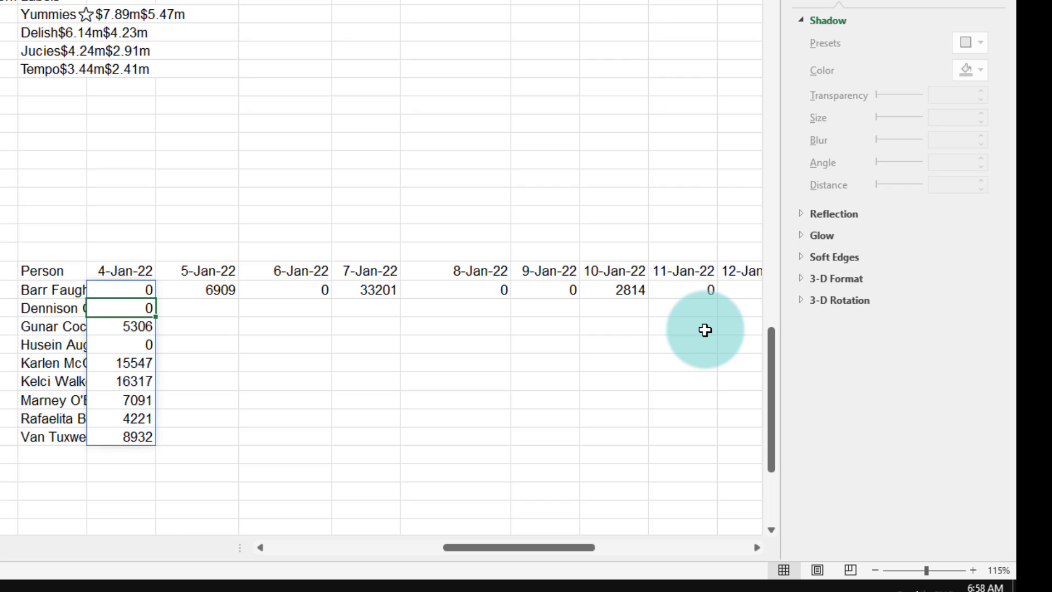
Test the spilled U100 formula against the person list by setting the selected team in S82 to Jucies
drag(136, 289, 136, 437)
drag(52, 289, 52, 441)
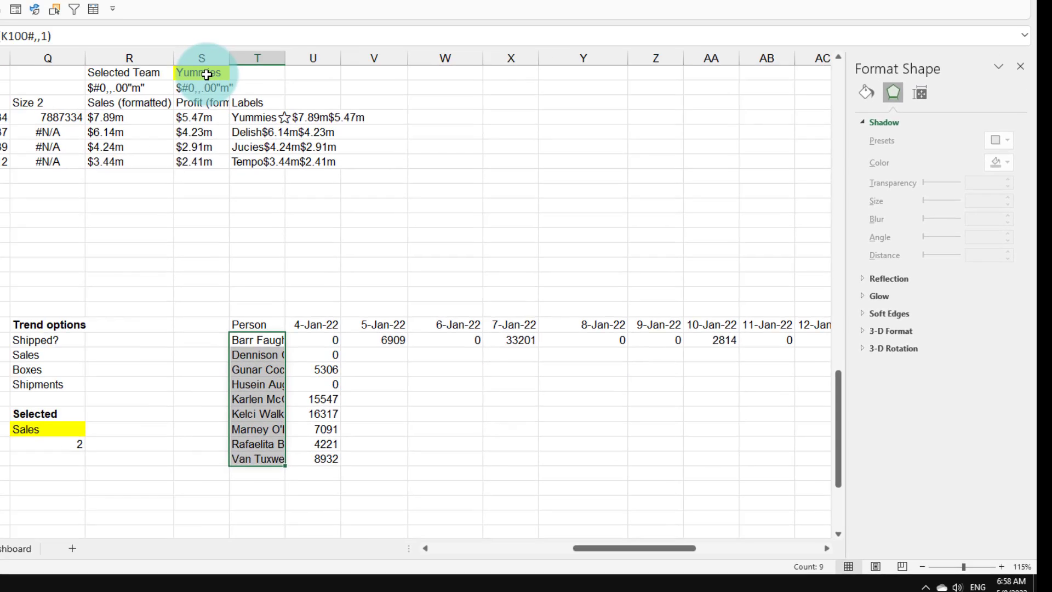
click(207, 74)
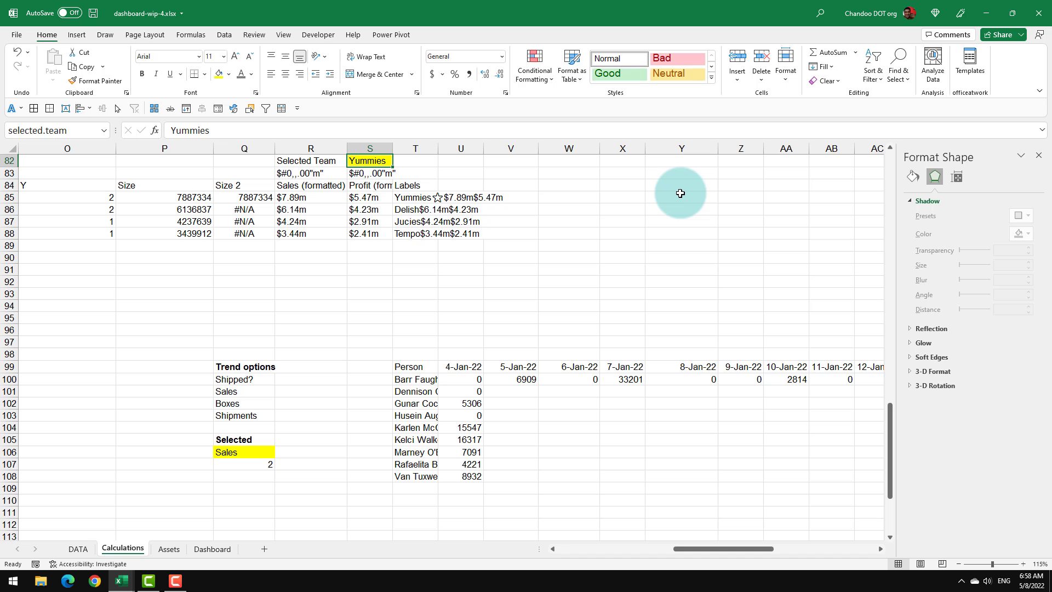
text(Juc)
key(Return)
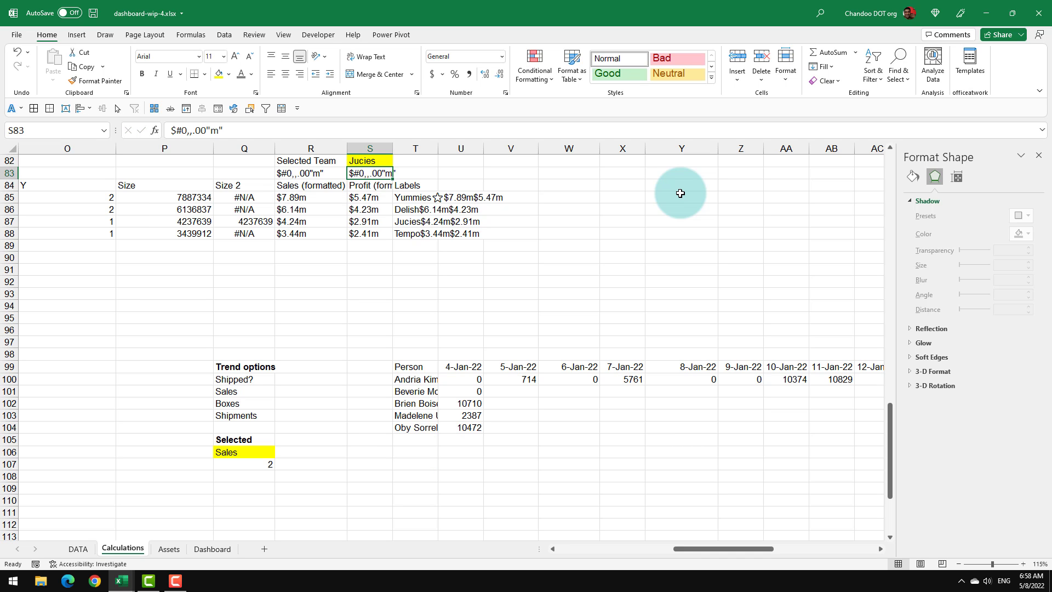
drag(463, 427, 462, 380)
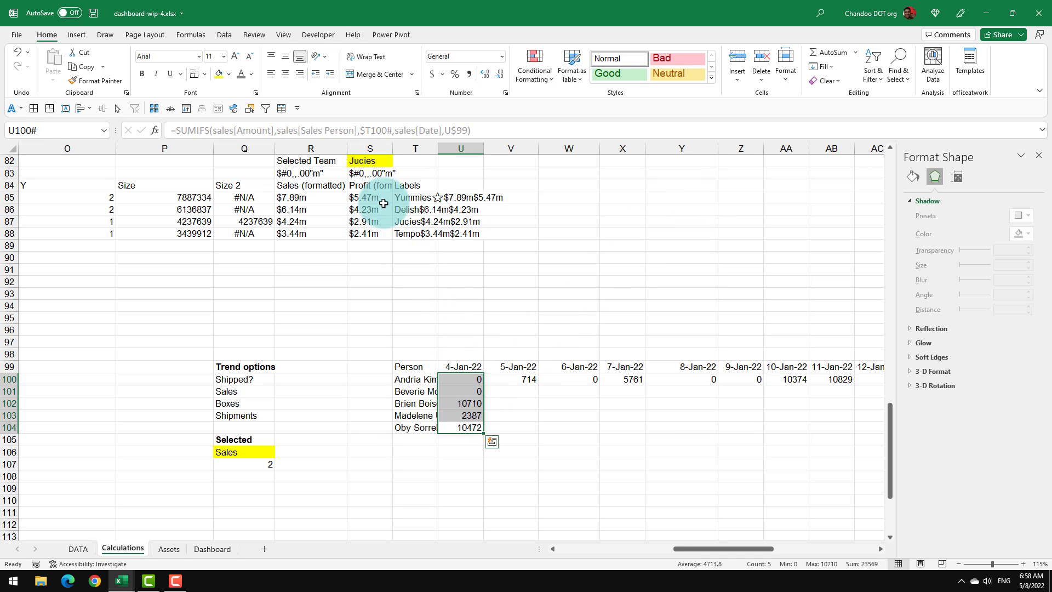
Restore the selected team in S82 to Yummies
click(369, 160)
text(Yummi)
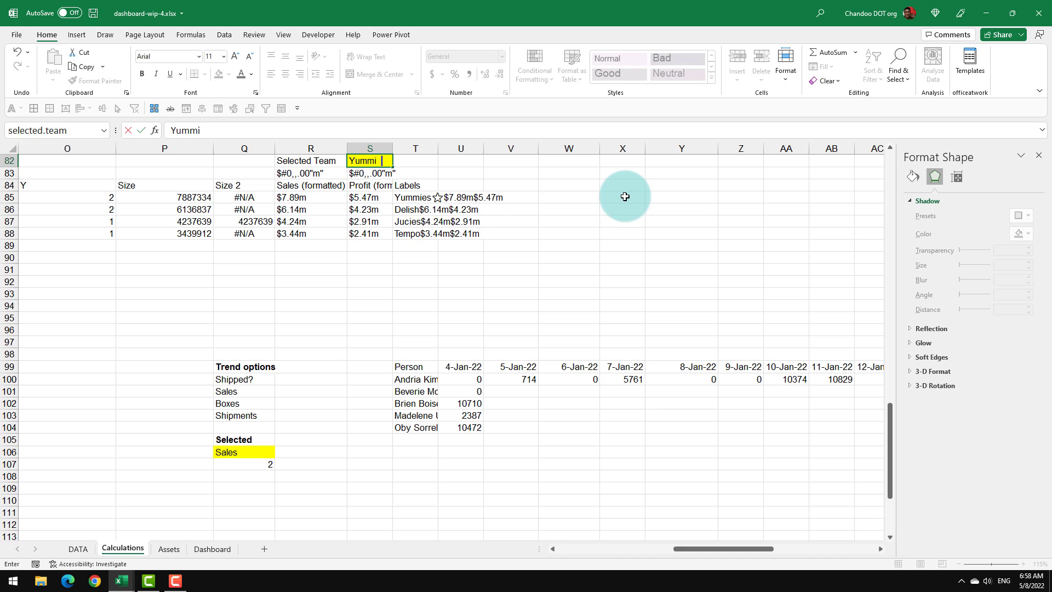
text(es)
key(Return)
Insert a CHOOSE function before the SUMIFS in U100, using the absolute reference $Q$107 as its index
click(463, 379)
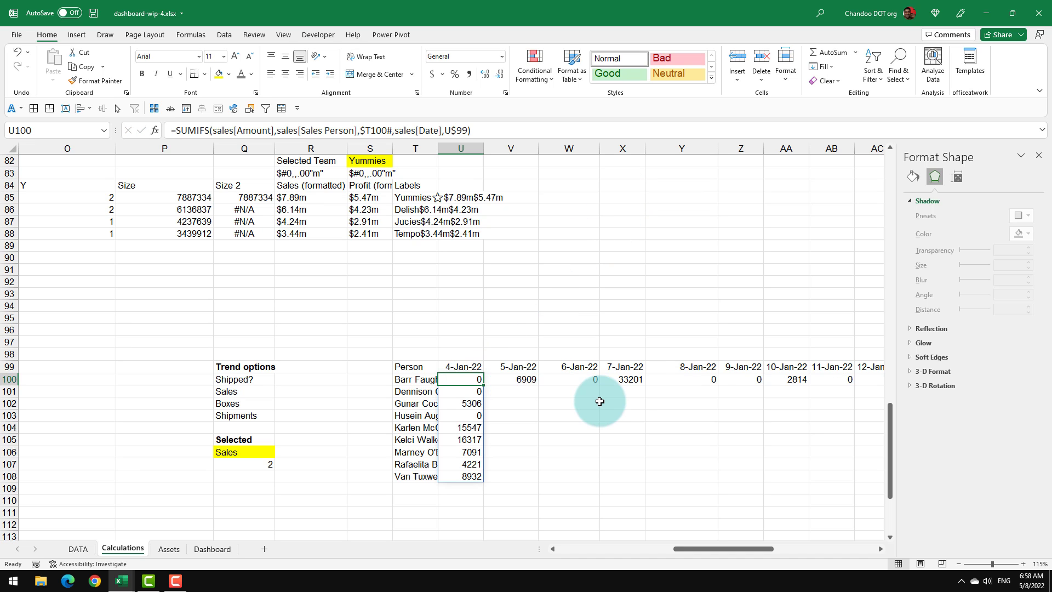
key(F2)
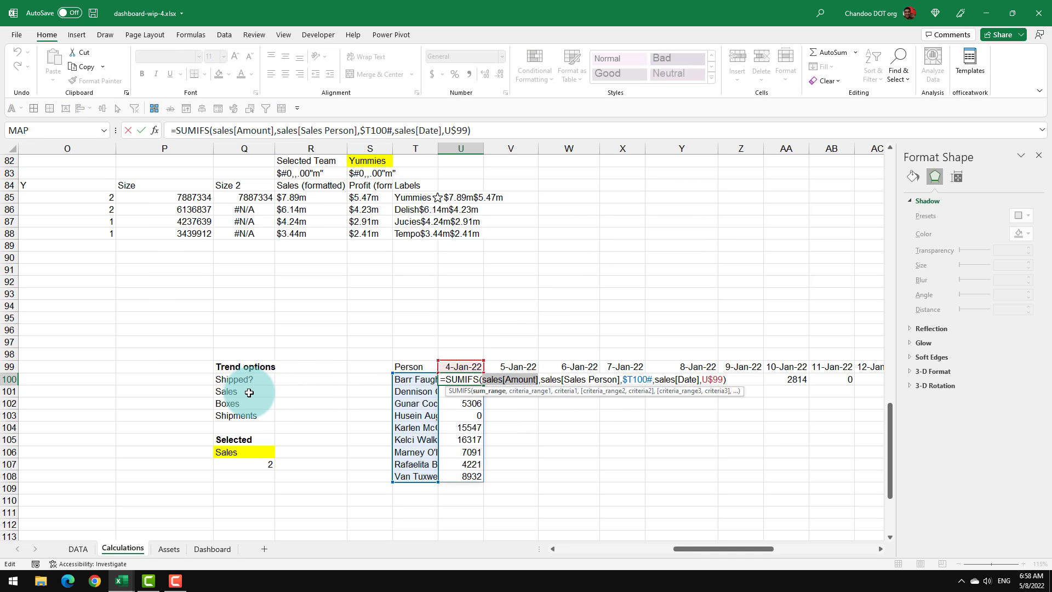
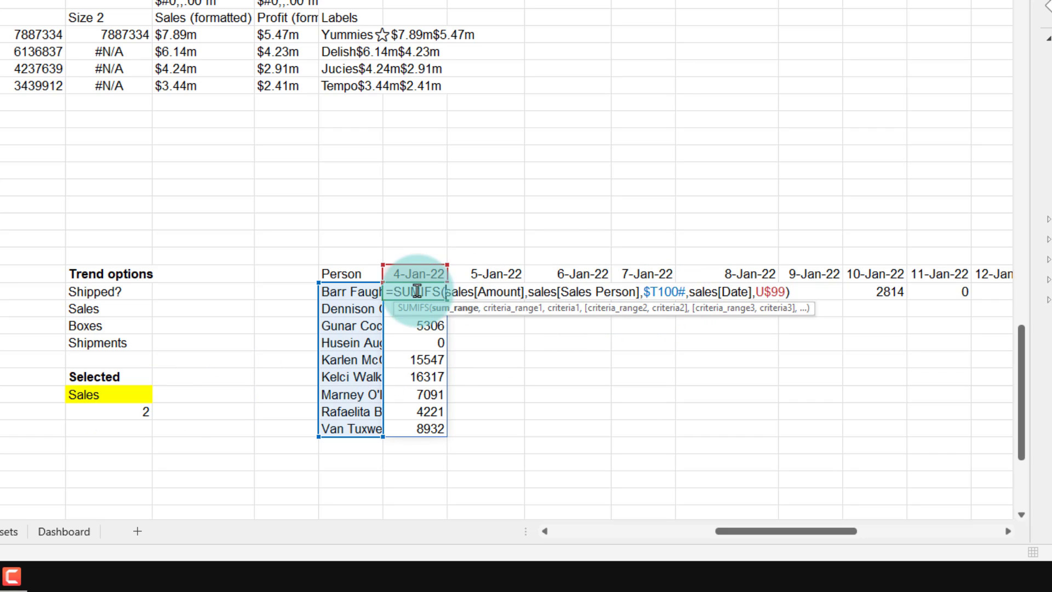
click(394, 291)
text(choose)
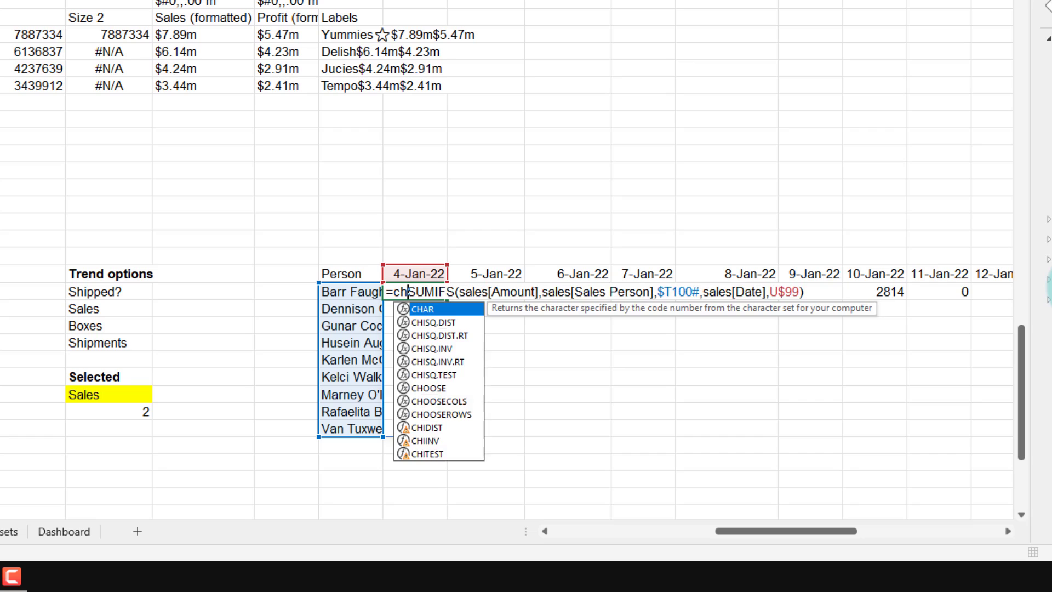
text(()
click(109, 411)
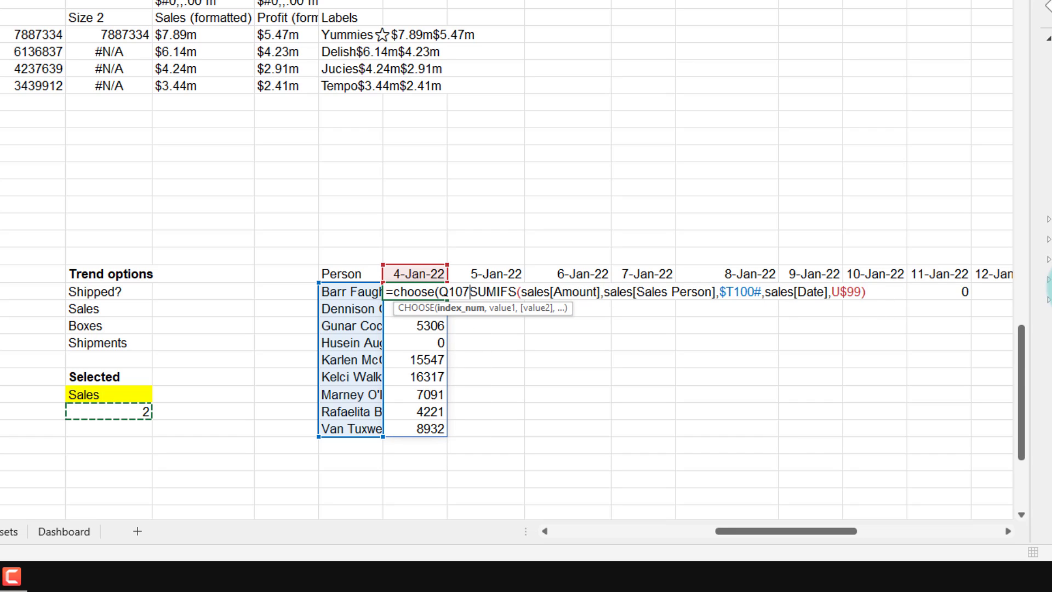
key(F4)
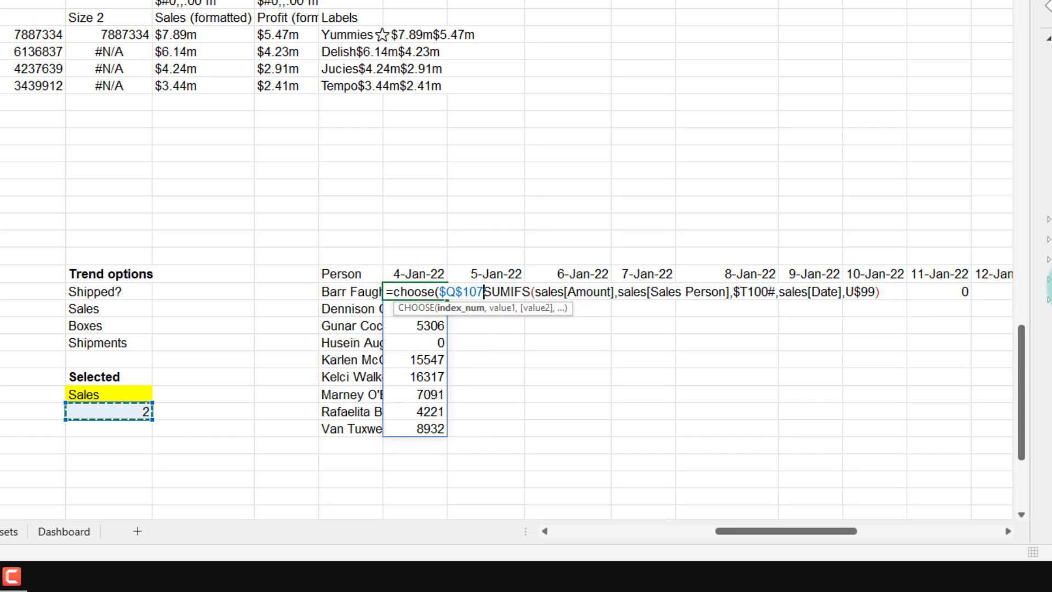
text(,)
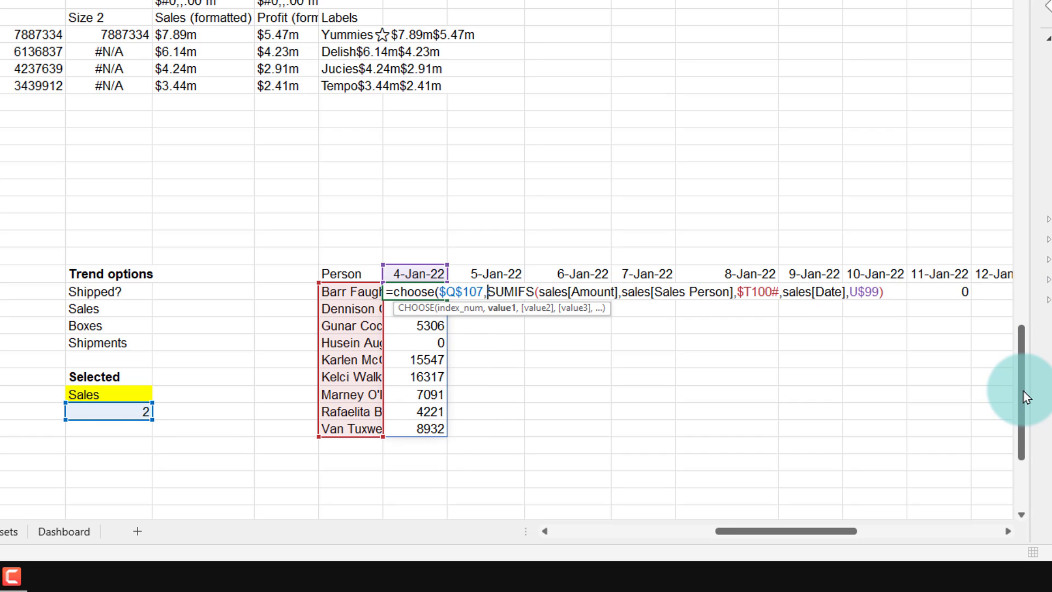
Add a COUNTIFS as the first CHOOSE value in U100, matching sales[Sales Person] to $T100# and sales[Date] to U$99
text( countifs()
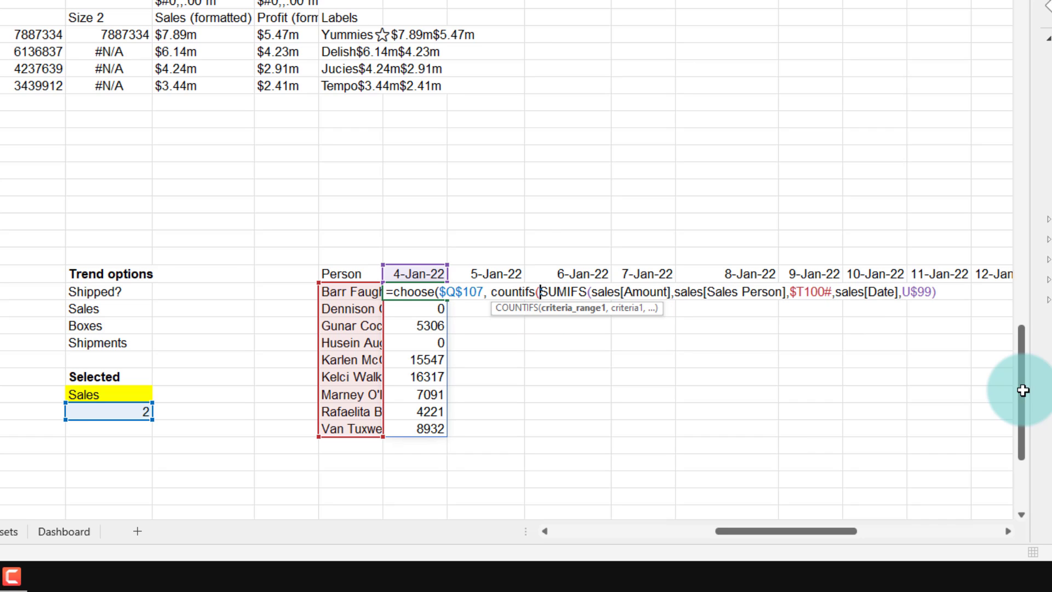
drag(673, 292, 933, 292)
key(ctrl+c)
key(ctrl+Left)
key(ctrl+Left)
key(ctrl+Left)
key(ctrl+Left)
key(ctrl+v)
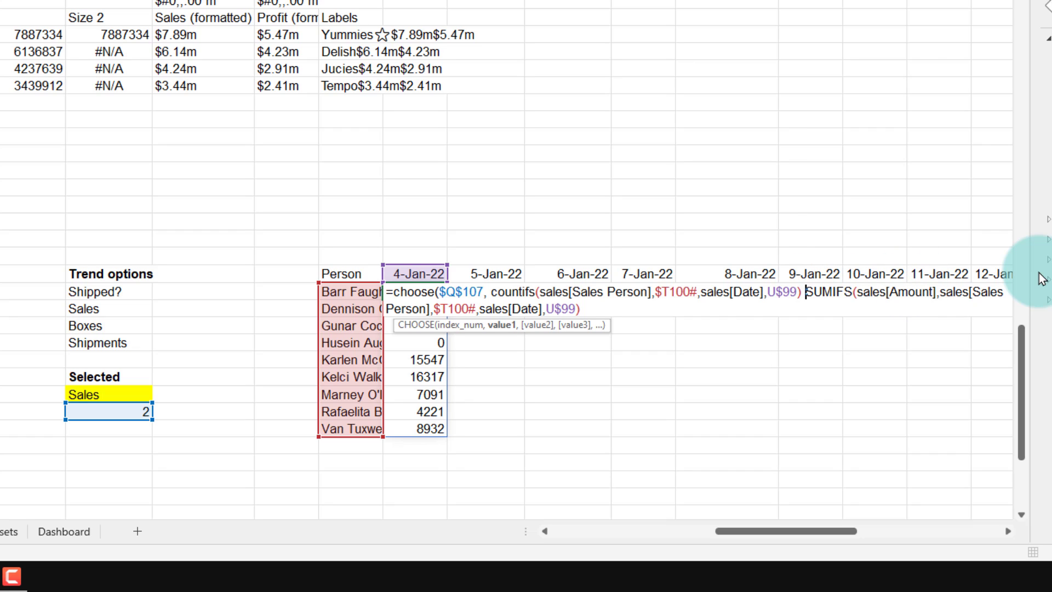
Compare the COUNTIFS in U100 with >0 and separate it from the SUMIFS, making the SUMIFS the second CHOOSE value
key(BackSpace)
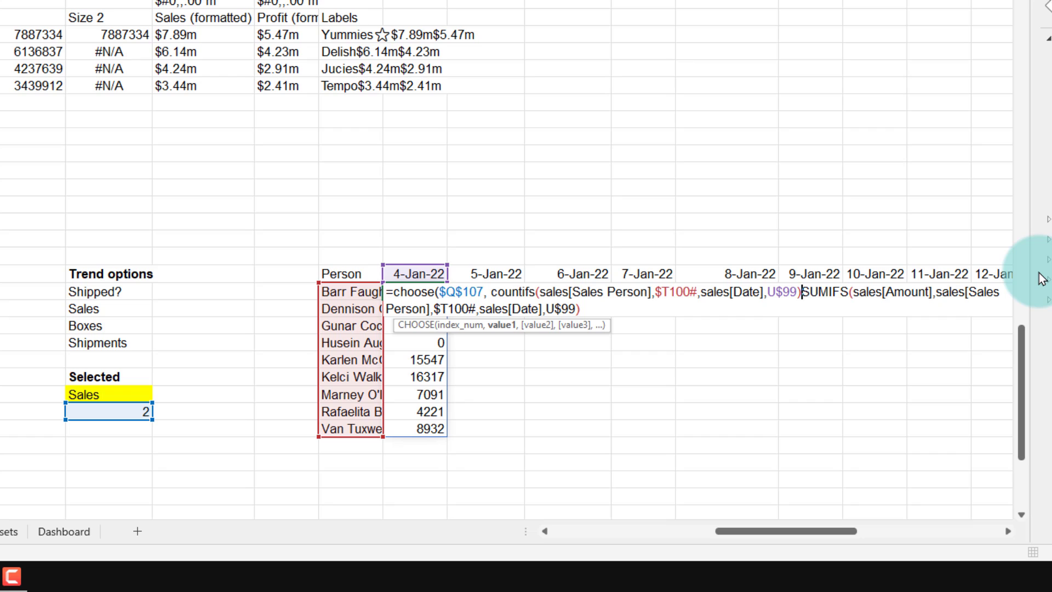
text(>)
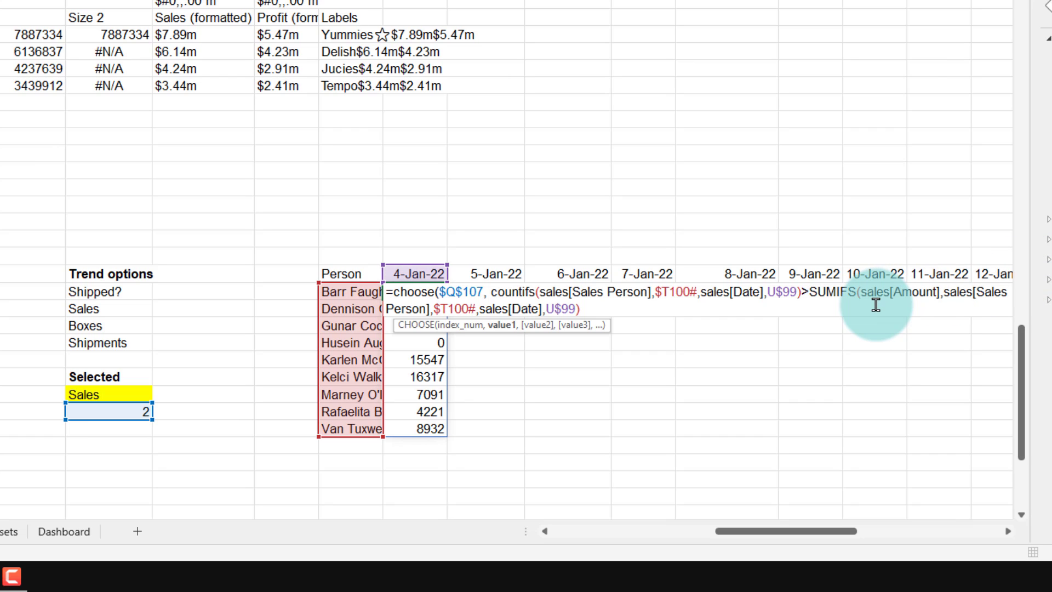
text(0)
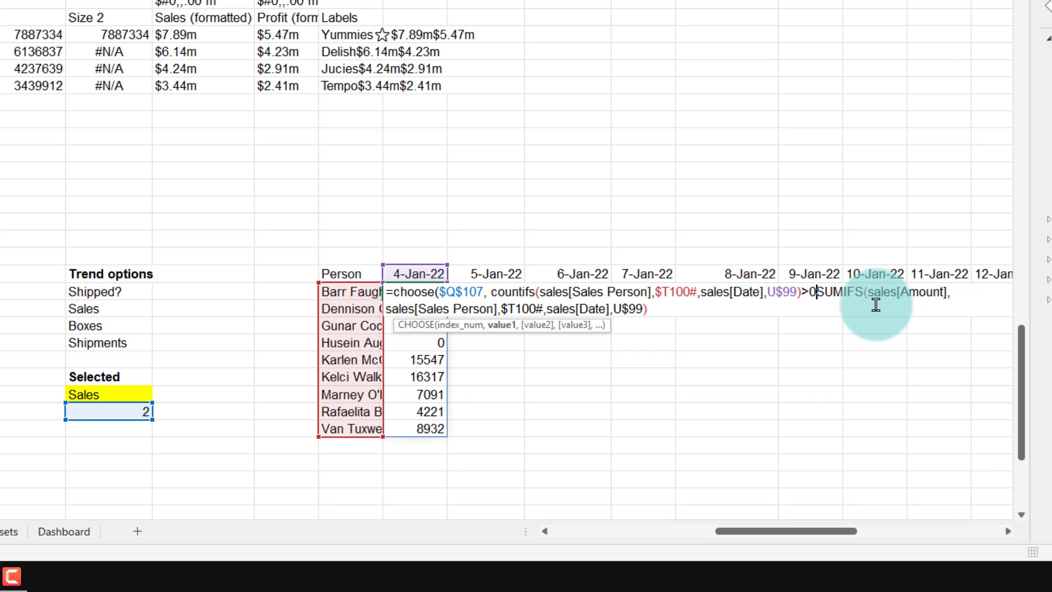
text(,)
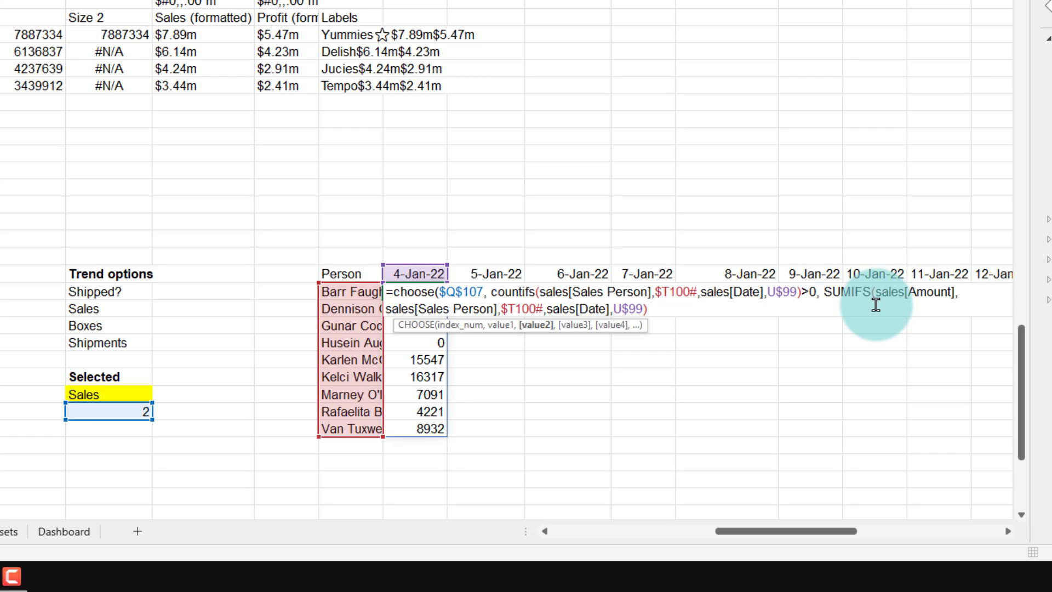
Add a copy of the SUMIFS as the third CHOOSE value in U100, summing sales[Boxes] instead of sales[Amount]
click(665, 306)
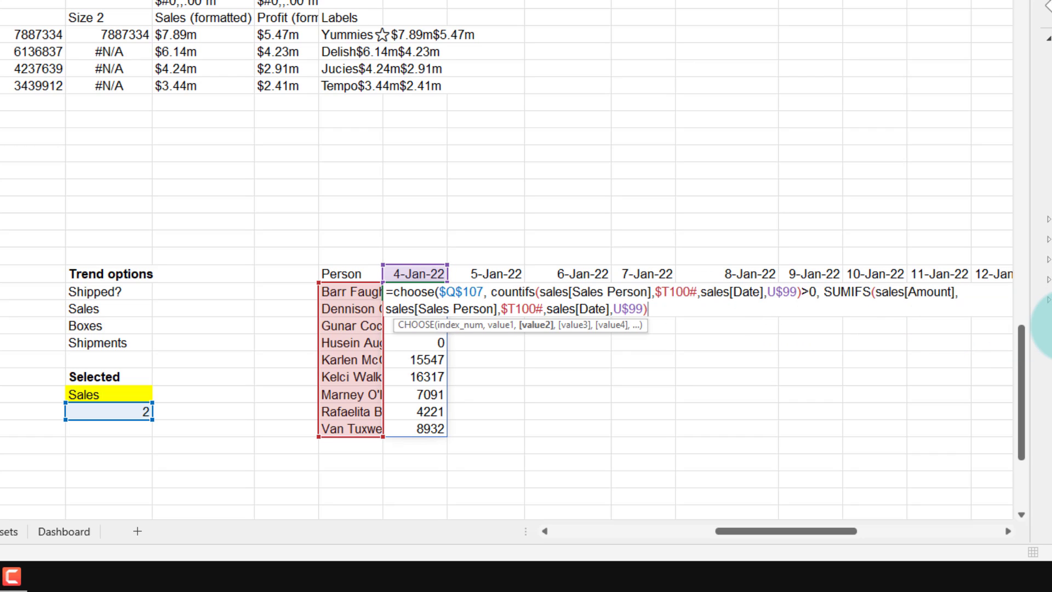
text(,)
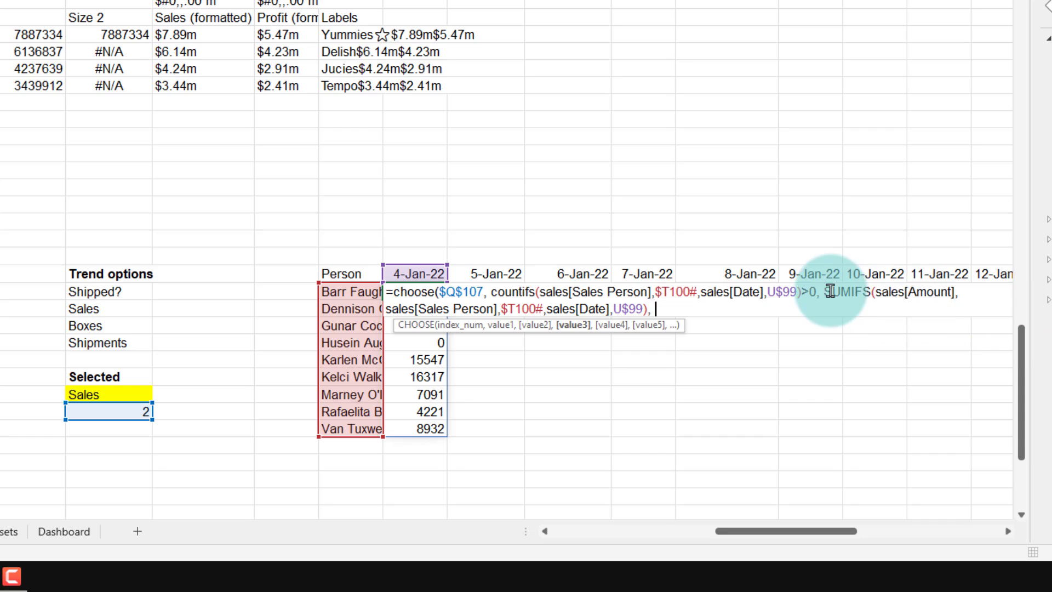
drag(823, 292, 675, 307)
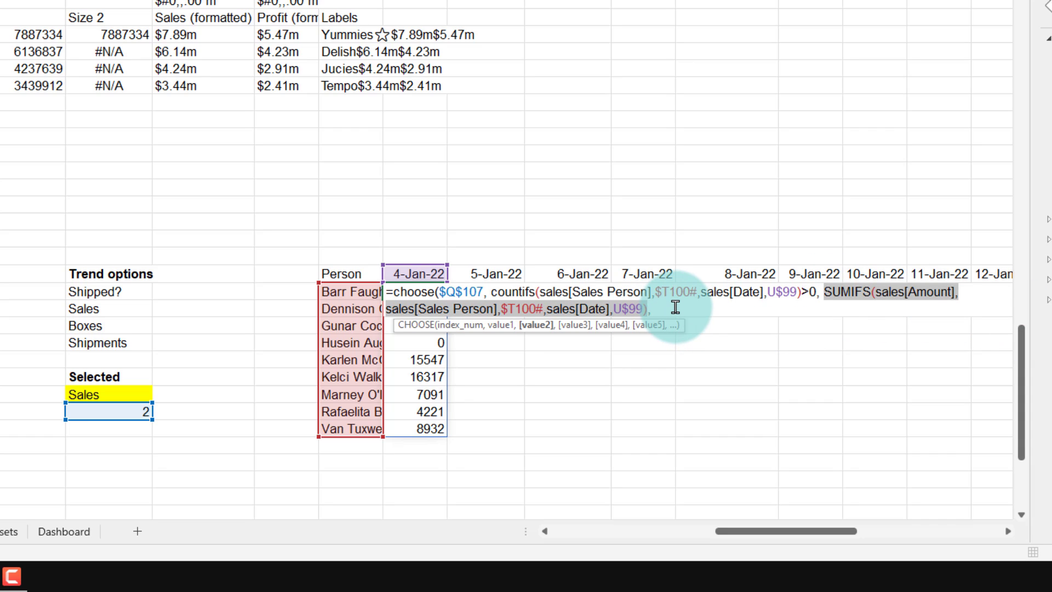
click(675, 307)
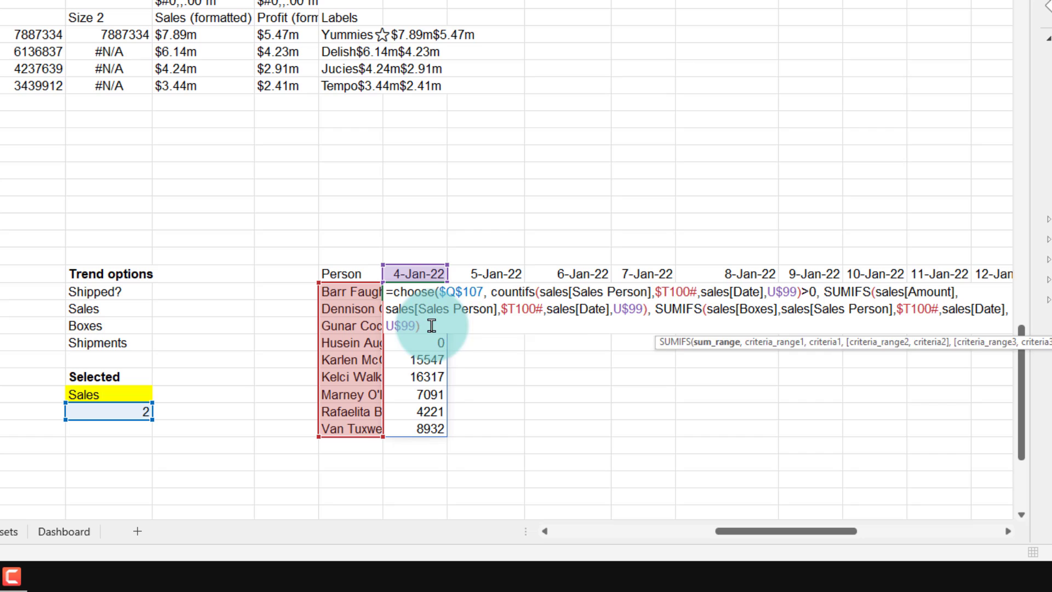
click(422, 326)
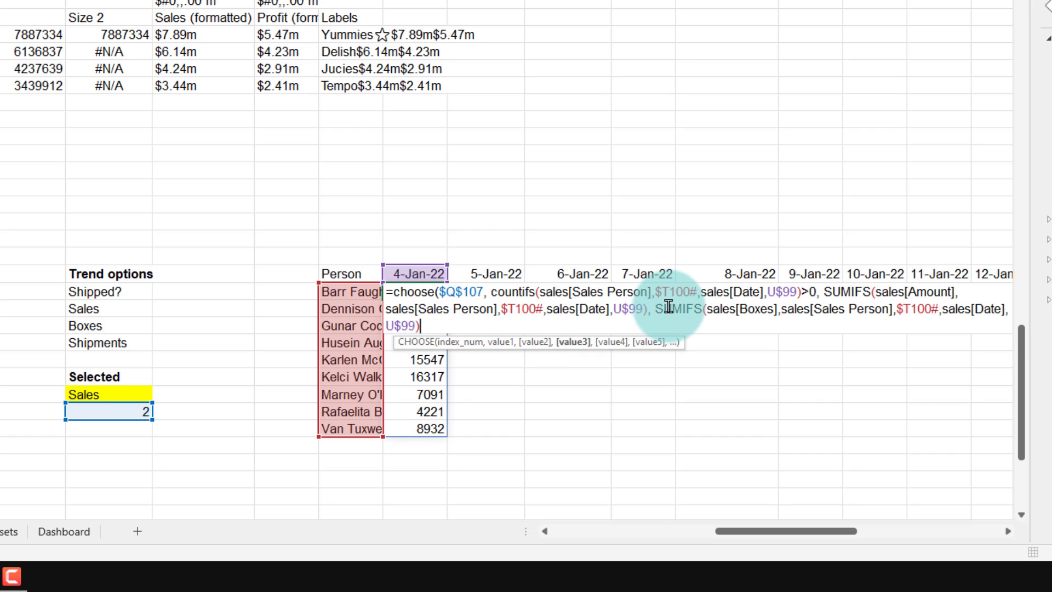
Reuse the COUNTIFS without >0 as the fourth CHOOSE value in U100 and copy the formula across V100:AV100
text(,)
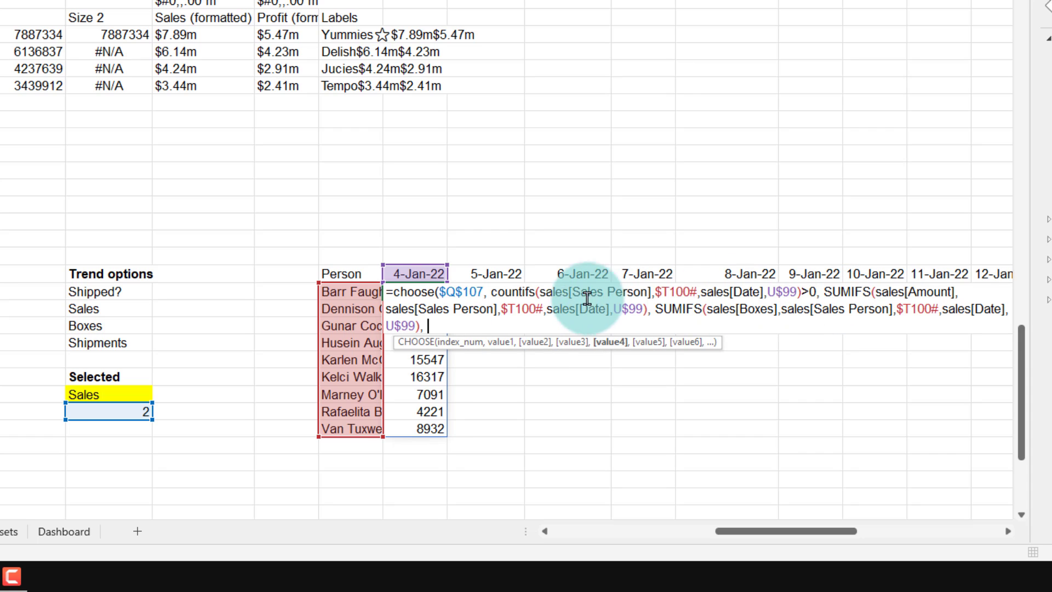
drag(501, 290, 800, 293)
key(ctrl+c)
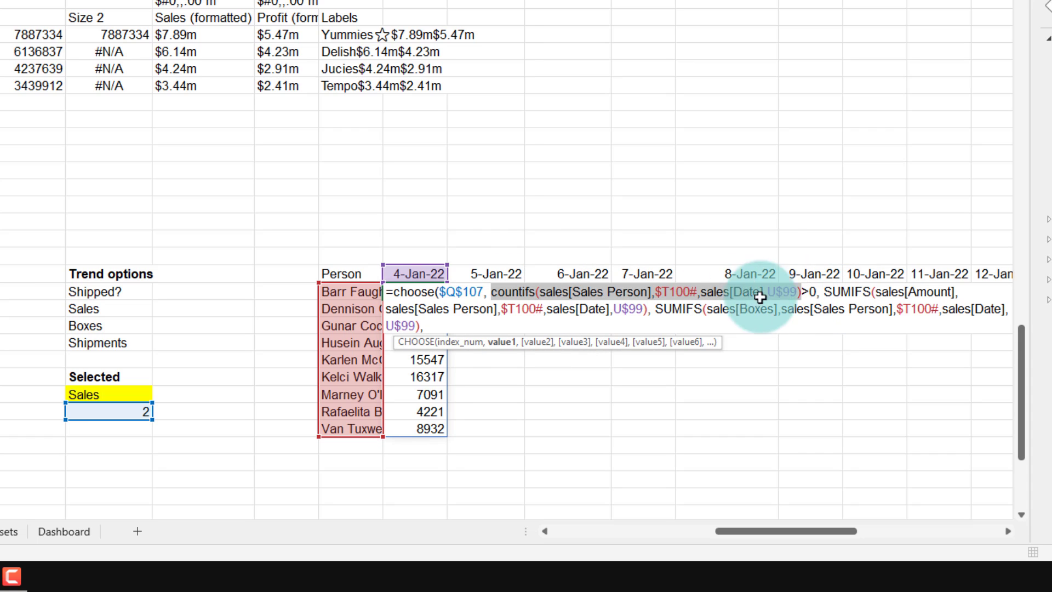
click(439, 327)
key(ctrl+v)
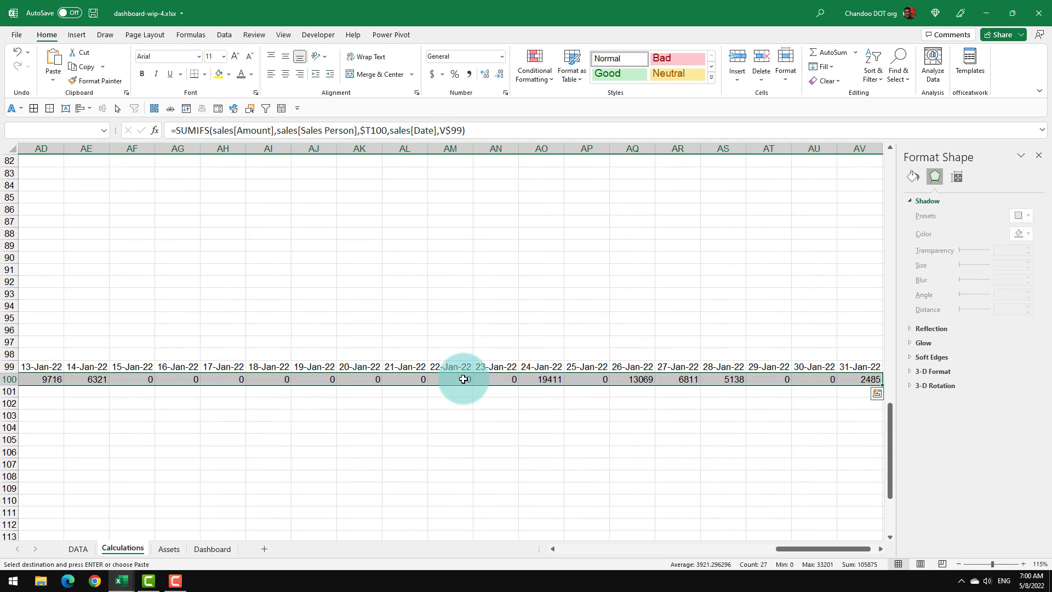
key(ctrl+v)
key(Return)
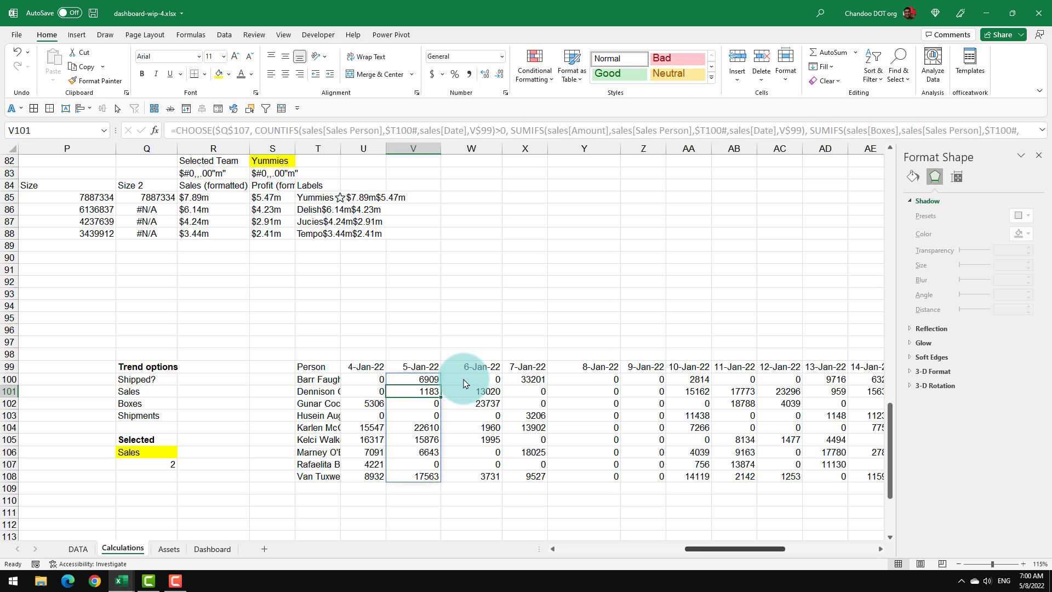
Test the CHOOSE formulas by setting the selected trend option in Q106 to Shipped? and checking the daily grid
click(145, 454)
text(Ship)
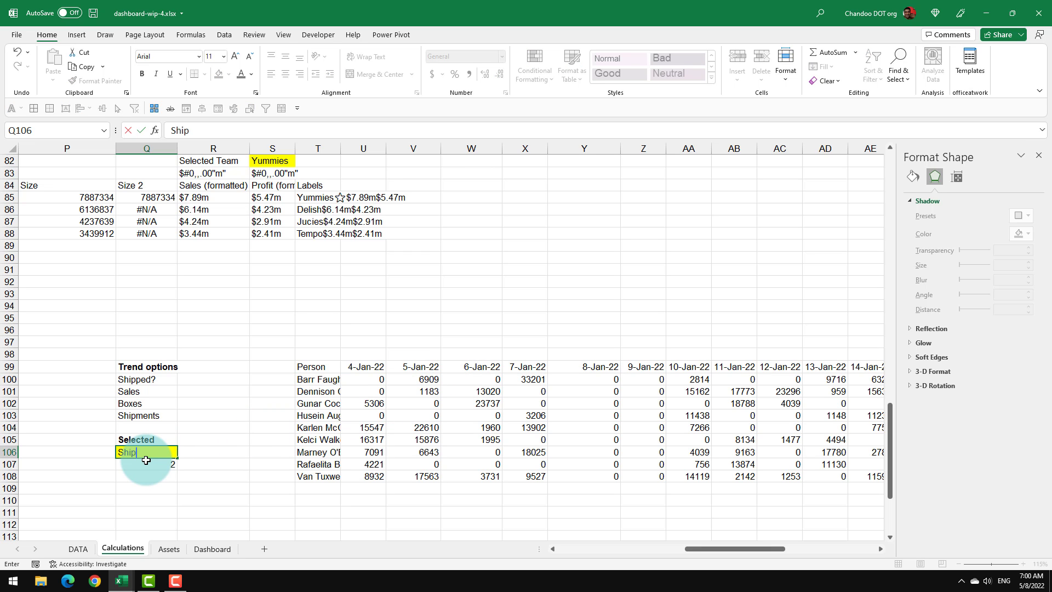
text(ped?)
key(Return)
drag(362, 380, 853, 470)
Test the daily grid with the selected trend option in Q106 set to Sales and to Boxes
click(144, 453)
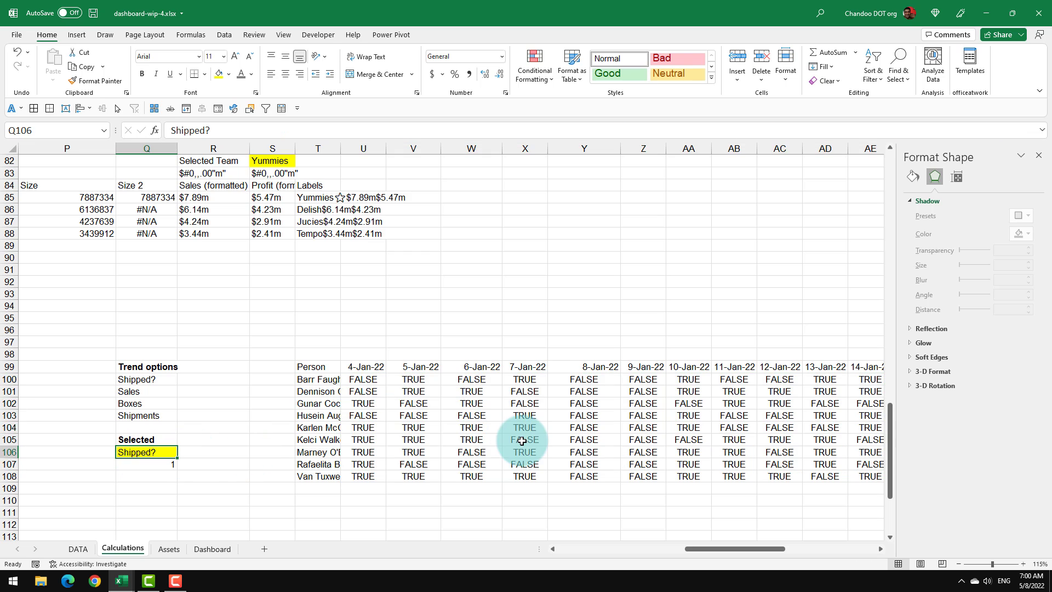
text(Sales)
key(Return)
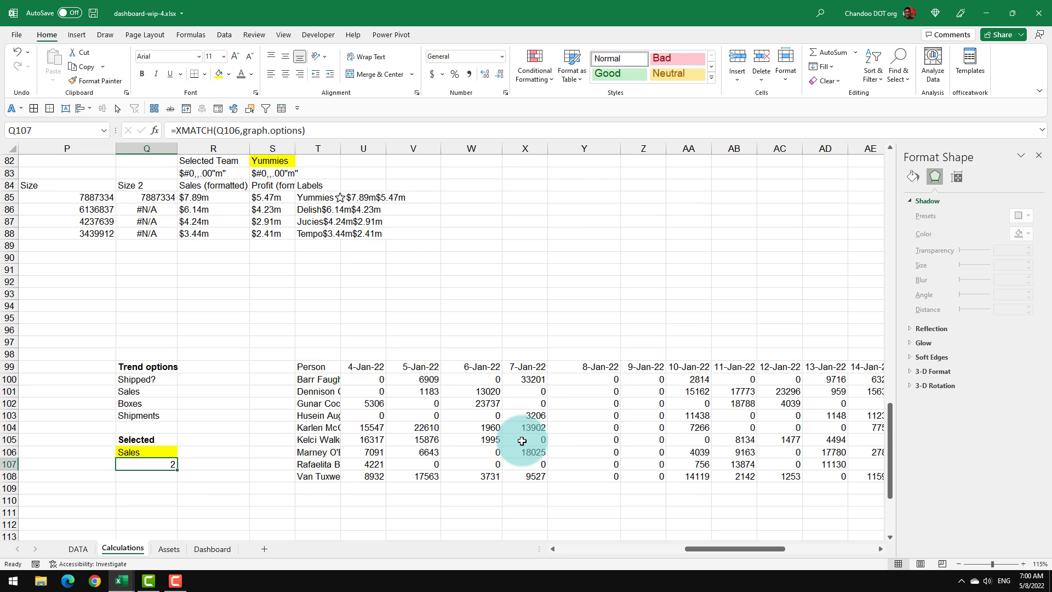
key(Up)
text(Bo)
key(Return)
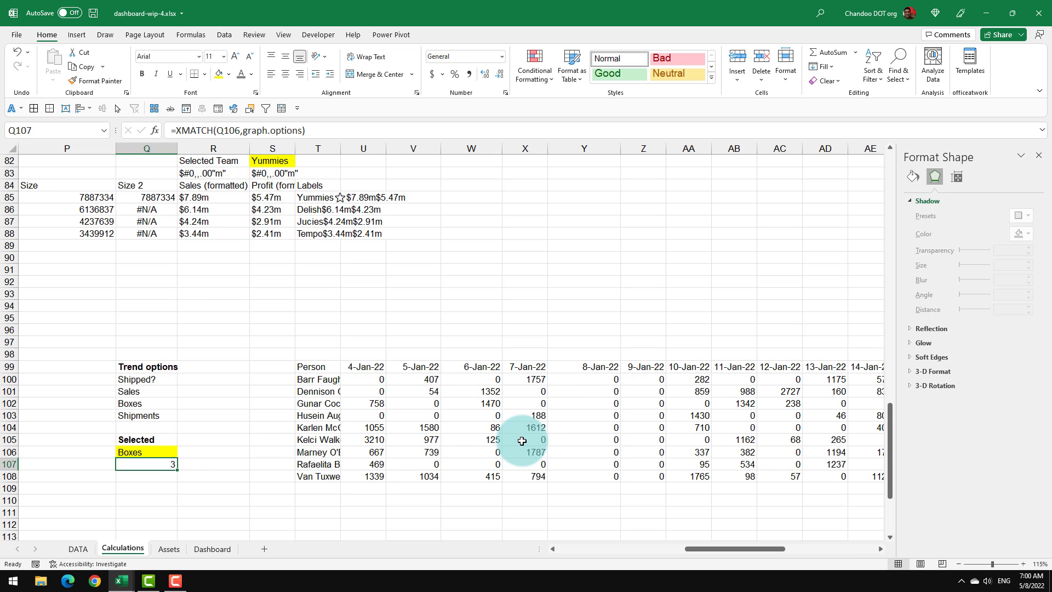
Test the daily grid with the selected trend option in Q106 set to Shipments
key(Up)
text(Shipments)
key(Return)
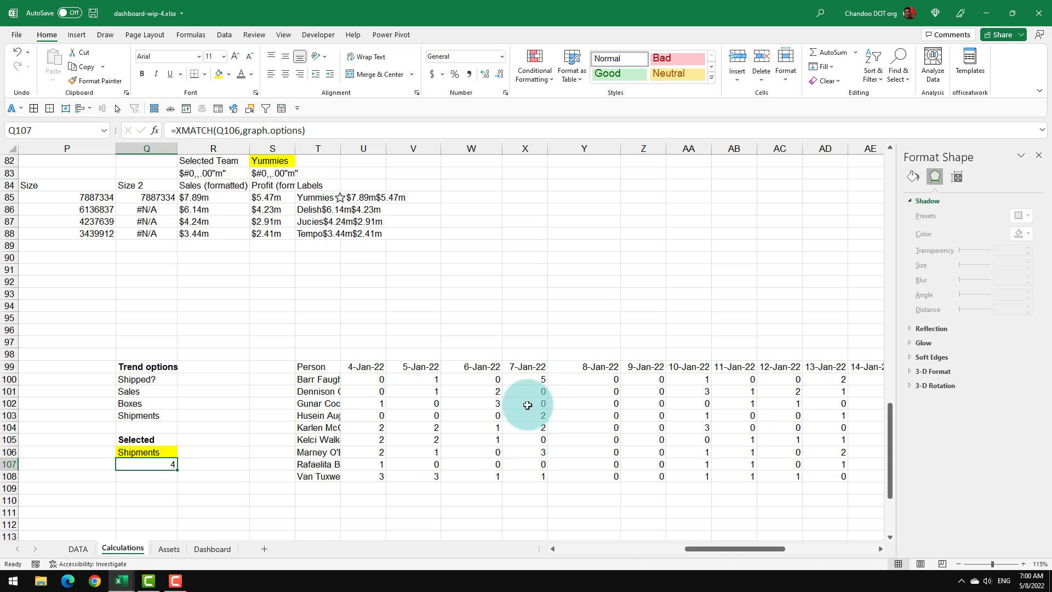
click(528, 379)
Restore the selected trend option in Q106 to Sales
click(140, 454)
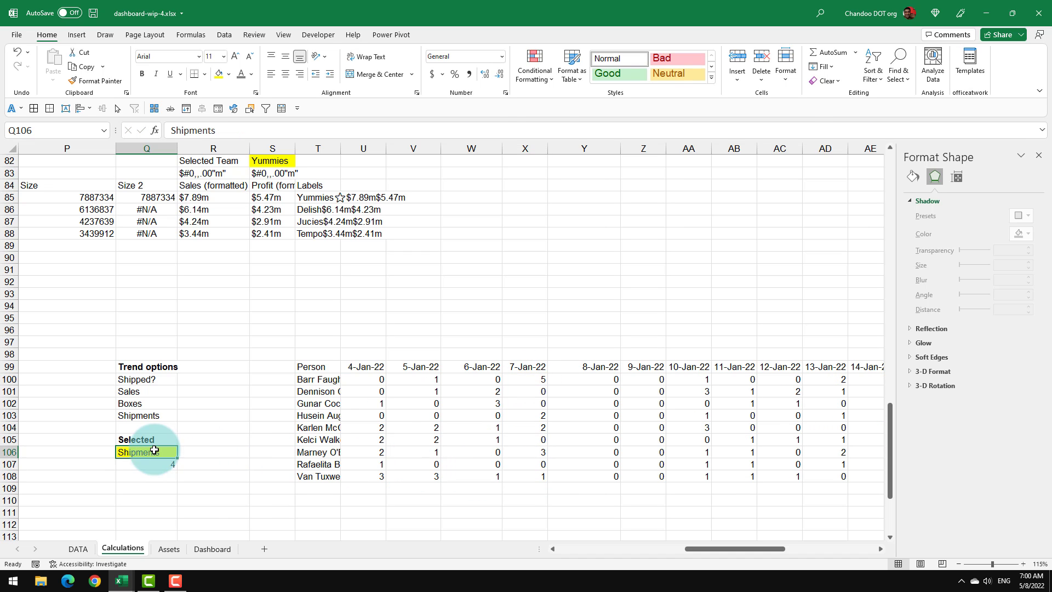
text(Sales)
key(Return)
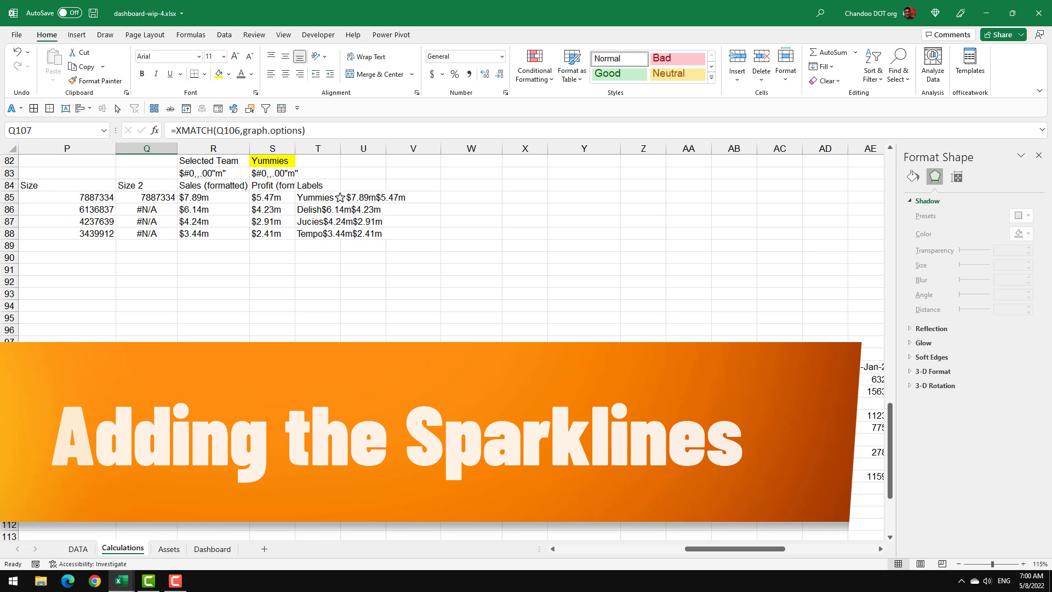
Select the empty column O cells beside Profit % on the Dashboard sheet, from the first sales person's row down, for the sparklines
click(221, 551)
click(521, 297)
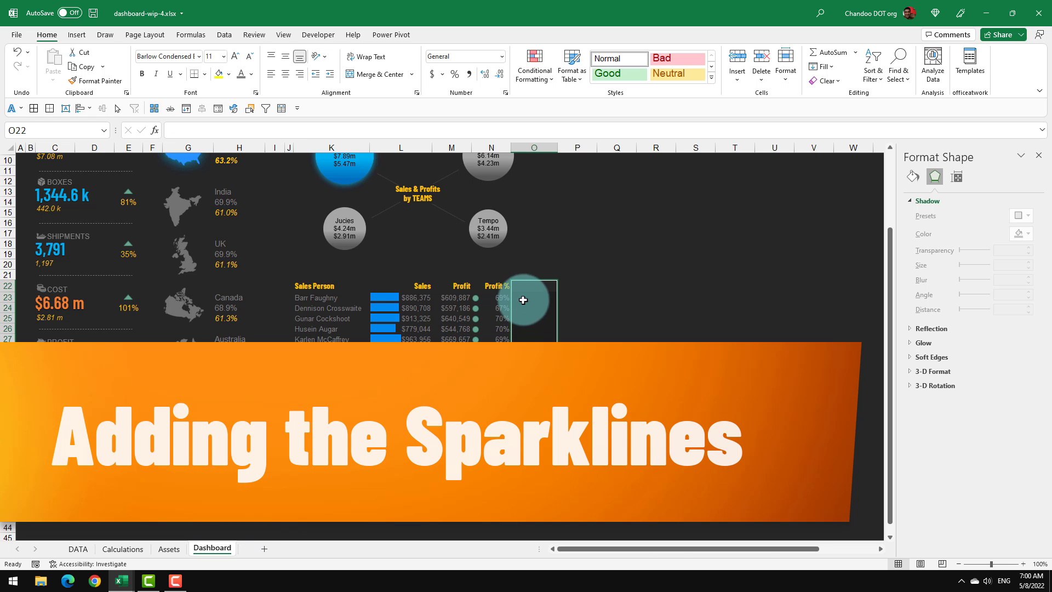
drag(519, 402, 518, 418)
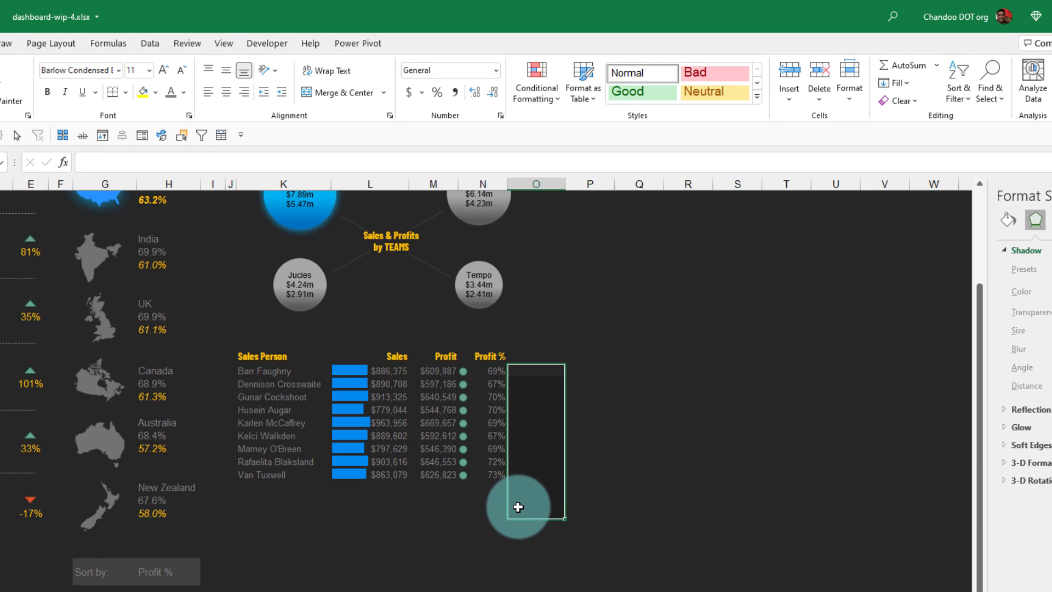
drag(517, 507, 519, 510)
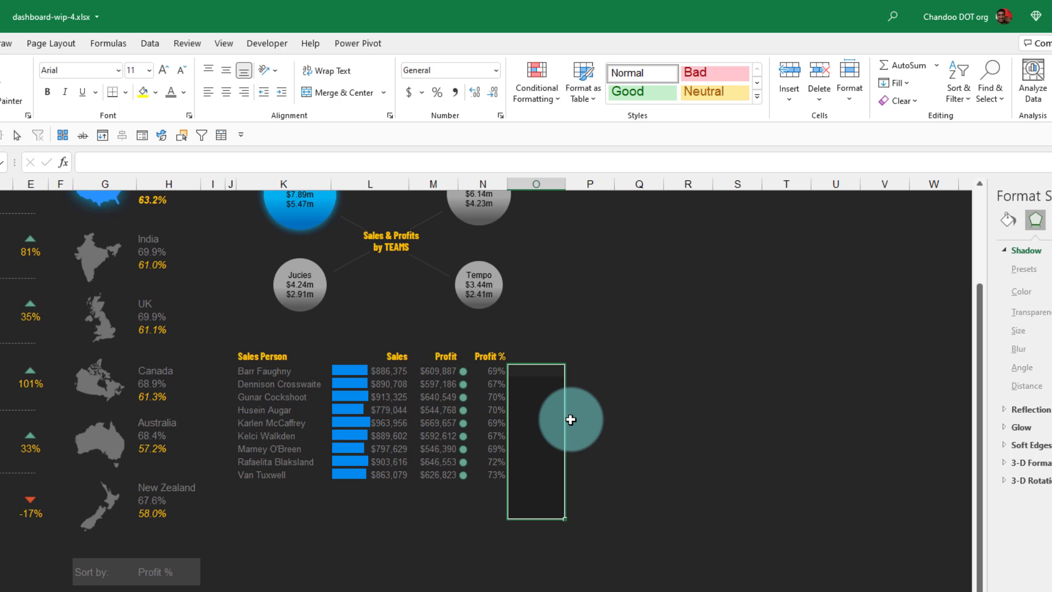
Insert column sparklines in O23:O34 of the Dashboard sheet, using the daily trend figures starting at U100 on the Calculations sheet
click(77, 35)
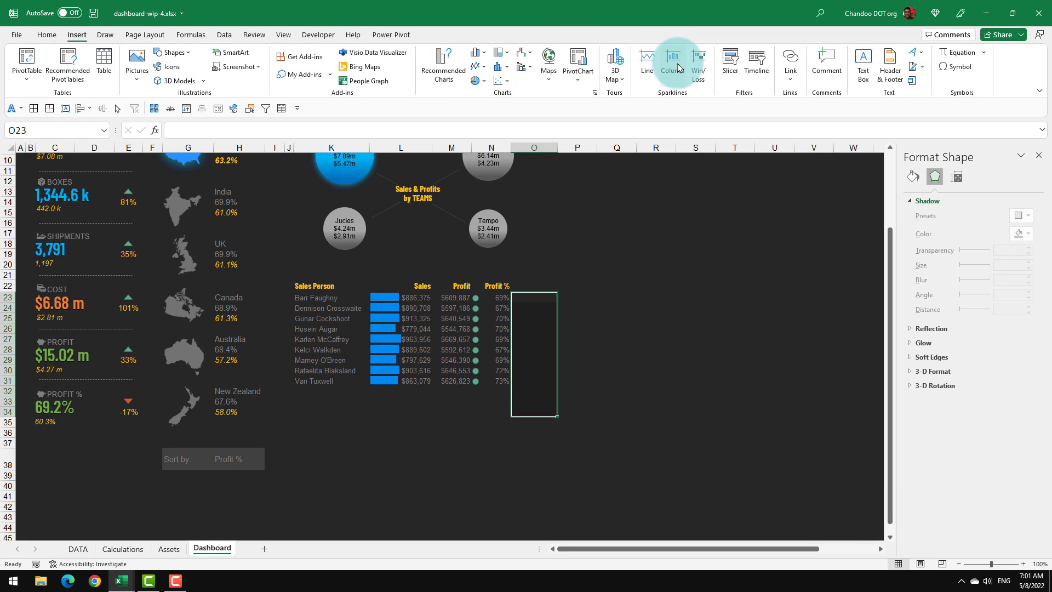
click(678, 67)
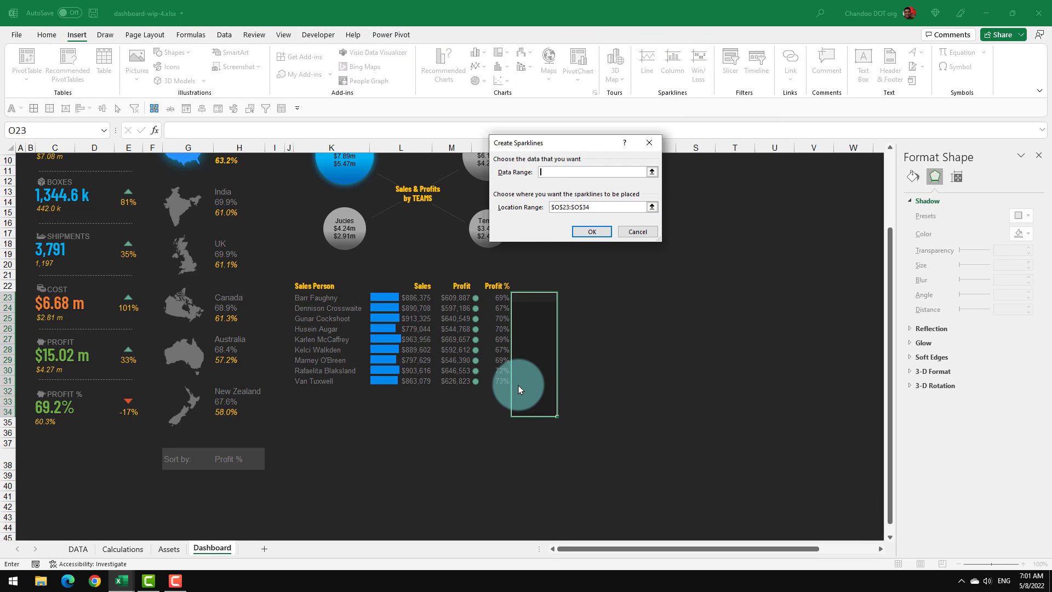
click(129, 547)
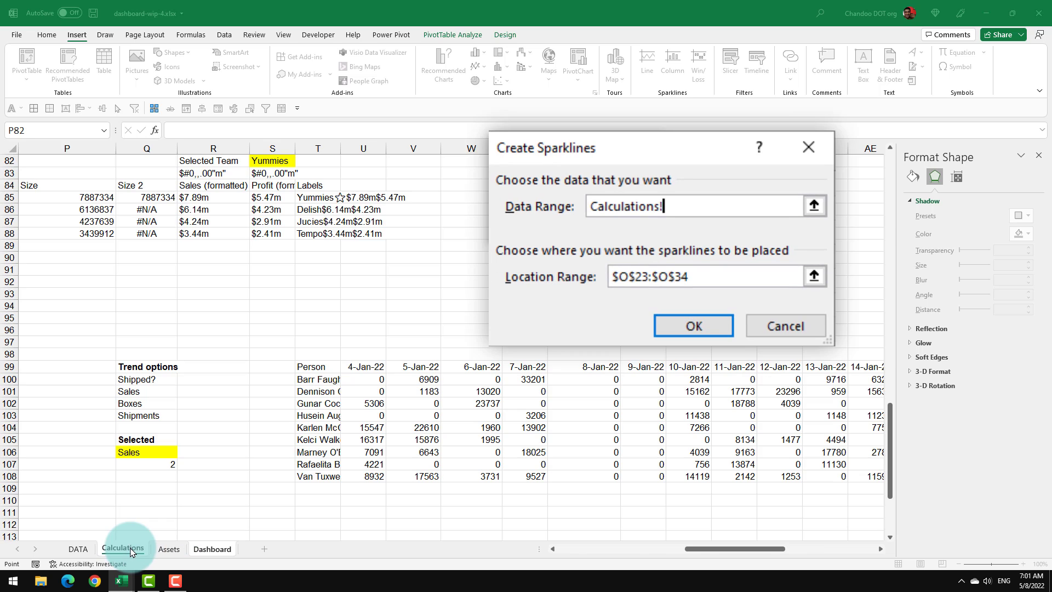
click(371, 380)
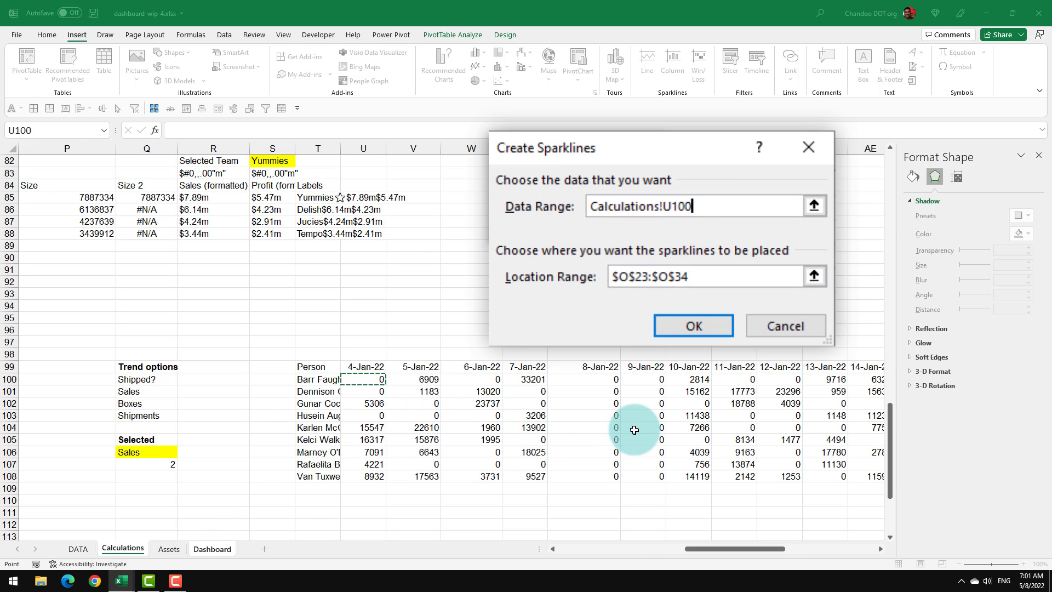
key(ctrl+shift+Down)
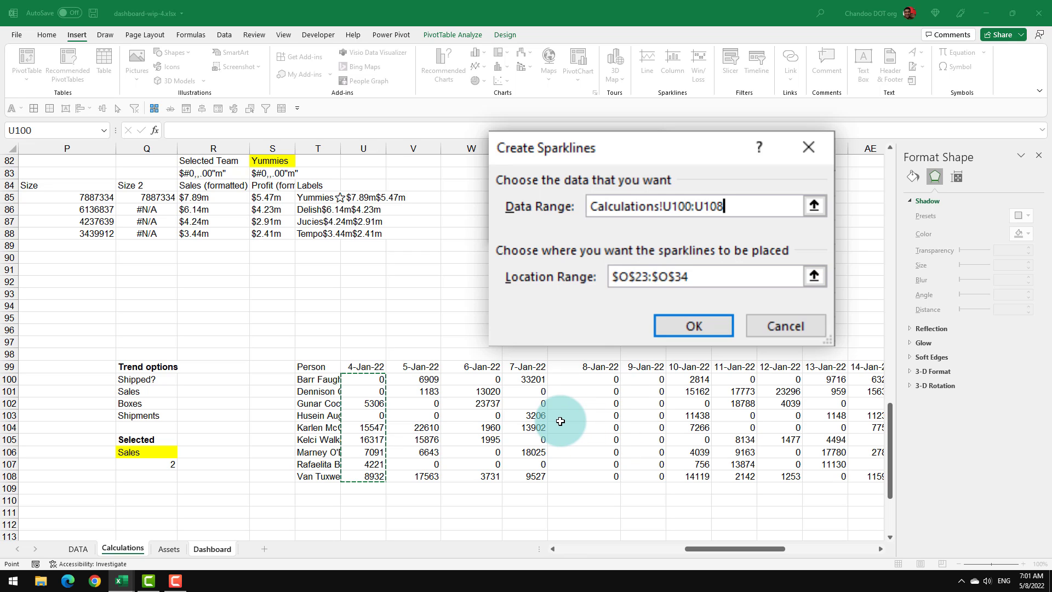
key(shift+Down)
key(shift+Down)
key(Return)
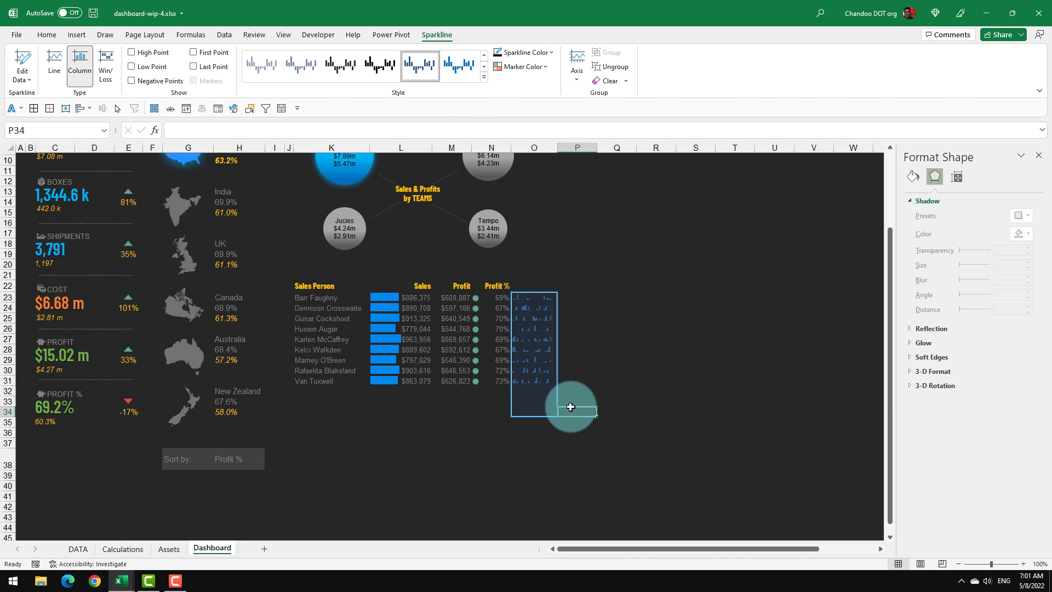
click(571, 408)
click(533, 302)
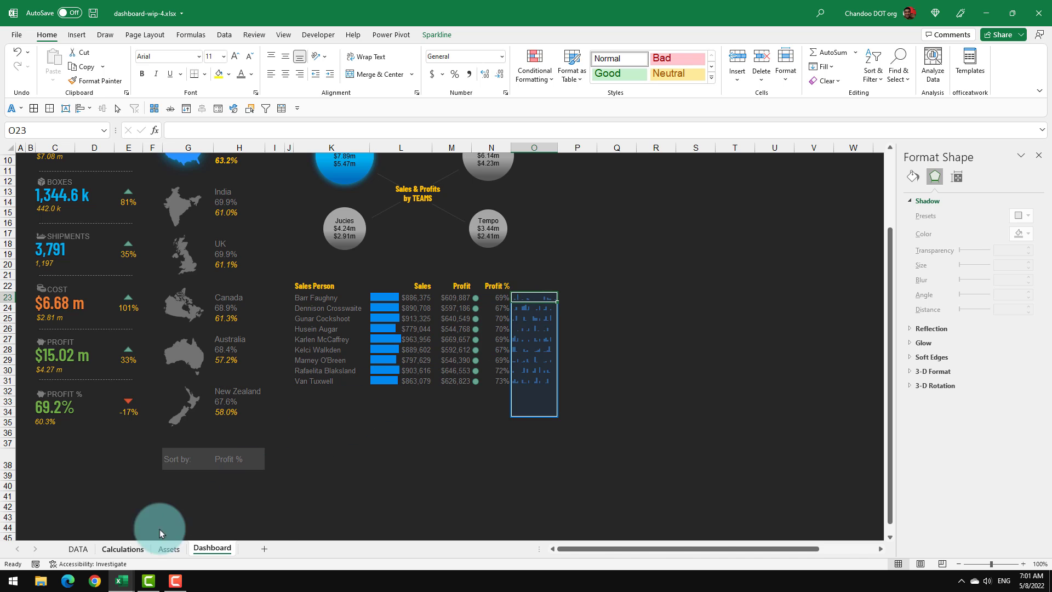
Set the selected trend option in Q106 of the Calculations sheet to Boxes and check the daily trend table
click(123, 548)
drag(833, 548, 716, 549)
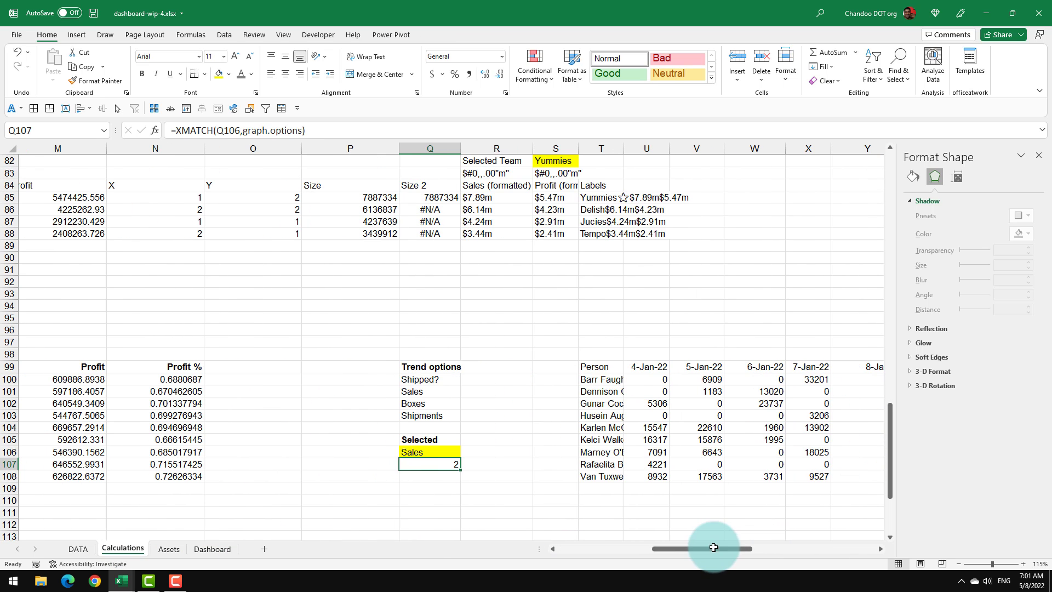
click(434, 452)
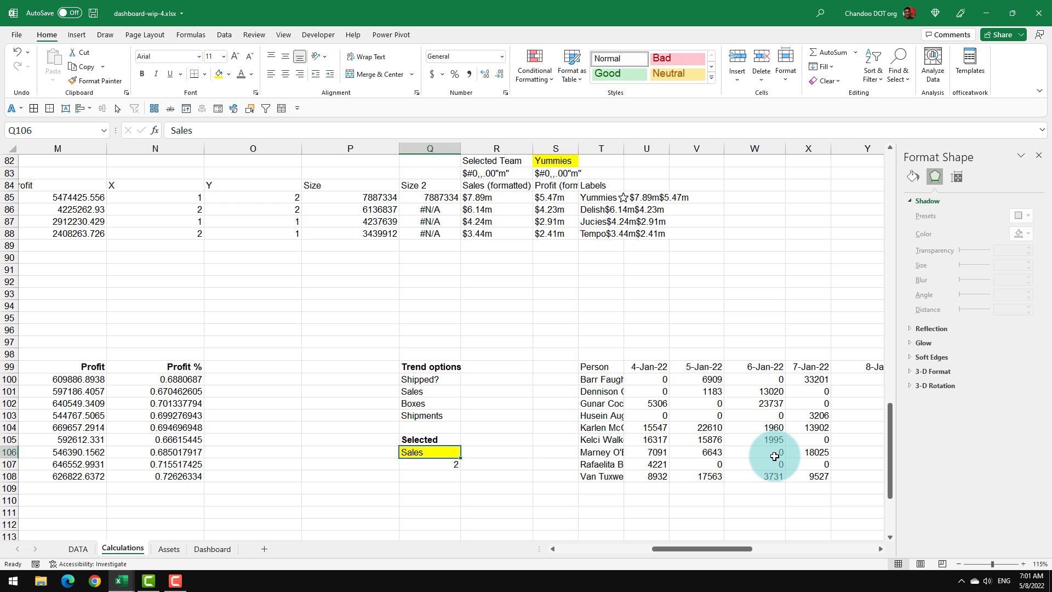
text(S)
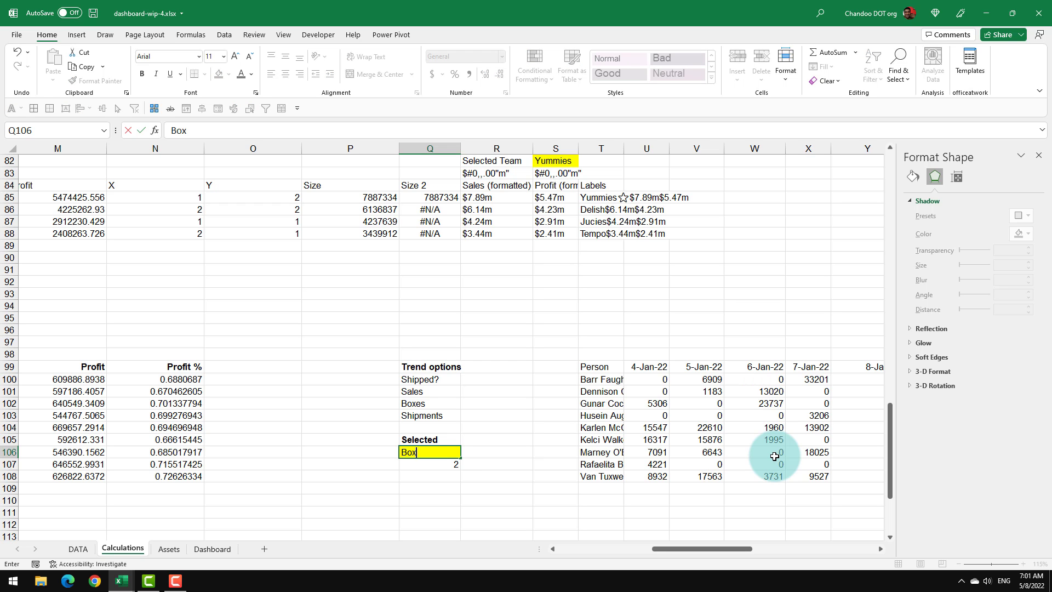
text(oxes)
key(Return)
click(646, 427)
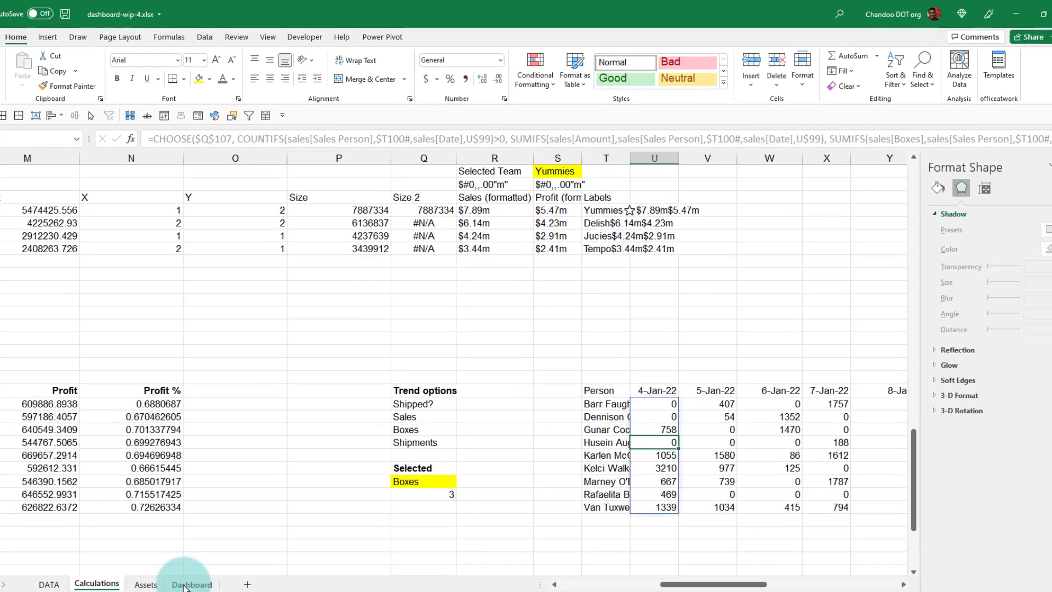
Recolor the sales person sparklines on the Dashboard sheet with a dark gold theme color
click(186, 584)
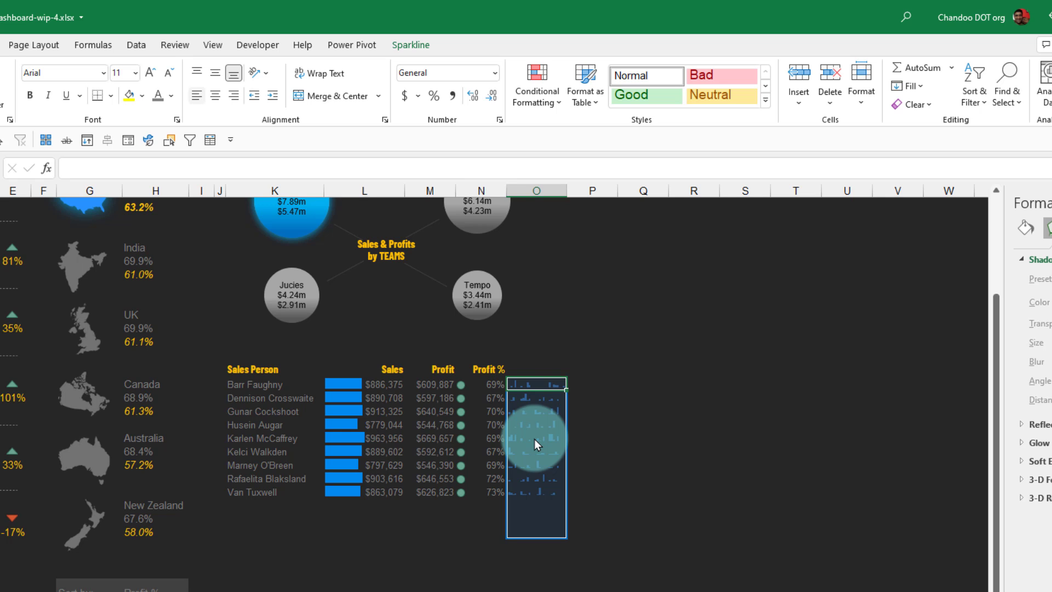
click(410, 45)
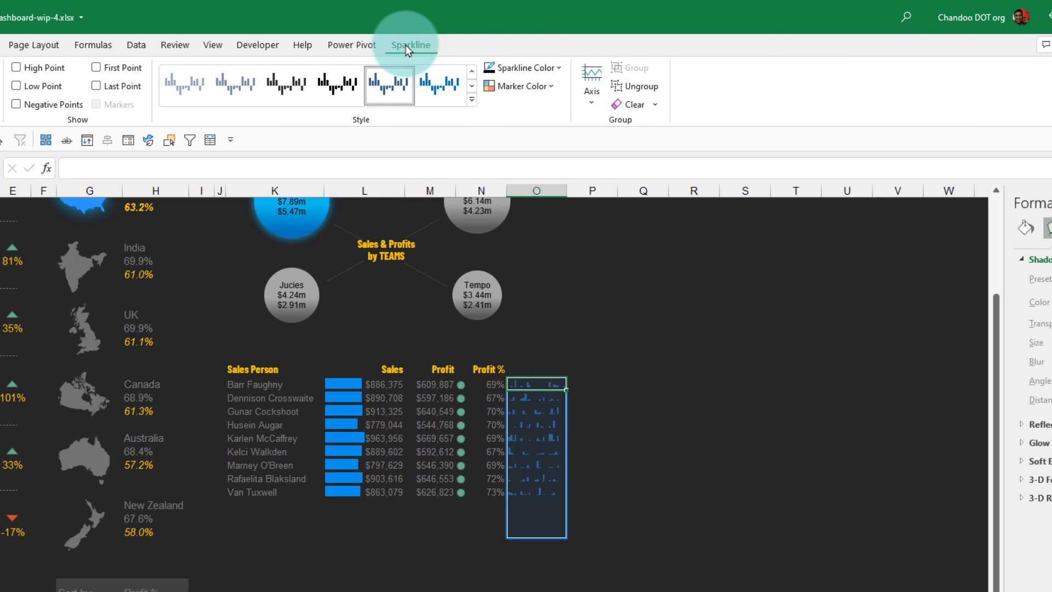
click(525, 66)
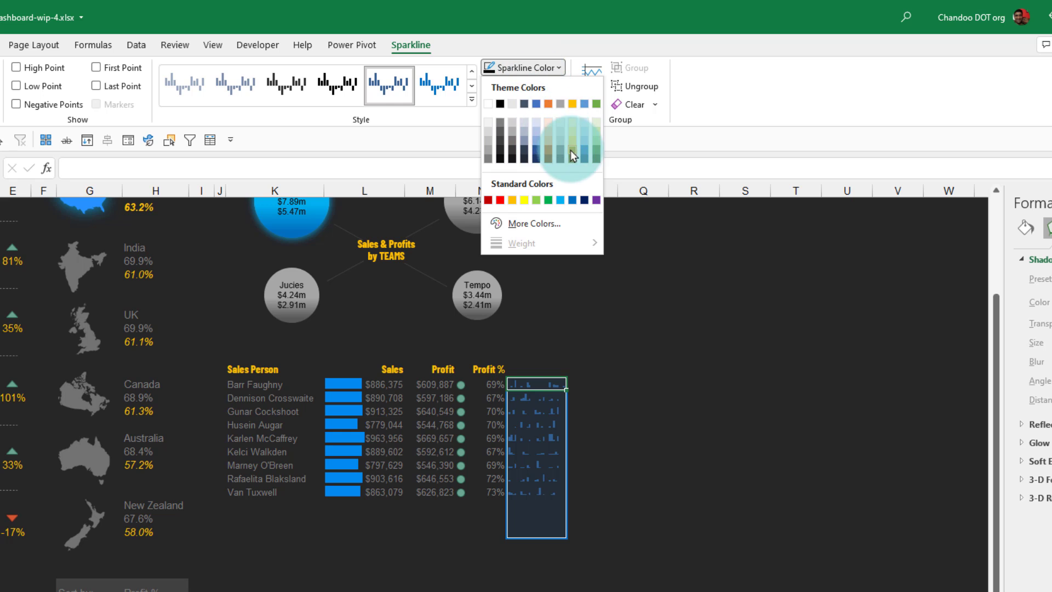
click(571, 155)
click(534, 68)
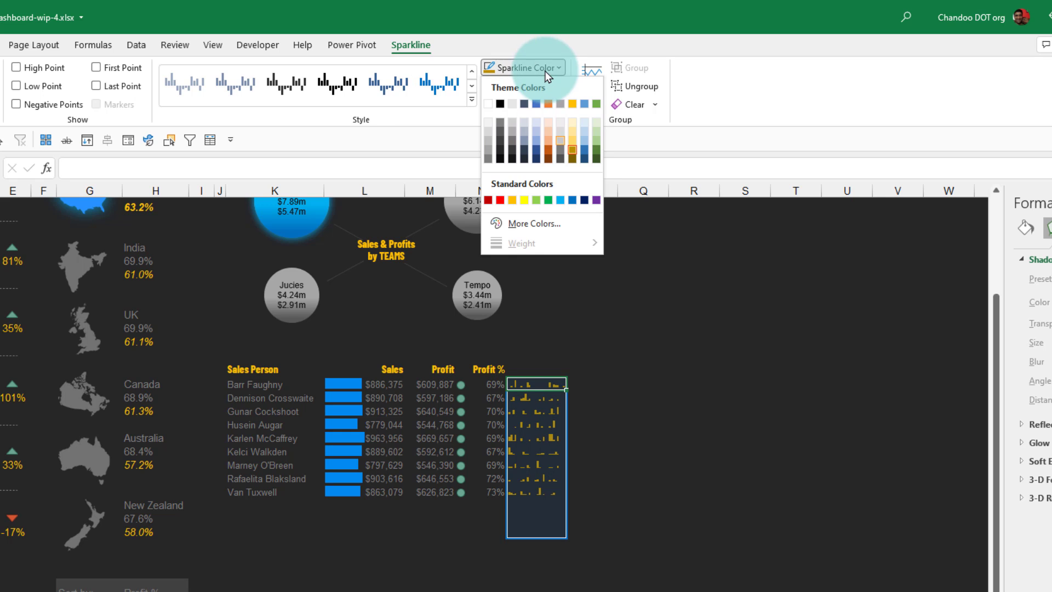
click(573, 156)
click(644, 415)
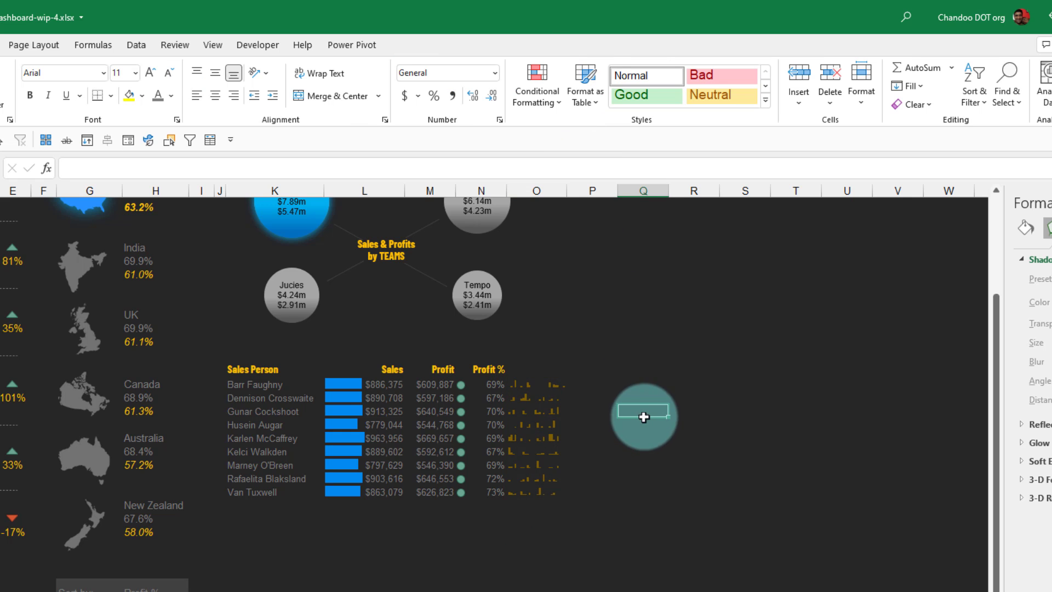
click(541, 382)
click(539, 365)
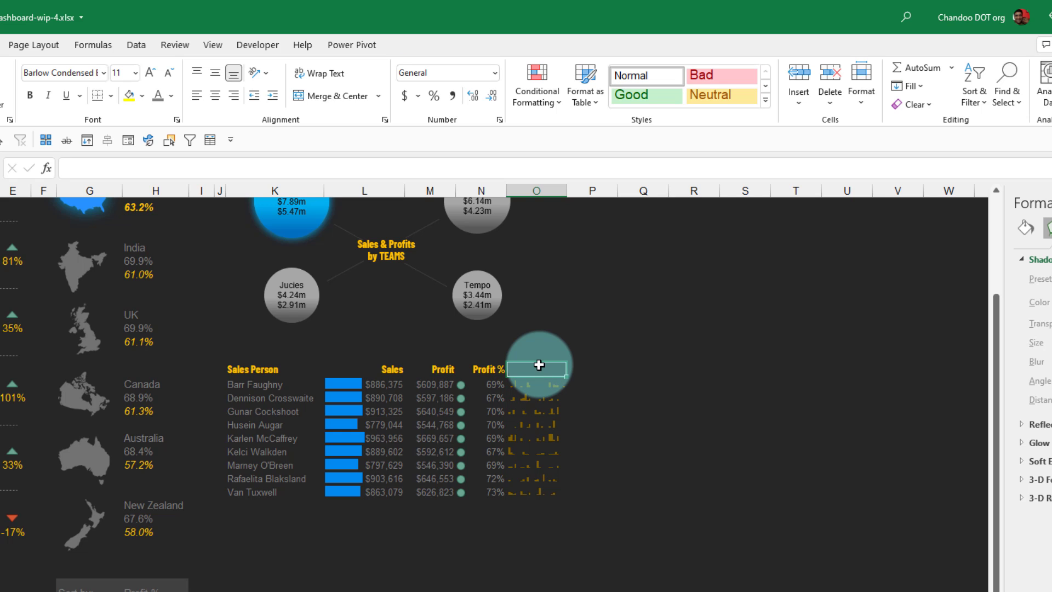
Set the selected trend option in Q106 of the Calculations sheet to Shipped? and view the sparklines on the Dashboard sheet
click(122, 548)
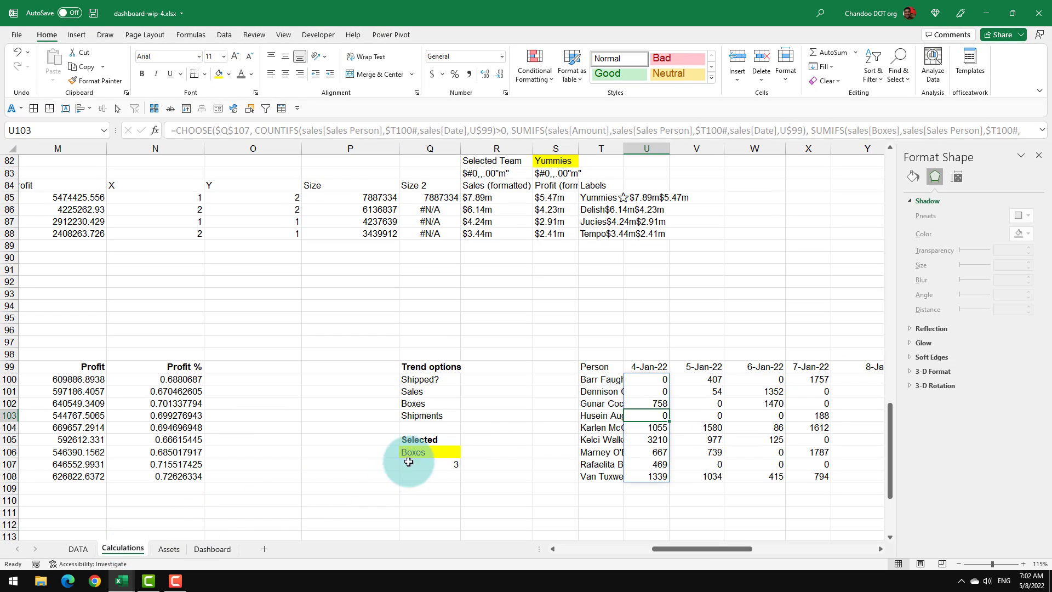
click(411, 453)
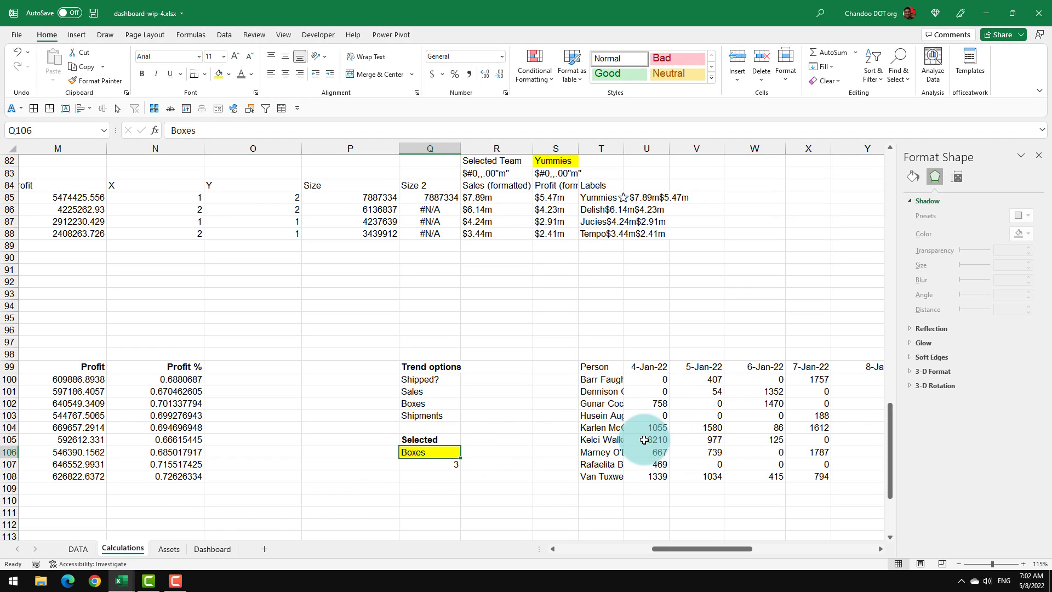
text(Sh)
key(Return)
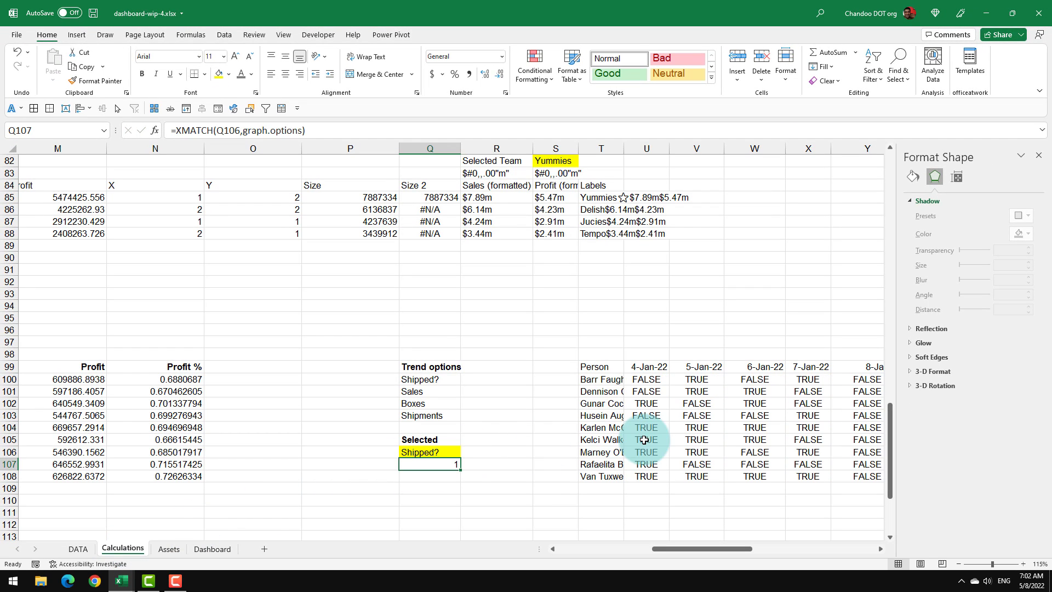
click(651, 414)
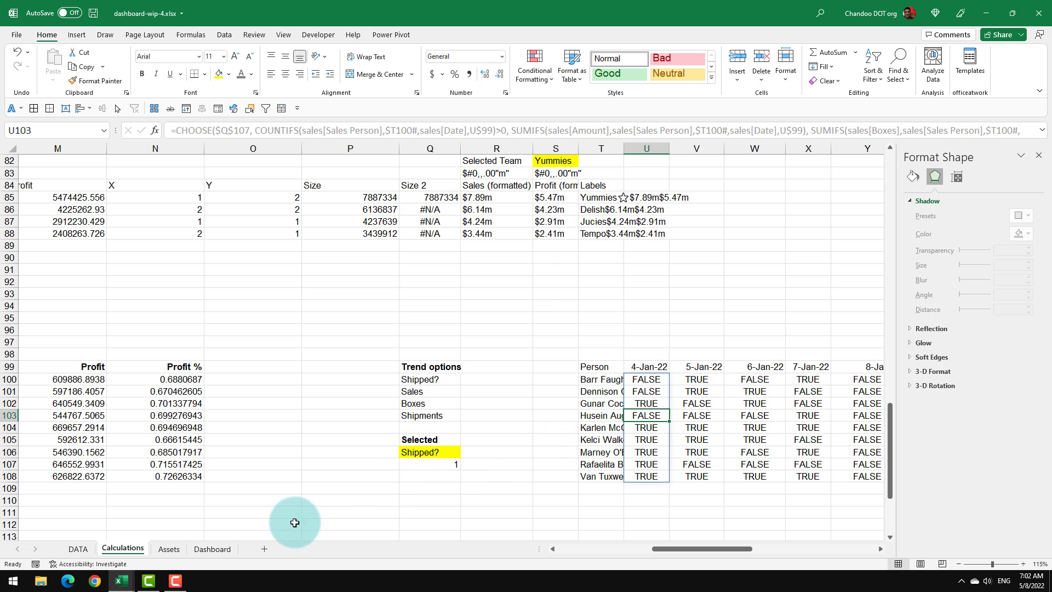
click(225, 549)
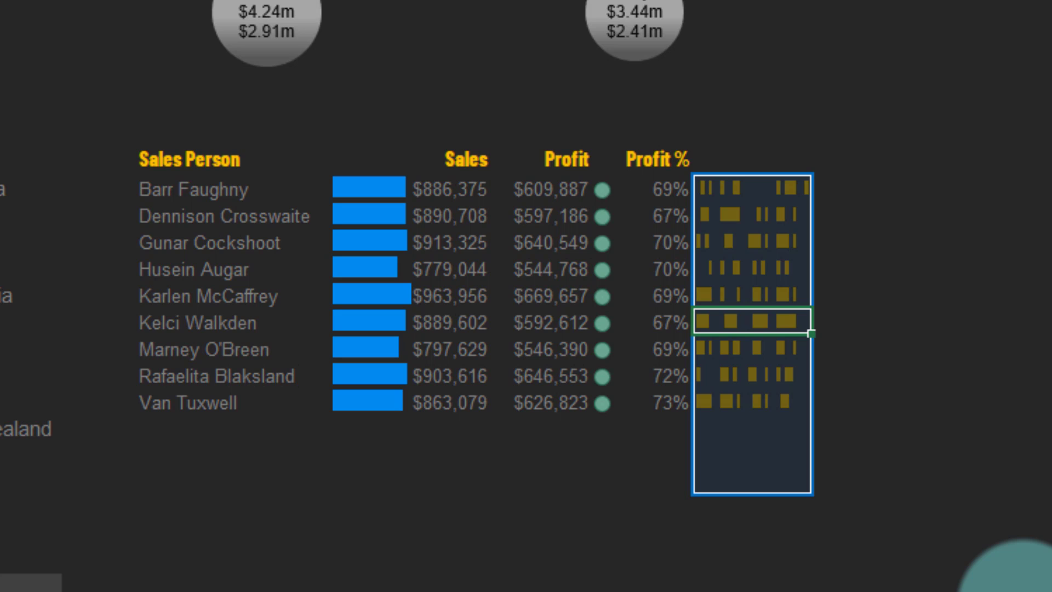
Add List data validation to cell O22 above the sparklines, with the named range graph.options as its source
click(758, 149)
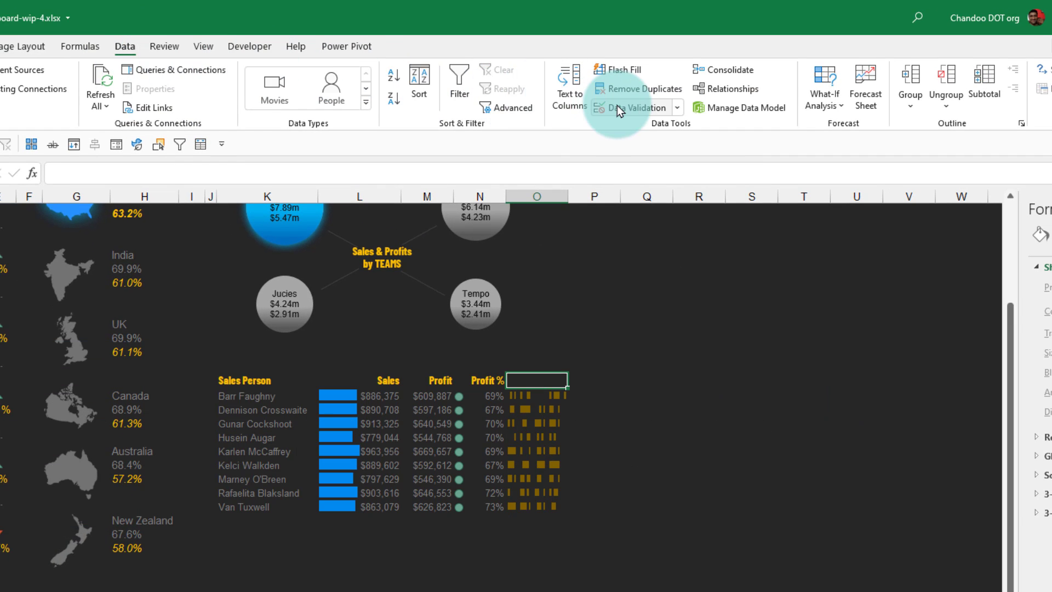
click(617, 106)
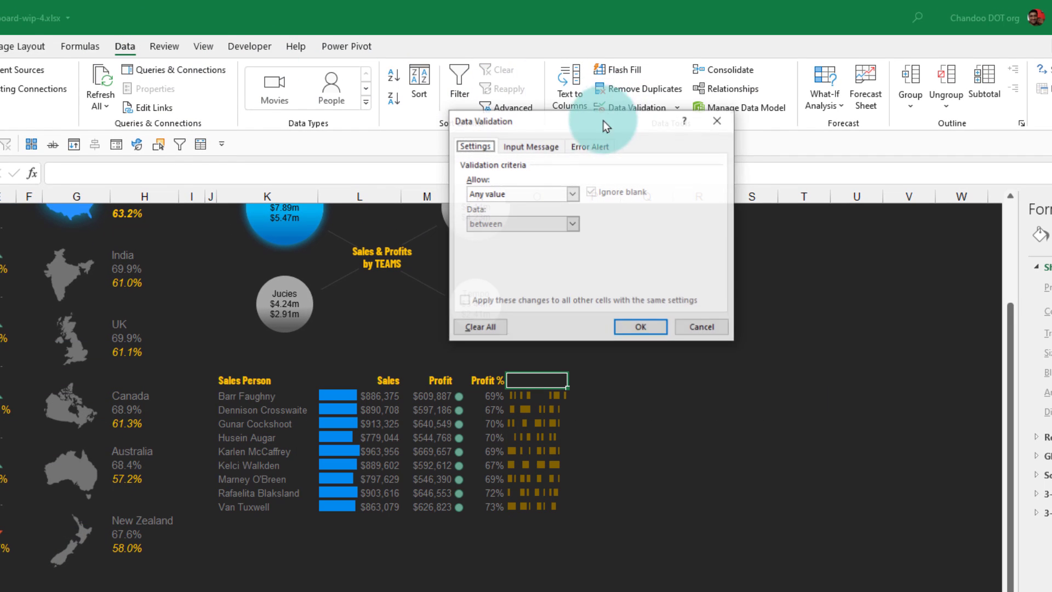
click(526, 195)
click(492, 232)
click(505, 252)
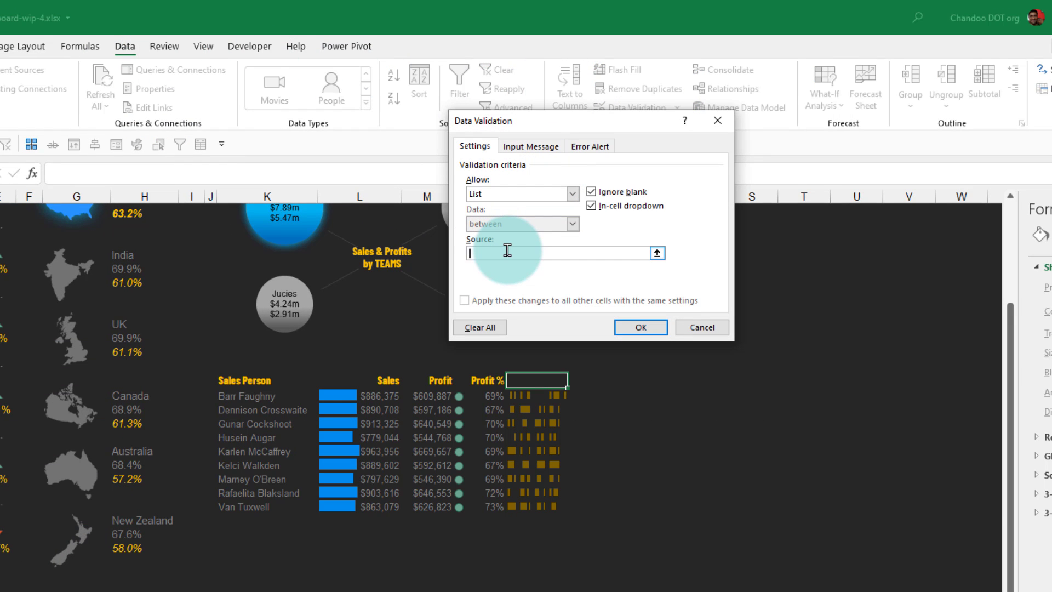
key(F3)
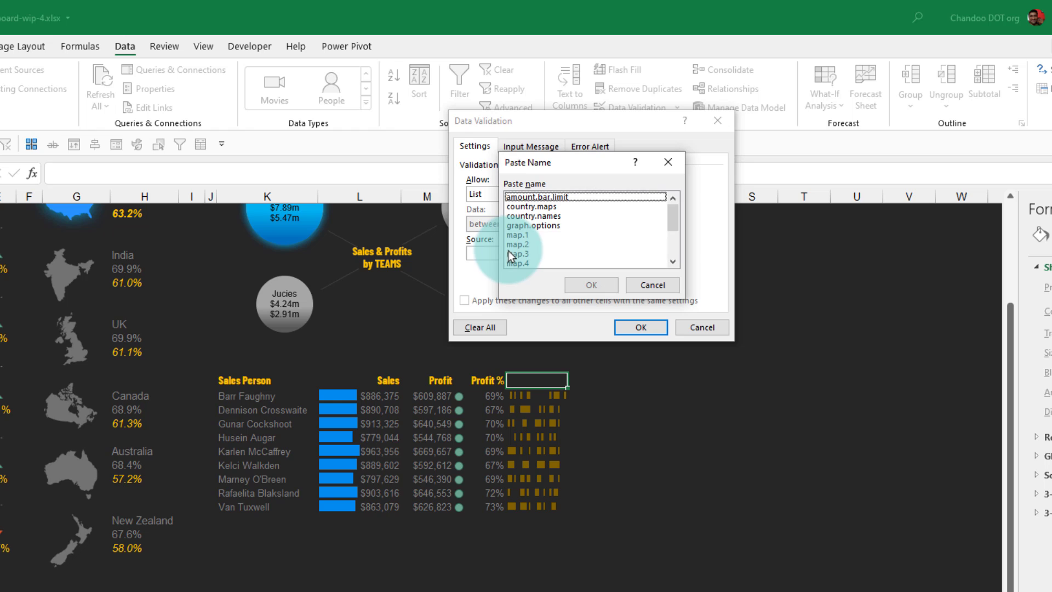
click(534, 225)
click(591, 285)
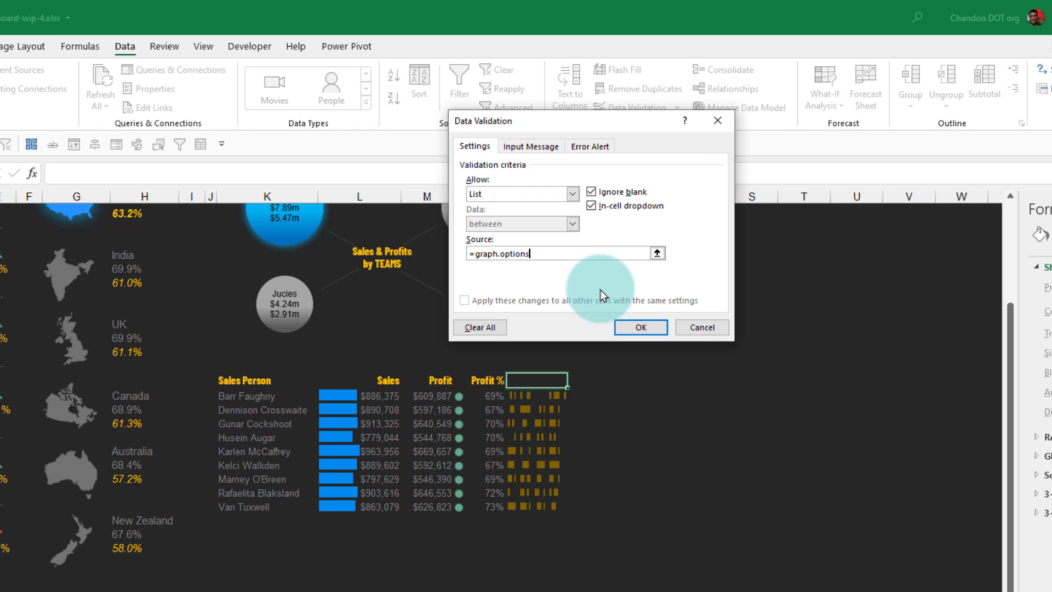
click(639, 327)
Try Shipped? in the new drop-down list in O22, then choose Sales
click(573, 380)
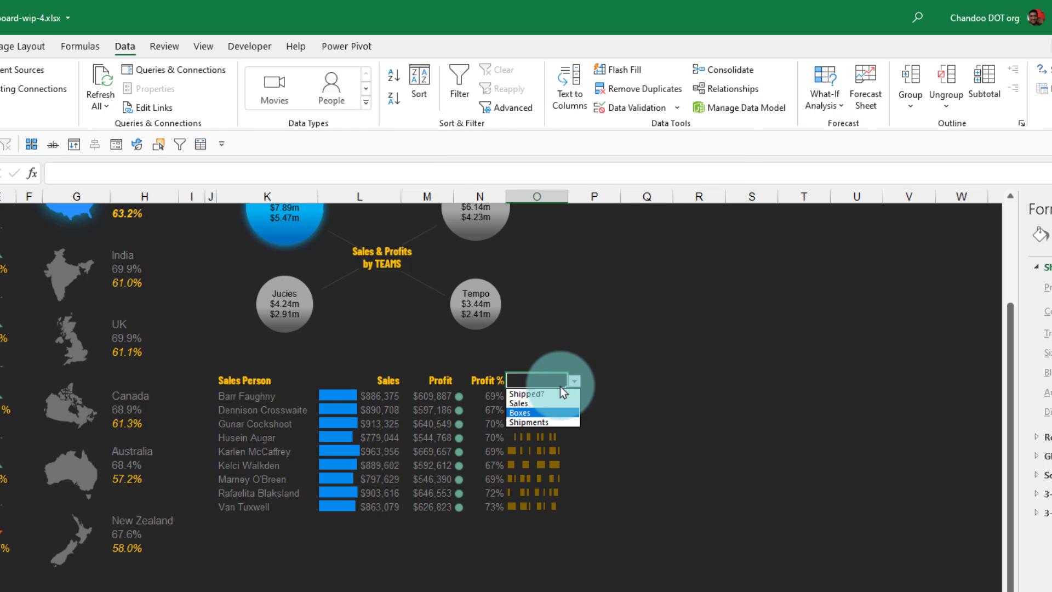
click(550, 394)
click(574, 381)
click(559, 404)
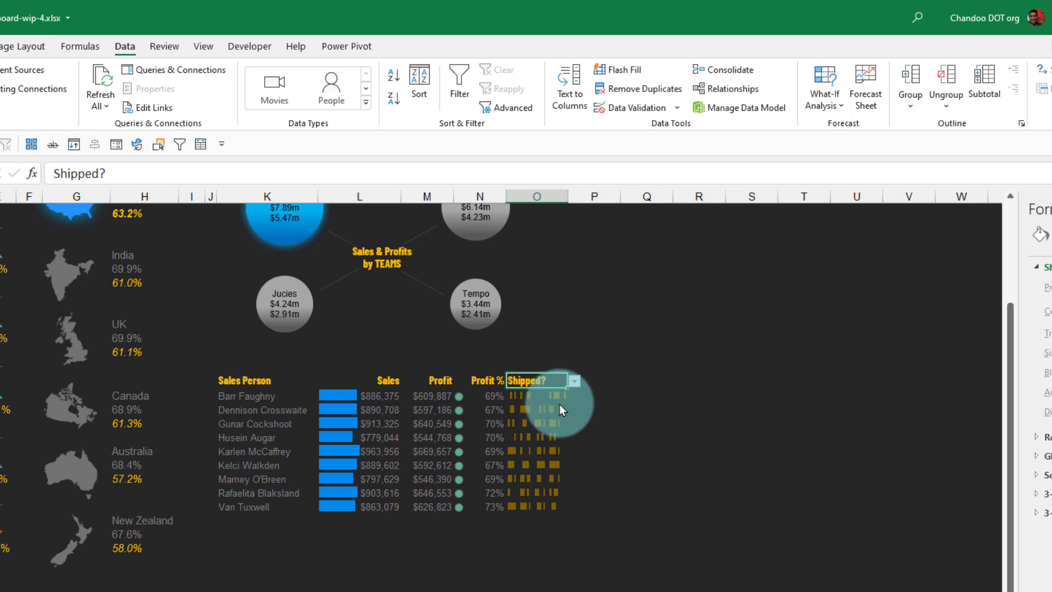
click(575, 381)
click(553, 380)
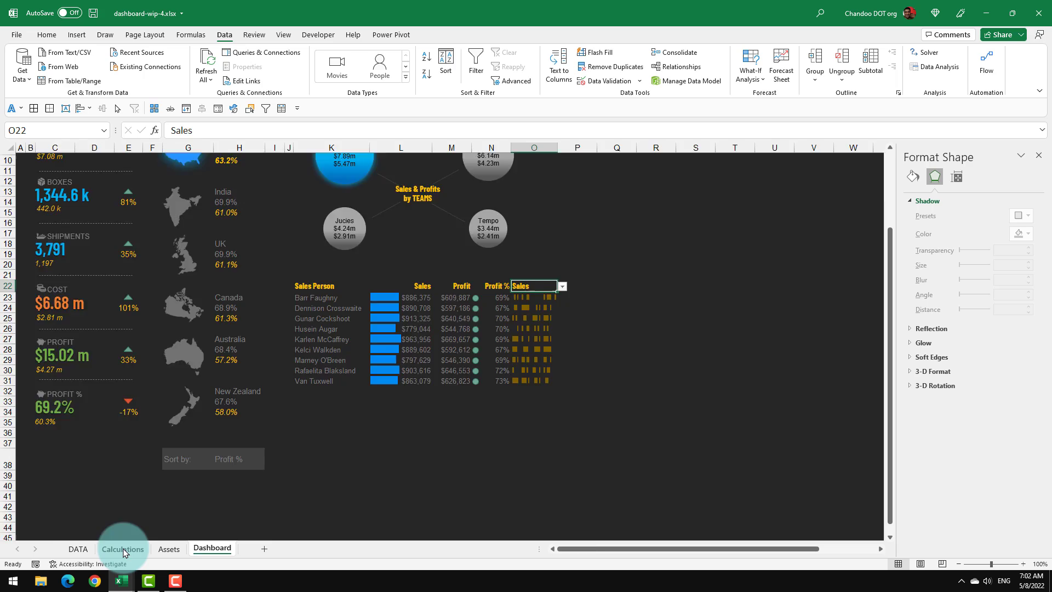
Link the selected trend option in Q106 of the Calculations sheet to cell O22 of the Dashboard sheet
click(123, 547)
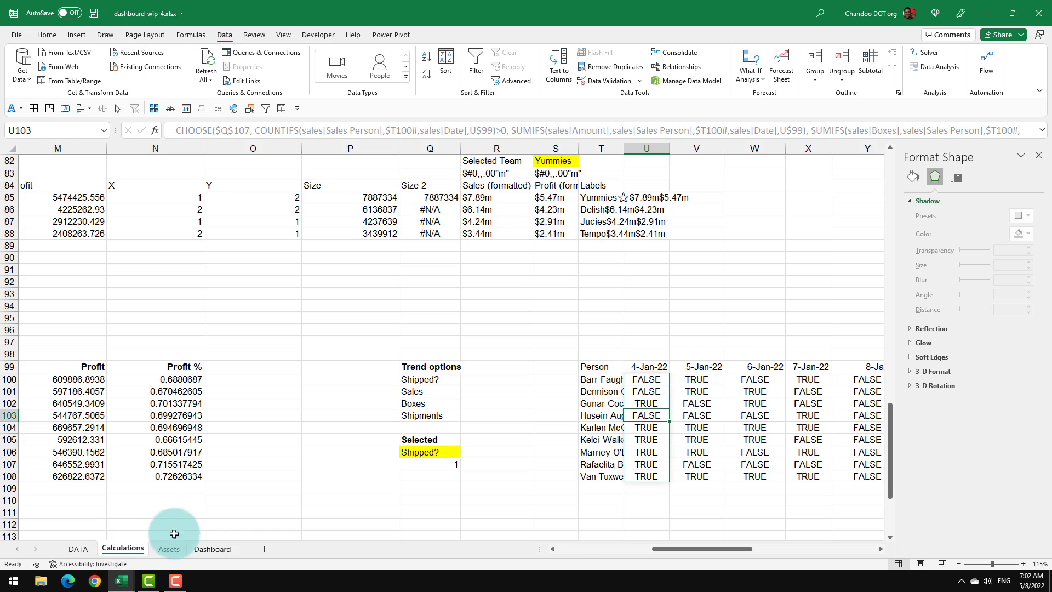
click(429, 453)
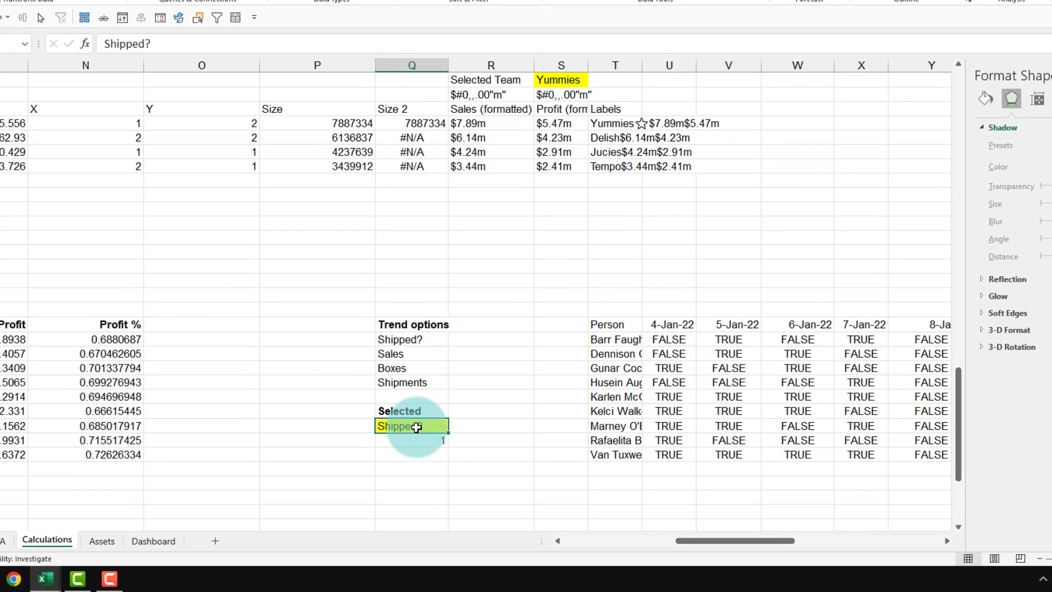
text(=)
click(156, 545)
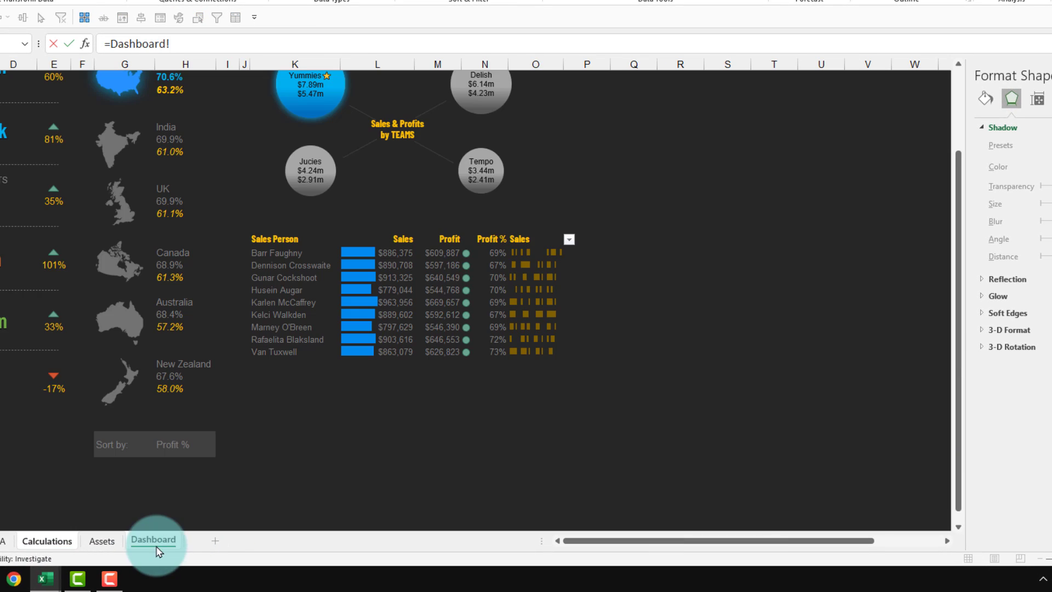
click(536, 213)
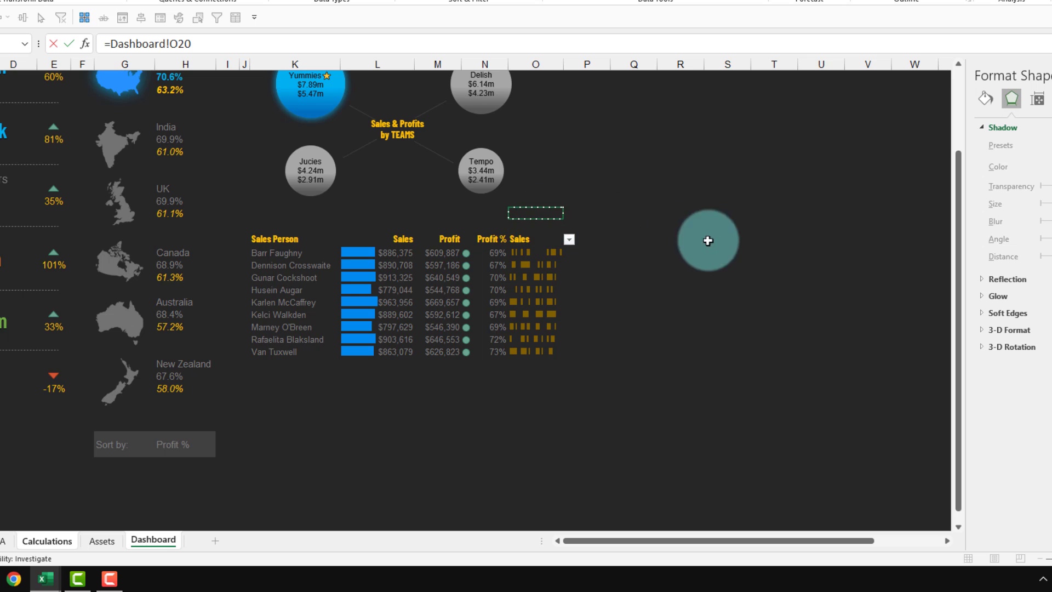
key(Down)
key(Down)
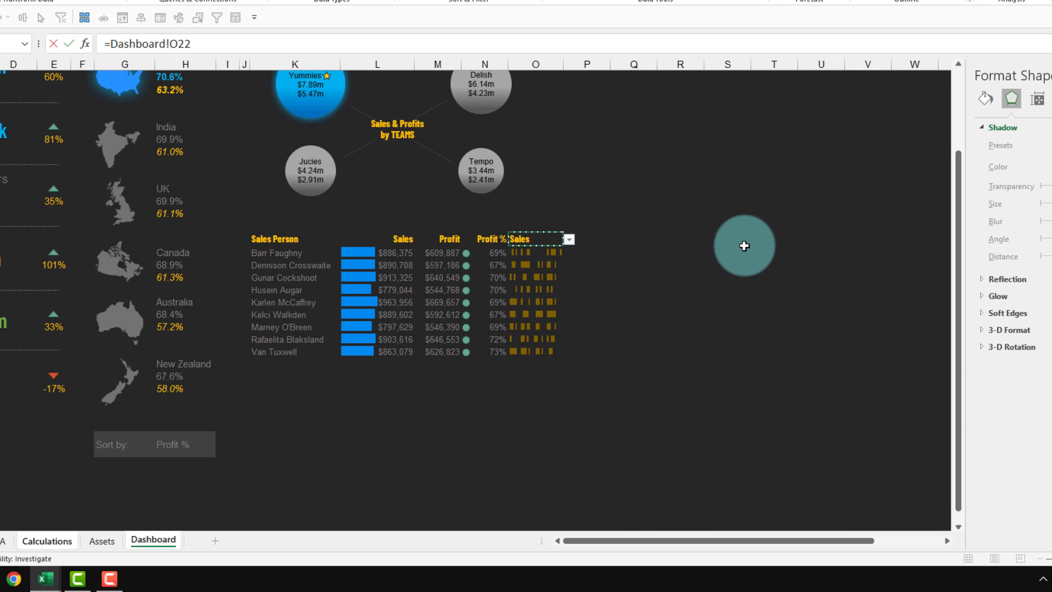
key(Return)
Fill cell Q106 on the Calculations sheet with a blue theme color
click(417, 424)
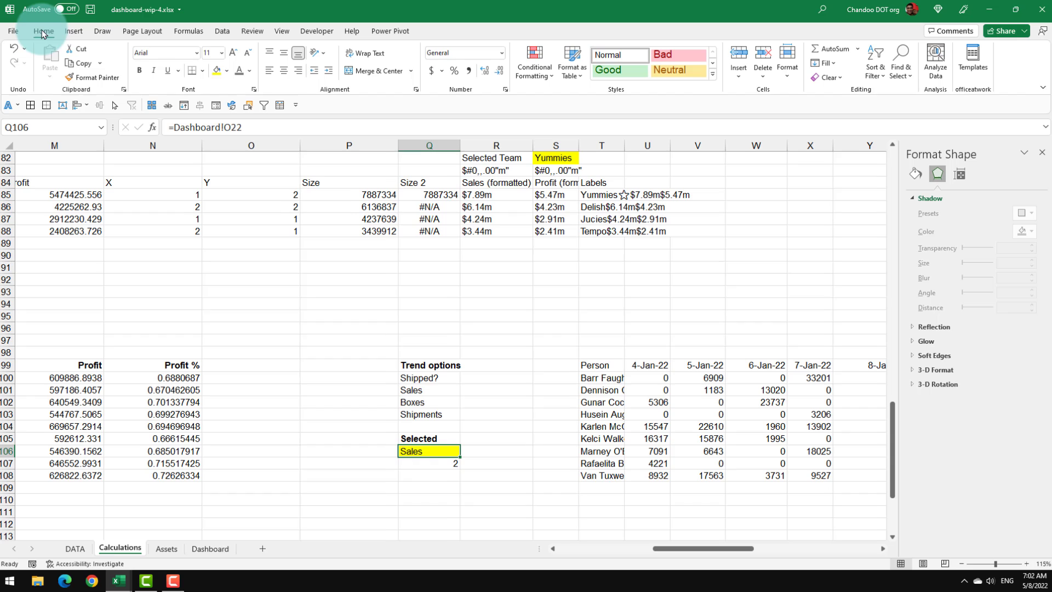
click(228, 74)
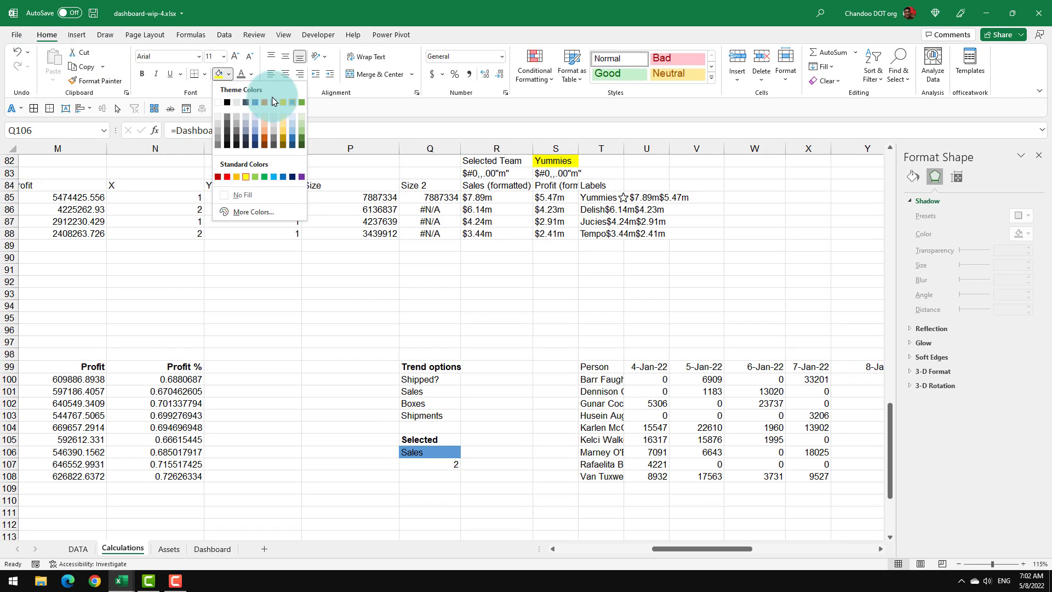
click(291, 102)
Test the trend drop-down in O22 on the Dashboard sheet with Shipped?, Sales, Boxes and Shipments, then return to Sales
click(211, 548)
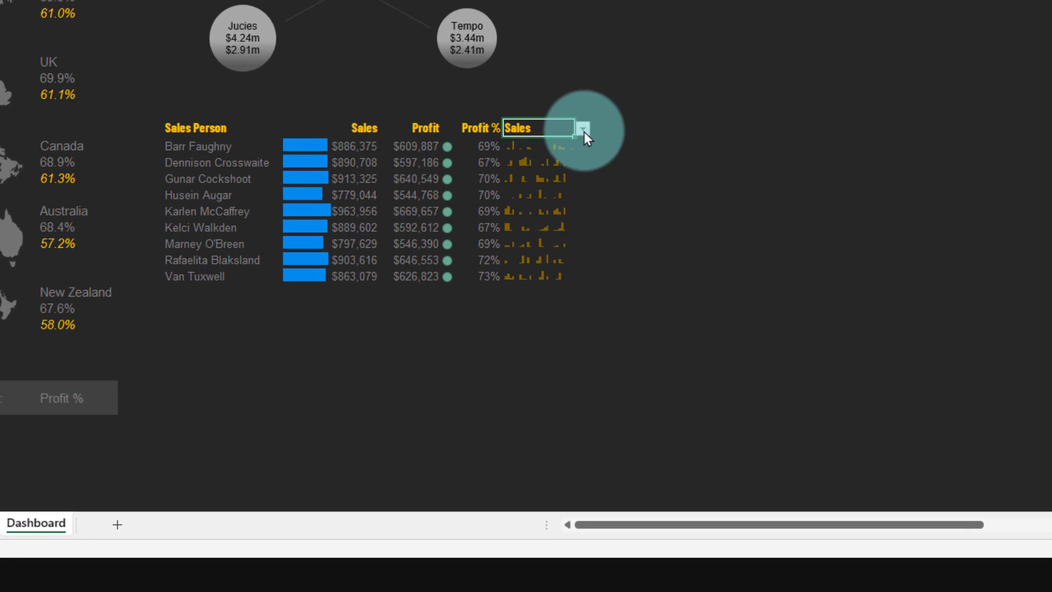
click(562, 295)
click(549, 302)
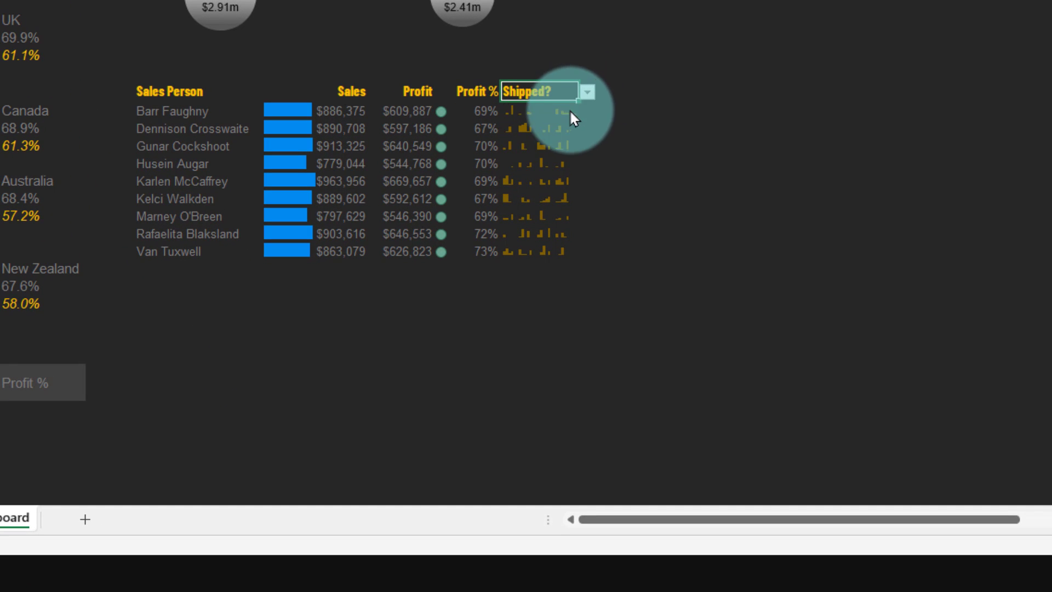
click(586, 92)
click(565, 122)
click(585, 94)
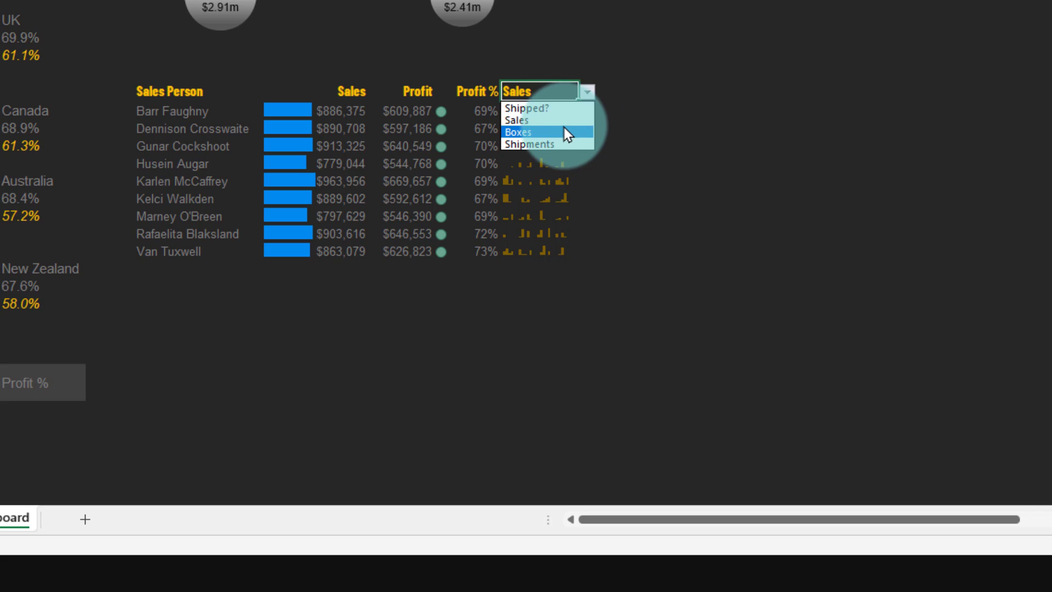
click(567, 133)
click(586, 92)
click(556, 143)
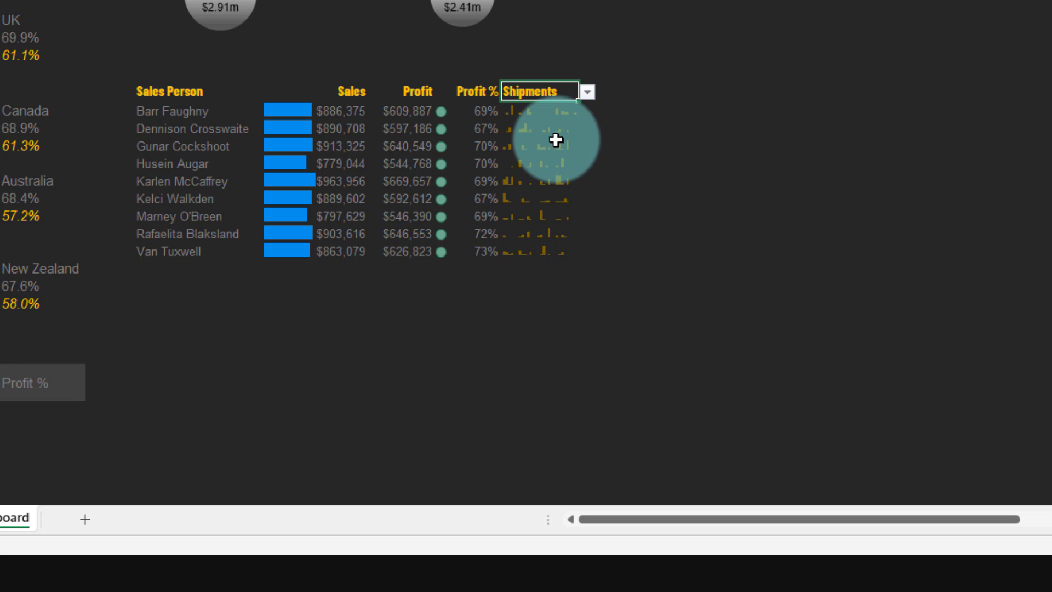
click(586, 92)
click(560, 132)
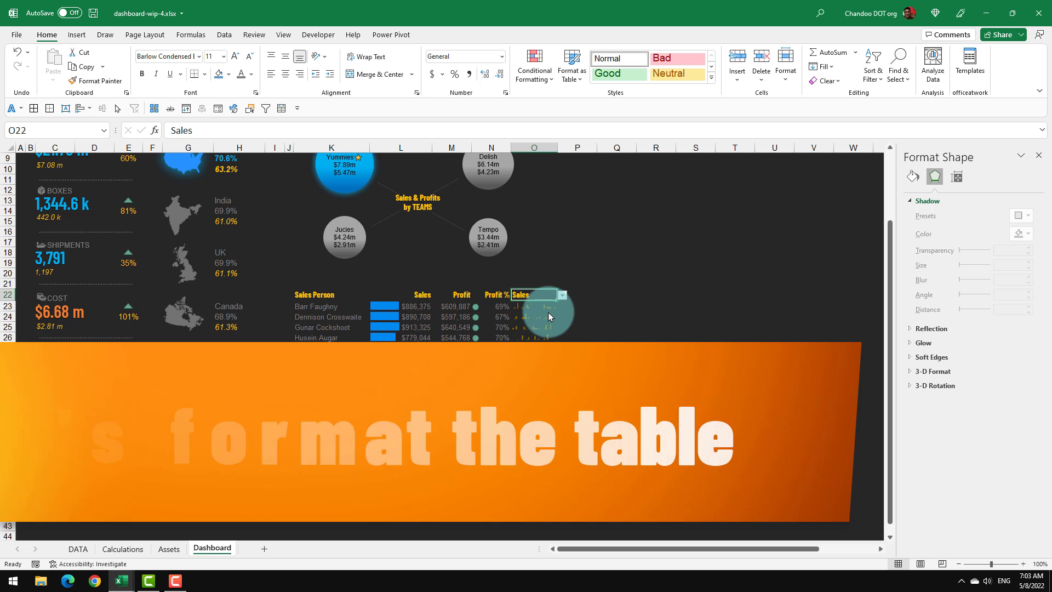
Fill the trend drop-down cell O22 on the Dashboard sheet with a near-black theme color
click(547, 309)
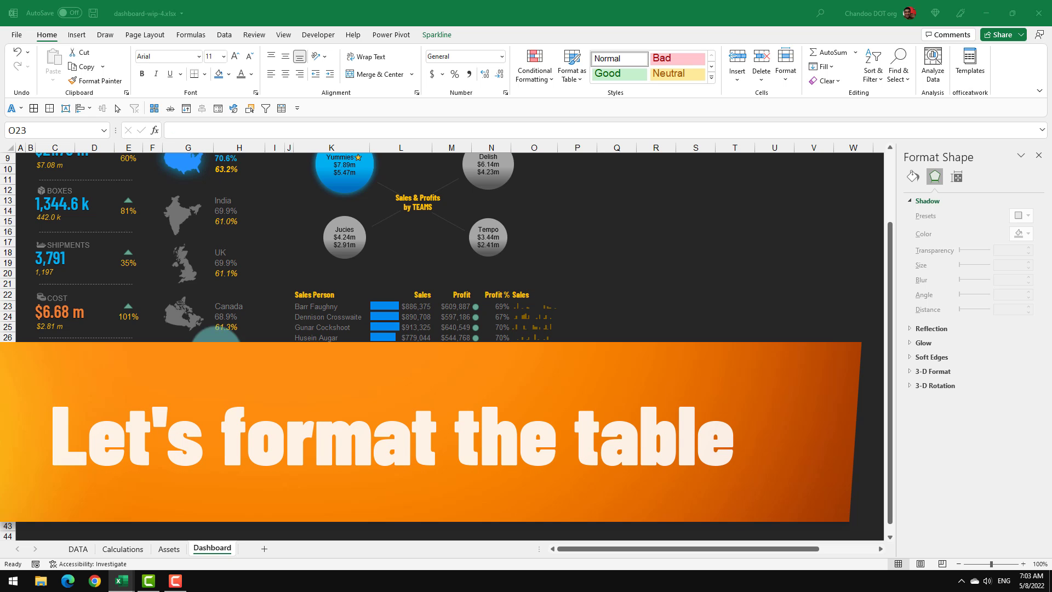
click(537, 295)
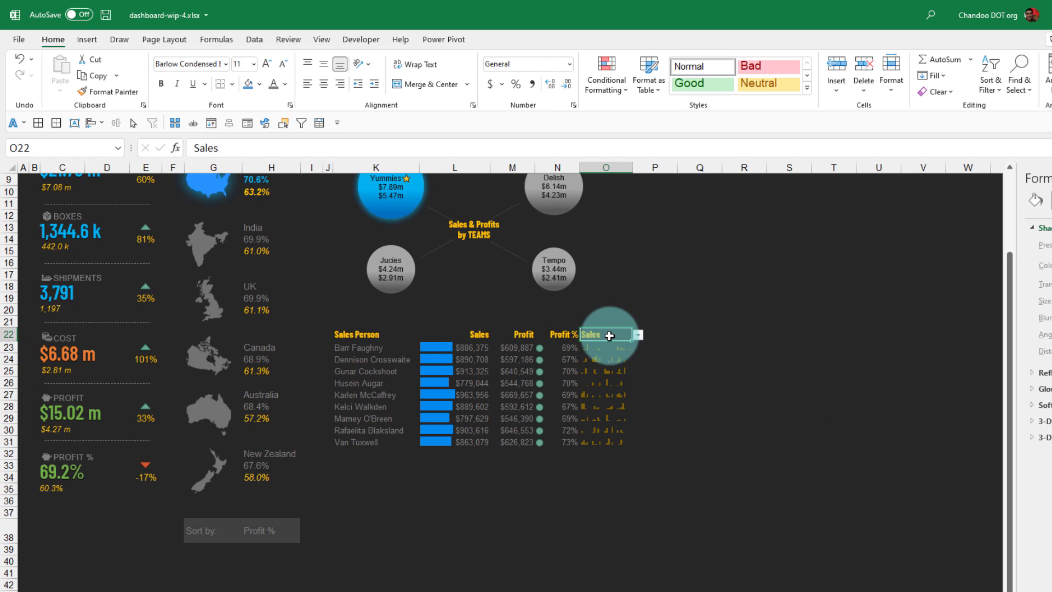
click(259, 83)
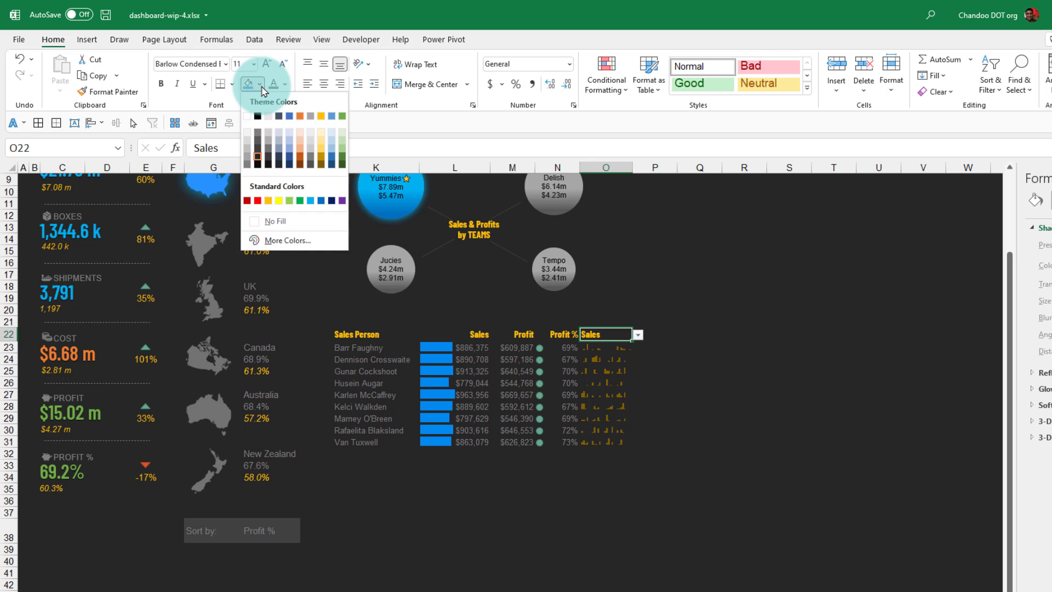
click(257, 163)
click(710, 429)
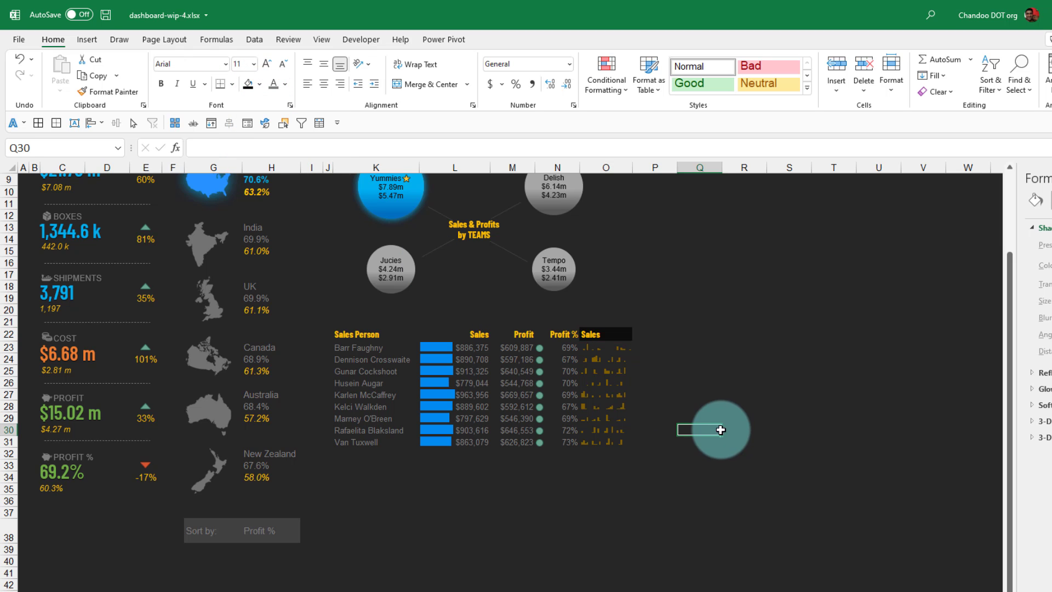
Examine the Dashboard's sales person table and trace its names on the Calculations sheet from T100 back to the filtered data in K100
click(620, 336)
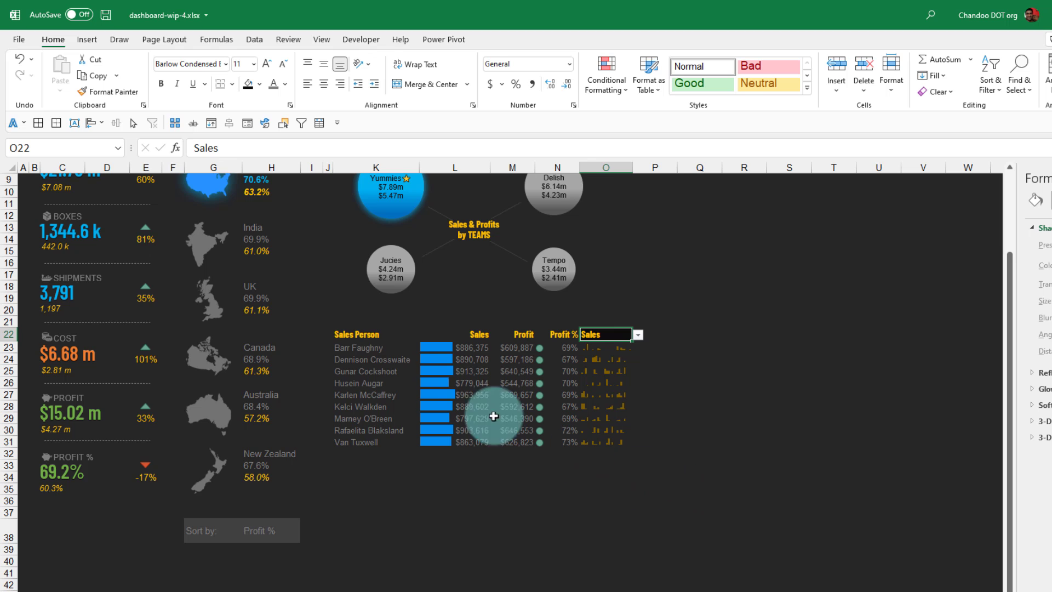
drag(340, 347, 607, 441)
click(660, 381)
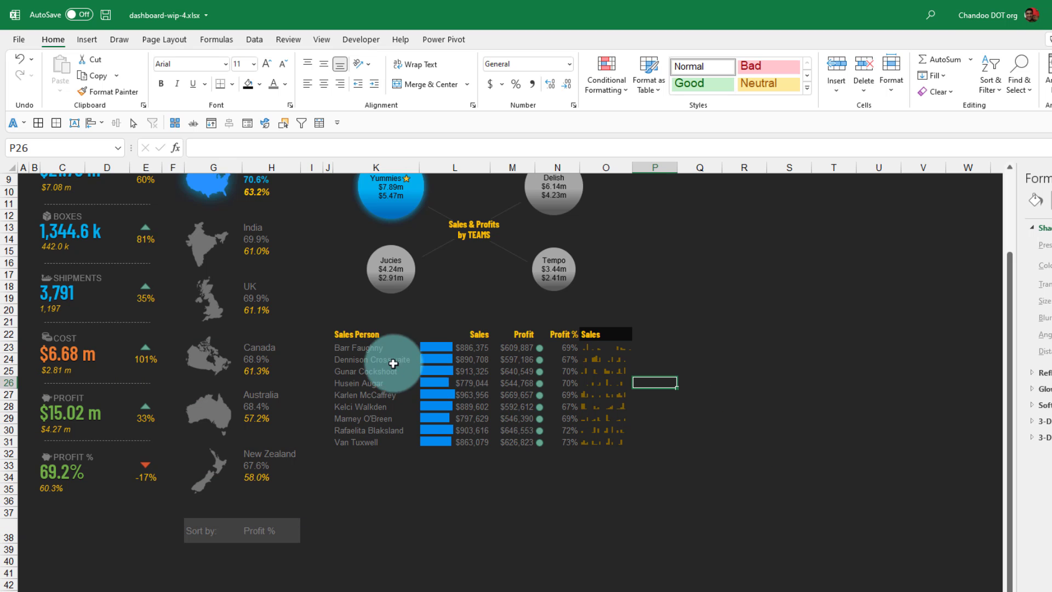
drag(383, 349, 550, 447)
drag(606, 348, 608, 442)
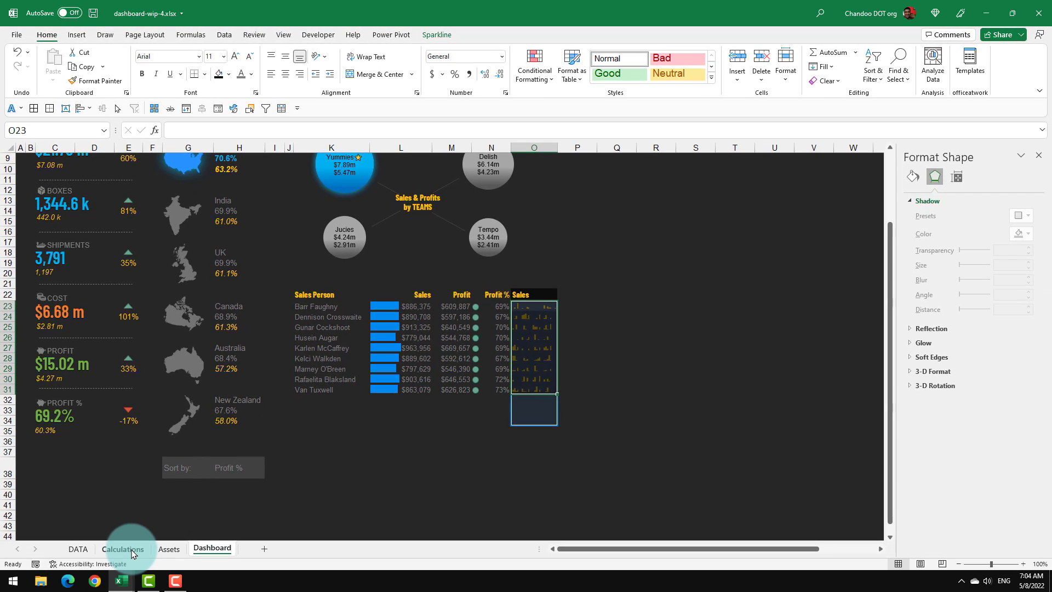
click(122, 549)
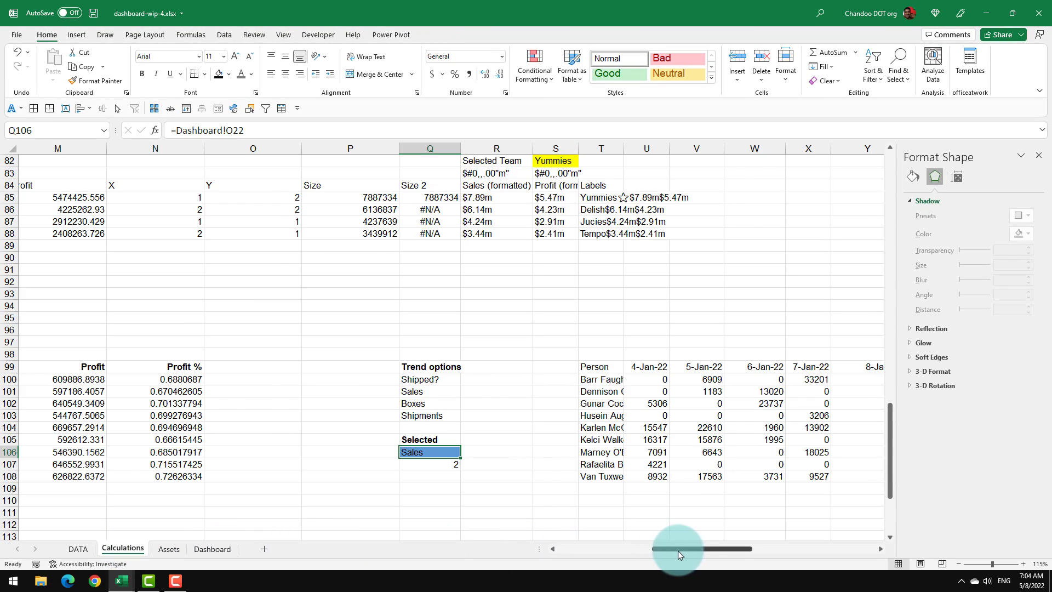
drag(667, 556, 633, 554)
drag(307, 379, 338, 482)
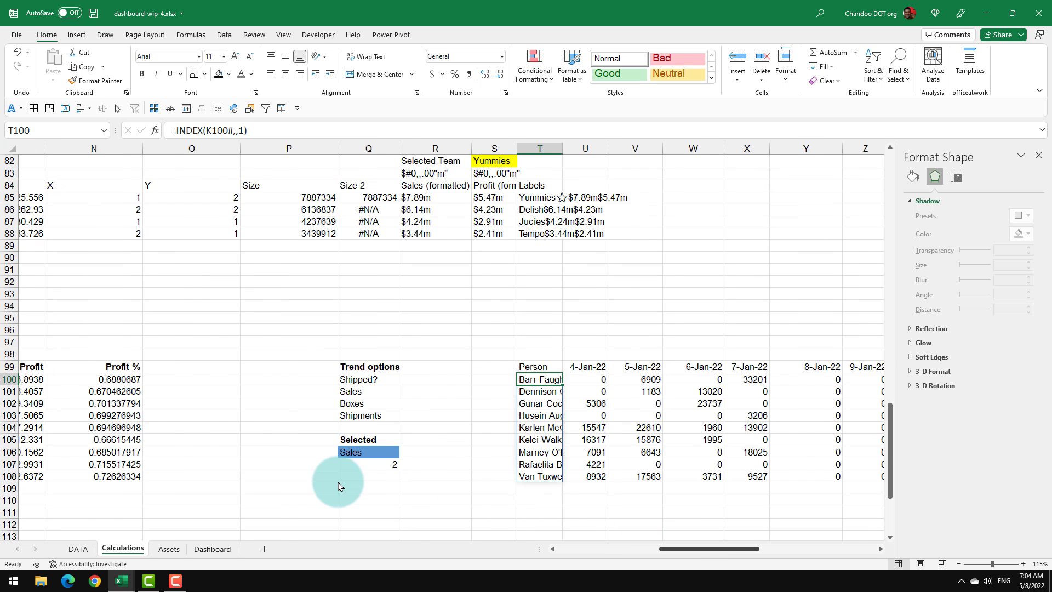
scroll(337, 483, left, 5)
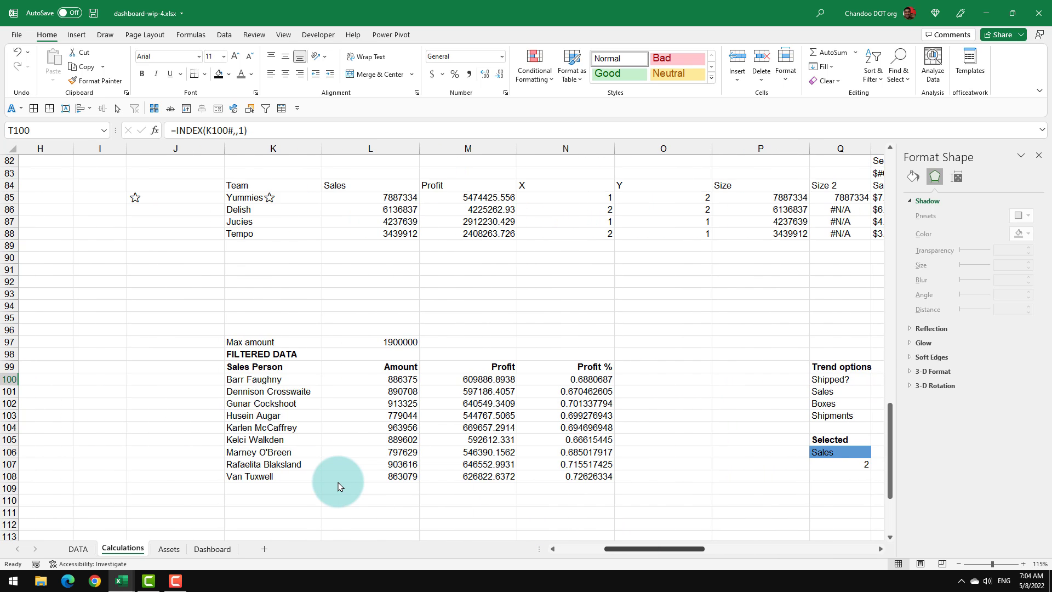
scroll(338, 483, right, 5)
key(ctrl+bracketleft)
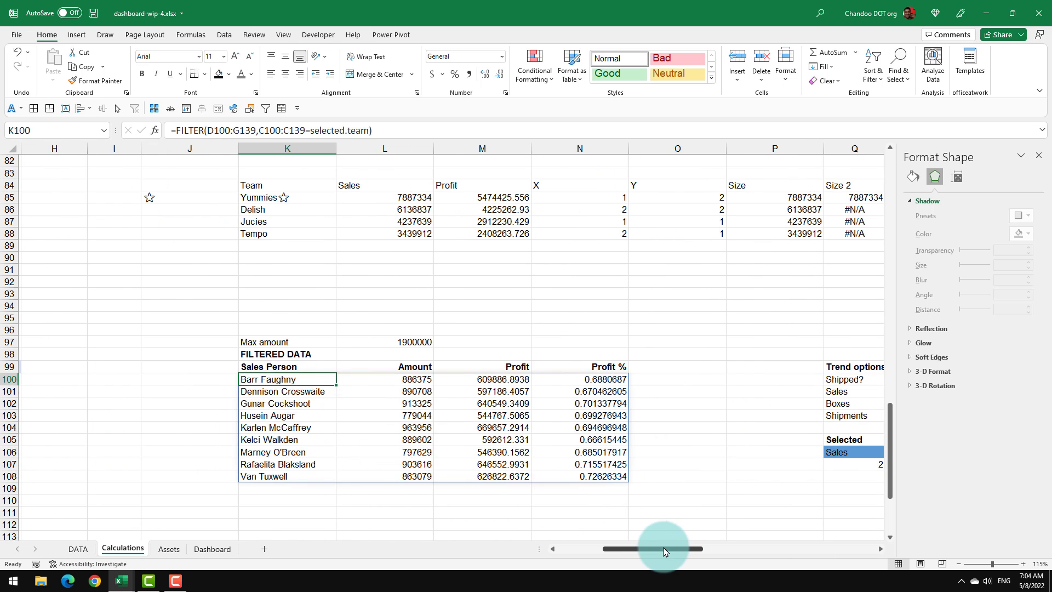
drag(664, 548, 759, 545)
scroll(734, 553, left, 5)
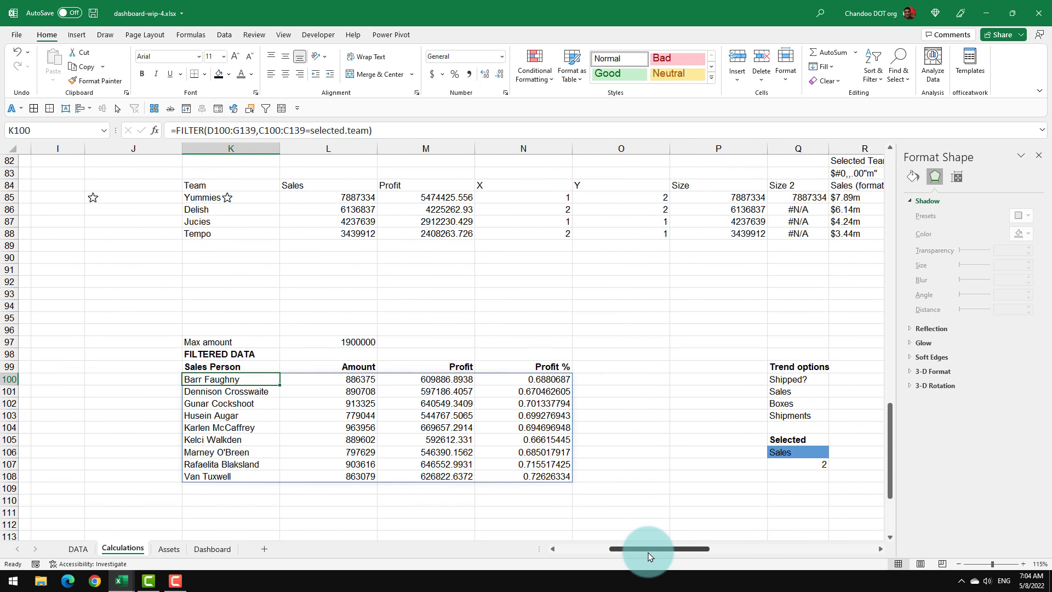
drag(804, 367, 810, 423)
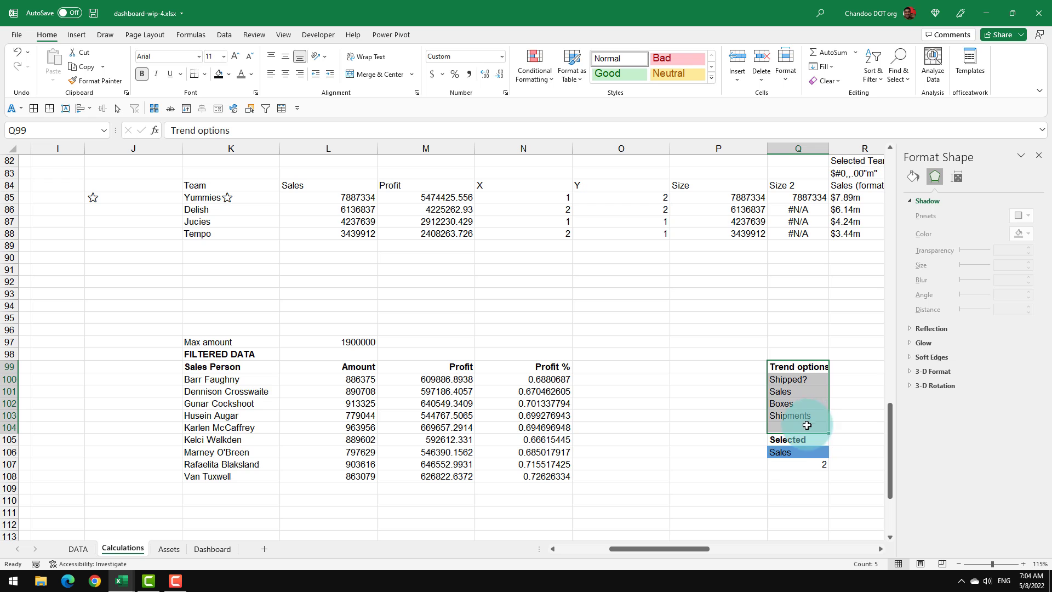
Create a Sort Options list from Q114 down on the Calculations sheet with the entries Sales Person, Sales, Profit and Profit %
drag(644, 548, 713, 548)
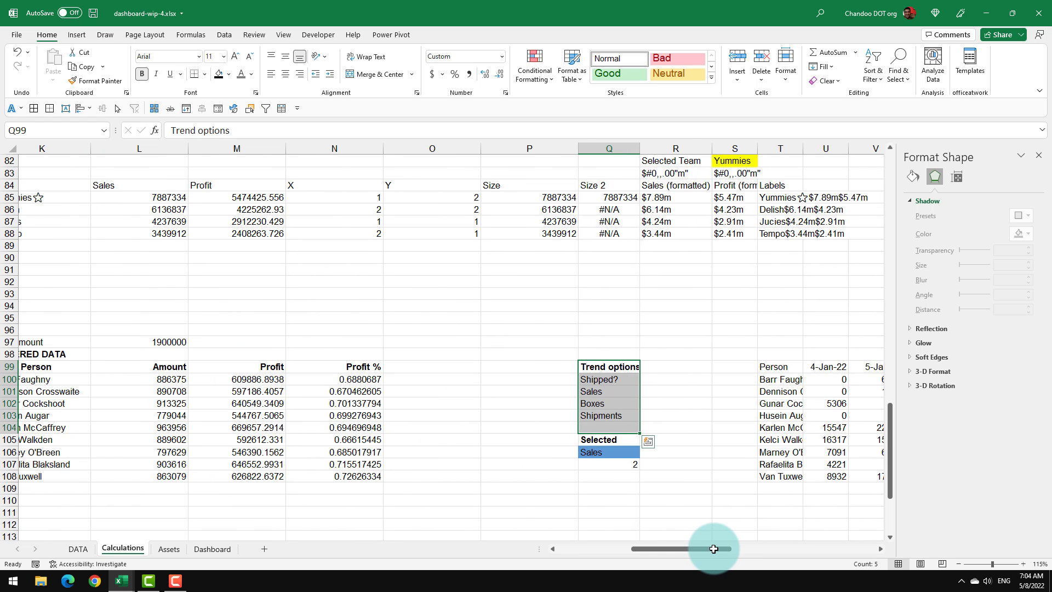
scroll(713, 548, down, 5)
click(609, 369)
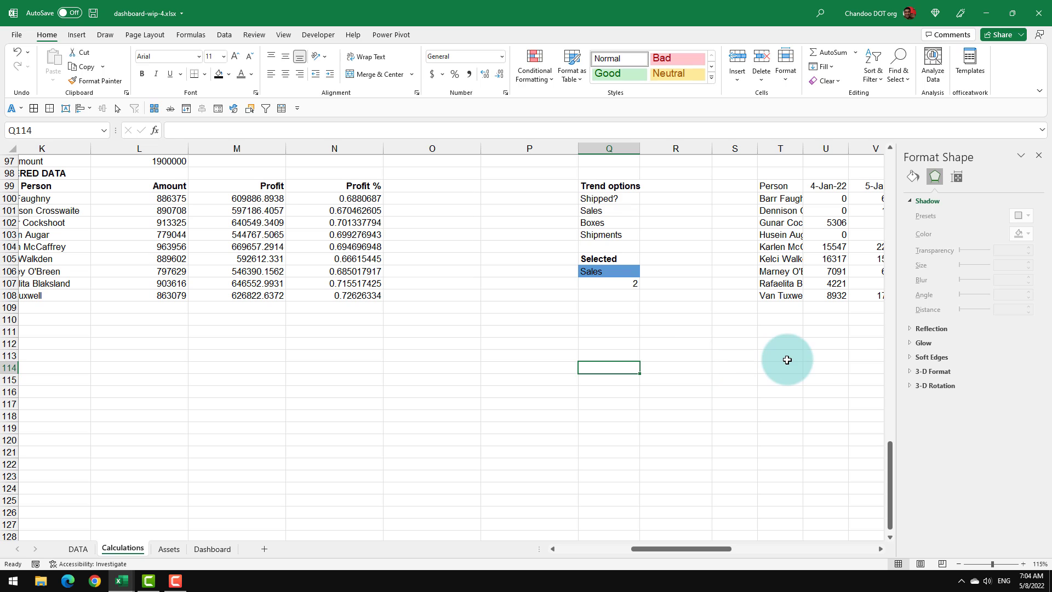
text(Sort Op)
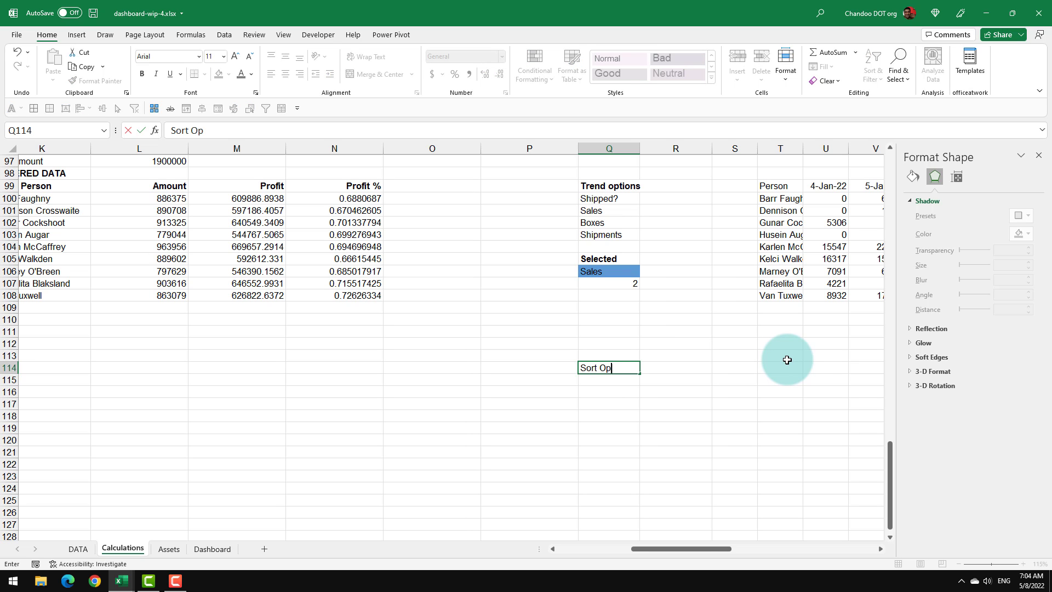
text(tions)
key(Return)
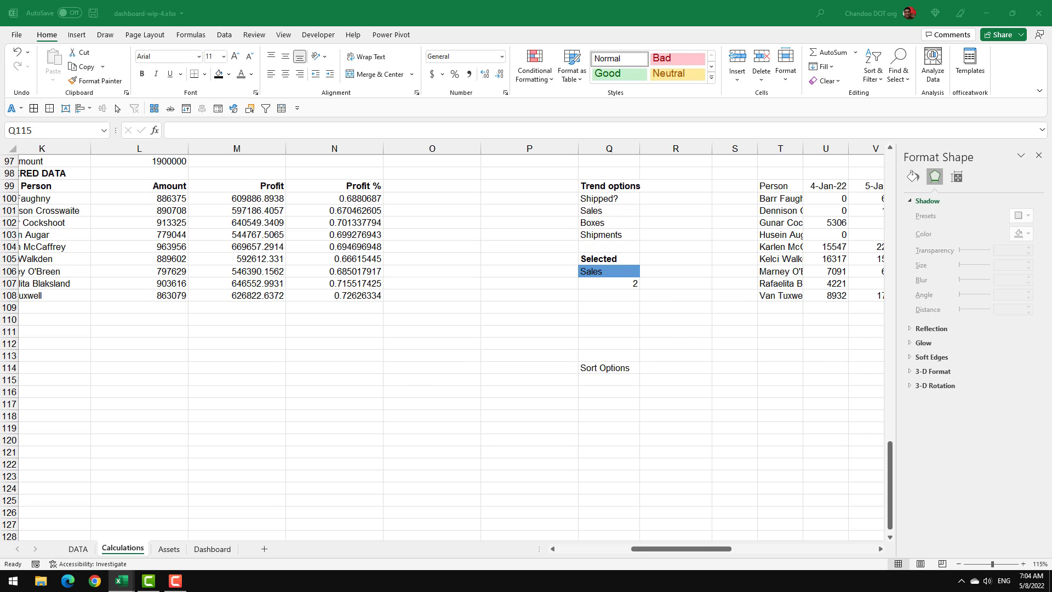
text(Sales Person Sales Profit Profit %)
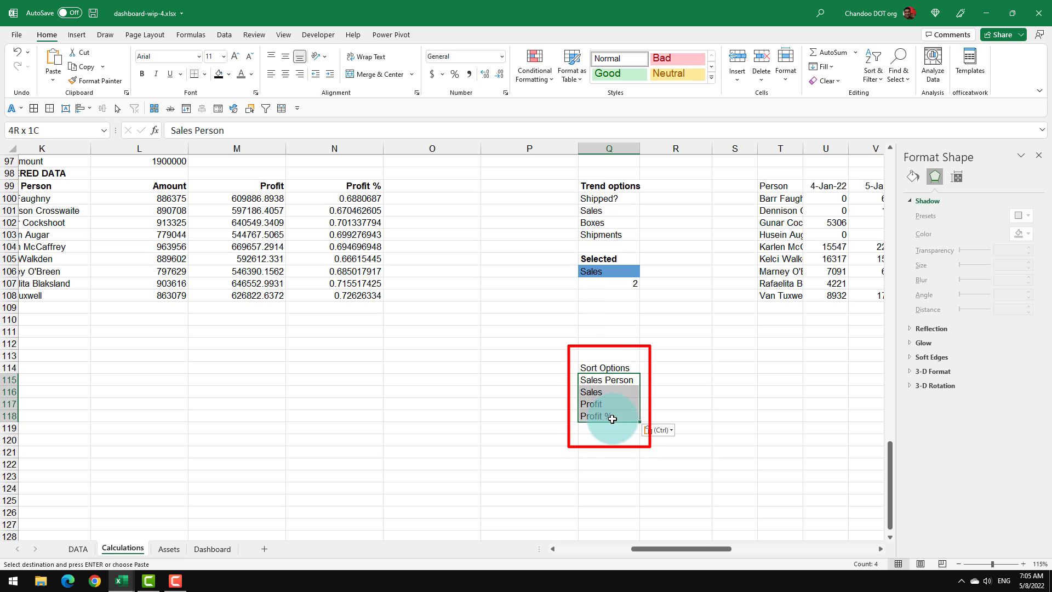
Name the range Q115:Q118 sort.options.for.people.table
click(61, 129)
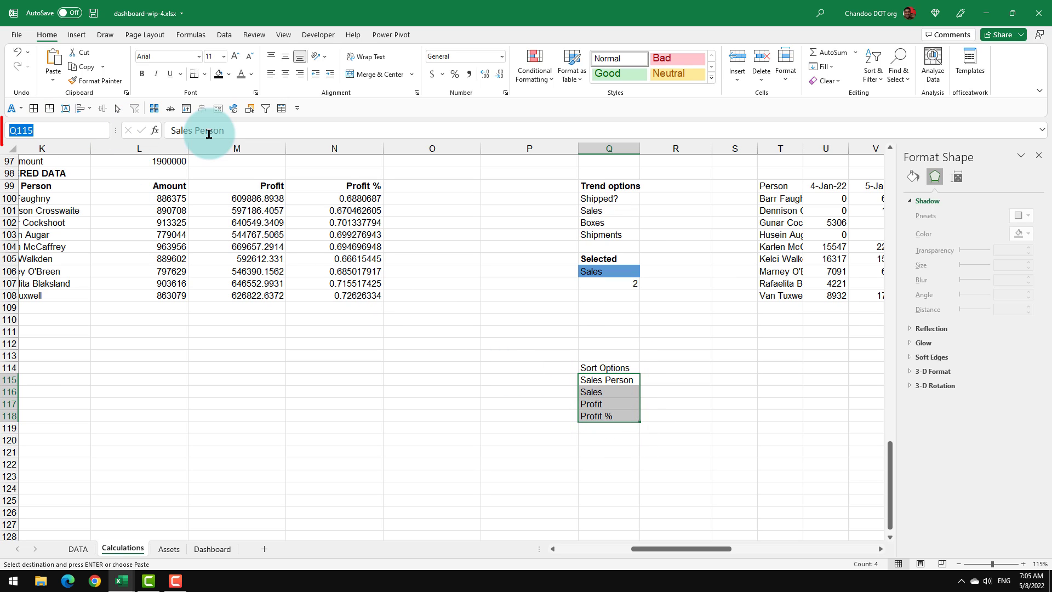
text(sort.options)
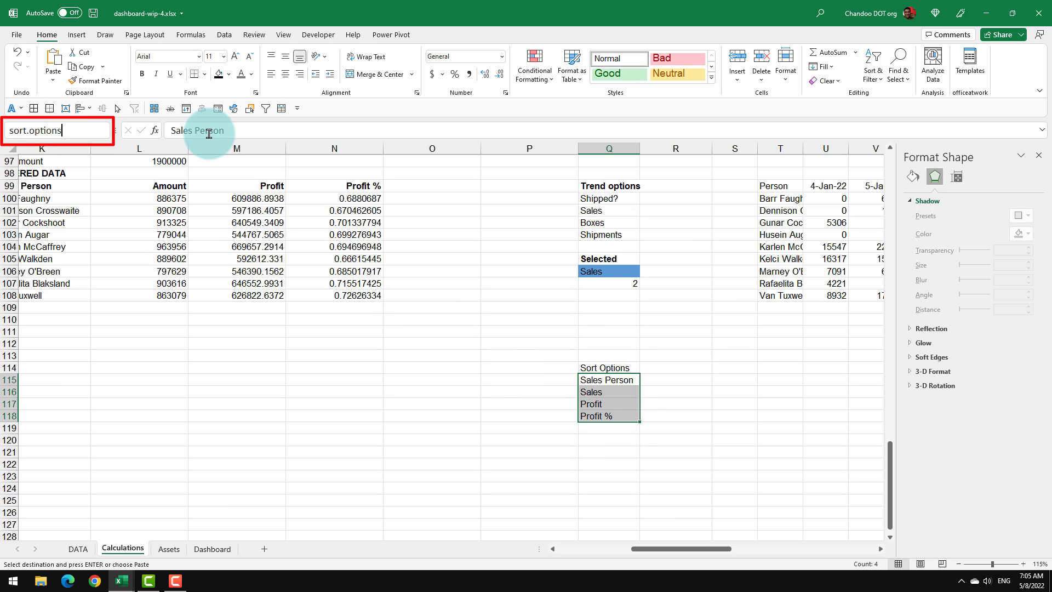
text(.for.people.table)
key(Return)
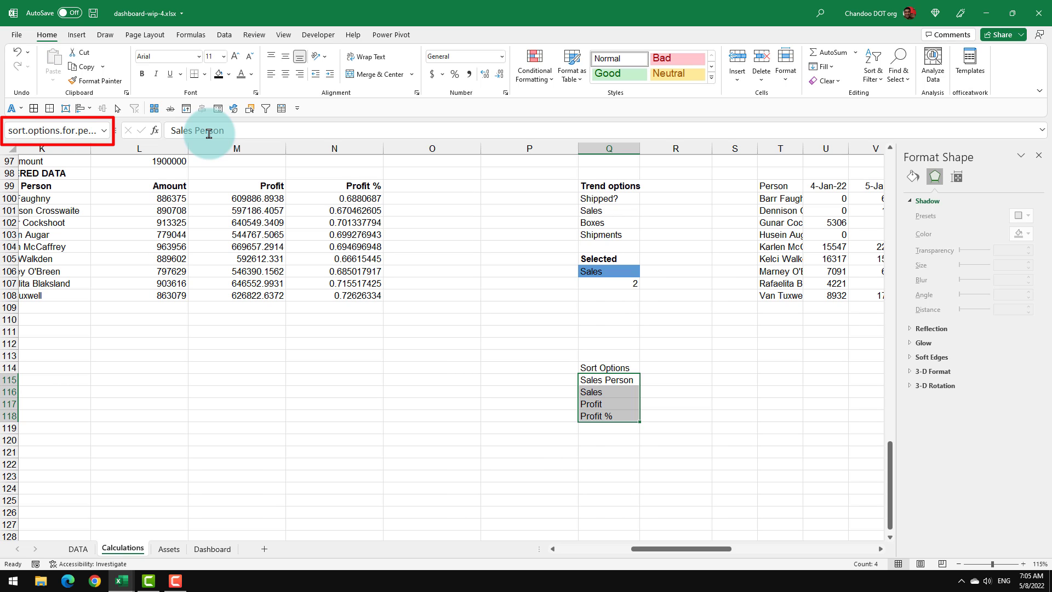
Make the Sort Options heading in Q114 bold and select the empty cell Q120 below the list
click(605, 367)
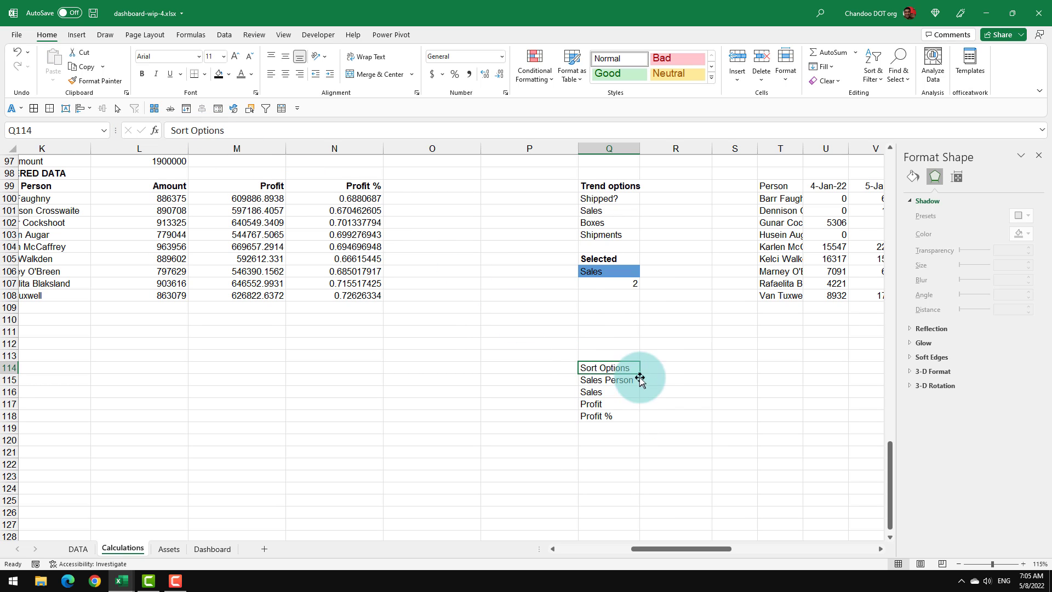
key(ctrl+b)
click(605, 441)
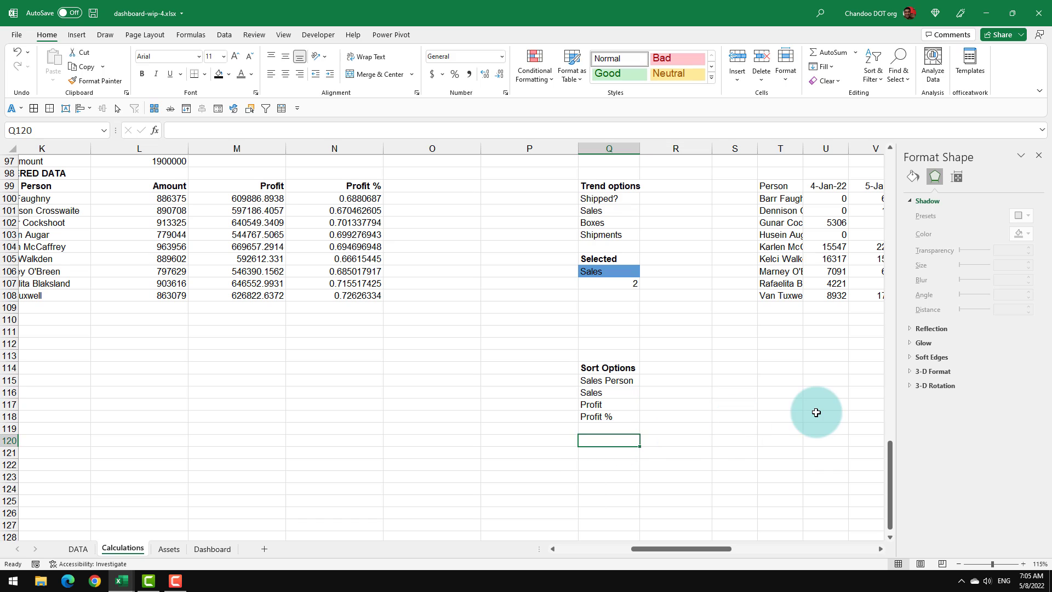
Enter the heading Selected in Q120 and the value Sales in Q121 below the sort options list
text(Selected)
key(Return)
text(Sales)
key(Return)
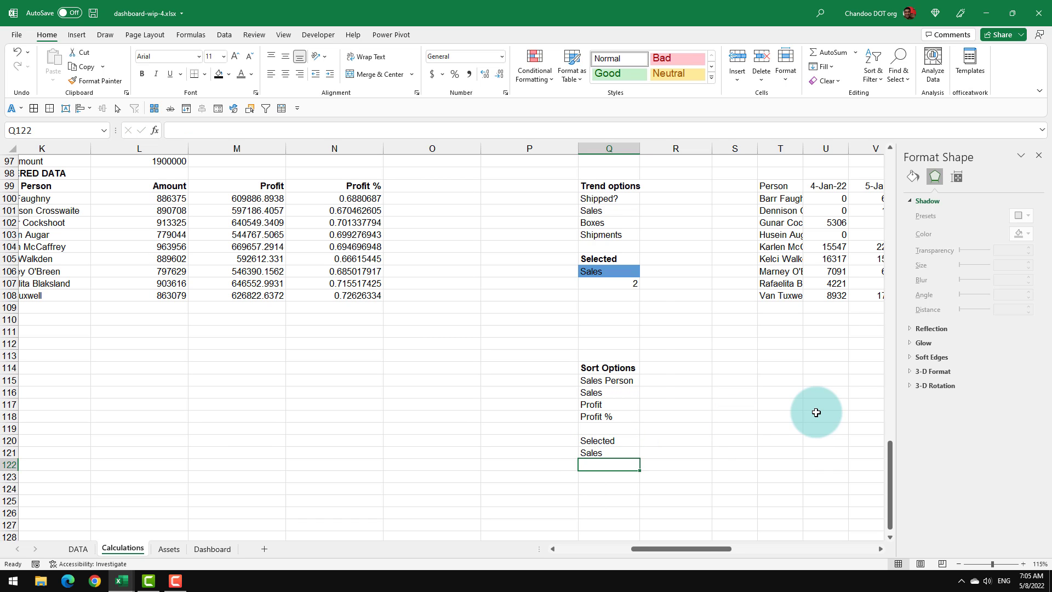
Fill Q121 with yellow and make the Selected heading in Q120 bold
click(606, 453)
click(219, 74)
click(229, 74)
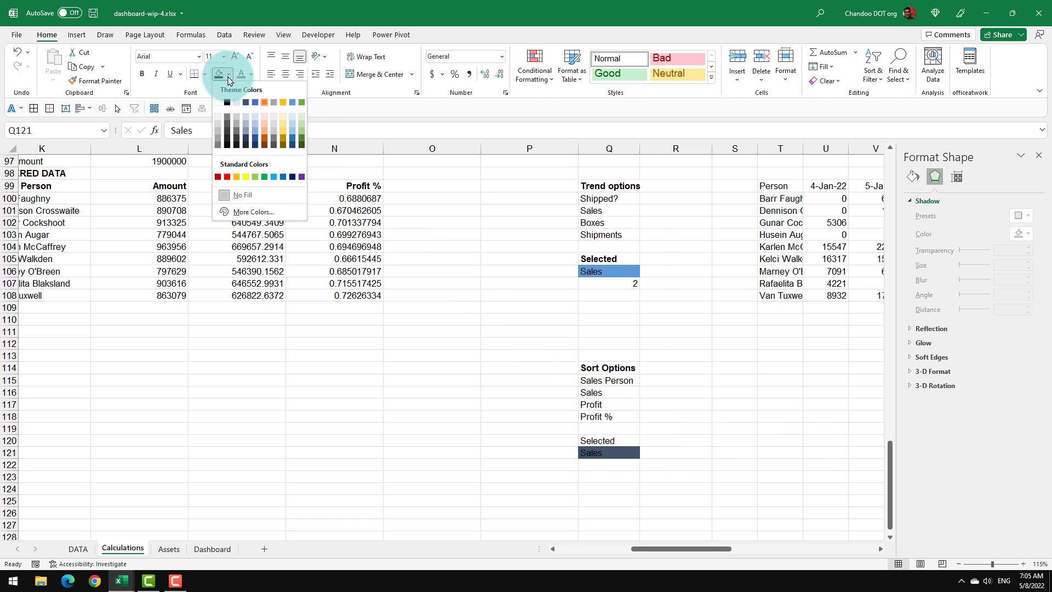
click(245, 176)
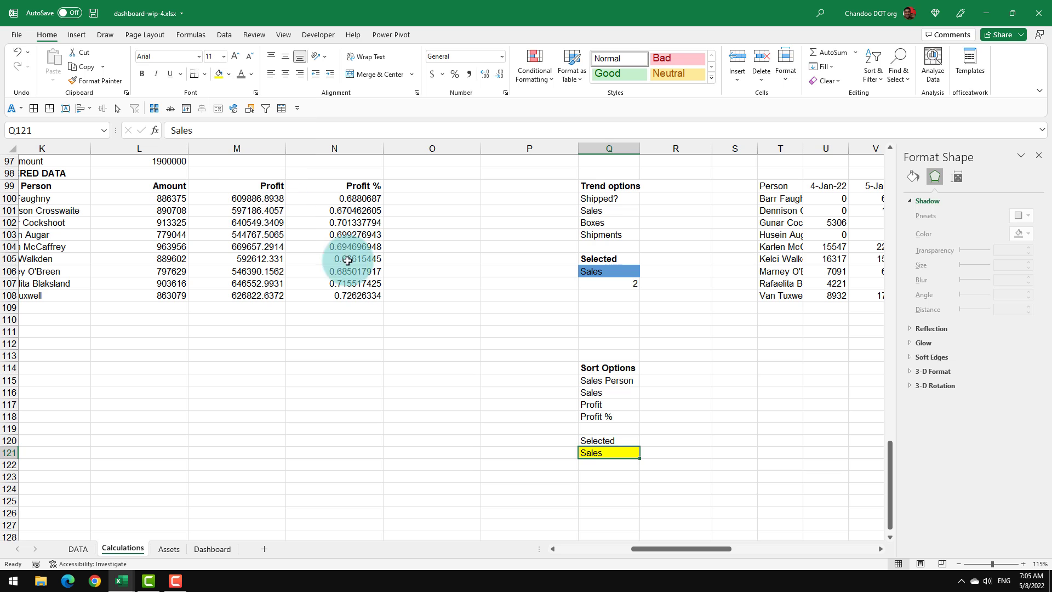
key(Up)
key(ctrl+b)
Enter =XMATCH(Q121,sort.options.for.people.table) in Q122 to look up the selected option's position in the list
click(606, 466)
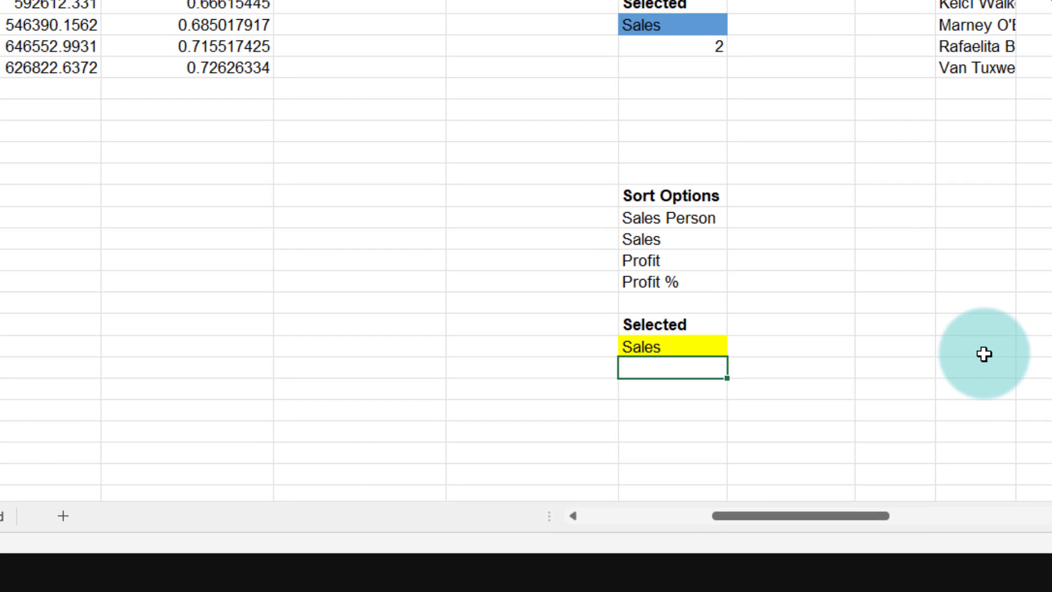
drag(824, 521, 866, 516)
text(=XMATCH(Q121,sor)
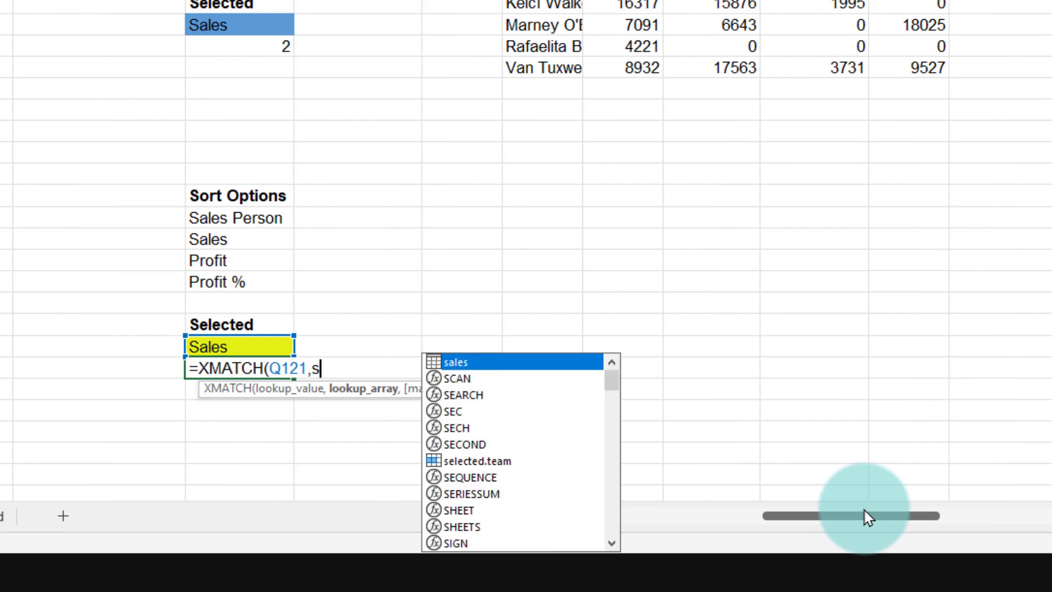
key(Down)
key(Down)
key(Tab)
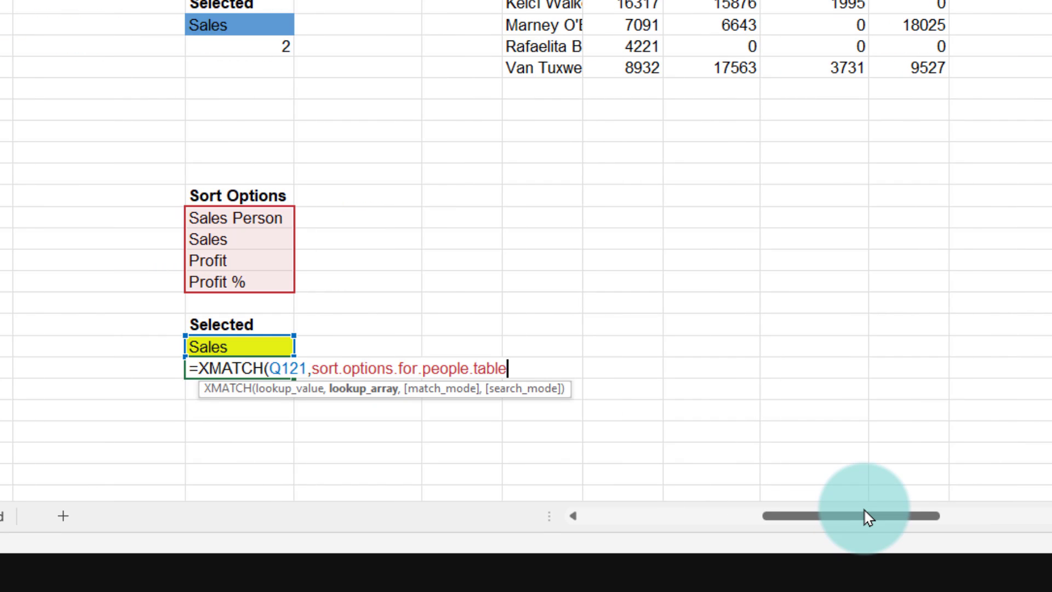
text())
key(Return)
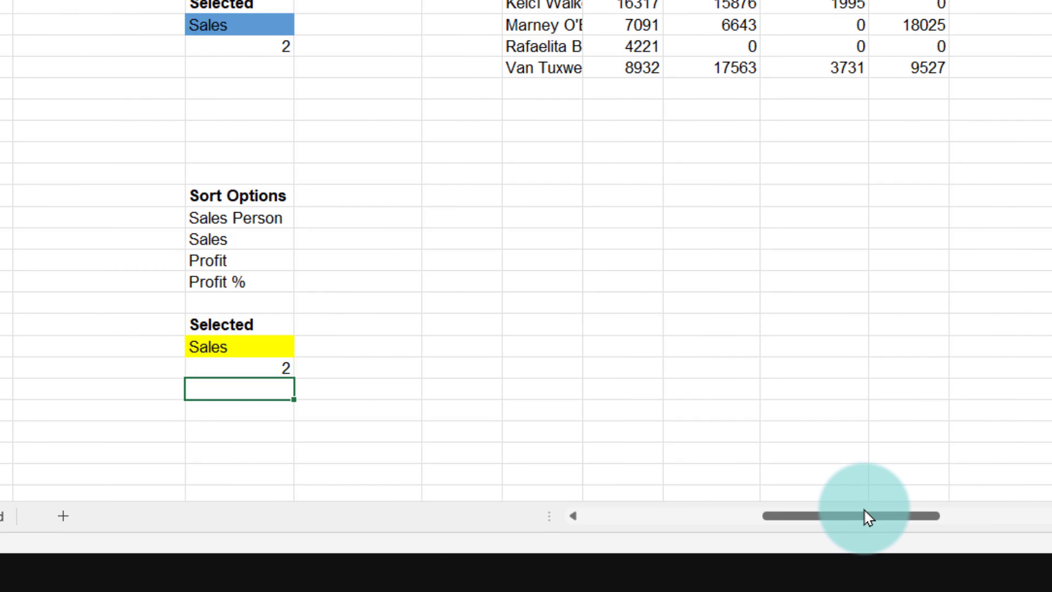
Wrap the FILTER formula in K100, which feeds the filtered sales person data, in a SORT function
click(226, 368)
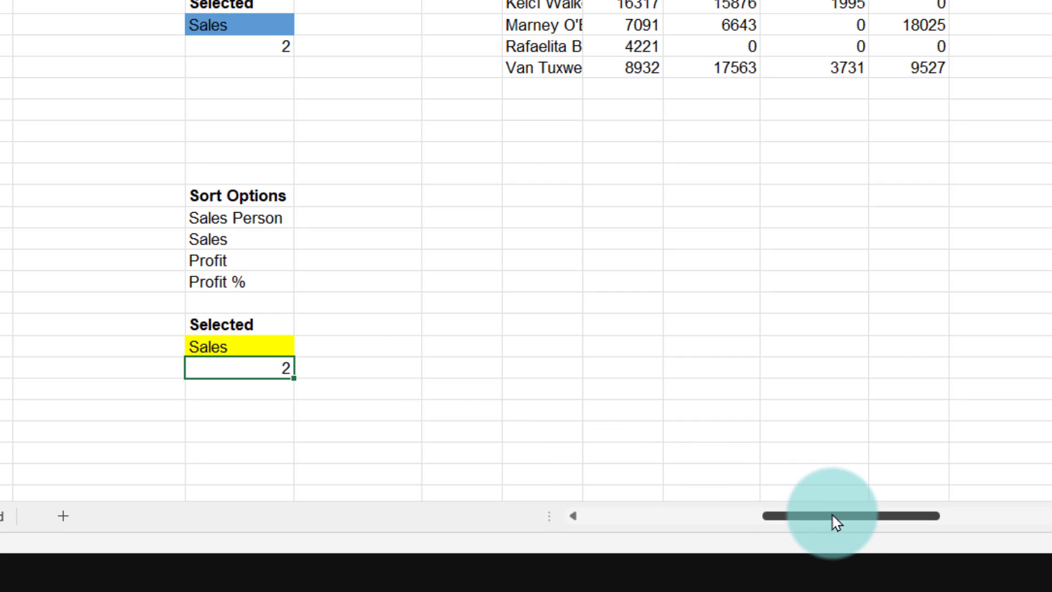
drag(833, 517, 774, 516)
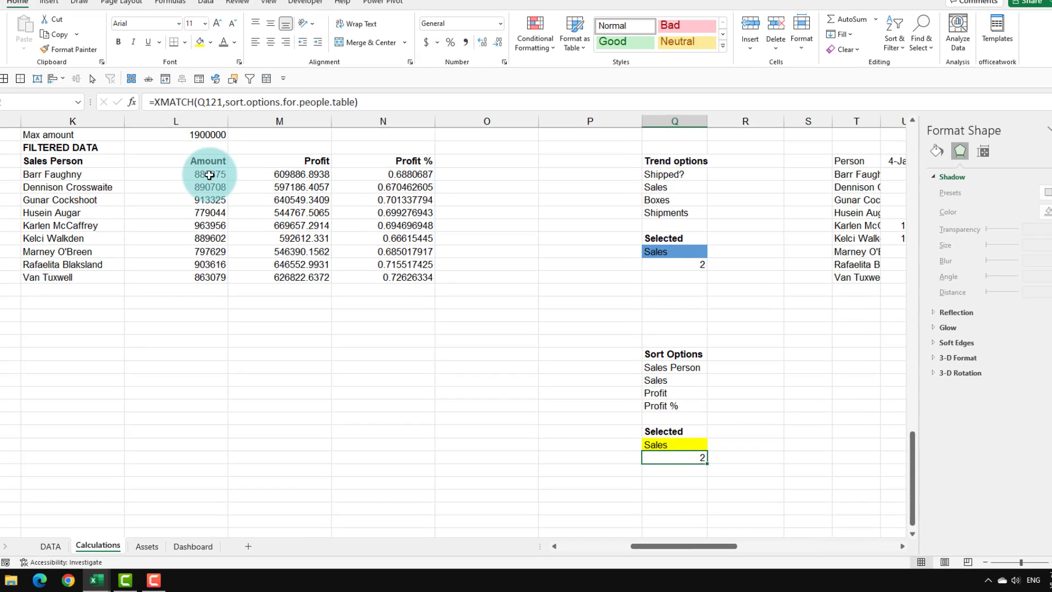
click(219, 198)
key(ctrl+shift+Down)
drag(323, 200, 321, 296)
drag(98, 199, 78, 285)
click(91, 198)
double_click(90, 198)
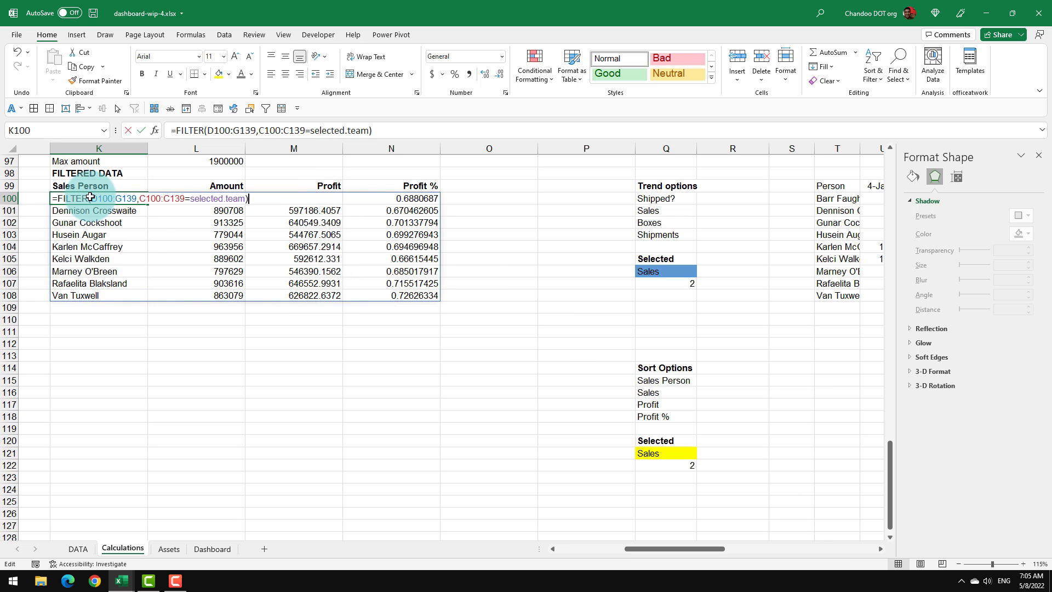
click(57, 198)
text(sort)
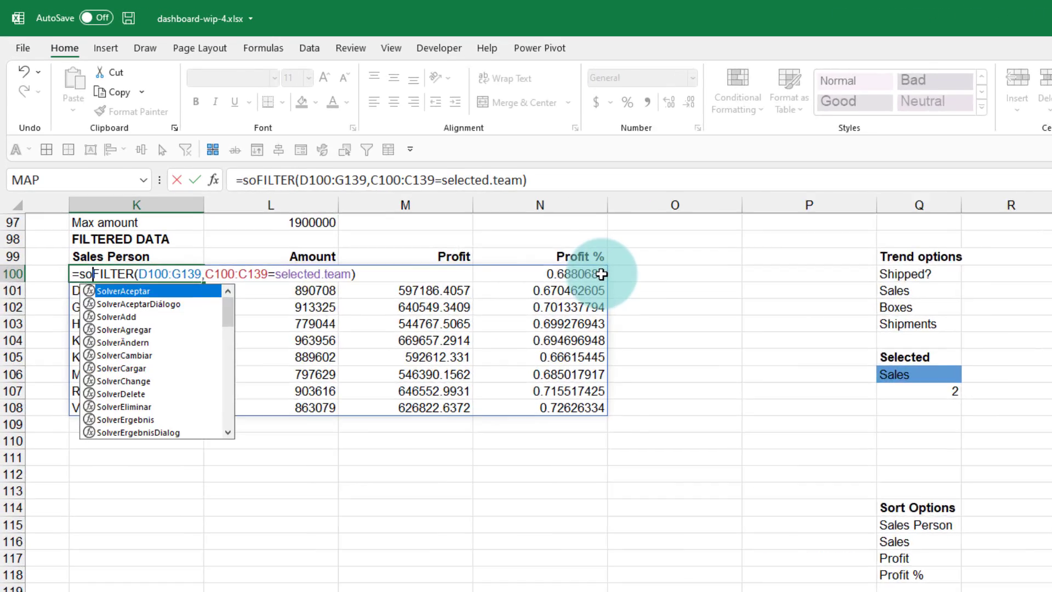
key(Tab)
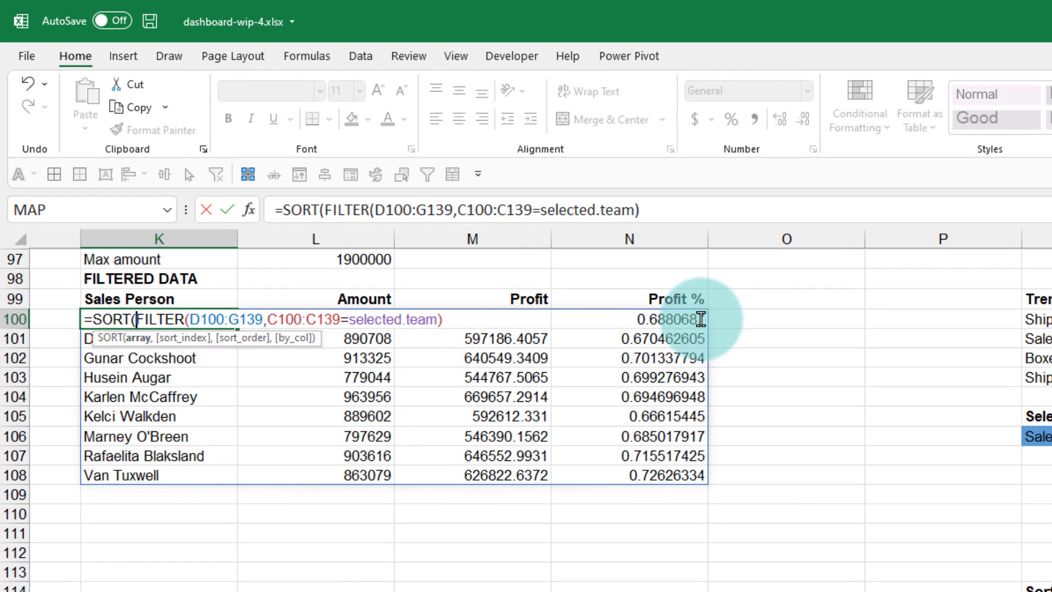
Complete the SORT formula in K100 with Q122 as the sort index and -1 as the sort order
click(458, 321)
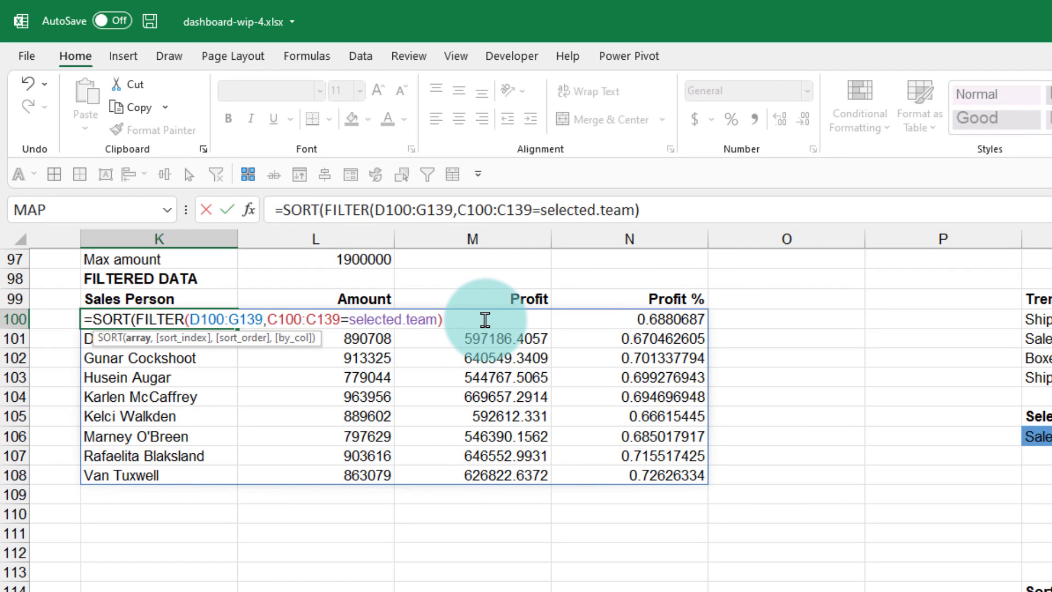
text(,)
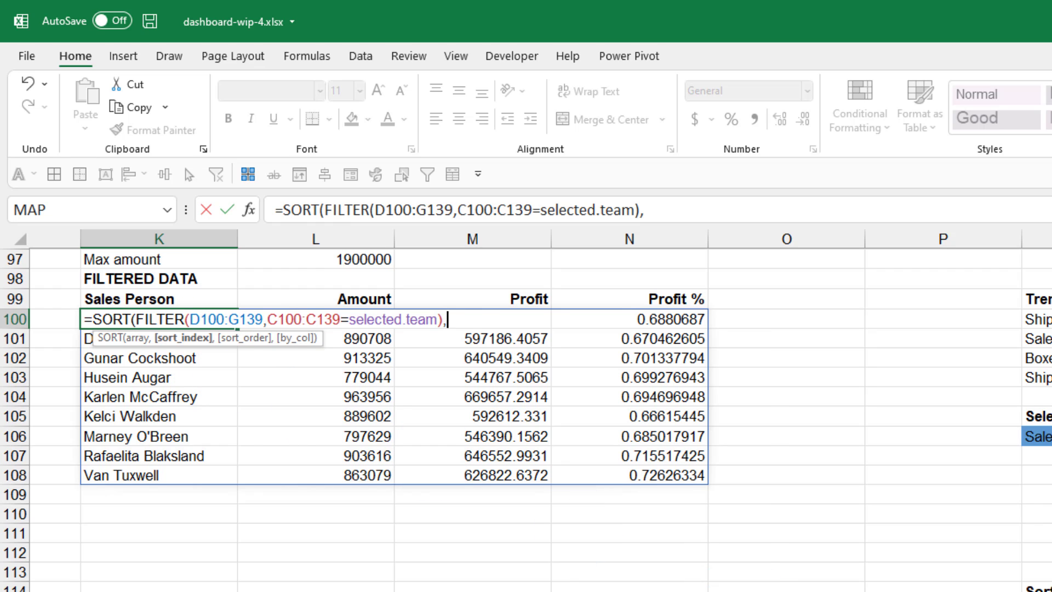
click(1049, 589)
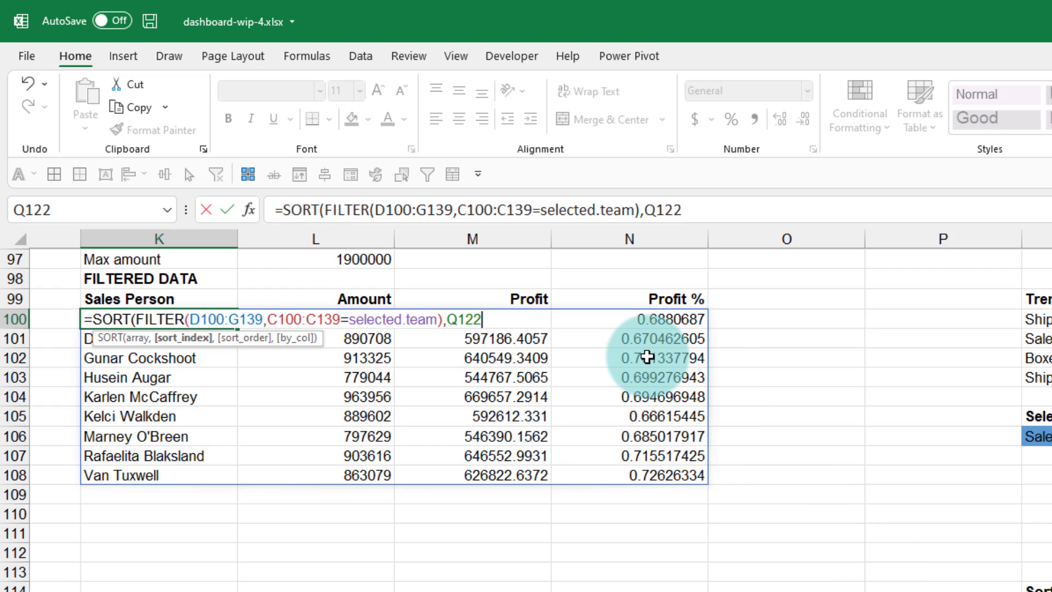
text(,)
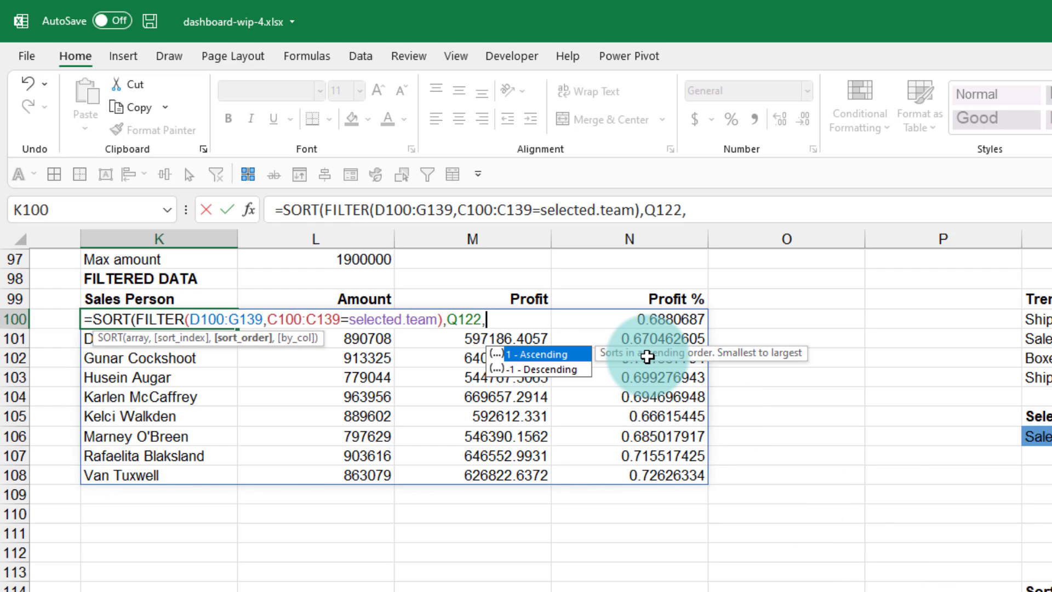
text(-1)
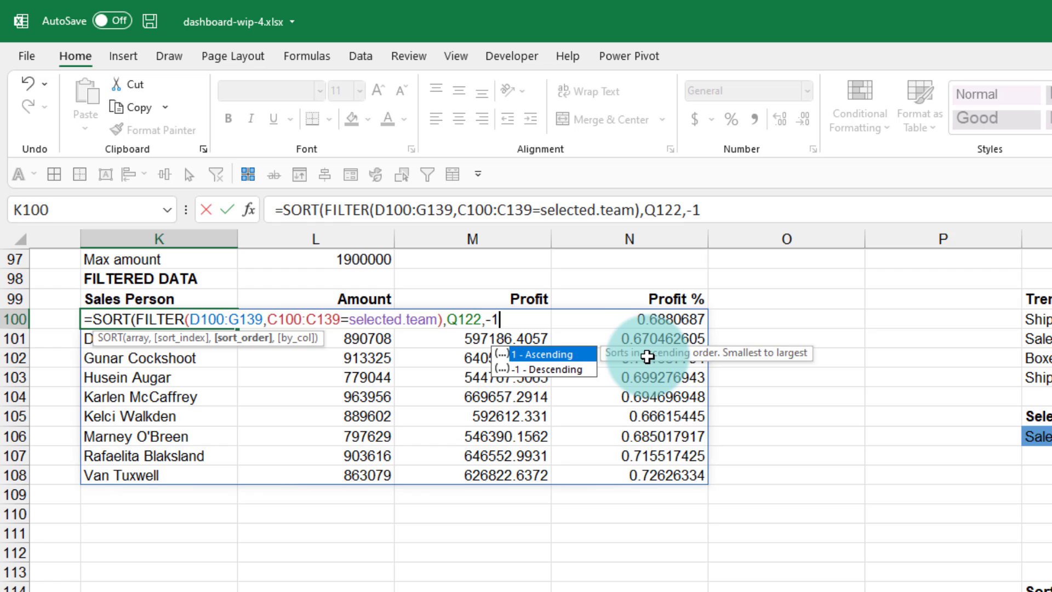
text())
key(Return)
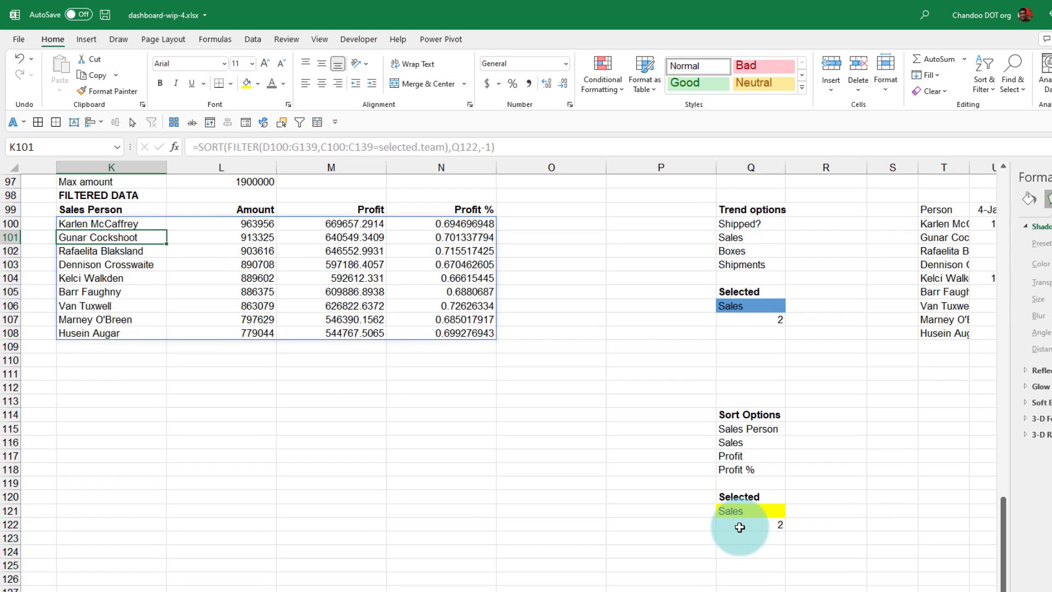
Change the selected sort option in Q121 to Sales Person
click(746, 523)
click(745, 512)
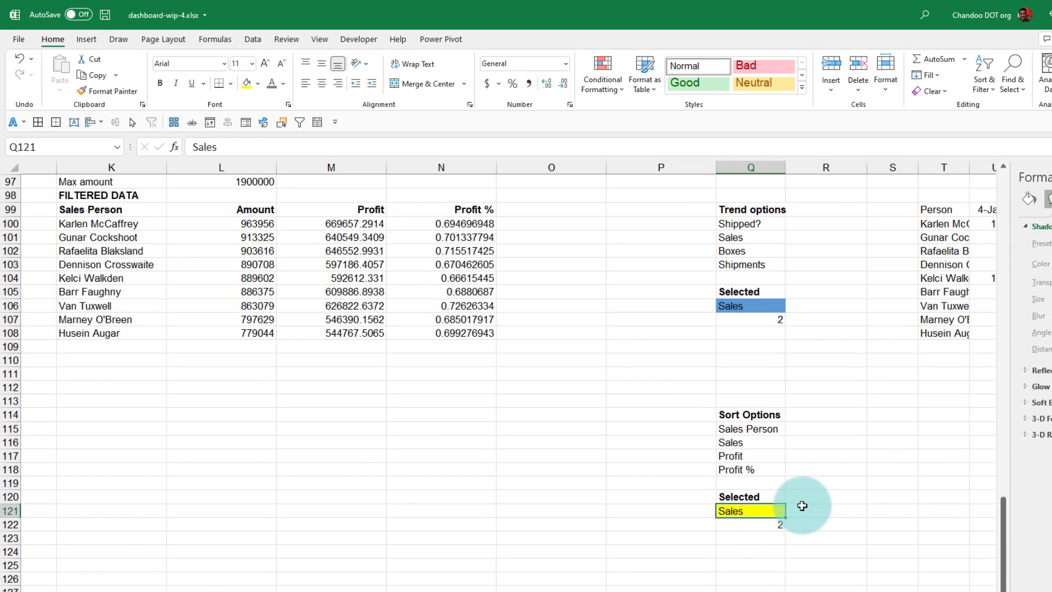
key(F2)
text(Perso)
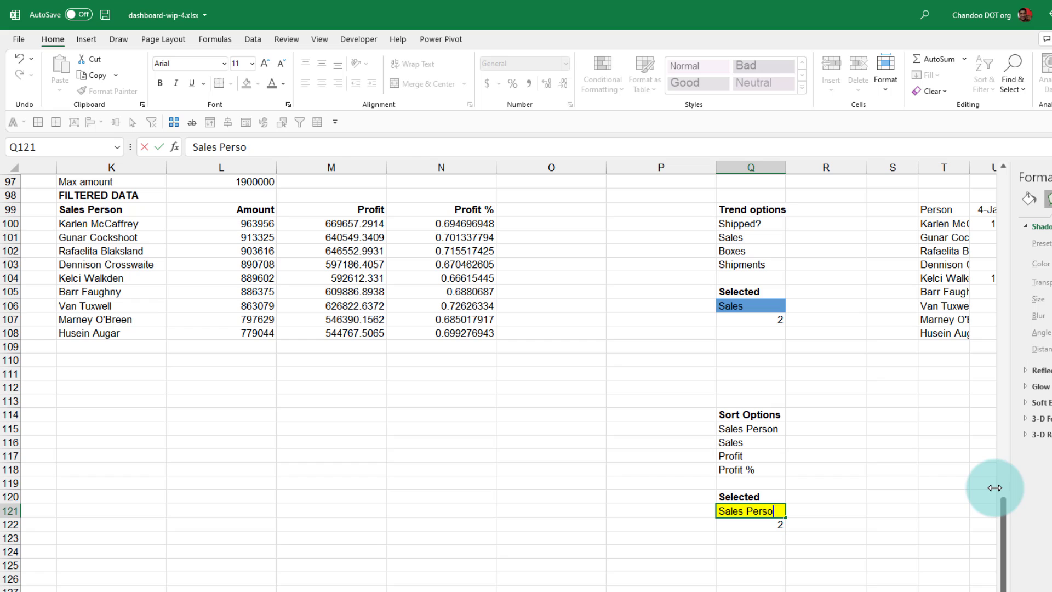
text(n)
key(Return)
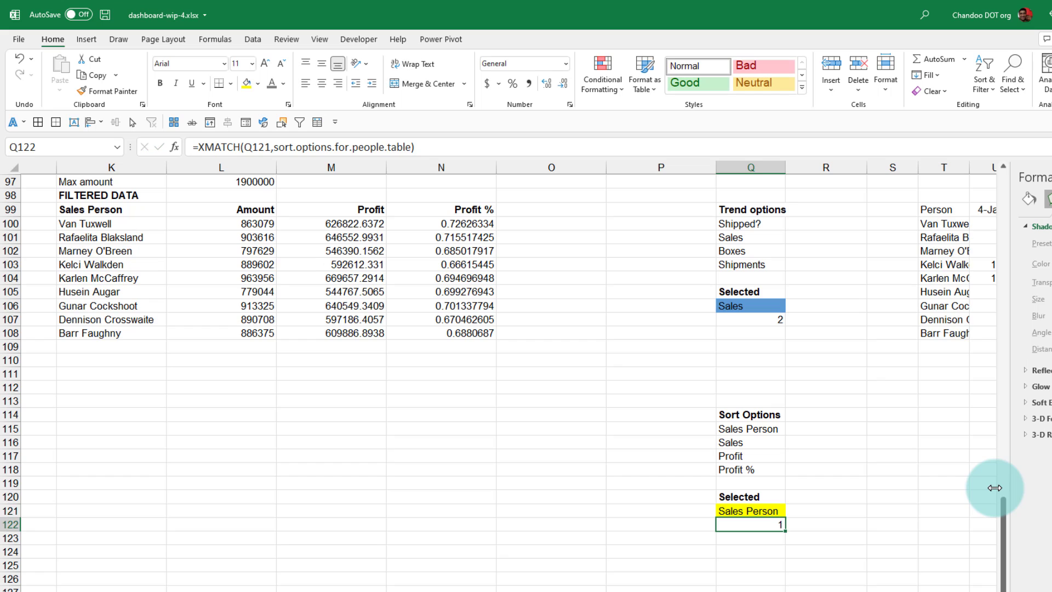
Examine the order of the sales person names in K100:K108 and the sort order argument in K100's formula
click(76, 210)
key(shift+Down)
key(shift+Down)
key(shift+Down)
key(shift+Down)
key(shift+Down)
key(shift+Down)
key(shift+Down)
key(shift+Down)
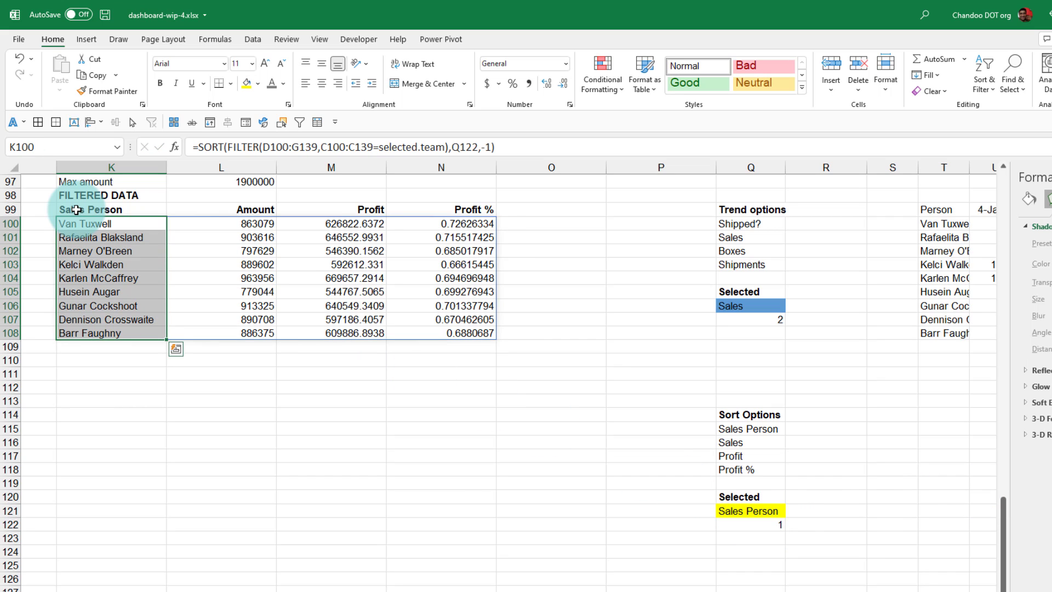
double_click(118, 223)
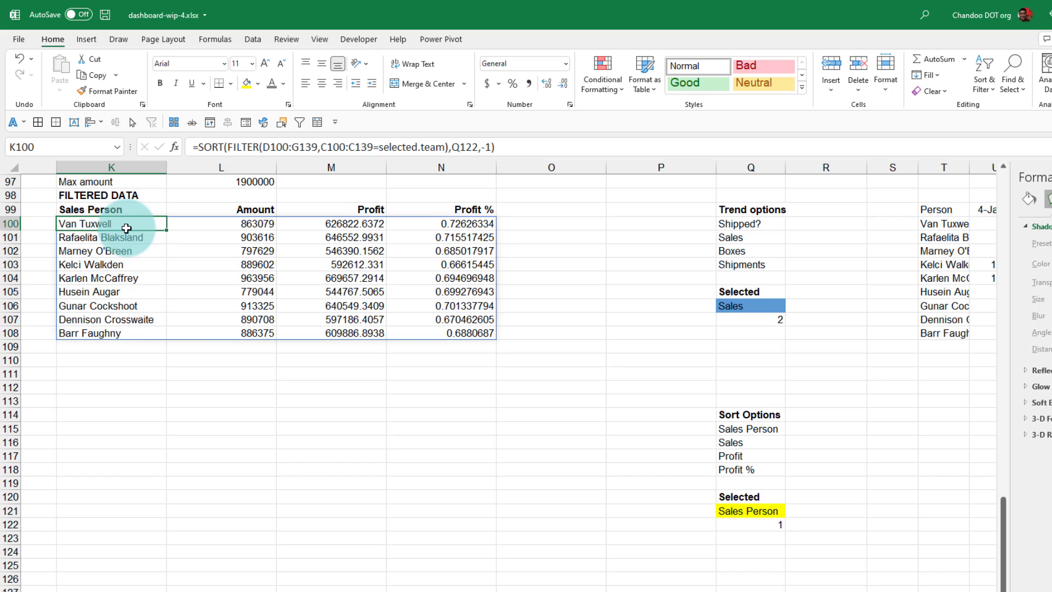
click(348, 225)
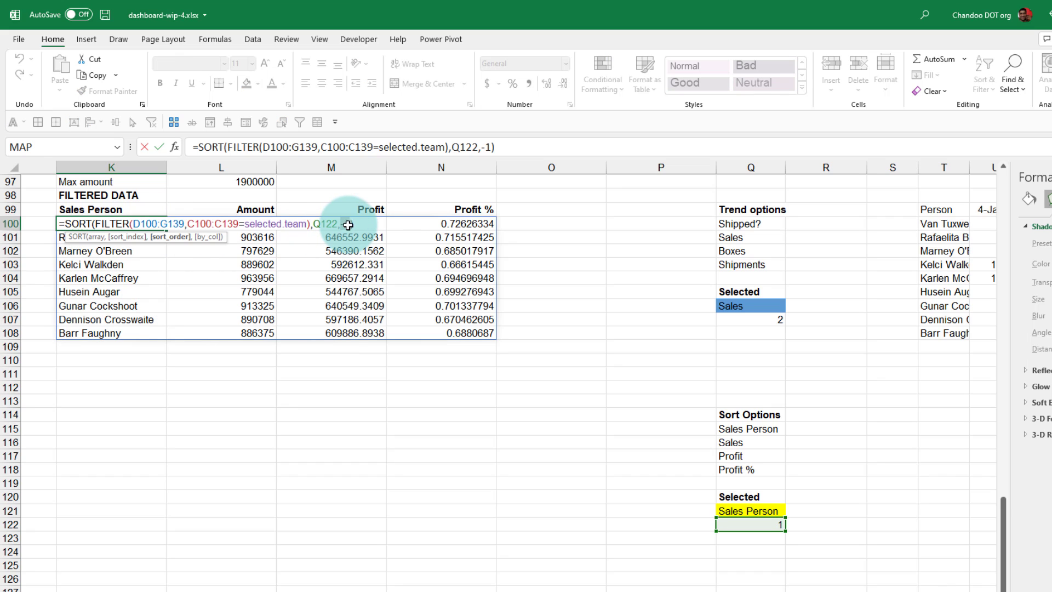
double_click(348, 224)
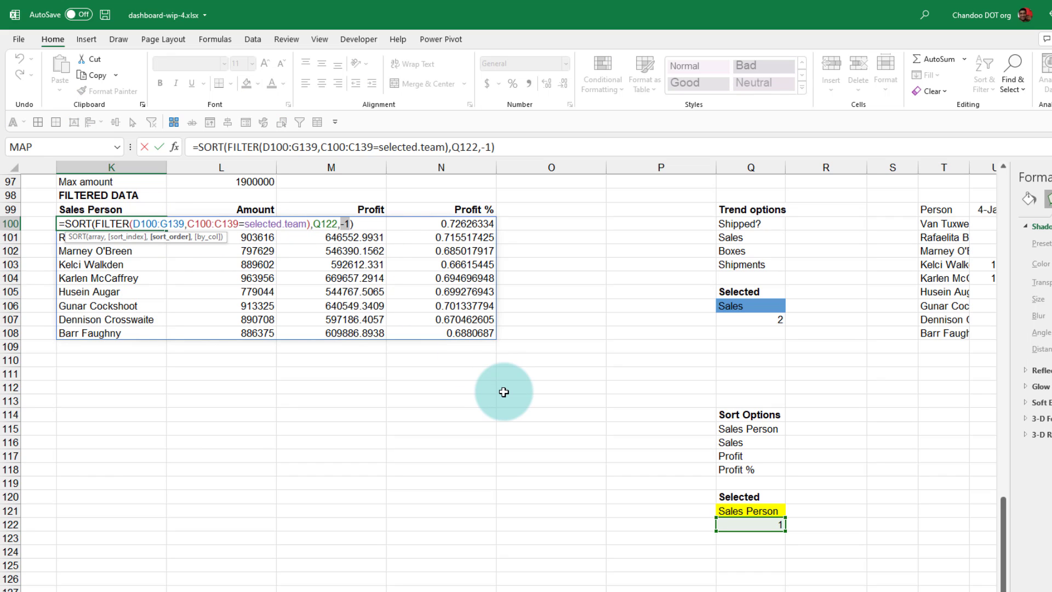
key(Escape)
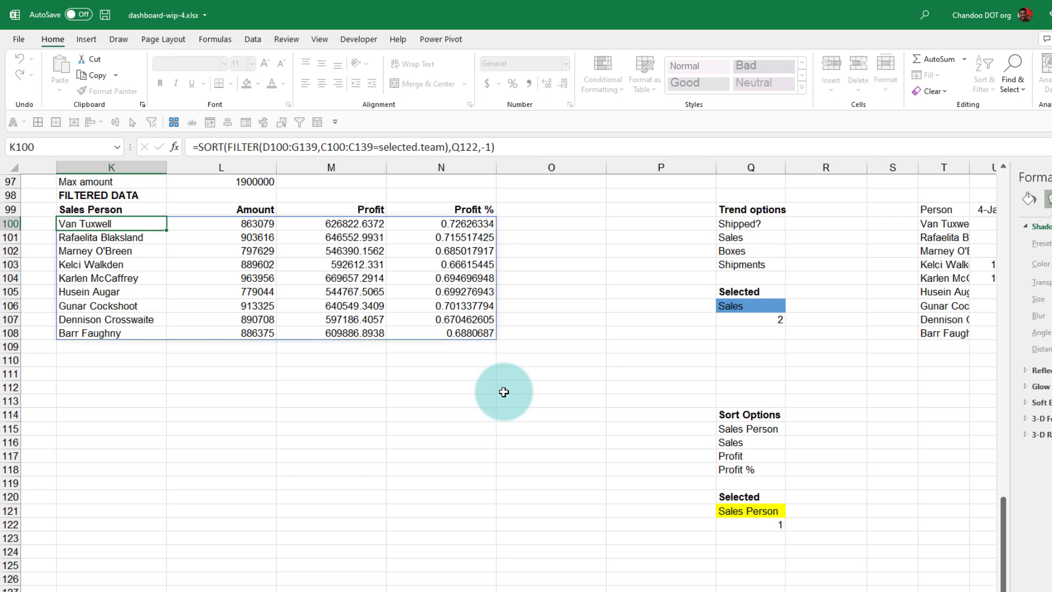
Add a bold Sort Order heading in Q124
click(751, 538)
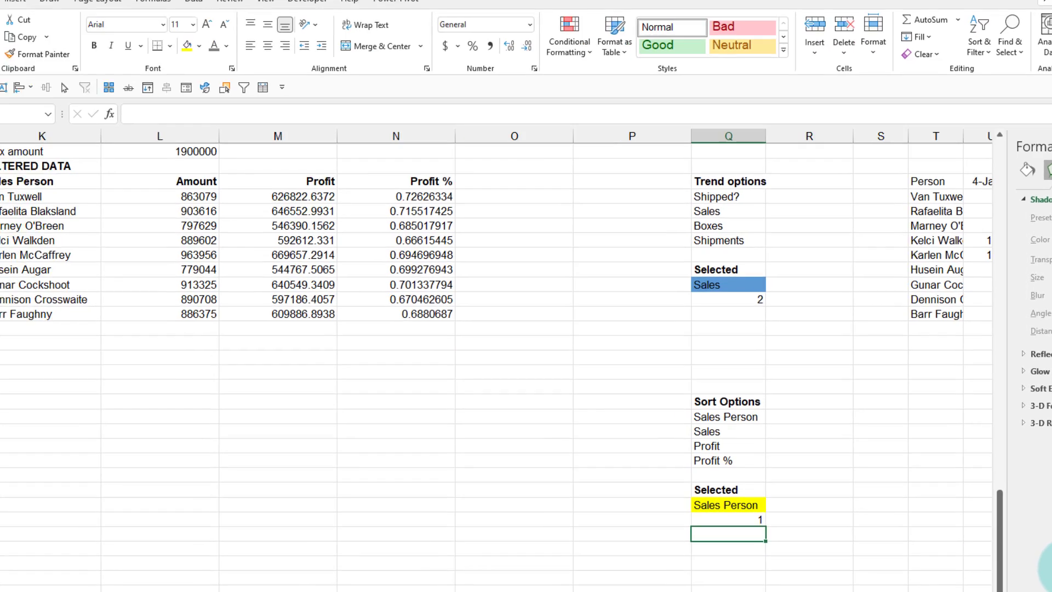
text(Sort O)
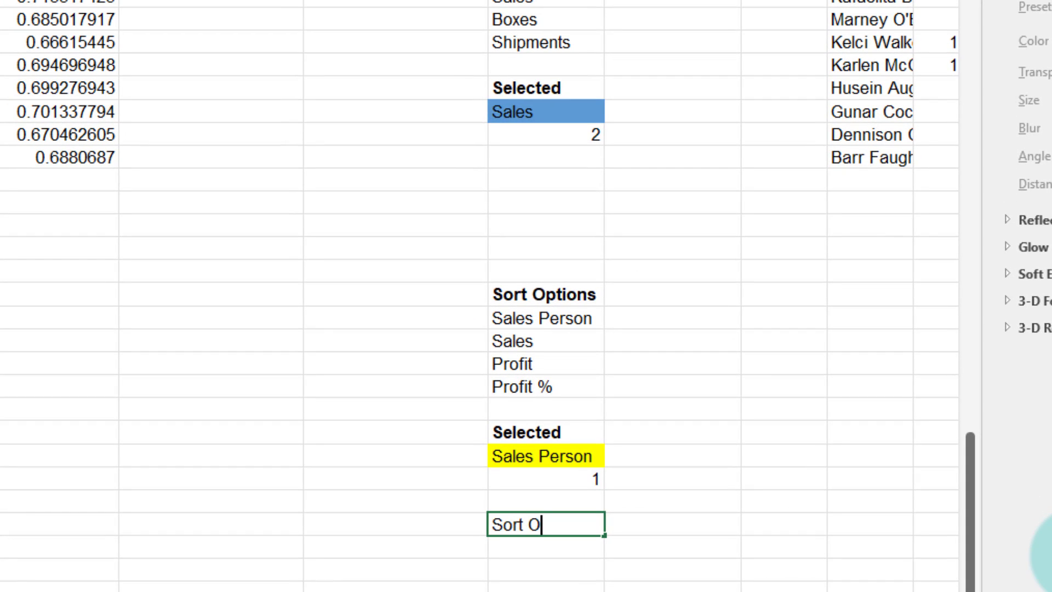
text(rder)
key(Return)
key(Up)
key(ctrl+b)
key(Down)
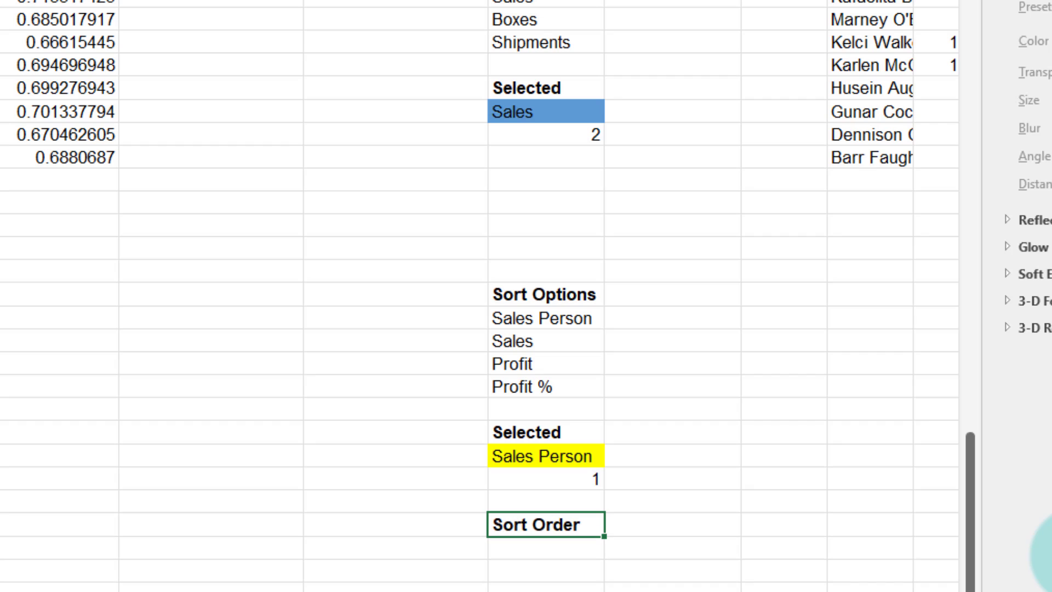
Enter an IF formula in Q125 that returns 1 when Q122 equals 1 and -1 otherwise
text(=IF()
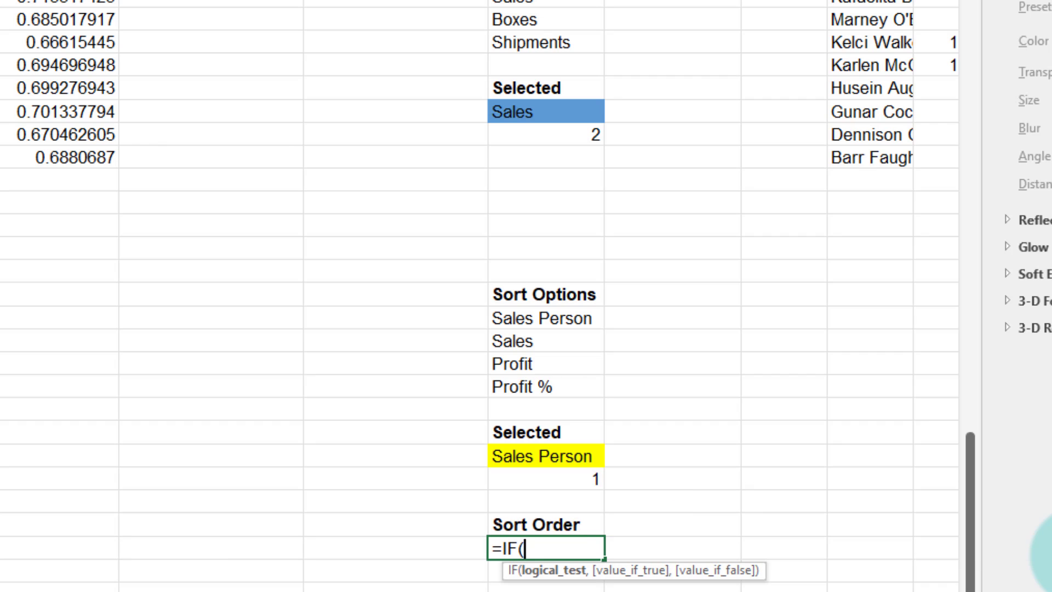
click(601, 485)
text(=1,m)
key(BackSpace)
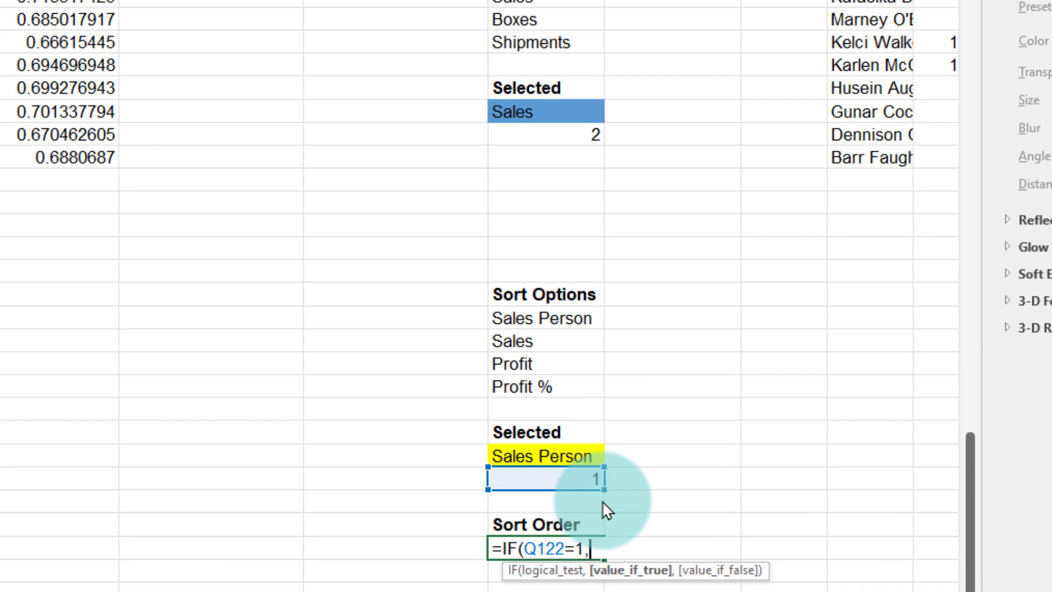
text(122,-1))
key(Return)
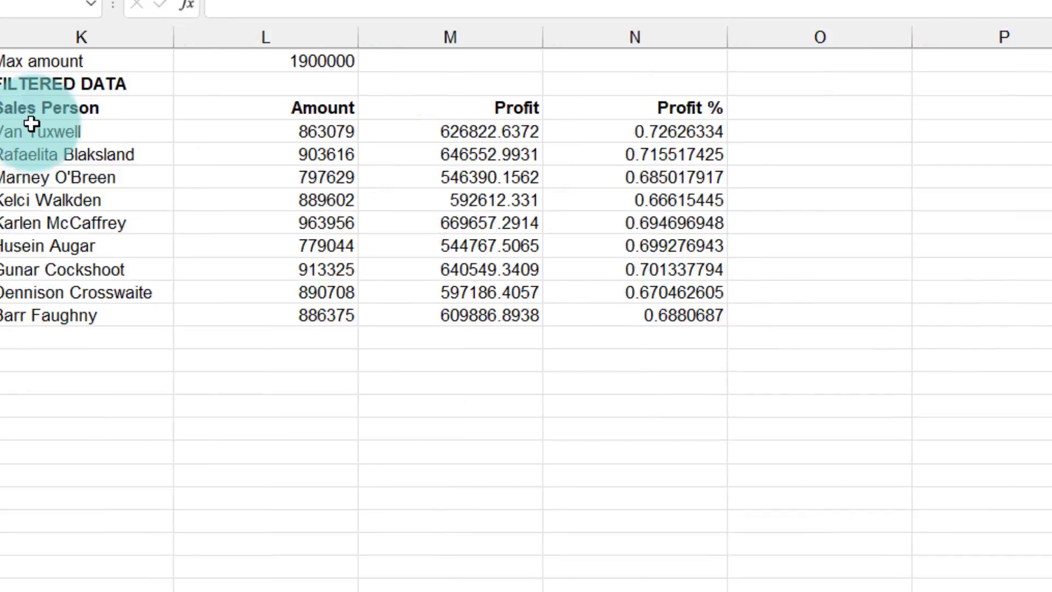
Replace the fixed -1 sort order in K100's SORT formula with a reference to Q125
click(106, 145)
key(F2)
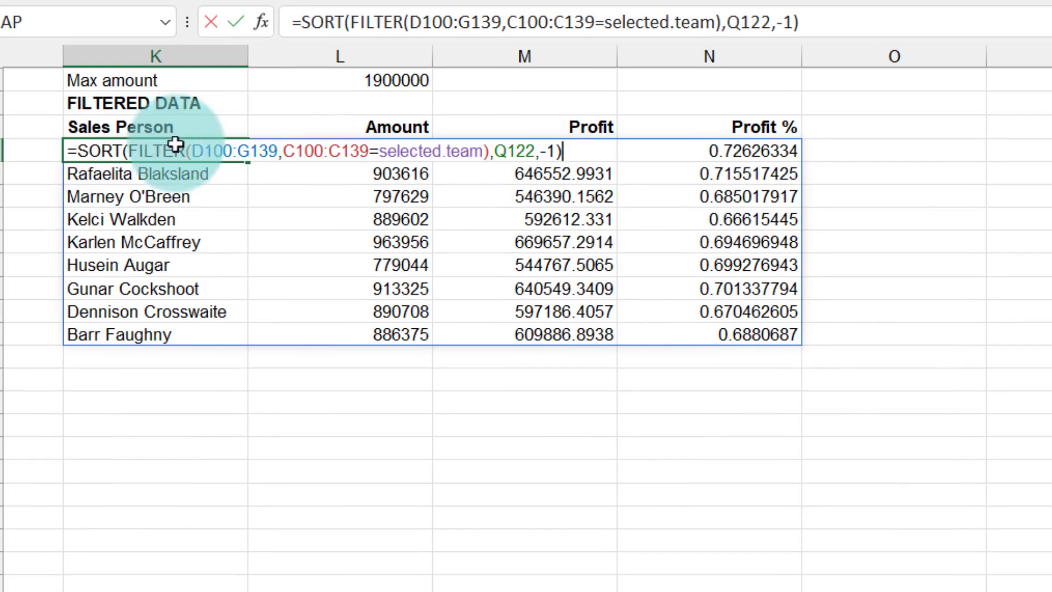
double_click(547, 149)
click(787, 547)
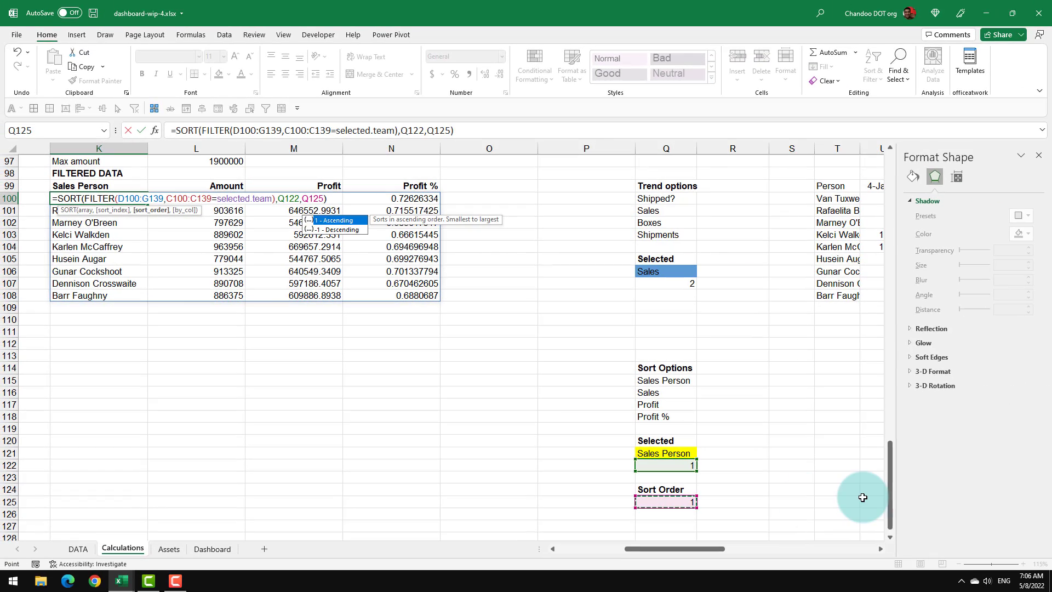
key(Return)
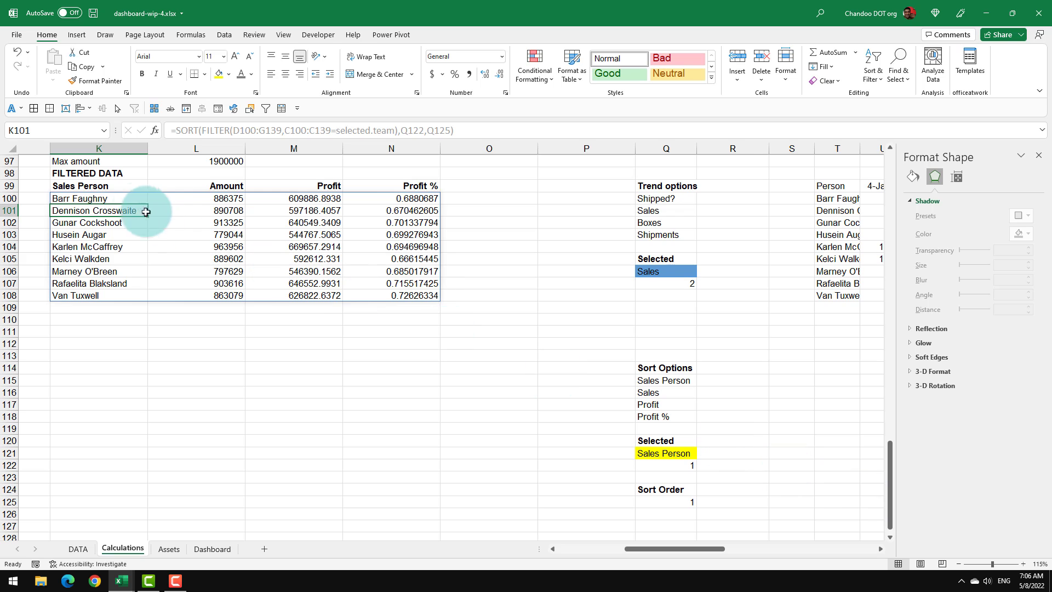
Set the selected sort option in Q121 of the Calculations sheet to Sales
key(Up)
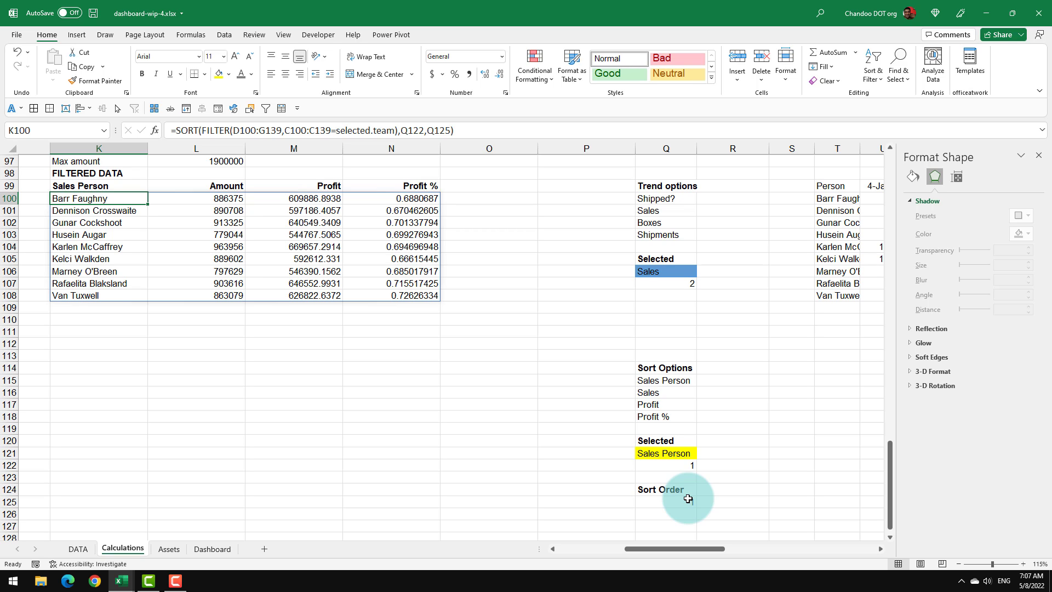
drag(697, 549, 735, 554)
drag(558, 198, 563, 299)
drag(690, 549, 665, 552)
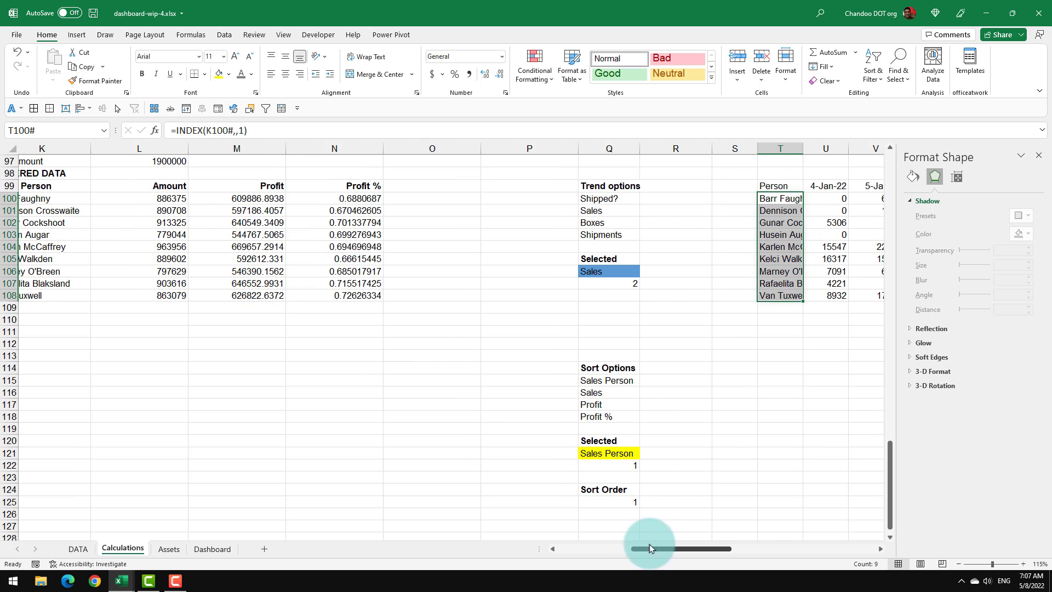
scroll(346, 348, down, 1)
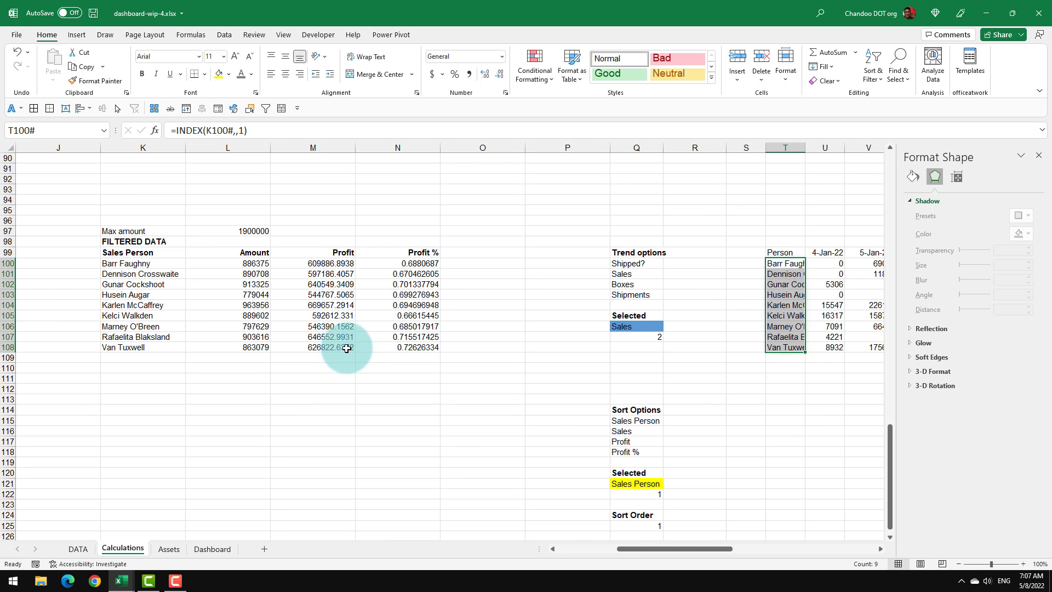
click(635, 483)
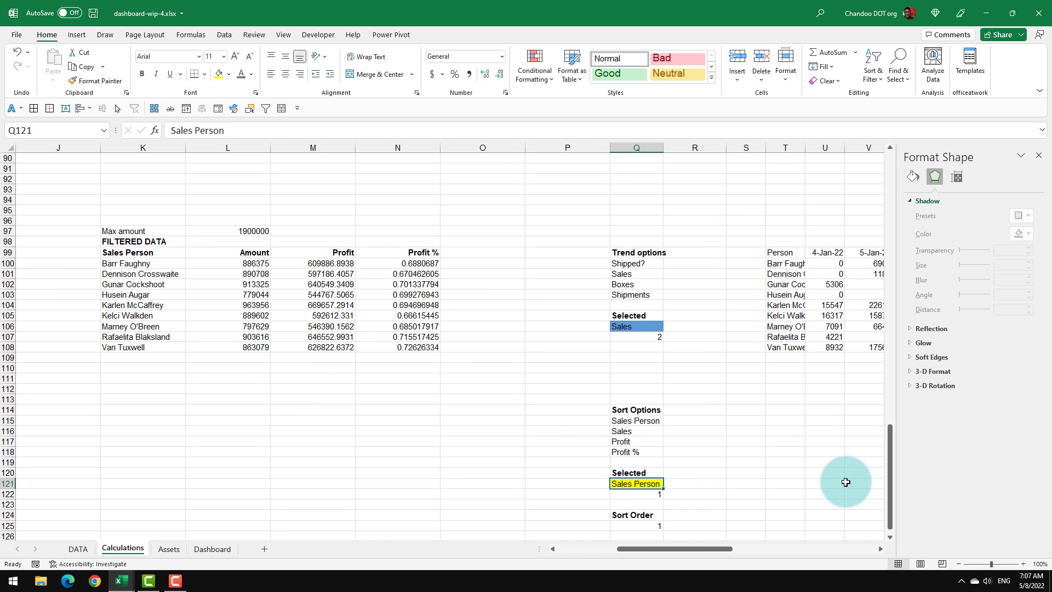
text(Sa)
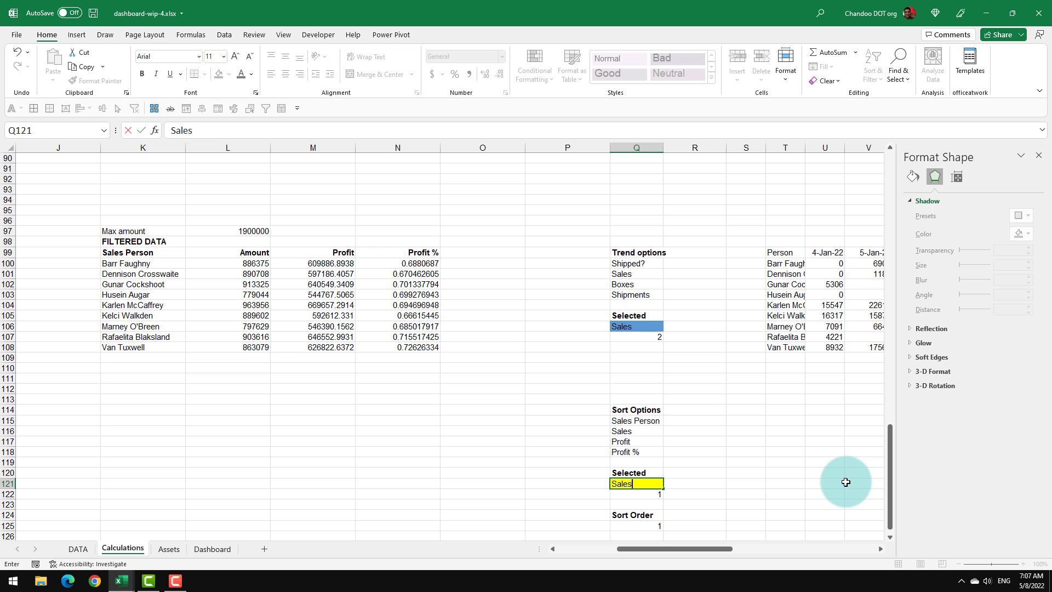
text(les)
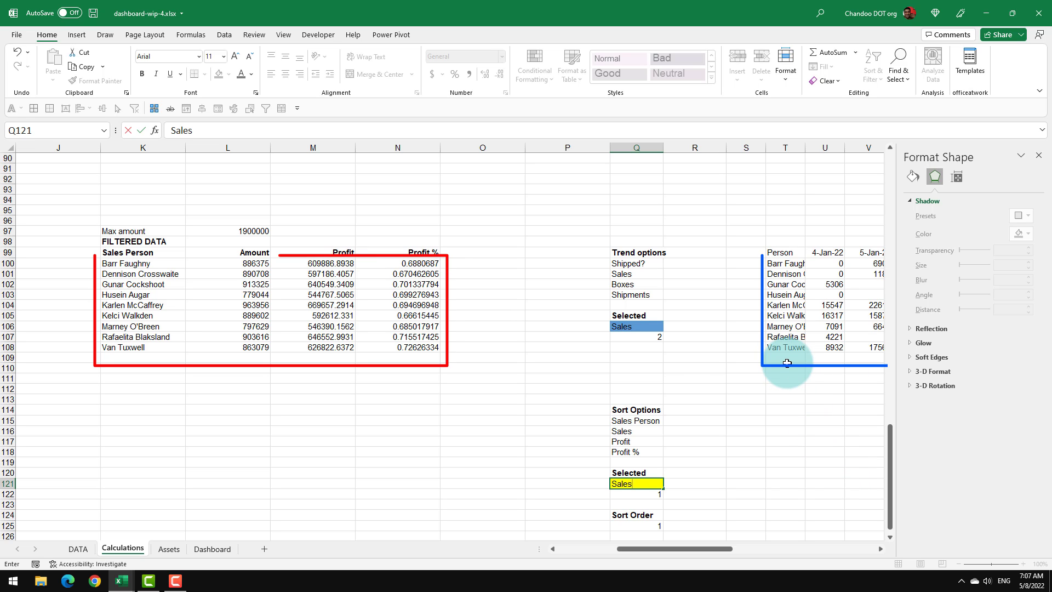
key(Return)
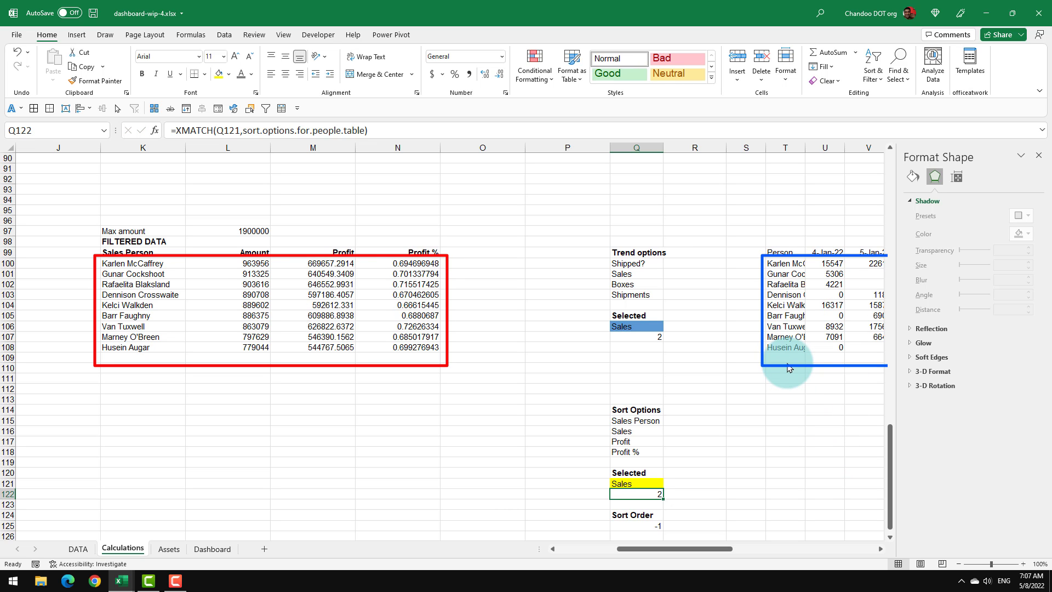
Examine the sales person names and sales bars in rows 23 to 31 of the Dashboard sheet
click(206, 546)
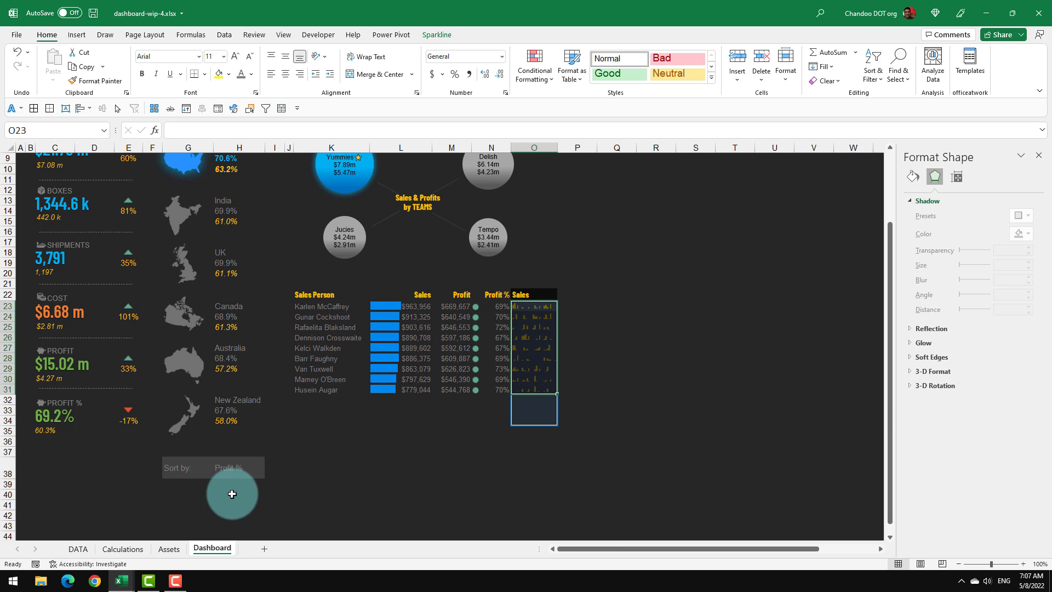
drag(328, 317, 329, 389)
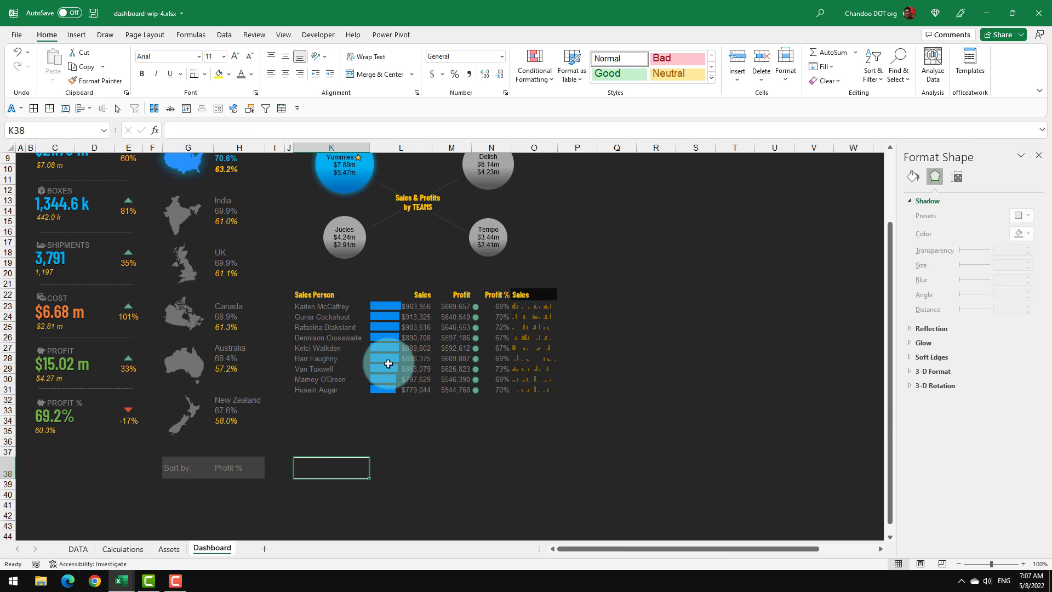
drag(411, 306, 408, 390)
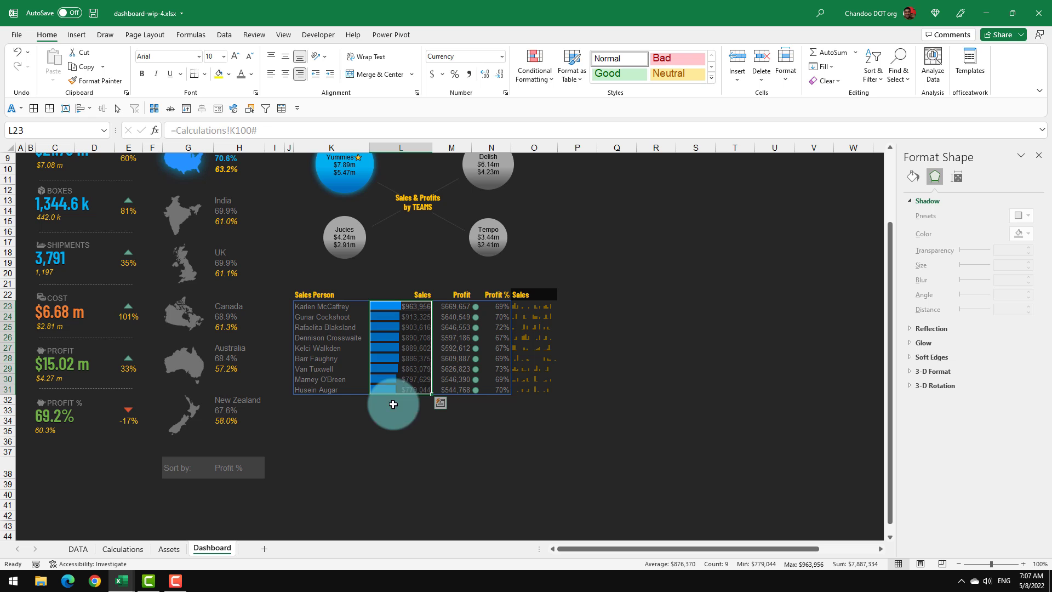
click(346, 441)
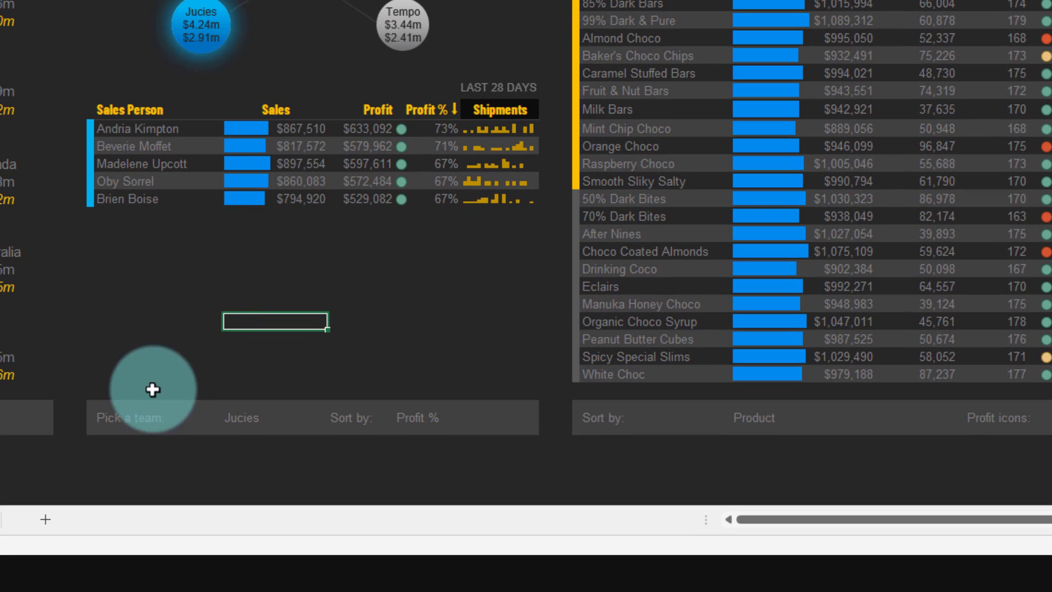
Switch to the dashboard-done.xlsx workbook and set its team picker below the sales person table to Delish
click(407, 486)
drag(326, 415, 495, 425)
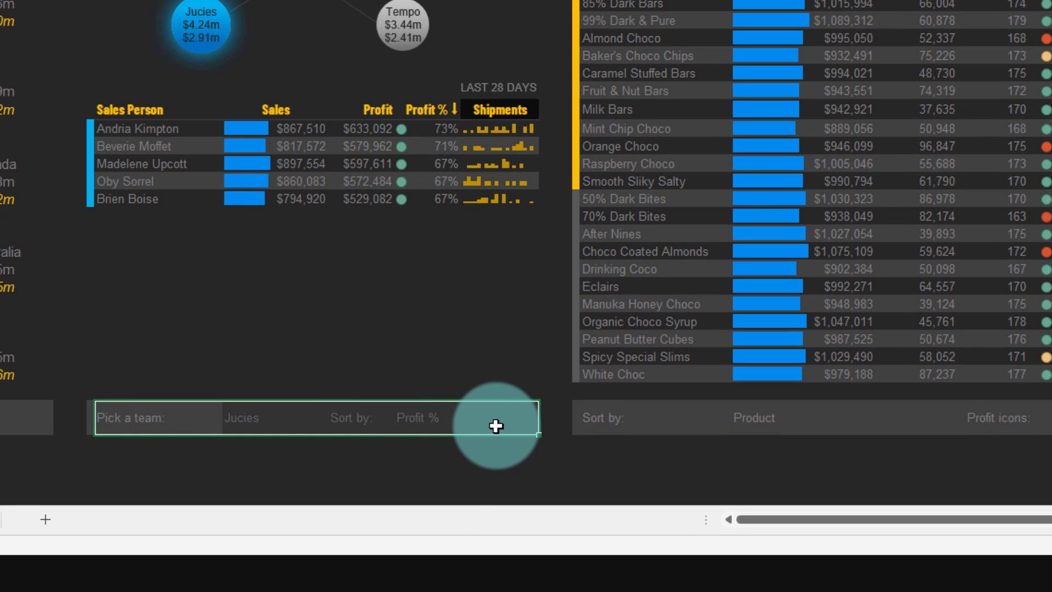
click(248, 415)
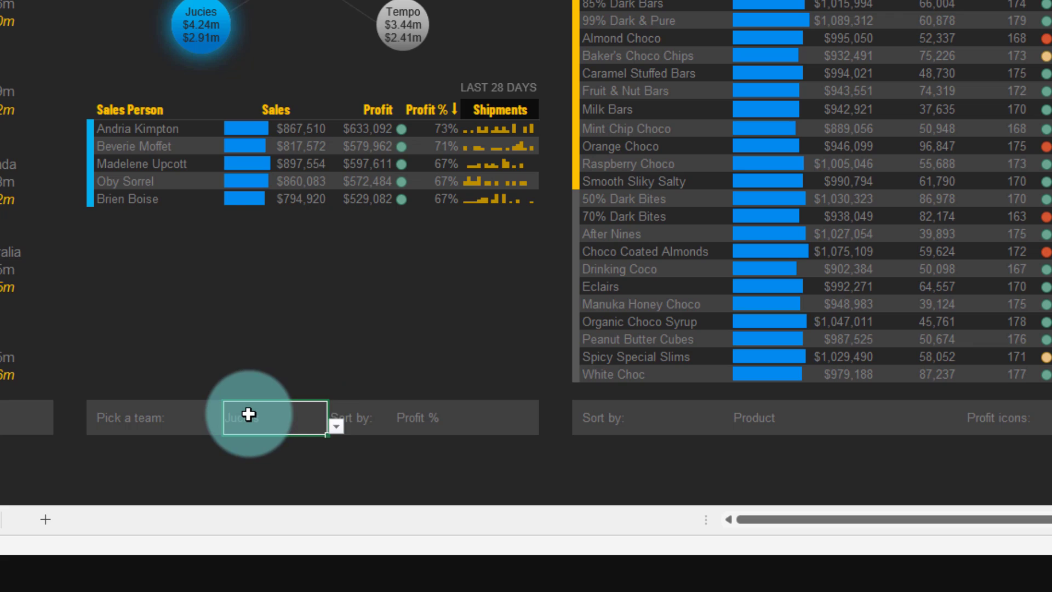
click(334, 427)
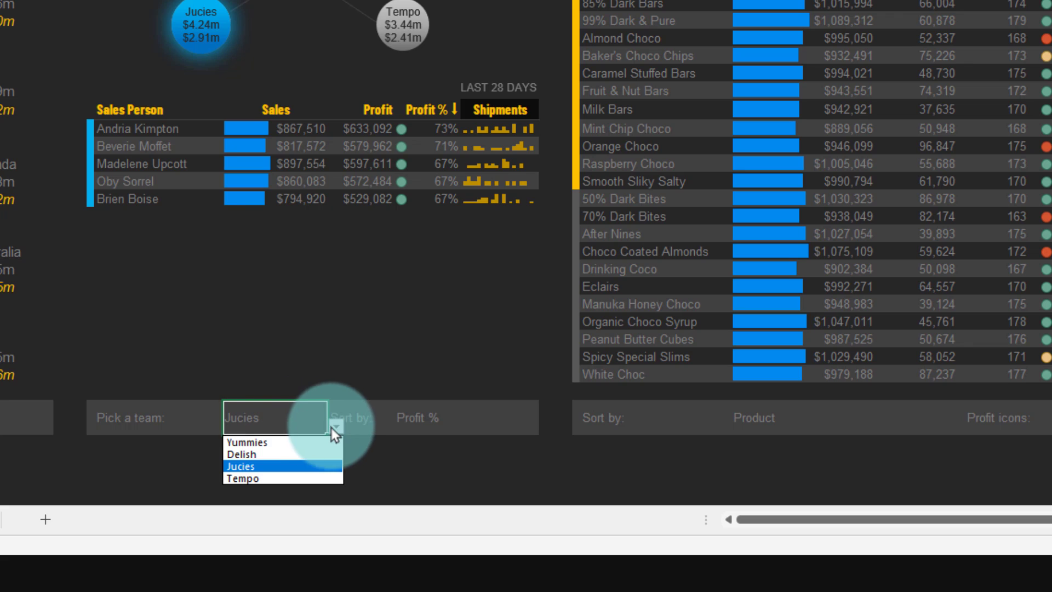
click(299, 454)
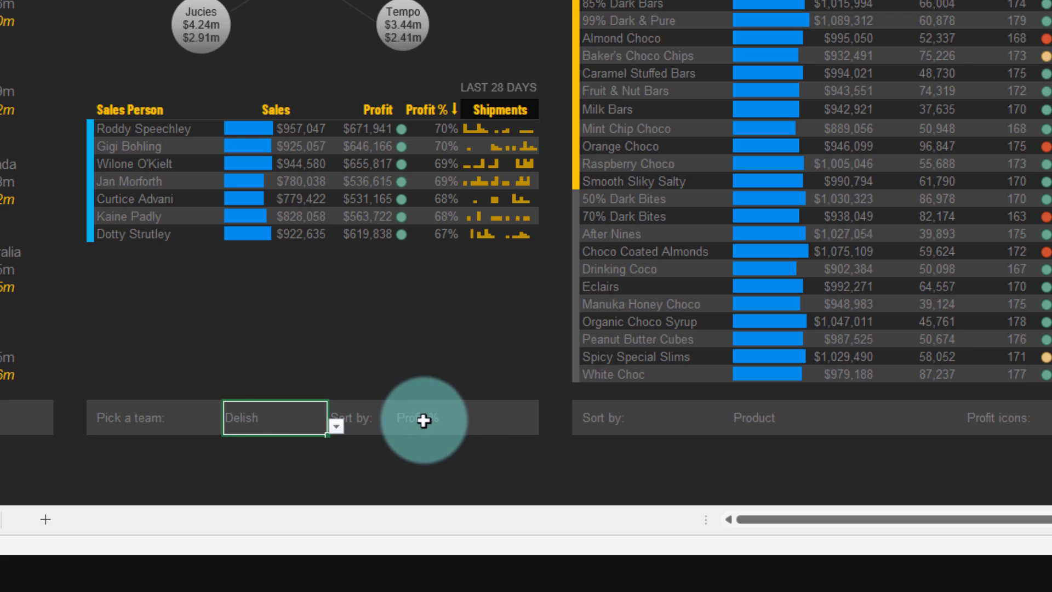
Set the Sort by option of the finished dashboard's sales person table to Sales
click(443, 427)
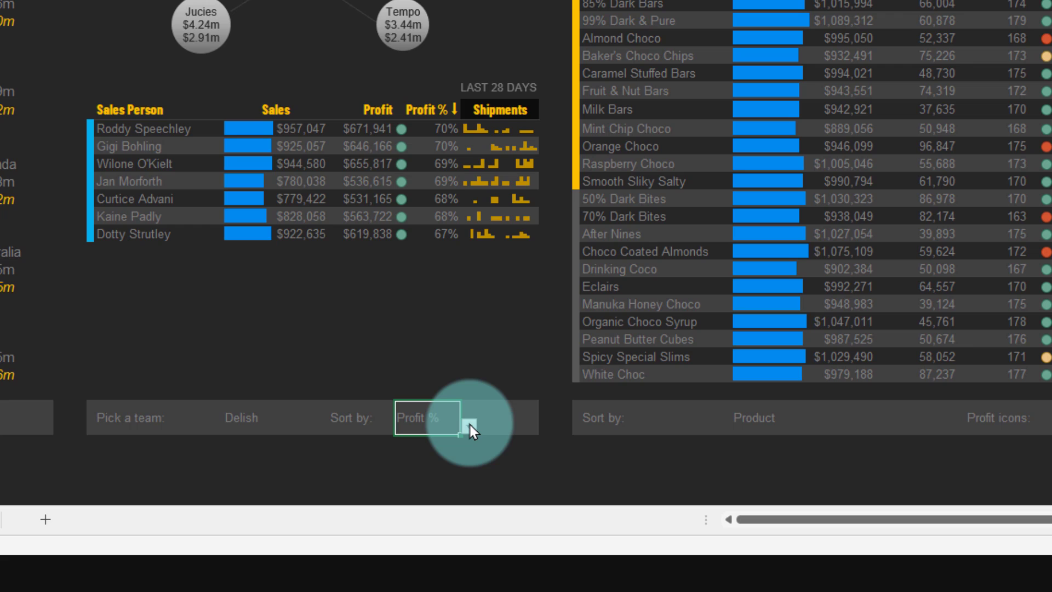
click(469, 425)
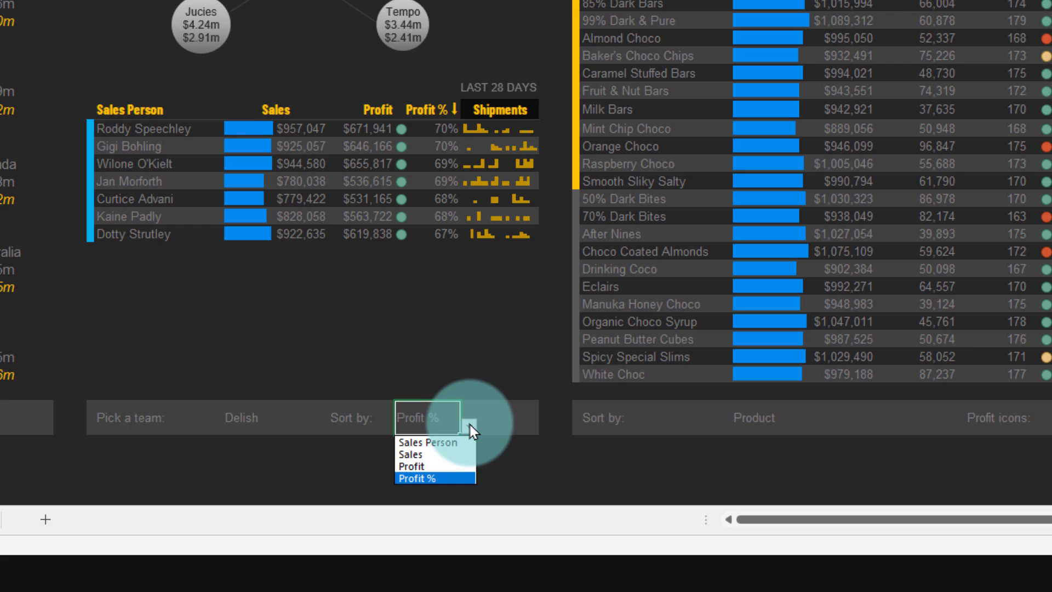
click(448, 456)
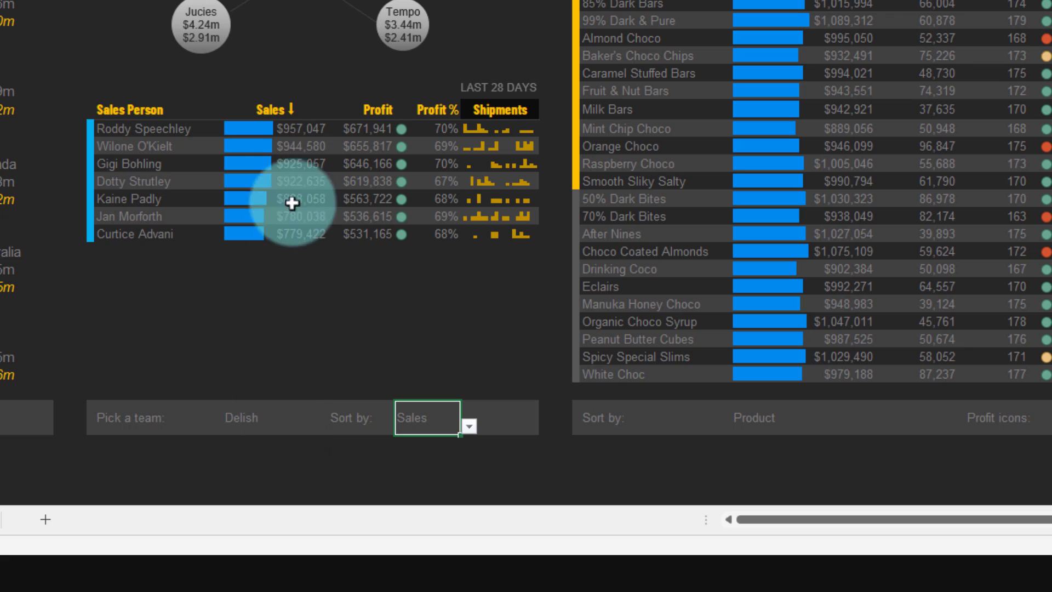
Examine the Sales header, the LAST 28 DAYS label, the blue strip beside the sales person names and the Delish team bubble
click(296, 110)
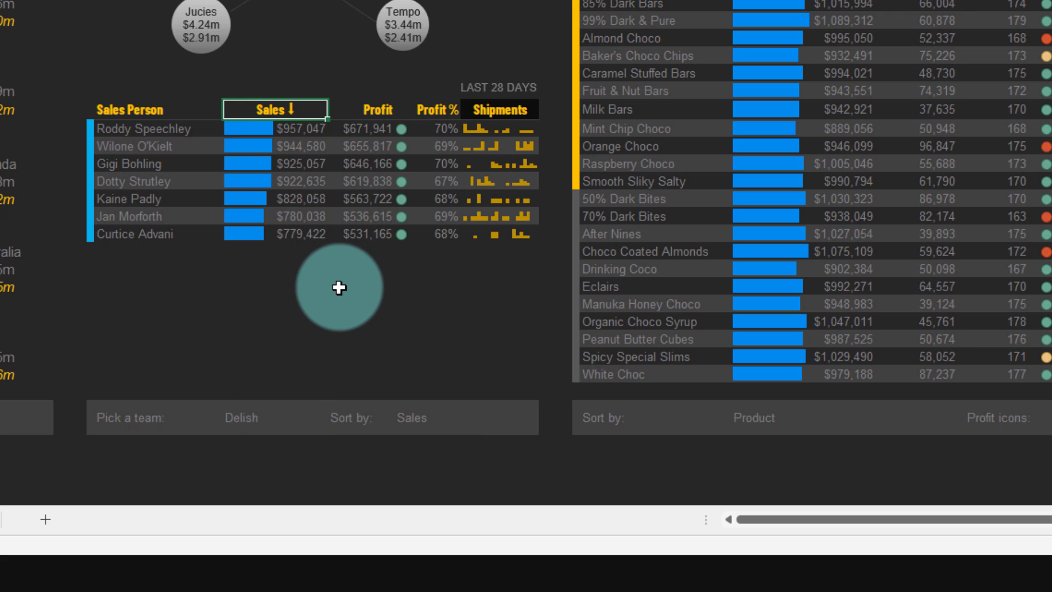
click(515, 85)
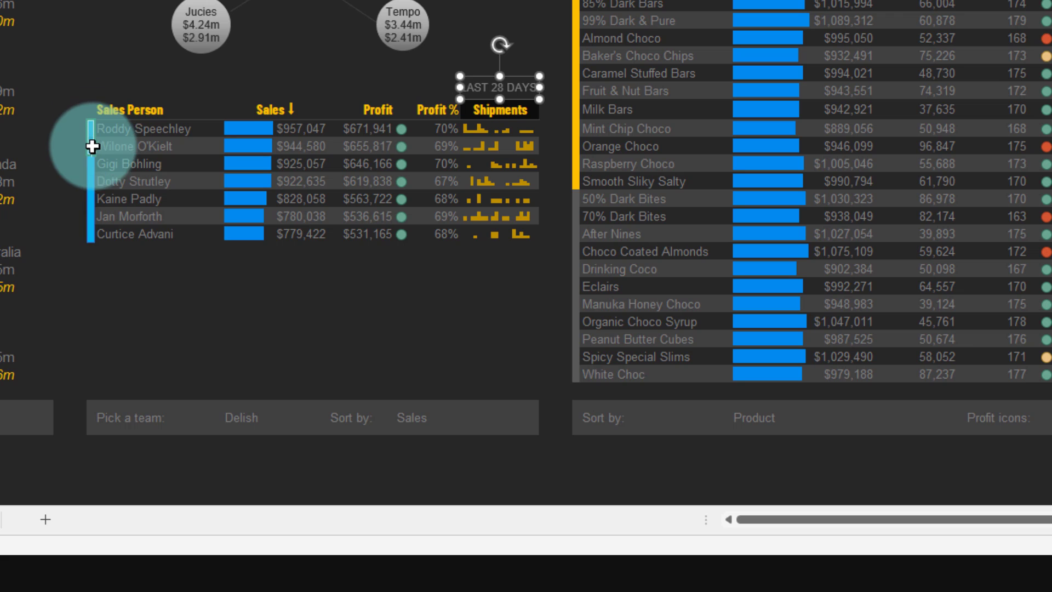
click(90, 234)
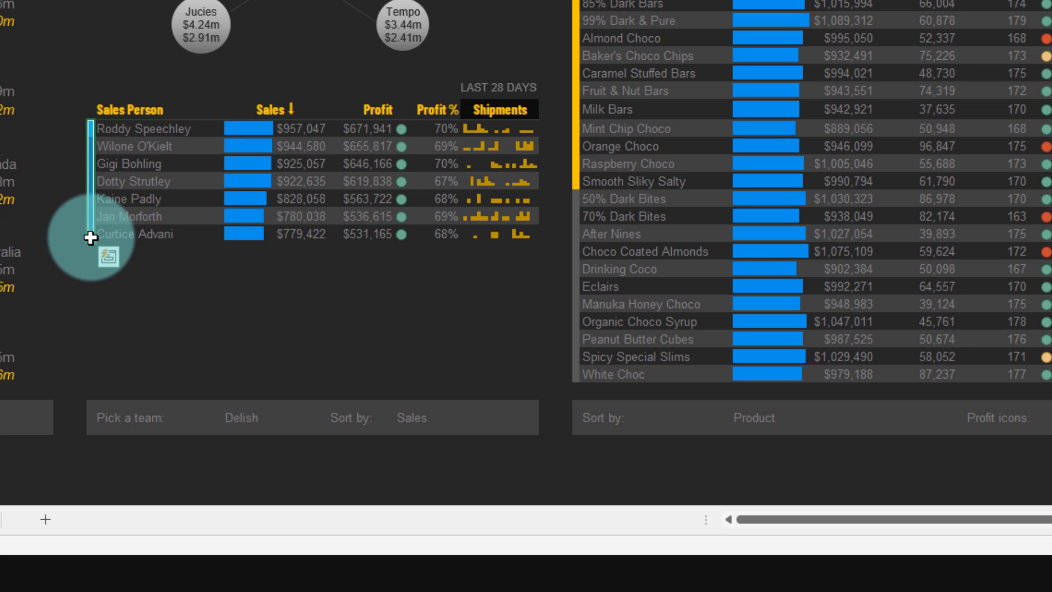
click(219, 287)
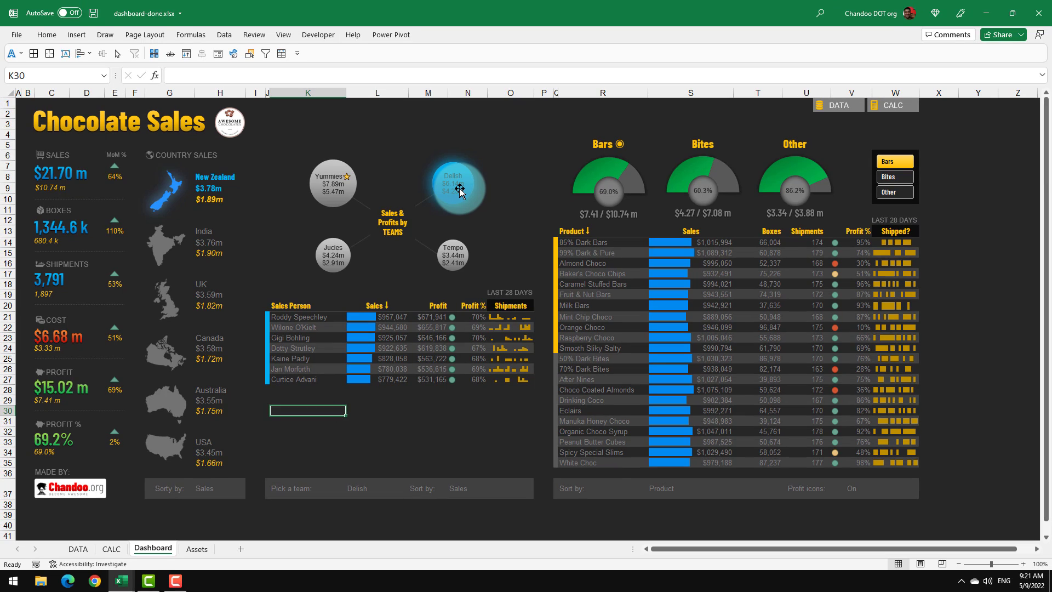
drag(459, 189, 465, 175)
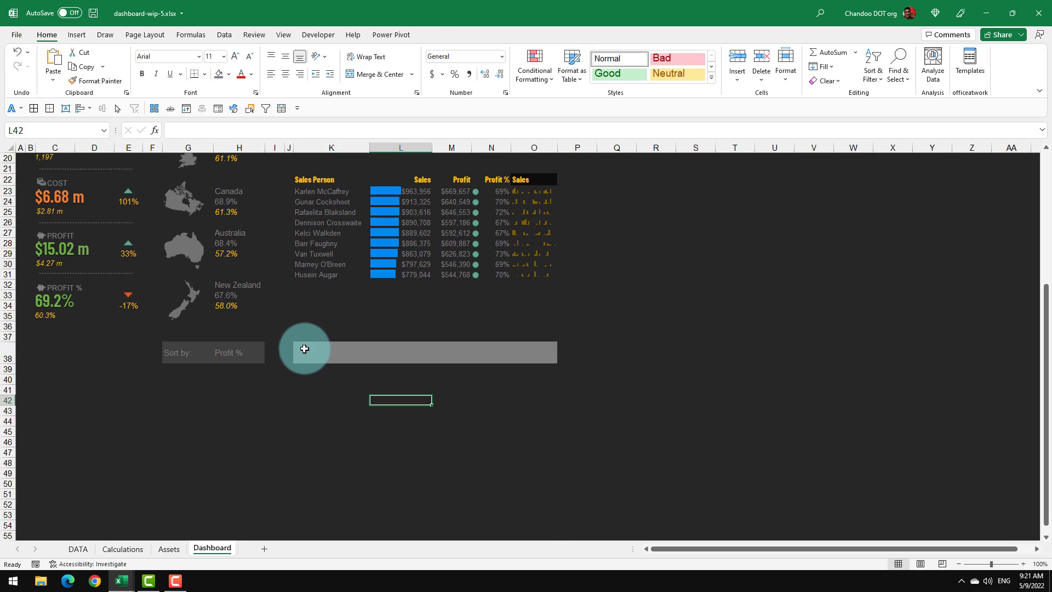
In dashboard-wip-5.xlsx, fill K38:O38 on the Dashboard sheet with the dark grey of the neighbouring Sort by strip
drag(303, 347, 534, 351)
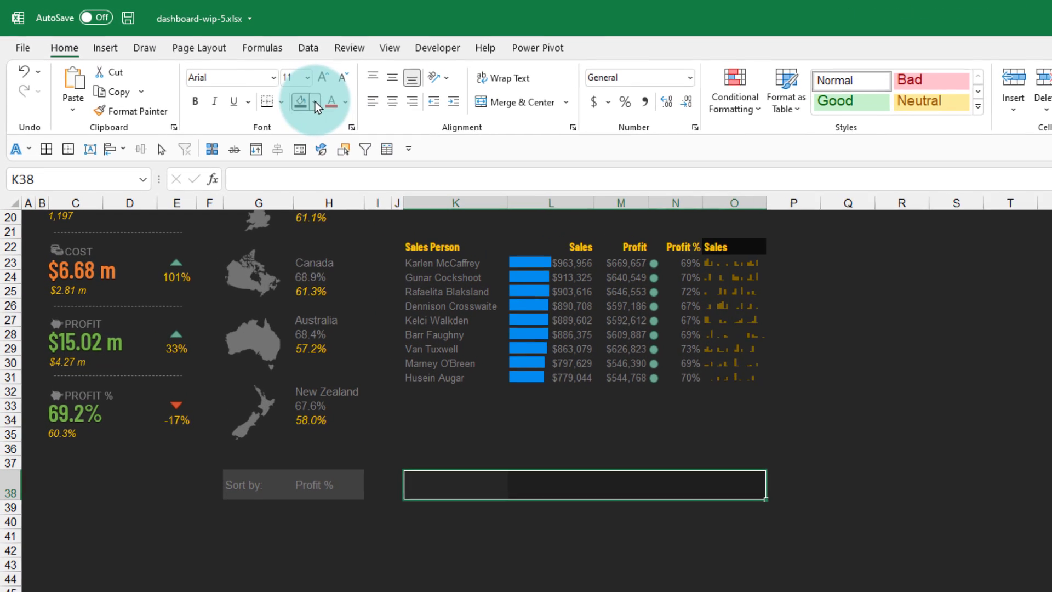
click(228, 74)
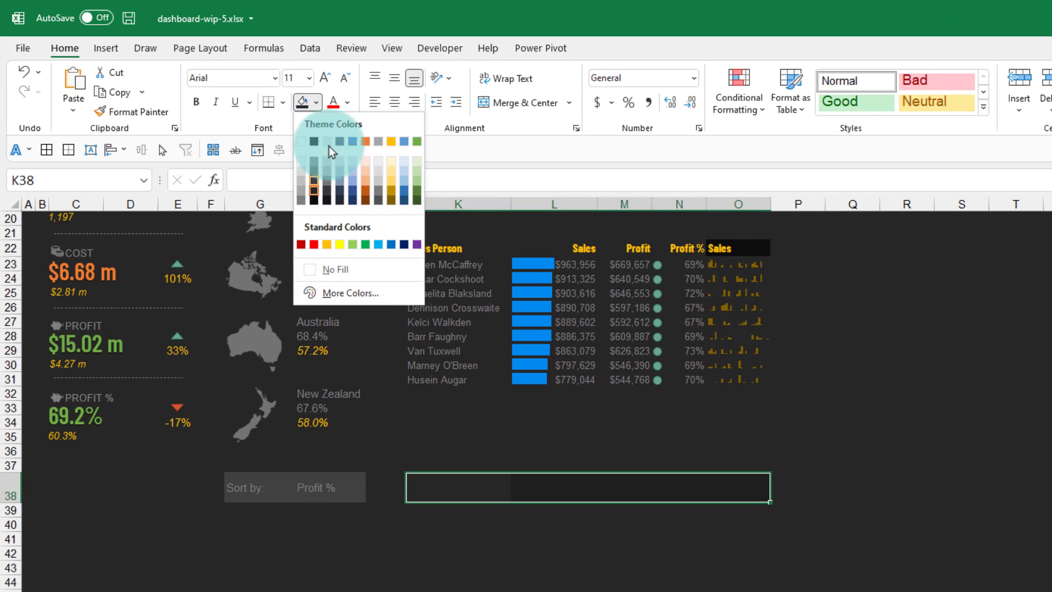
click(314, 181)
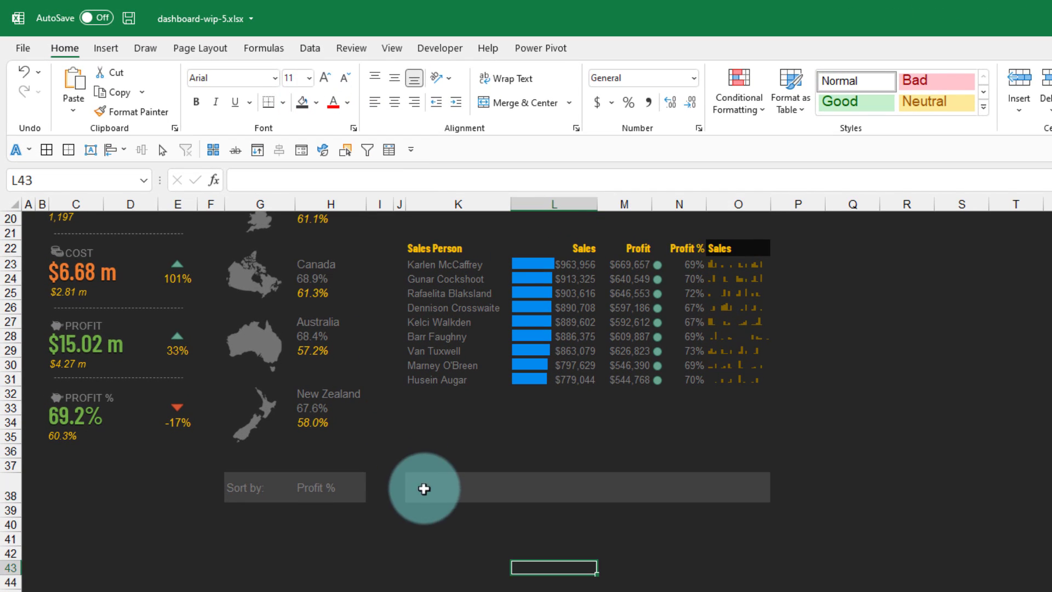
drag(425, 488, 732, 498)
Add a bold Team names heading in P114 of the Calculations sheet, beside the Sort Options heading
scroll(592, 550, up, 1)
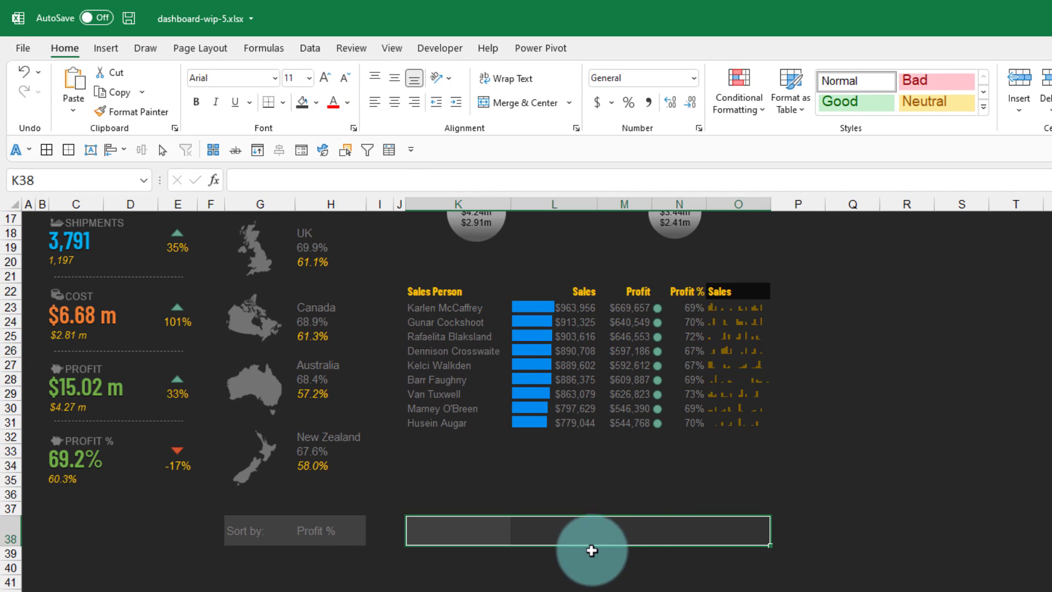
scroll(591, 550, up, 3)
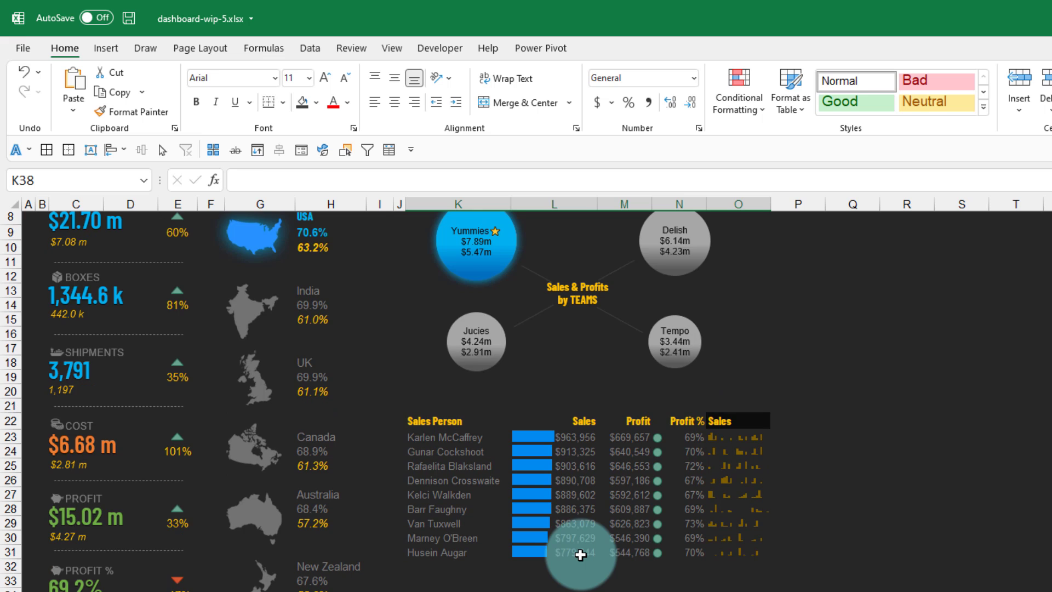
scroll(580, 554, up, 1)
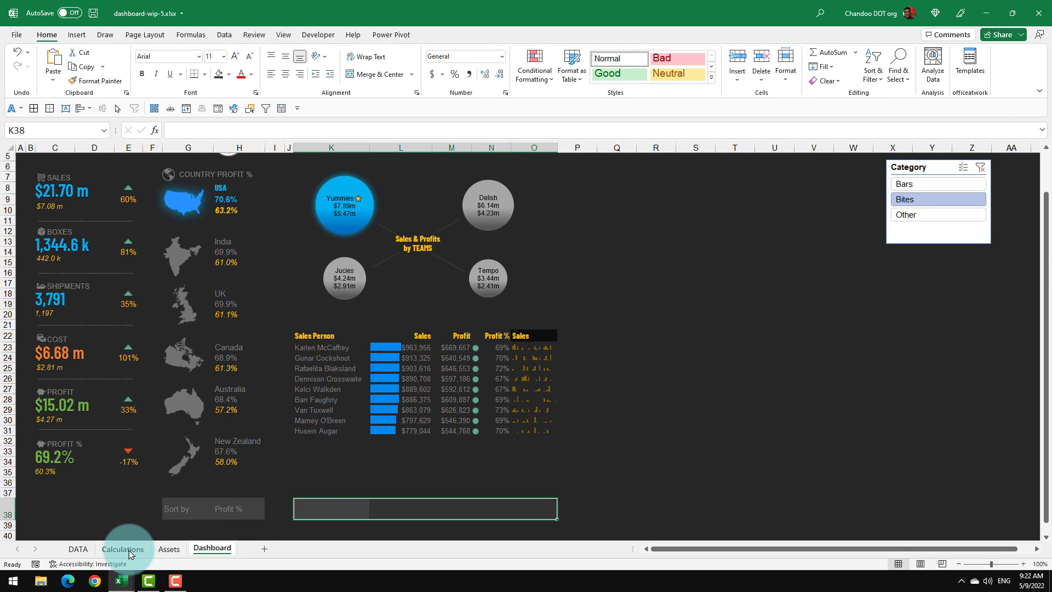
click(125, 548)
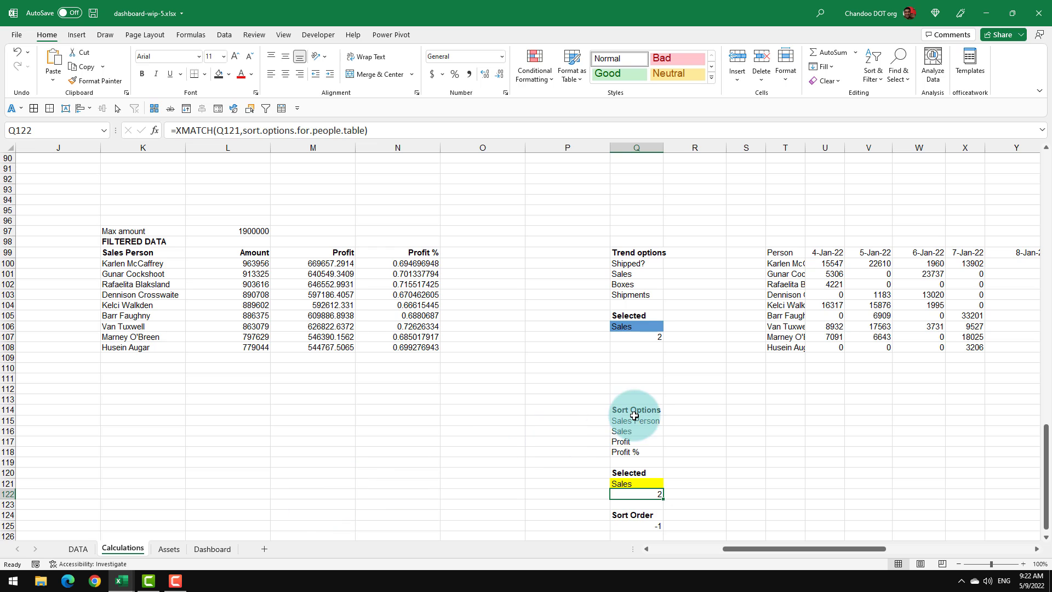
drag(630, 420, 635, 451)
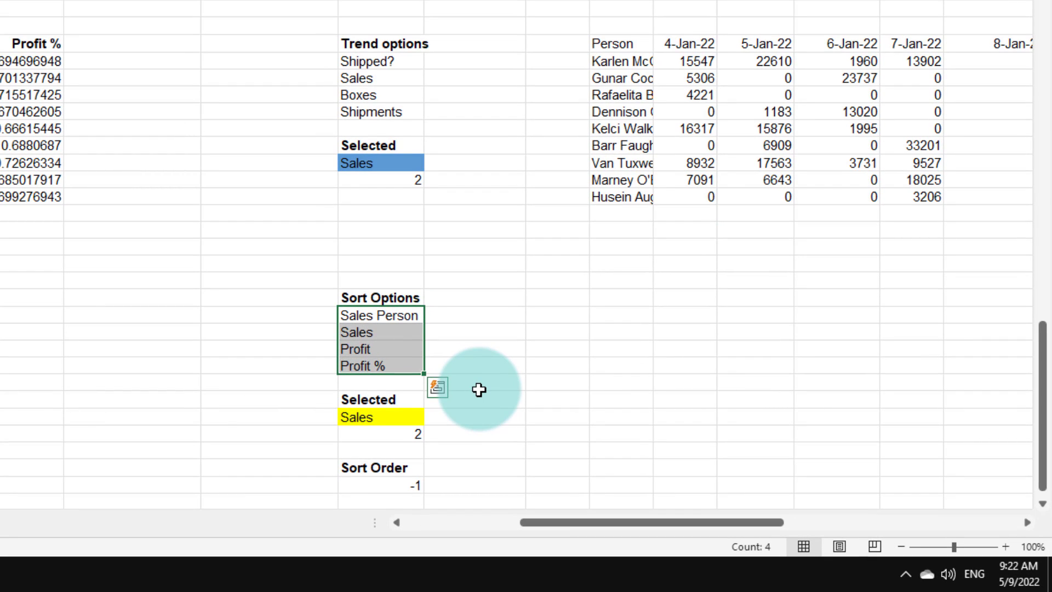
scroll(157, 371, down, 2)
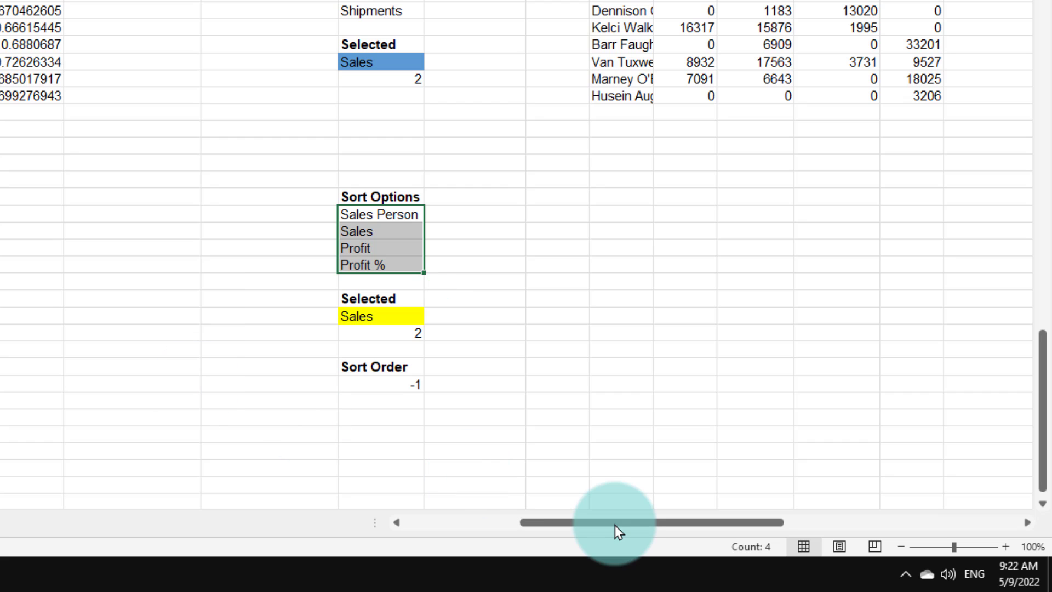
drag(614, 524, 676, 523)
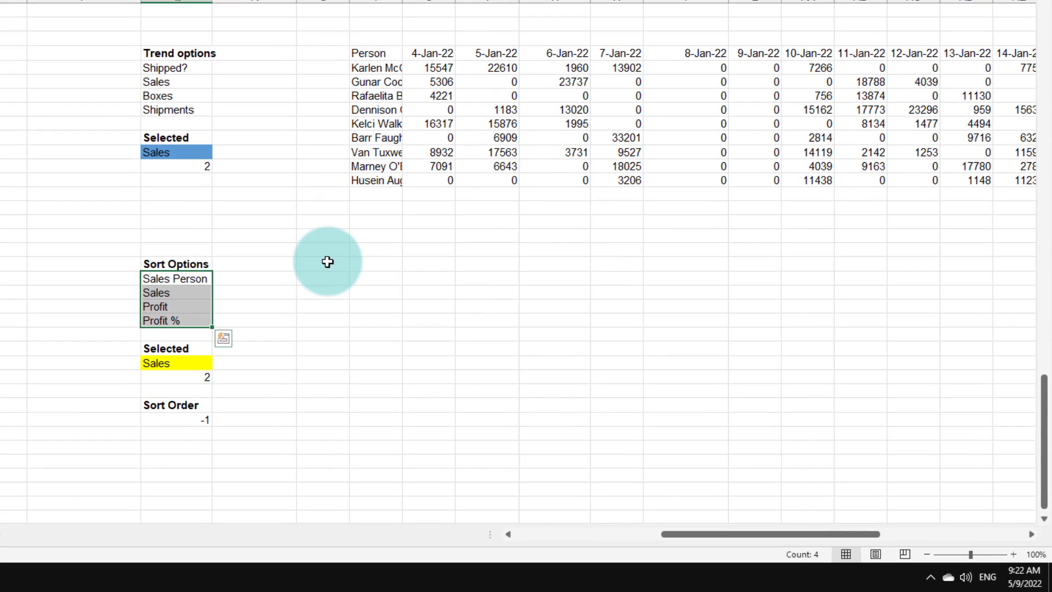
click(327, 262)
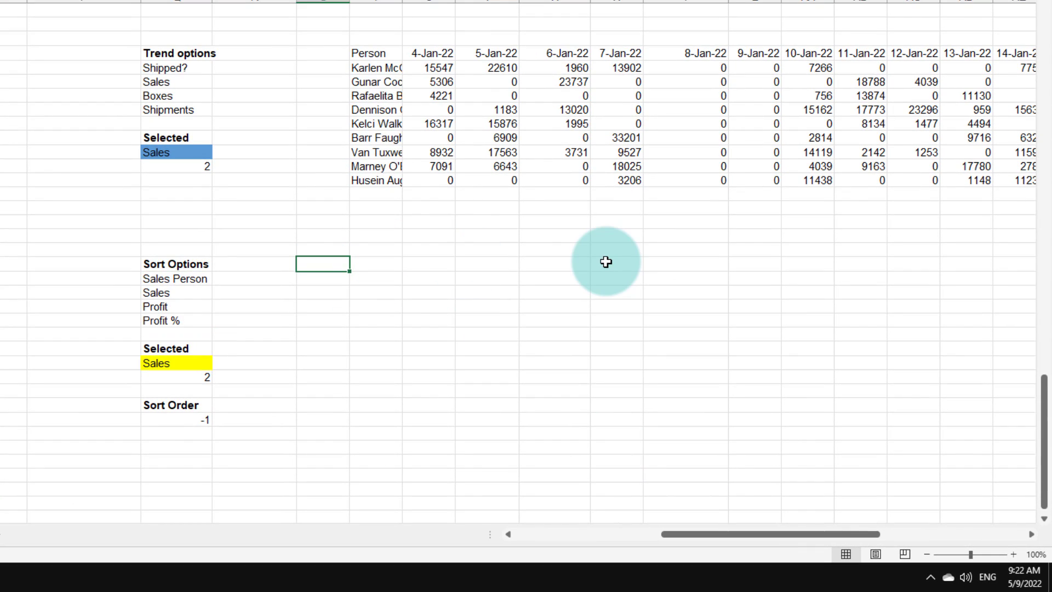
key(ctrl+z)
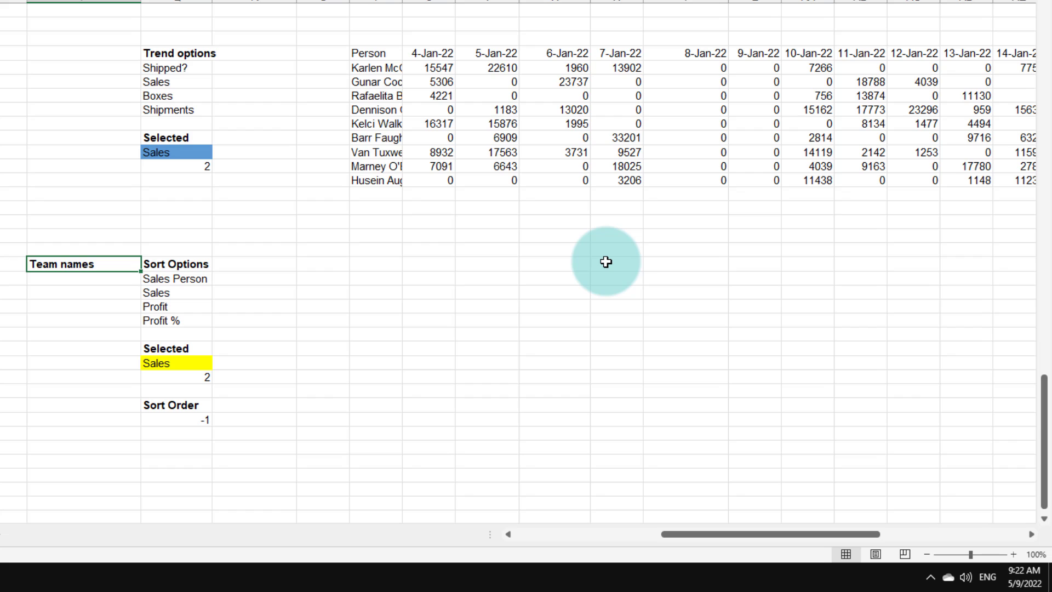
Enter =UNIQUE(people[Team]) in P115, directly below the Team names heading
key(Down)
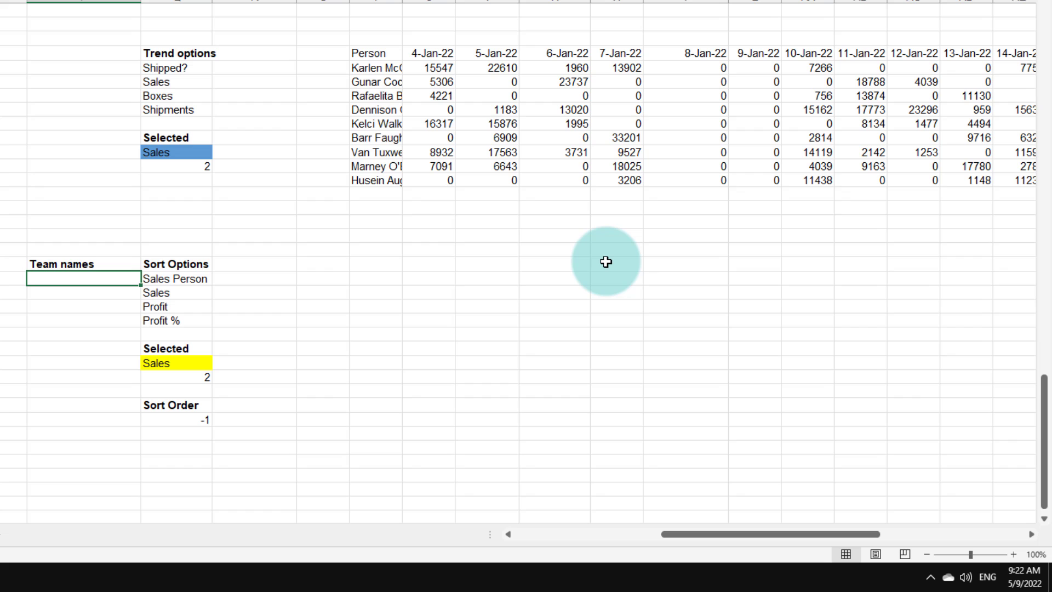
text(=)
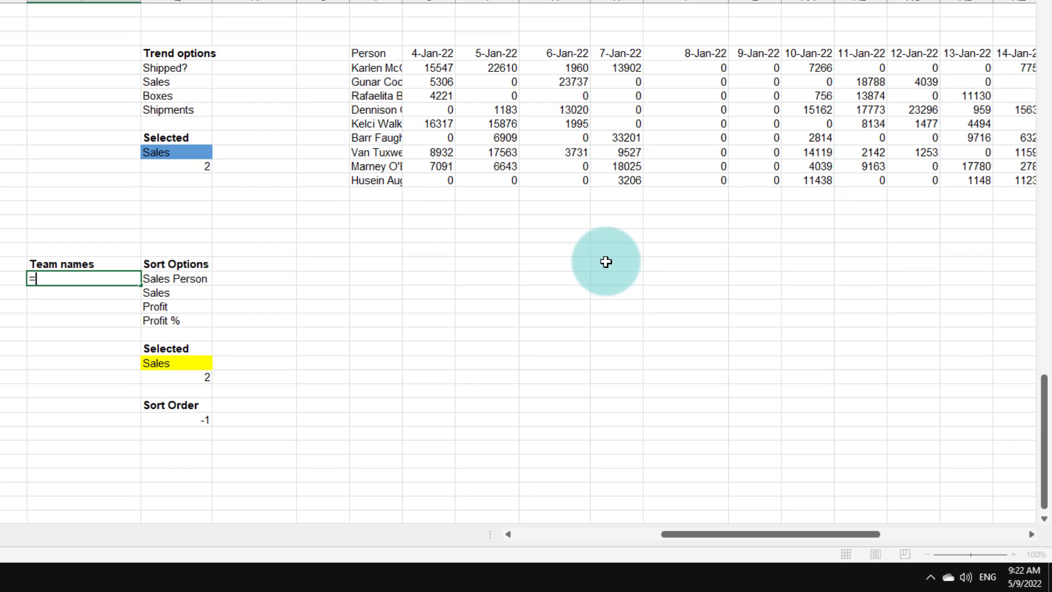
text(uniq)
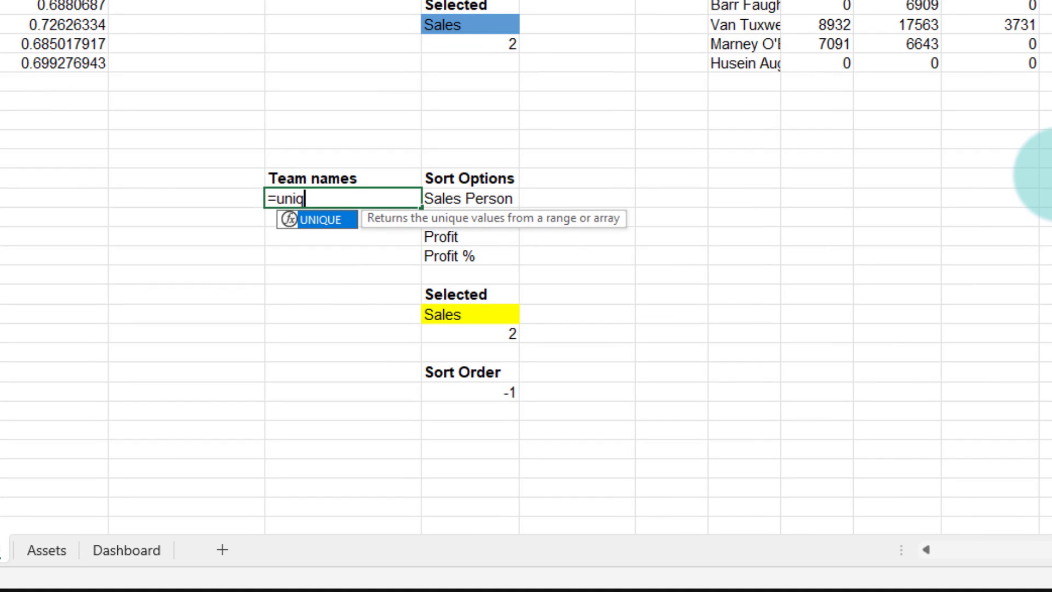
key(Tab)
text(people[)
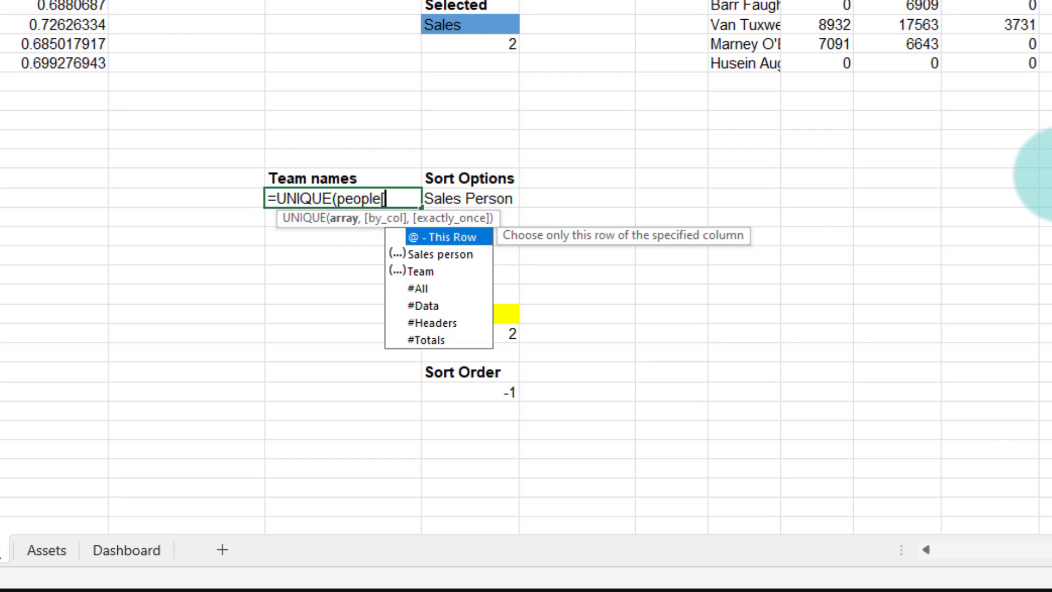
key(Down)
key(Down)
key(Tab)
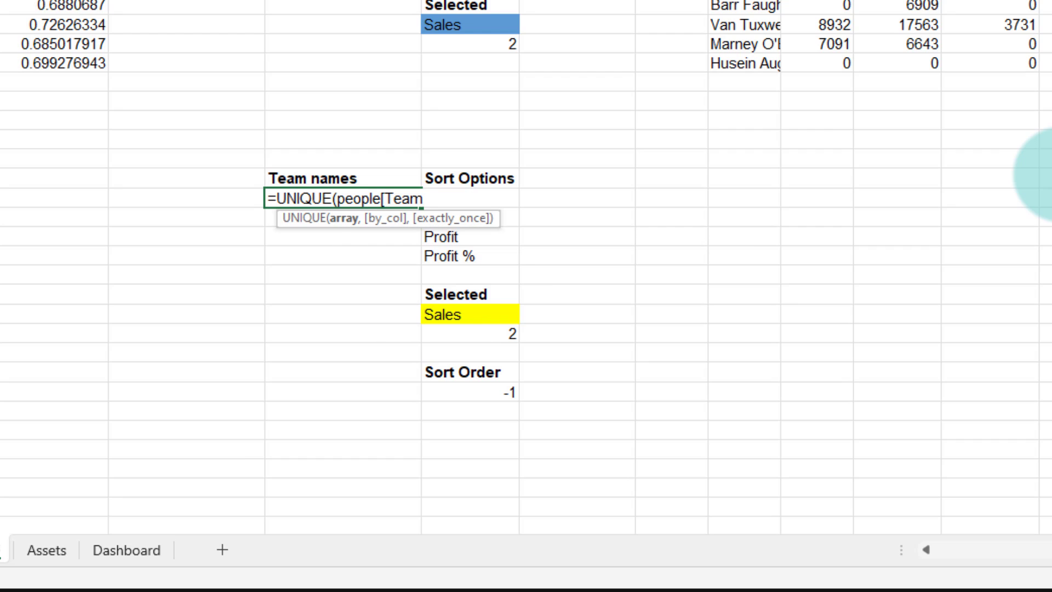
key(Return)
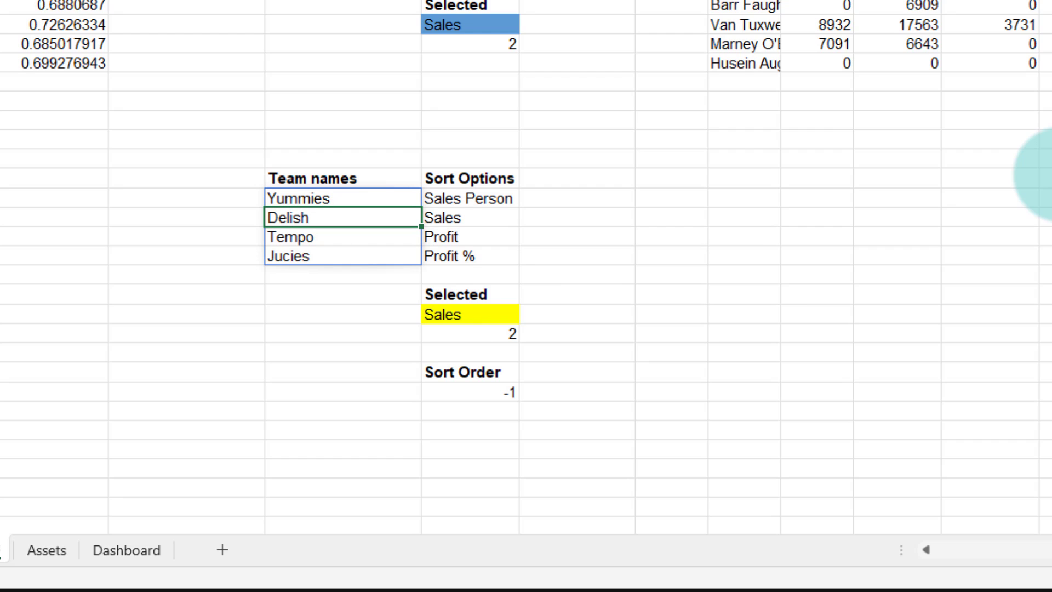
Wrap the team names formula in SORT to make it =SORT(UNIQUE(people[Team]))
drag(363, 200, 345, 261)
click(345, 201)
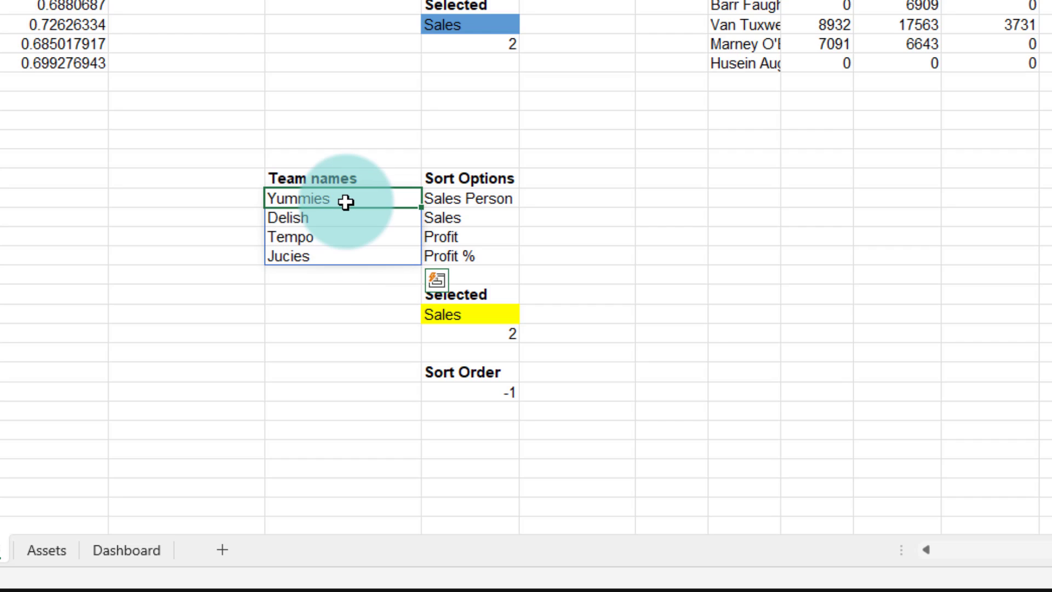
double_click(344, 200)
click(277, 199)
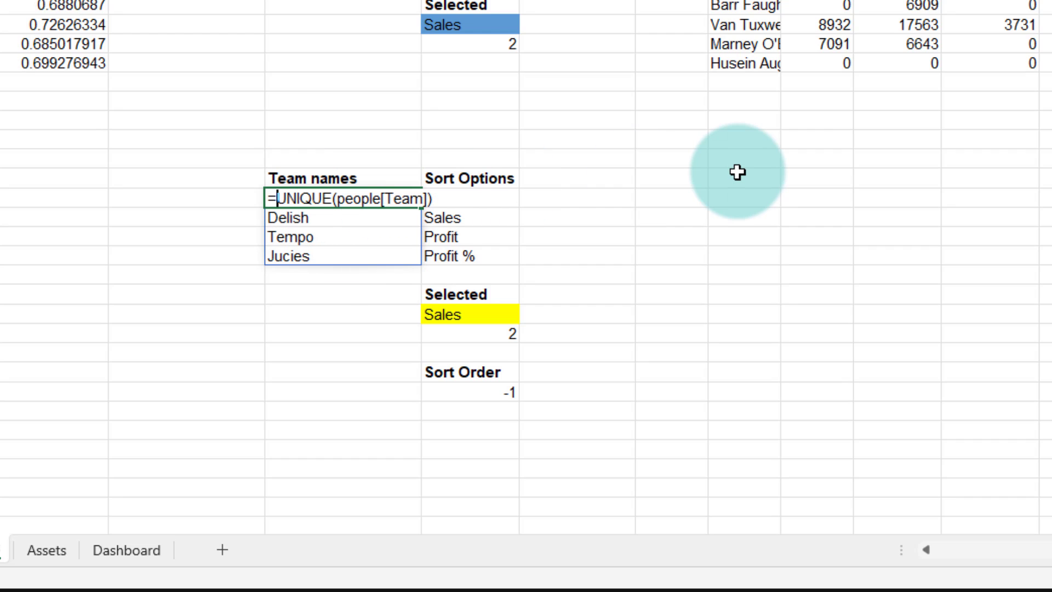
text(sort()
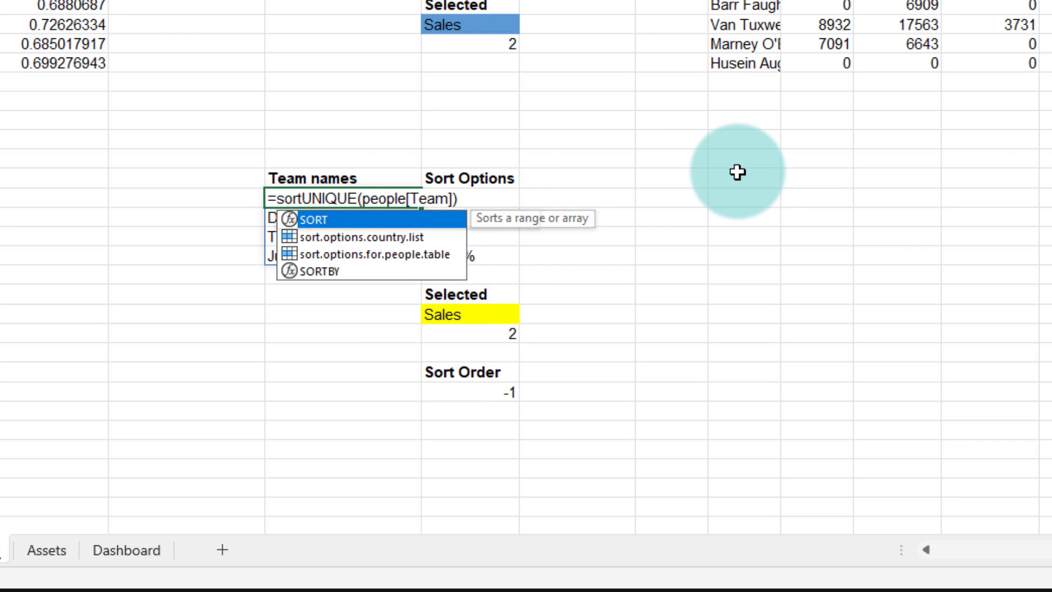
key(Return)
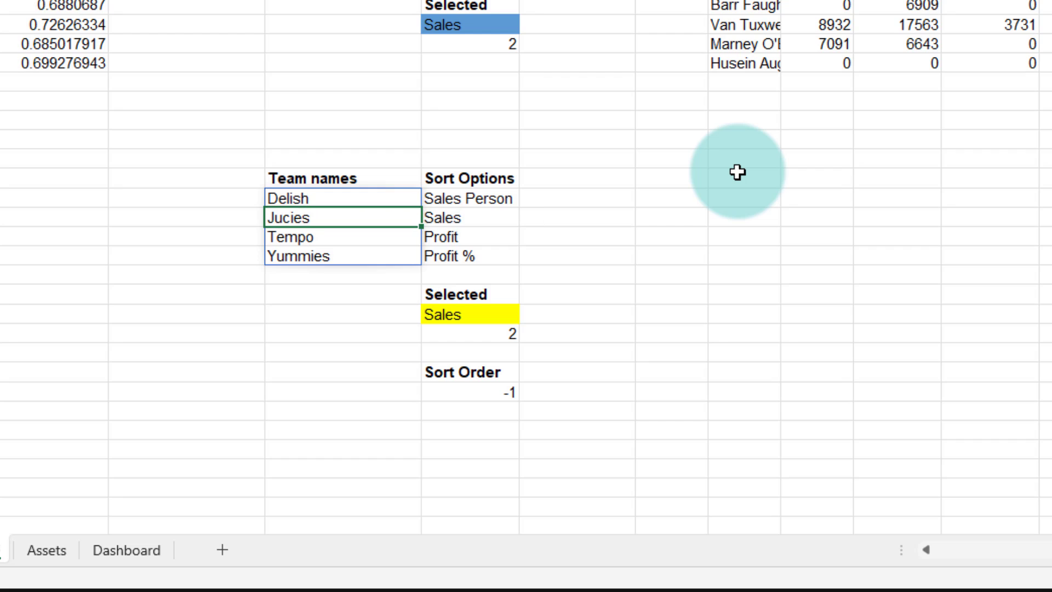
drag(336, 203, 334, 261)
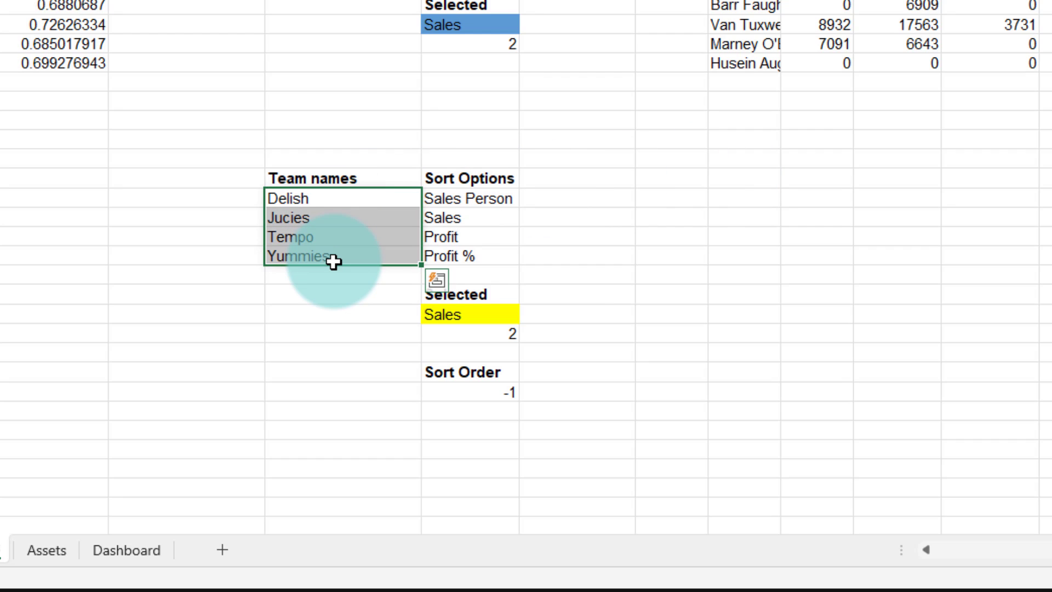
Define the workbook-scoped name team.names for the spilled team list, referring to =Calculations!$P$115#
click(331, 197)
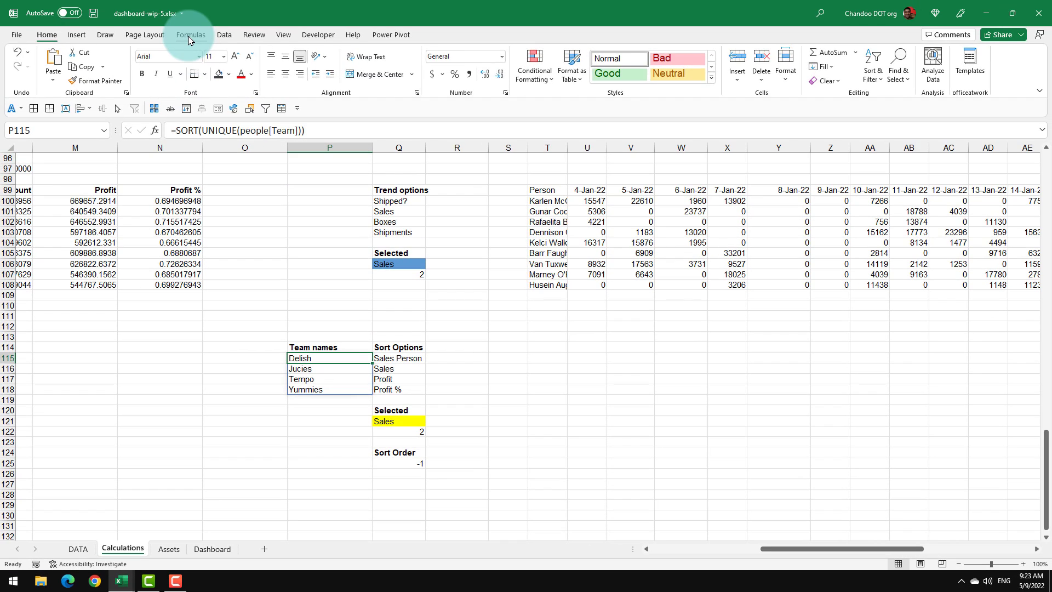
click(189, 35)
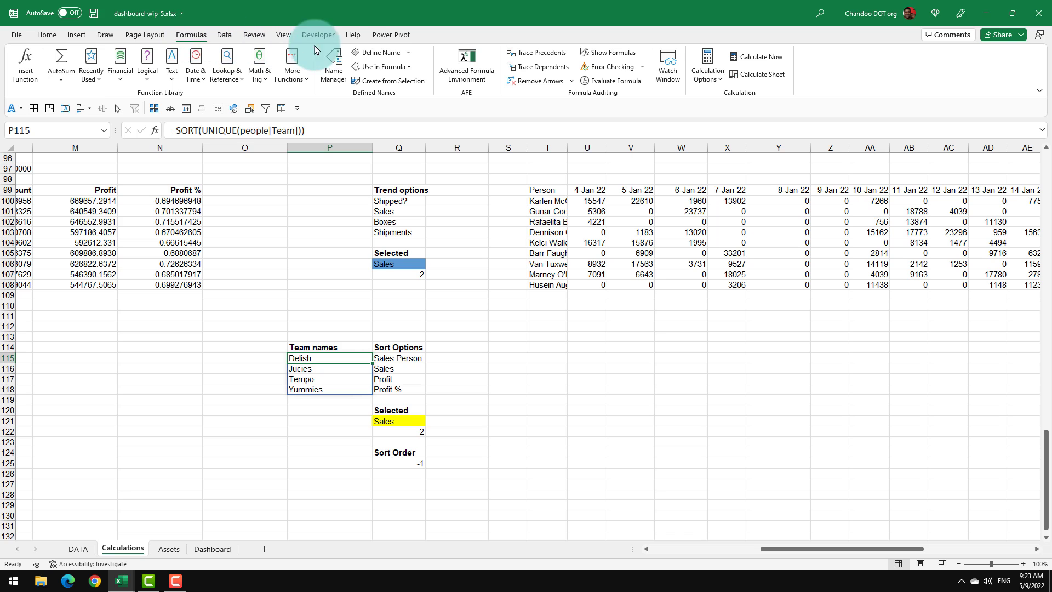
click(378, 52)
text(team.names)
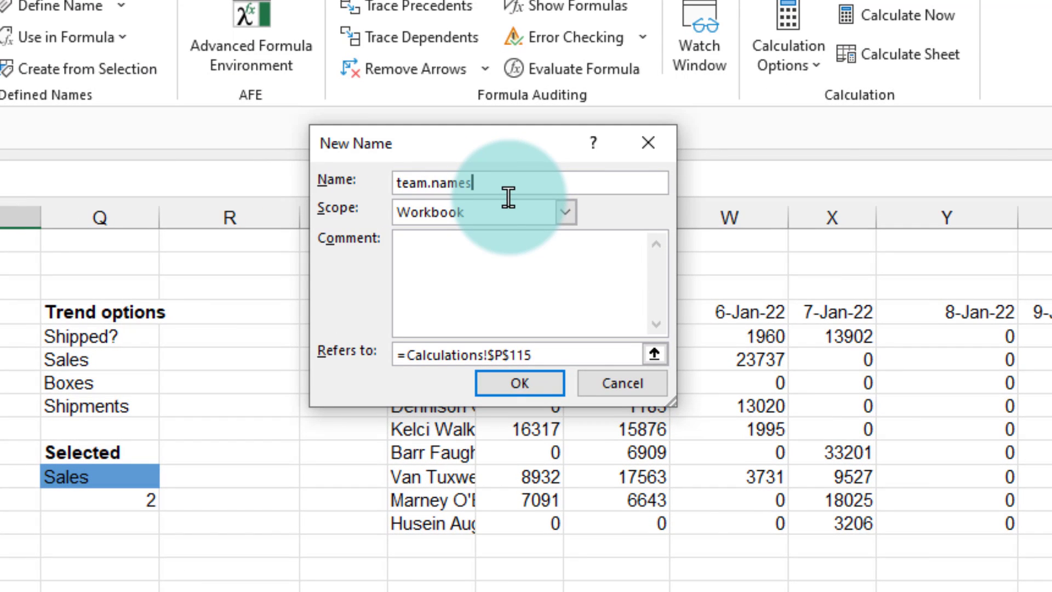
click(628, 347)
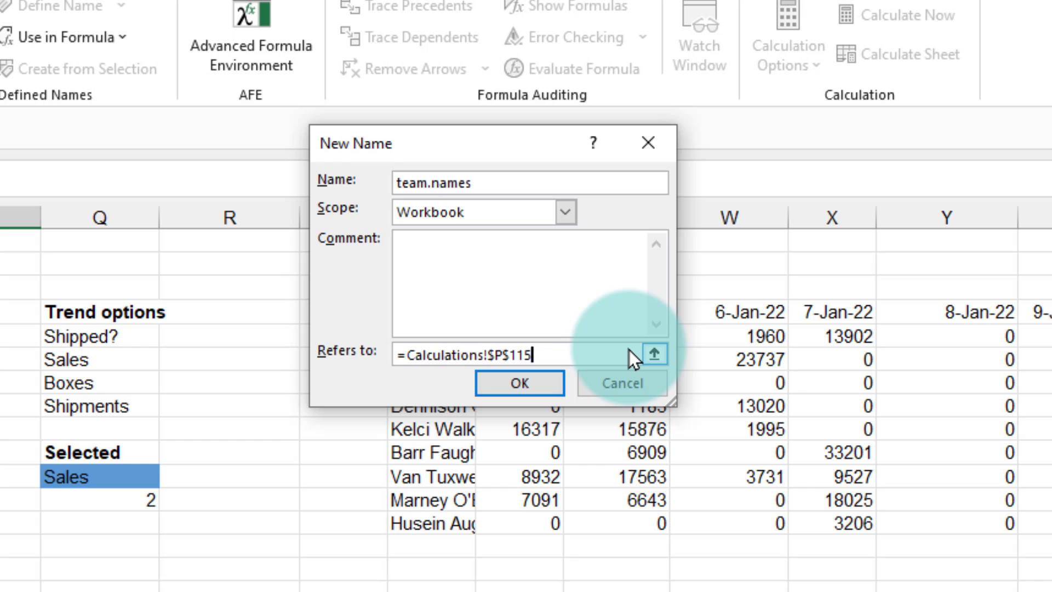
text(#)
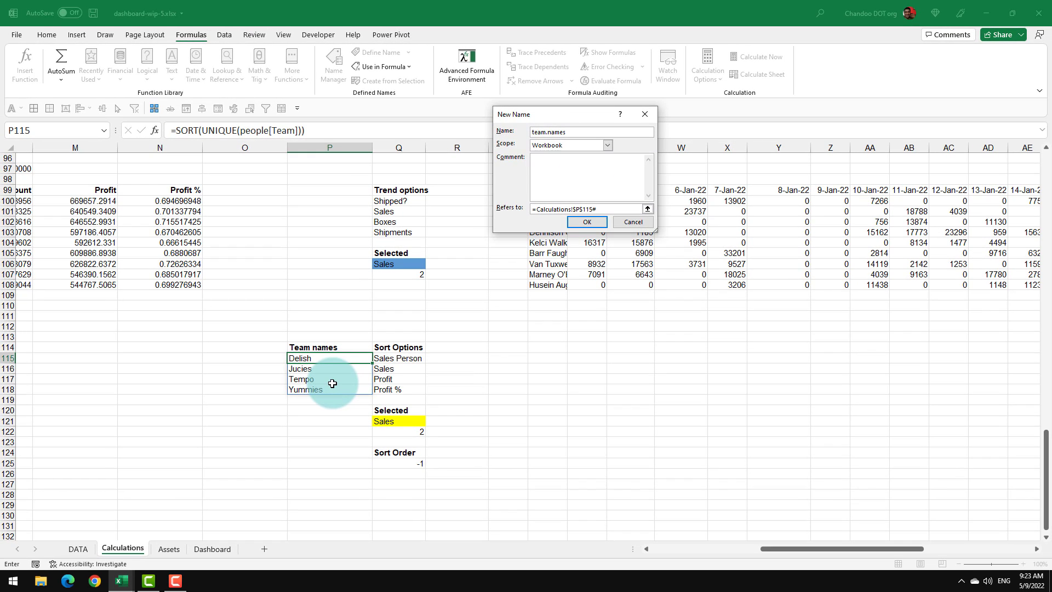
click(587, 221)
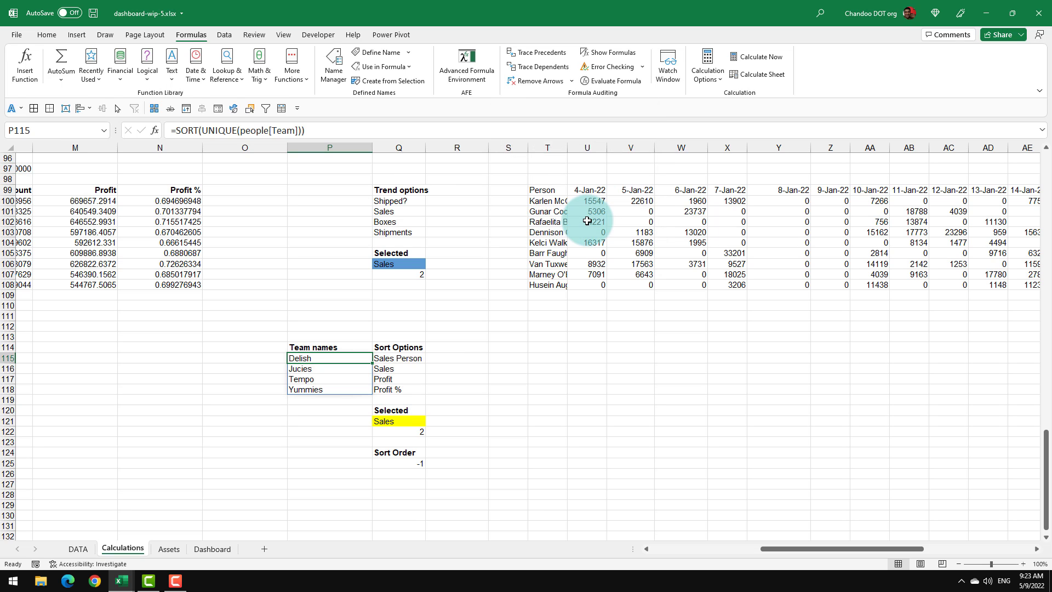
Enter the label "Pick a team:" in K38 of the Dashboard sheet
click(211, 548)
click(324, 510)
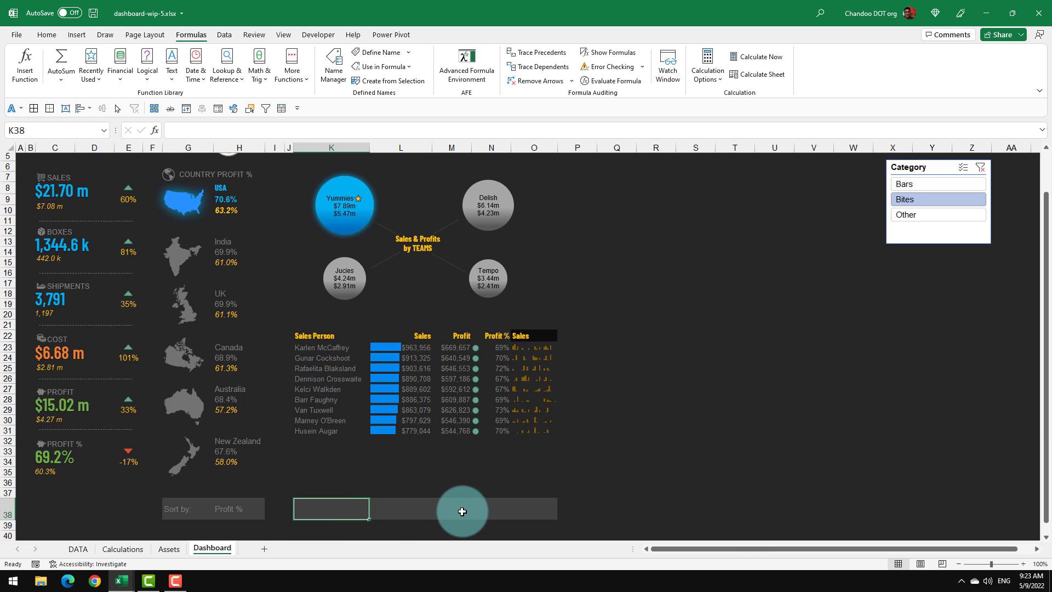
text(Pick a team:)
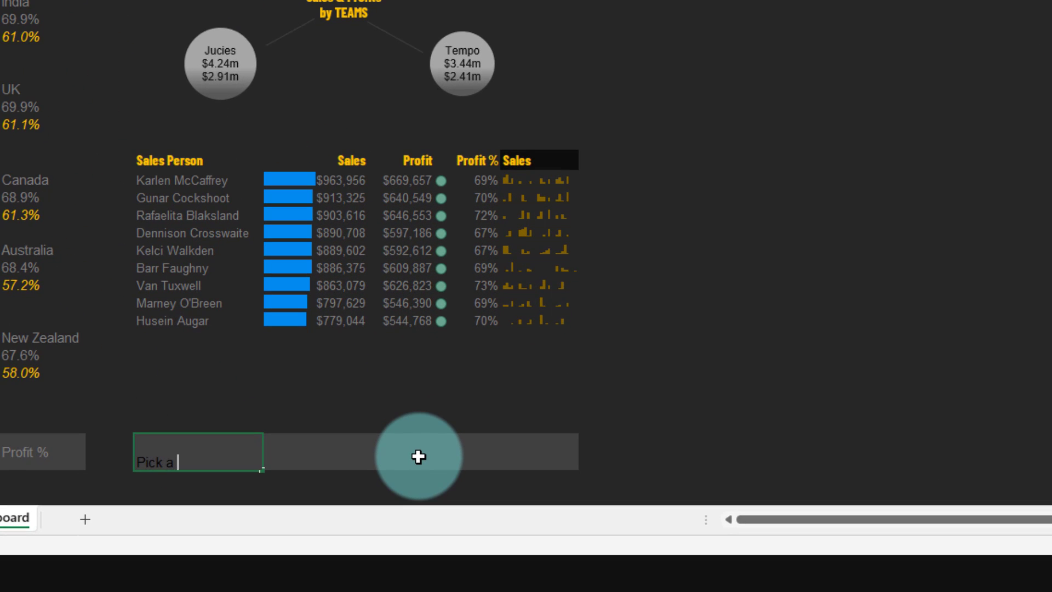
key(Tab)
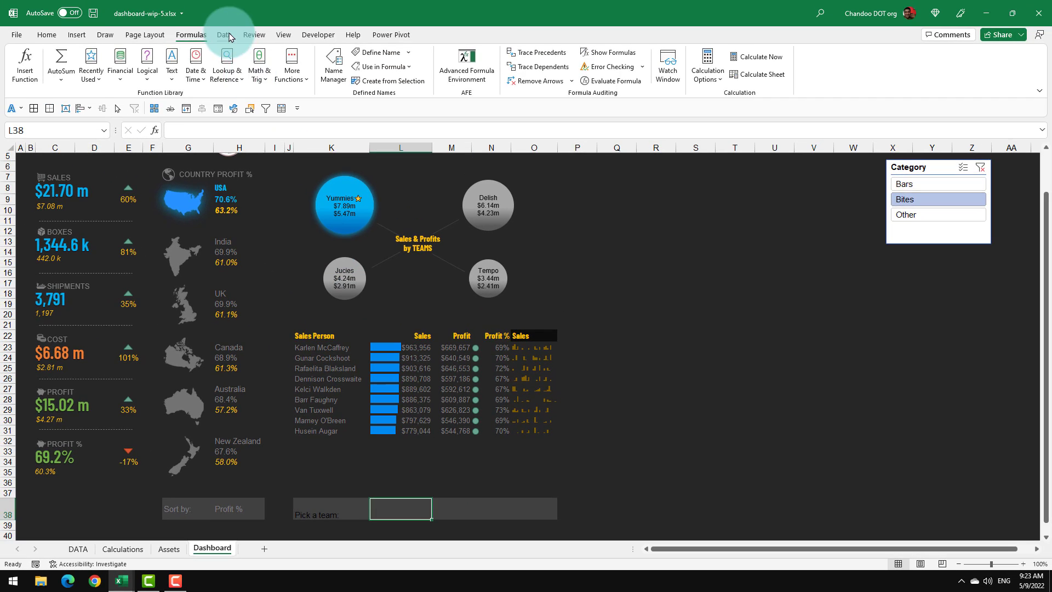
Add a List data validation to L38 with the defined name team.names as its source
click(229, 35)
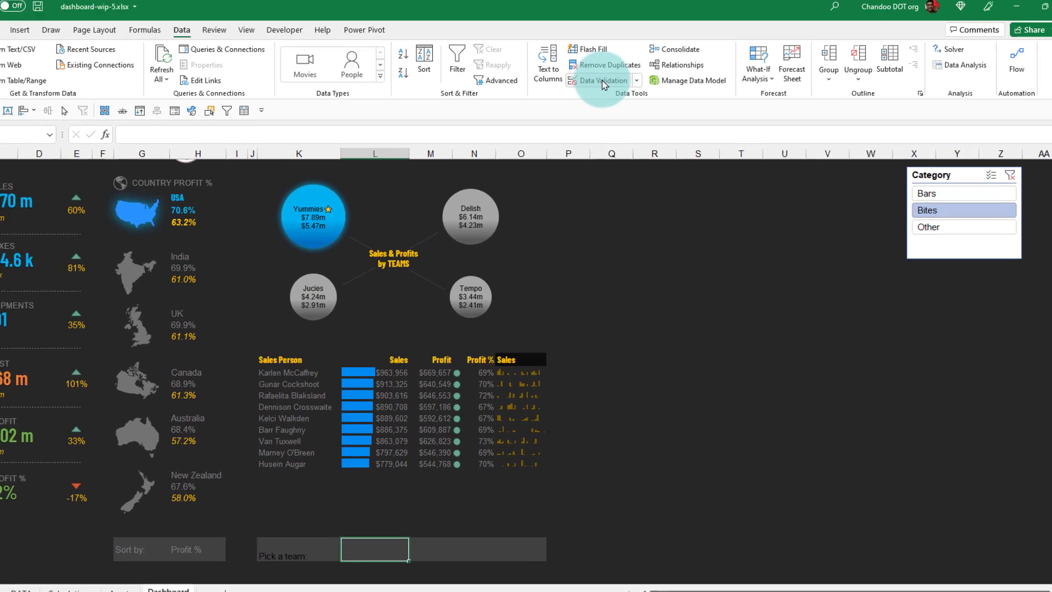
click(603, 80)
click(384, 199)
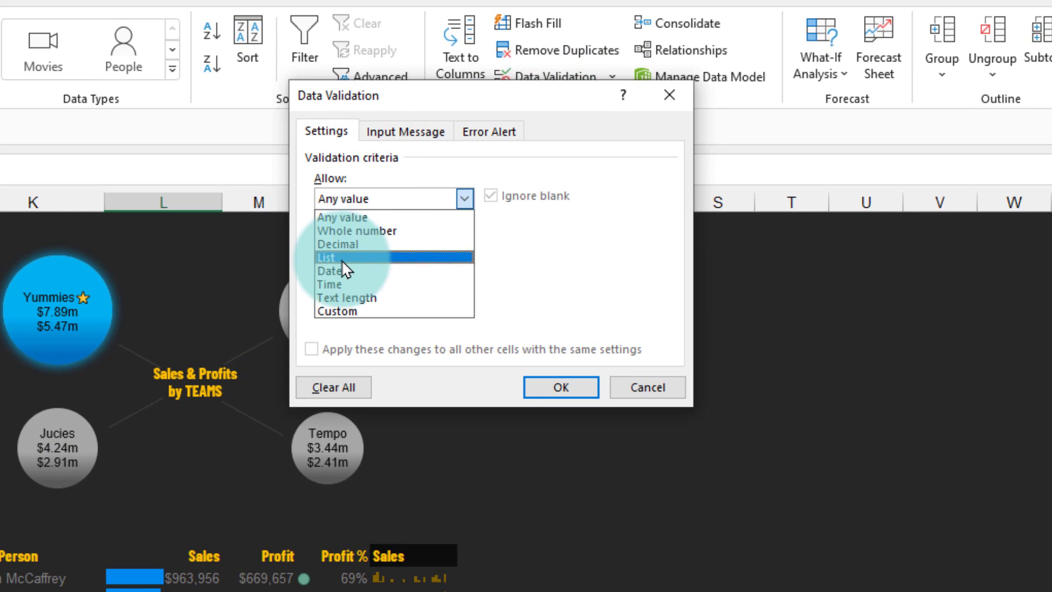
click(341, 256)
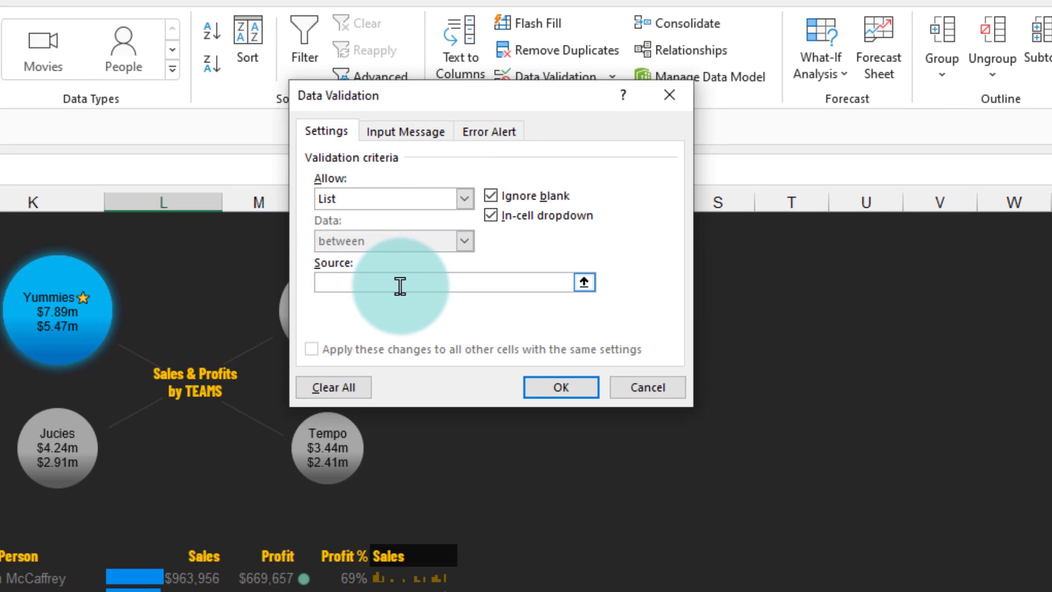
click(400, 285)
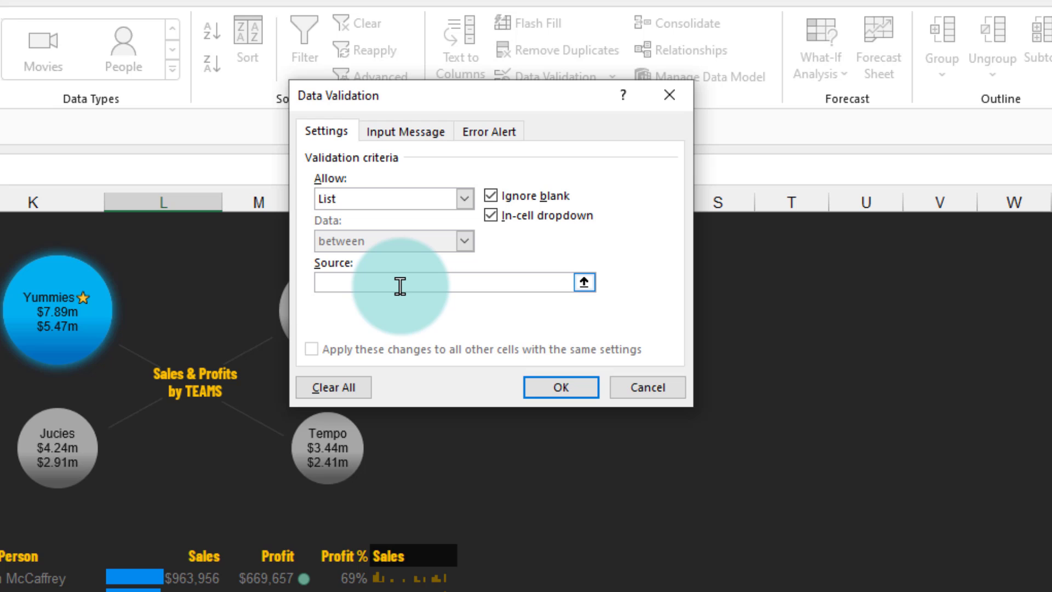
key(F3)
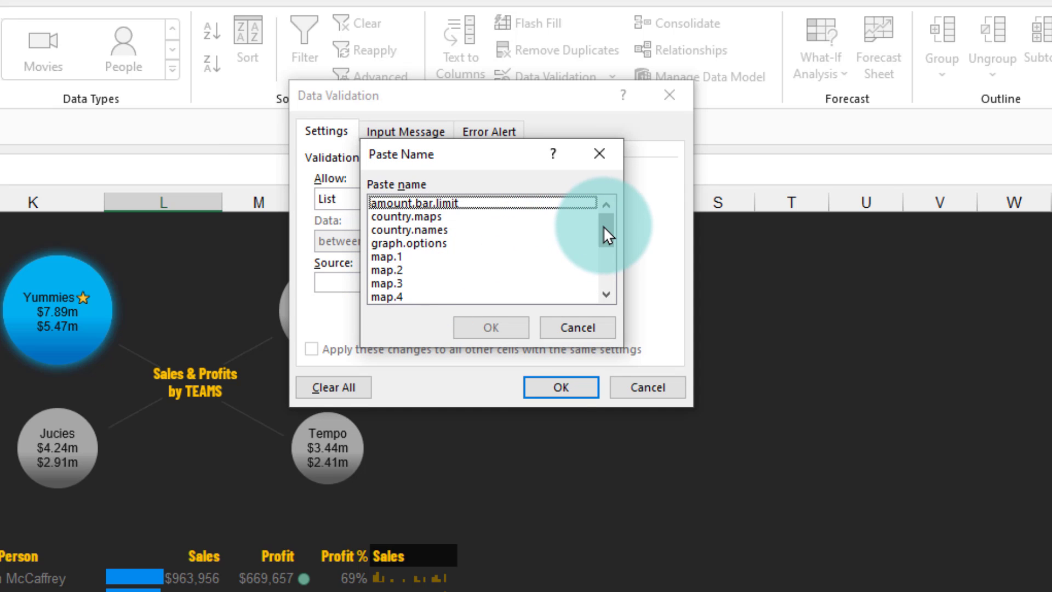
drag(603, 229, 601, 275)
click(383, 296)
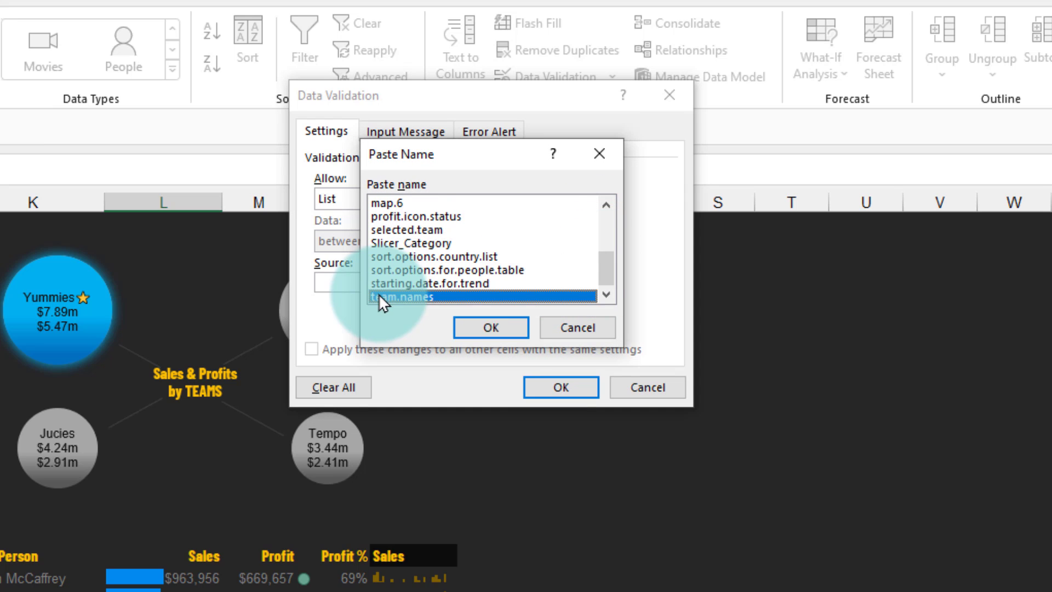
click(489, 327)
key(Return)
Try the team choices in L38, picking Delish, Jucies and finally Tempo
click(560, 478)
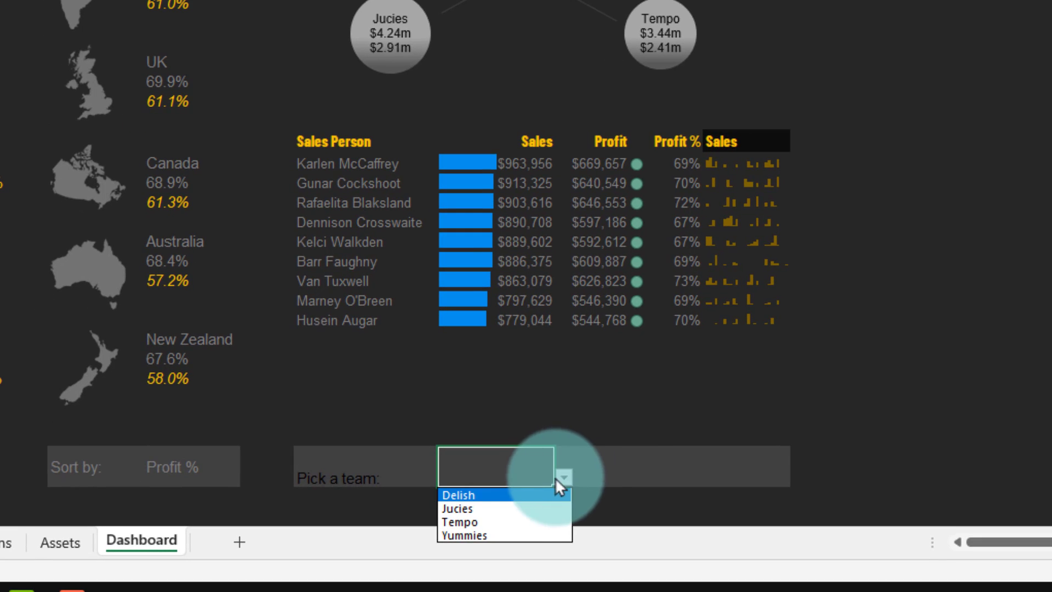
click(510, 496)
click(563, 477)
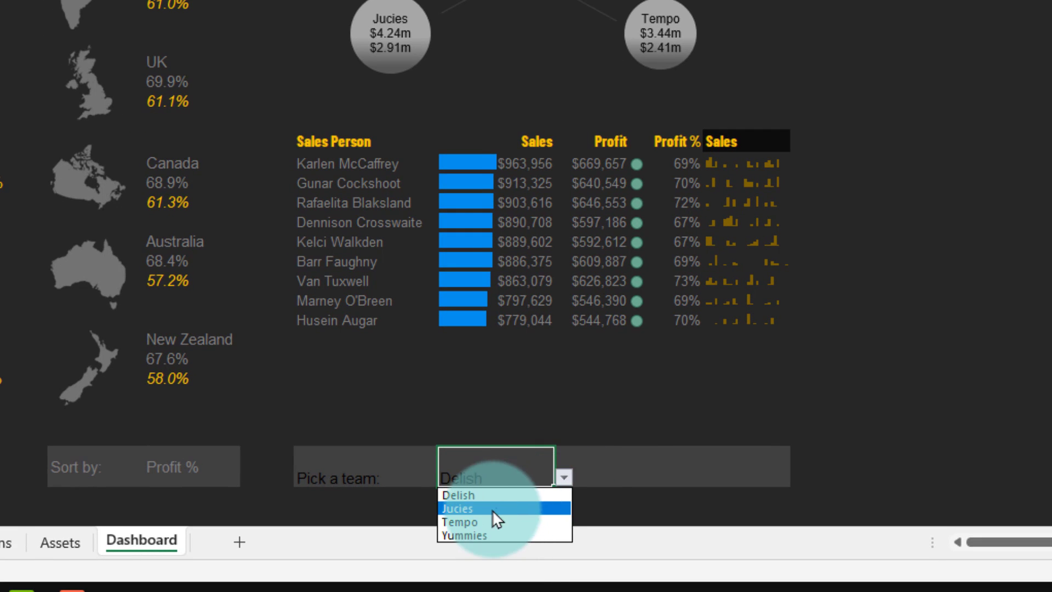
click(492, 510)
click(564, 477)
click(497, 522)
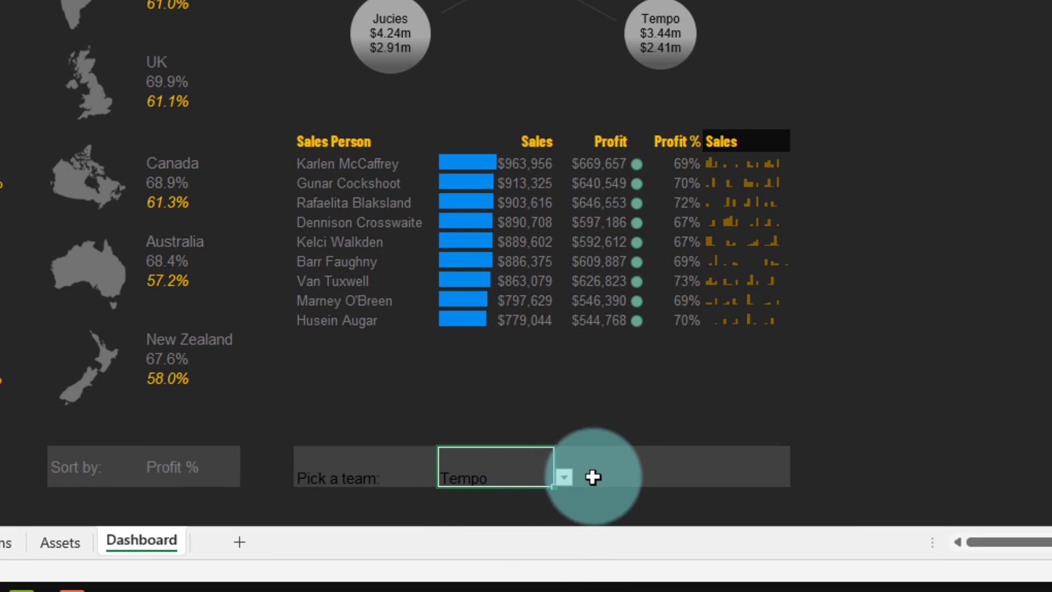
Enter the label "Sorty by:" in M38, beside the team choice
click(594, 477)
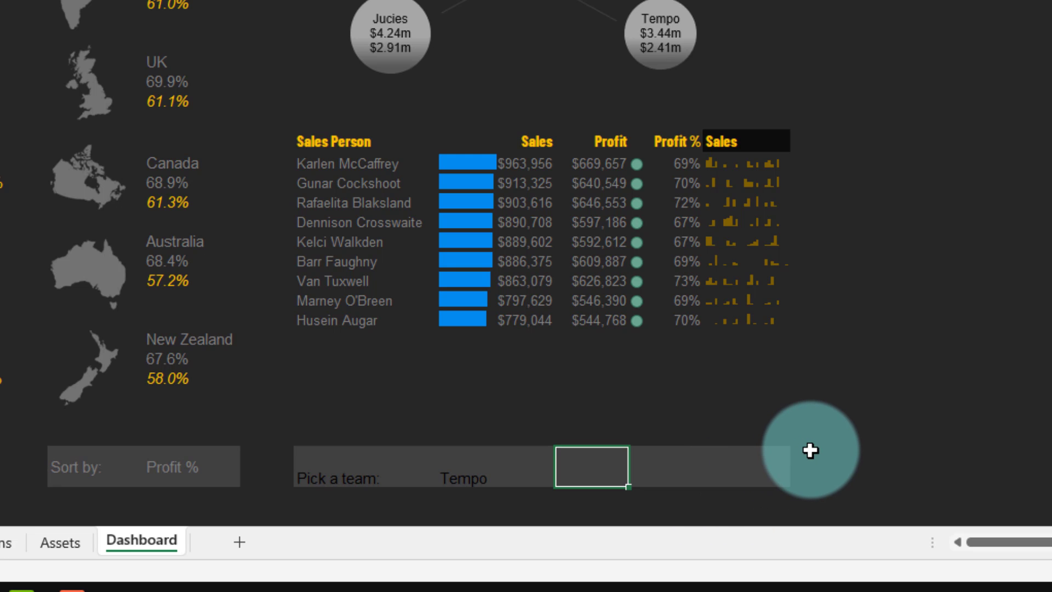
text(Sorty)
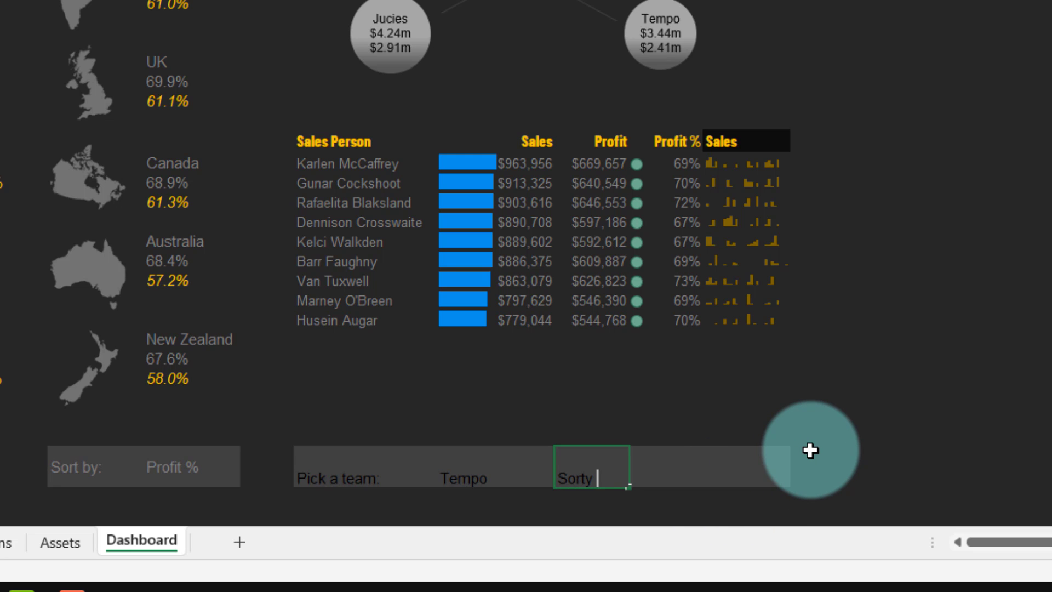
text( by:)
key(Right)
Add a List data validation to N38 with the defined name sort.options.for.people.table as its source
key(Right)
key(Left)
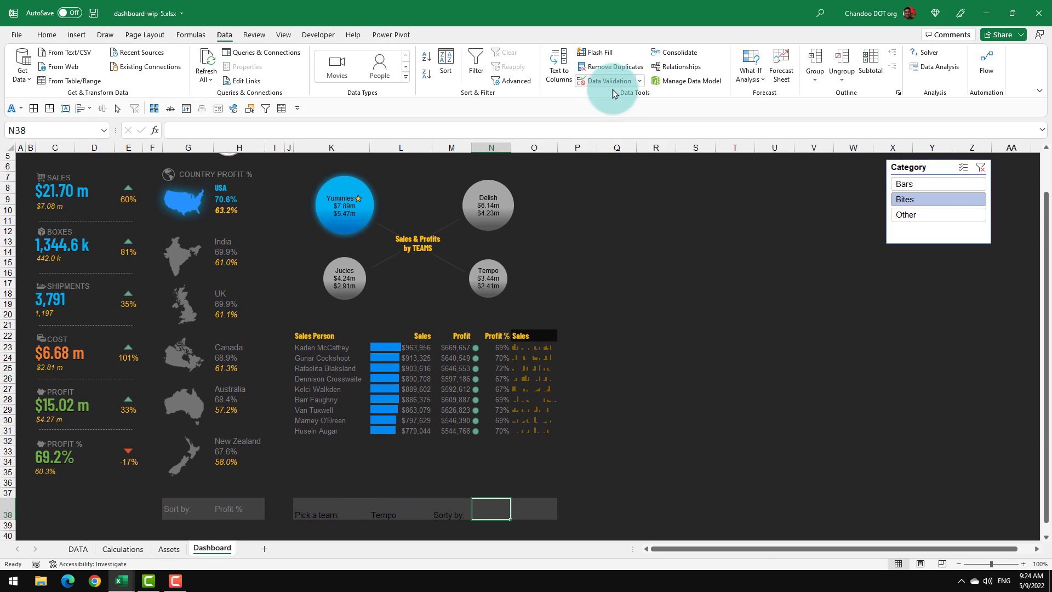
click(605, 86)
click(516, 146)
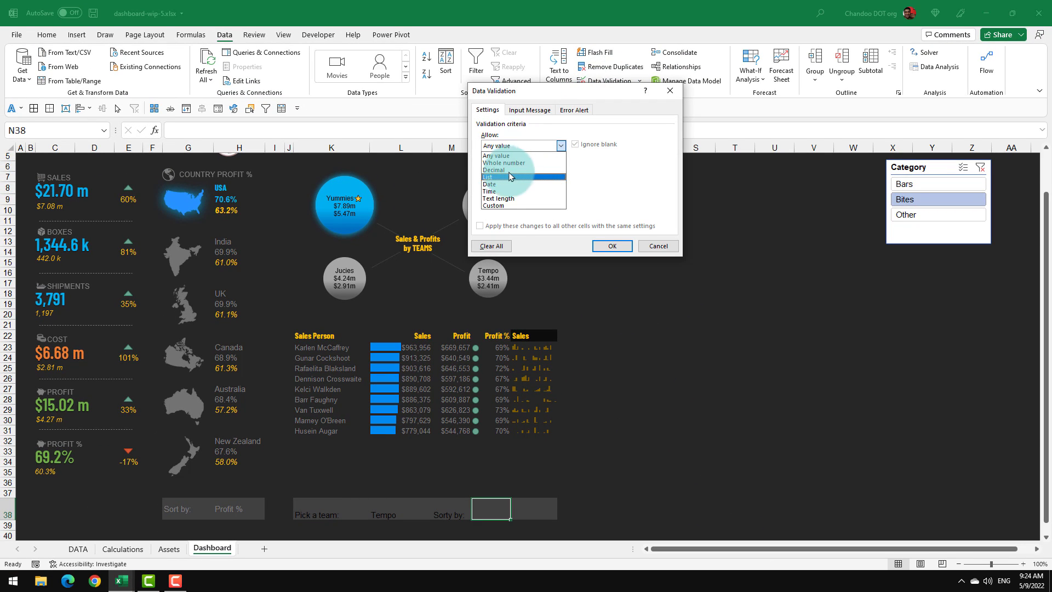
click(514, 179)
click(526, 191)
key(F3)
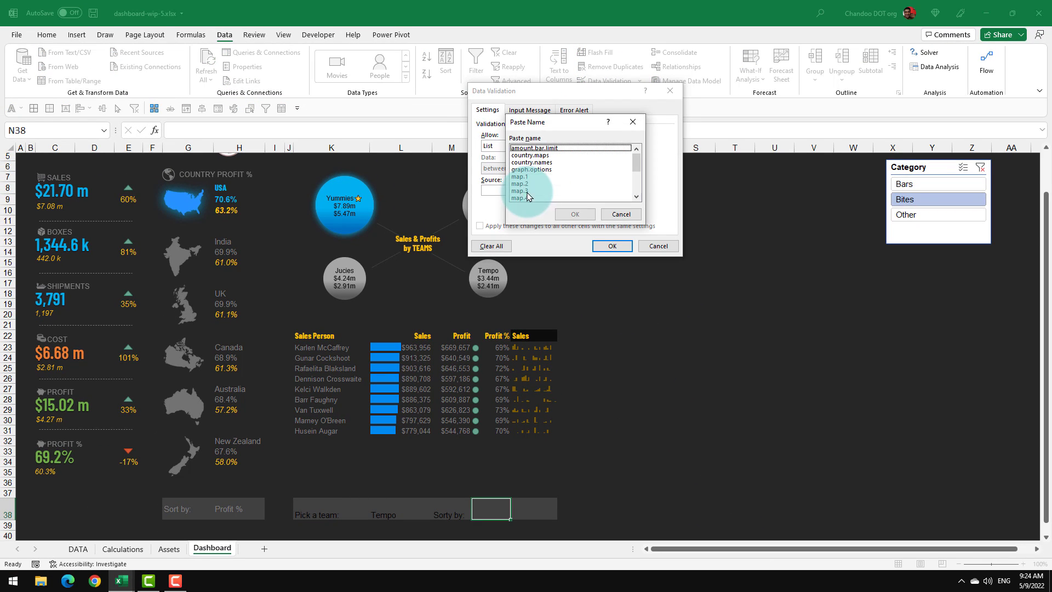
drag(633, 157, 633, 182)
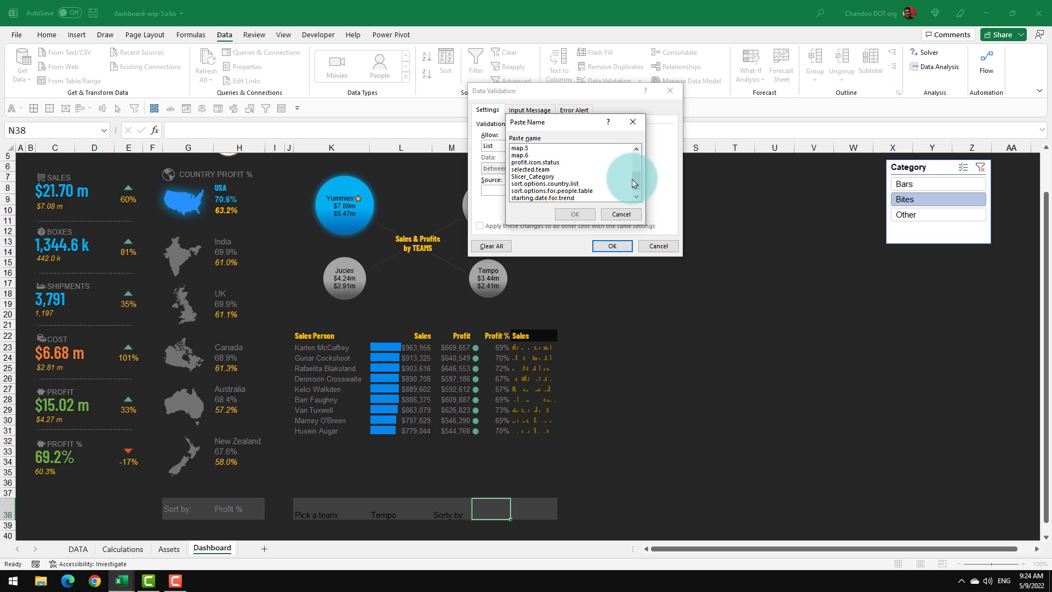
click(567, 191)
click(574, 214)
key(Return)
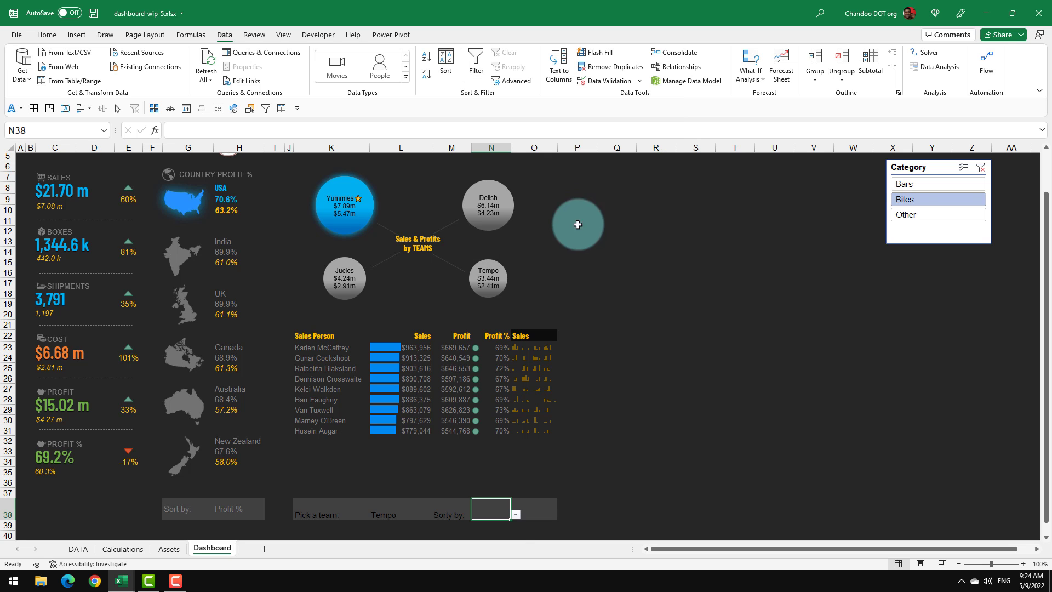
Choose Sales Person as the sort option in N38
click(515, 514)
click(515, 513)
click(515, 514)
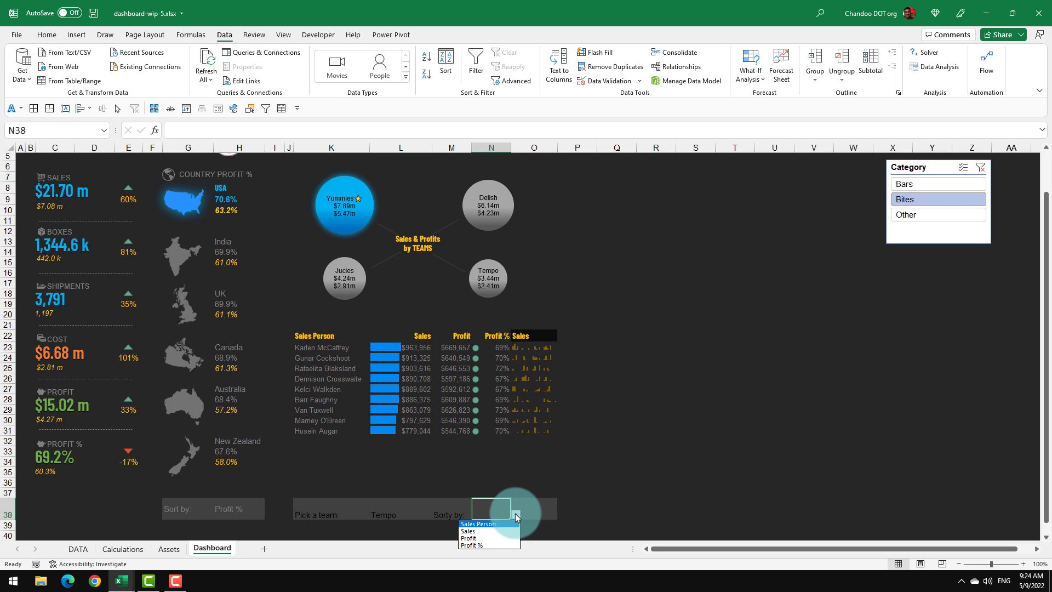
click(491, 527)
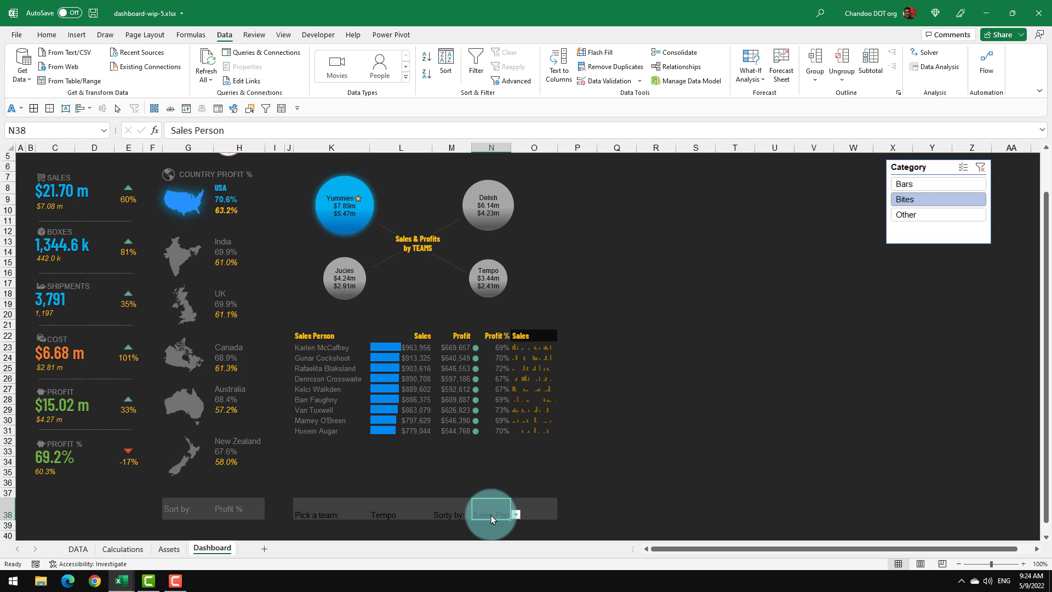
click(588, 513)
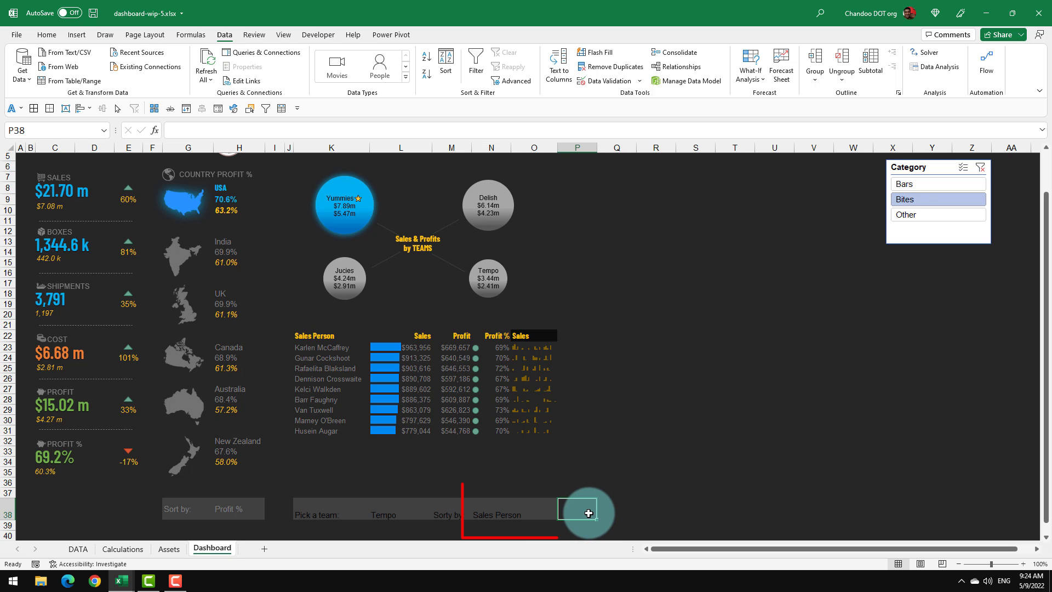
Merge and center N38:O38 so the sort choice spans both cells, and check its option list
drag(486, 513, 533, 511)
click(46, 35)
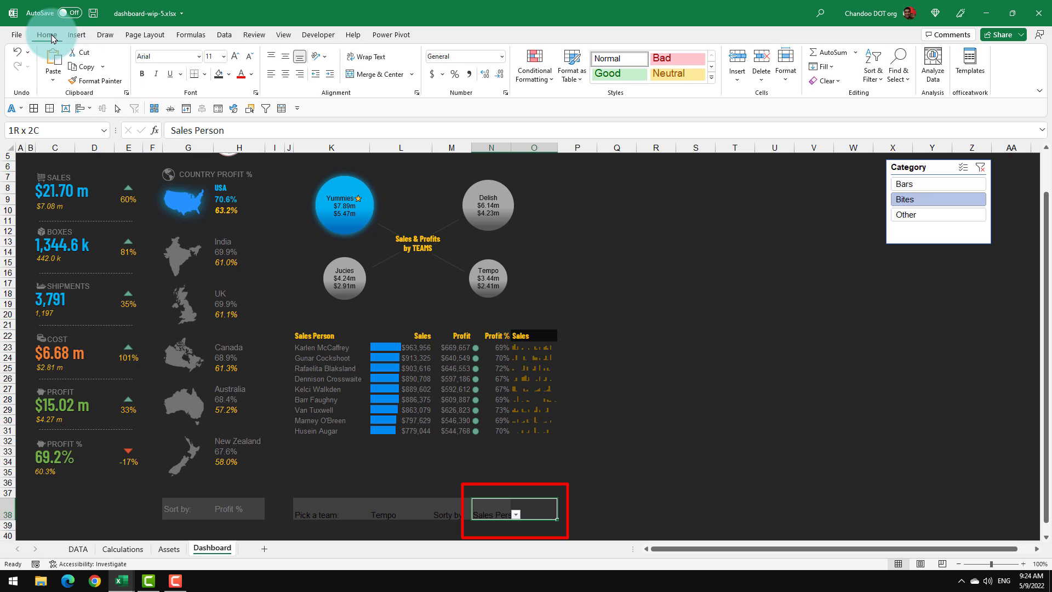
click(361, 76)
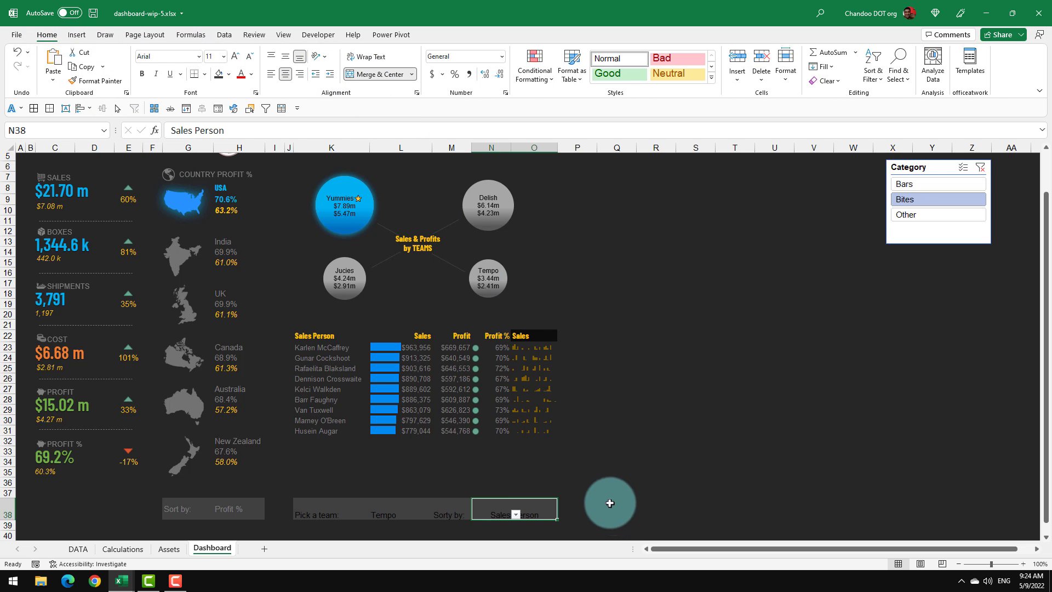
click(562, 515)
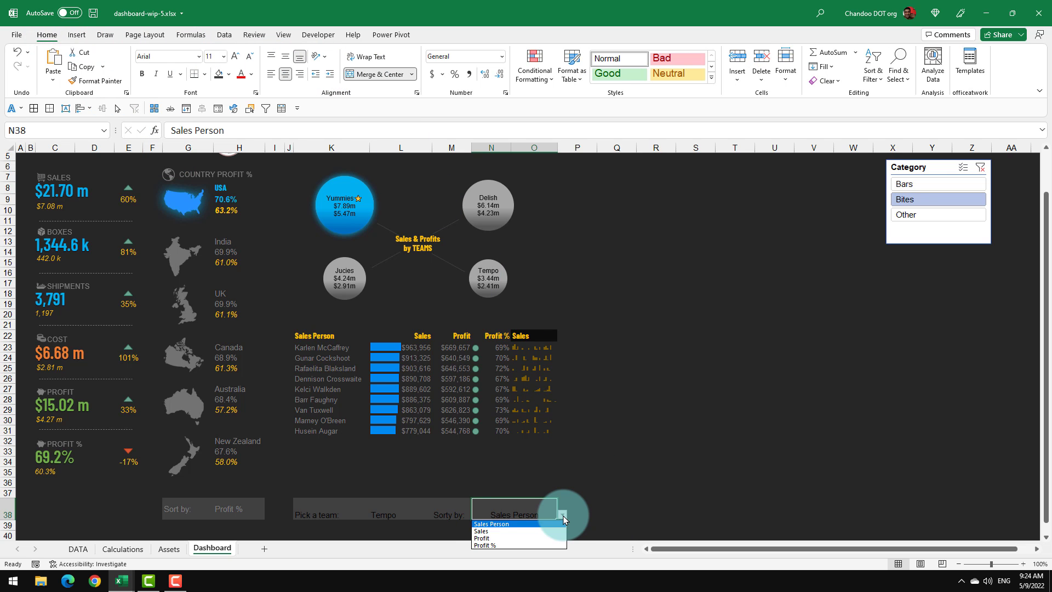
click(561, 514)
Vertically centre the control strip cells K38:O38 and format their text in grey at font size 10
drag(308, 512, 512, 509)
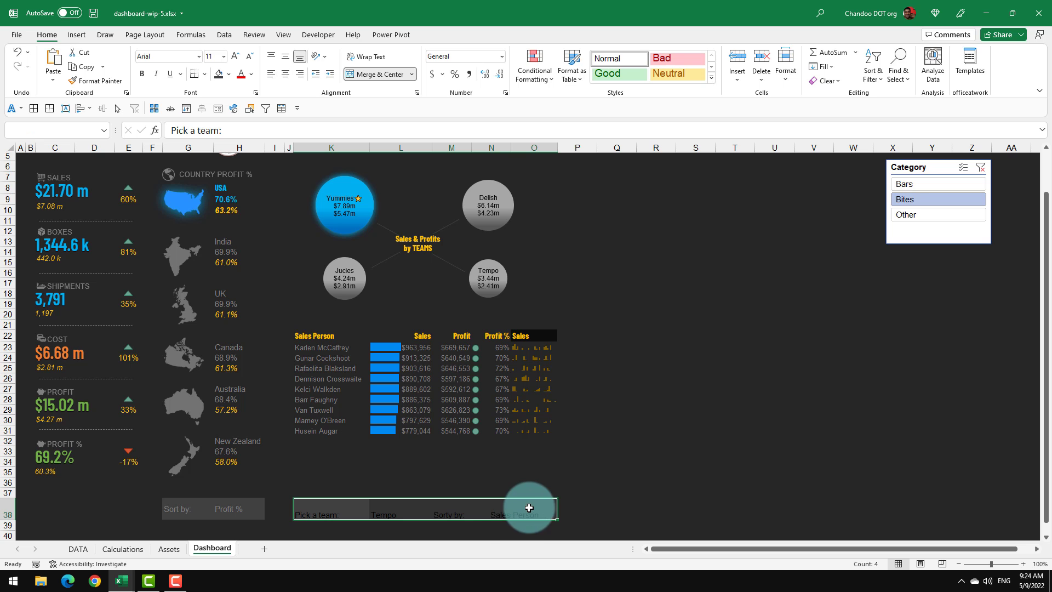
click(286, 57)
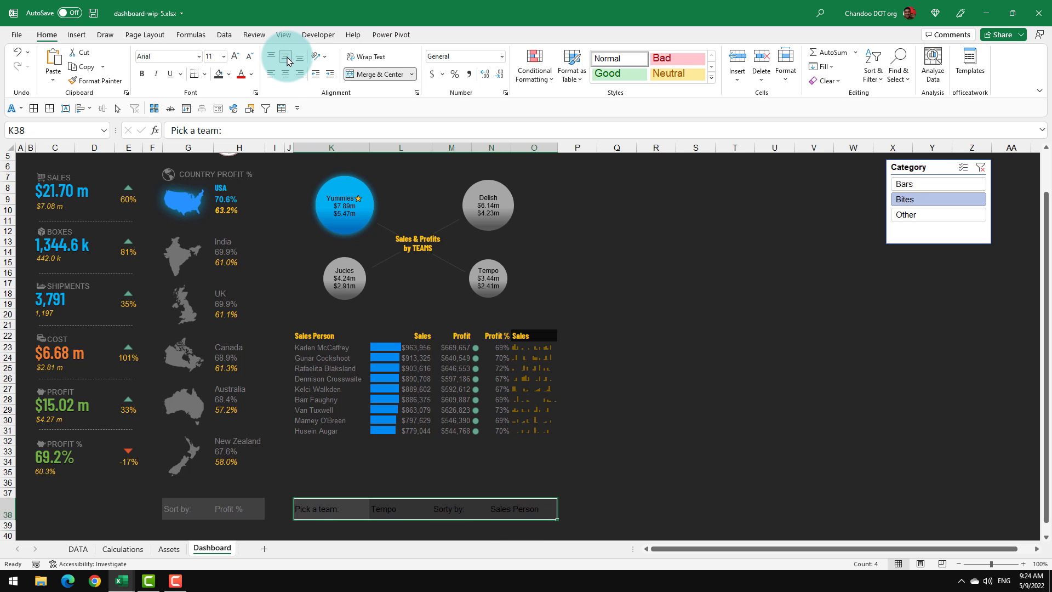
click(544, 508)
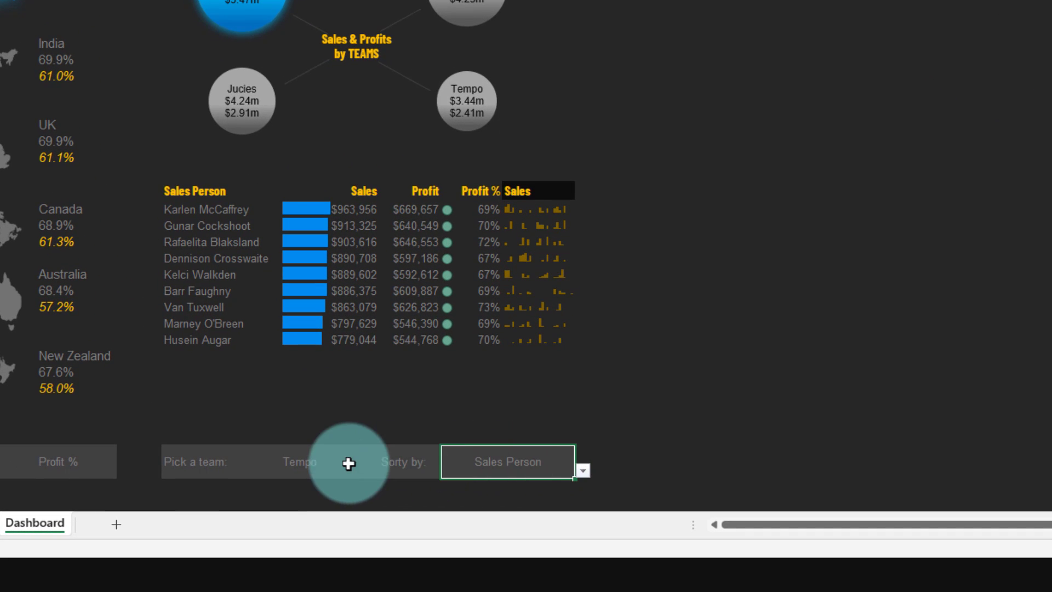
click(348, 464)
click(527, 469)
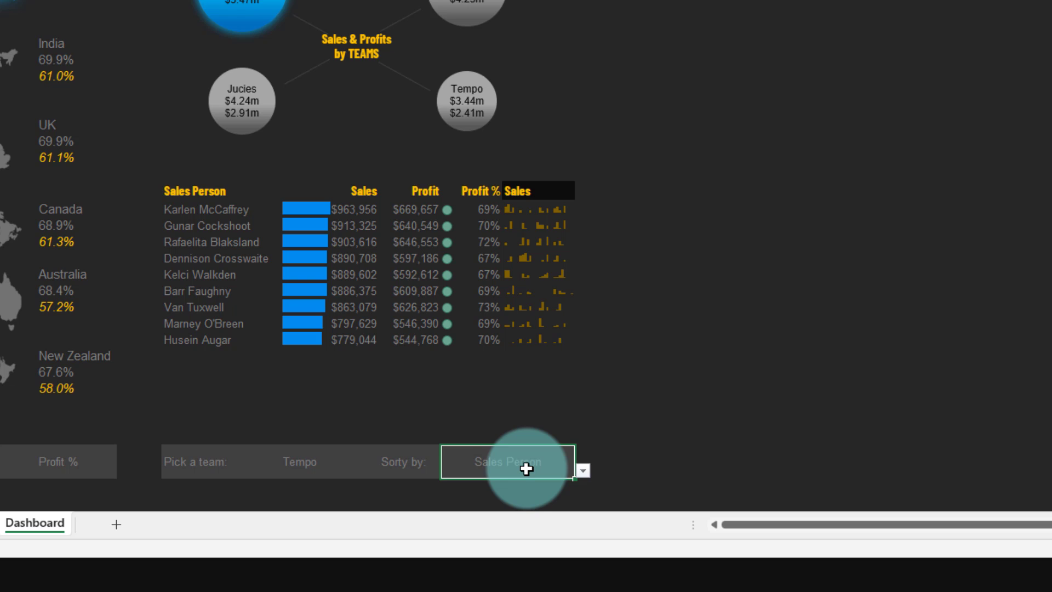
click(331, 463)
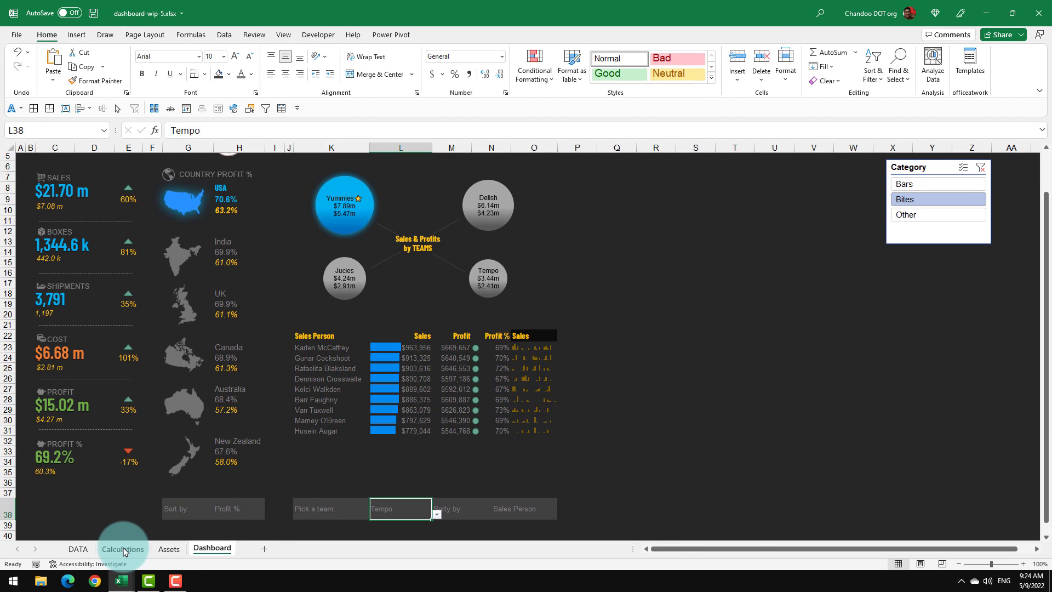
Link the selected.team cell S82 on the Calculations sheet to the team choice with the formula =Dashboard!L38
click(123, 549)
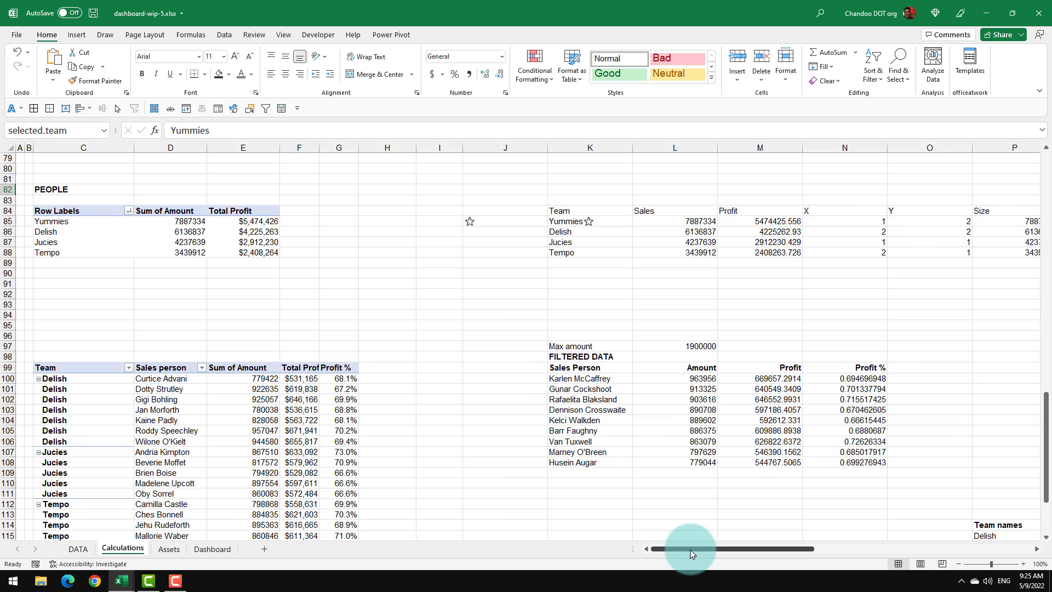
drag(686, 546, 789, 549)
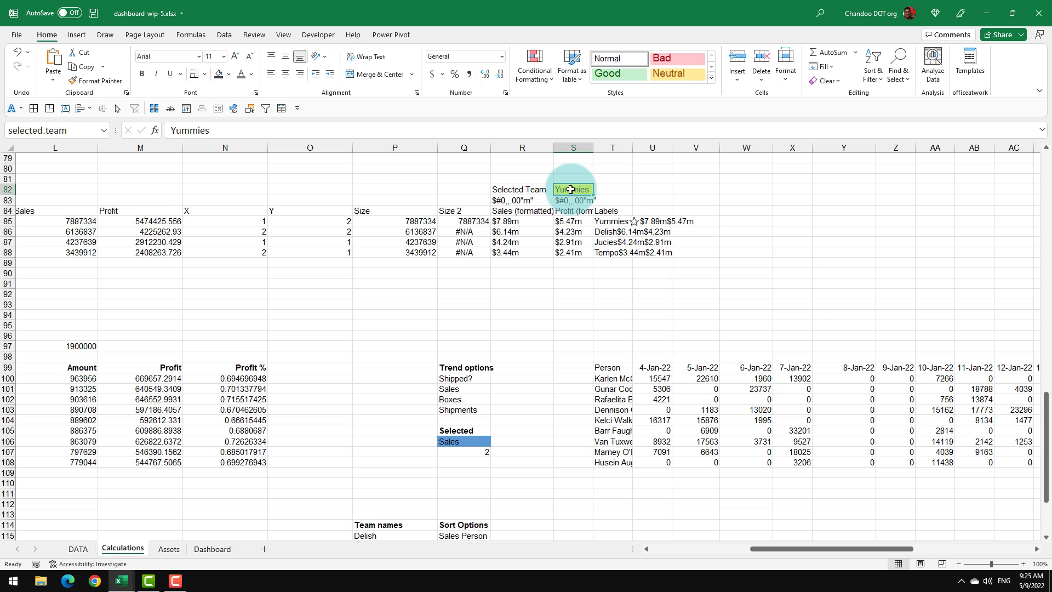
text(=)
click(212, 549)
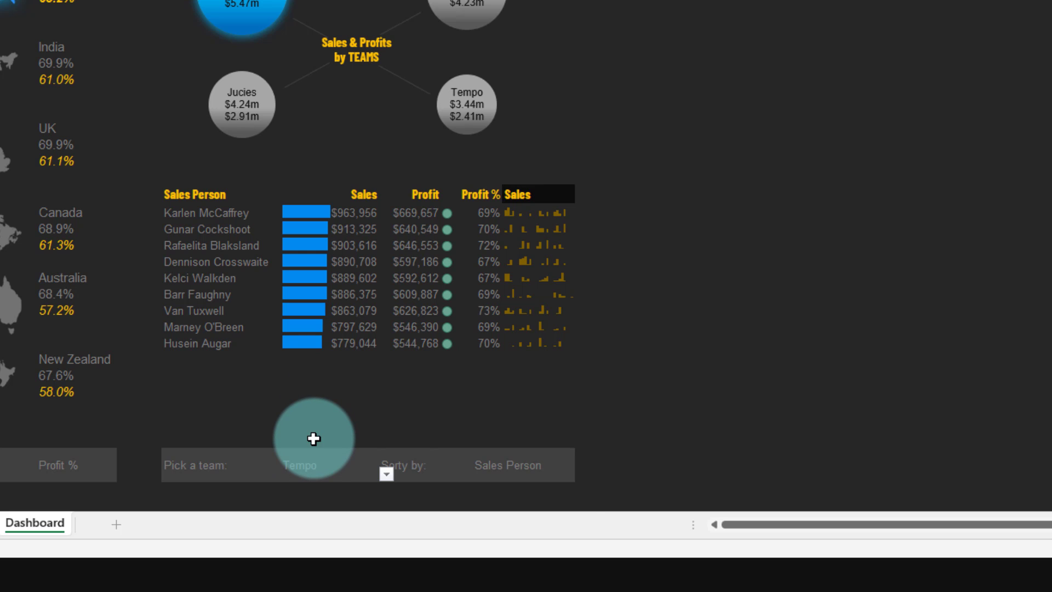
key(ctrl+c)
key(Down)
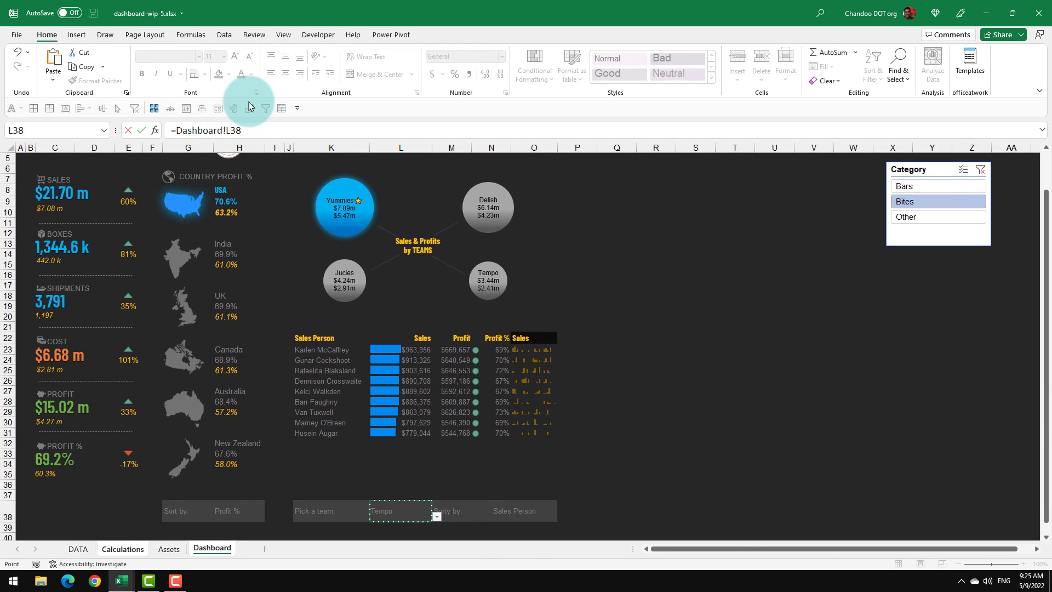
key(Return)
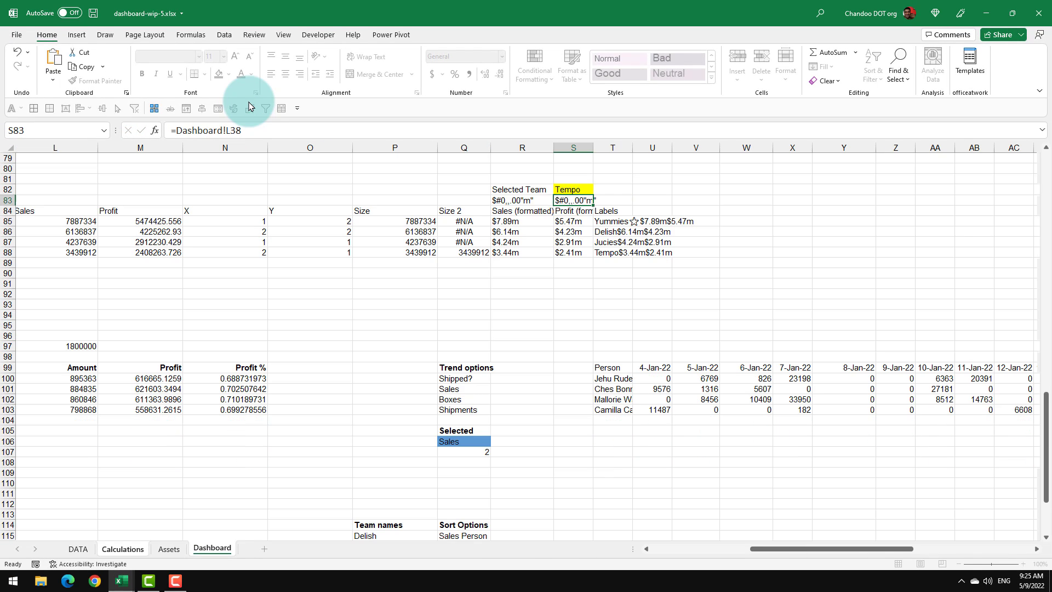
click(572, 190)
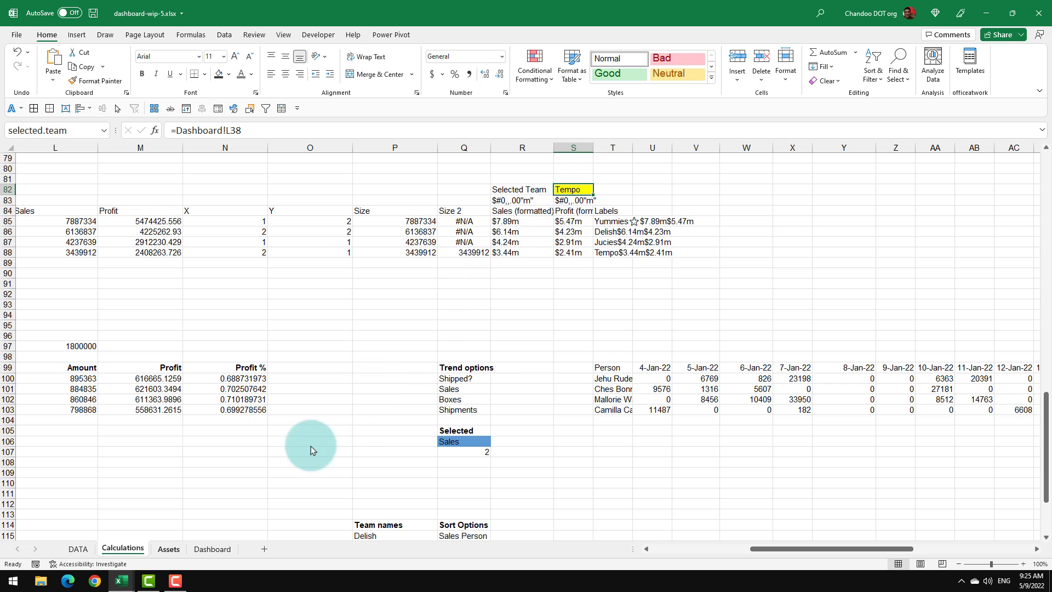
Test the linked team choice in L38 of the Dashboard with Delish and finally Jucies, checking the sales person table
click(212, 549)
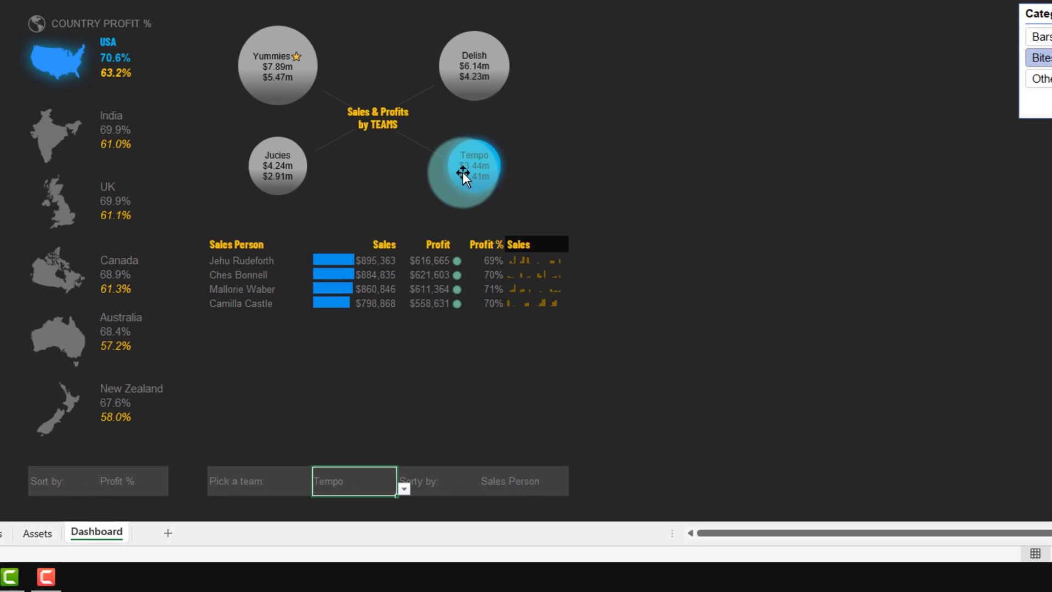
click(424, 505)
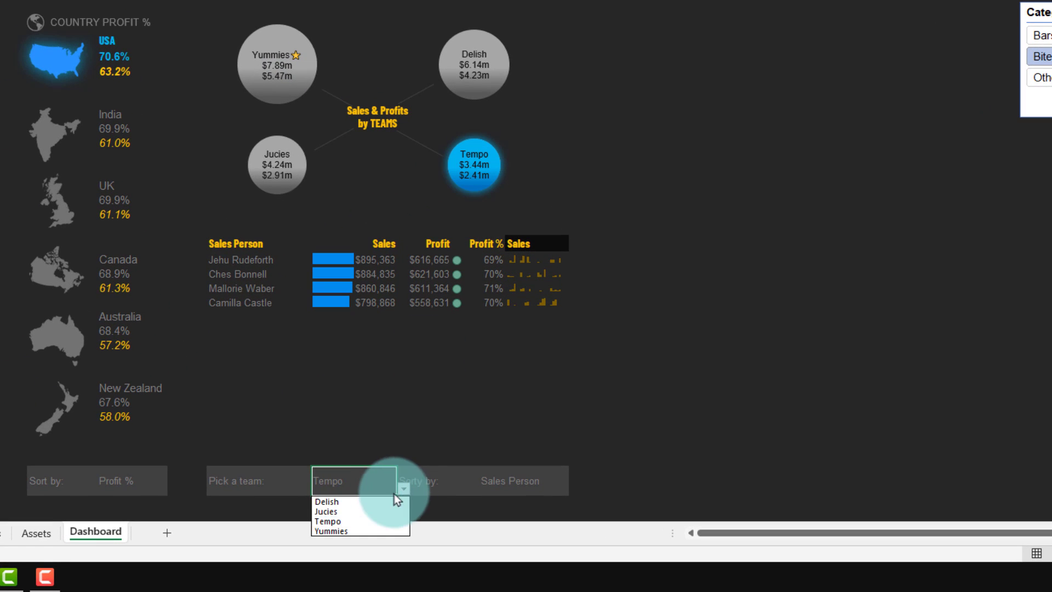
click(372, 501)
click(406, 488)
click(377, 516)
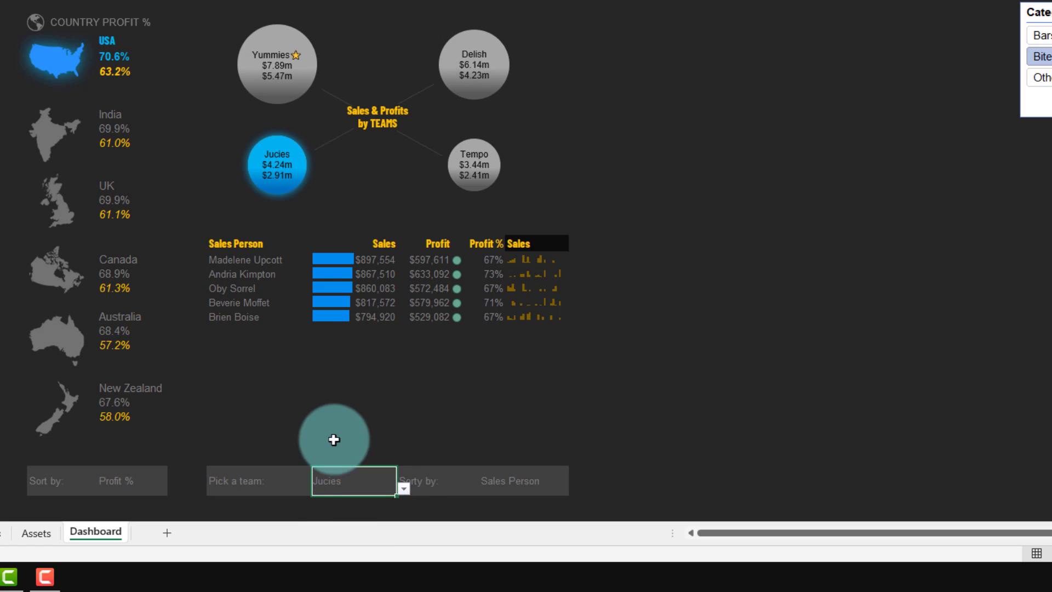
drag(228, 260, 226, 319)
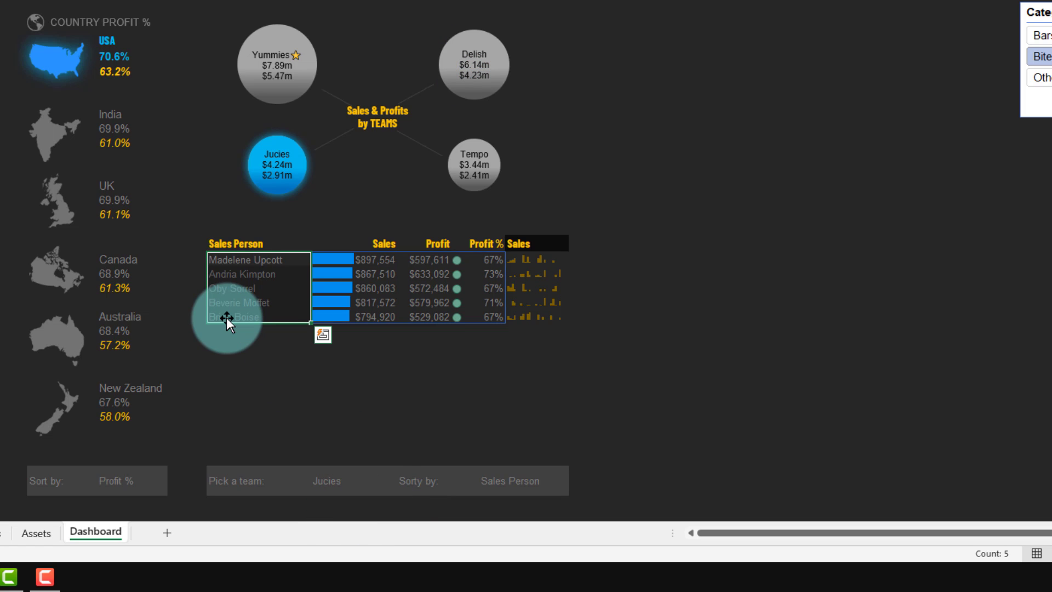
Link the selected sort option in Q121 of the Calculations sheet to Dashboard cell N38, and return to the Dashboard
click(520, 482)
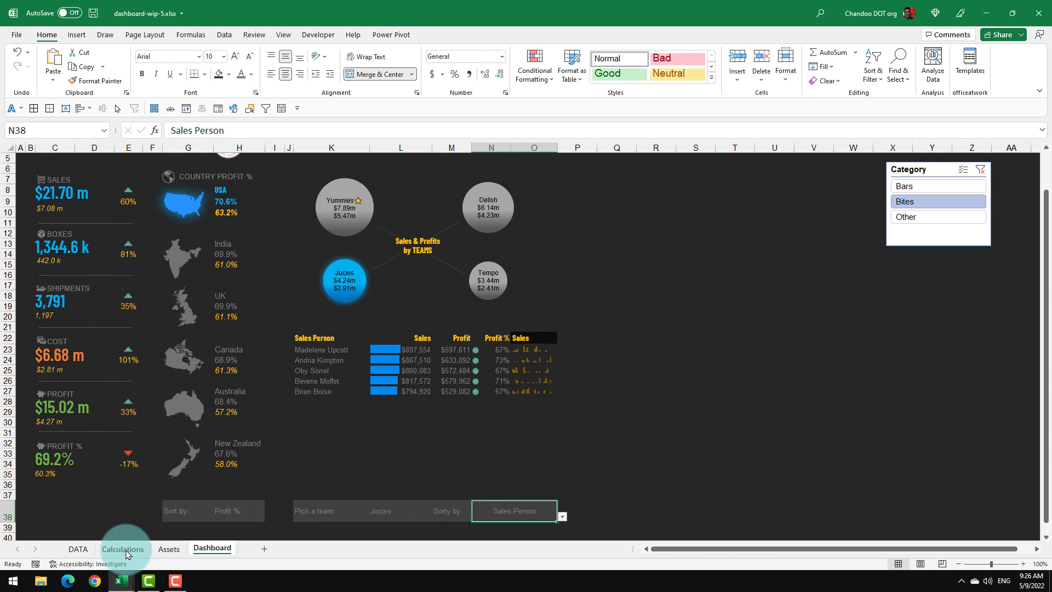
click(74, 543)
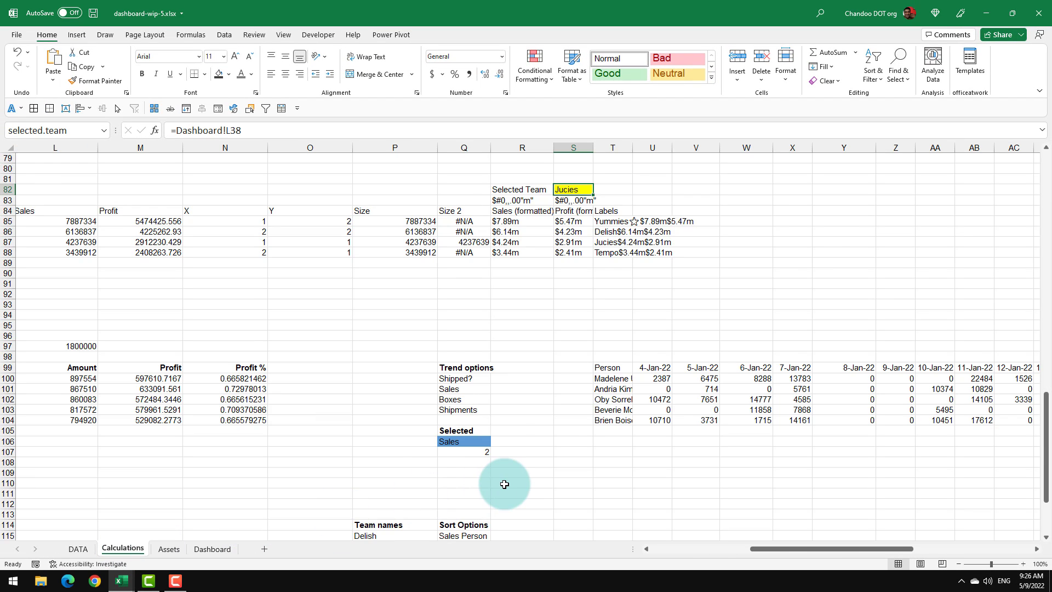
scroll(504, 484, down, 4)
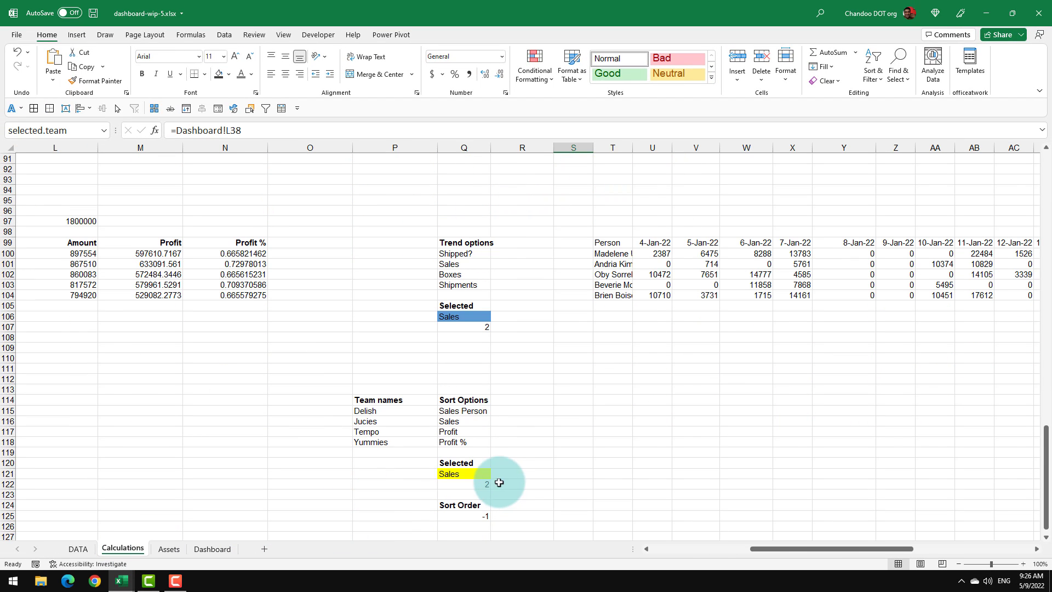
click(487, 477)
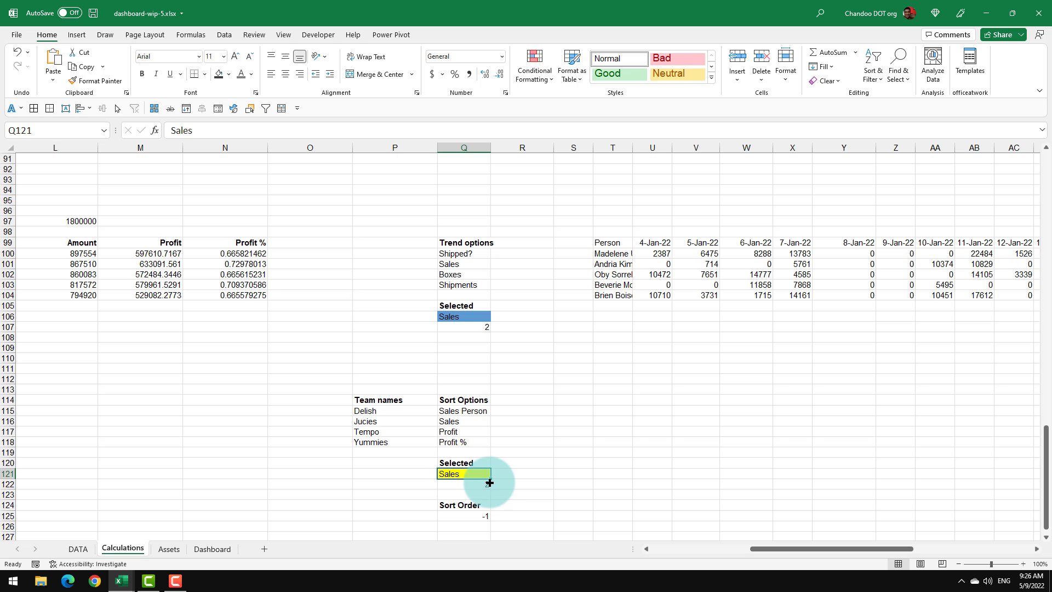
text(=)
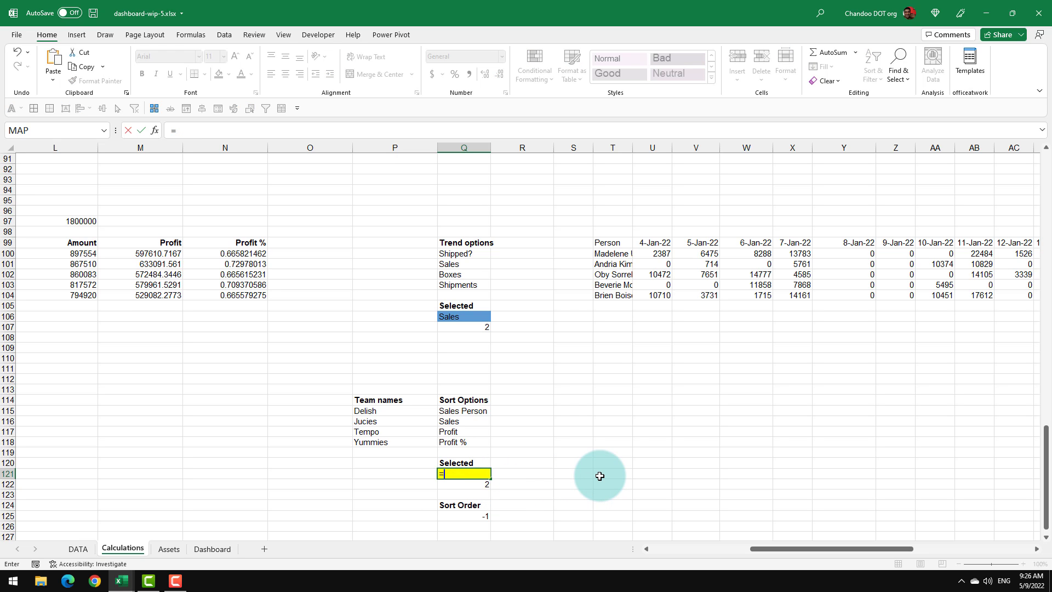
click(219, 547)
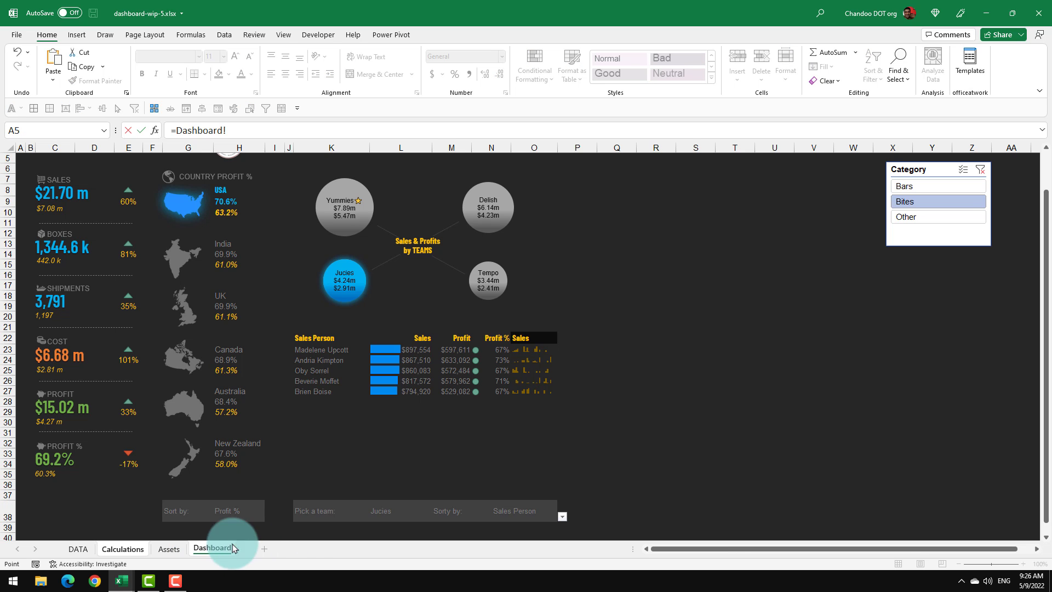
click(519, 485)
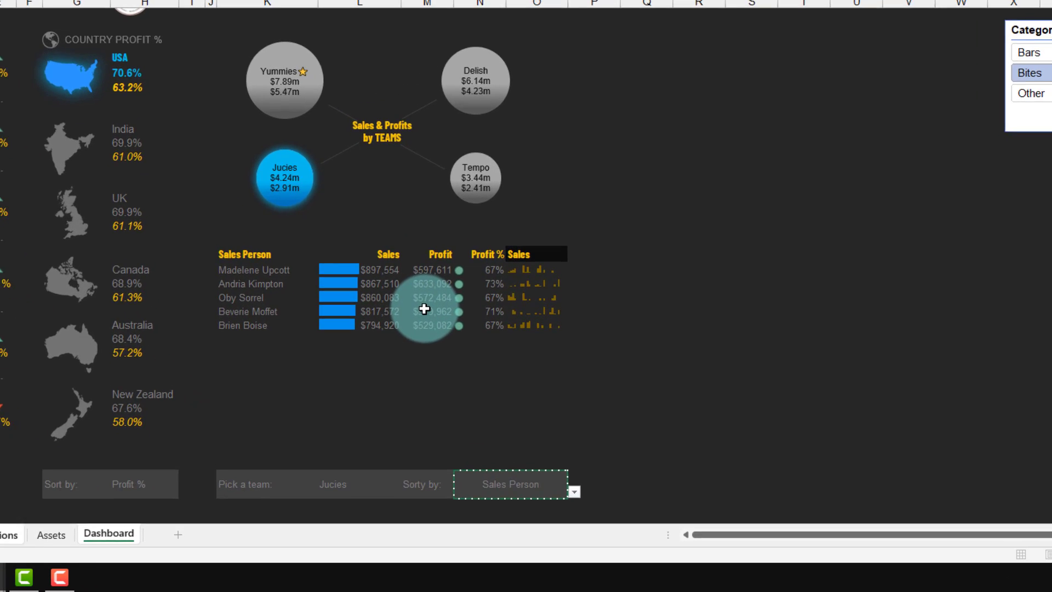
key(Return)
click(457, 435)
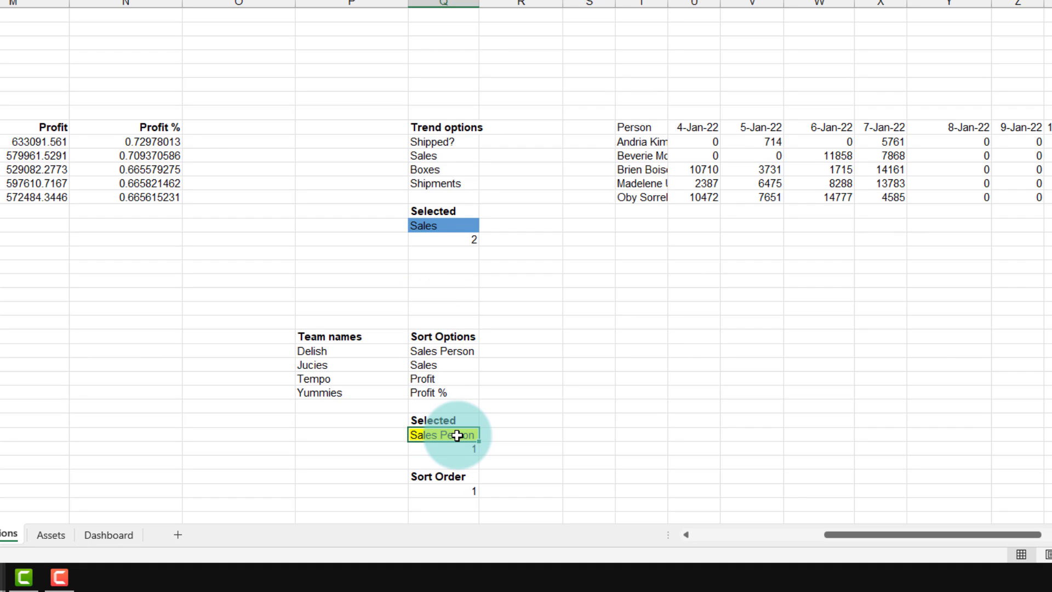
click(112, 535)
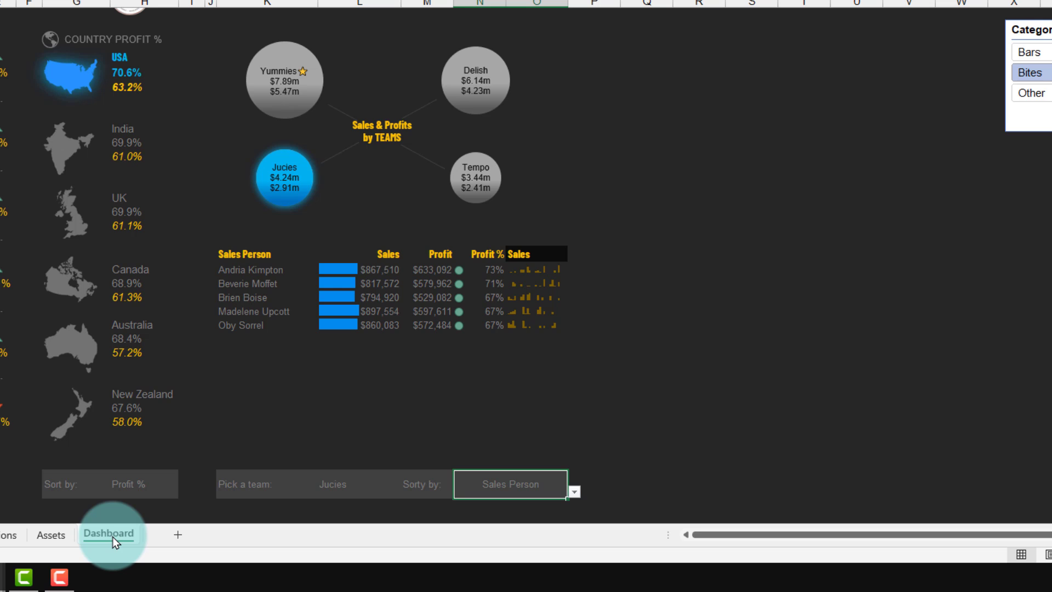
Test the linked sort choice in N38 of the Dashboard with Sales, Profit and finally Profit %, checking the sales person table
drag(242, 266, 268, 338)
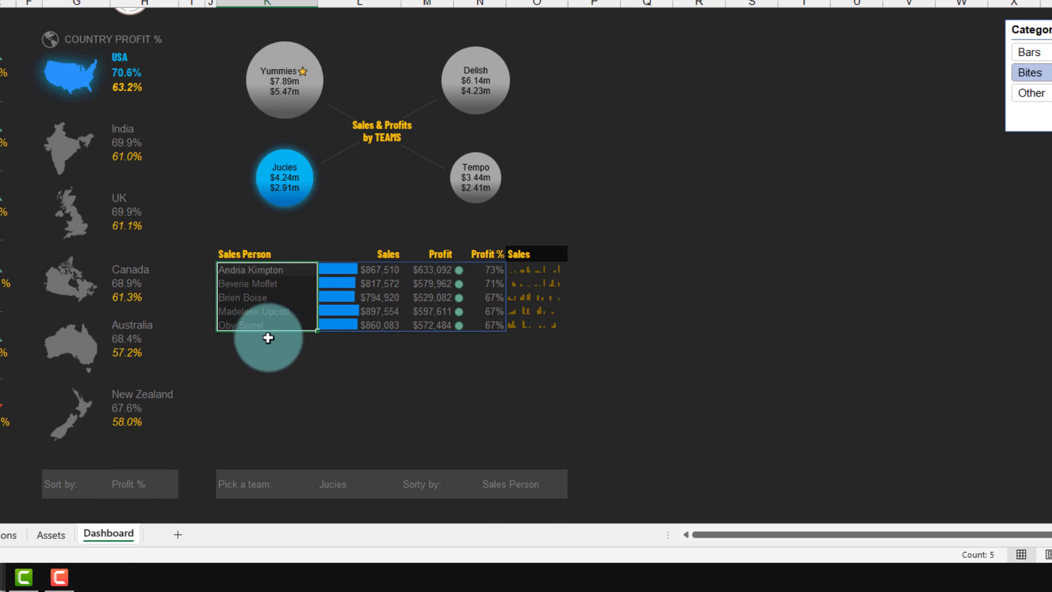
click(526, 488)
click(574, 491)
click(535, 512)
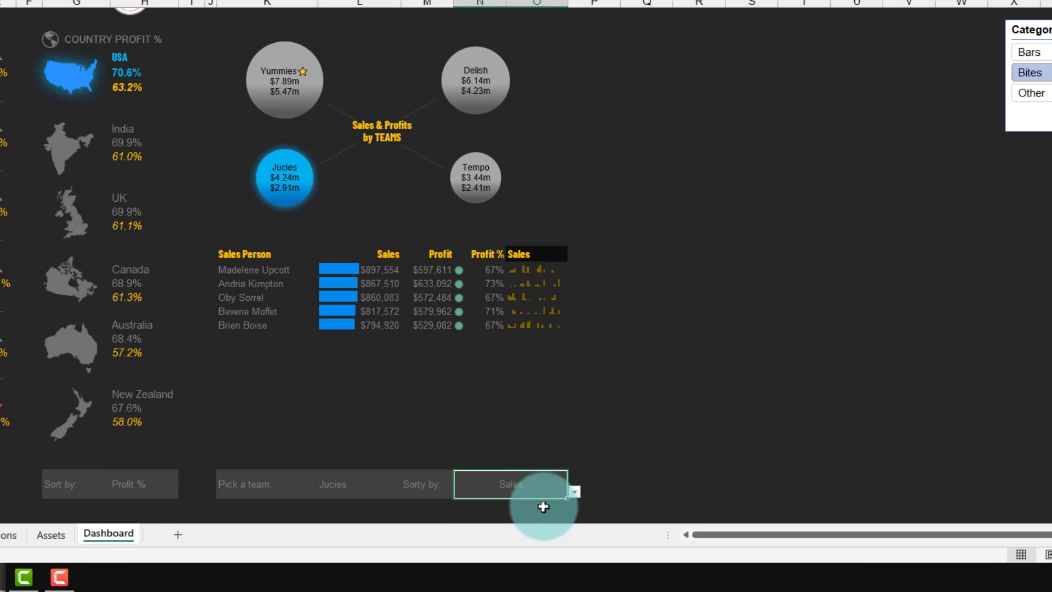
click(572, 490)
click(535, 524)
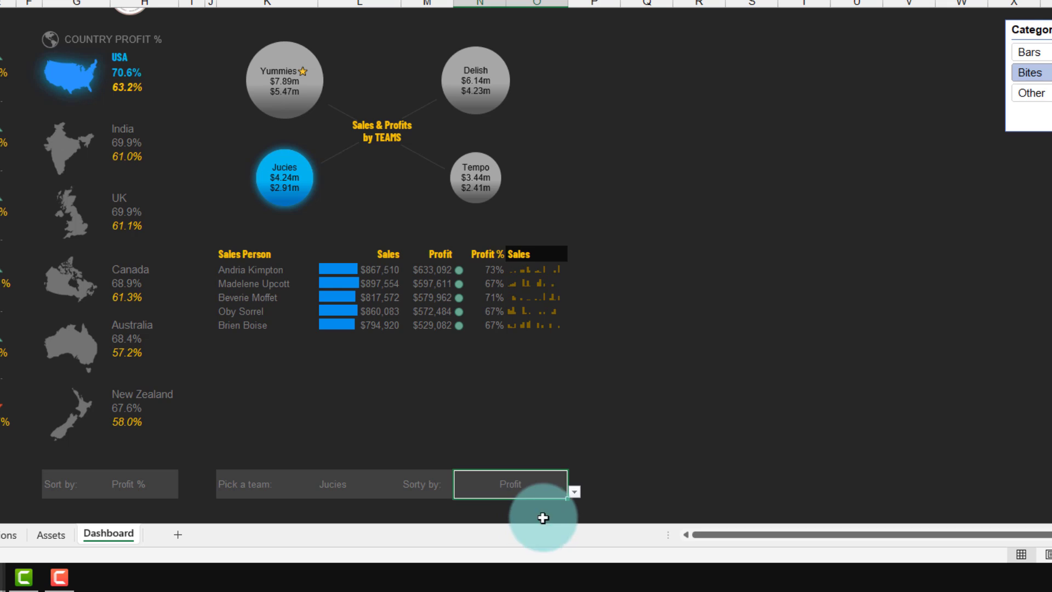
click(573, 492)
click(534, 532)
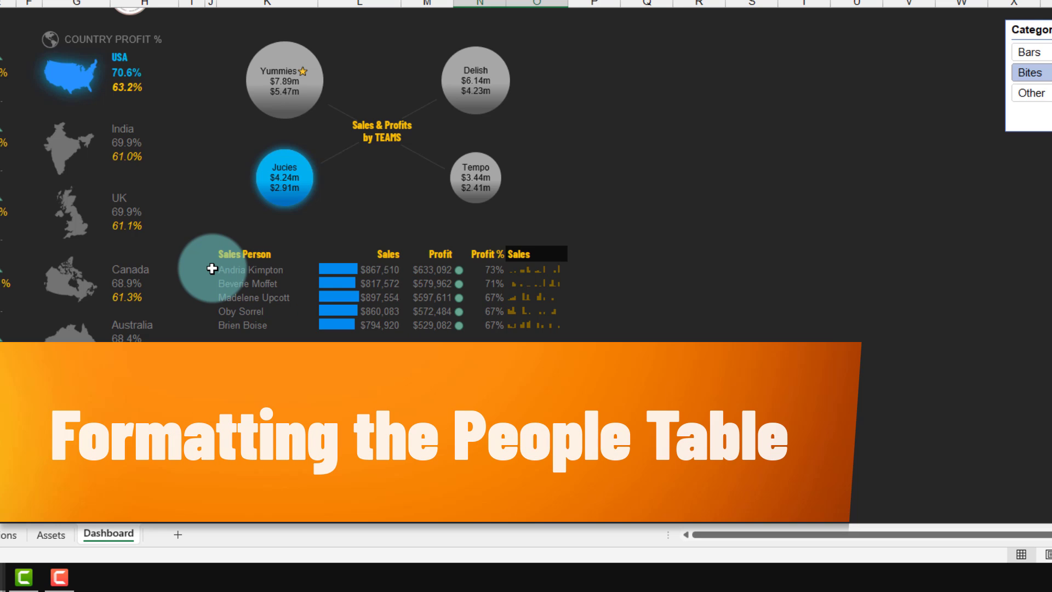
Create a formula-based conditional formatting rule for J23:J35, beside the sales person names, using =$K23<>""
drag(212, 268, 213, 320)
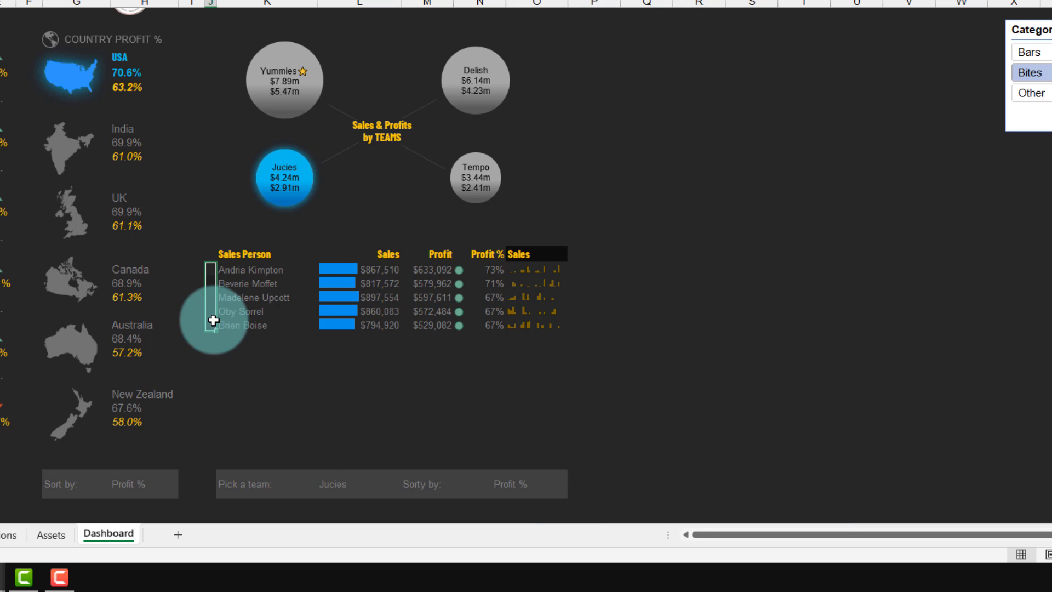
click(252, 270)
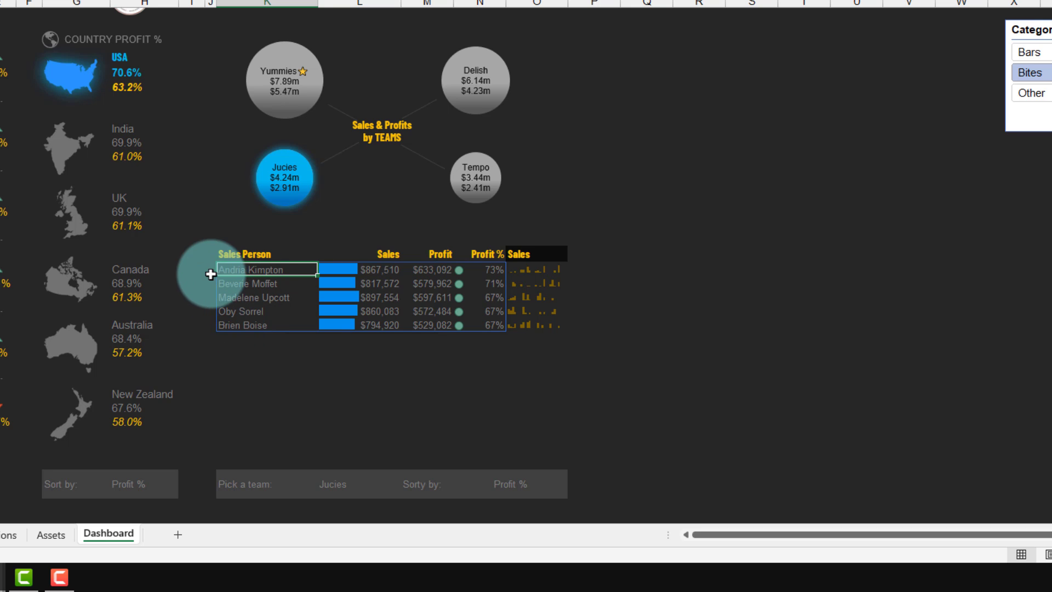
drag(211, 270, 210, 441)
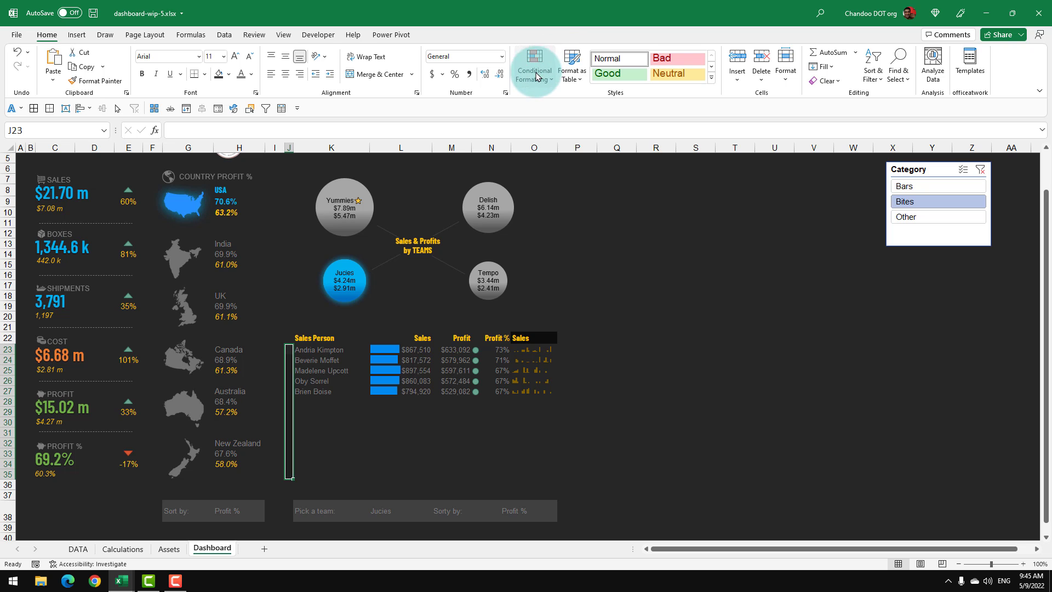
click(537, 76)
click(551, 230)
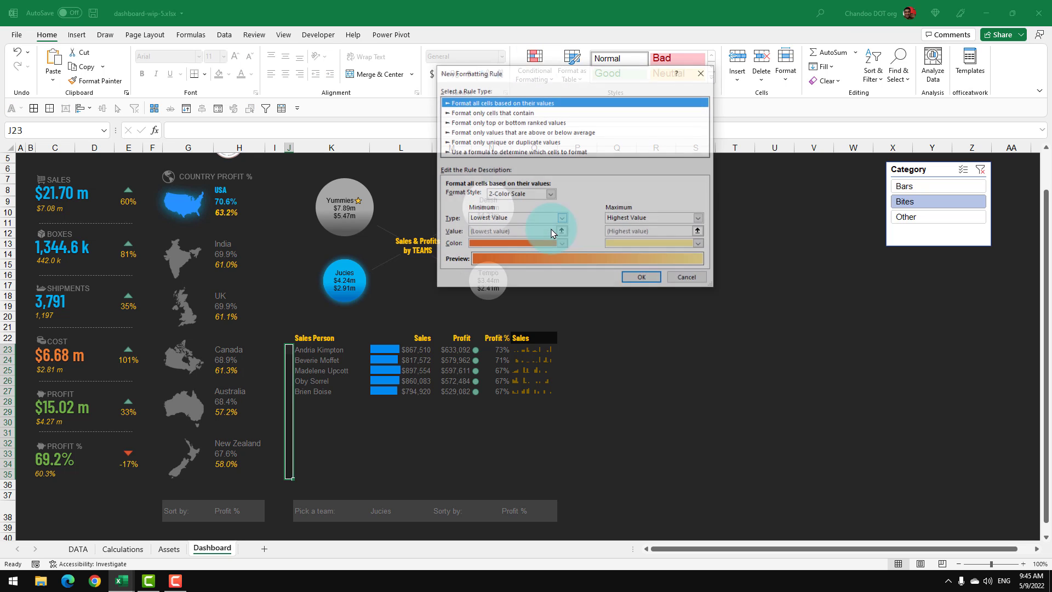
click(496, 153)
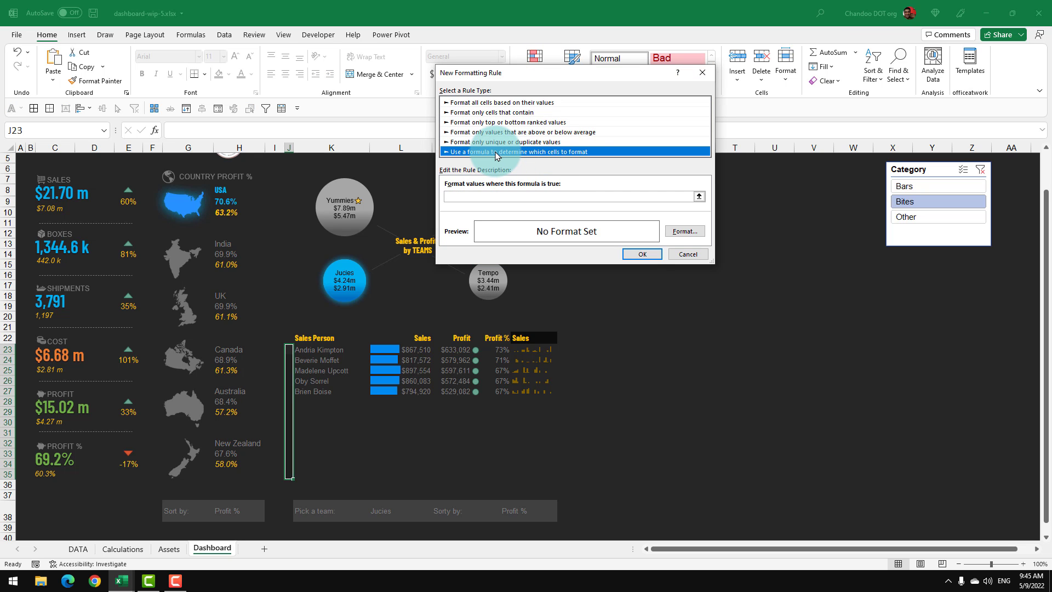
click(303, 357)
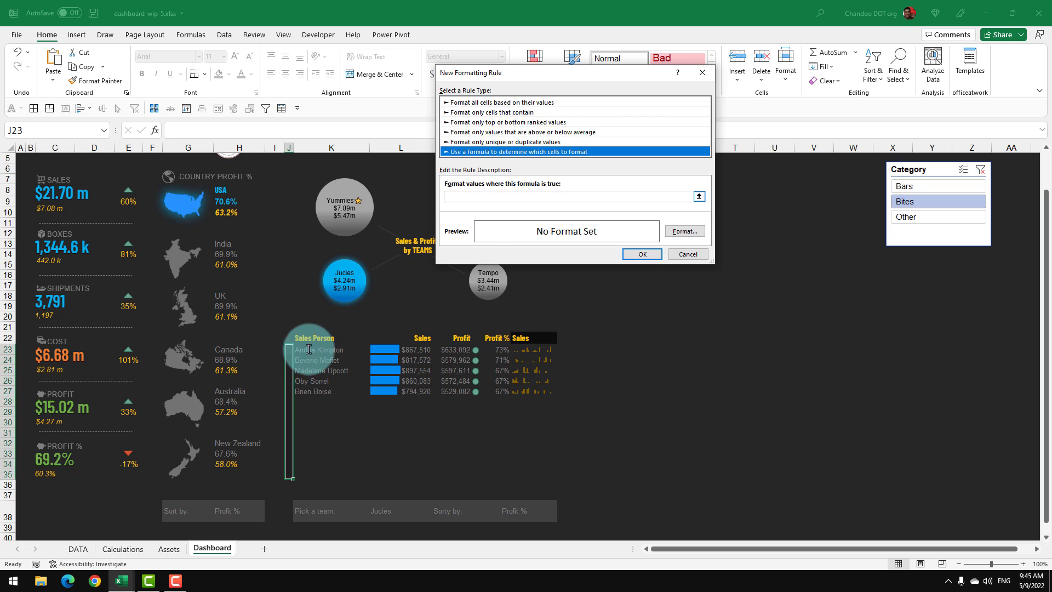
click(509, 197)
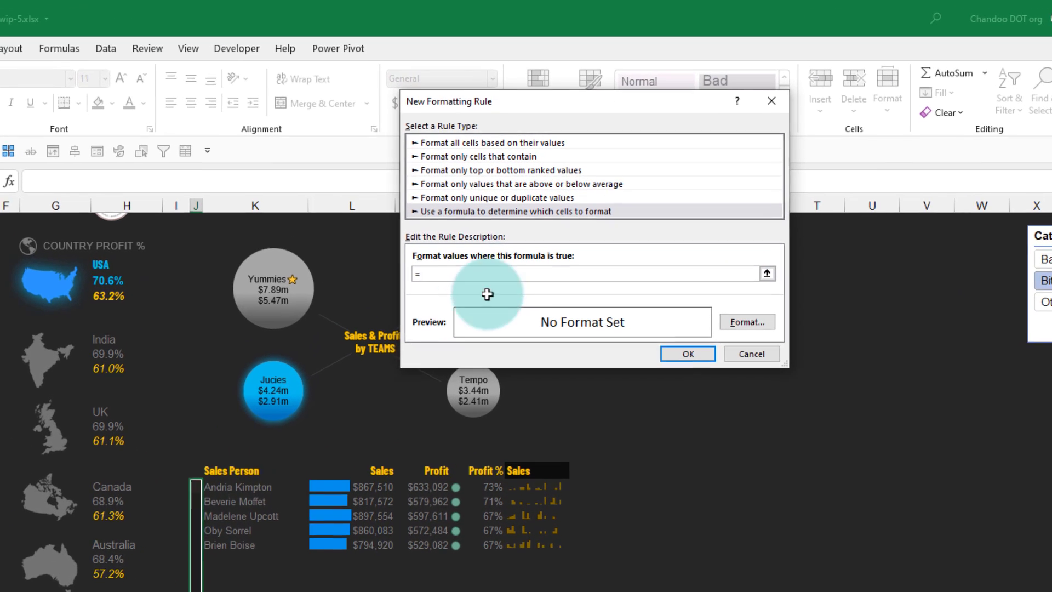
click(319, 349)
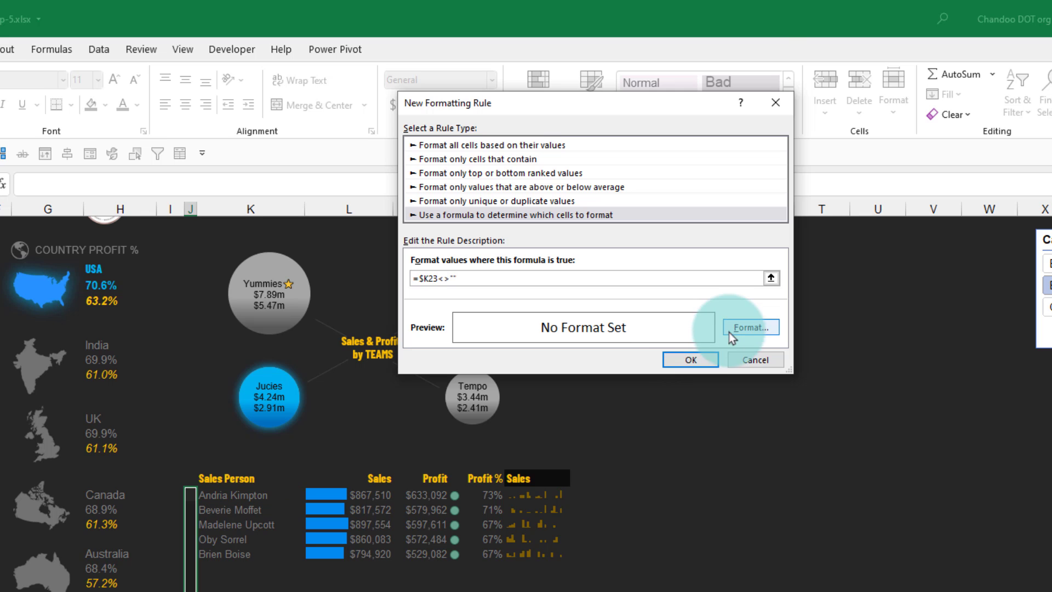
Give the rule a light blue fill, apply it, and narrow column J to a thin strip beside the table
click(746, 327)
click(544, 61)
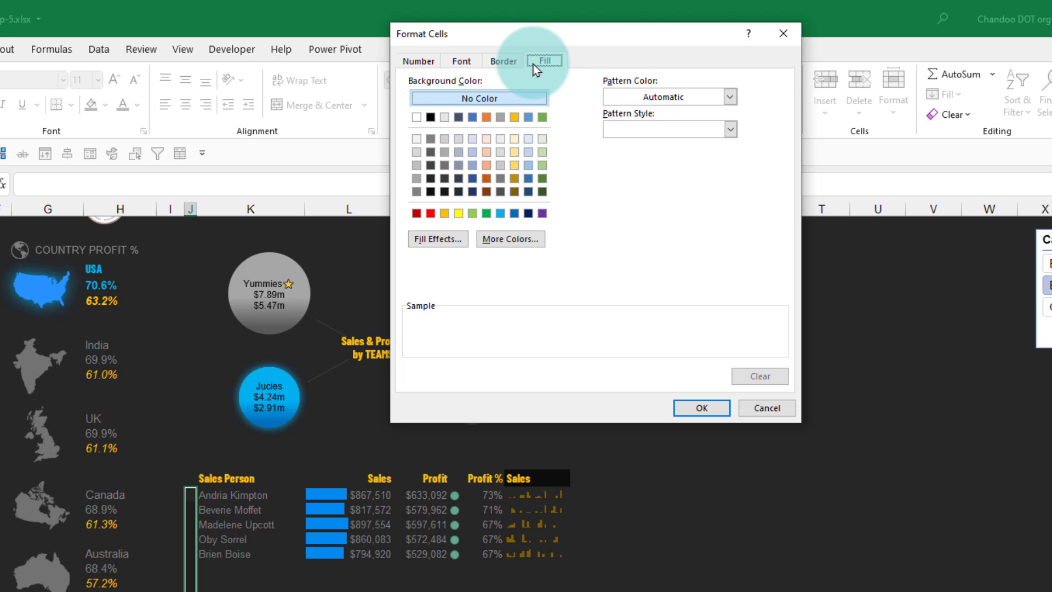
click(501, 213)
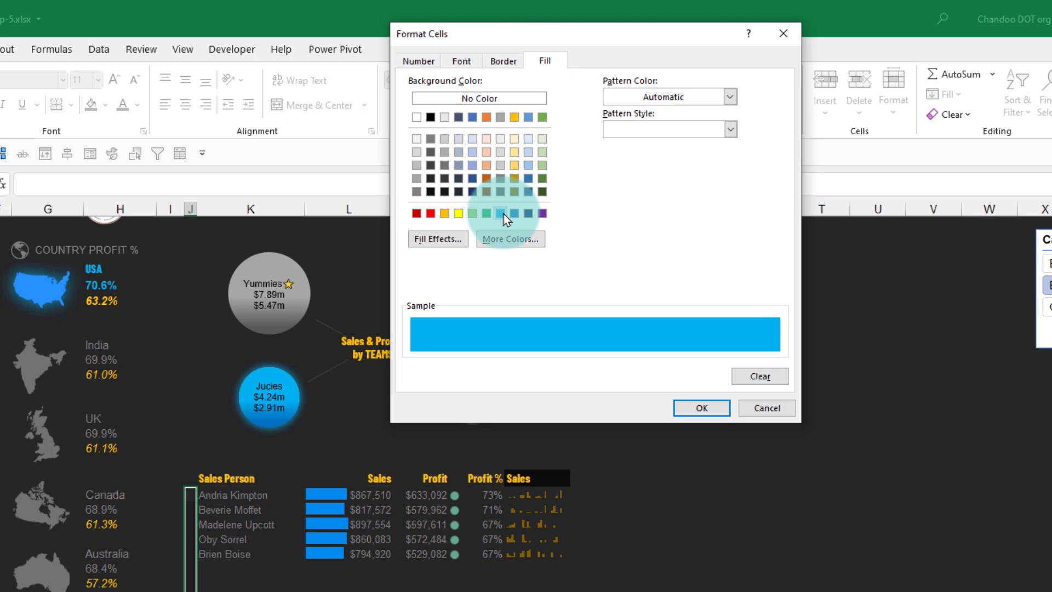
click(700, 407)
click(681, 362)
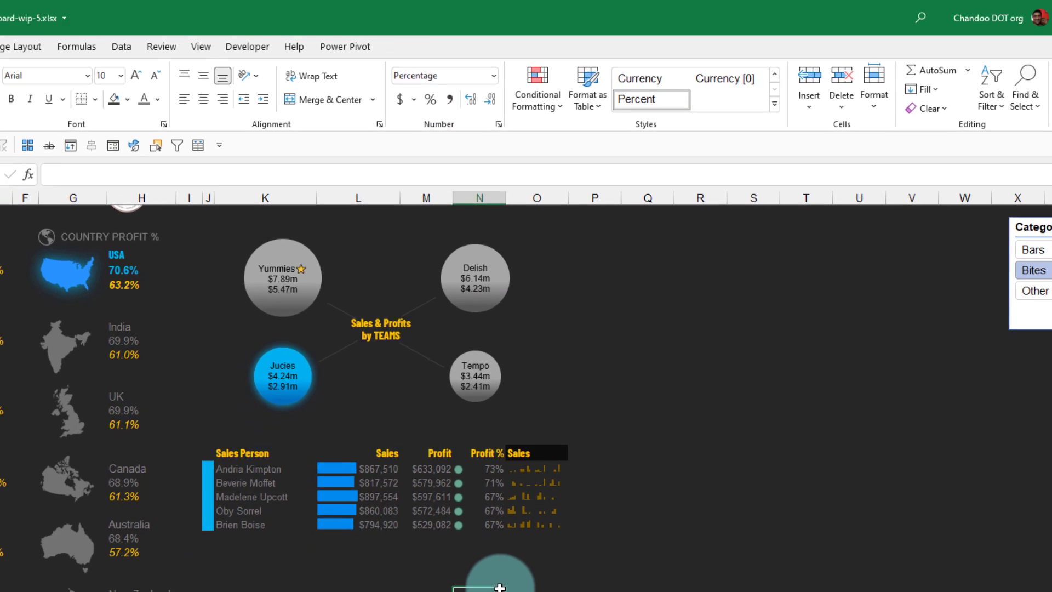
click(498, 591)
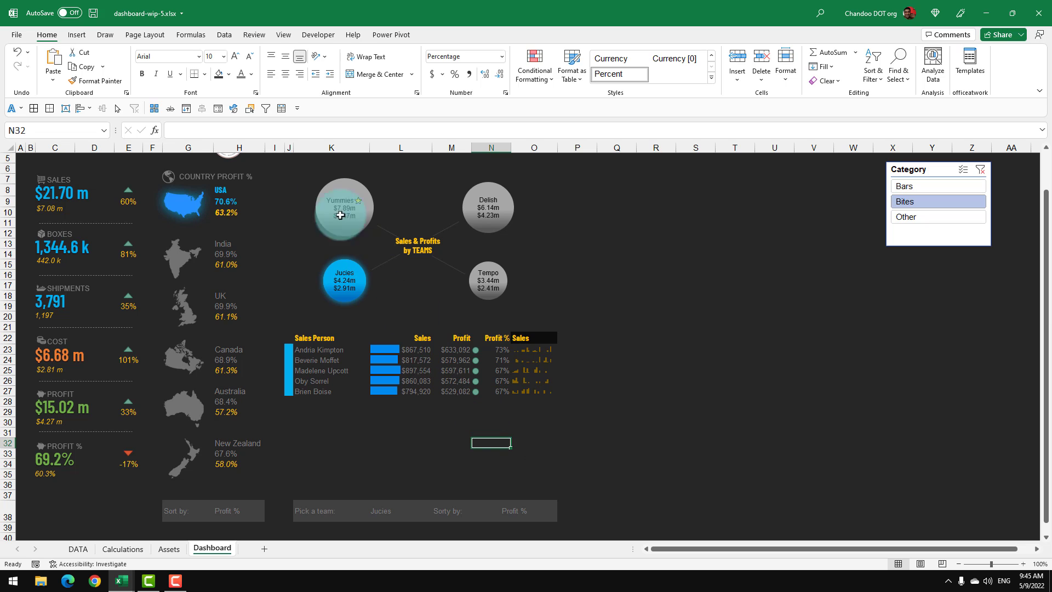
drag(293, 147, 288, 152)
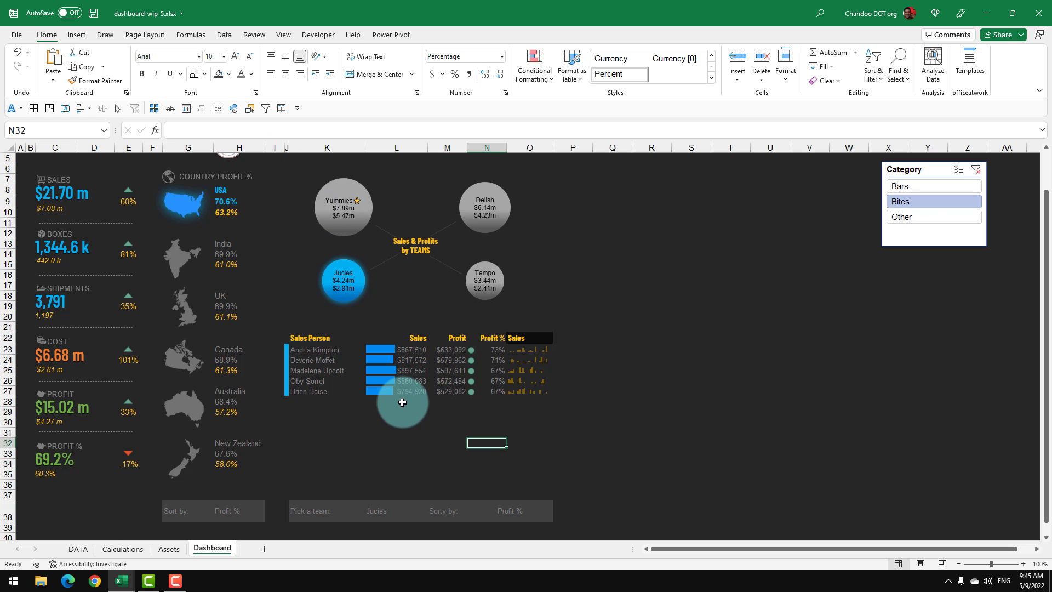
drag(321, 339, 511, 334)
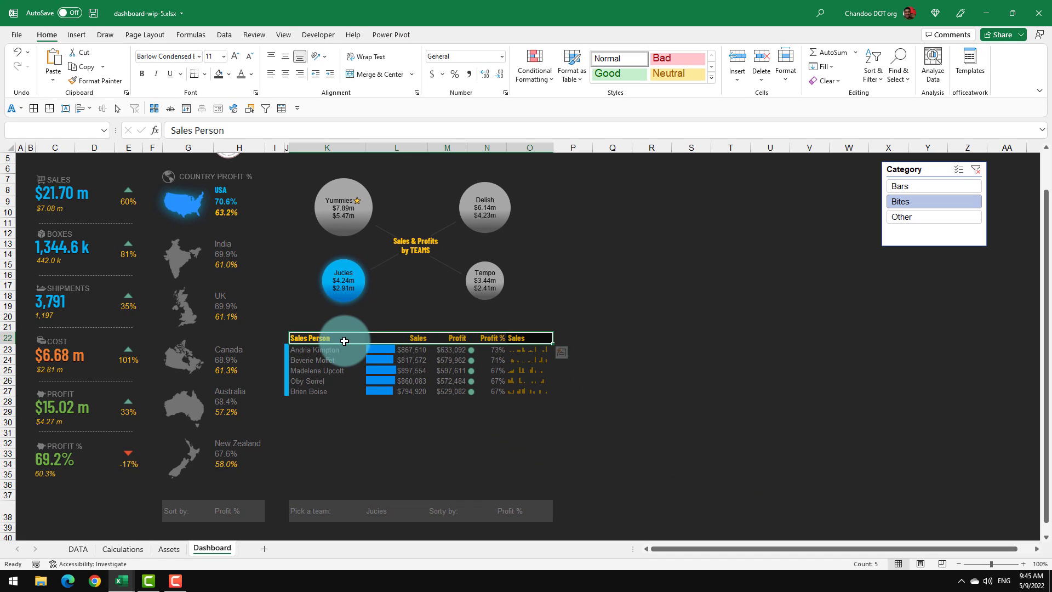
click(345, 341)
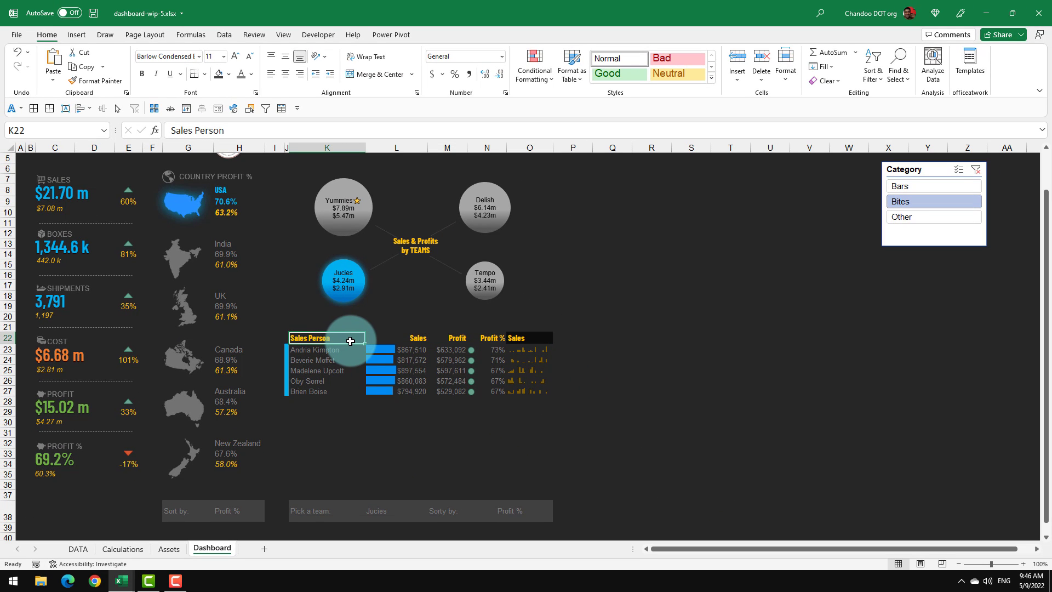
double_click(350, 340)
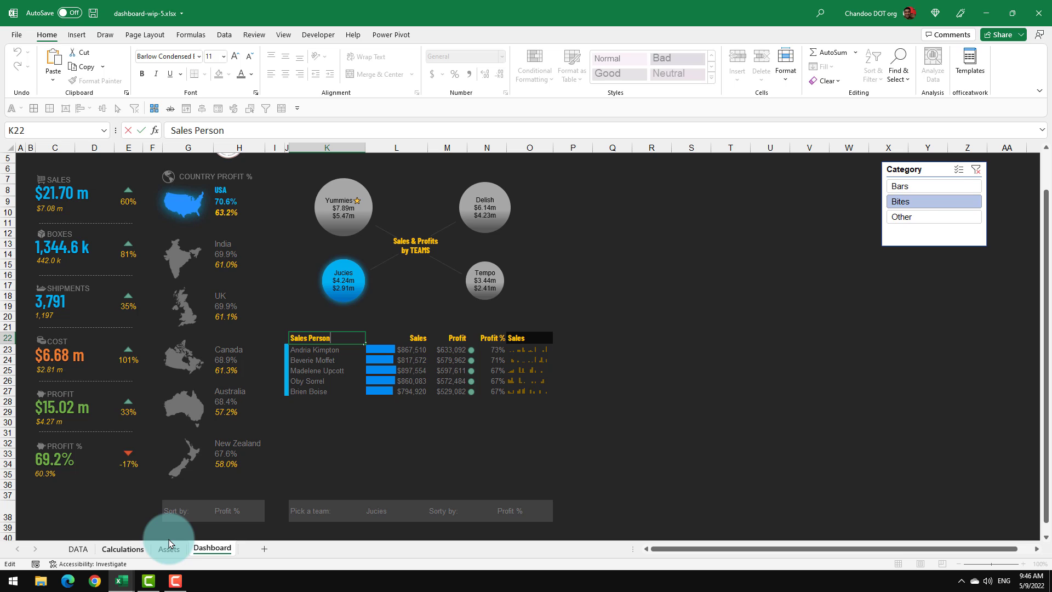
Insert a downward arrow symbol (↓) into cell S113 of the Calculations sheet
click(125, 549)
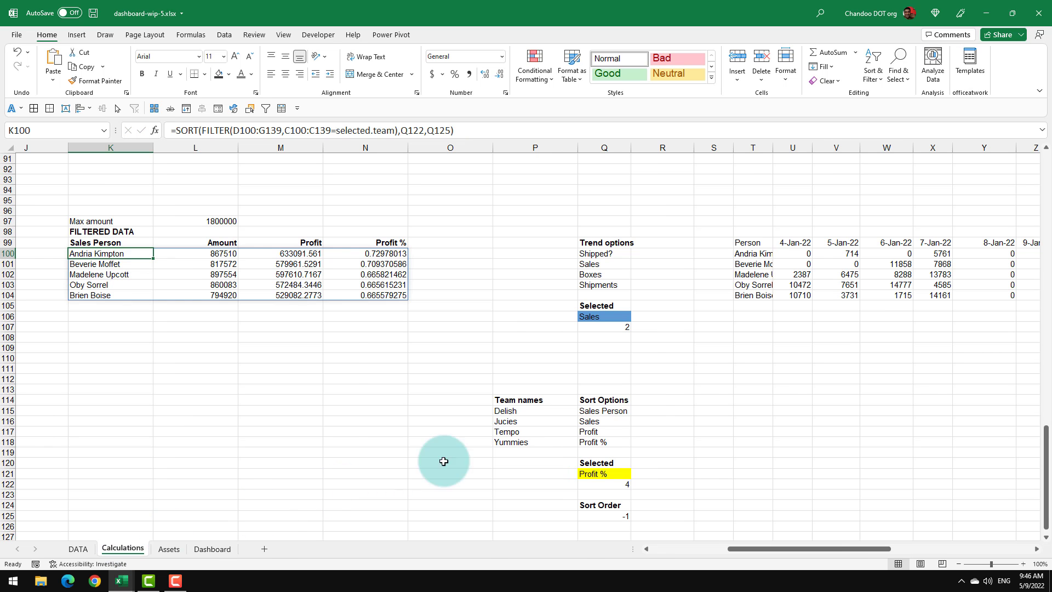
click(709, 389)
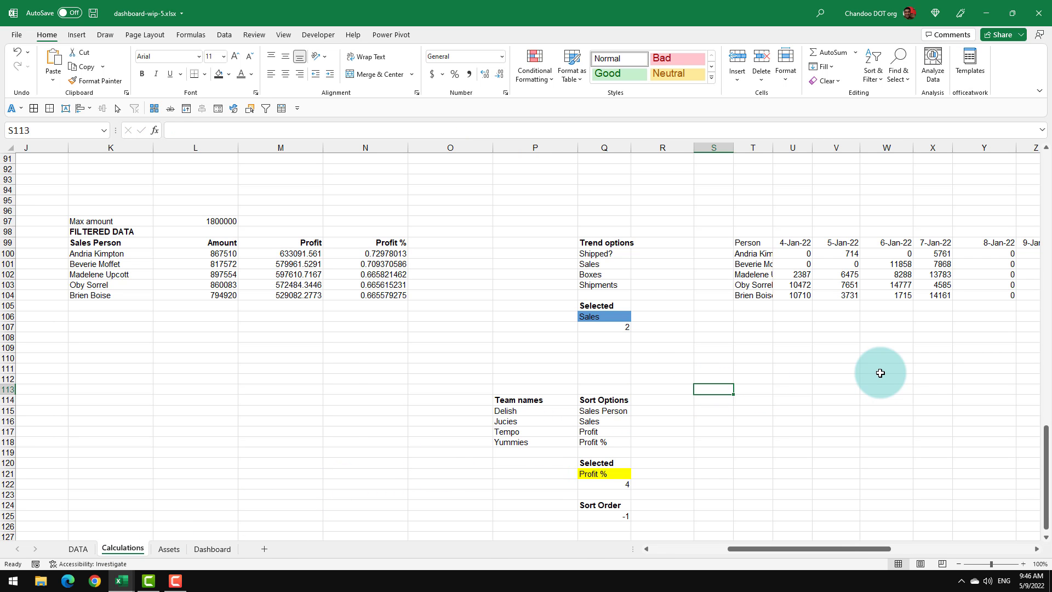
key(super+period)
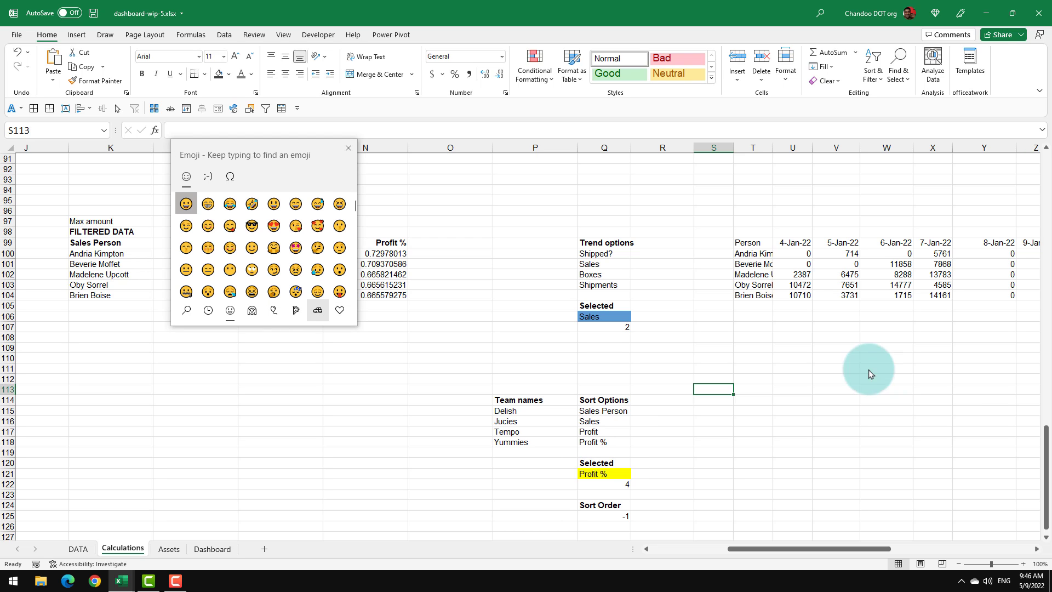
click(230, 176)
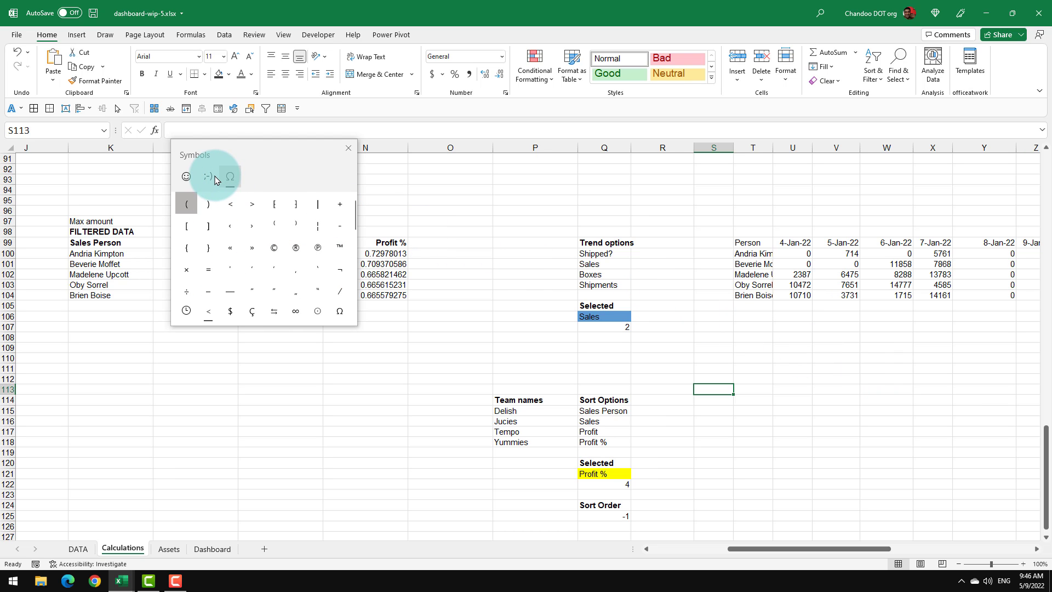
click(276, 315)
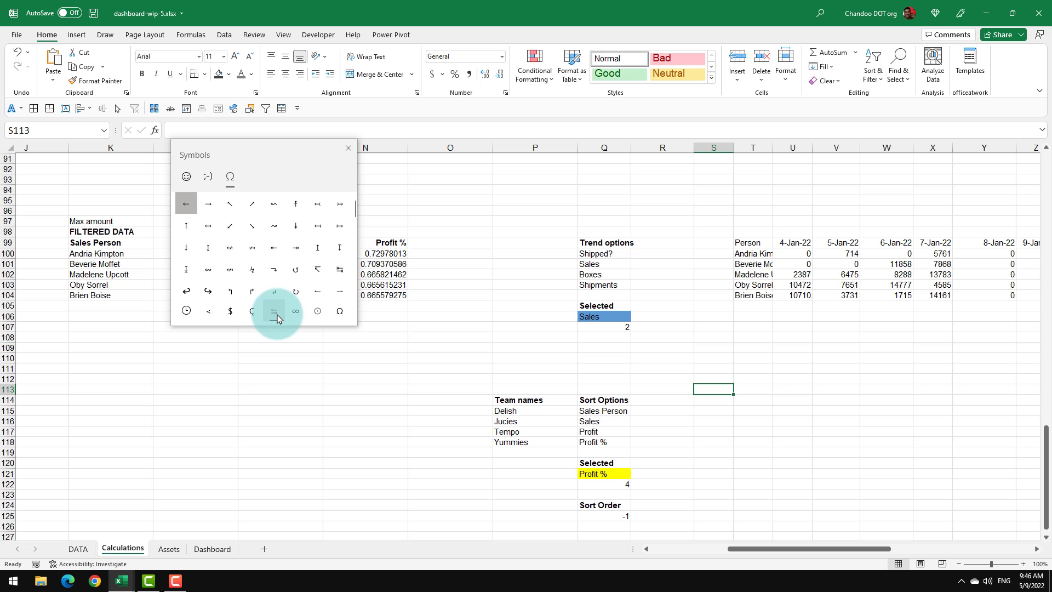
click(186, 247)
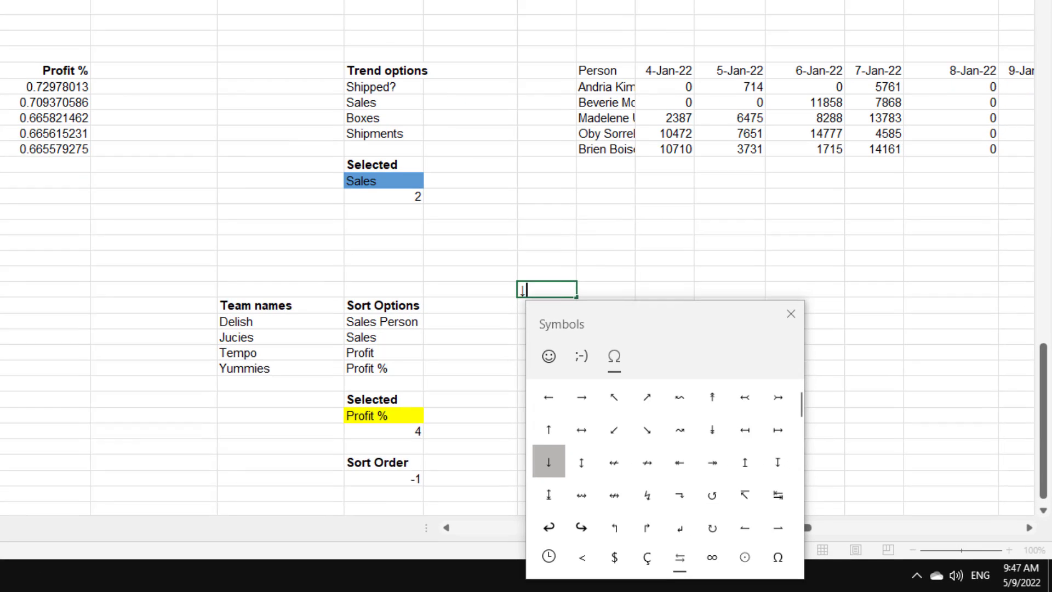
click(789, 312)
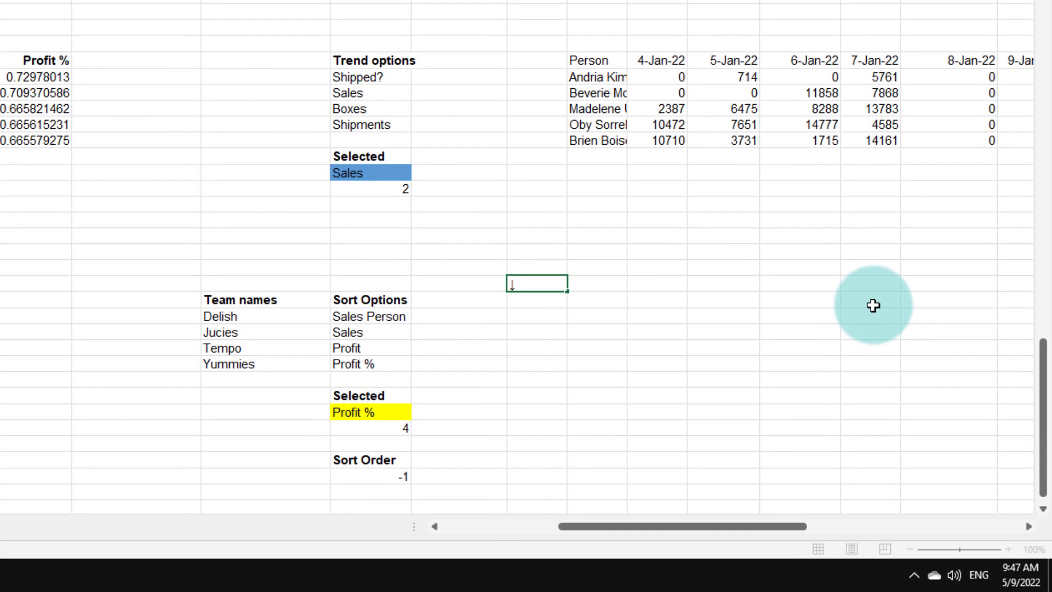
key(Return)
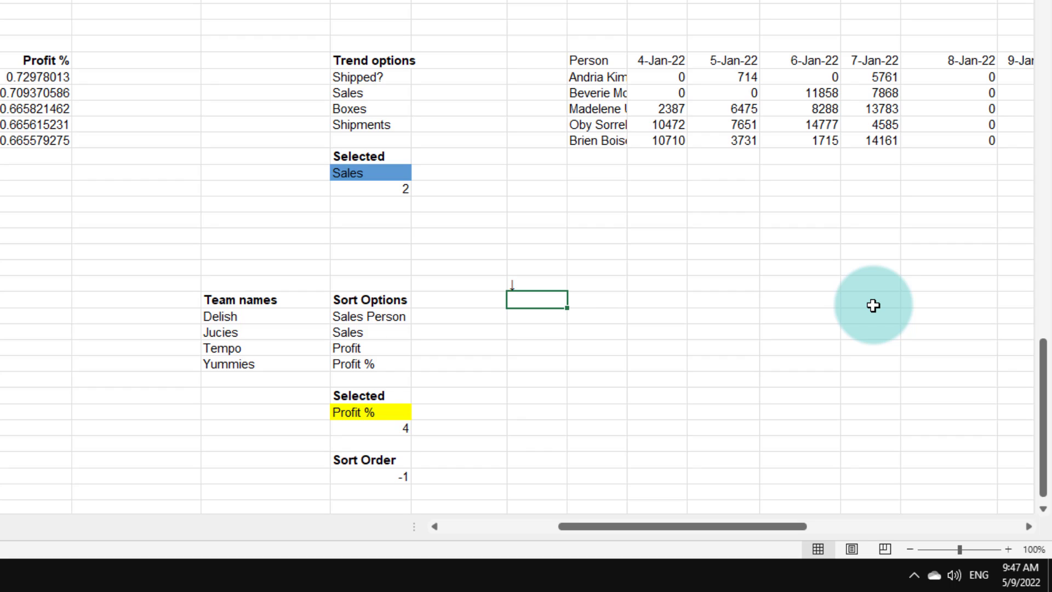
Enter the heading Table Headers in S114, directly below the arrow symbol
text(Table Heade)
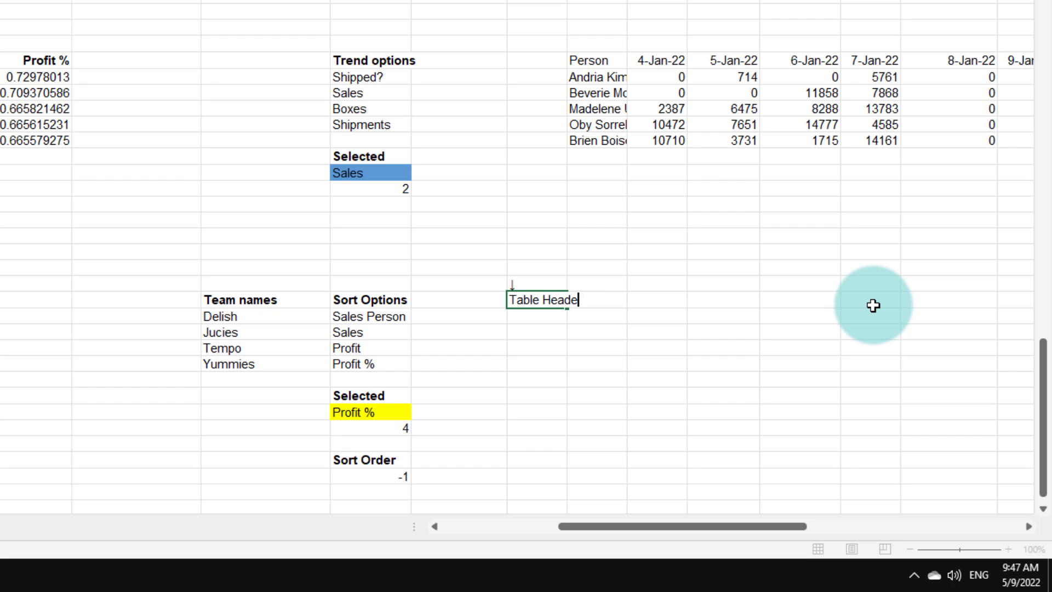
text(rs)
key(Return)
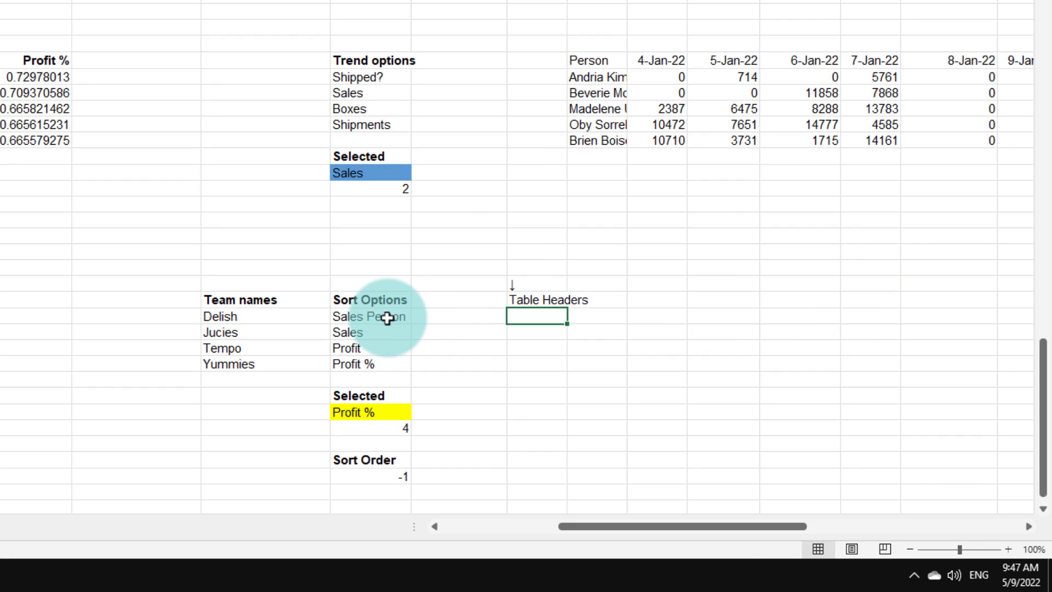
Enter the formula =Q115&IF($Q$121=Q115,$S$113,"") in S115 so the selected sort option's name gets the arrow
drag(352, 314, 371, 364)
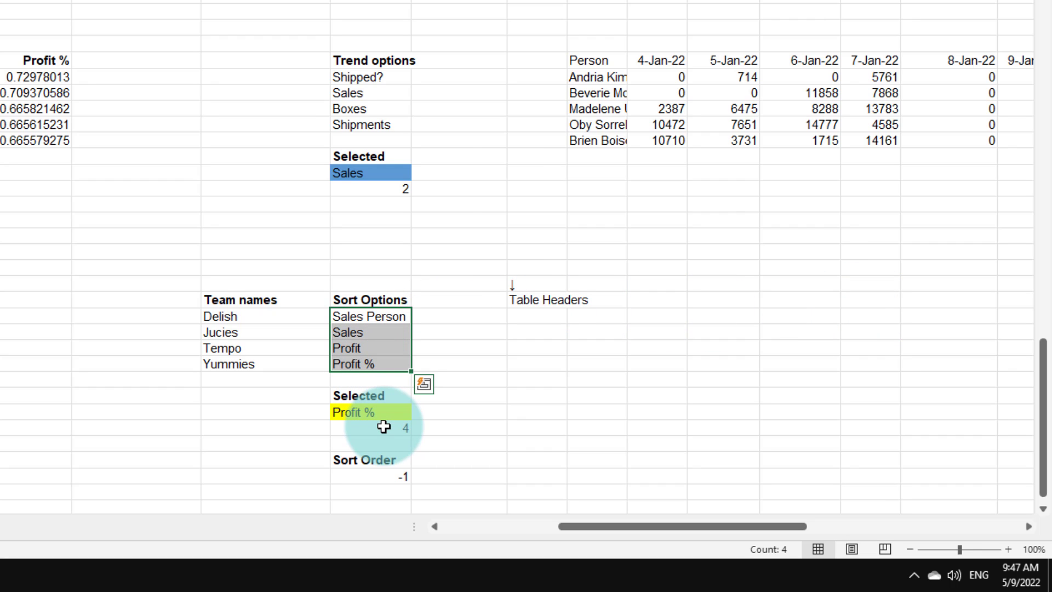
click(362, 410)
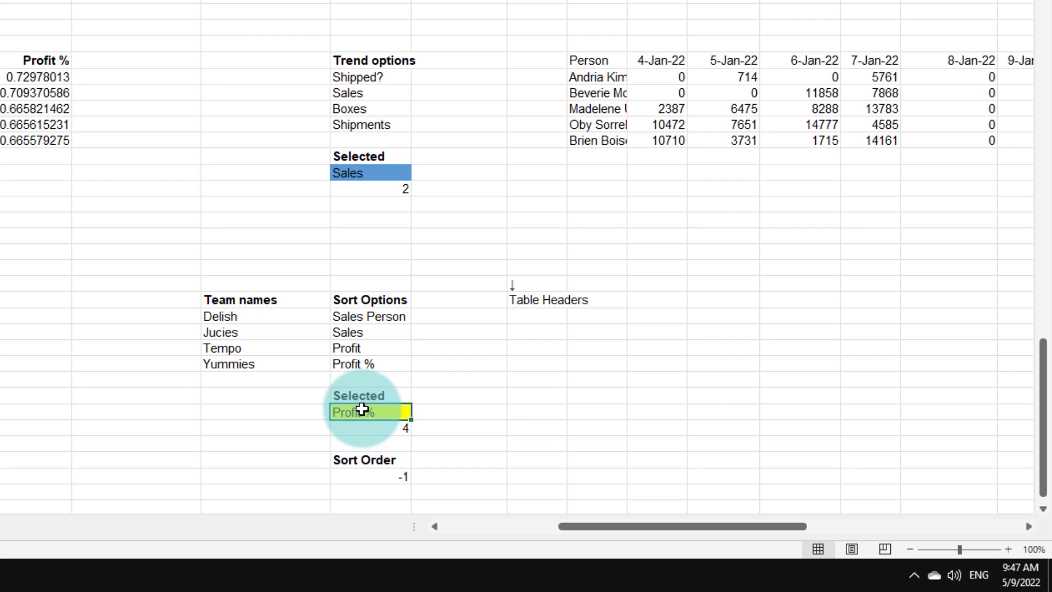
click(520, 285)
click(527, 313)
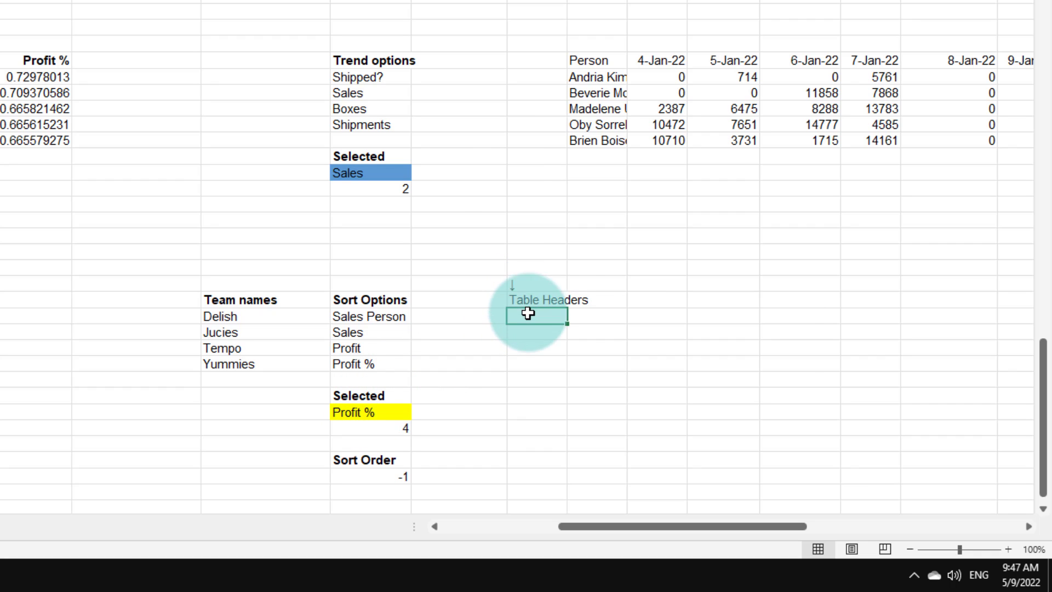
text(=)
key(Left)
key(Left)
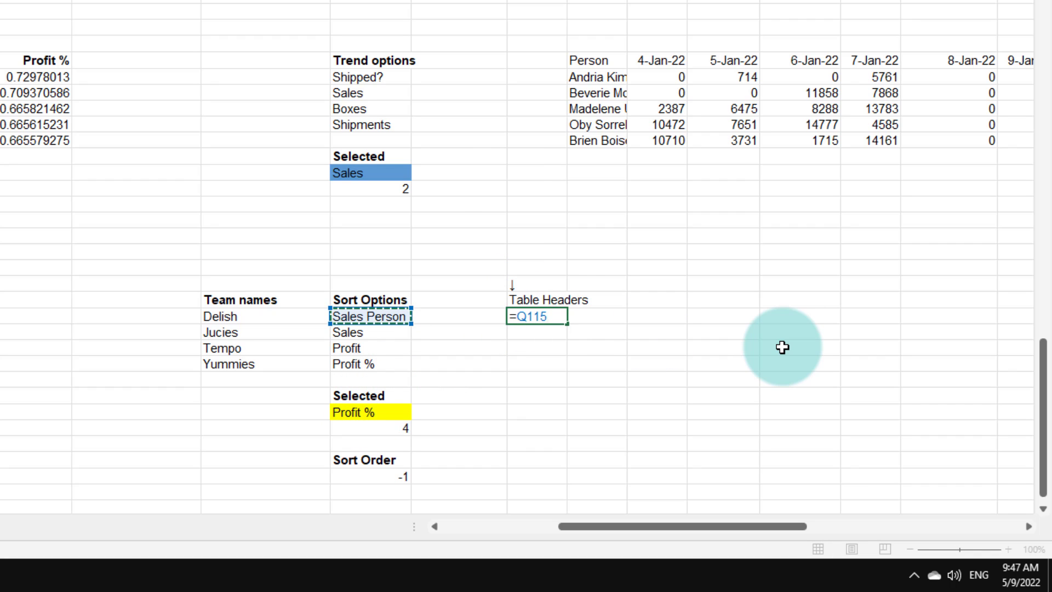
text(&if)
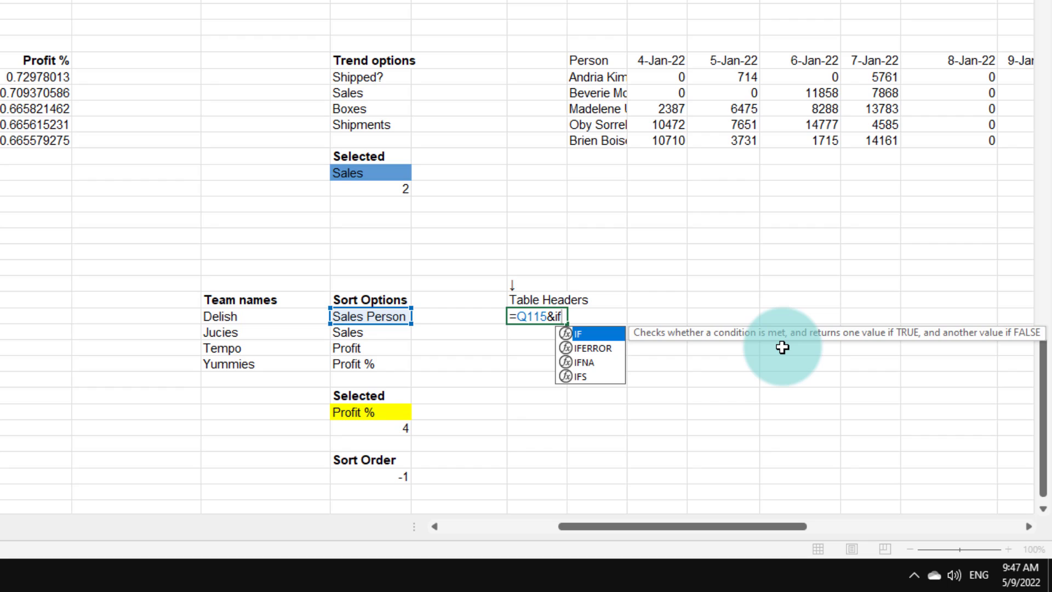
key(Tab)
key(Left)
key(Left)
key(Down)
key(Down)
key(Down)
key(Down)
key(Down)
key(Down)
key(F4)
text(=)
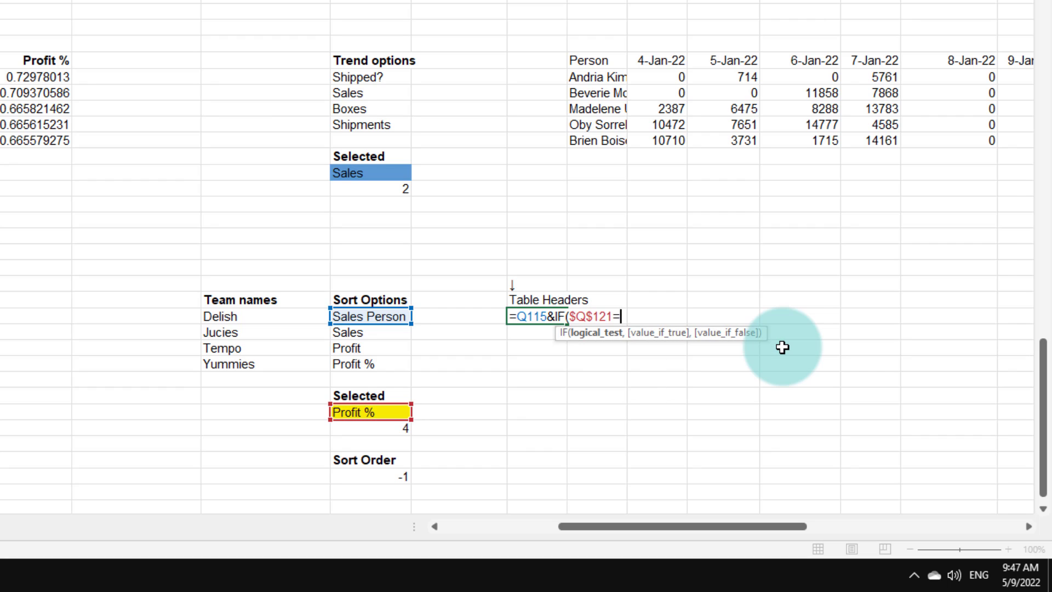
click(379, 316)
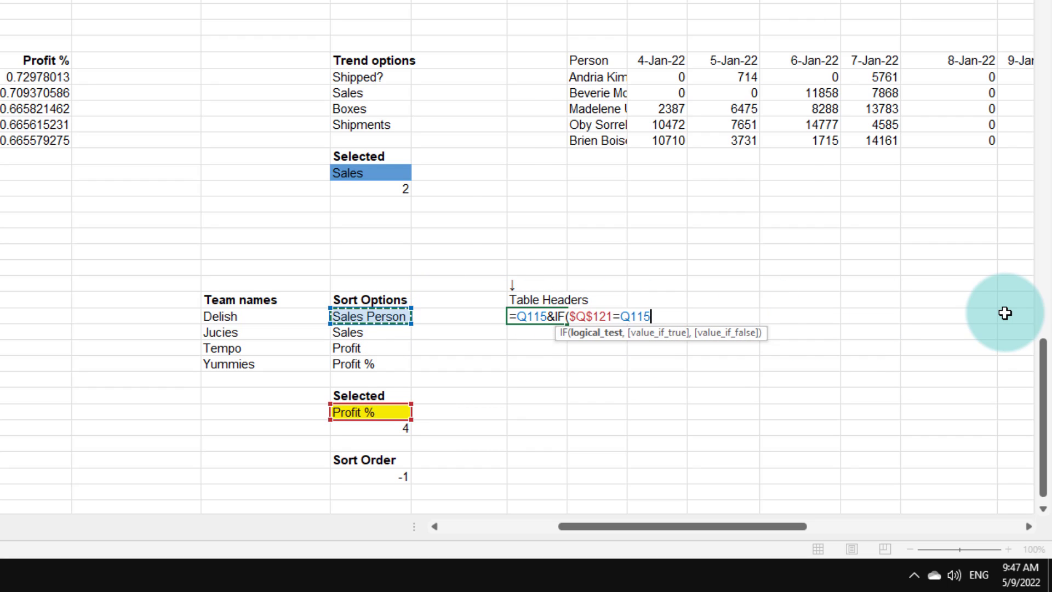
text(,)
click(531, 284)
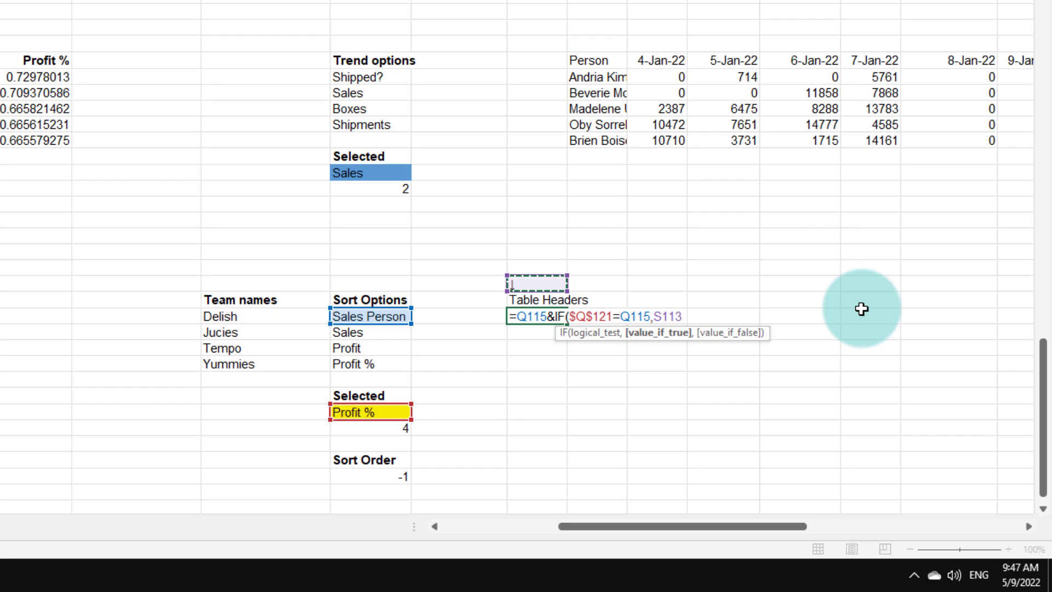
text(,""))
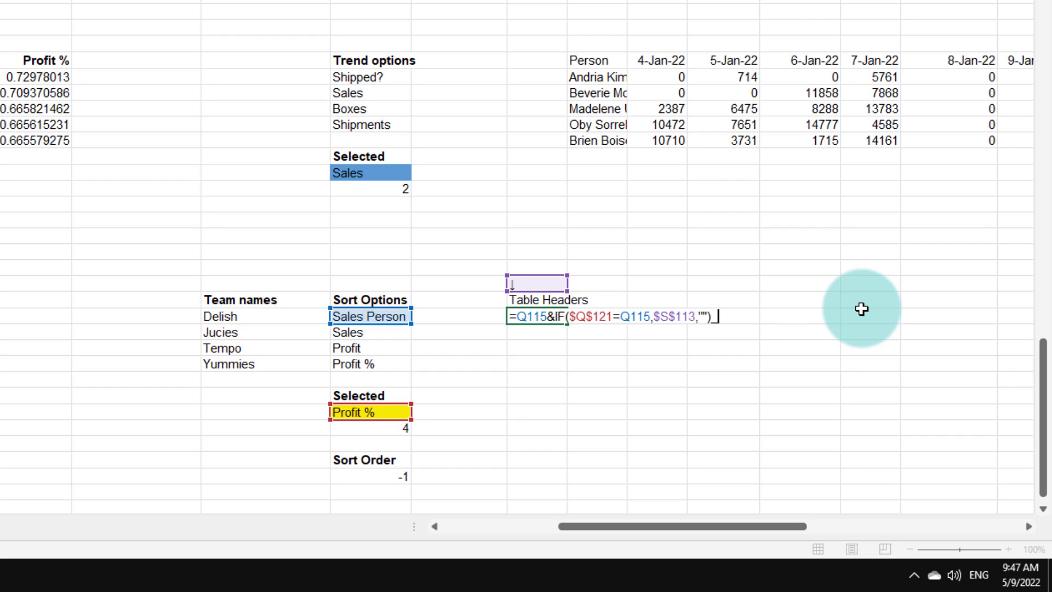
key(Return)
Fill the S115 header formula down through S118 to cover all four sort options
click(531, 315)
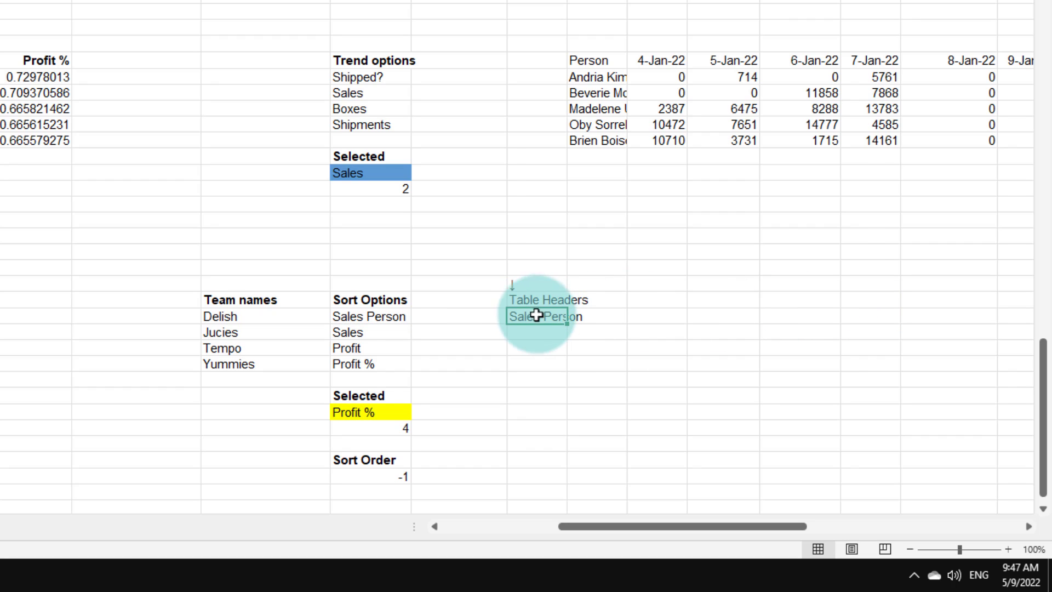
drag(566, 325, 560, 368)
click(635, 365)
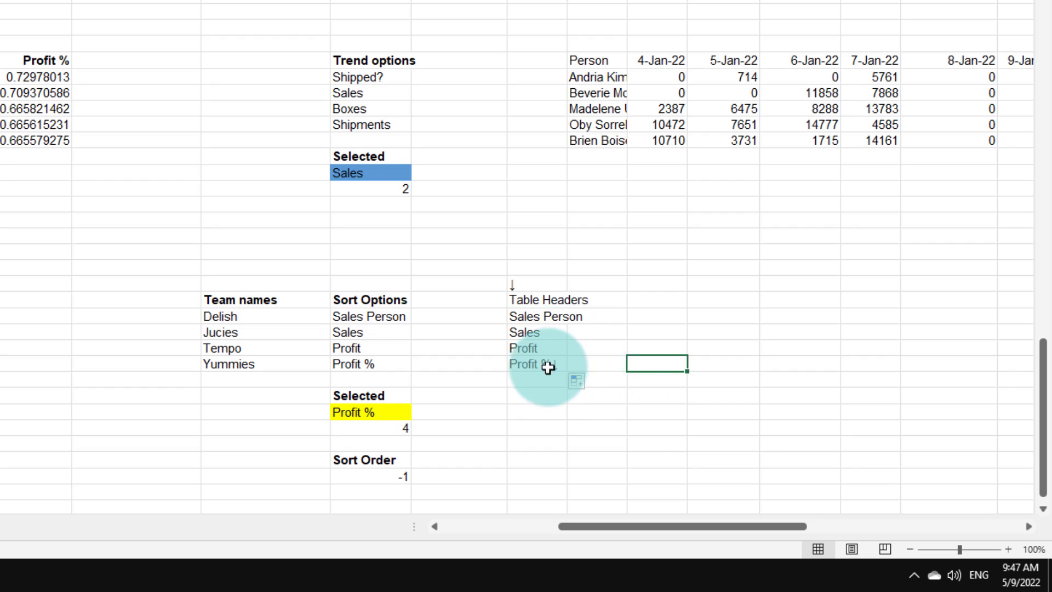
click(536, 369)
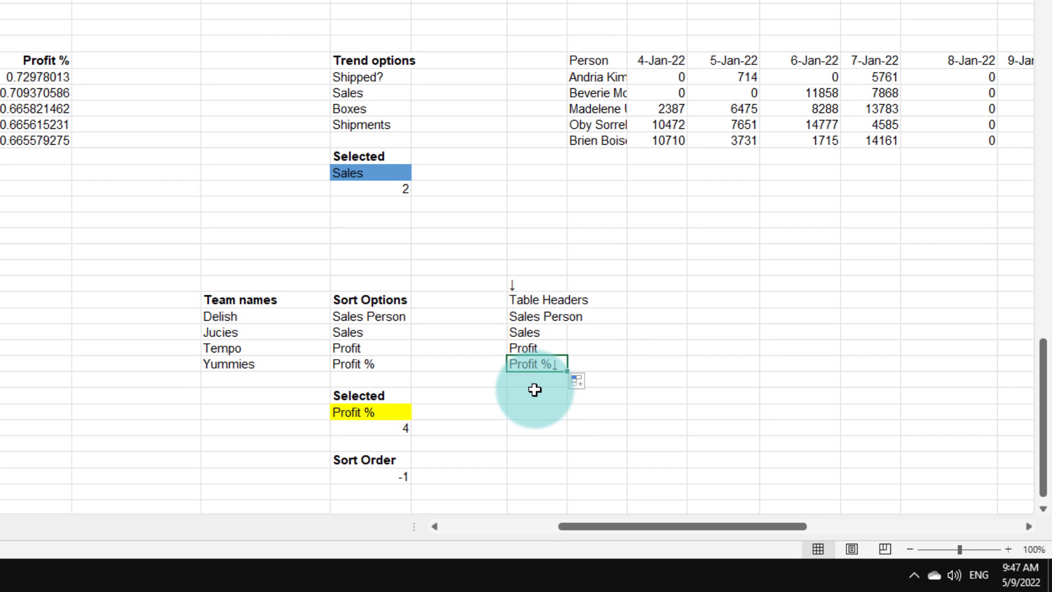
Paste the four table headers S115:S118 as links on the Dashboard sheet and move them into the table's header cells K22:N22
drag(534, 316, 547, 361)
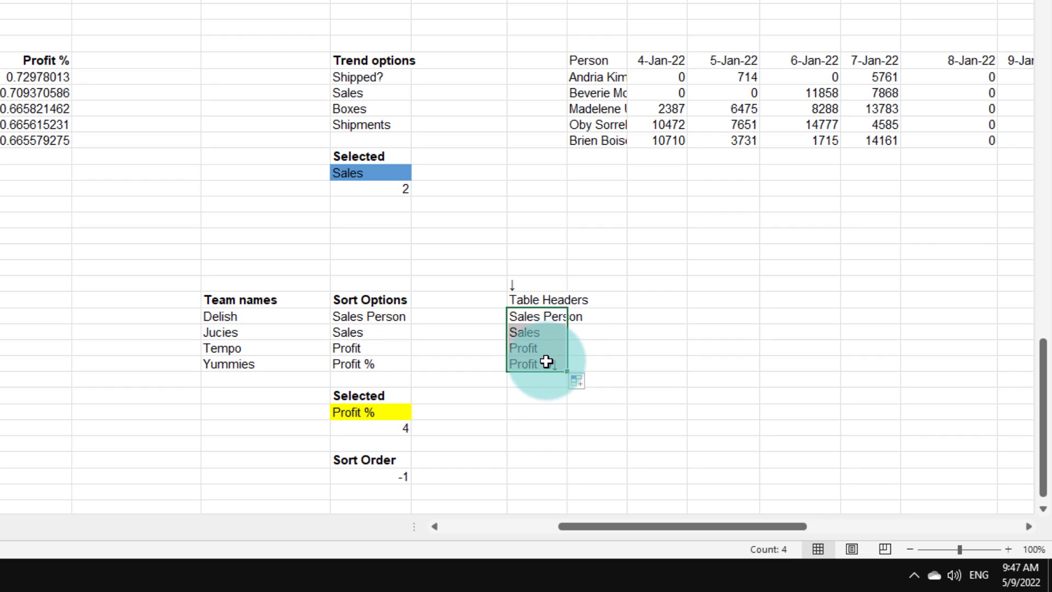
key(ctrl+c)
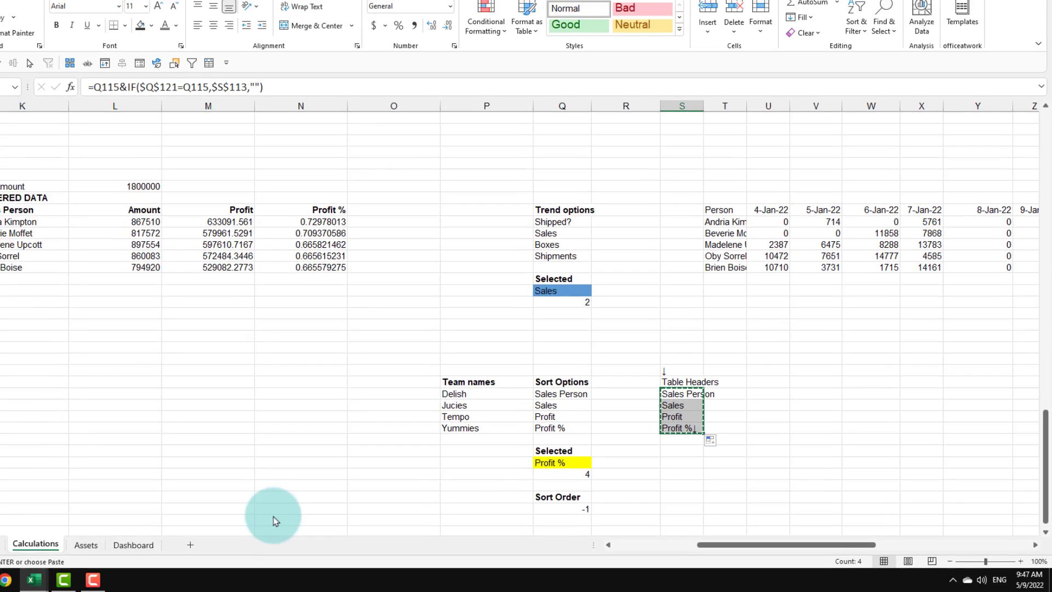
click(212, 547)
right_click(651, 338)
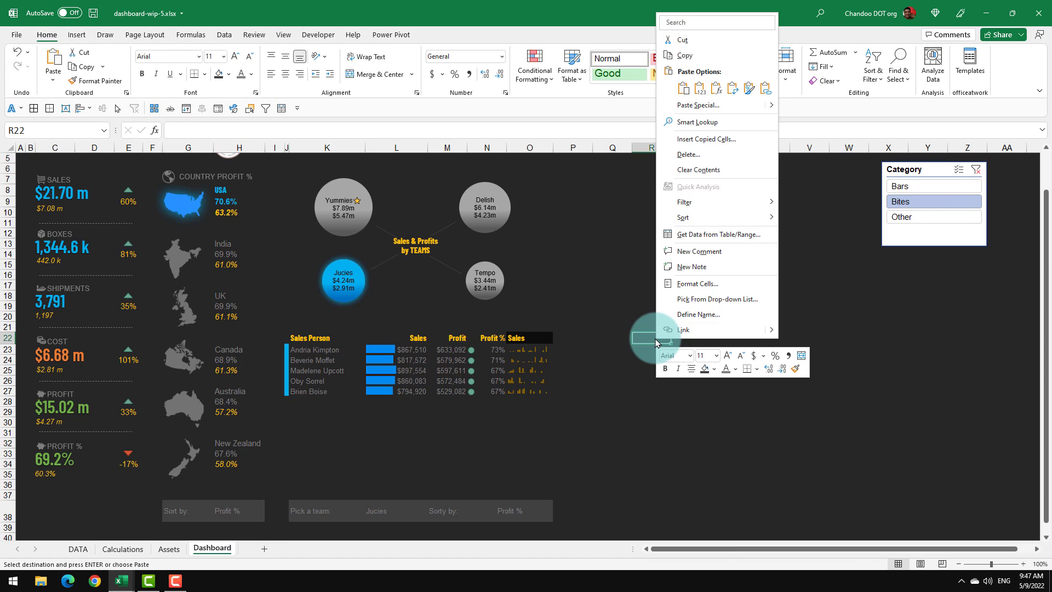
click(769, 92)
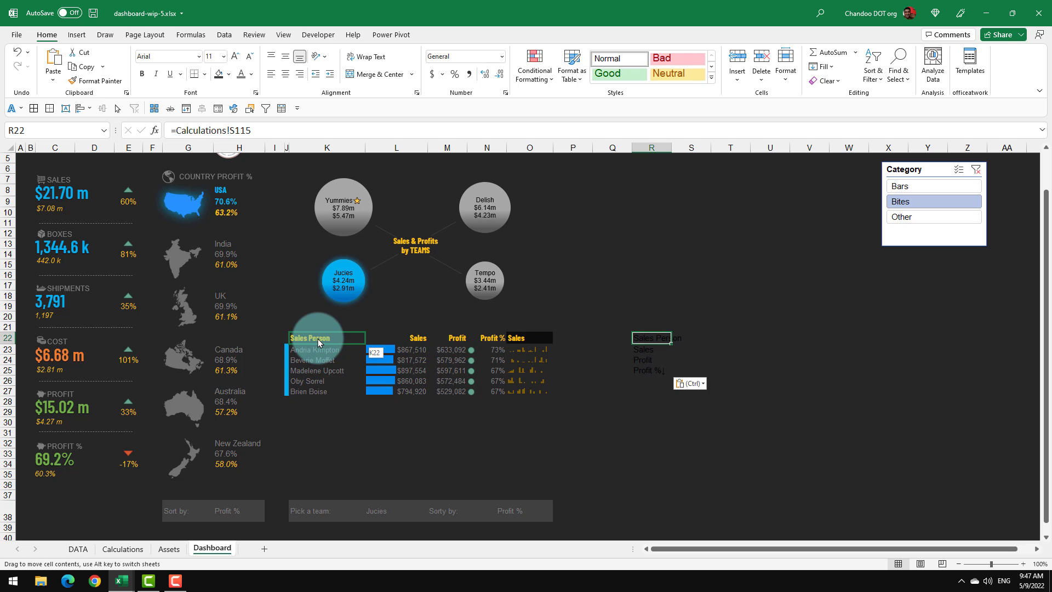
drag(318, 339, 317, 339)
Format the linked headers in K22:N22 with the Barlow Condensed font and a gold font colour
drag(307, 338, 478, 336)
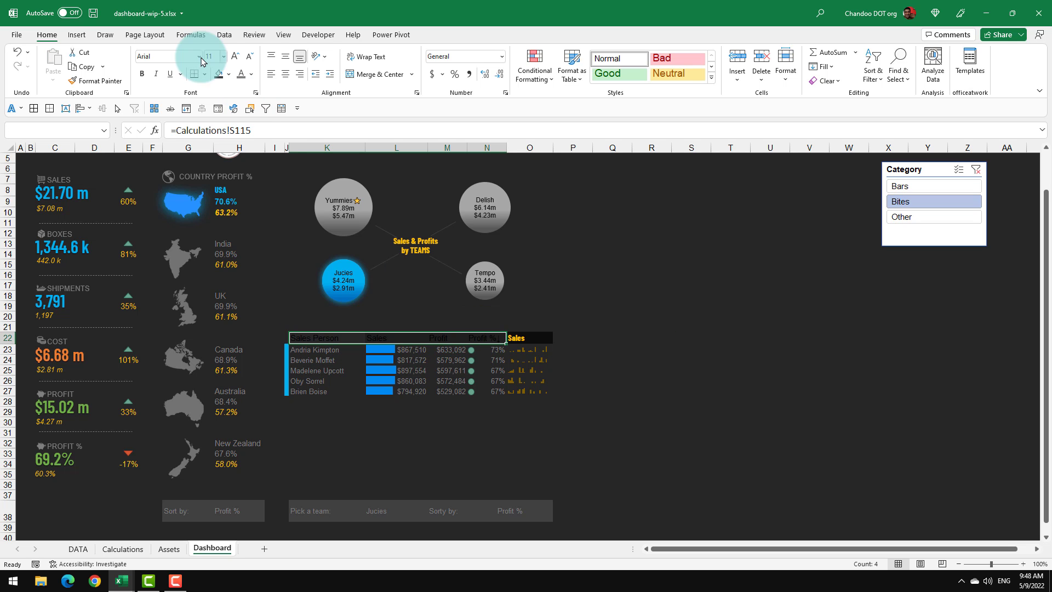
click(200, 57)
click(174, 88)
click(251, 75)
click(306, 118)
click(612, 360)
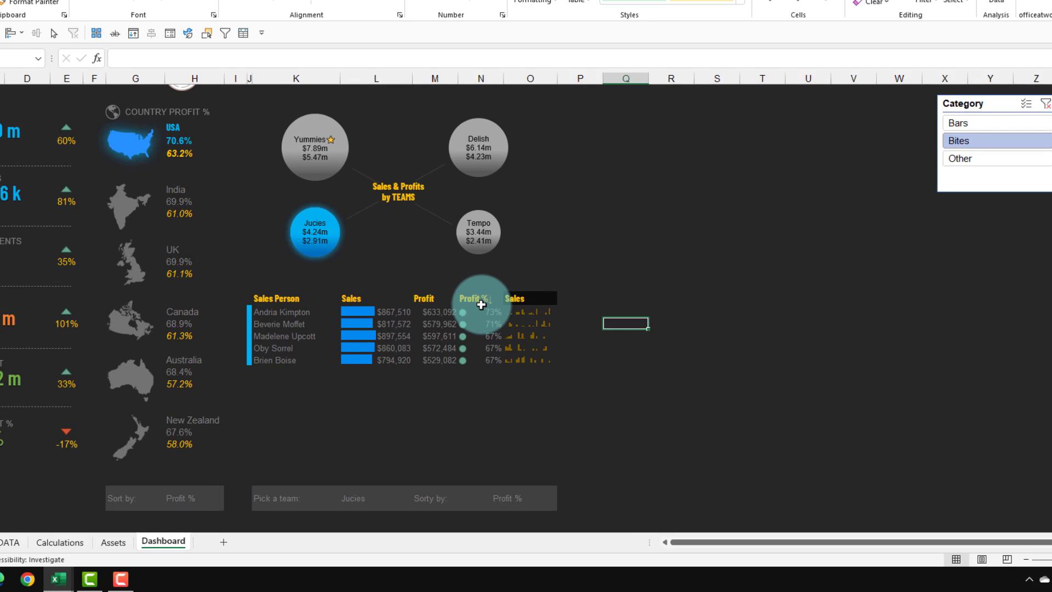
Set the sort selector below the sales person table to Sales to test the header arrow
click(480, 305)
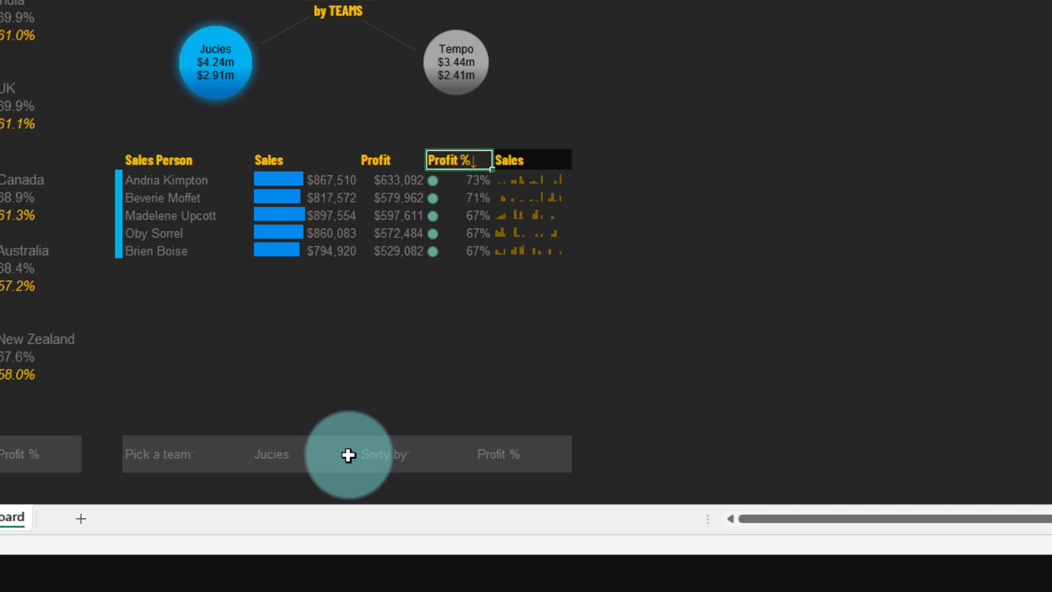
click(493, 461)
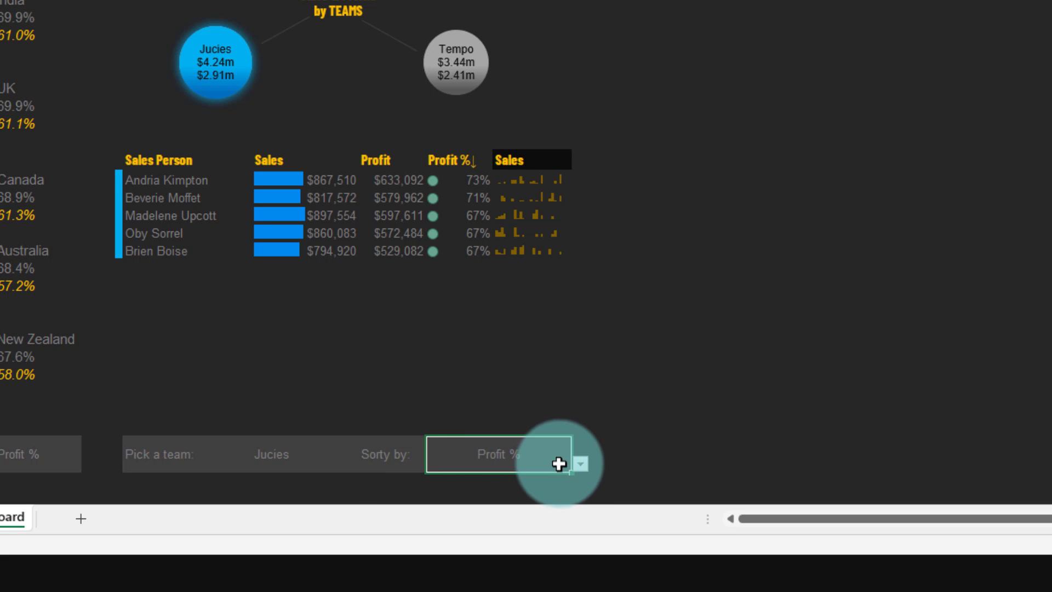
click(580, 465)
click(510, 493)
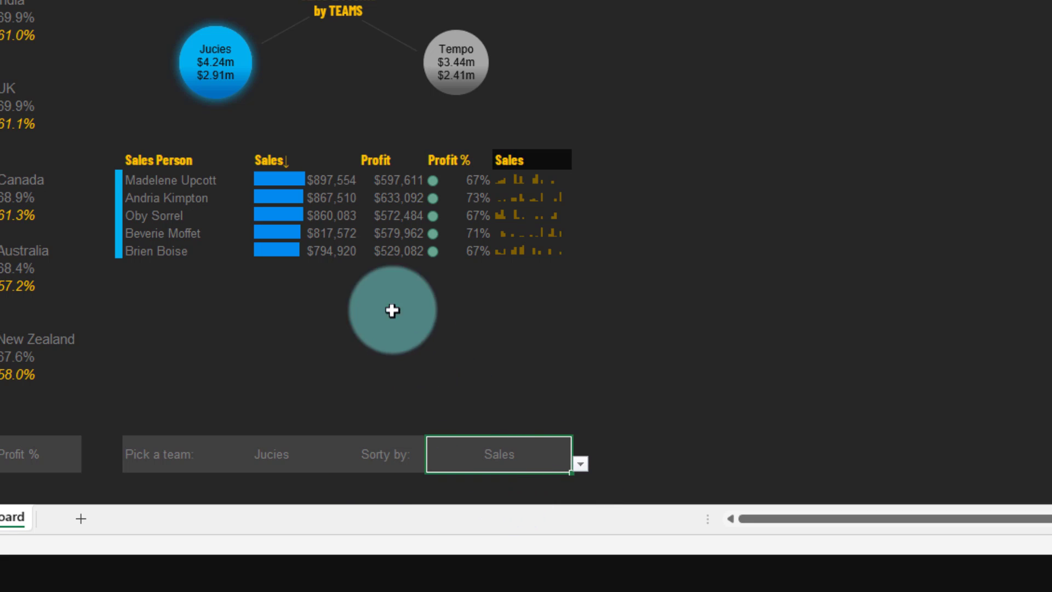
Replace the arrow in Calculations cell S113 with a bolder downward arrow and return to the Dashboard sheet
click(297, 163)
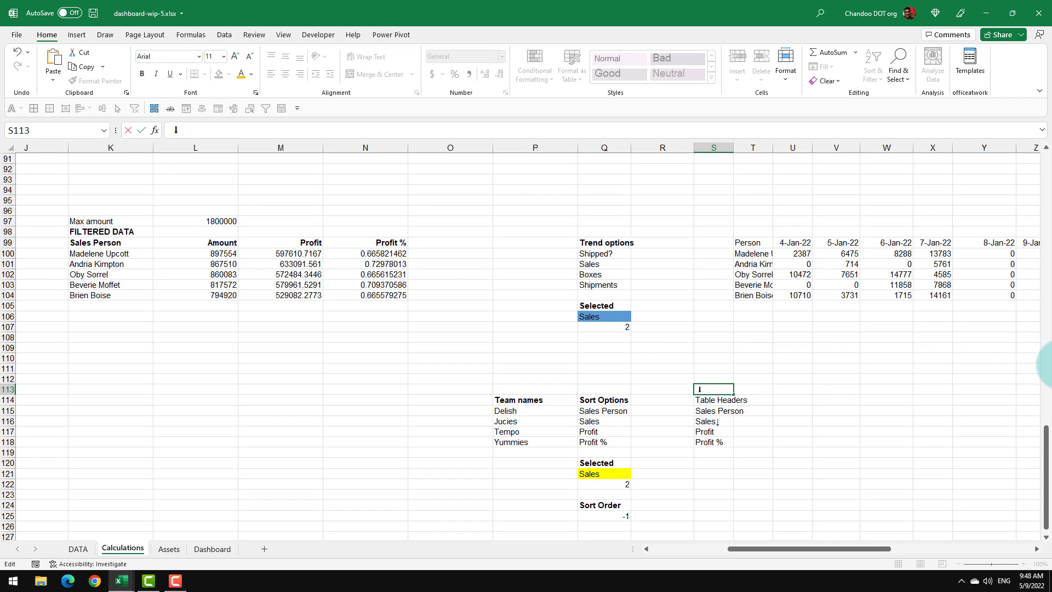
key(Return)
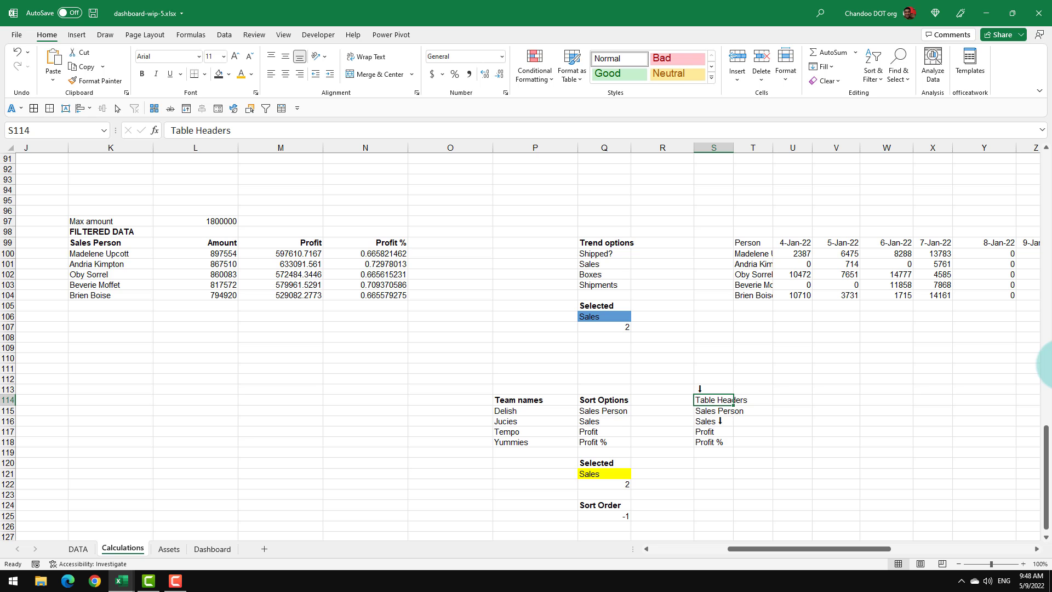
click(212, 549)
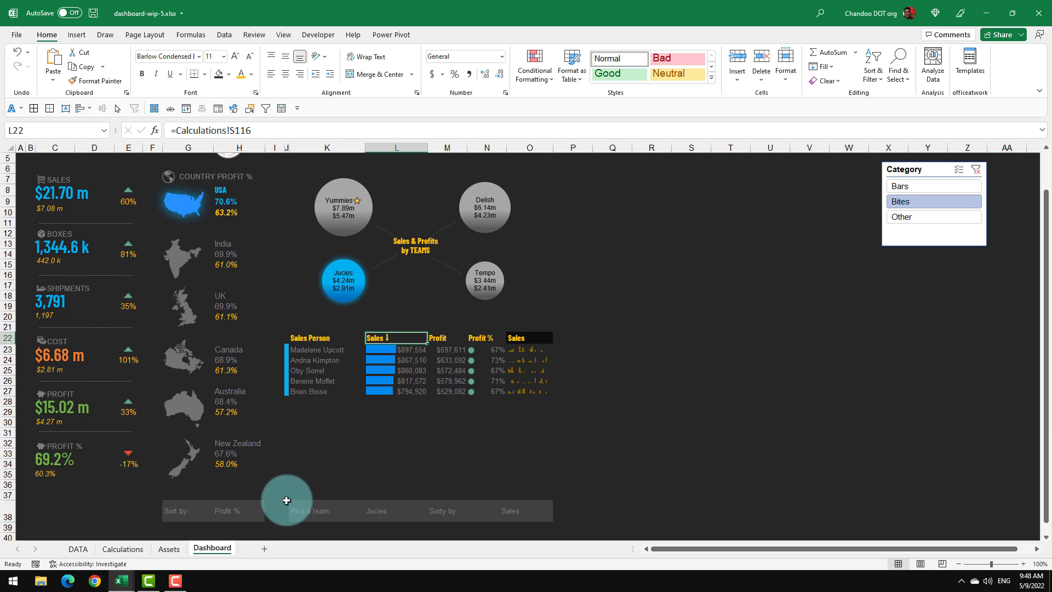
click(418, 421)
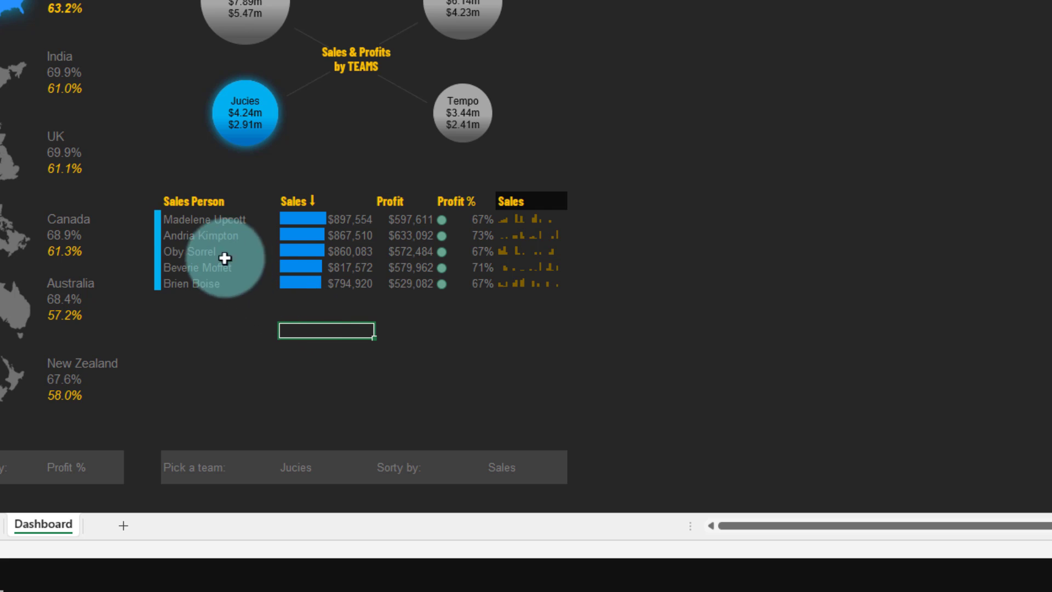
Add a grey-fill conditional formatting rule to the table body in columns K to O, using =mod(rows($K$23:$K23),2)=0, to band alternate rows
drag(198, 219, 462, 225)
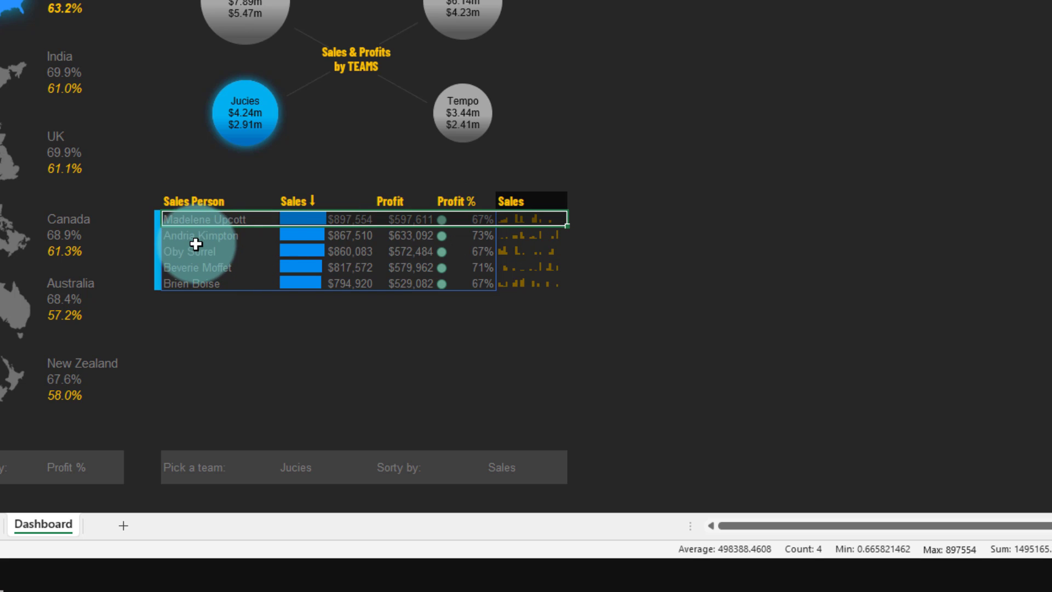
drag(197, 244, 534, 253)
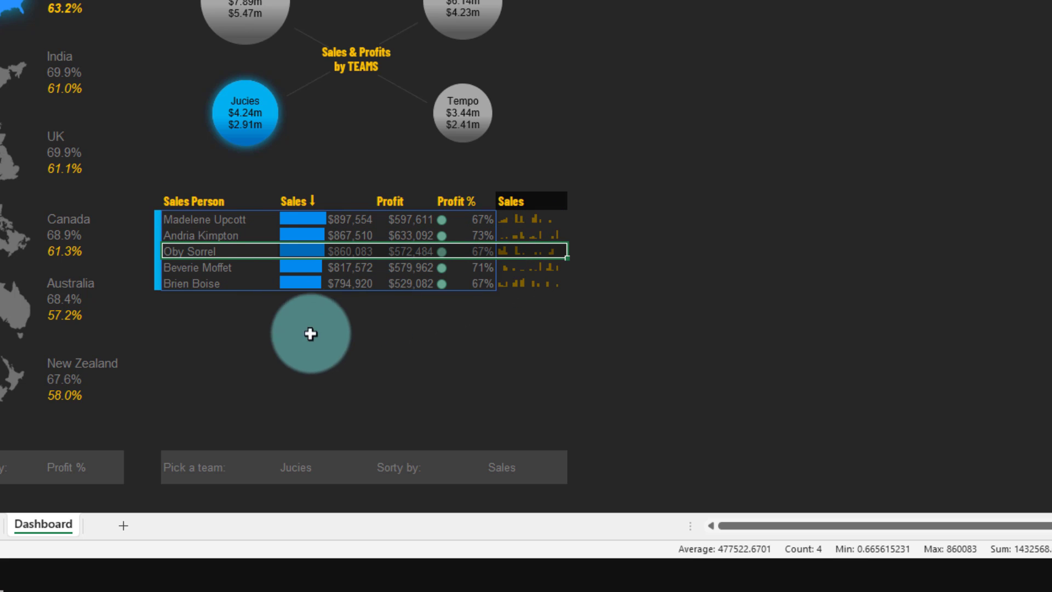
click(279, 345)
drag(169, 217, 522, 400)
click(441, 38)
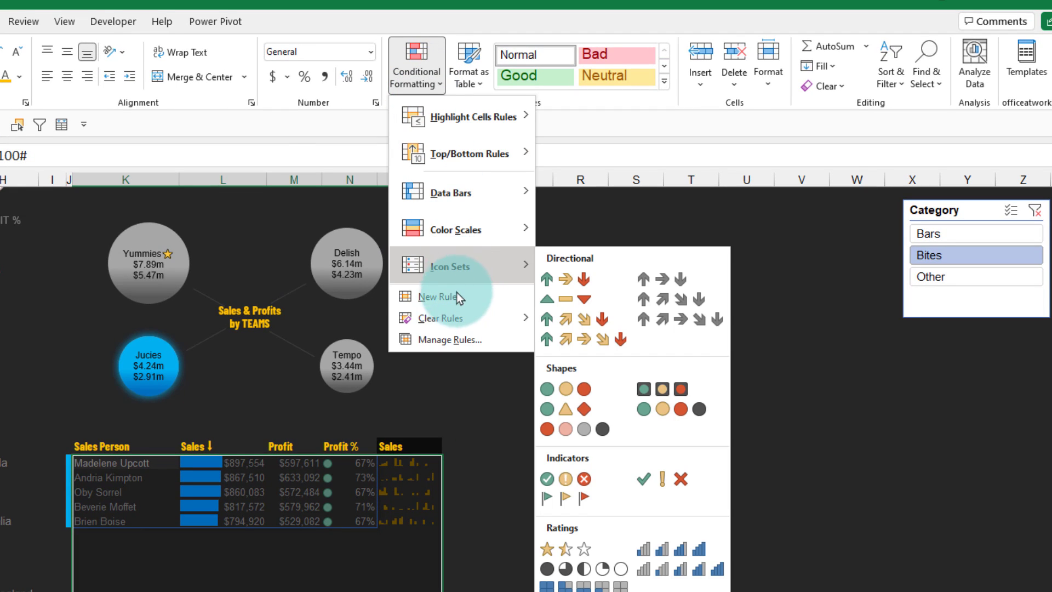
click(454, 297)
click(353, 170)
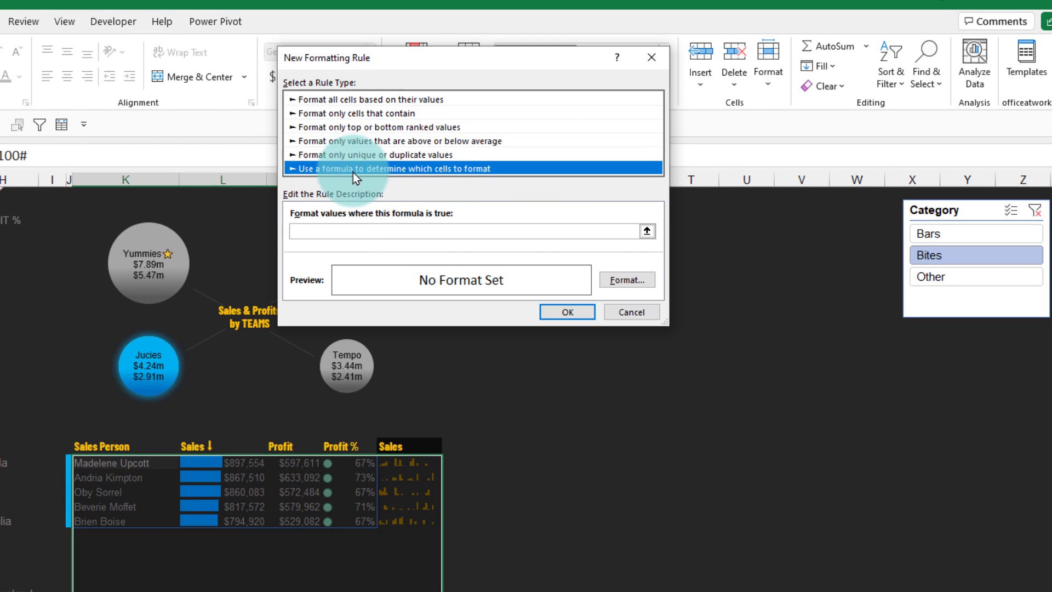
click(352, 230)
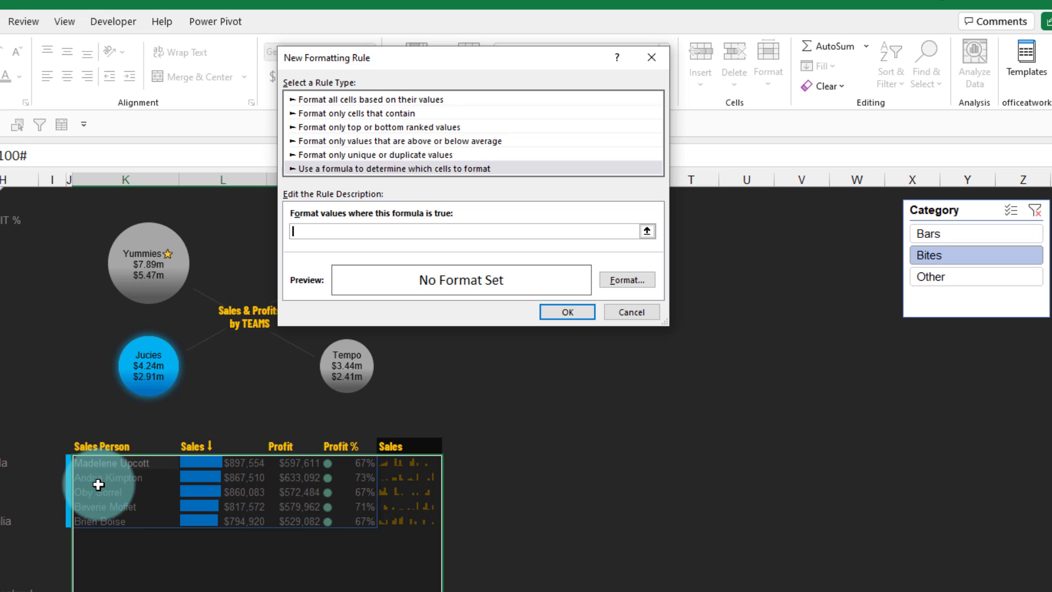
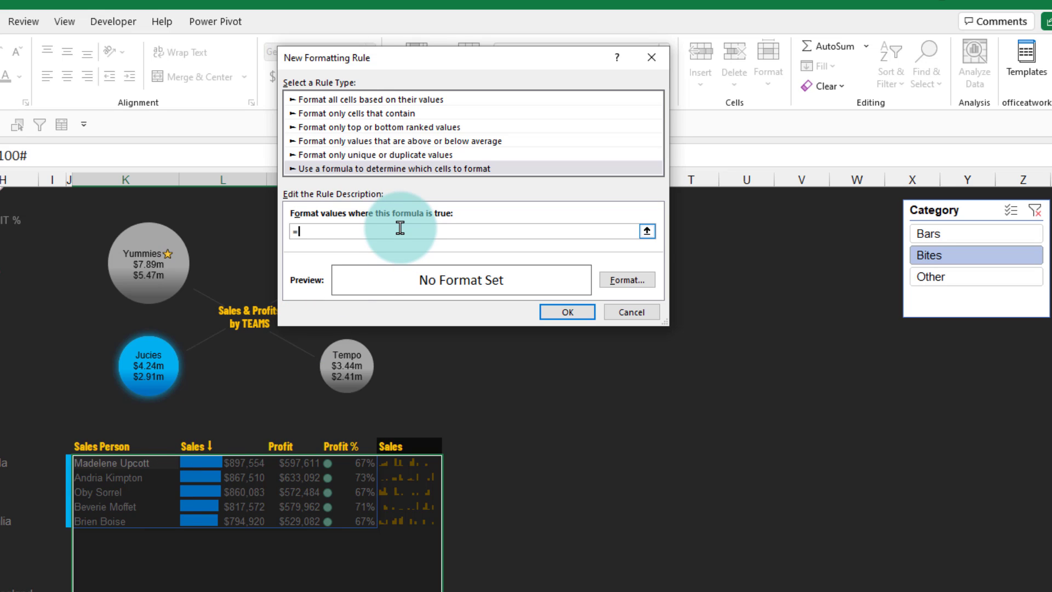
text(s($K$23)
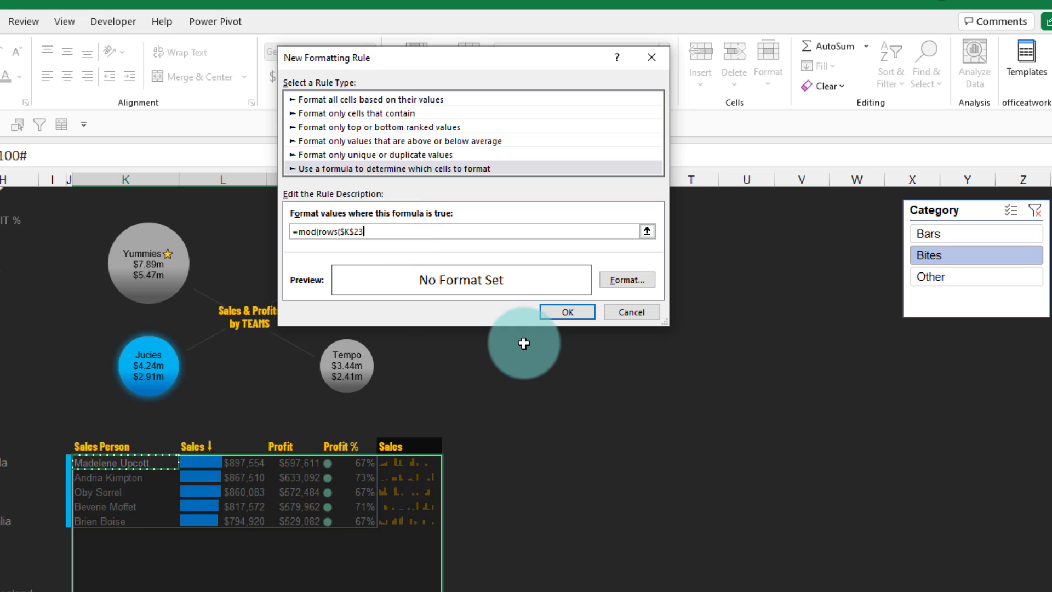
text(:$K23)
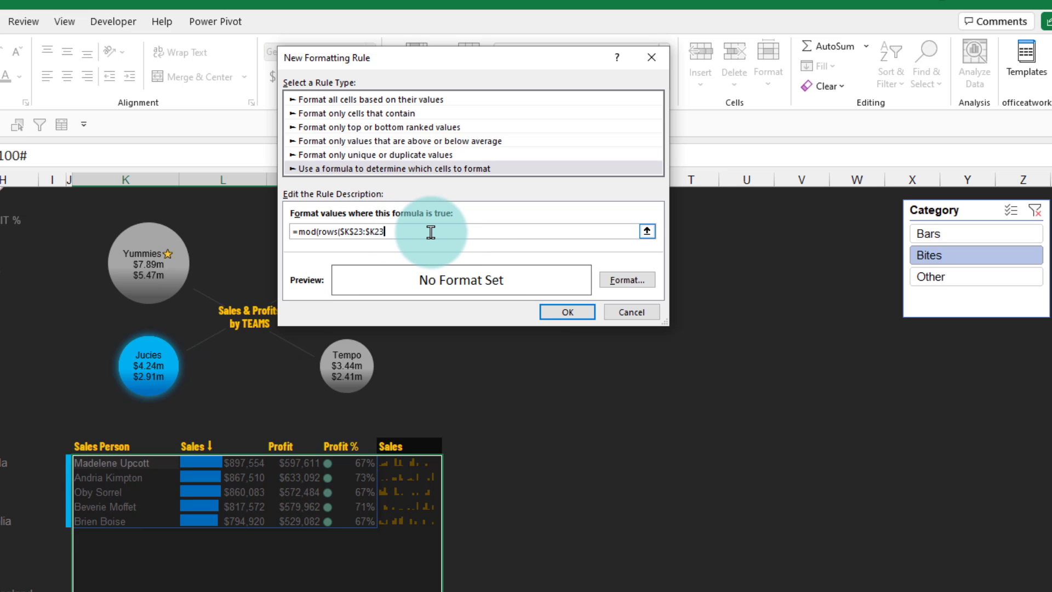
text(),2)=0)
click(627, 280)
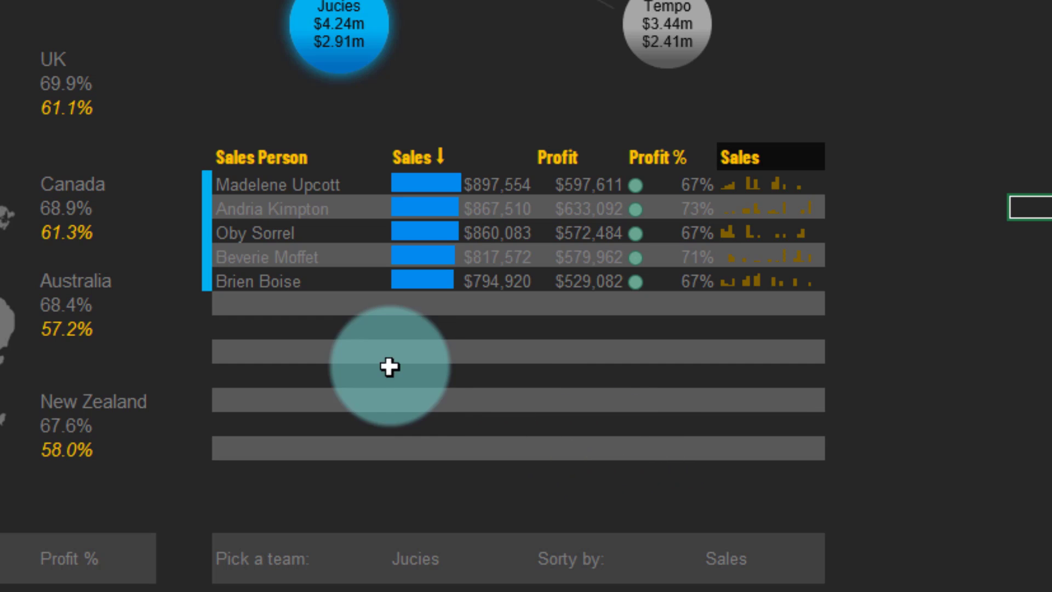
drag(254, 306, 770, 305)
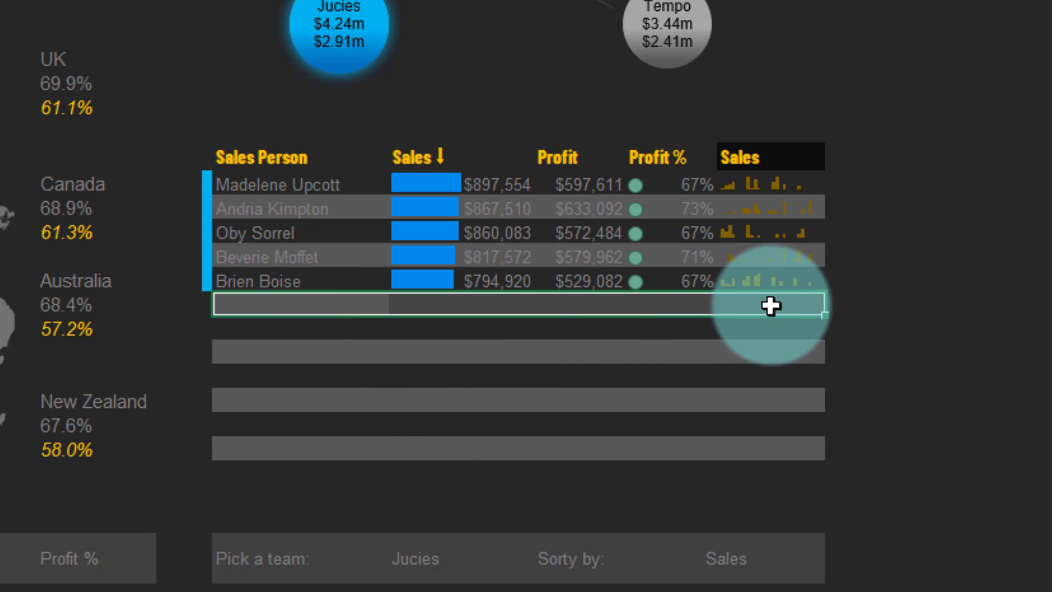
Edit the table body's MOD banding rule, wrapping its formula in AND with a column K check so empty rows are not shaded
click(253, 184)
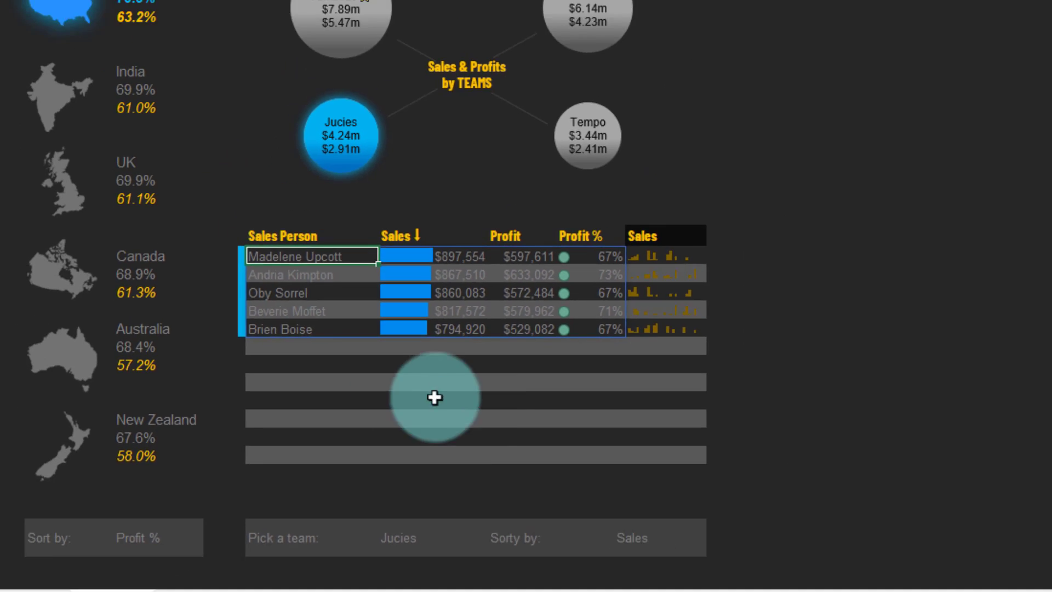
shift+click(778, 451)
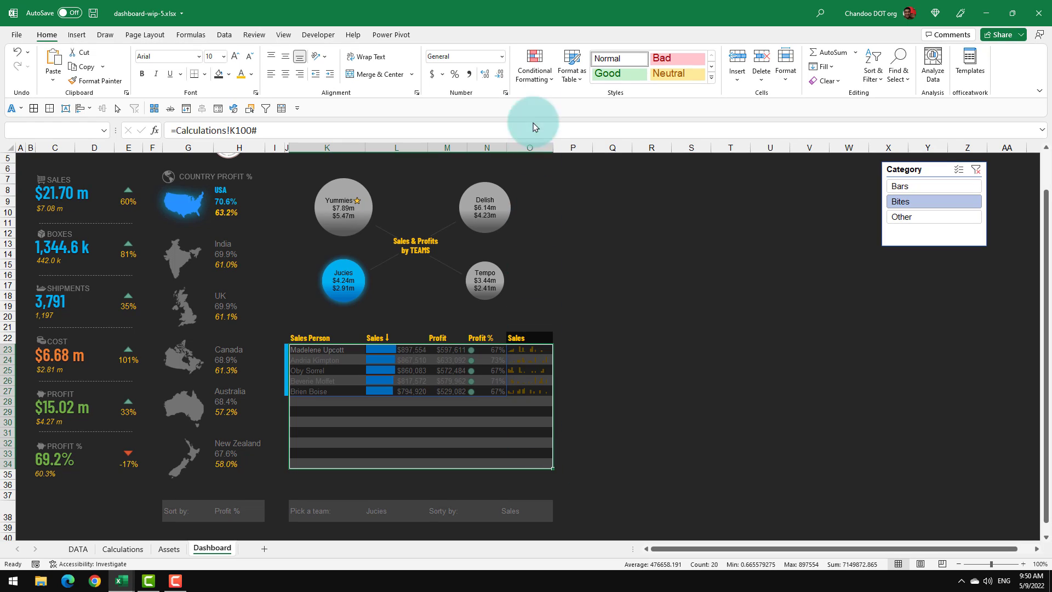
click(535, 78)
click(553, 262)
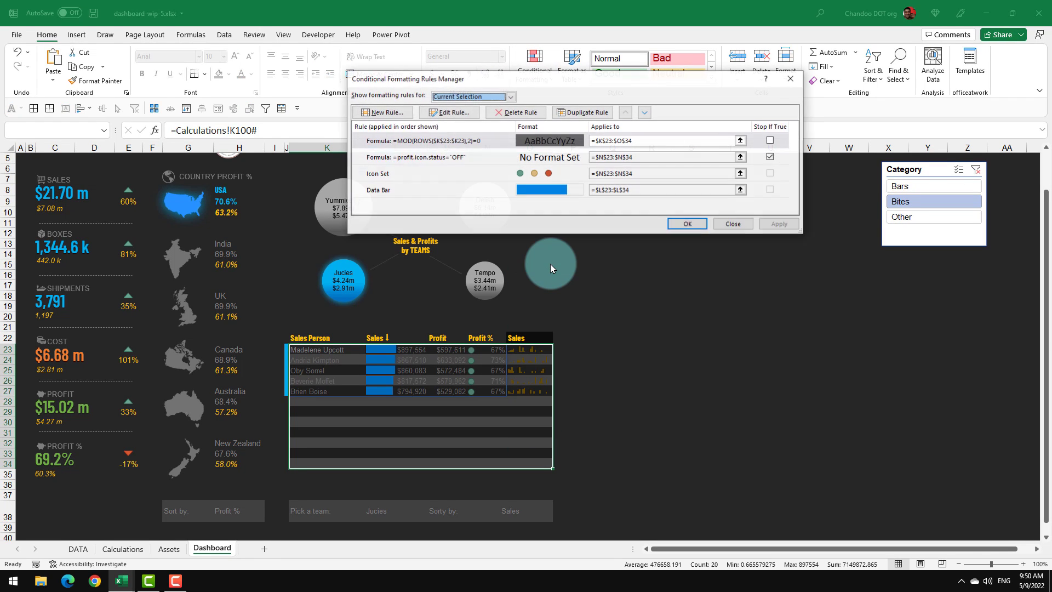
double_click(372, 164)
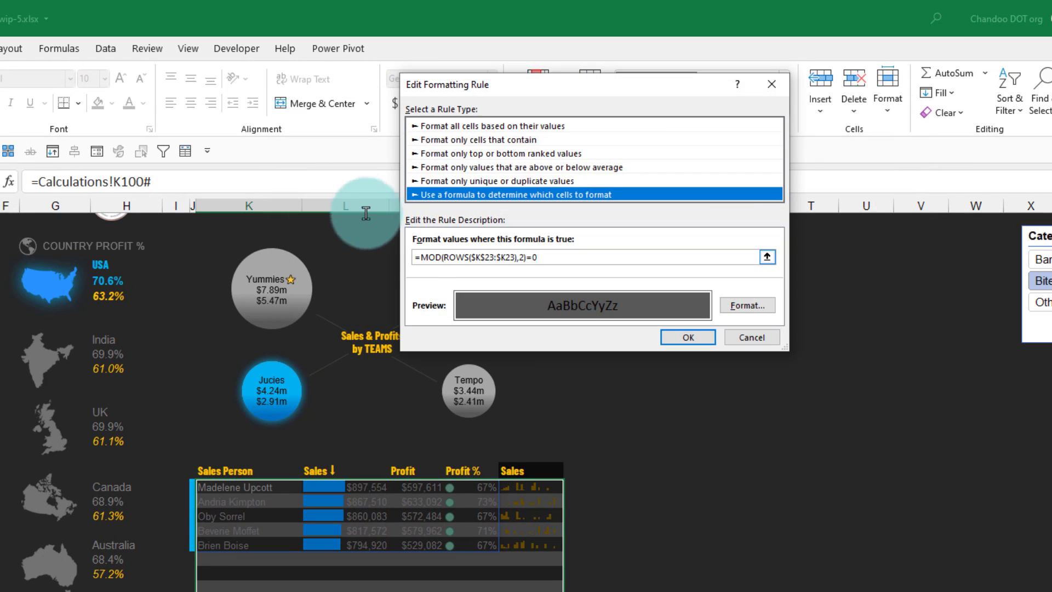
click(422, 256)
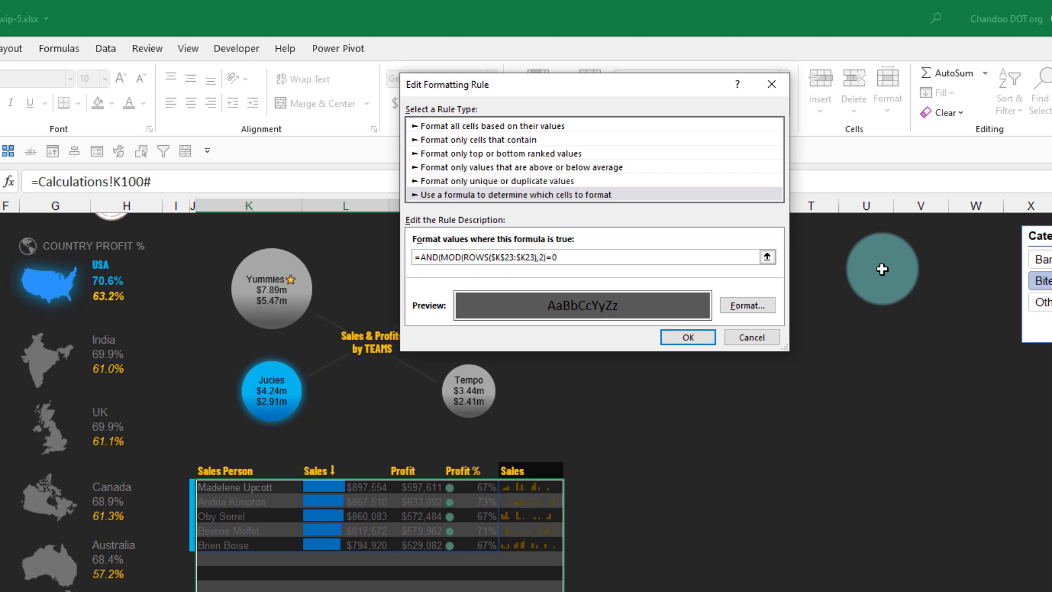
click(268, 489)
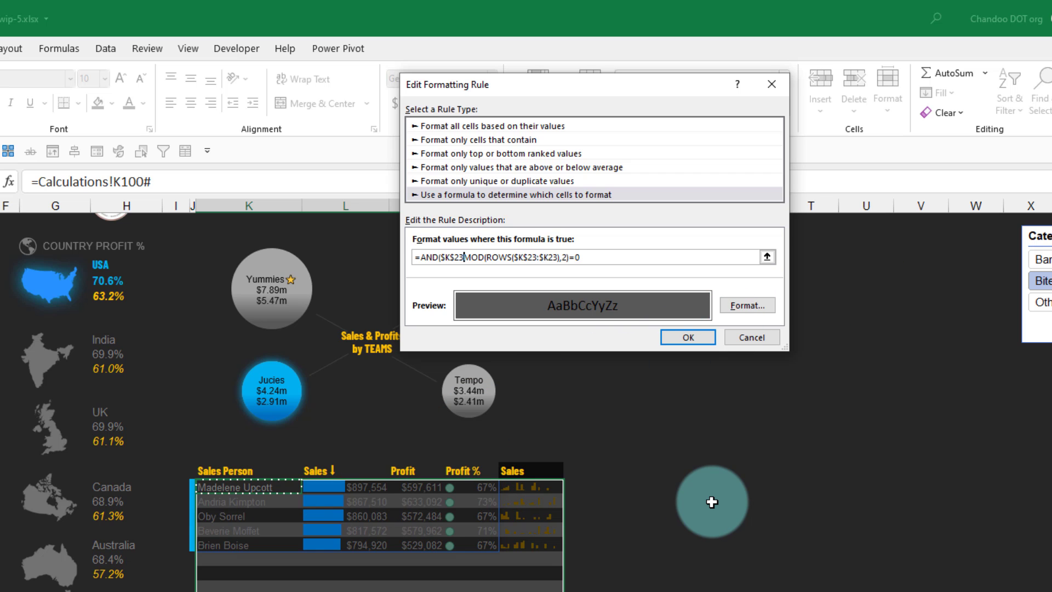
key(Return)
key(Return)
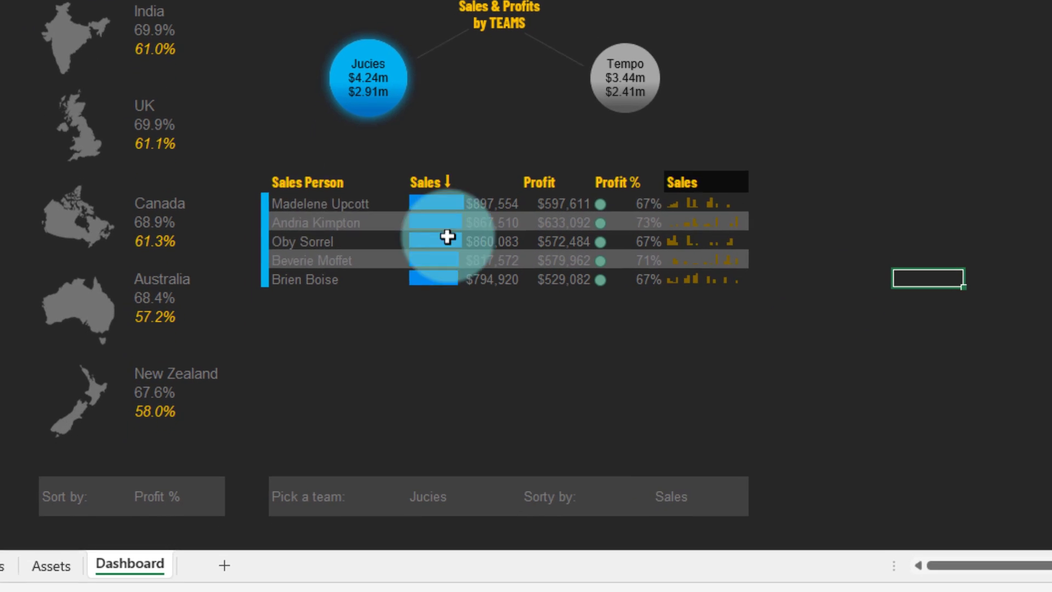
Check the sales person table's row banding and test it by switching the team selector to Delish and finally Yummies
drag(312, 225, 712, 222)
drag(306, 263, 677, 261)
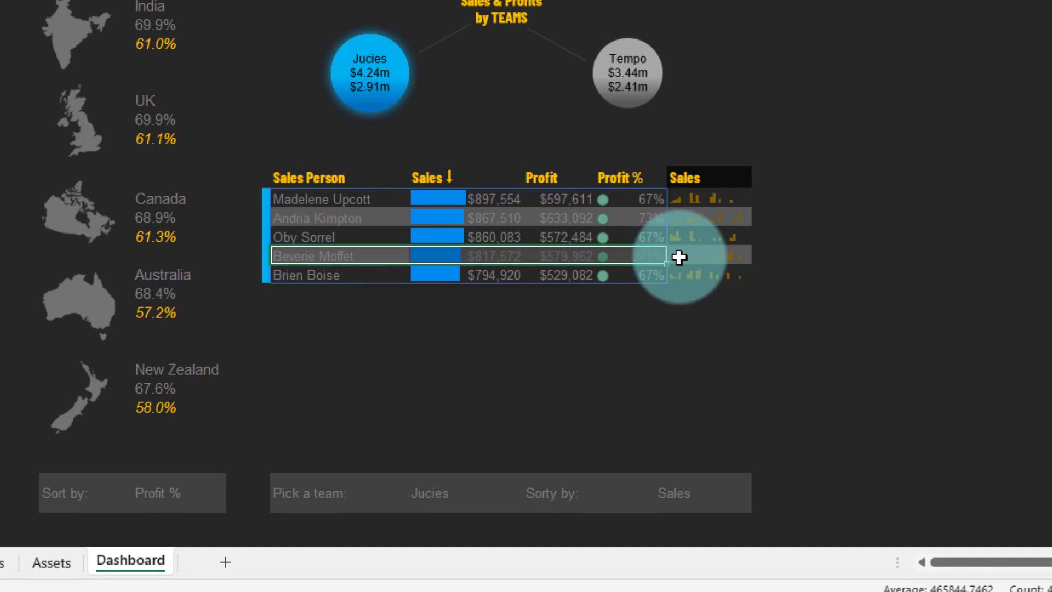
click(620, 350)
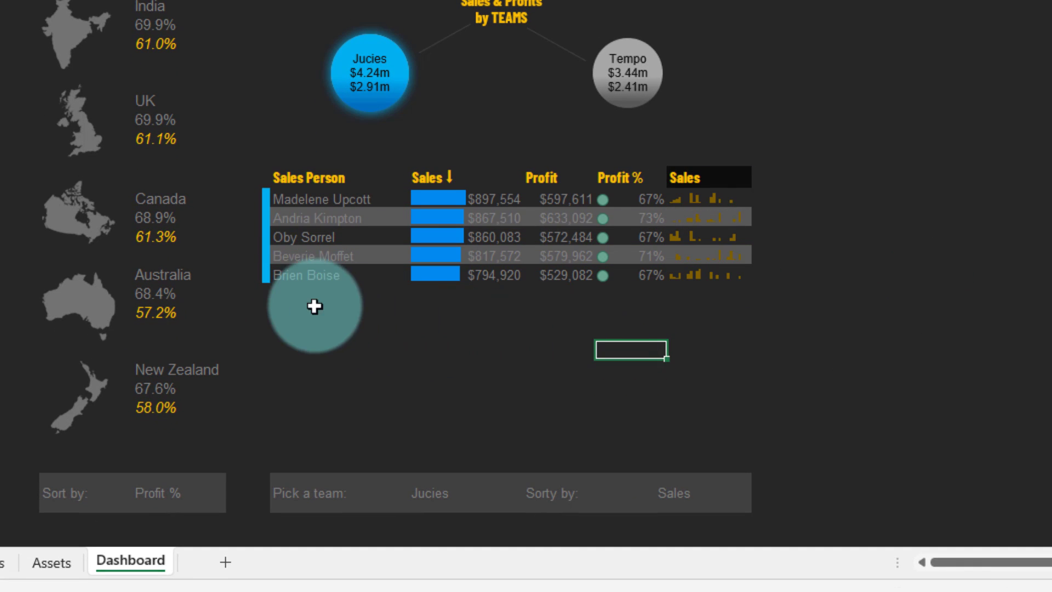
drag(314, 306, 756, 451)
click(886, 415)
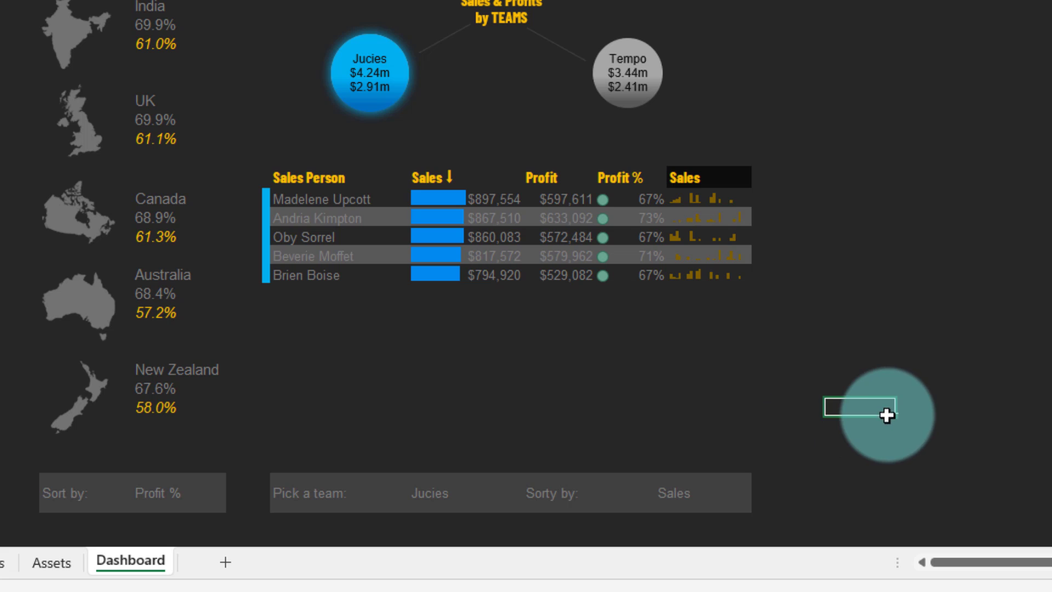
click(465, 493)
click(532, 503)
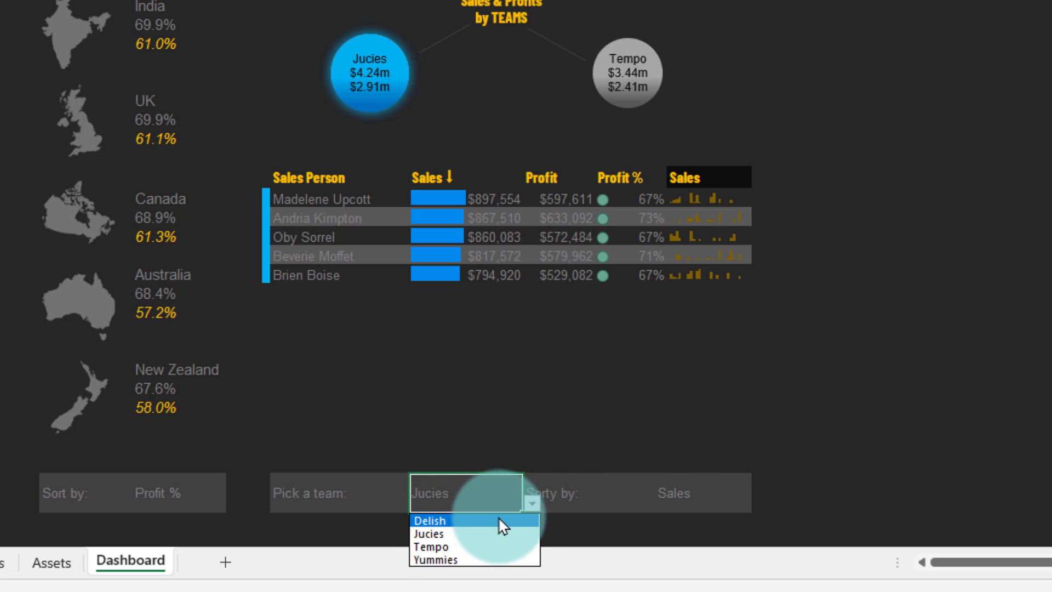
click(501, 522)
click(532, 503)
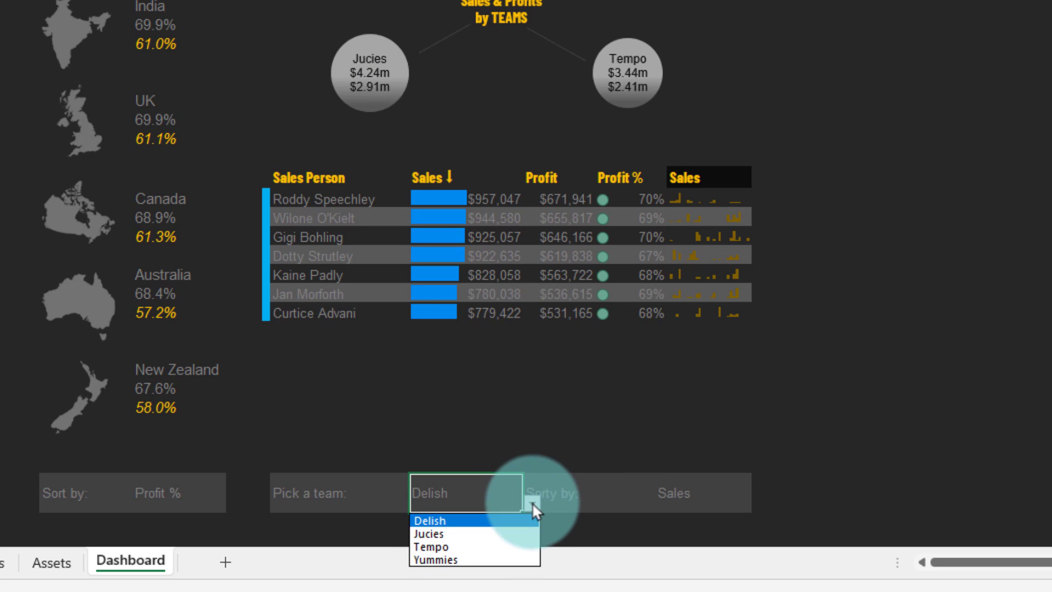
click(485, 556)
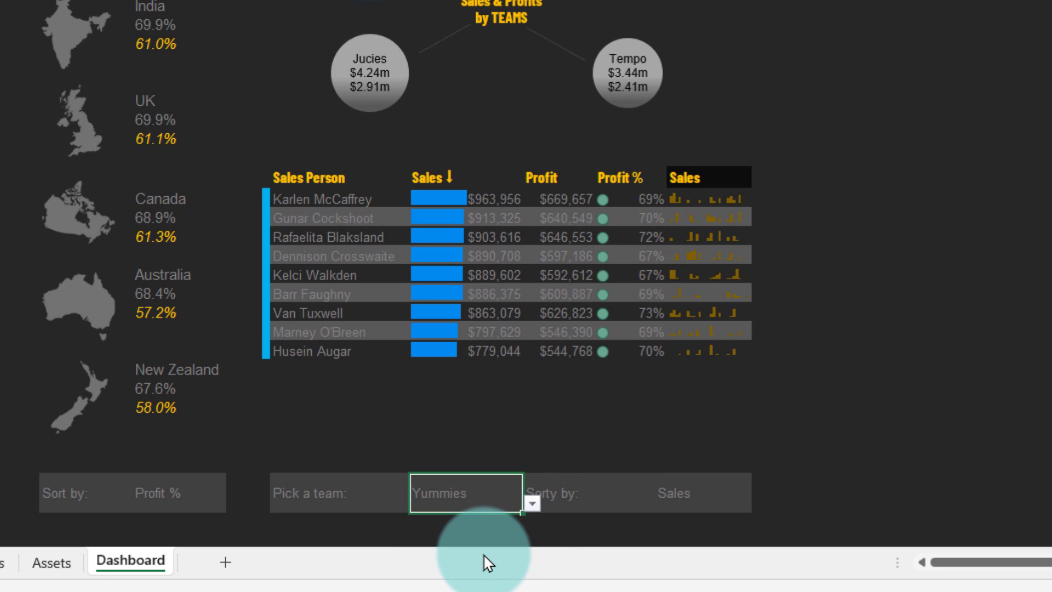
Set the sort selector below the sales person table to Profit
click(685, 495)
click(761, 502)
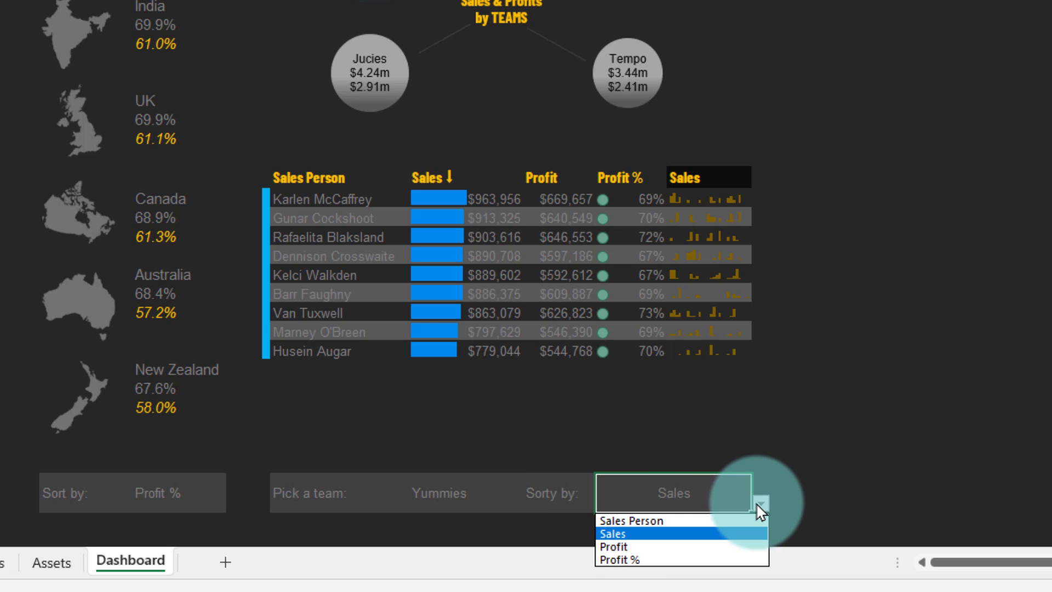
click(666, 547)
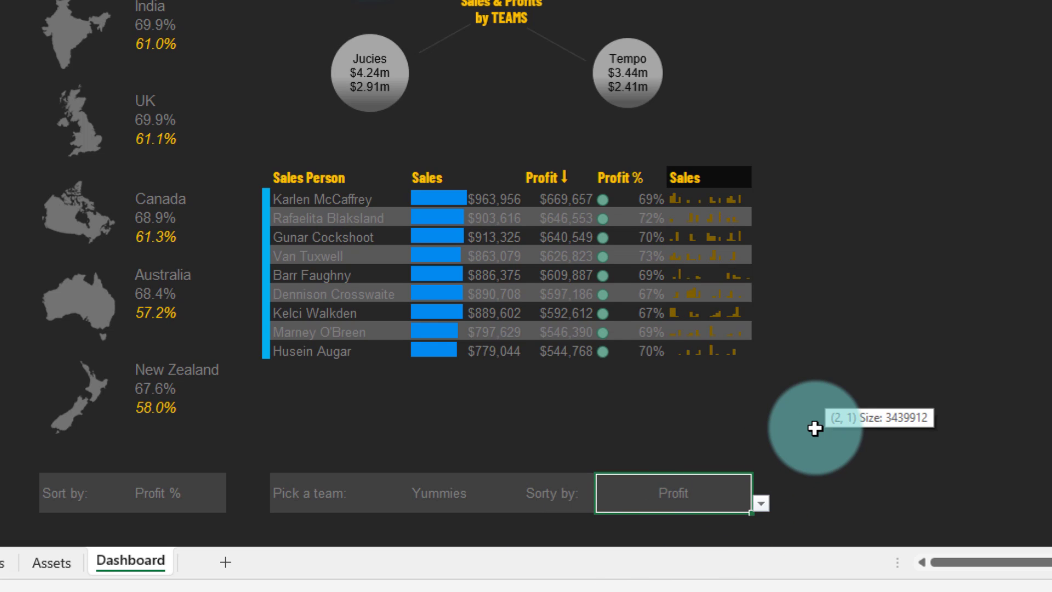
click(715, 160)
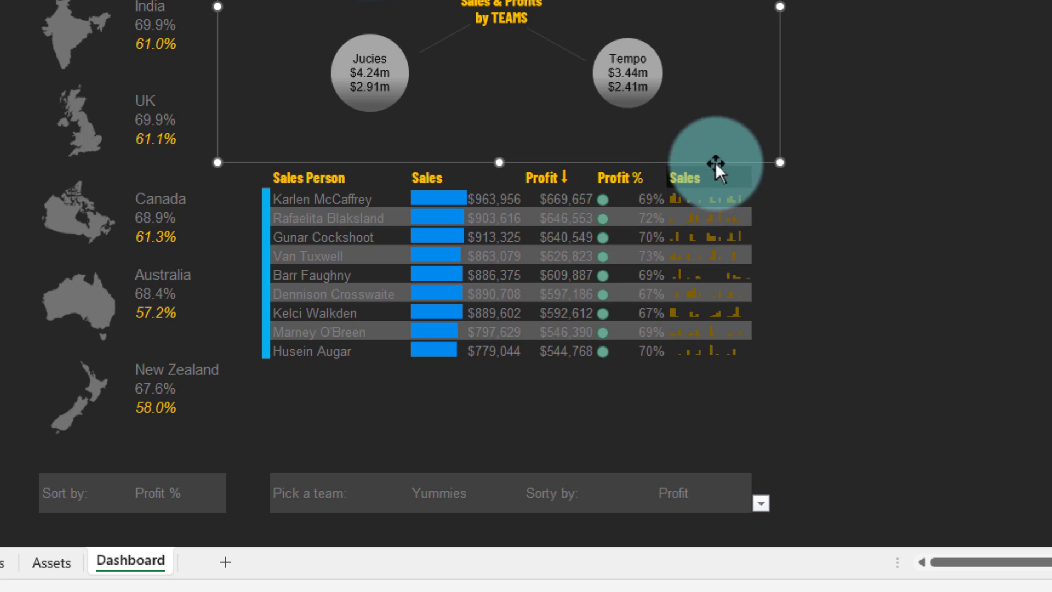
click(794, 200)
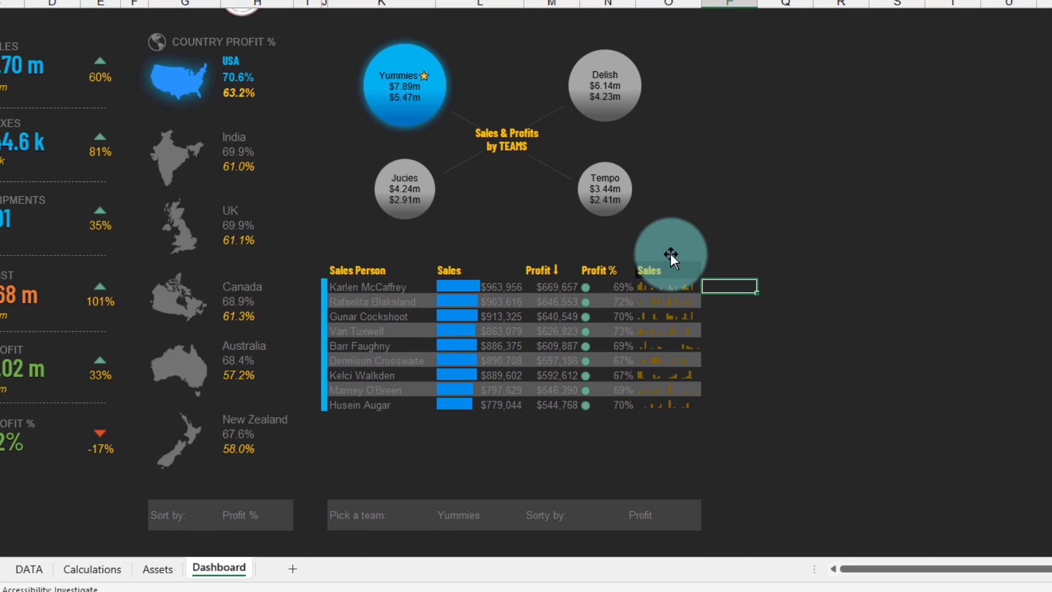
Duplicate the COUNTRY PROFIT % label, fit it above the sparkline column header and change its text to LAST 28 DAYS
click(295, 52)
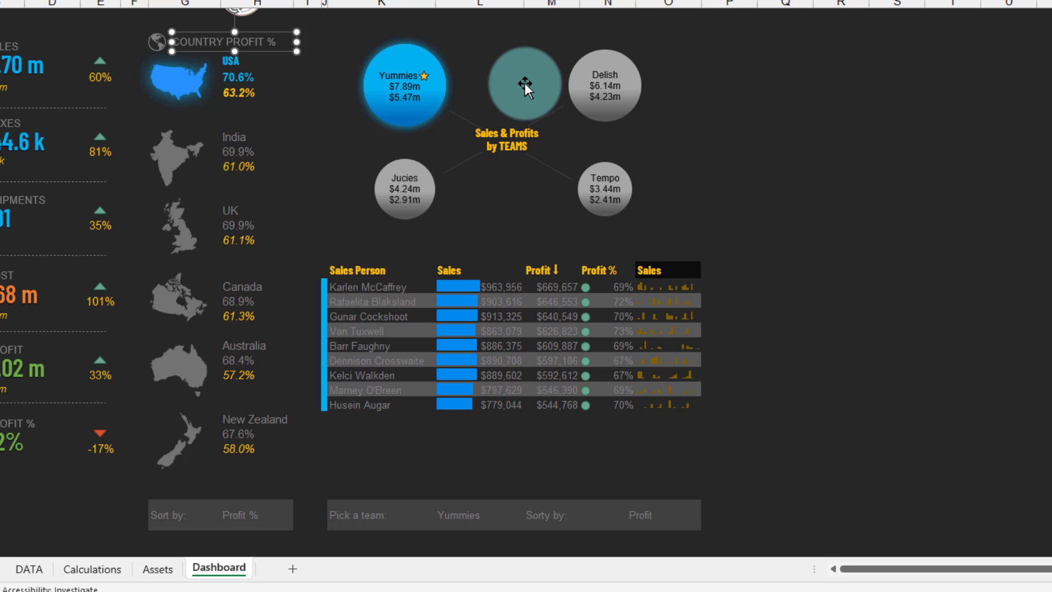
key(ctrl+d)
drag(302, 62, 751, 260)
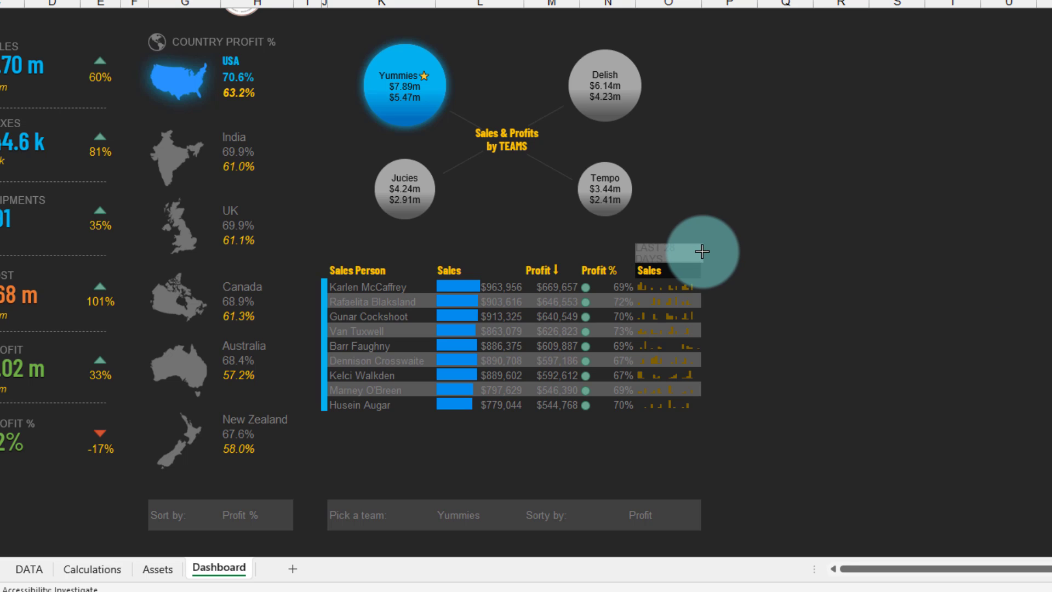
drag(702, 251, 701, 252)
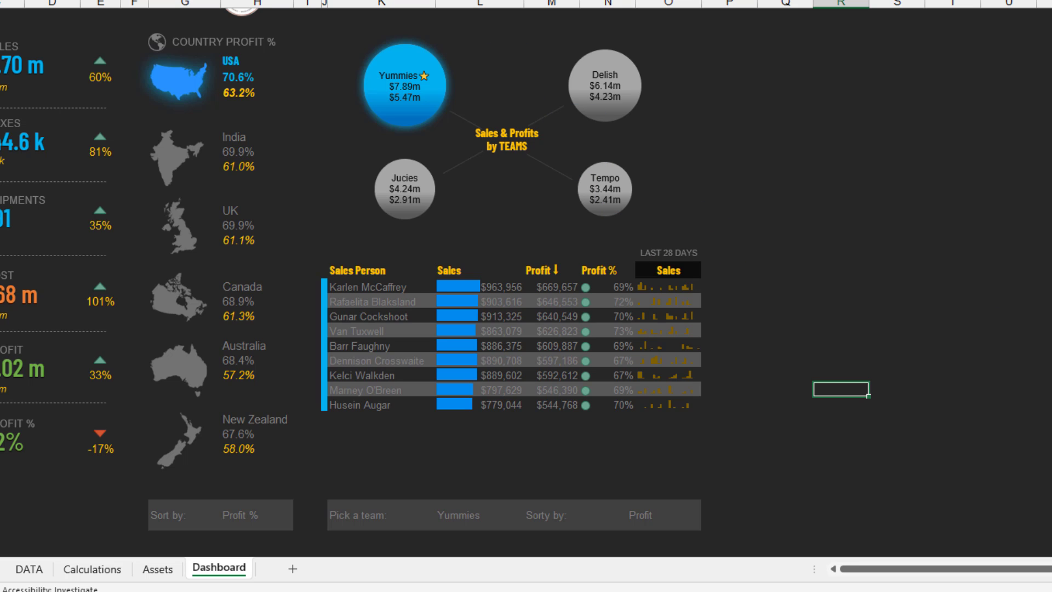
Choose Shipped? in the sparkline column's header selector, cell O22
click(686, 271)
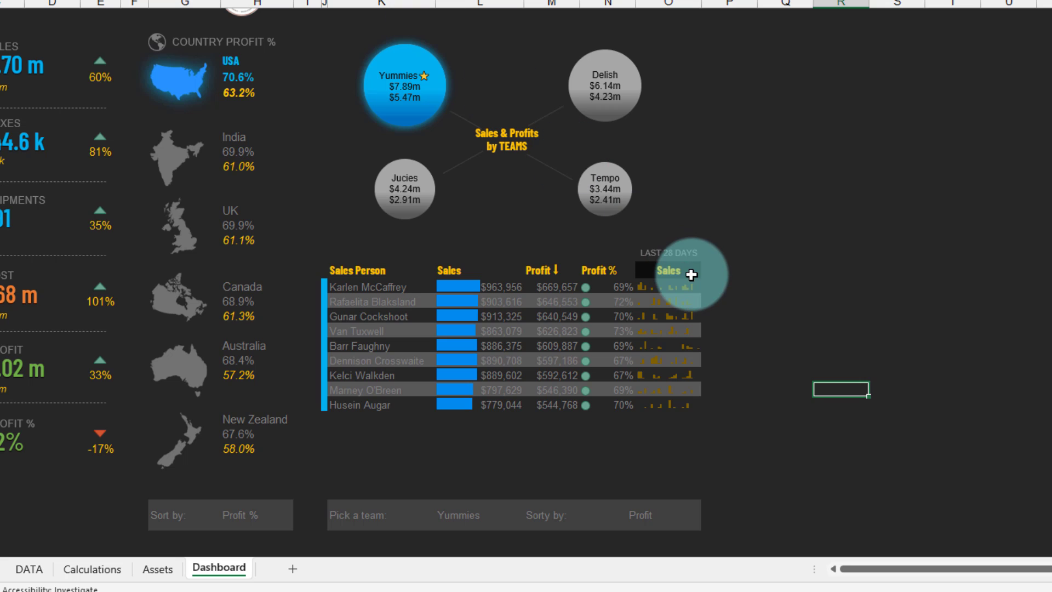
click(708, 271)
click(698, 285)
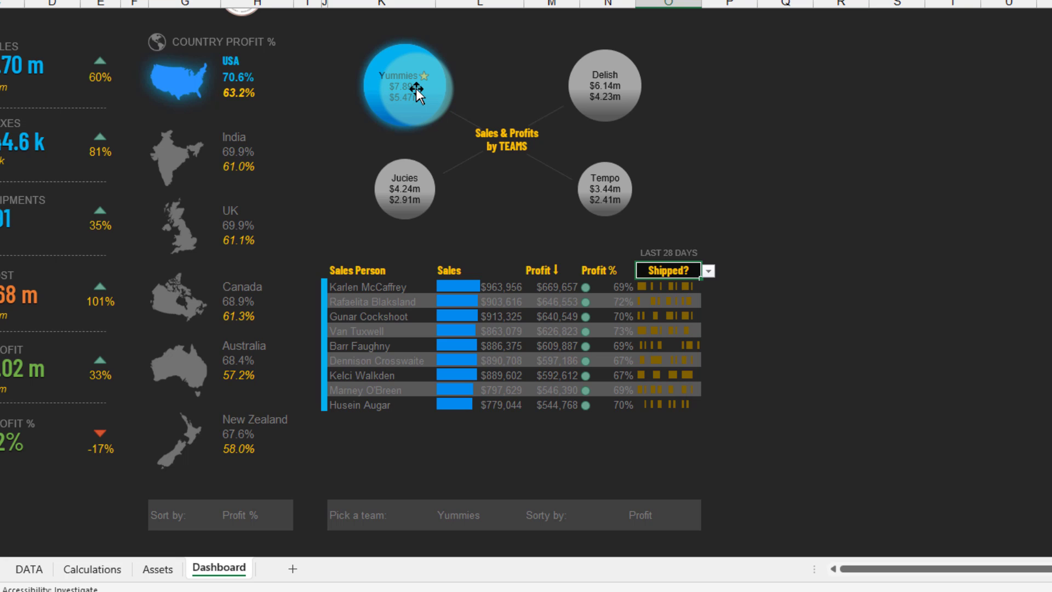
scroll(780, 463, up, 1)
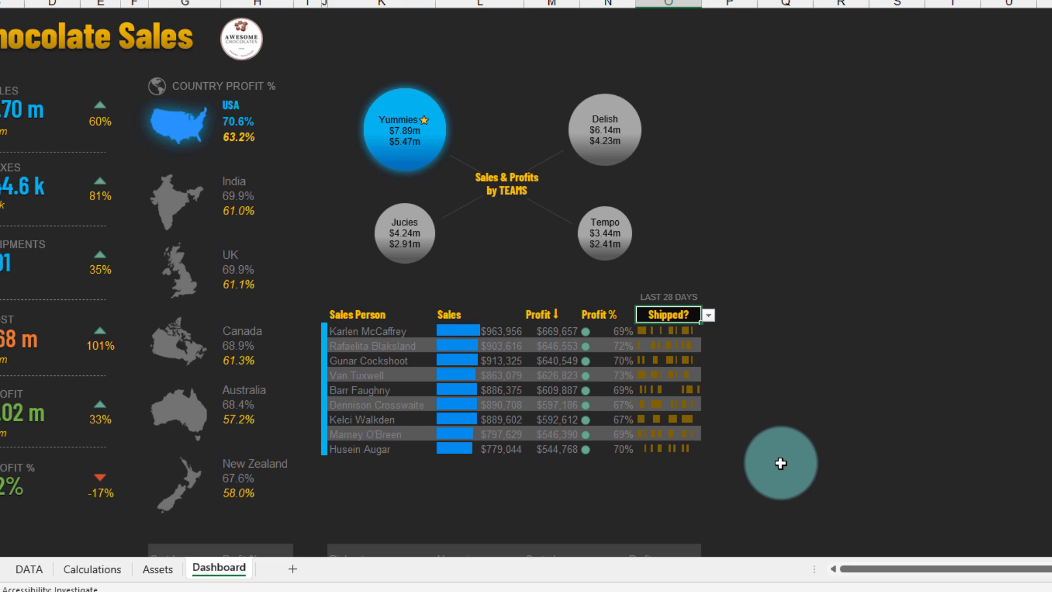
scroll(780, 463, up, 1)
scroll(780, 463, down, 1)
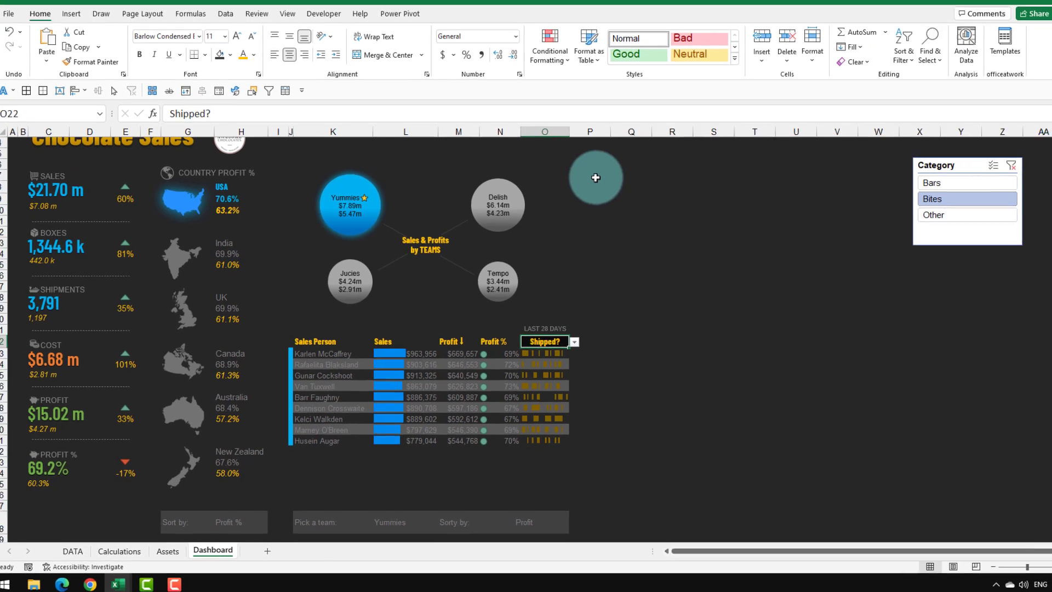
drag(595, 177, 777, 459)
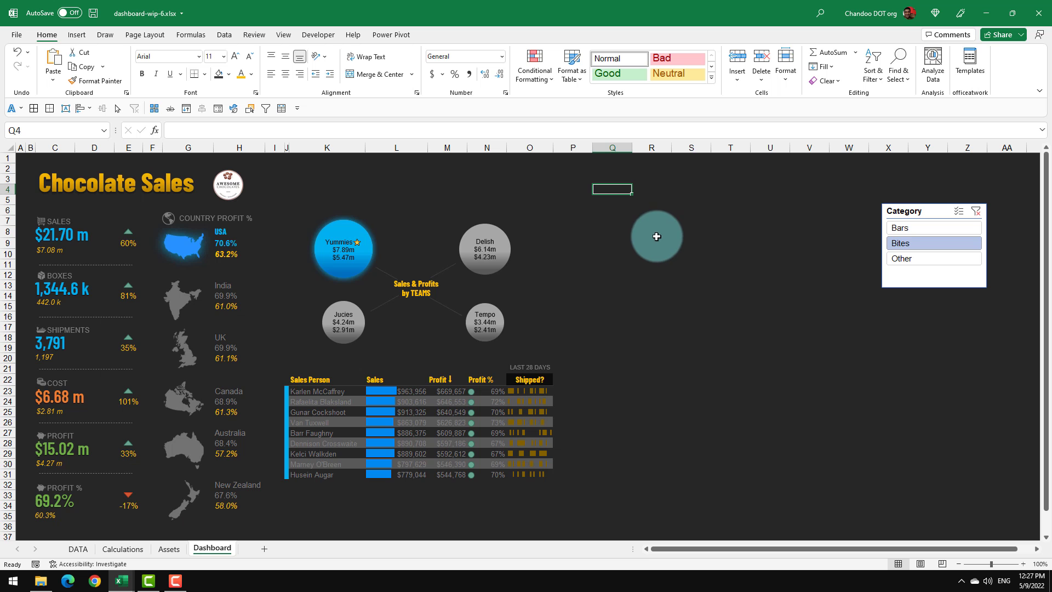
drag(612, 188, 907, 523)
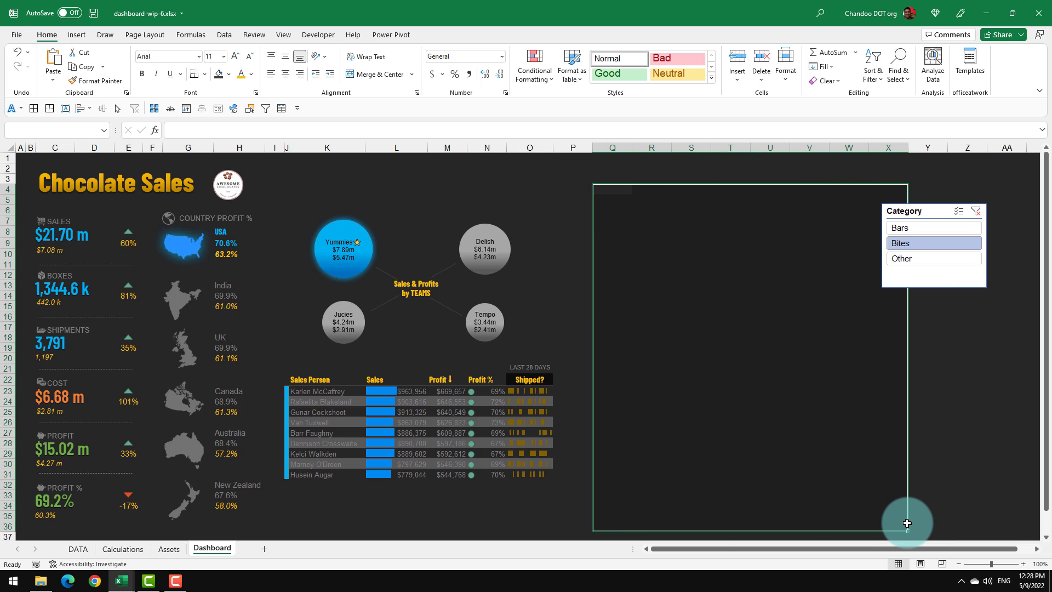
drag(0, 146, 602, 5)
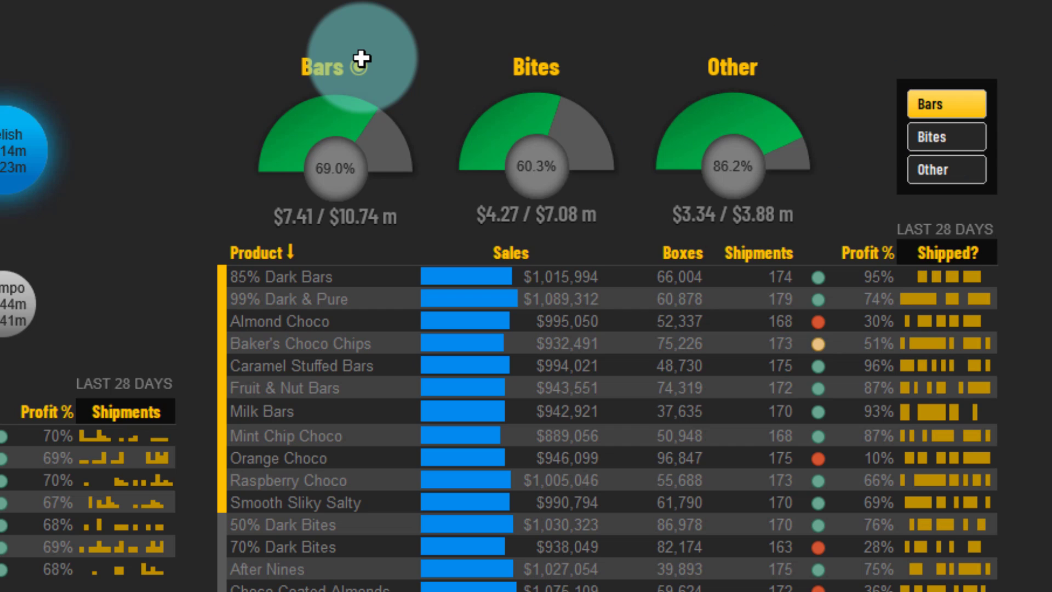
Switch the category slicer to Bites and finally Other, and examine the order, side strip and columns of the product table
click(931, 139)
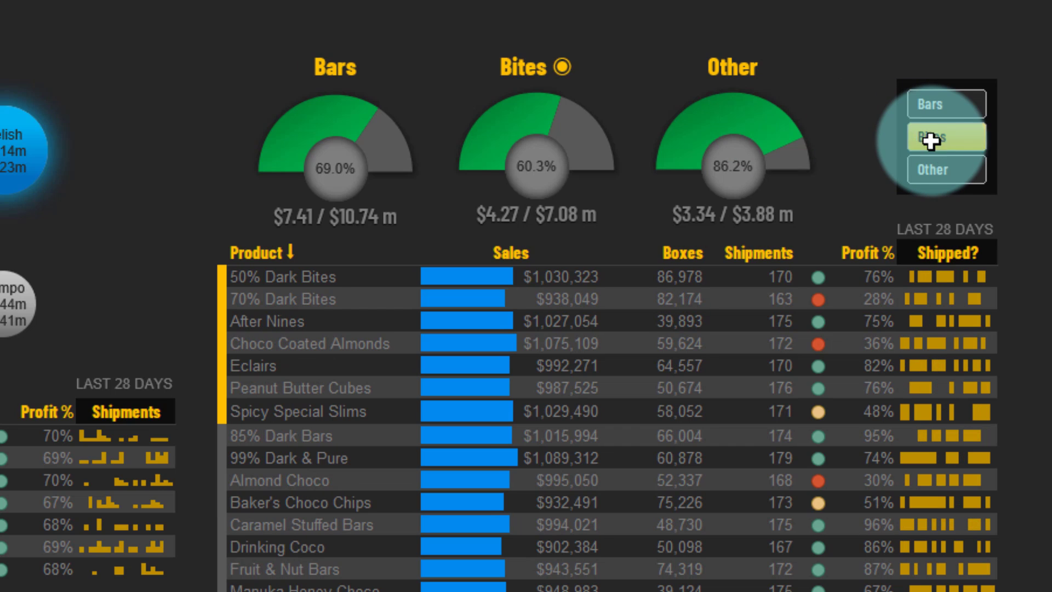
click(930, 169)
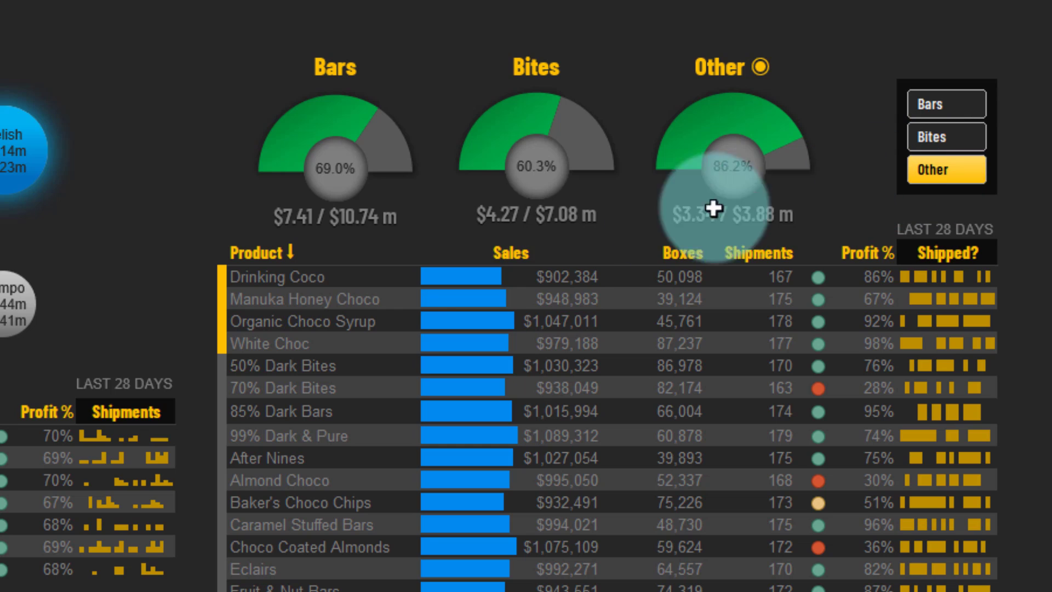
click(342, 277)
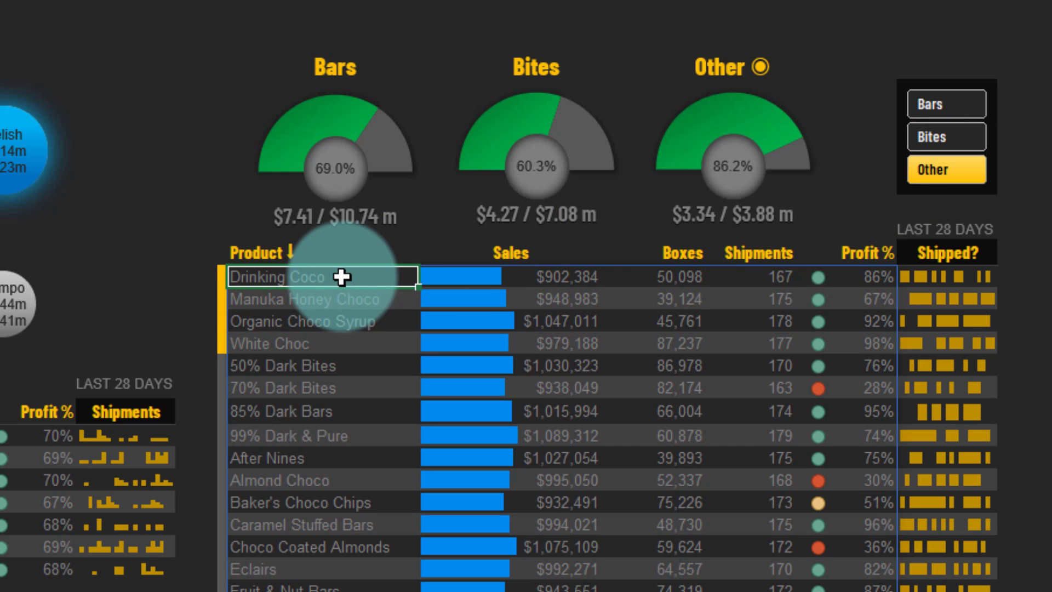
drag(319, 275, 947, 354)
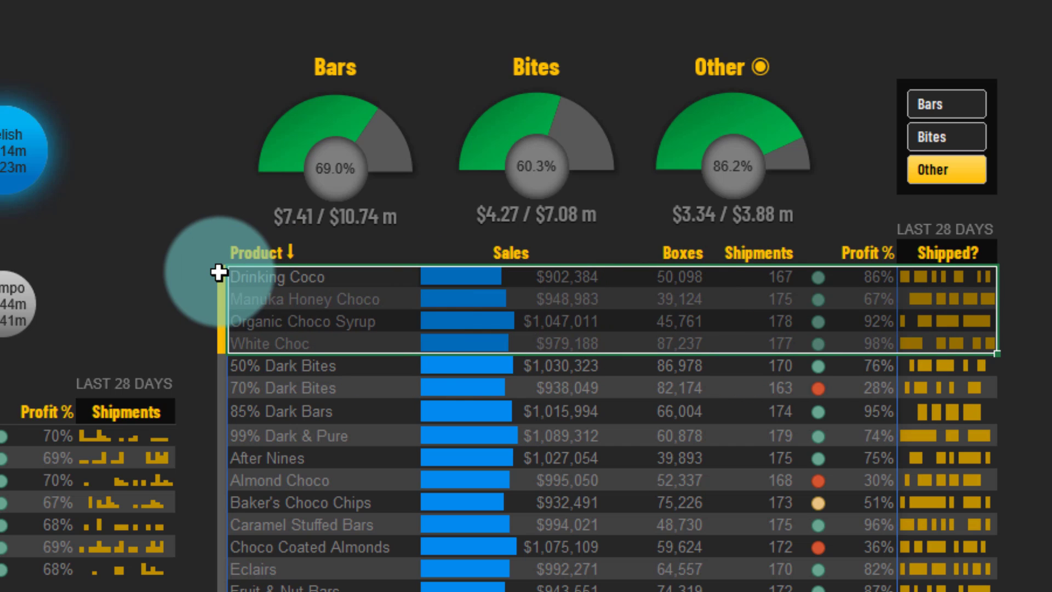
drag(219, 275, 222, 343)
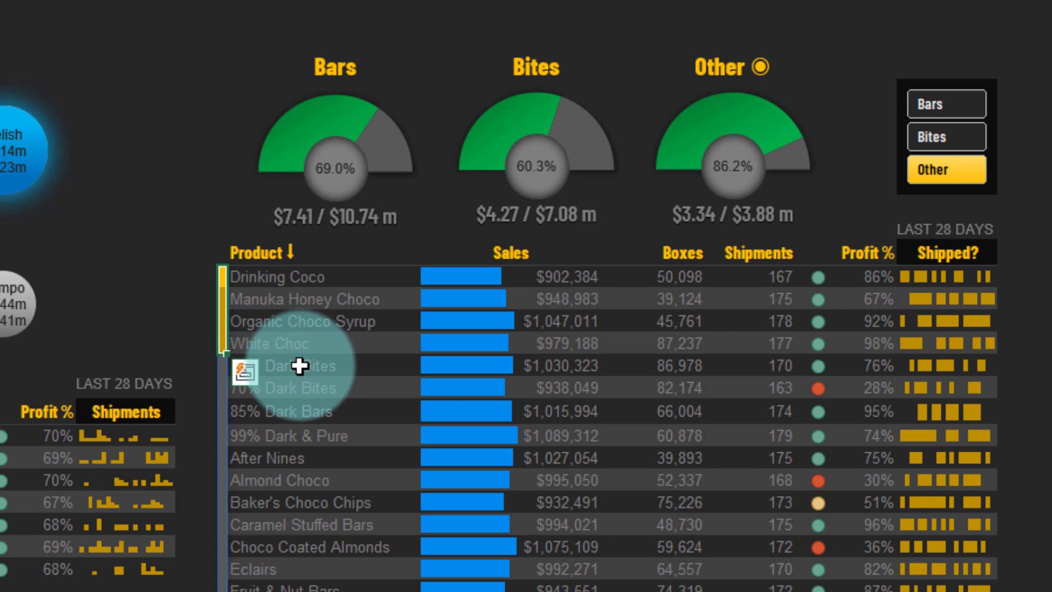
drag(299, 366, 843, 529)
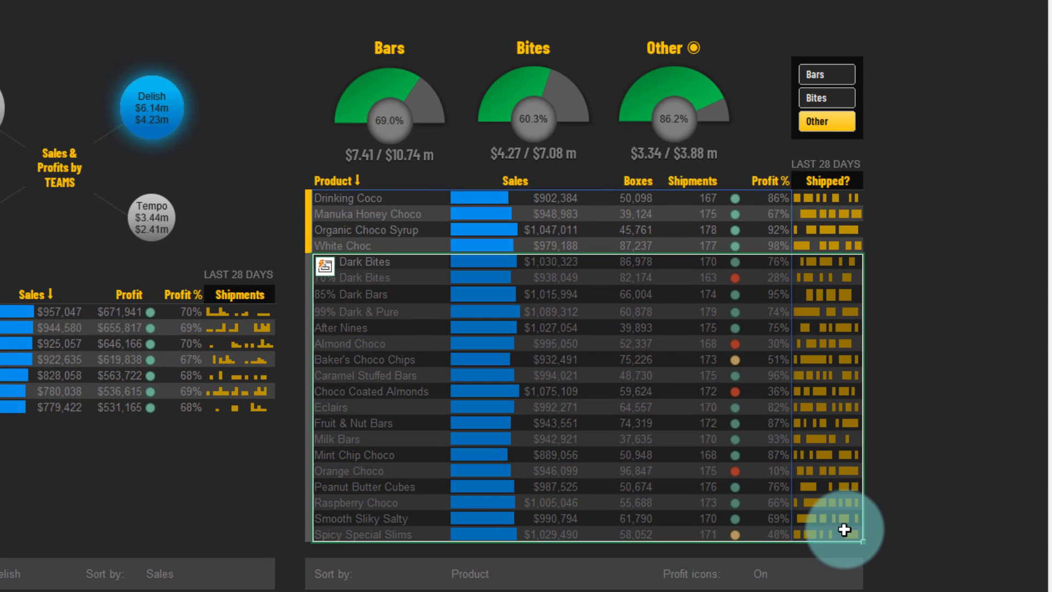
click(386, 197)
click(756, 198)
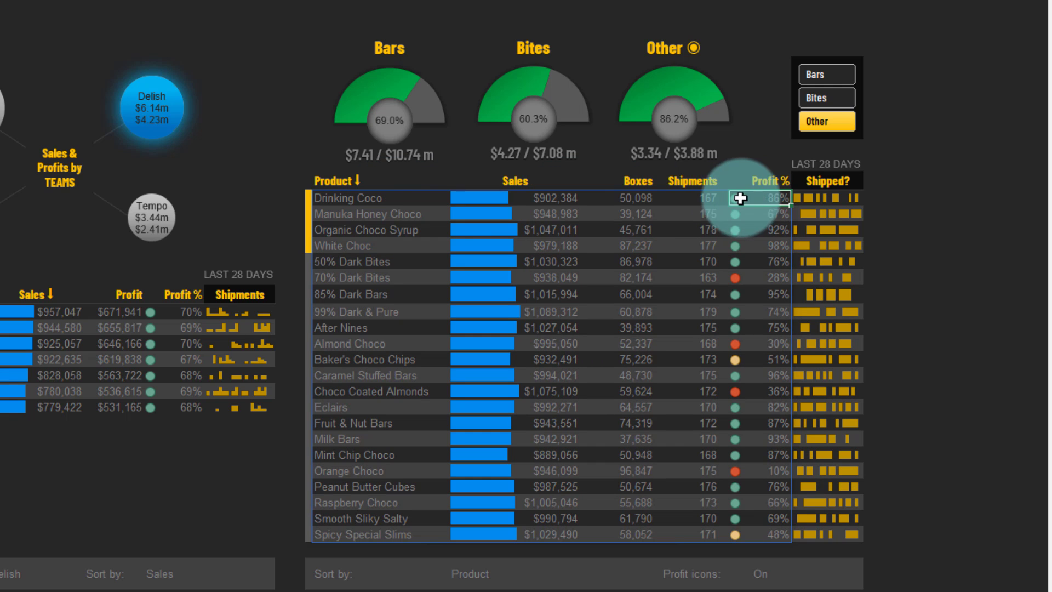
click(531, 198)
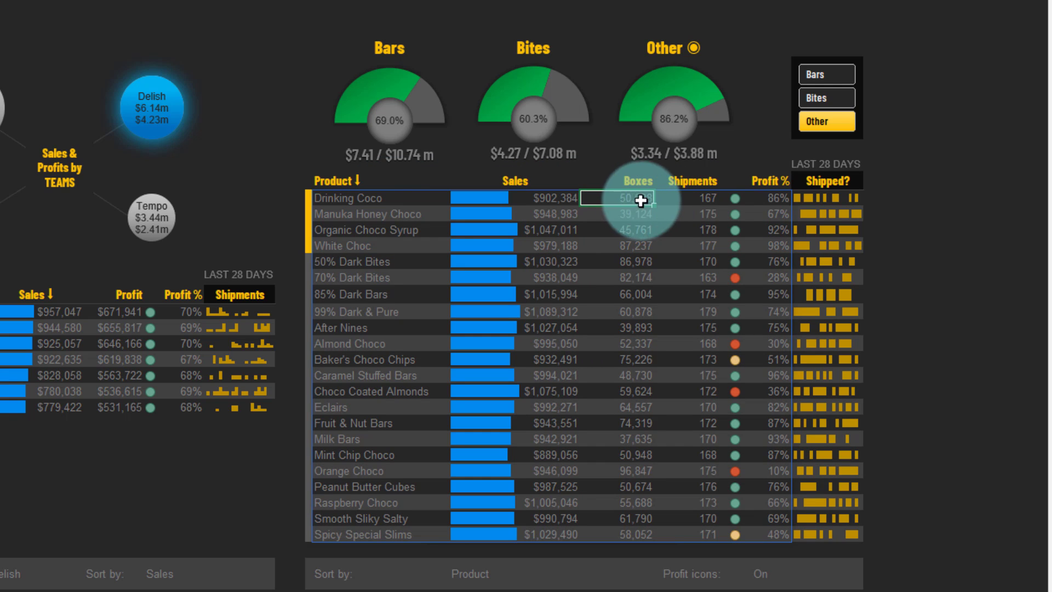
Switch the product table's sparkline header selector through Sales, Boxes and Shipments, and finally back to Shipped?, examining the sparklines
click(755, 197)
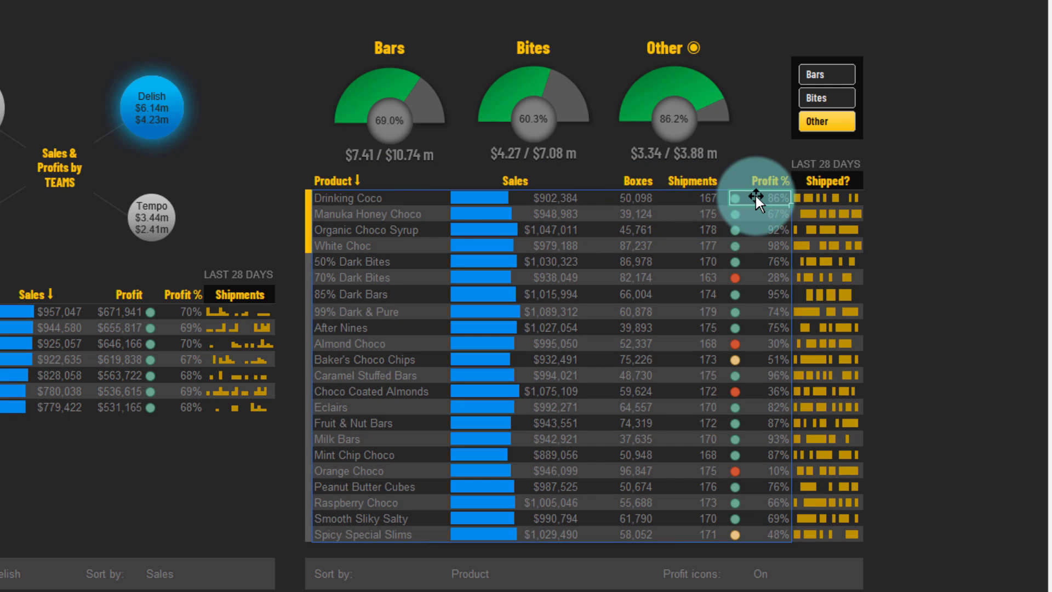
click(848, 196)
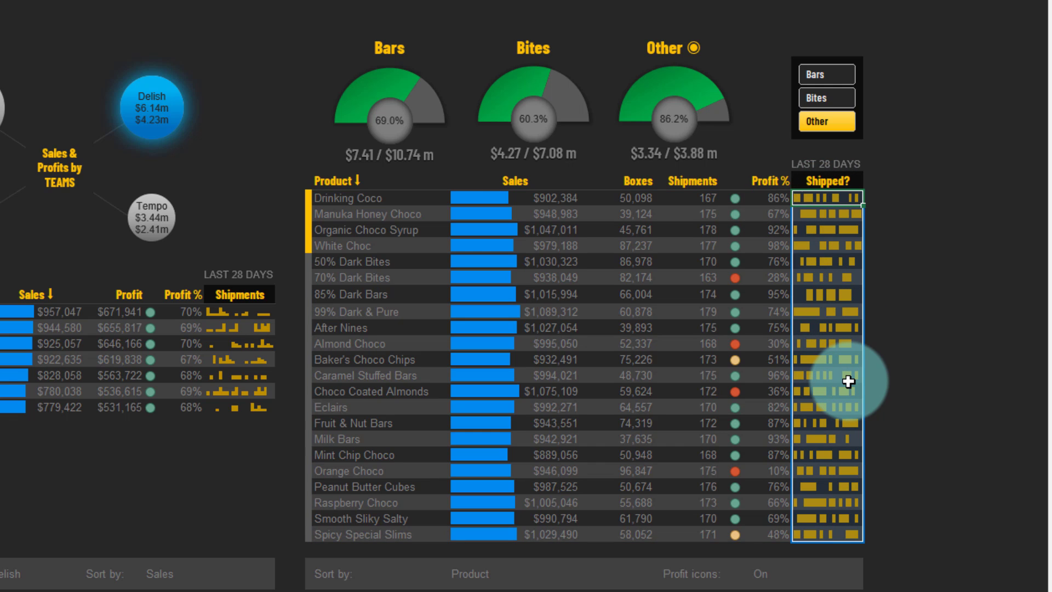
click(835, 180)
click(872, 181)
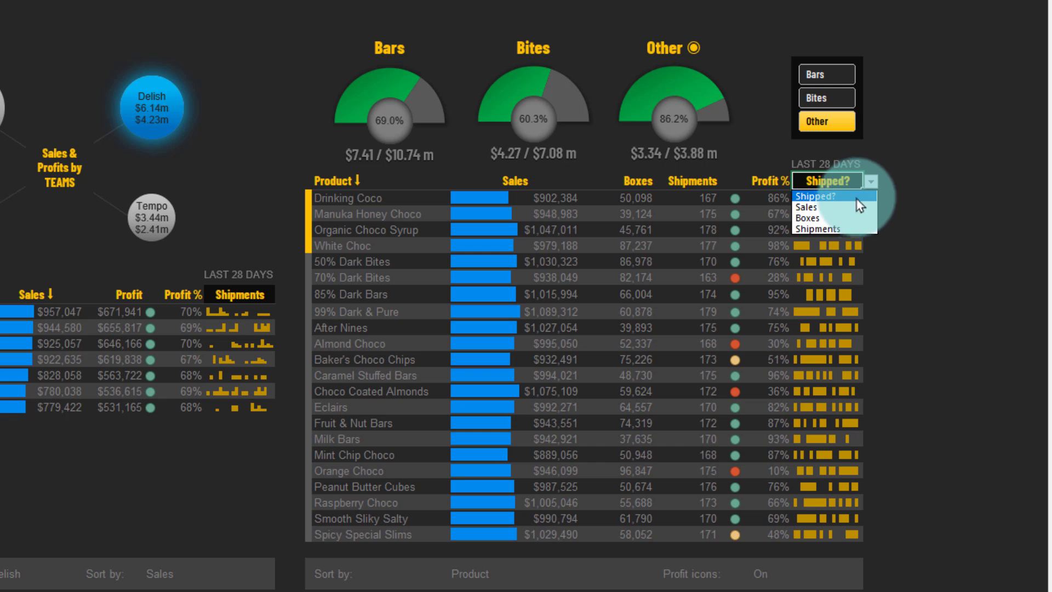
click(848, 205)
click(871, 182)
click(846, 215)
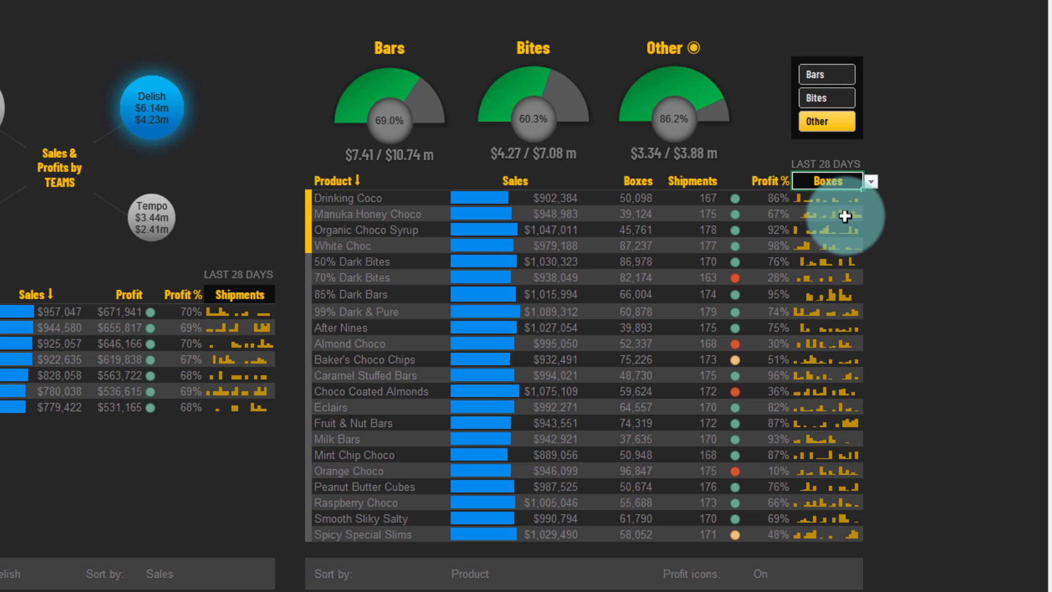
click(871, 183)
click(838, 224)
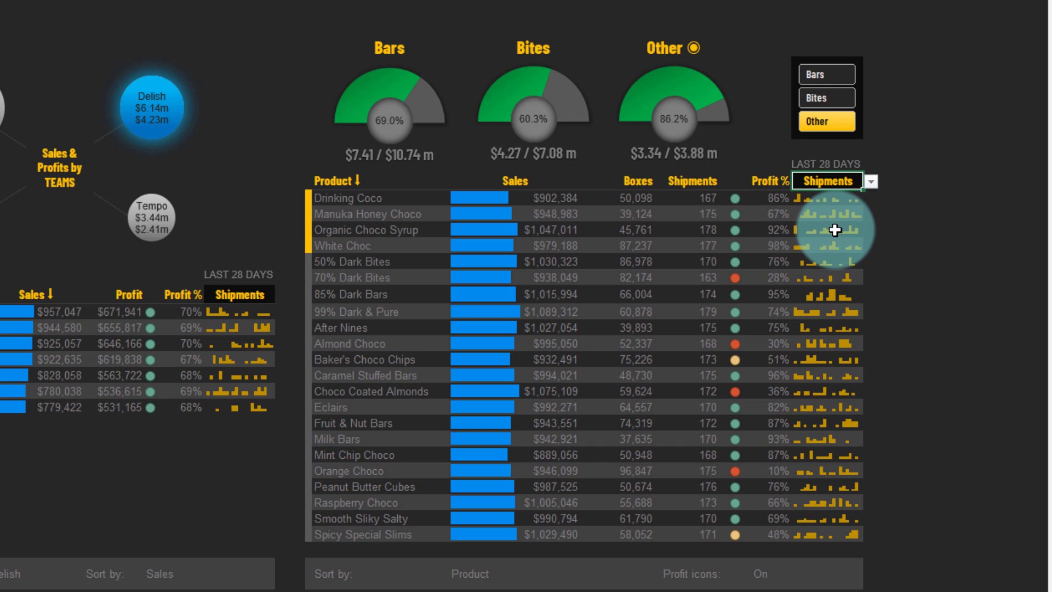
click(871, 182)
click(837, 195)
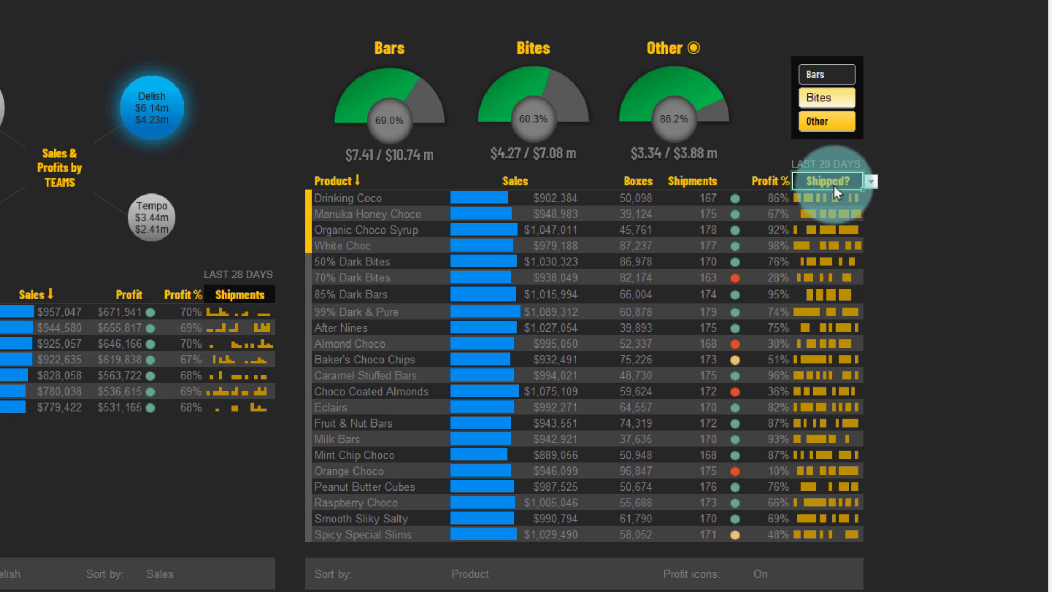
Switch the category slicer to Bars and set the sort selector below the product table to Sales
click(830, 75)
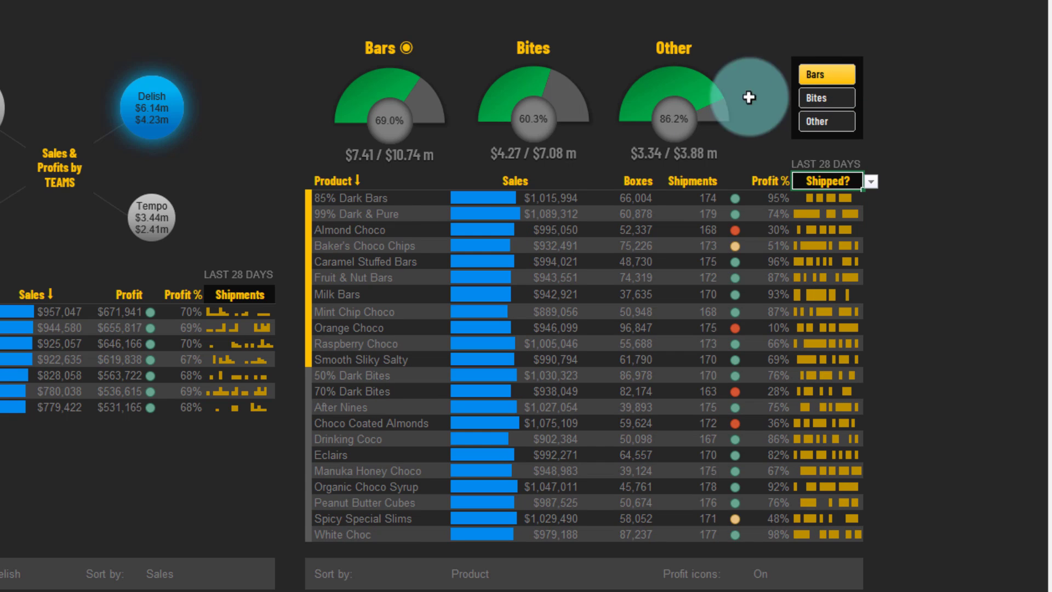
drag(381, 197, 826, 534)
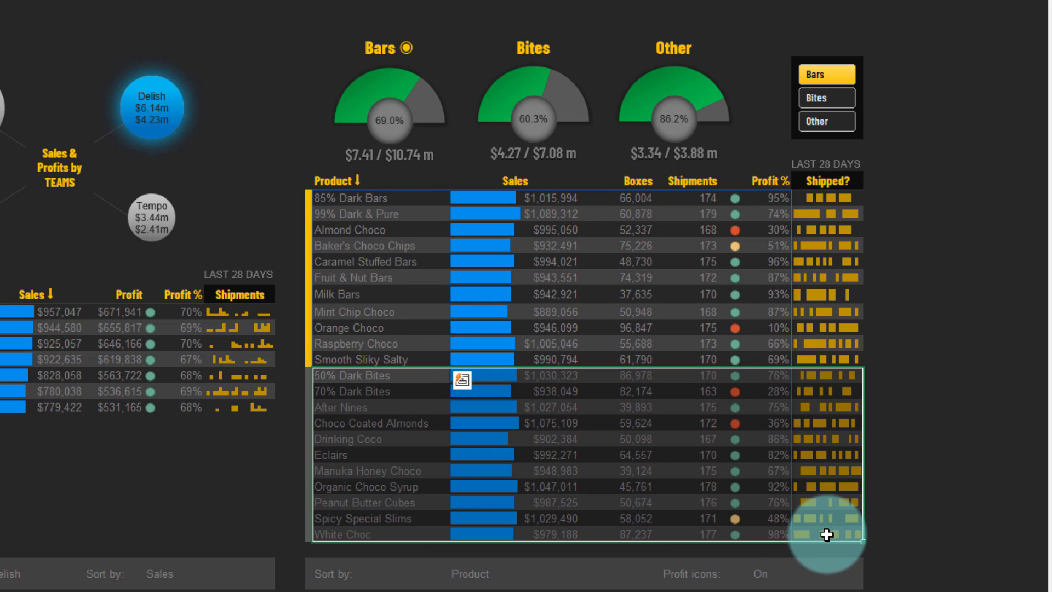
click(474, 573)
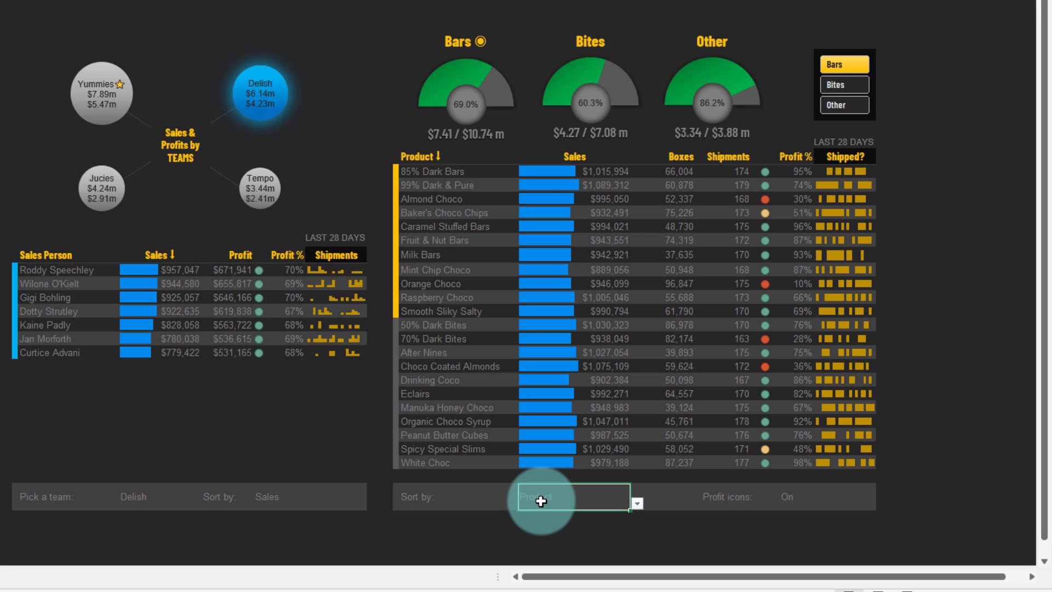
click(637, 503)
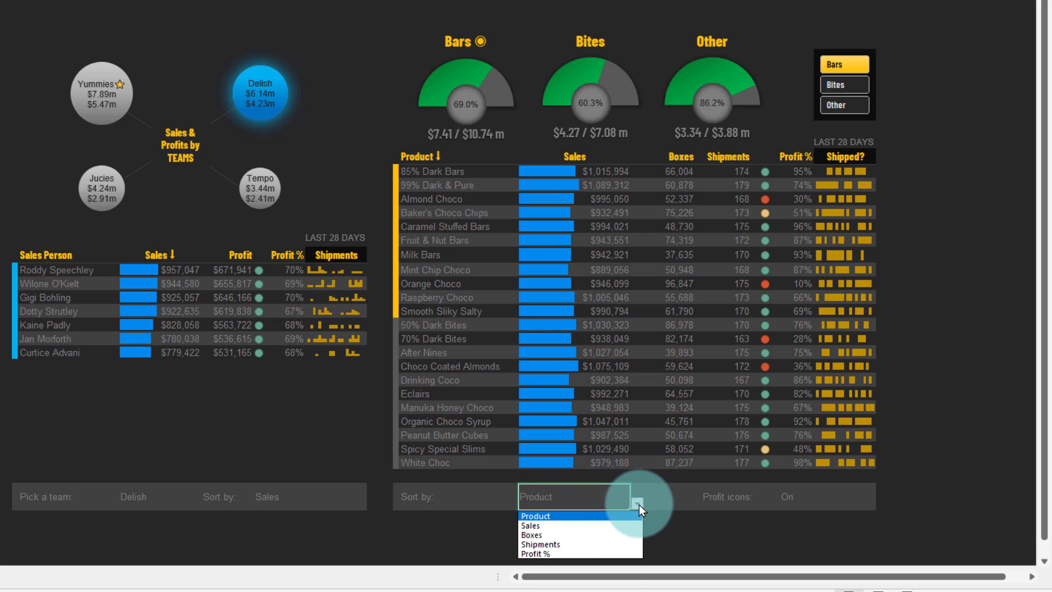
click(580, 525)
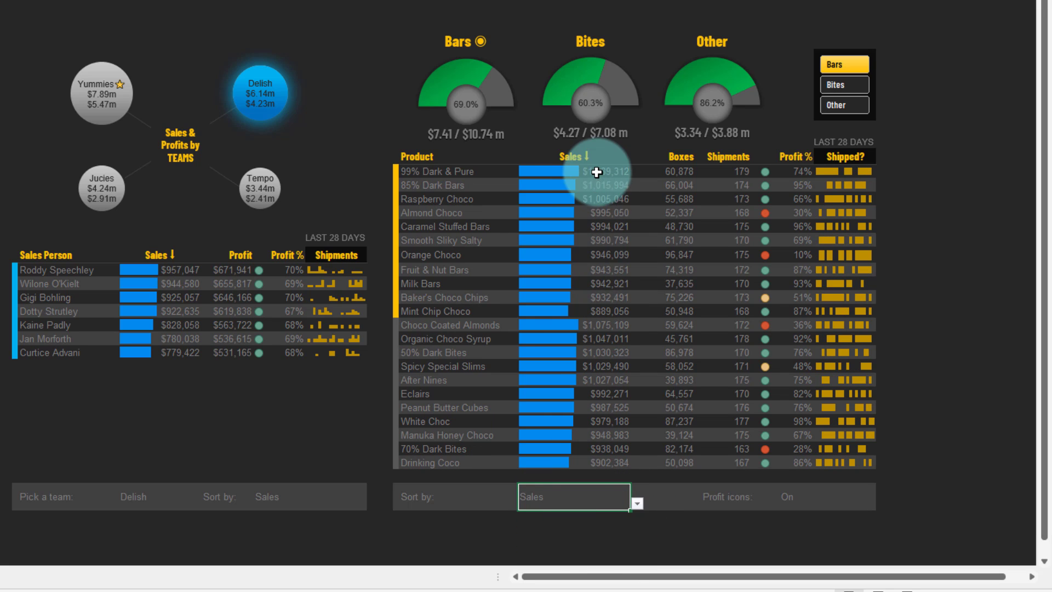
Examine the sales order of the Bars products and of the remaining products beneath them in the product table
drag(597, 172, 605, 308)
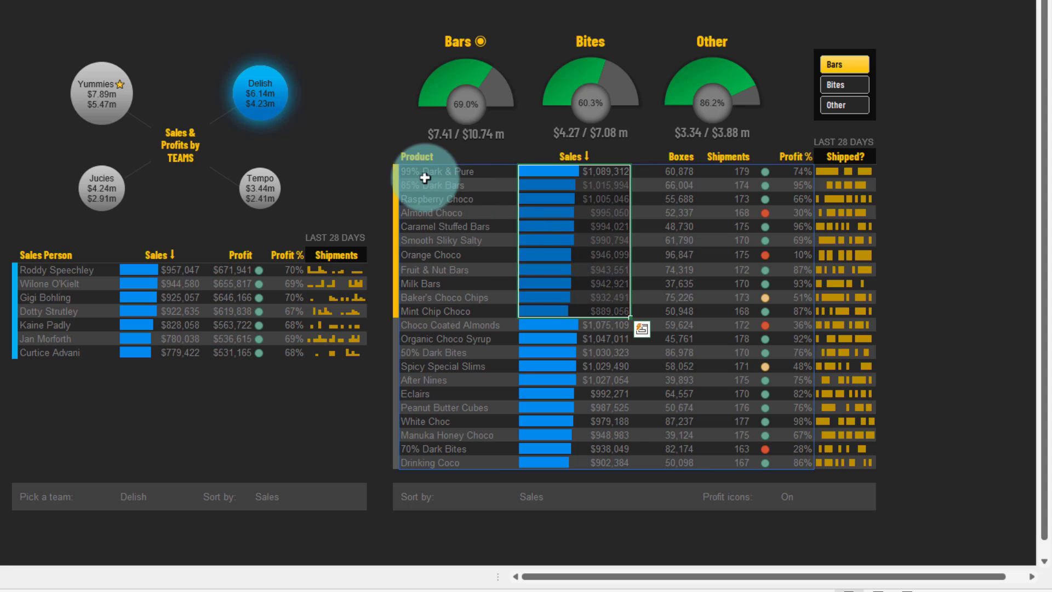
drag(415, 171, 574, 304)
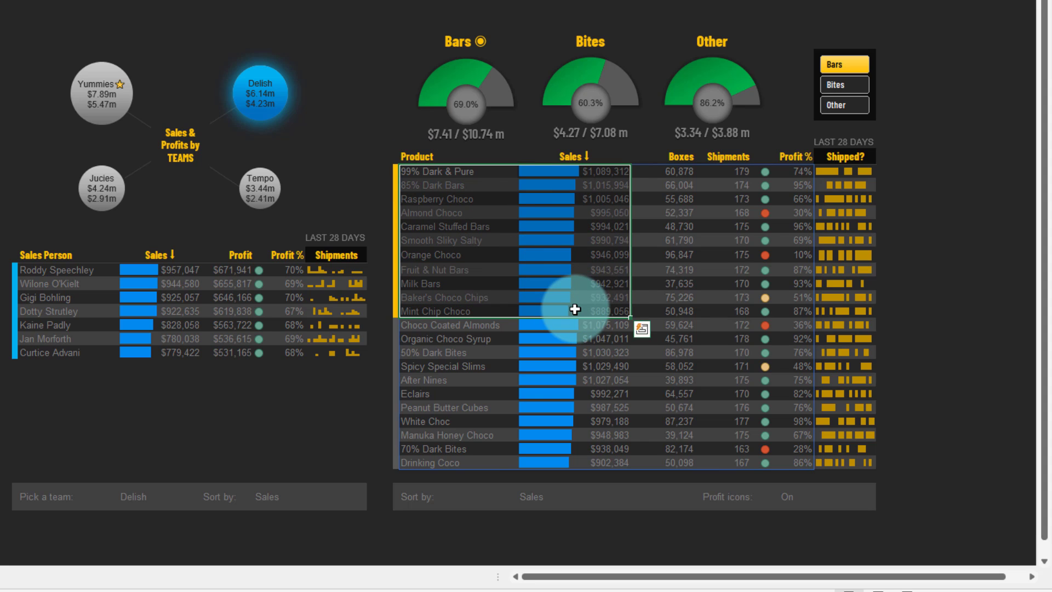
drag(605, 171, 595, 308)
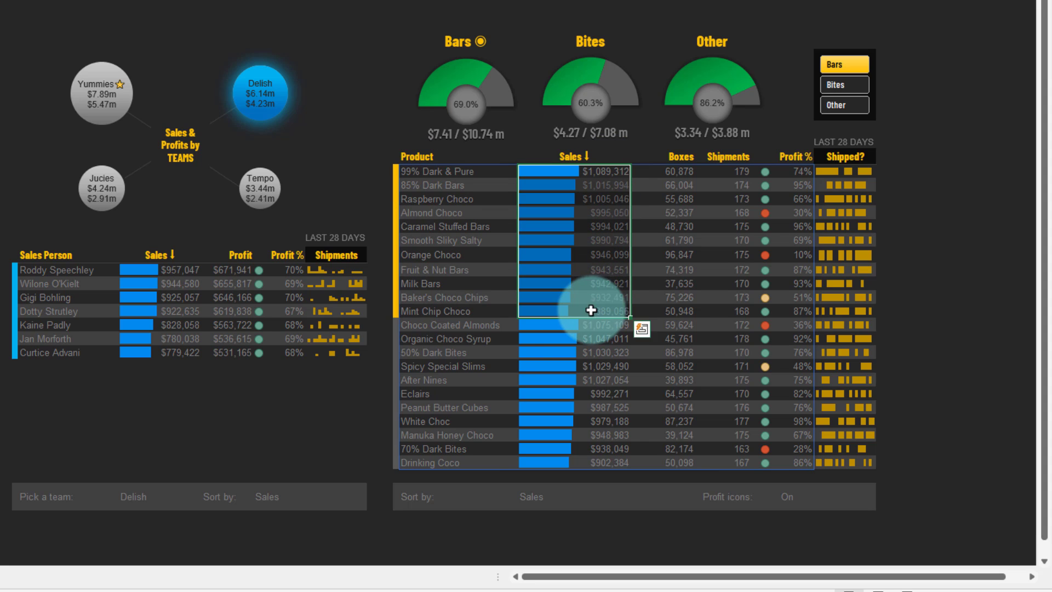
drag(418, 323, 838, 466)
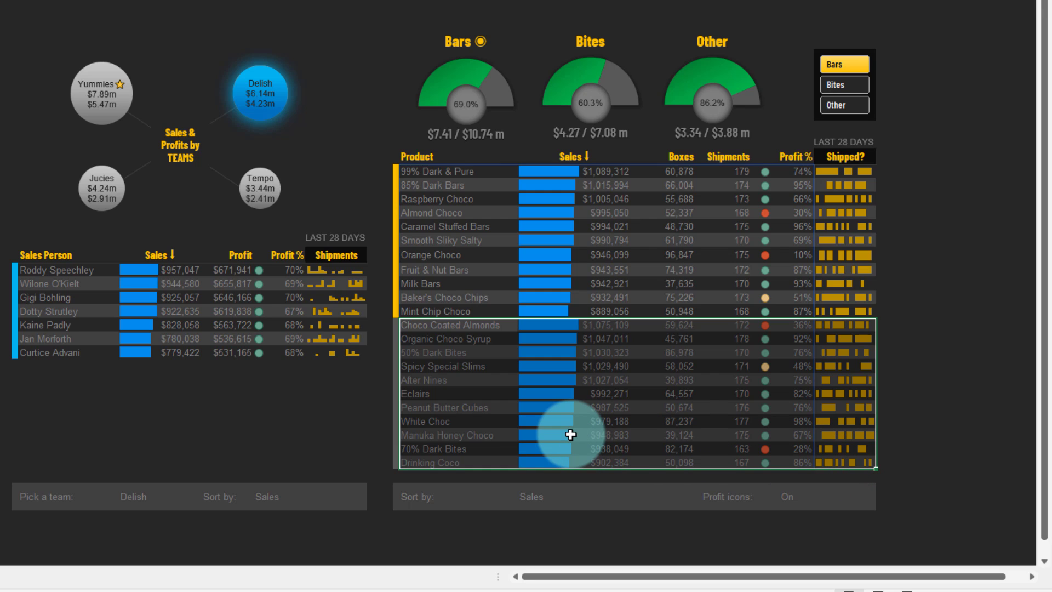
key(BackSpace)
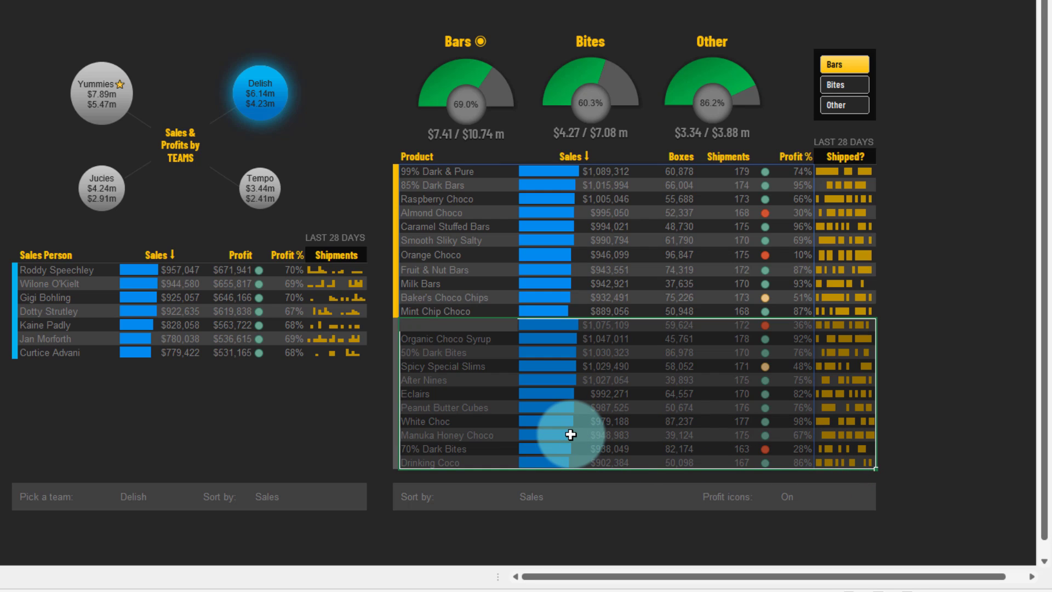
key(Escape)
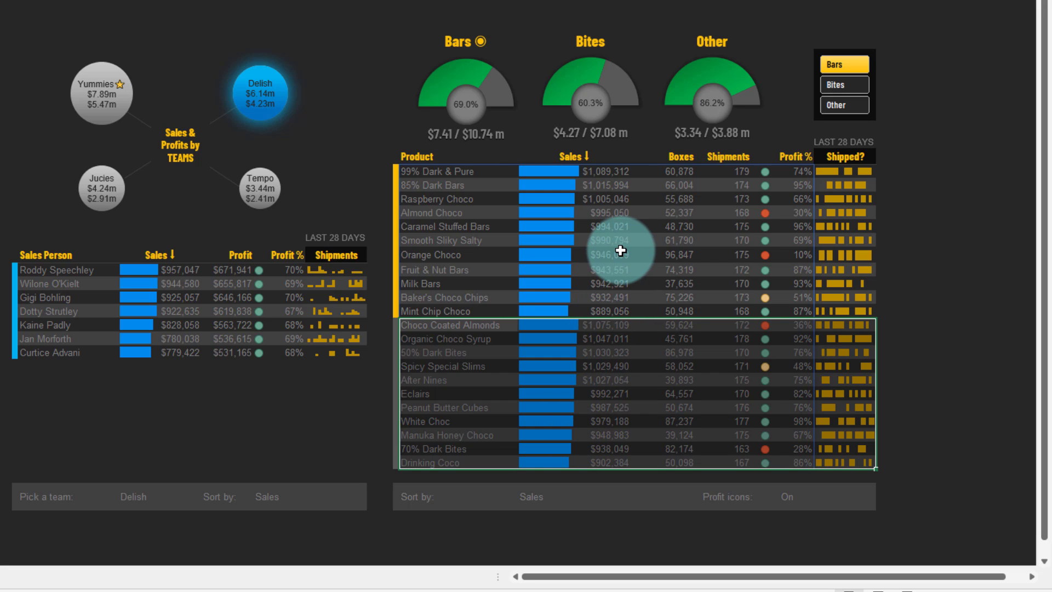
key(ctrl+Up)
key(Down)
key(Down)
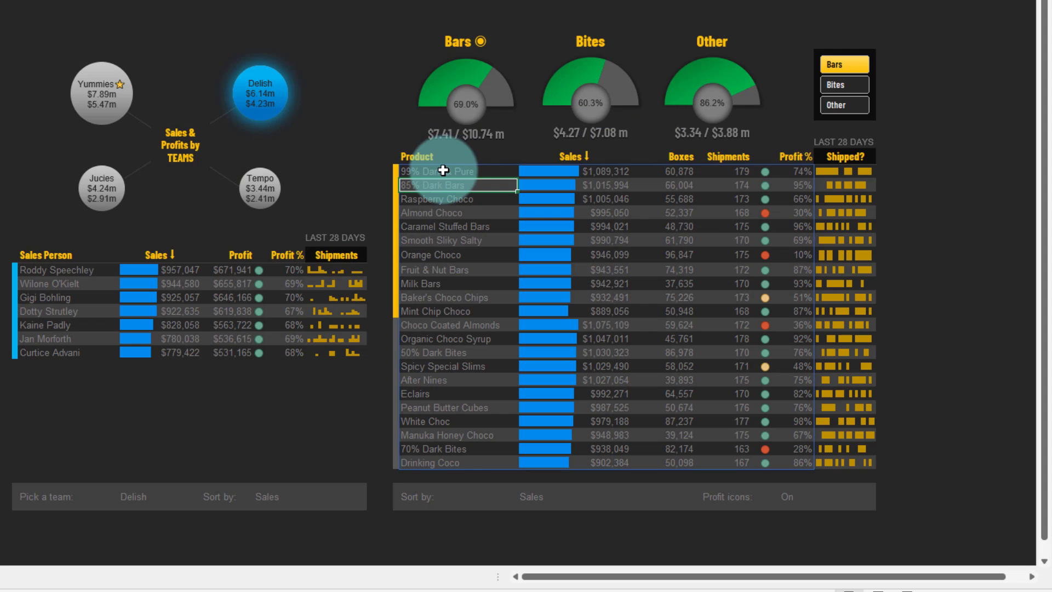
drag(439, 171, 870, 451)
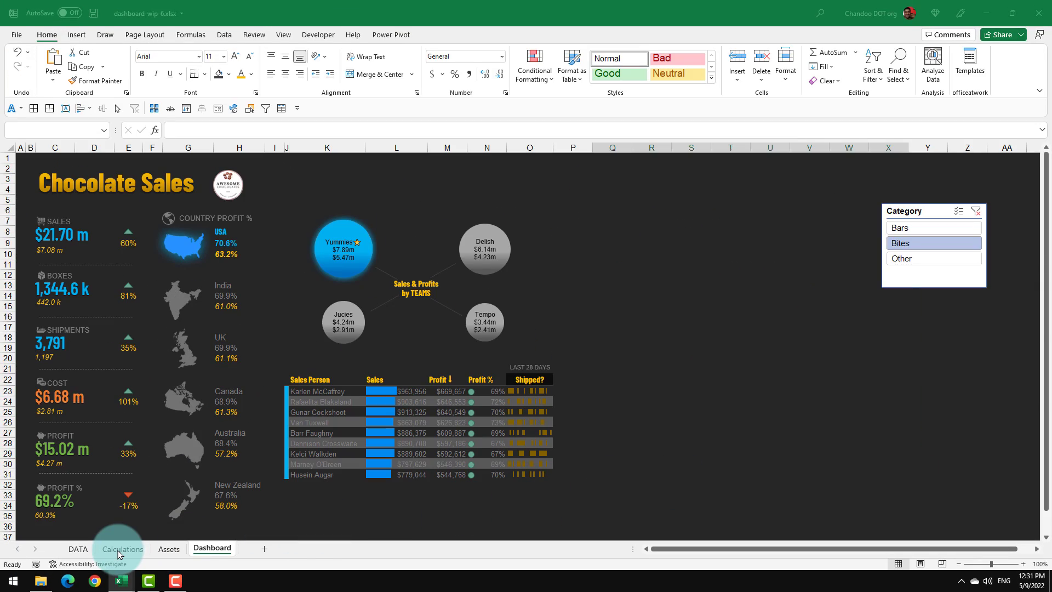
Start inserting a PivotTable in cell C151 of the Calculations sheet, in the empty area below the team and sales person data
click(118, 554)
scroll(215, 430, down, 5)
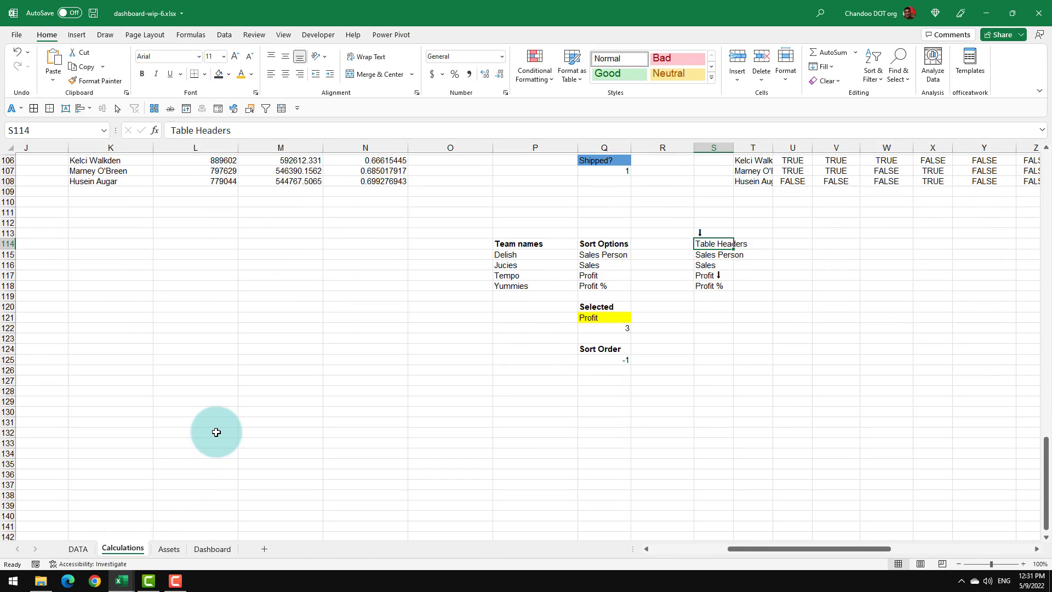
drag(755, 548, 681, 548)
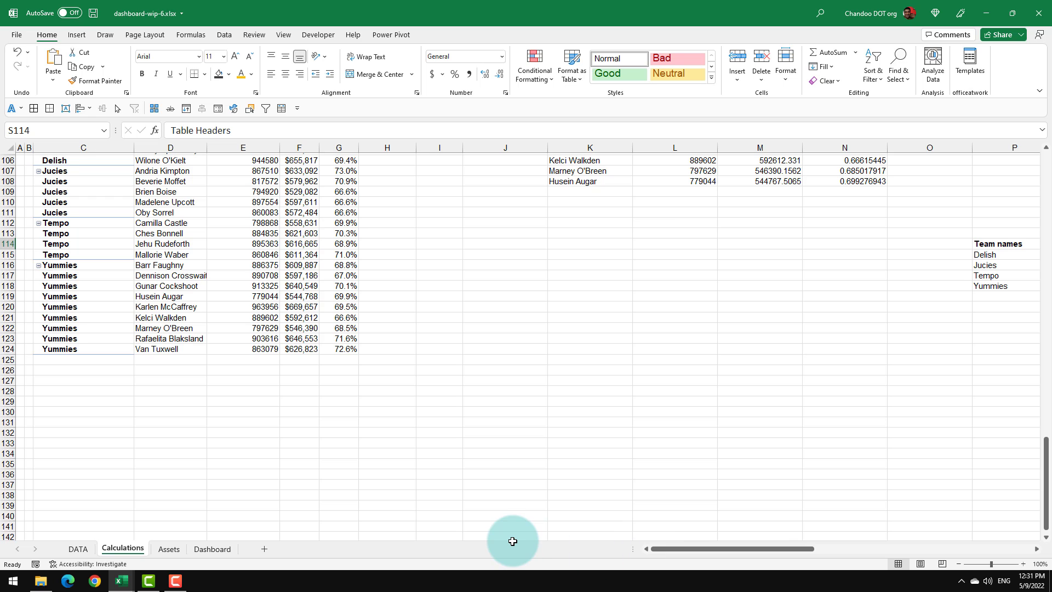
scroll(512, 542, down, 3)
scroll(512, 541, down, 7)
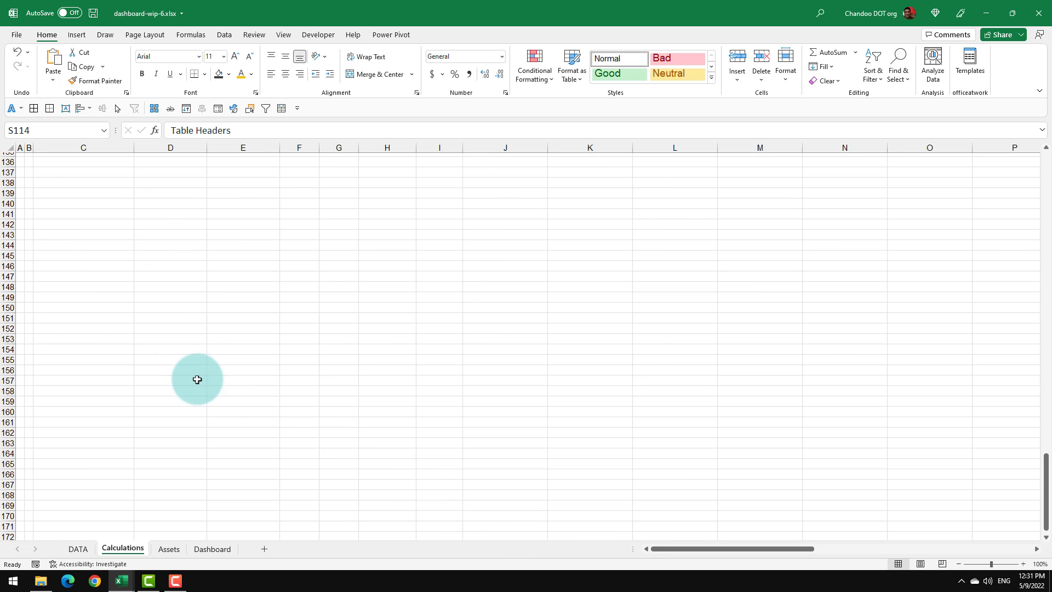
click(68, 313)
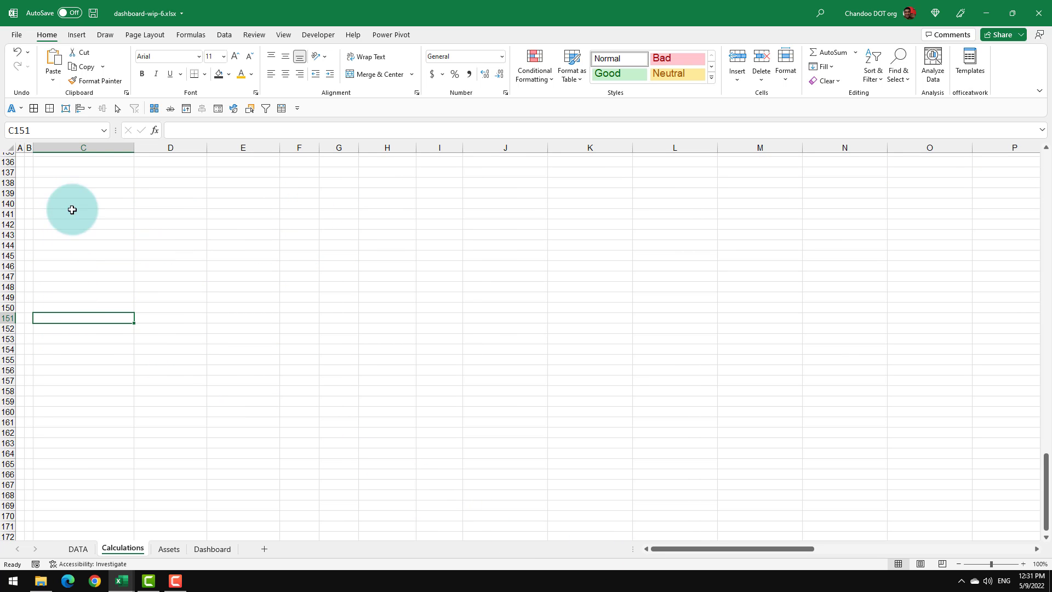
click(77, 35)
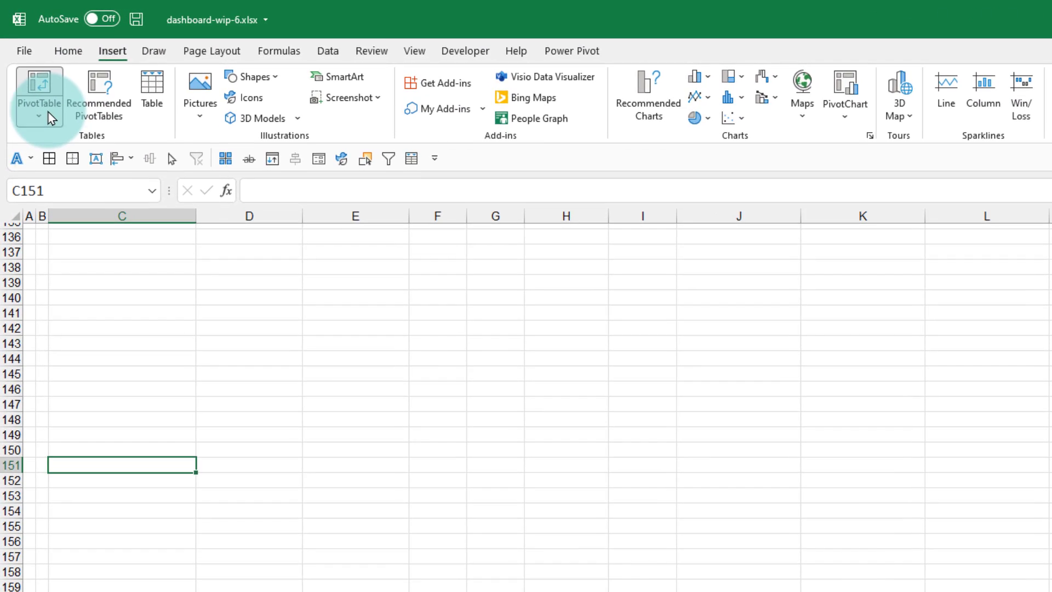
click(48, 113)
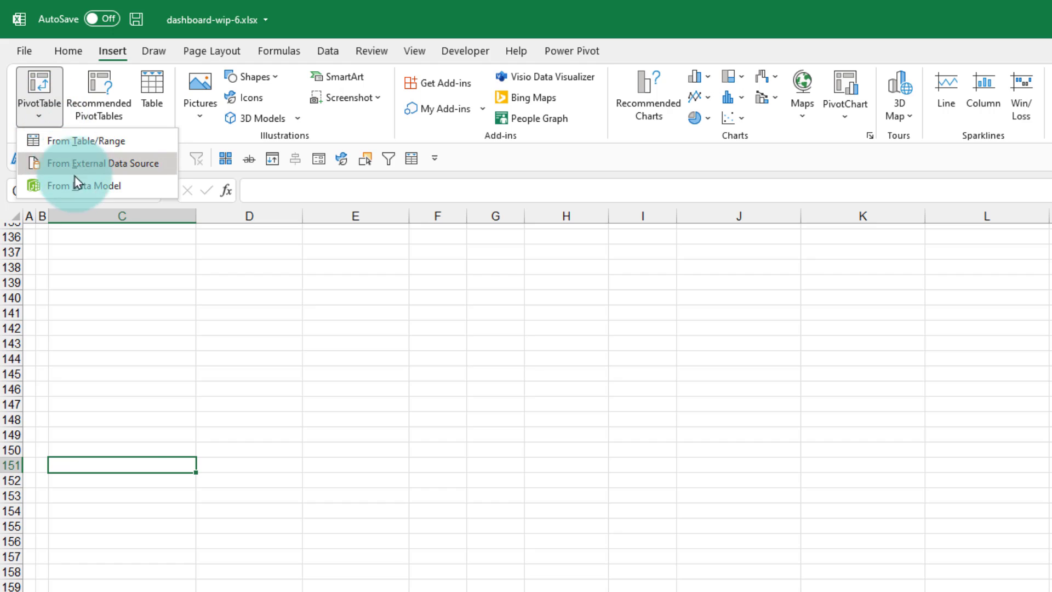
Insert a PivotTable from the data model at cell C151 of the Calculations sheet and enlarge its floating field list
click(77, 181)
click(887, 272)
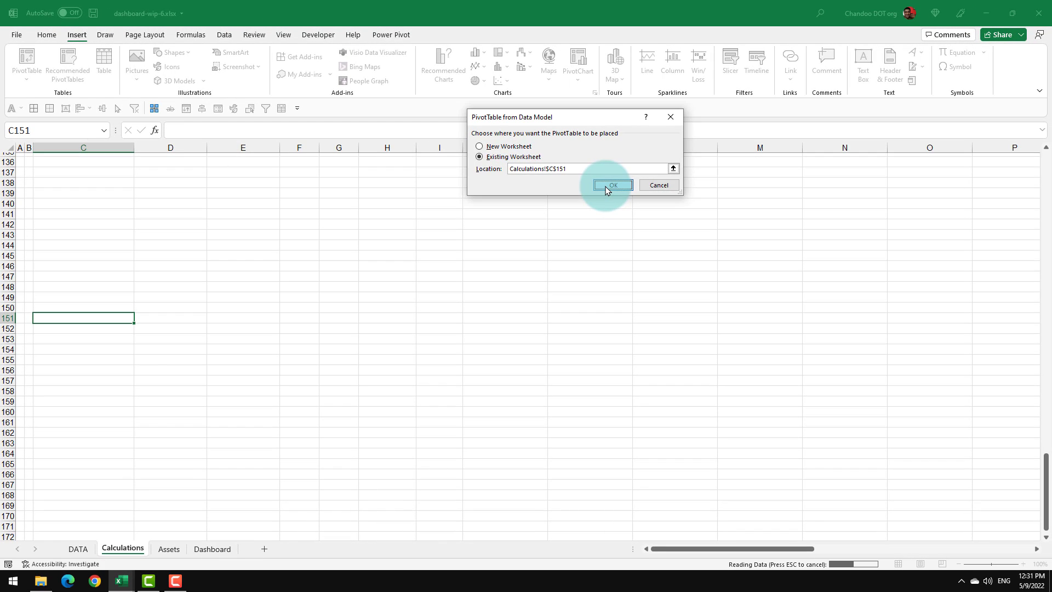
drag(902, 159, 433, 218)
drag(465, 349, 465, 523)
drag(527, 398, 651, 401)
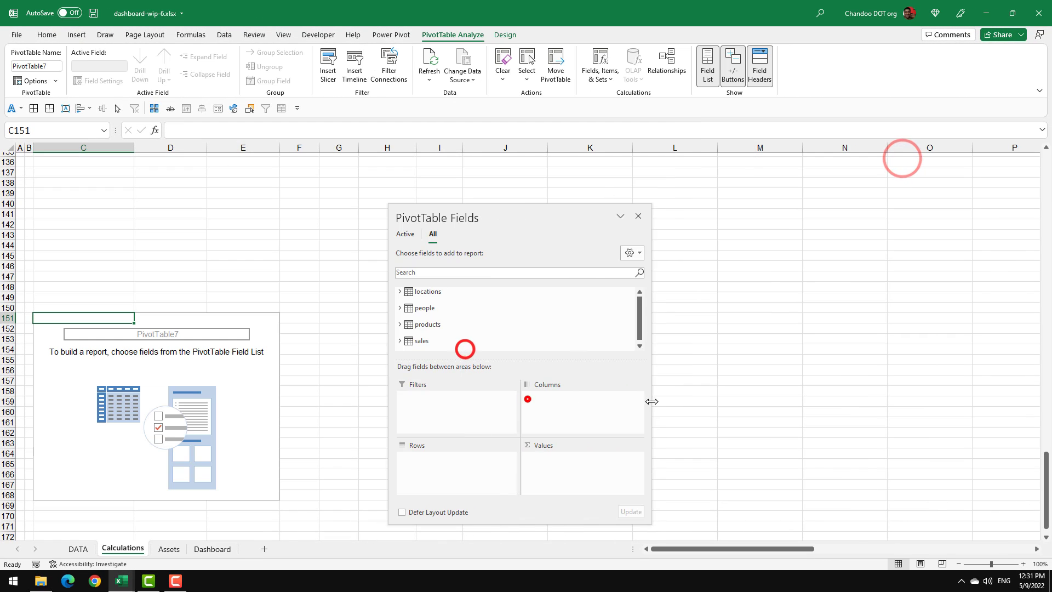
Add Category from the products table as the PivotTable's row field
click(400, 323)
scroll(438, 328, down, 1)
drag(443, 324, 452, 471)
scroll(479, 340, down, 1)
Add Profit %, Total Profit and Amount from the sales table as PivotTable values, in that order
click(398, 335)
scroll(467, 343, down, 5)
drag(447, 325, 580, 483)
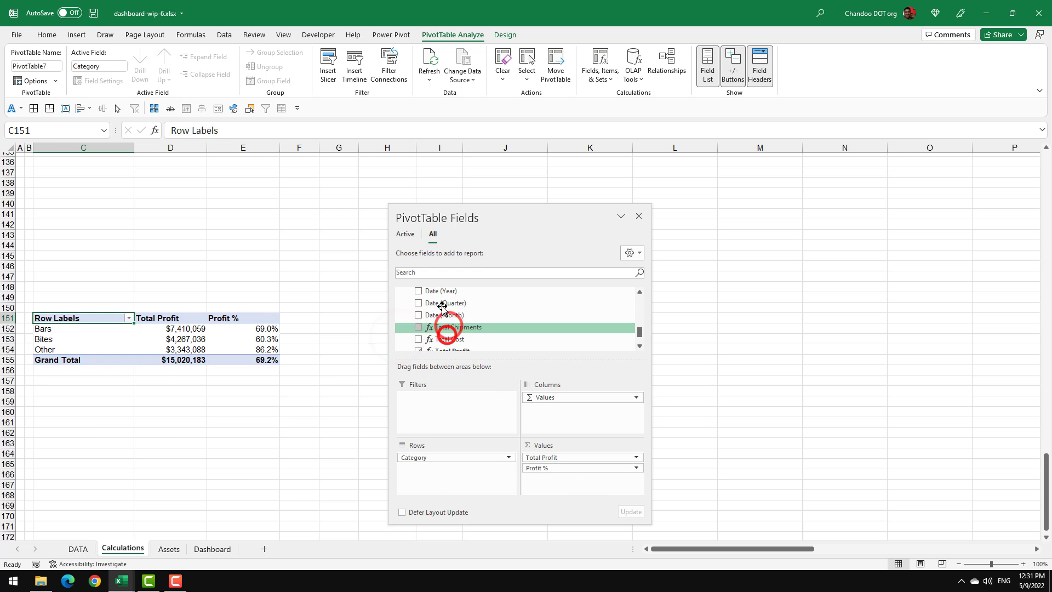
scroll(443, 308, up, 2)
drag(441, 306, 582, 466)
drag(561, 479, 565, 454)
Format the Sum of Amount values as currency with no decimals
right_click(306, 328)
click(368, 387)
click(249, 310)
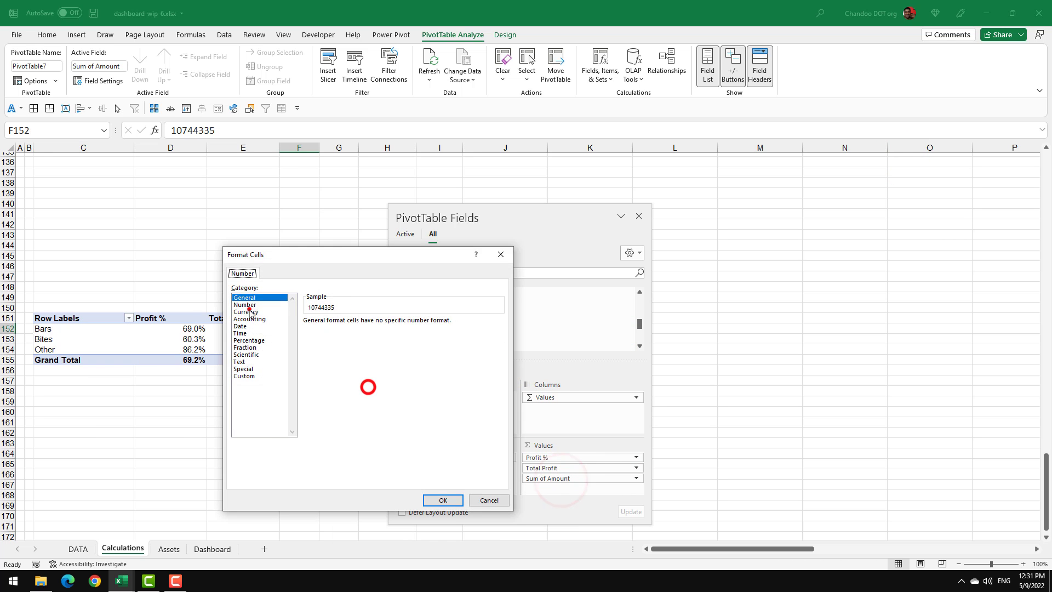
double_click(376, 324)
click(441, 499)
Widen column F and turn off the PivotTable's grand totals and subtotals
drag(484, 211, 557, 211)
drag(320, 149, 352, 149)
click(289, 338)
click(511, 33)
click(60, 81)
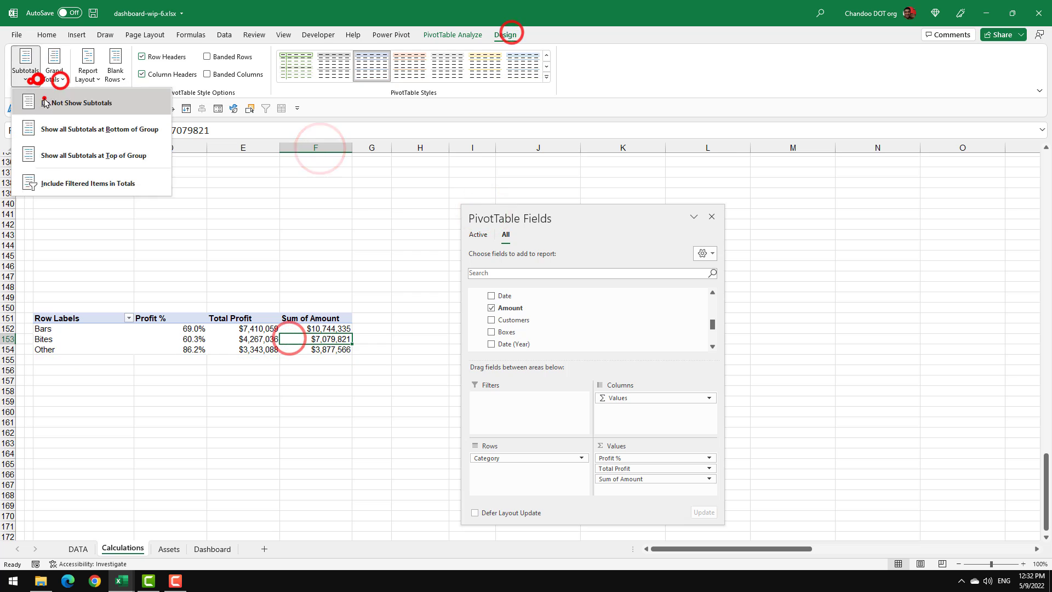
click(45, 102)
Enter the heading "Is on slicer?" in cell J151
click(522, 324)
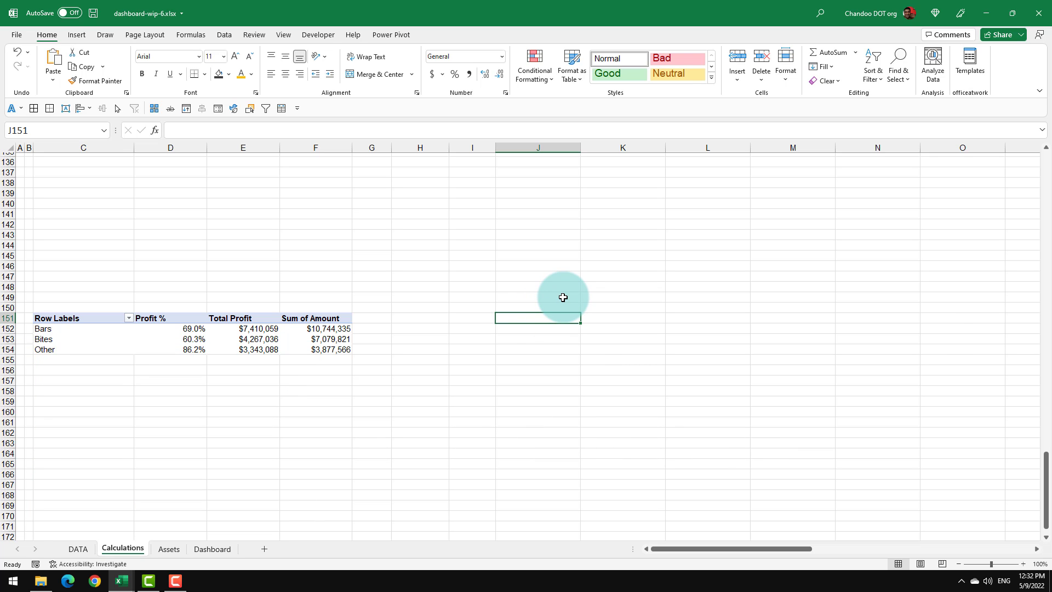
text(Is on)
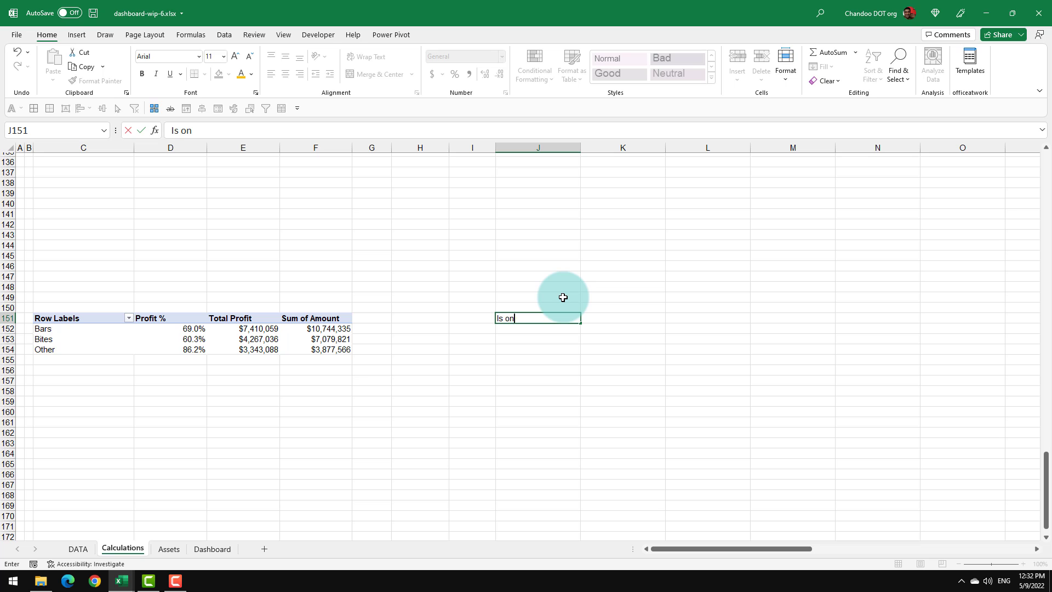
key(Return)
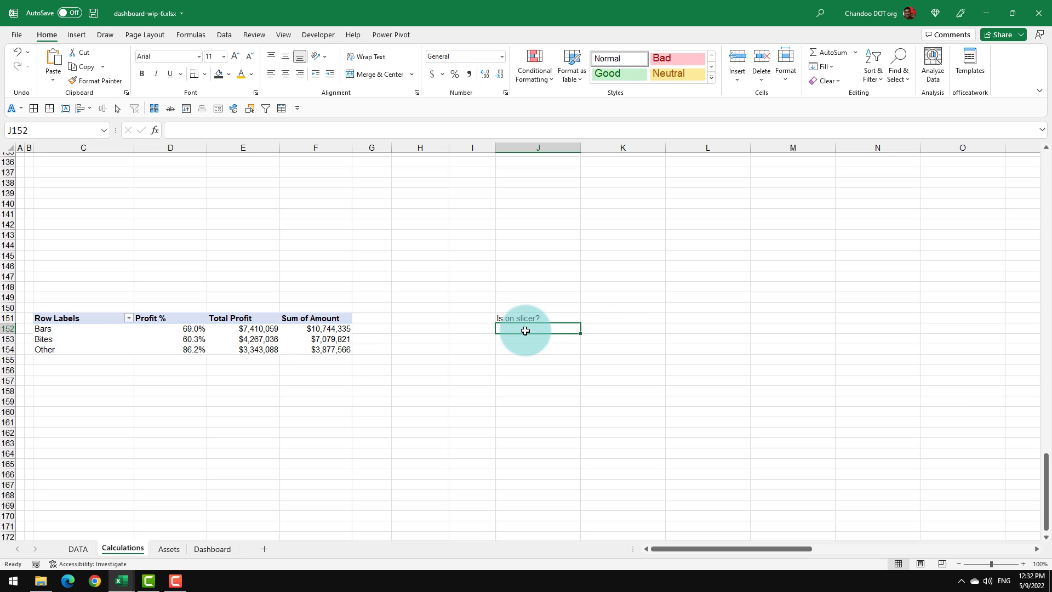
Start a COUNTIFS formula in J152 with the category list C5:C10 as its criteria range
click(81, 330)
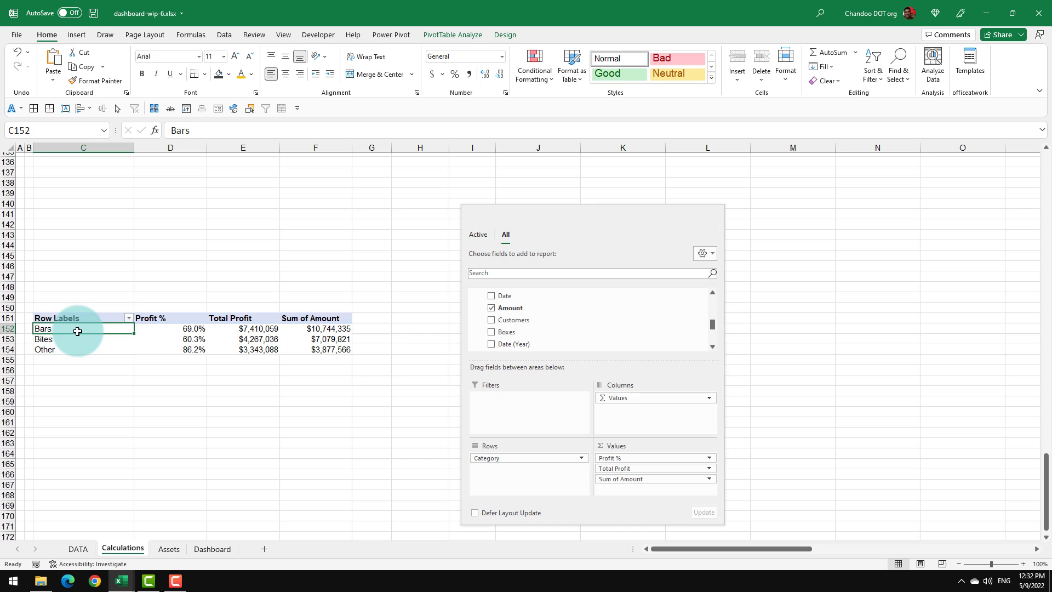
drag(582, 216, 833, 205)
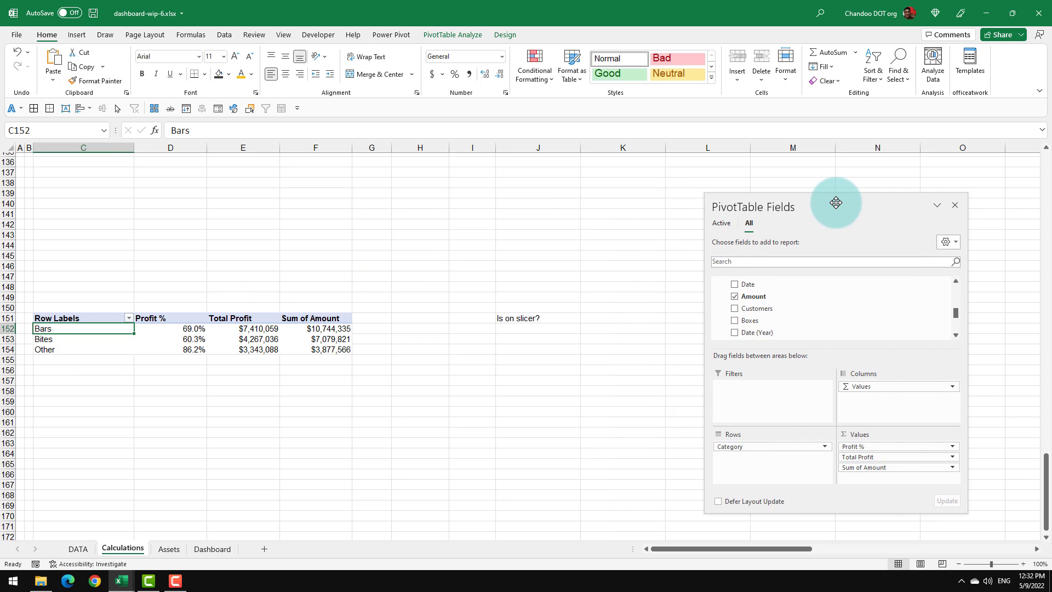
click(544, 327)
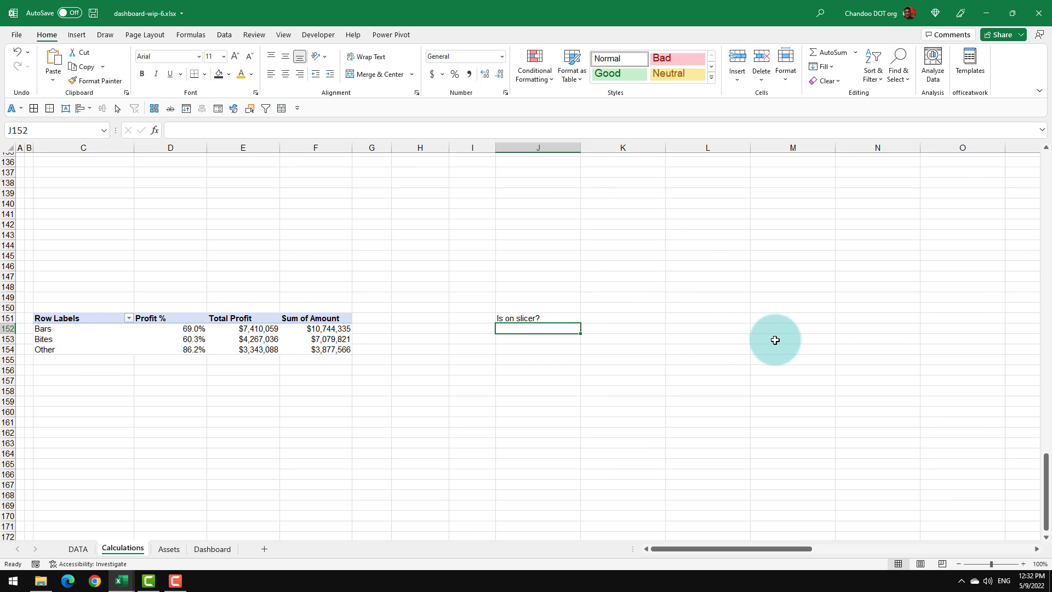
scroll(411, 344, down, 1)
text(=counti)
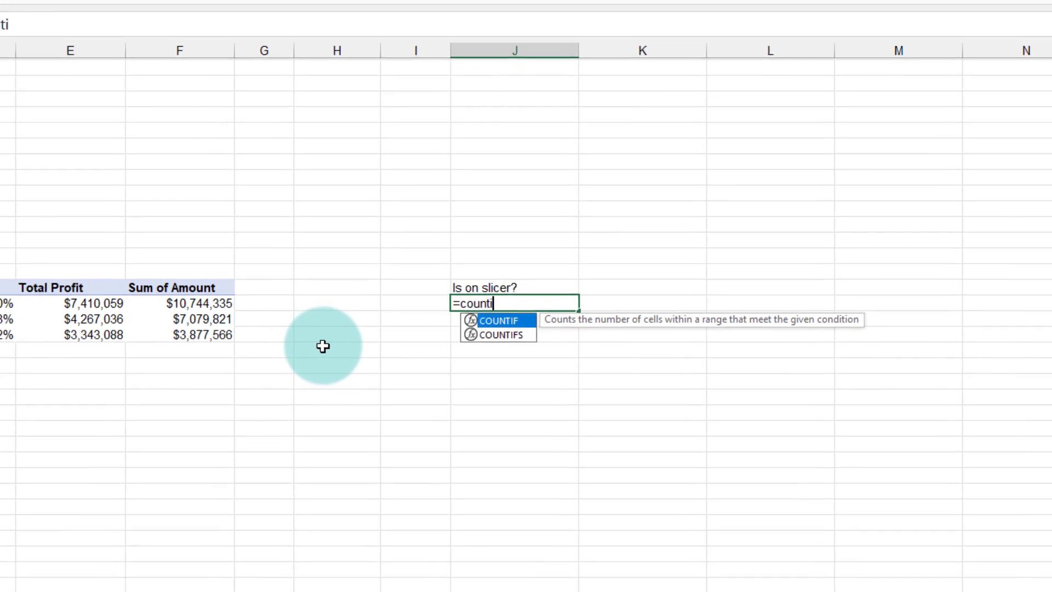
text(fs)
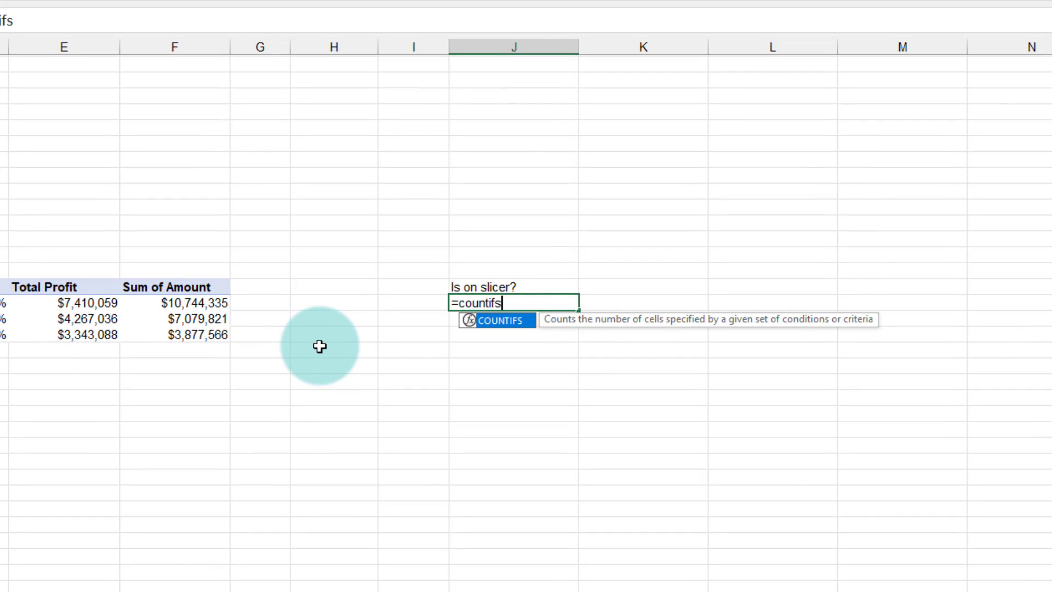
key(Tab)
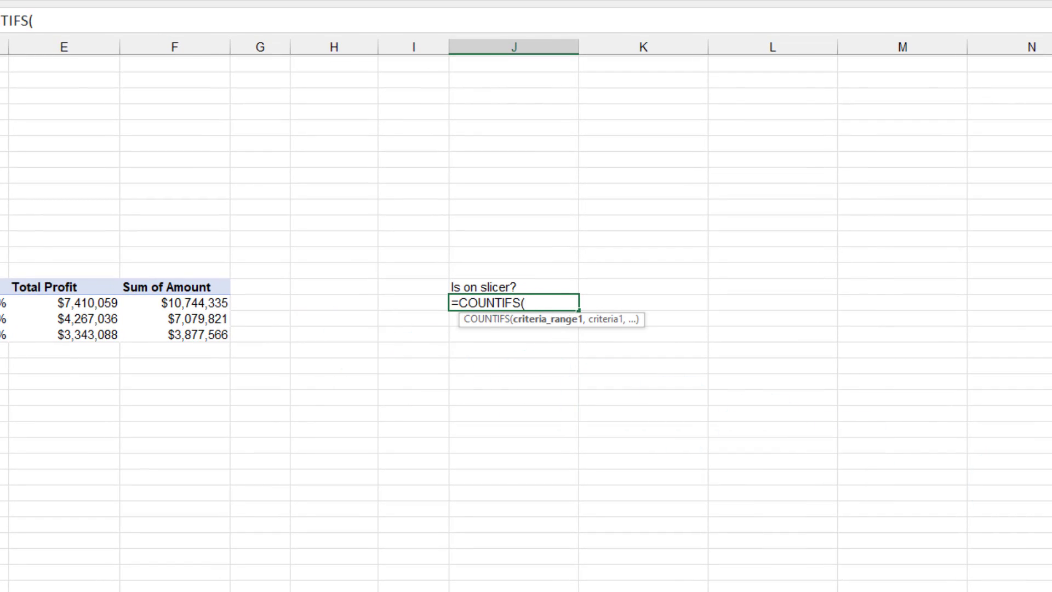
scroll(429, 368, up, 20)
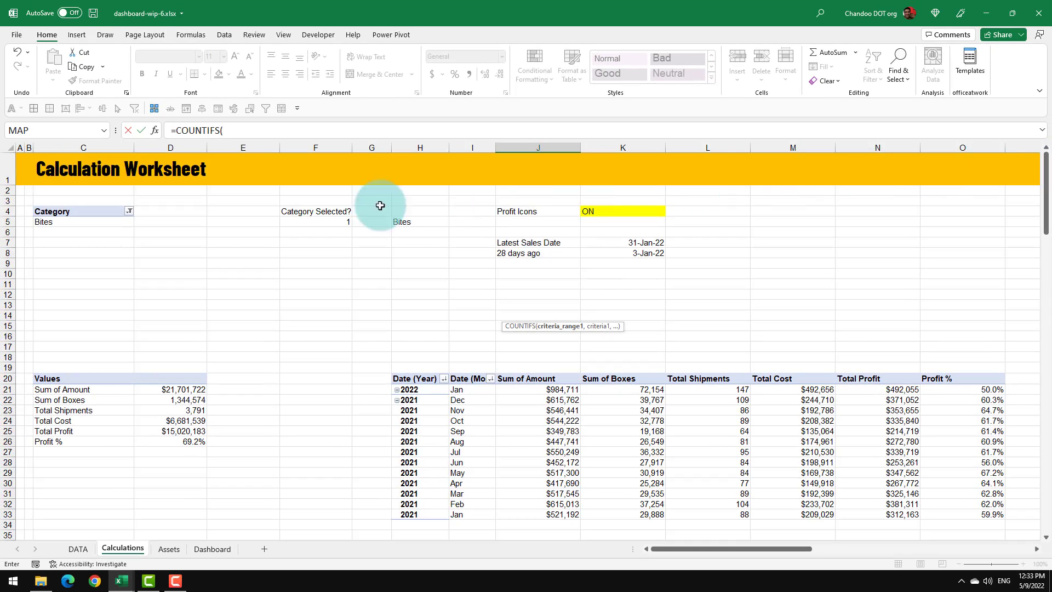
drag(82, 222, 115, 270)
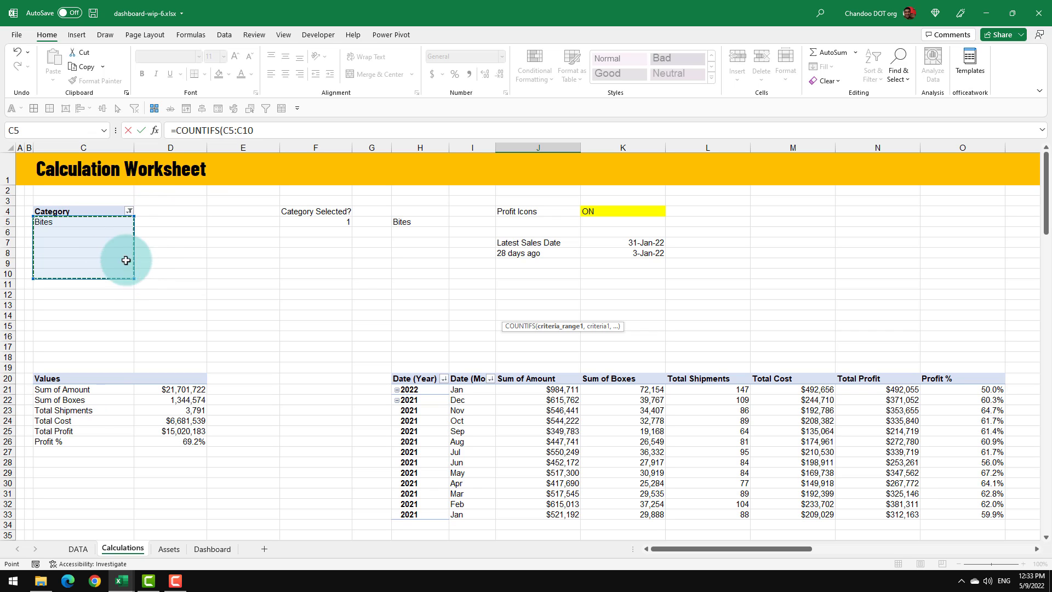
Complete the formula as =COUNTIFS($C$5:$C$10,C152) and fill it down to J154
click(274, 131)
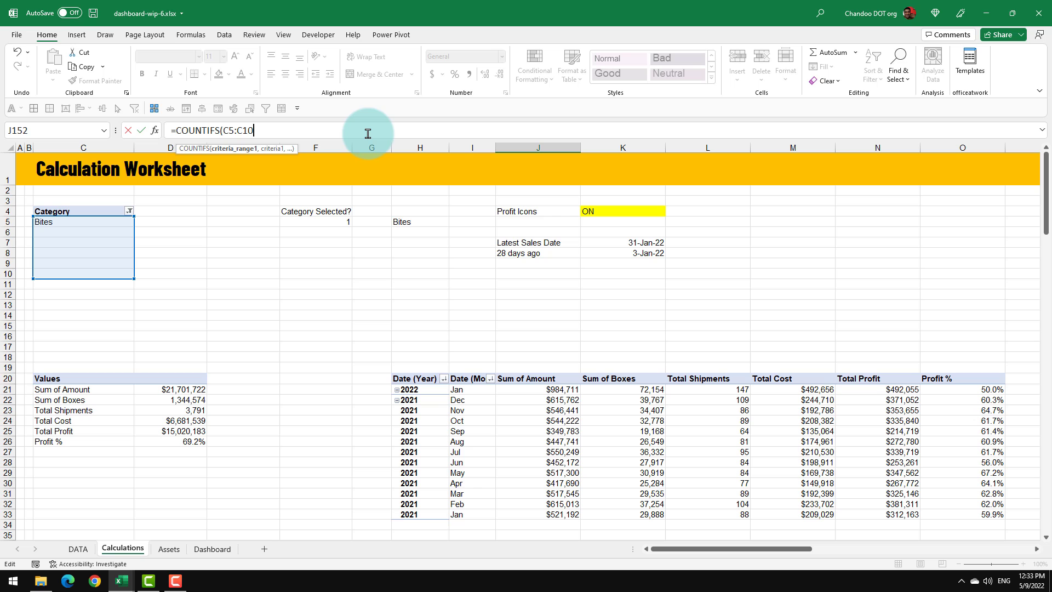
double_click(223, 131)
key(F4)
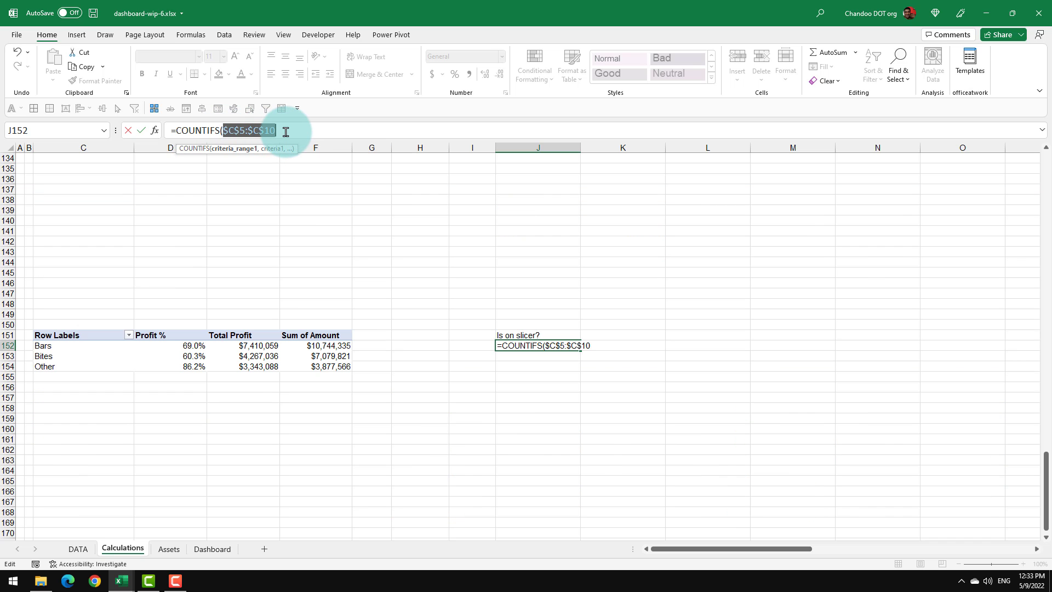
text(,)
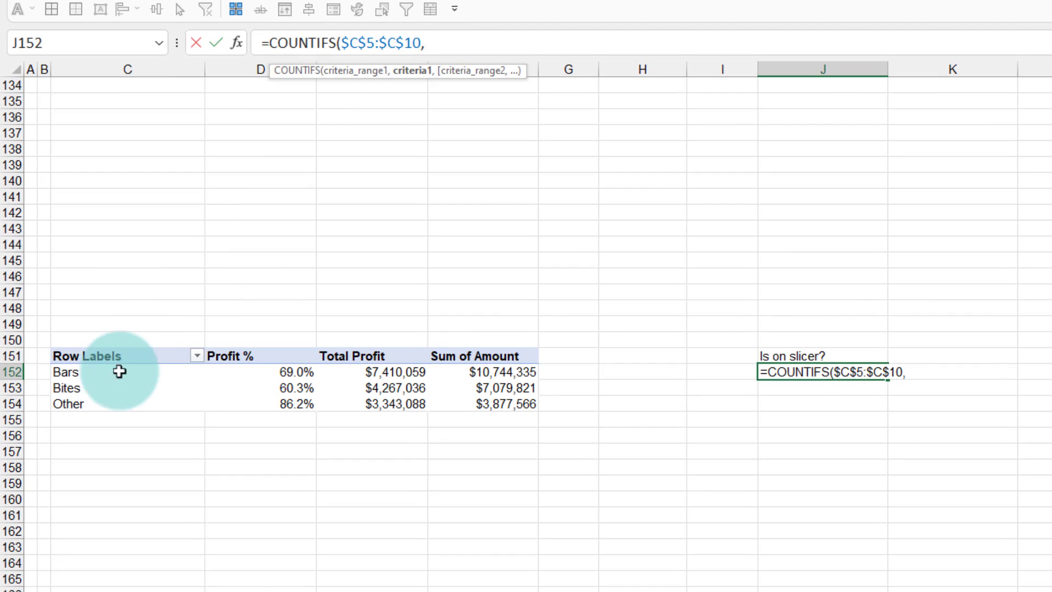
click(79, 345)
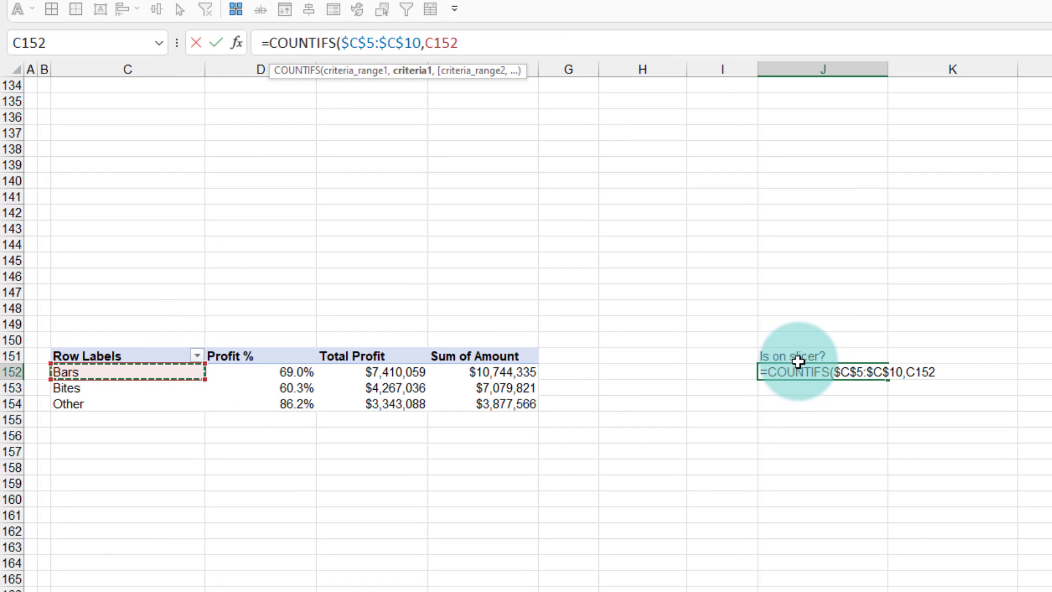
key(Return)
click(873, 370)
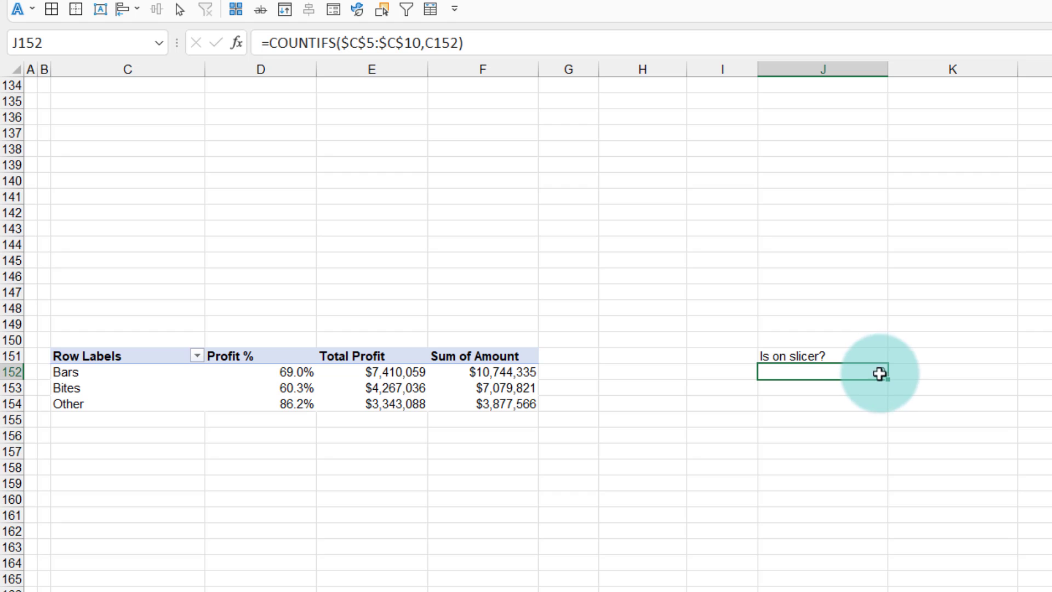
drag(887, 378, 887, 418)
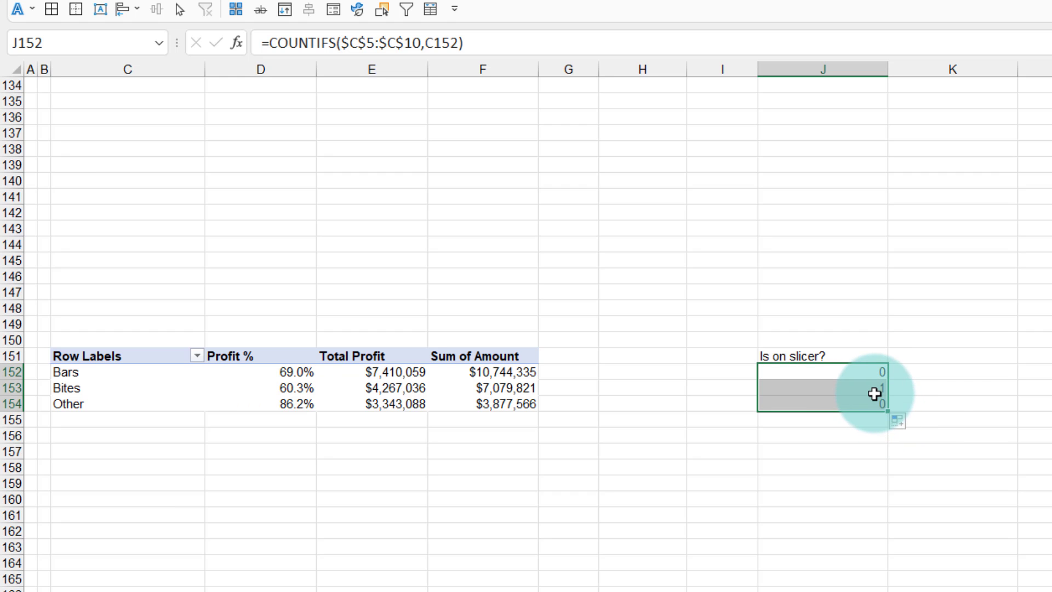
Compare the slicer flags in J152:J154 with the Category slicer selection on the Dashboard sheet
click(873, 390)
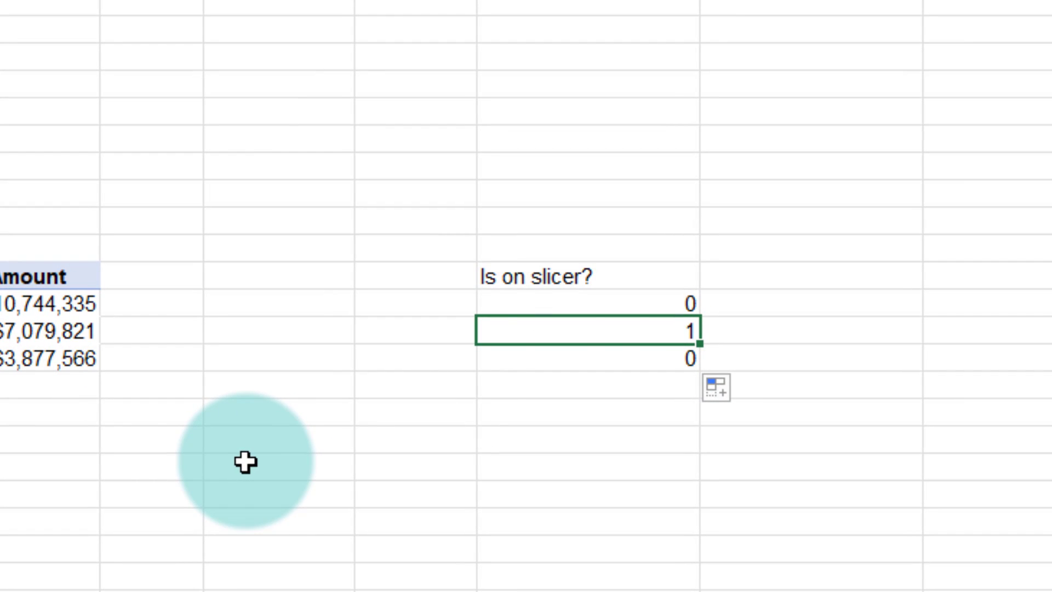
click(577, 306)
click(585, 359)
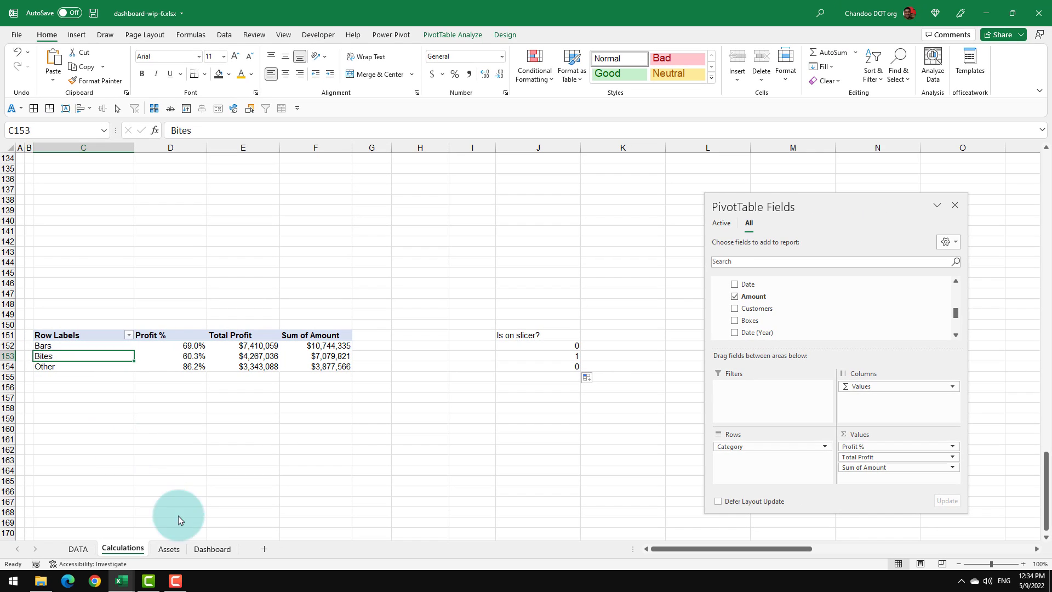
click(212, 548)
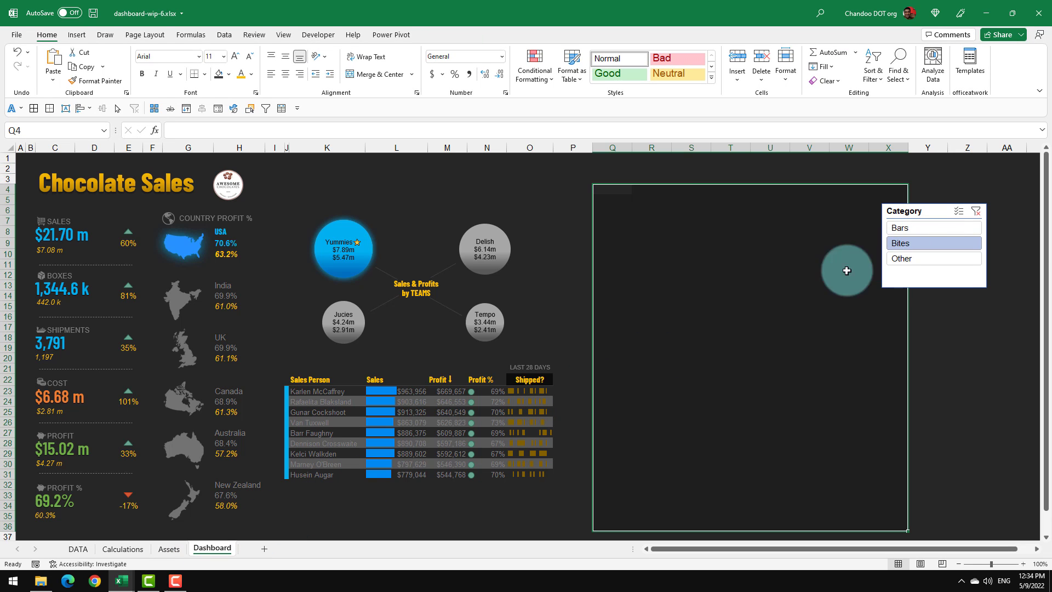
click(112, 547)
click(557, 354)
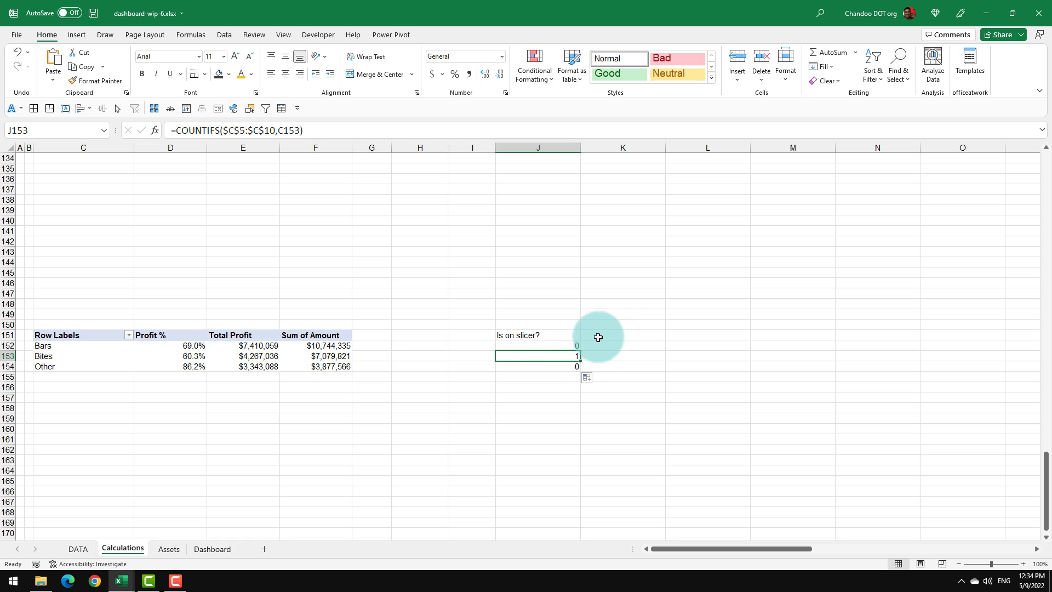
Enter the ◉ symbol in cell K150 from the Windows symbol picker
click(609, 333)
click(633, 323)
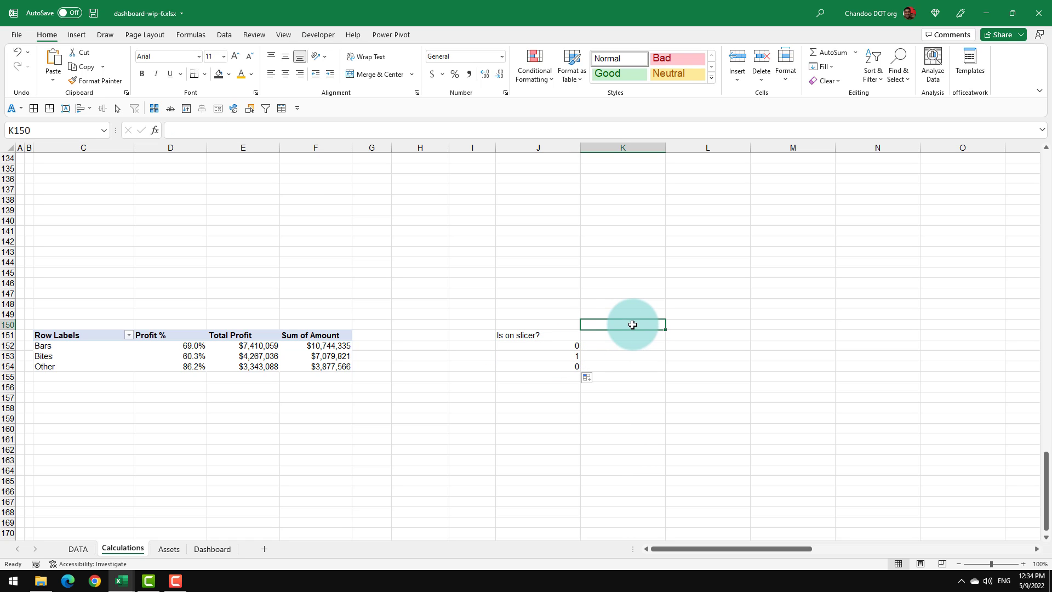
key(BackSpace)
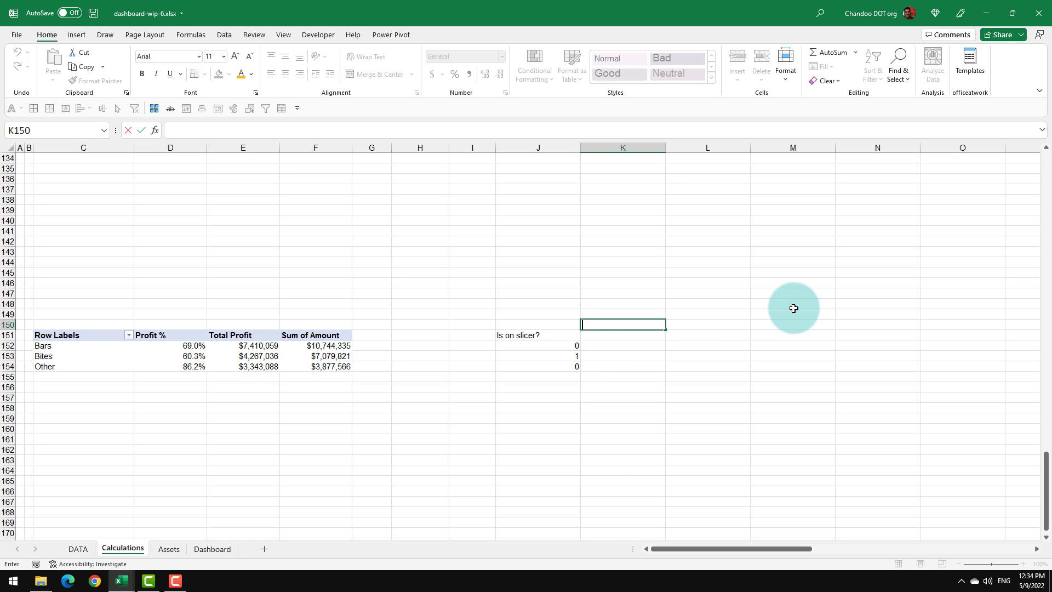
key(super+period)
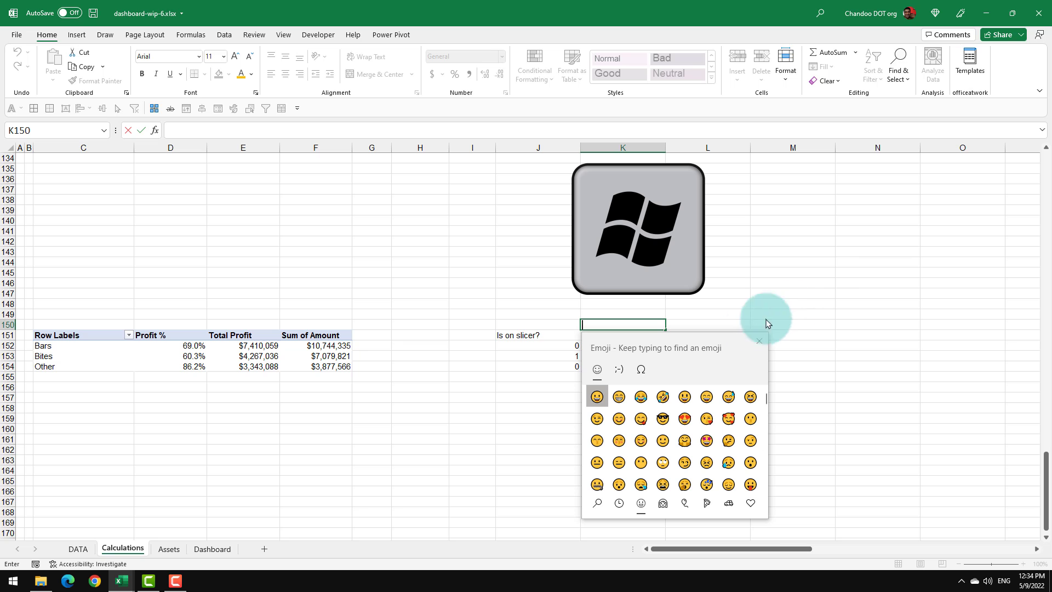
click(640, 371)
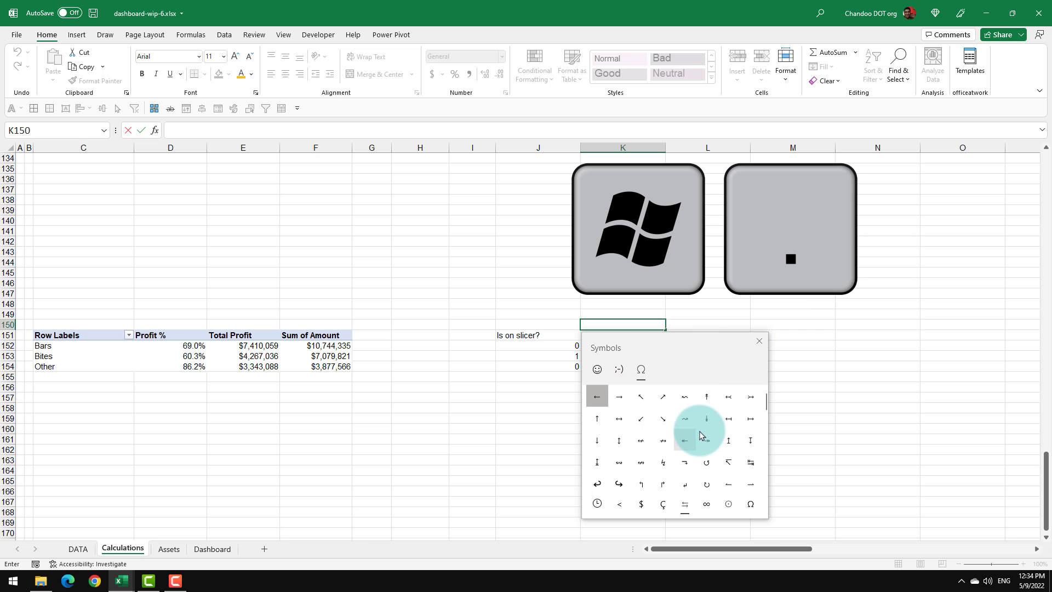
scroll(714, 450, down, 5)
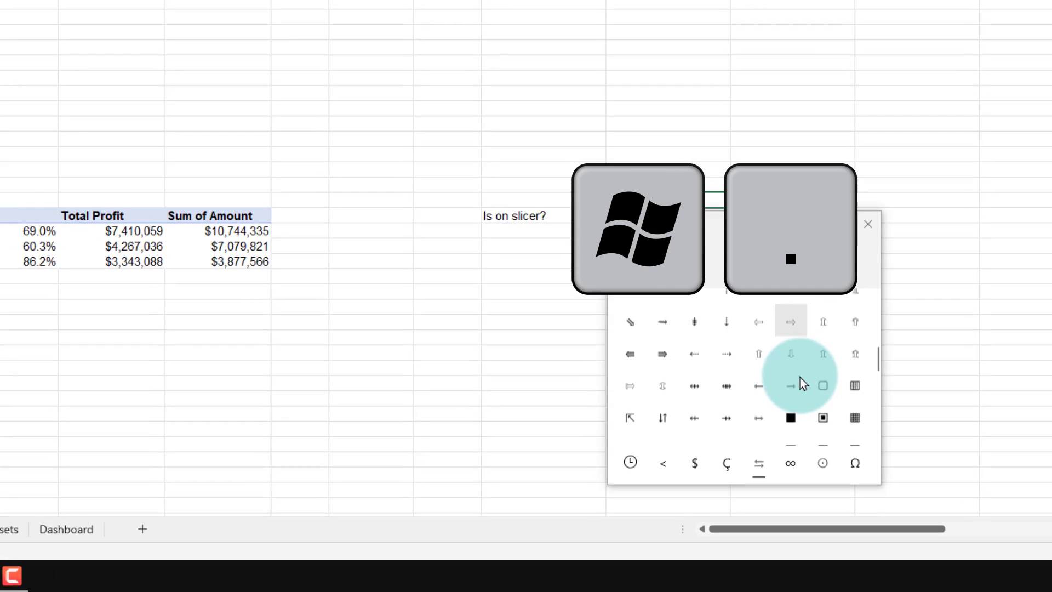
click(669, 481)
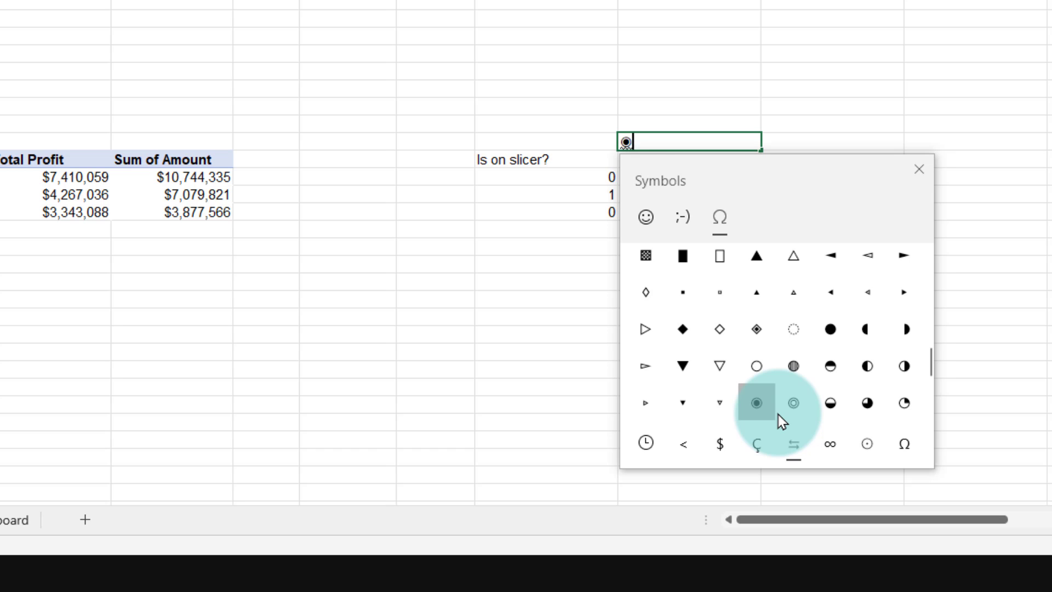
click(918, 169)
key(Return)
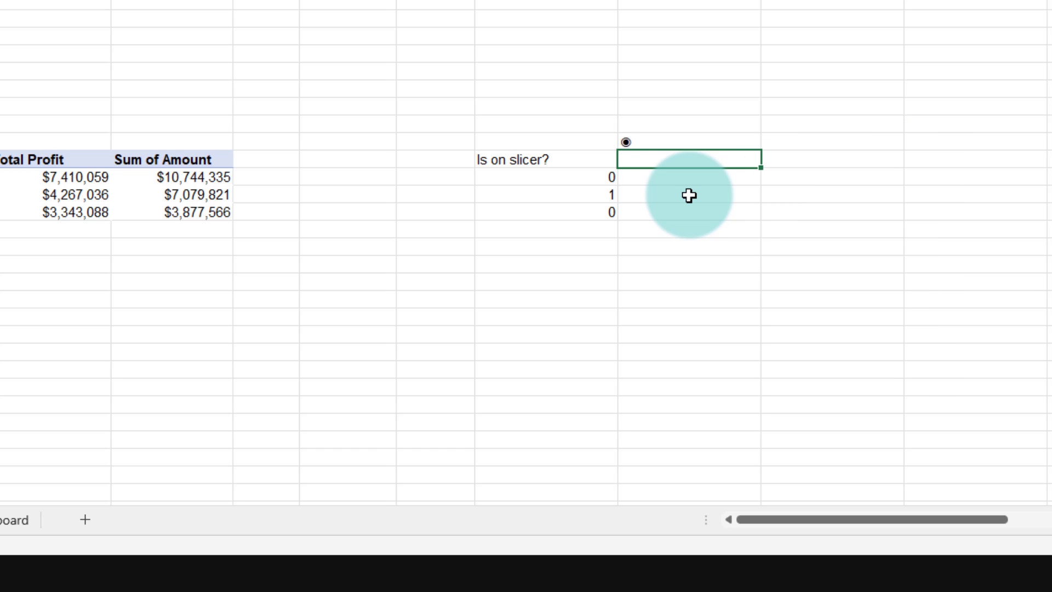
Add a Category header in K151 and a K152 formula joining C152 with $K$150 if J152 is true, otherwise with nothing
text(Category)
key(Return)
text(=)
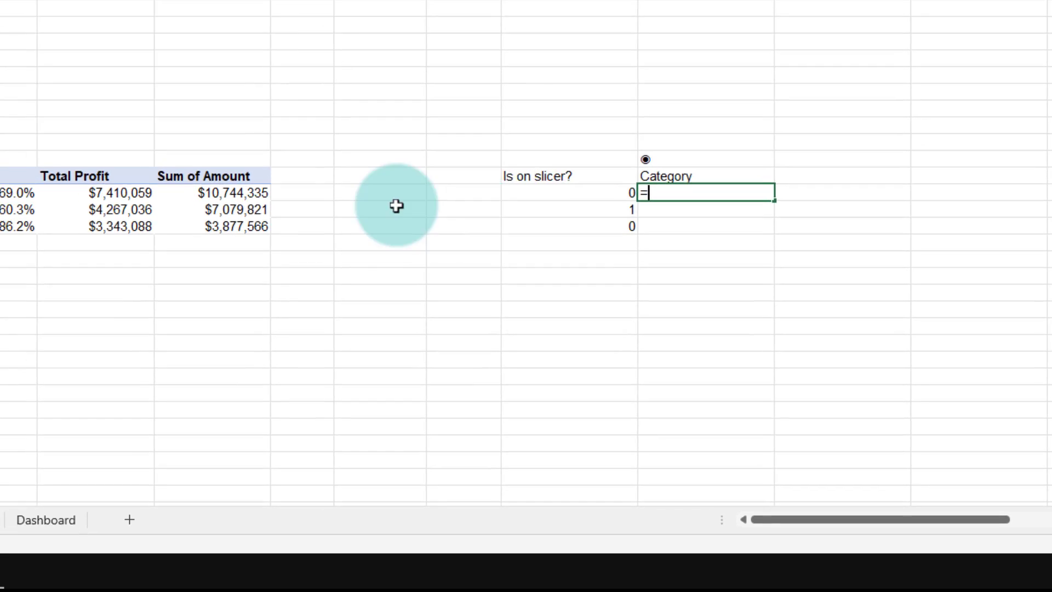
click(72, 262)
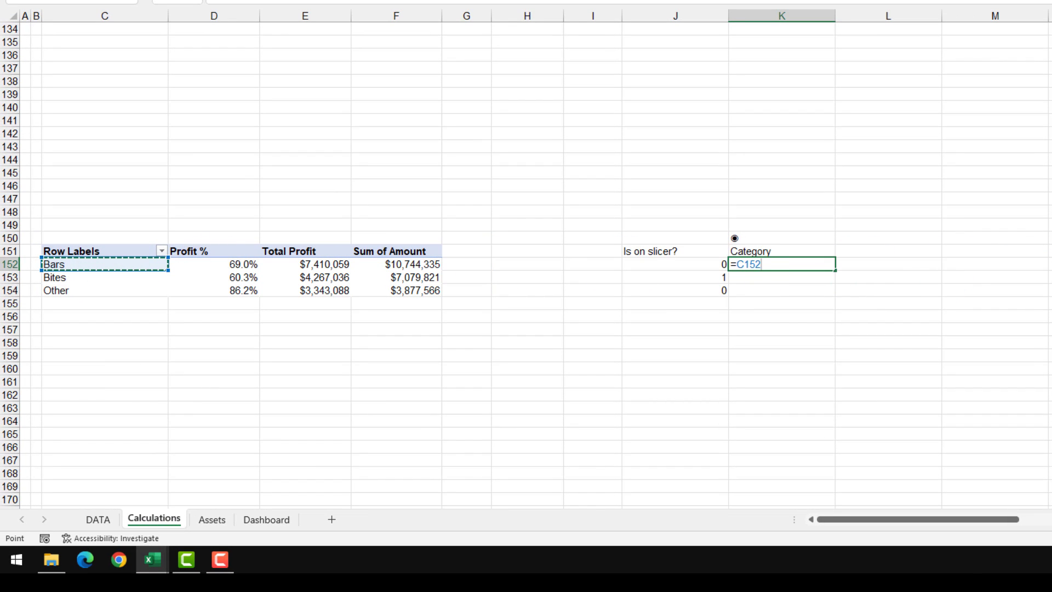
text(&IF()
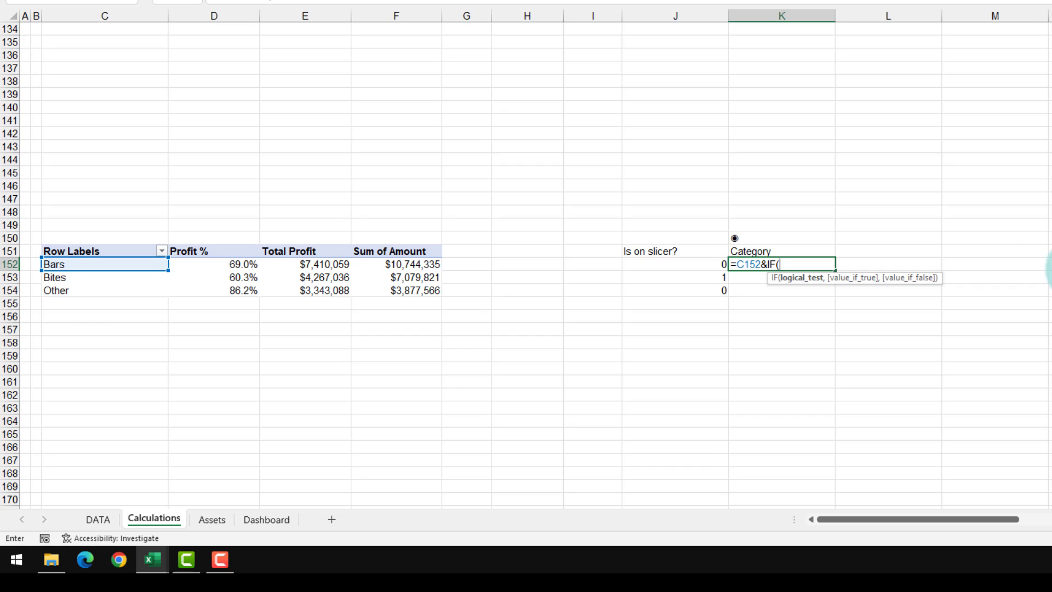
click(688, 264)
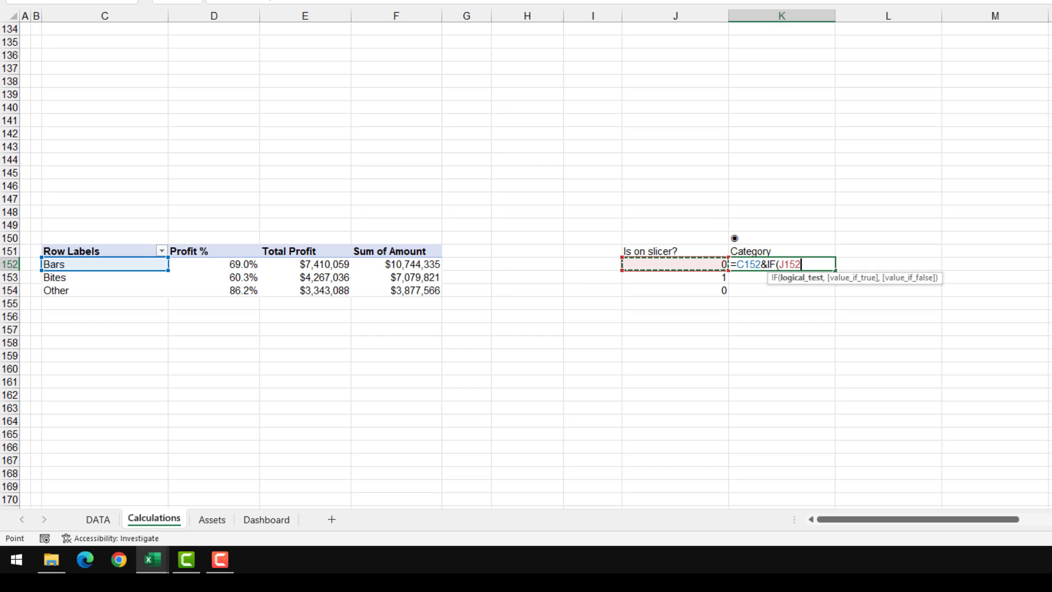
text(,)
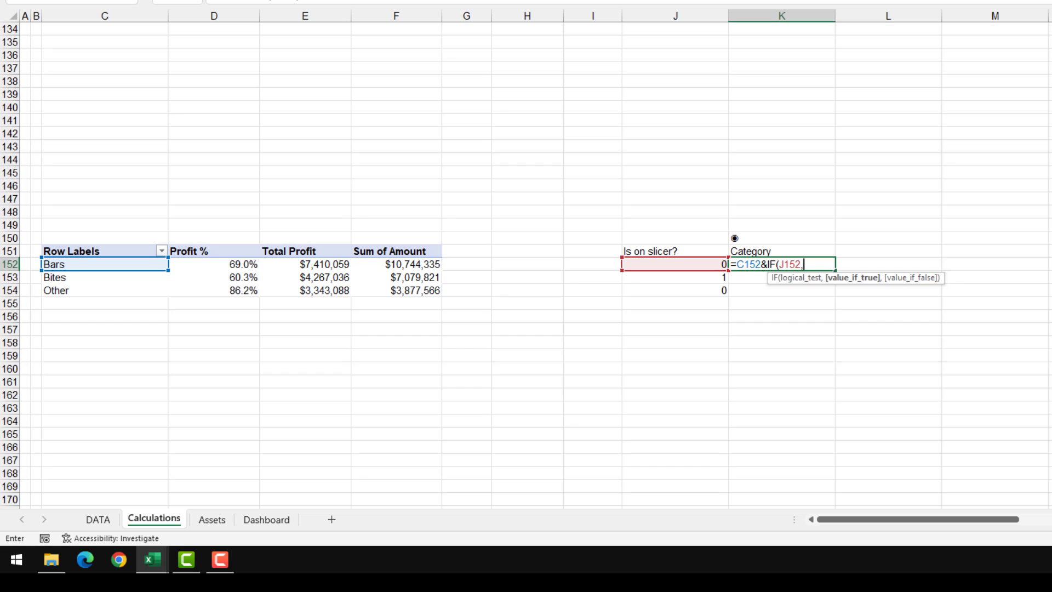
click(741, 236)
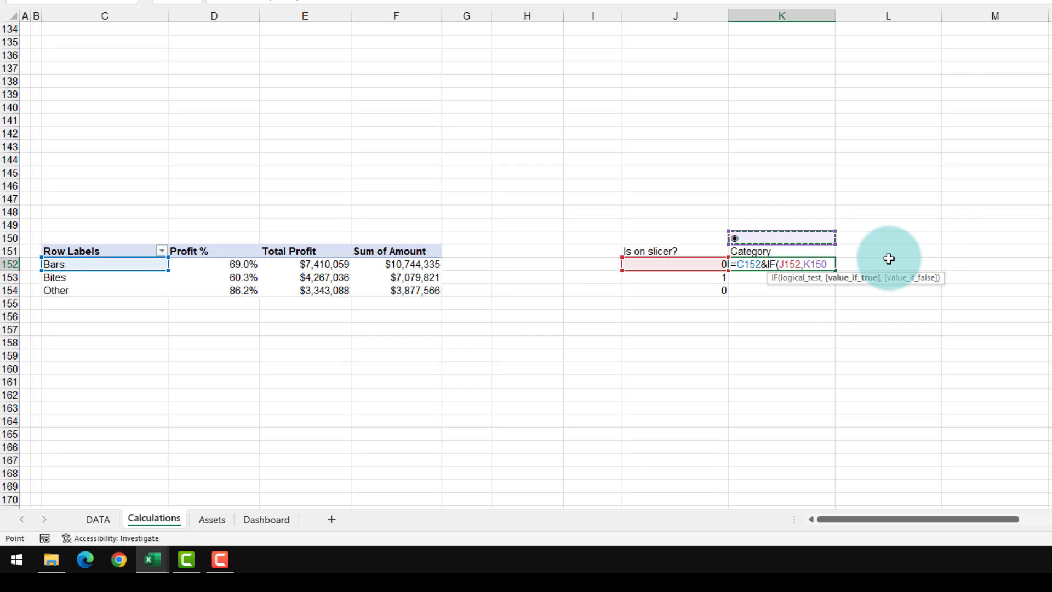
key(F4)
text(,)
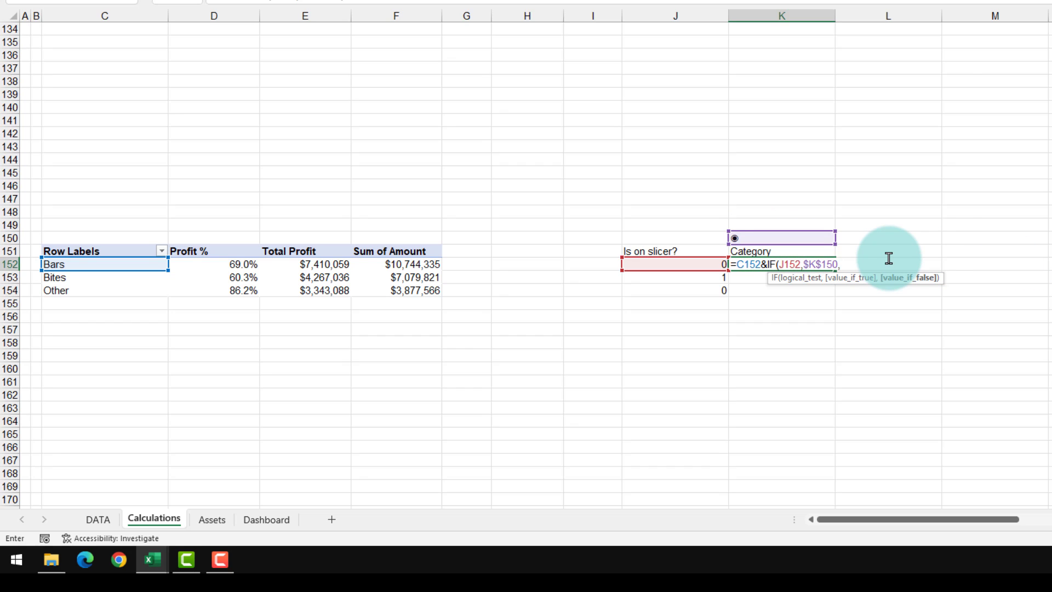
key(Return)
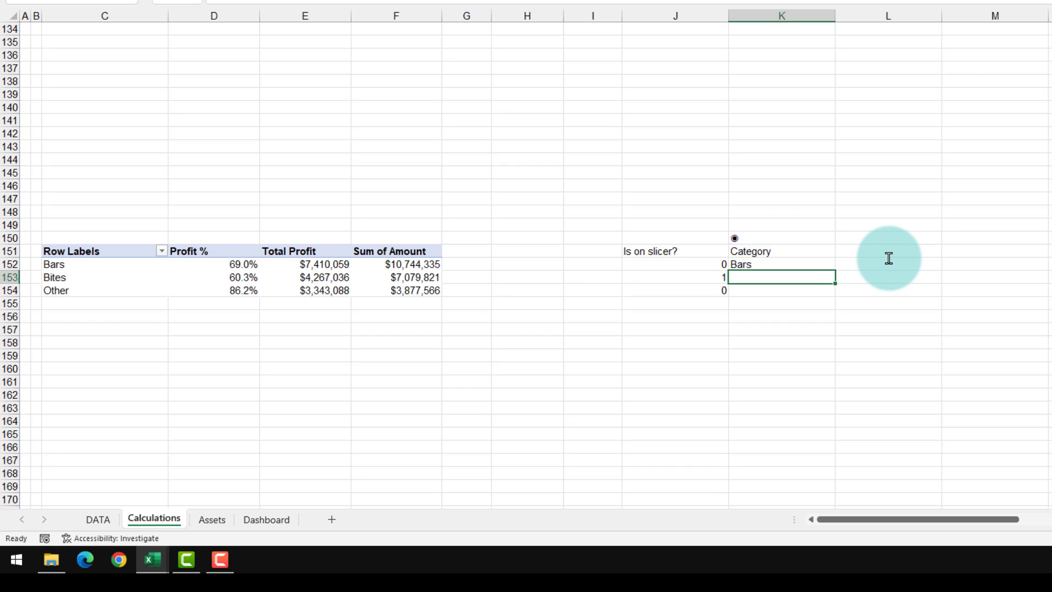
Fill the Category label formula from K152 down to K154
click(817, 264)
drag(835, 270, 830, 294)
click(794, 277)
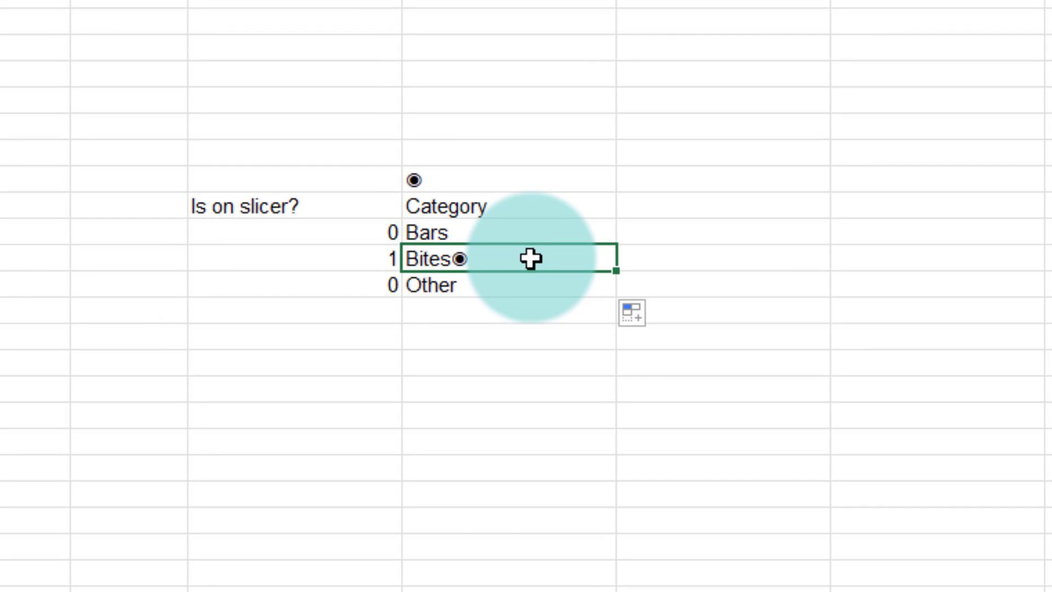
Add a Blank column with its header in L151 and the value 1 in each of L152:L154
click(703, 217)
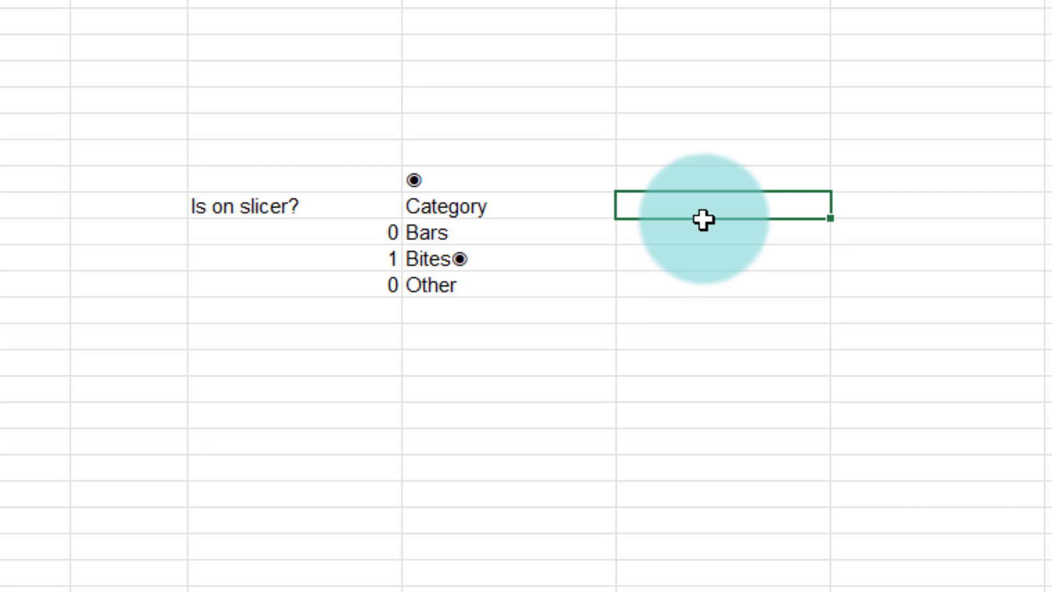
text(Blank)
key(Return)
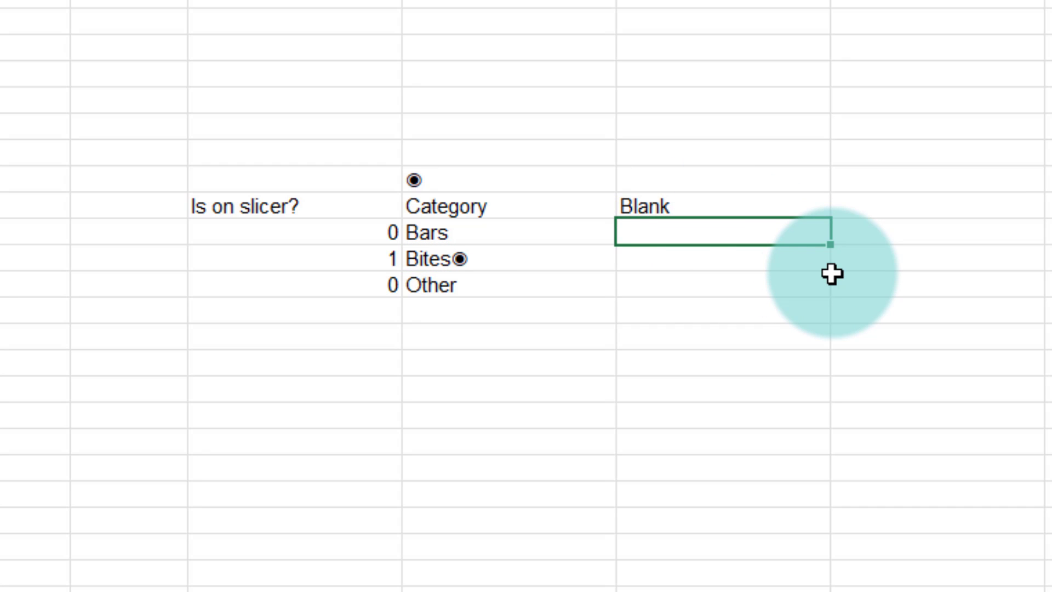
text(1)
key(Return)
text(1)
key(Return)
text(1)
key(Return)
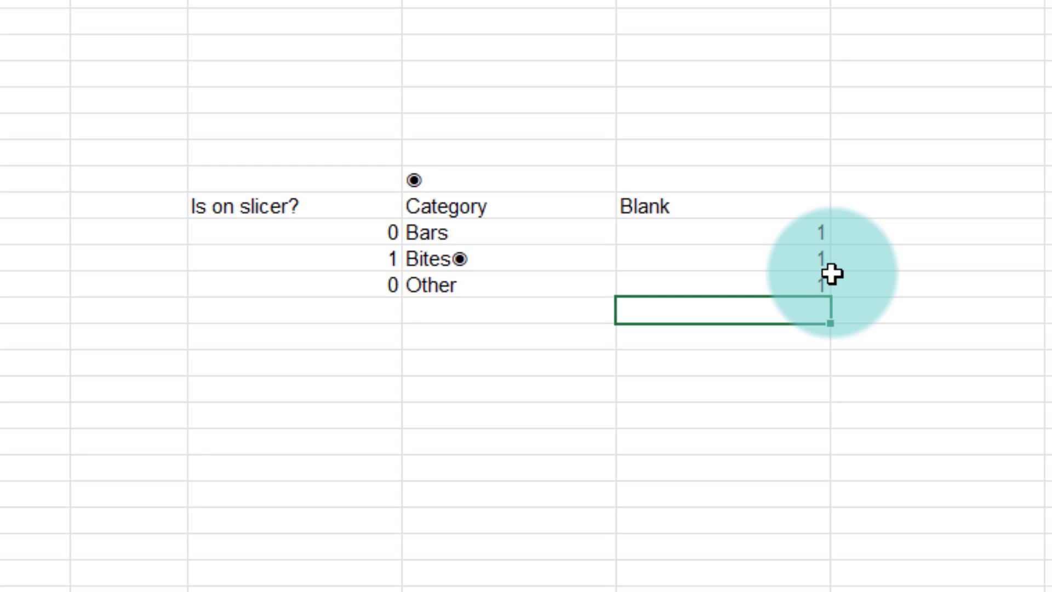
Add a Profit % header in M151, link M152 to the PivotTable with =D152, and fill it down to M154
click(890, 213)
text(Profi)
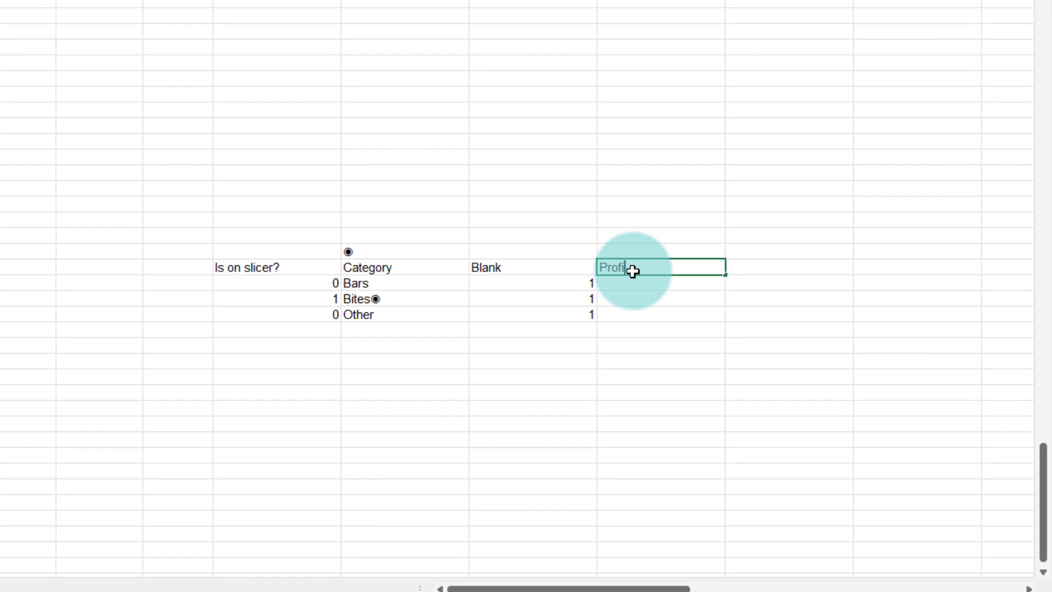
text(t %)
key(Return)
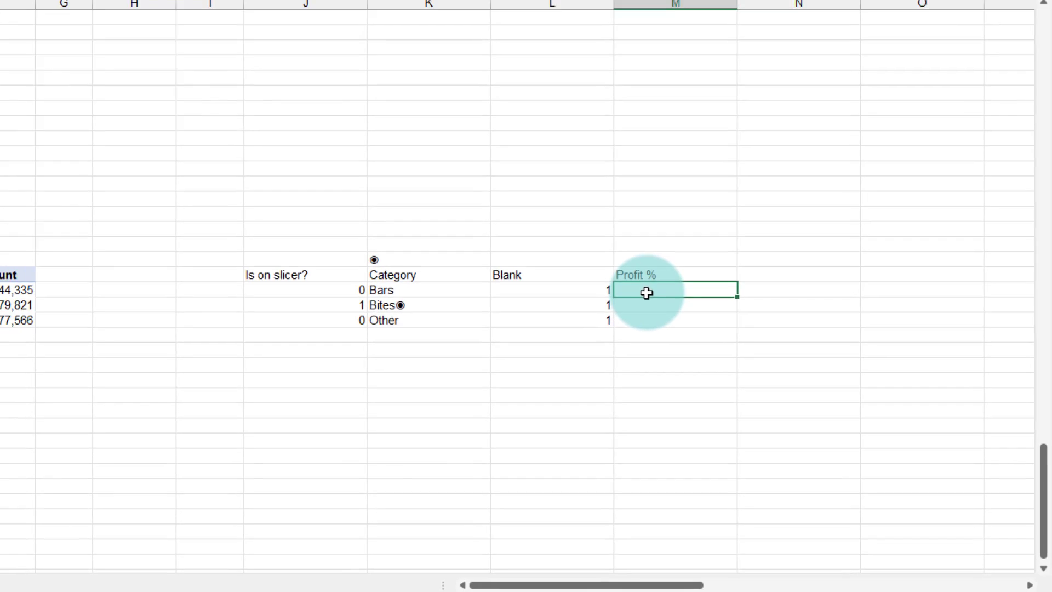
text(=)
click(192, 347)
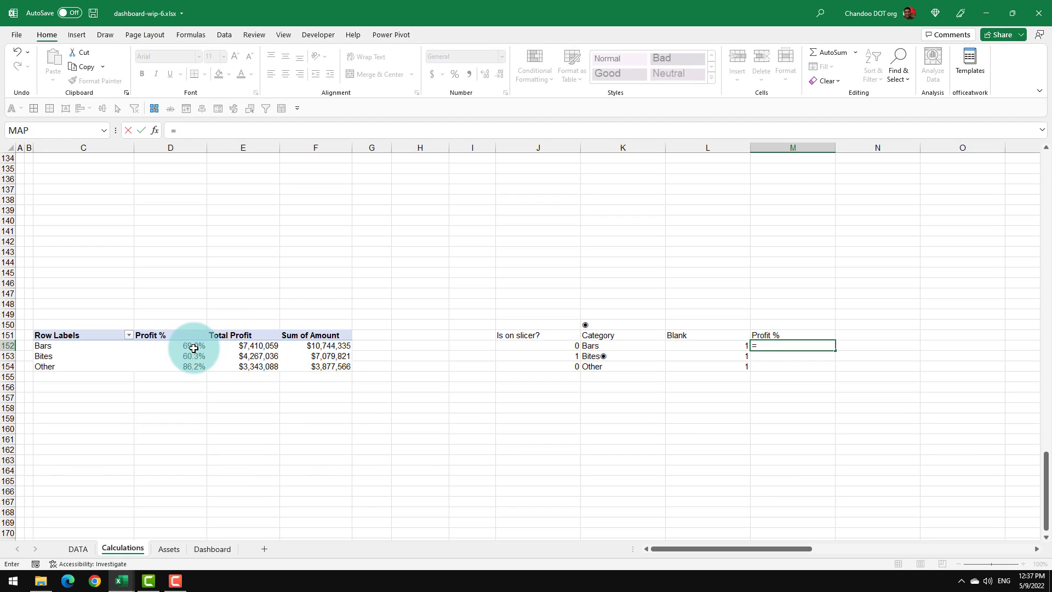
key(Return)
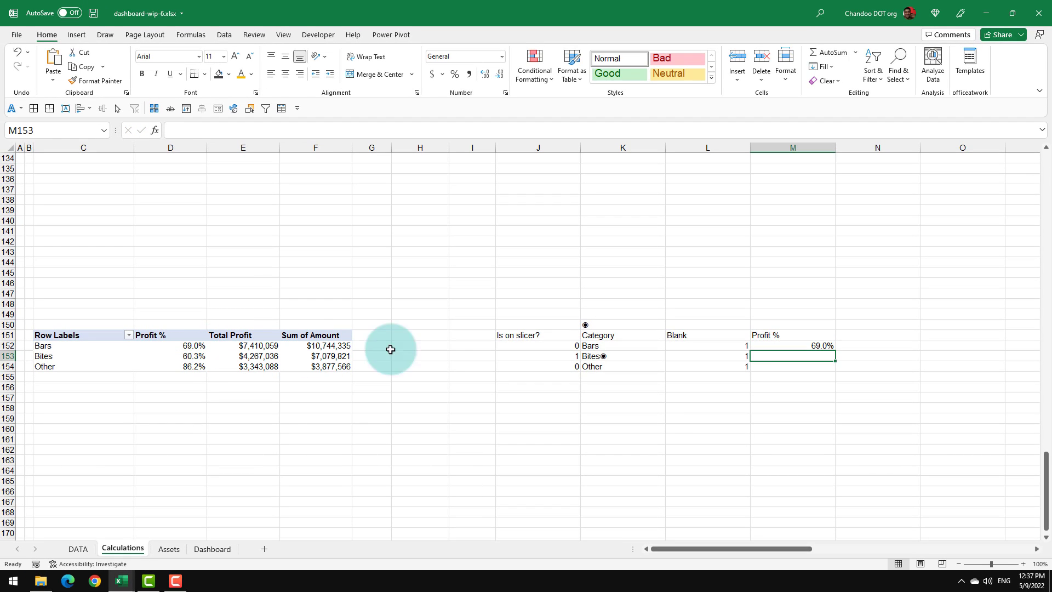
click(820, 347)
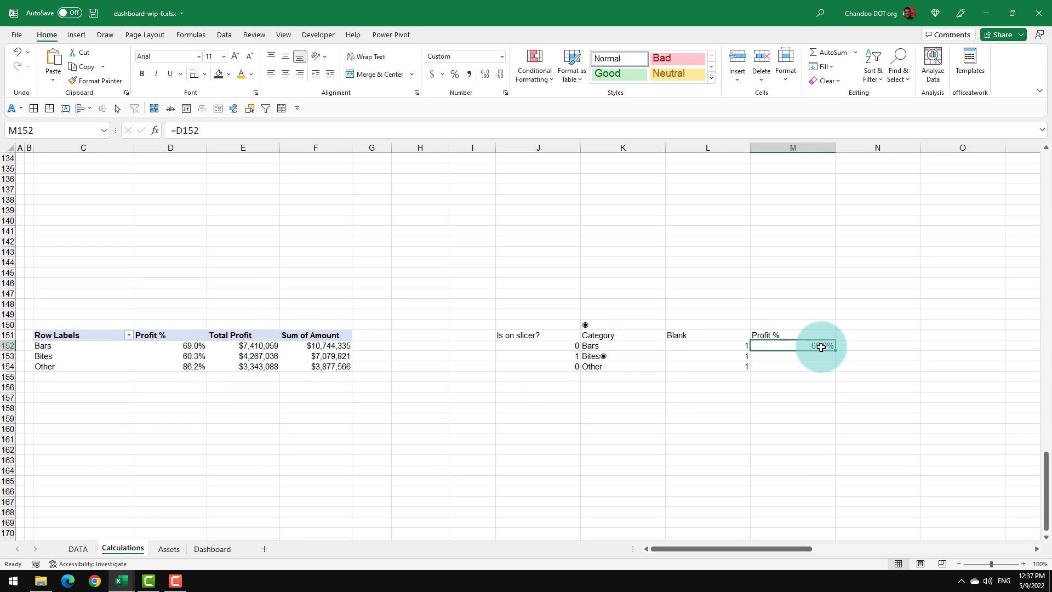
double_click(835, 351)
Add a Cost % header in N151 and enter =1-M152 in N152
key(Up)
key(Up)
key(Right)
key(Down)
text(C)
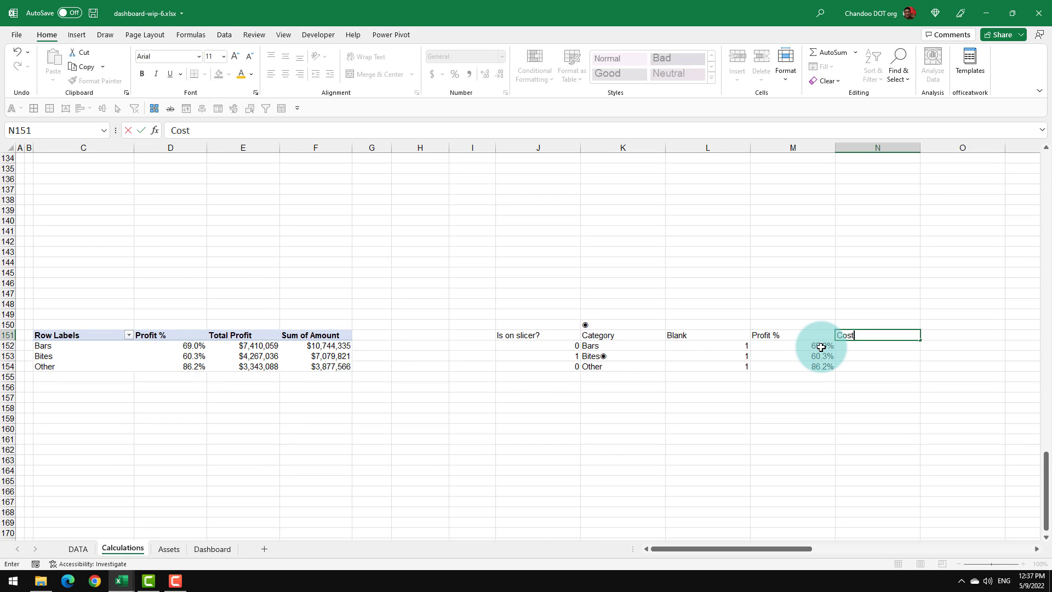
text(ost %)
key(Return)
text(=1-)
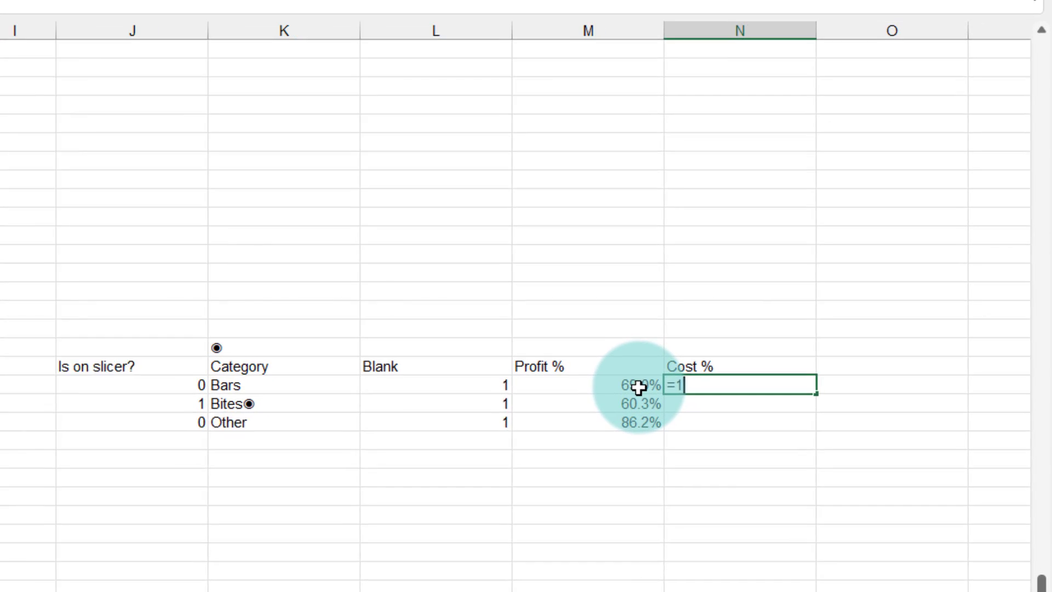
click(616, 391)
key(Return)
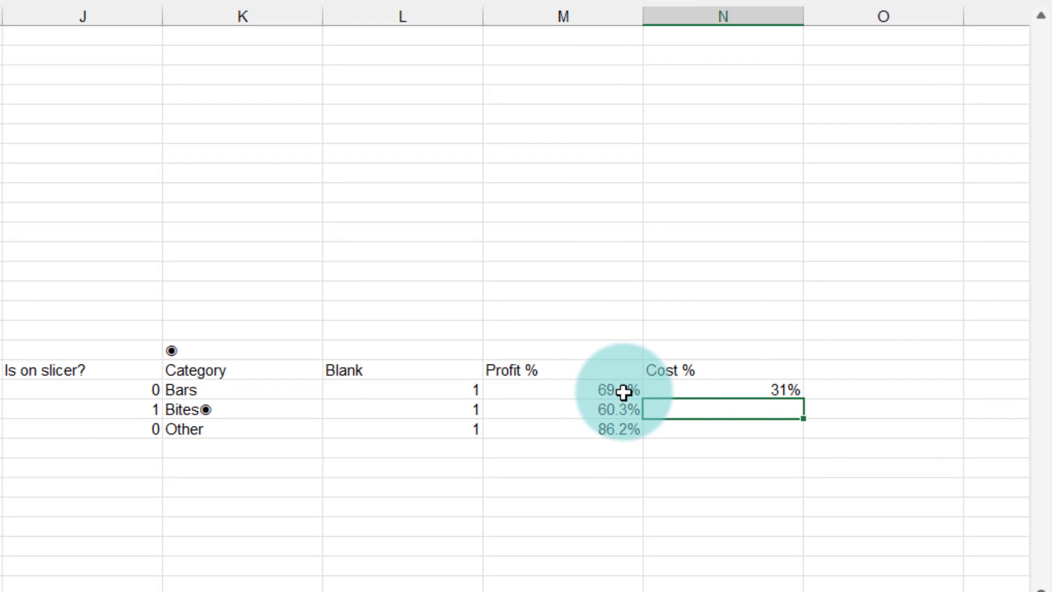
Fill the Cost % formula from N152 down to N154
click(760, 391)
click(611, 392)
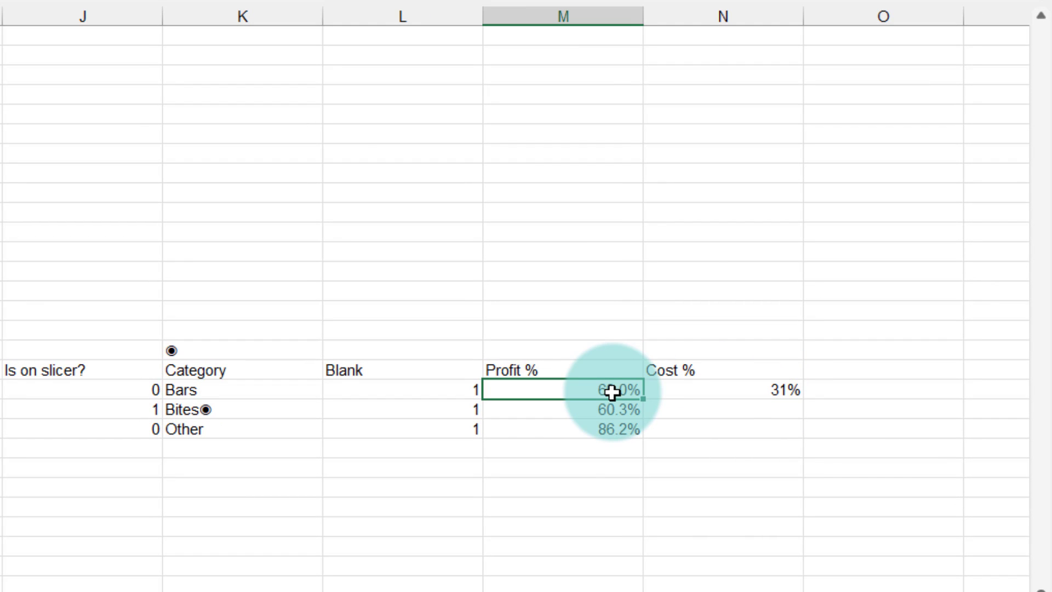
click(797, 395)
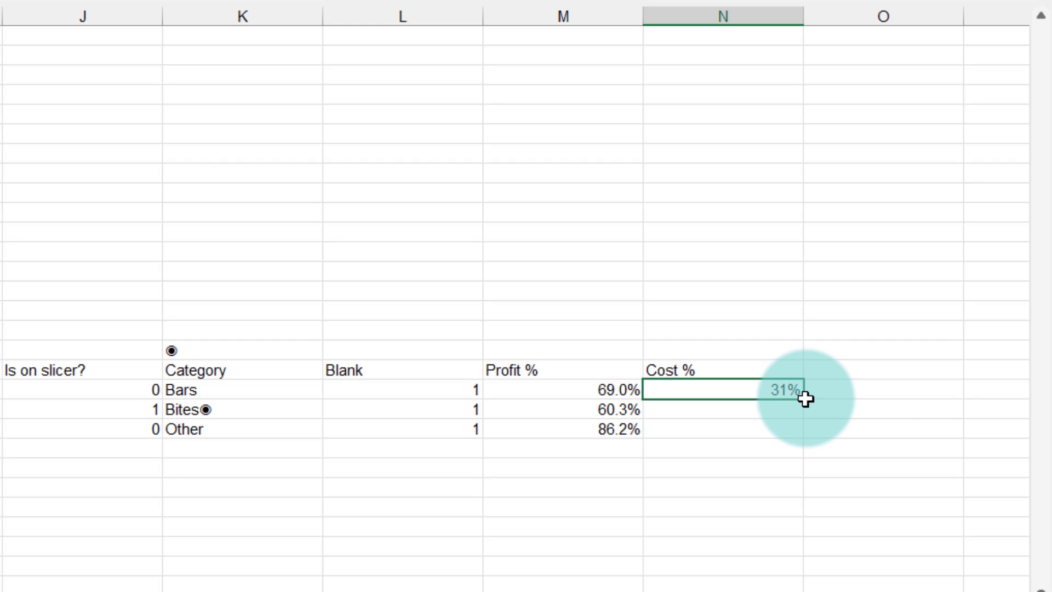
drag(804, 399, 803, 443)
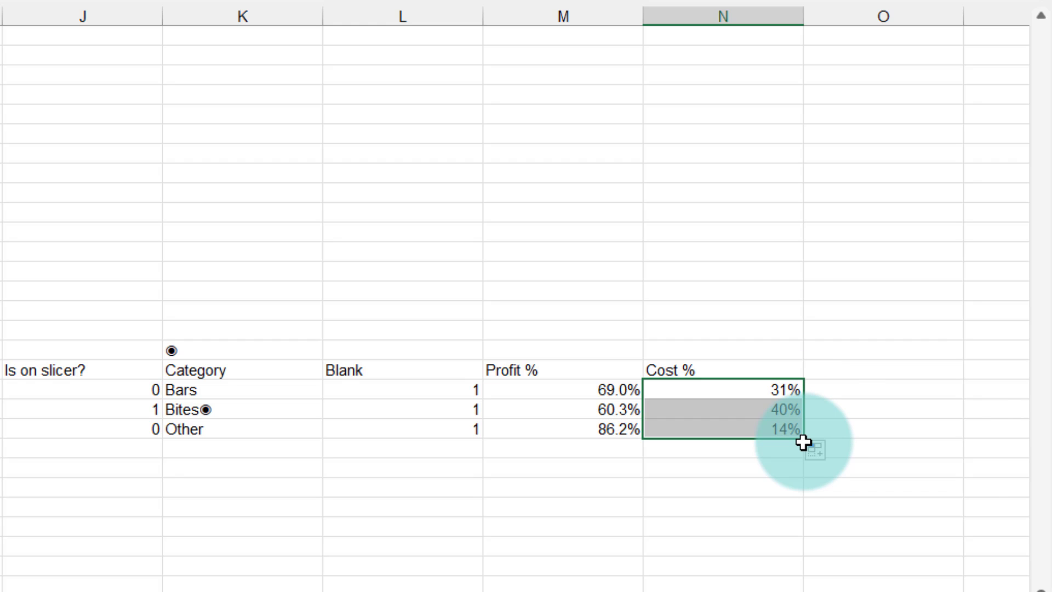
Insert a doughnut chart from L151:N152 and place it above the tables, around columns F to K
drag(352, 369, 728, 388)
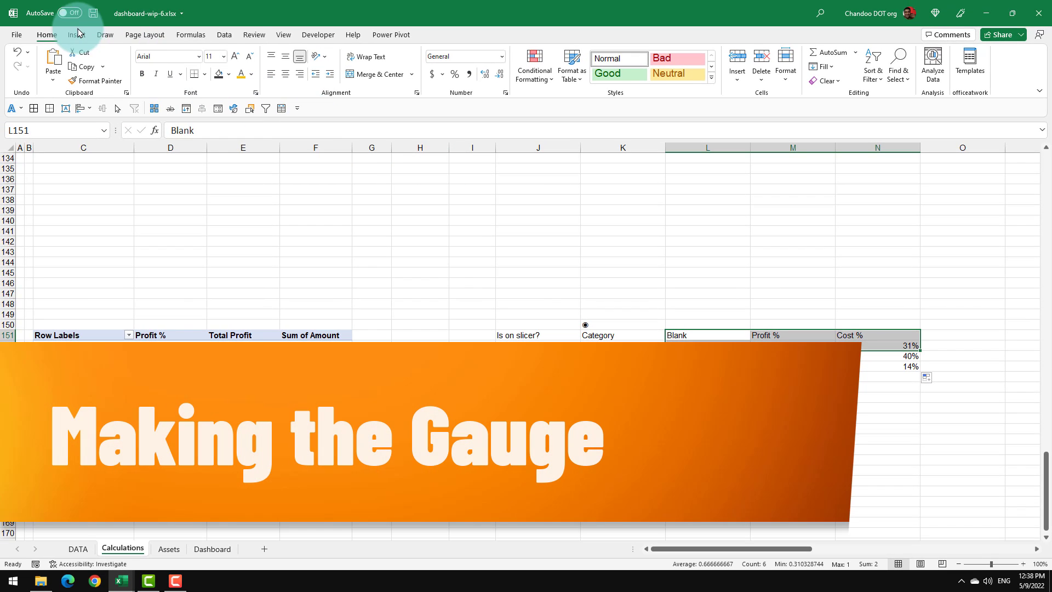
click(77, 34)
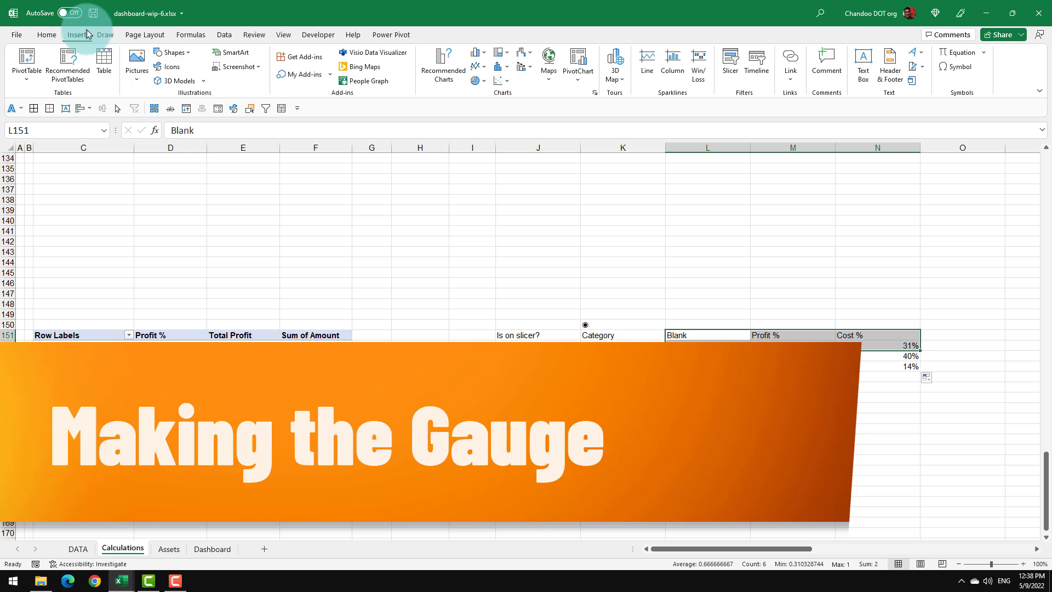
click(477, 82)
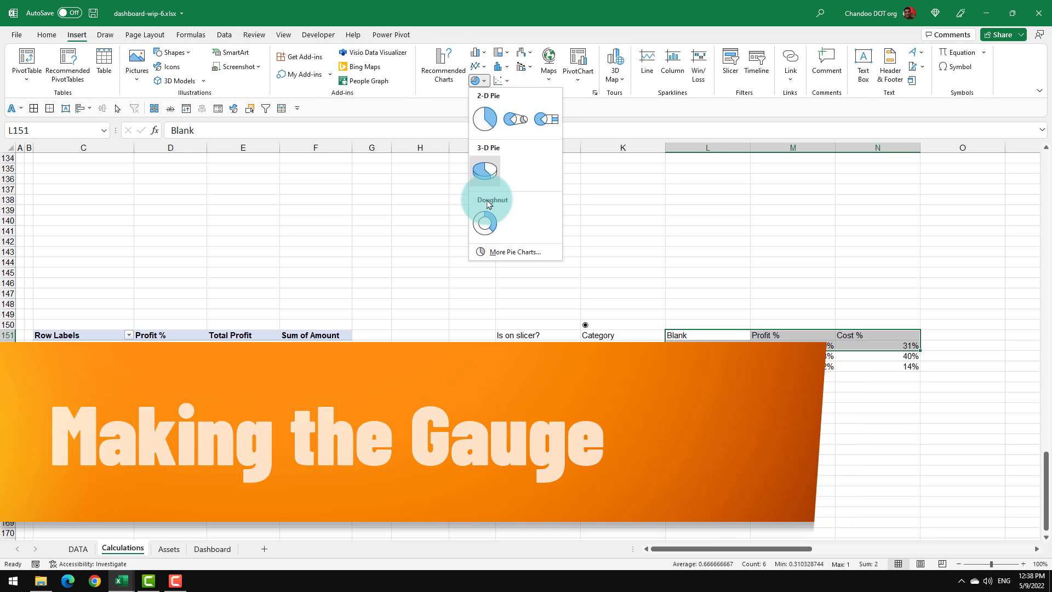
click(487, 219)
drag(608, 275, 556, 189)
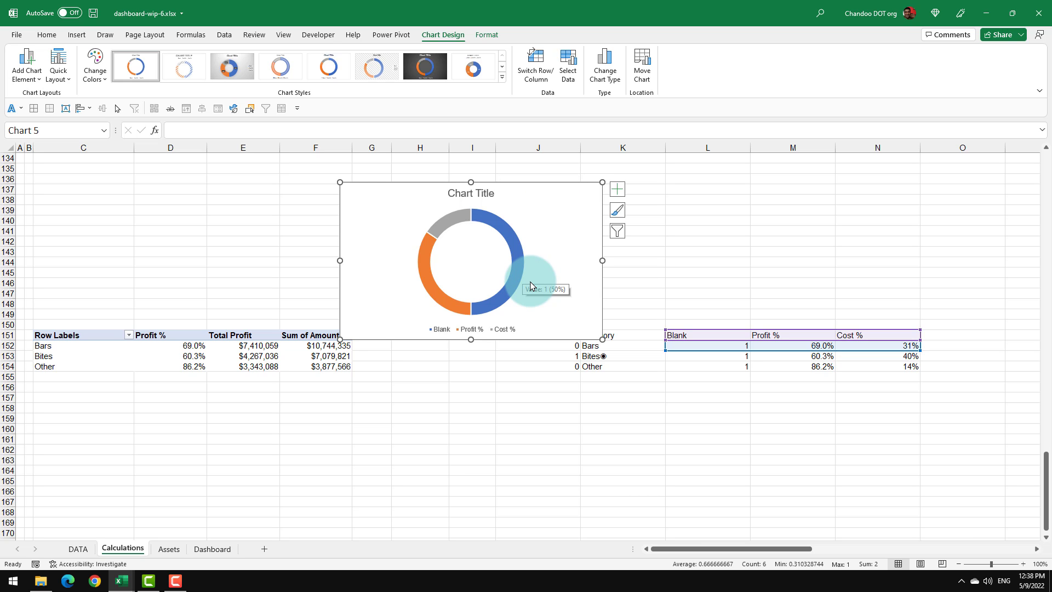
Set the doughnut series' angle of first slice to 90°
click(498, 226)
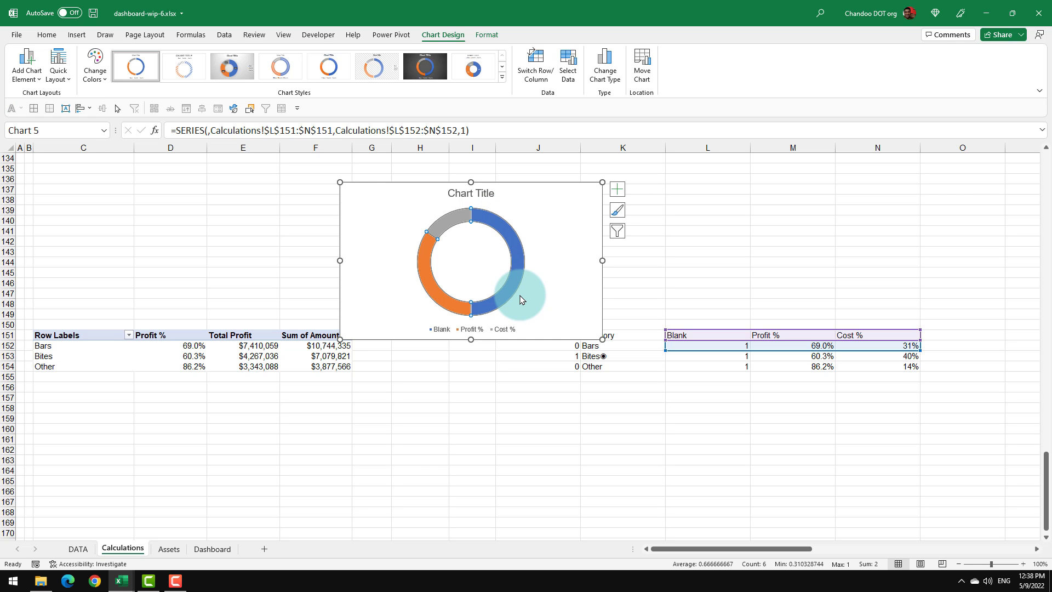
key(ctrl+1)
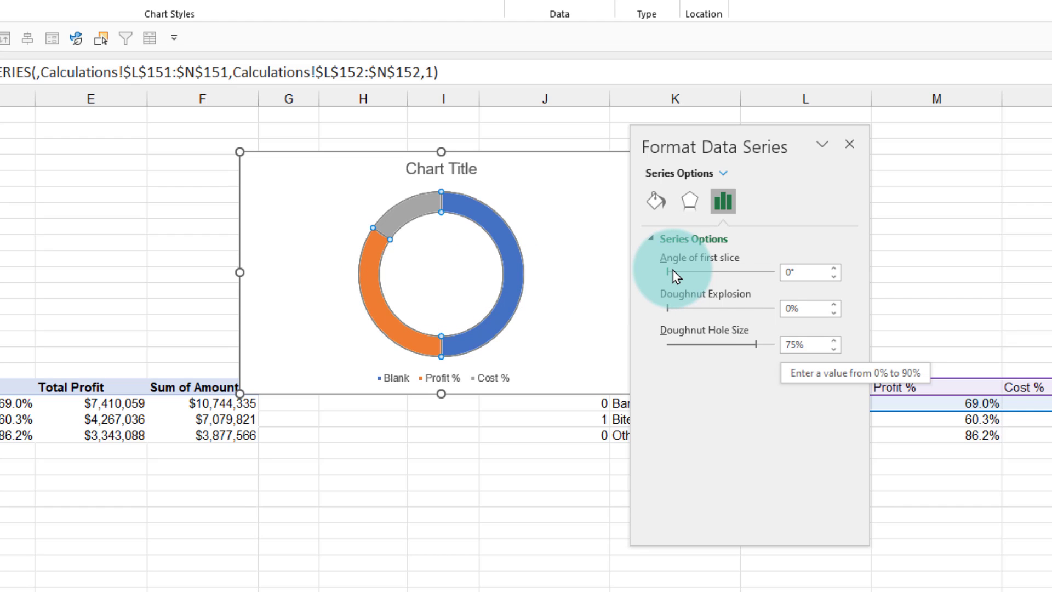
click(814, 274)
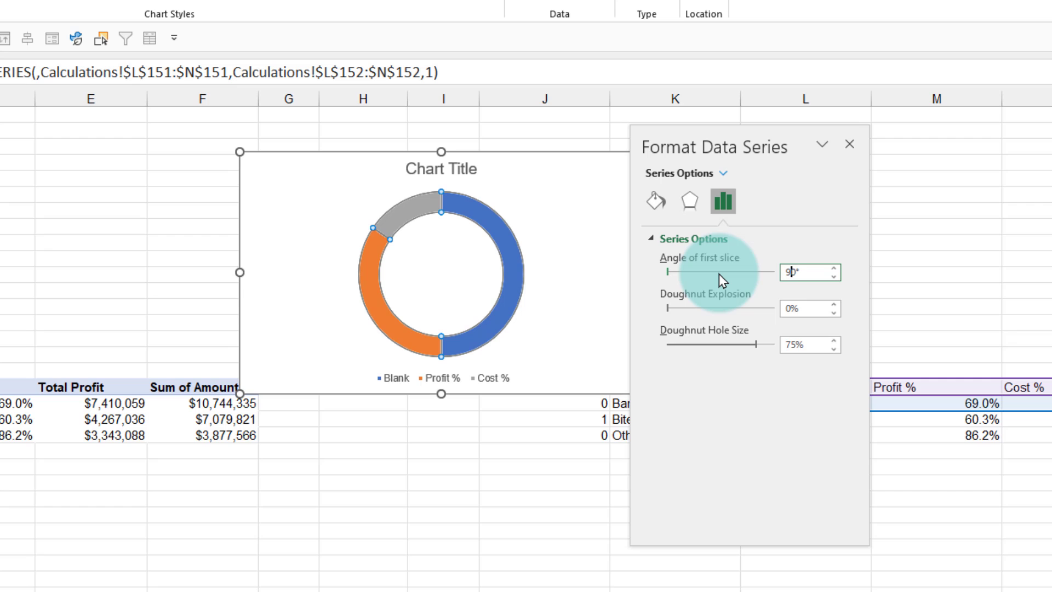
text(9)
key(Return)
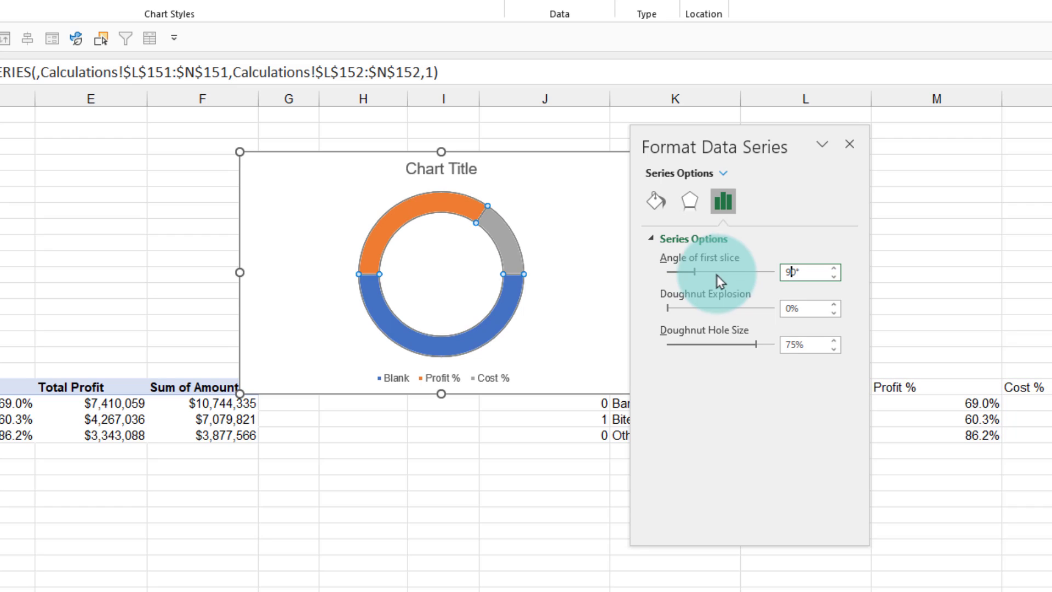
click(596, 329)
Remove the fill and outline from the Blank slice of the doughnut chart
click(491, 319)
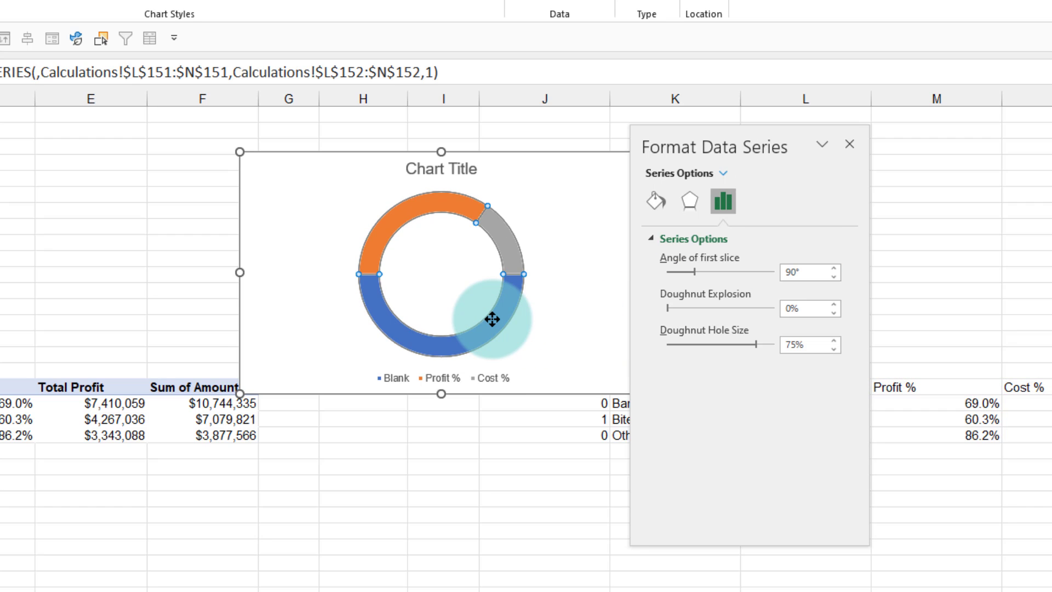
click(500, 320)
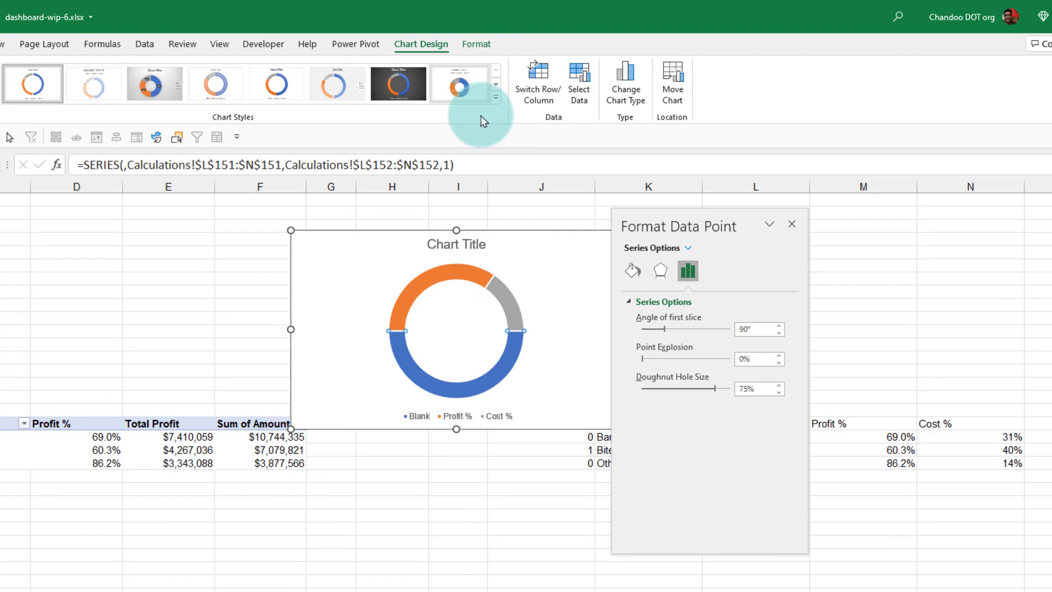
click(476, 44)
click(419, 65)
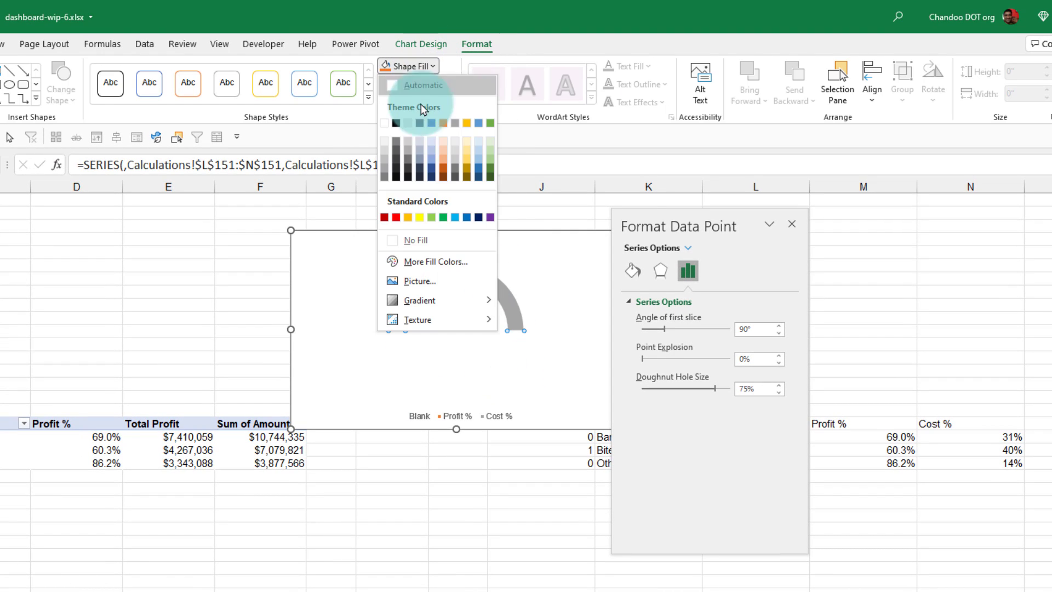
click(423, 239)
click(420, 84)
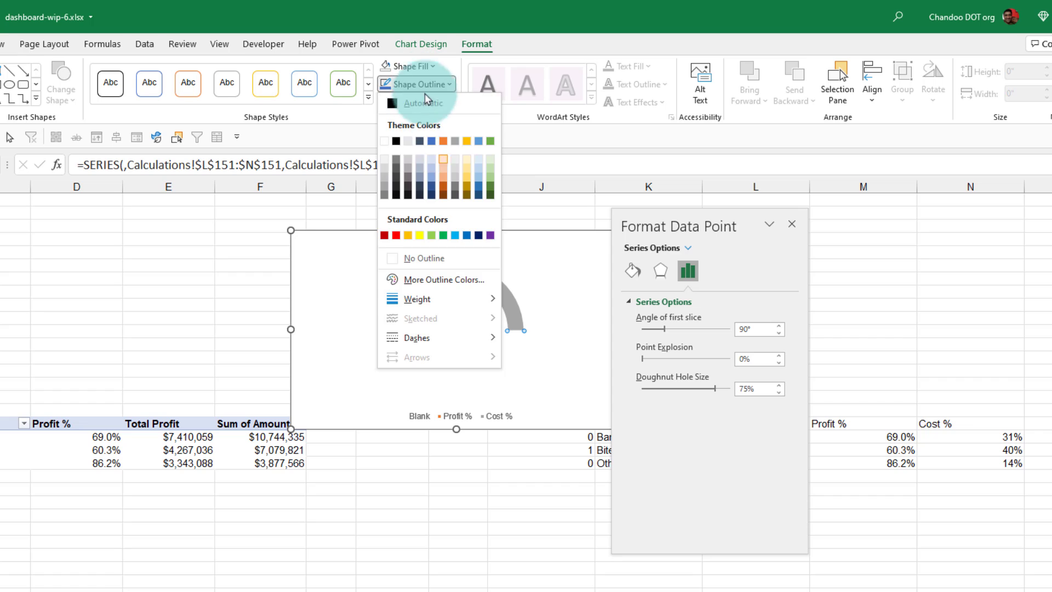
click(425, 258)
click(575, 380)
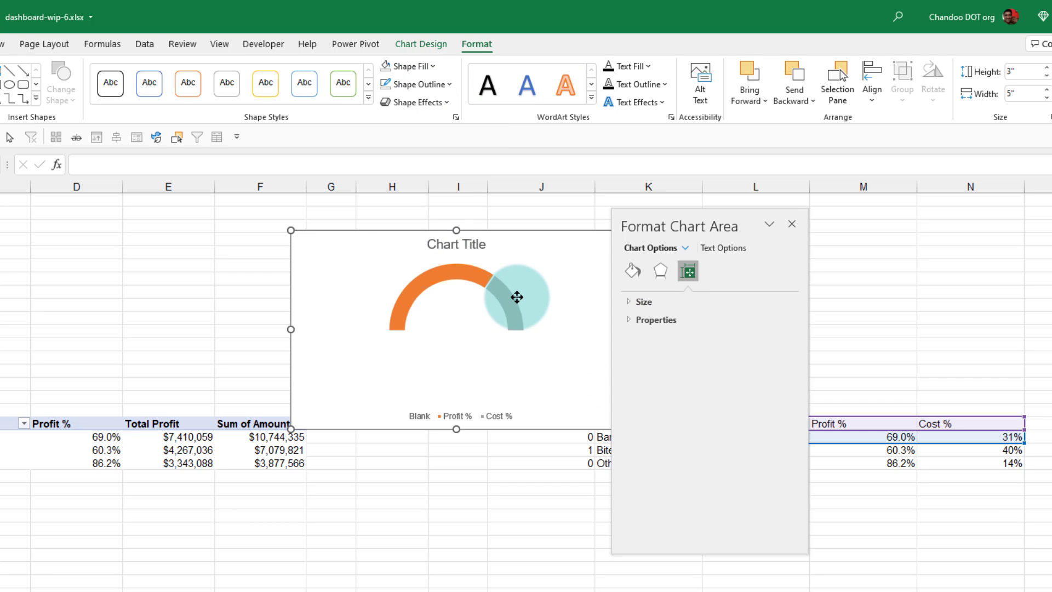
Set the doughnut series' hole size to 50%
mouse_move(479, 267)
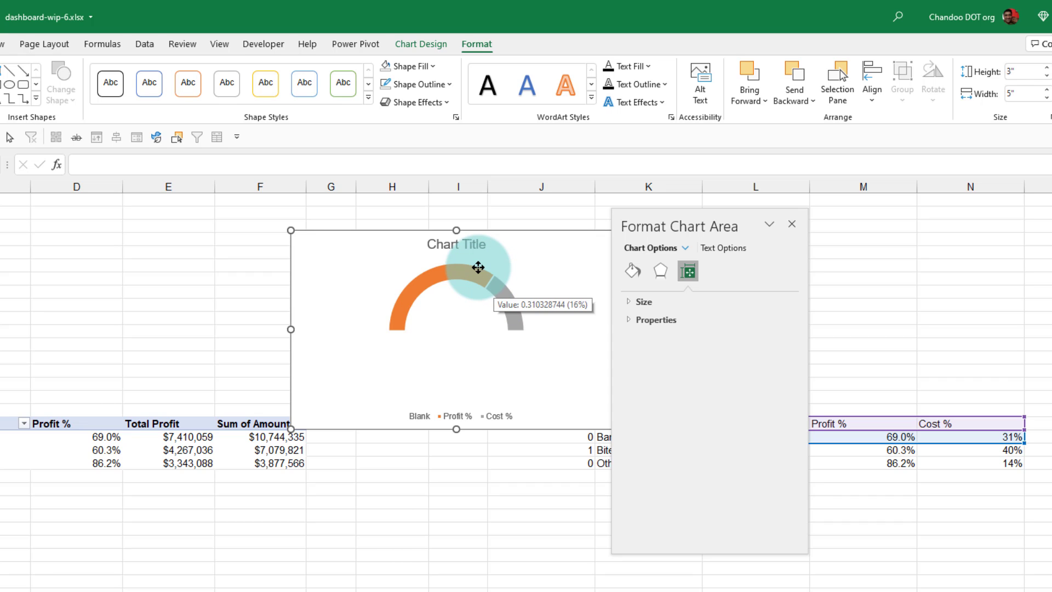
click(412, 296)
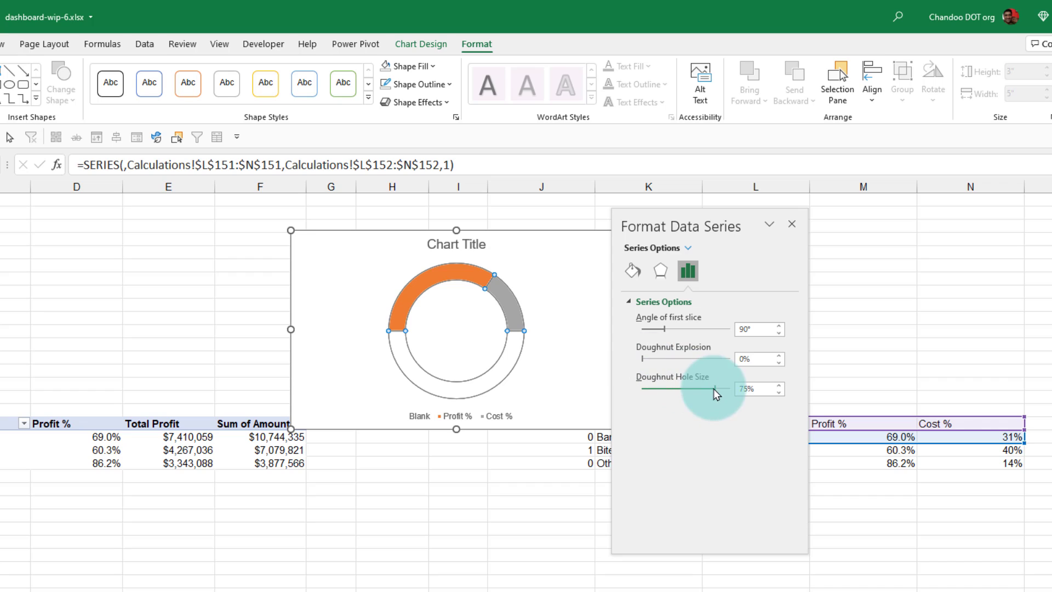
mouse_move(713, 389)
mouse_down()
mouse_move(702, 389)
mouse_move(728, 388)
mouse_up()
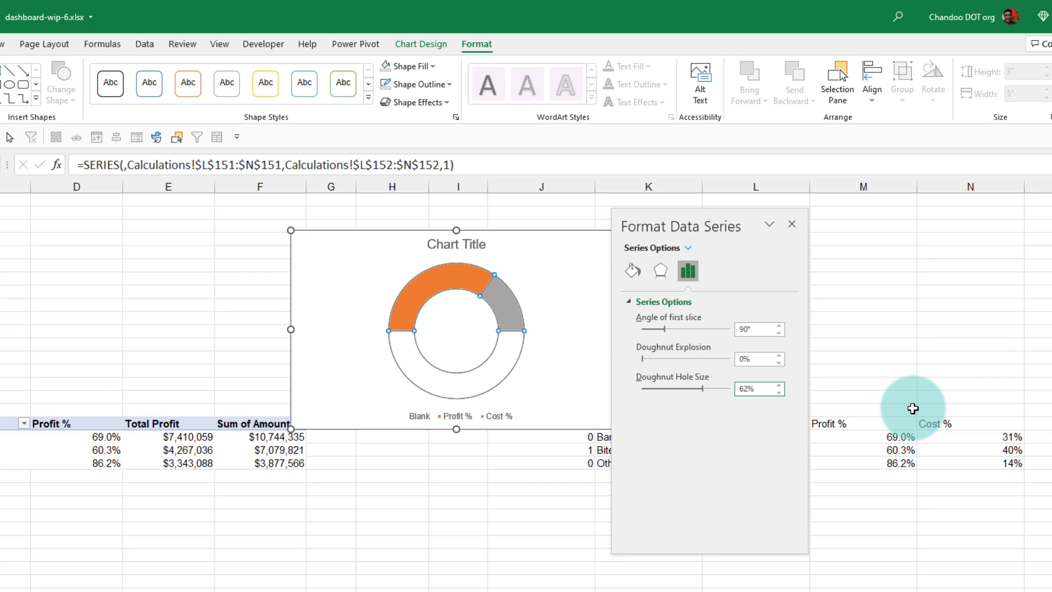
text(50)
key(Return)
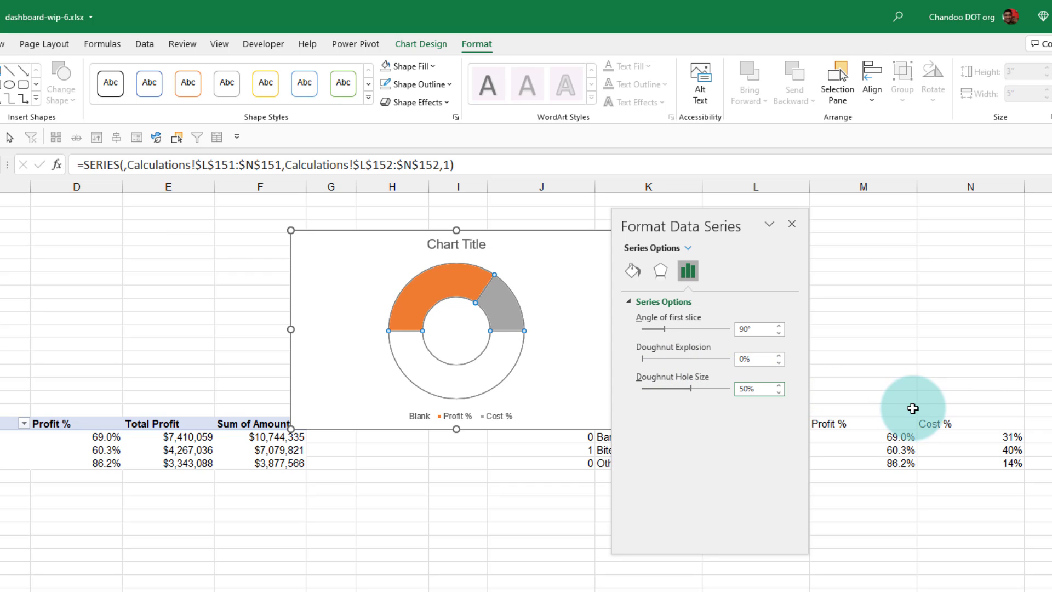
click(556, 296)
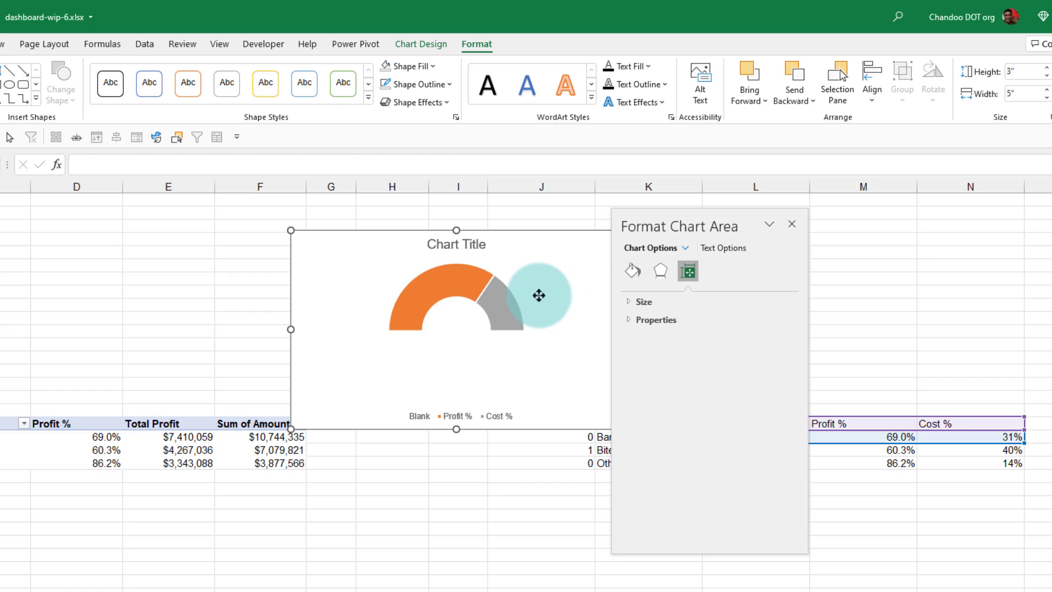
Fill the Profit % slice with green and the Cost % slice with dark grey
click(427, 295)
click(432, 288)
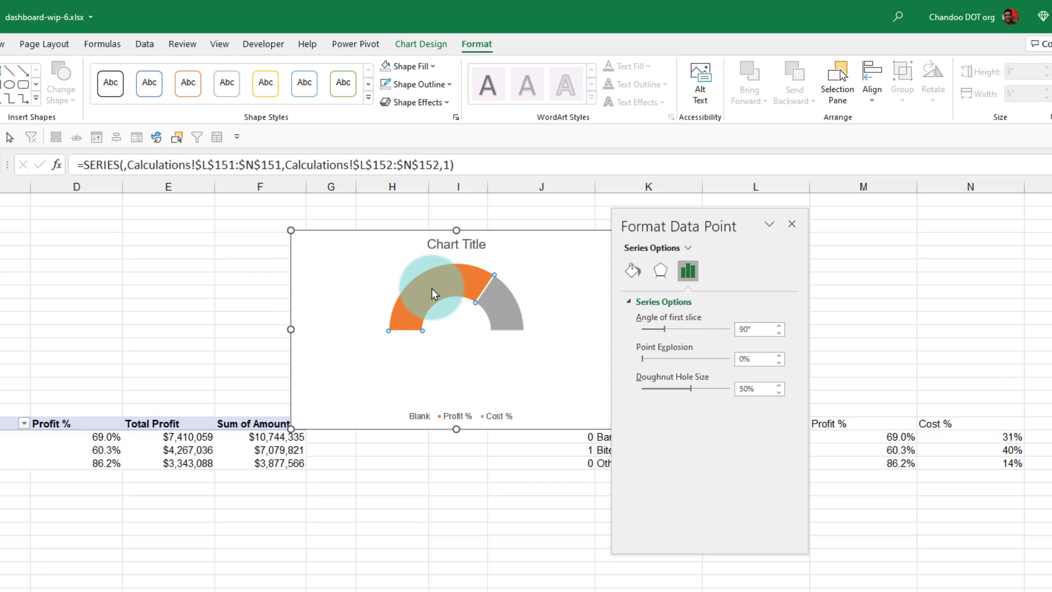
click(408, 66)
click(487, 117)
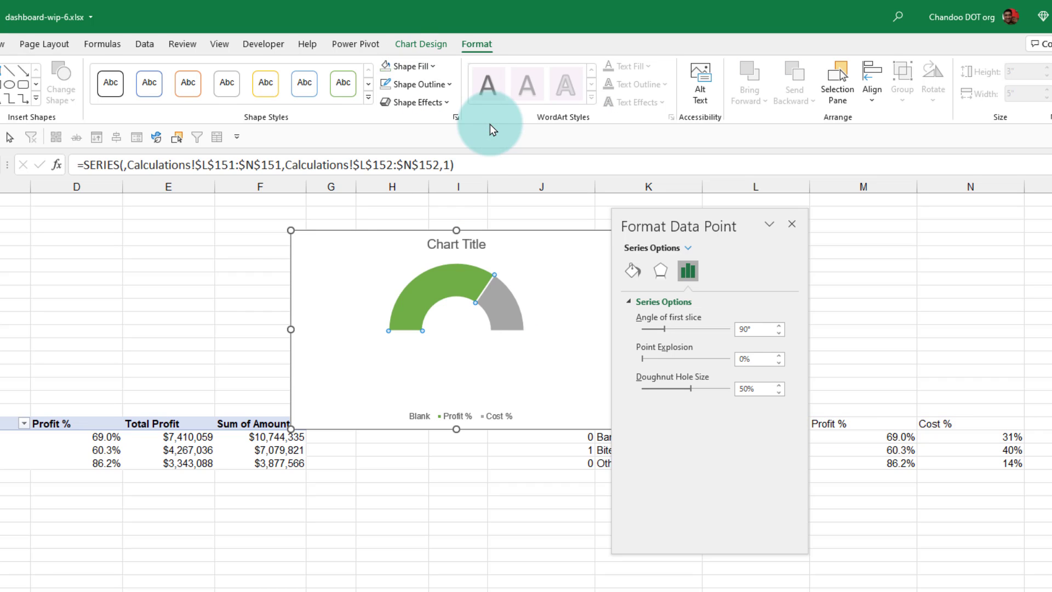
click(503, 316)
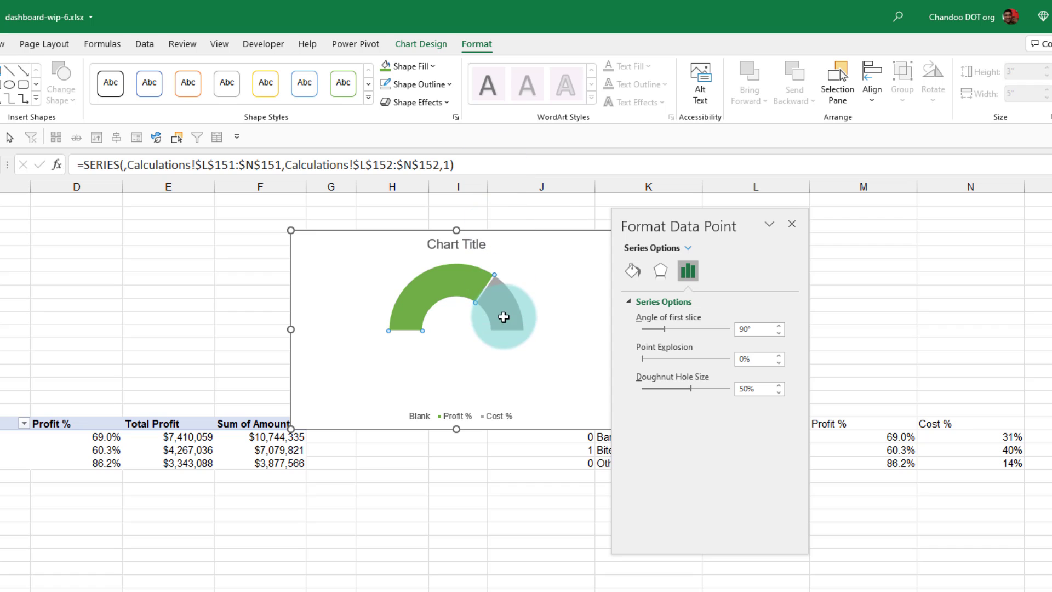
click(412, 67)
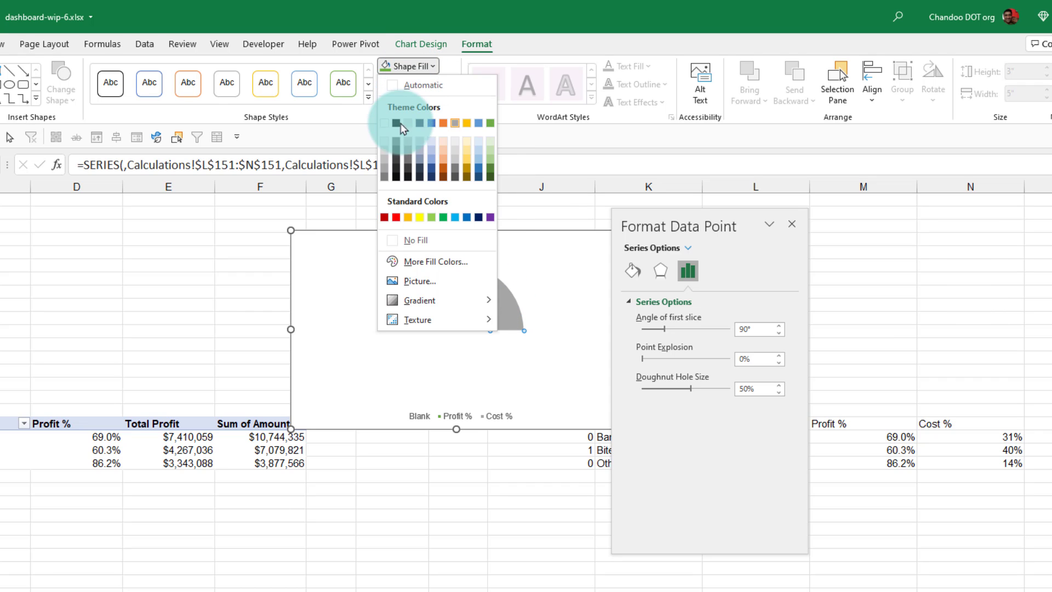
click(397, 139)
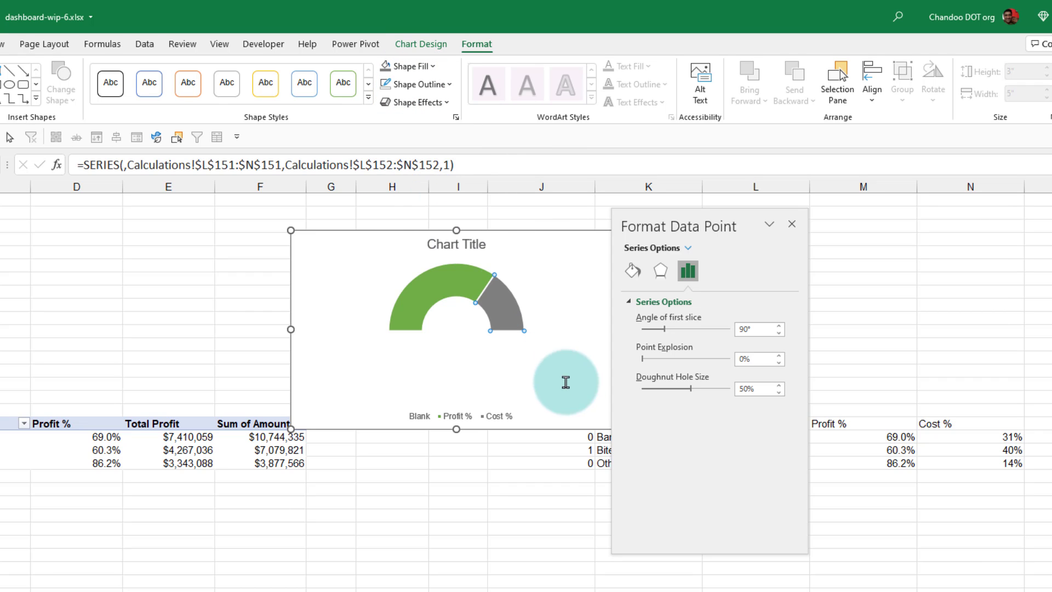
click(563, 381)
Delete the gauge chart's title and legend
click(443, 244)
key(Delete)
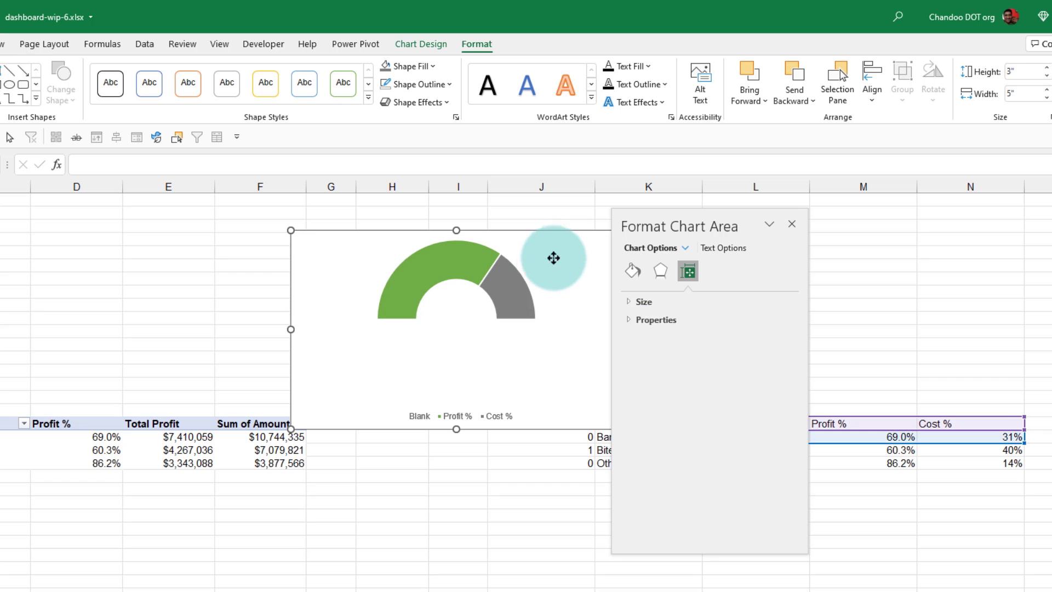
click(476, 417)
key(Delete)
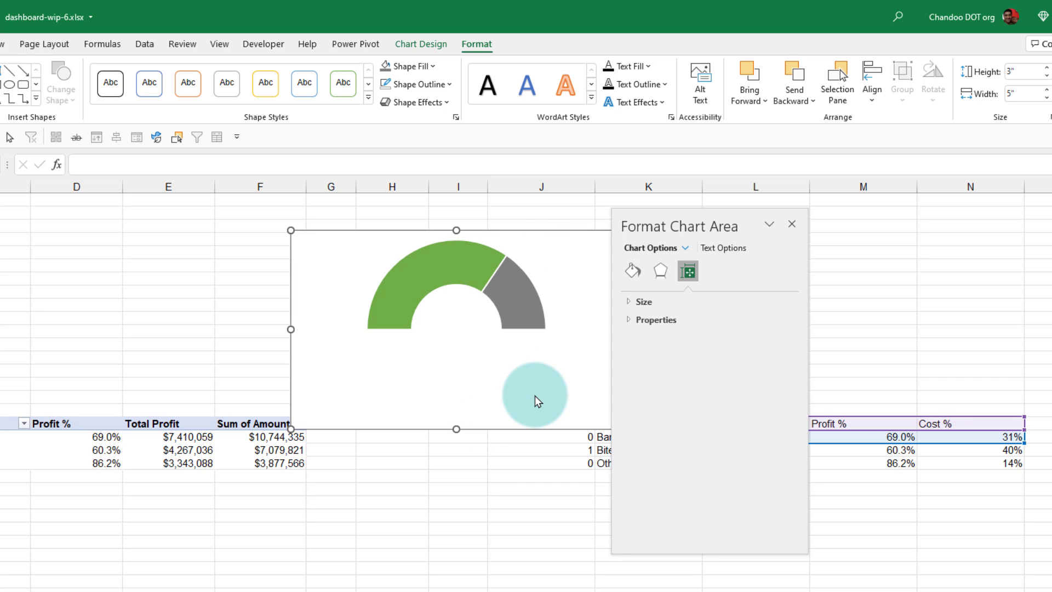
click(563, 491)
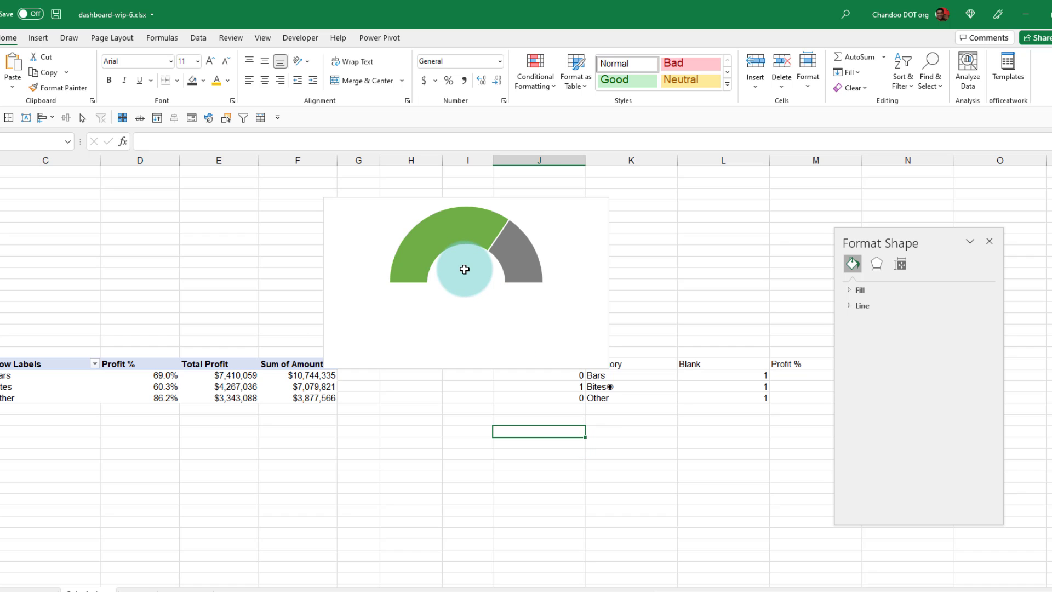
Draw a circle about 1.45" across, centred over the hole of the half-doughnut chart
click(40, 38)
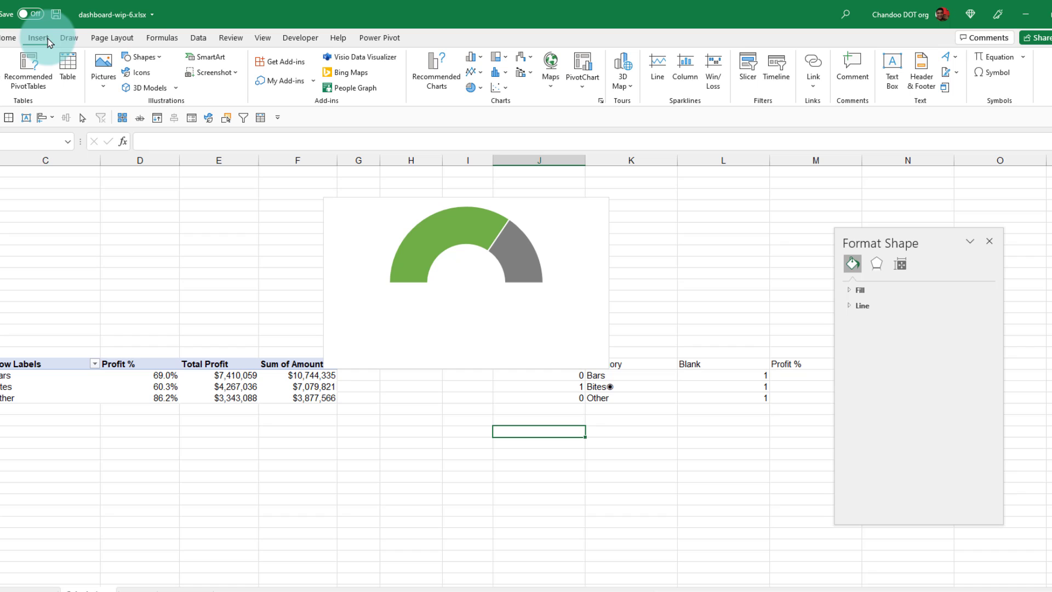
click(140, 57)
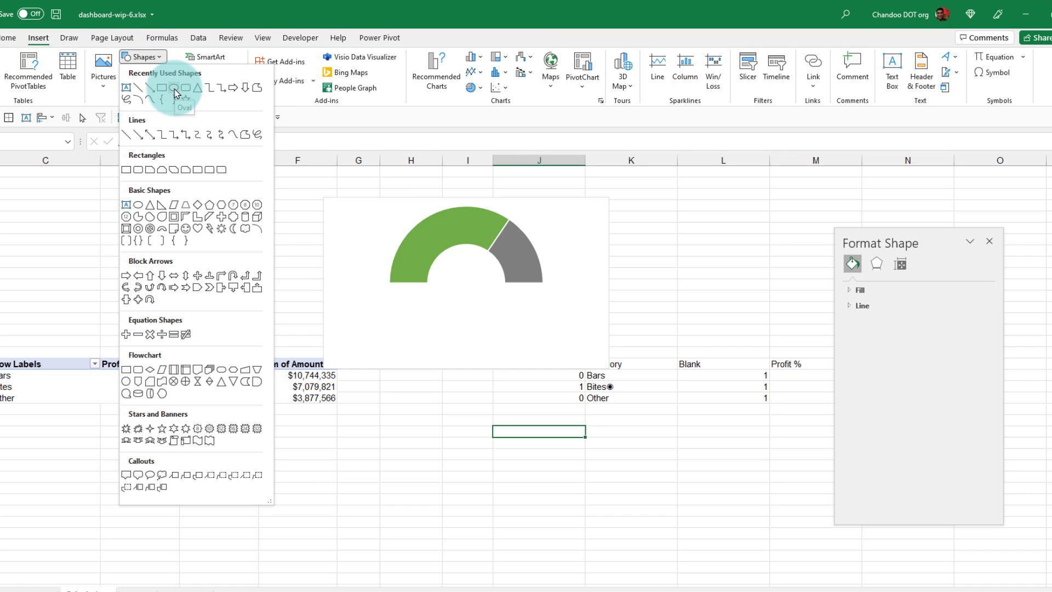
click(174, 89)
drag(440, 253, 466, 284)
drag(501, 318, 471, 282)
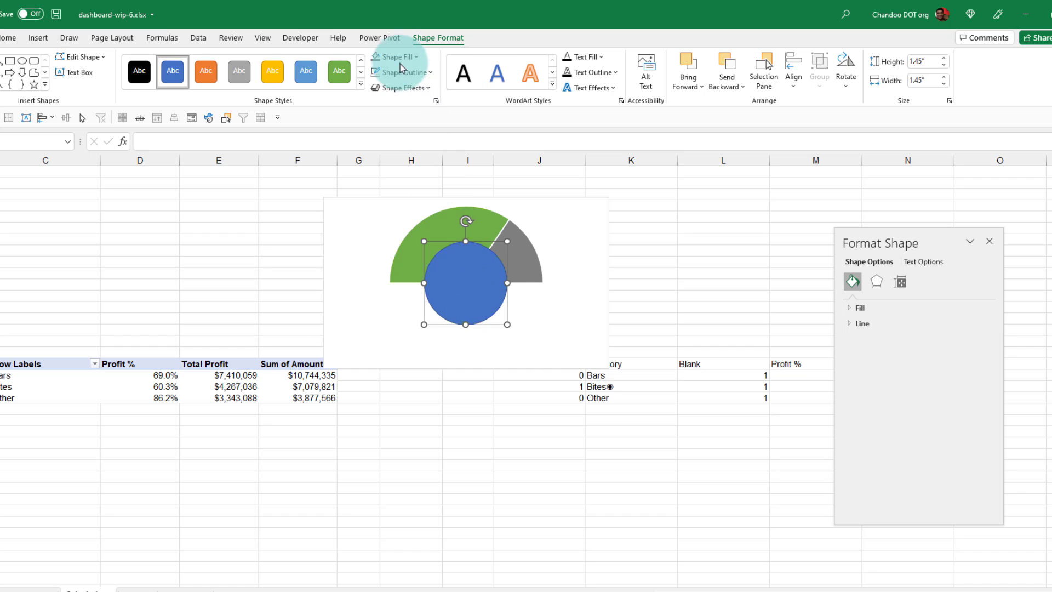
Give the circle a grey gradient shape style and an inner shadow effect
click(361, 84)
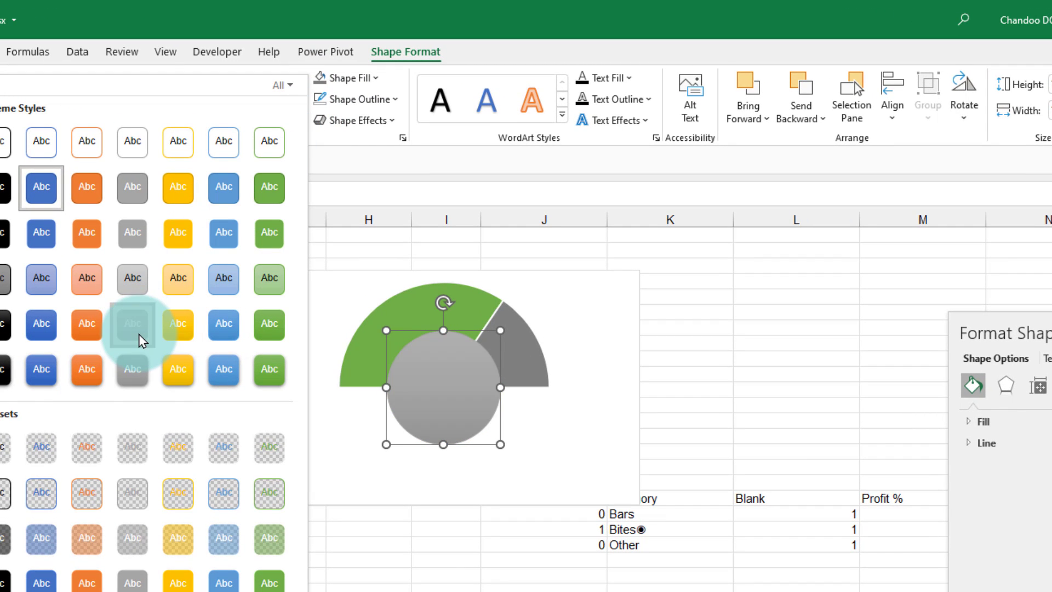
click(142, 340)
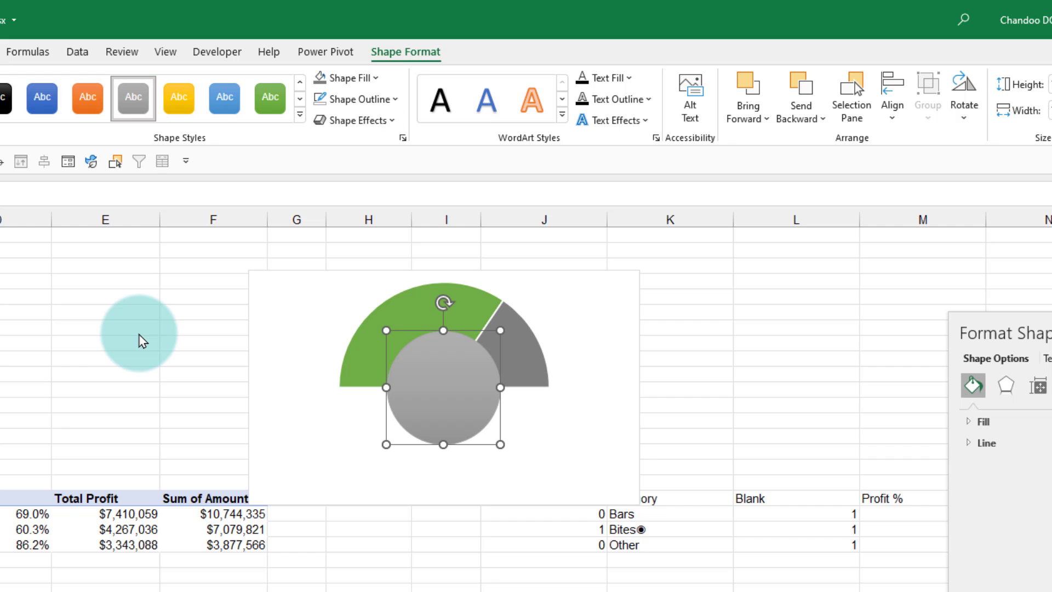
click(385, 122)
click(499, 514)
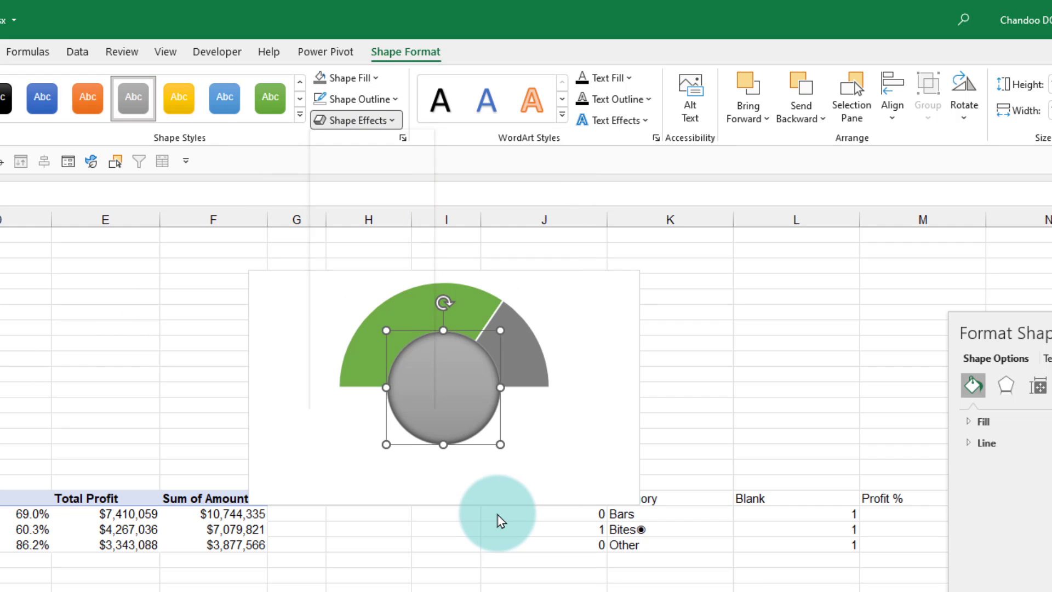
click(630, 489)
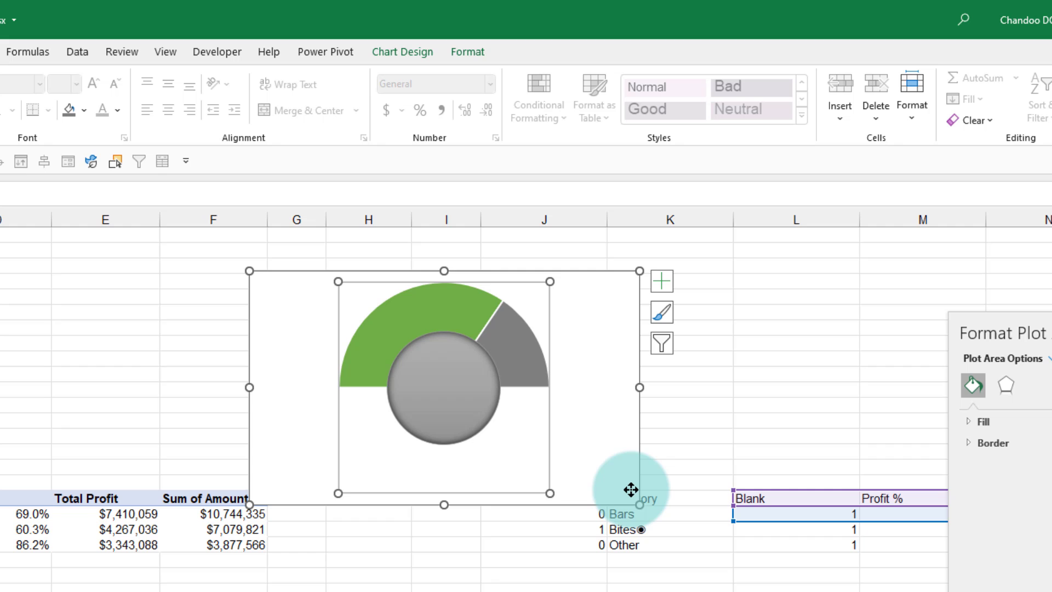
Link the circle's text to the Bars Profit % cell with the formula =$M$152
click(439, 366)
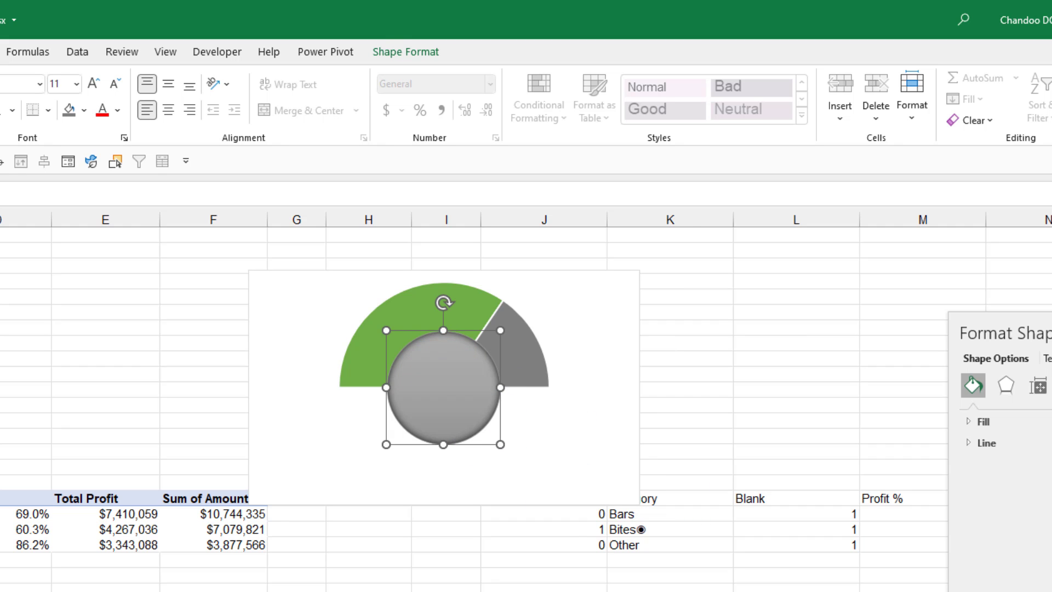
scroll(526, 402, right, 3)
click(864, 513)
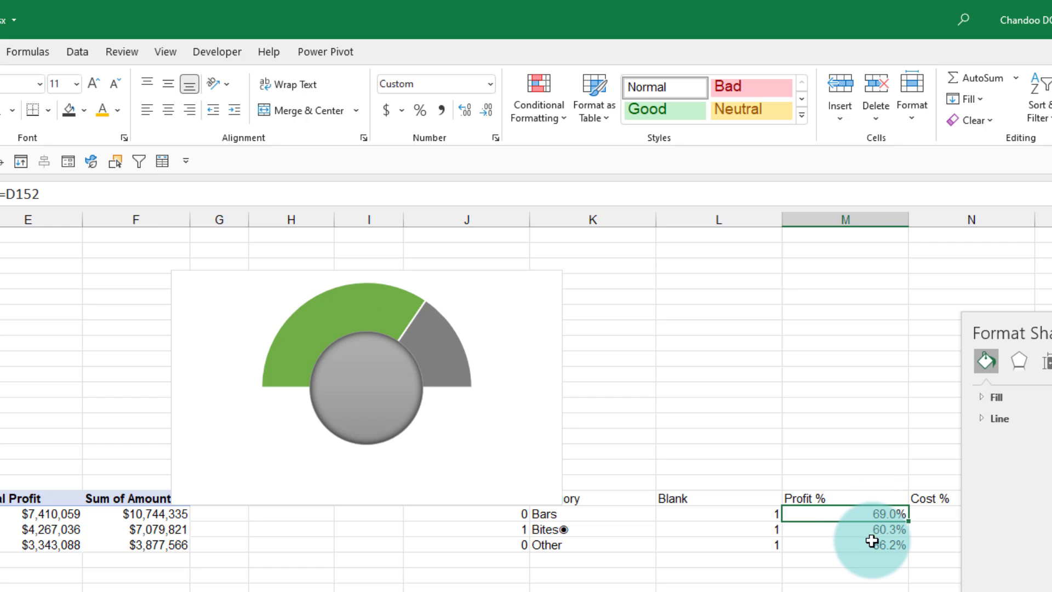
click(378, 404)
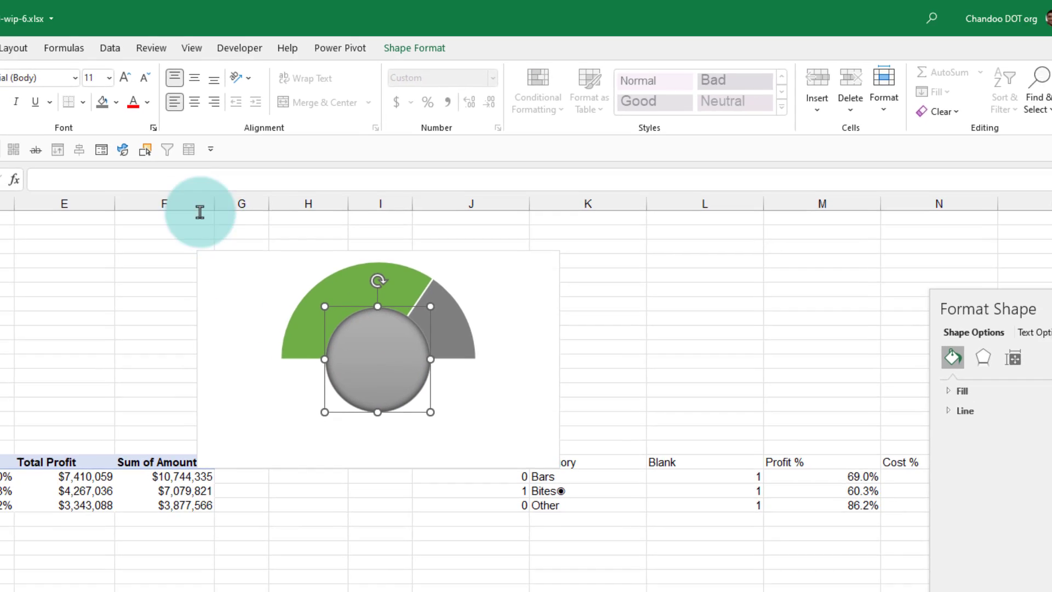
click(135, 194)
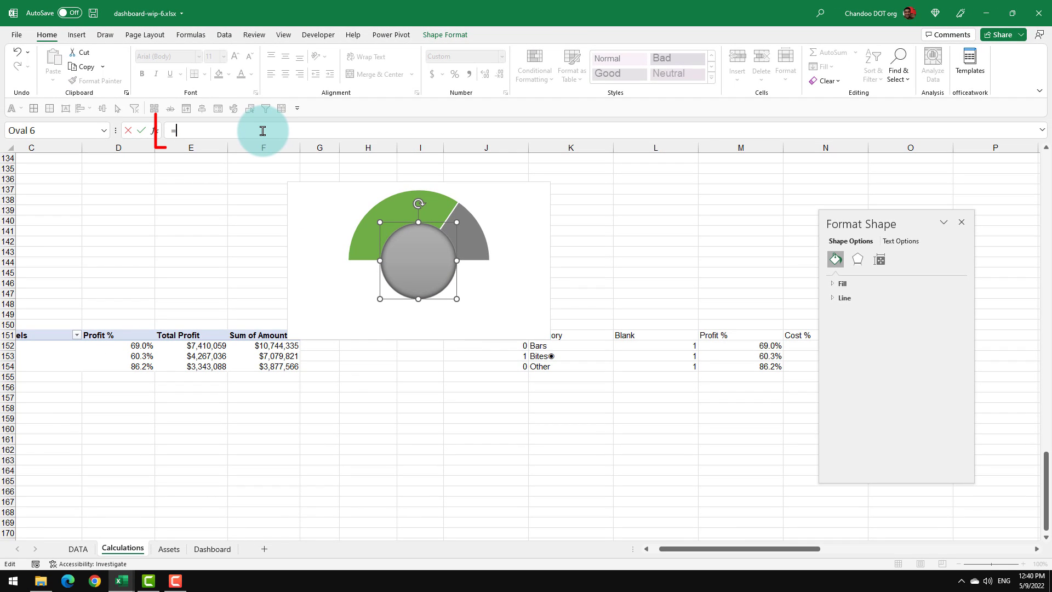
text(=)
click(772, 346)
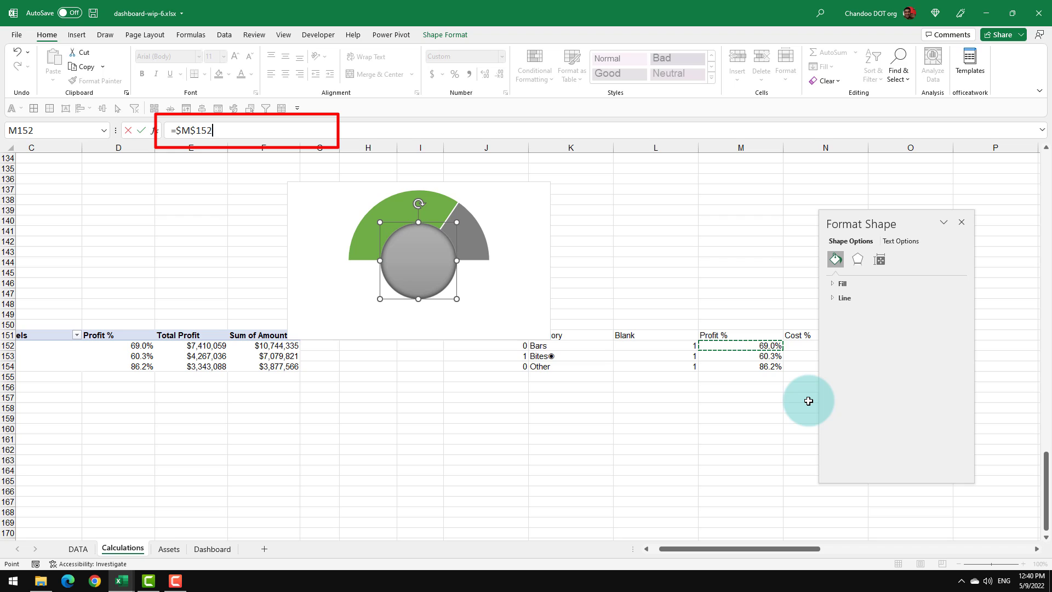
key(Return)
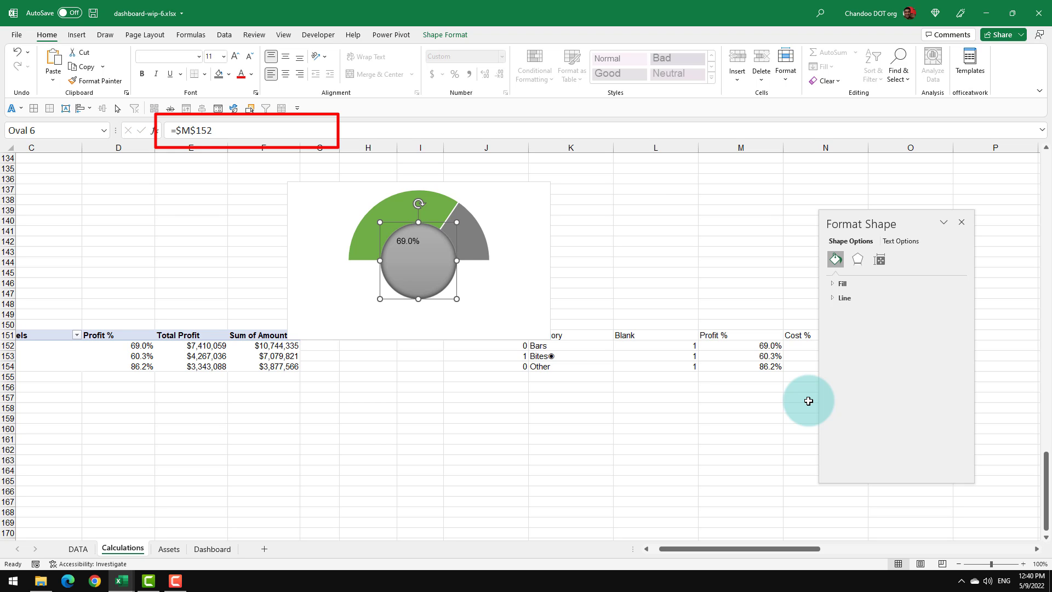
Centre the percentage text horizontally and vertically inside the circle
click(285, 57)
click(285, 77)
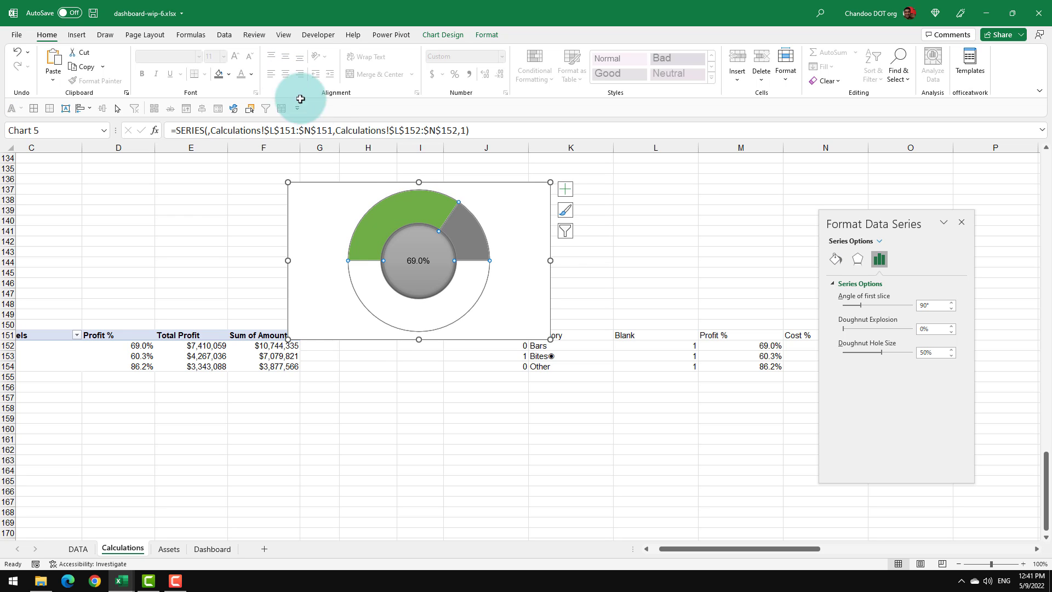
click(509, 396)
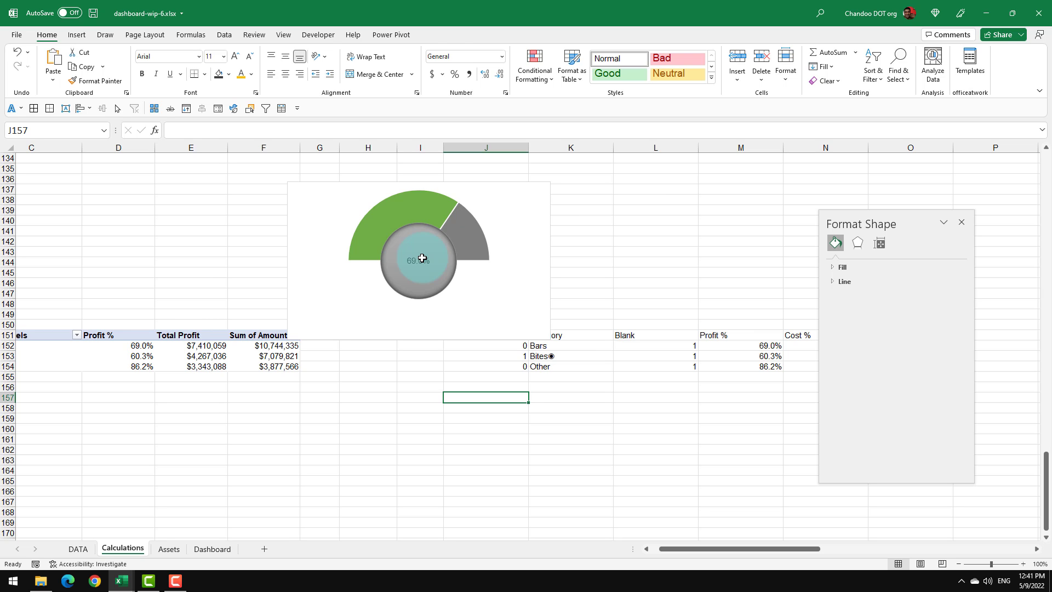
Copy the half-doughnut chart and its circle onto the Dashboard sheet, in the empty area beside the Sales & Profits by TEAMS graphic
drag(422, 258, 531, 269)
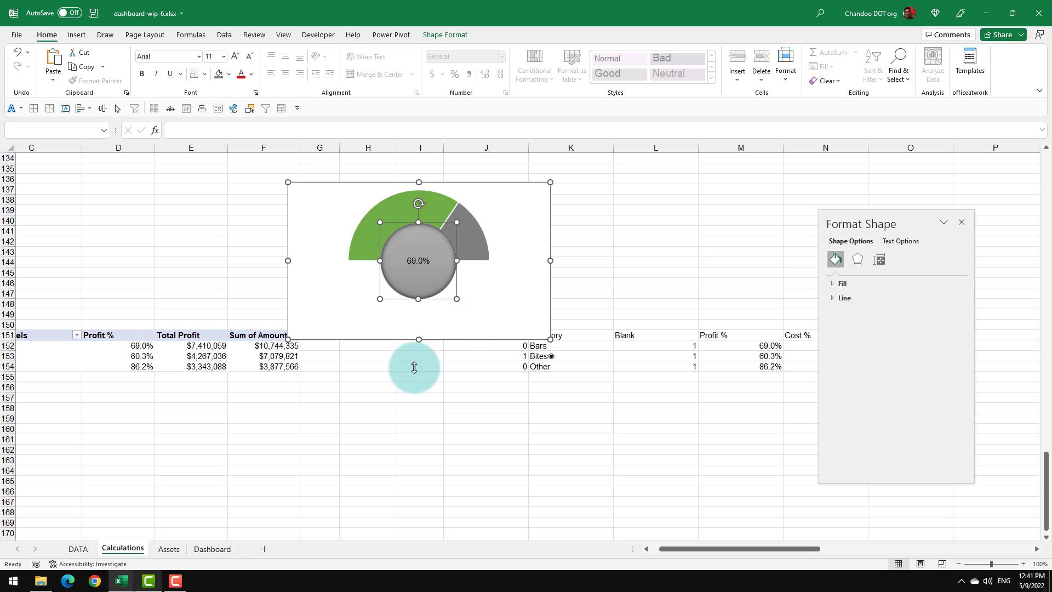
click(204, 548)
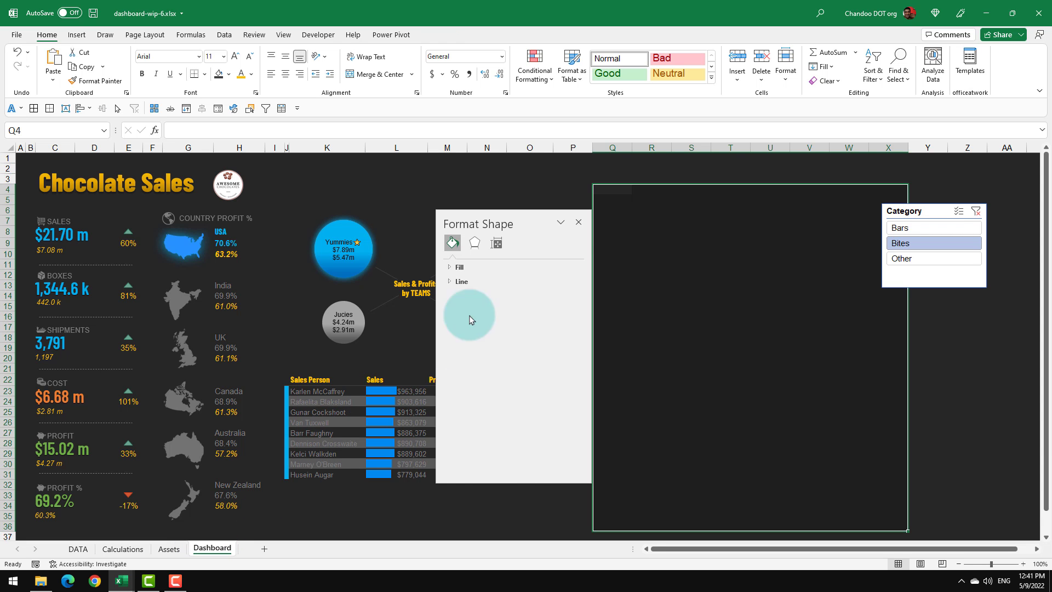
key(ctrl+v)
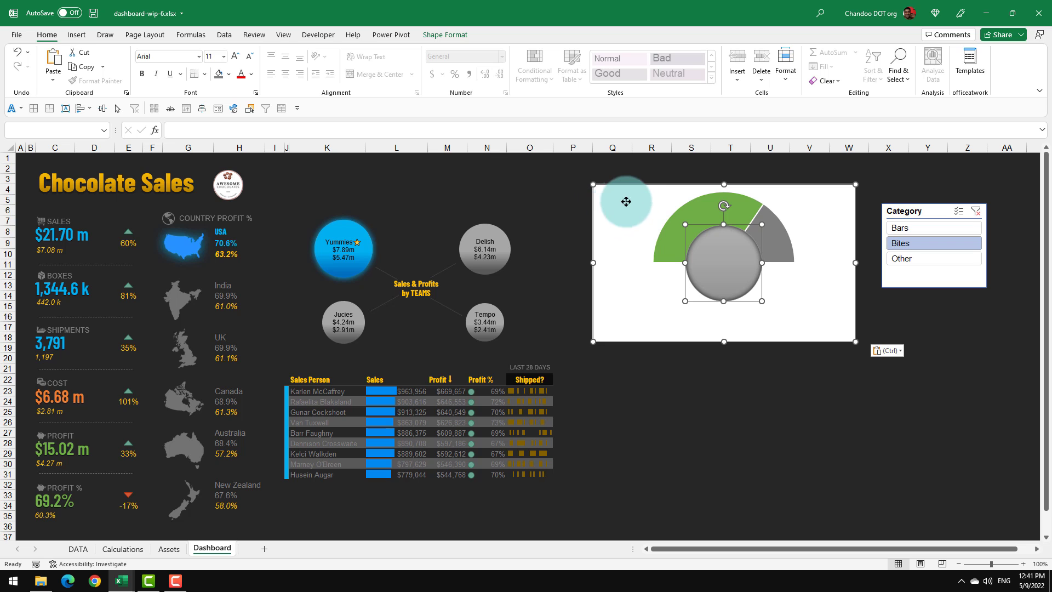
drag(632, 200, 608, 202)
click(690, 392)
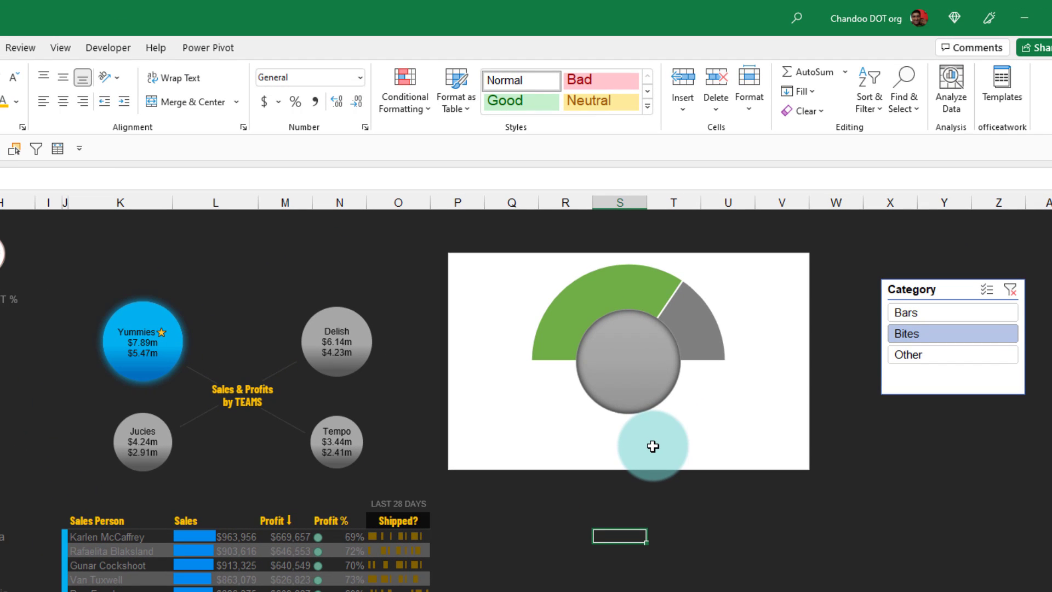
Shrink the pasted half-doughnut chart to about 2.15" high by 3.42" wide
click(741, 442)
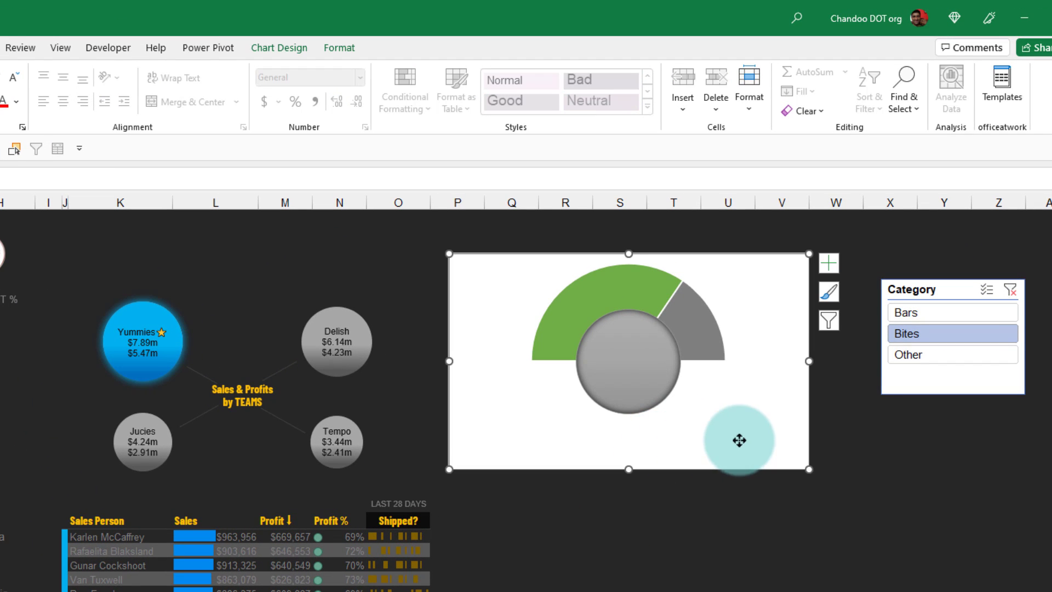
click(698, 400)
click(727, 435)
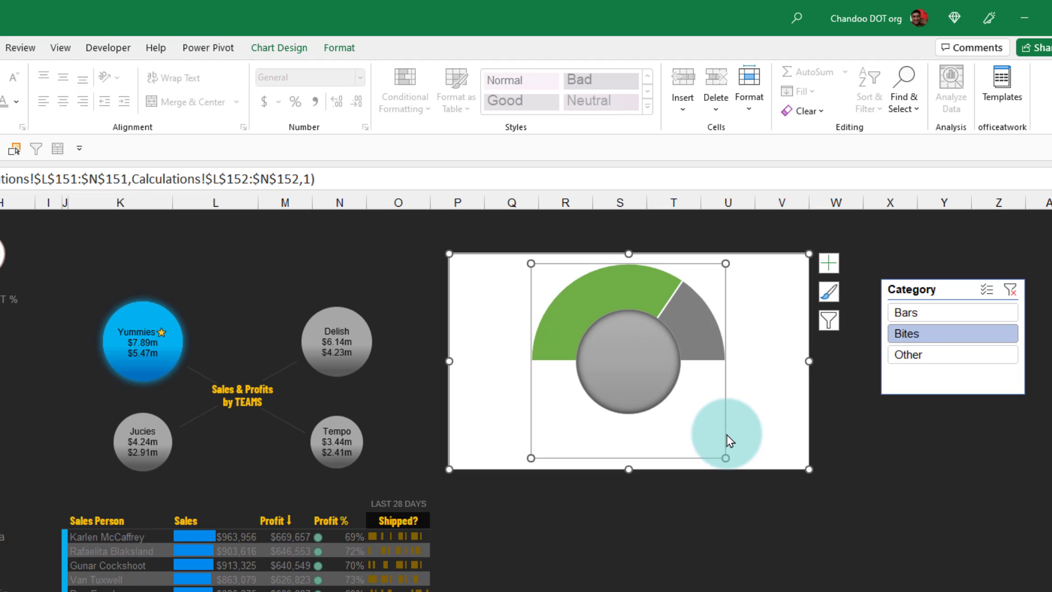
drag(807, 468, 694, 405)
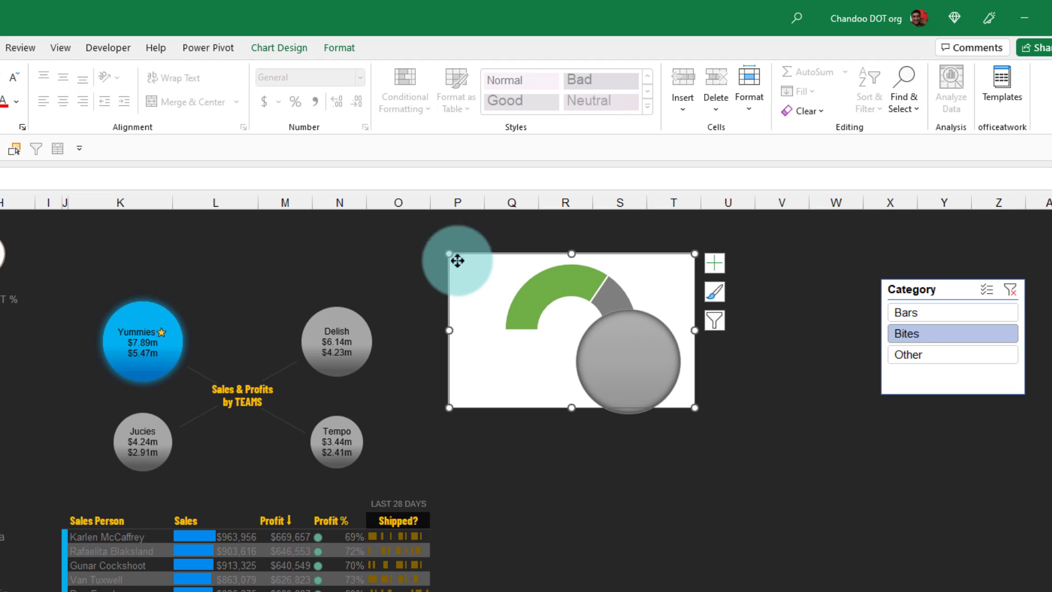
Remove the chart area's fill and outline so the dark dashboard background shows behind the half-doughnut
click(339, 49)
click(271, 72)
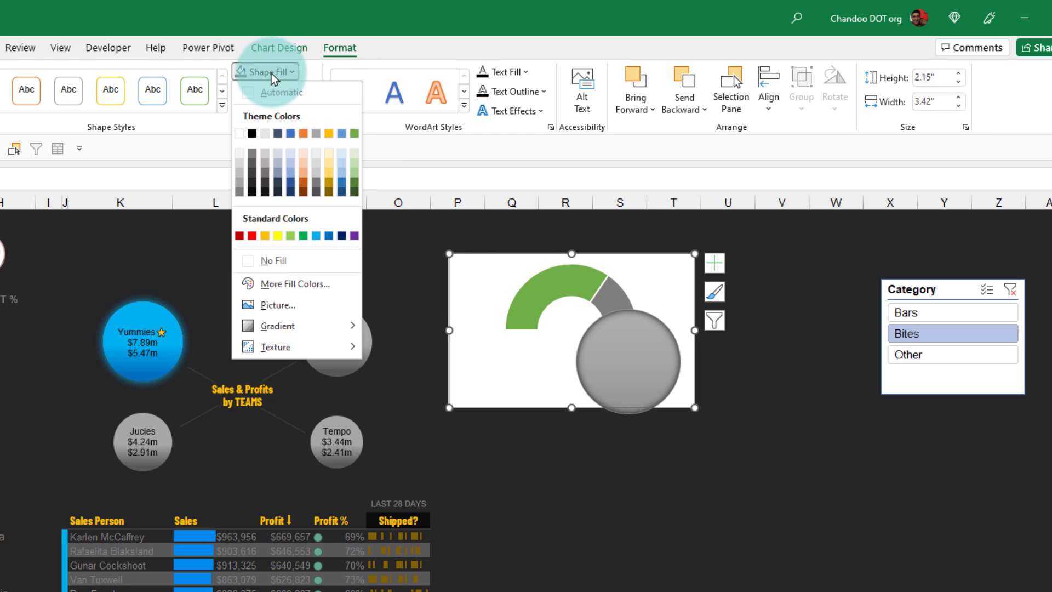
click(275, 260)
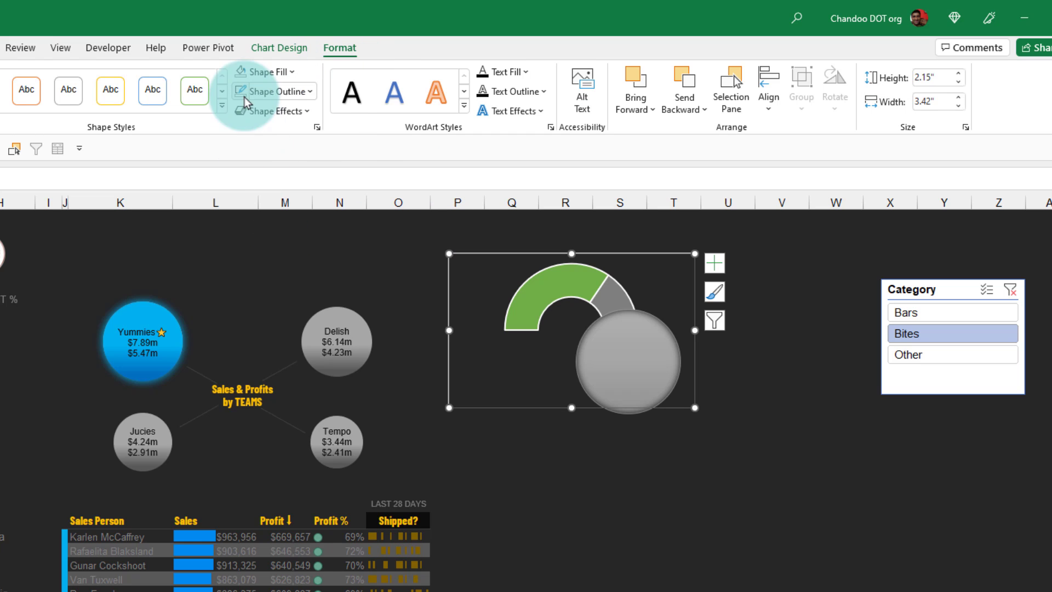
click(561, 462)
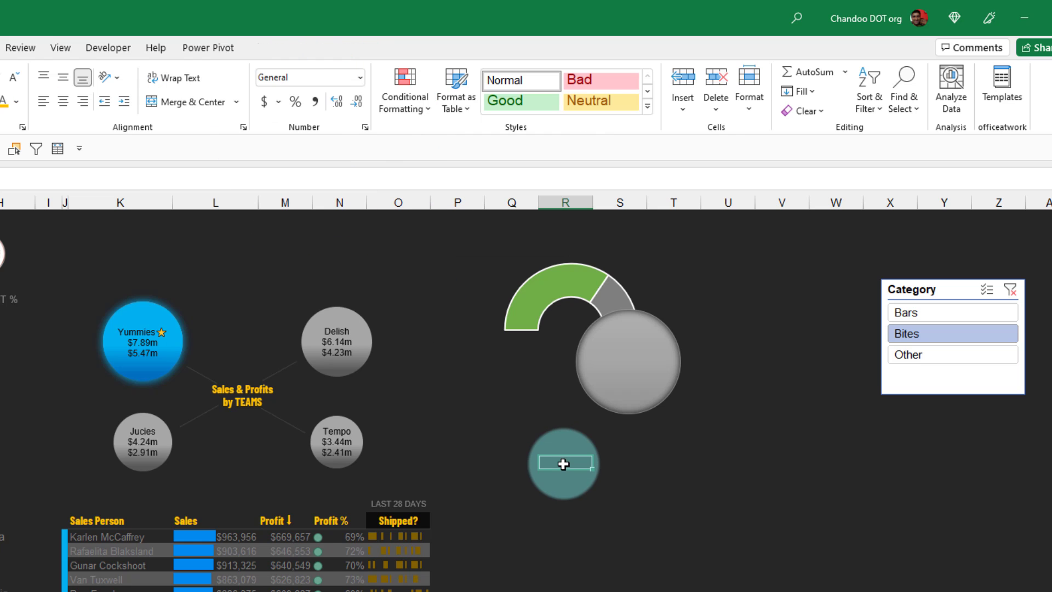
Move the grey circle over the half-doughnut and scale it down to fit the chart's hole
drag(629, 380, 578, 360)
click(619, 390)
click(603, 371)
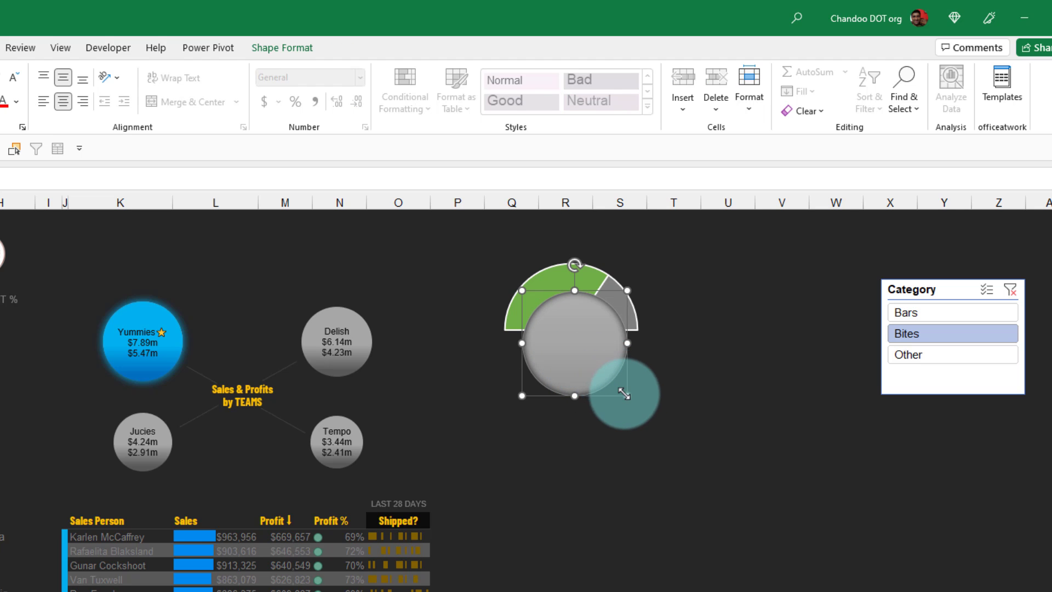
drag(627, 395, 604, 372)
click(604, 372)
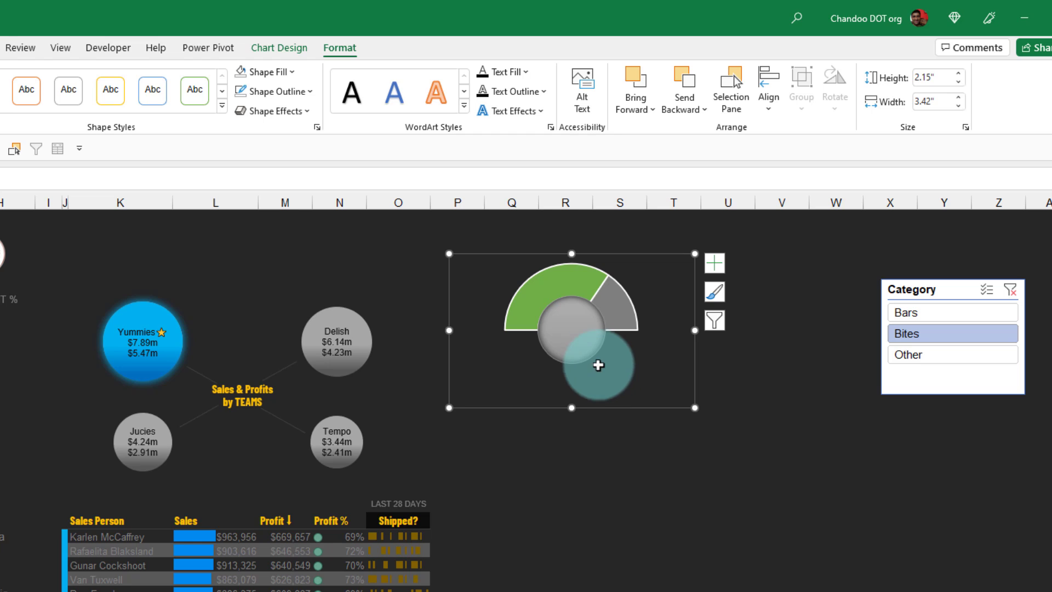
Resize the half-doughnut chart to 1.7" high and 1.7" wide
click(517, 270)
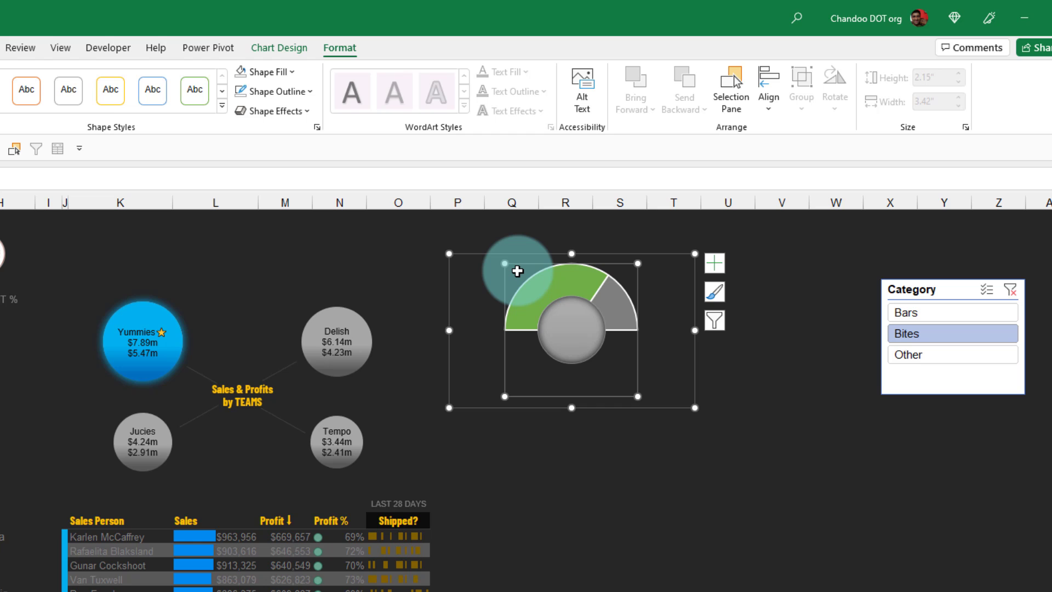
drag(695, 330, 606, 326)
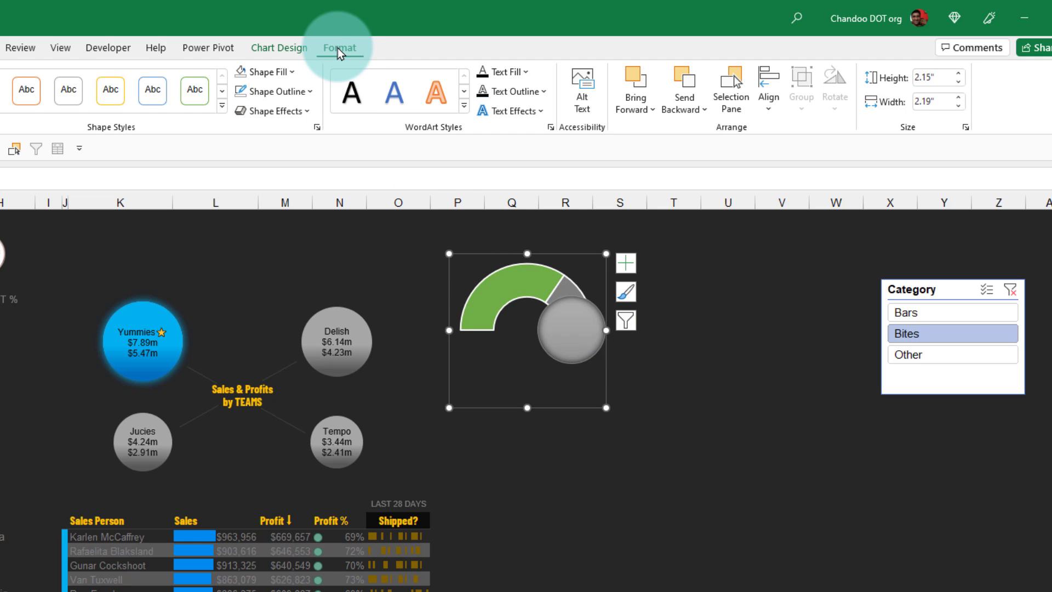
click(940, 73)
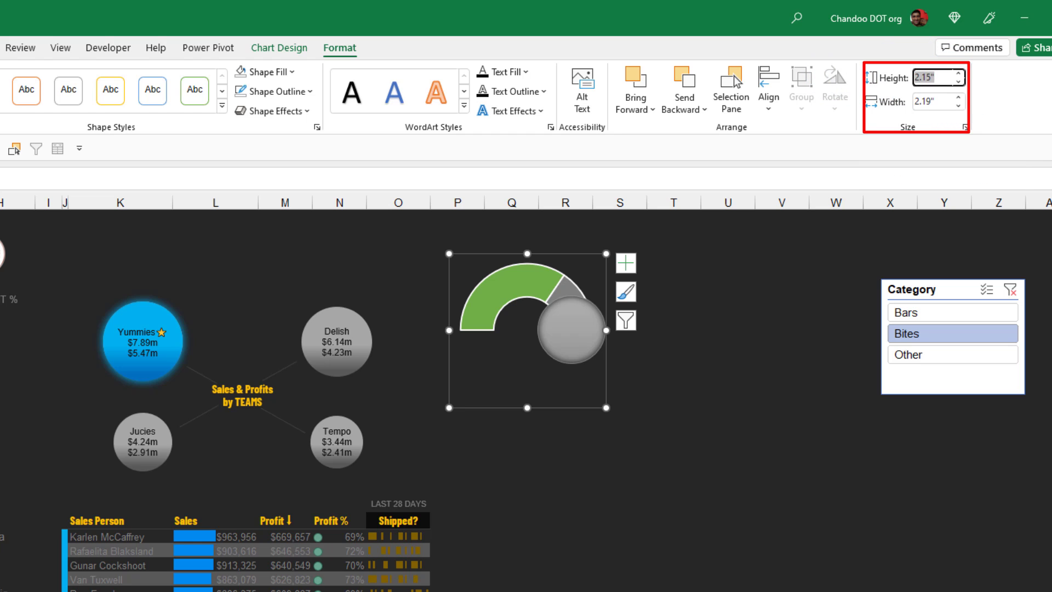
text(1.7)
key(Return)
click(517, 328)
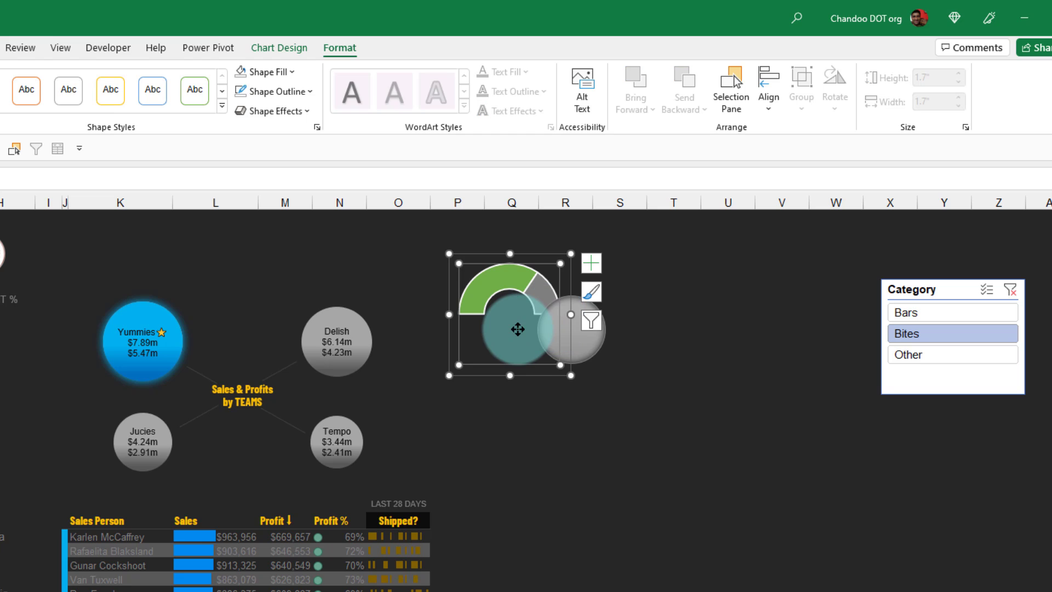
Reposition the grey circle so it is centred over the hole of the resized half-doughnut
click(593, 390)
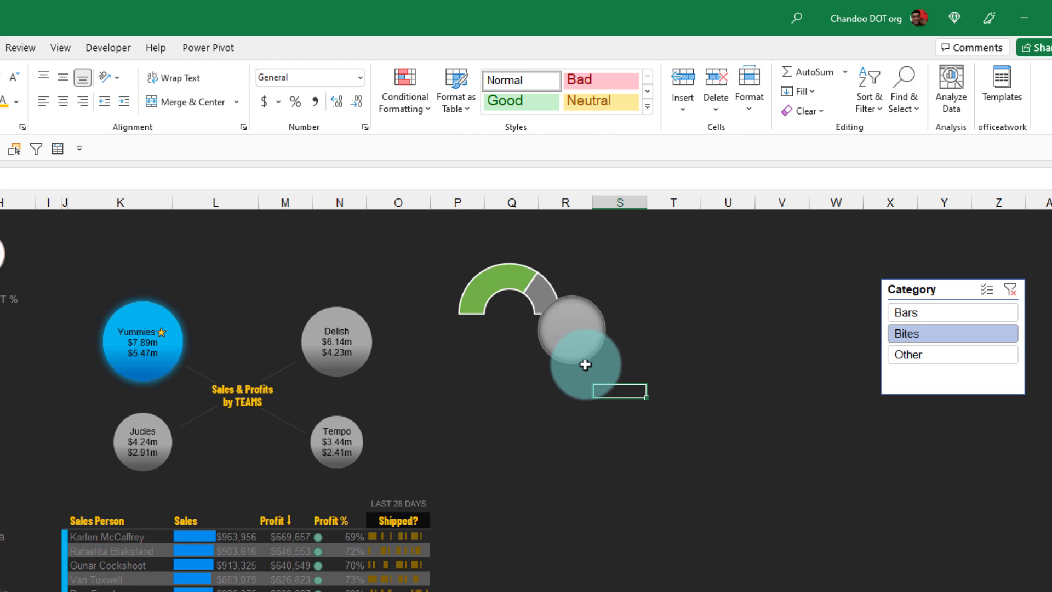
mouse_move(533, 342)
mouse_down()
mouse_move(517, 333)
mouse_move(531, 340)
mouse_up()
drag(517, 322, 572, 400)
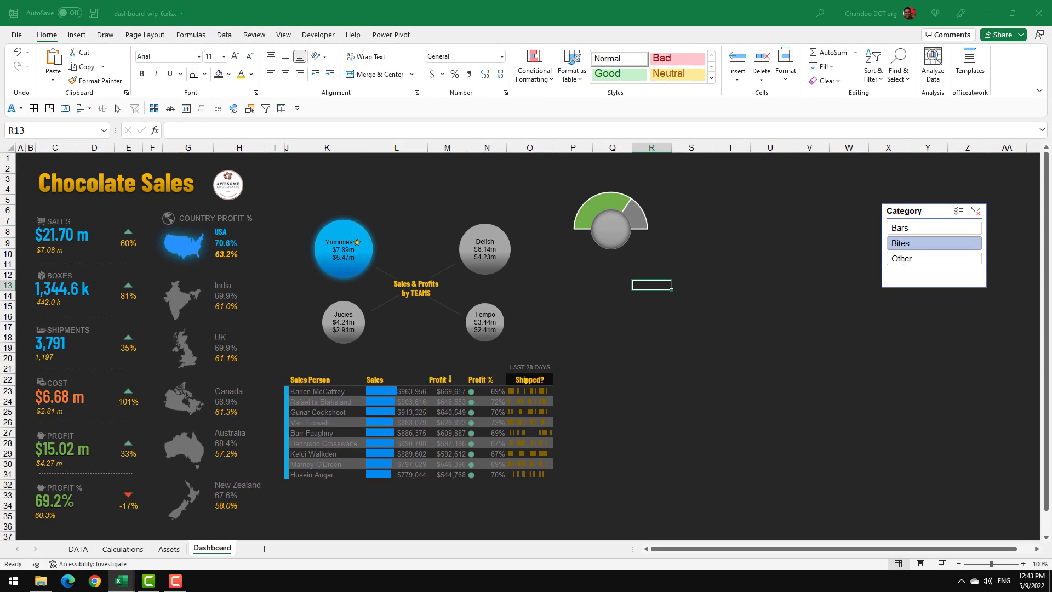
Compare the gauge with the finished category gauges in dashboard-done.xlsx, and return to dashboard-wip-6.xlsx
drag(0, 66, 641, 3)
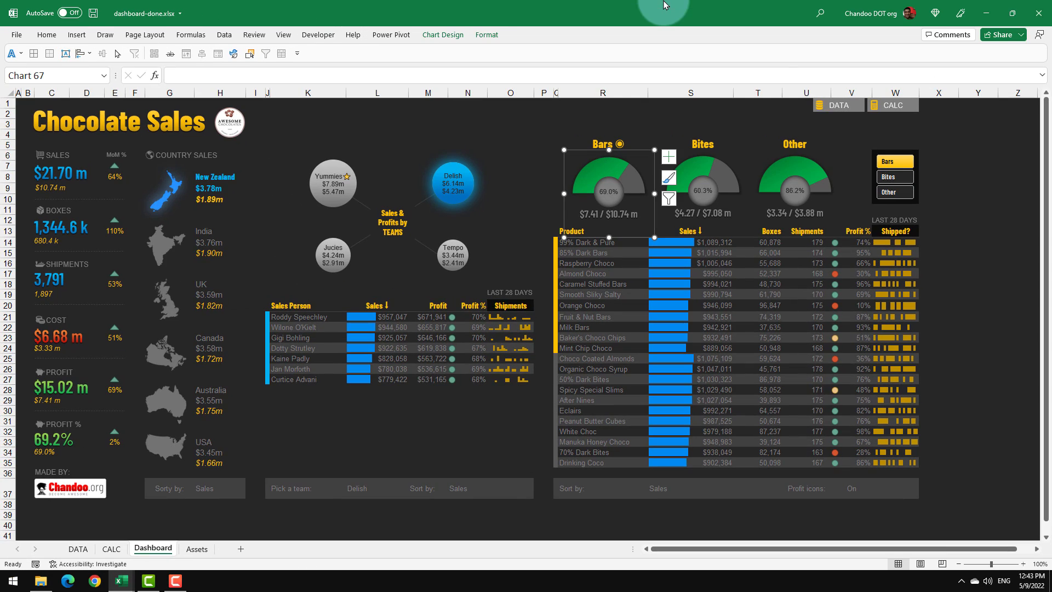
click(1012, 239)
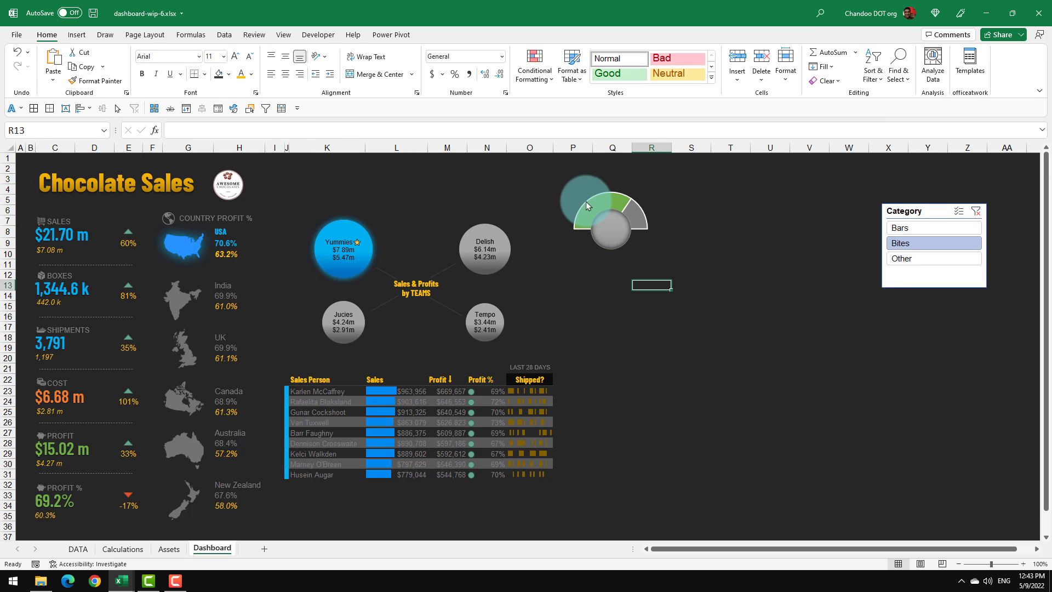
Remove the gauge segments' white outlines and give the Profit % segment a standard green fill with a shape effect
click(586, 202)
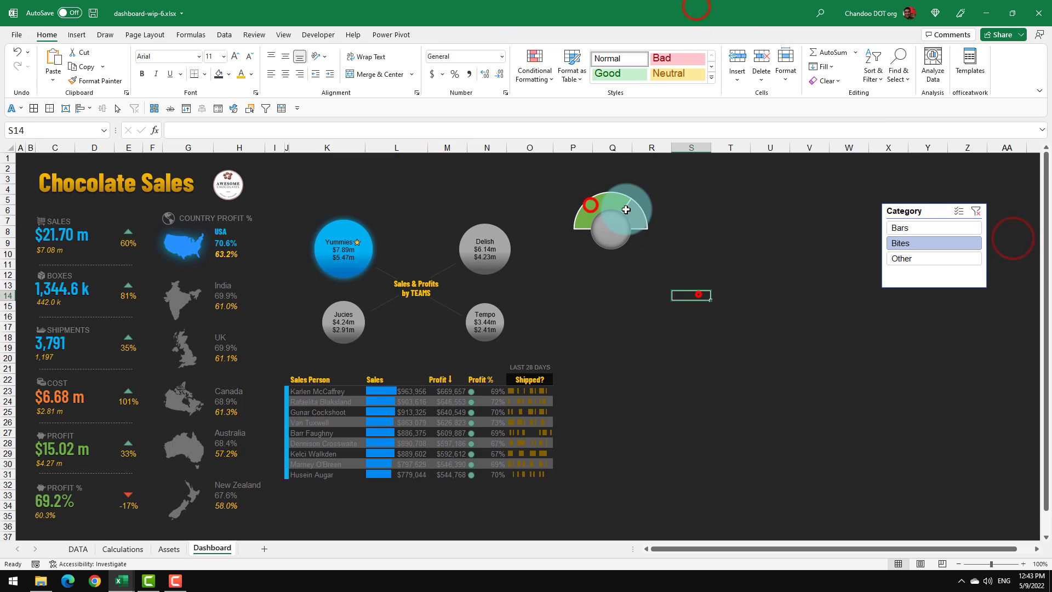
click(728, 316)
click(601, 205)
click(601, 204)
click(495, 35)
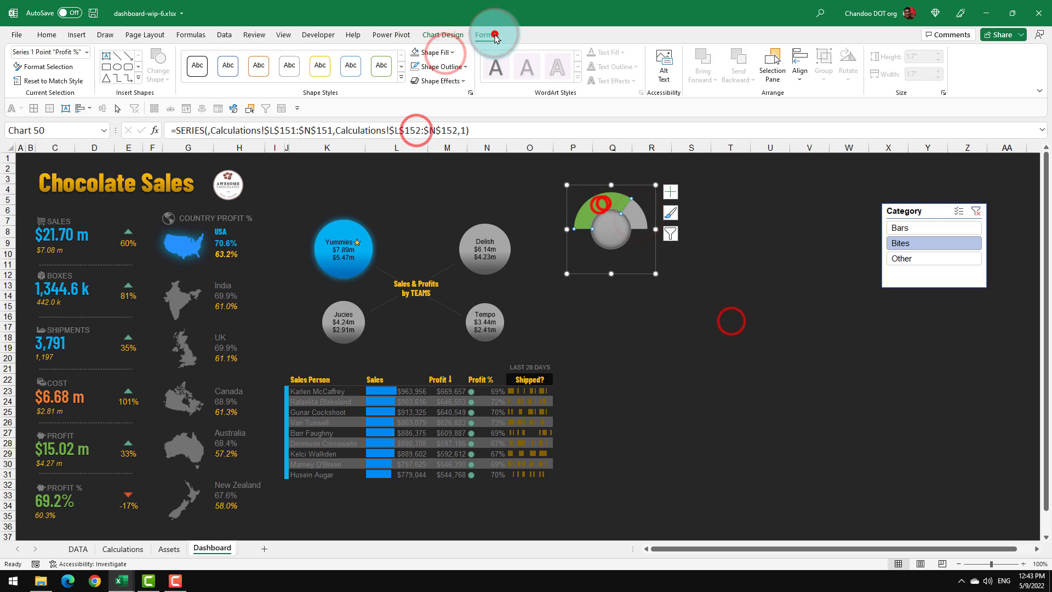
click(444, 52)
click(458, 173)
click(452, 79)
click(533, 205)
Relink the dashboard circle's text to the Bars Profit % cell on the Calculations sheet with =Calculations!$M$152
click(627, 237)
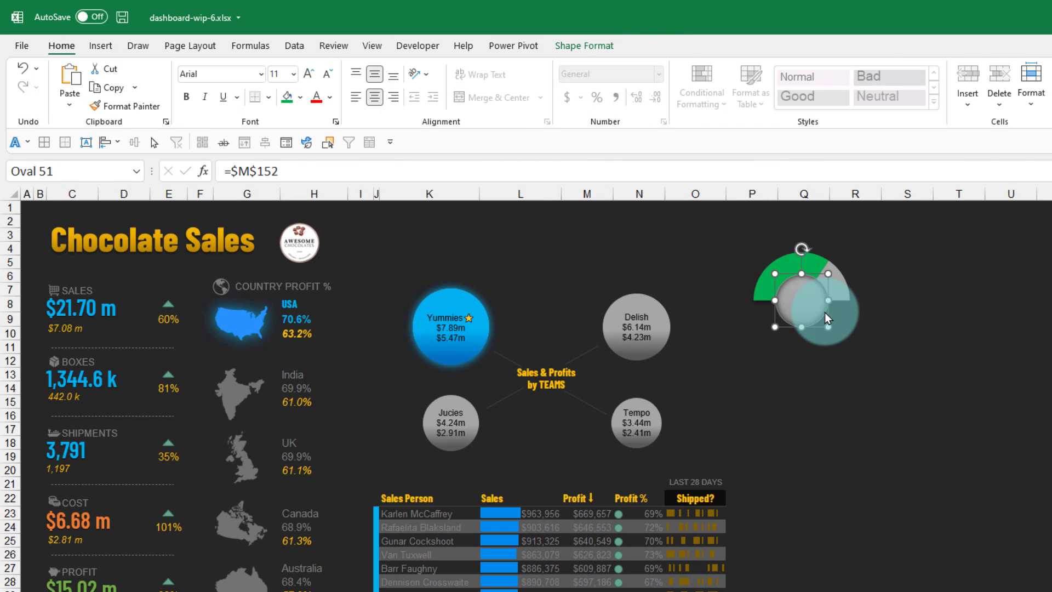
drag(827, 318, 244, 180)
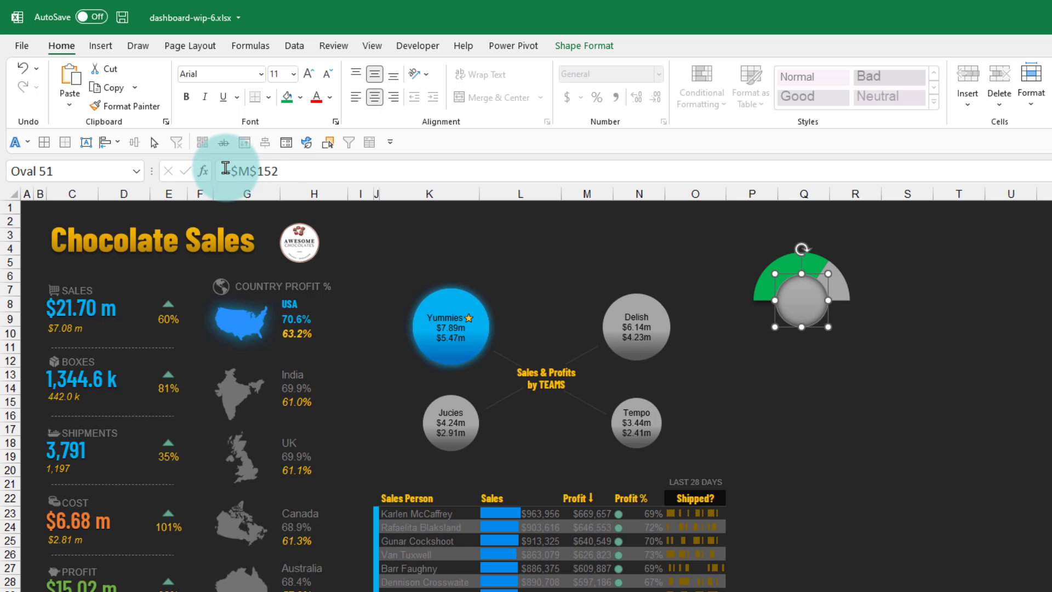
drag(226, 167, 310, 169)
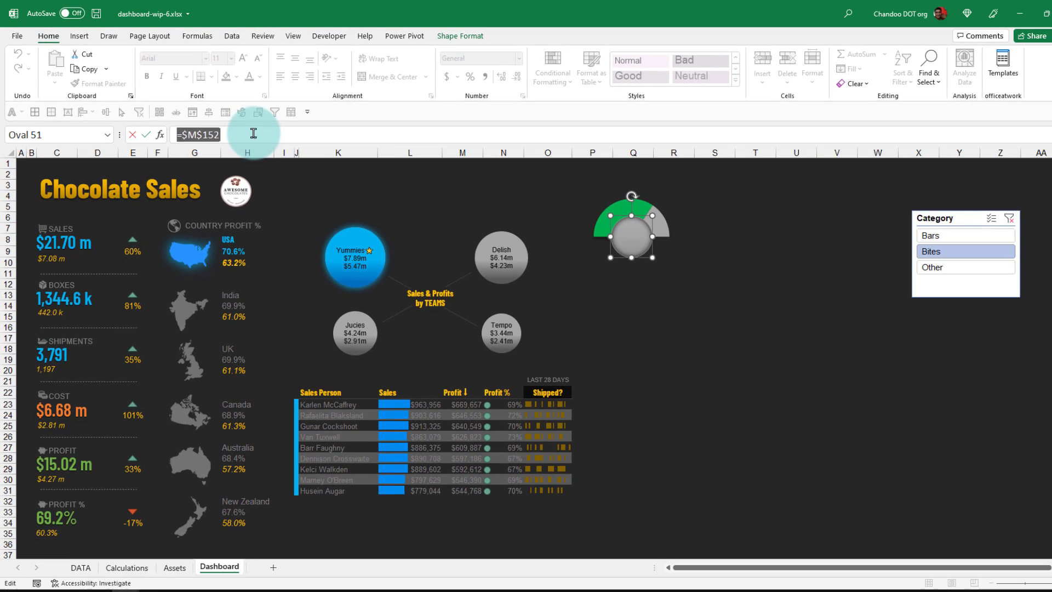
text(=)
click(123, 548)
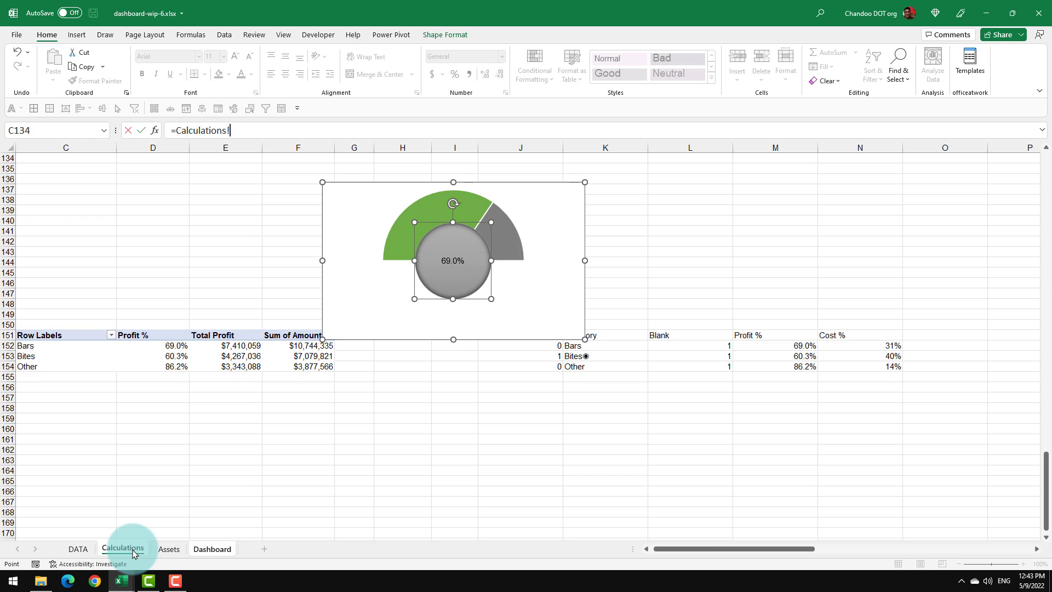
click(793, 344)
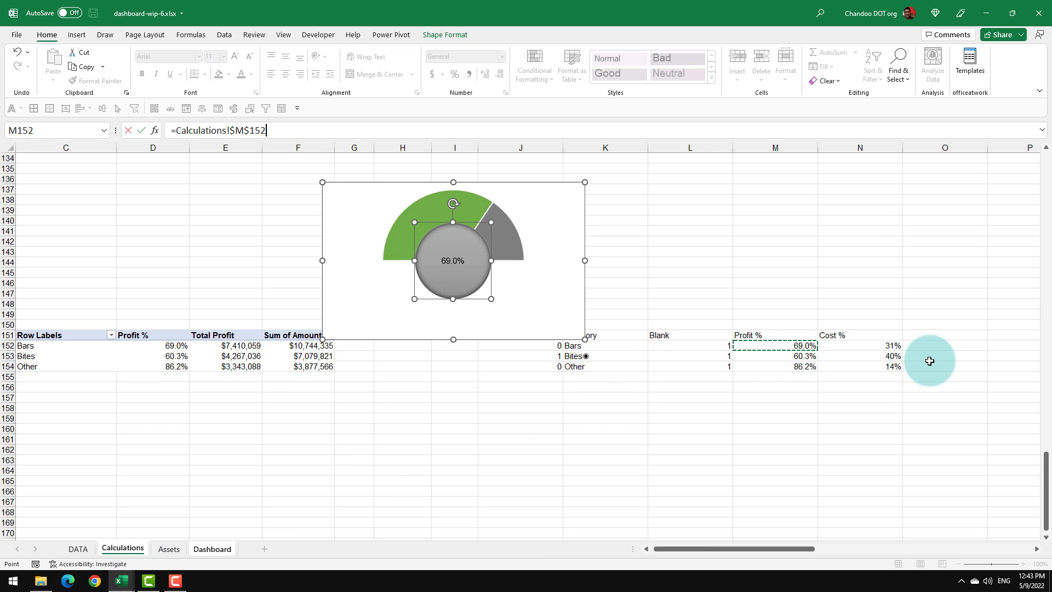
key(Return)
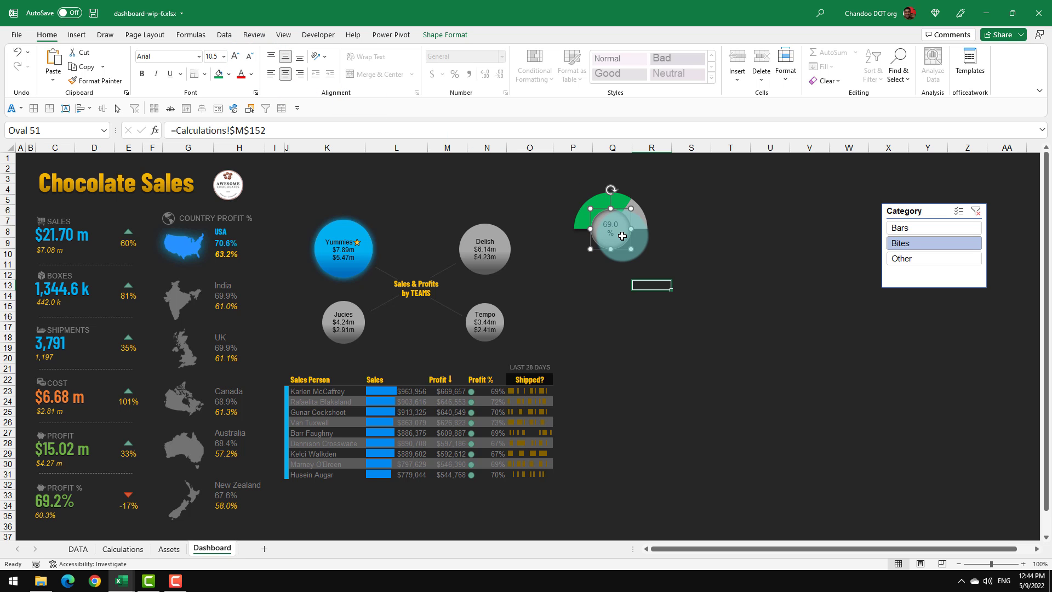
Set all four text margins of the percentage circle to 0 and turn off text wrapping in the shape
key(ctrl+1)
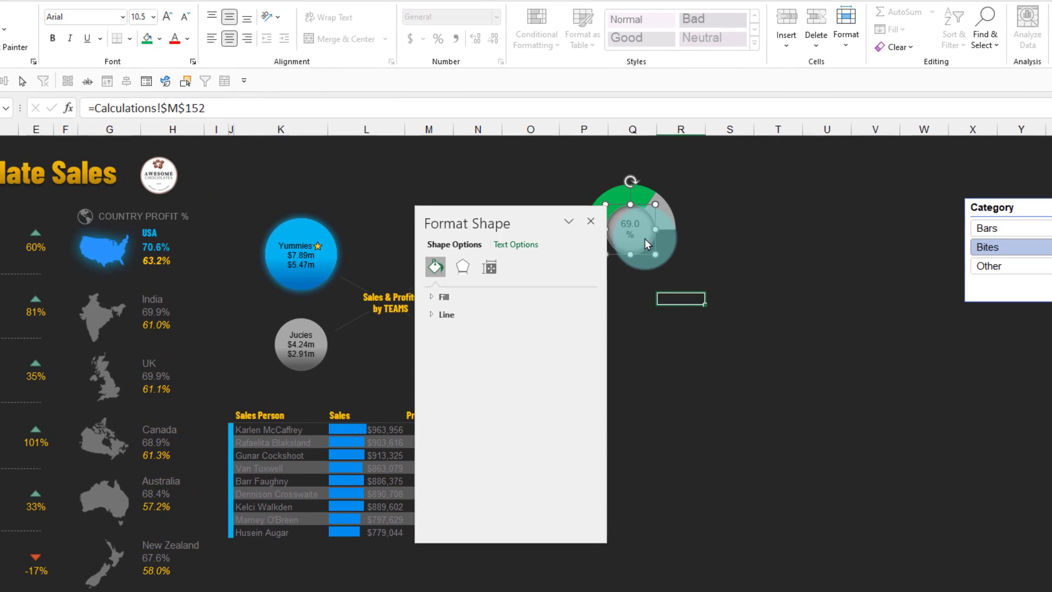
click(498, 244)
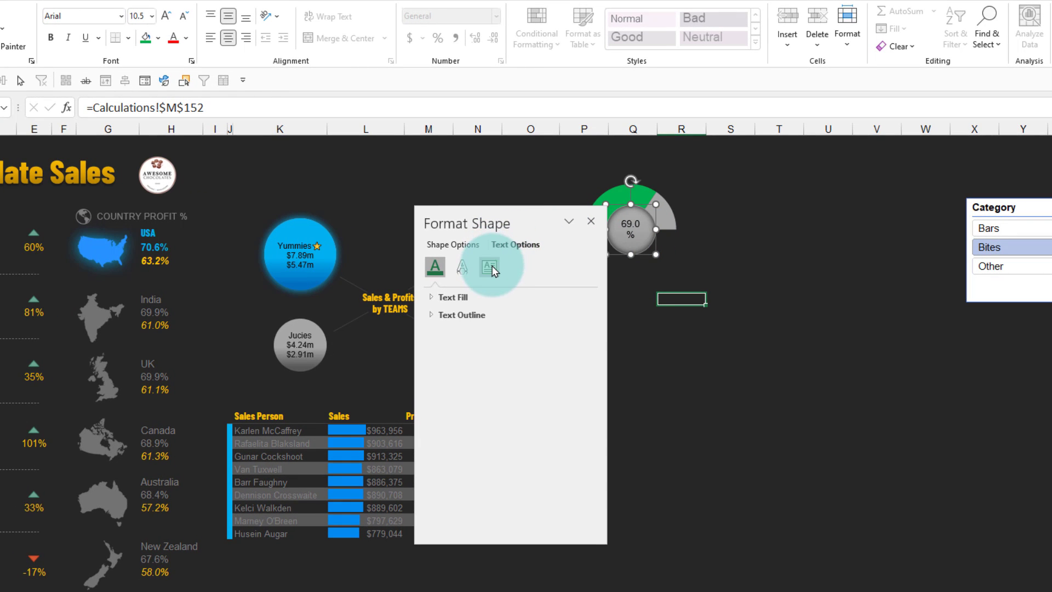
click(493, 268)
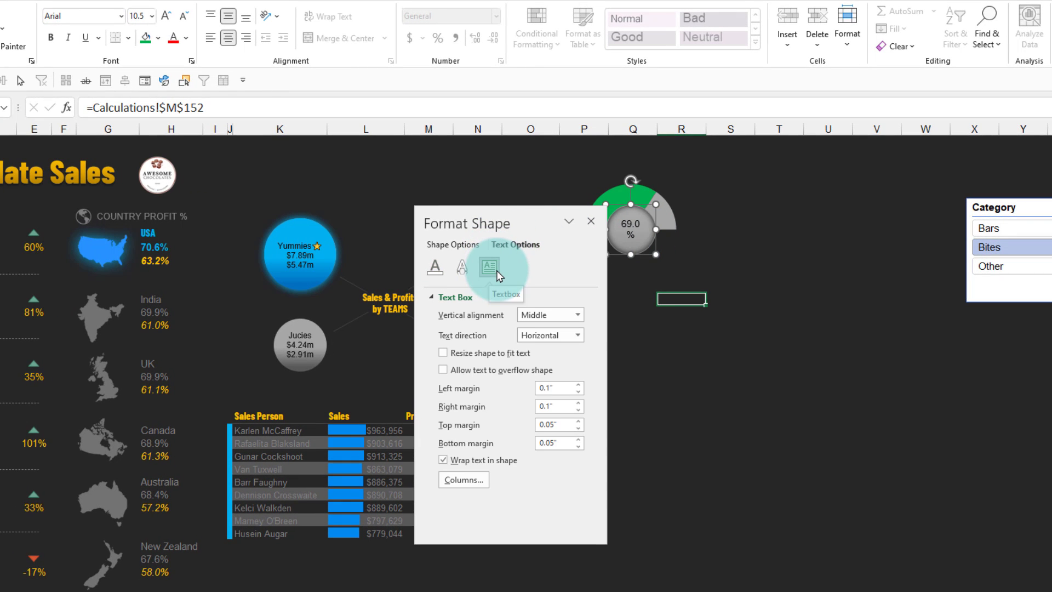
click(553, 388)
text(0)
key(Tab)
text(0)
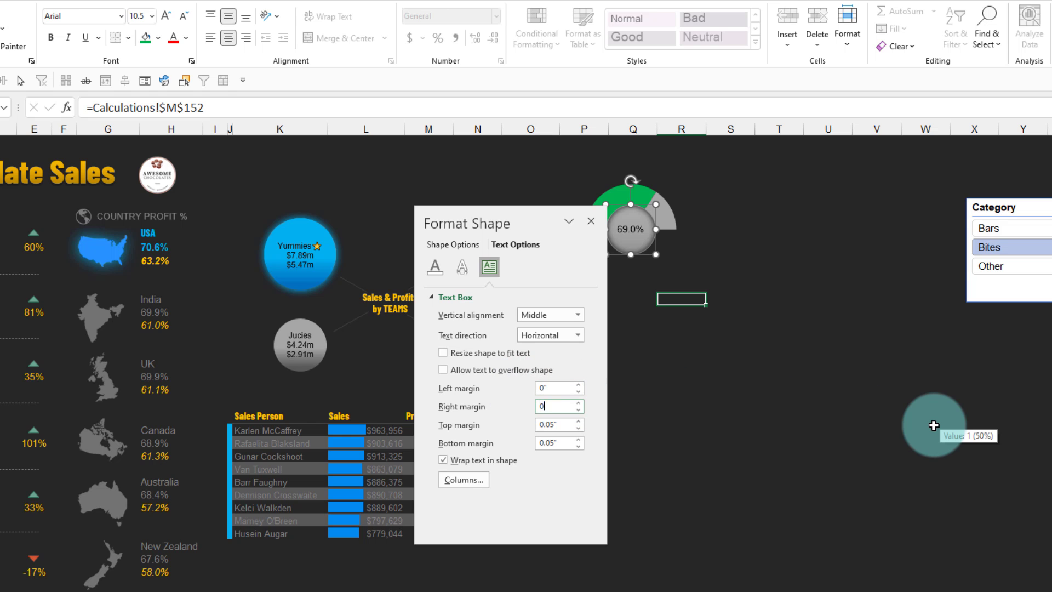
text(0)
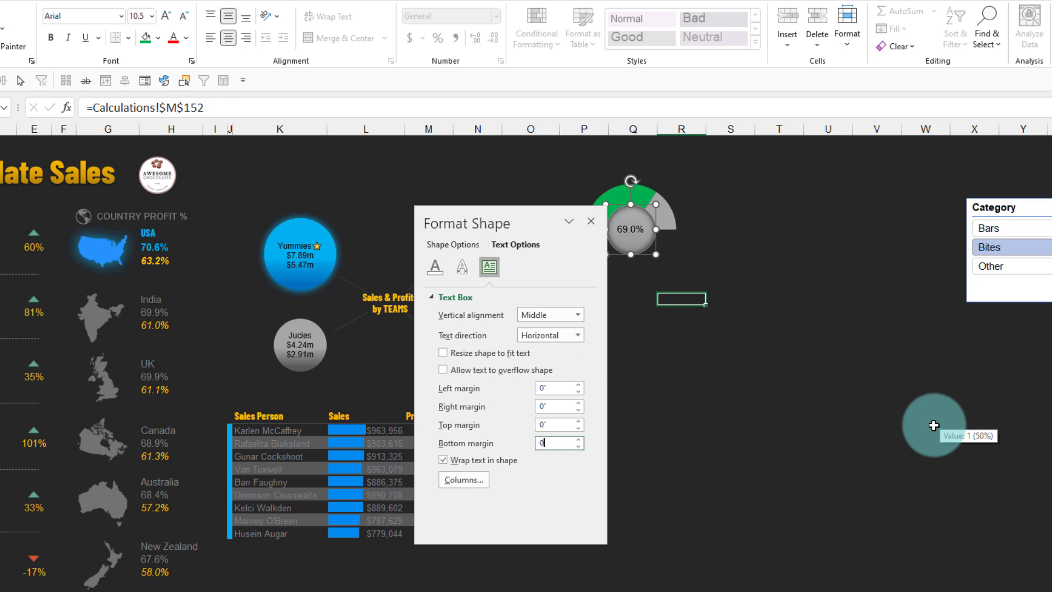
click(476, 460)
click(650, 490)
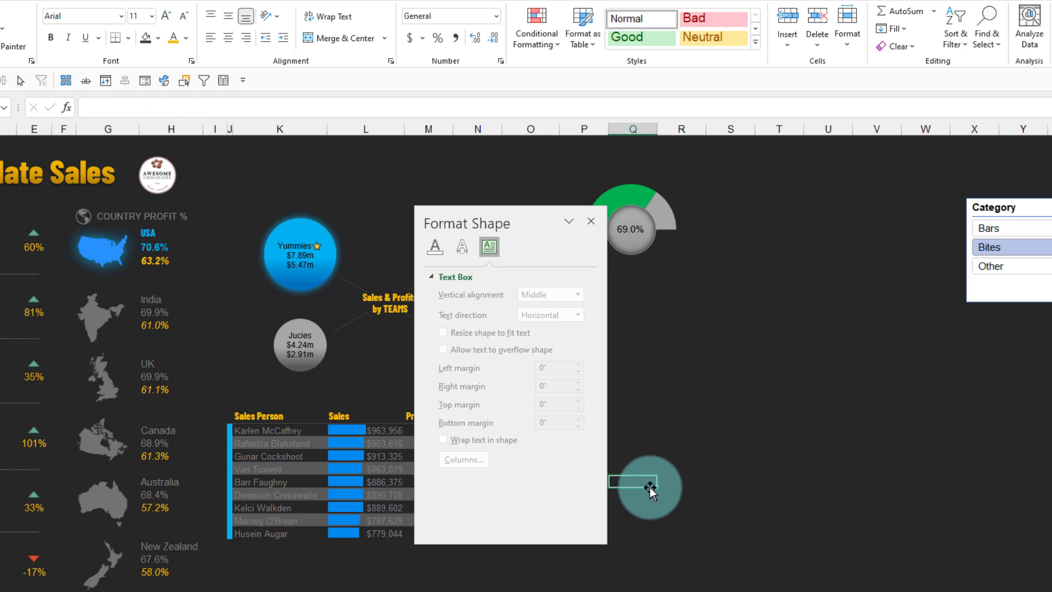
drag(650, 487, 653, 263)
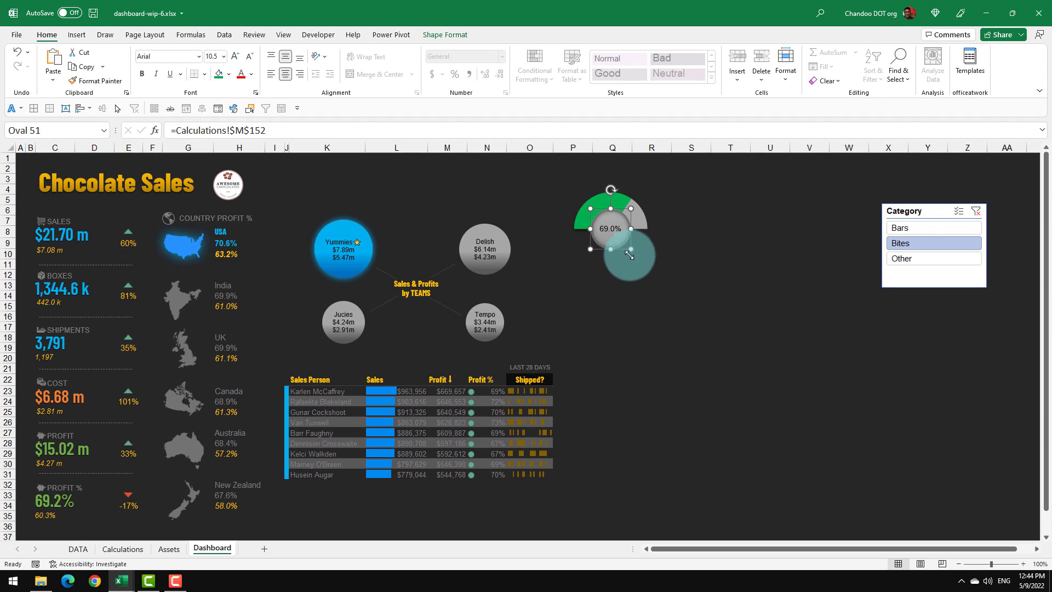
click(681, 304)
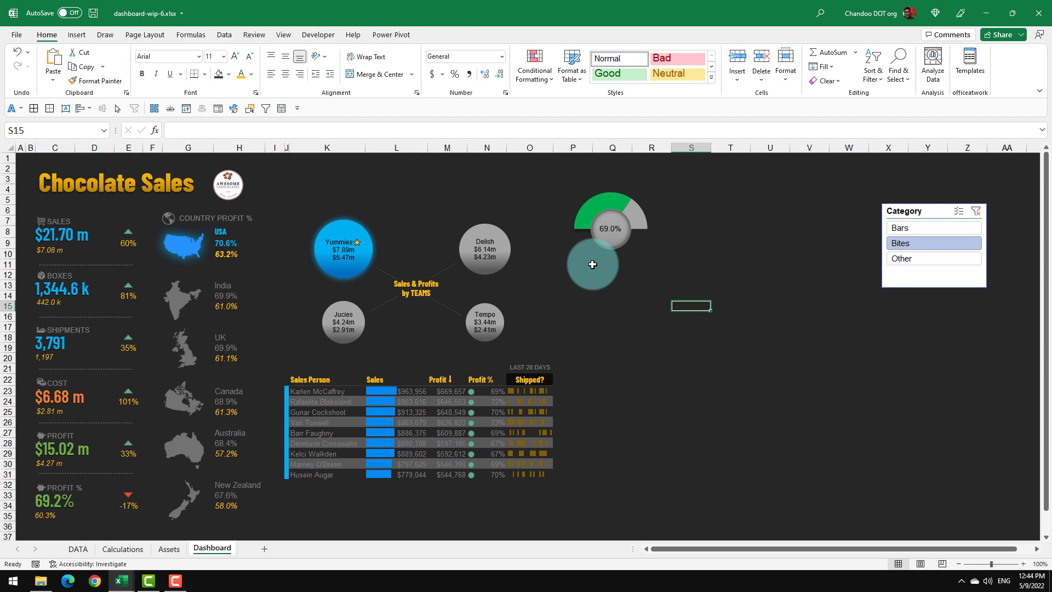
key(Up)
key(Up)
key(Up)
key(Up)
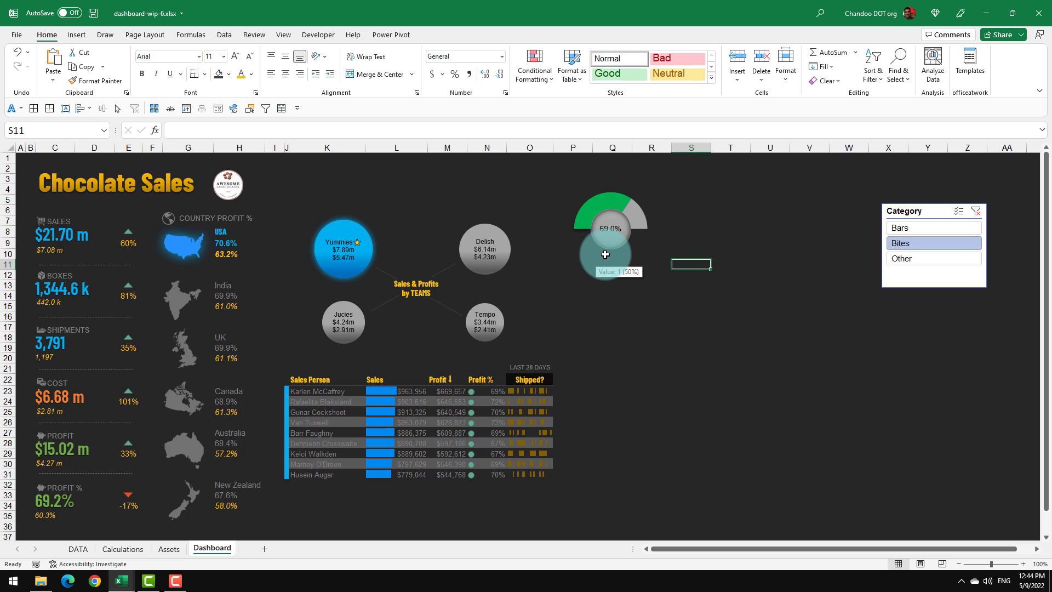
drag(605, 255, 607, 255)
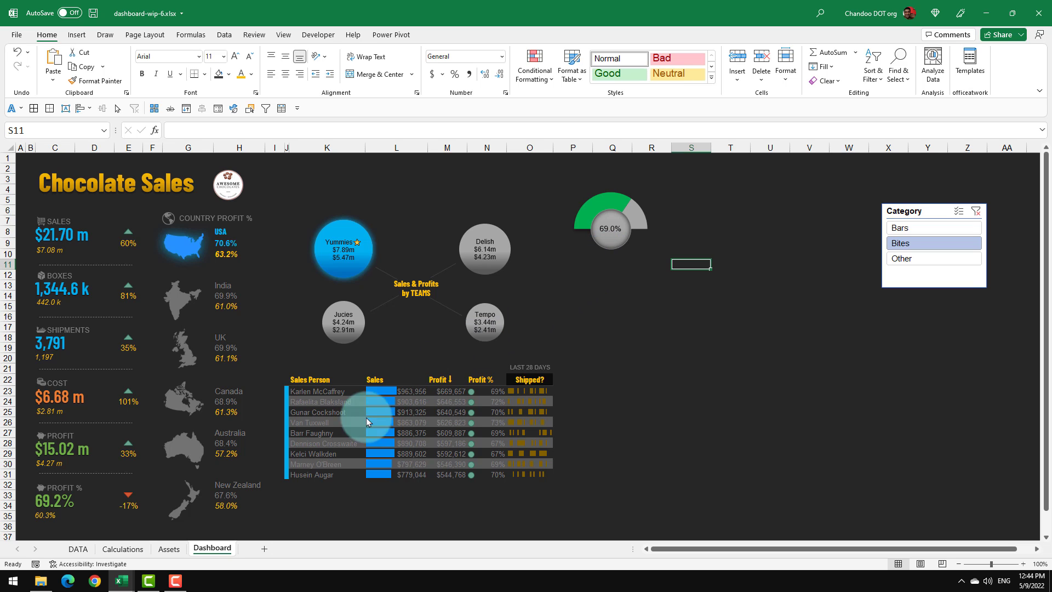
On the Calculations sheet, add the headers Profit in O151 and Amount in P151 beside the Cost % column
click(123, 549)
click(688, 450)
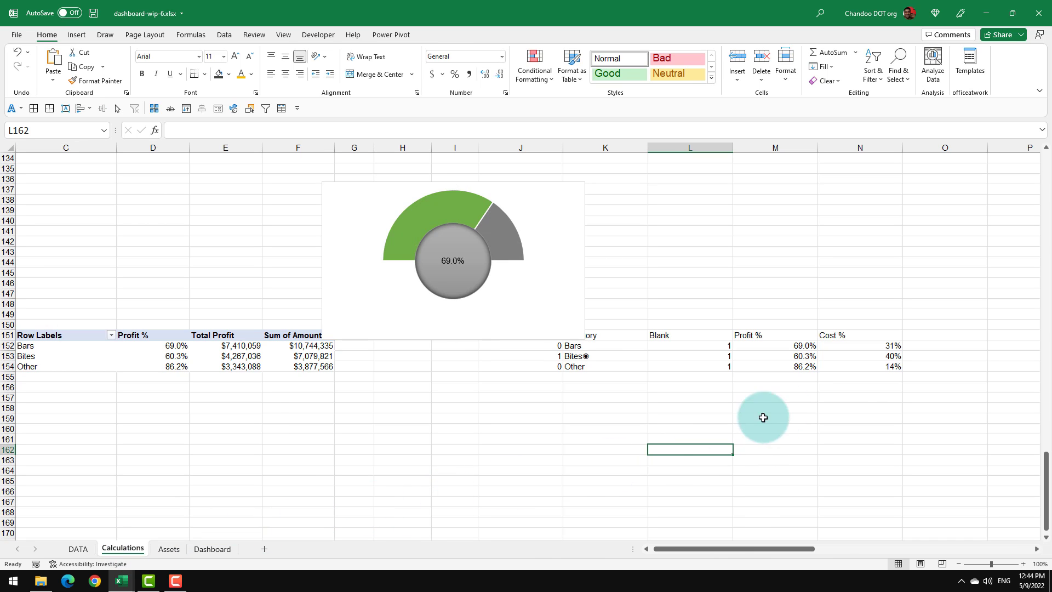
click(940, 332)
text(Profit)
key(Tab)
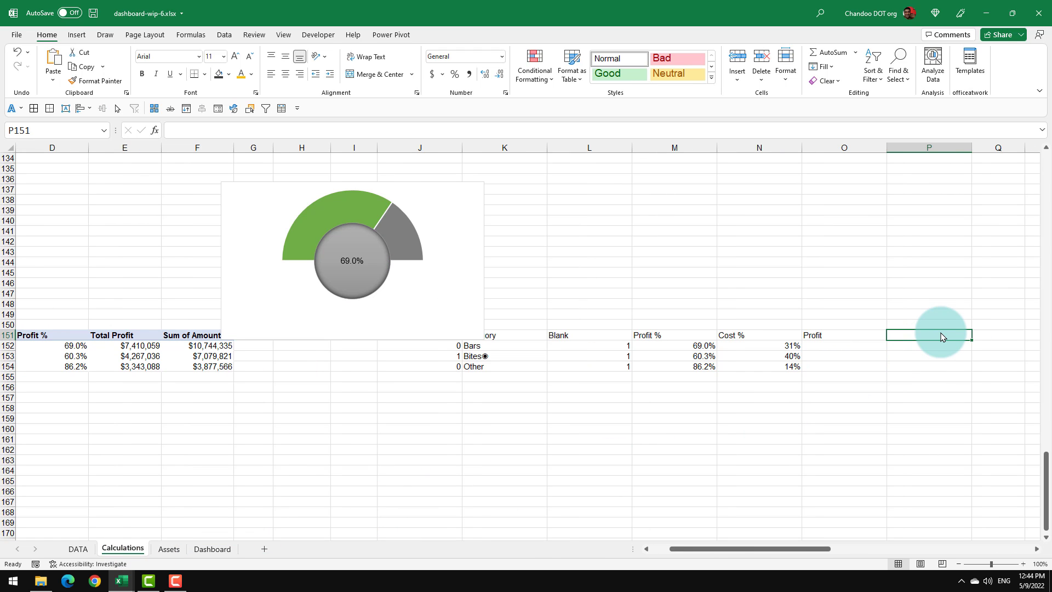
text(Amount)
key(Return)
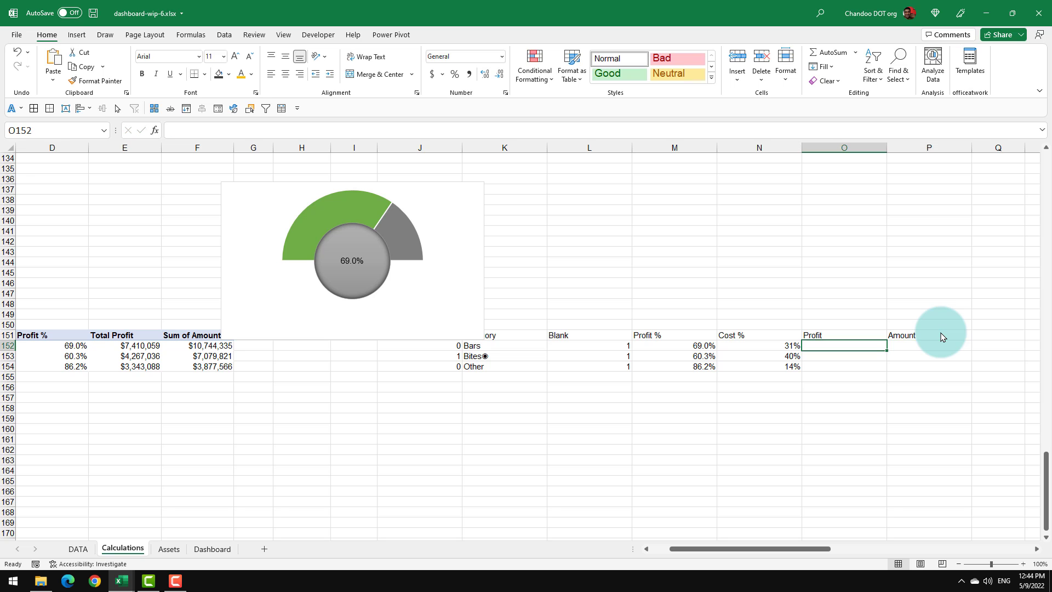
Link O152 to the pivot's total profit with =E152 and fill the formula across to Amount and down to row 154
text(=)
click(141, 345)
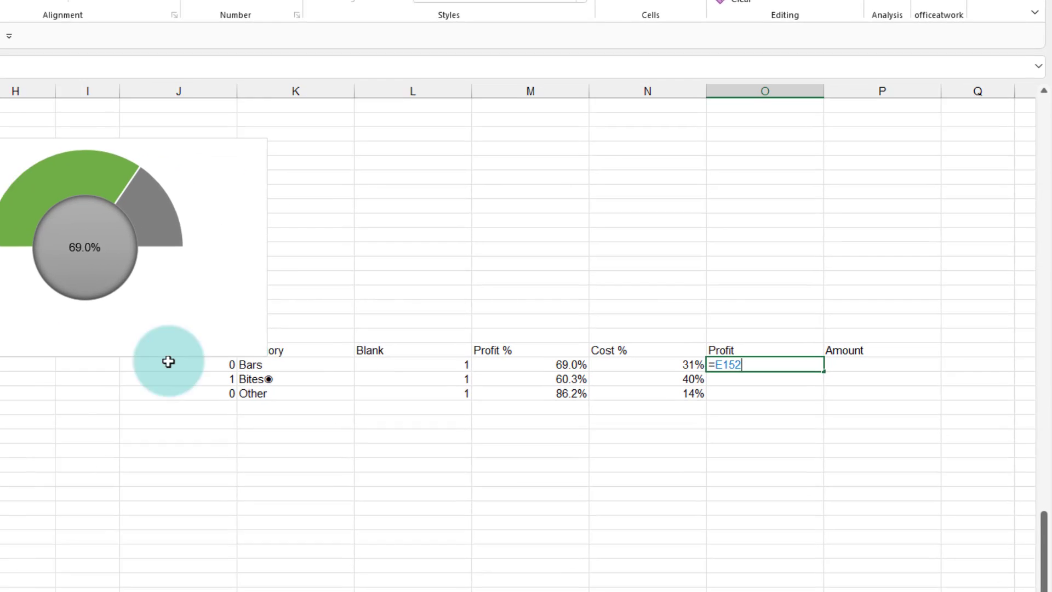
key(Return)
click(793, 366)
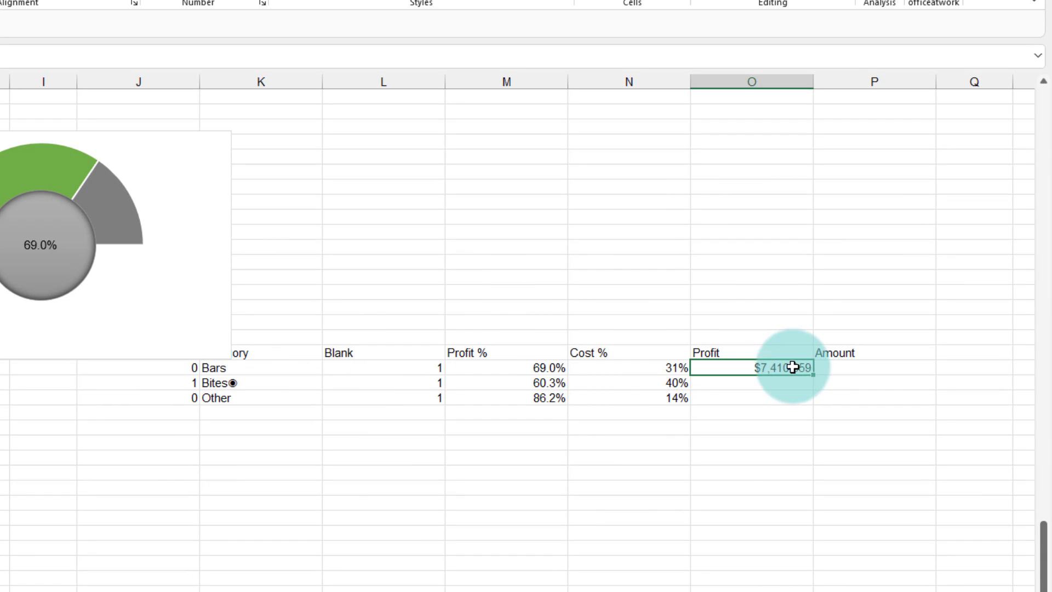
drag(813, 374, 909, 373)
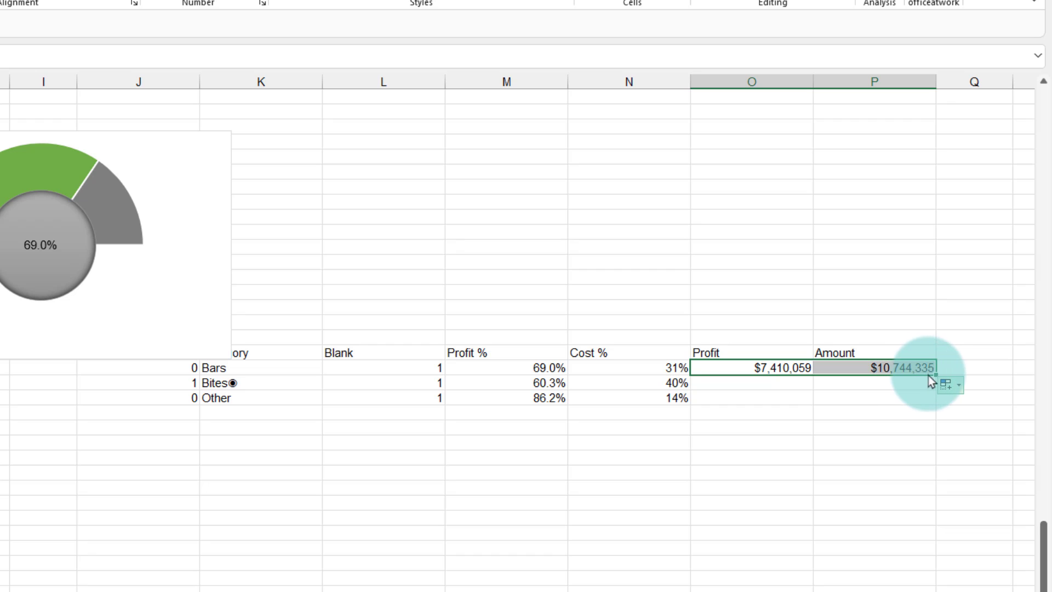
double_click(935, 384)
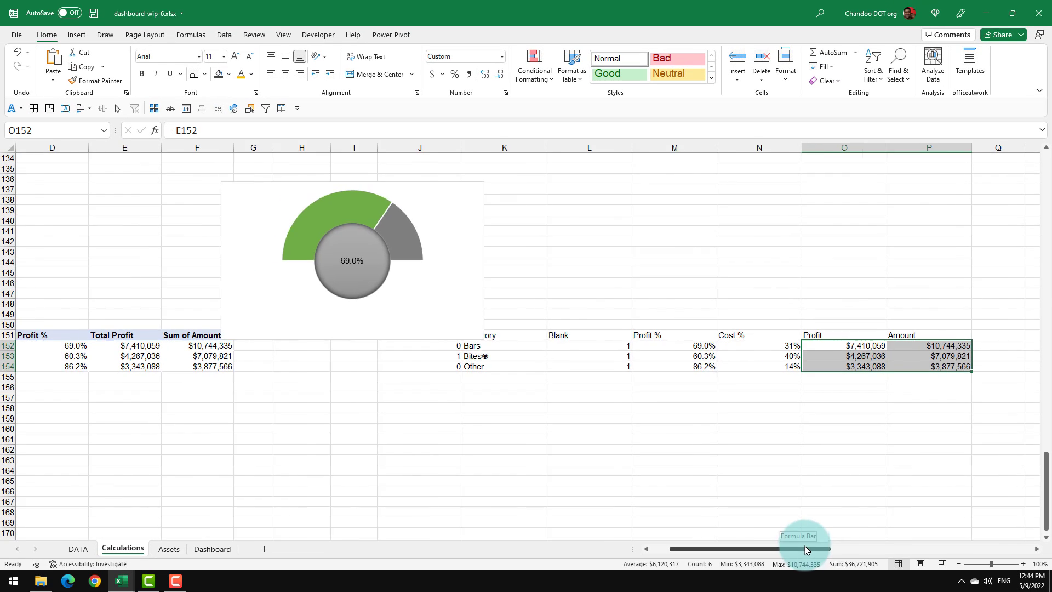
Enter the heading For Display in R150, beyond the new Profit and Amount columns
drag(805, 551, 905, 552)
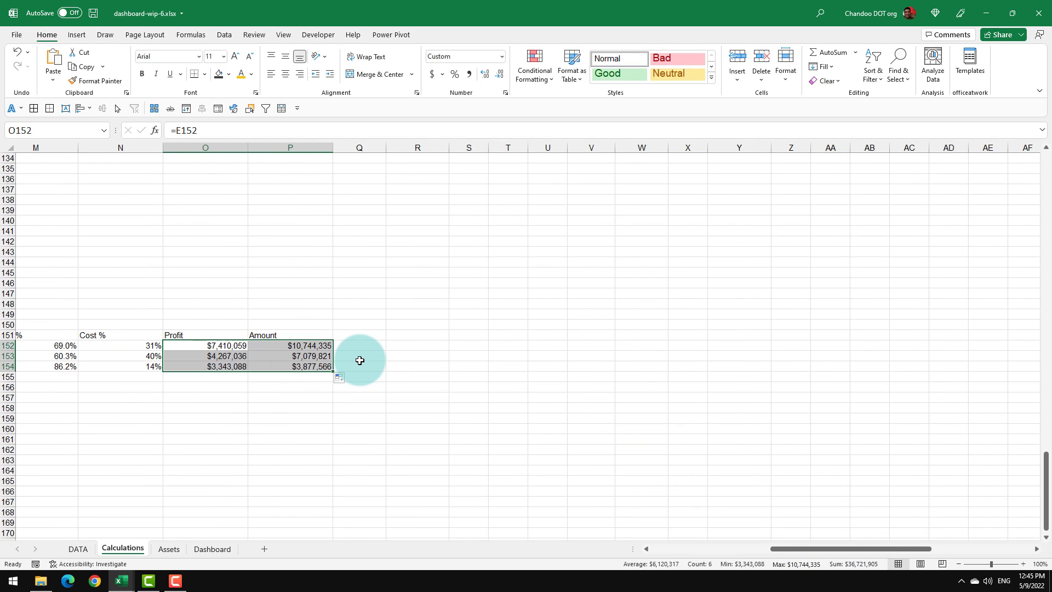
click(421, 327)
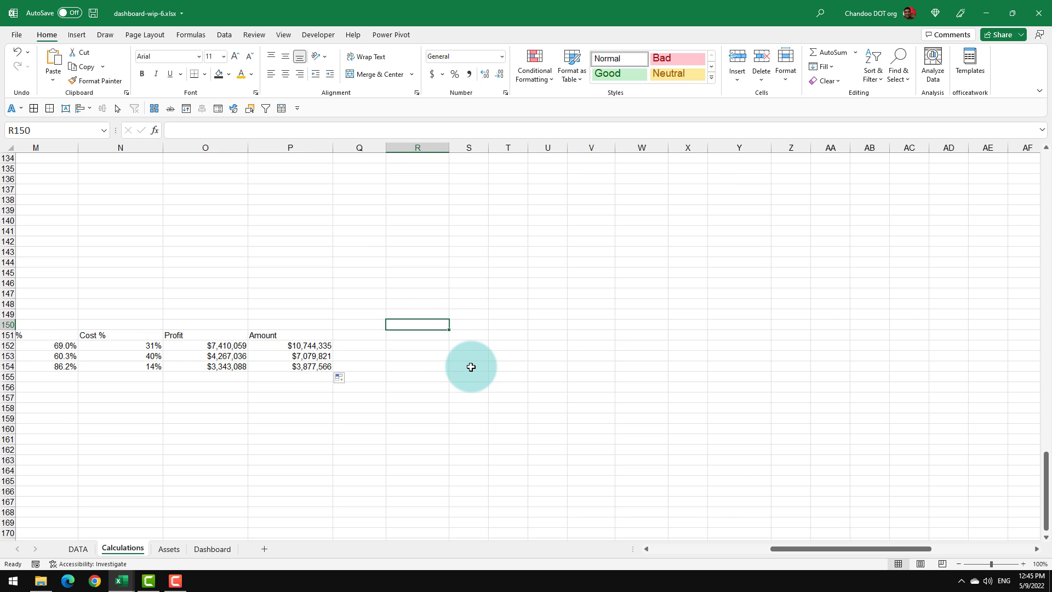
text(For Display)
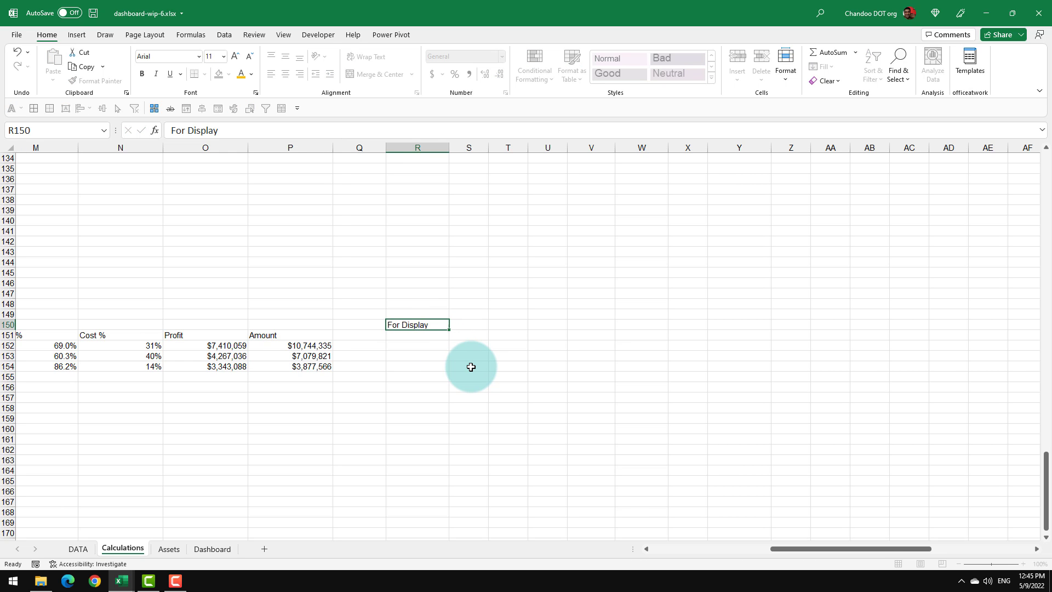
key(Return)
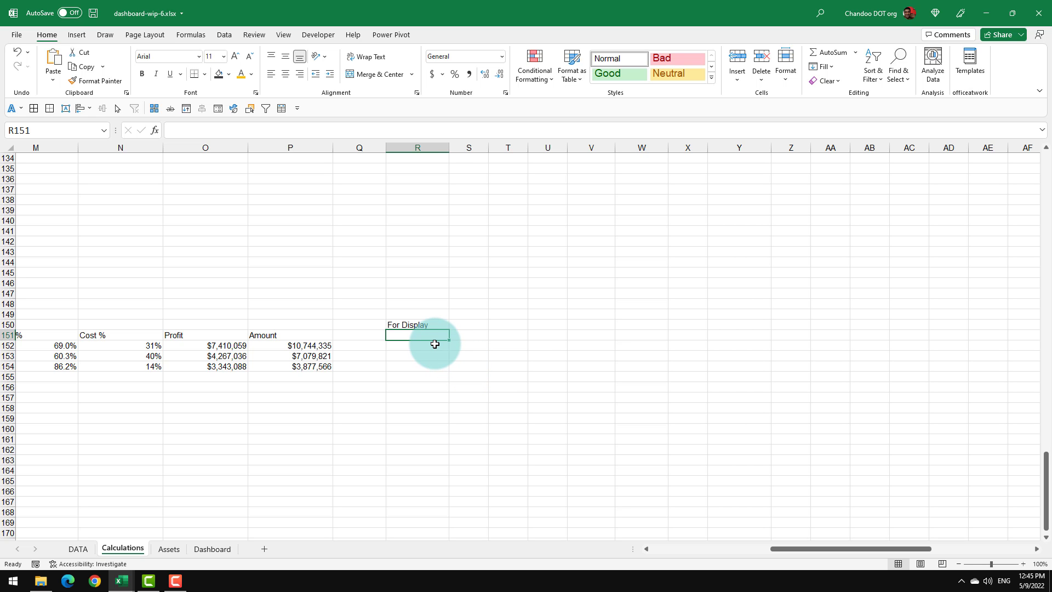
Copy the format code $#,,.00 "m" from Y22 of the dashboard summary into S150 beside the For Display heading
click(465, 324)
scroll(375, 307, up, 6)
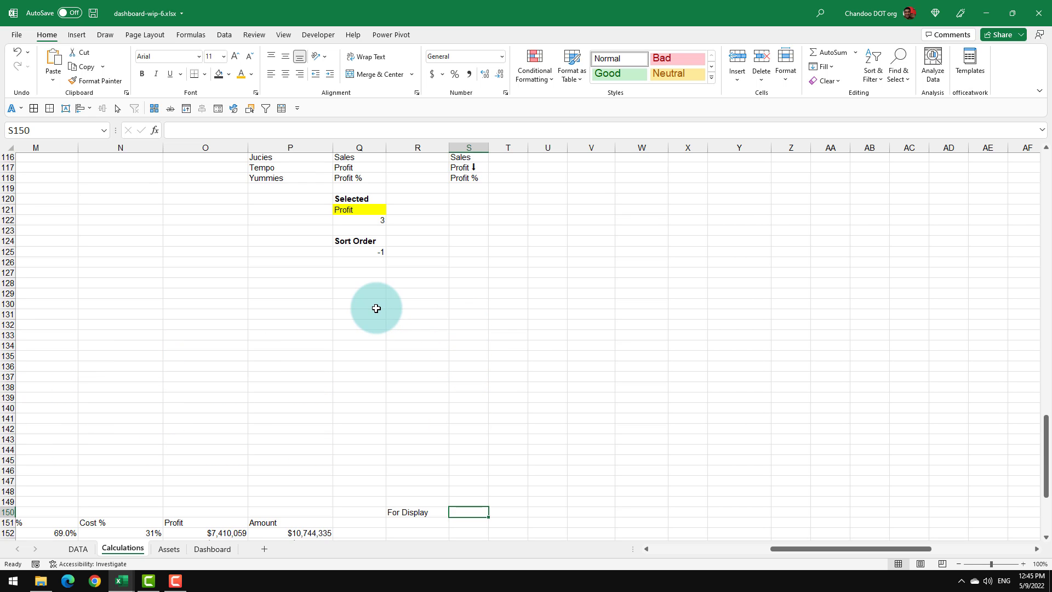
scroll(376, 307, up, 17)
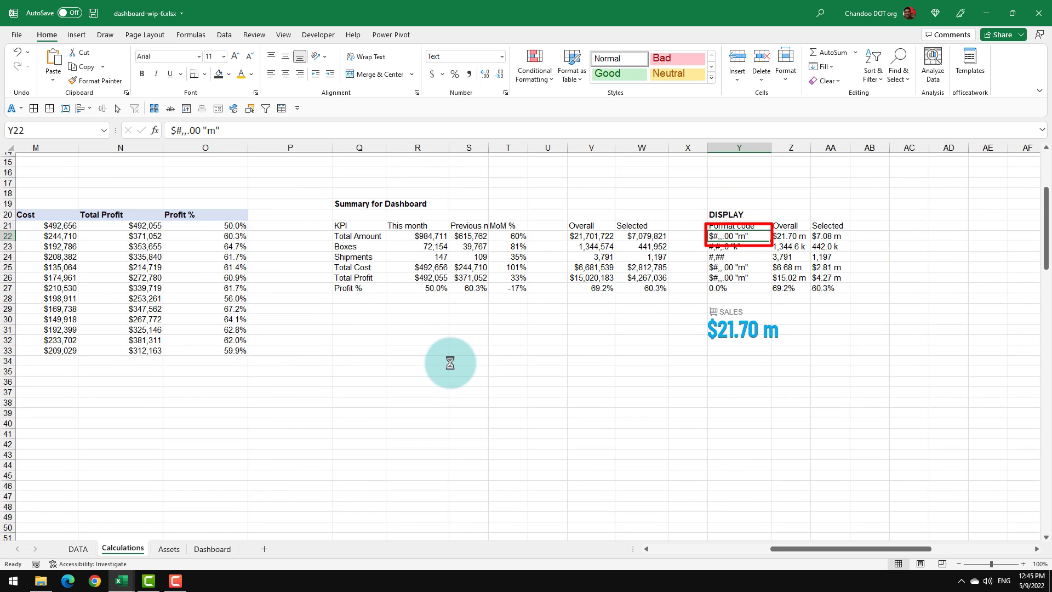
key(ctrl+c)
scroll(453, 366, down, 20)
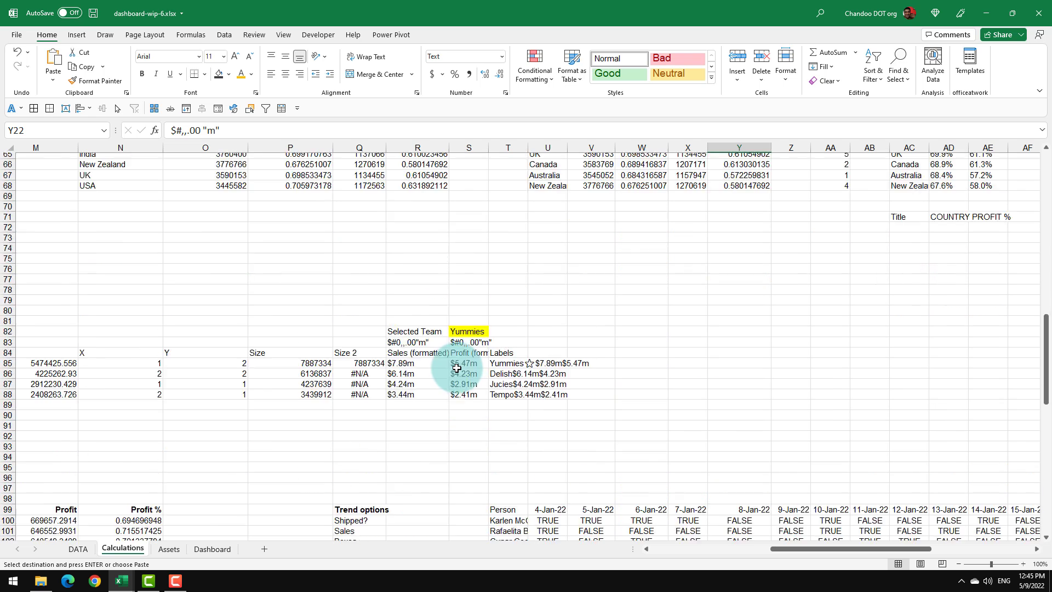
key(ctrl+v)
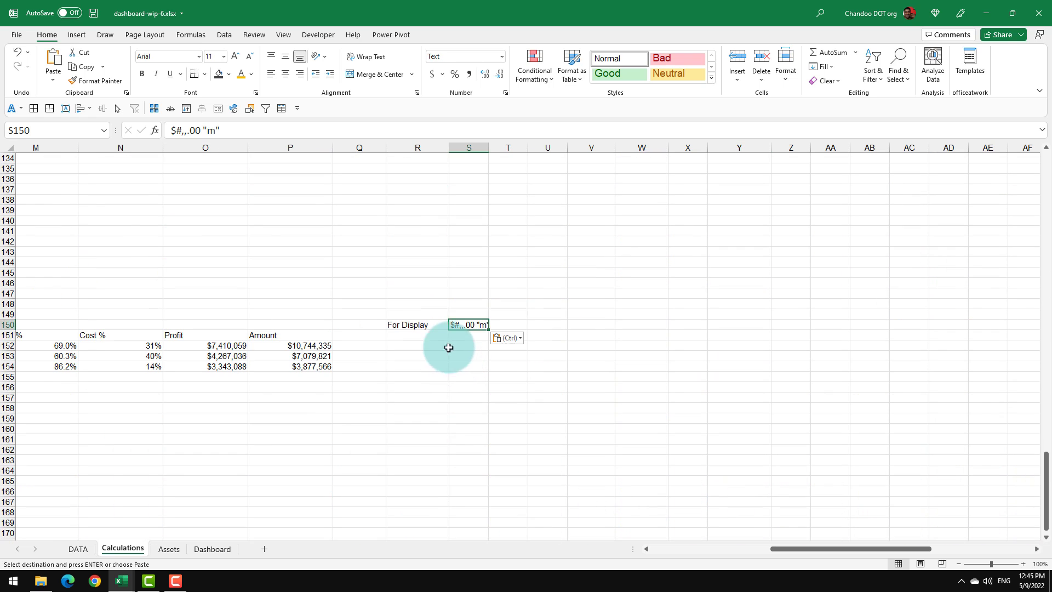
click(443, 332)
click(469, 323)
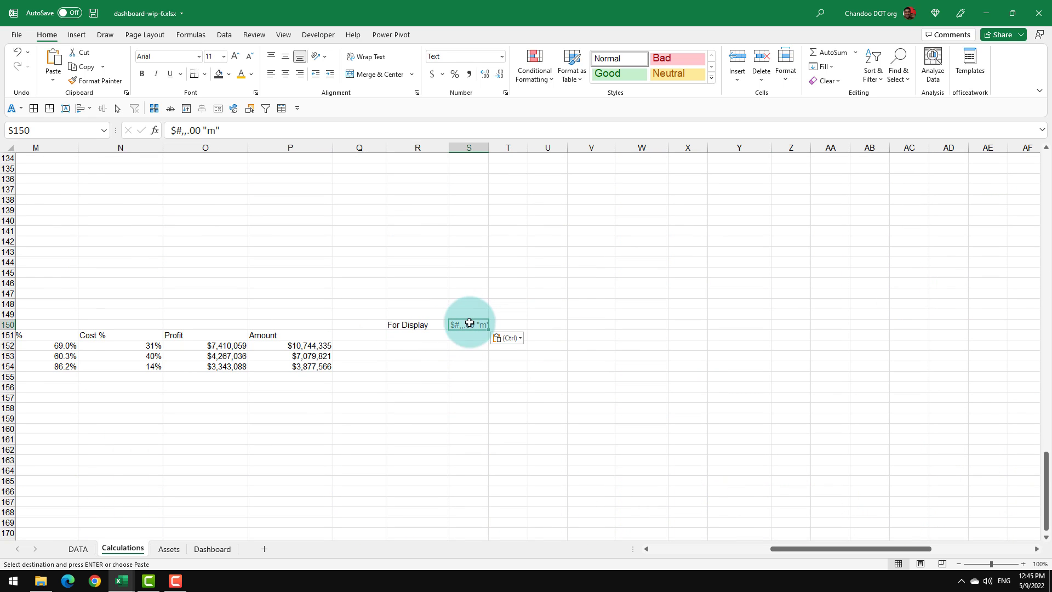
Add the headers Profit in R151 and Amount in S151 under the For Display heading
click(416, 335)
text(Pro)
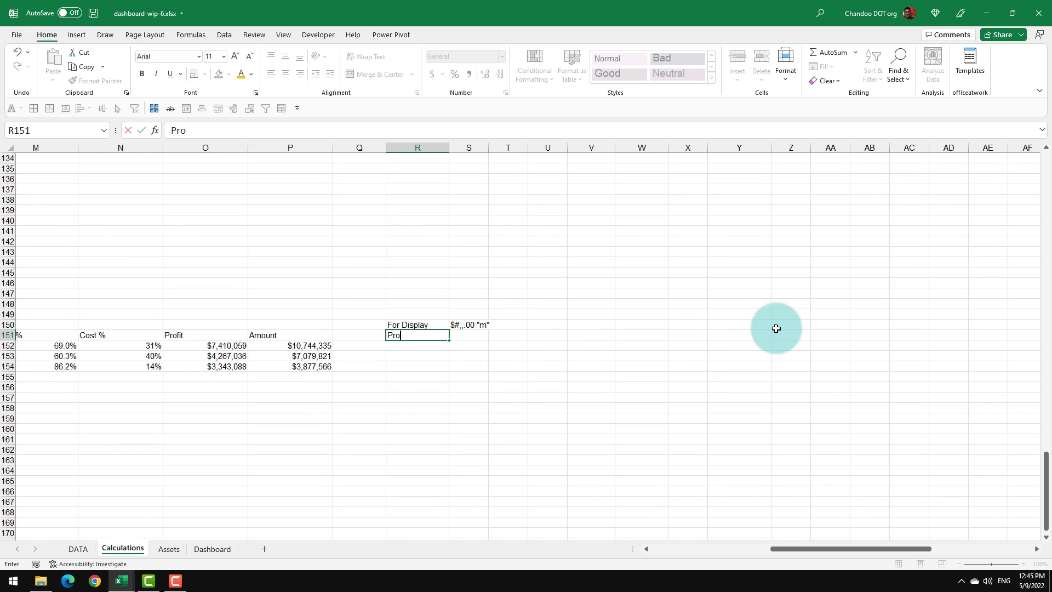
text(fit)
key(Tab)
text(Amount)
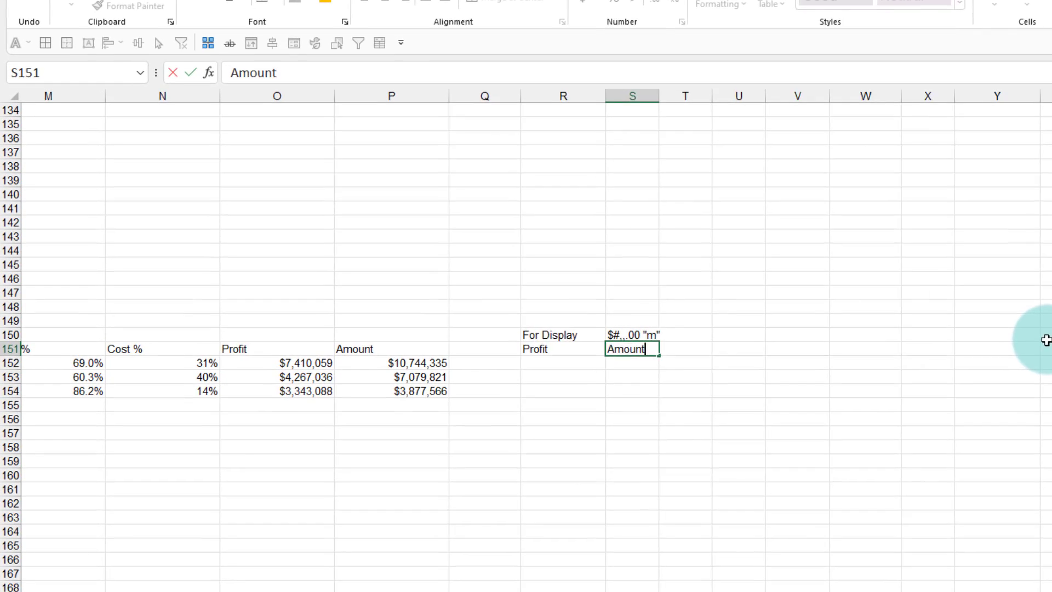
key(Return)
Format the Bars profit in R152 with =TEXT(O152,$S$150) and fill the formula across R152:S154
text(=tex)
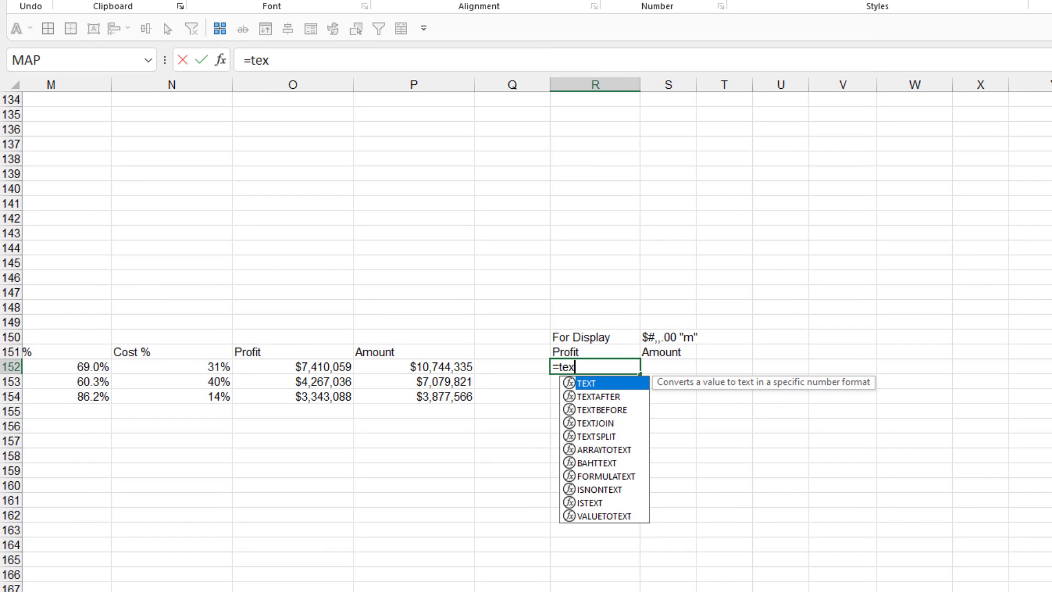
key(Tab)
key(Left)
key(Left)
key(Left)
text(,)
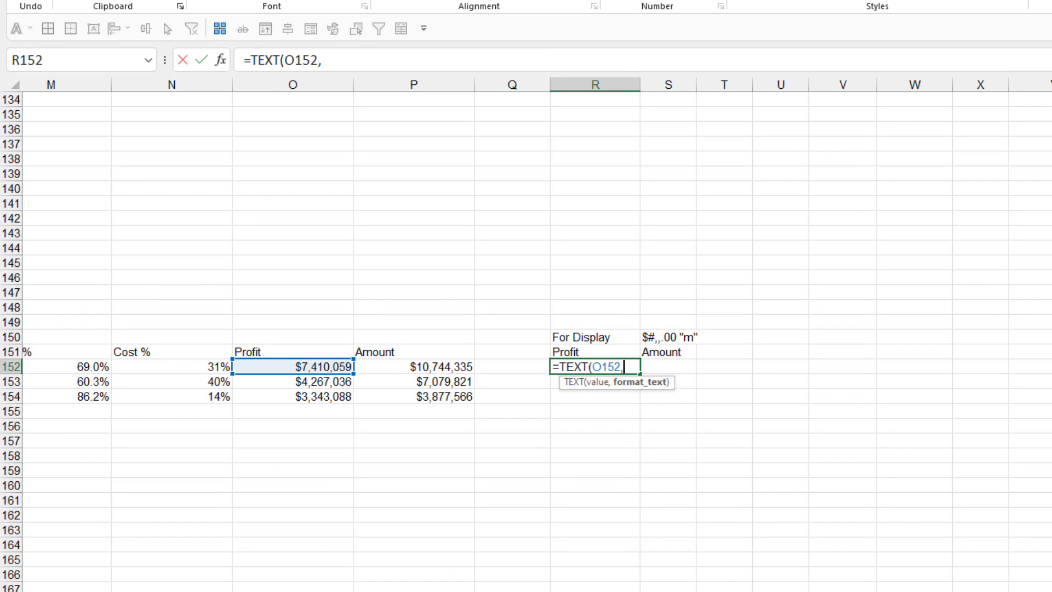
click(669, 336)
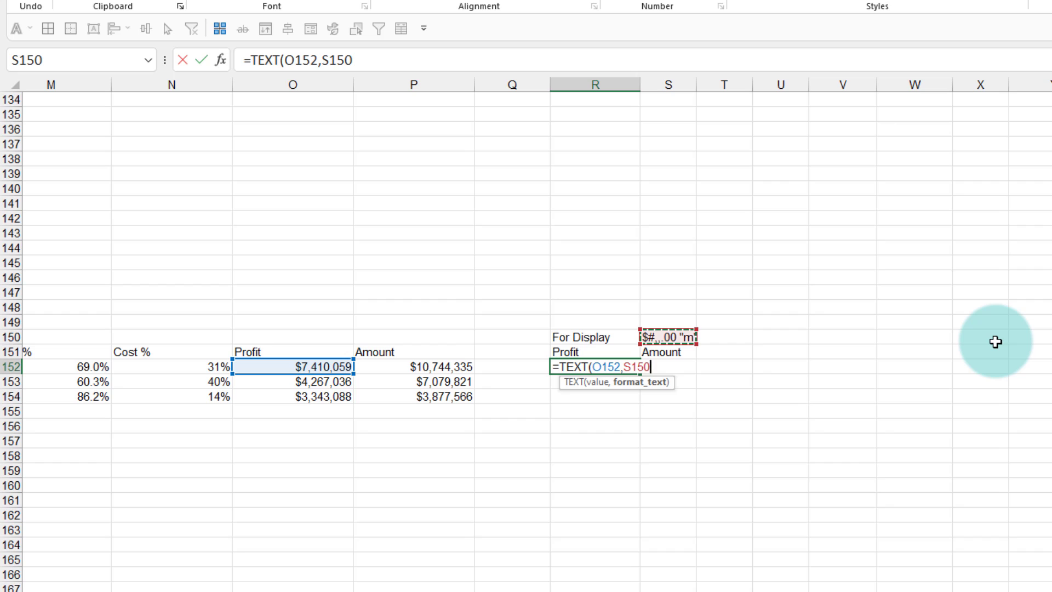
key(F4)
key(Return)
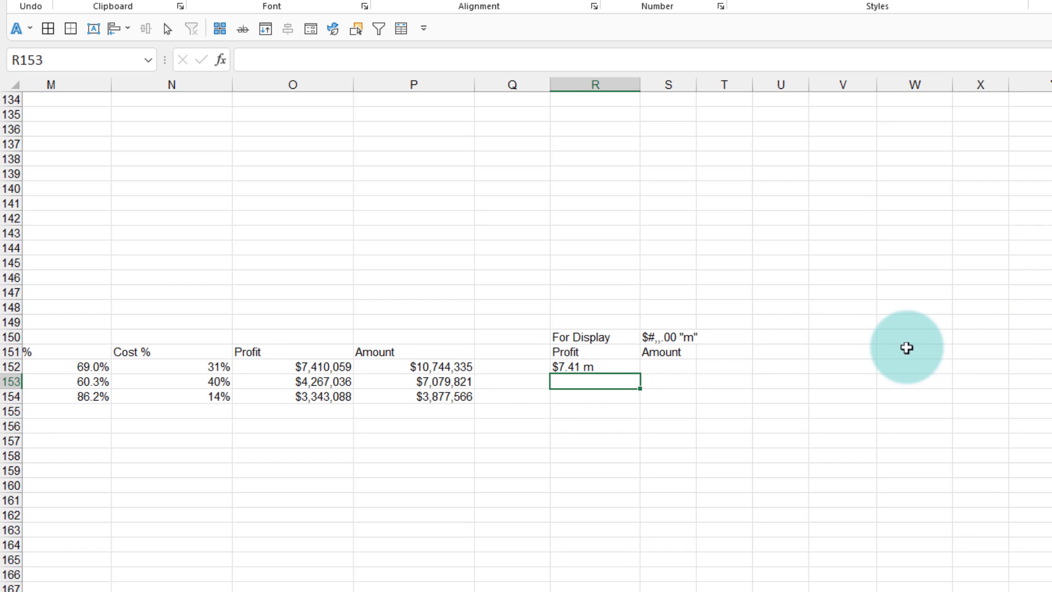
click(615, 369)
drag(639, 373, 707, 406)
click(777, 422)
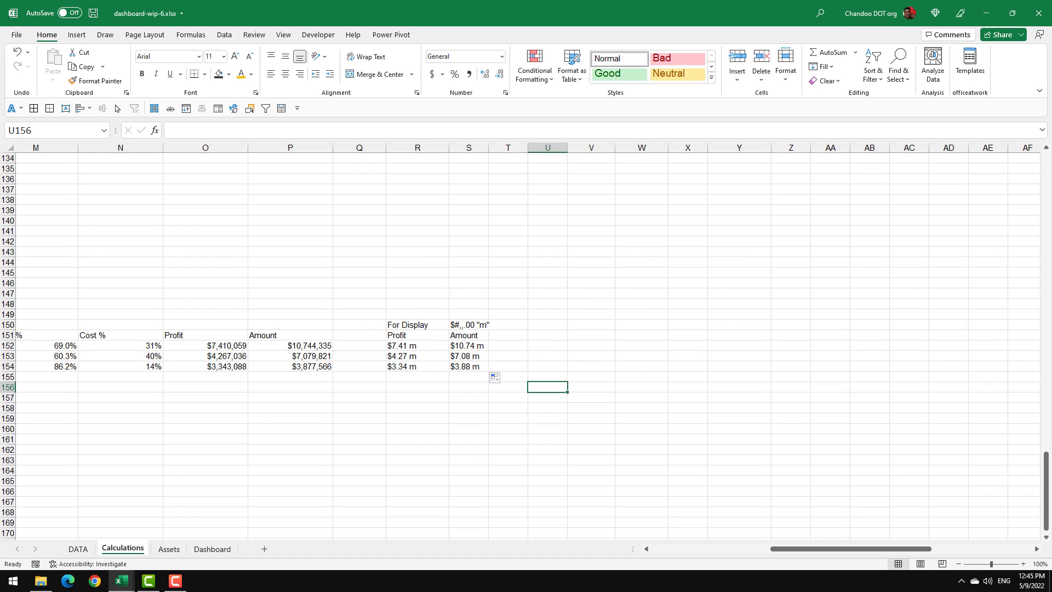
Move For Display to R149, put the format code $#,,.00 in R150, and base the display Profit formulas on $R$150
drag(1, 64, 495, 5)
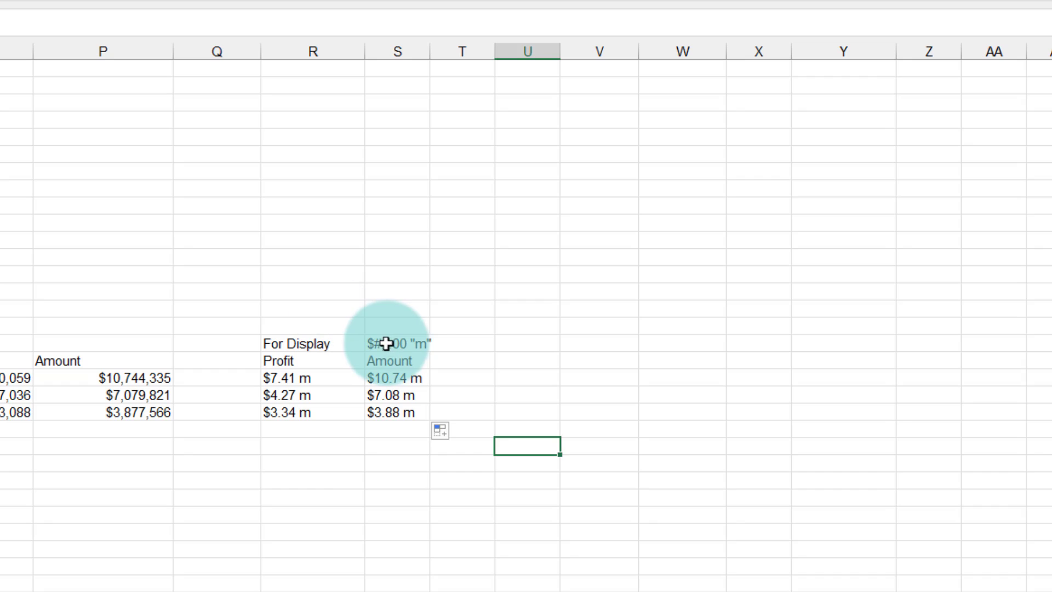
click(387, 343)
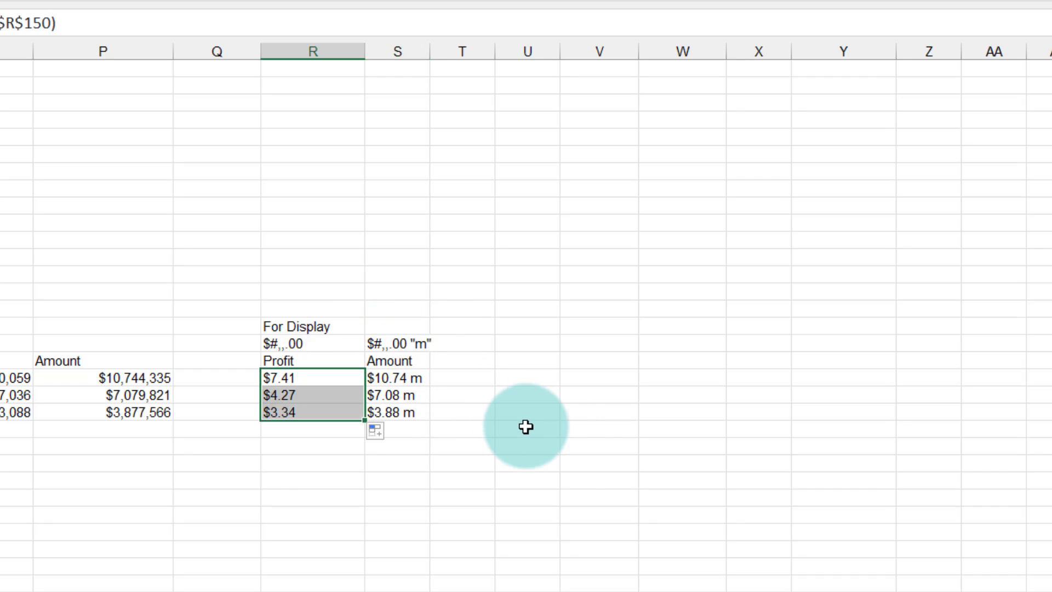
click(589, 440)
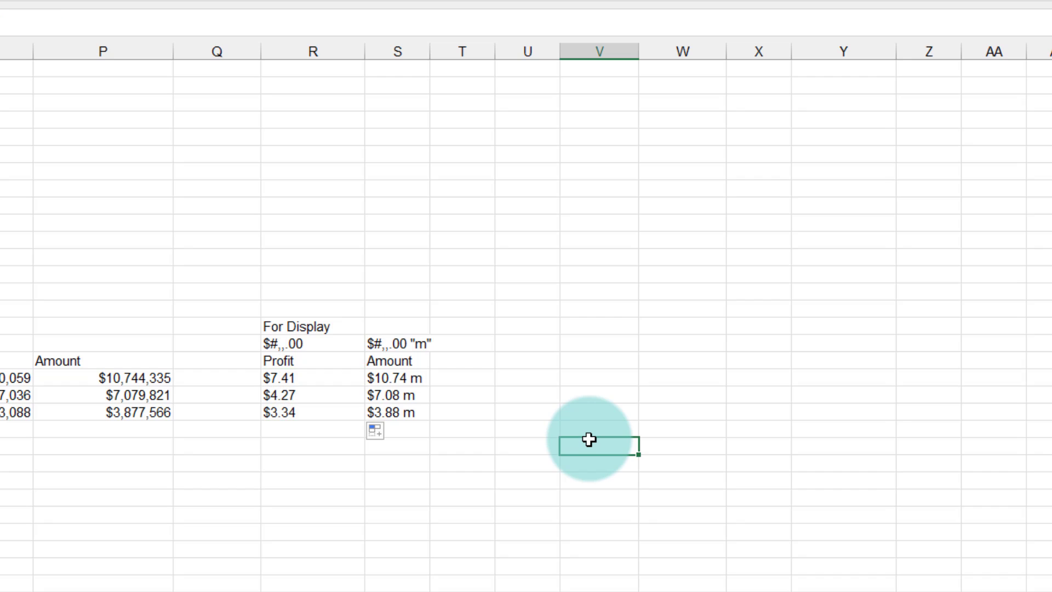
Add the header Display label in T151 and combine profit and amount in T152 with =R152&" / "&S152
click(475, 358)
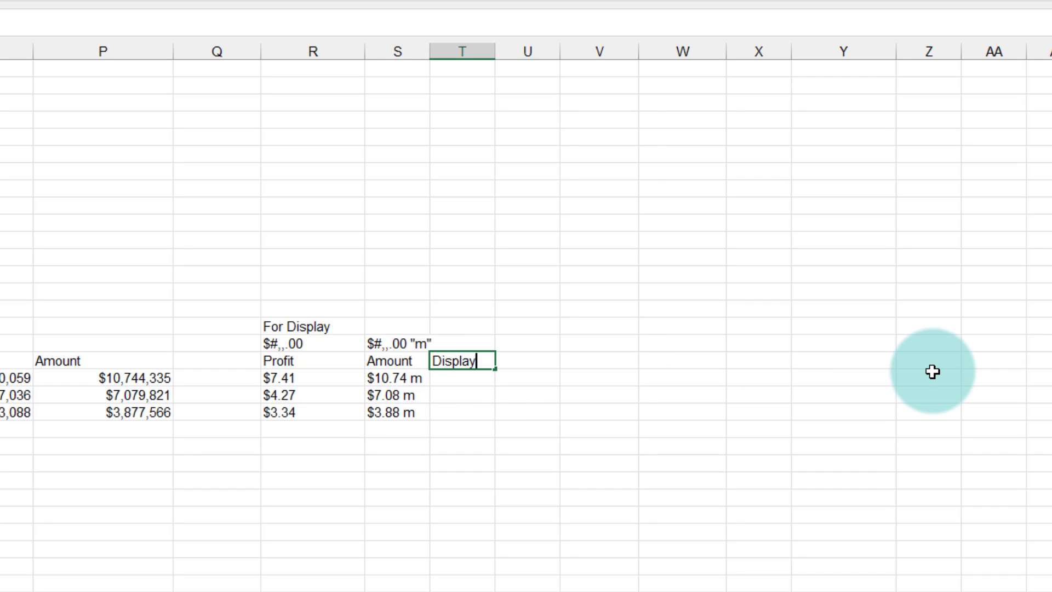
text(Display label)
key(Return)
text(=)
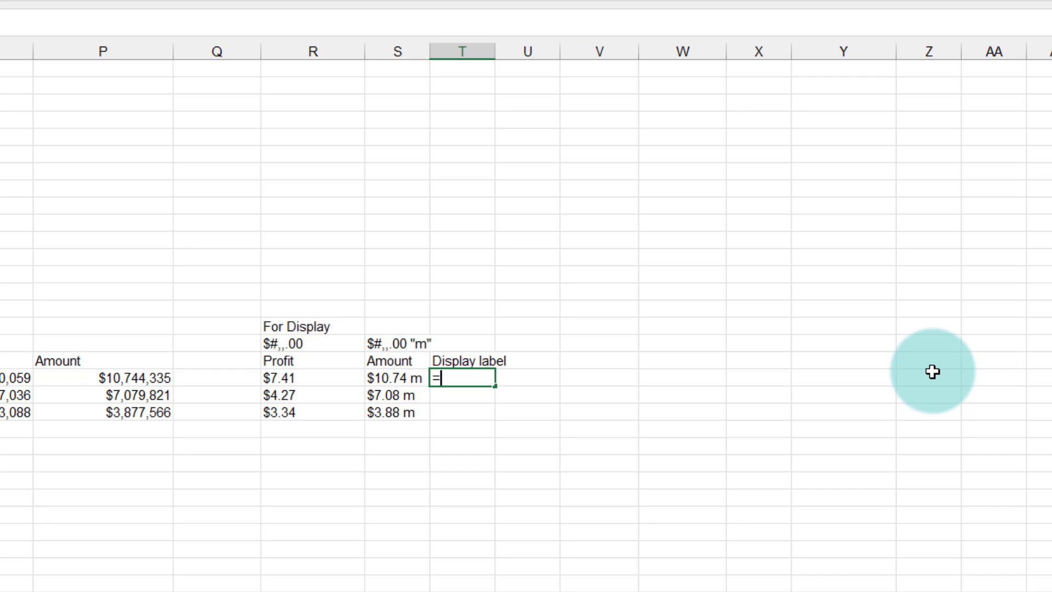
key(Left)
key(Left)
text(&)
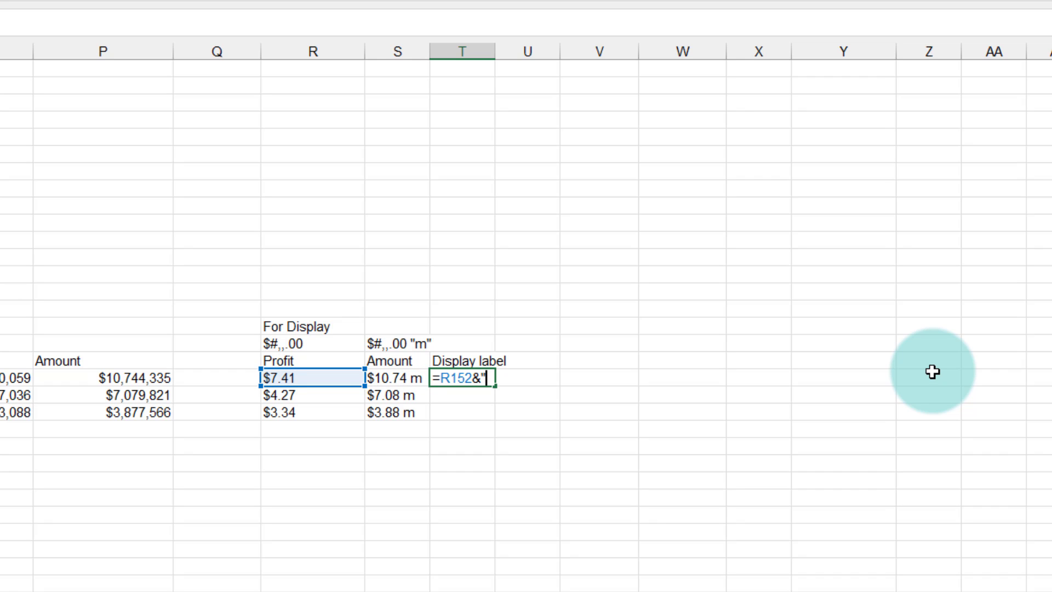
text(" / "&)
key(Left)
key(Return)
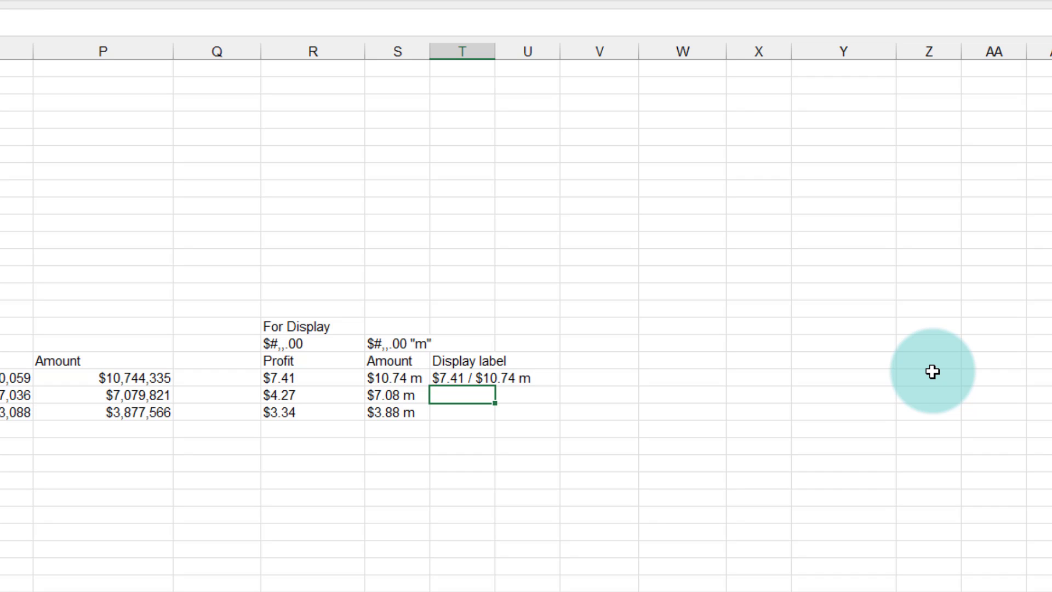
Fill the display label formula down to T154 and return to the Dashboard sheet
click(493, 379)
drag(494, 386, 495, 418)
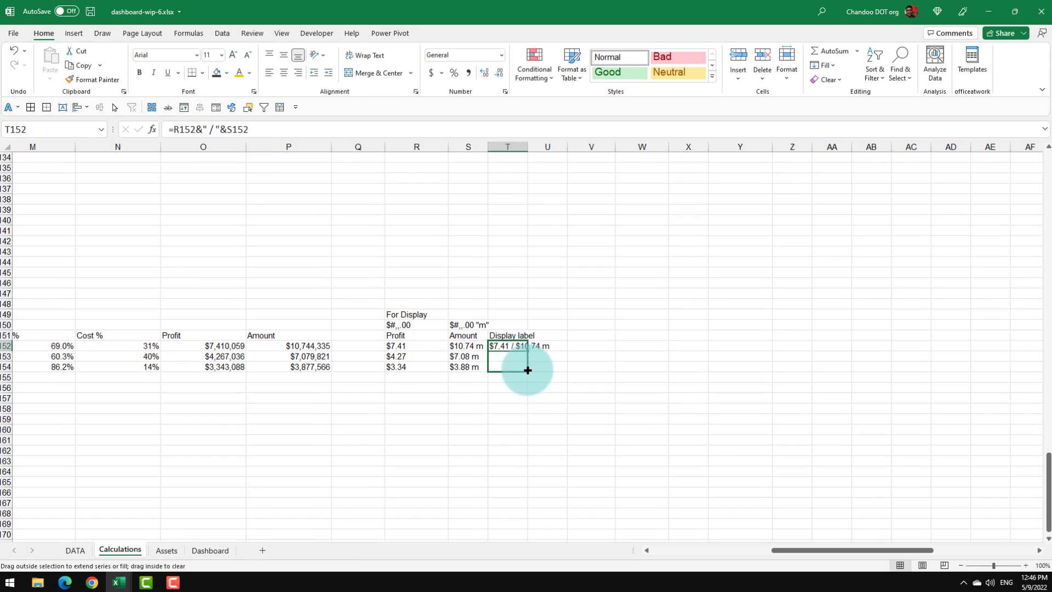
drag(527, 371, 527, 371)
click(618, 357)
click(210, 550)
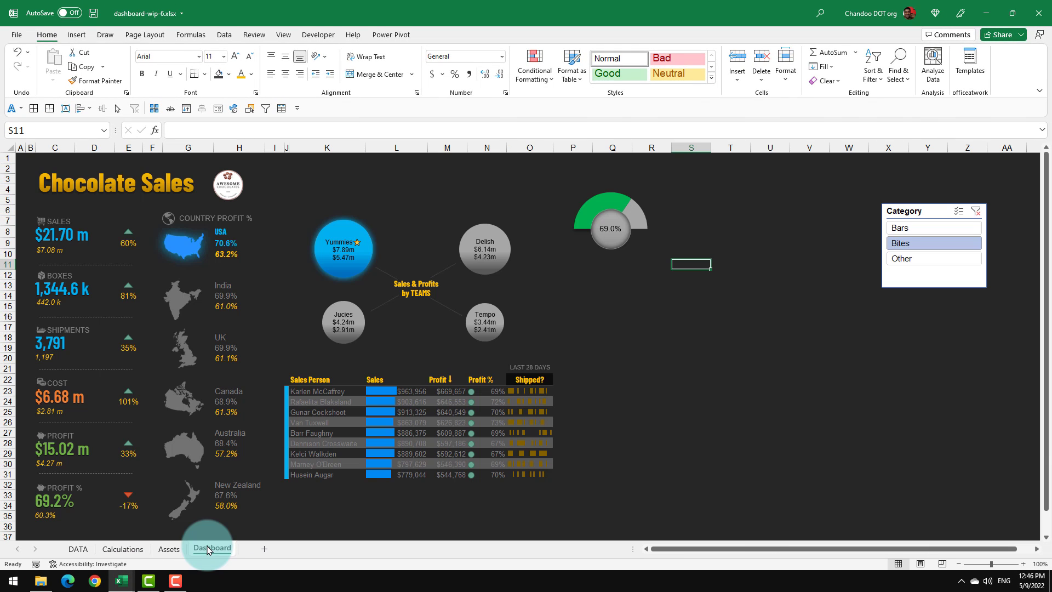
Add a text box beneath the Bars gauge on the Dashboard and link it to the display label in Calculations!T152
click(77, 34)
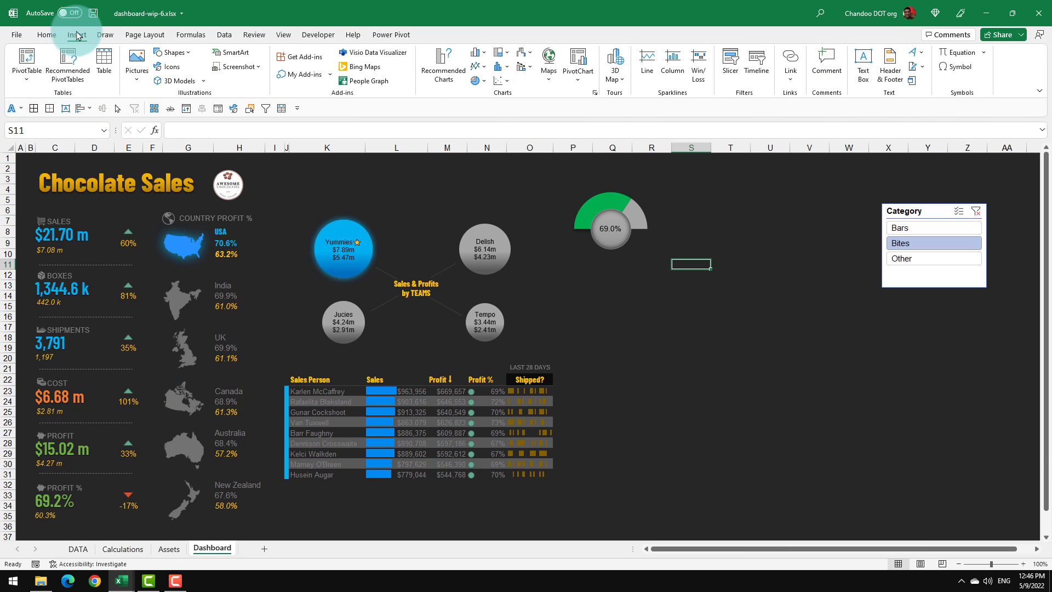
click(863, 65)
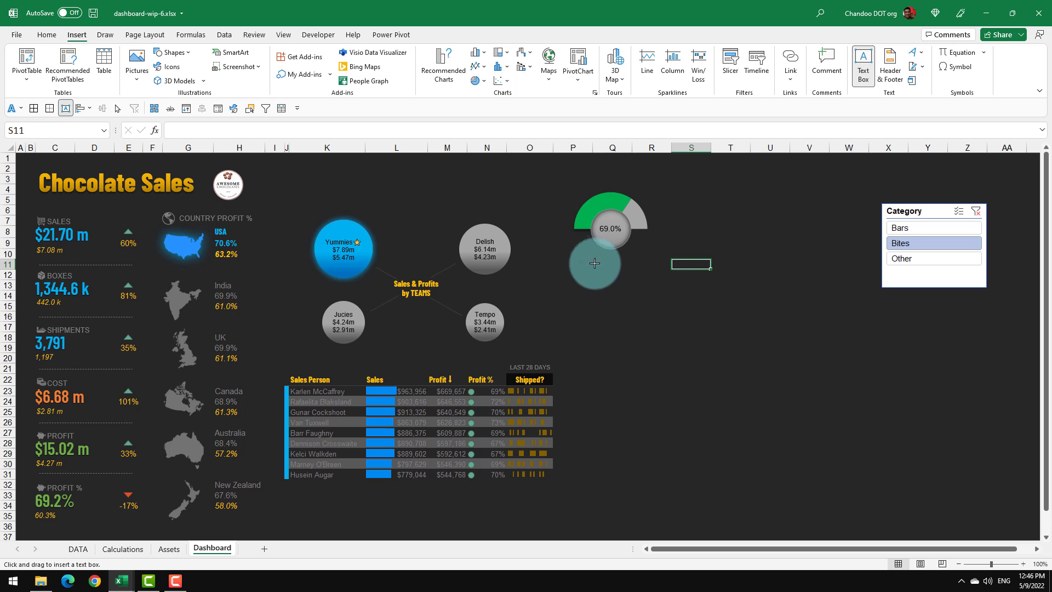
drag(594, 263, 648, 275)
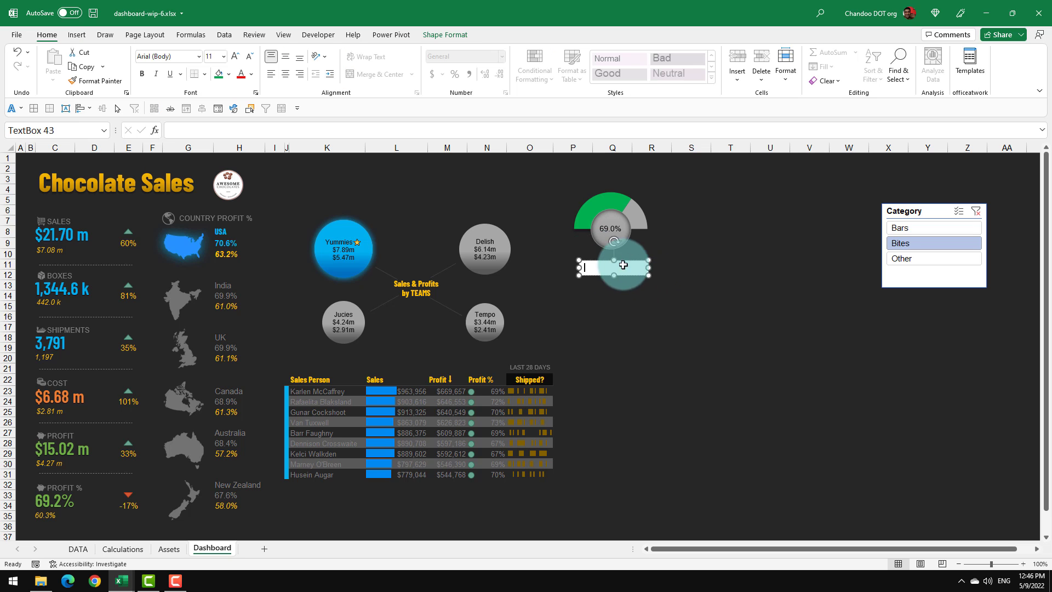
click(306, 128)
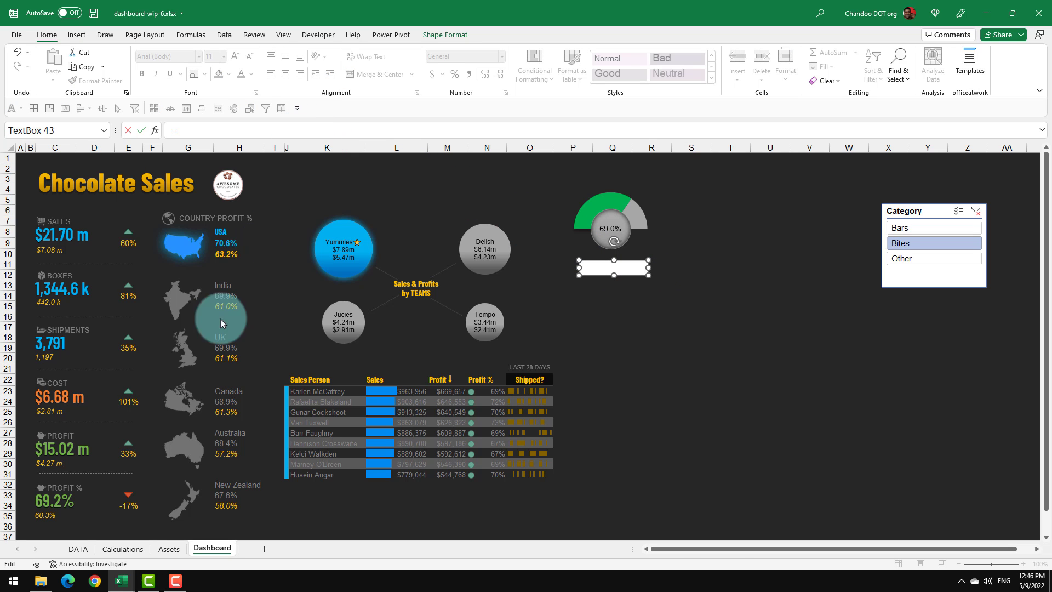
click(122, 549)
click(533, 347)
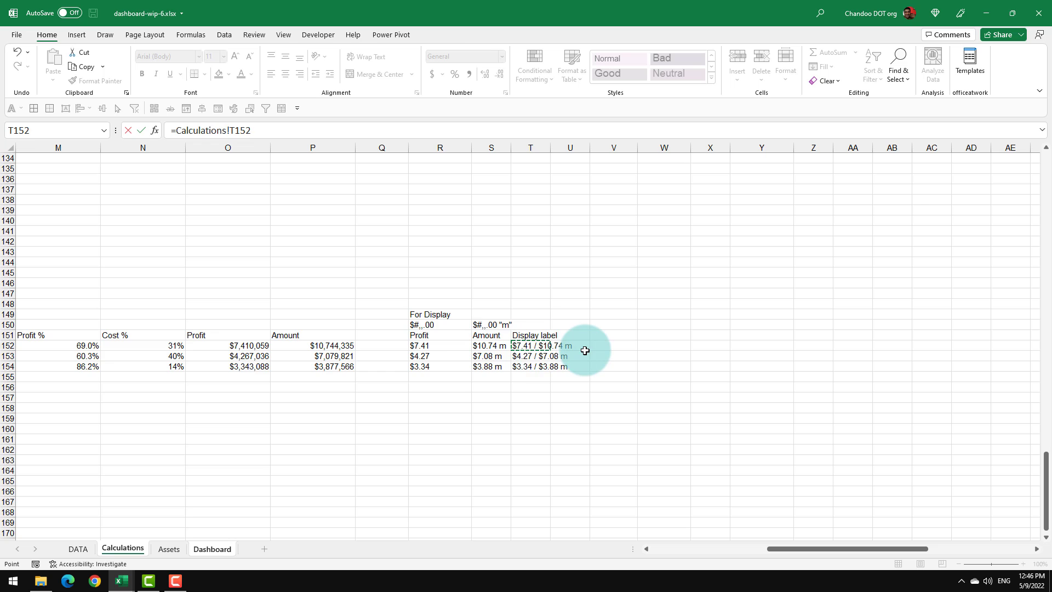
key(Return)
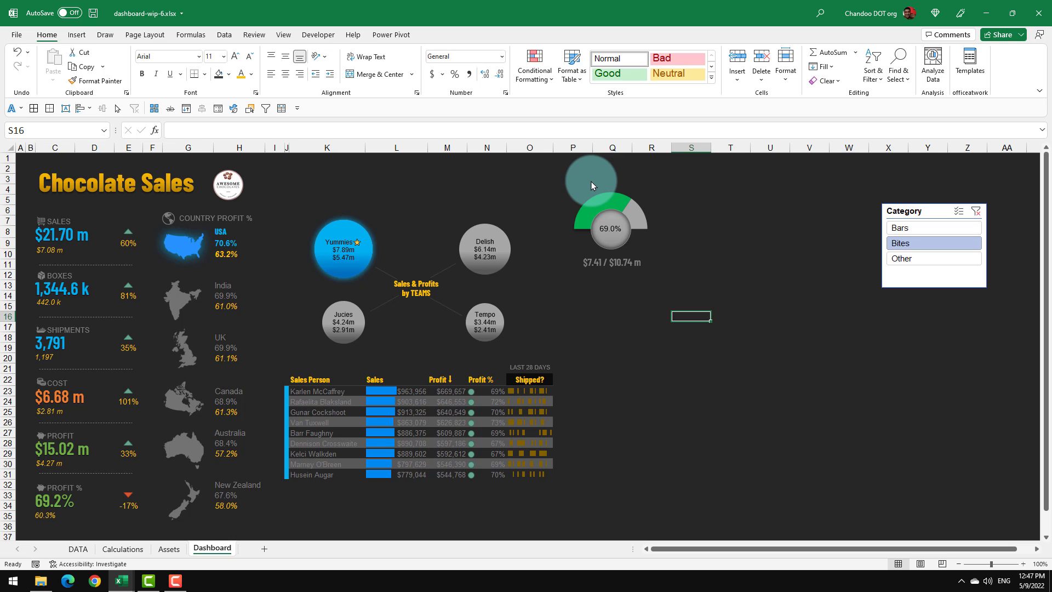
Duplicate the profit / amount label above the Bars gauge and link the copy to the category name in Calculations!K152
click(624, 261)
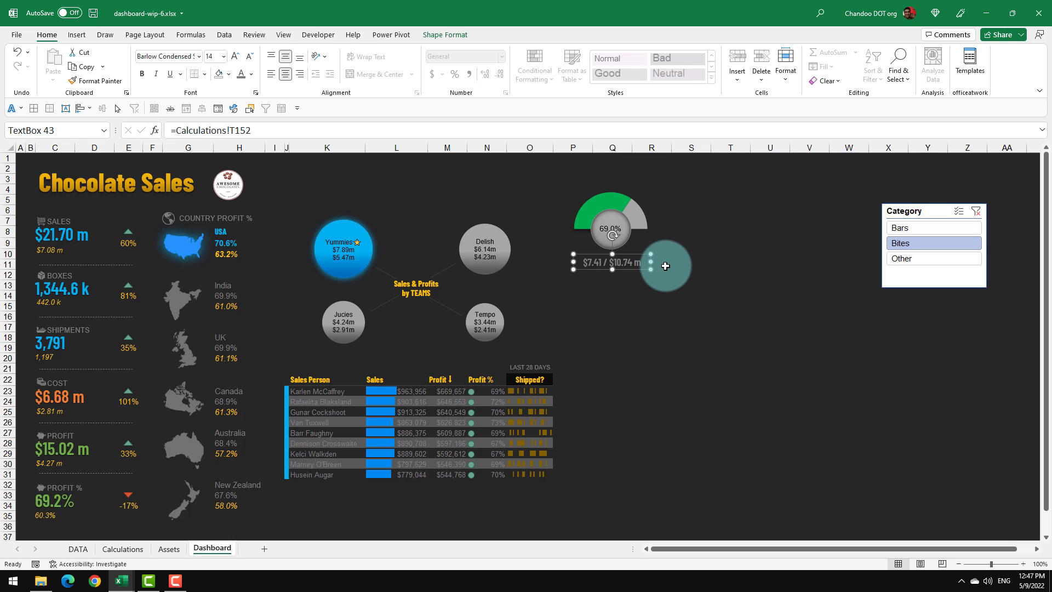
drag(665, 265, 632, 189)
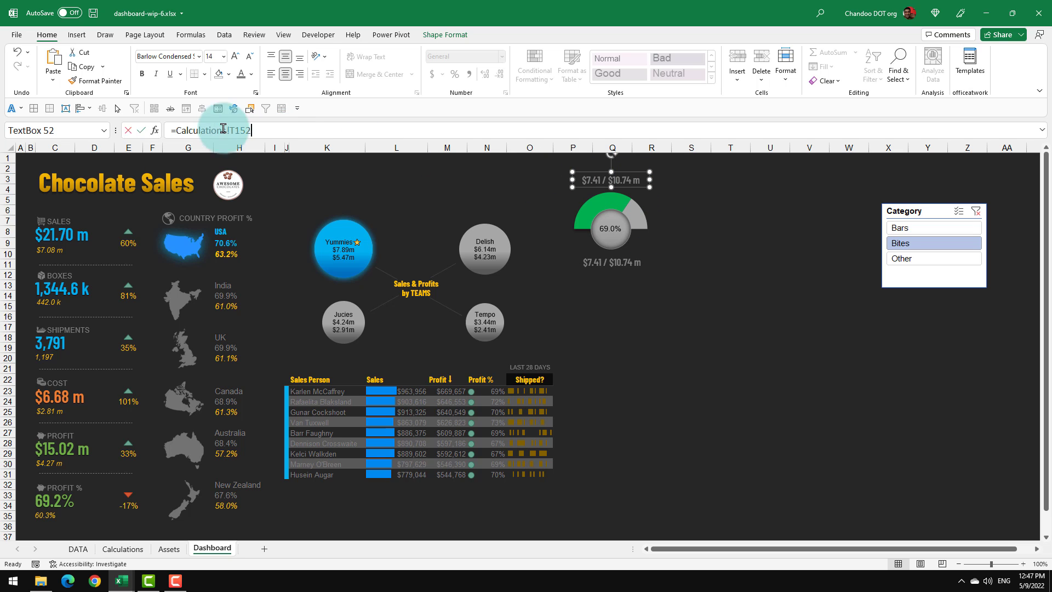
drag(253, 131, 141, 130)
text(=)
click(122, 549)
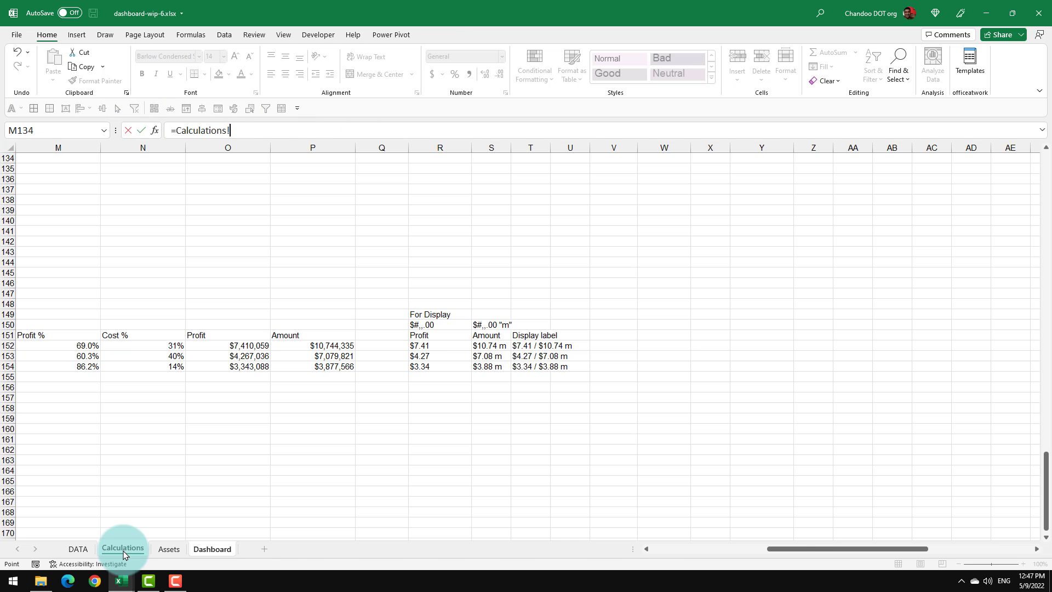
drag(806, 548, 730, 550)
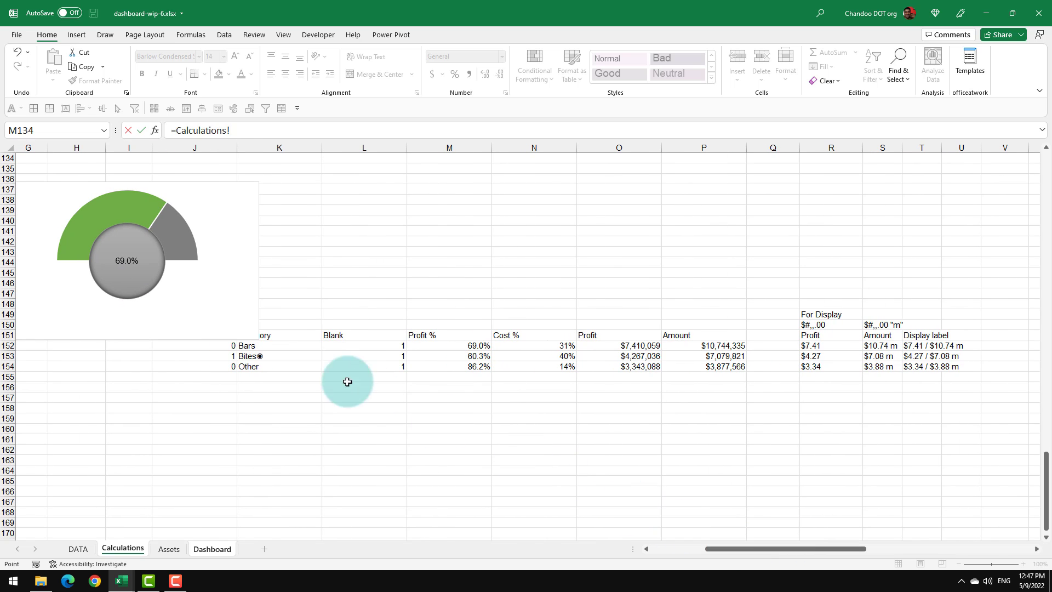
click(272, 348)
key(Return)
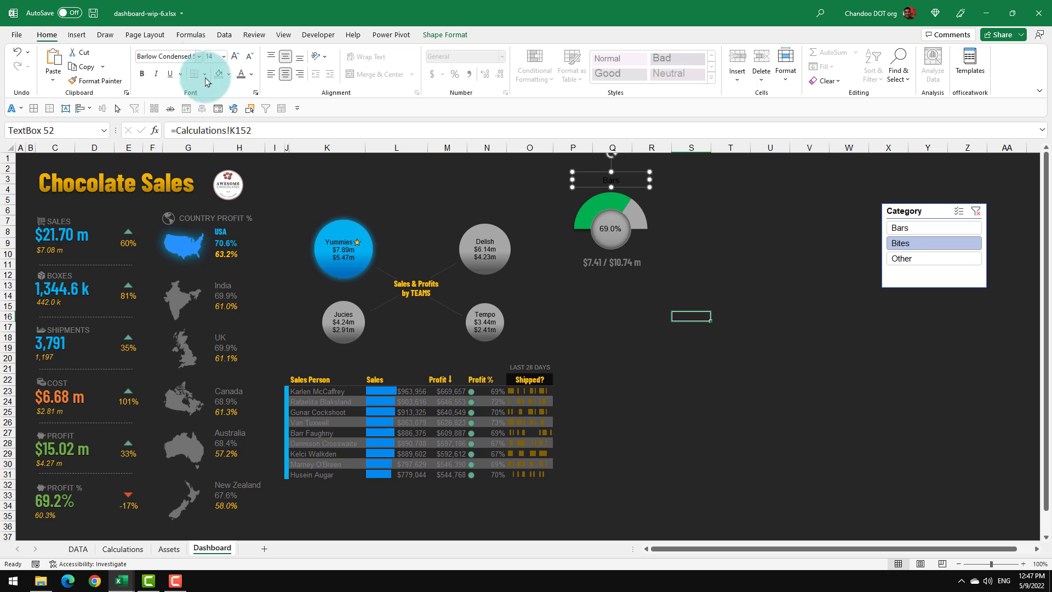
Format the category title above the Bars gauge in a heavier Barlow Condensed font, size 16, coloured gold
click(198, 56)
click(202, 88)
click(769, 285)
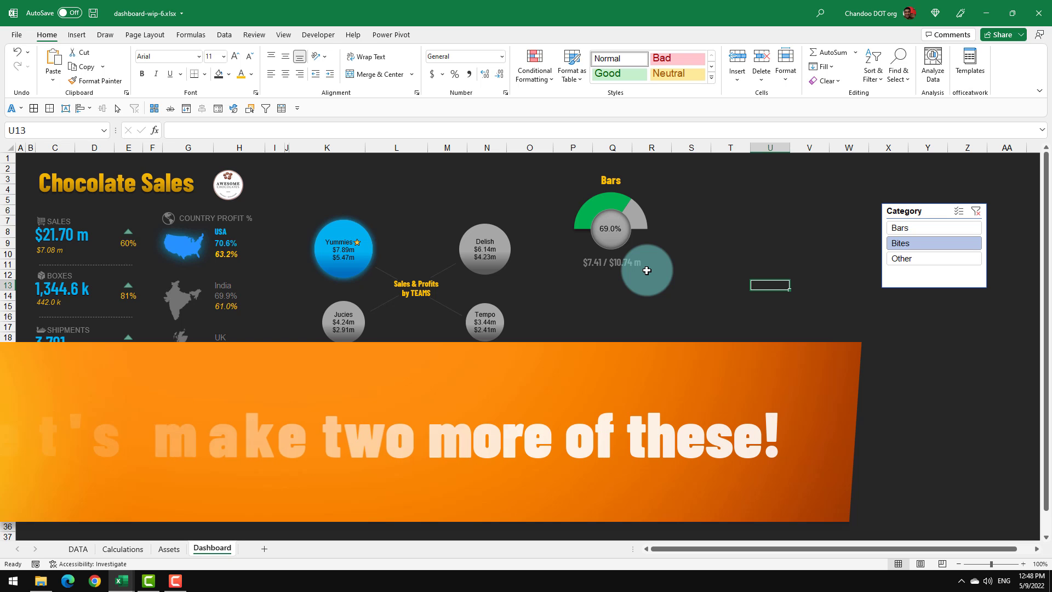
Paste two copies of the complete Bars gauge side by side below the category table on the Calculations sheet
click(647, 270)
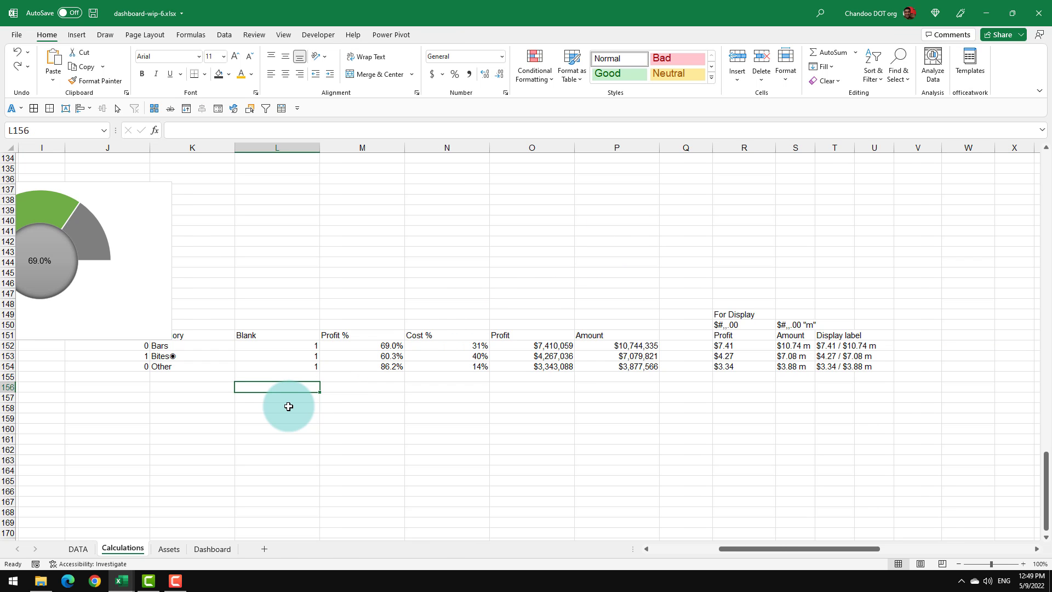
key(ctrl+v)
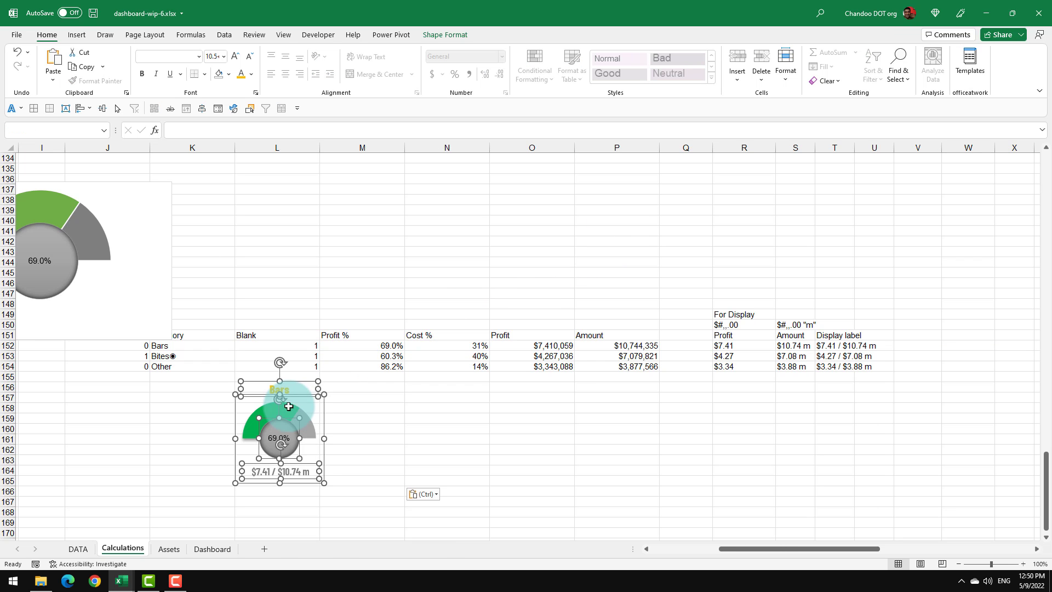
click(399, 387)
key(ctrl+v)
click(463, 401)
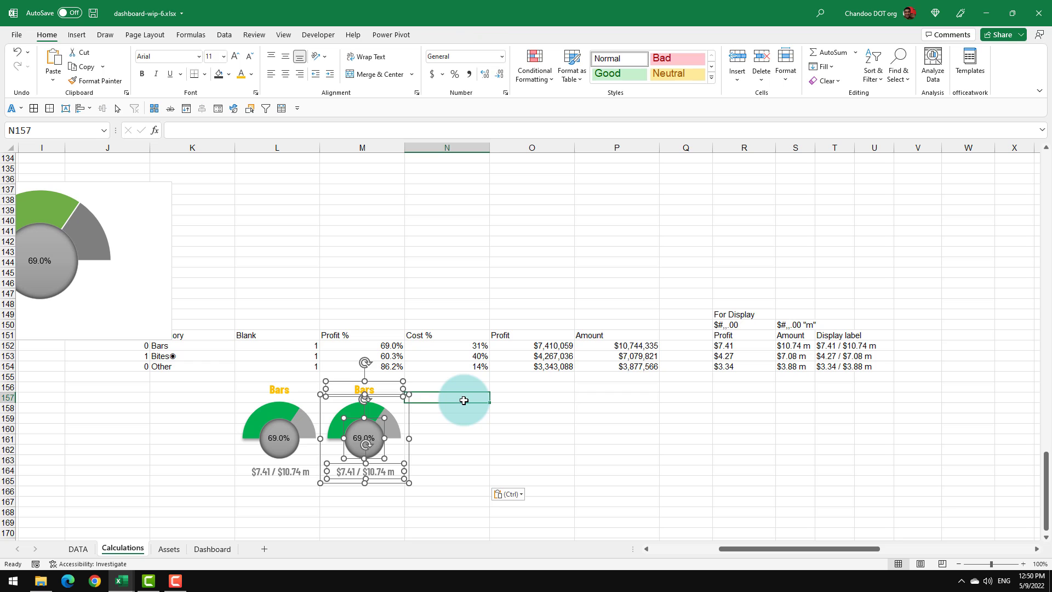
Relink the first copied gauge's title to =Calculations!K153 and the second one's title to =Calculations!K154
click(294, 390)
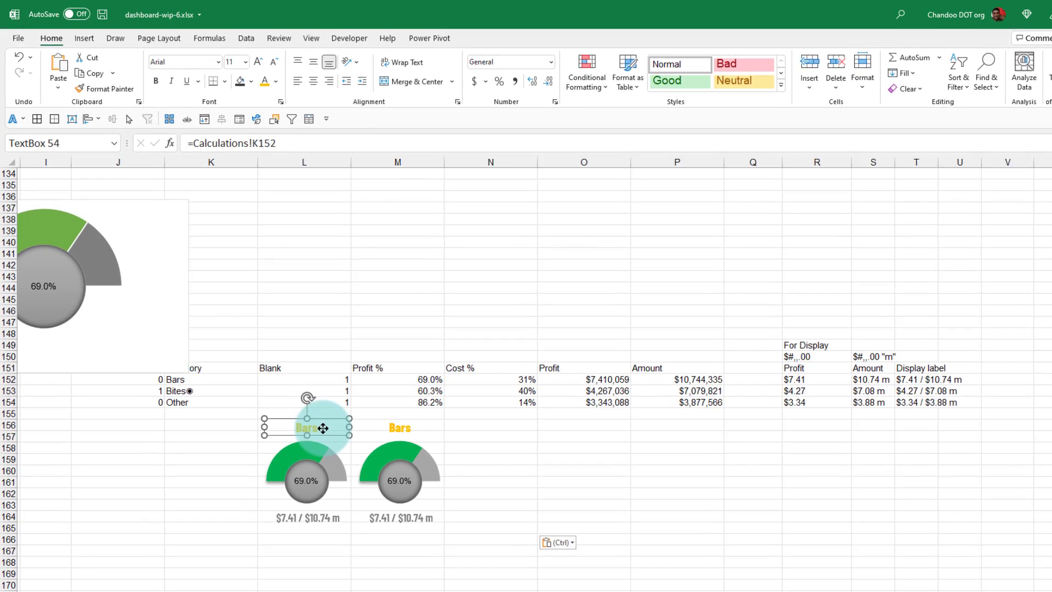
click(290, 149)
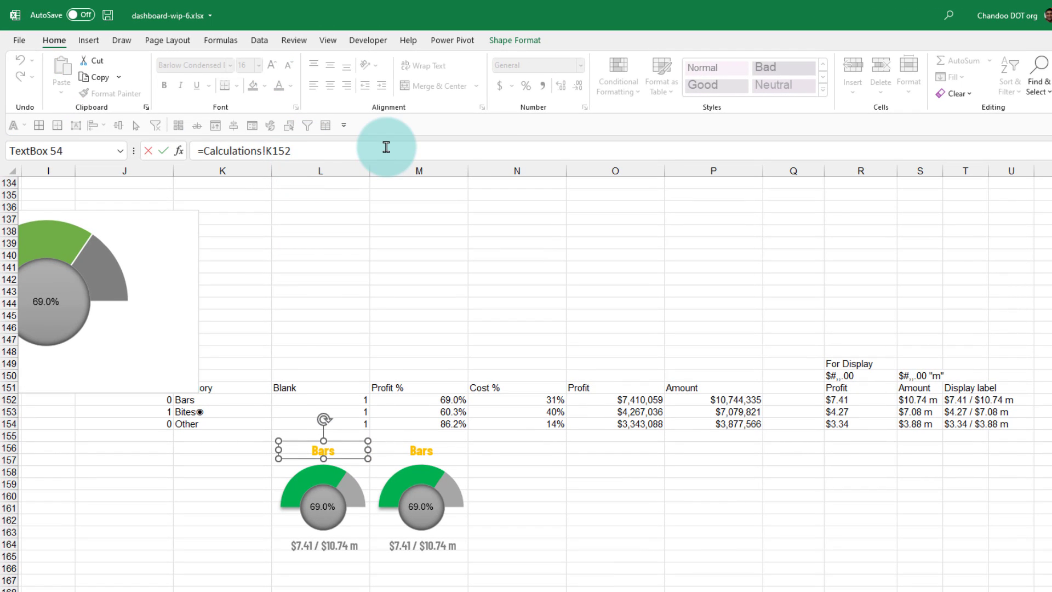
key(Return)
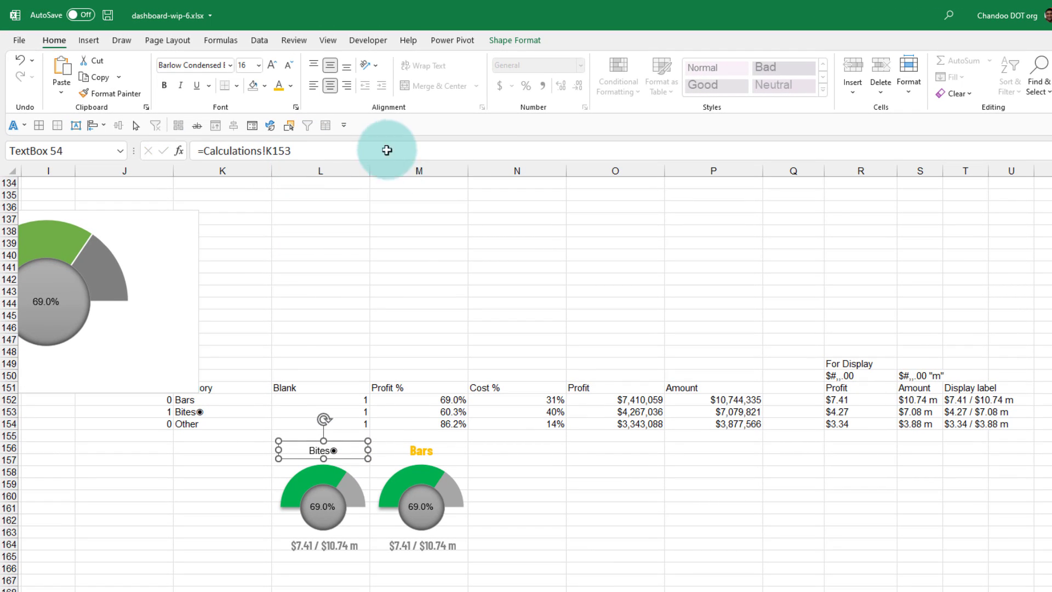
click(424, 449)
click(321, 153)
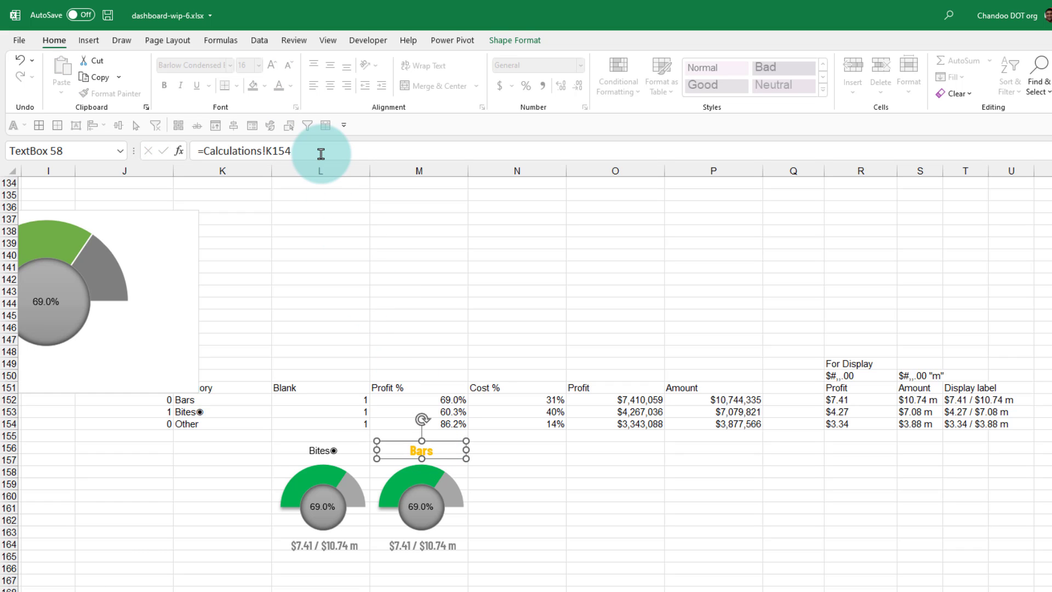
key(Return)
Shift the Bites gauge chart's data range down one row to L153:N153
click(319, 476)
click(320, 476)
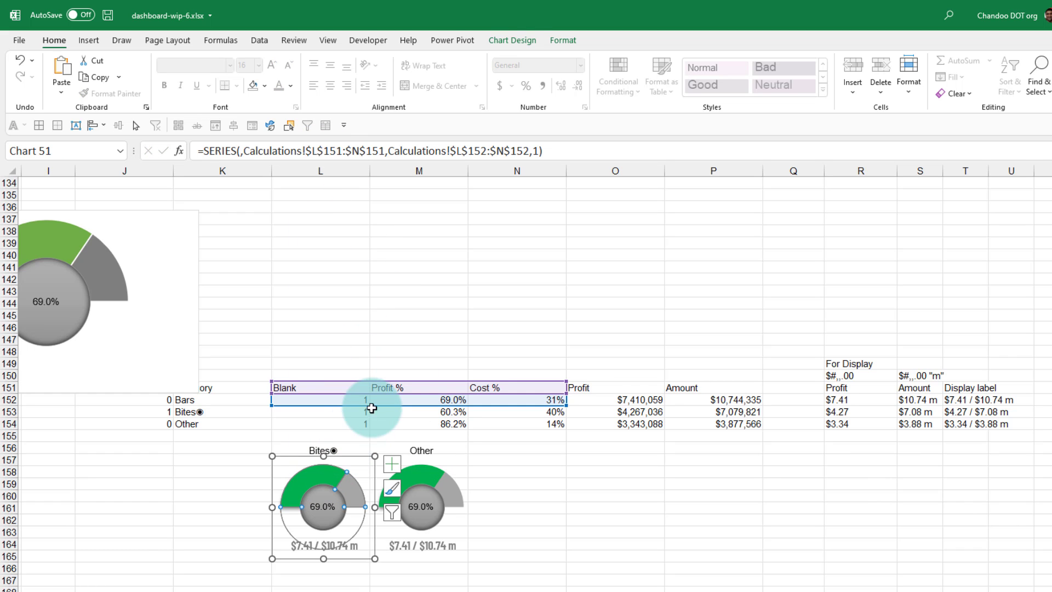
drag(374, 406, 371, 418)
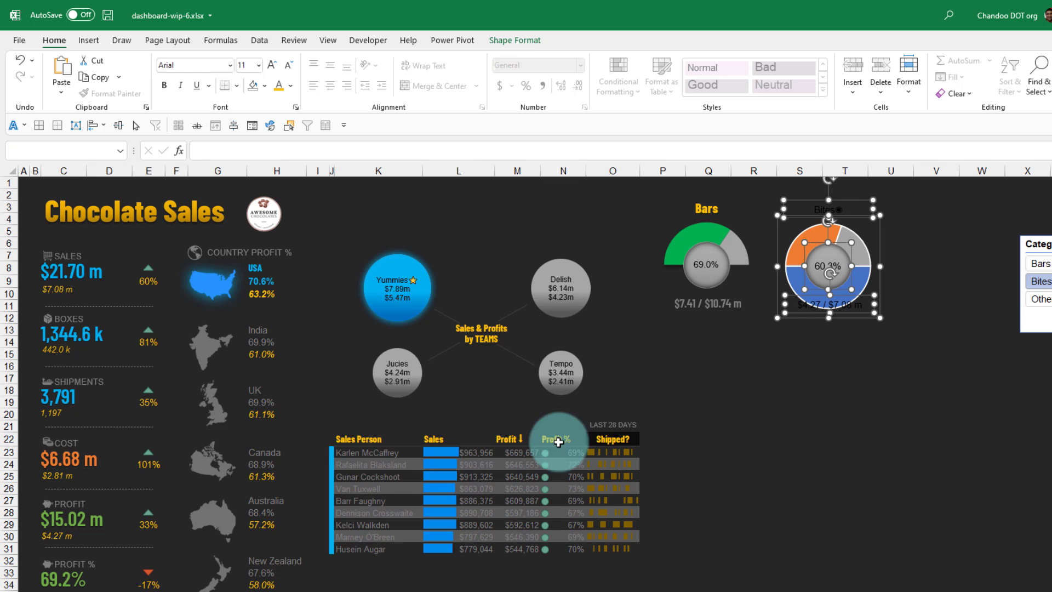
Paste the complete Other gauge on the Dashboard beside the Bites gauge
click(934, 205)
key(ctrl+v)
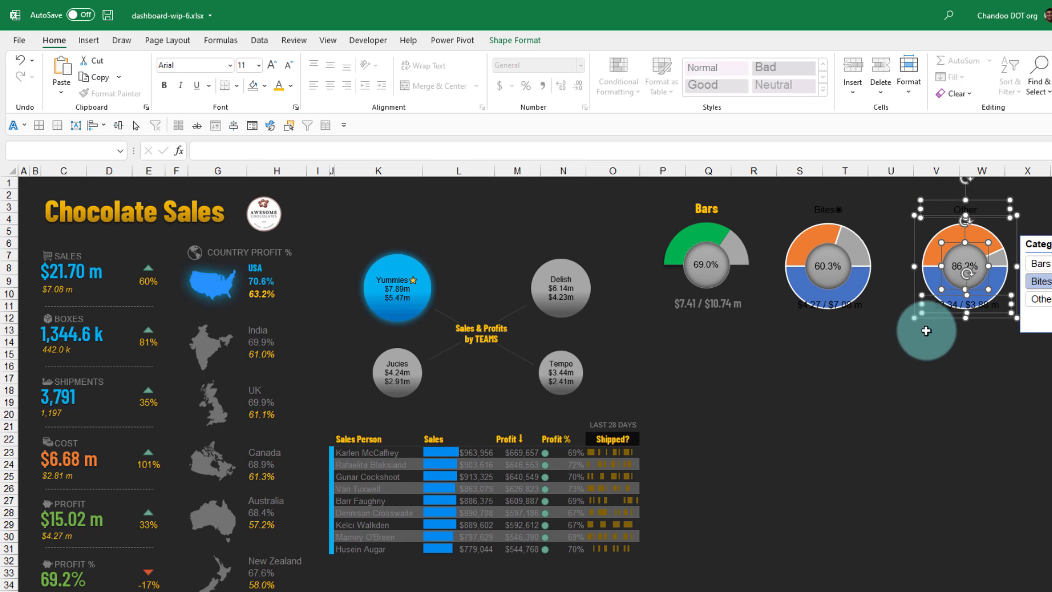
click(924, 366)
Copy the Bars title and amount label formatting onto the Bites and Other titles and labels with Format Painter
click(703, 212)
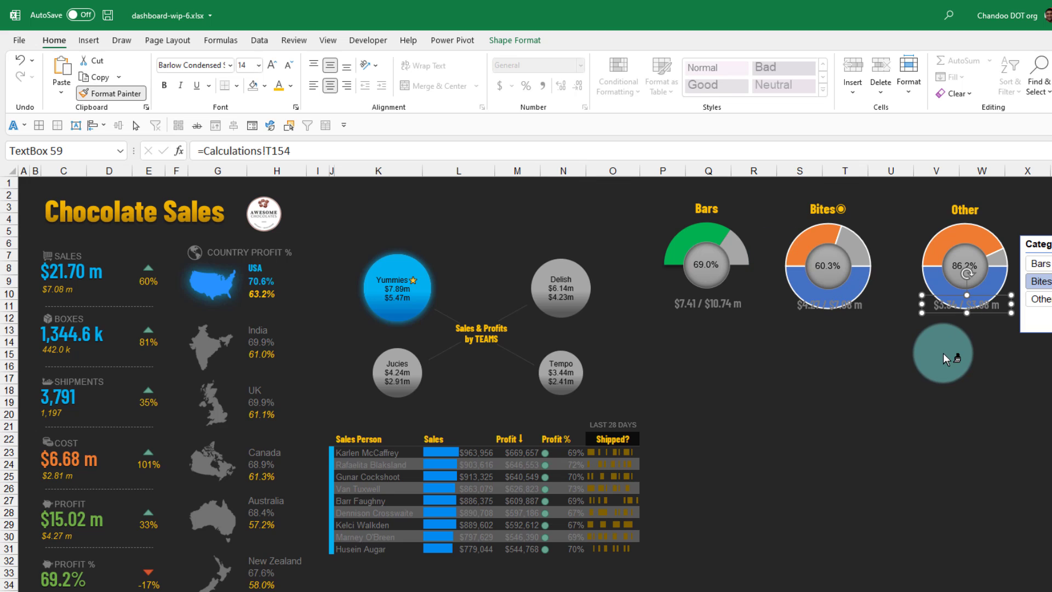
key(Escape)
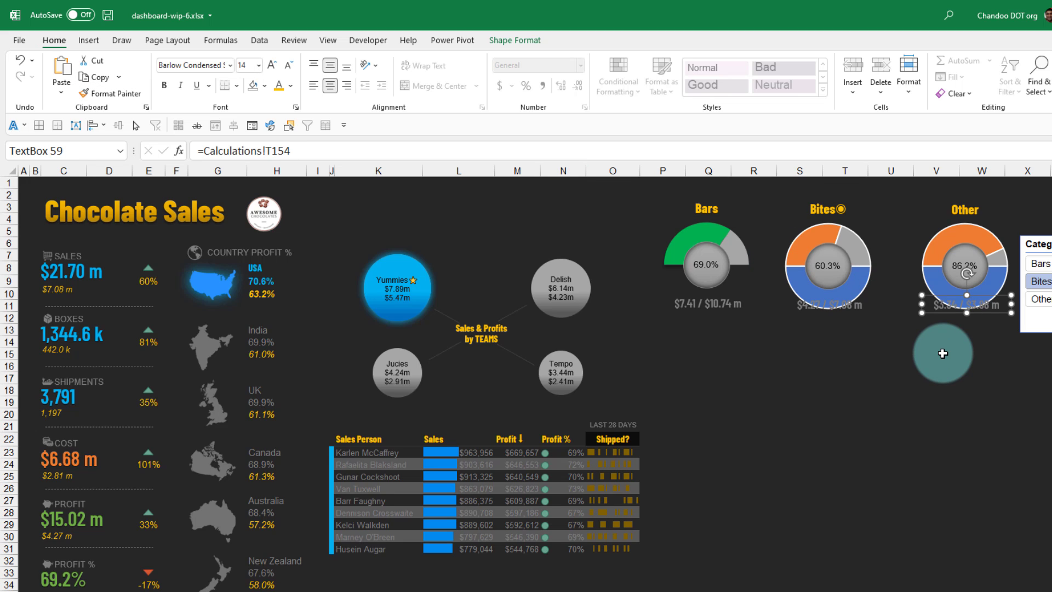
drag(942, 353, 701, 235)
Copy the Bars gauge chart and paste only its formats onto the Bites and Other charts
click(697, 235)
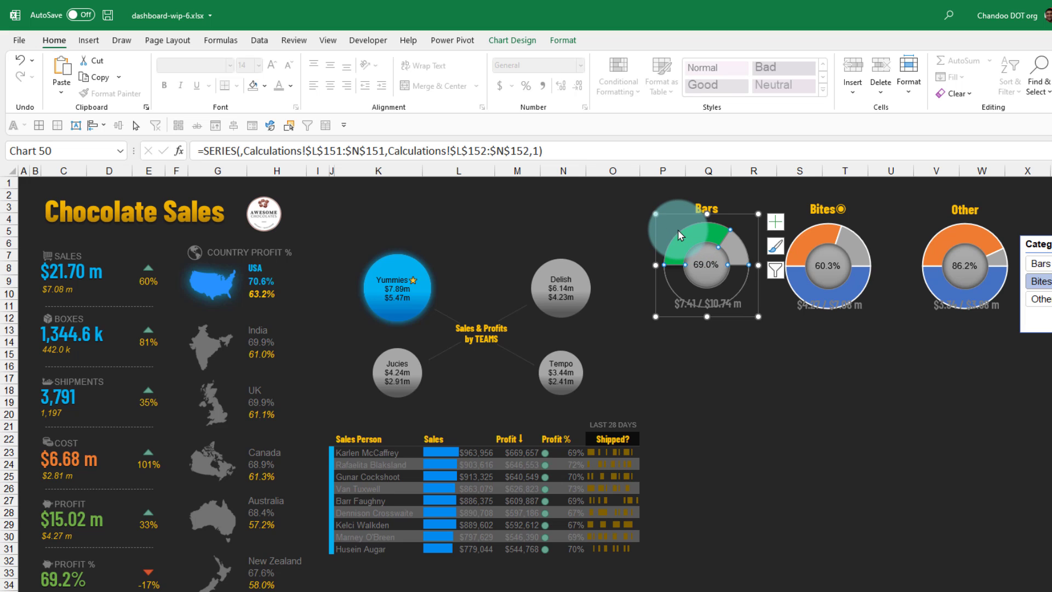
click(789, 230)
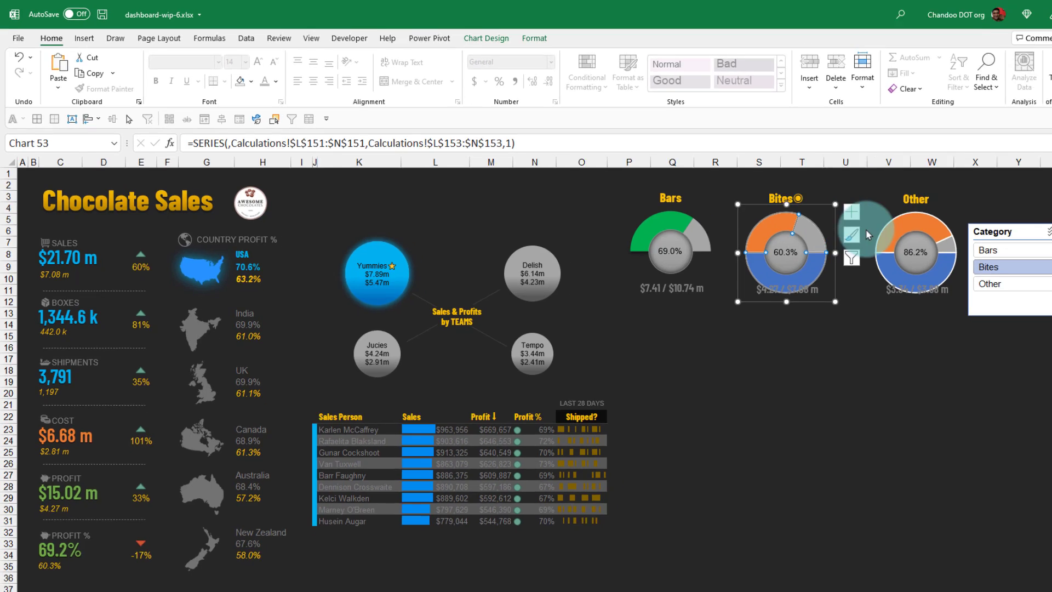
key(alt+e)
key(s)
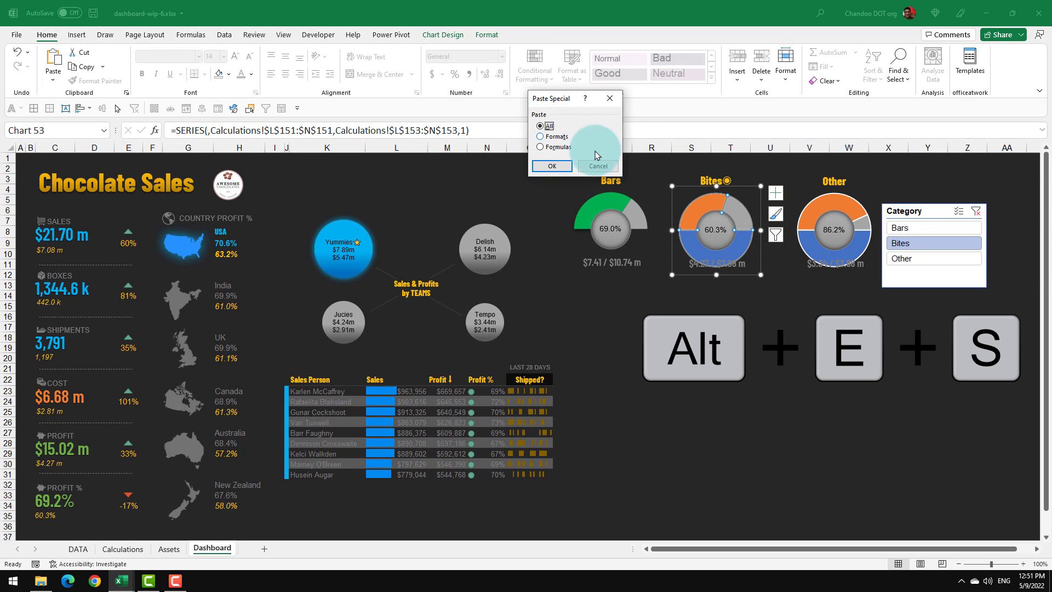
click(549, 136)
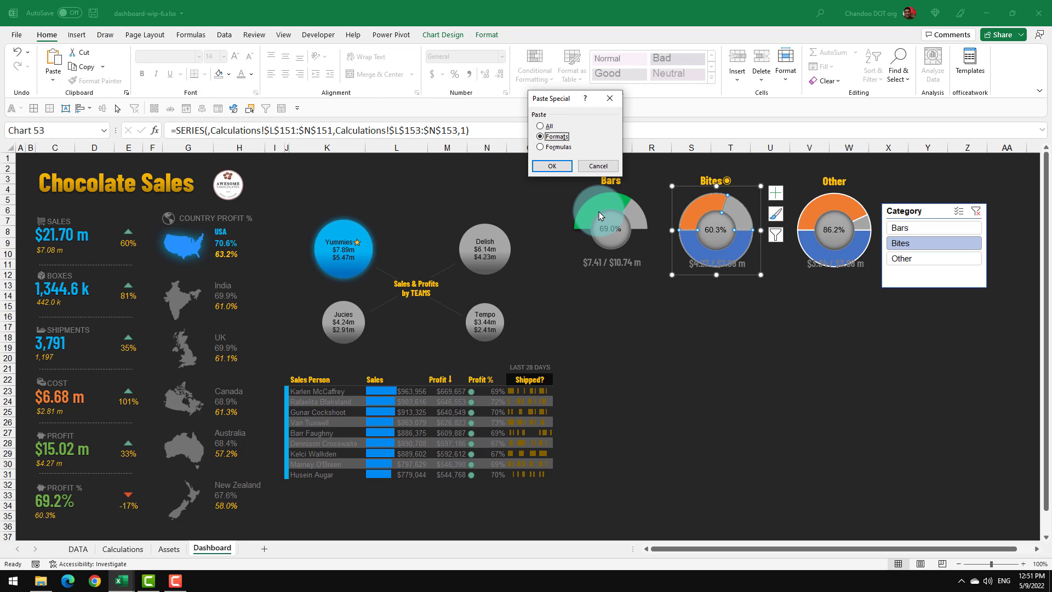
click(552, 166)
click(859, 211)
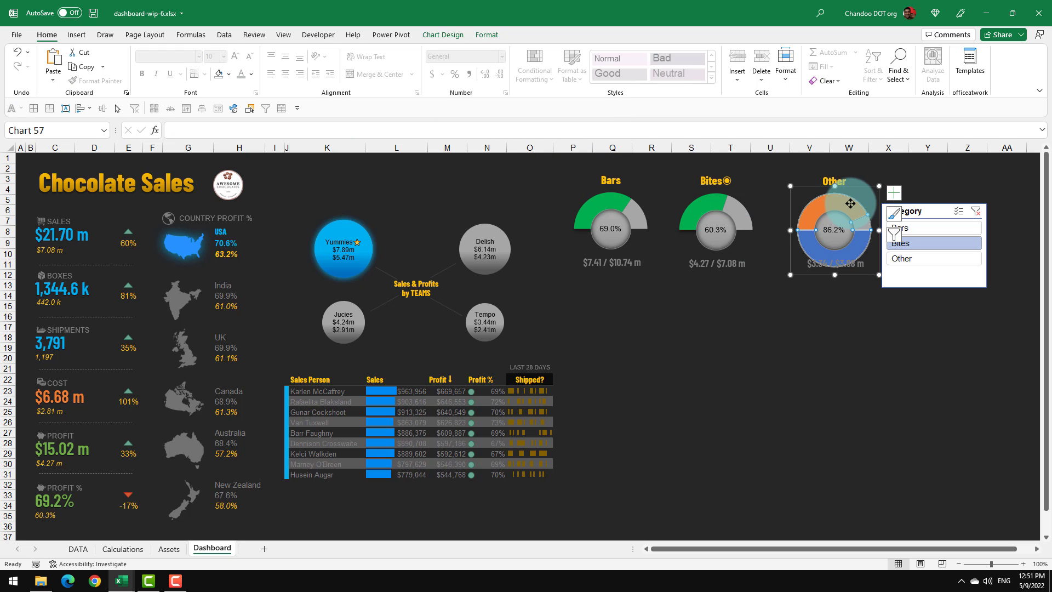
key(F4)
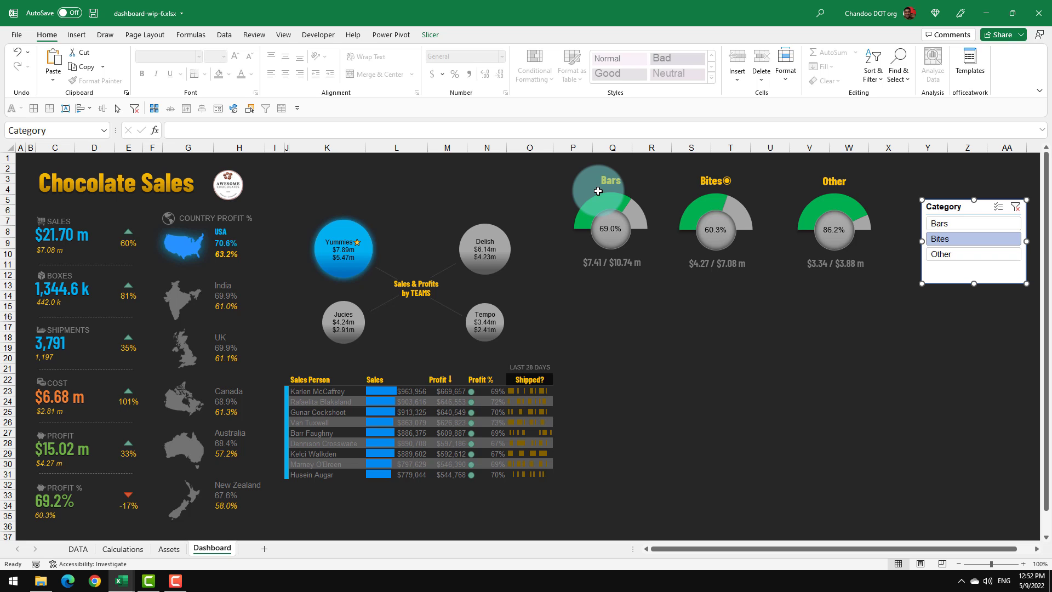
drag(585, 282, 873, 521)
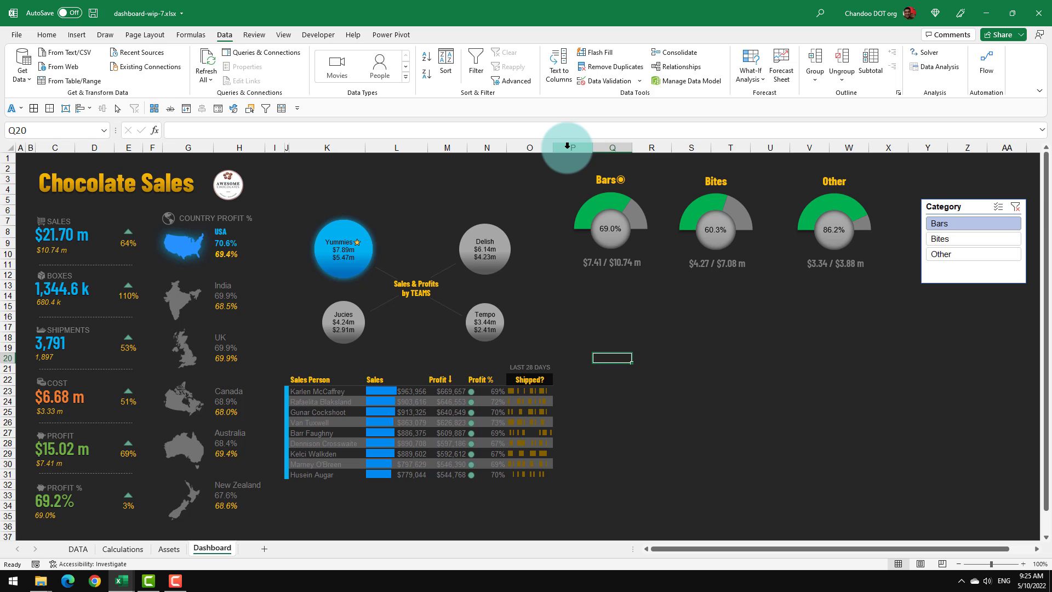
Narrow column P to about half its width as a spacer between the sales person table and the gauges
click(567, 146)
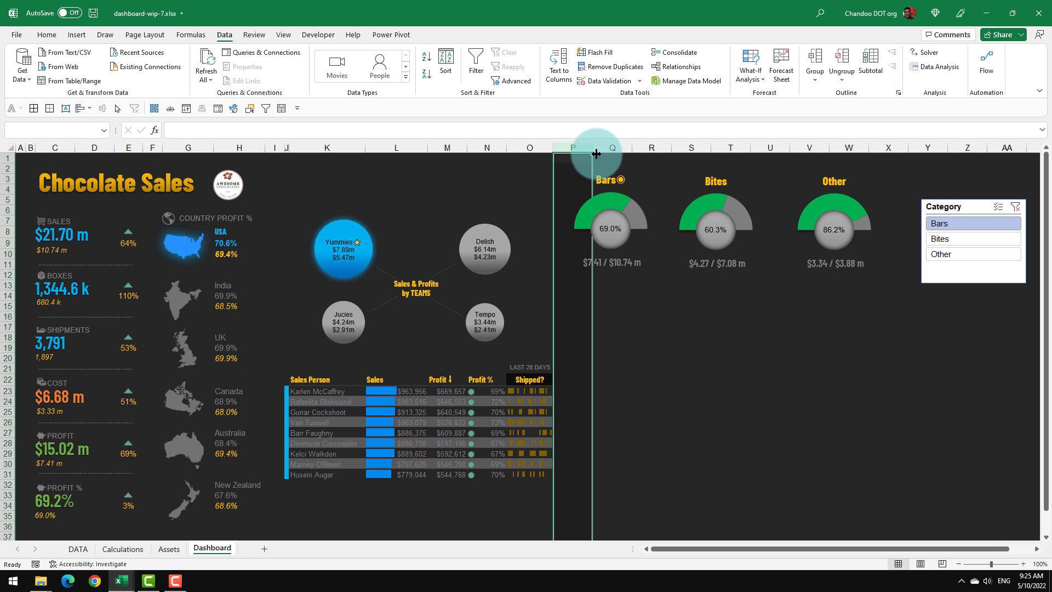
click(276, 146)
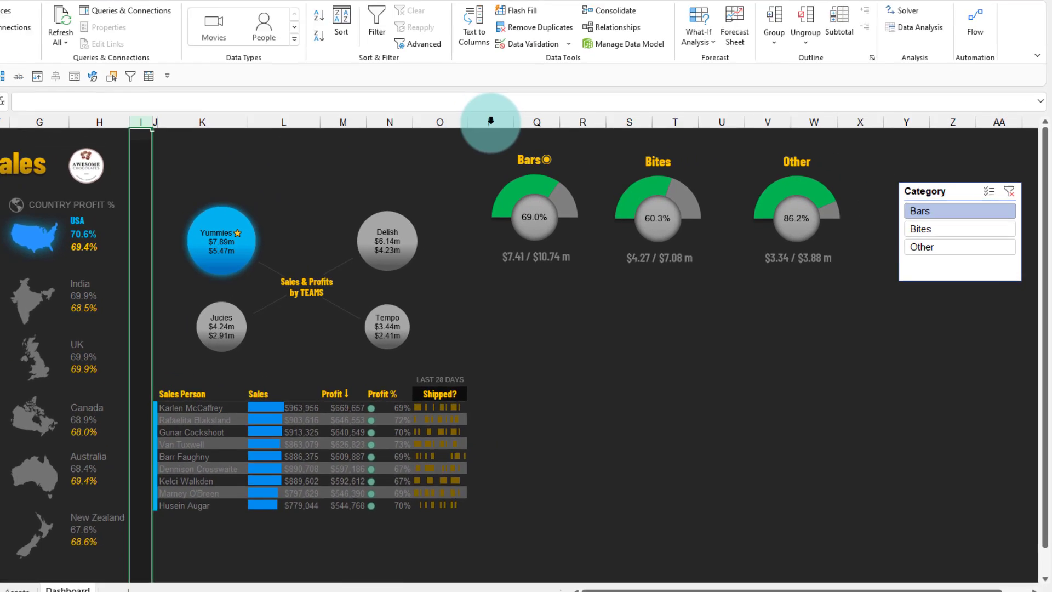
click(580, 149)
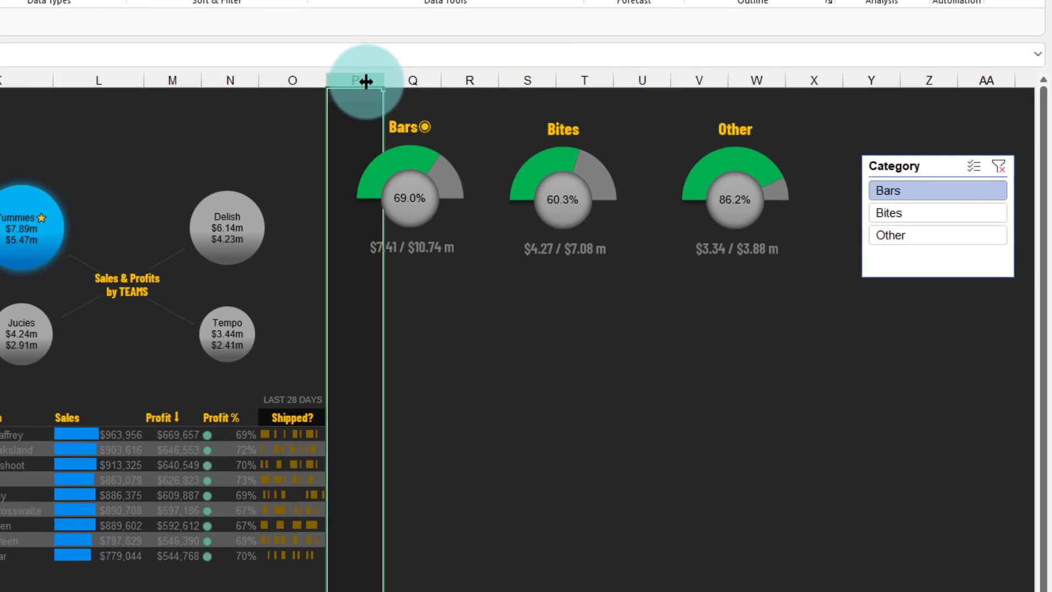
drag(591, 149, 580, 150)
drag(364, 83, 350, 84)
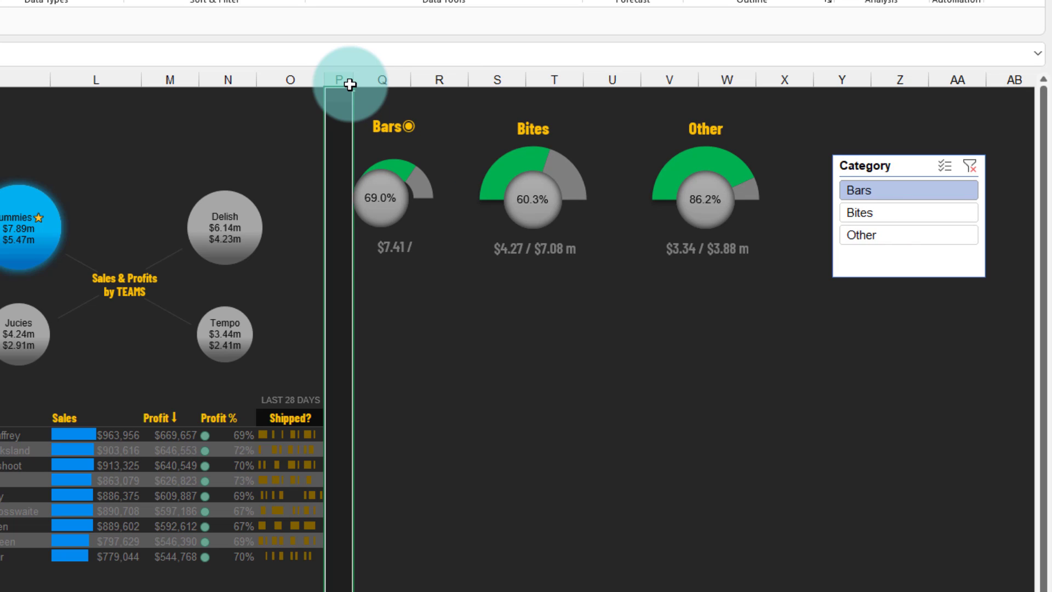
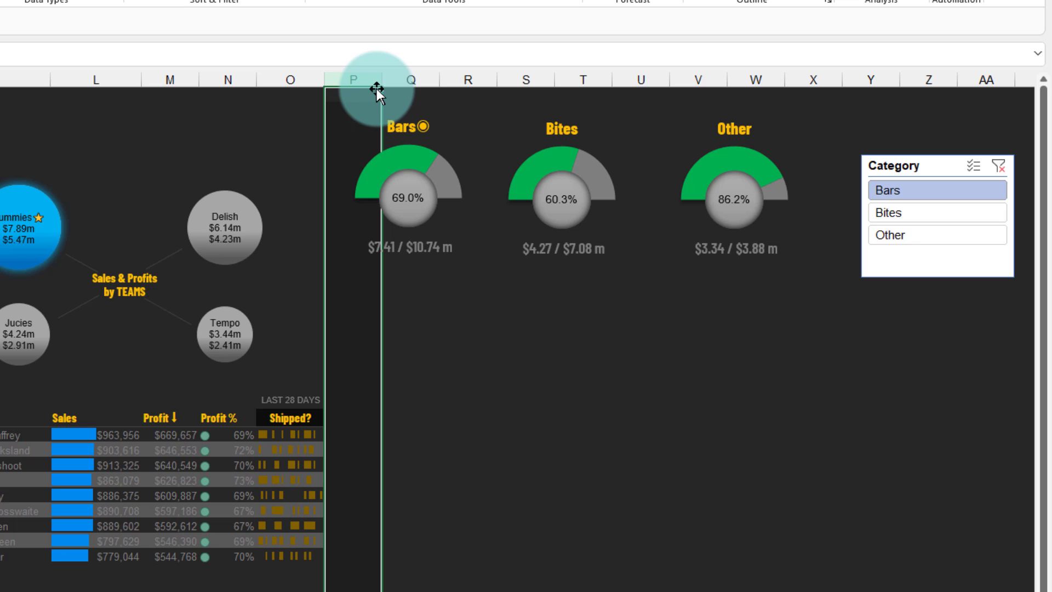
Set the Bars, Bites and Other gauge charts' property to Don't move or size with cells
click(461, 212)
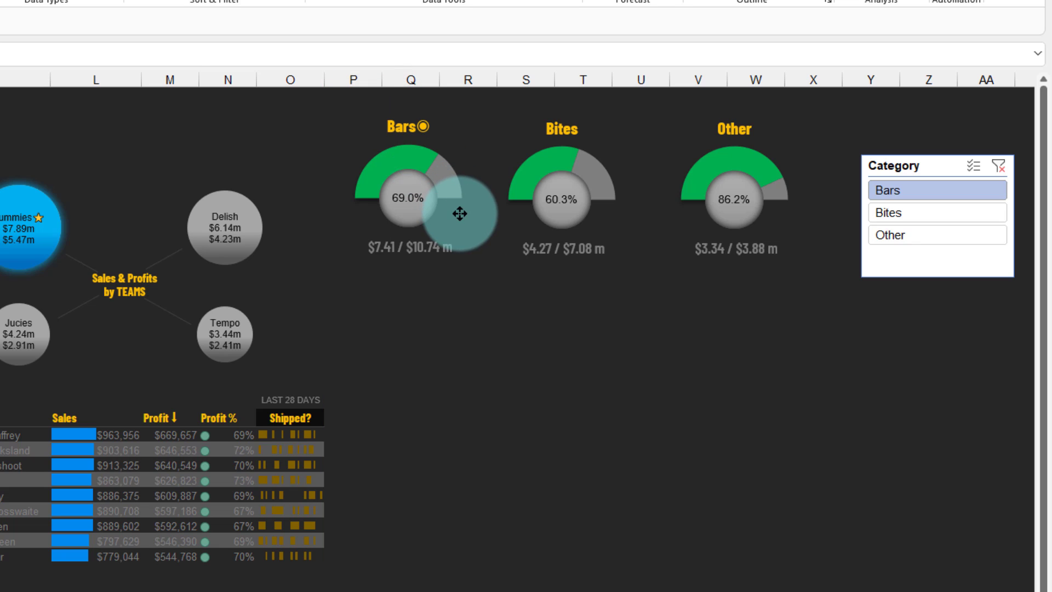
ctrl+click(612, 219)
ctrl+click(768, 217)
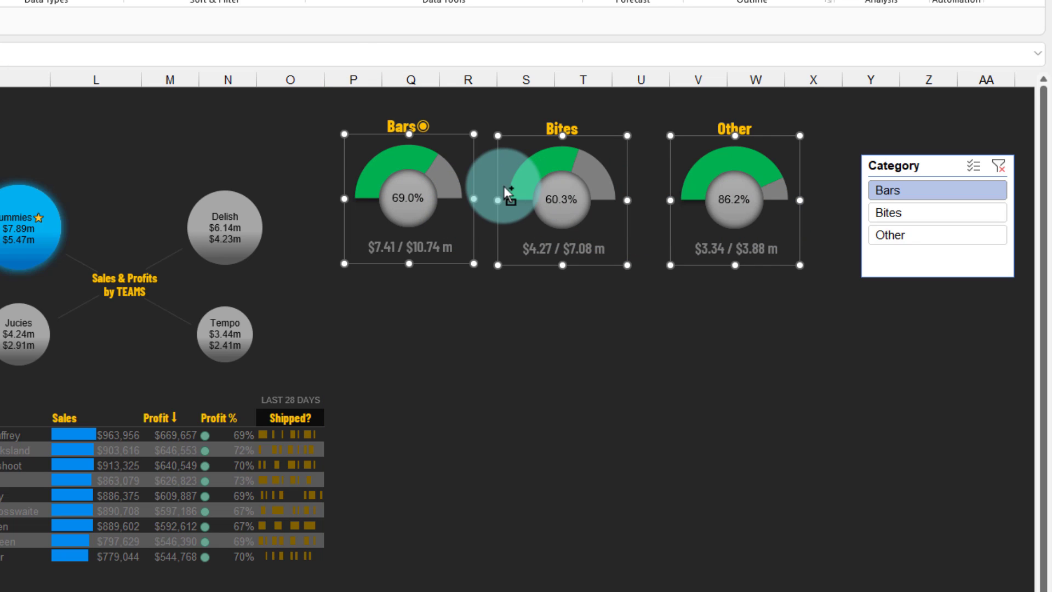
key(ctrl+1)
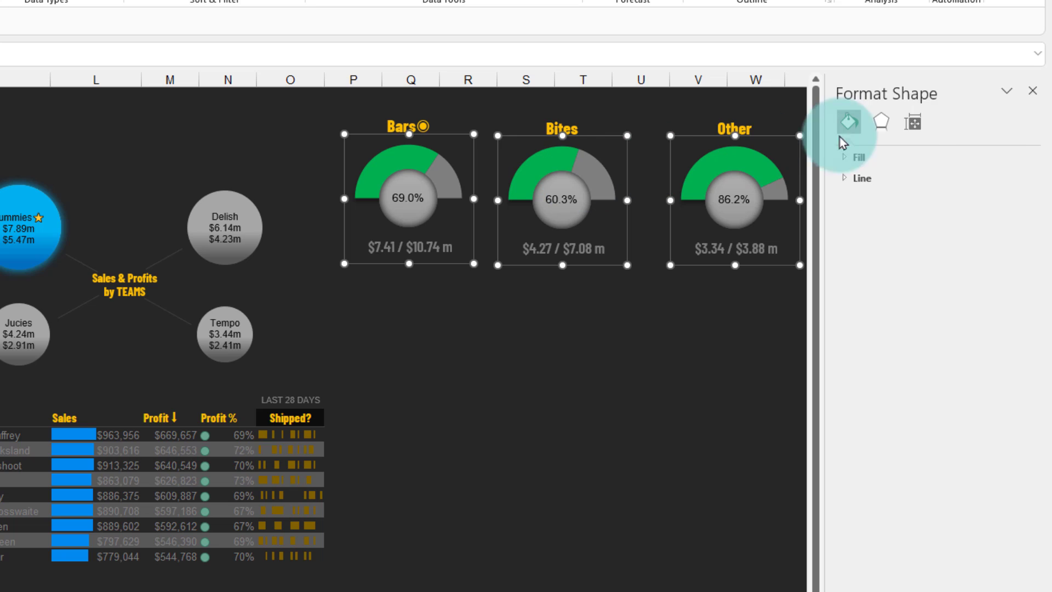
click(913, 123)
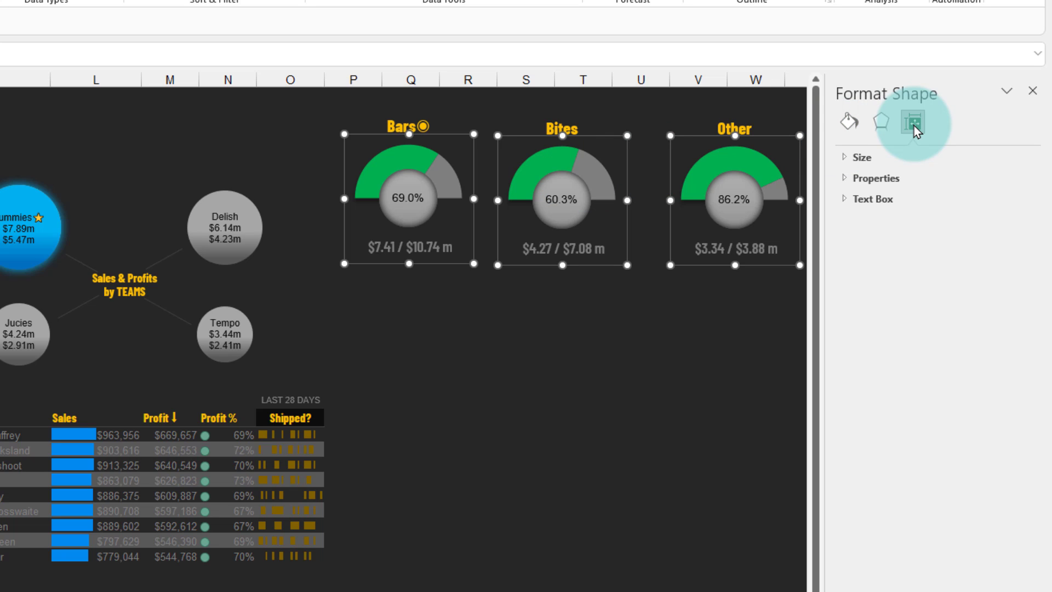
click(846, 178)
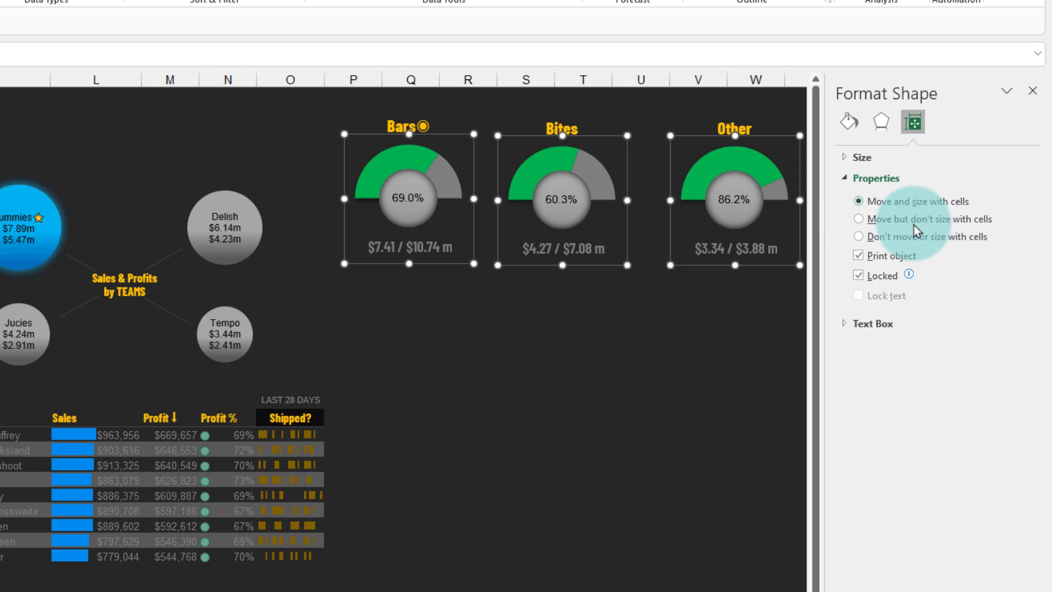
click(901, 238)
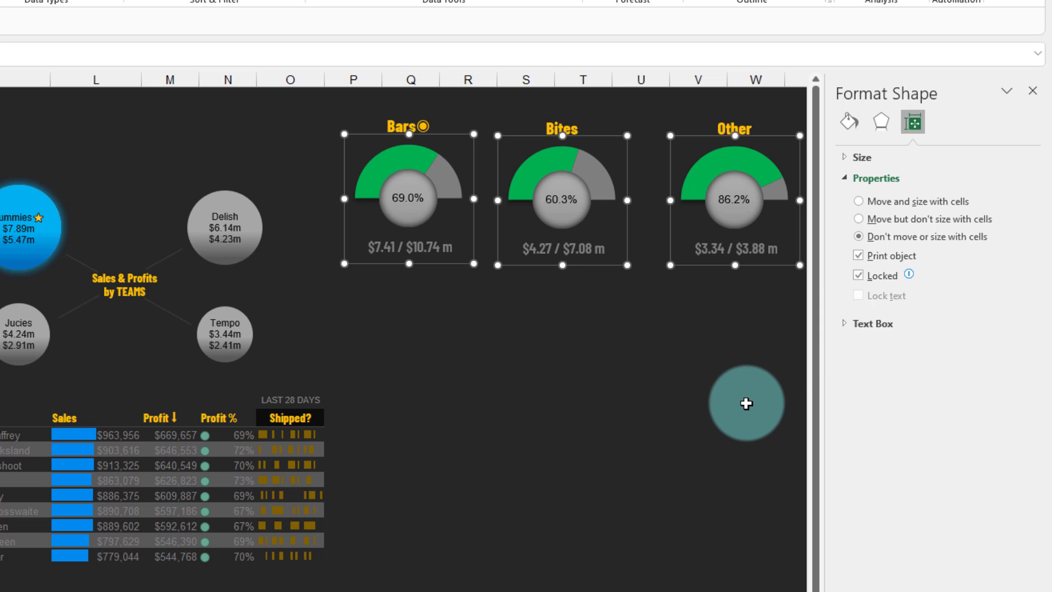
click(640, 341)
Set the title, percentage circle and amount label of all three gauges to Don't move or size with cells
click(411, 213)
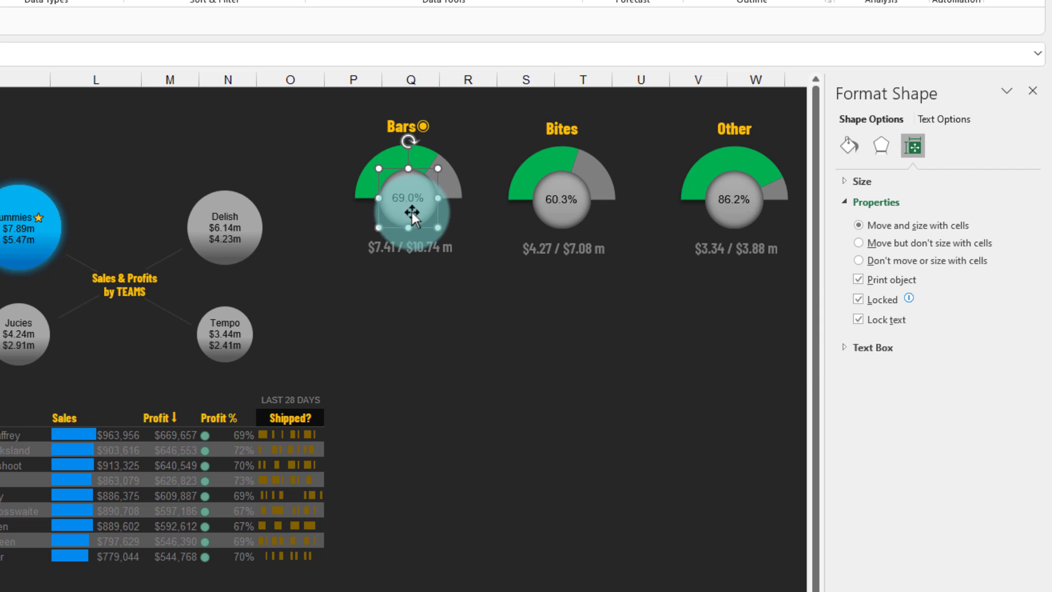
ctrl+click(411, 248)
ctrl+click(411, 125)
ctrl+click(563, 139)
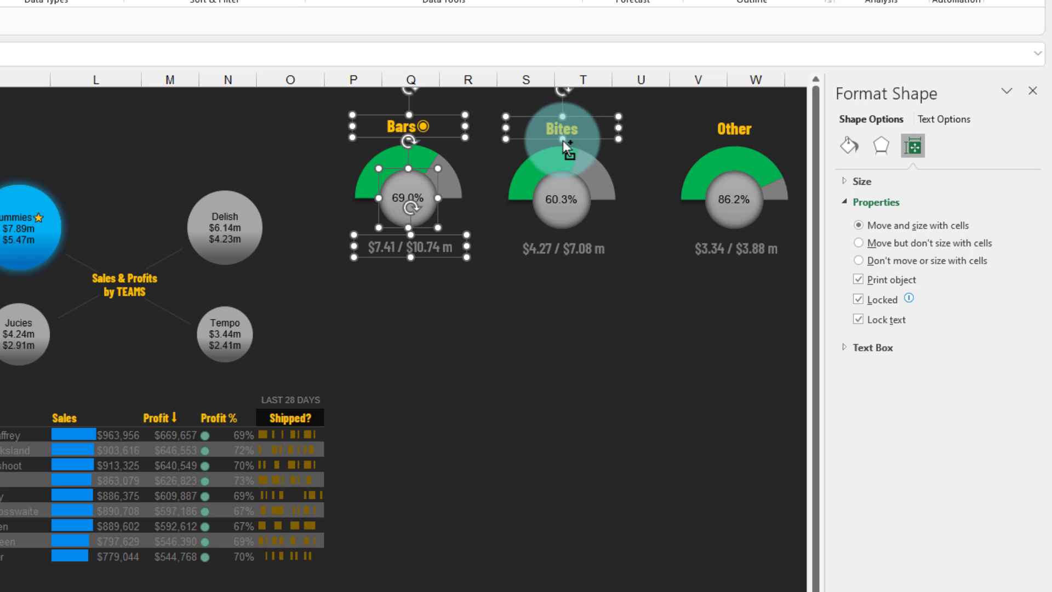
ctrl+click(564, 198)
ctrl+click(570, 244)
ctrl+click(726, 197)
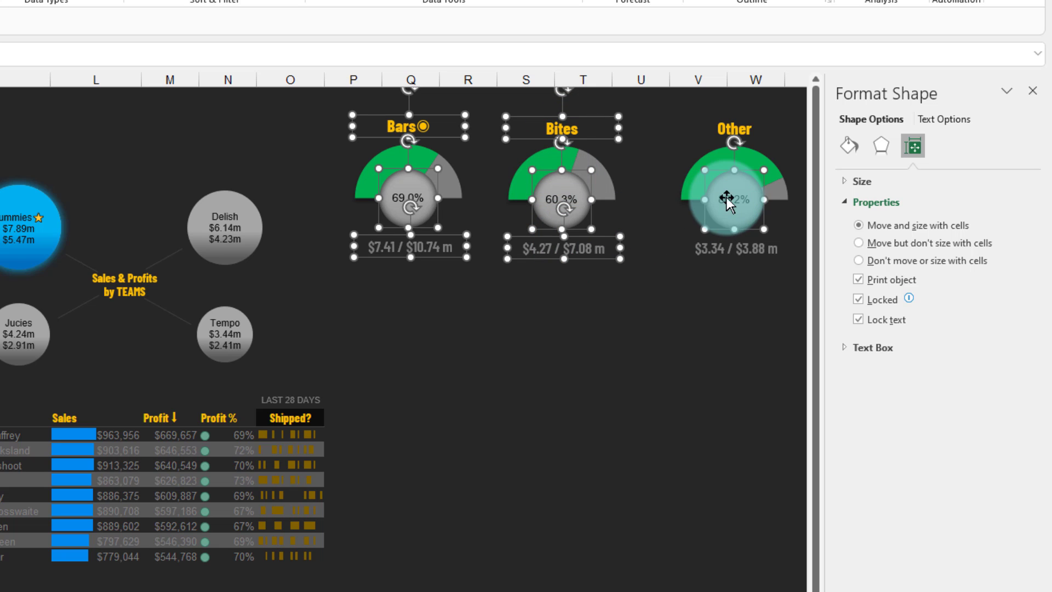
ctrl+click(732, 245)
ctrl+click(739, 133)
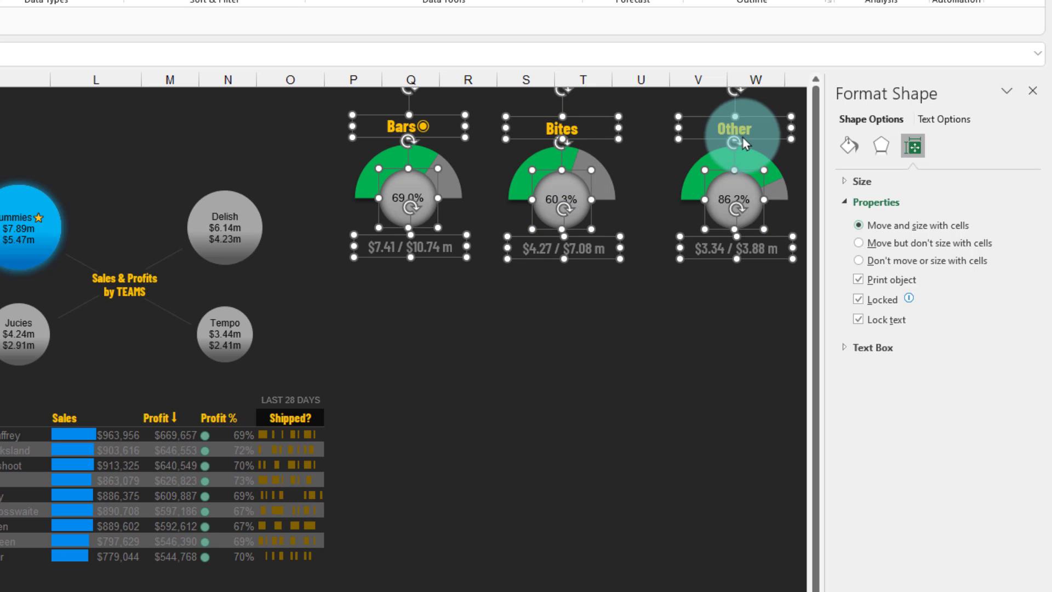
click(905, 261)
click(615, 397)
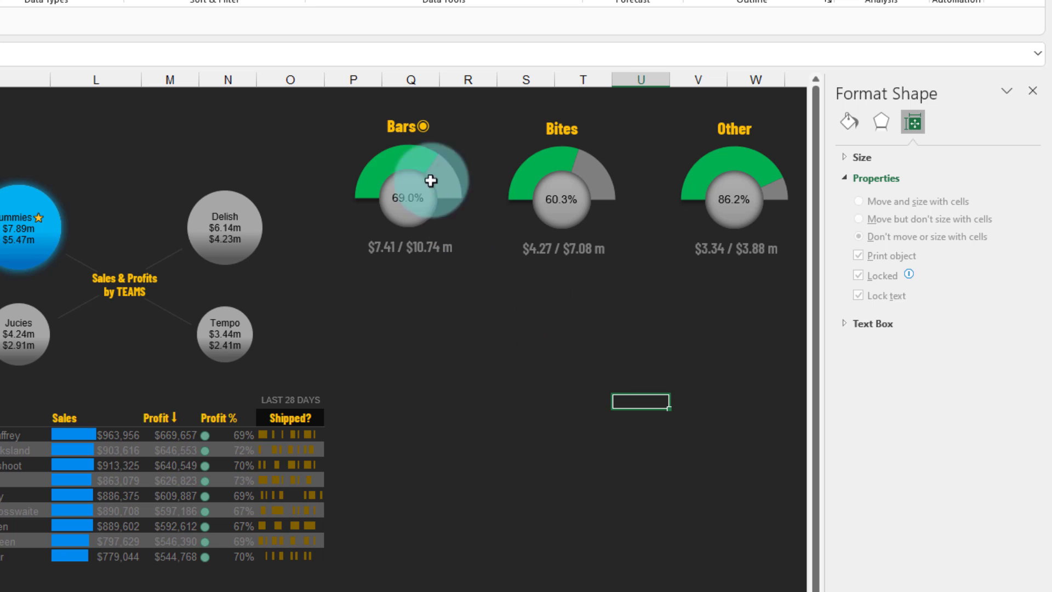
Narrow column P again to about half its width between the sales person table and the gauges
click(345, 75)
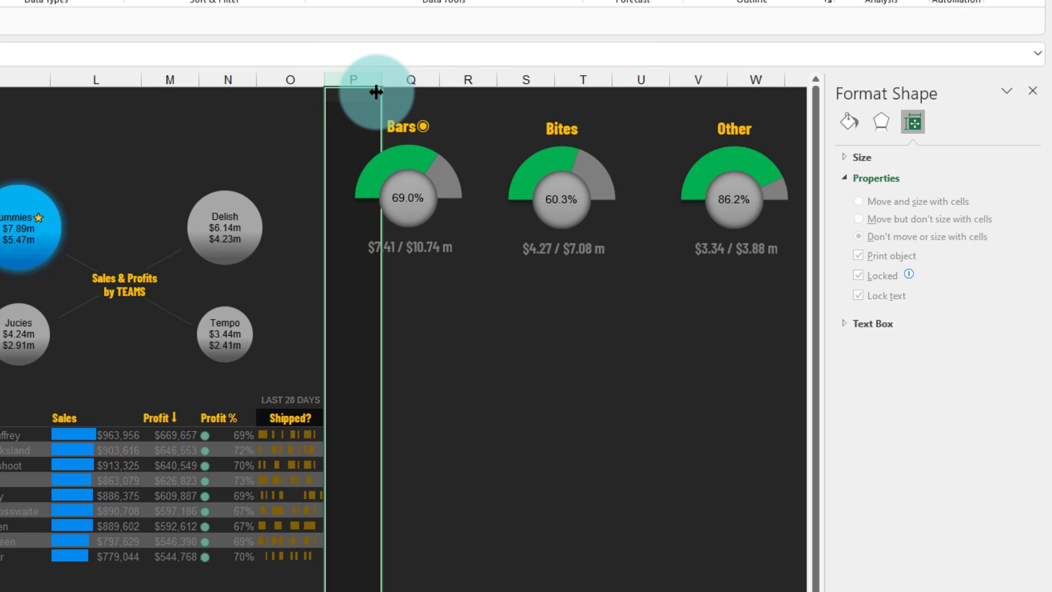
drag(382, 80, 376, 93)
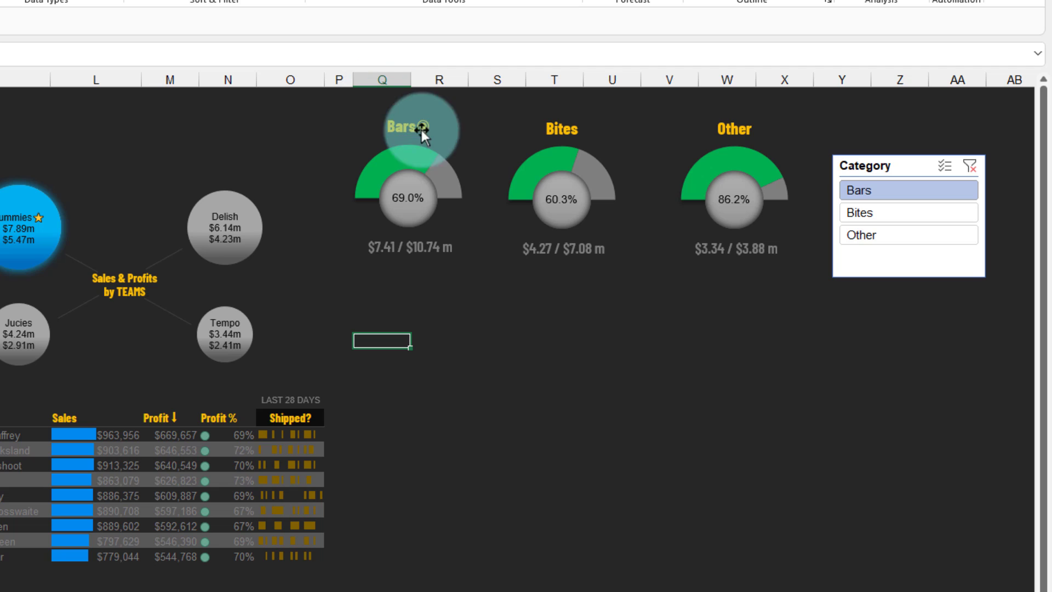
drag(531, 222, 465, 348)
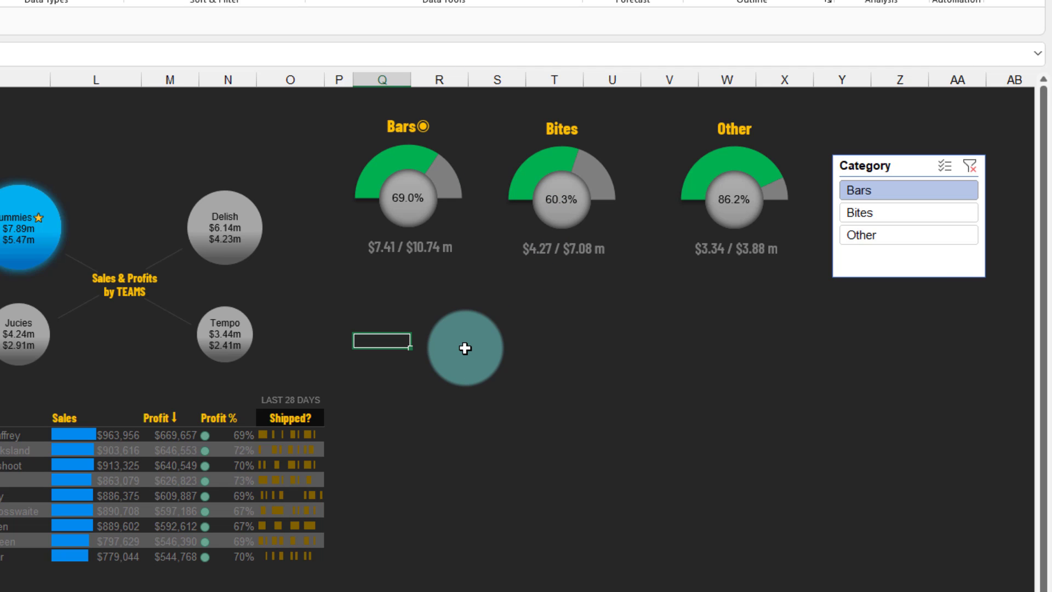
Mark the area below the gauges, switch to dashboard-done.xlsx, and examine the product table's columns and its last-28-days metric options
drag(384, 281, 771, 589)
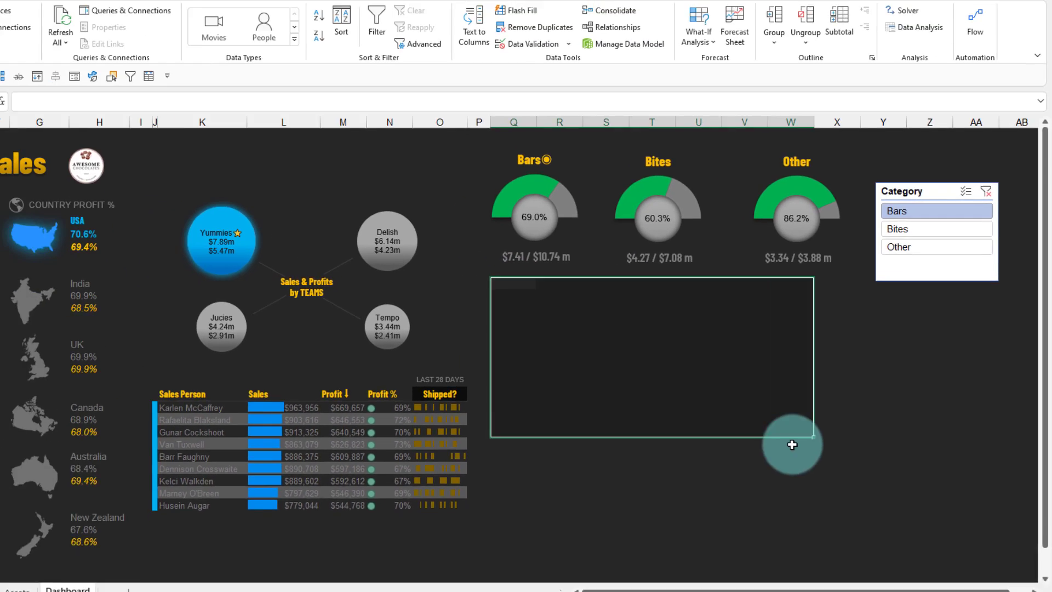
drag(859, 498, 864, 502)
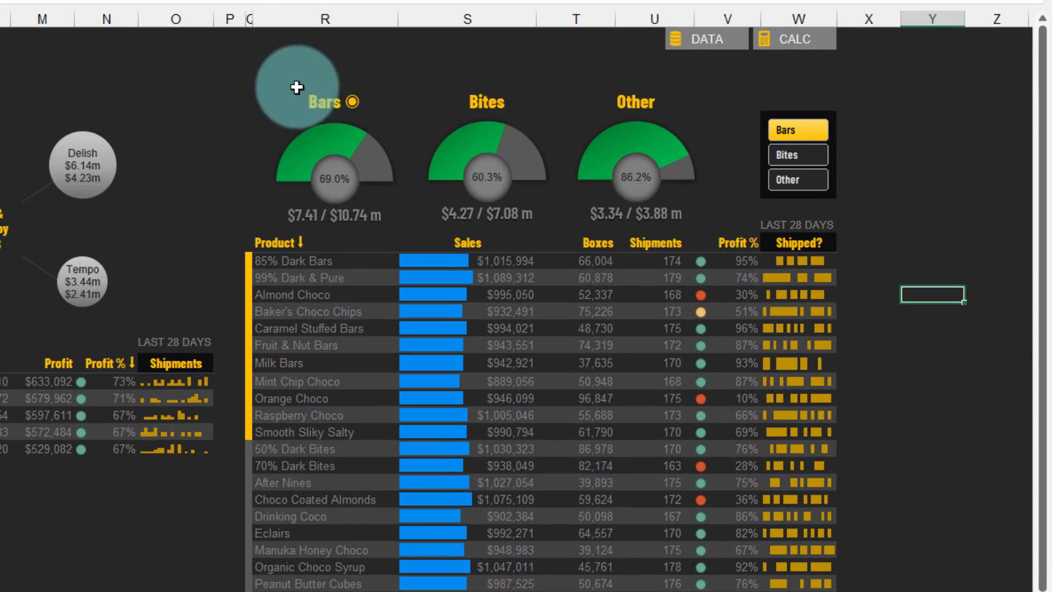
click(594, 299)
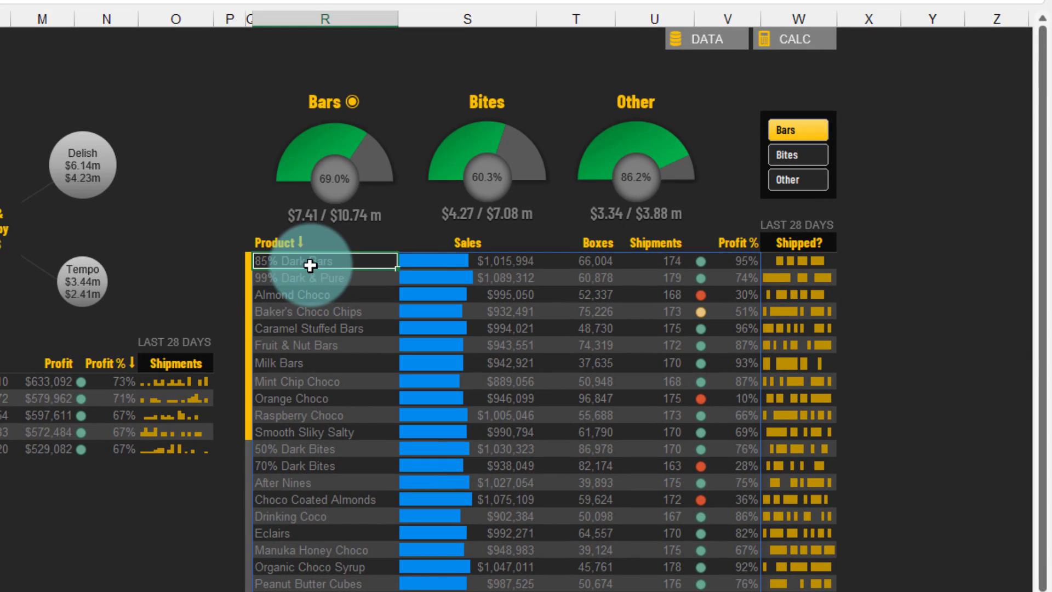
click(475, 265)
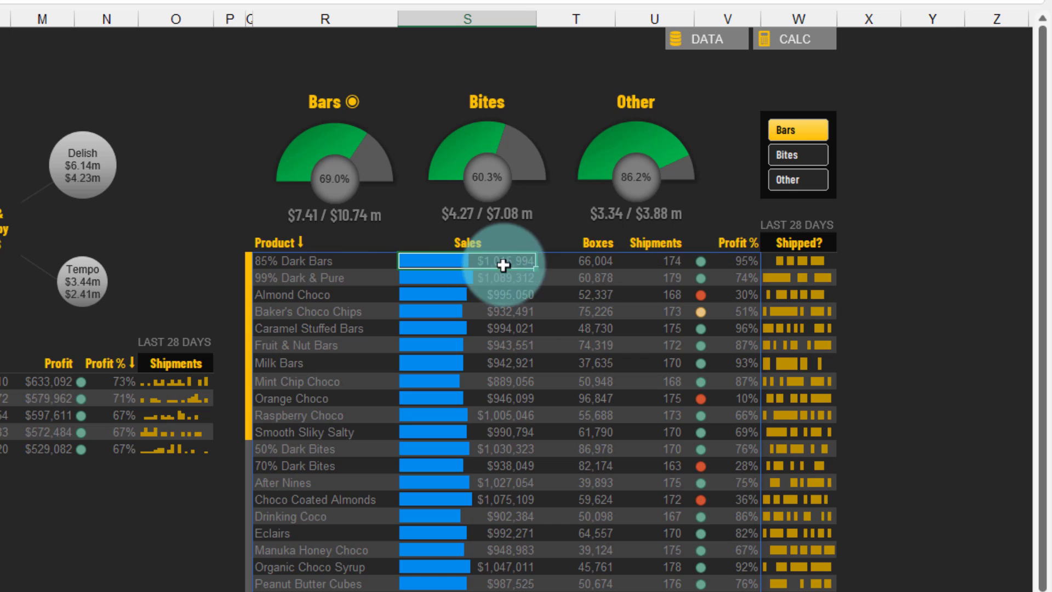
click(605, 260)
click(671, 260)
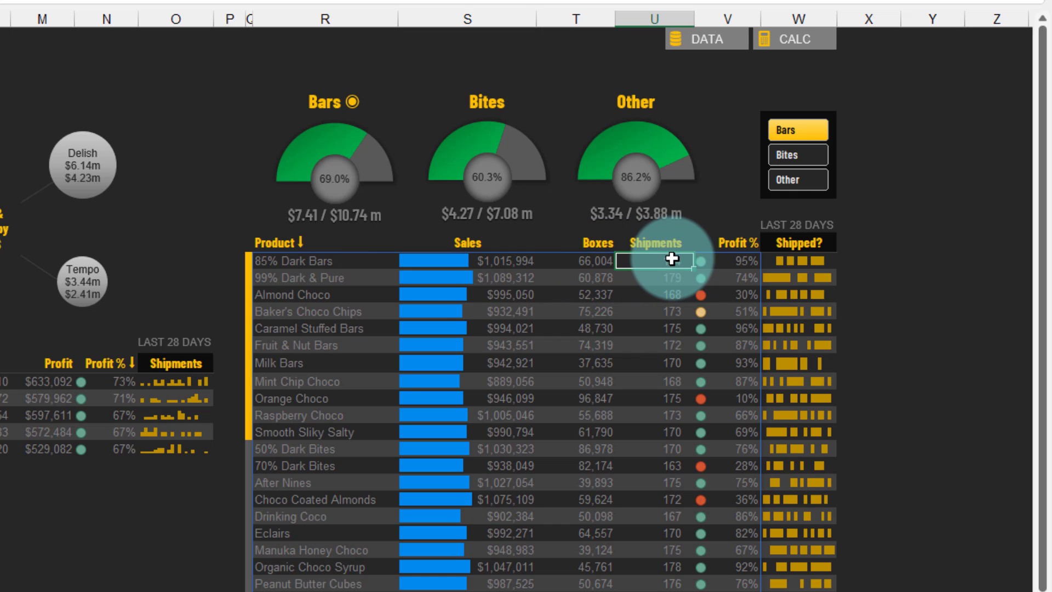
click(744, 262)
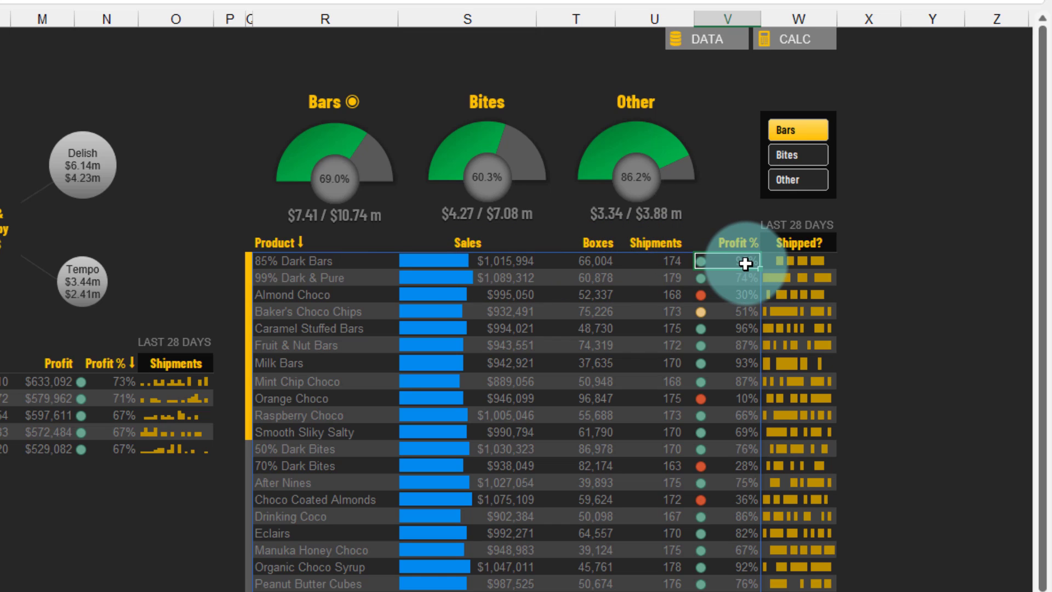
click(808, 260)
click(828, 243)
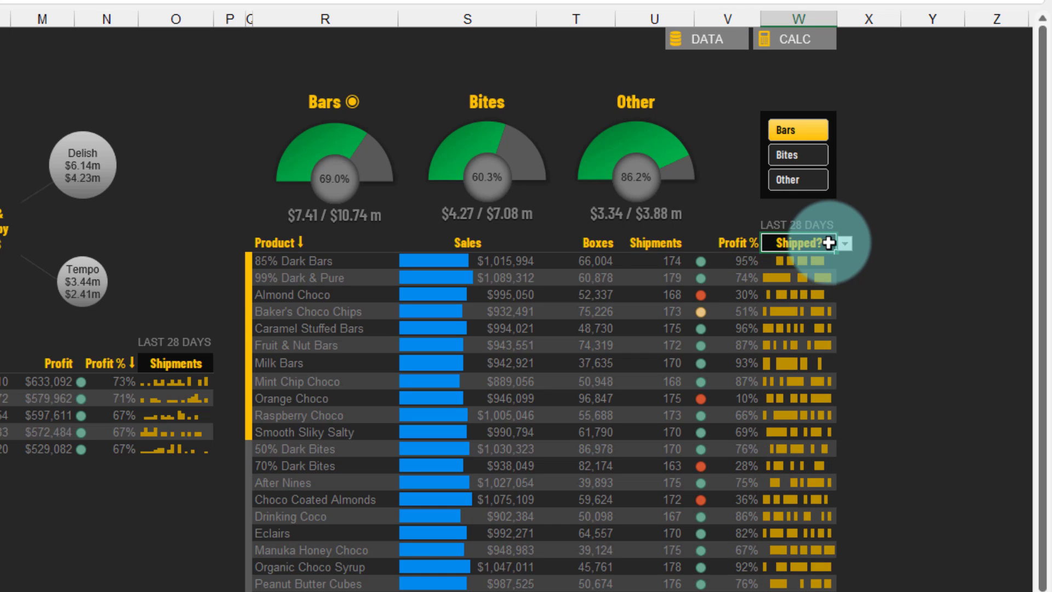
click(843, 245)
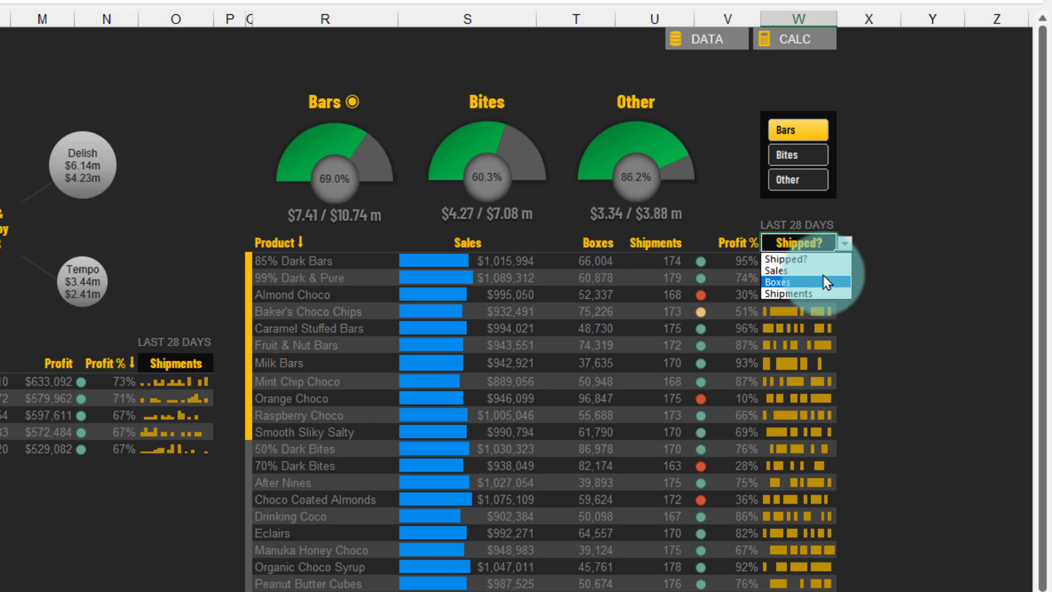
key(Escape)
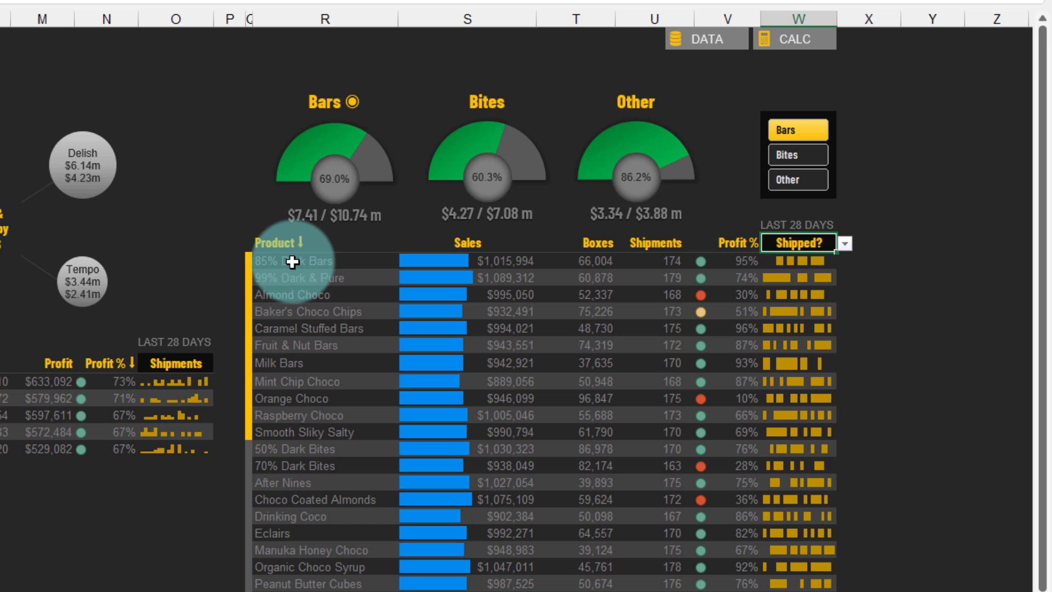
Compare the finished product table's range and linked formula with those of the Sales Person table
drag(292, 261, 791, 588)
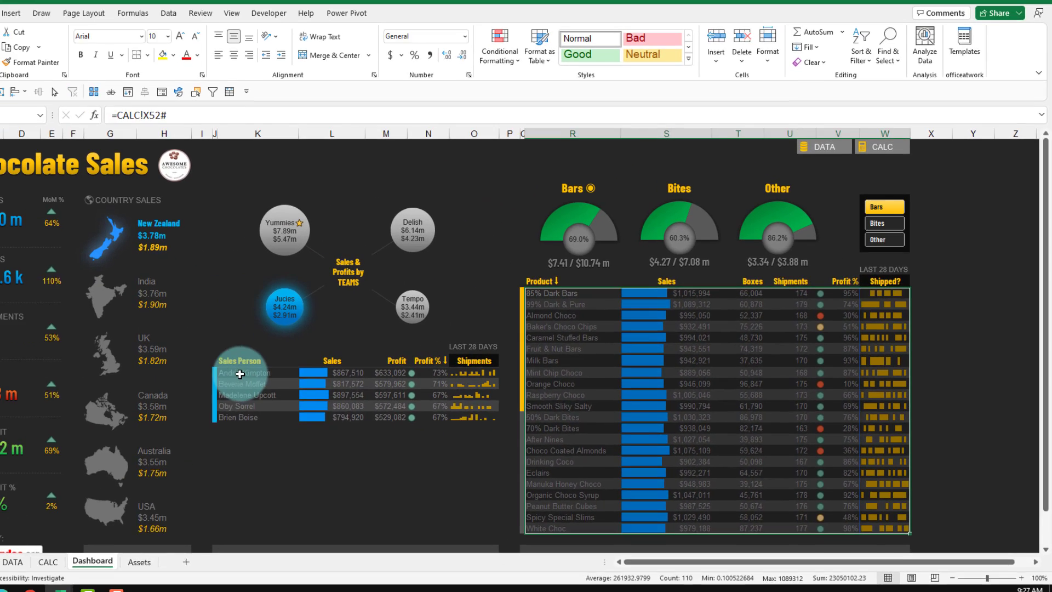
drag(294, 372, 507, 413)
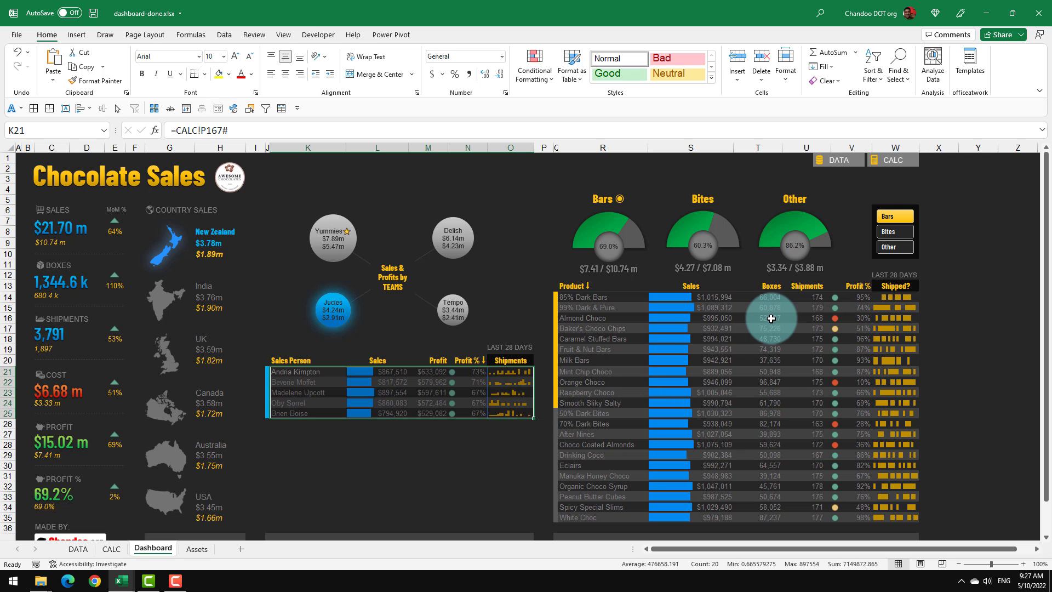
drag(769, 297, 802, 298)
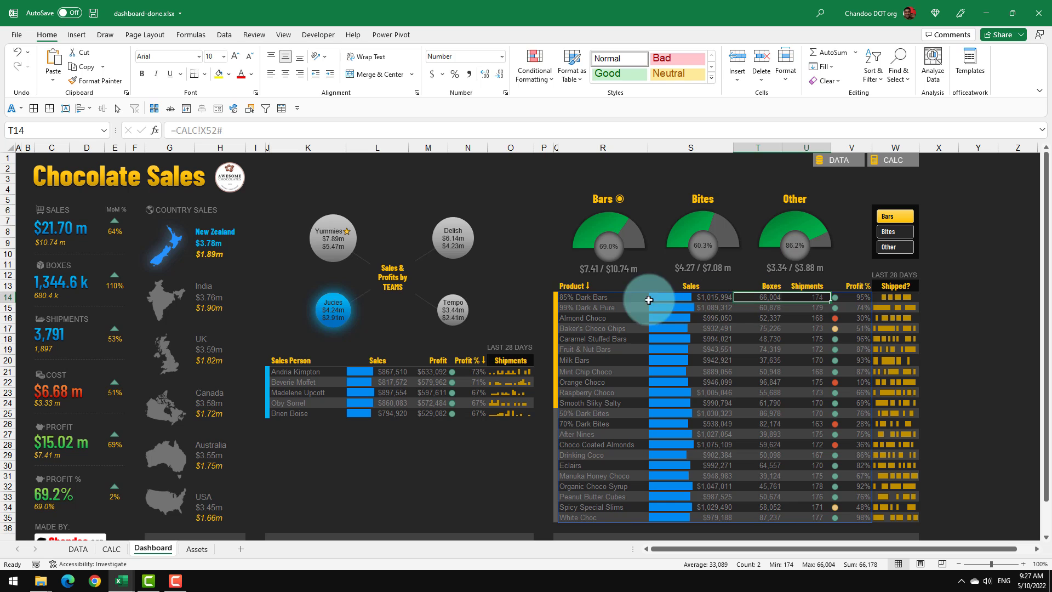
click(585, 297)
click(296, 379)
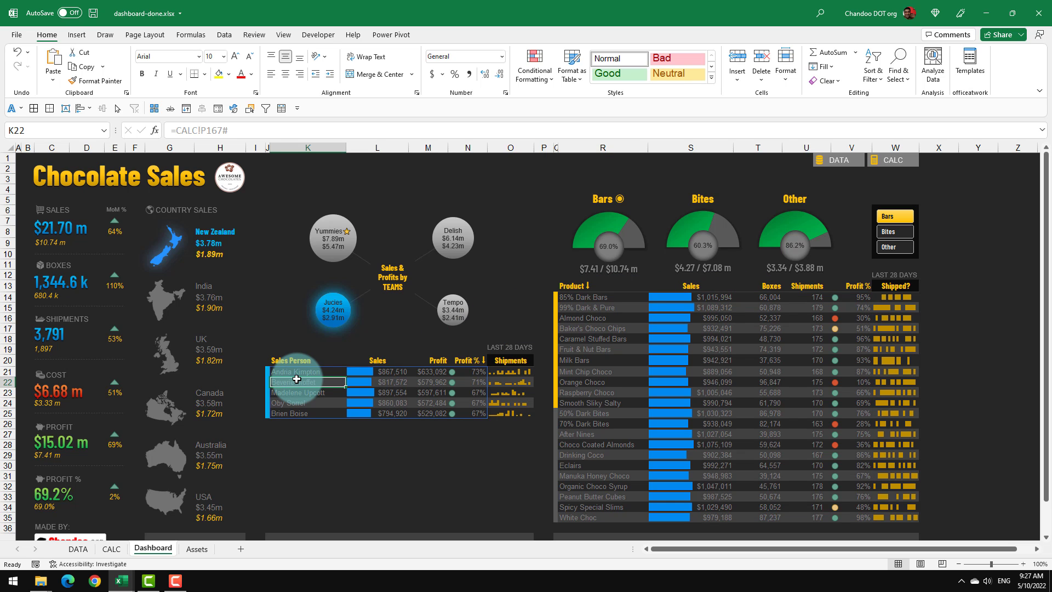
drag(610, 297, 607, 506)
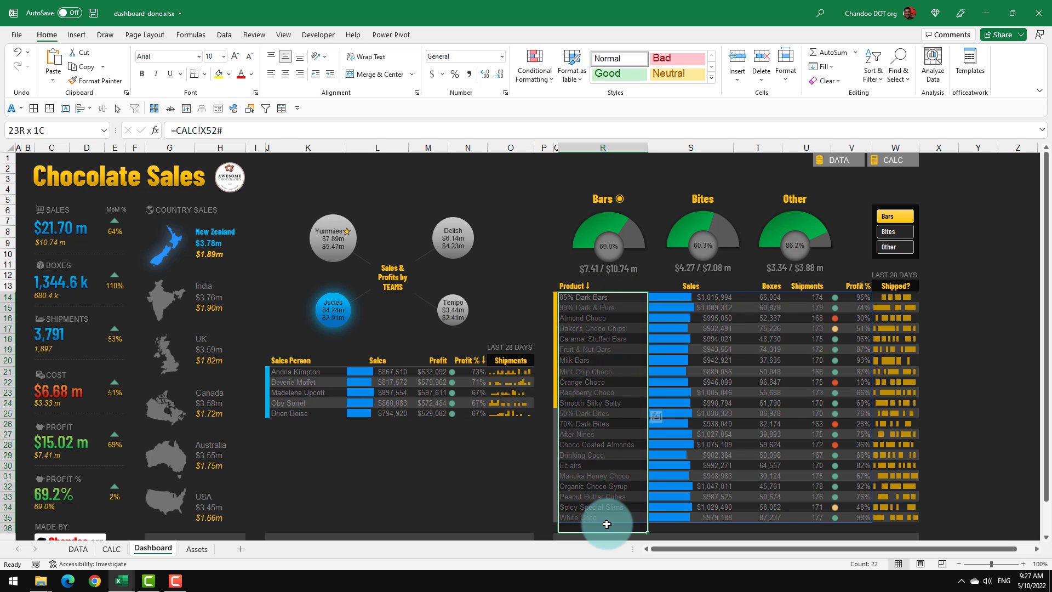
click(589, 297)
drag(589, 297, 596, 408)
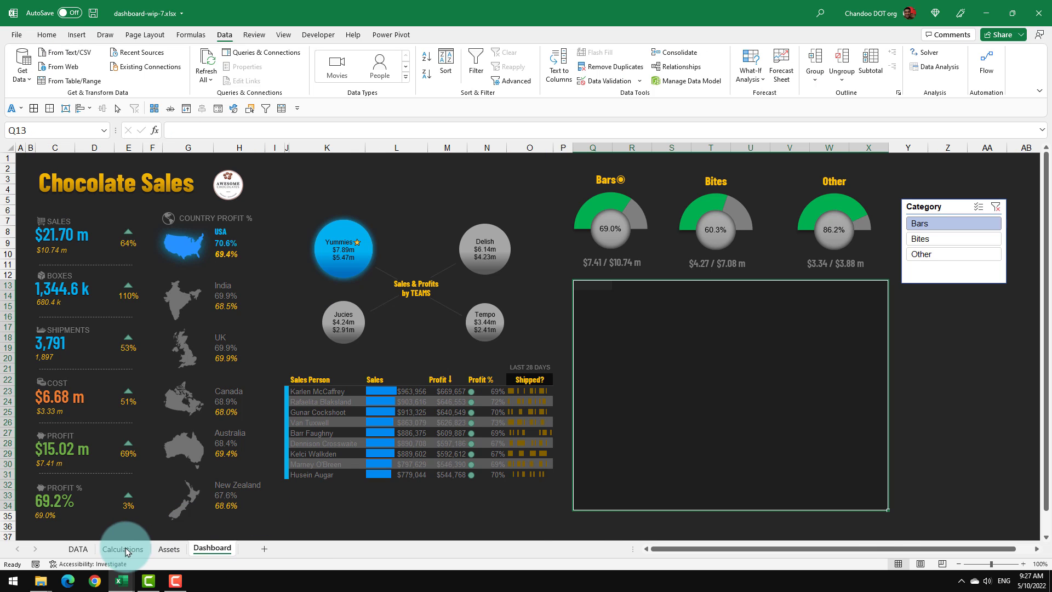
Create a PivotTable at C171 on the Calculations sheet of dashboard-wip-7.xlsx, with Category and Product as rows
click(120, 547)
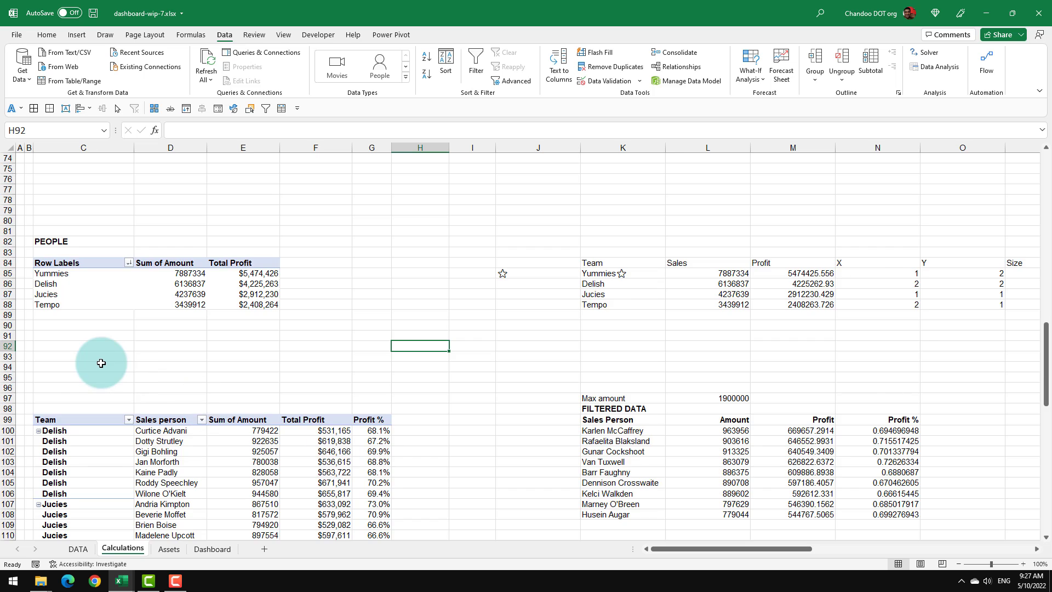
scroll(101, 361, down, 20)
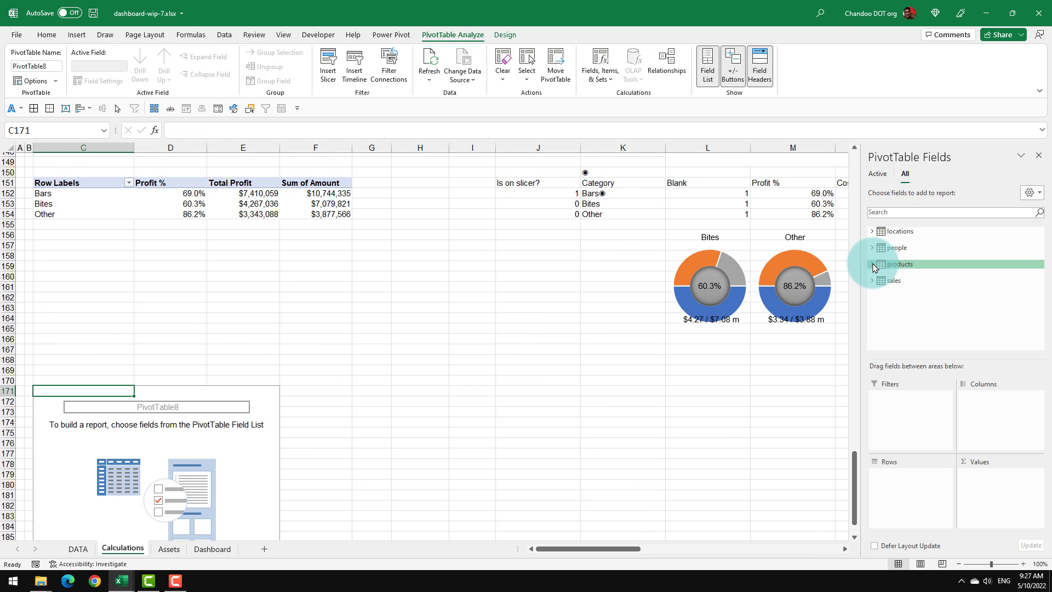
click(873, 266)
drag(909, 286, 914, 494)
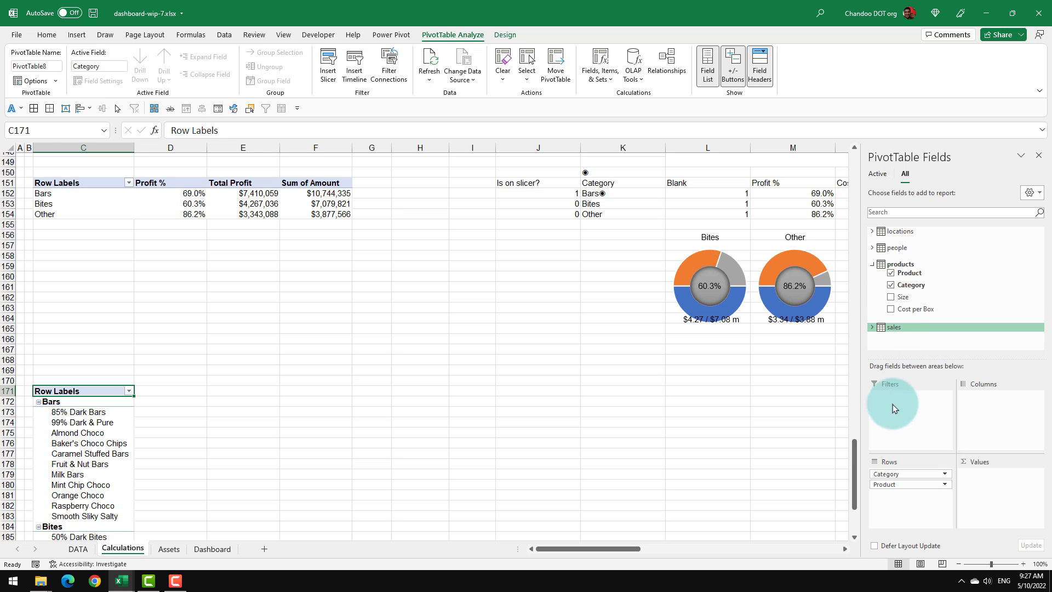
Add Amount, Boxes, Total Shipments and Profit % from the sales table as values in the new PivotTable
click(872, 327)
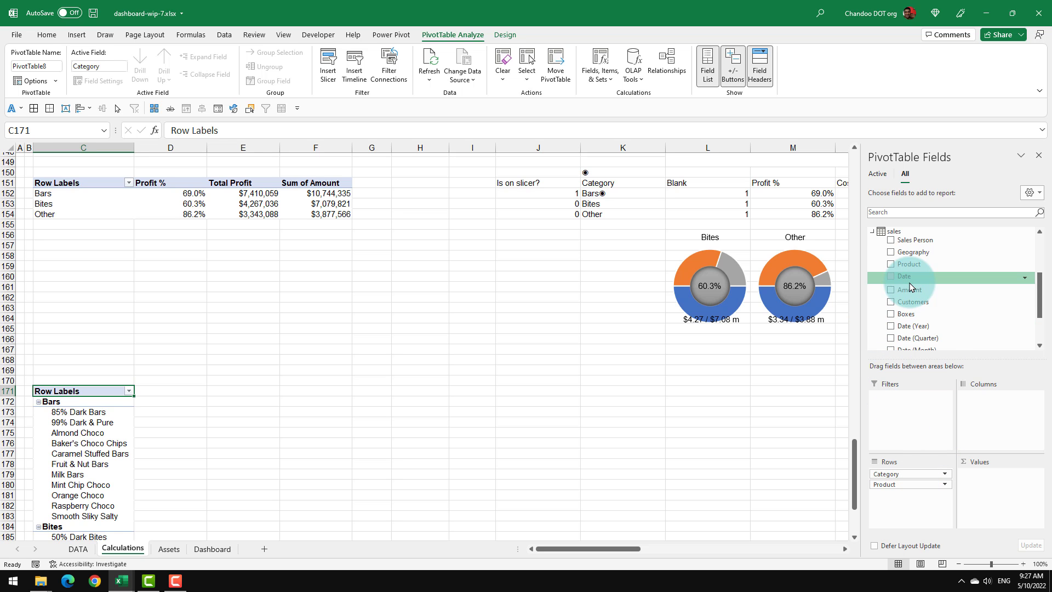
scroll(942, 315, down, 2)
drag(912, 230, 985, 486)
drag(908, 257, 991, 500)
click(889, 299)
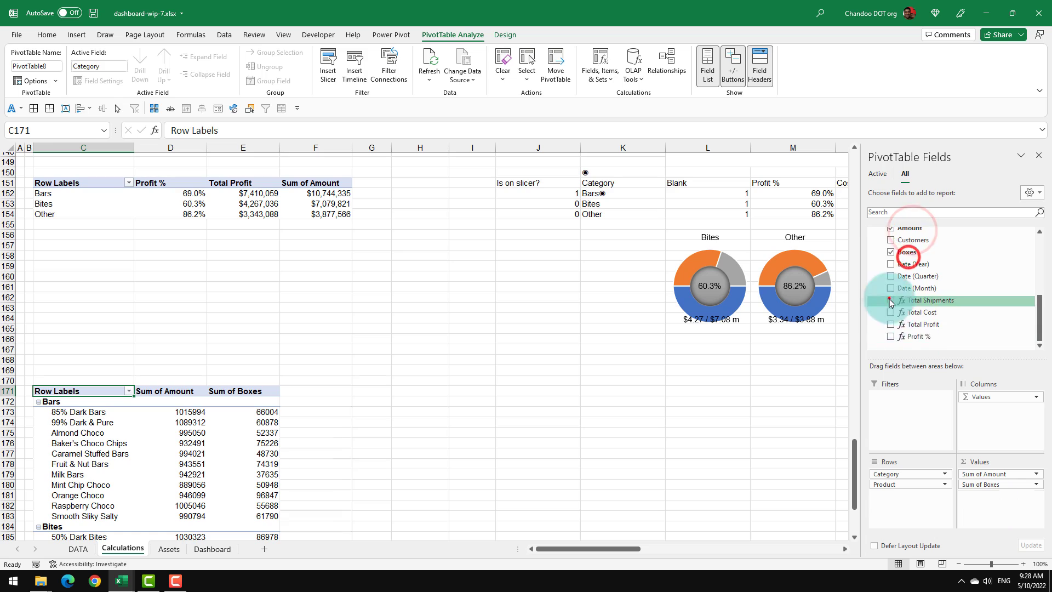
click(890, 336)
Show the product PivotTable in tabular form with all item labels repeated
click(189, 432)
scroll(282, 430, down, 6)
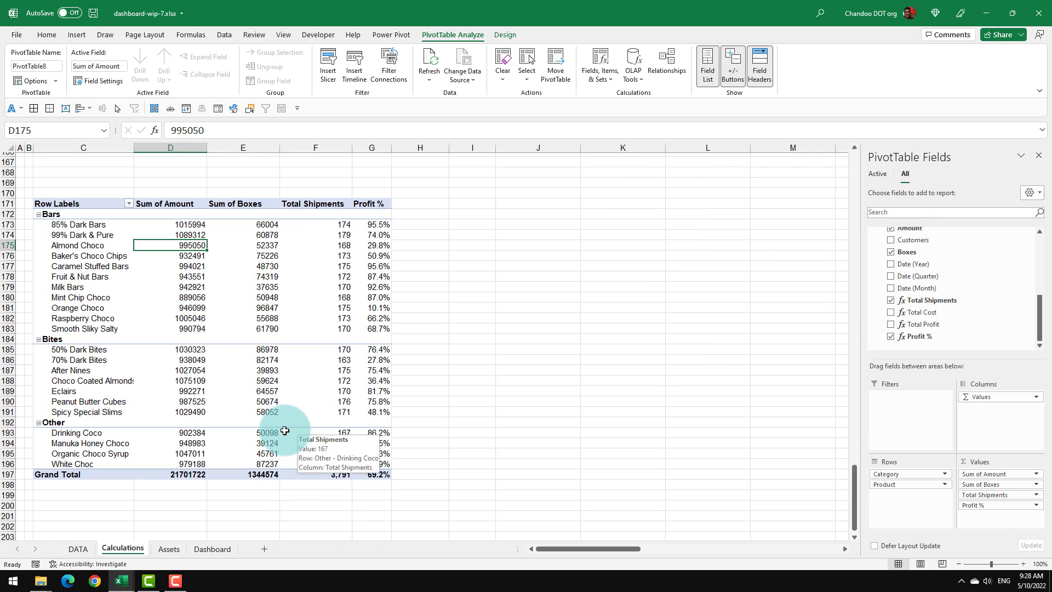
click(504, 35)
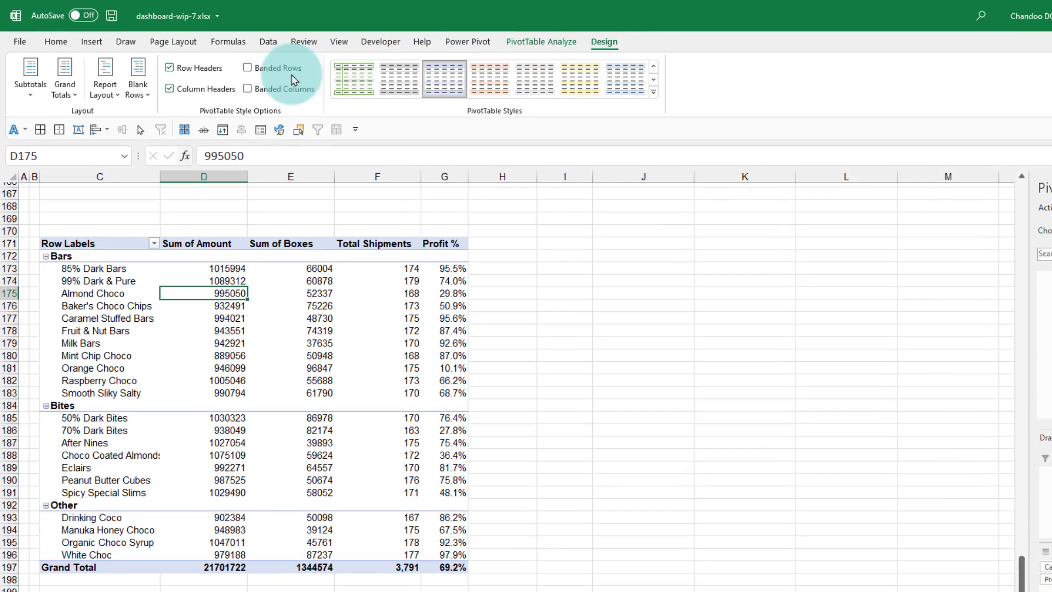
click(104, 88)
click(157, 183)
click(106, 94)
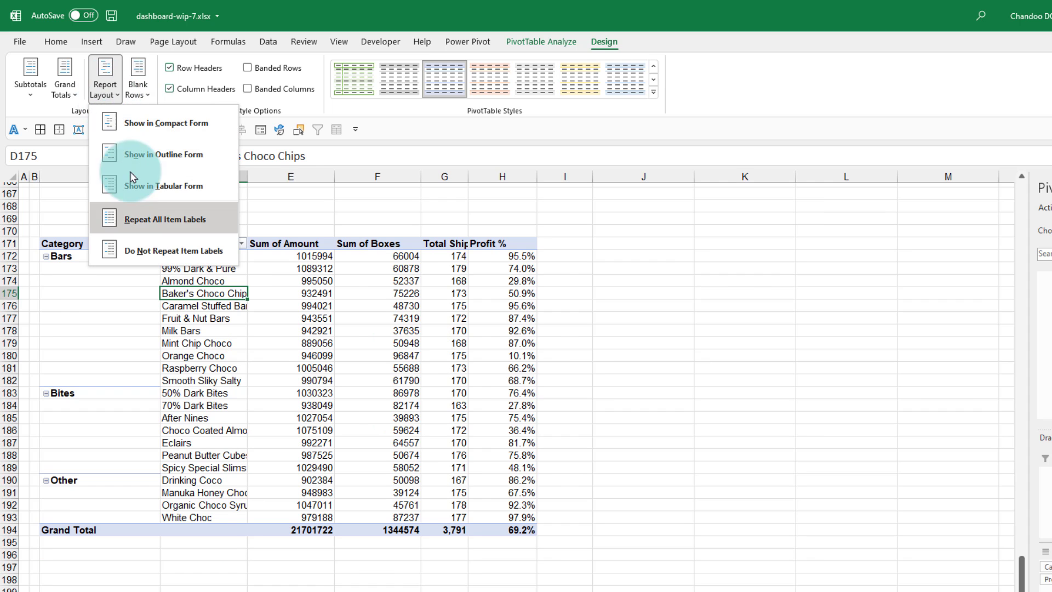
click(141, 211)
Turn off the subtotals and grand totals of the product PivotTable
click(30, 87)
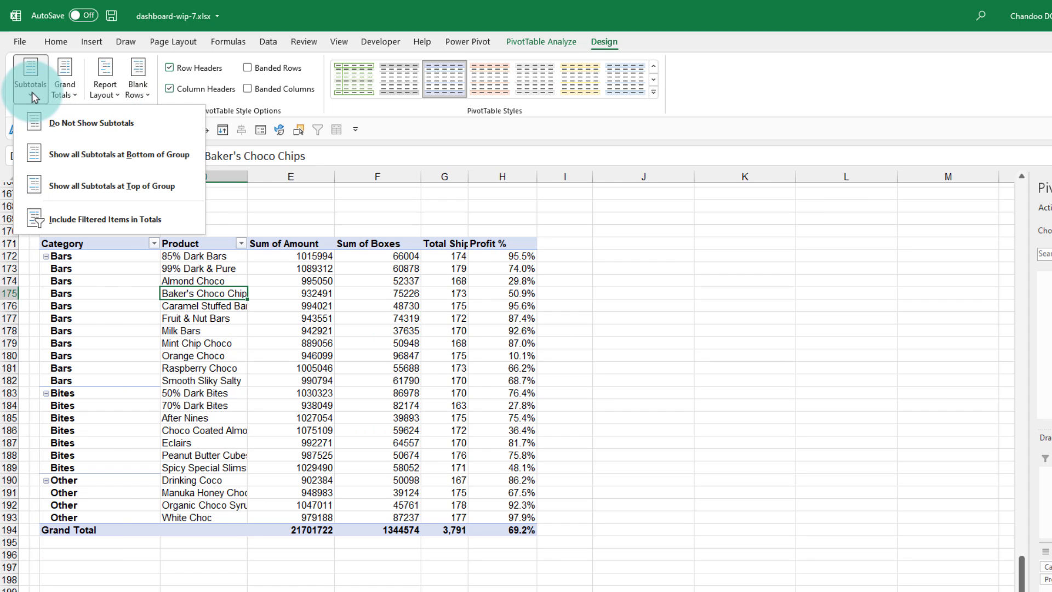
click(50, 126)
click(65, 88)
click(70, 125)
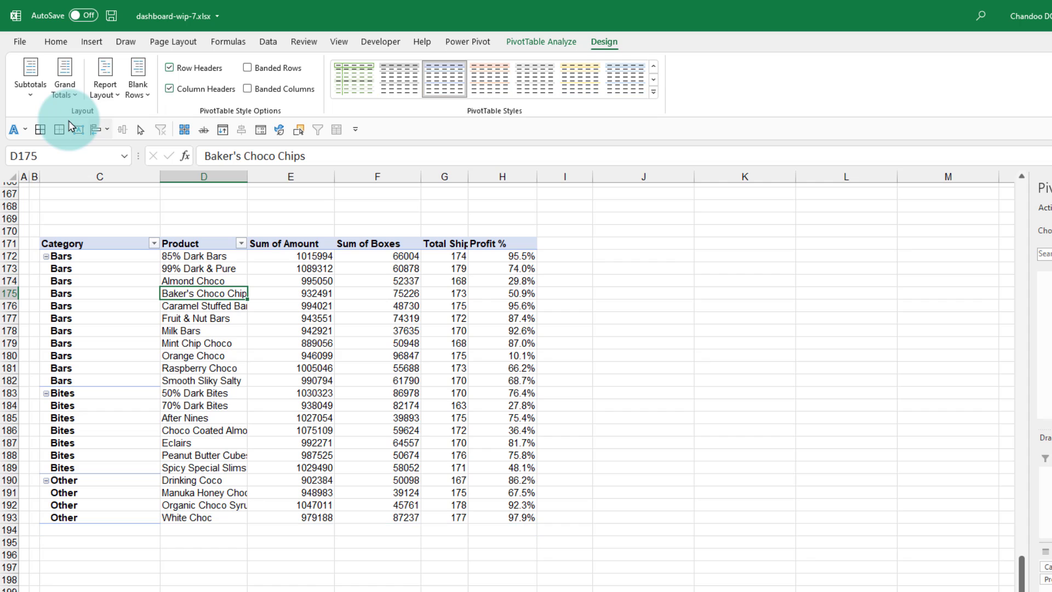
drag(87, 257, 544, 517)
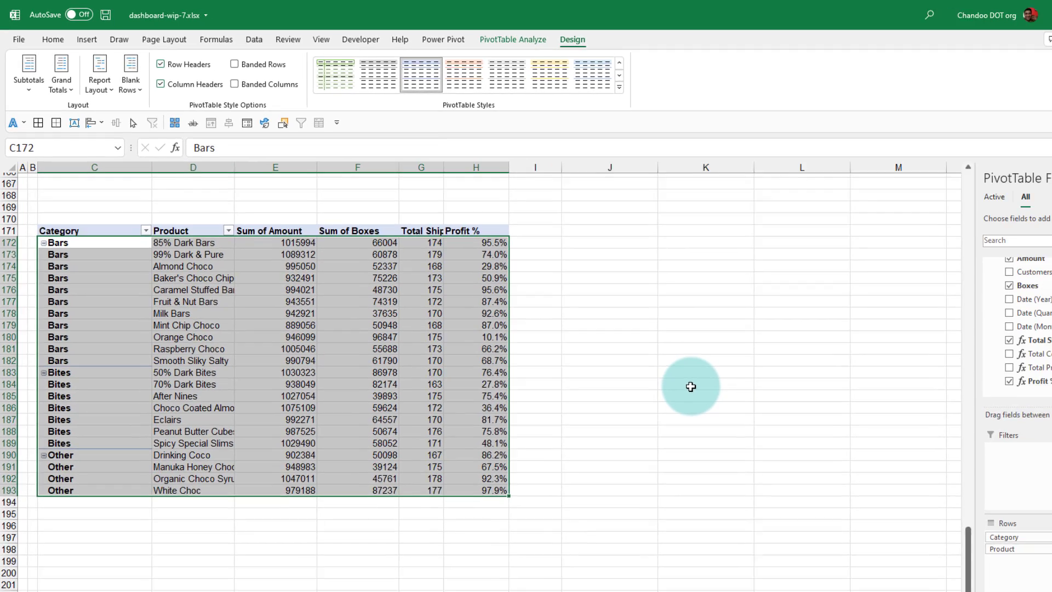
scroll(731, 407, up, 7)
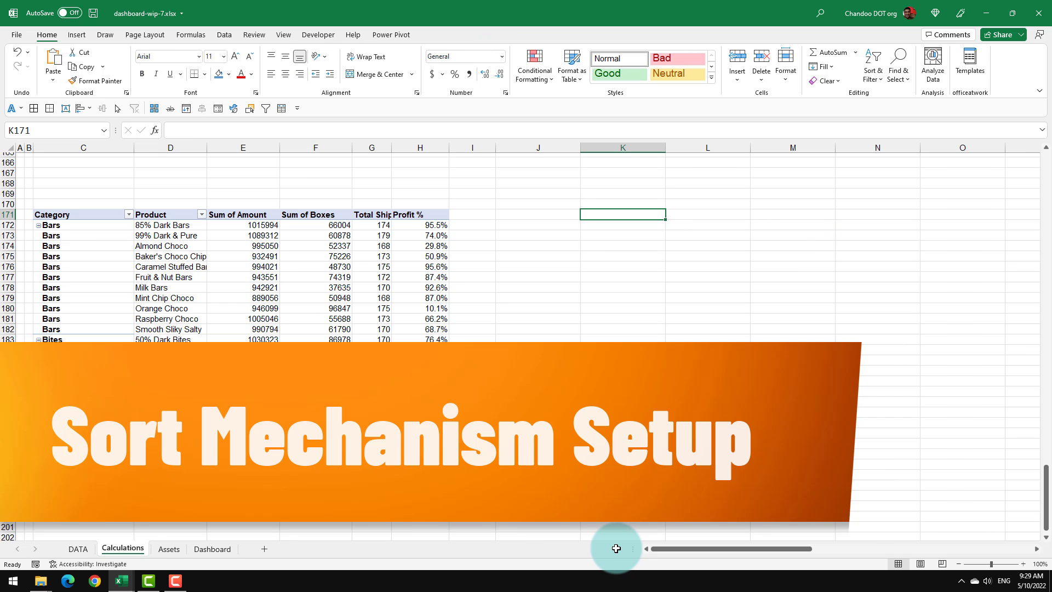
Enter a bold Sort Options heading in K171 and list Product, Sales, Boxes, Shipments and Profit % beneath it
text(Sort Options)
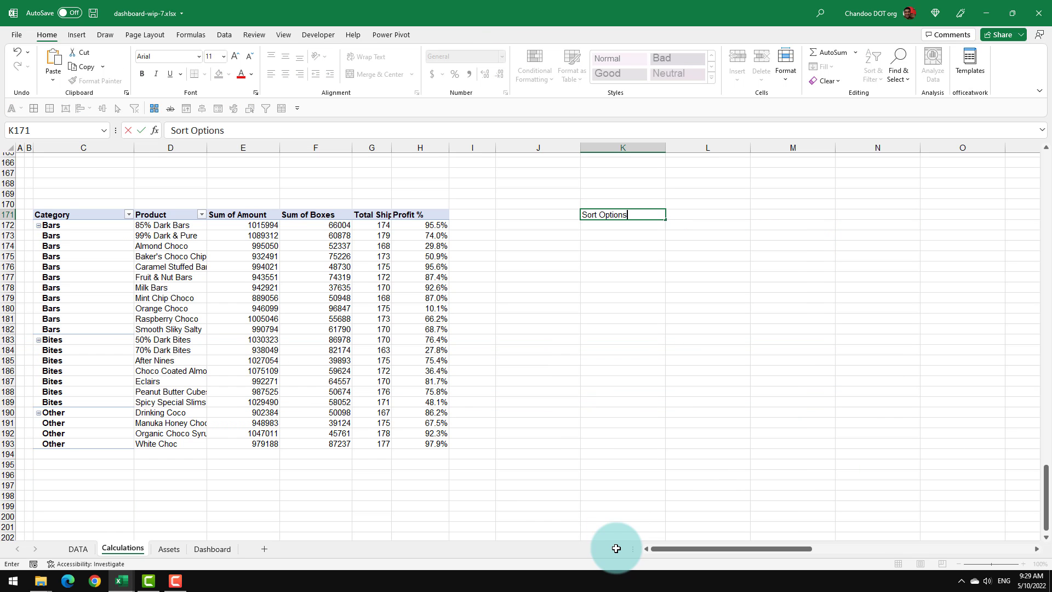
key(Return)
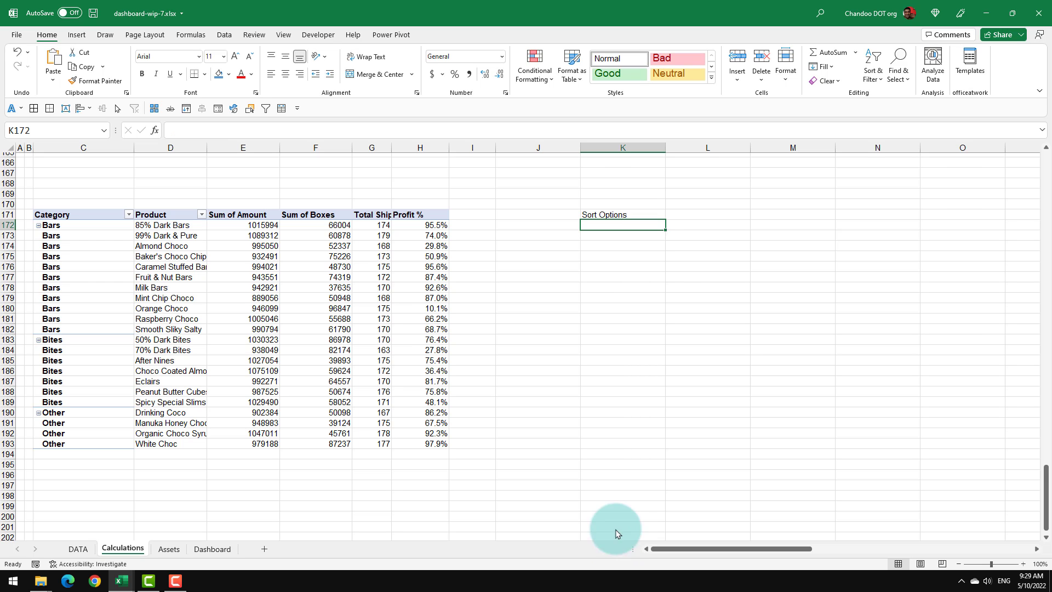
text(Product Sales Boxes Shipments Profit %)
click(616, 229)
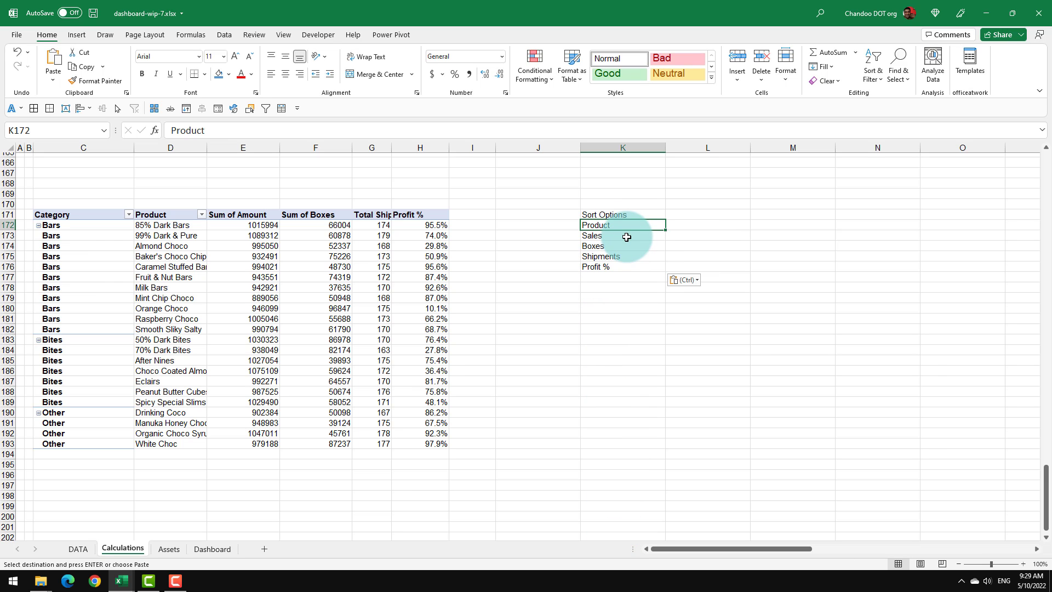
click(624, 237)
click(626, 247)
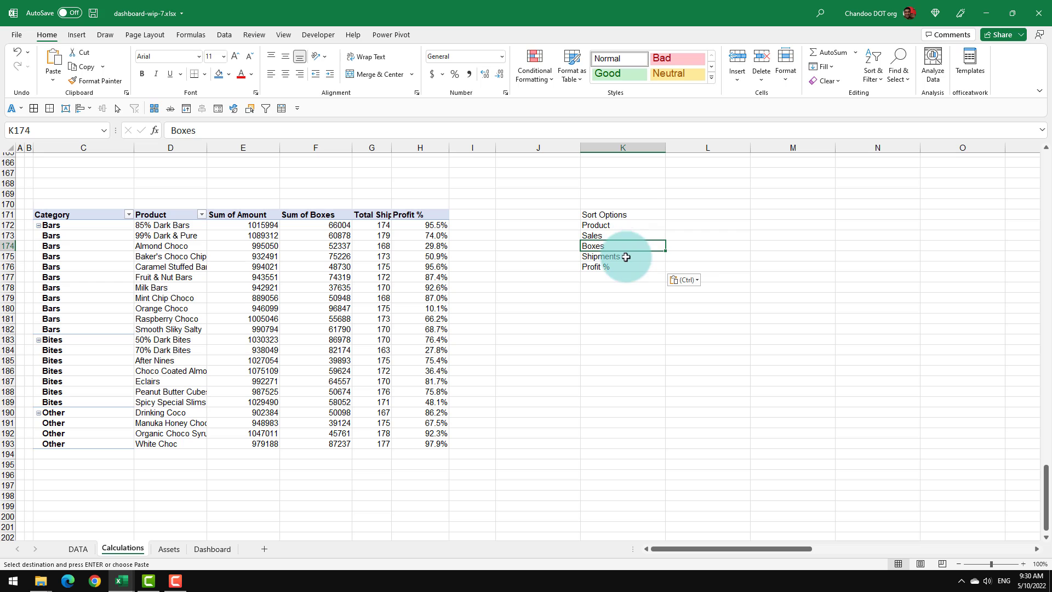
click(625, 256)
click(621, 268)
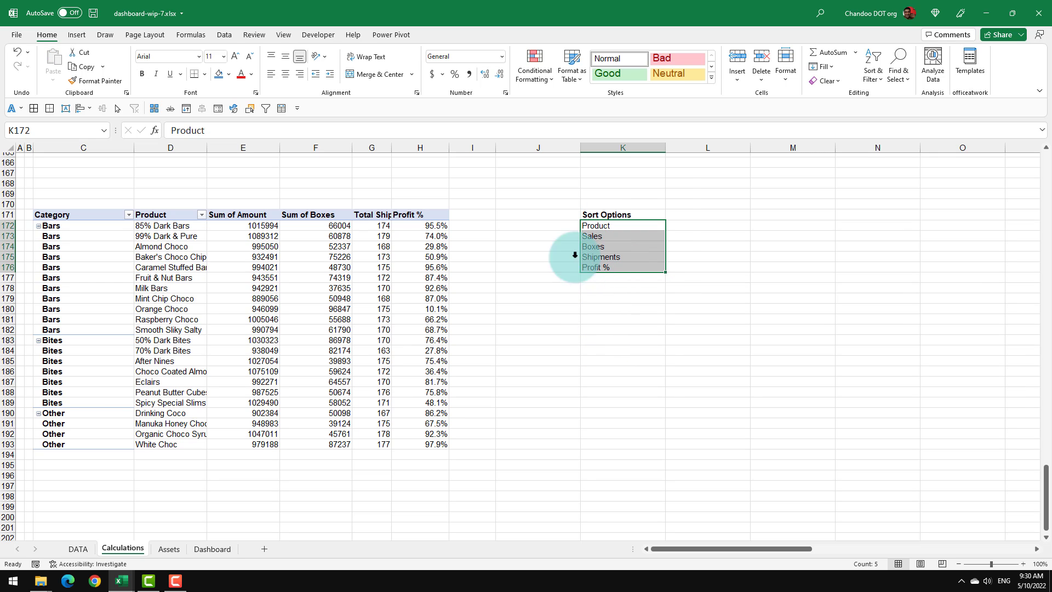
Name the five sort options in K172:K176 sort.options.products.table
click(59, 130)
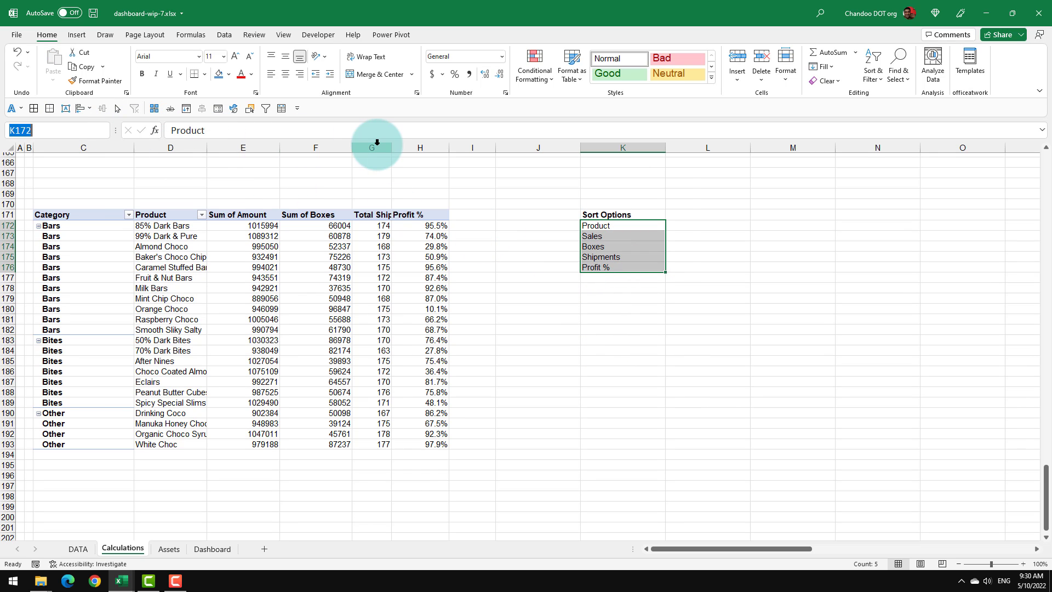
text(sort.)
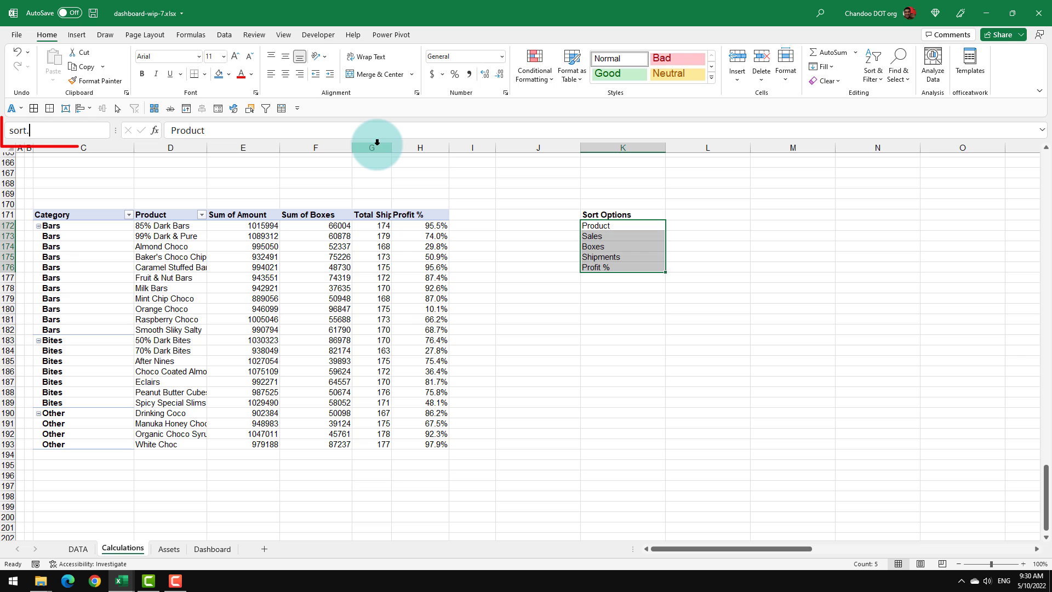
text(options.prod)
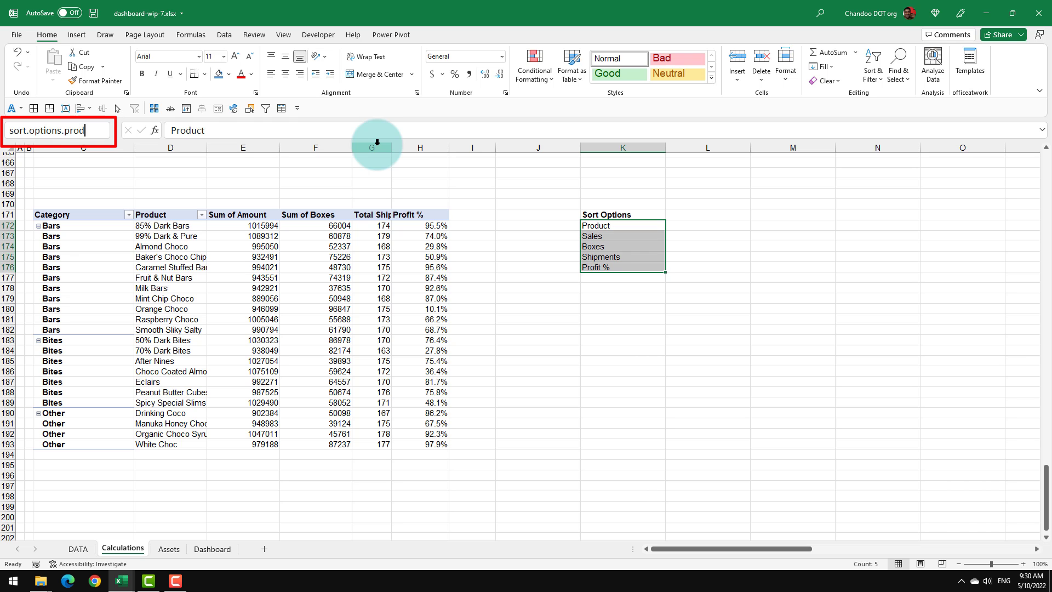
text(ucts.table)
key(Return)
Enter the label Sort by in K179 and the value Product in L179
key(Down)
key(Down)
key(Down)
key(Down)
key(Down)
key(Down)
key(Down)
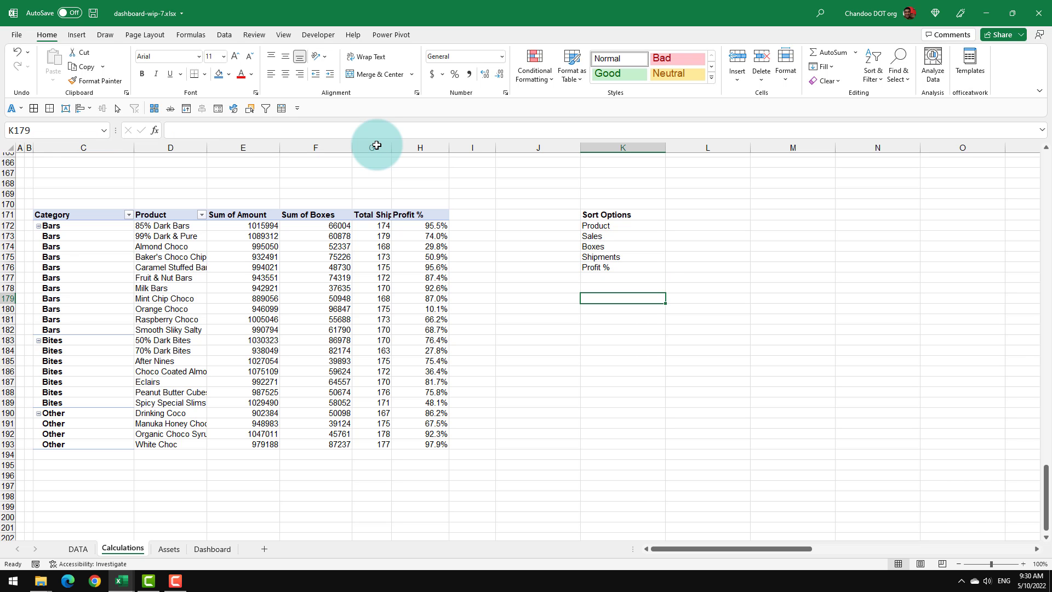
text(Sort by)
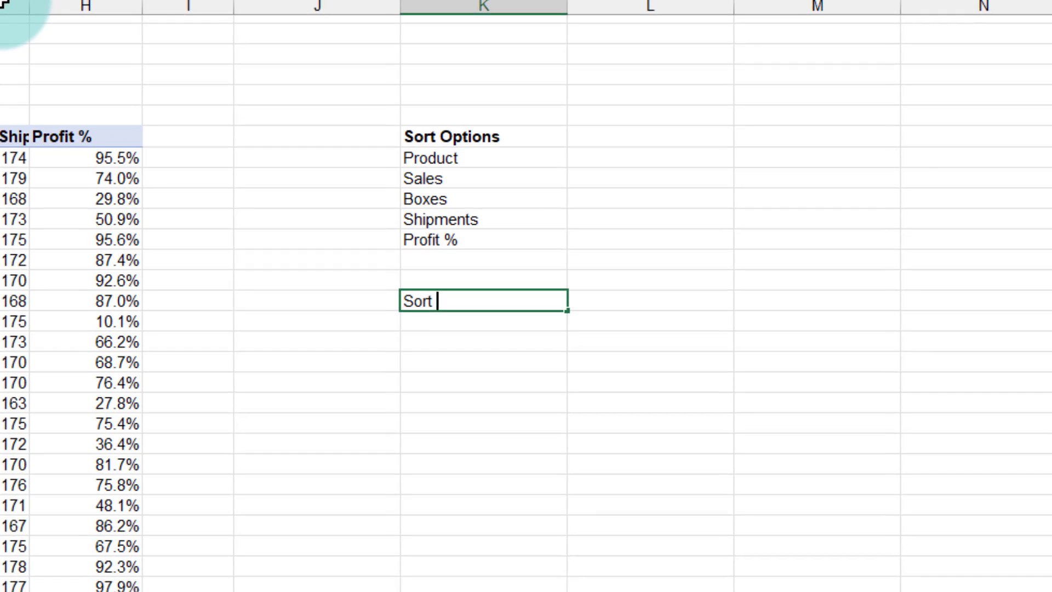
key(Tab)
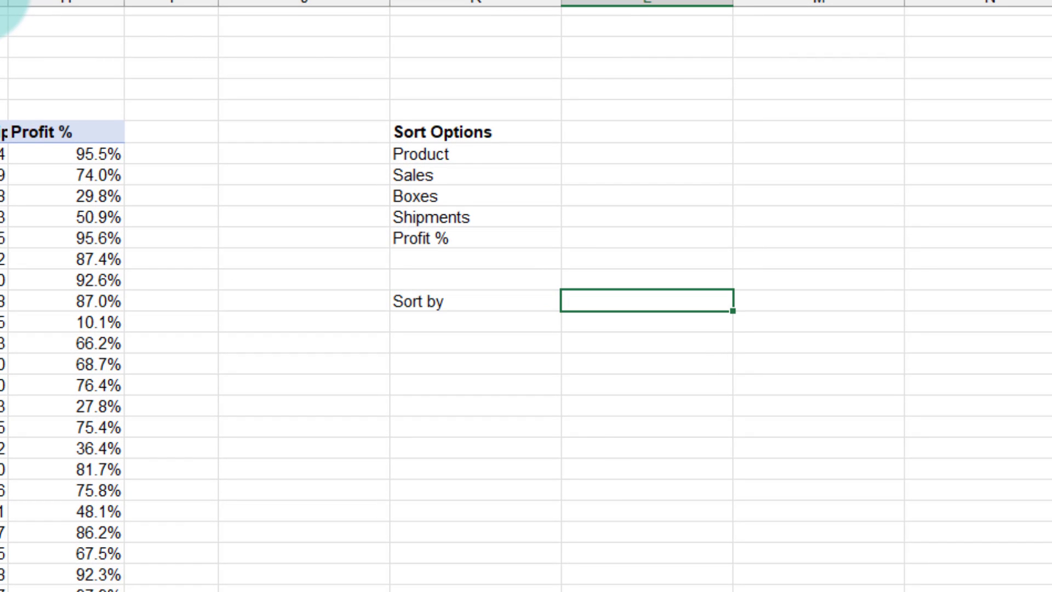
text(Product)
key(Return)
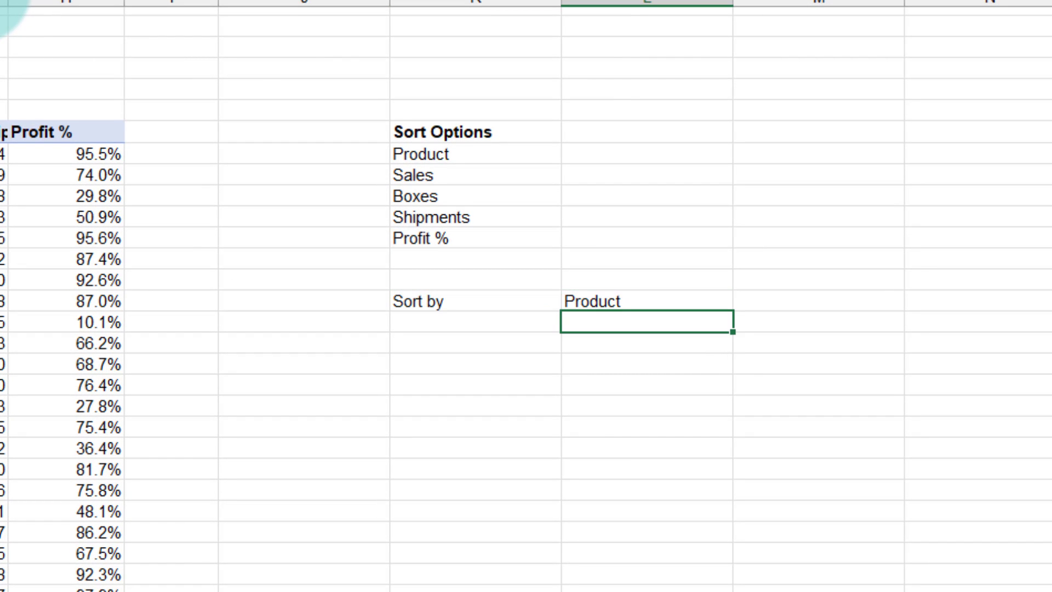
Fill the Sort by value cell L179 with yellow
click(610, 304)
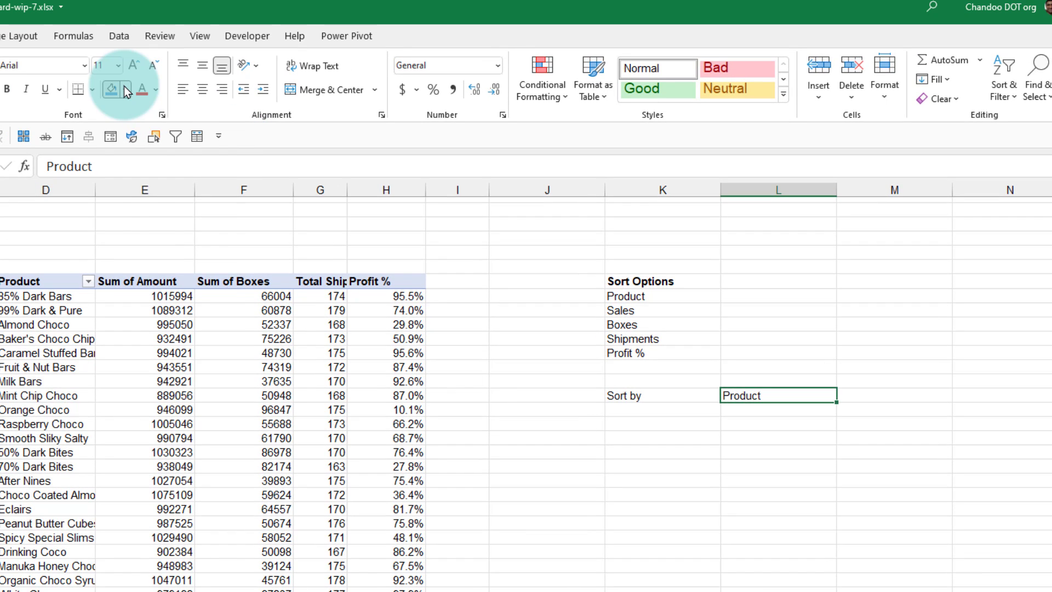
click(126, 90)
click(148, 229)
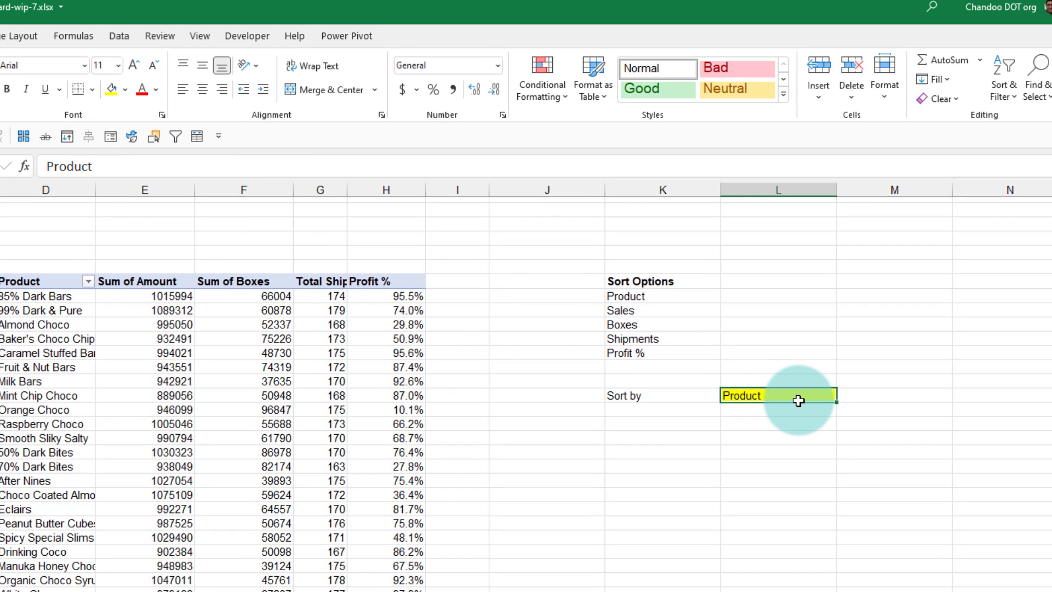
Enter the label Sort order in K180, below Sort by
click(658, 411)
text(Sort o)
text(r)
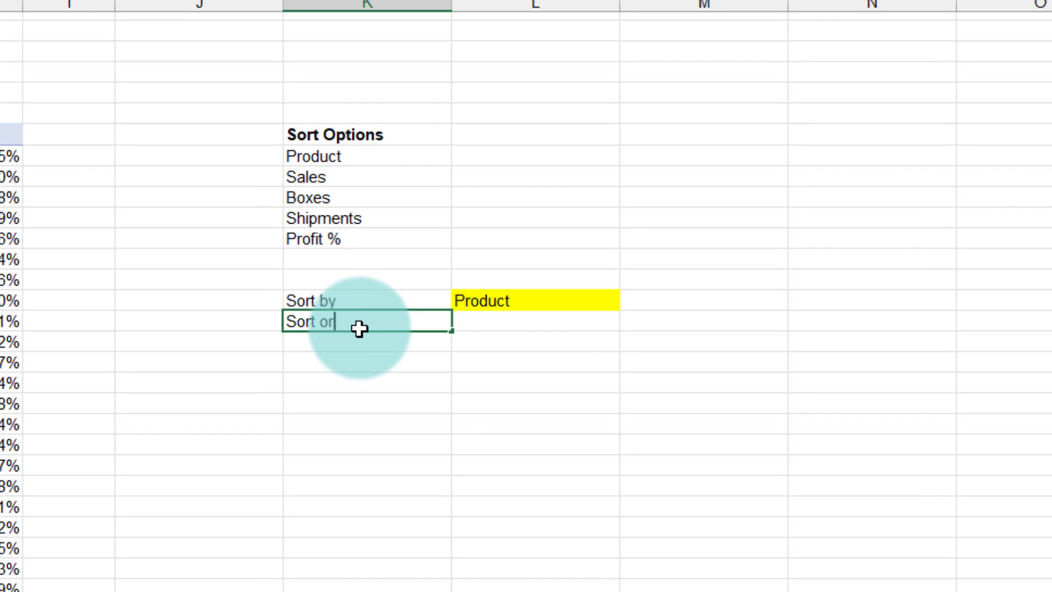
text(der)
key(Tab)
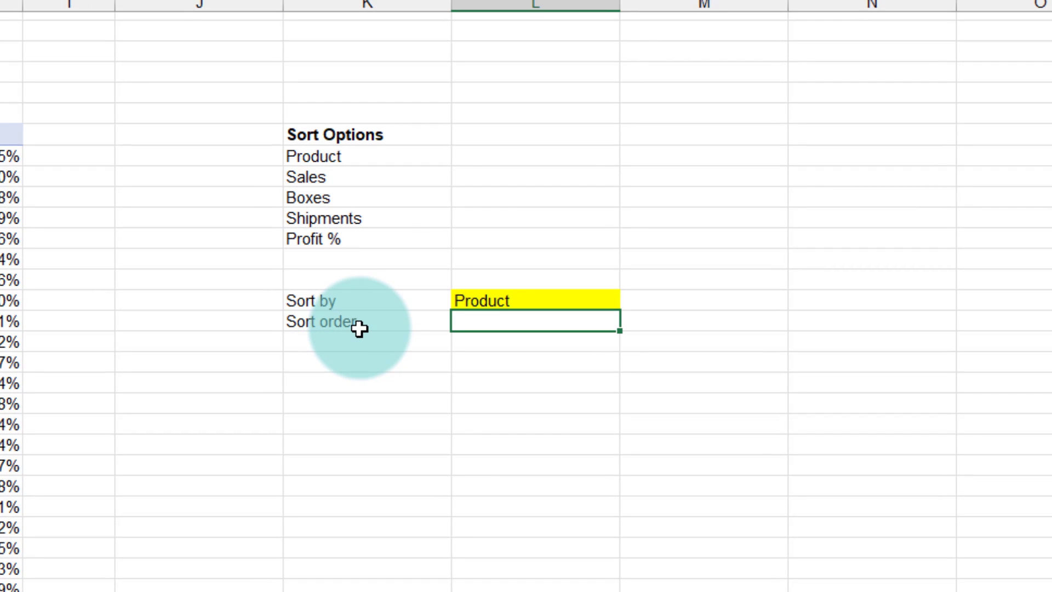
Enter the formula =IF(L179="Product",1,-1) in L180 as the sort order
drag(359, 177, 361, 239)
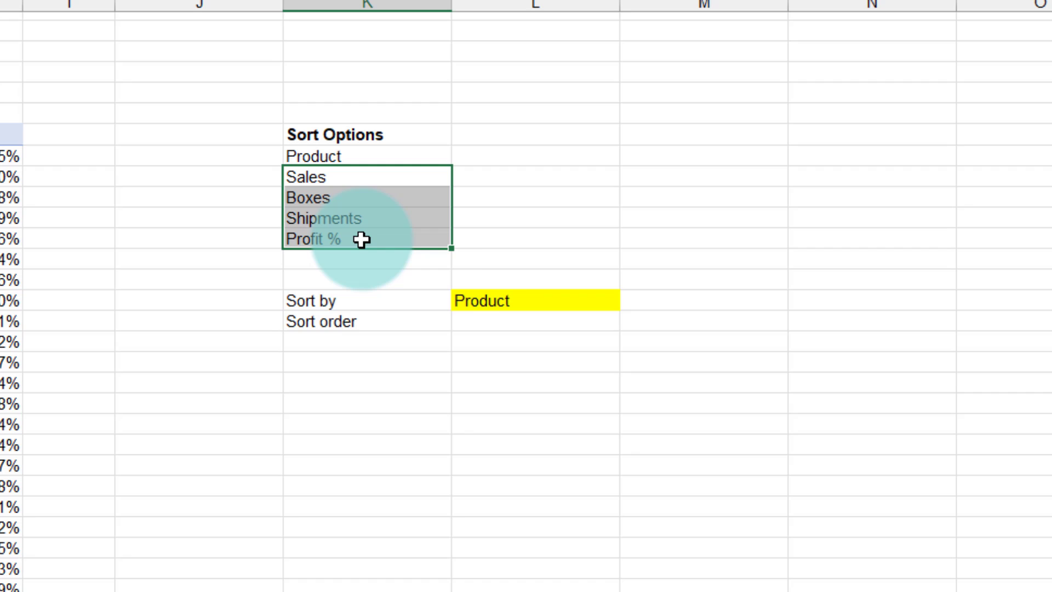
click(364, 156)
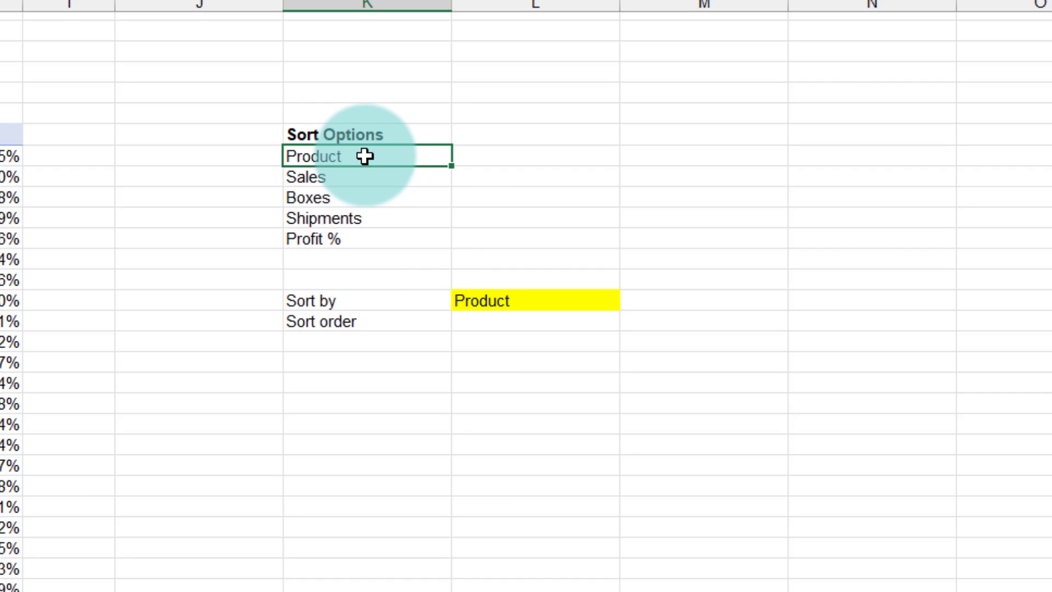
click(521, 324)
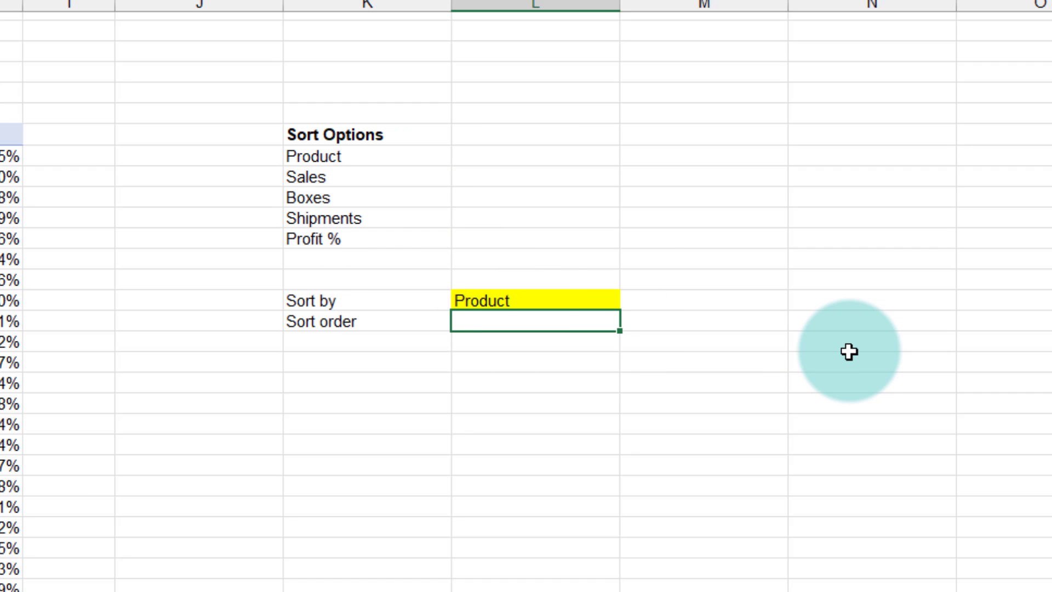
text(=i)
key(Tab)
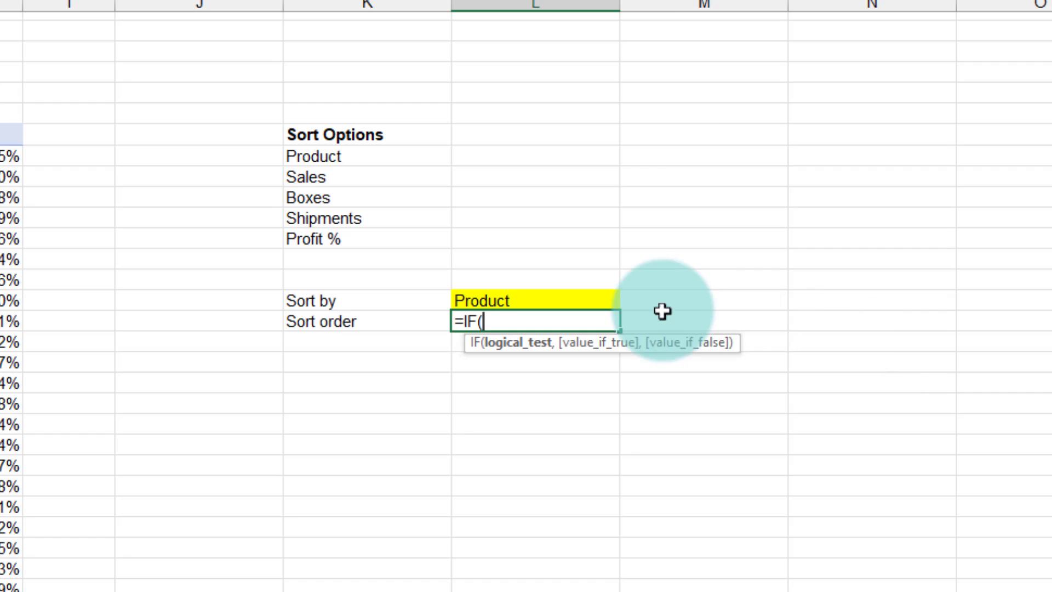
key(Up)
text(=)
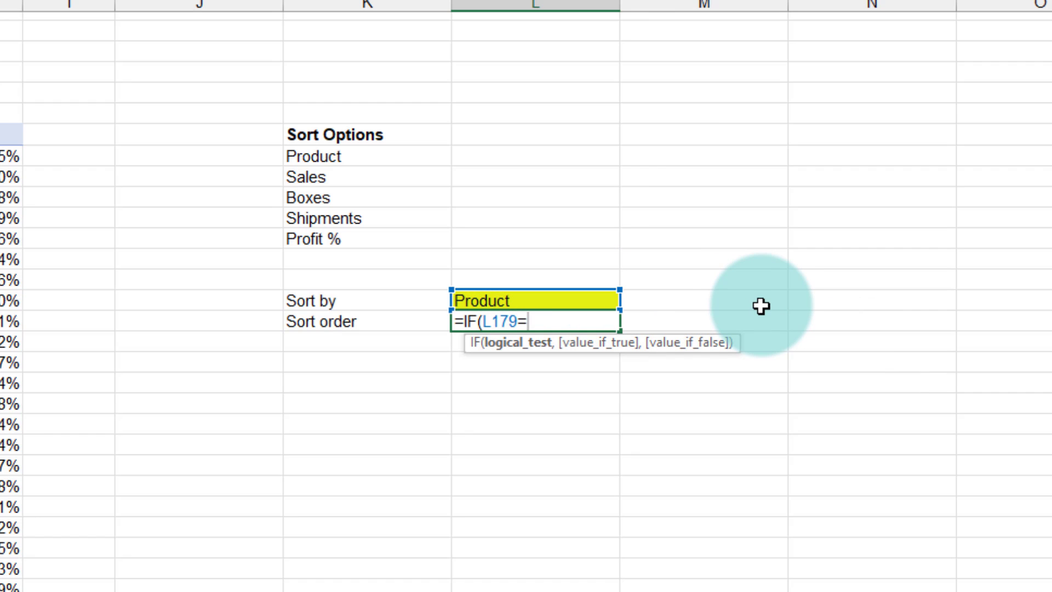
text("Product)
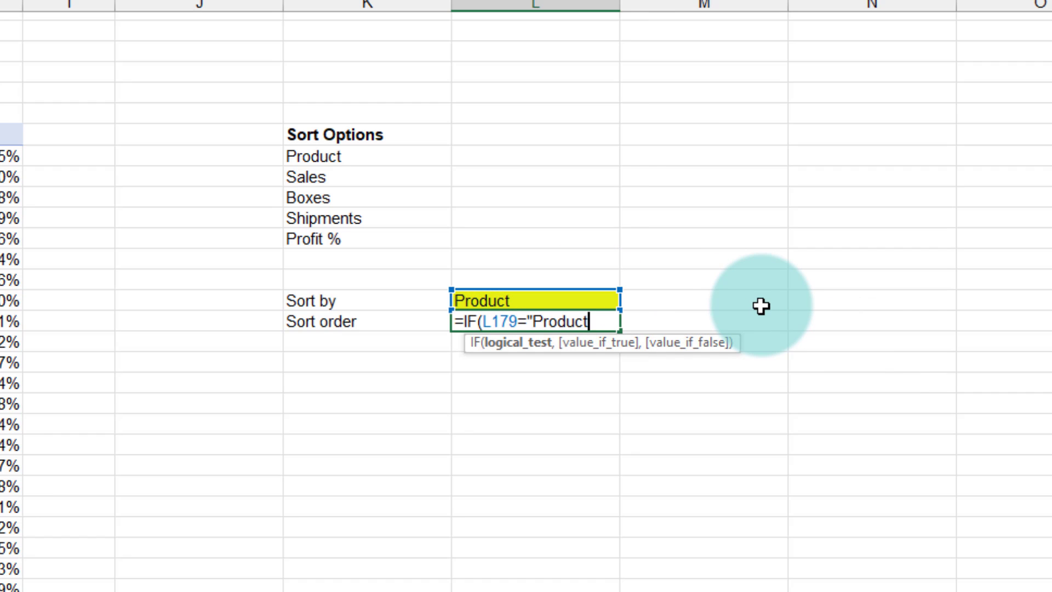
text(",1,)
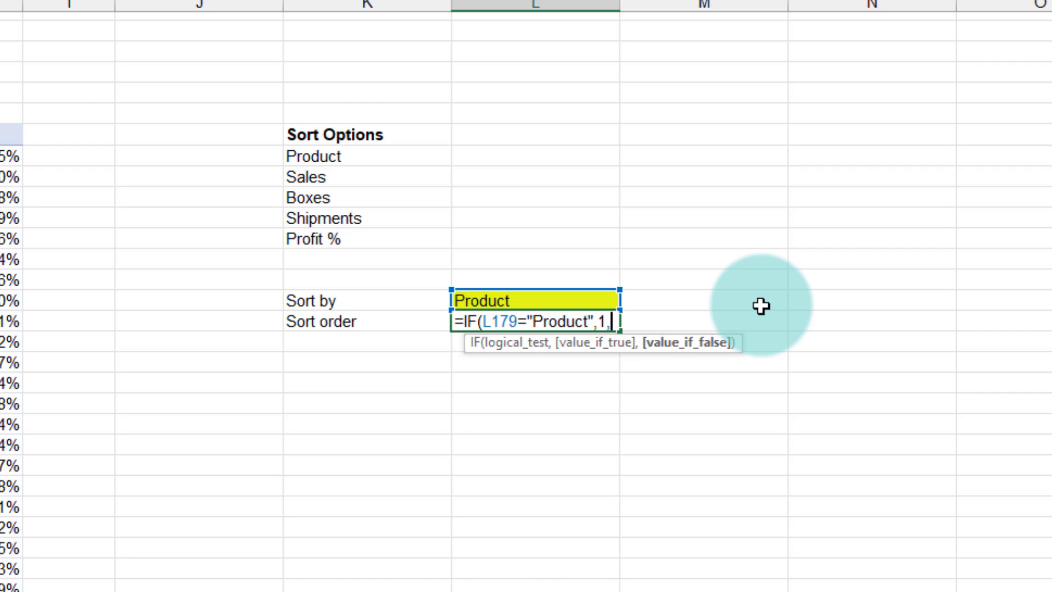
text(-1))
key(Return)
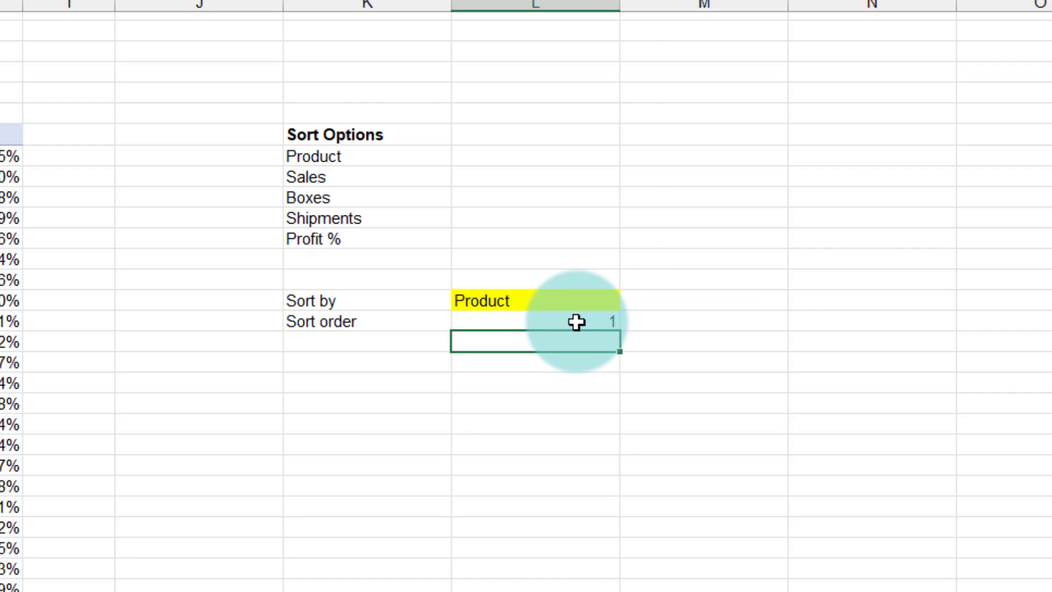
Enter the label Profit Icon in K182 and the value On in L182
key(Down)
key(Left)
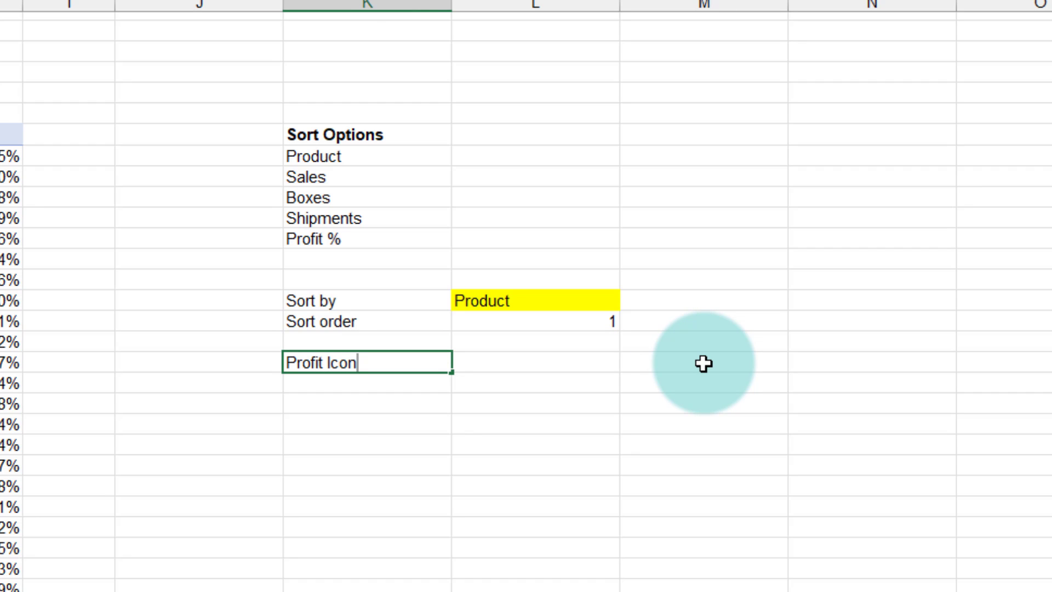
text(Profit Icon)
key(Tab)
key(Return)
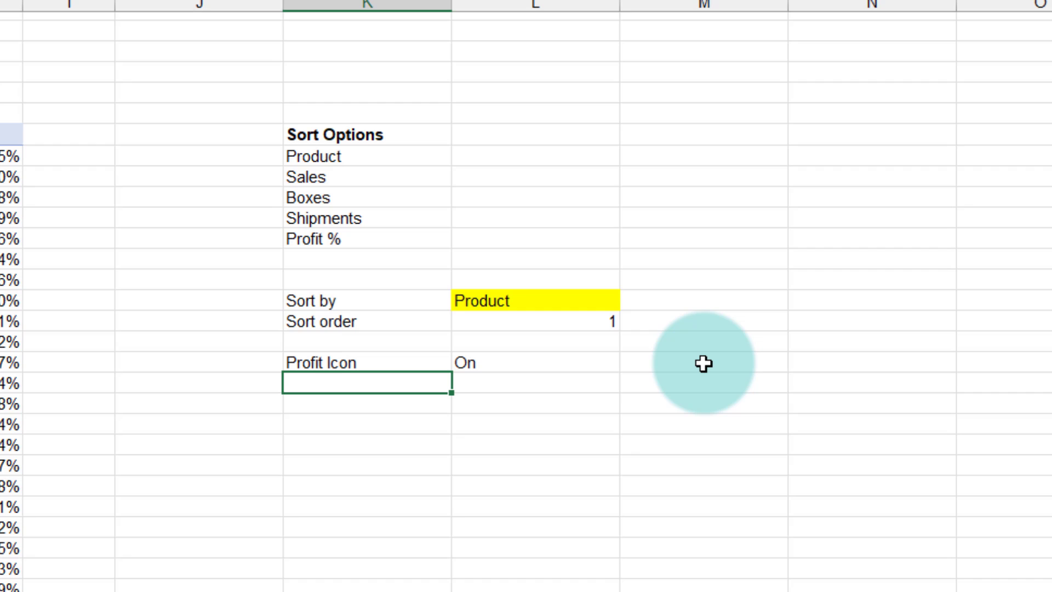
Fill the Profit Icon value cell L182 with yellow
click(563, 364)
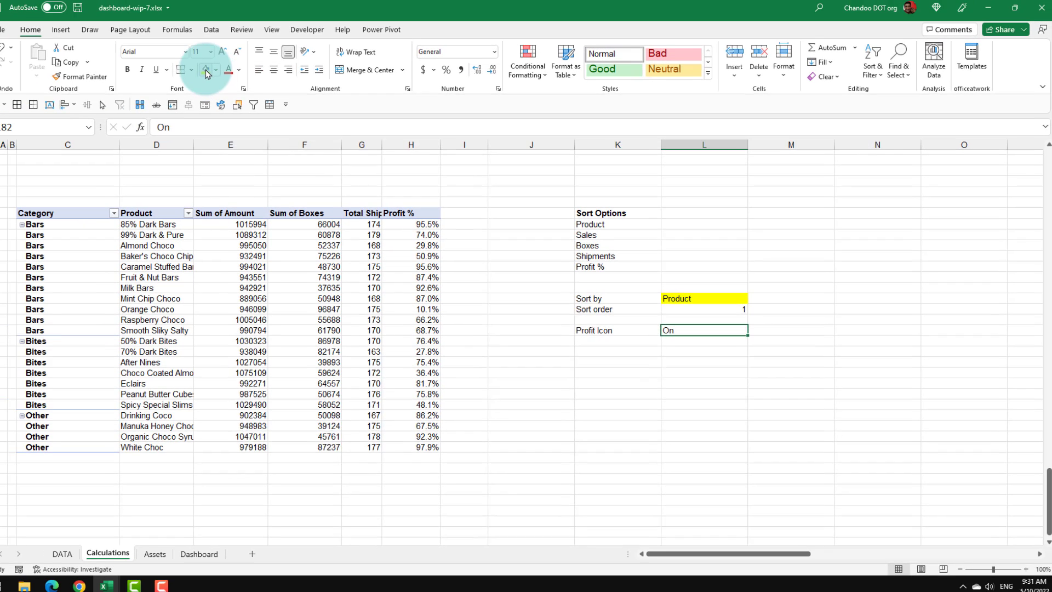
click(205, 70)
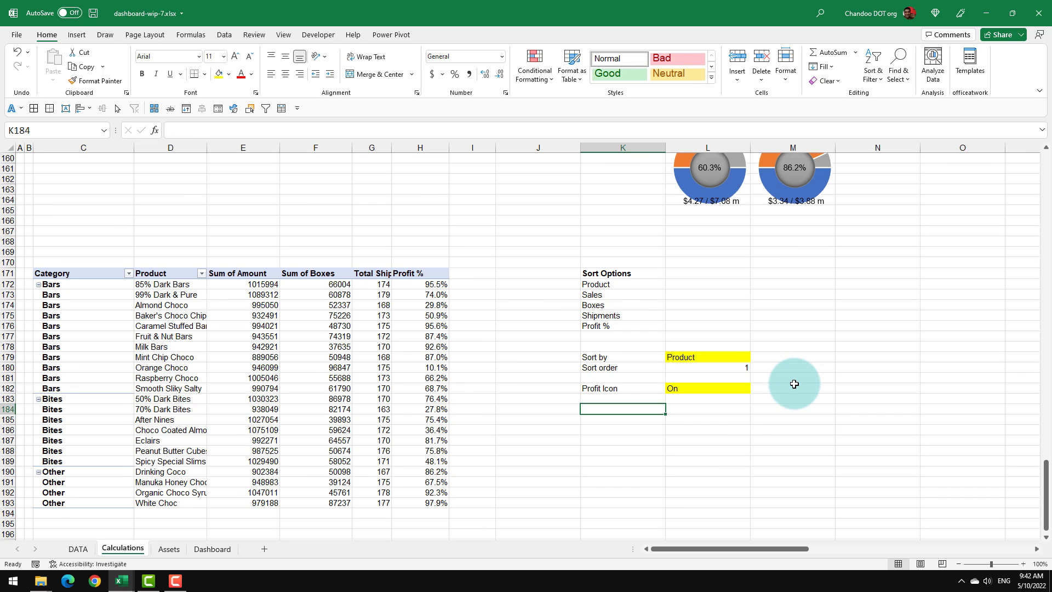
Enter the label Sort by column # in K184, below Profit Icon
click(731, 359)
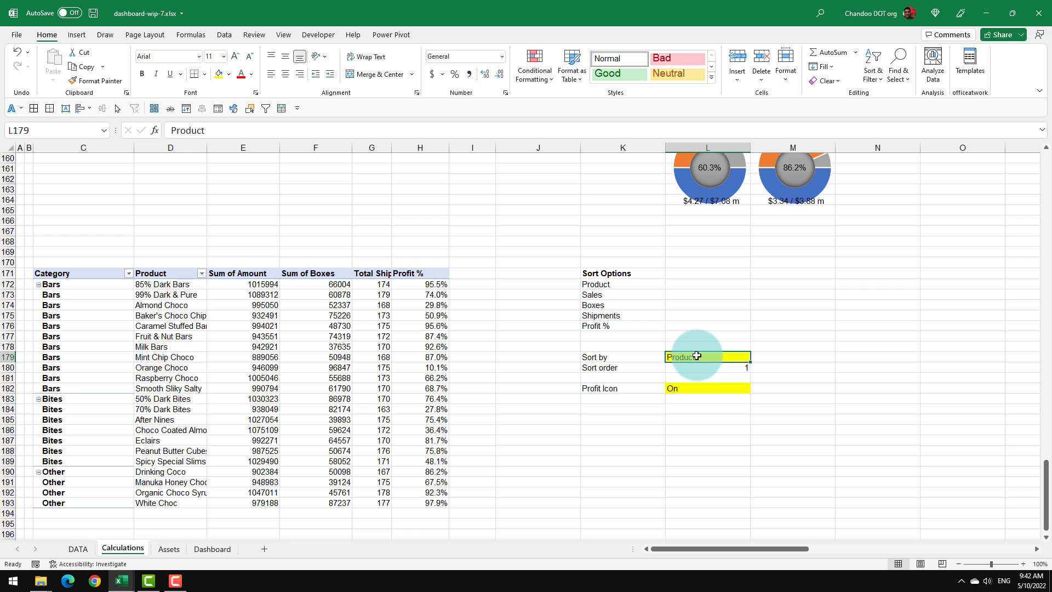
click(615, 410)
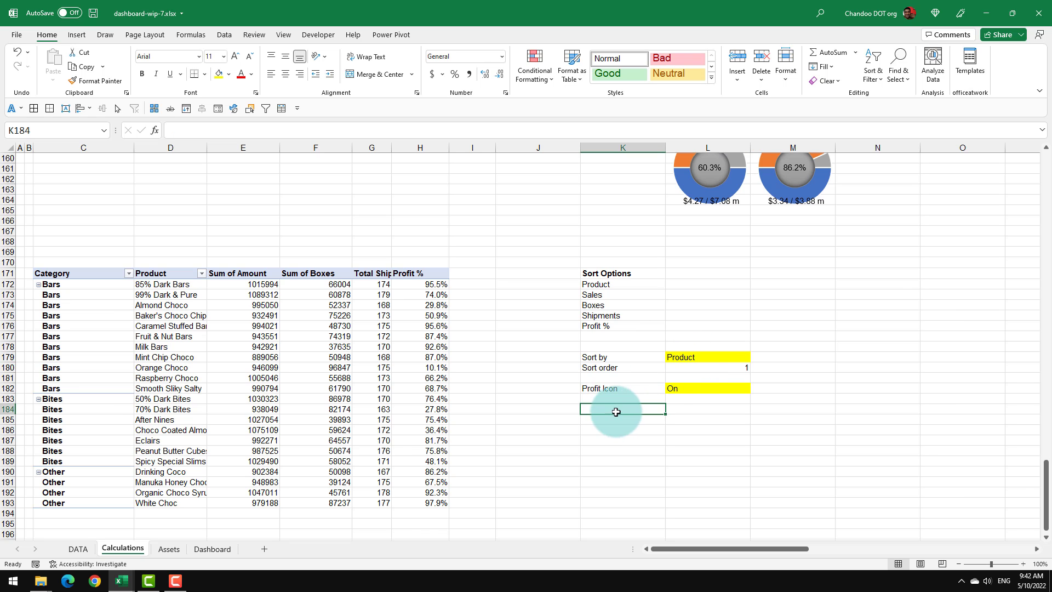
click(712, 360)
click(638, 410)
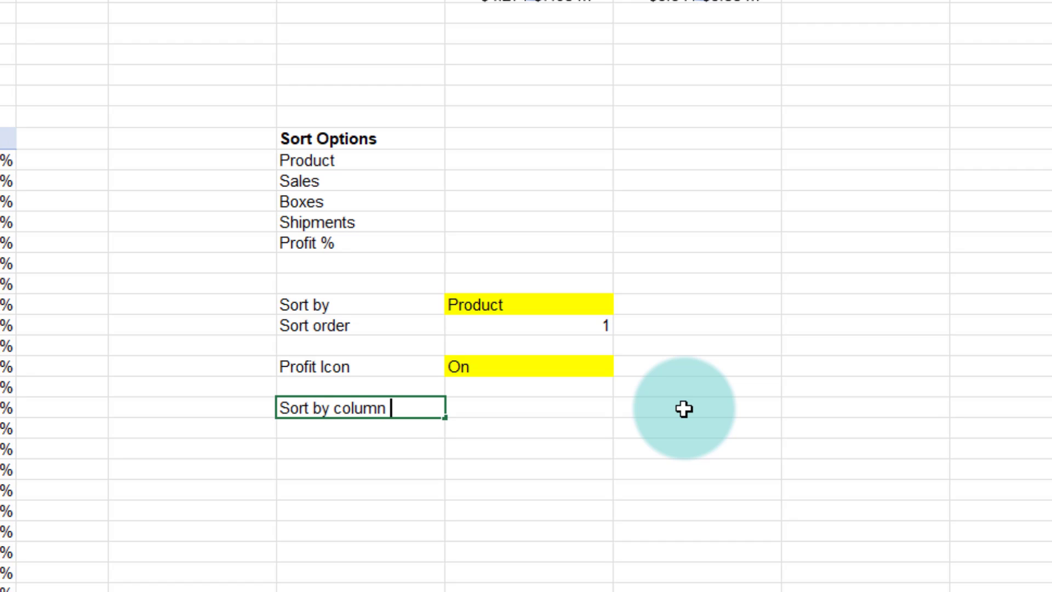
key(Tab)
Enter the formula =XMATCH(L179,sort.options.products.table) in L184 to find the sort column number
text(=xm)
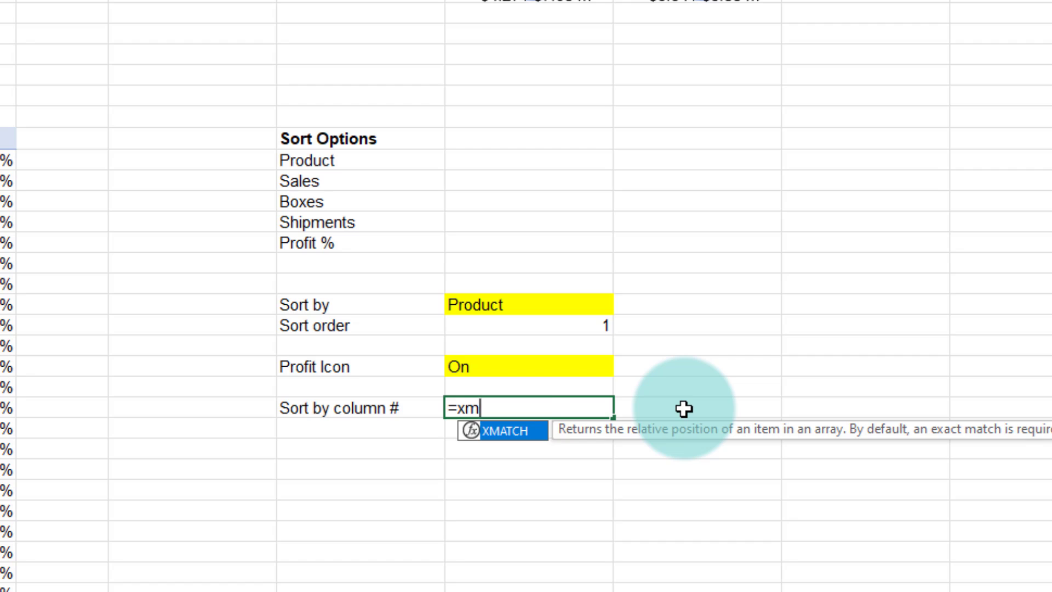
key(Tab)
click(570, 310)
text(,sor)
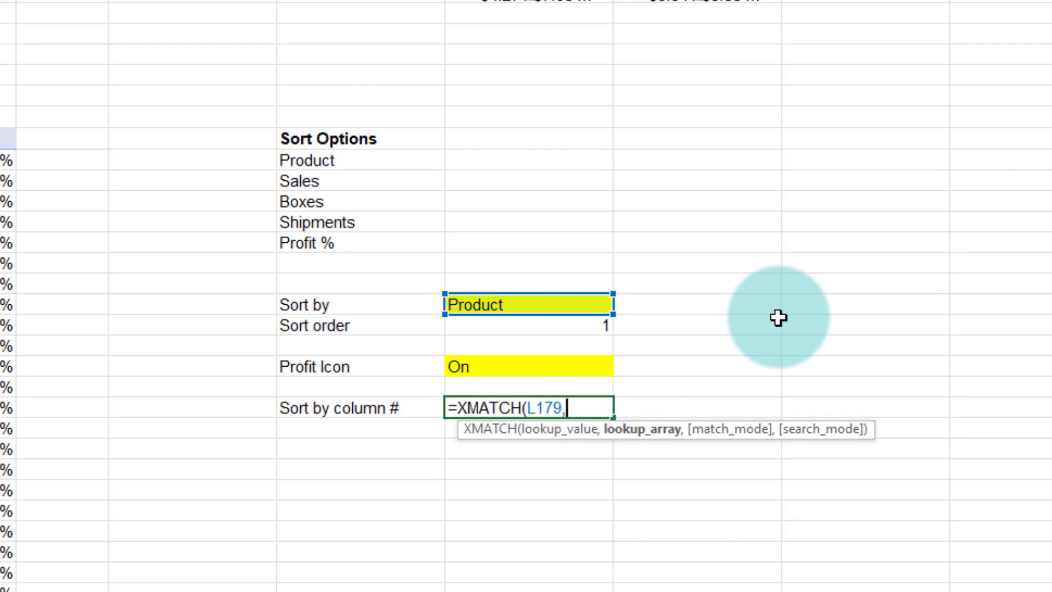
key(Down)
key(Down)
key(Down)
key(Tab)
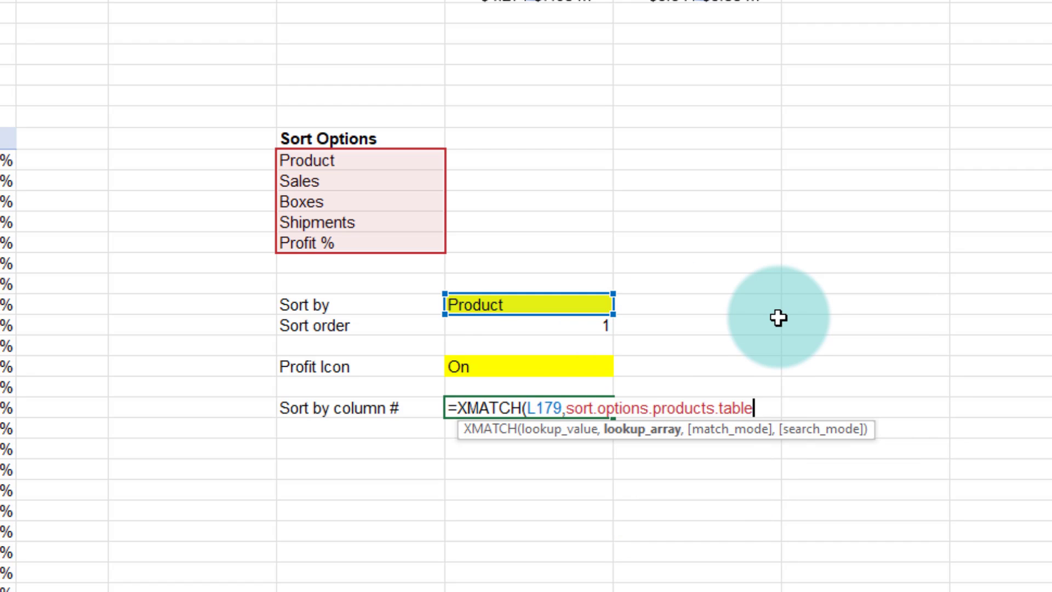
text())
key(Return)
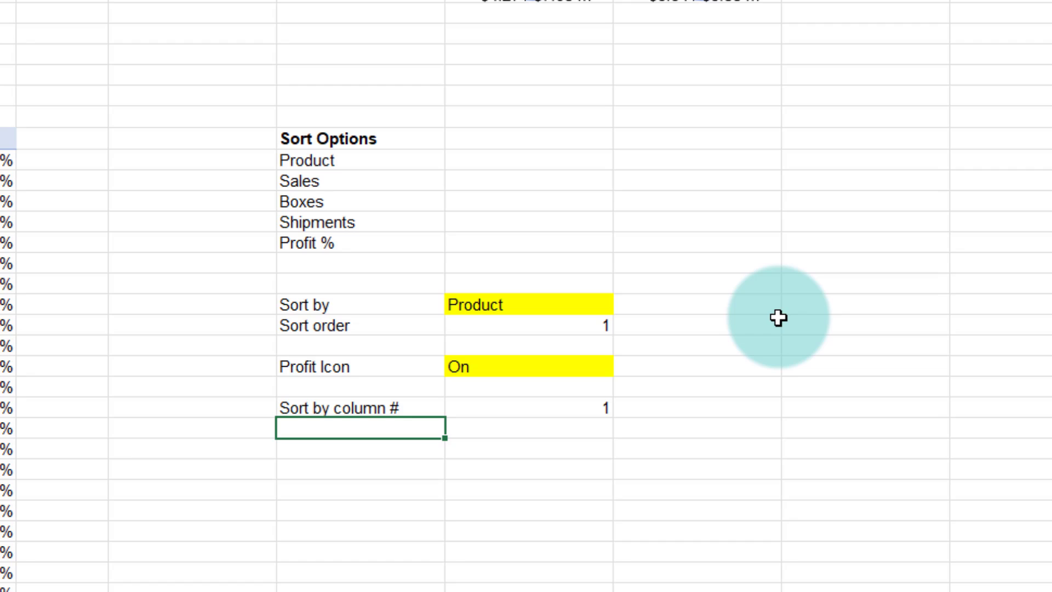
Test the sort formulas by changing the Sort by value in L179 to Sales and back to Product
click(534, 409)
click(500, 301)
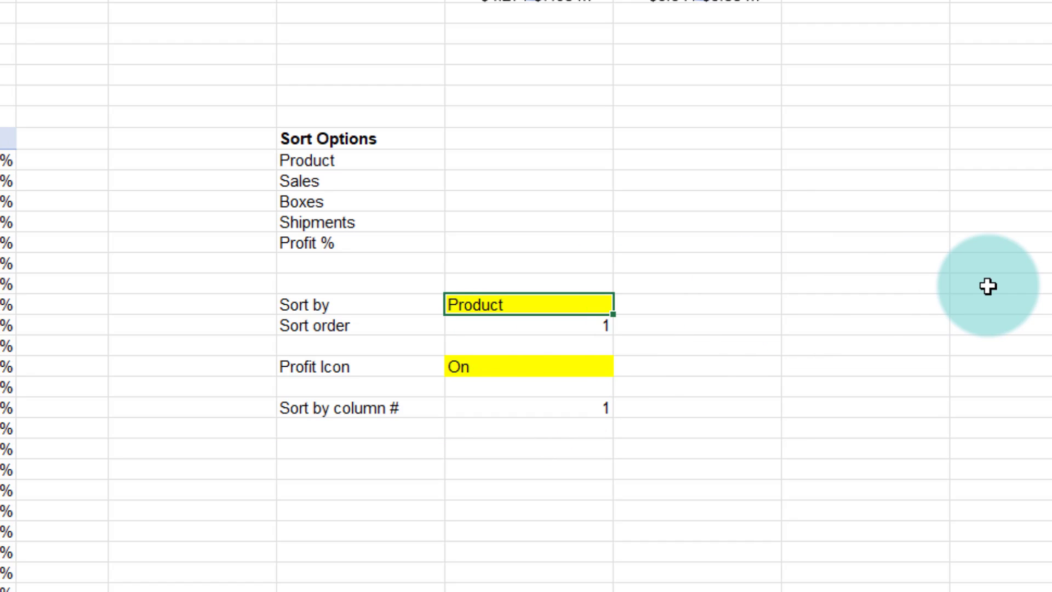
text(Sales)
key(Return)
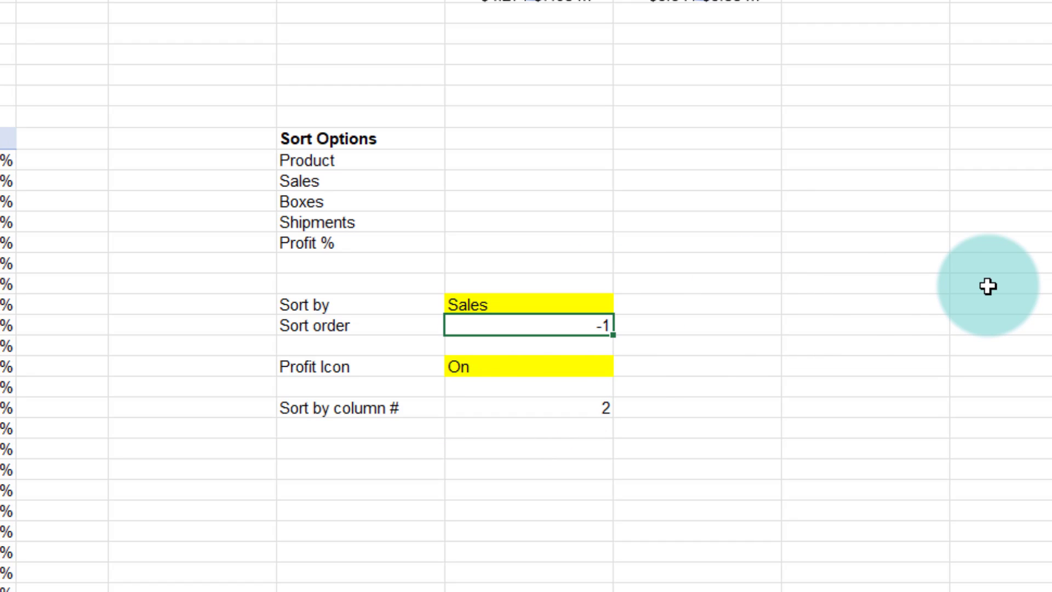
click(530, 404)
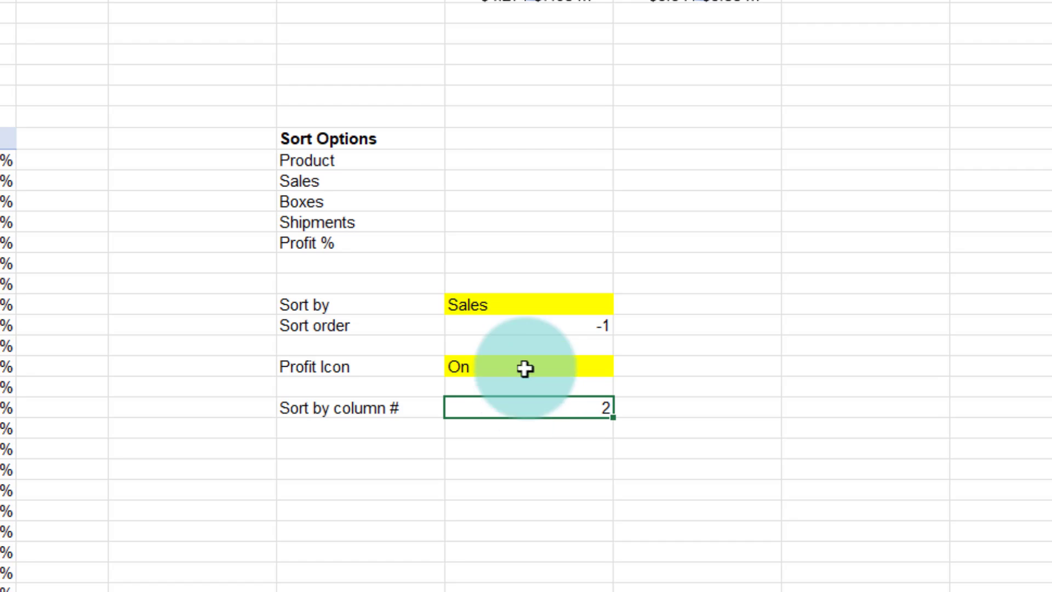
click(524, 302)
text(Prod)
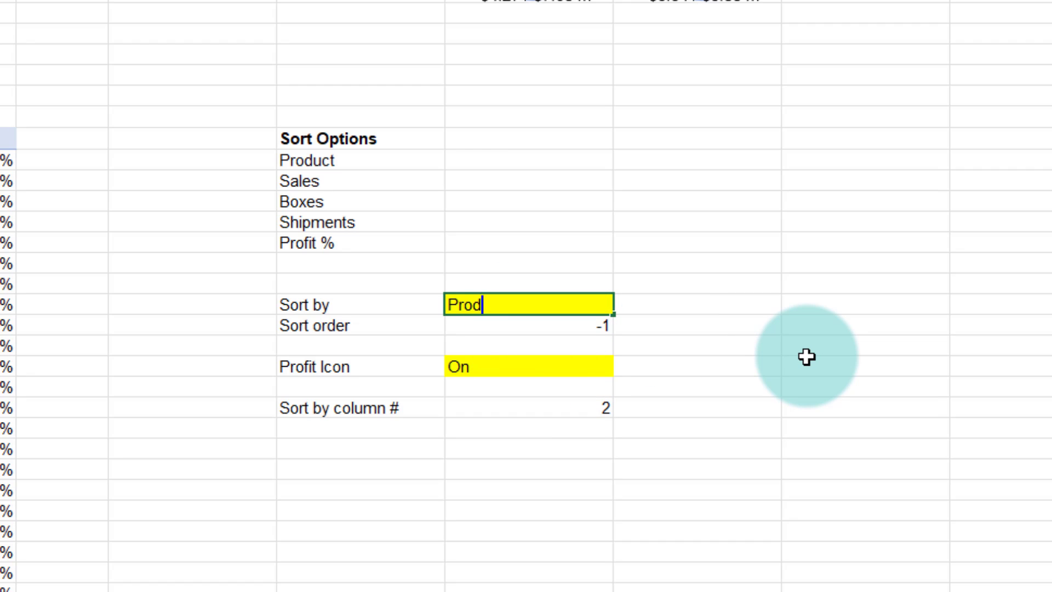
text(uct)
key(Return)
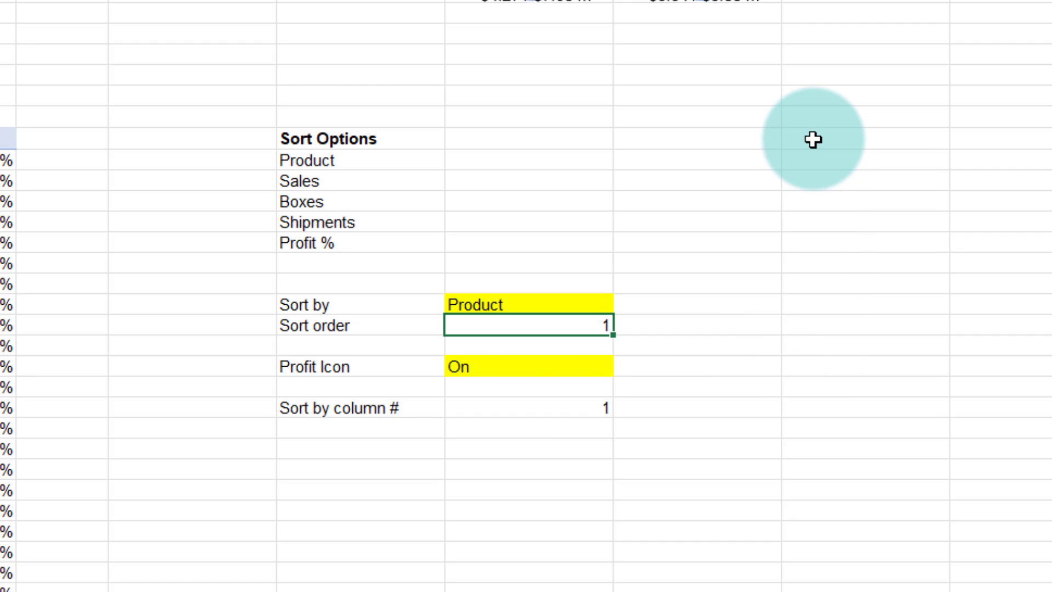
Enter the heading Data from Pivot in O170
click(849, 142)
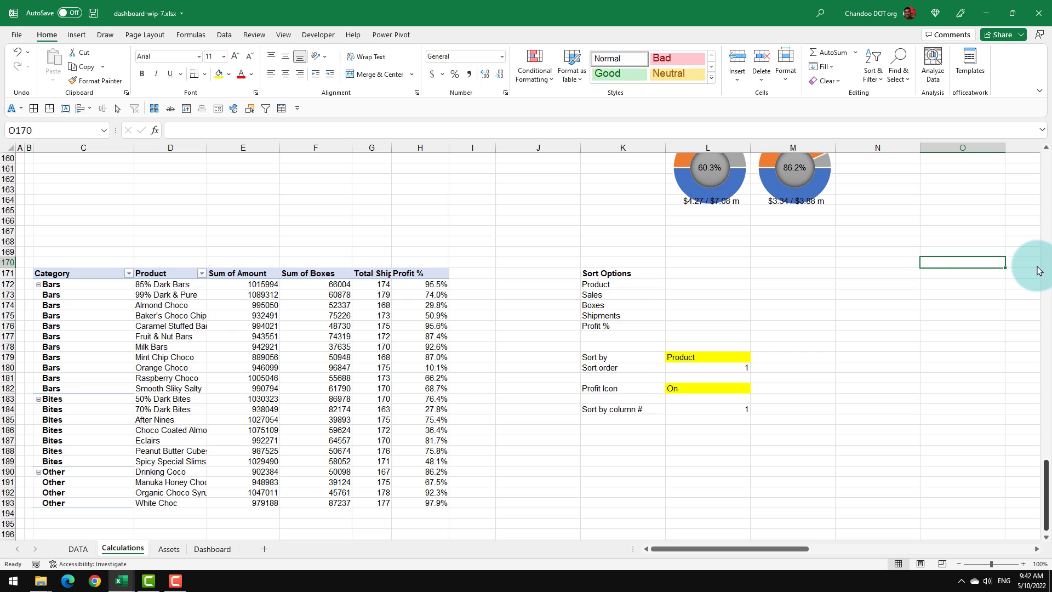
text(Data from Pivot)
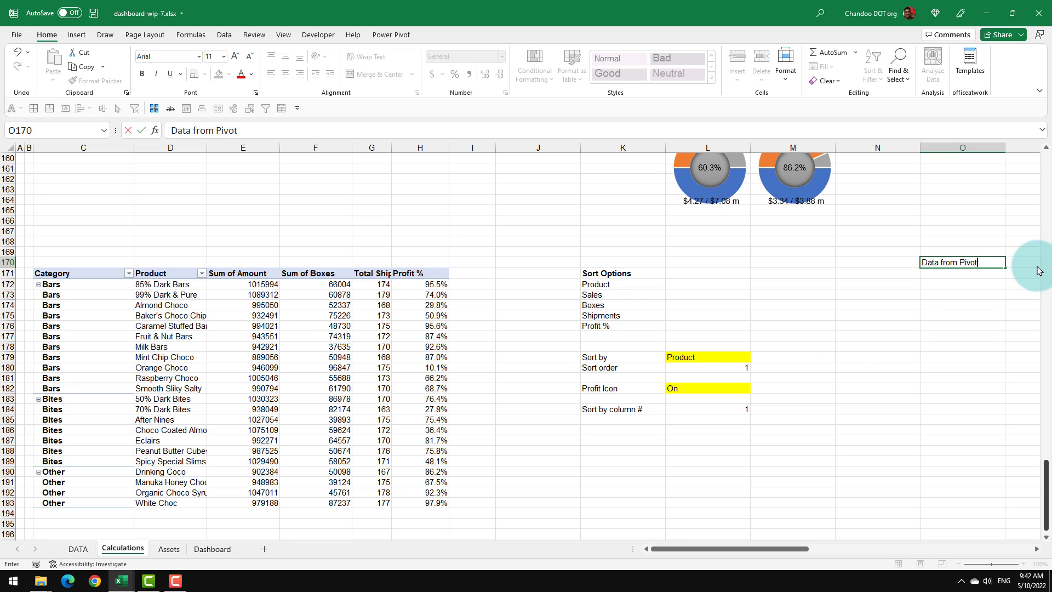
key(Return)
key(Return)
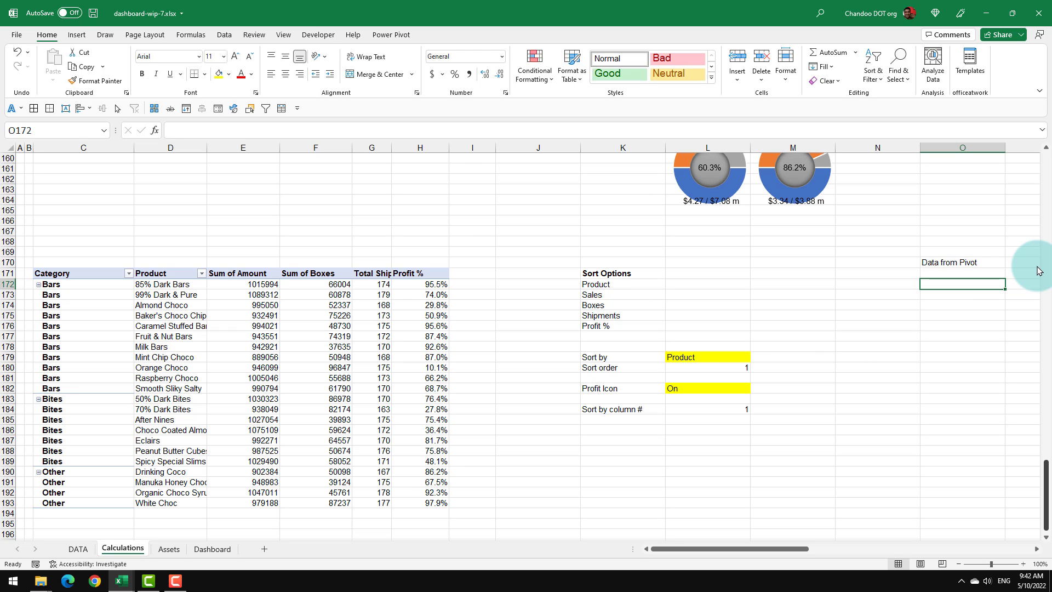
Enter =C172:H193 in O172 to spill the product PivotTable's rows into a separate range
text(=)
click(61, 284)
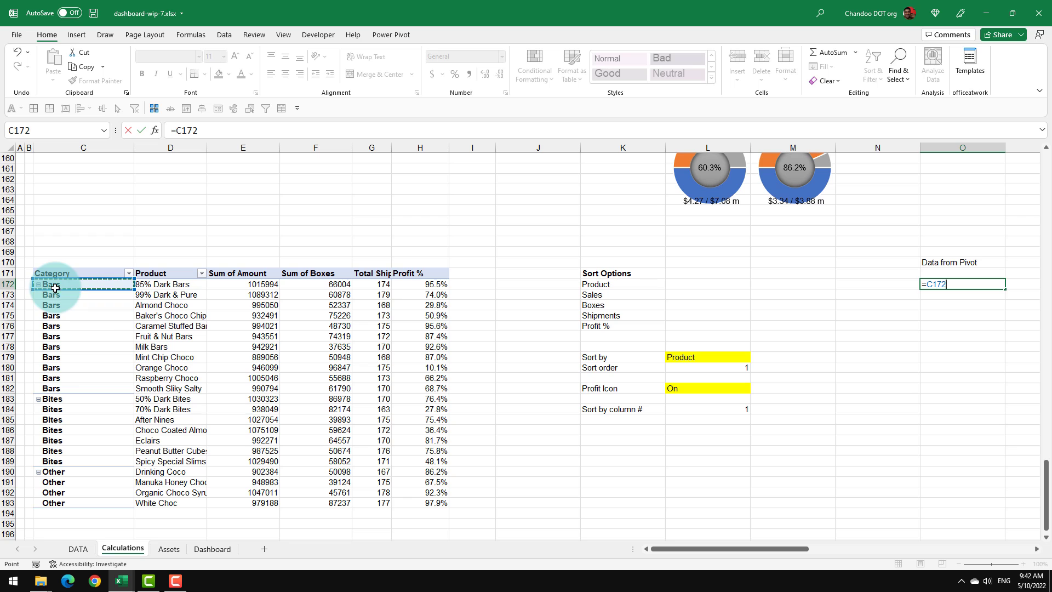
shift+click(423, 500)
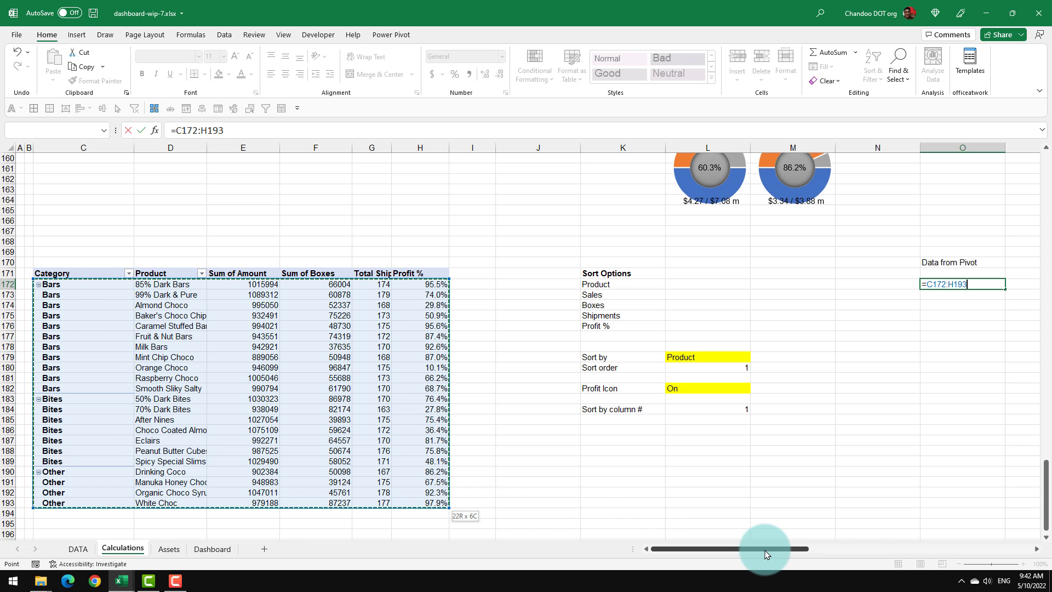
drag(767, 549, 810, 549)
key(Return)
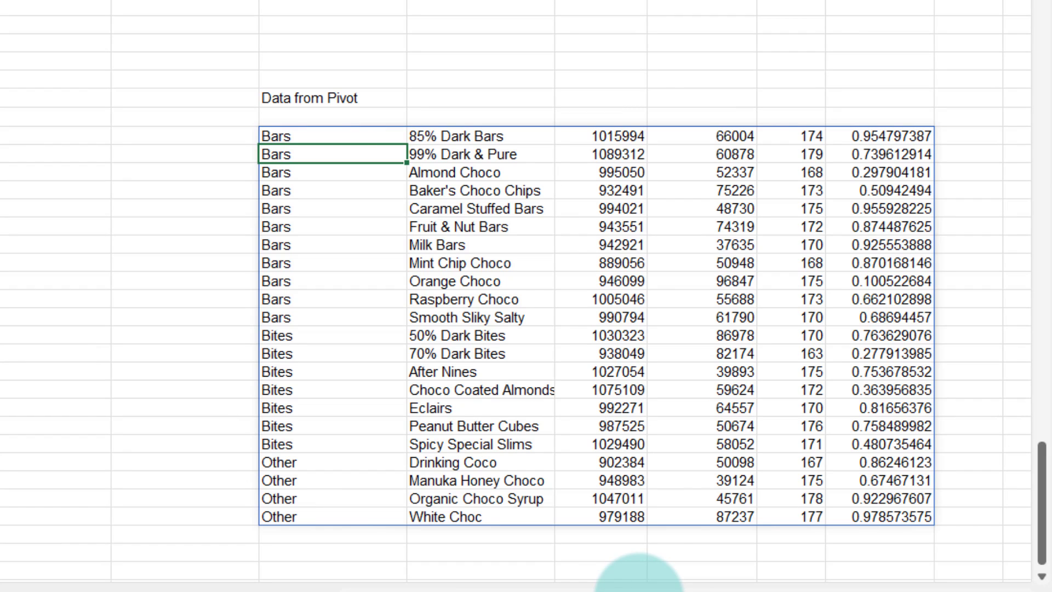
Add the PivotTable's bold column headings, Category through Profit %, to O171:T171 above the spilled data
drag(301, 137, 363, 517)
drag(504, 144, 533, 519)
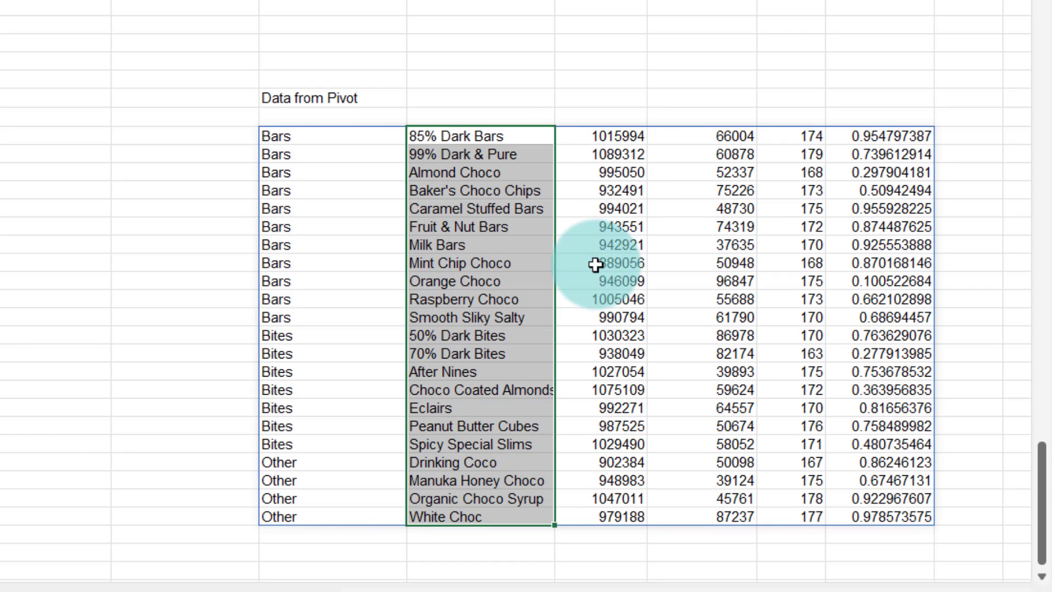
click(635, 146)
click(723, 139)
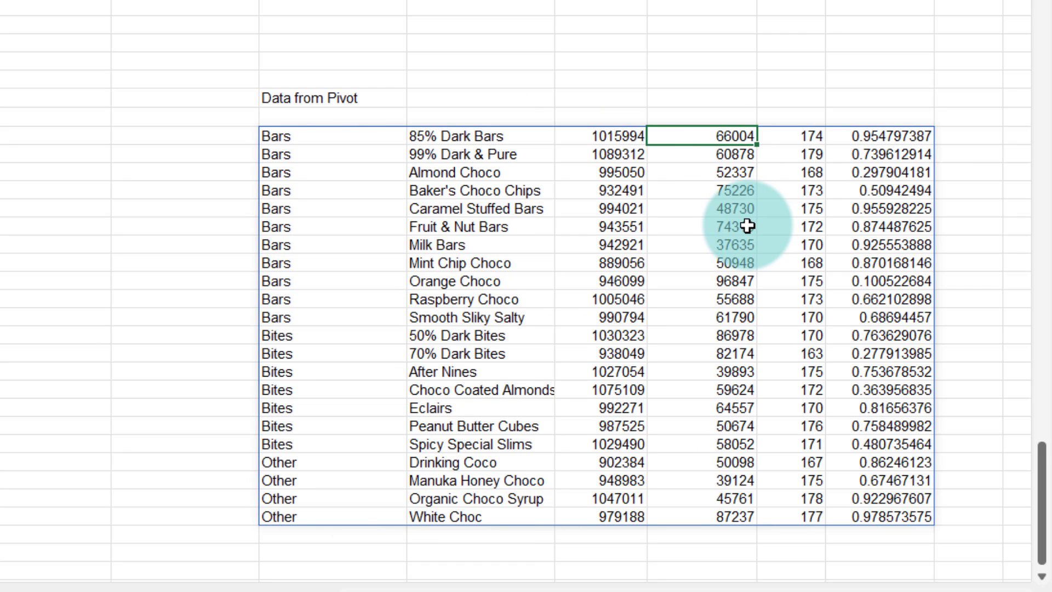
click(860, 136)
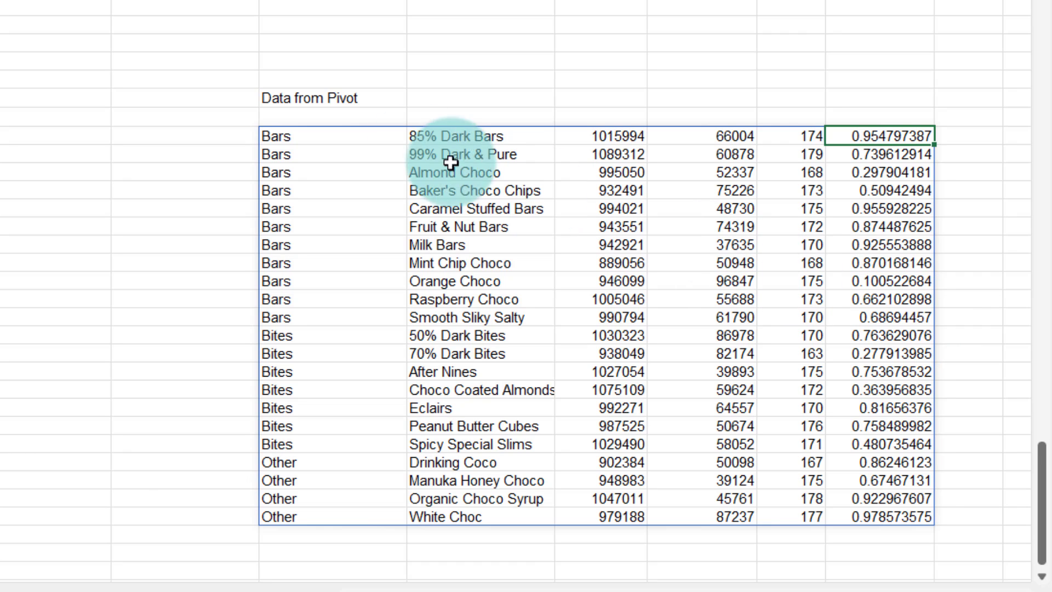
drag(383, 117, 885, 121)
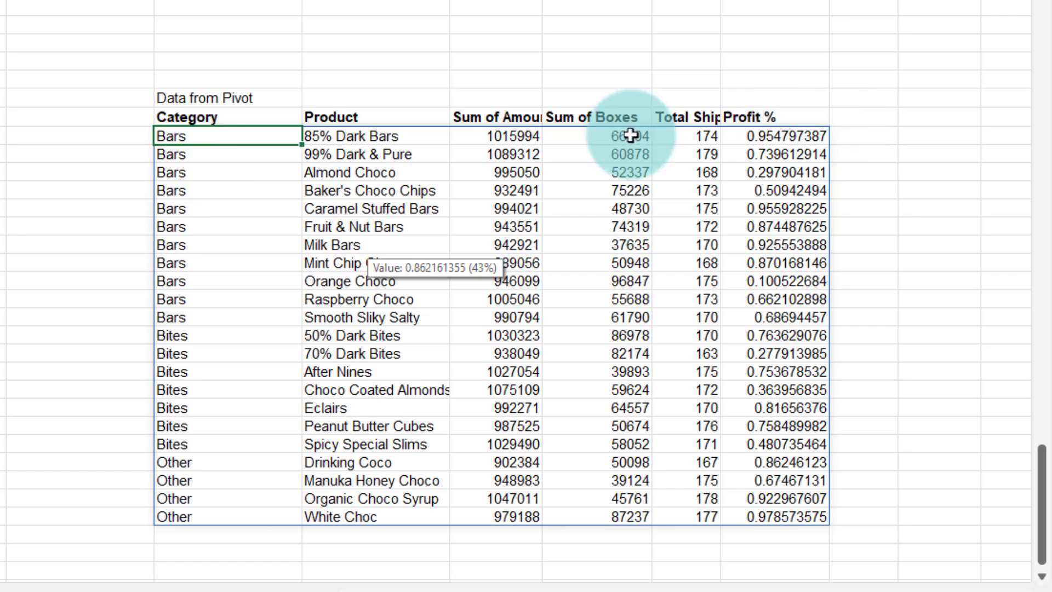
Inspect the range reference in O172's formula without changing it
key(F2)
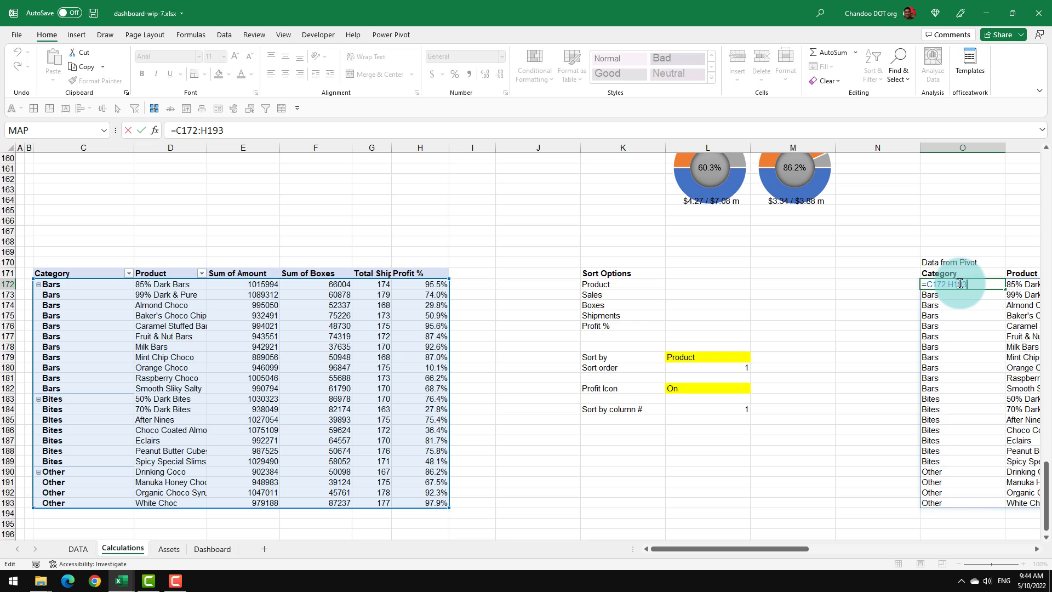
drag(925, 284, 966, 281)
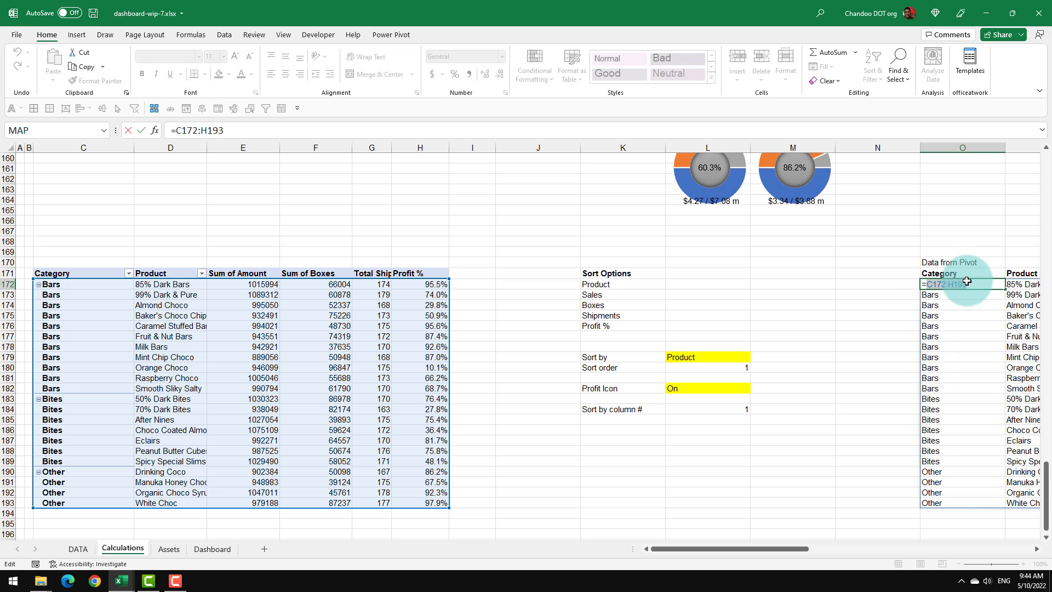
key(Escape)
Review the Bars rows in the spilled data and the Bars choice in the Dashboard's Category slicer
drag(785, 549, 877, 549)
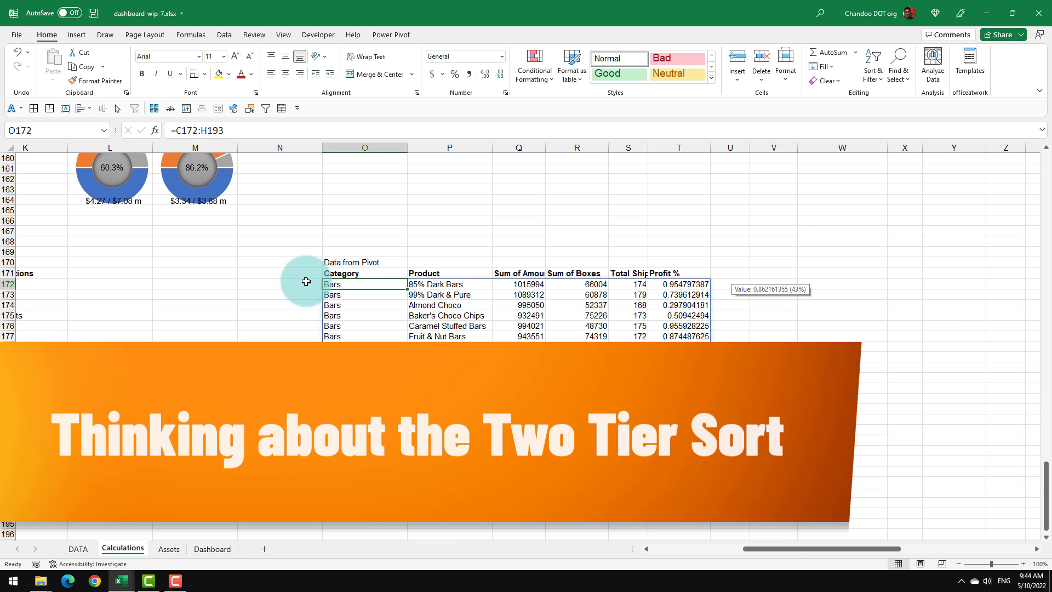
drag(336, 282, 340, 391)
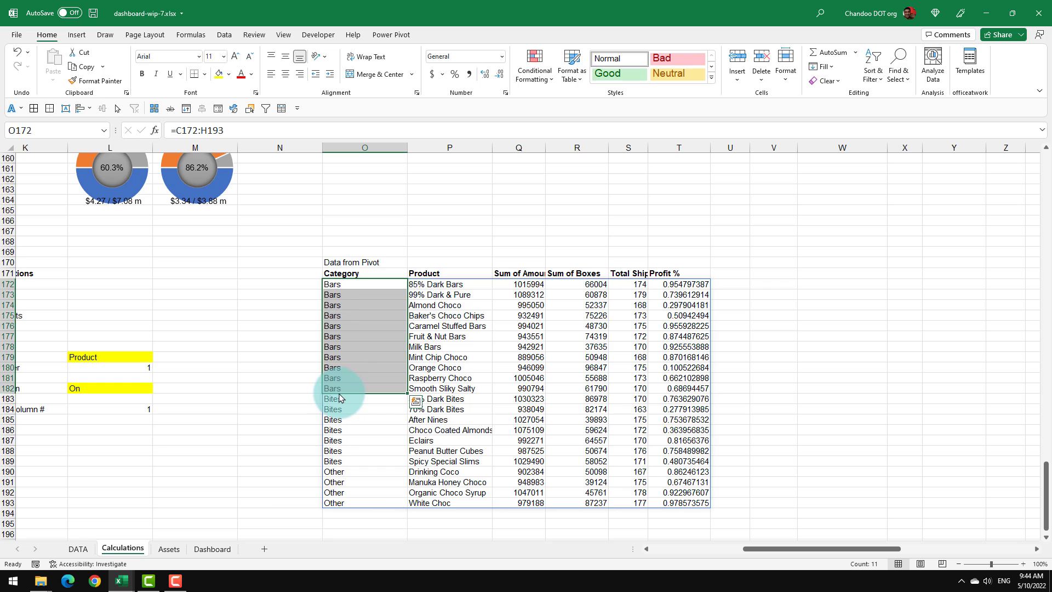
click(212, 548)
click(922, 226)
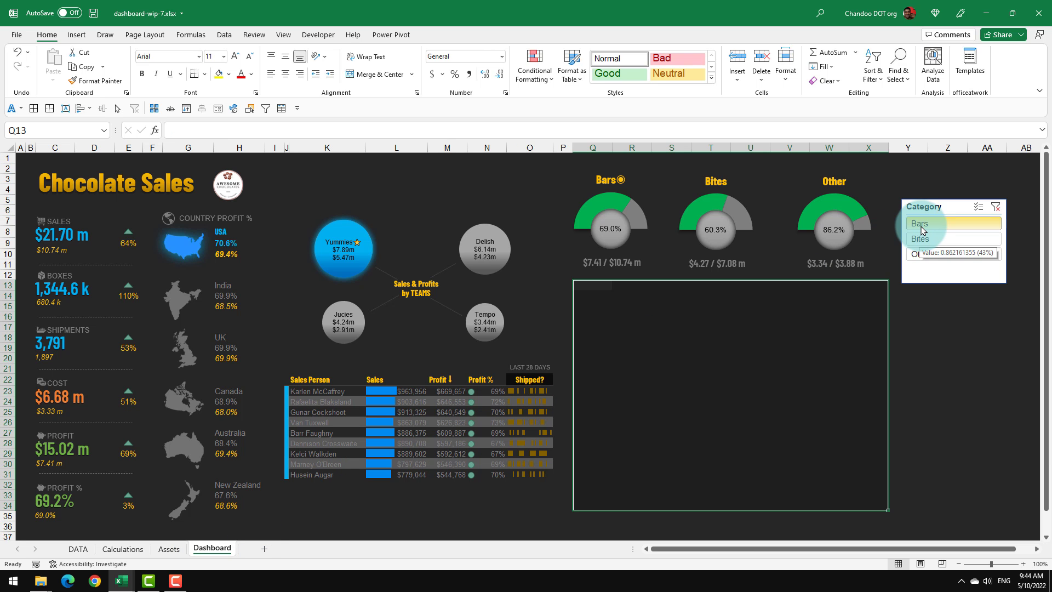
On Calculations, examine the category selection PivotTable at C4 and return to the product sort settings
click(121, 548)
click(732, 552)
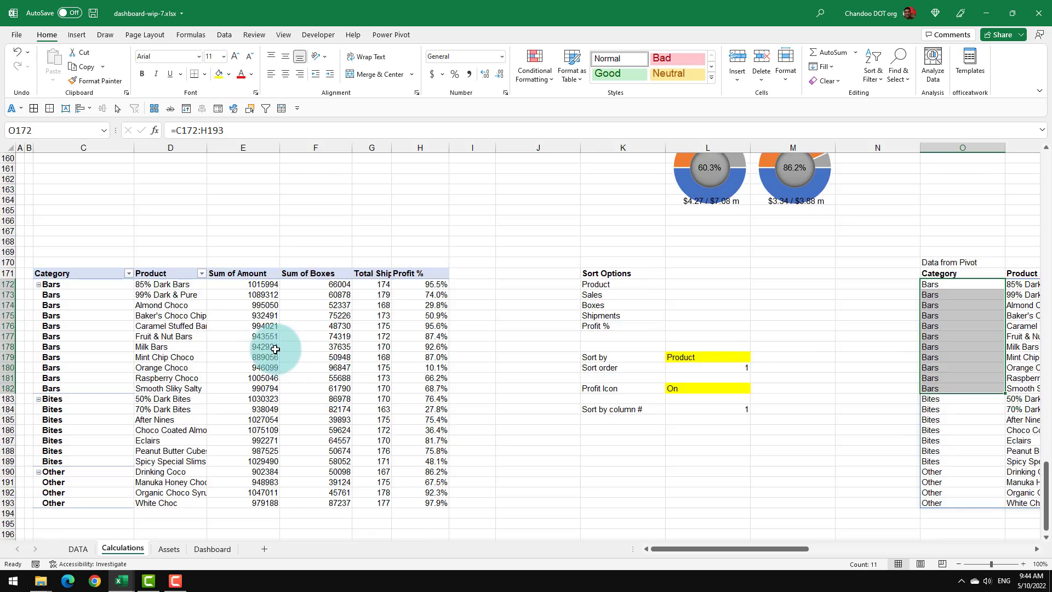
scroll(268, 348, up, 20)
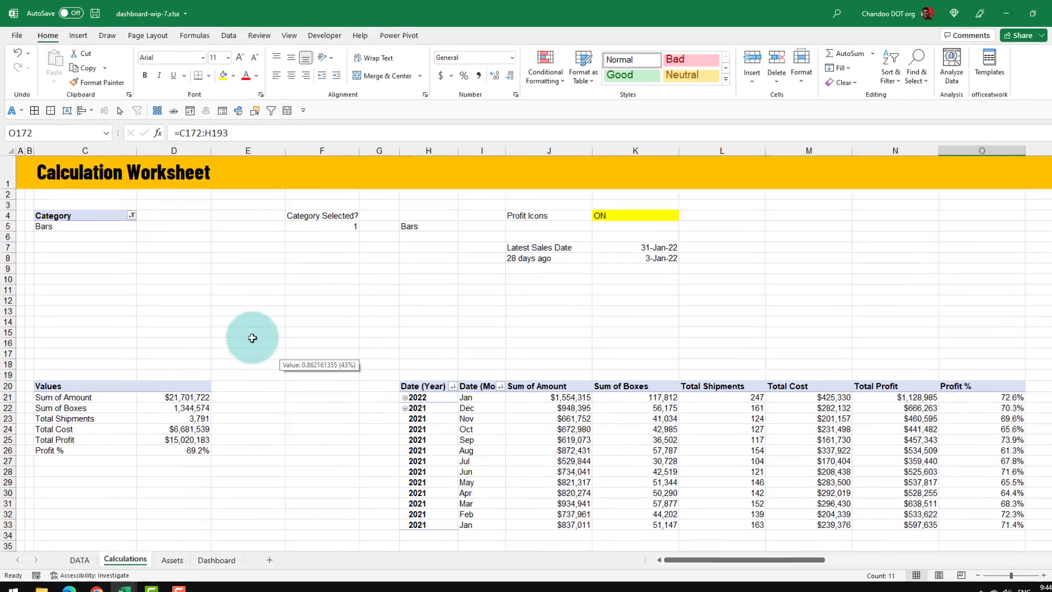
drag(74, 221, 77, 253)
drag(121, 396, 118, 395)
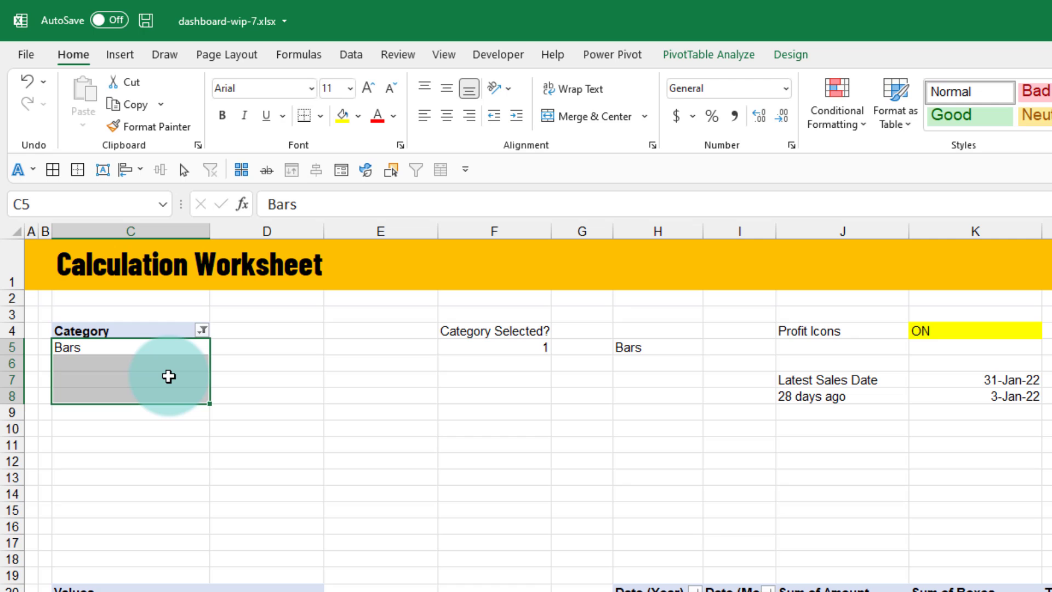
drag(123, 347, 123, 377)
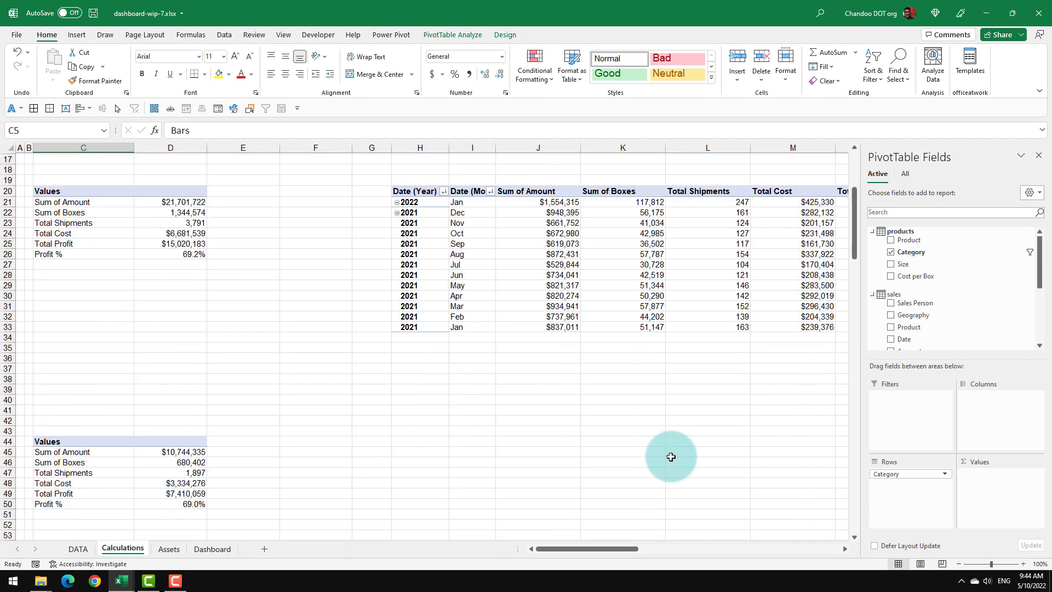
scroll(671, 456, down, 20)
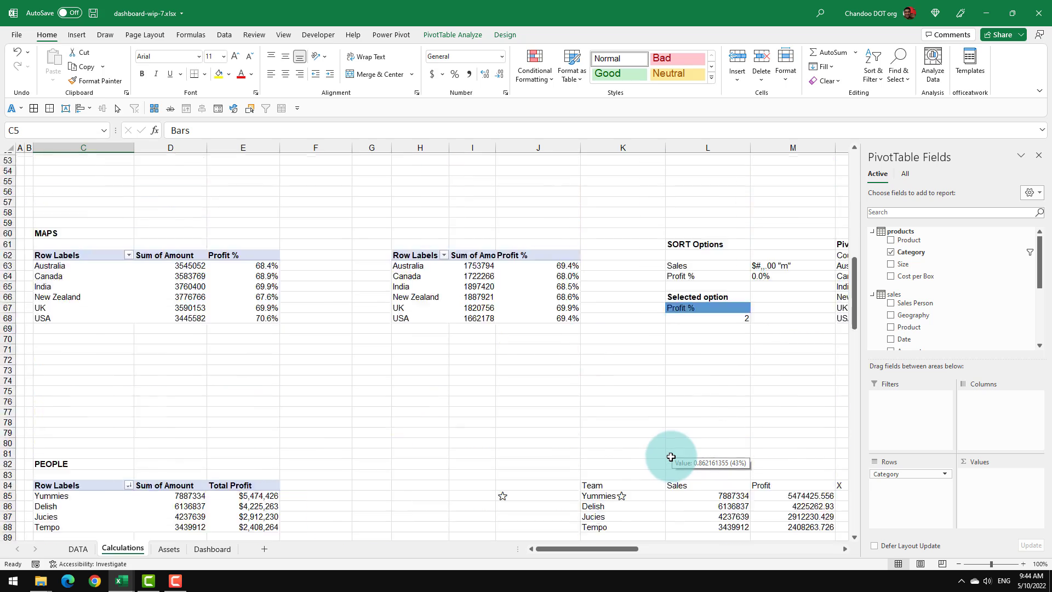
scroll(671, 456, down, 5)
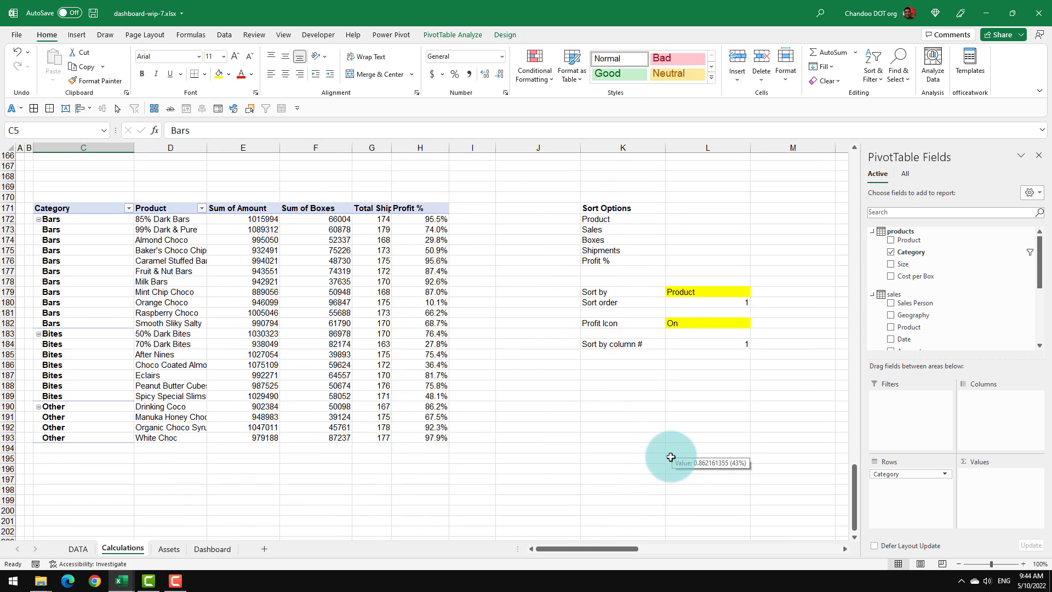
Add the heading "Is CAT on Slicer?" in N171, beside the Category column of the spilled data
drag(618, 547, 685, 548)
drag(408, 219, 404, 287)
click(398, 336)
drag(398, 336, 404, 431)
click(359, 208)
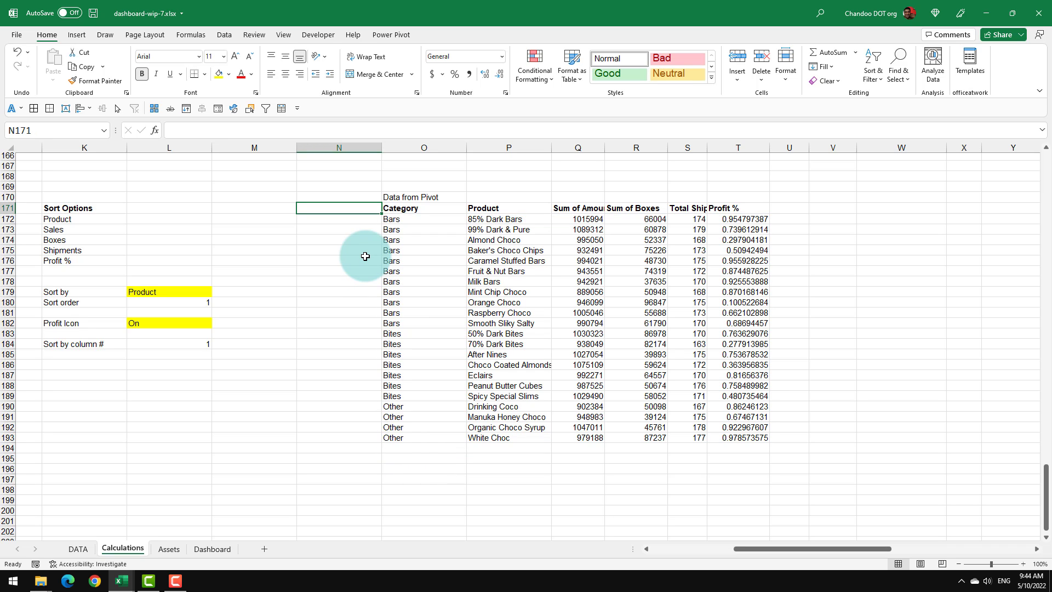
text(Is C)
text(AT on Slicer)
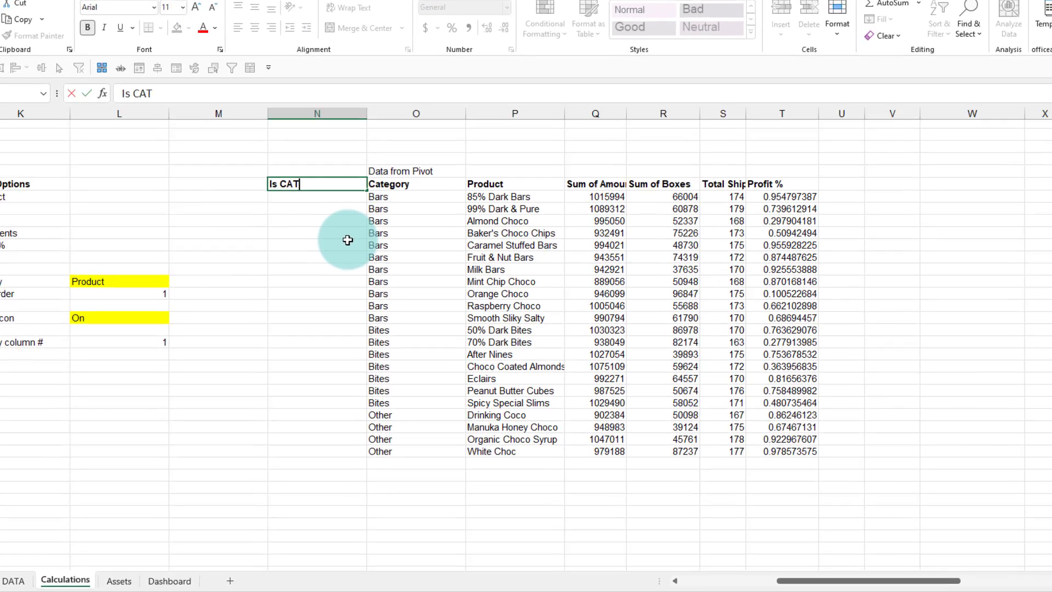
text(?)
key(Return)
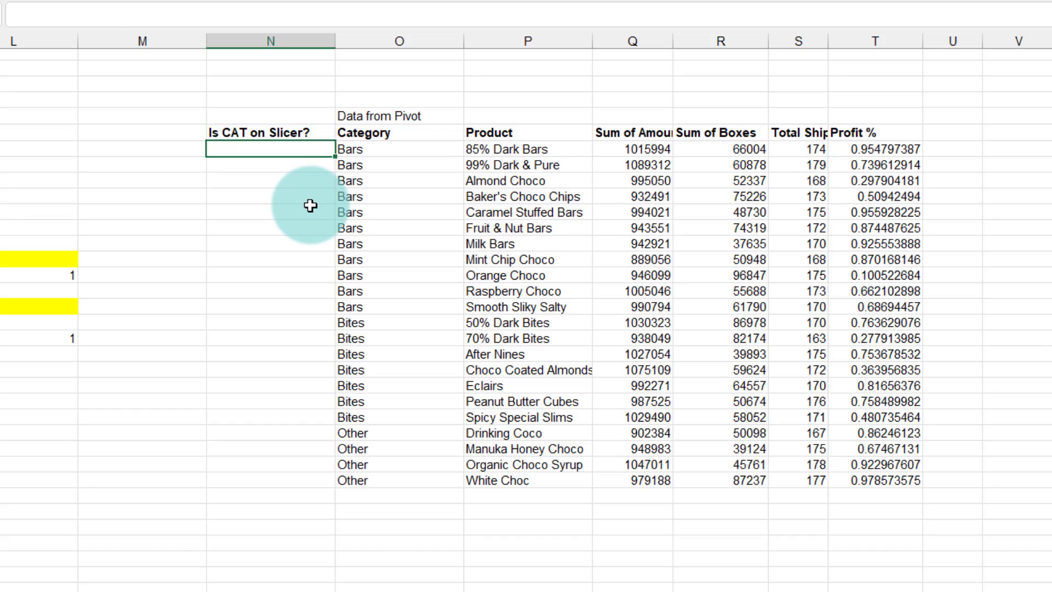
In N172, enter =COUNTIFS($C$5:$C$7,O172) to check the row's category against the category selection PivotTable
text(=countifs)
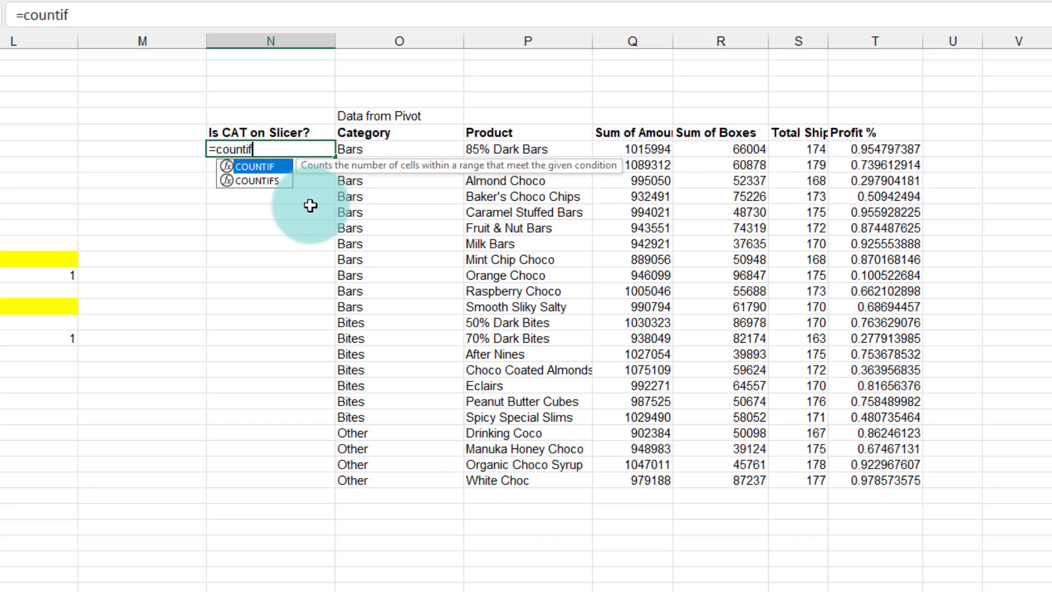
key(Tab)
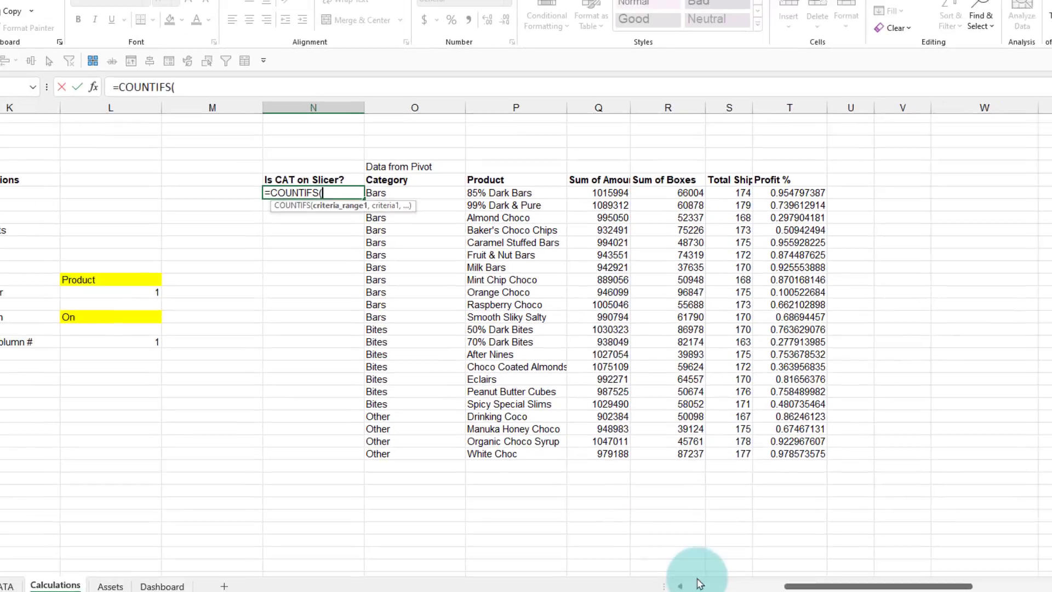
click(697, 584)
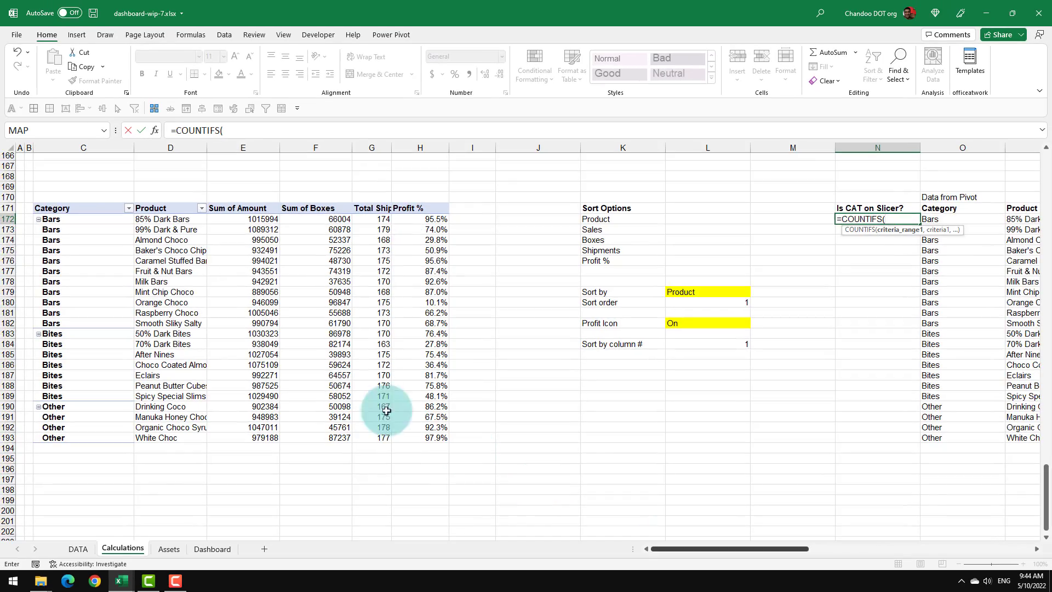
scroll(188, 314, up, 20)
scroll(188, 314, up, 5)
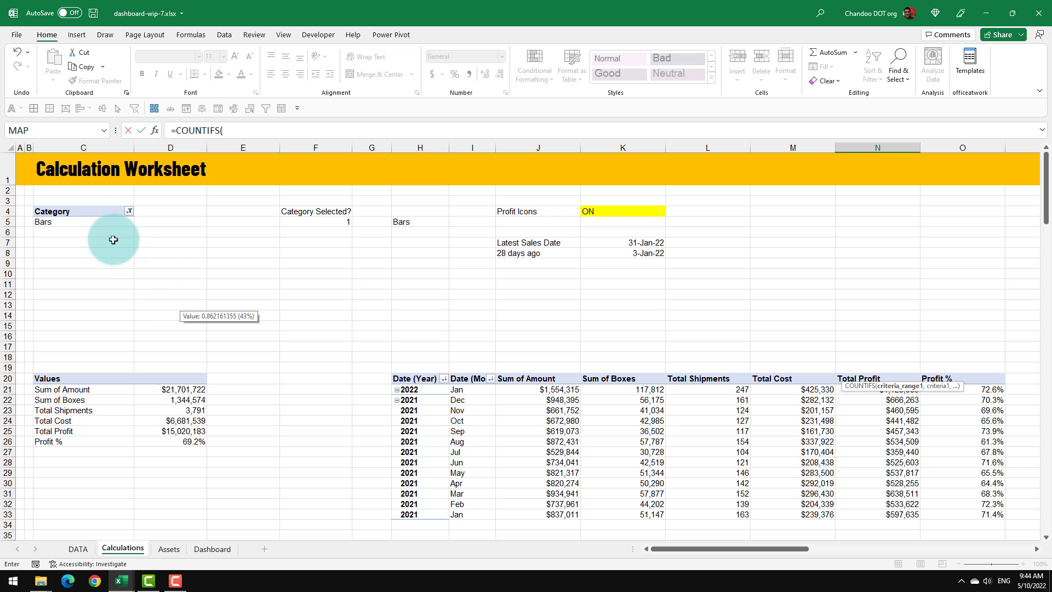
drag(90, 222, 97, 243)
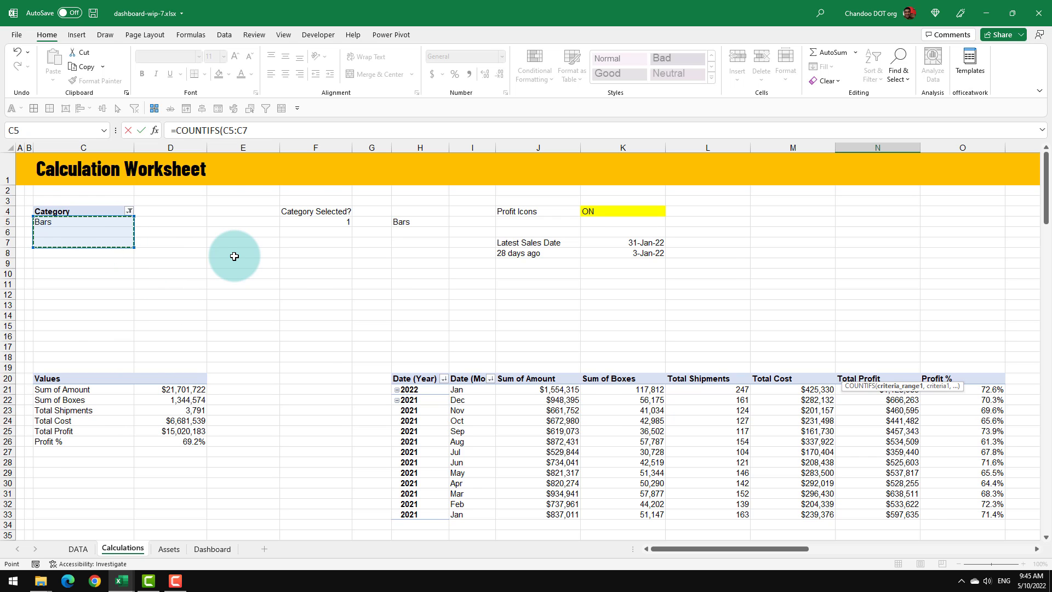
key(F4)
scroll(234, 256, down, 1)
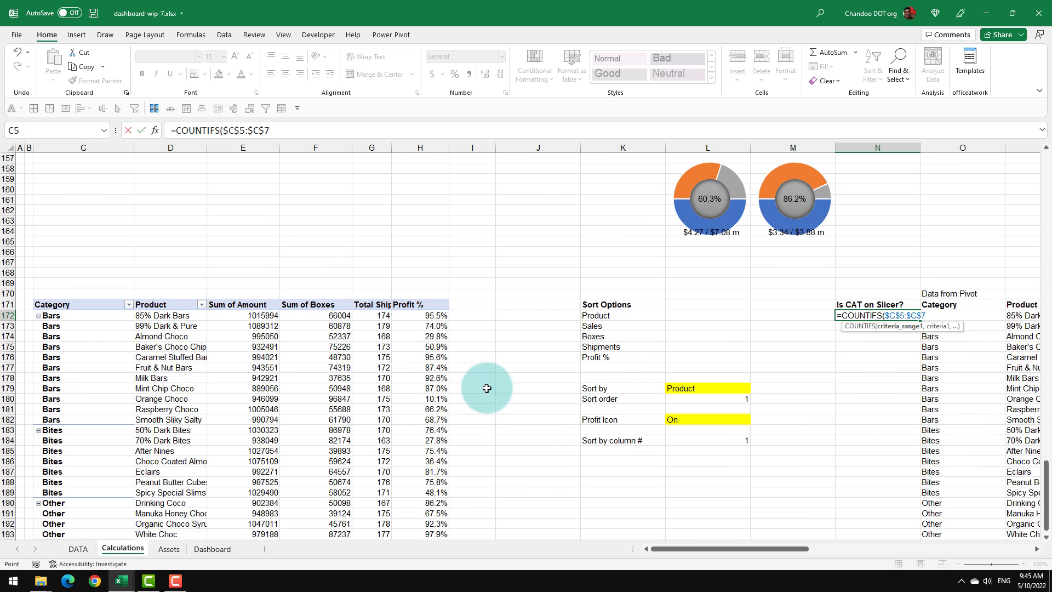
drag(787, 548, 841, 546)
text(,)
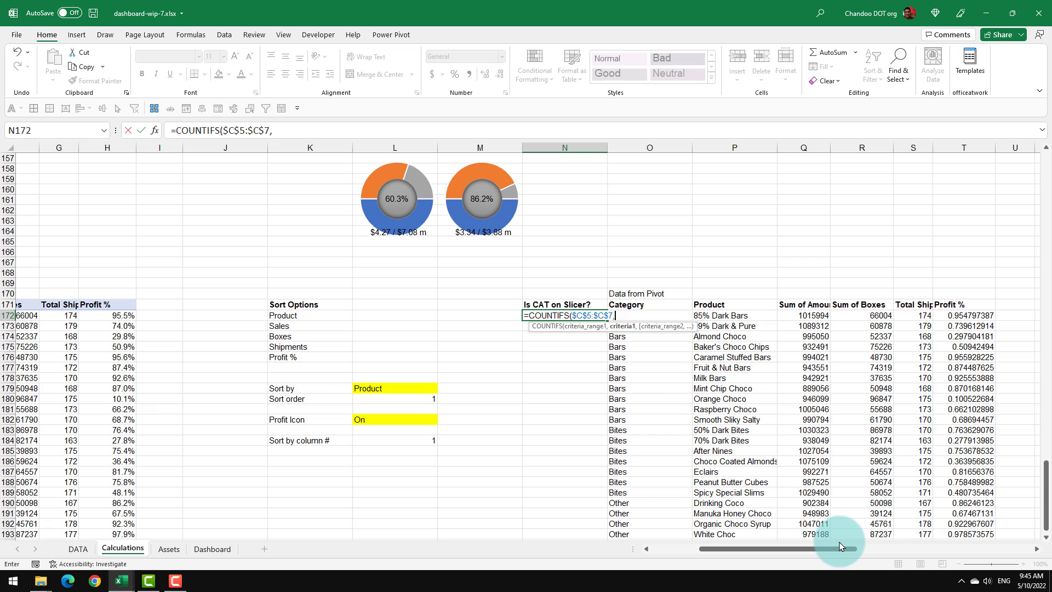
key(Right)
text())
key(Return)
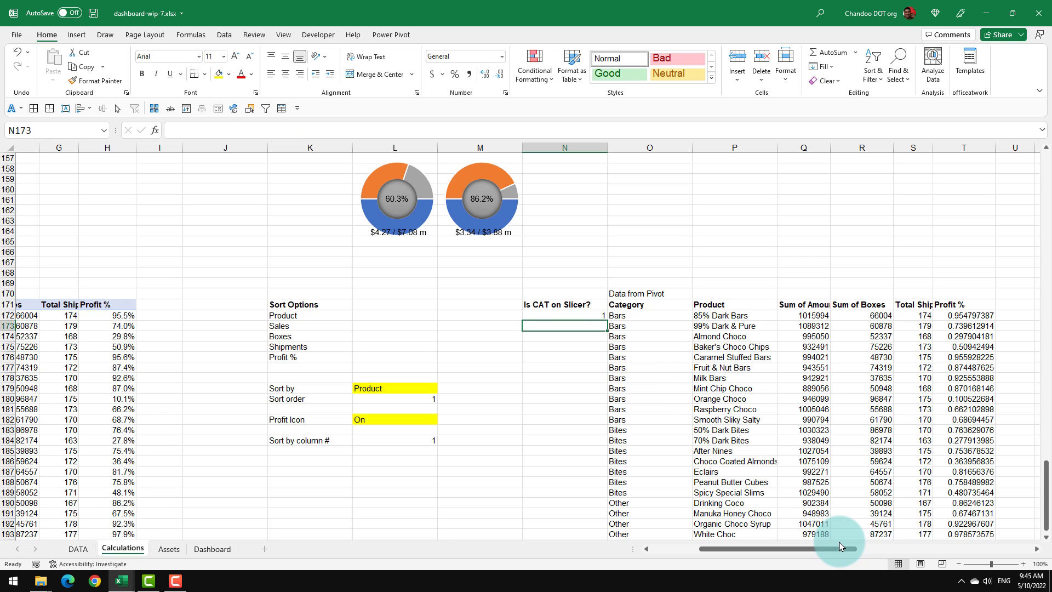
Center N172 and fill its formula down to N193 alongside the product rows
click(591, 313)
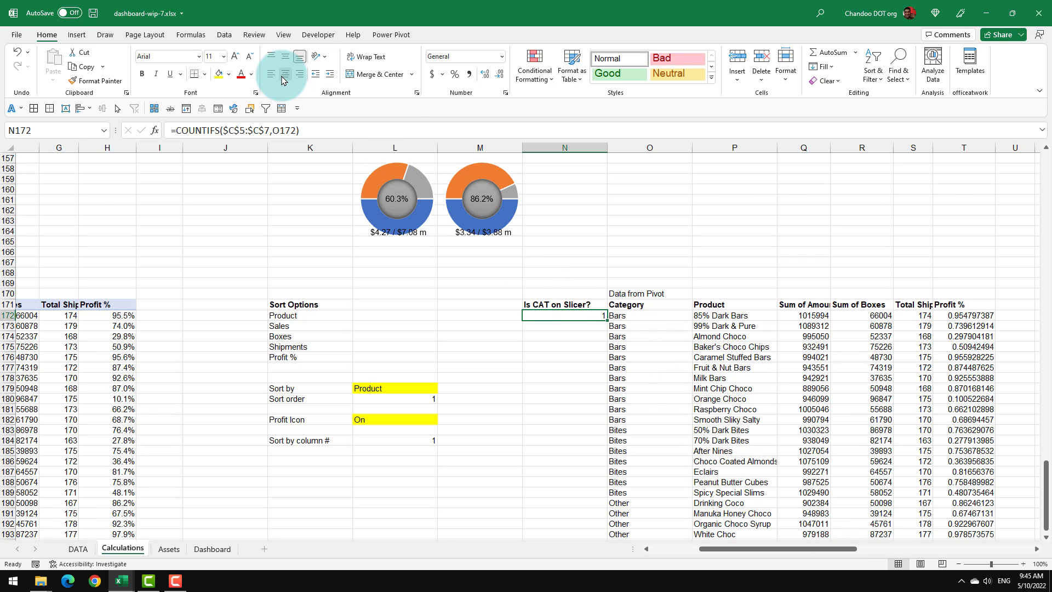
double_click(607, 319)
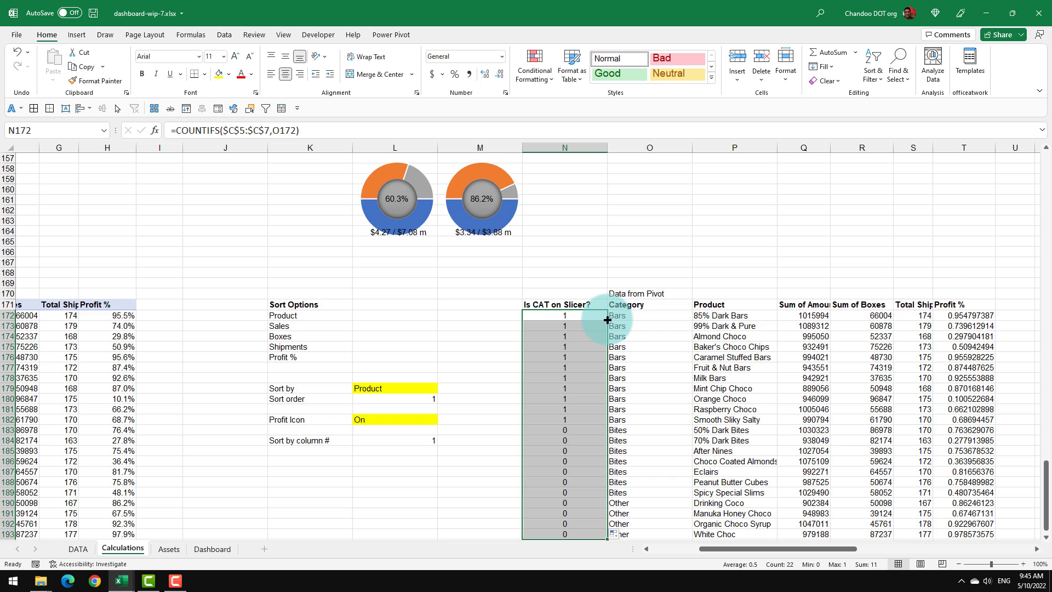
scroll(606, 320, down, 1)
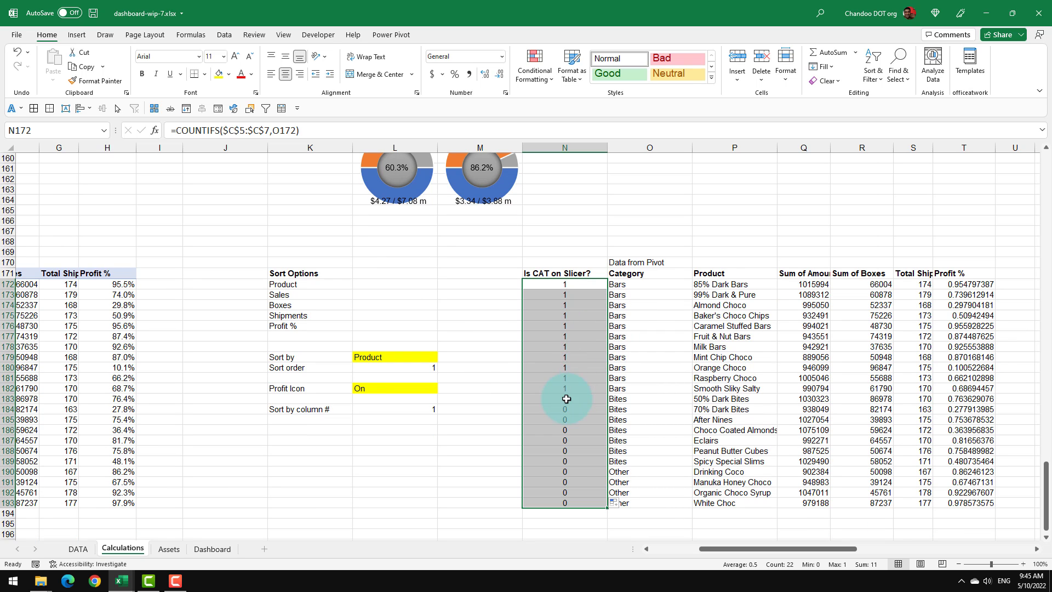
drag(565, 398, 562, 498)
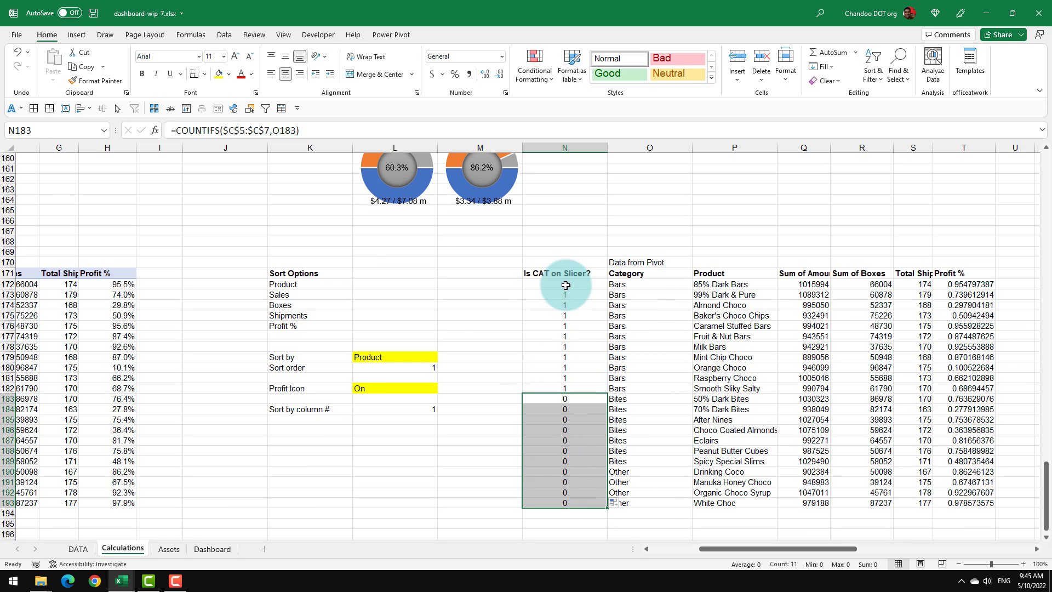
drag(565, 280, 566, 499)
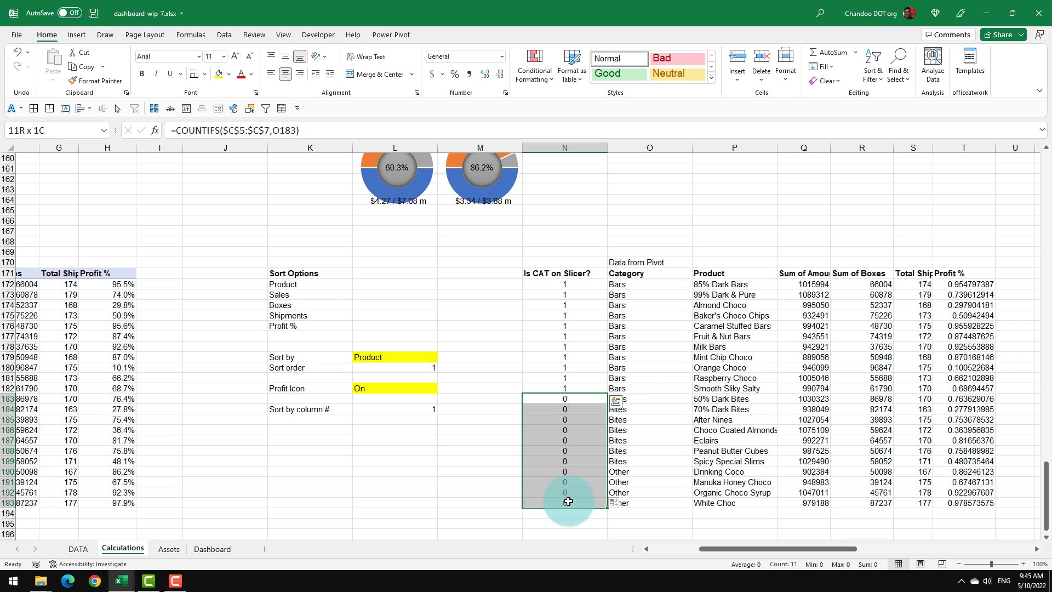
Select Bites in the Dashboard's Category slicer and check the flags for the Bites rows on Calculations
click(229, 550)
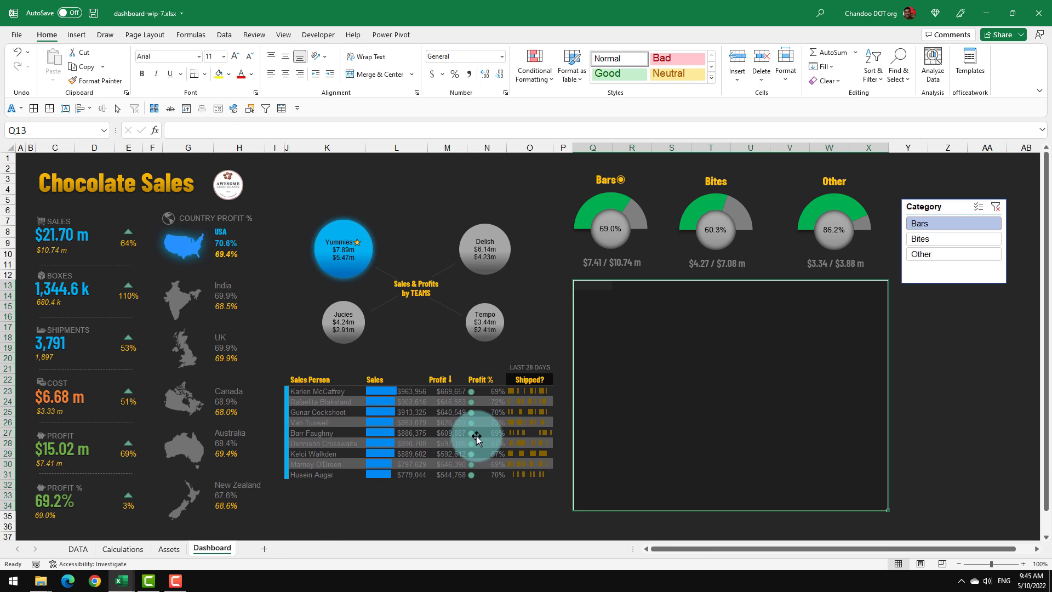
click(929, 239)
drag(584, 399, 579, 458)
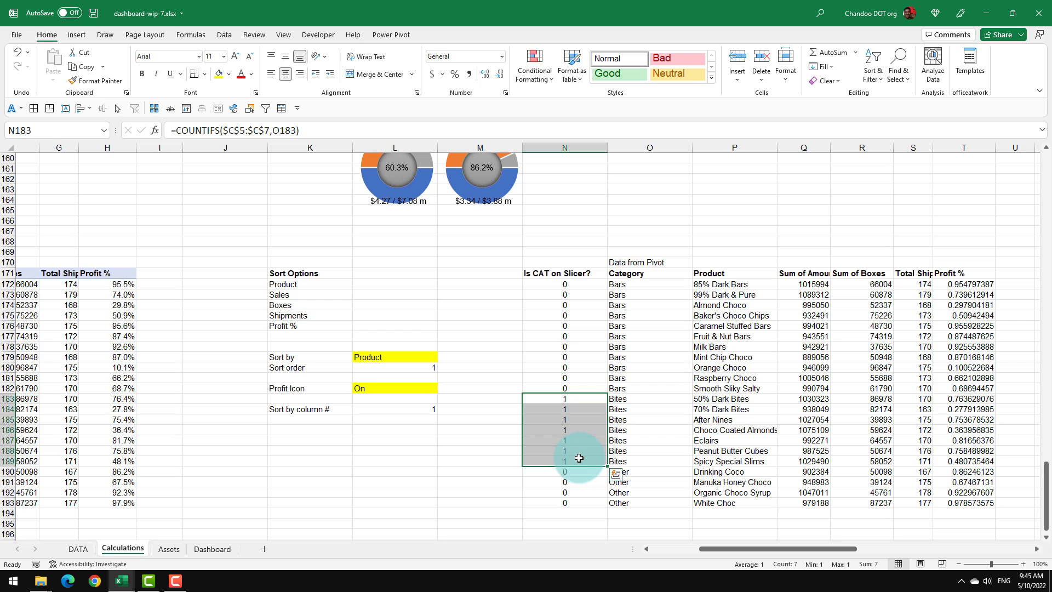
Review the flagged product data in N171:T193, including the slicer flags in N183:N189
drag(762, 548, 810, 548)
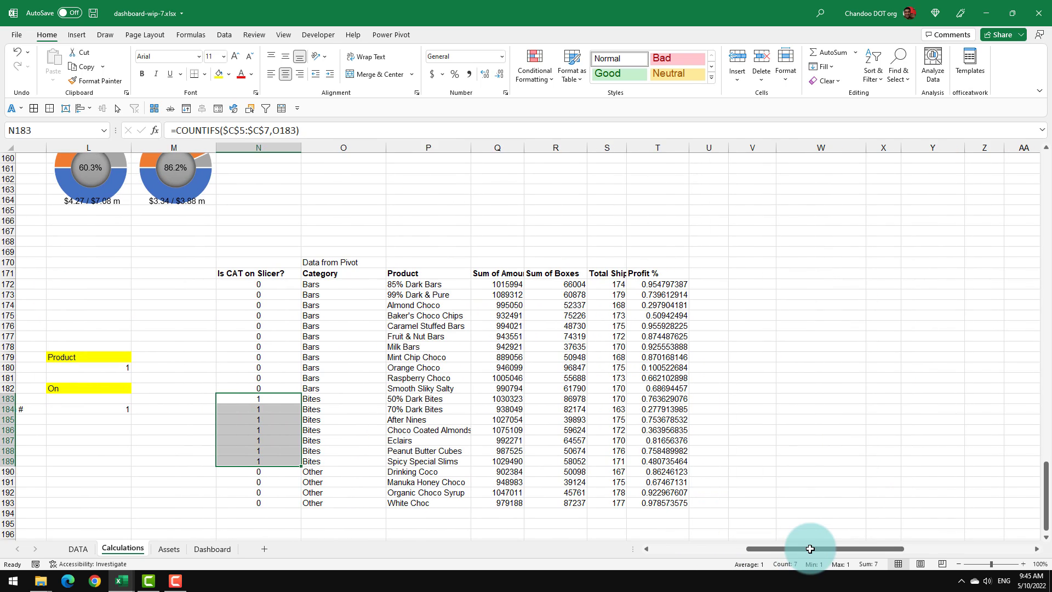
drag(263, 272, 665, 498)
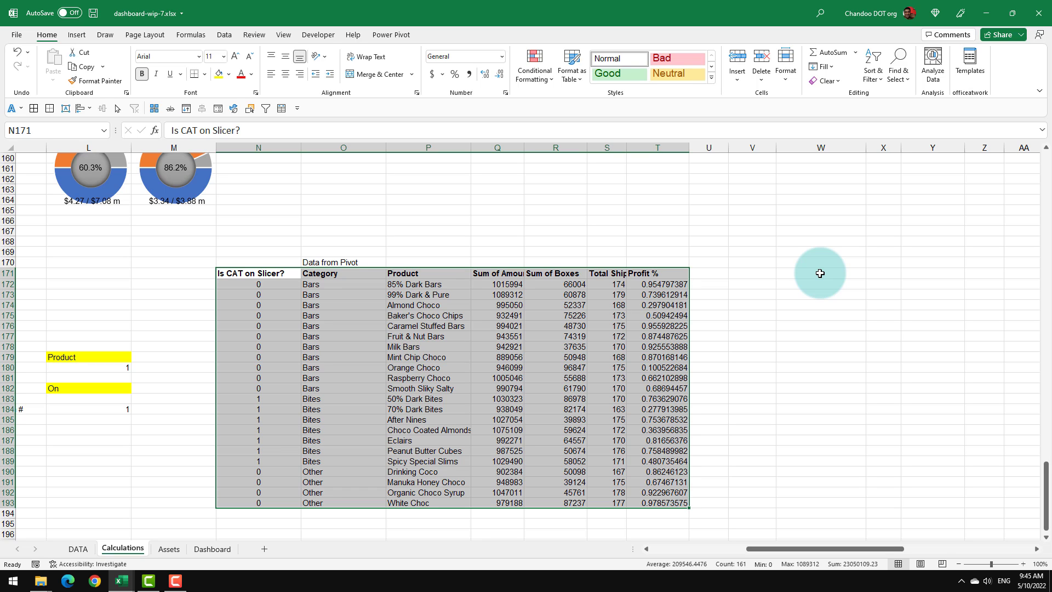
drag(338, 283, 264, 460)
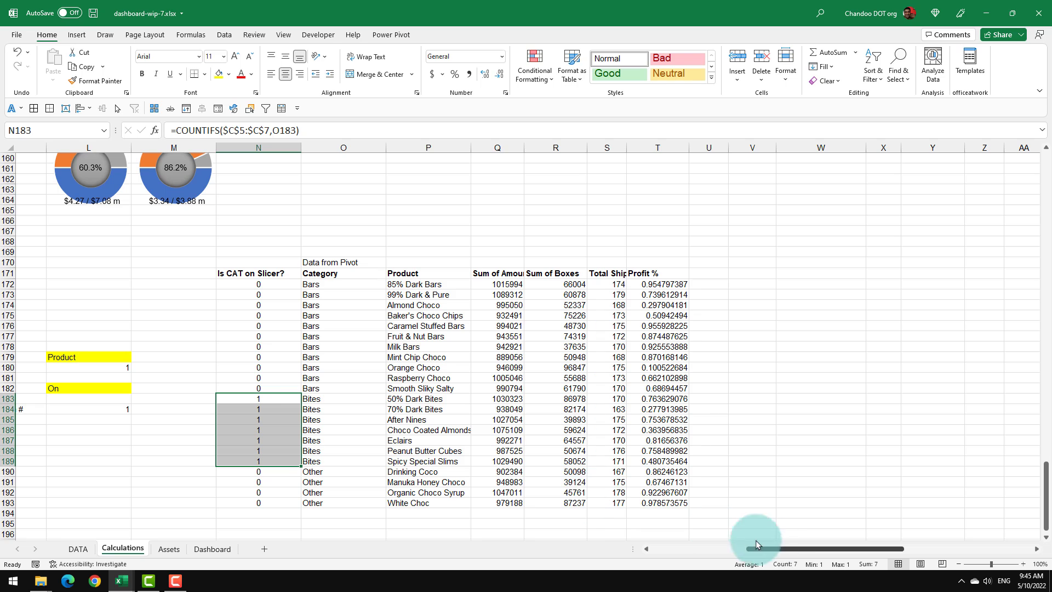
Enter the heading "Sorted DATA" in cell W170 of the Calculations sheet, beside the pivot data copy
drag(787, 550, 767, 551)
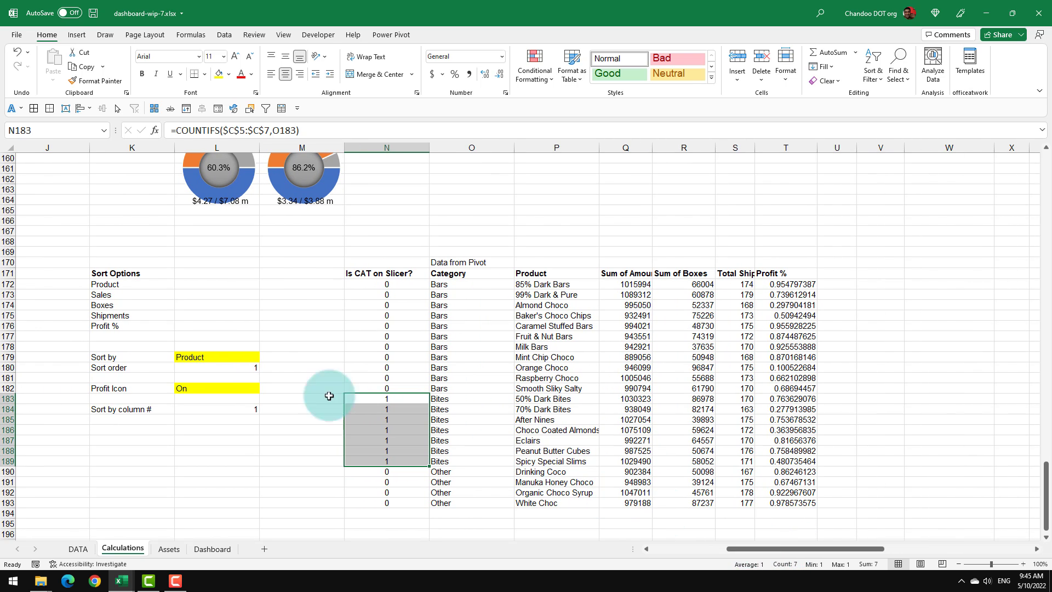
click(223, 357)
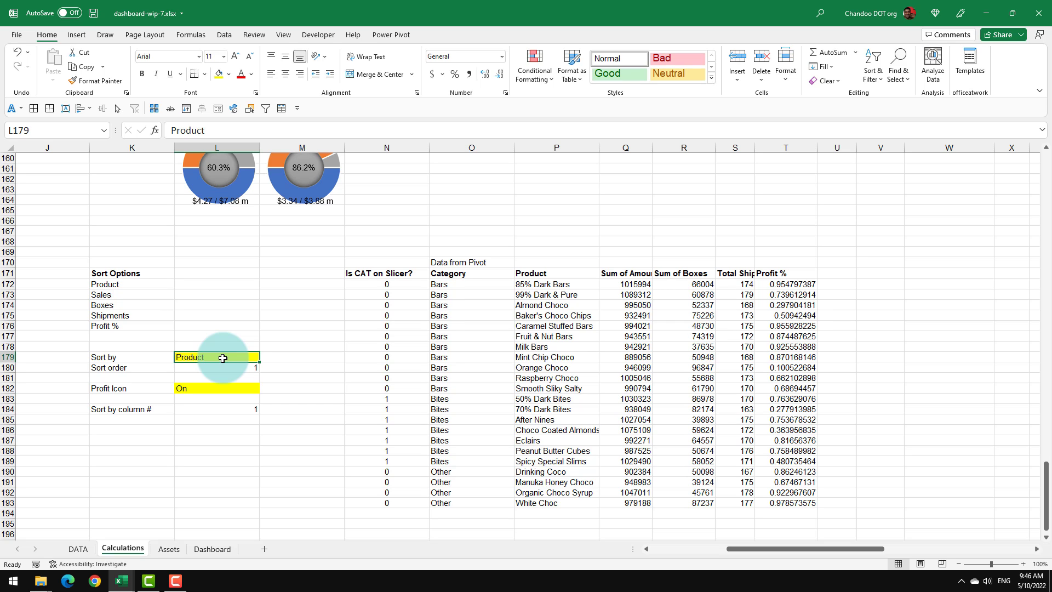
drag(554, 284, 549, 360)
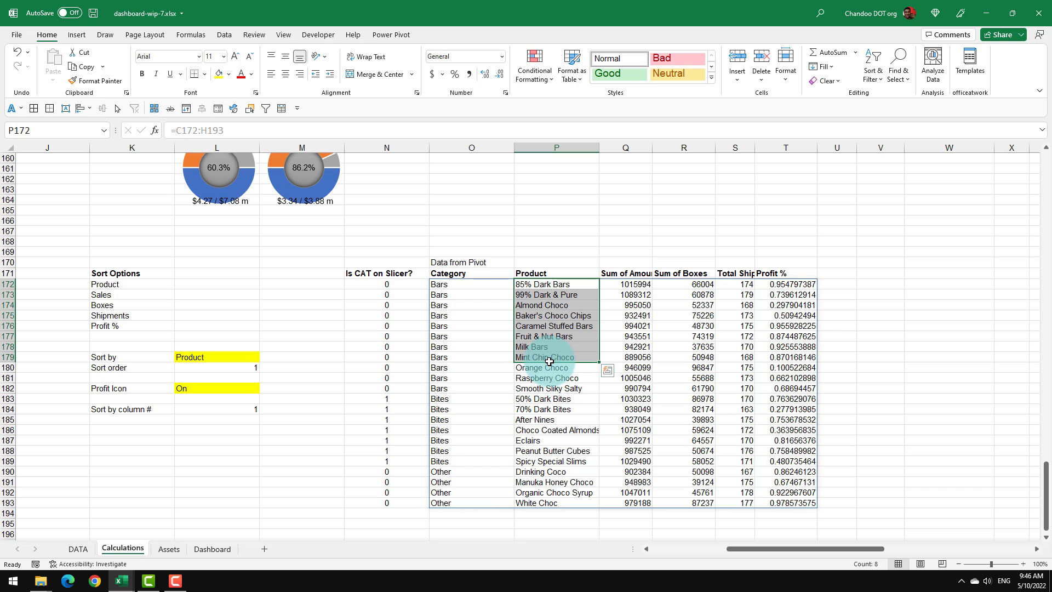
drag(782, 547, 823, 544)
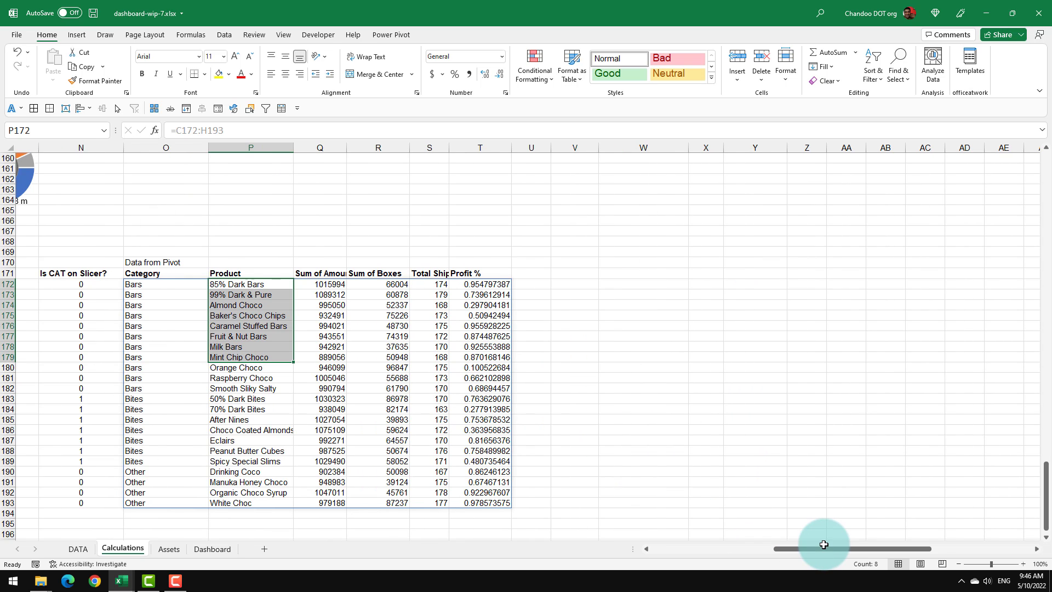
click(636, 273)
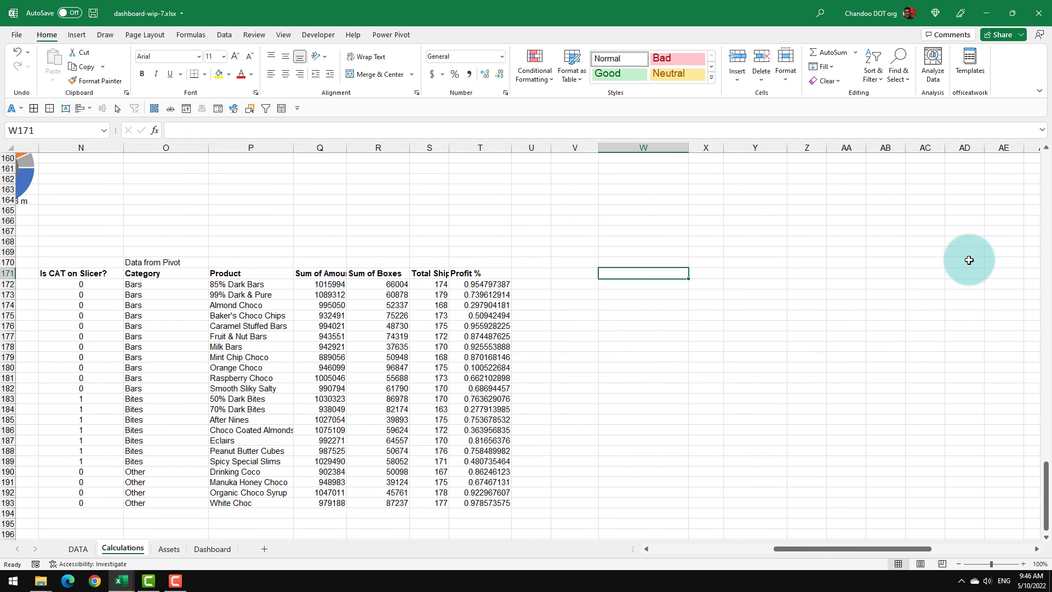
key(Up)
text(S)
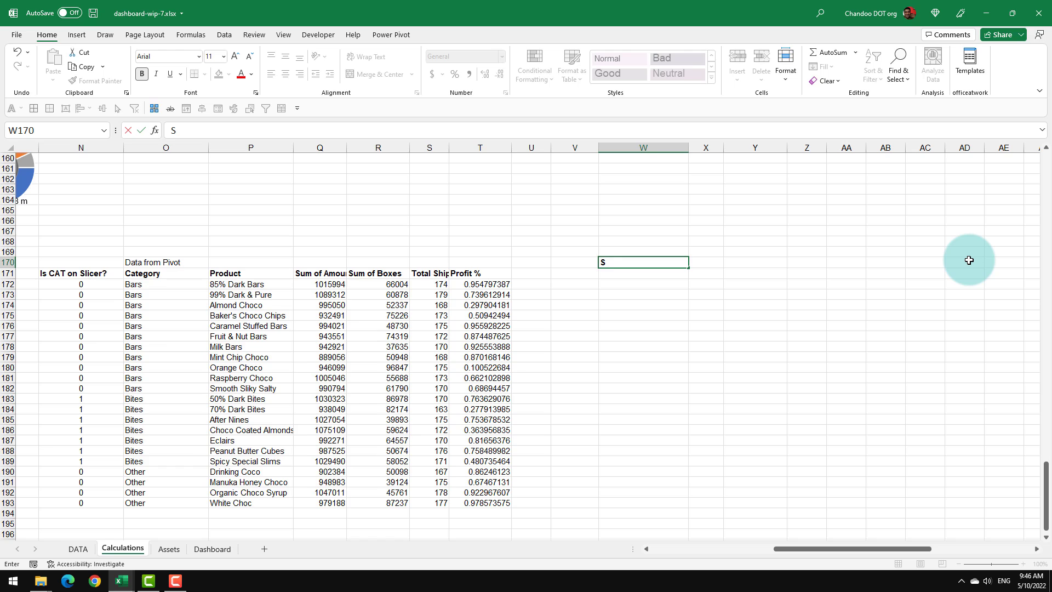
text(orte)
text(d )
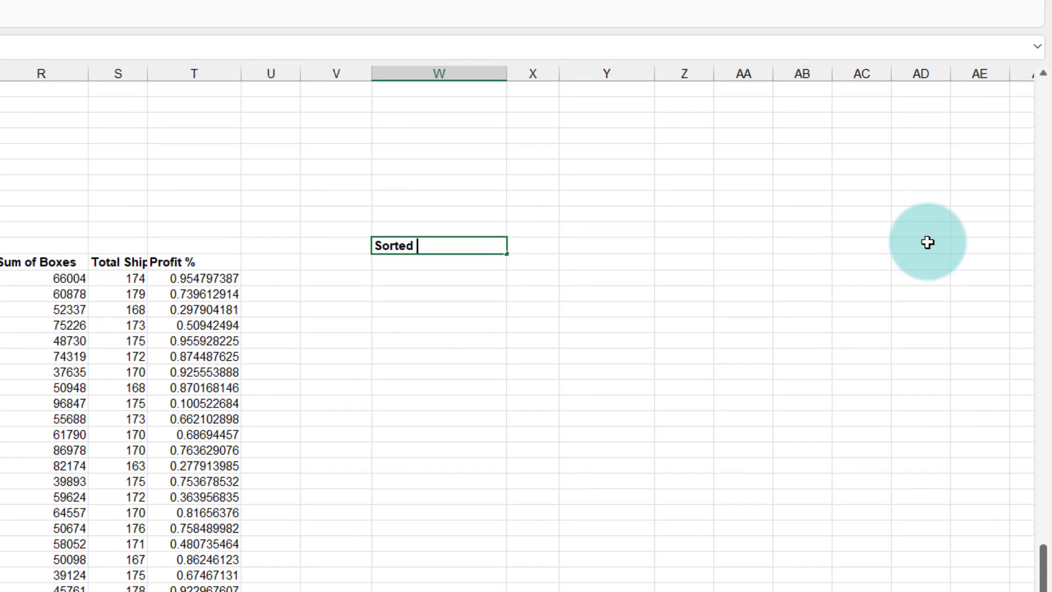
text(DATA)
key(Return)
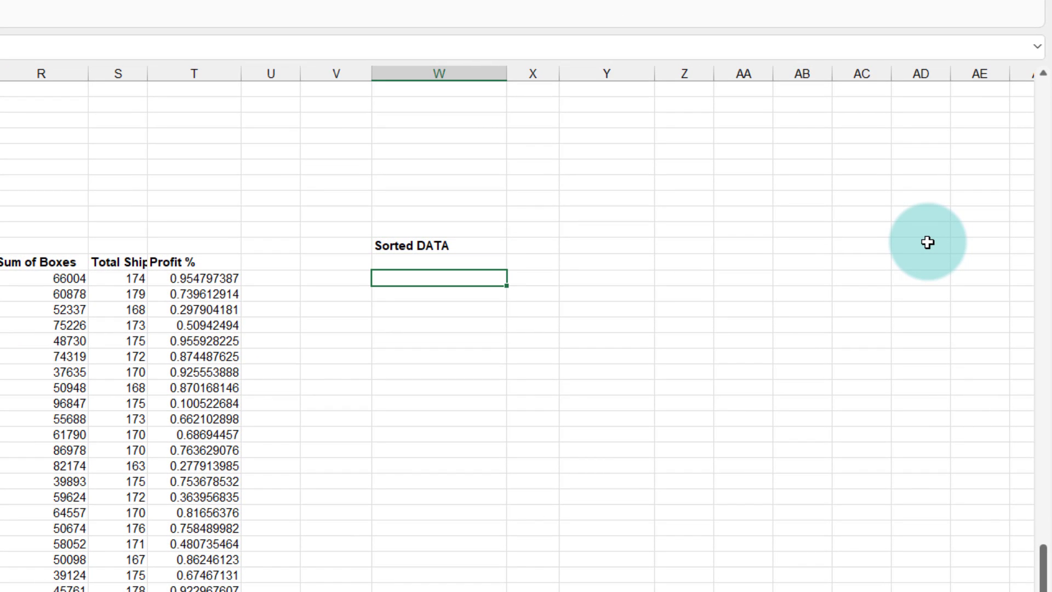
Start a SORTBY formula in W172 on the product data P172:T193, sorted first by N172:N193 in descending order (-1)
text(=sortby)
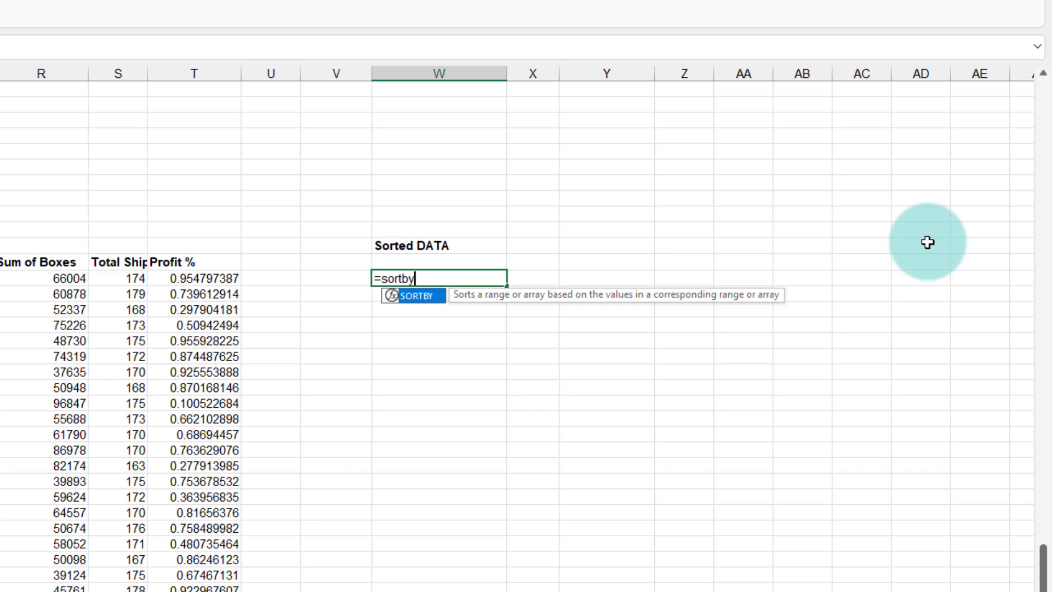
key(Tab)
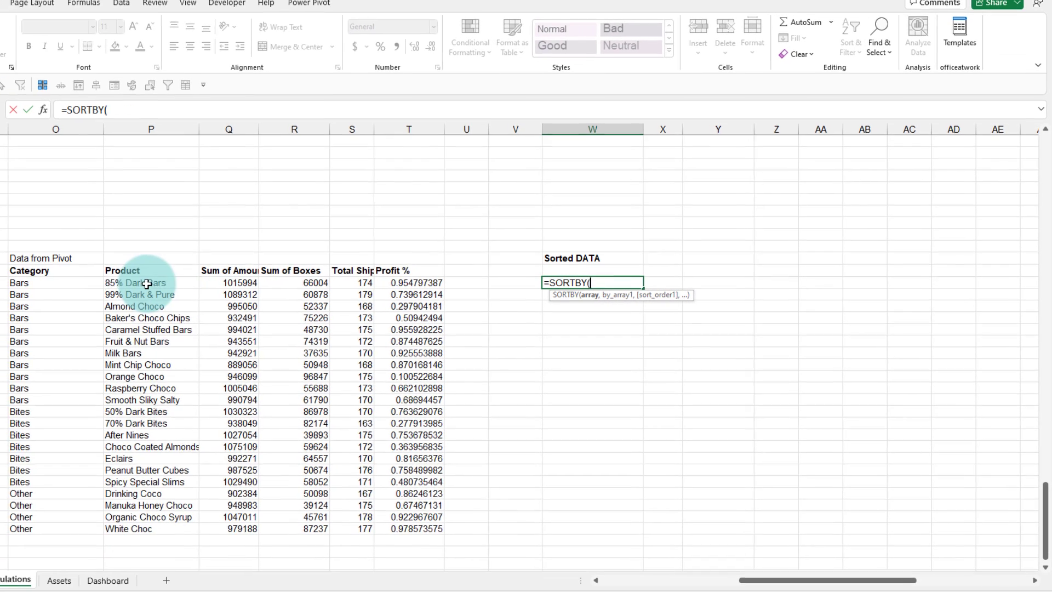
drag(140, 283, 434, 526)
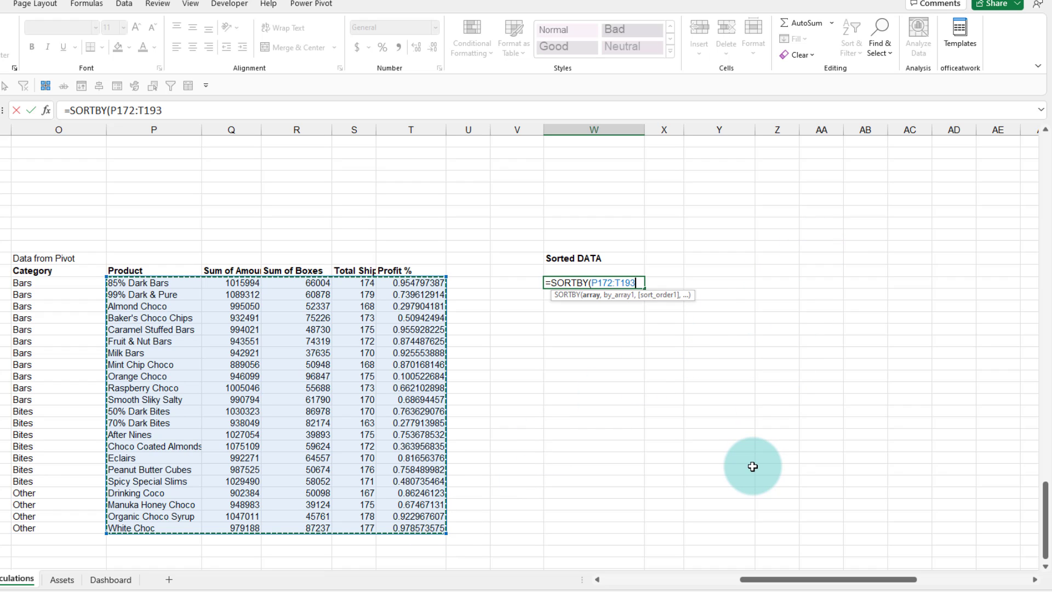
text(,)
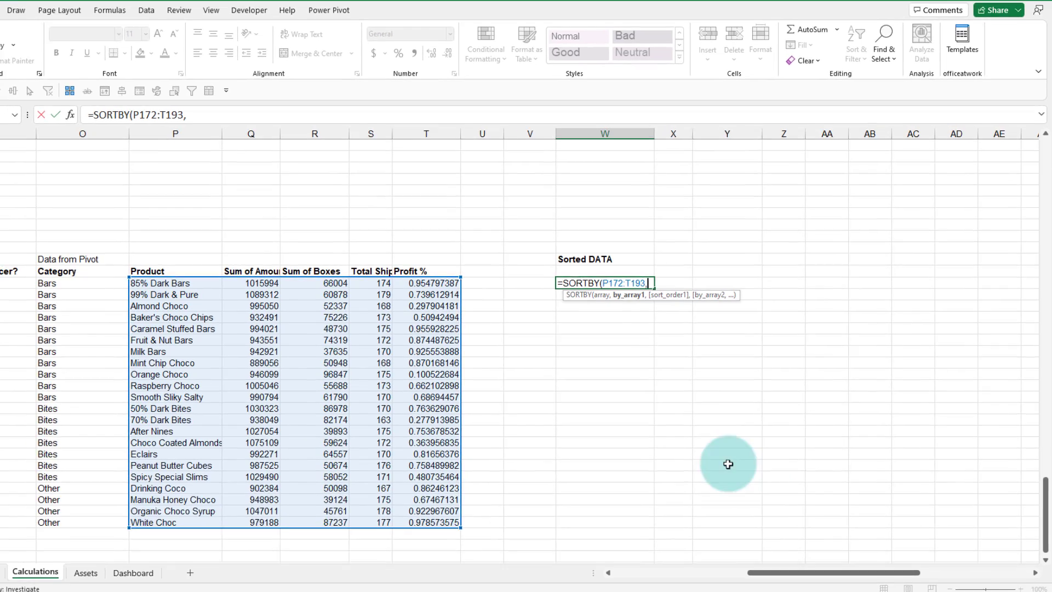
drag(88, 284, 75, 486)
text(,)
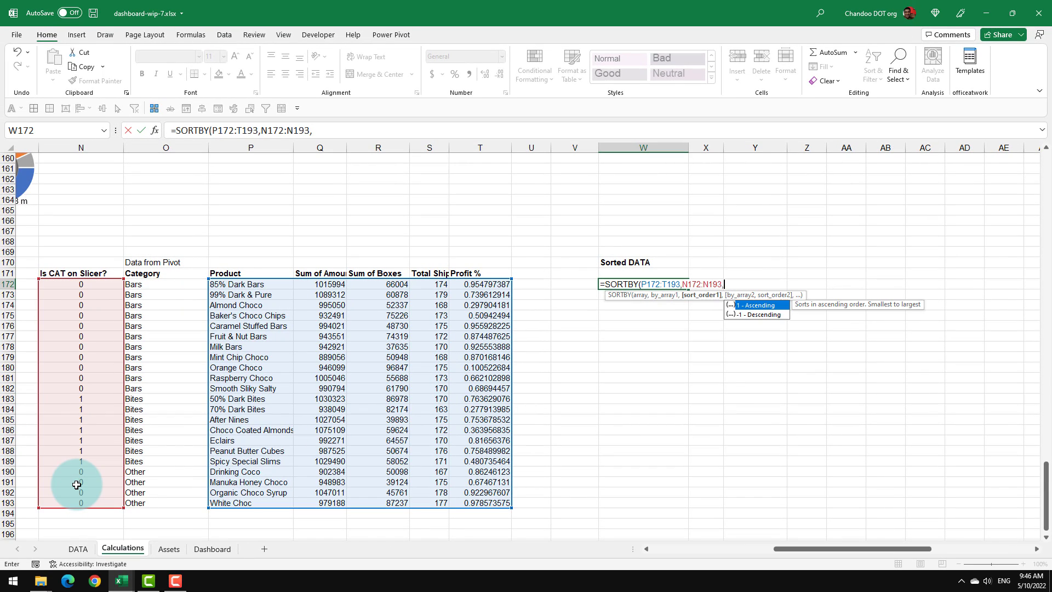
text(-1)
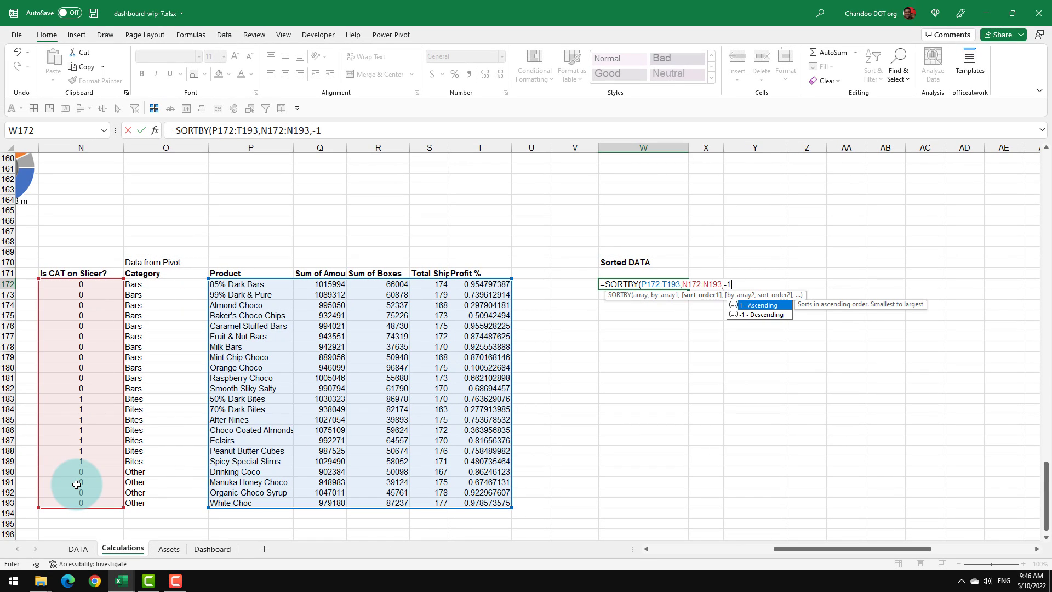
text(,)
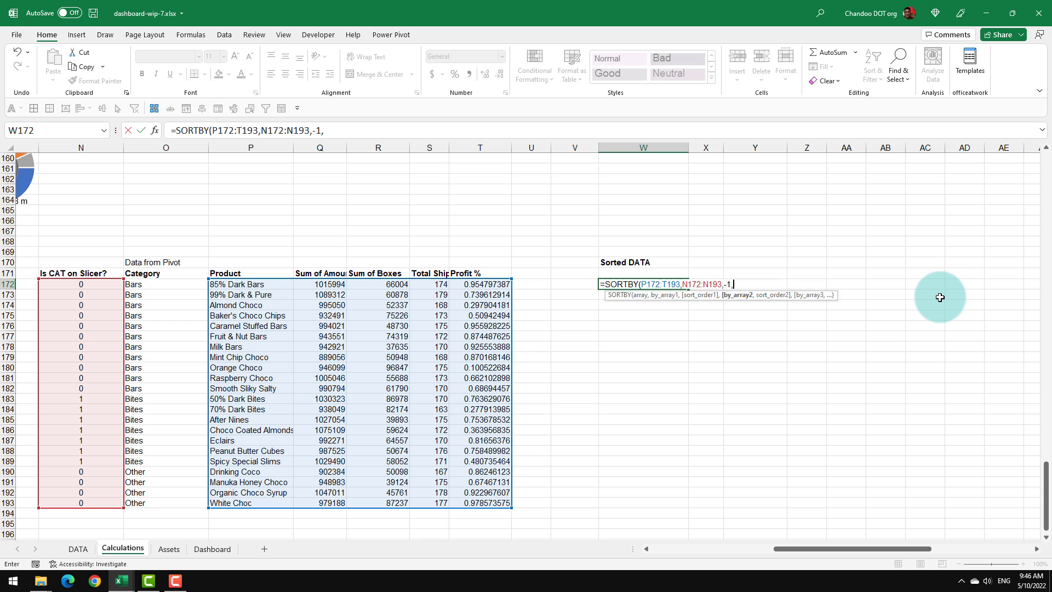
Add INDEX(P172:T193,,L184) as the second sort array so the formula sorts by the chosen column number
drag(789, 548, 750, 553)
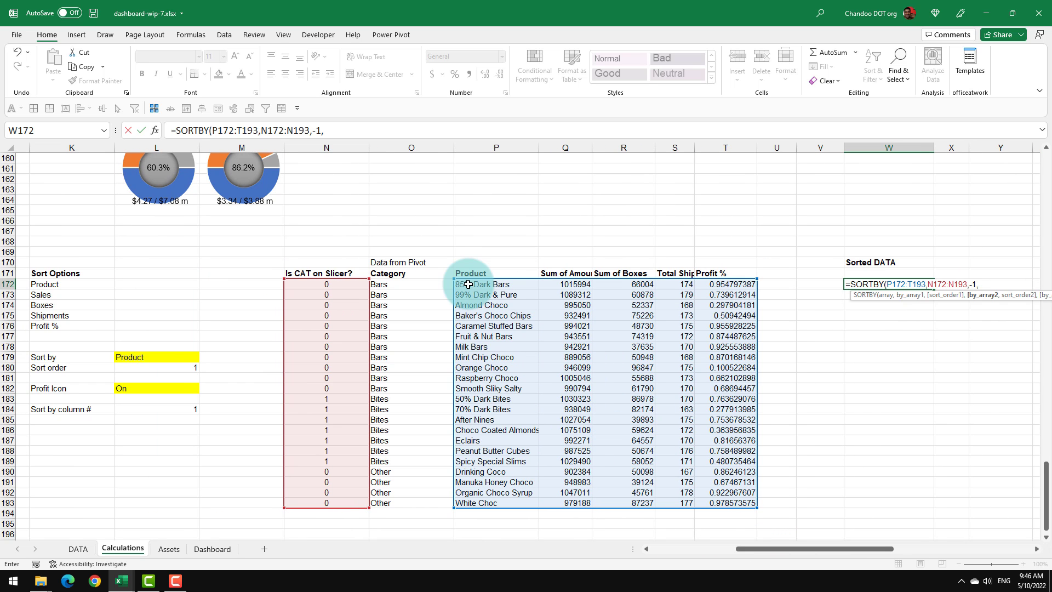
drag(468, 284, 725, 500)
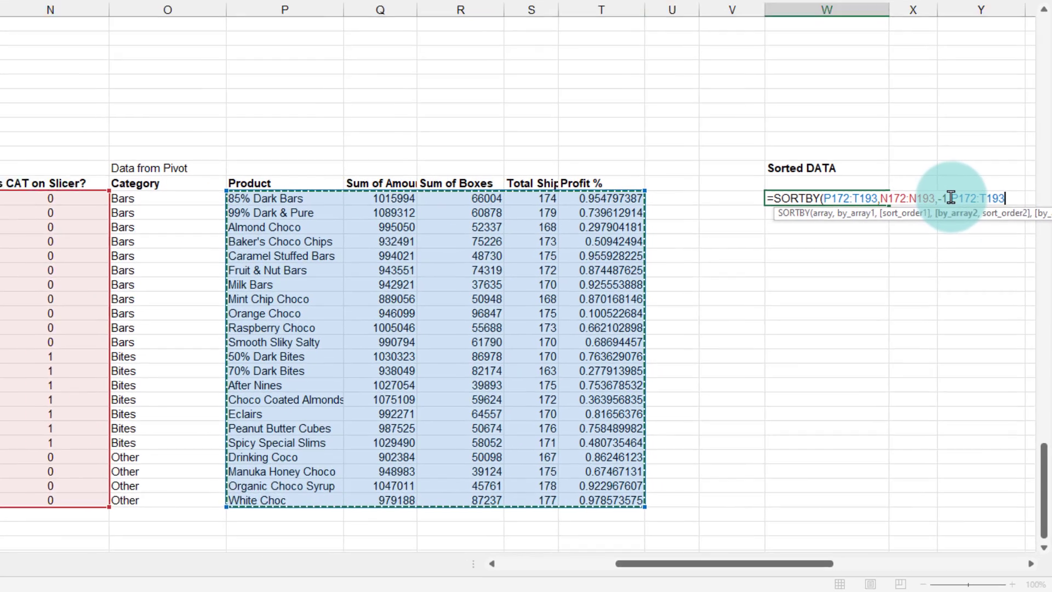
drag(979, 284, 1009, 283)
drag(984, 157, 1003, 158)
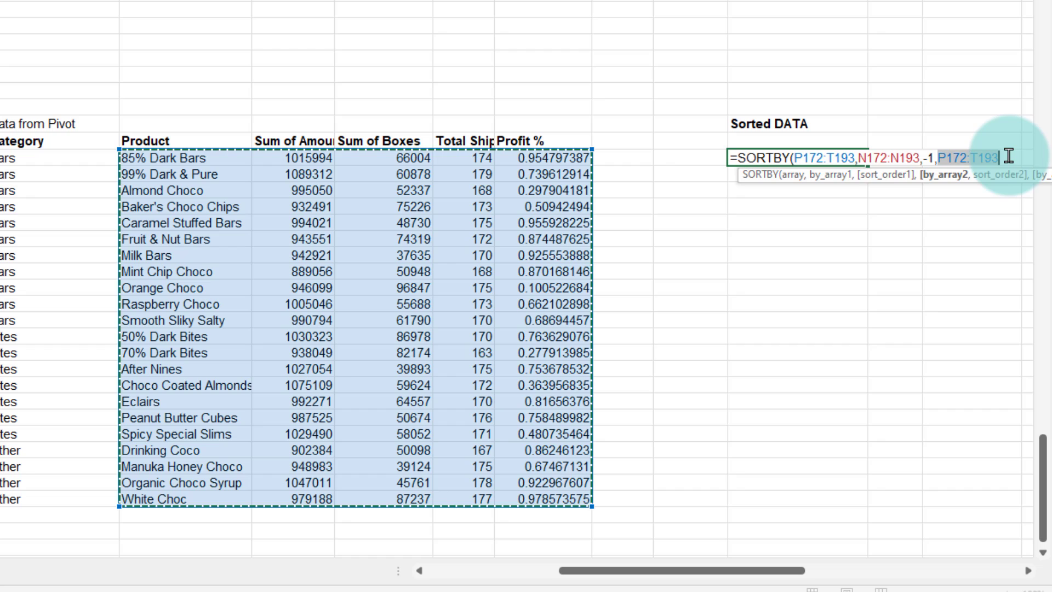
text(index()
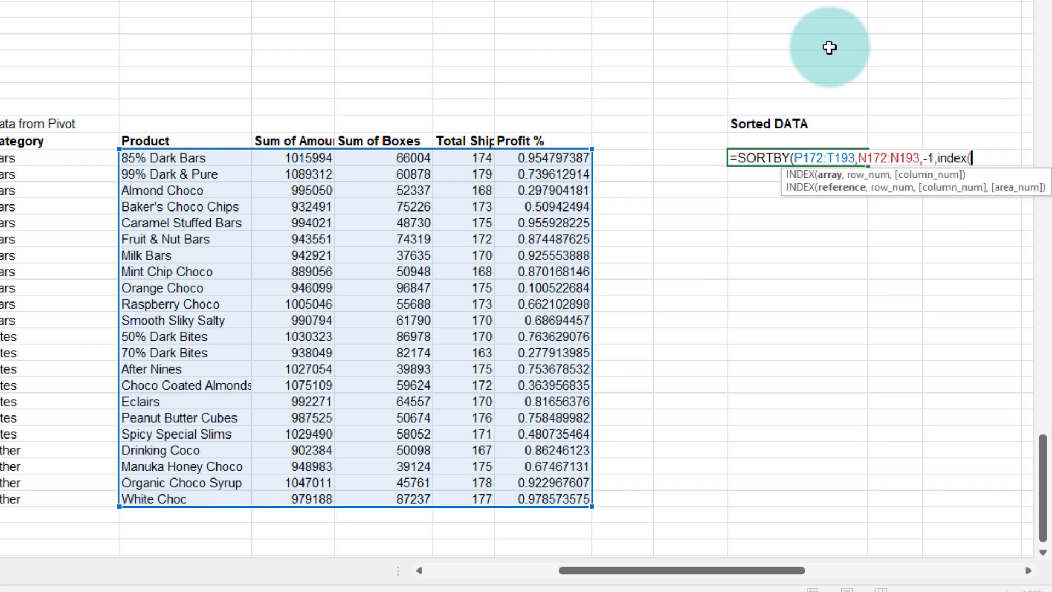
drag(180, 157, 574, 499)
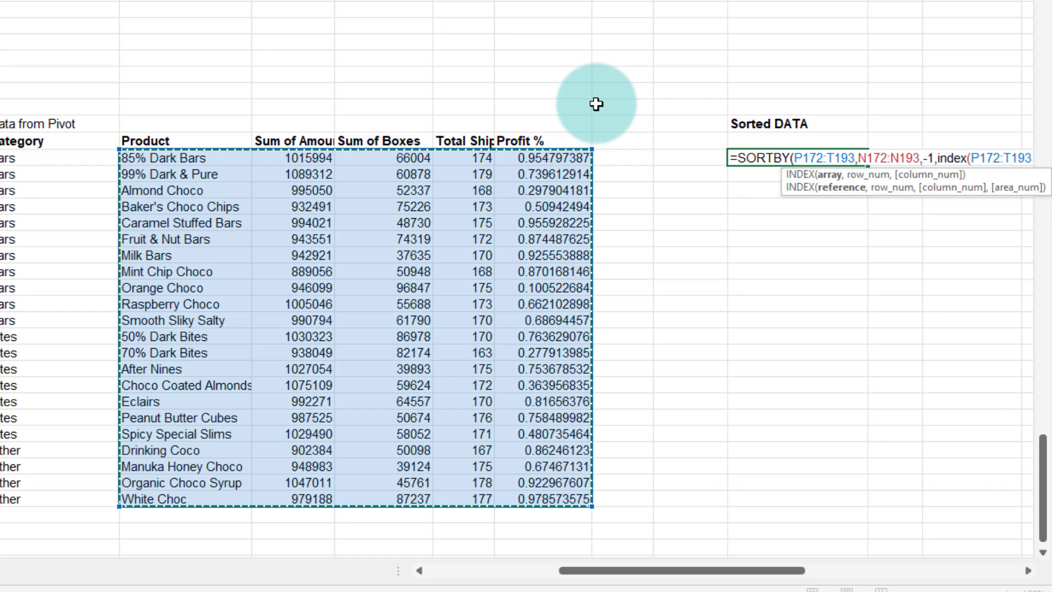
text(,,)
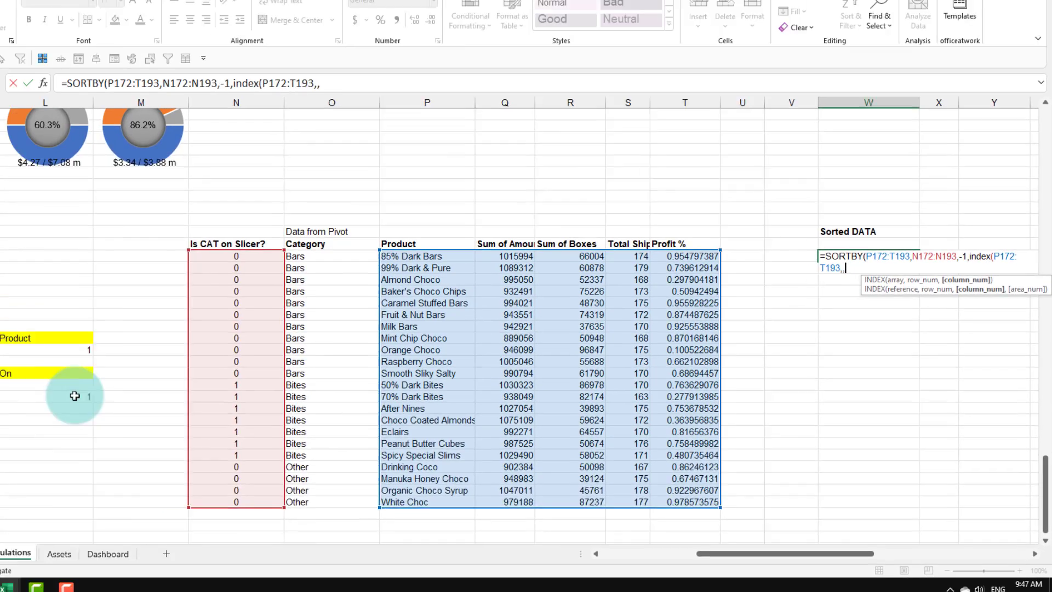
click(164, 413)
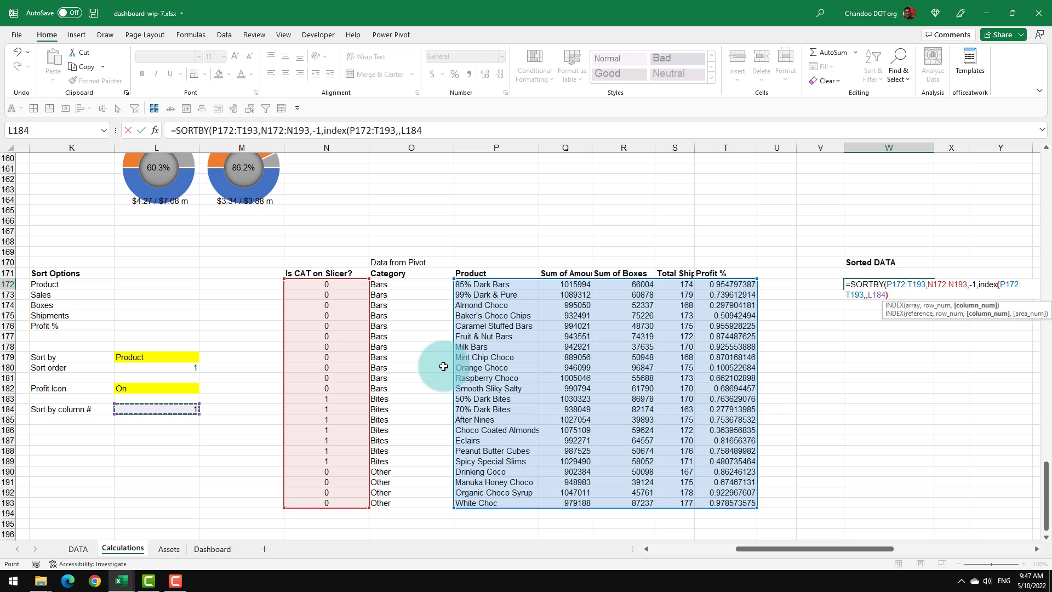
text())
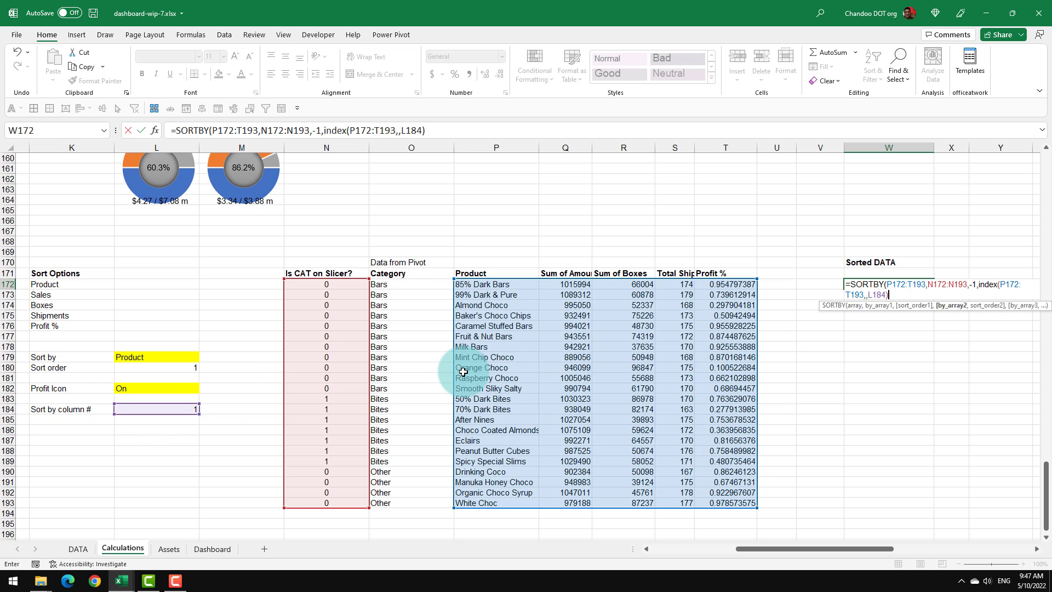
Use cell L180 as the sort order of the second sort array and complete the SORTBY formula
text(,)
click(155, 366)
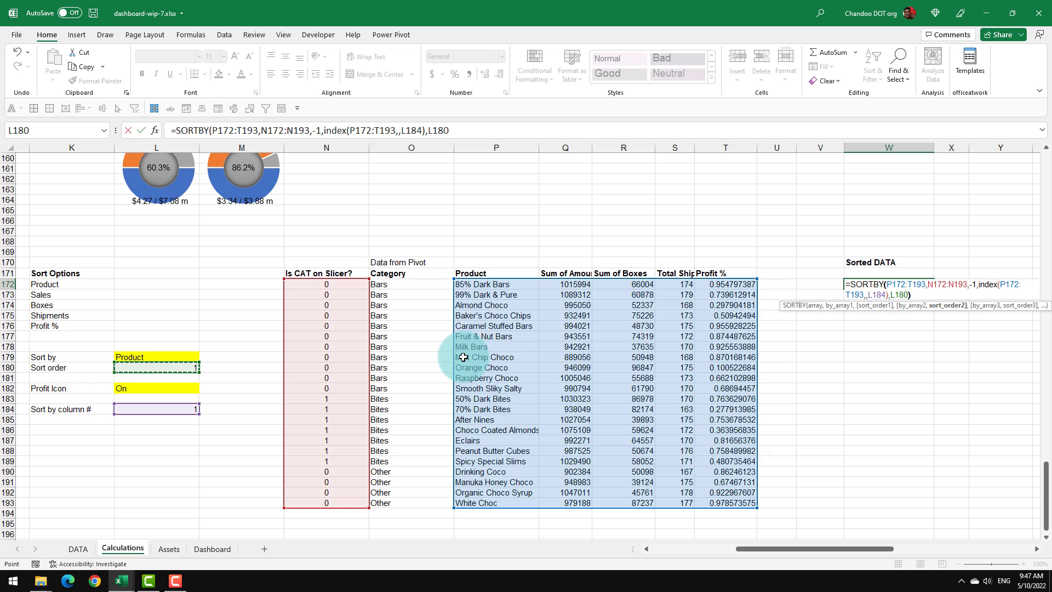
text())
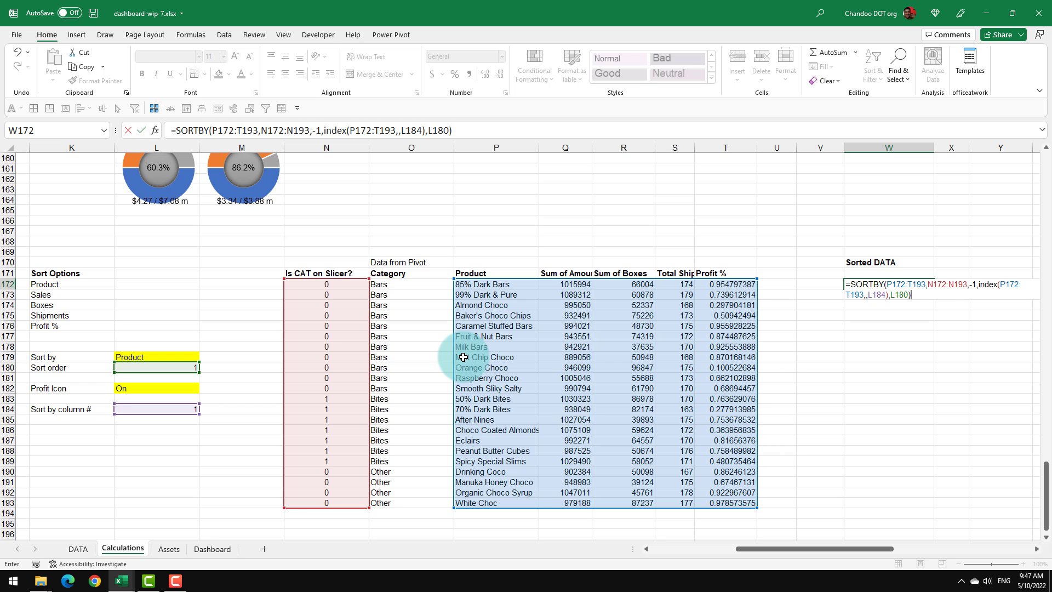
key(Return)
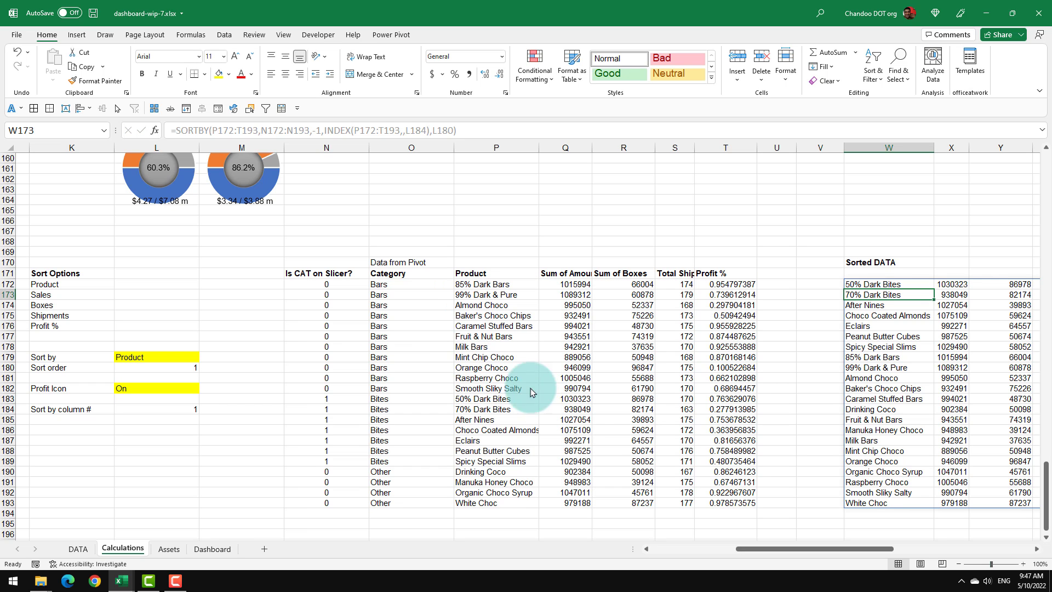
Compare the product order in the Sorted DATA block with the slicer category flags in column N
drag(875, 548, 913, 547)
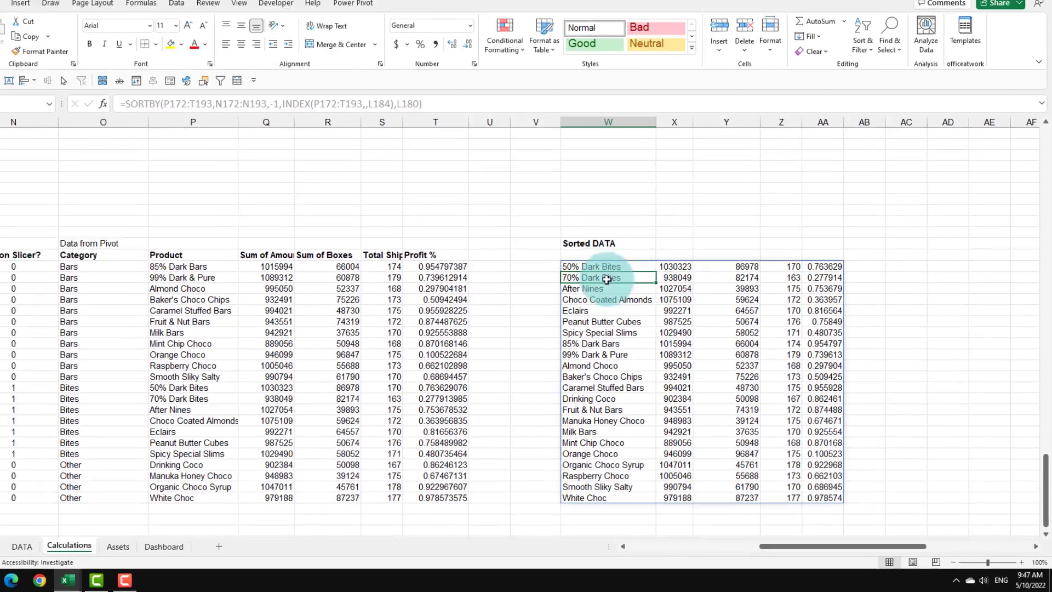
drag(632, 284, 636, 295)
drag(233, 399, 82, 409)
drag(0, 313, 0, 391)
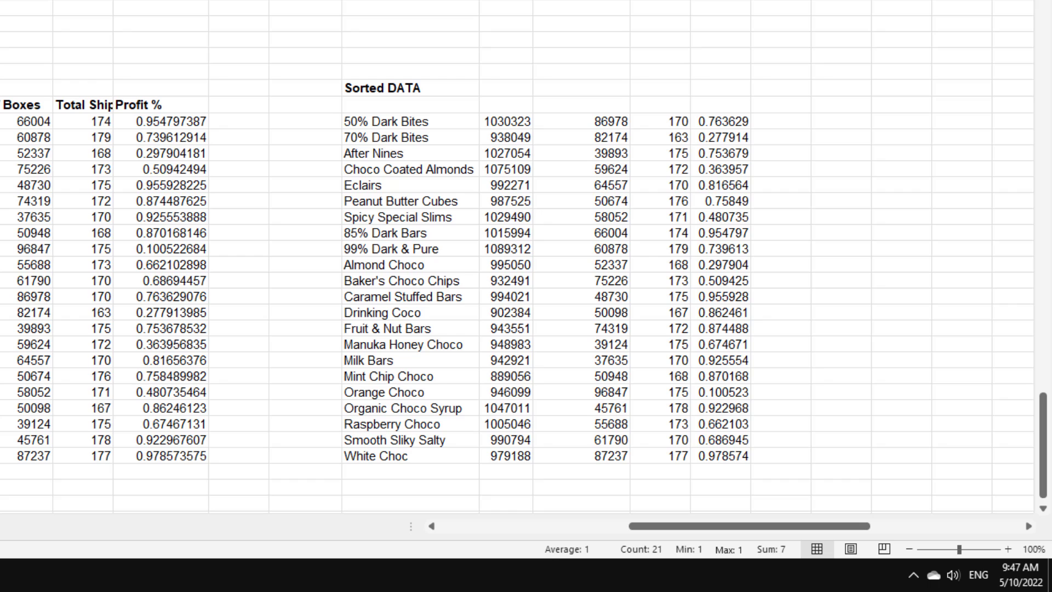
drag(384, 121, 427, 460)
Change the Sort by option in cell L179 to Sales
drag(657, 527, 548, 527)
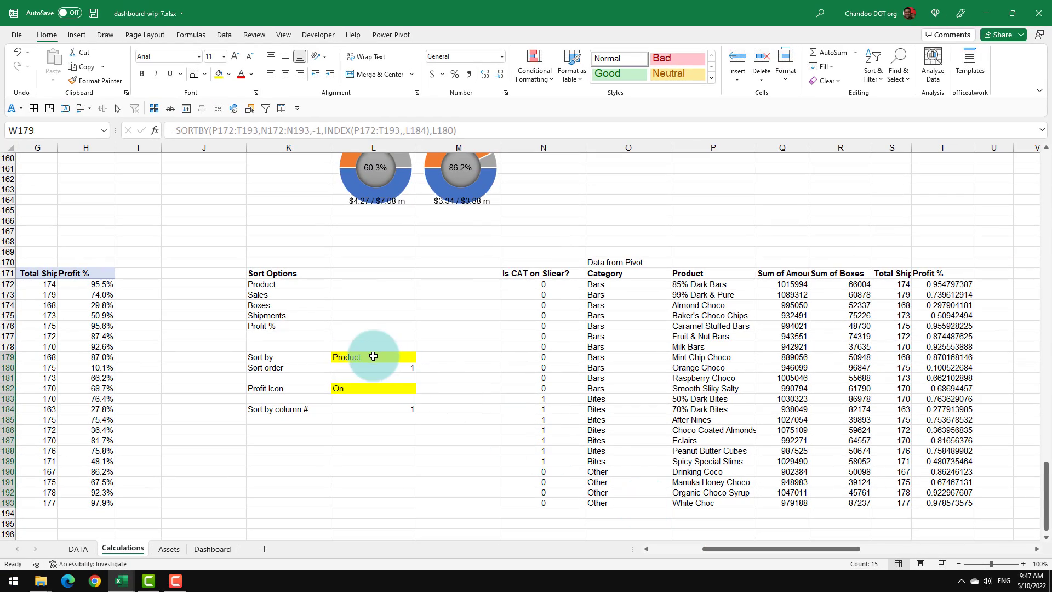
click(373, 356)
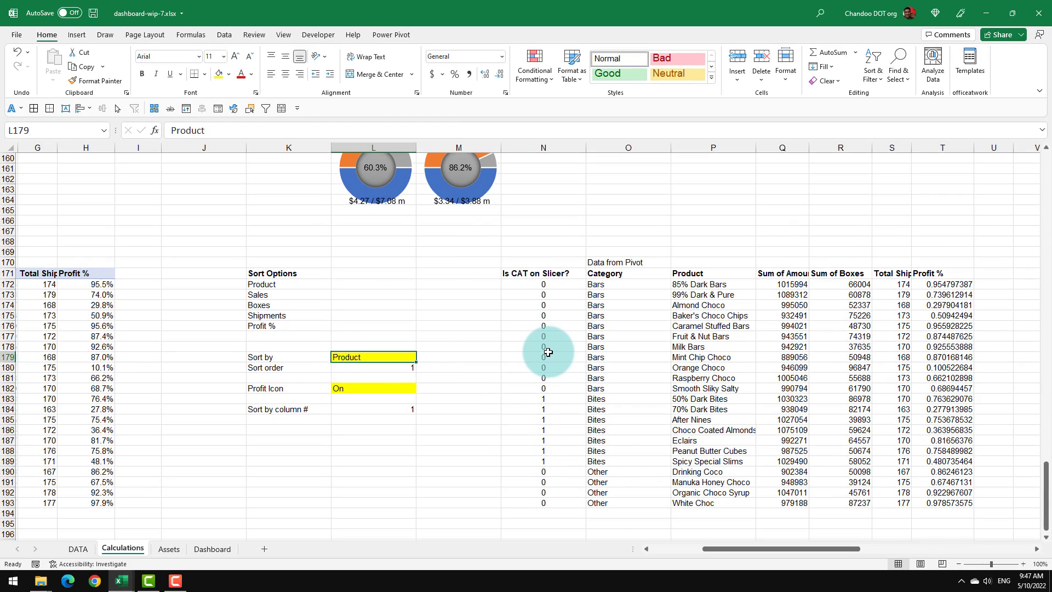
text(Sales)
key(Return)
Check how the Sorted DATA block orders the slicer-category products and the remaining products by sales amount
drag(741, 548, 818, 558)
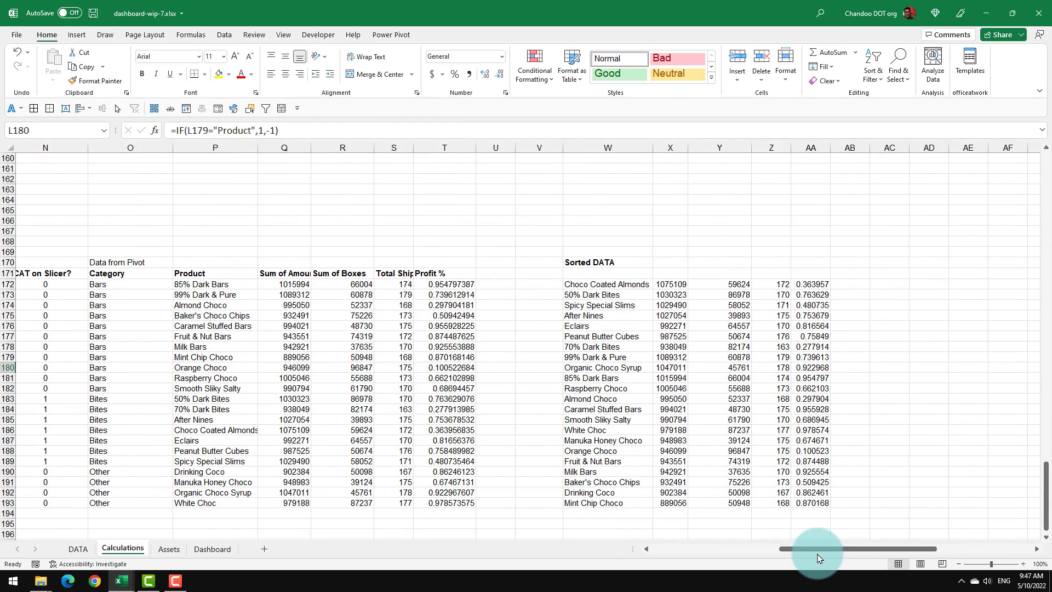
drag(594, 283, 596, 348)
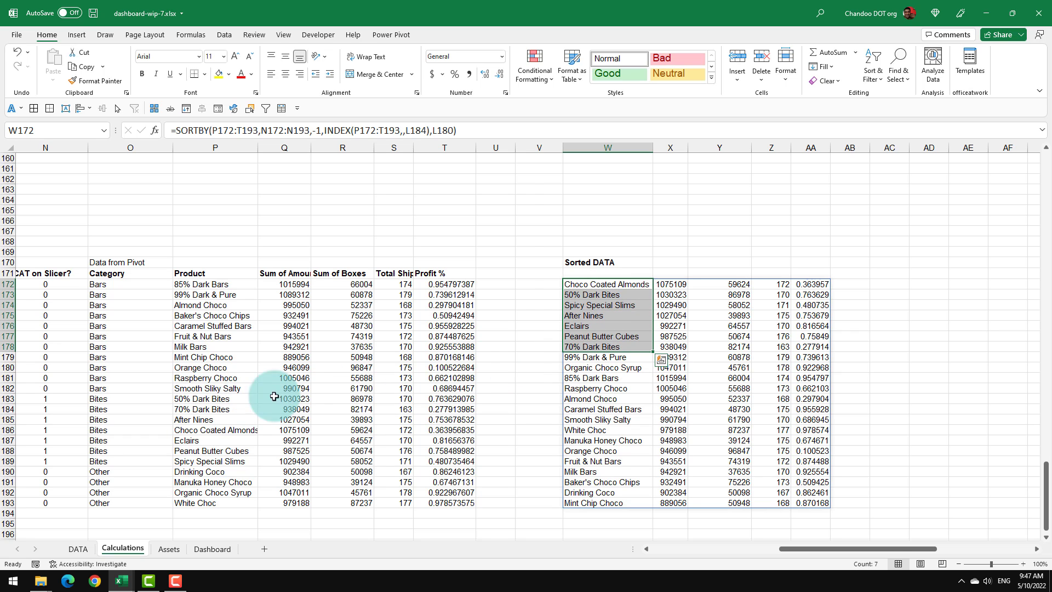
drag(671, 284, 669, 345)
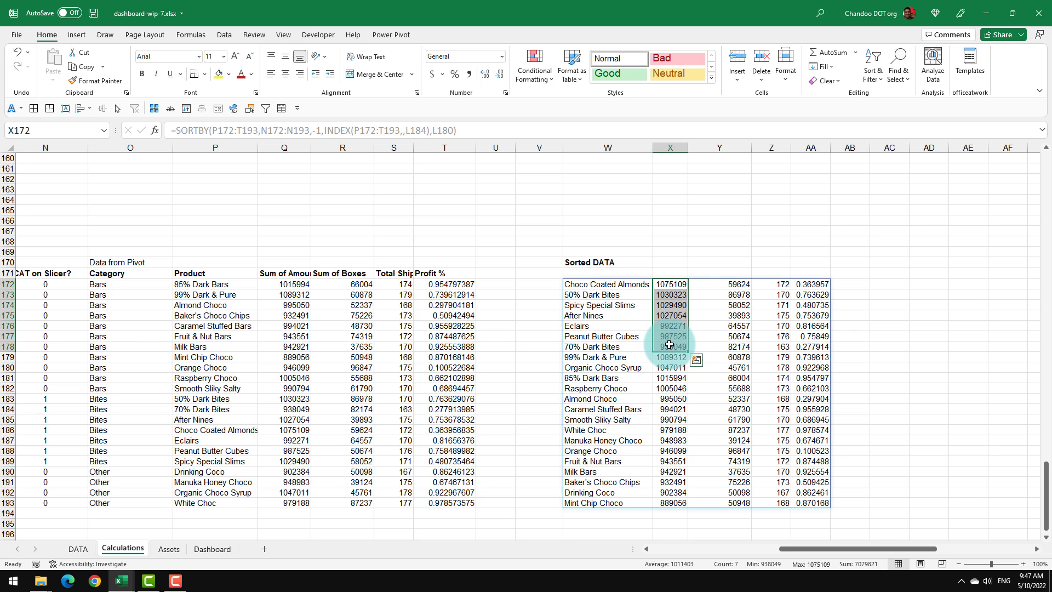
drag(602, 367, 749, 486)
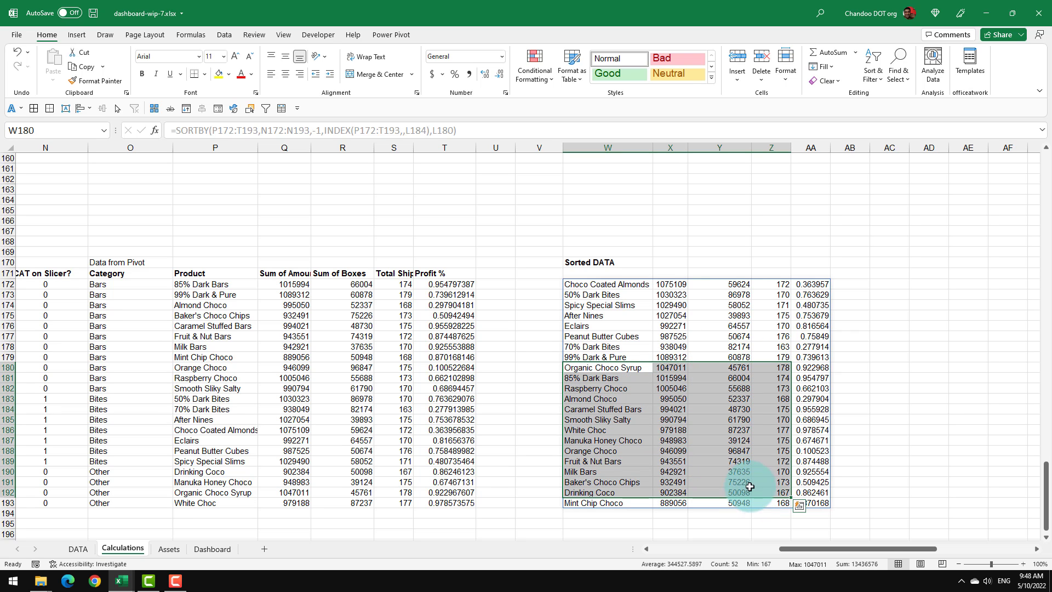
drag(594, 359, 813, 500)
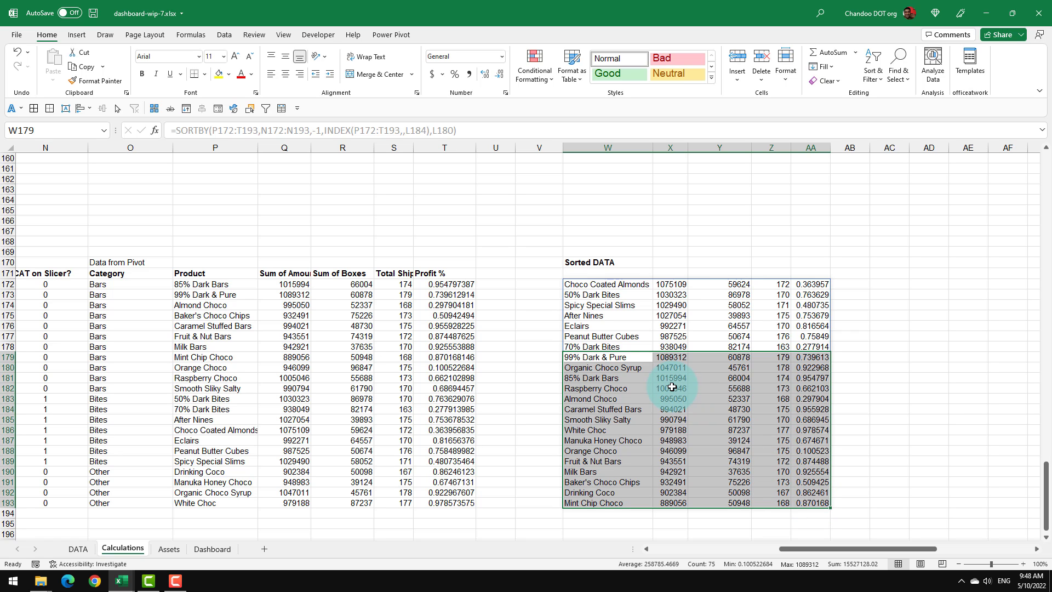
Add a bold "Table Header" heading in cell L171 beside Sort Options
drag(600, 273, 803, 276)
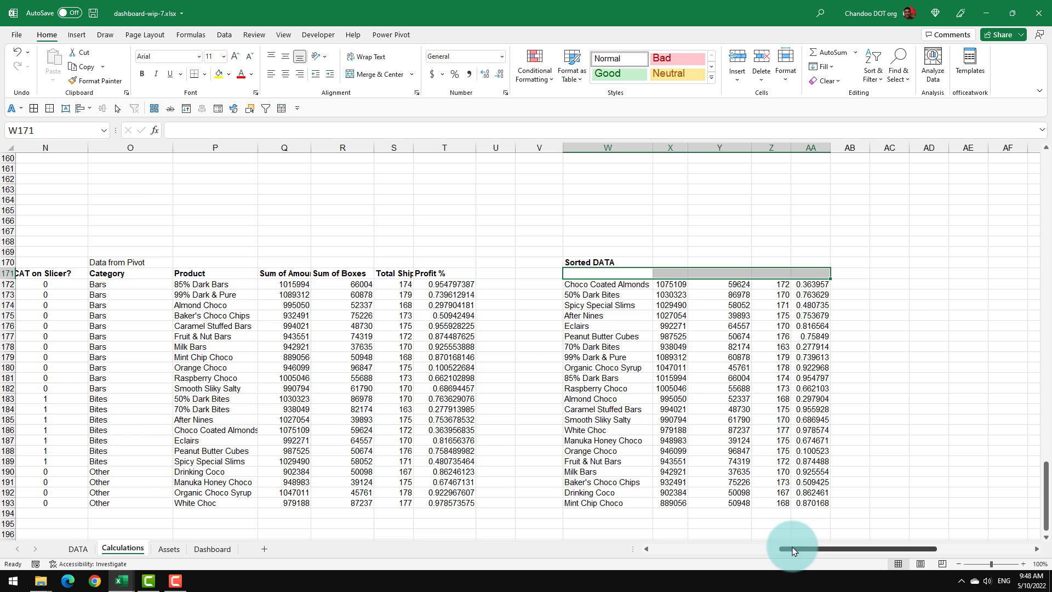
drag(787, 549, 699, 555)
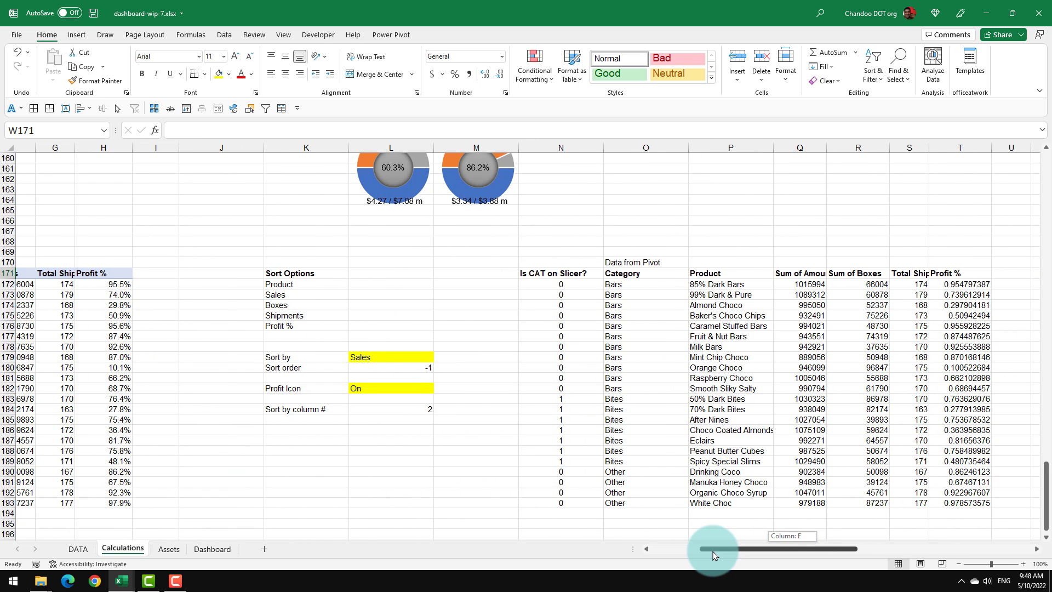
click(389, 357)
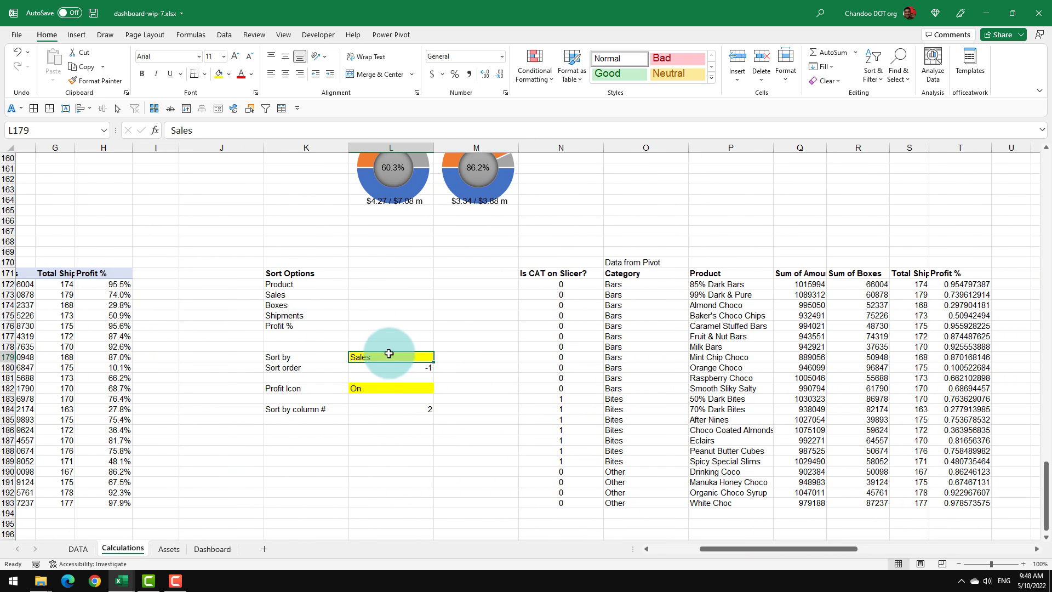
click(380, 282)
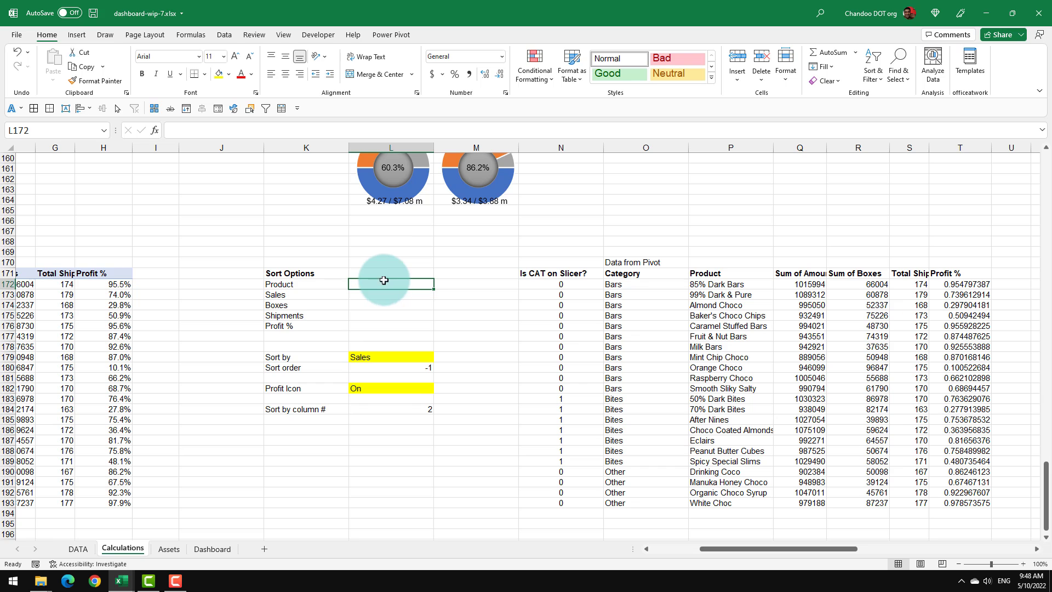
text(Table Header)
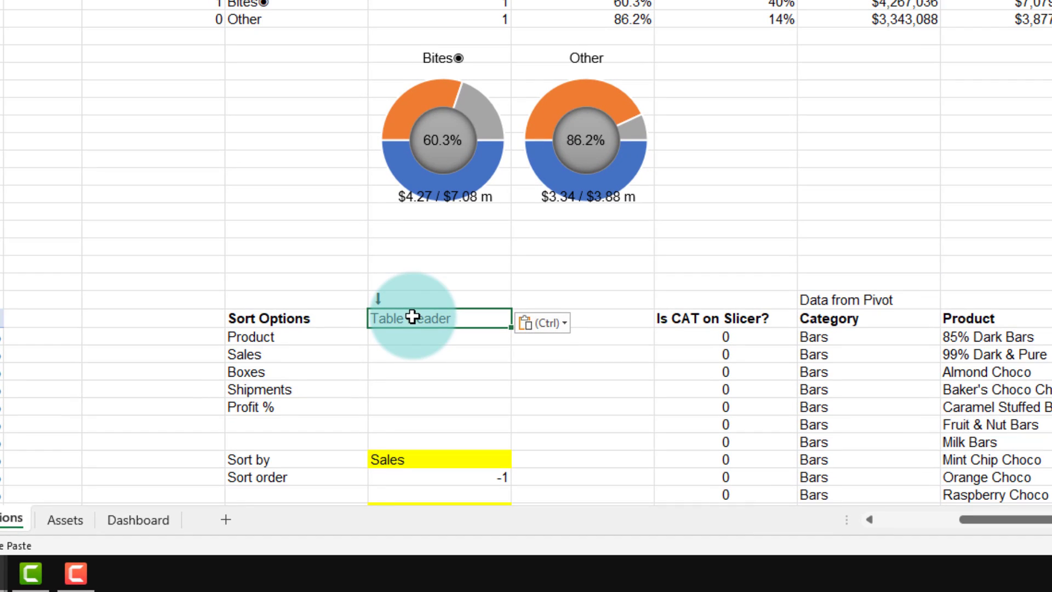
key(ctrl+b)
In cell L172, start a formula that joins K172 with an IF testing whether K172 equals the Sort by choice in $L$179
click(402, 348)
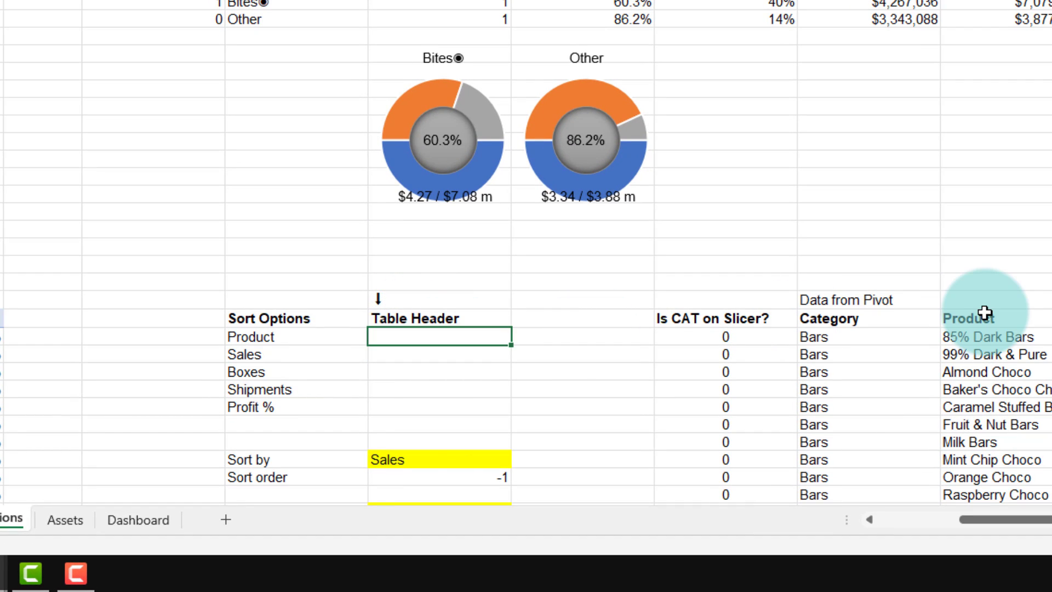
text(=)
key(Left)
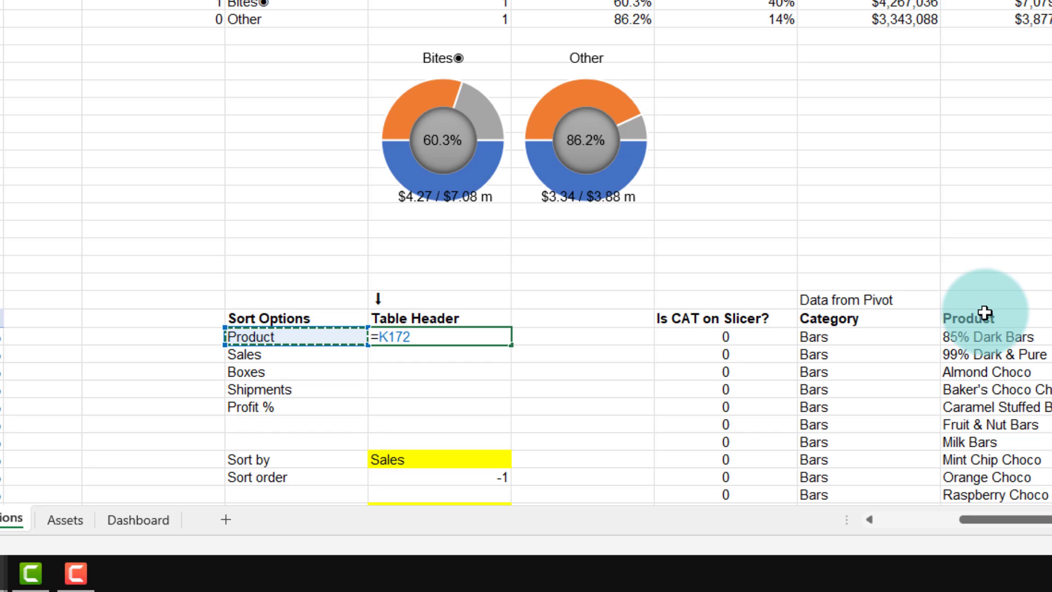
text(&IF()
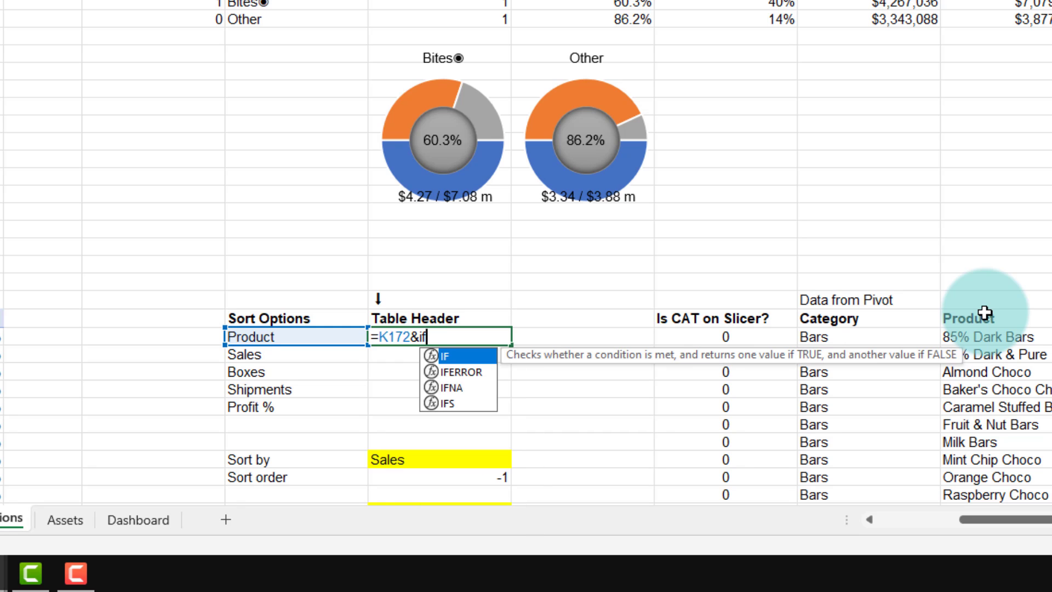
key(Left)
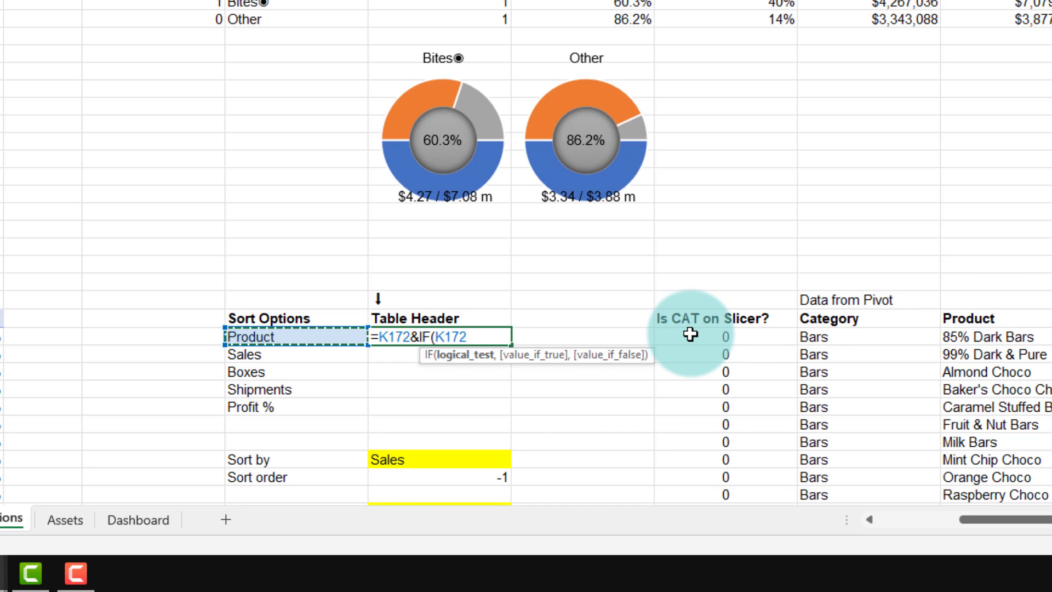
text(=)
key(Down)
key(Down)
key(Down)
key(Down)
key(Down)
key(Down)
key(Down)
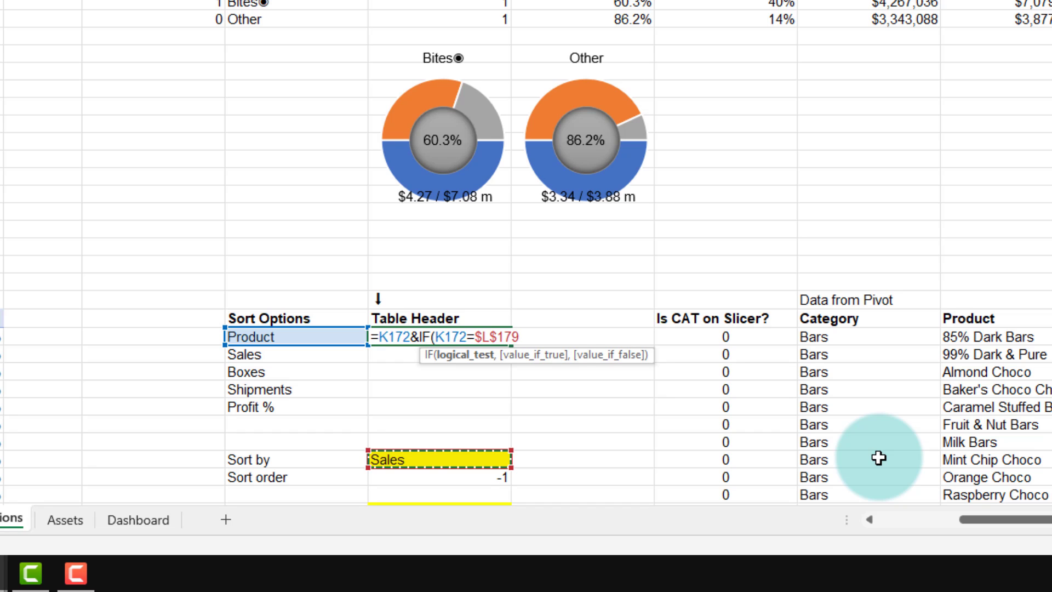
Complete the IF so it returns the arrow in $L$170 when true and empty text otherwise
text(,)
key(Up)
key(Up)
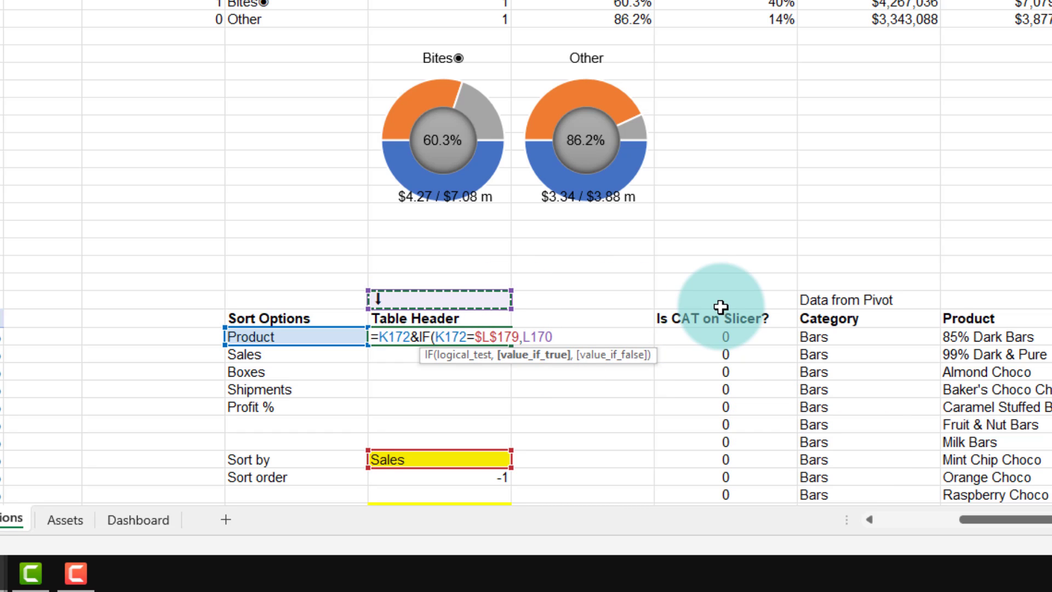
text(,)
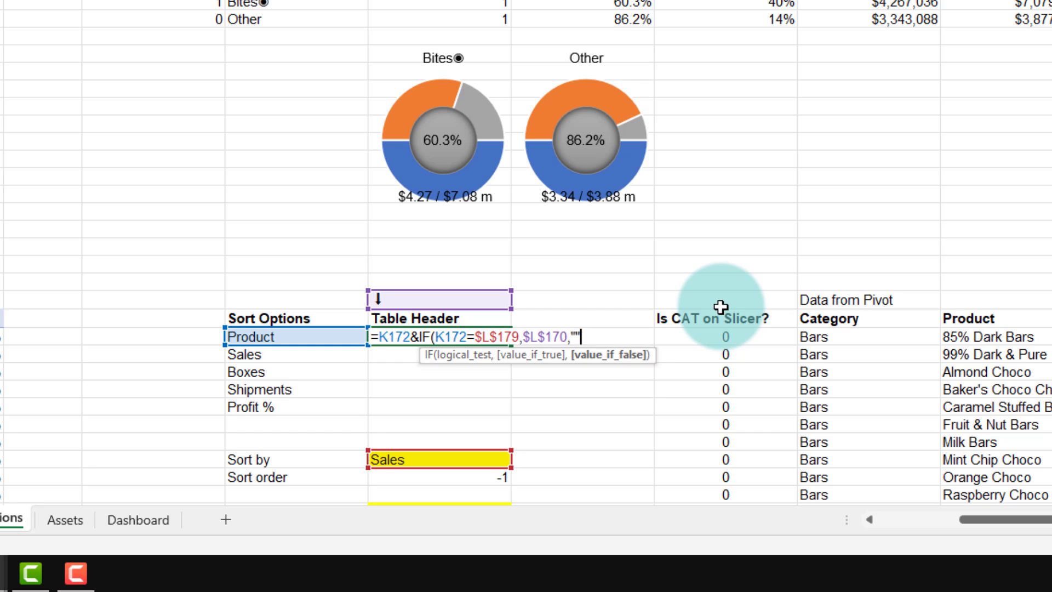
key(Return)
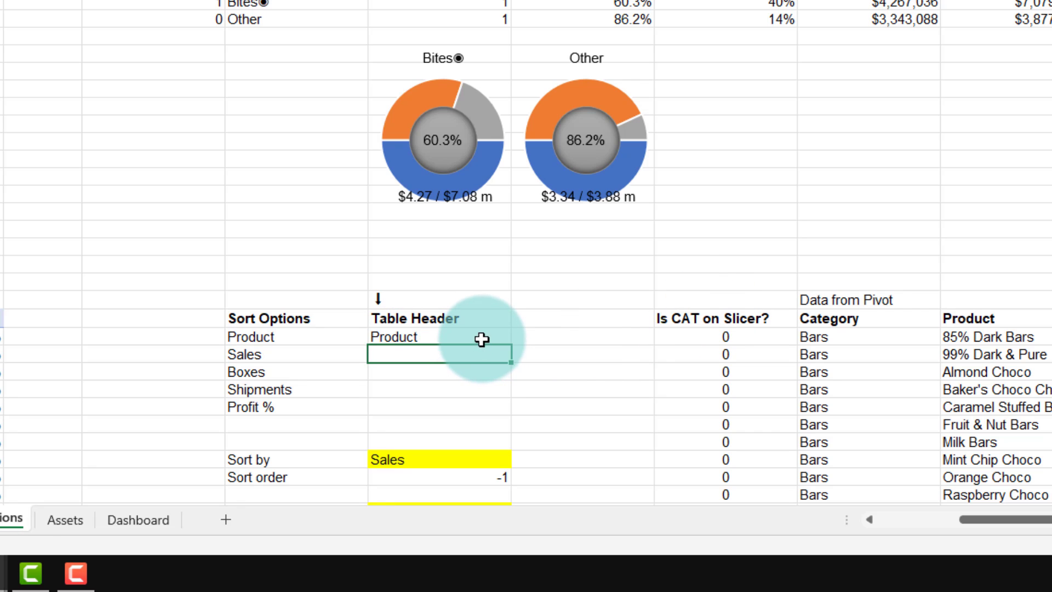
Fill the Table Header formula down to L176 for all five sort options
click(505, 343)
drag(505, 343, 493, 413)
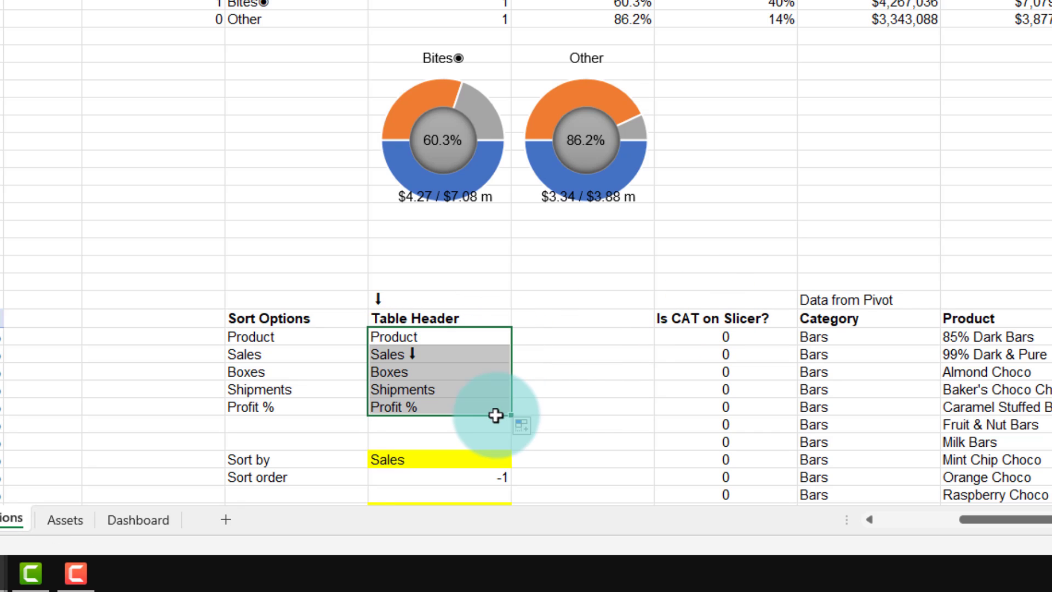
click(427, 341)
click(426, 355)
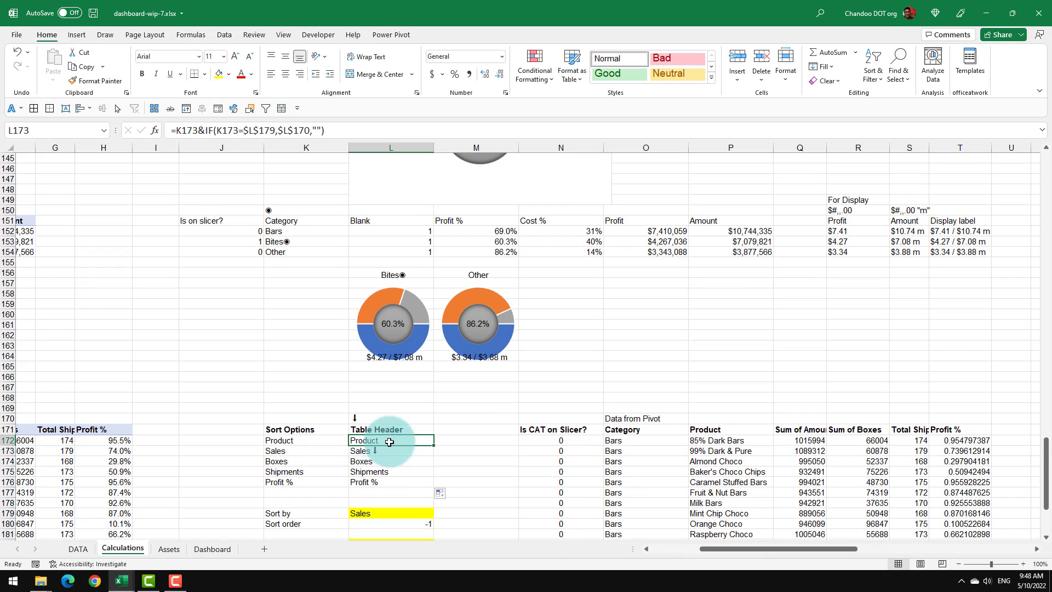
Enter =TRANSPOSE(L172:L176) in cell W171 to build the header row of the Sorted DATA block
drag(433, 339, 432, 408)
scroll(787, 535, right, 5)
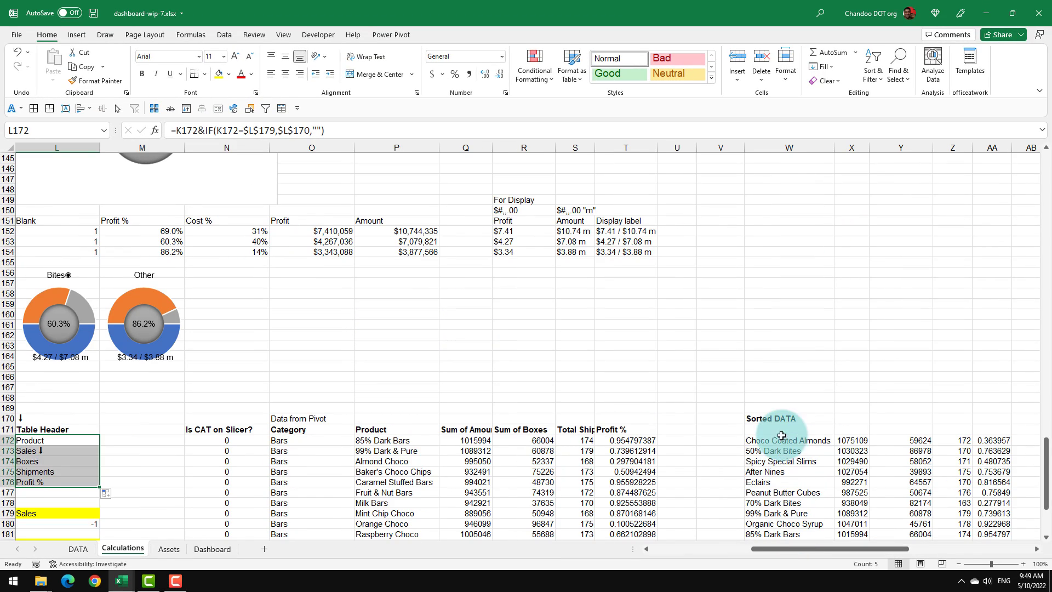
click(816, 428)
text(=trans)
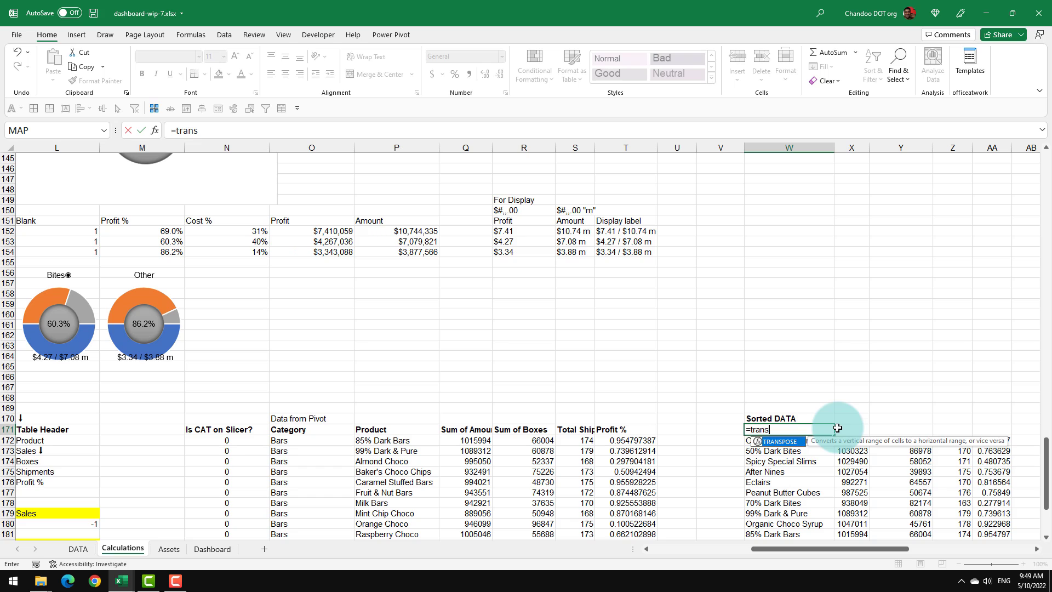
key(Tab)
drag(55, 439, 99, 482)
key(Return)
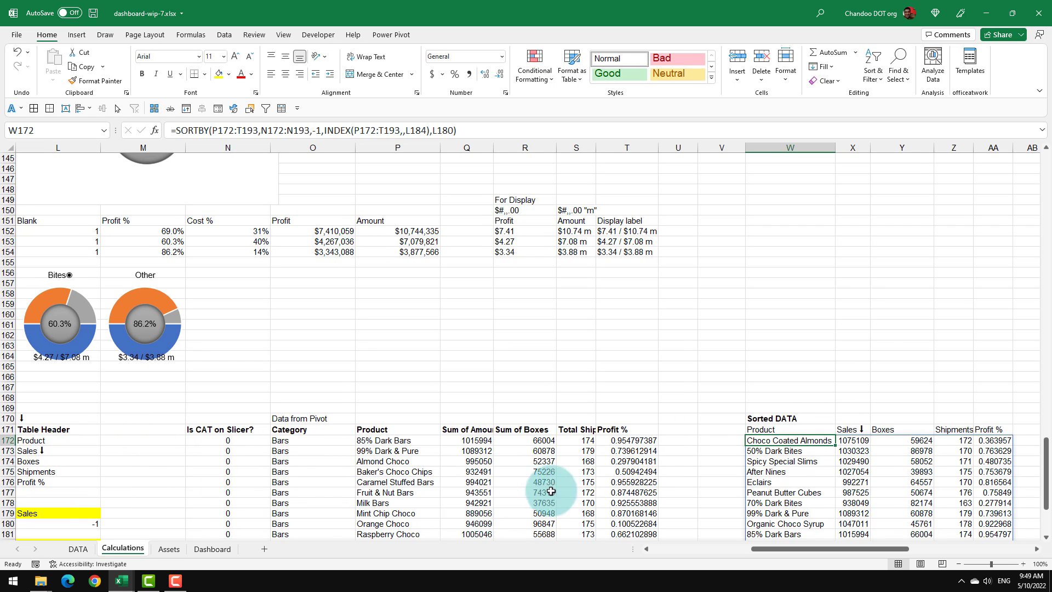
Copy the Sorted DATA block with its headers and paste it as links on the Dashboard sheet starting at Q14
drag(752, 433, 972, 427)
scroll(824, 497, down, 5)
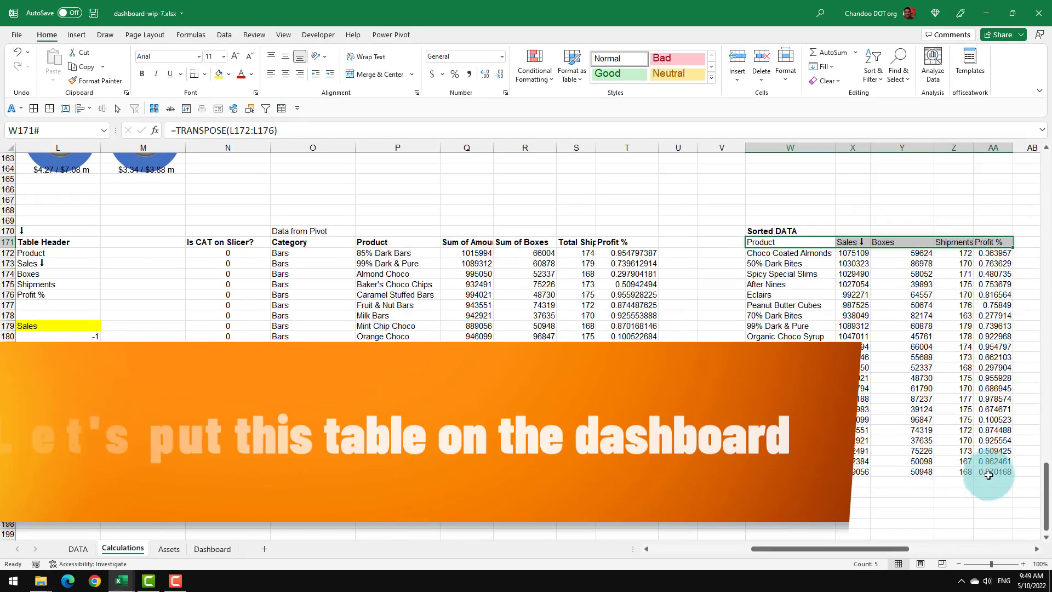
key(ctrl+shift+Down)
key(ctrl+c)
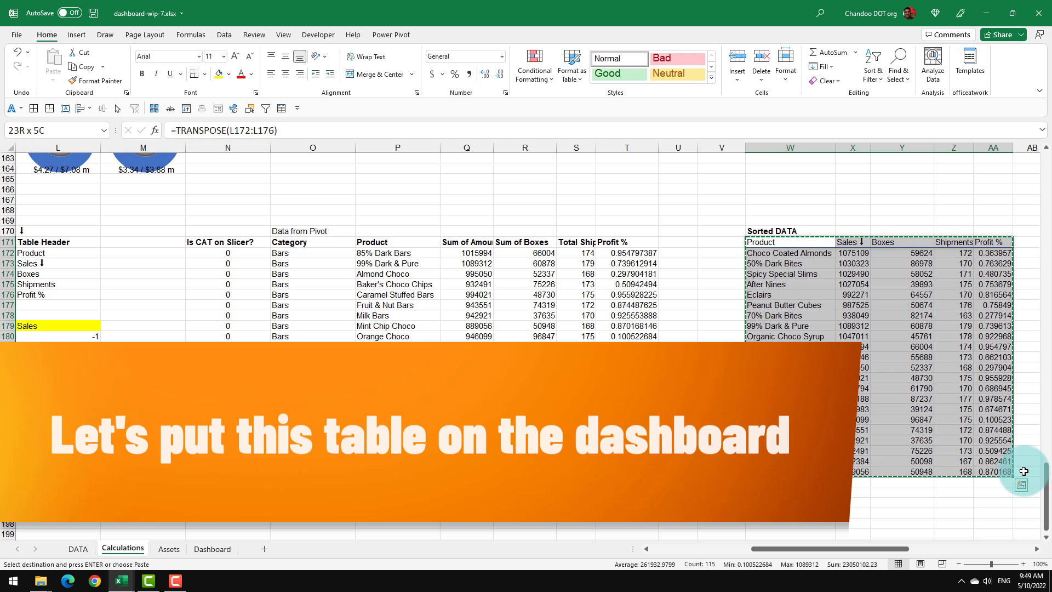
click(222, 548)
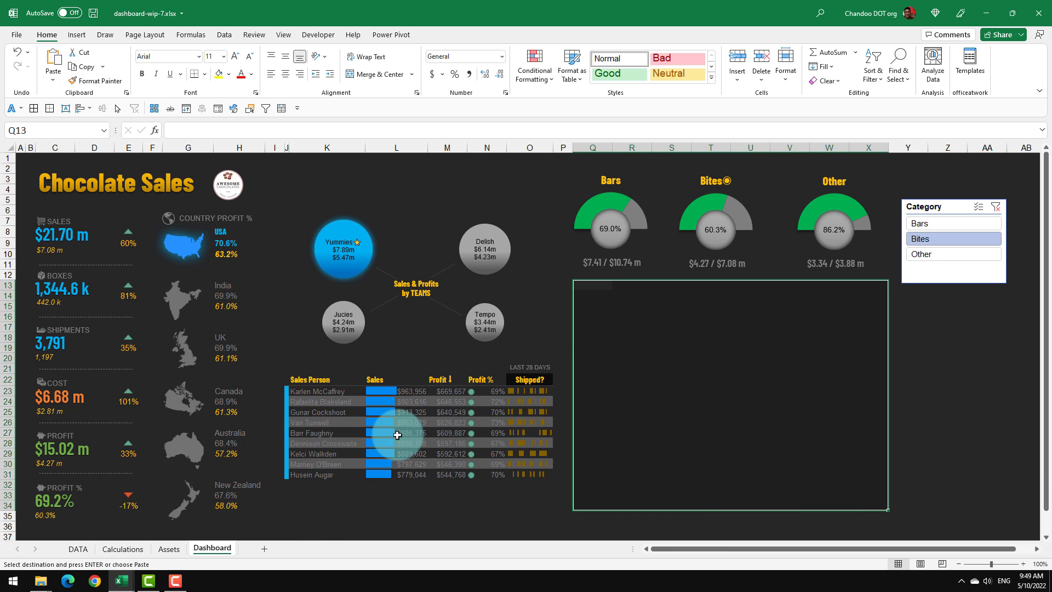
click(595, 300)
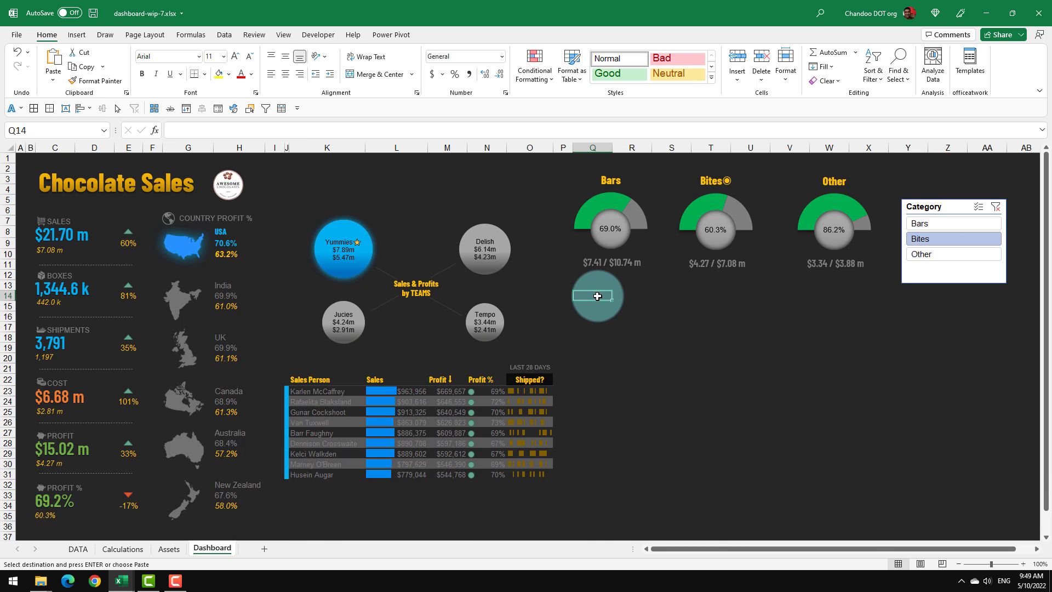
right_click(595, 298)
click(707, 319)
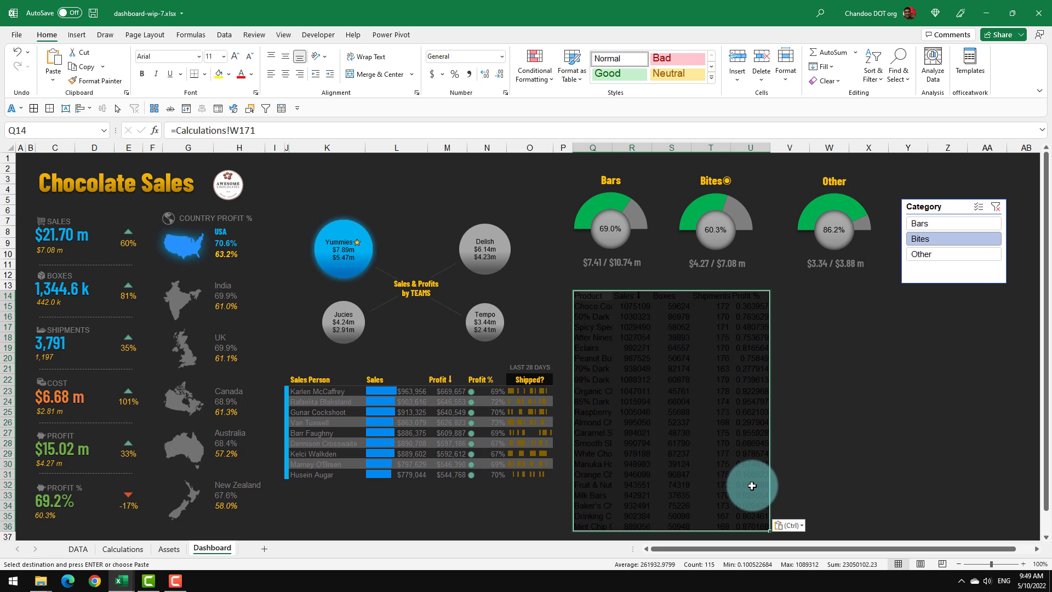
scroll(751, 485, down, 2)
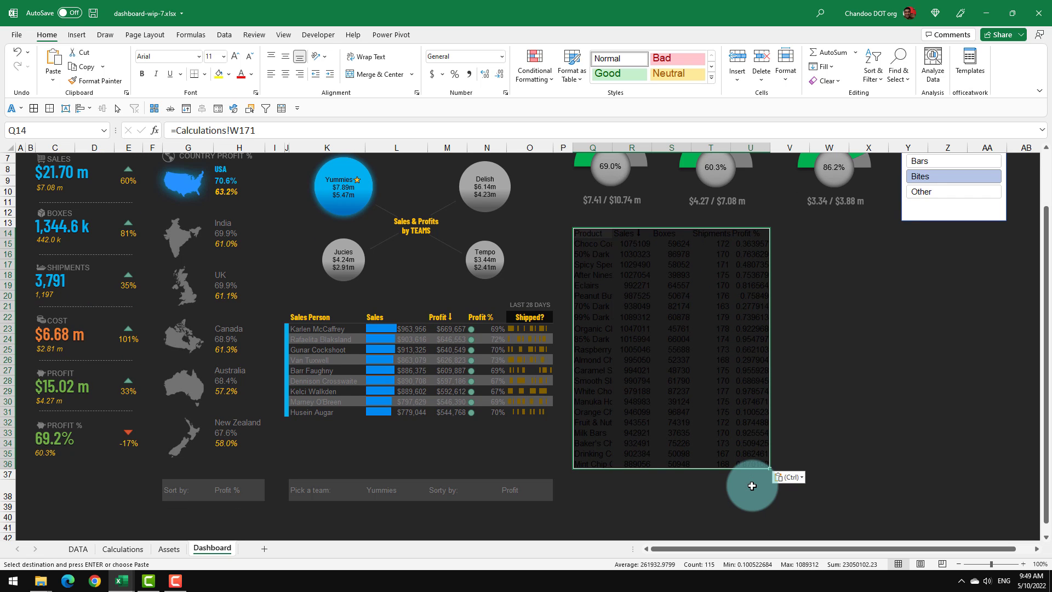
scroll(752, 485, up, 2)
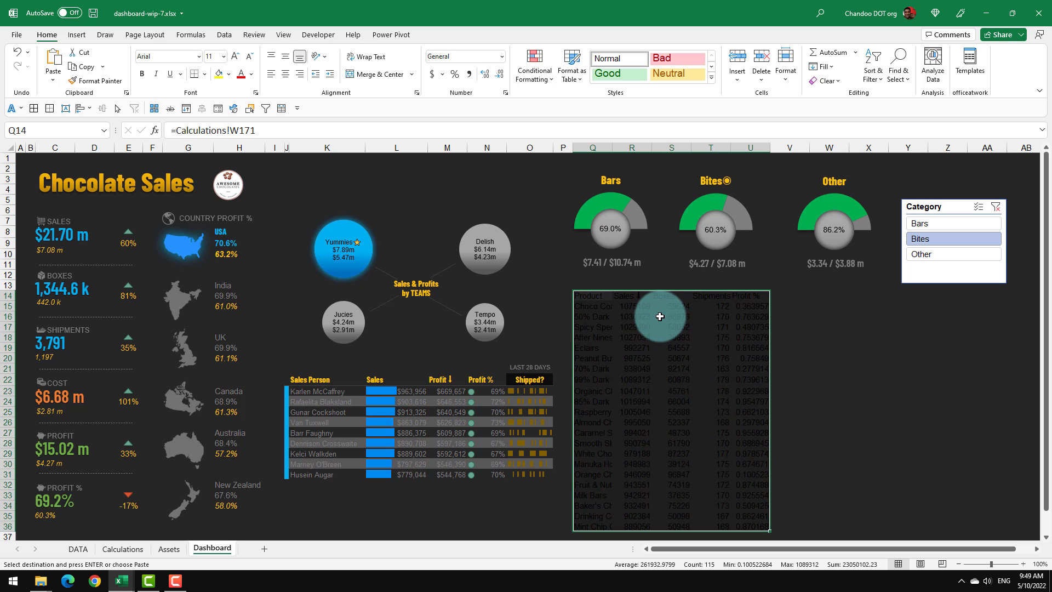
Widen the dashboard's product column to fit the names and insert a very narrow column before it
click(602, 306)
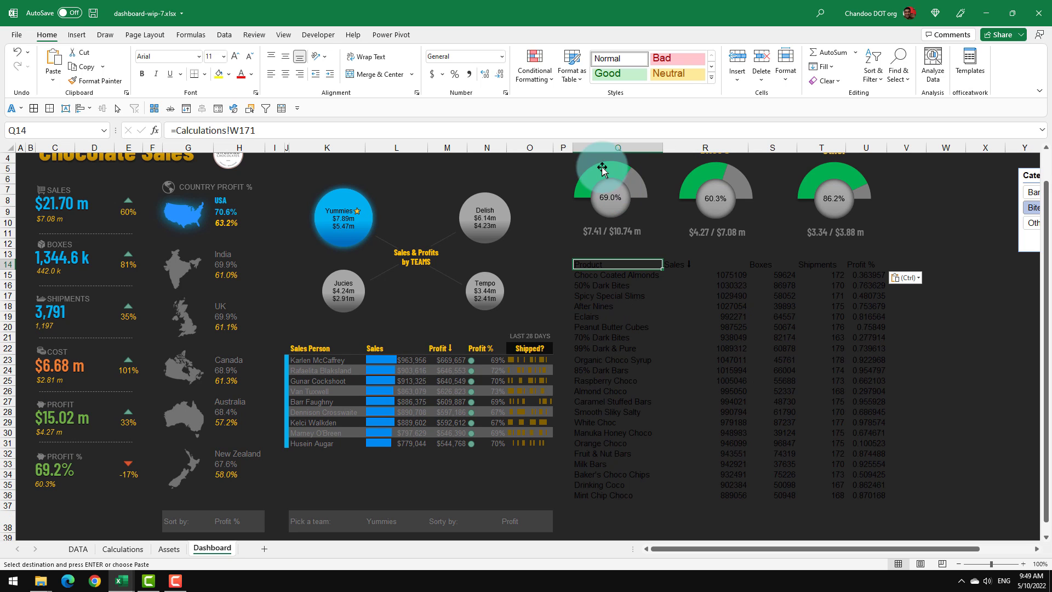
click(582, 148)
drag(285, 360, 286, 442)
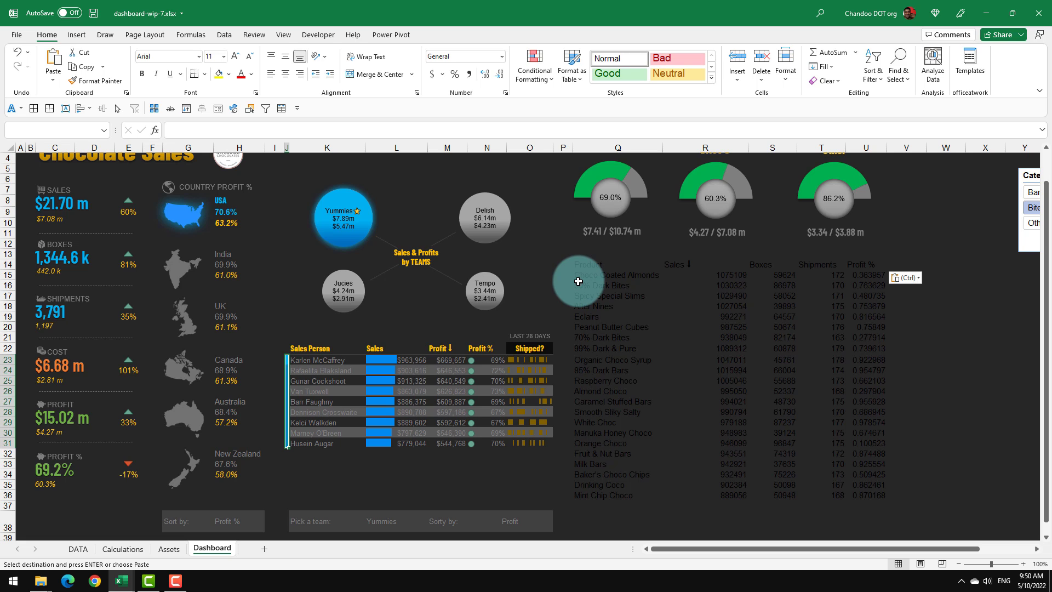
right_click(585, 145)
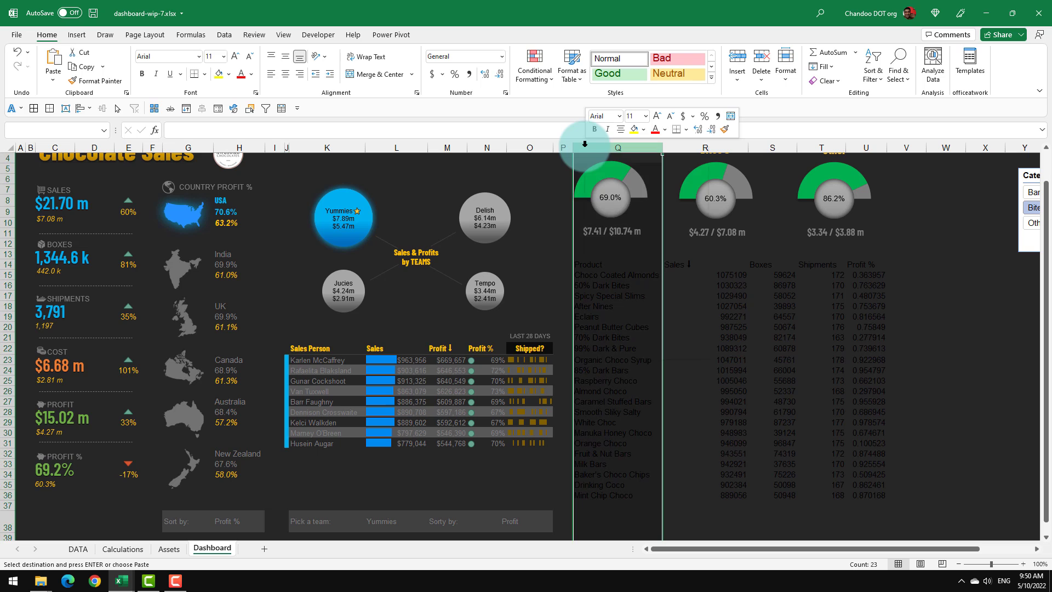
click(617, 241)
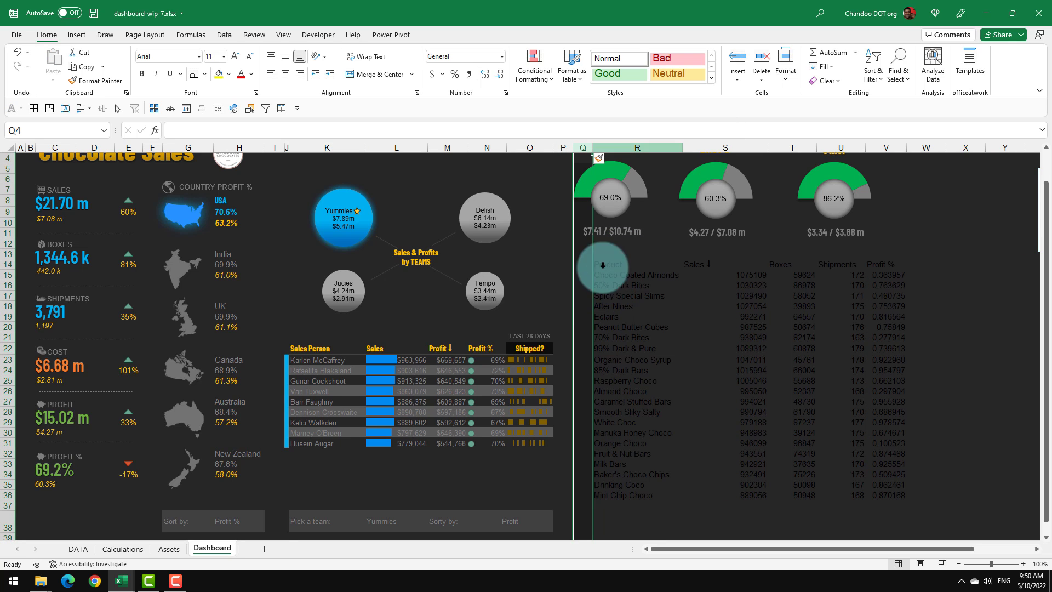
drag(592, 153, 576, 154)
click(595, 316)
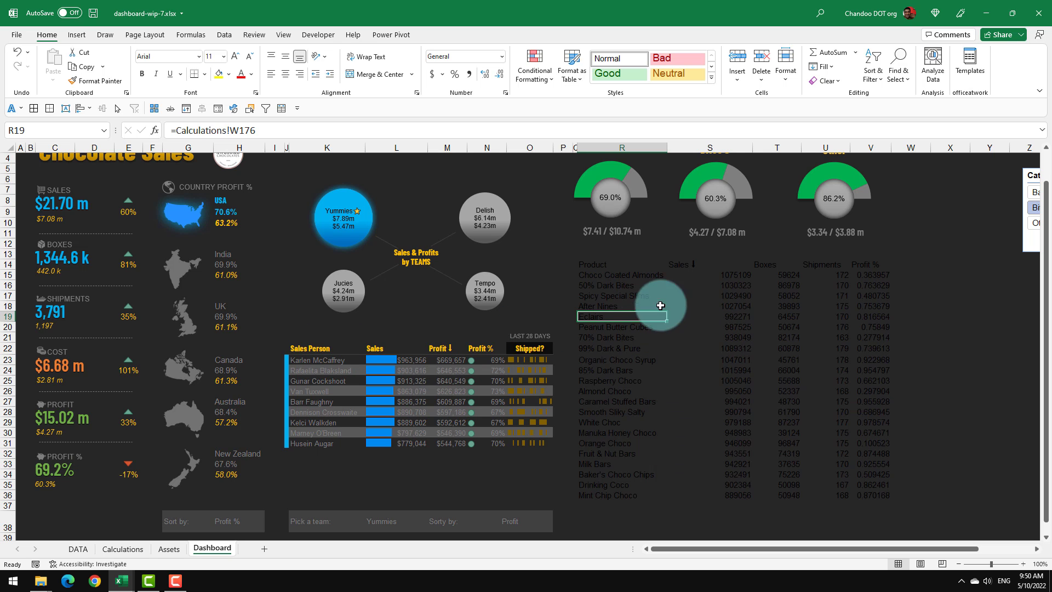
Style the product table like the sales person table, with gold Barlow Condensed headers and grey body text
mouse_move(596, 275)
mouse_down()
mouse_move(874, 495)
mouse_move(871, 265)
mouse_up()
click(252, 73)
click(305, 118)
click(197, 55)
click(186, 86)
click(195, 75)
click(675, 264)
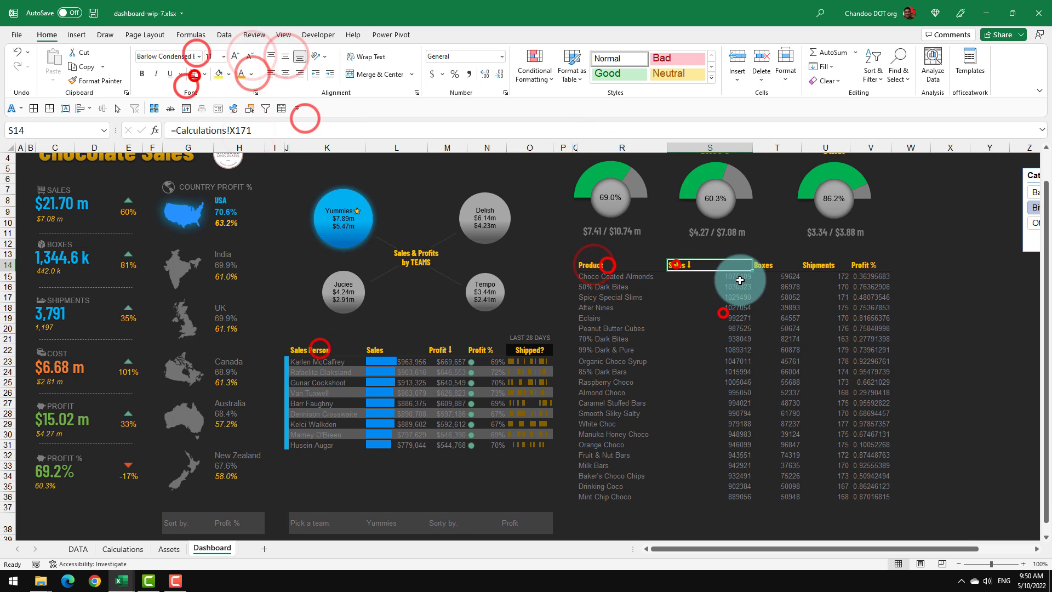
Format Sales as whole-dollar currency, Boxes with thousands separators and Profit % as percentages, and right-align the Boxes, Shipments and Profit % headers
drag(732, 275, 734, 496)
drag(786, 276, 786, 498)
click(322, 161)
click(514, 361)
drag(880, 277, 879, 496)
click(454, 73)
drag(770, 264, 871, 264)
click(301, 74)
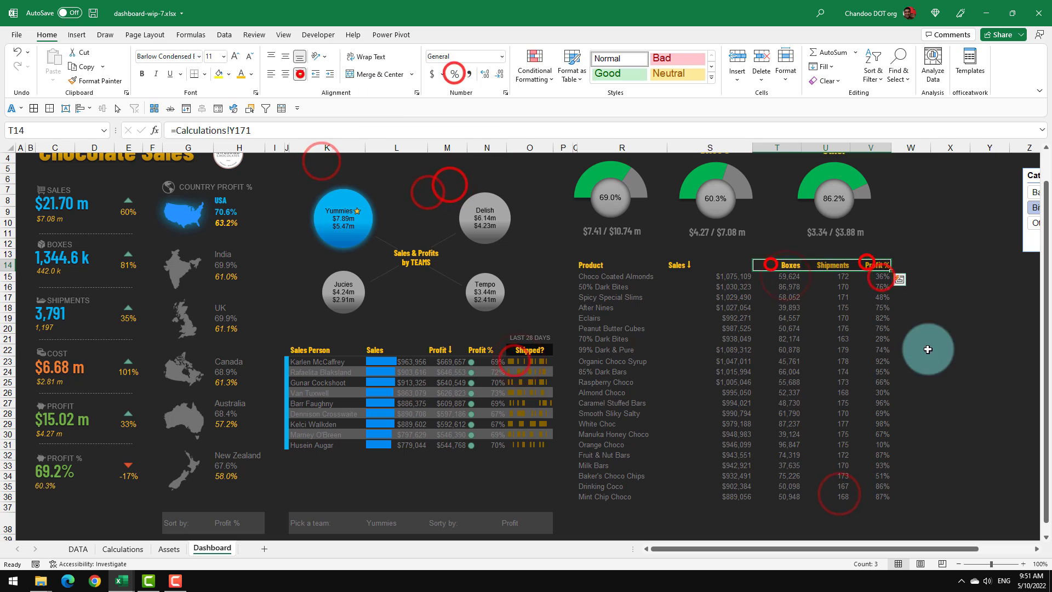
Add solid blue data bars to the product table's Sales values on the Dashboard
click(709, 266)
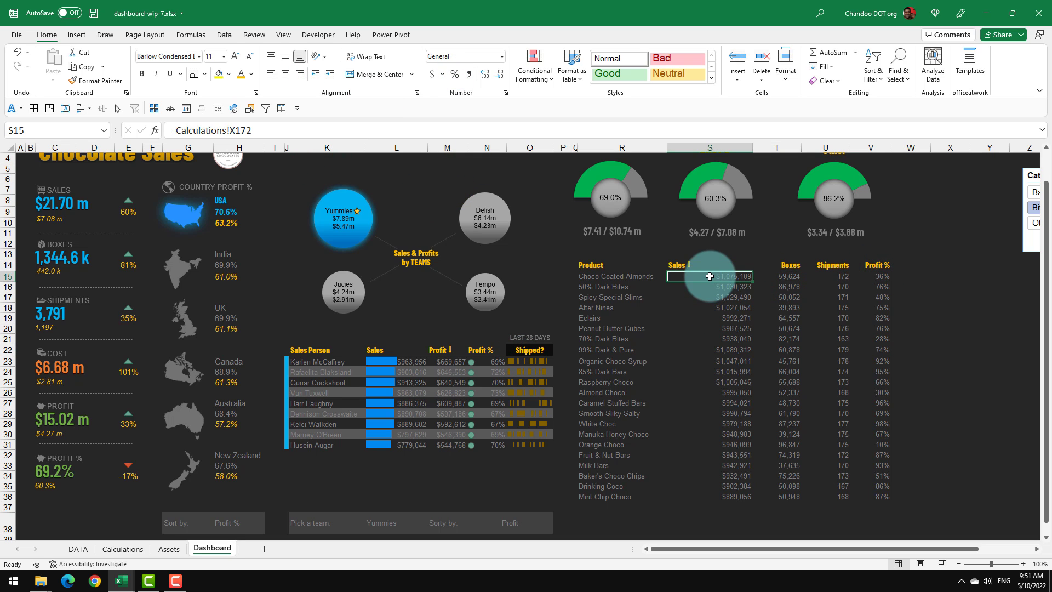
drag(712, 278, 738, 494)
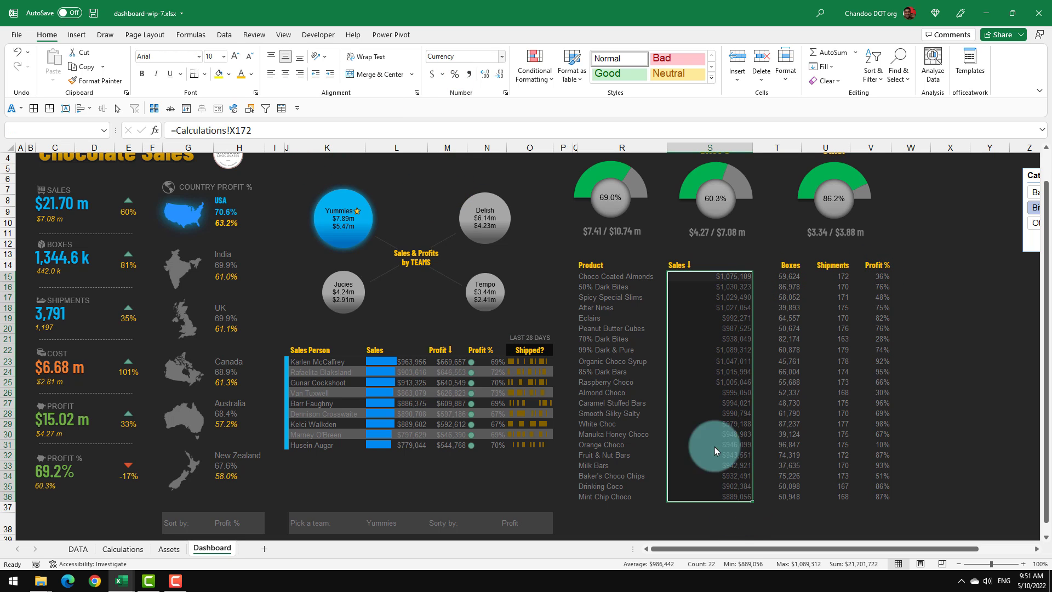
click(530, 77)
mouse_move(569, 157)
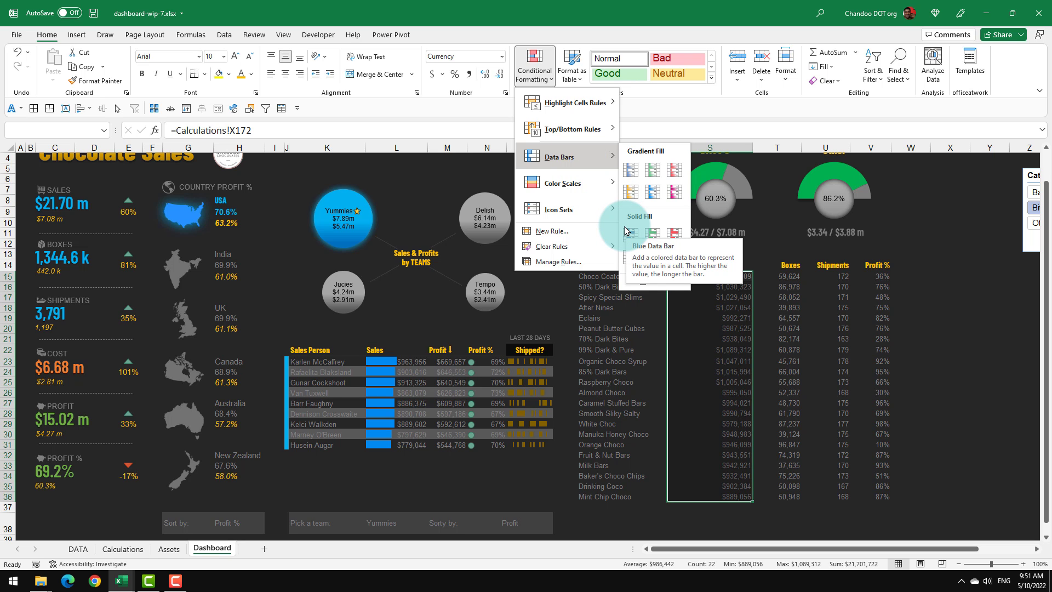
click(629, 231)
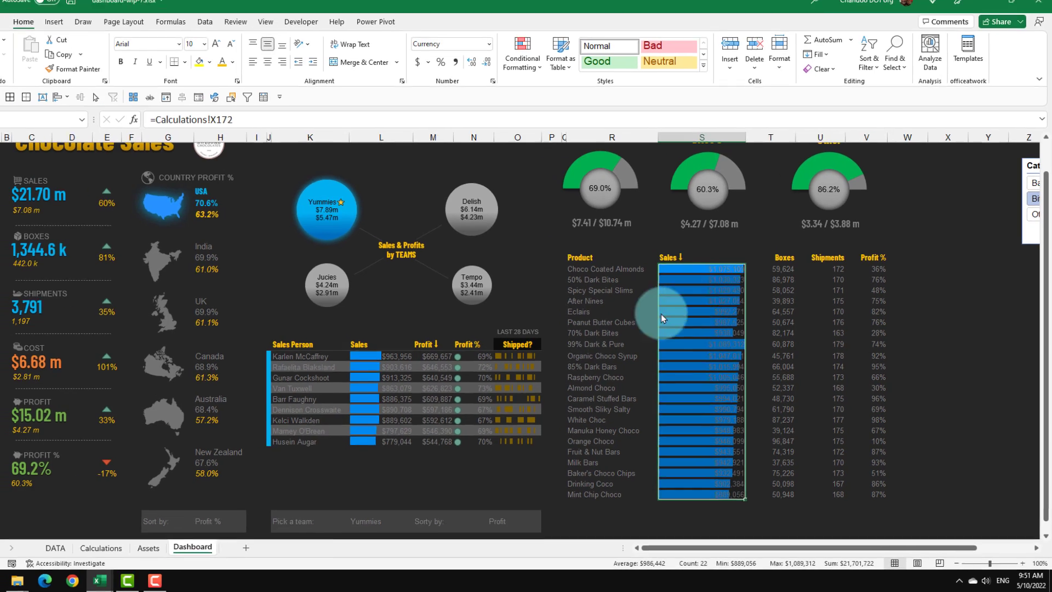
In cell Q169 of the Calculations sheet, calculate twice the largest product sales amount with =MAX(Q172:Q193)*2
click(125, 548)
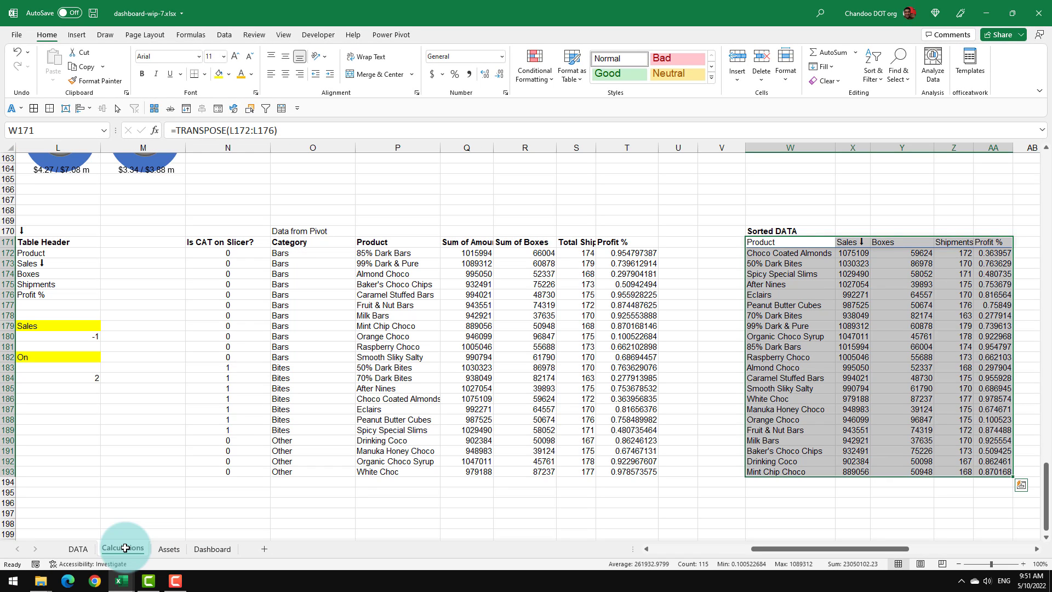
click(468, 226)
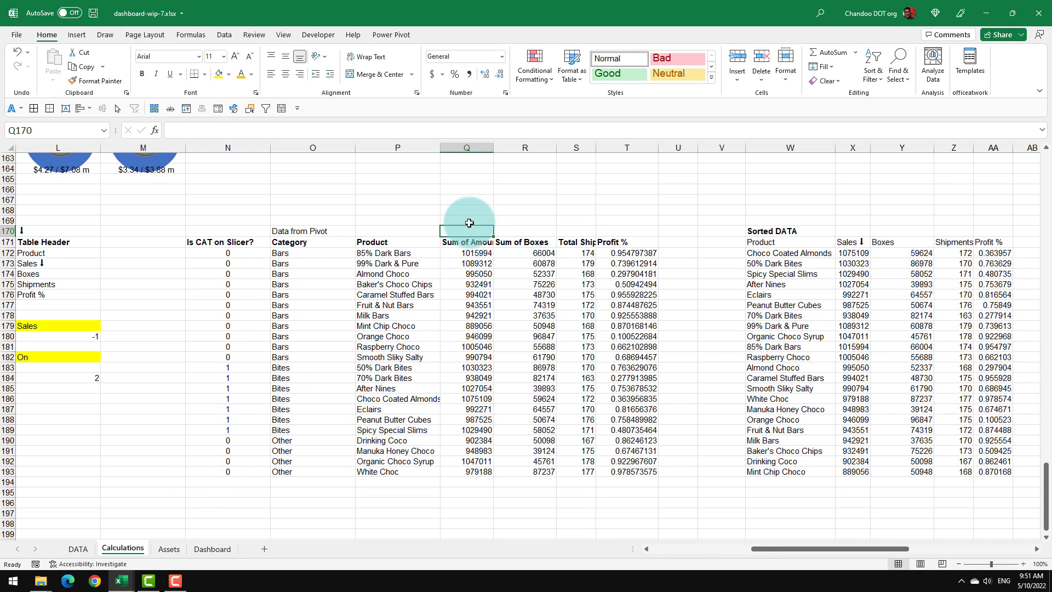
click(469, 220)
text(=)
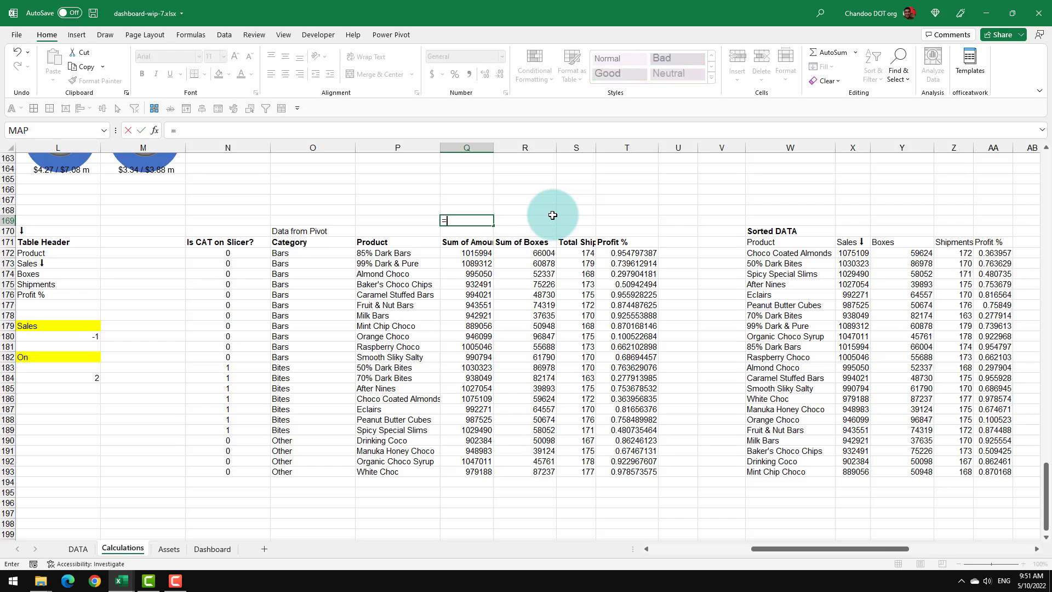
text(max)
key(Tab)
key(Down)
key(Down)
key(Down)
key(ctrl+shift+Down)
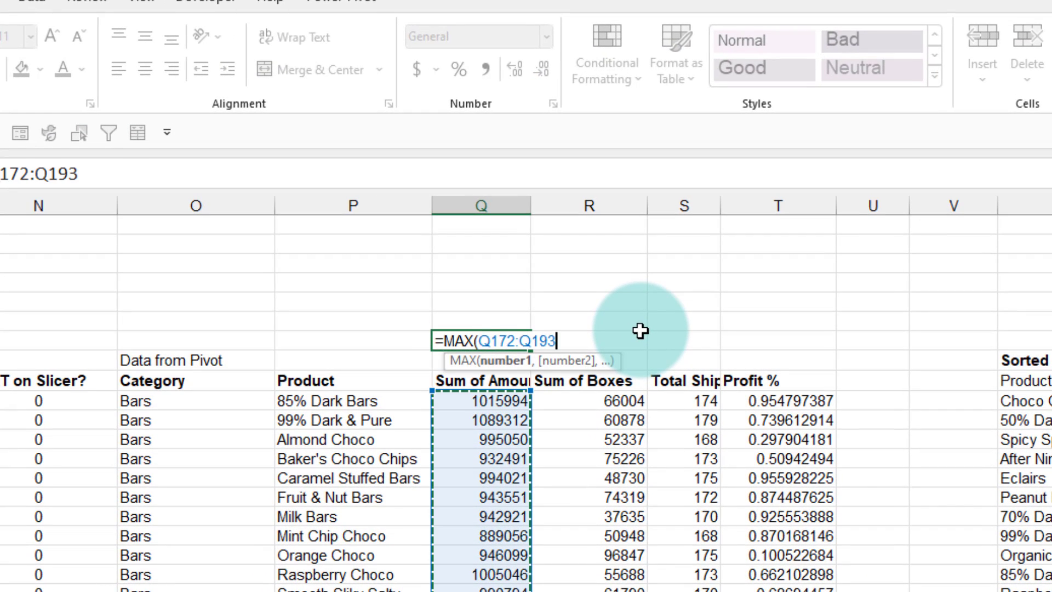
text()*2)
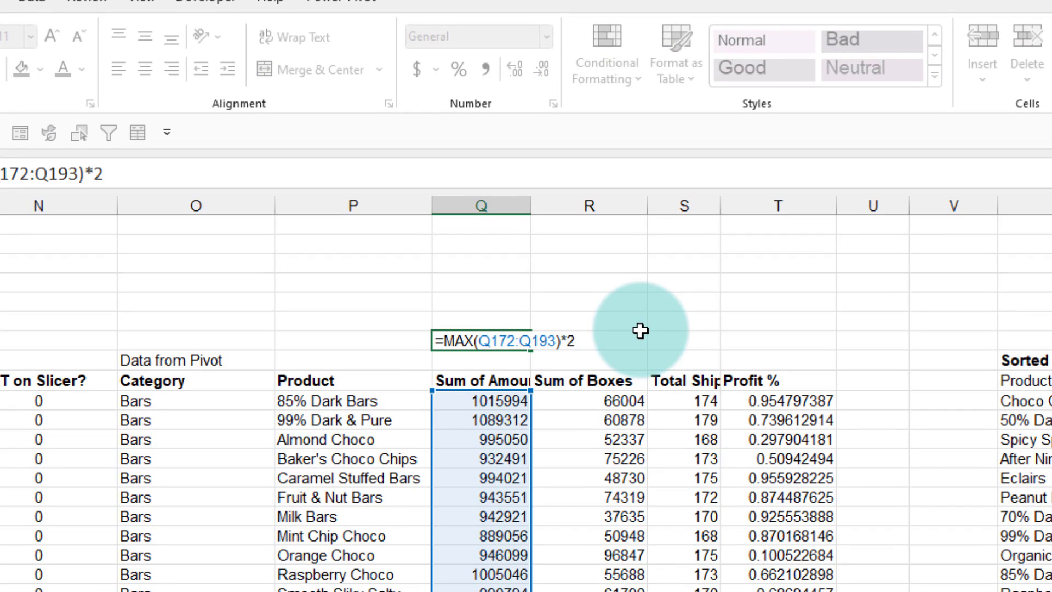
key(ctrl+Return)
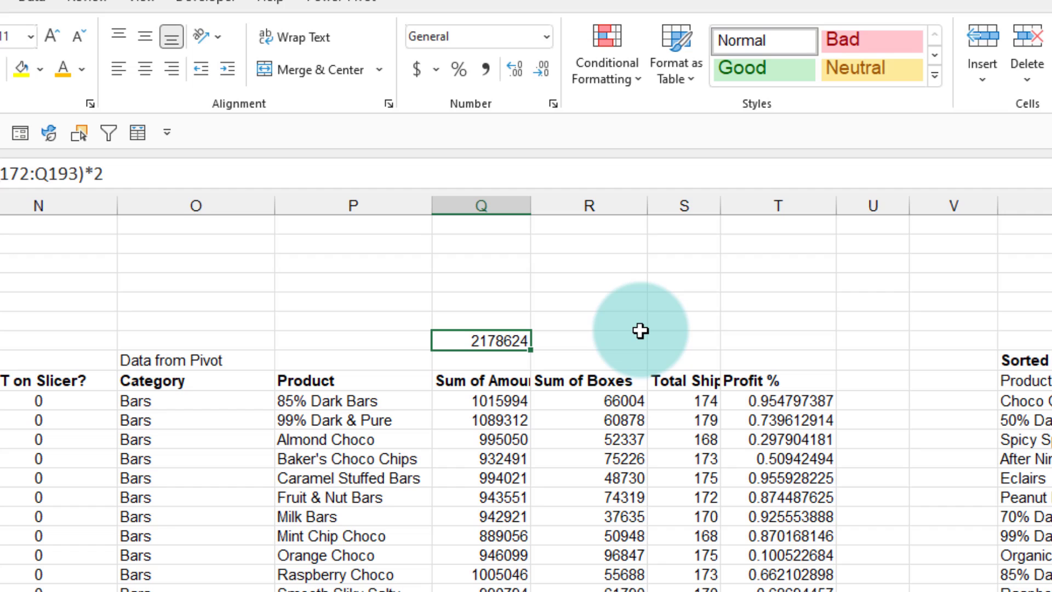
Round the Q169 result to the nearest 100000 with MROUND and name the cell amount.bar.limit2
key(F2)
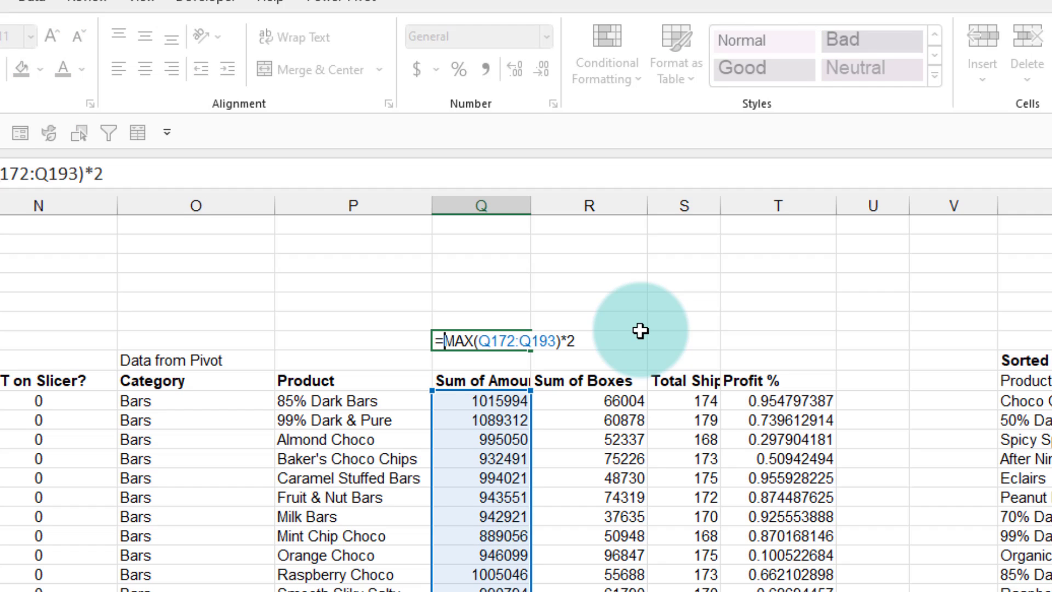
text(mr)
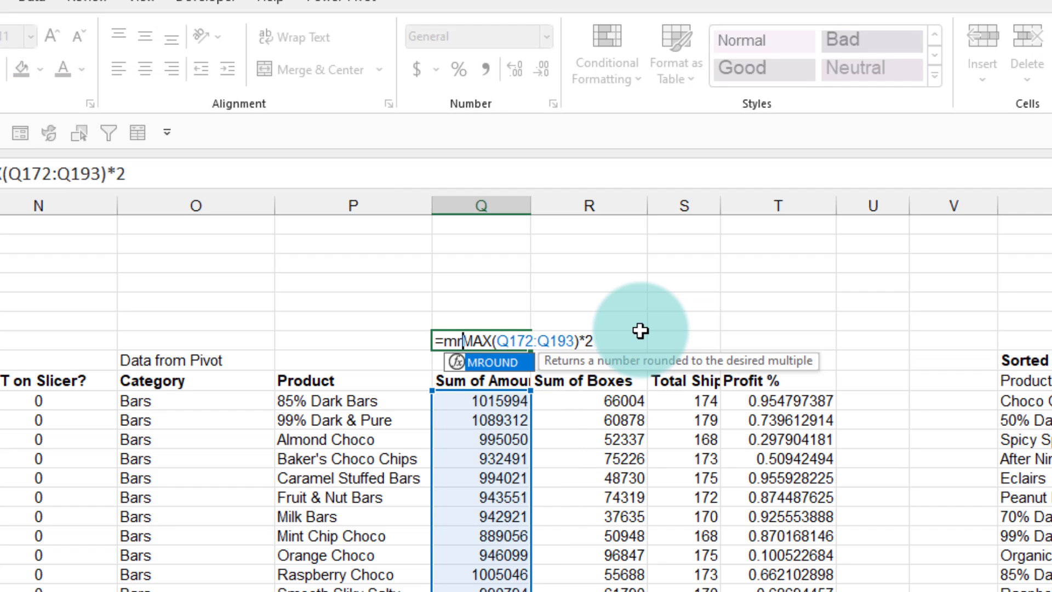
key(Tab)
text(,100000))
key(ctrl+Return)
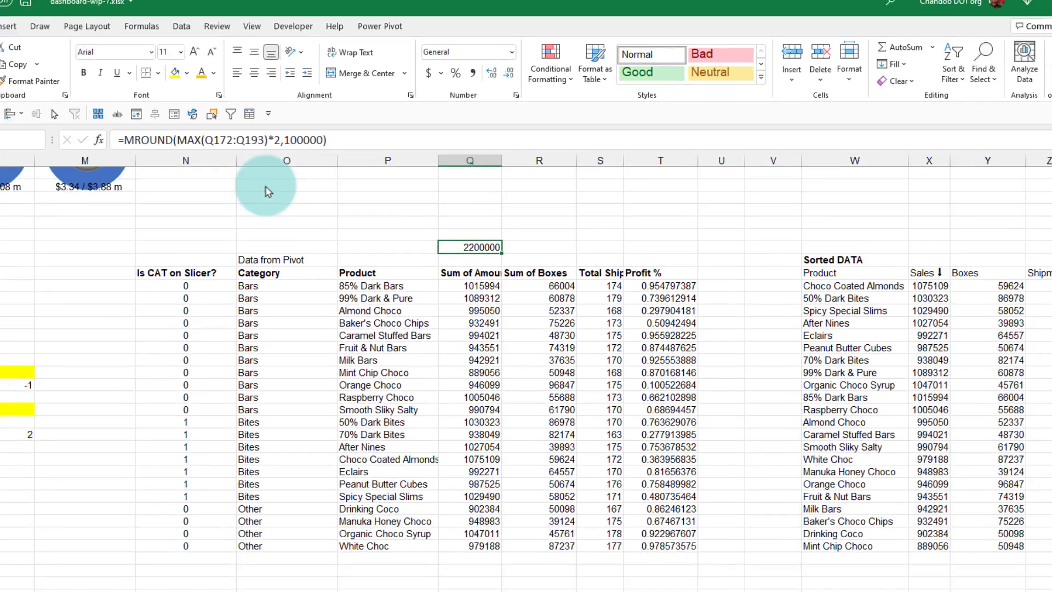
click(80, 130)
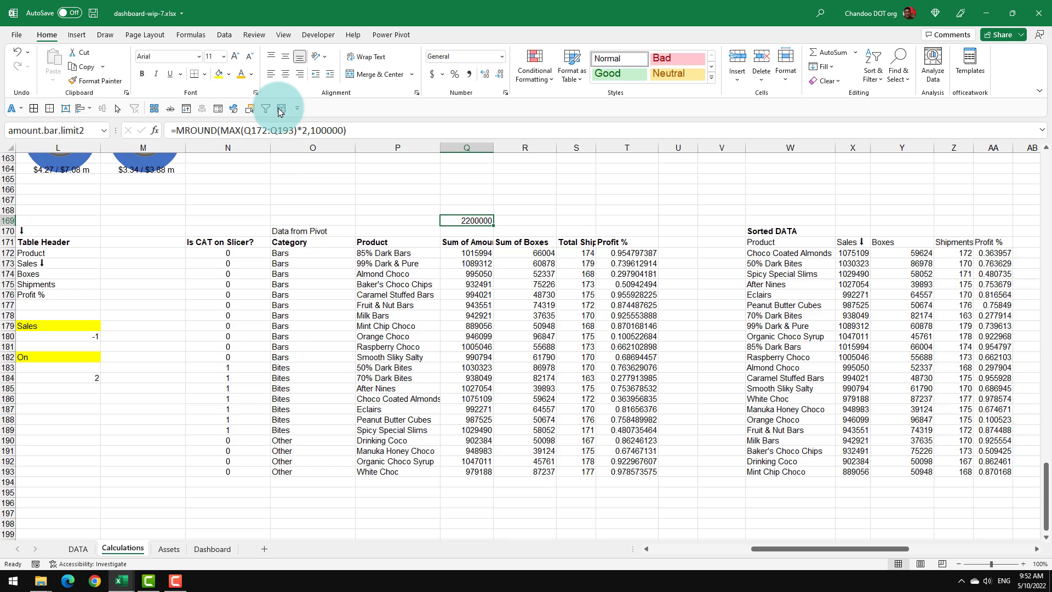
Edit the data bar rule on the Dashboard product table's Sales column, setting both minimum and maximum types to Number
click(212, 548)
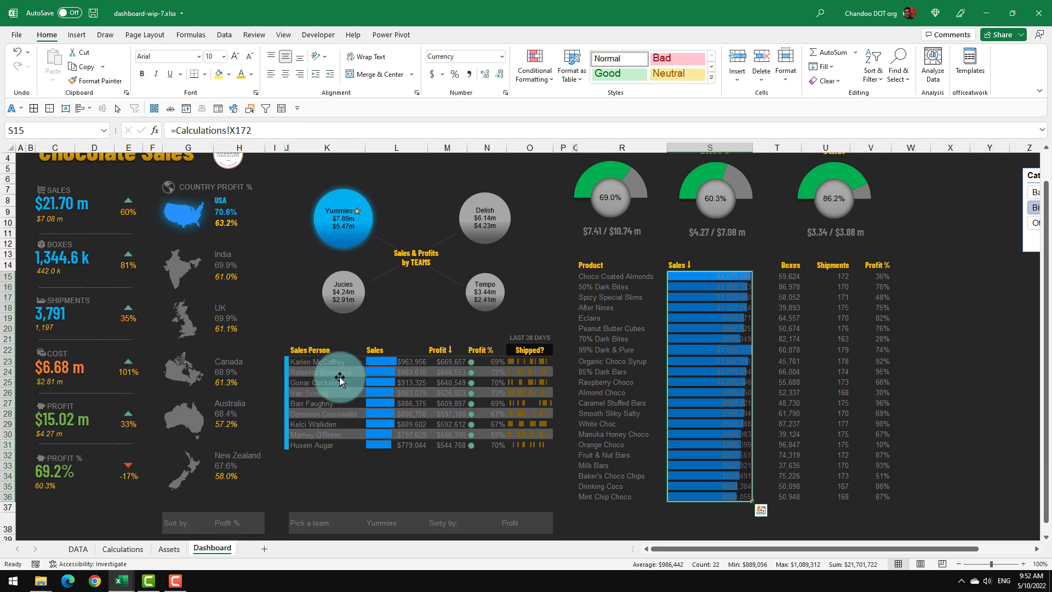
click(535, 68)
click(550, 261)
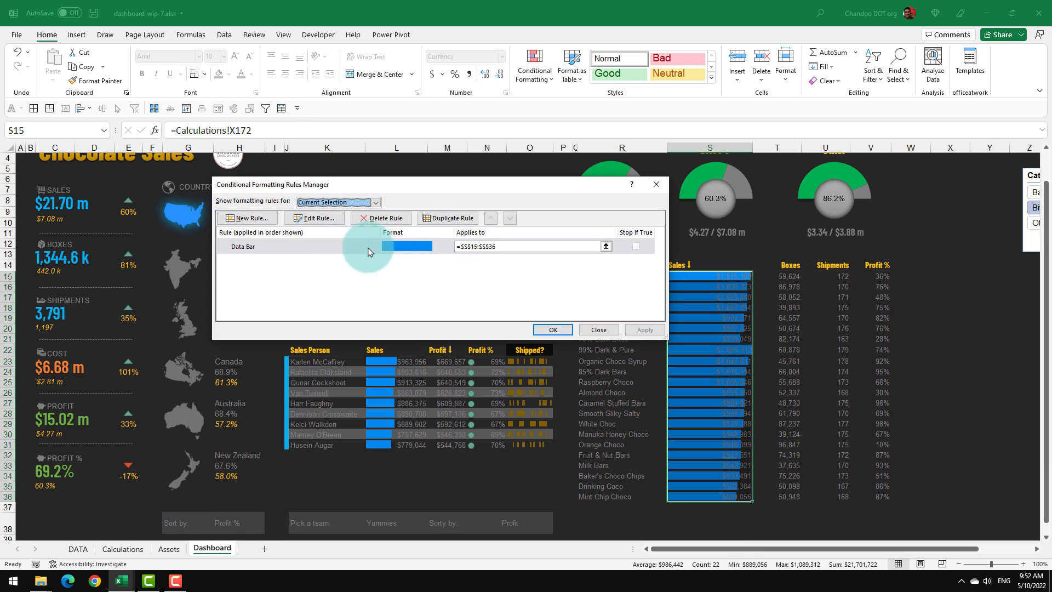
double_click(368, 252)
click(403, 275)
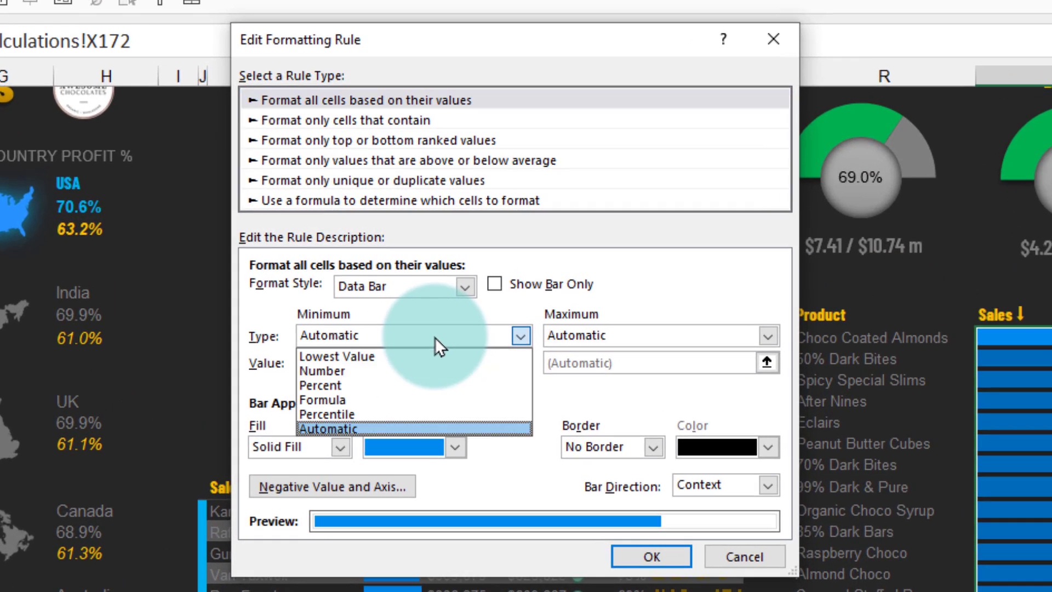
click(394, 370)
click(606, 338)
click(604, 368)
Set the data bar's maximum value to the named cell amount.bar.limit2 and apply the edited rule
click(591, 362)
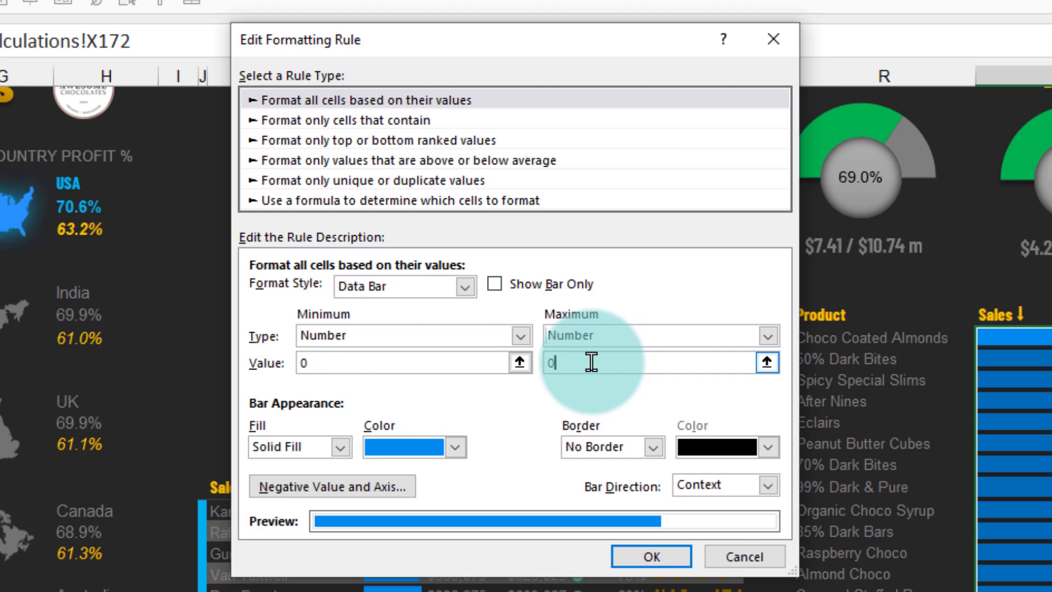
key(F3)
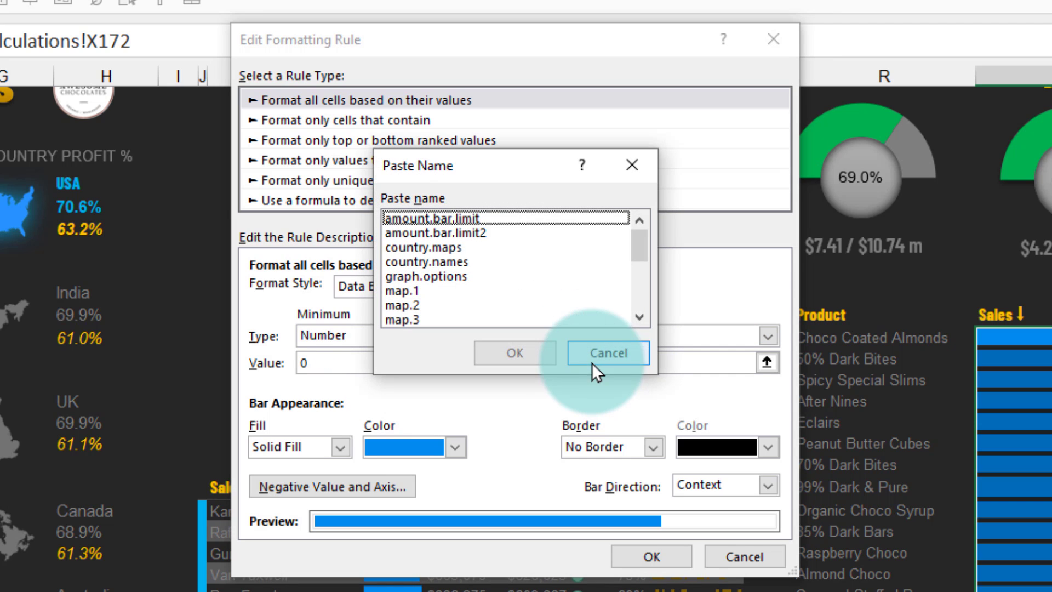
click(493, 232)
click(503, 352)
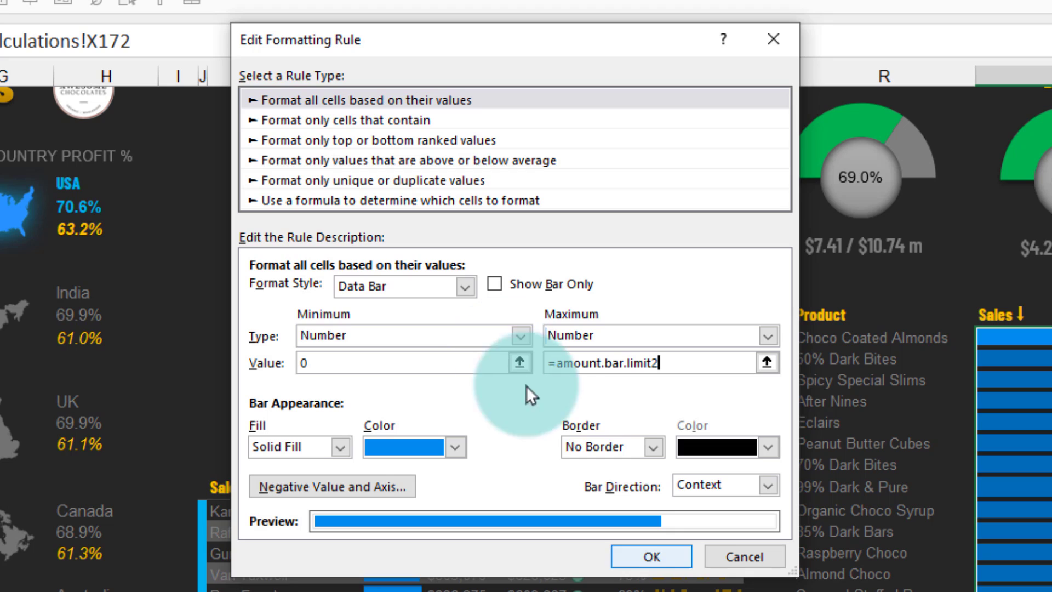
click(645, 558)
click(922, 451)
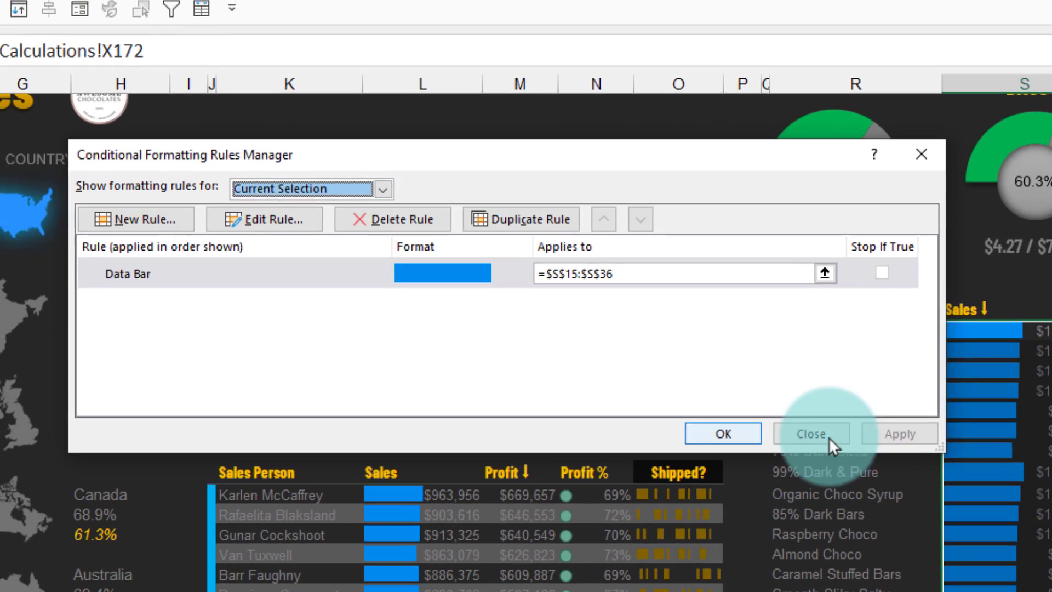
click(854, 451)
click(721, 296)
drag(718, 276, 721, 495)
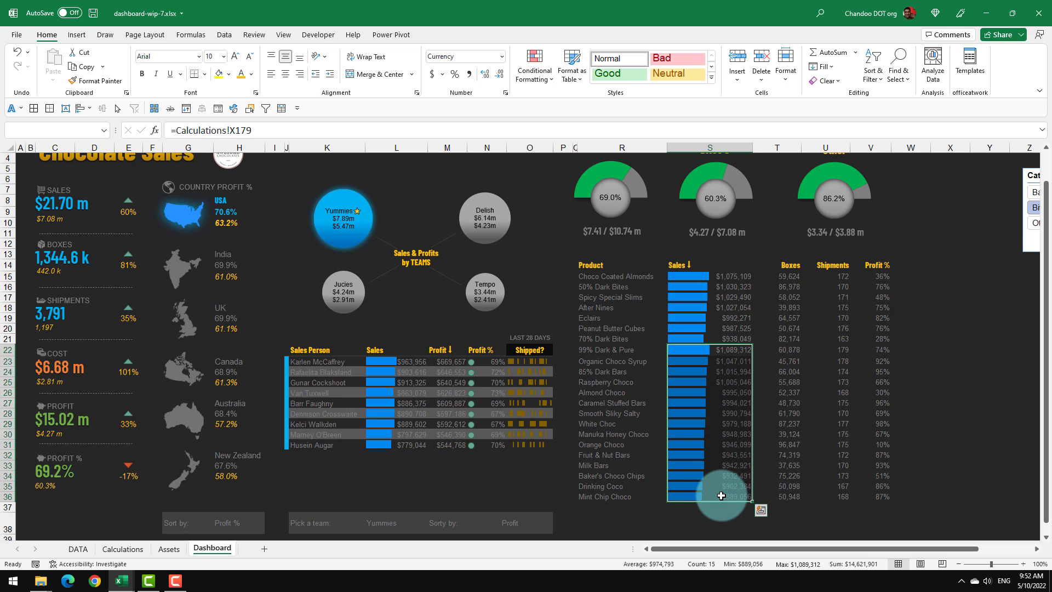
click(877, 386)
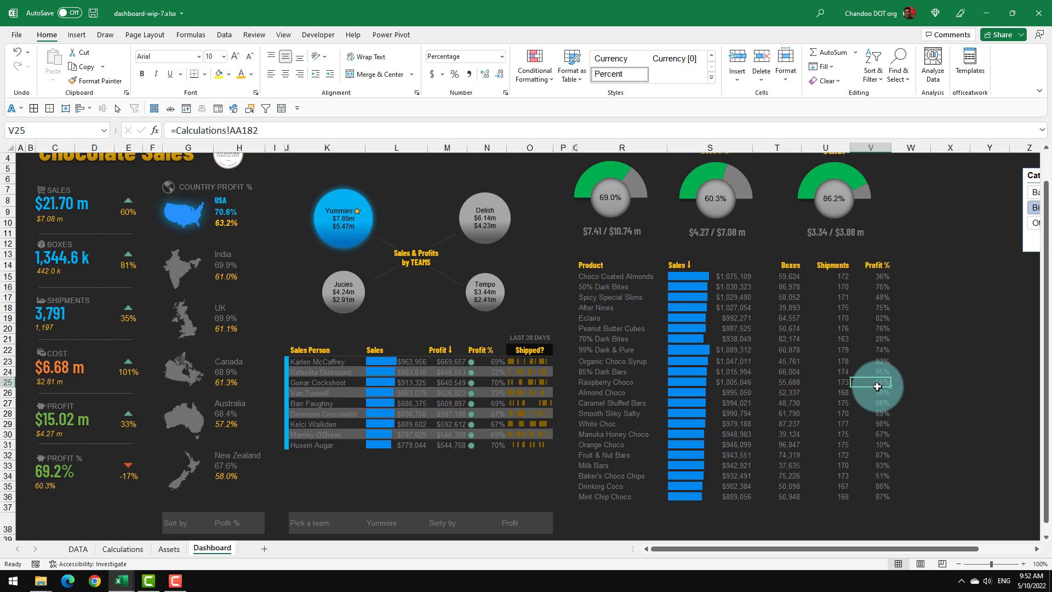
drag(574, 276, 574, 369)
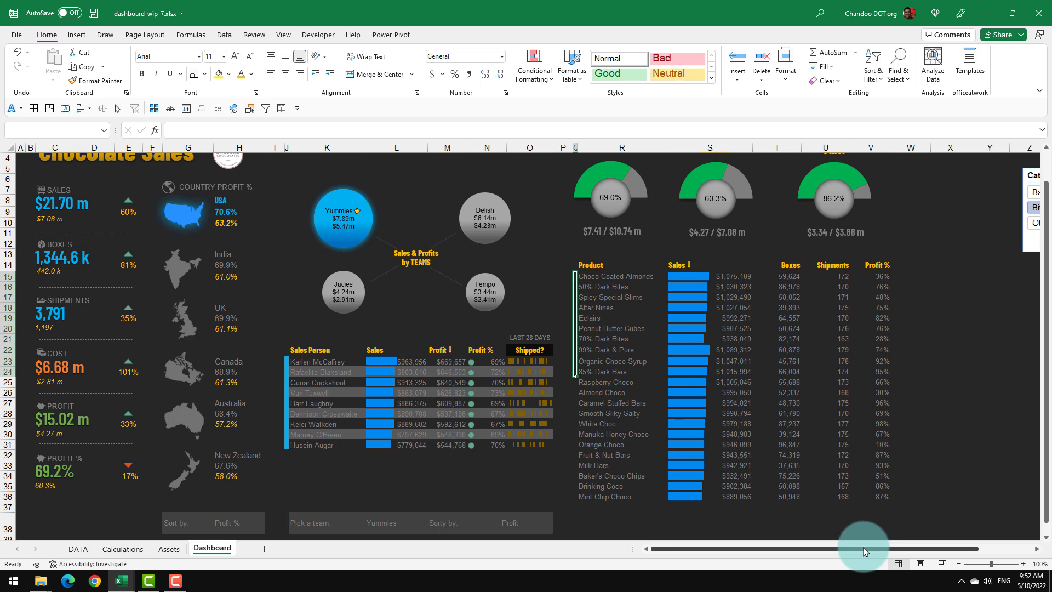
drag(859, 547, 864, 548)
Add the header "Is CAT on Slicer?" in AB171 beside the Sorted DATA table on the Calculations sheet
click(123, 548)
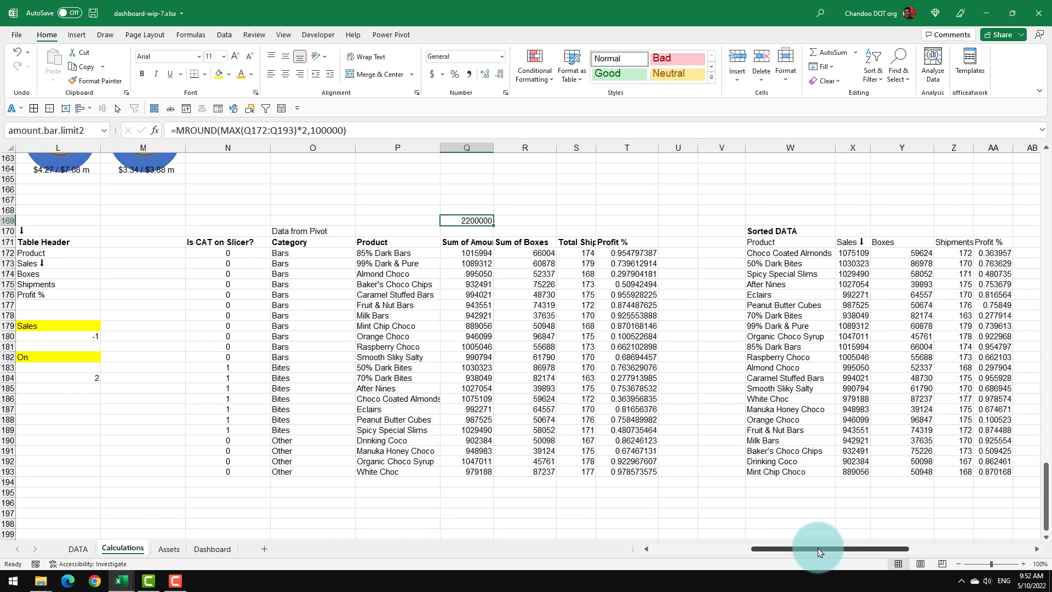
drag(817, 549, 853, 553)
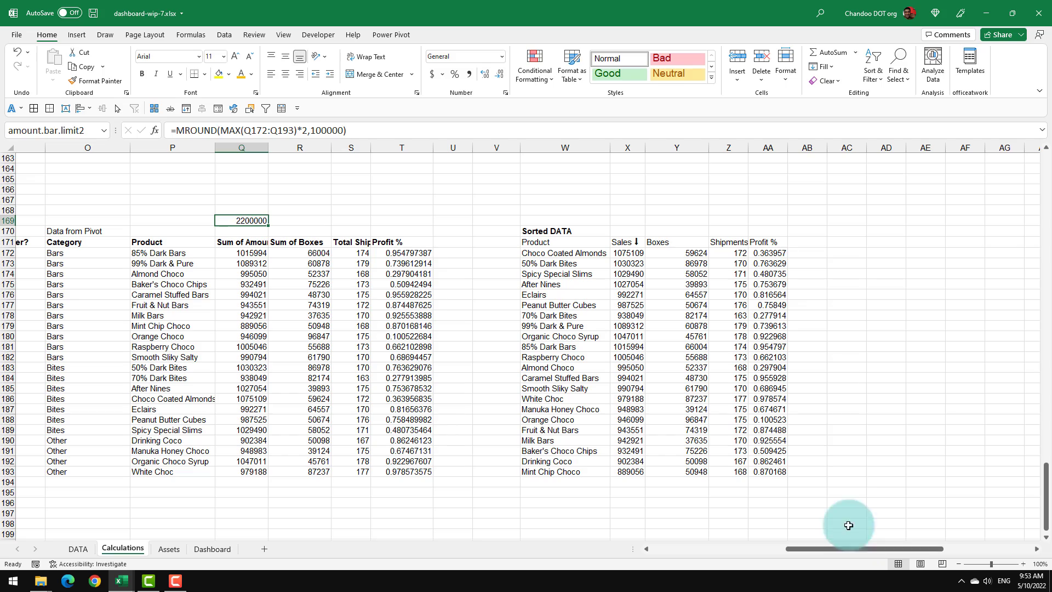
click(805, 242)
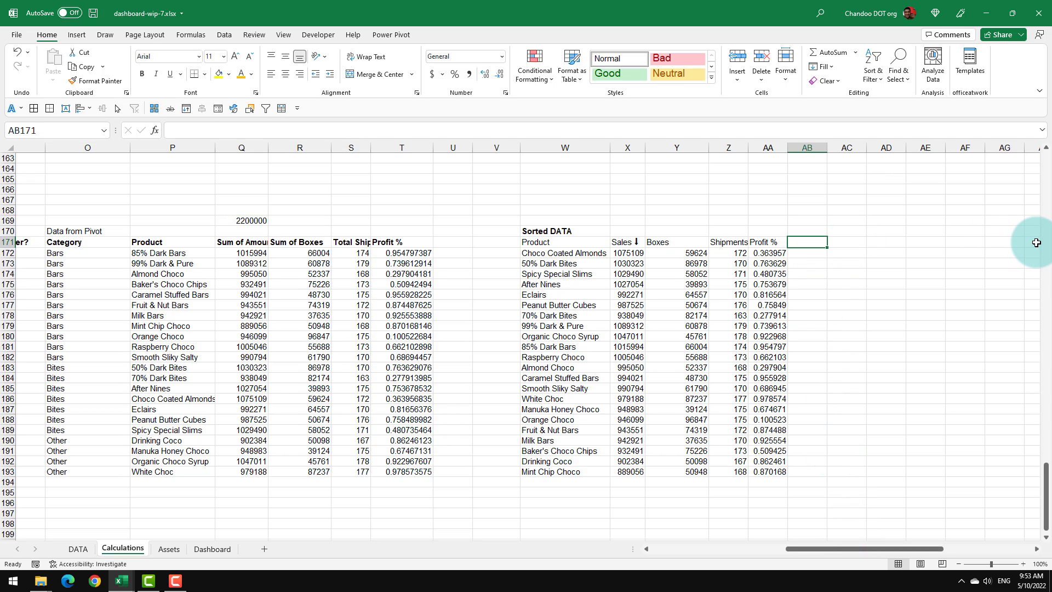
text(IS)
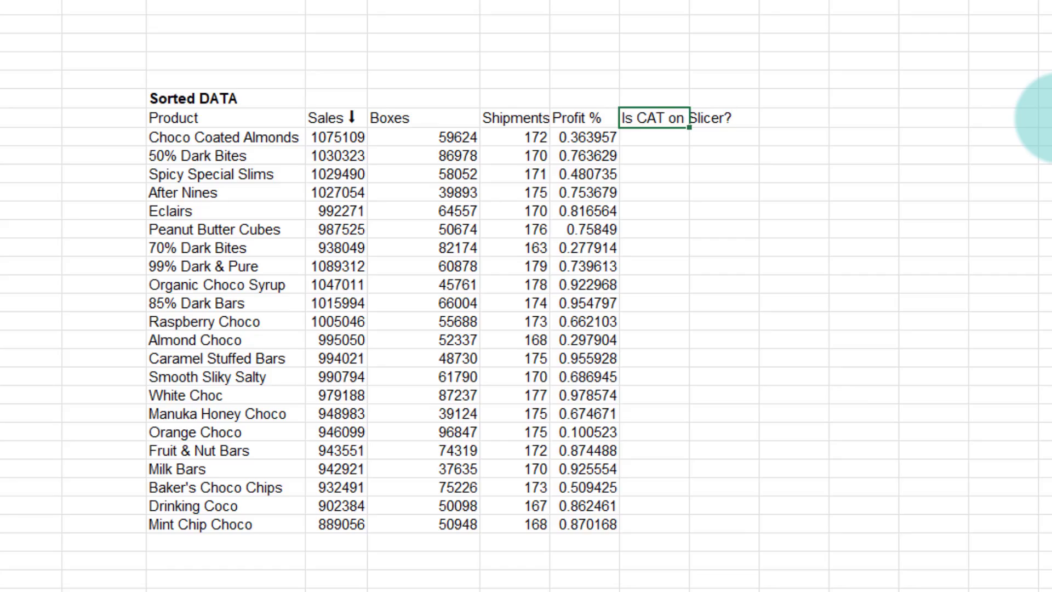
key(Return)
Begin a SORTBY formula in AB172 that sorts the slicer flags N172:N193 by N172:N193 in descending order (-1)
drag(789, 560, 758, 560)
drag(244, 181, 245, 464)
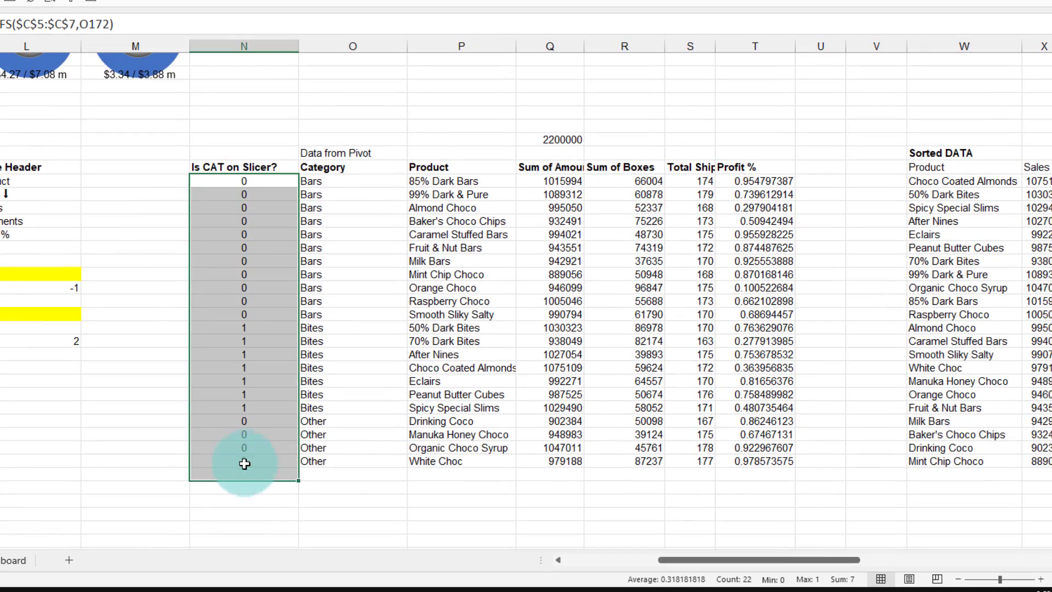
drag(663, 557, 753, 553)
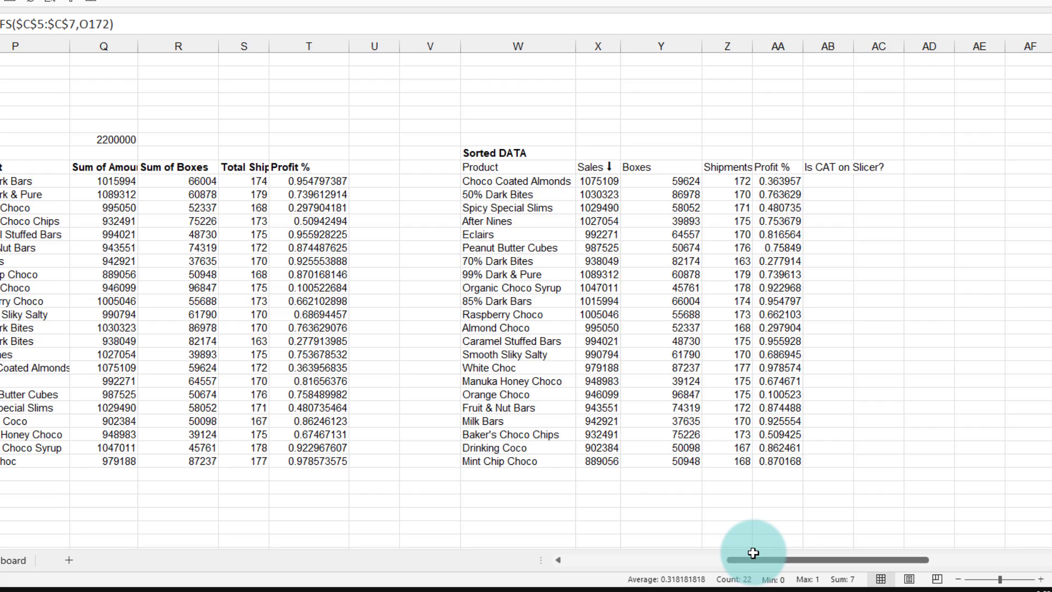
text(,)
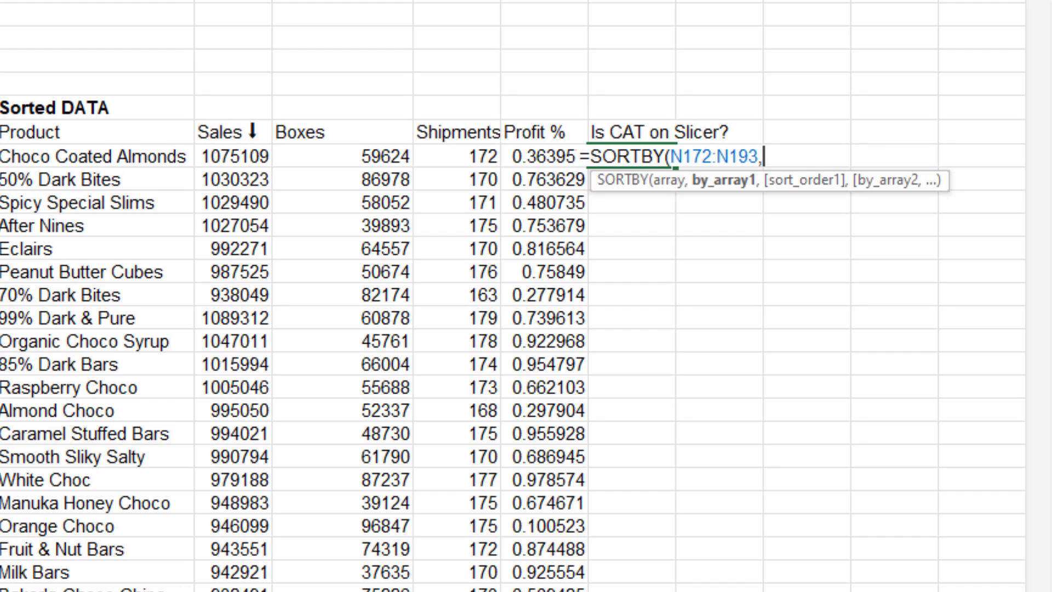
drag(1, 156, 1, 179)
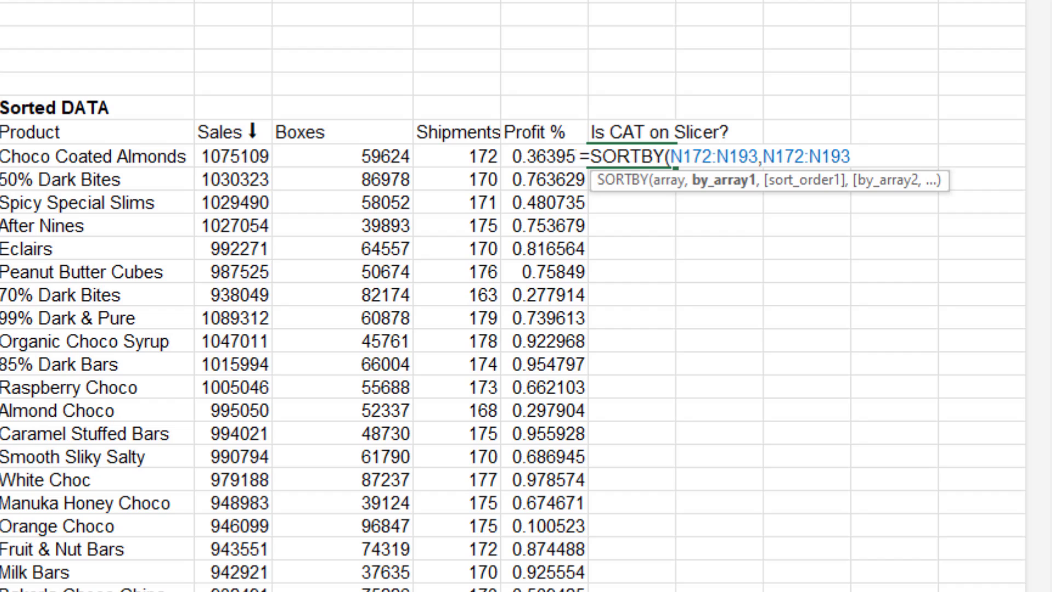
text(,01)
key(BackSpace)
key(BackSpace)
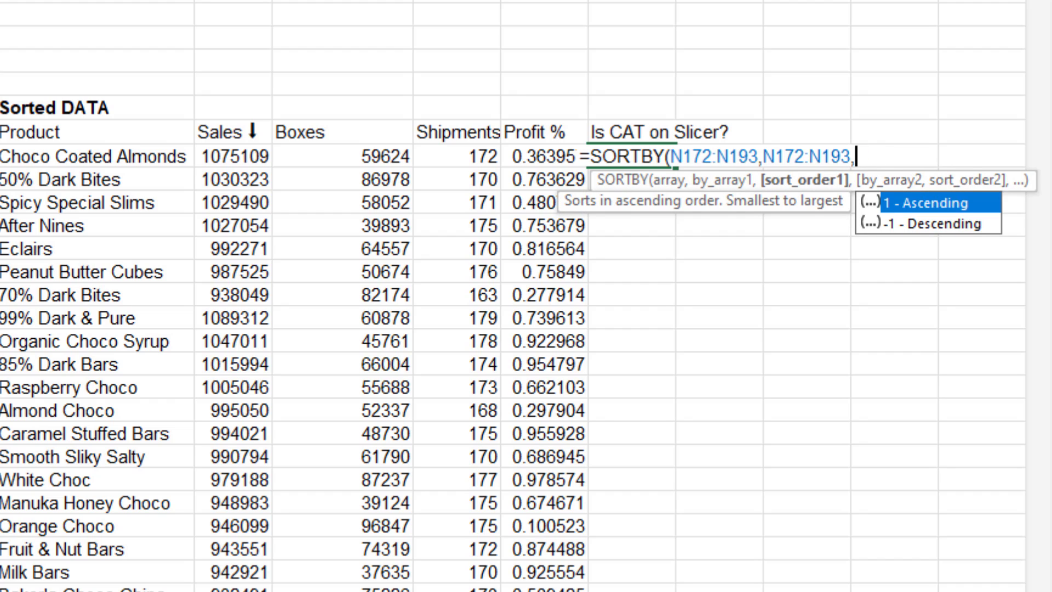
text(-1,)
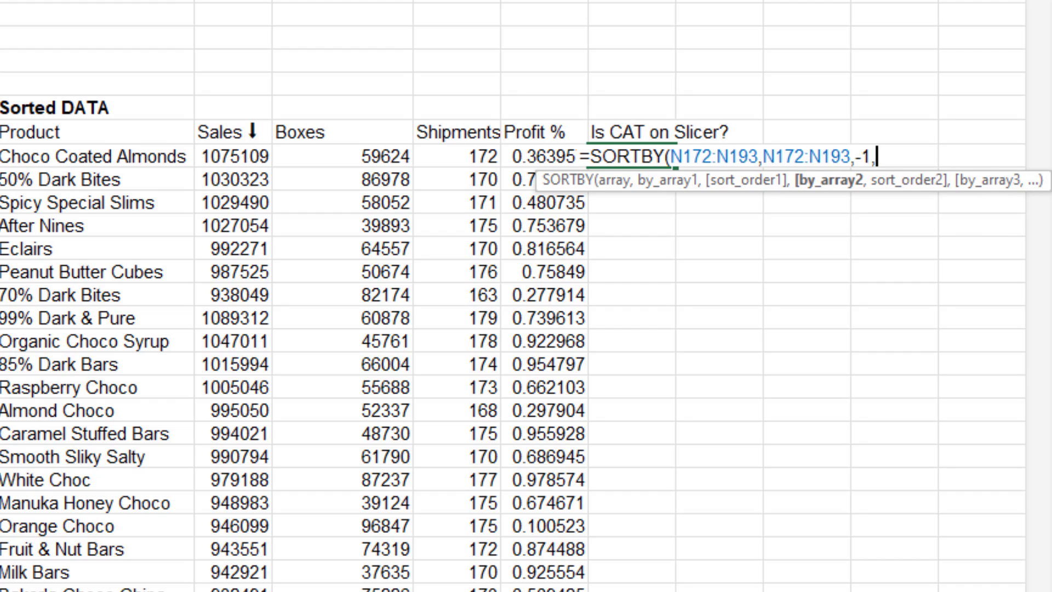
Add INDEX(P172:T193,,L184) as the second sort key with L180 as its sort order and complete the AB172 formula
text(index)
key(Tab)
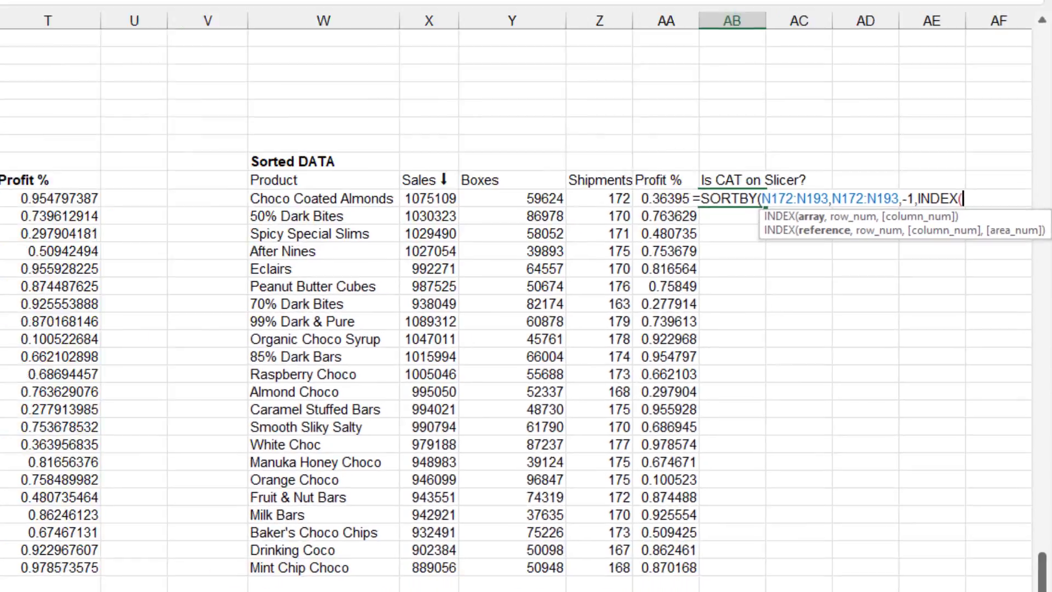
drag(219, 252, 461, 472)
text(,)
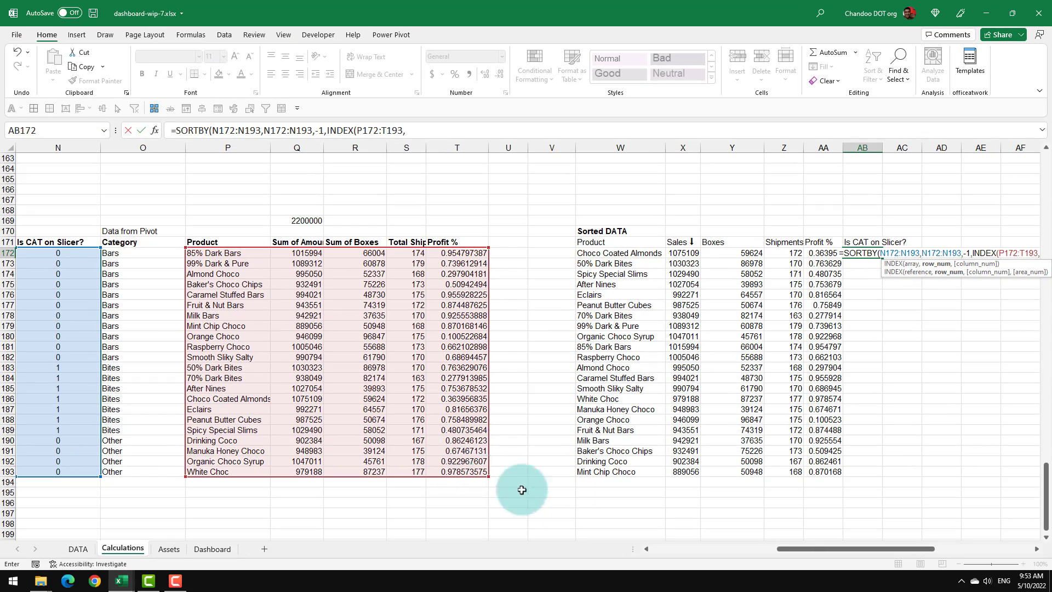
text(,)
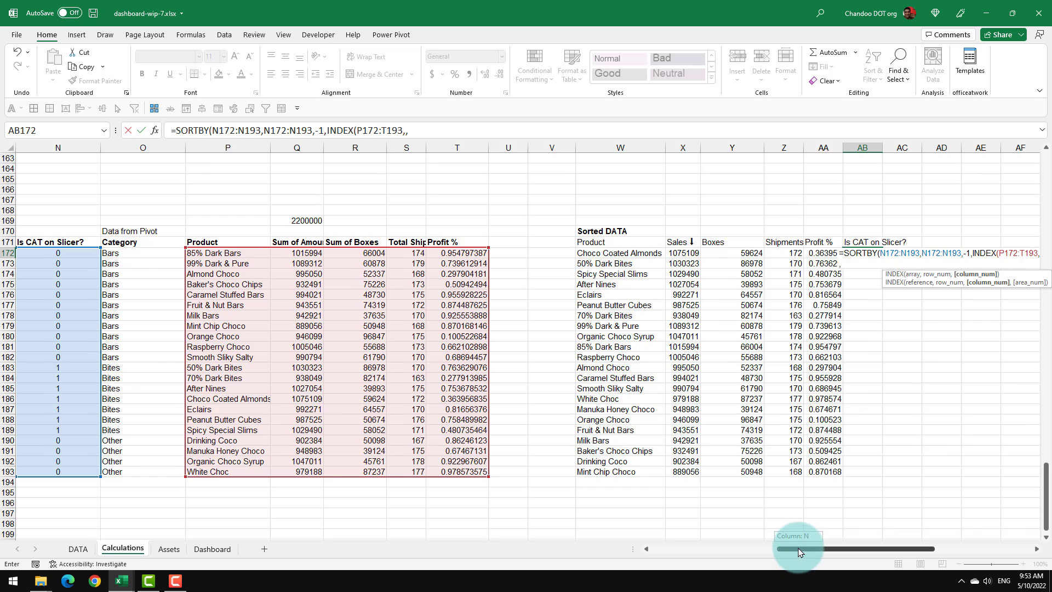
drag(799, 548, 766, 553)
click(117, 378)
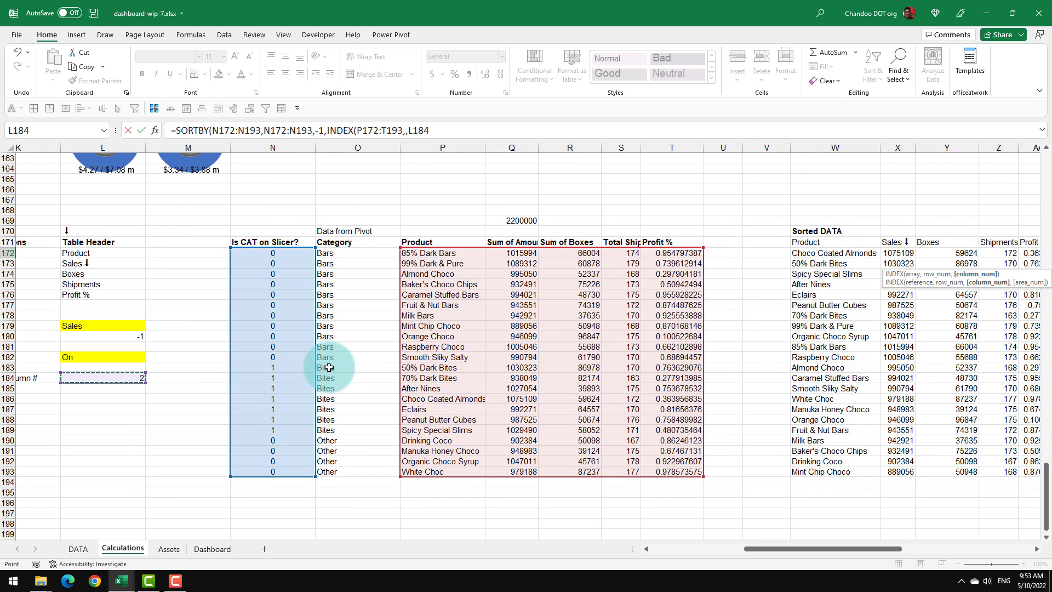
text(,)
click(135, 336)
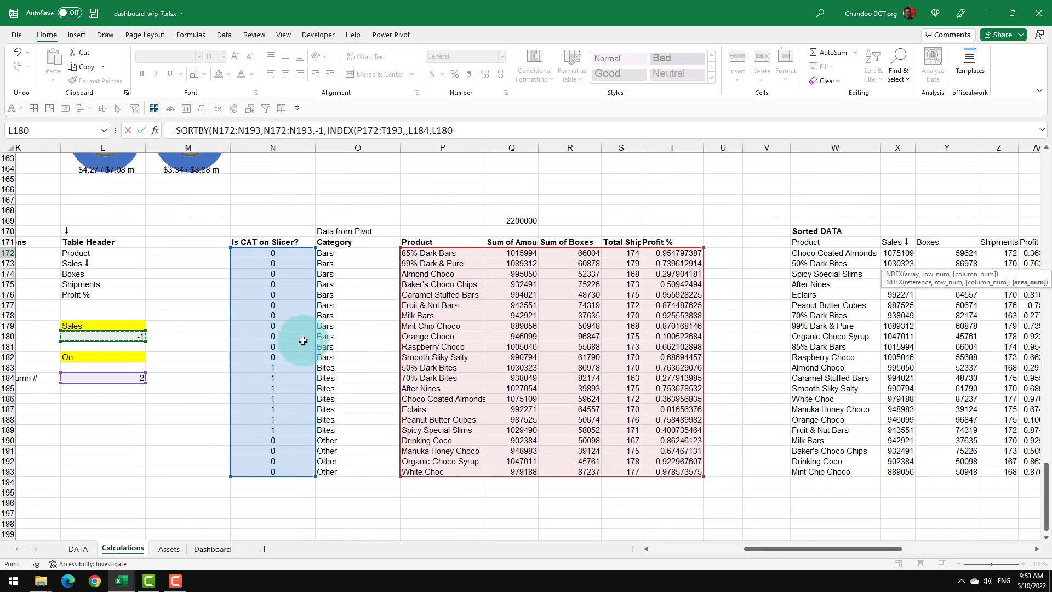
key(Return)
Copy the sorted flags AB172:AB193 and paste them as links into a widened column Q on the Dashboard, starting at Q15
drag(947, 253, 958, 467)
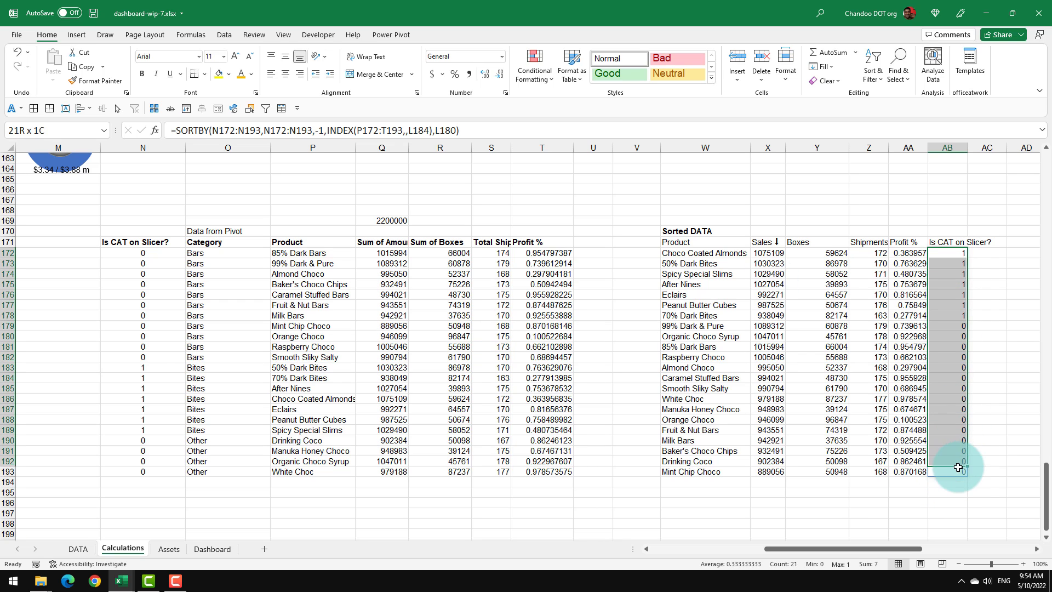
key(ctrl+c)
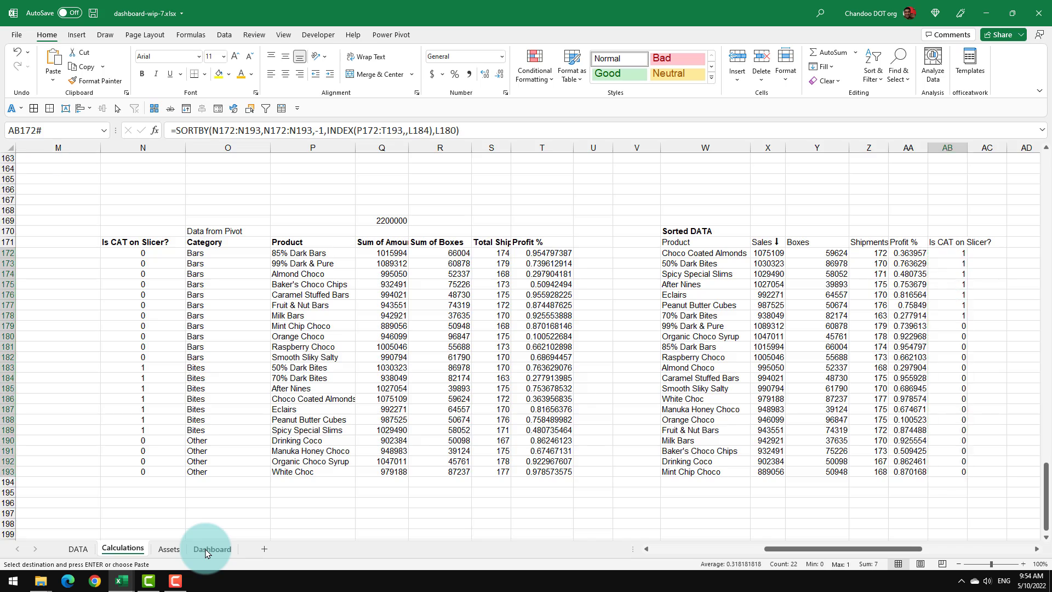
click(212, 549)
drag(563, 148, 608, 147)
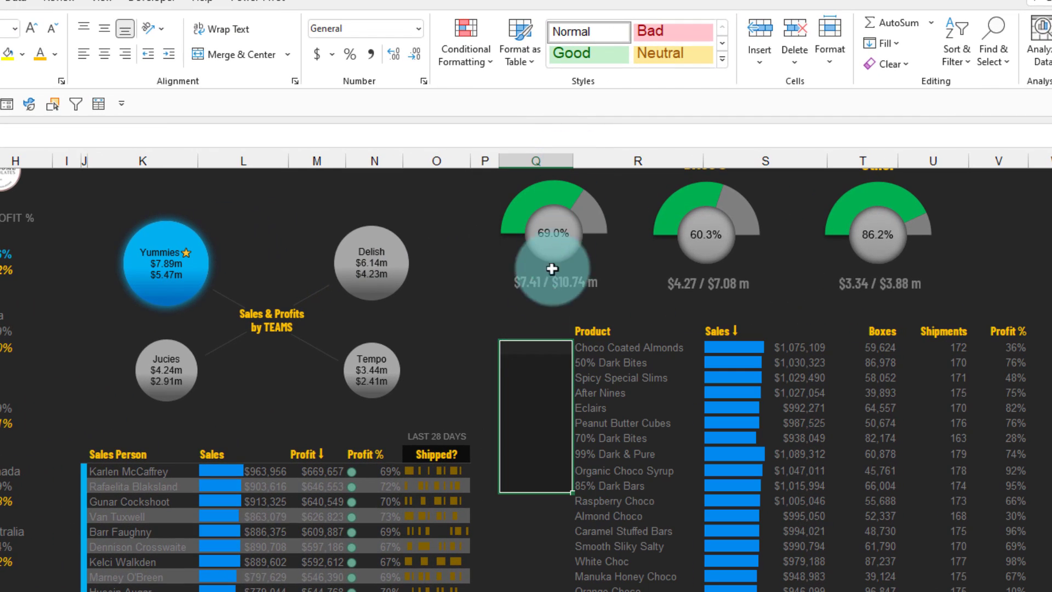
click(535, 352)
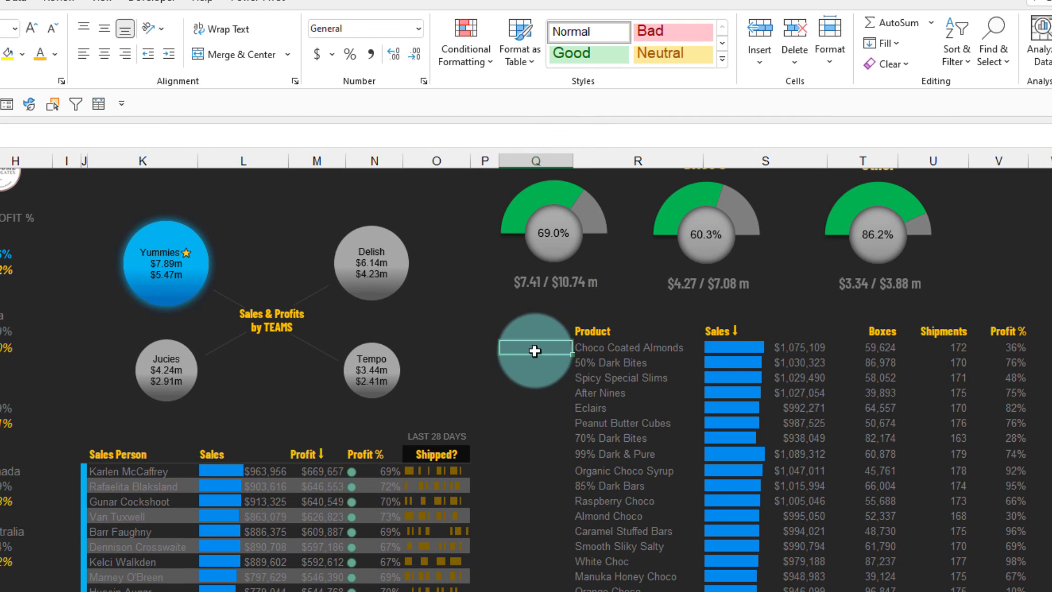
right_click(535, 352)
click(695, 407)
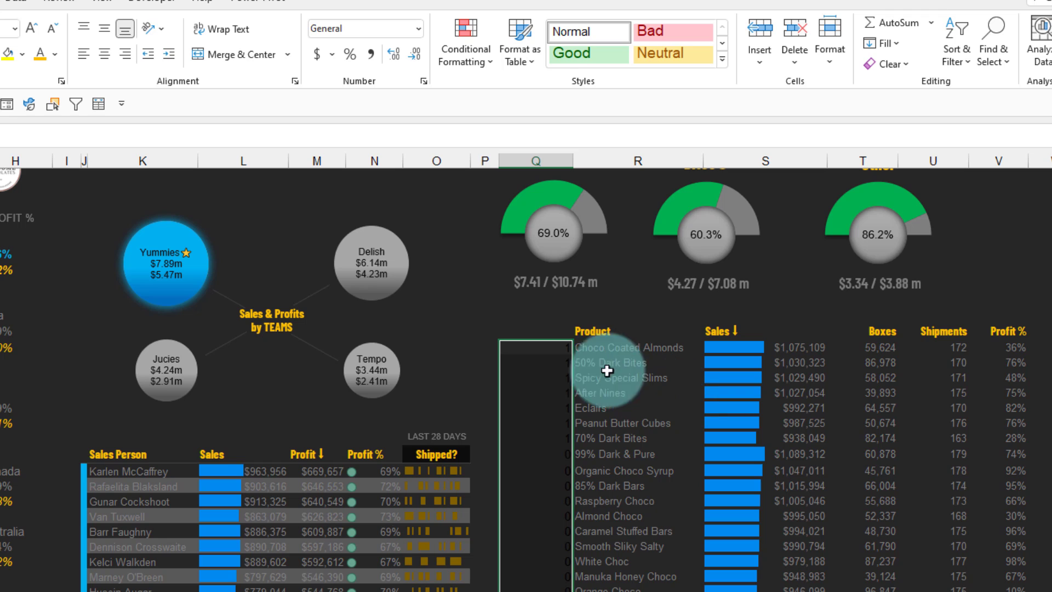
Create a formula-based conditional formatting rule for the flags in Q15:Q36 with the formula =Q15=1
drag(554, 344, 536, 590)
drag(548, 345, 548, 589)
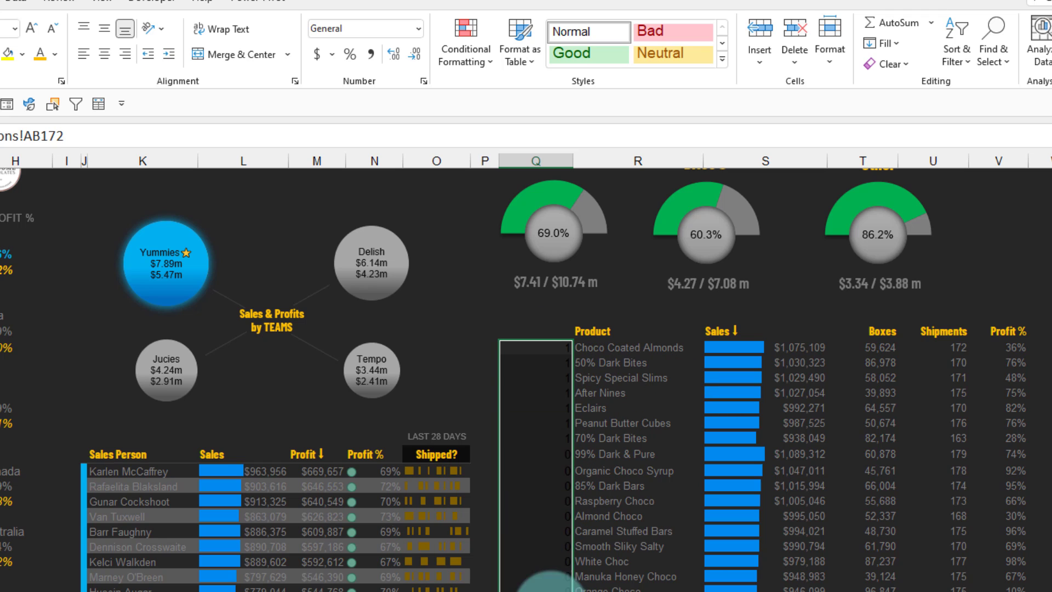
click(470, 53)
mouse_move(472, 83)
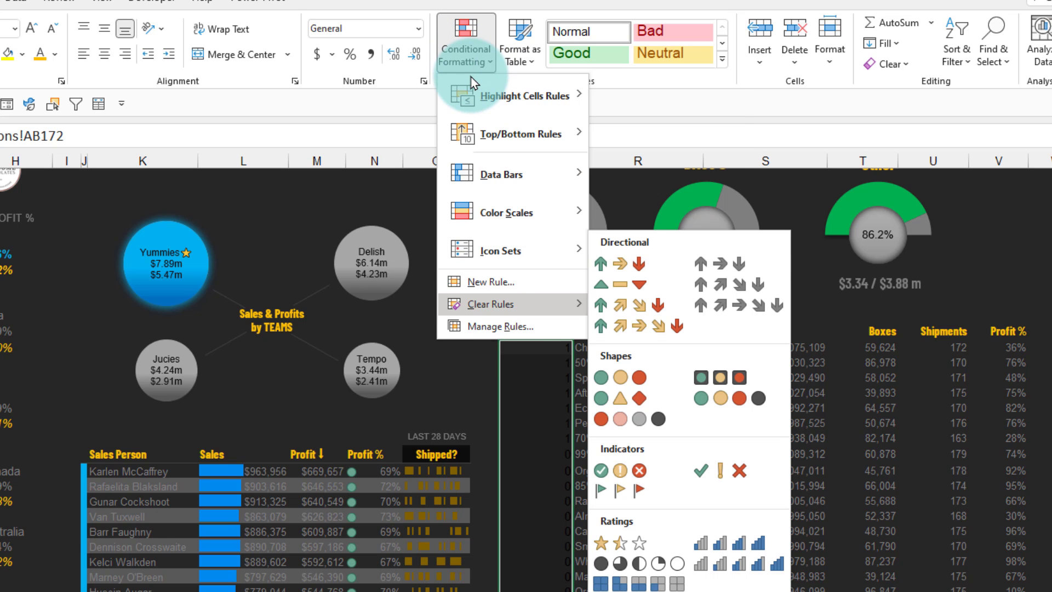
click(489, 282)
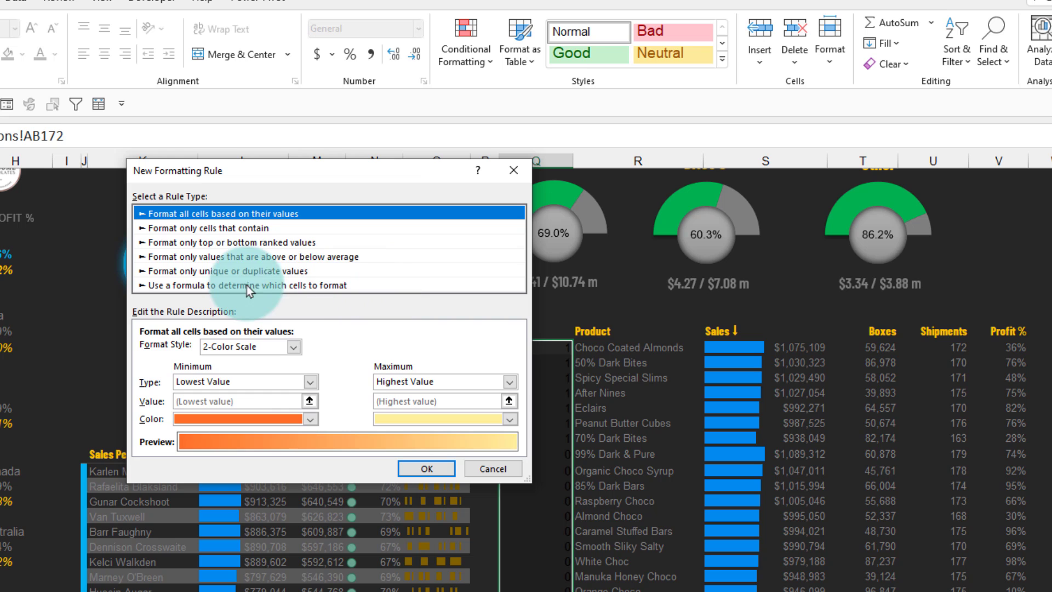
click(200, 285)
click(225, 348)
drag(329, 172, 867, 208)
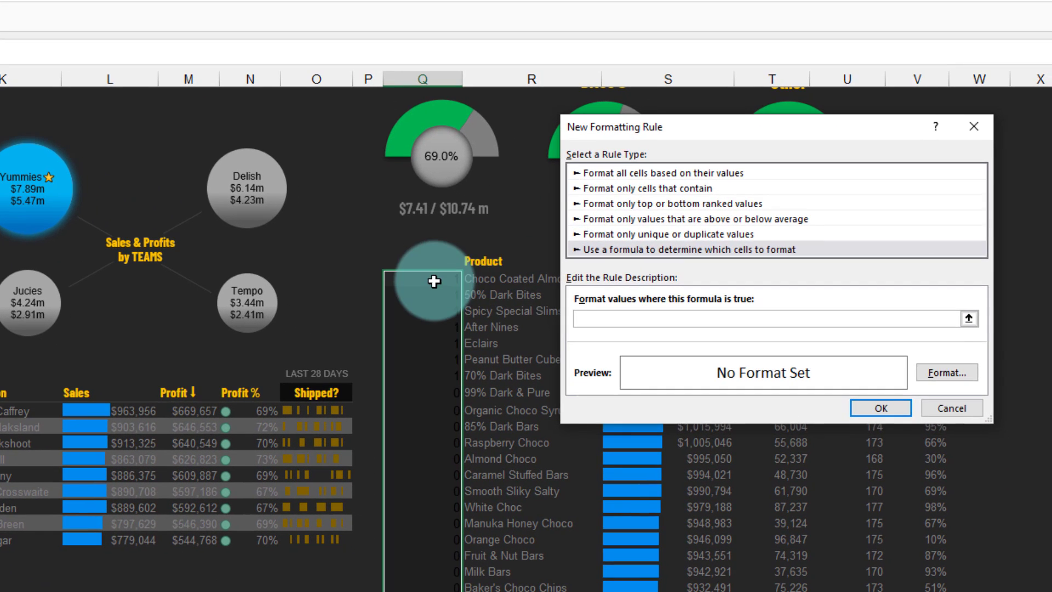
click(541, 345)
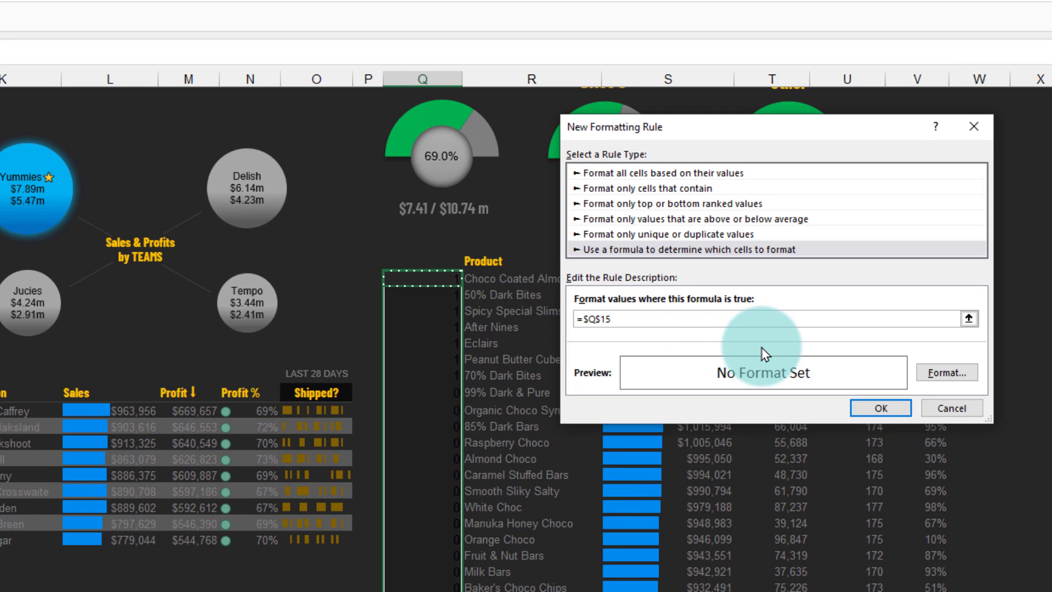
text(=1)
Give the rule an orange-gold background fill and apply it to the flag cells
click(946, 372)
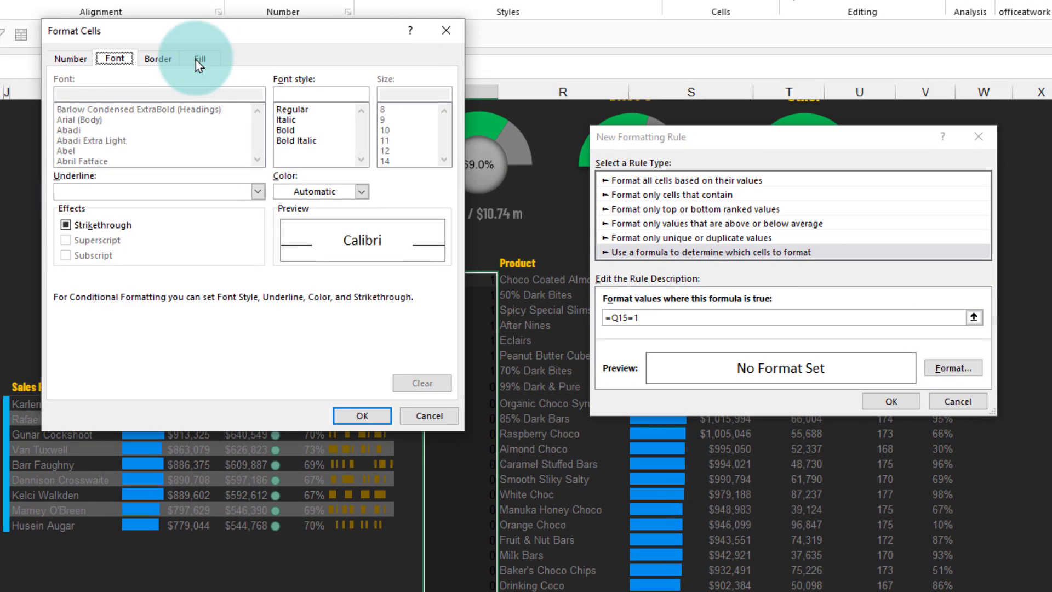
click(199, 59)
click(169, 116)
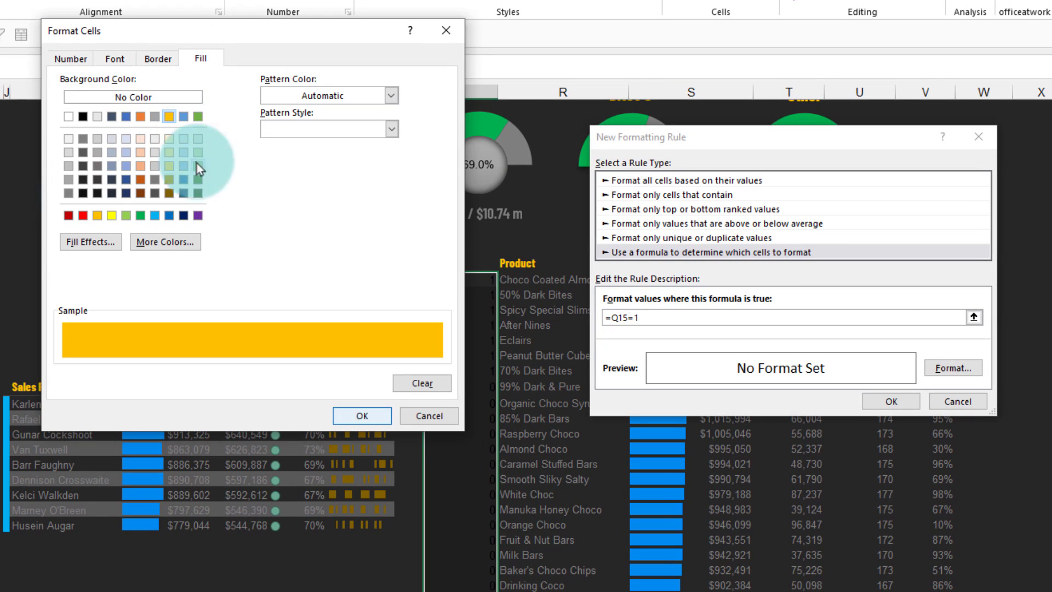
click(362, 416)
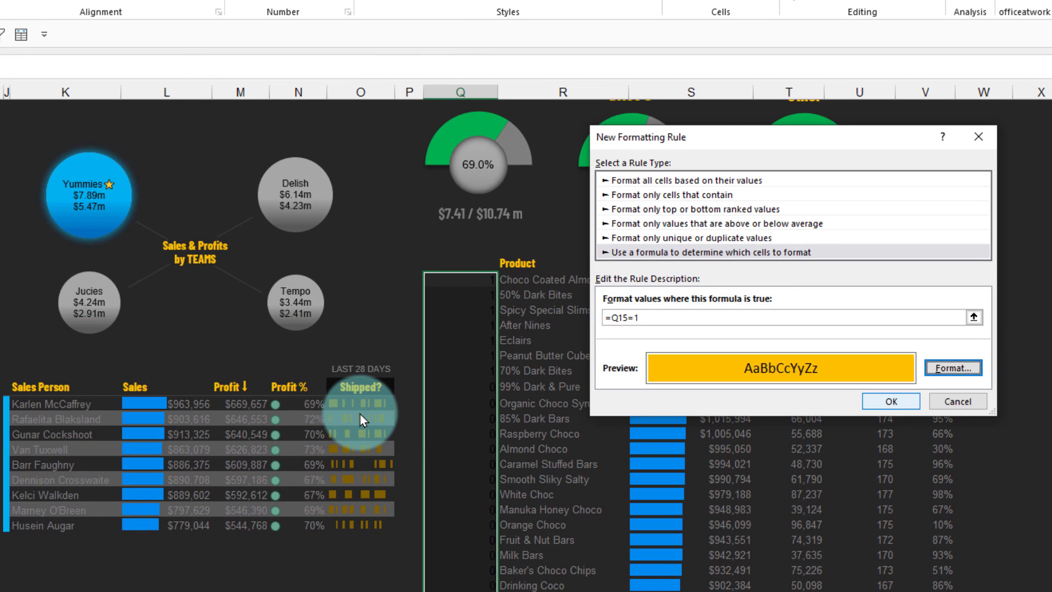
click(890, 402)
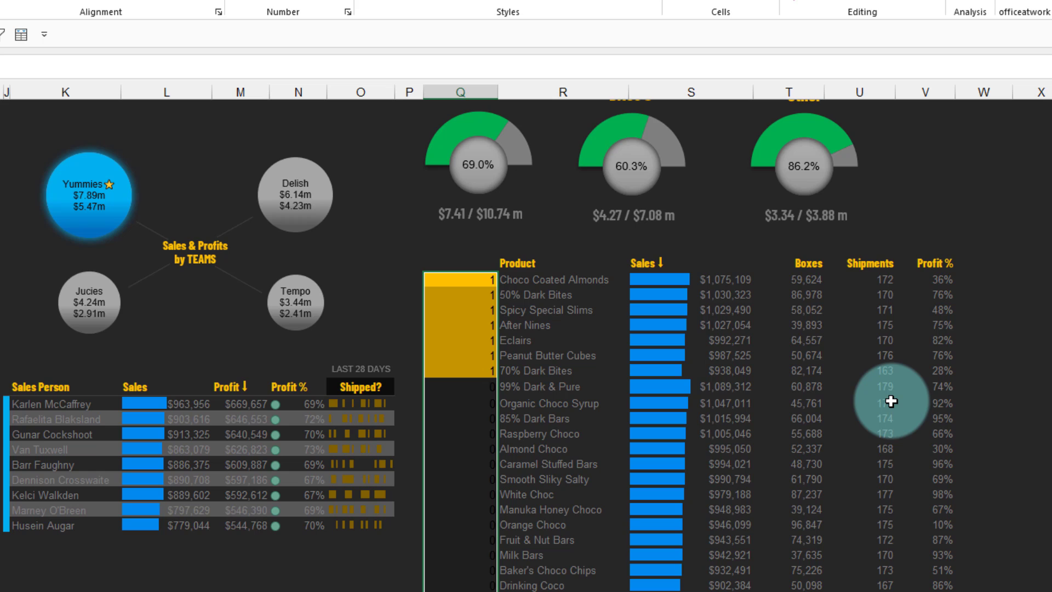
click(463, 403)
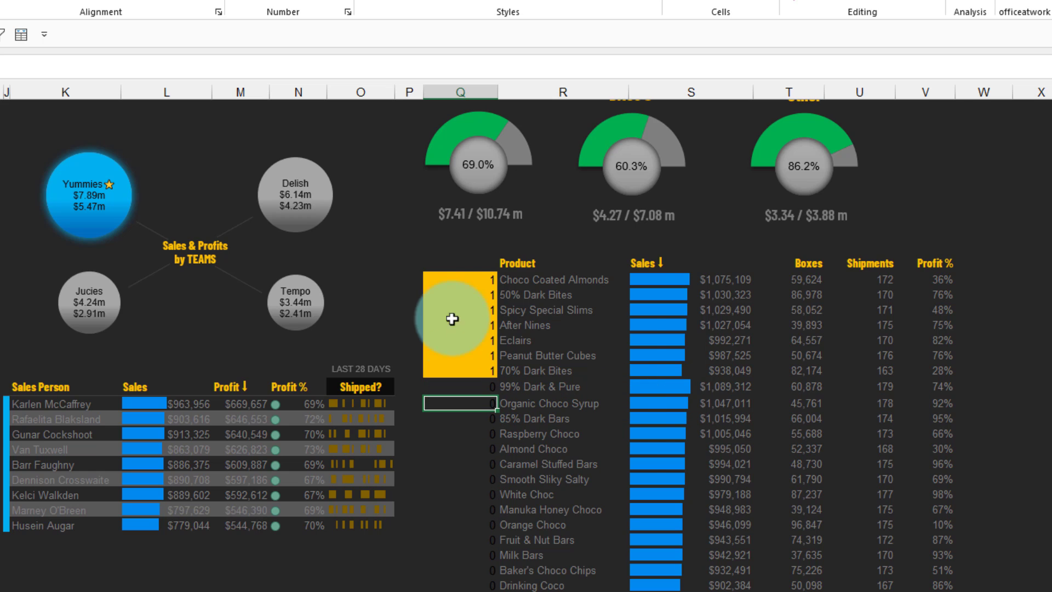
Hide the flag numbers in Q15:Q36 with the custom number format ;;; and narrow column Q to a thin strip
drag(466, 280, 455, 583)
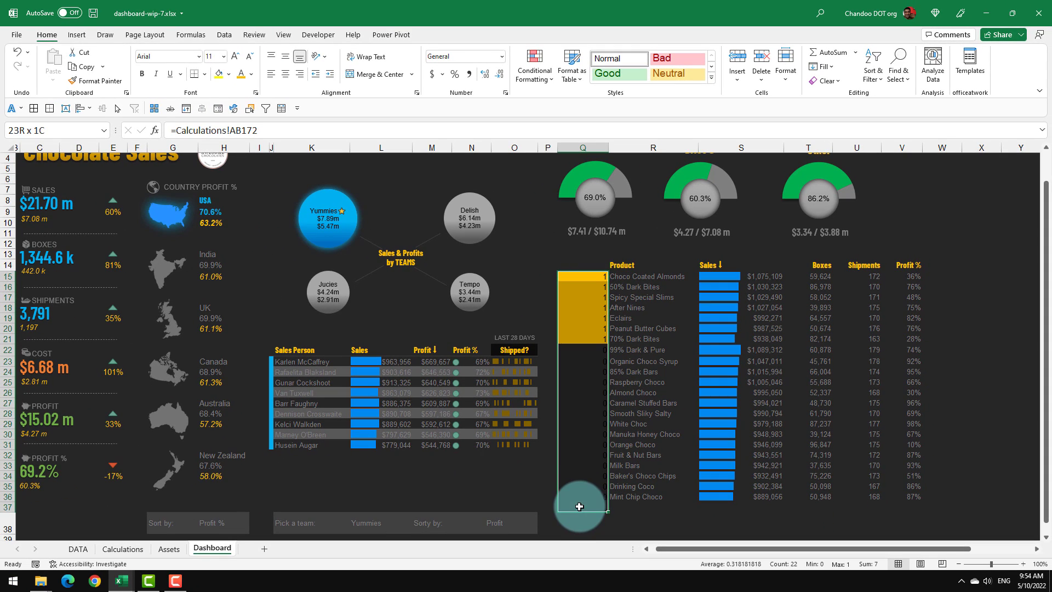
drag(579, 506, 580, 496)
key(ctrl+1)
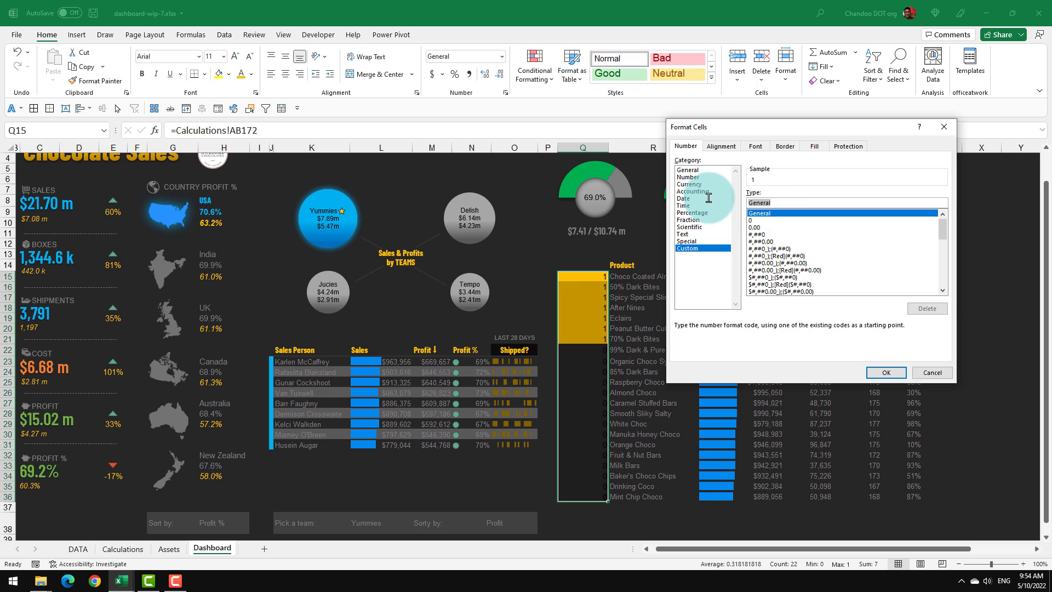
text(;;;)
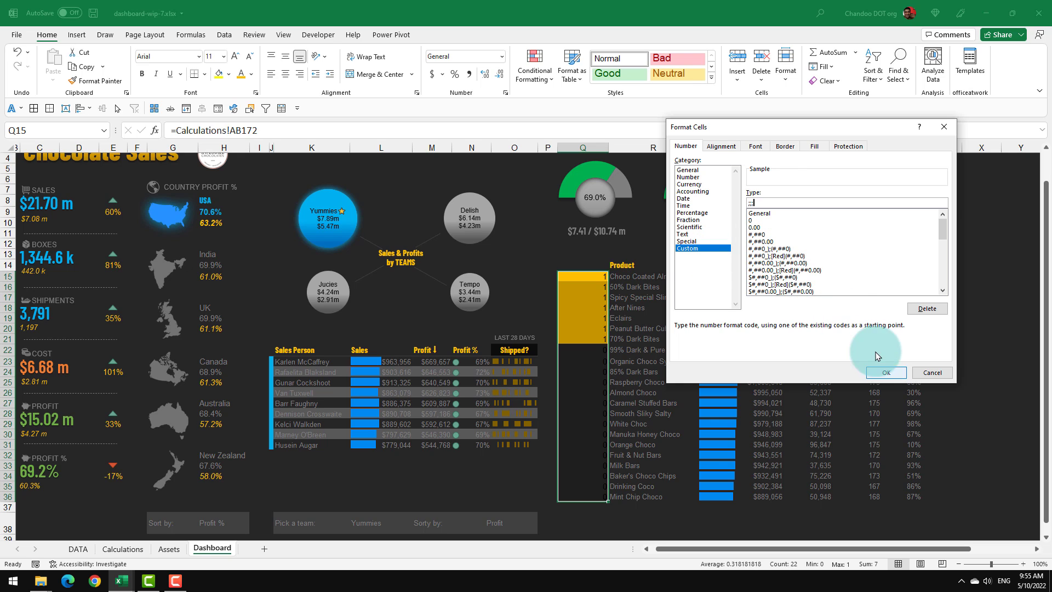
click(890, 371)
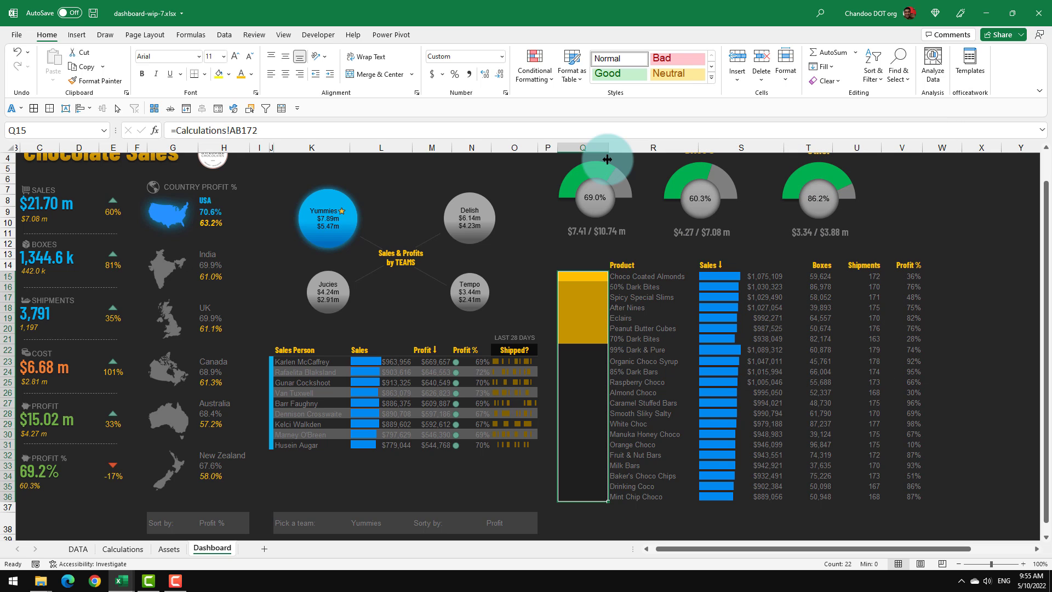
drag(607, 159, 566, 153)
click(612, 349)
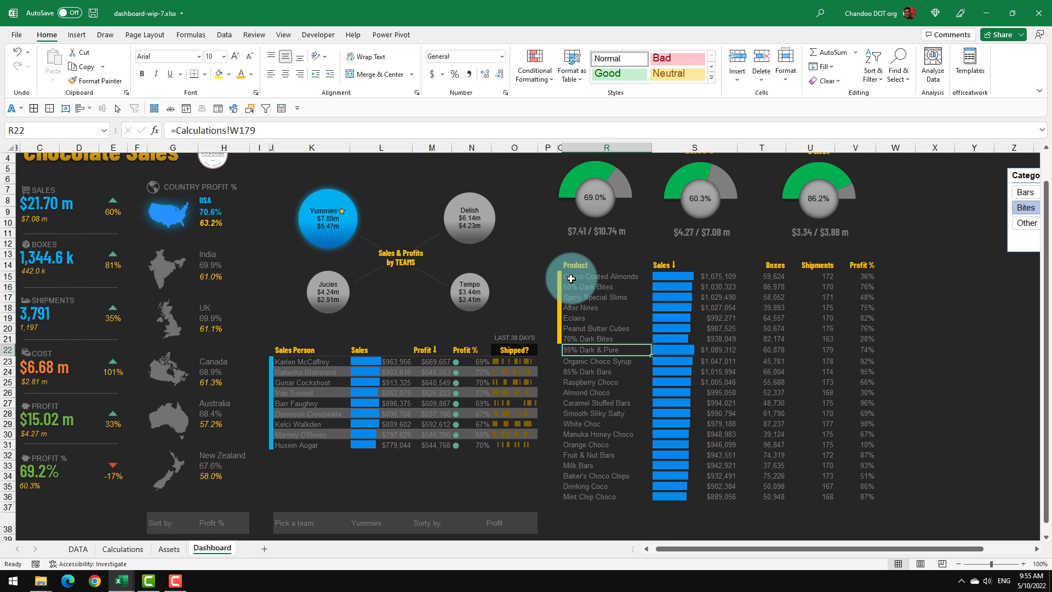
Move the Category slicer closer to the product table and filter it to Bars to check the flagged products
drag(571, 278, 584, 333)
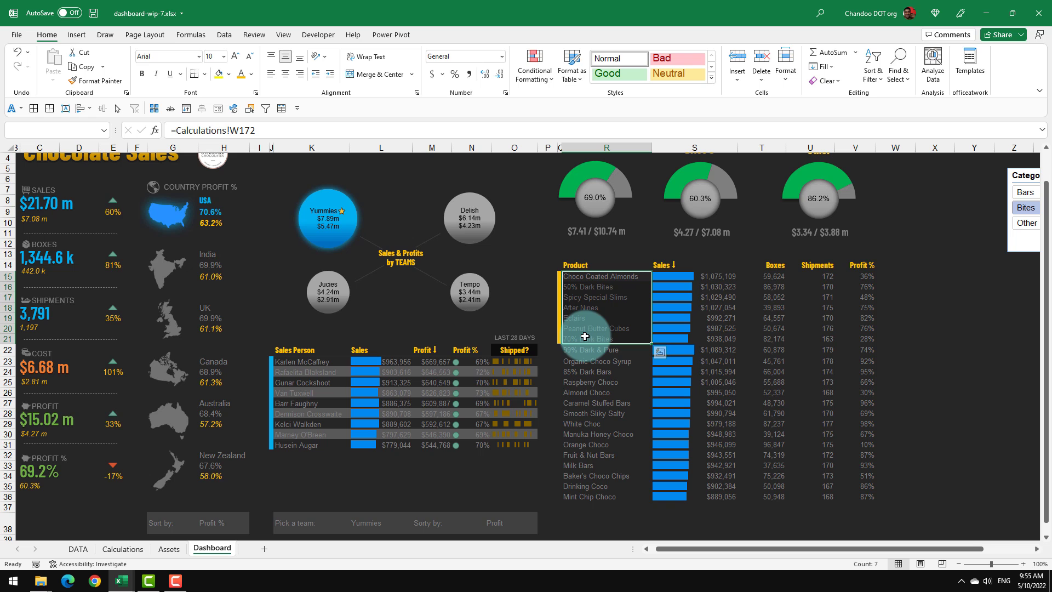
click(1014, 176)
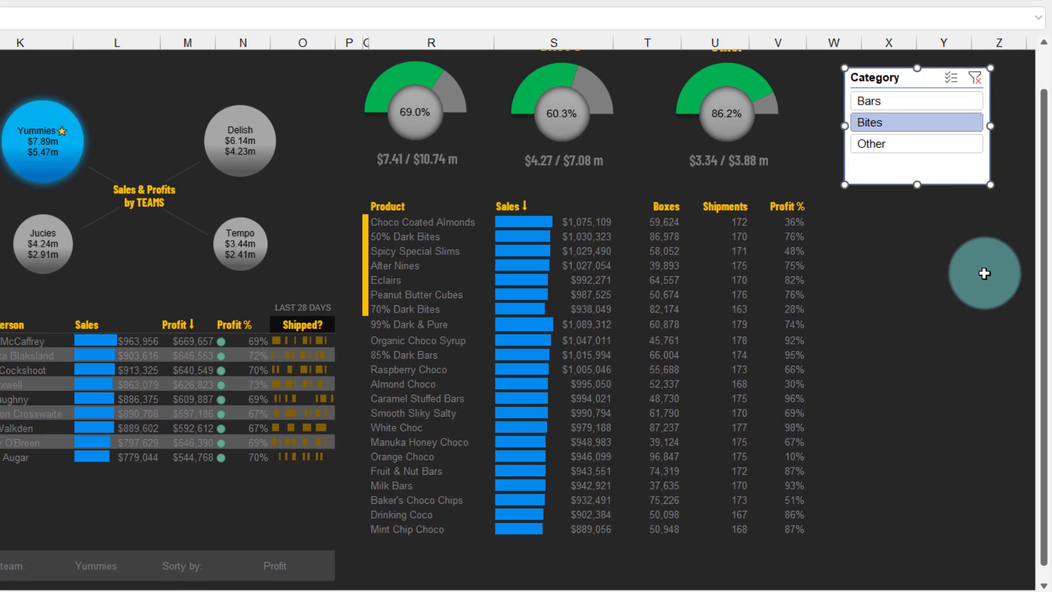
click(984, 274)
click(902, 107)
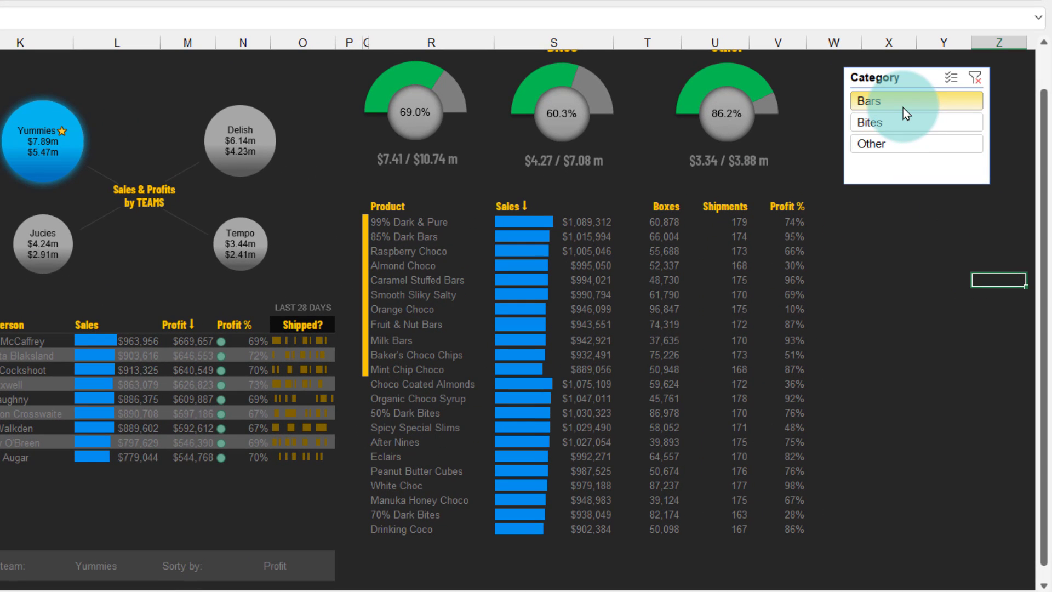
drag(365, 219, 366, 373)
click(410, 369)
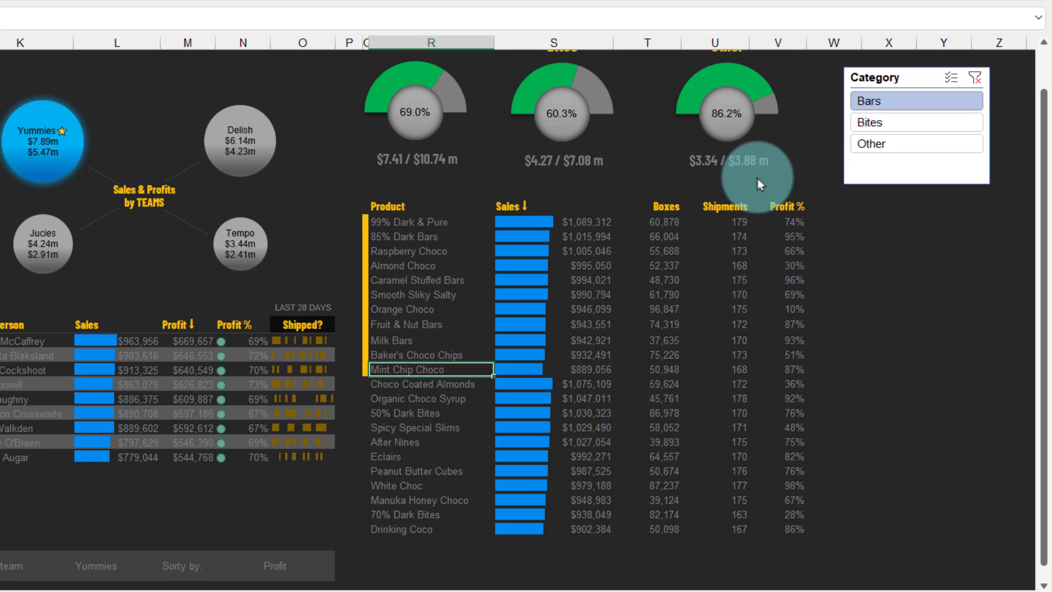
Extend the Category slicer selection to Bites and Other to check the product flags, and filter it back to Bars only
ctrl+click(901, 122)
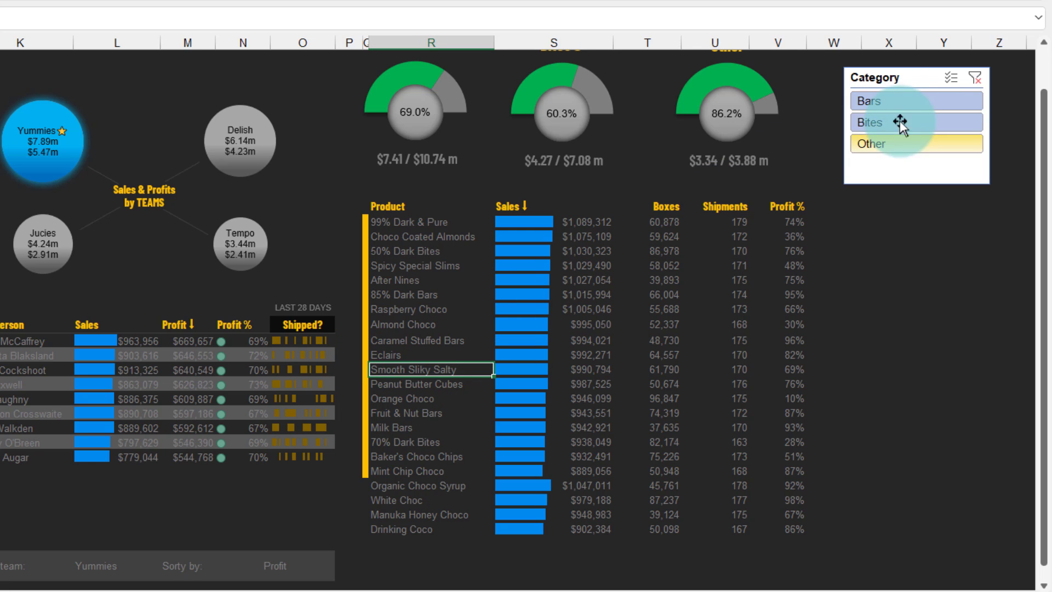
ctrl+click(909, 146)
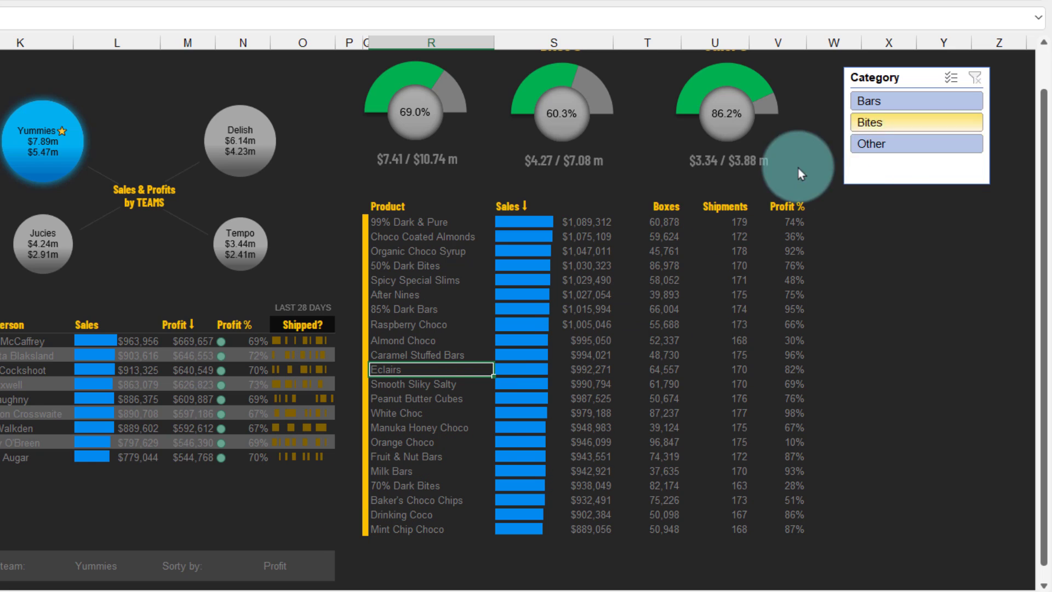
click(876, 101)
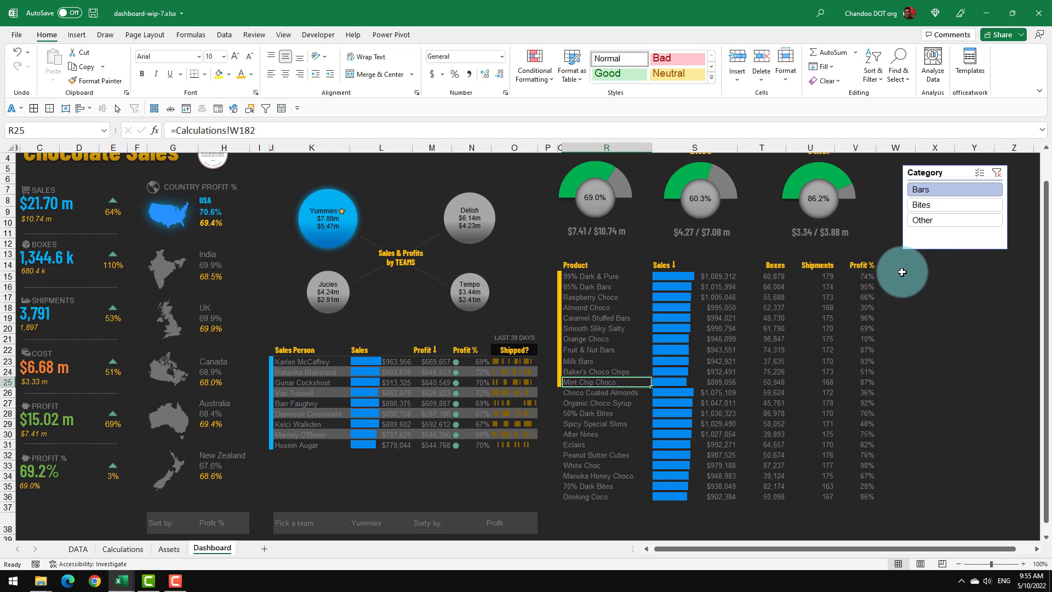
Apply the three-colour traffic light circle icon set to the product table's Profit % values in V15:V36
click(858, 275)
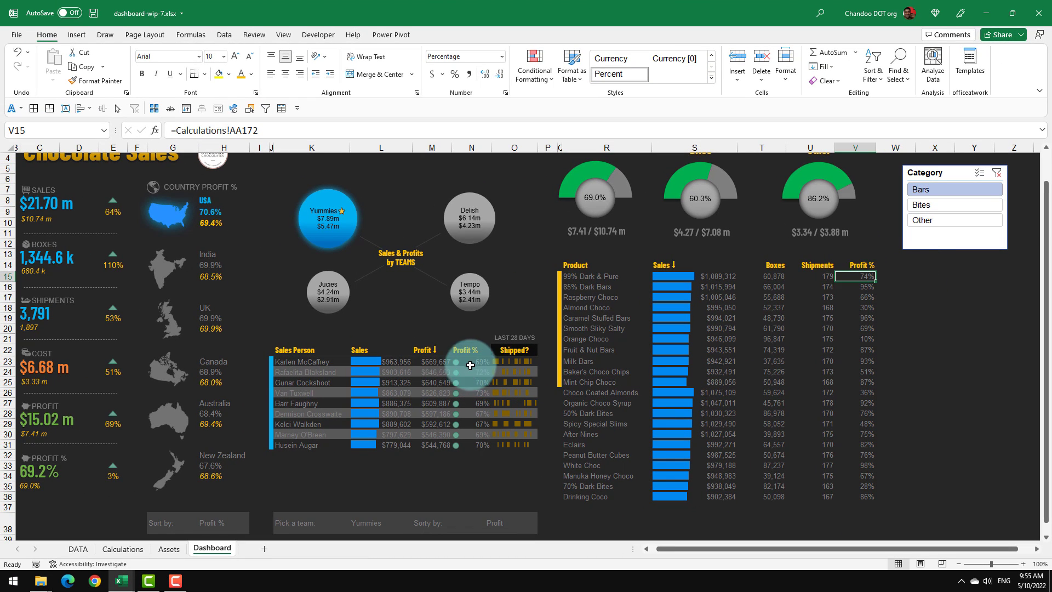
shift+click(870, 496)
click(534, 75)
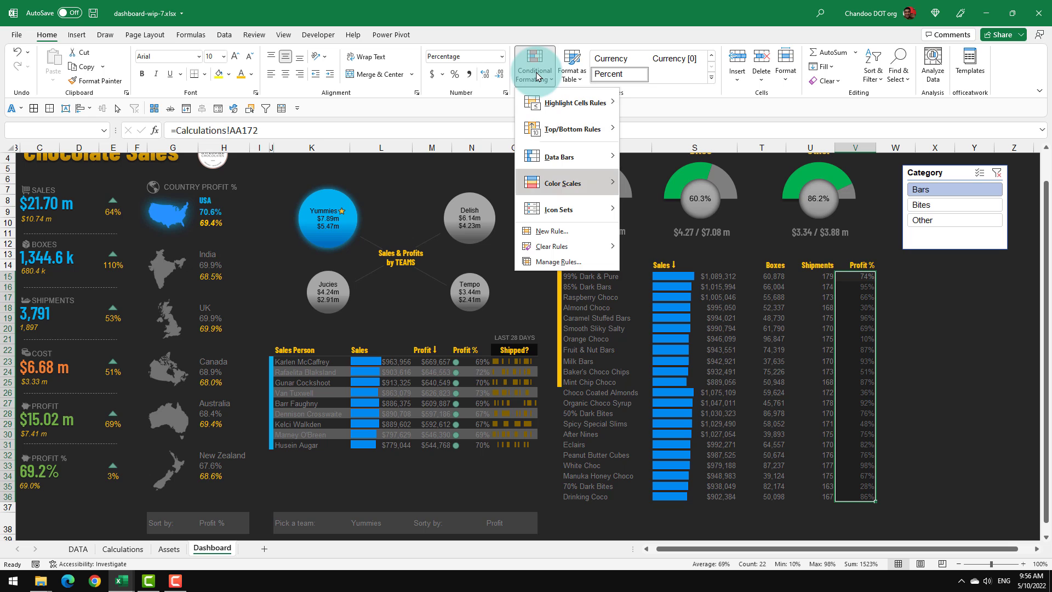
mouse_move(564, 209)
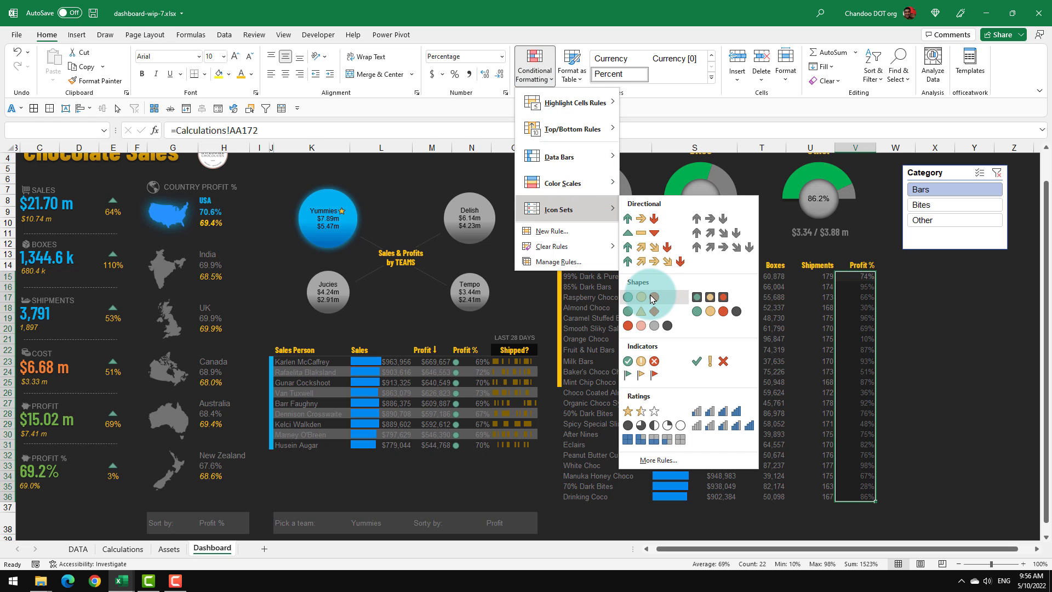
click(651, 297)
Open the Profit % icon set rule for editing and change both threshold types from Percent to Number
click(534, 75)
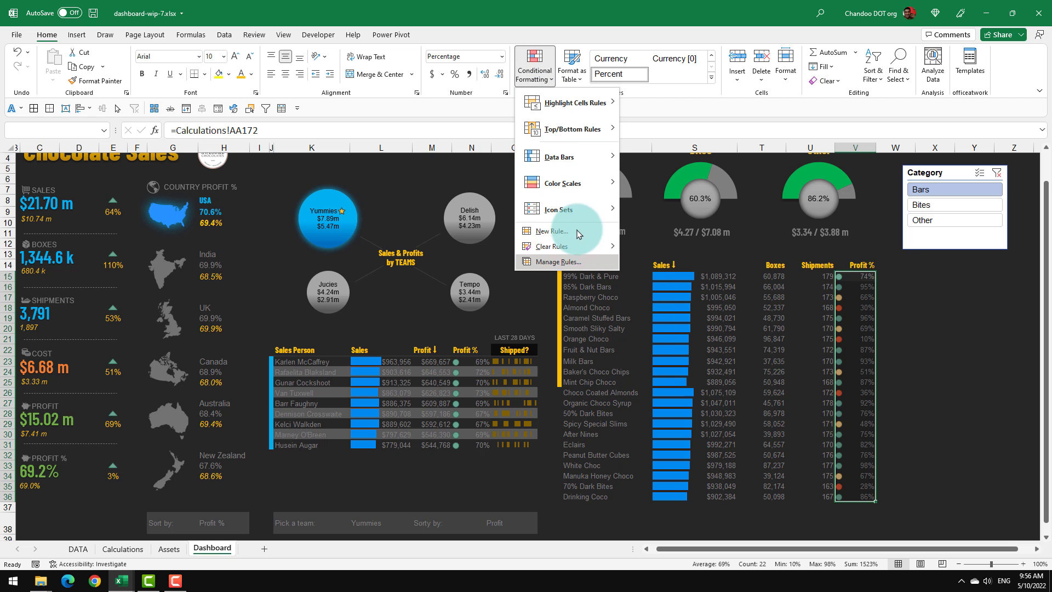
click(587, 260)
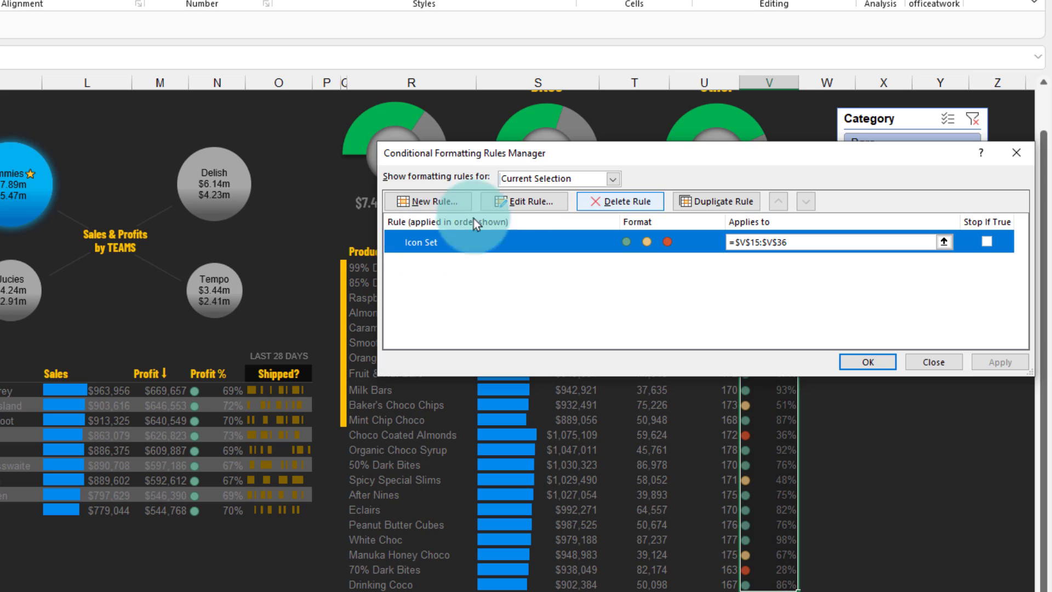
click(515, 202)
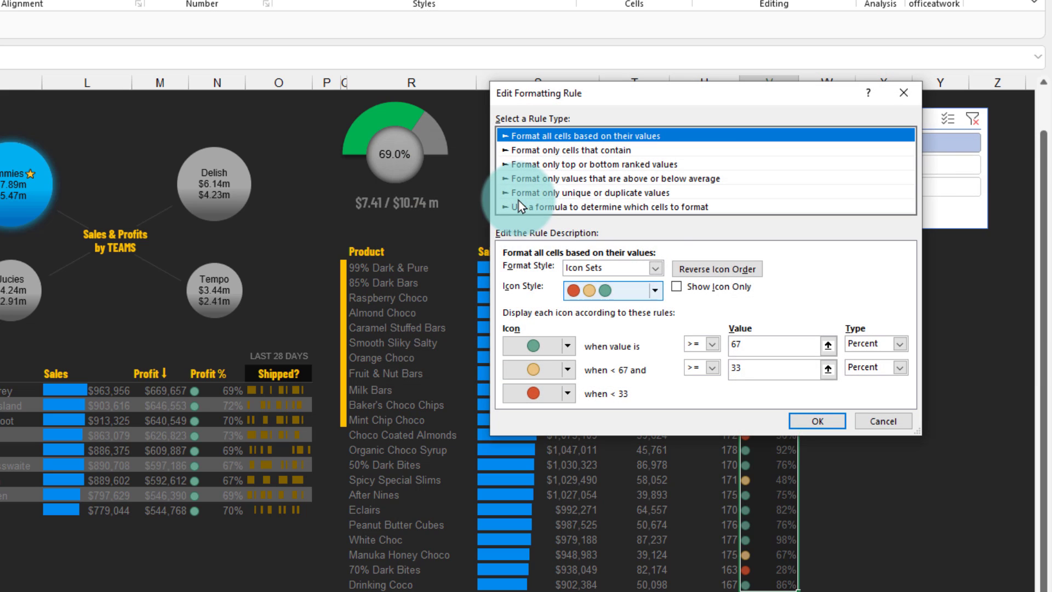
click(876, 342)
click(873, 357)
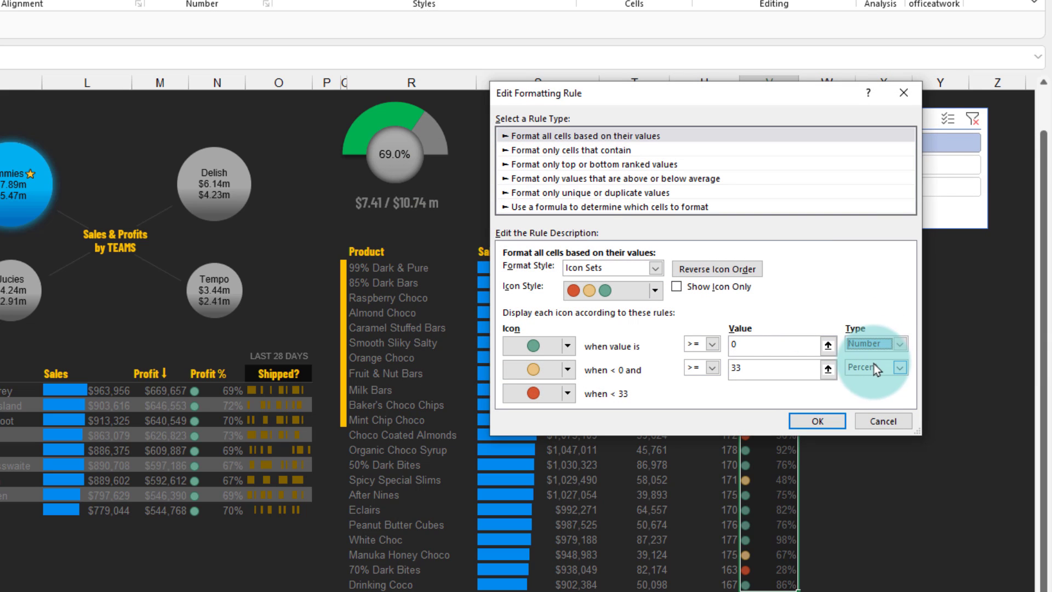
click(873, 365)
click(871, 380)
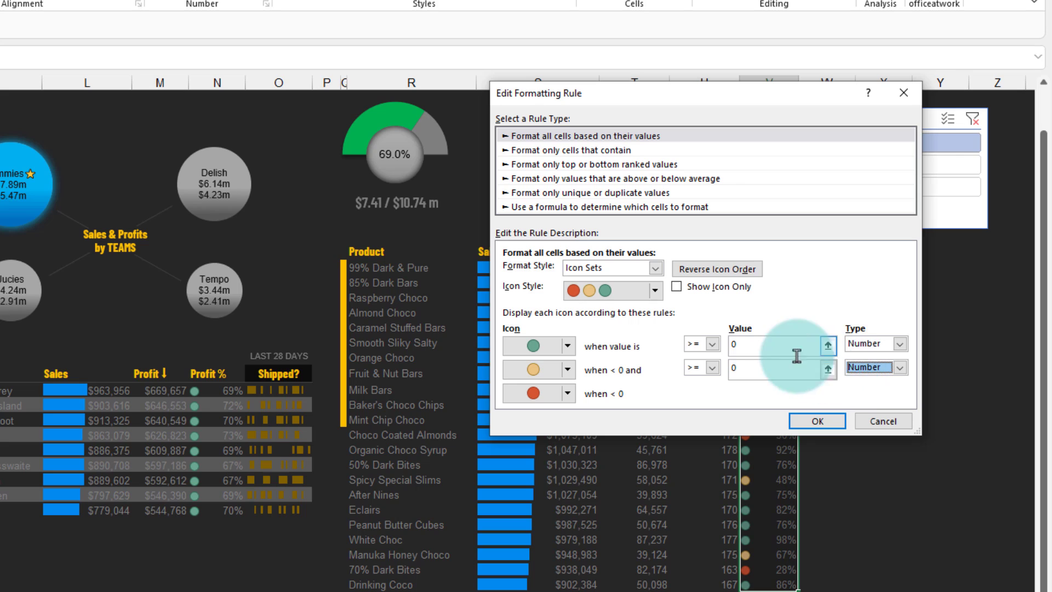
Set the icon thresholds to 0.6 for green and 0.4 for yellow, and apply the edited rule
click(767, 346)
text(.6)
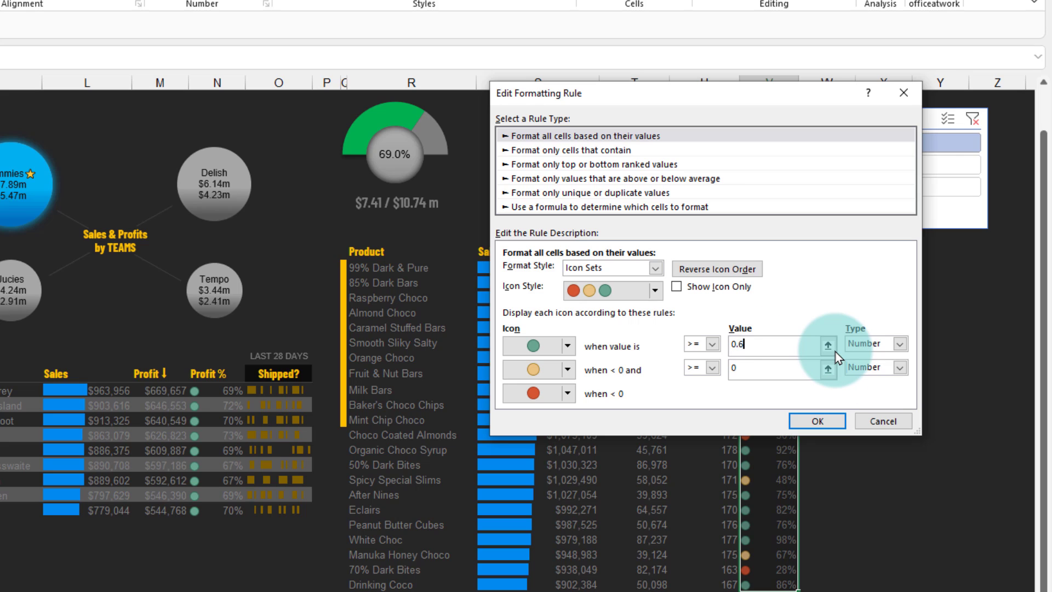
click(800, 370)
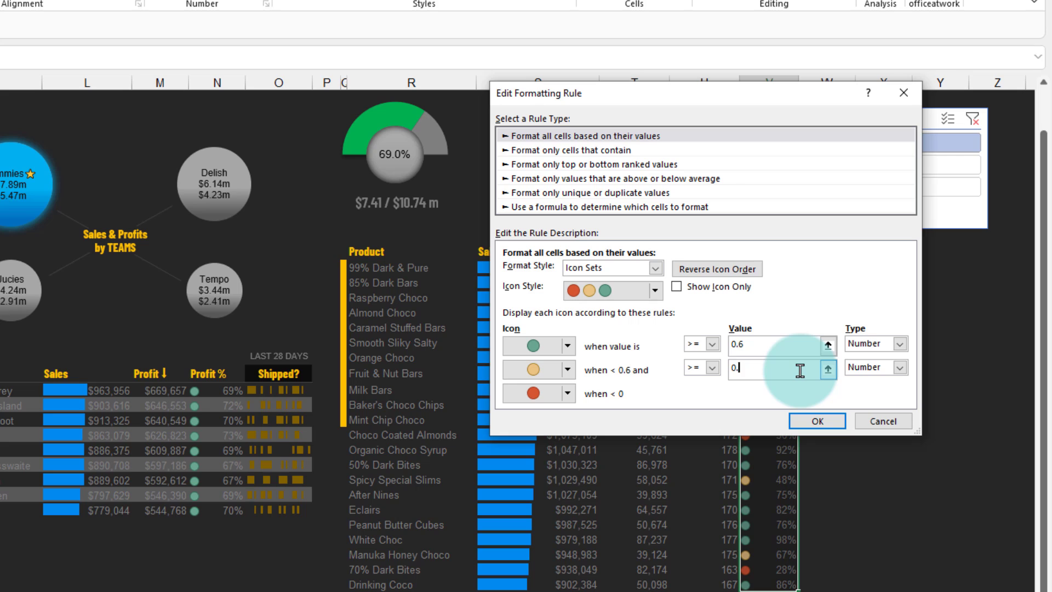
text(.4)
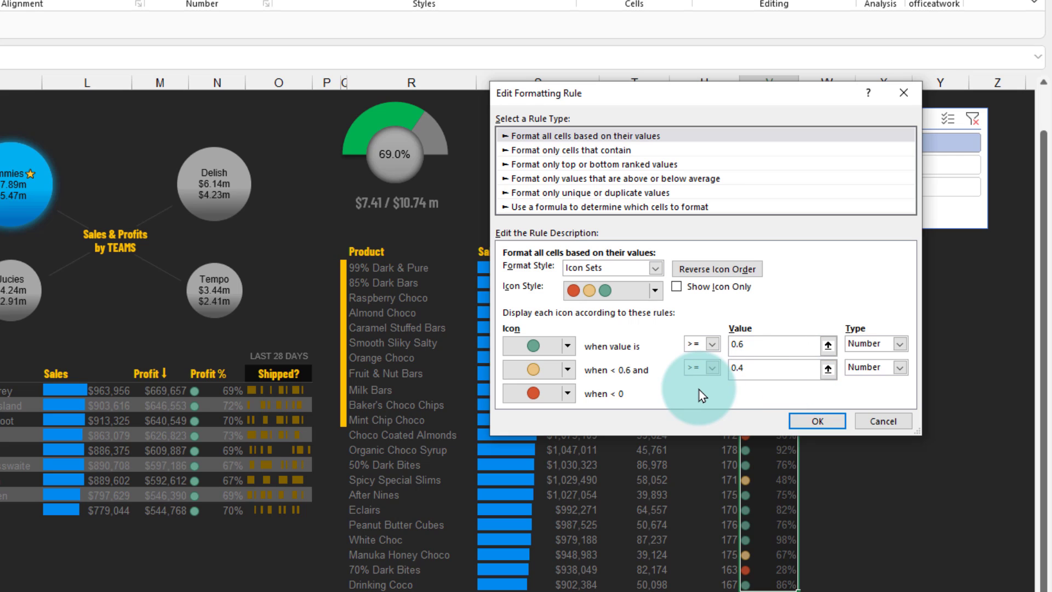
key(Tab)
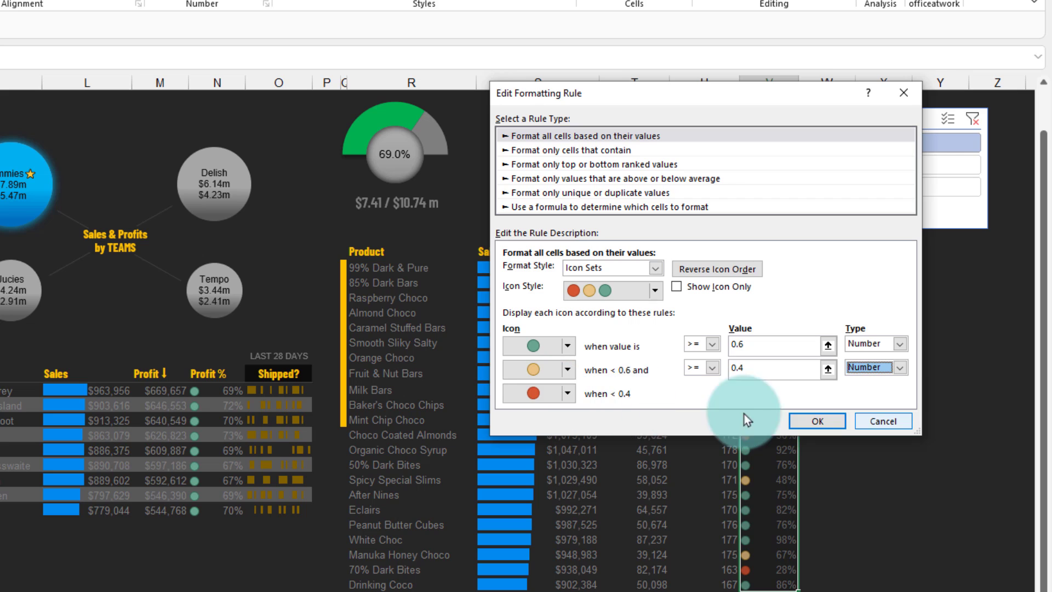
click(818, 420)
click(1003, 360)
click(866, 359)
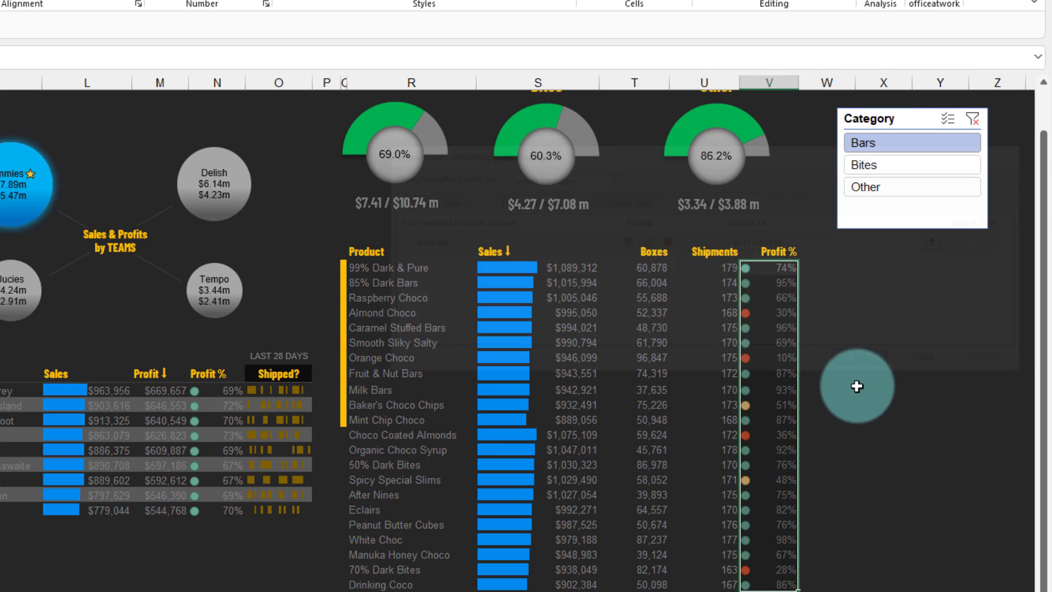
Review the Profit % icons in the product table and compare its columns with the sales person table's Shipped? trend
click(784, 312)
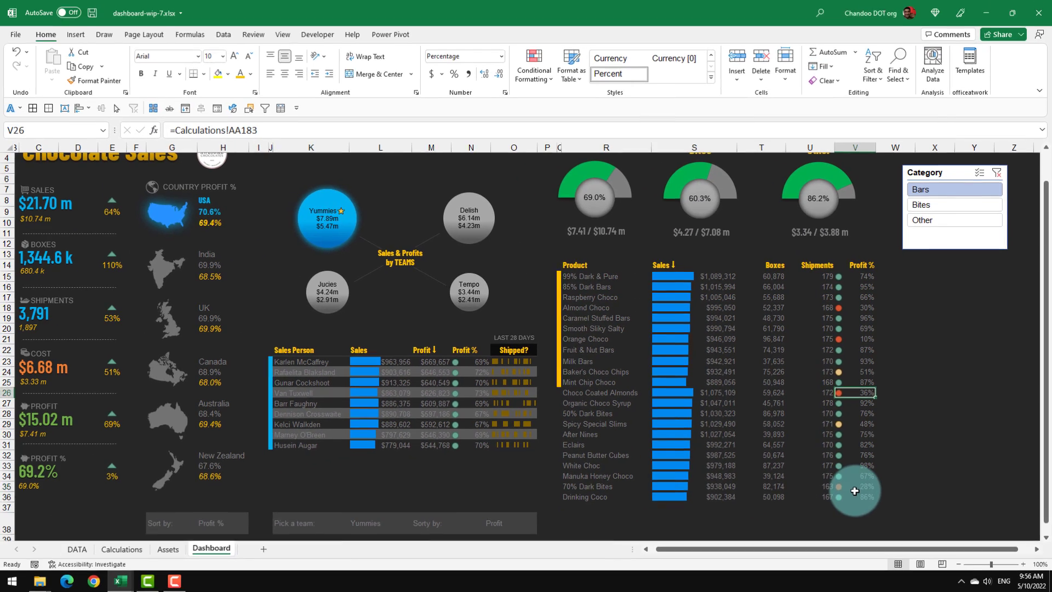
click(771, 570)
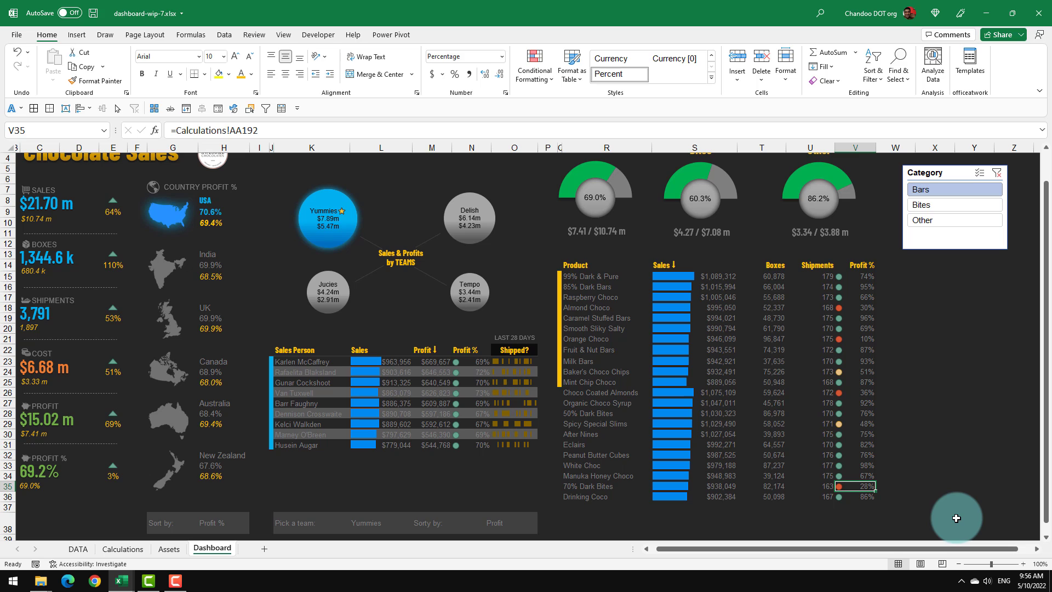
click(865, 276)
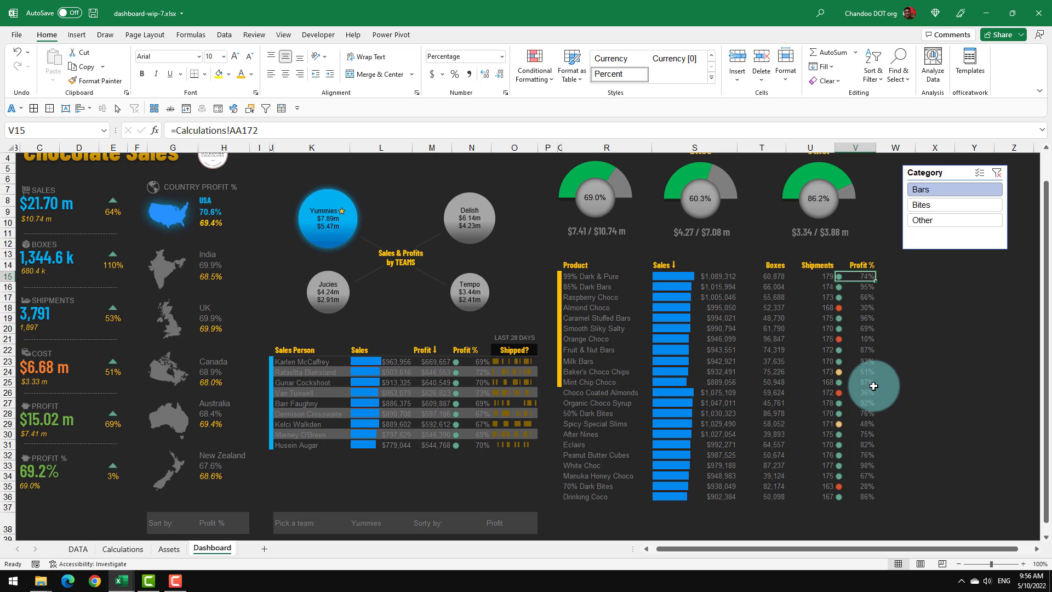
drag(584, 276, 871, 277)
click(899, 275)
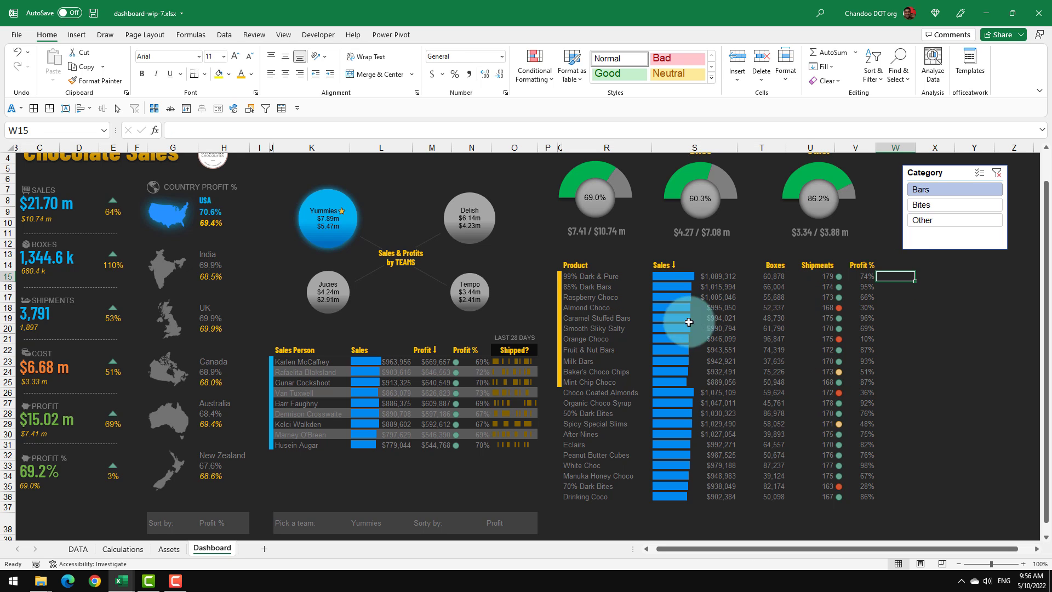
drag(513, 359, 525, 447)
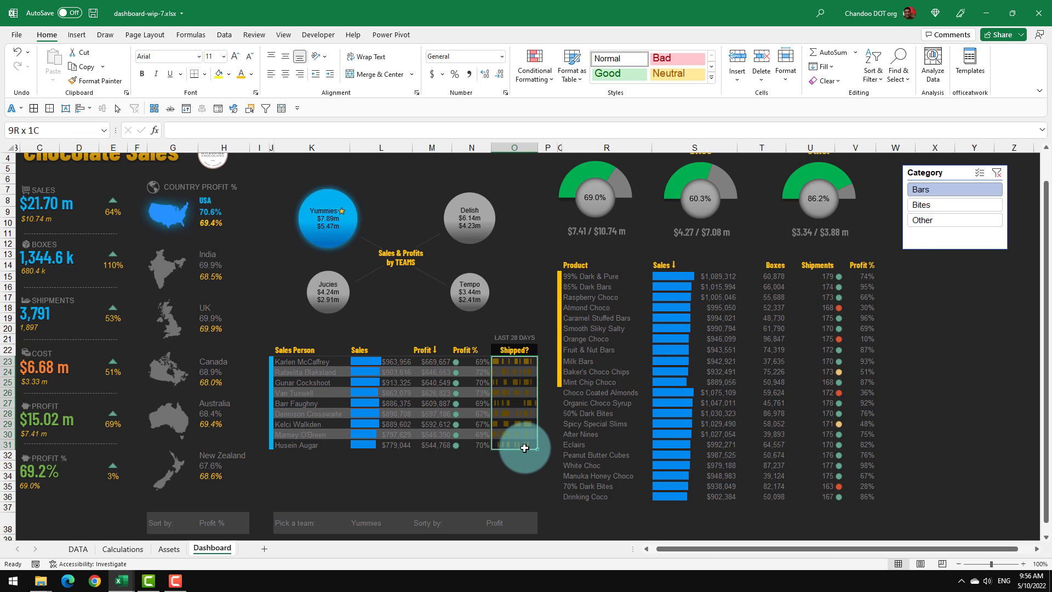
click(894, 278)
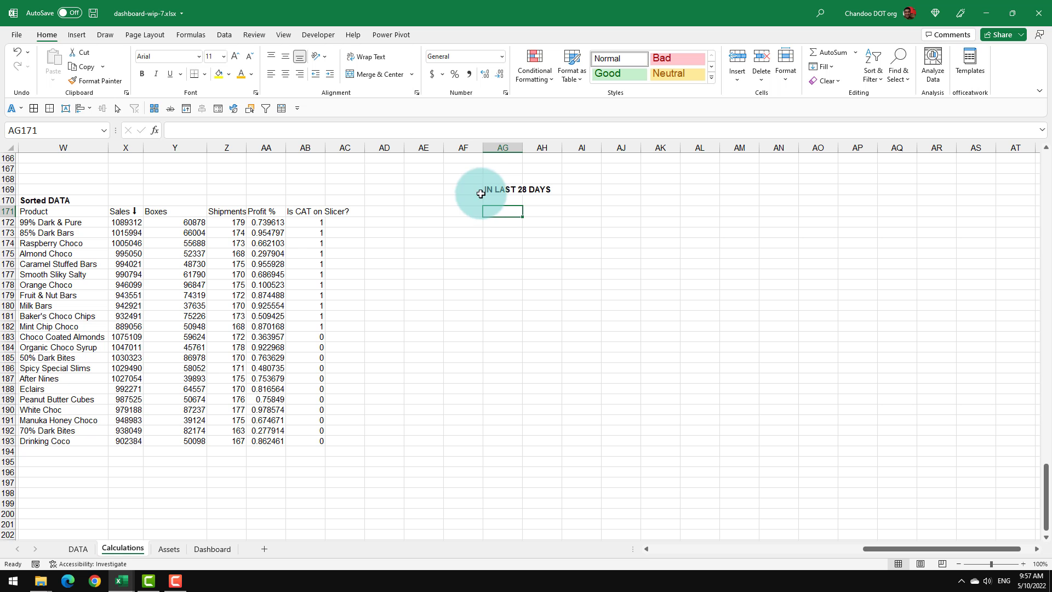
On the Calculations sheet, enter the header Product in AG171 and list the sorted products below it with =W172:W193
click(503, 192)
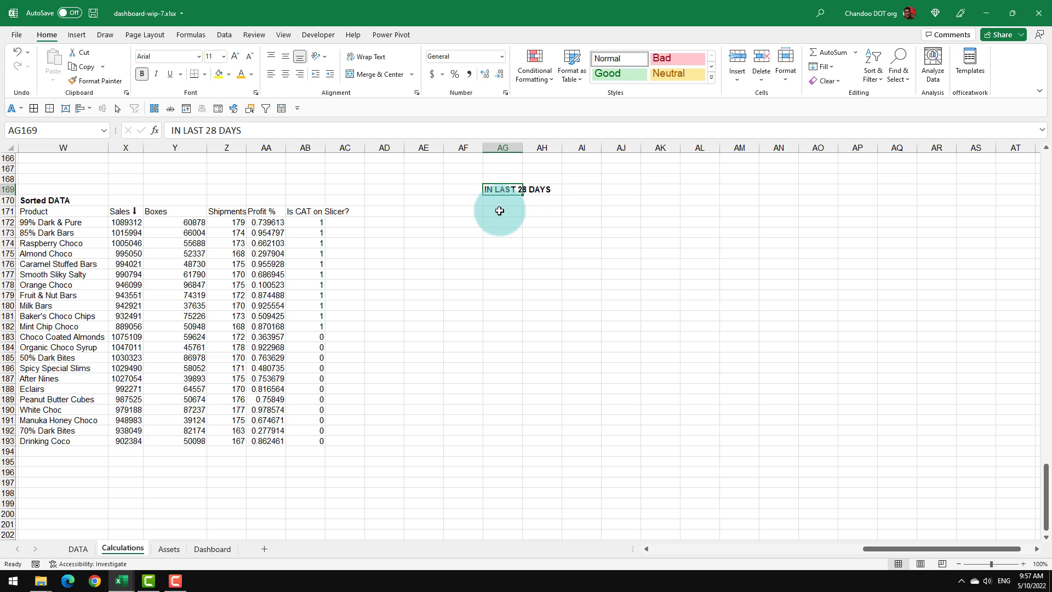
click(499, 211)
text(Product)
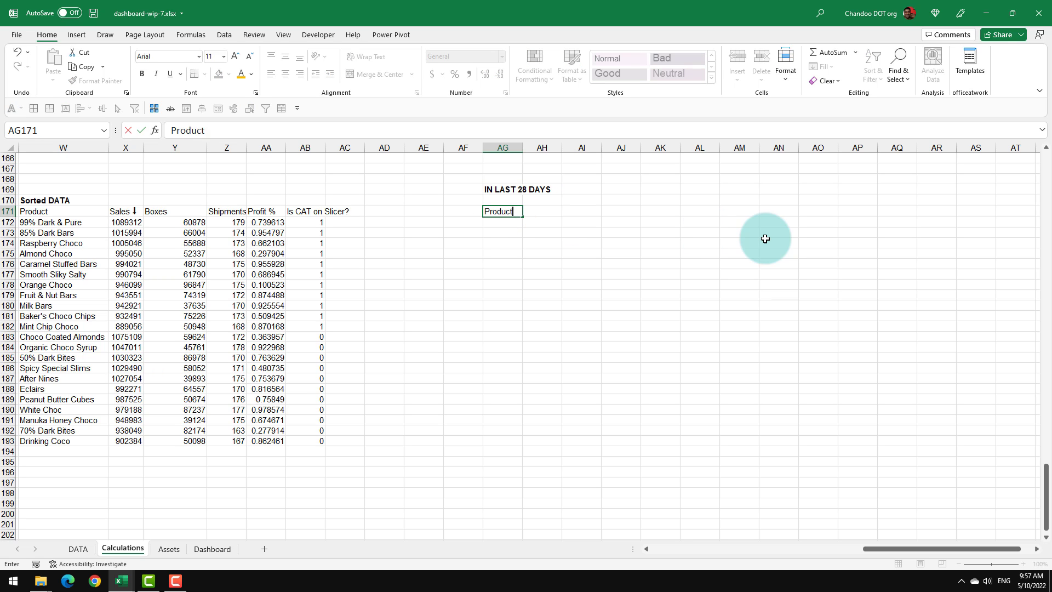
key(Return)
text(=)
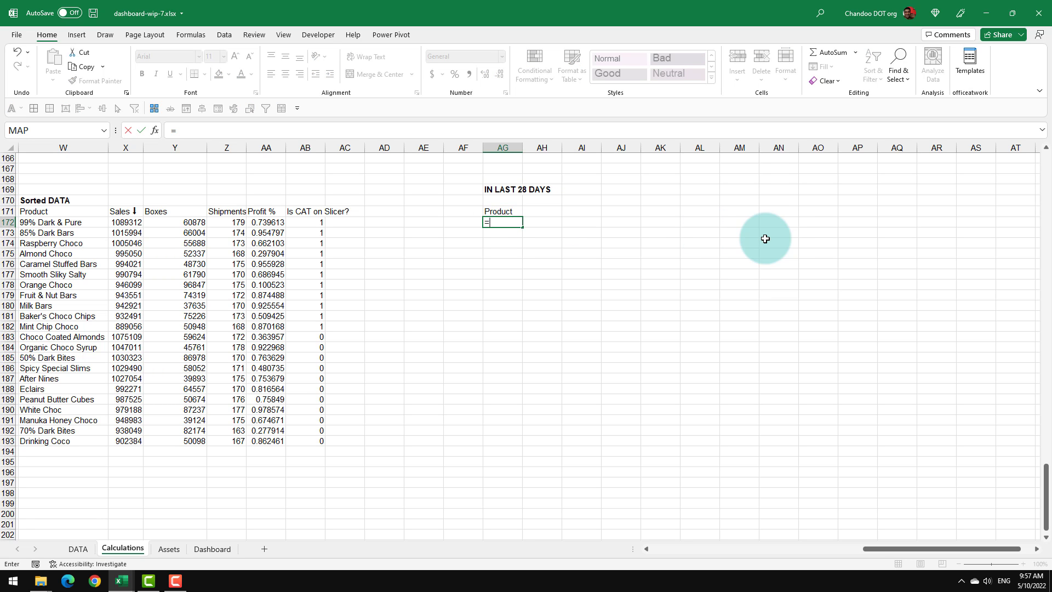
drag(60, 223, 65, 438)
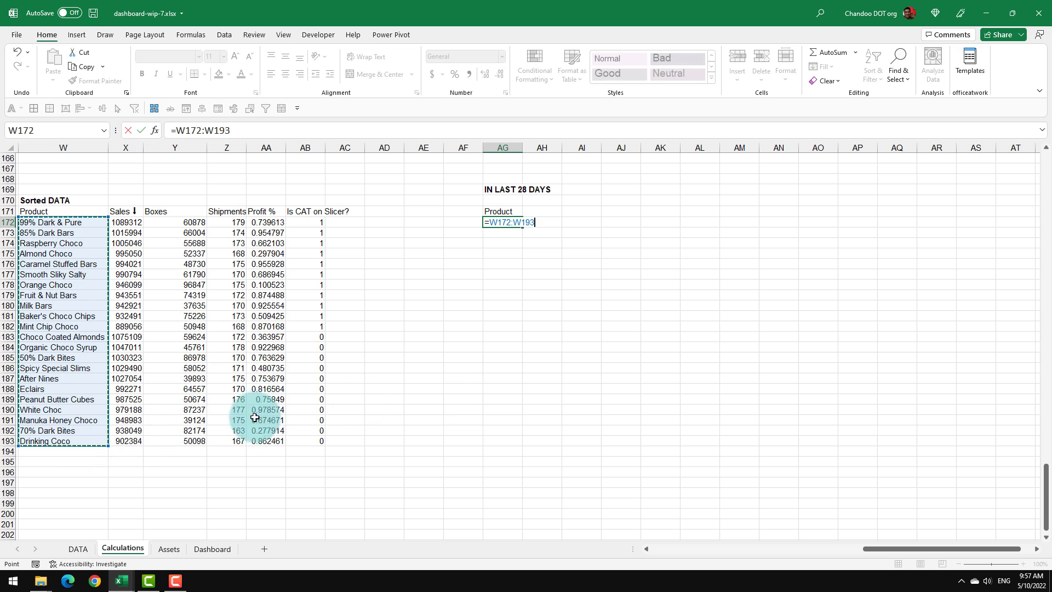
key(Return)
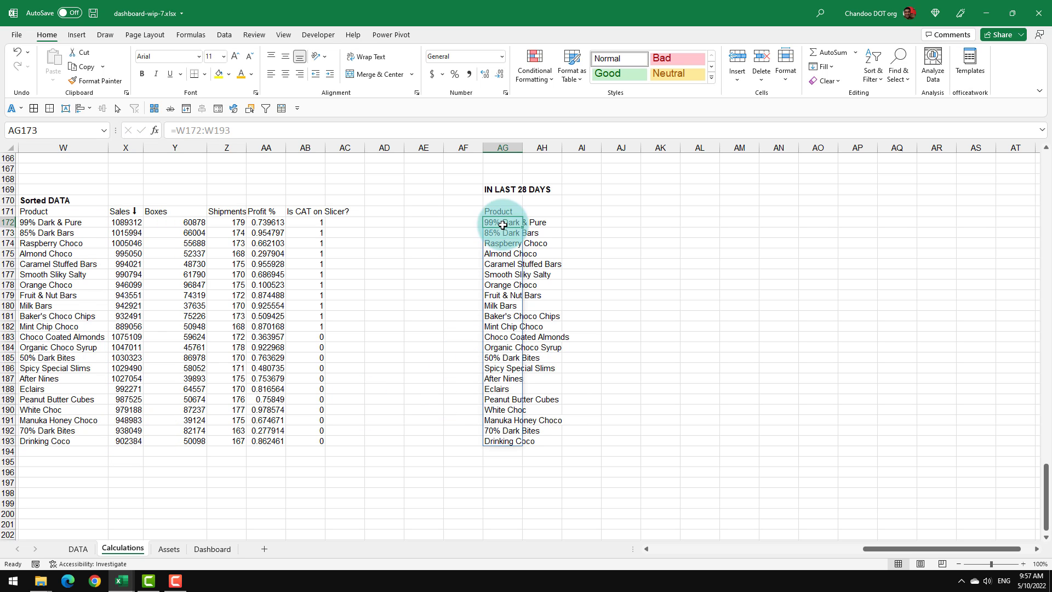
Widen column AG to fit the full product names and select the header cell AH171 beside the list
drag(500, 221, 502, 441)
drag(522, 147, 570, 149)
click(600, 211)
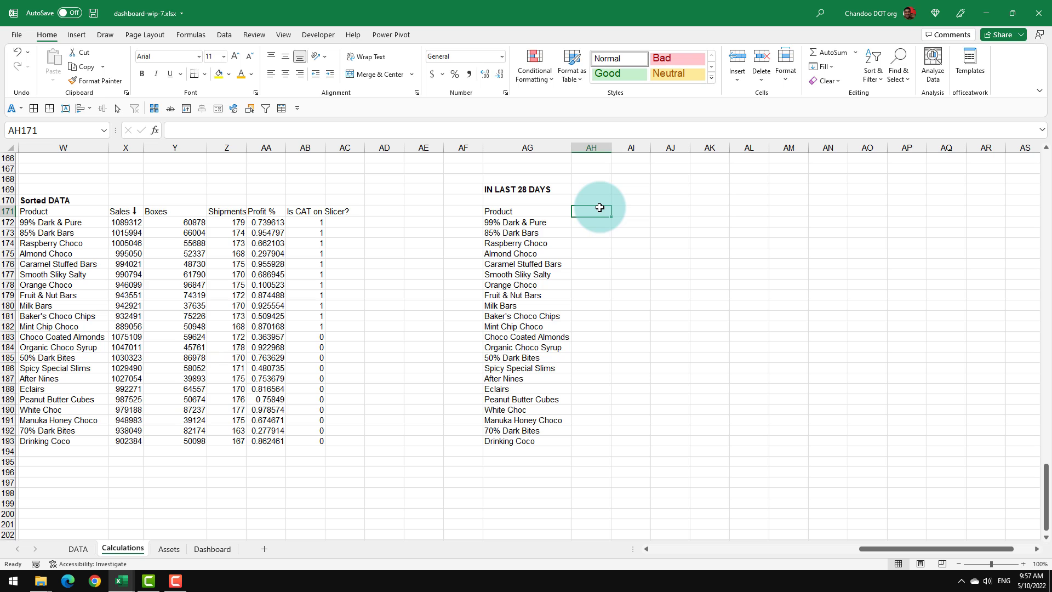
Find the daily TRUE/FALSE shipment grid by person and select its first date header, 4-Jan-22
scroll(679, 426, up, 8)
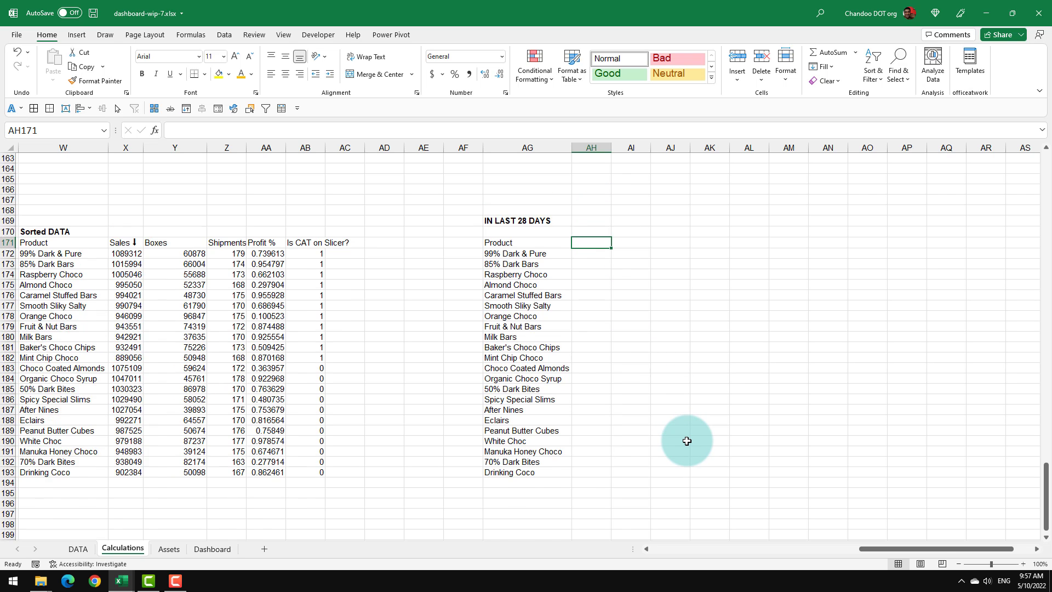
scroll(686, 439, down, 6)
scroll(686, 441, up, 20)
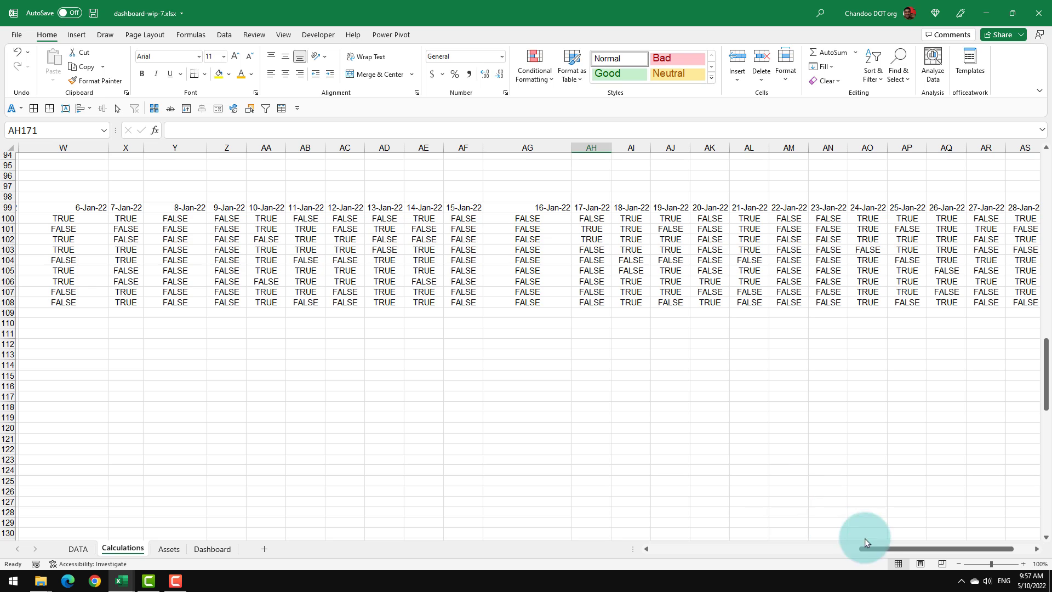
drag(865, 549, 845, 548)
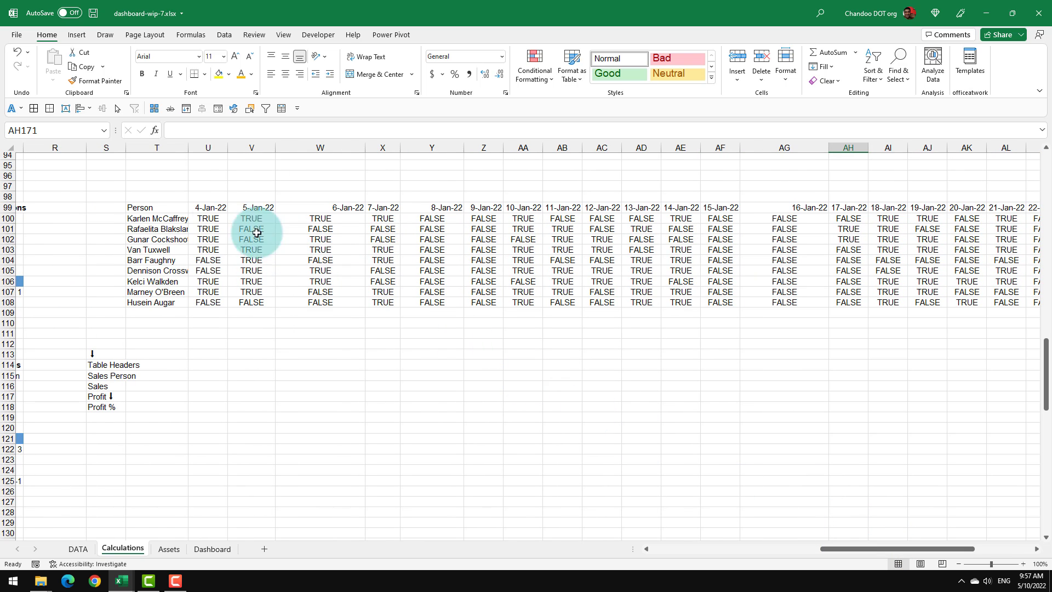
click(207, 207)
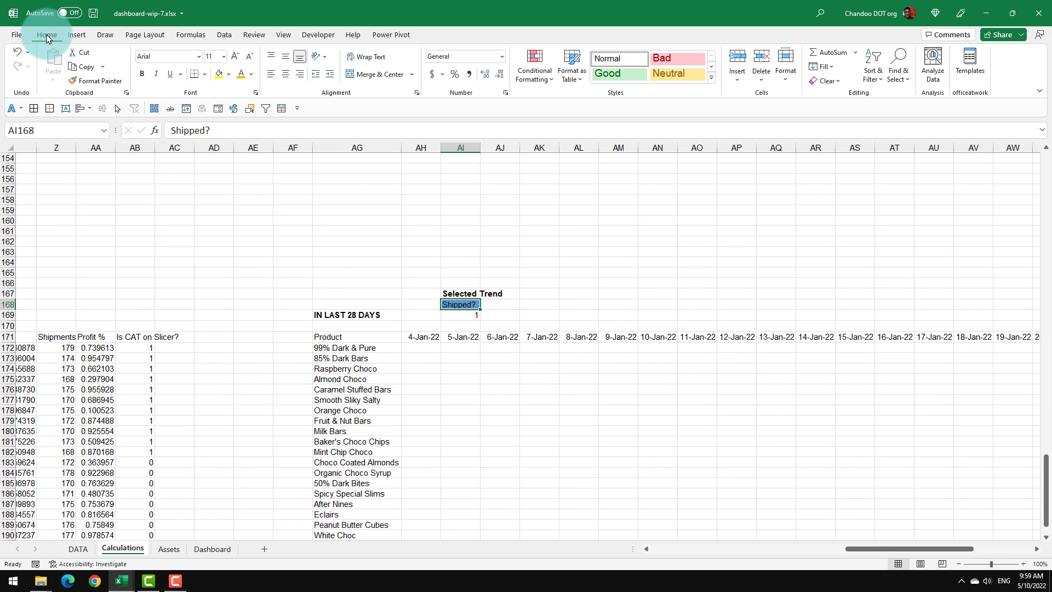
Fill the Selected Trend cell AI168 with yellow and inspect the XMATCH formula in AI169 without changing it
click(219, 73)
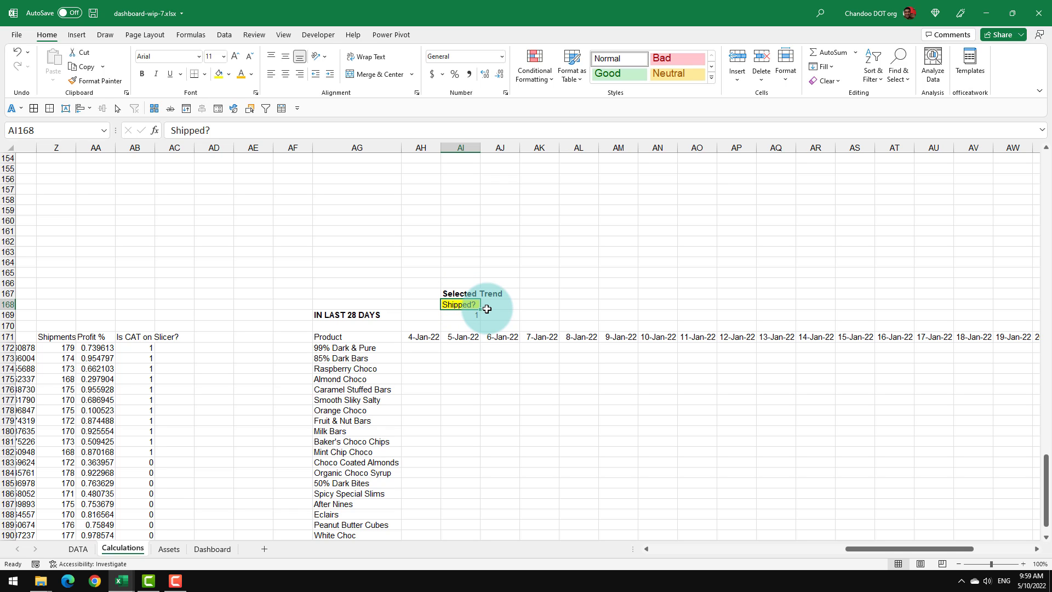
double_click(458, 315)
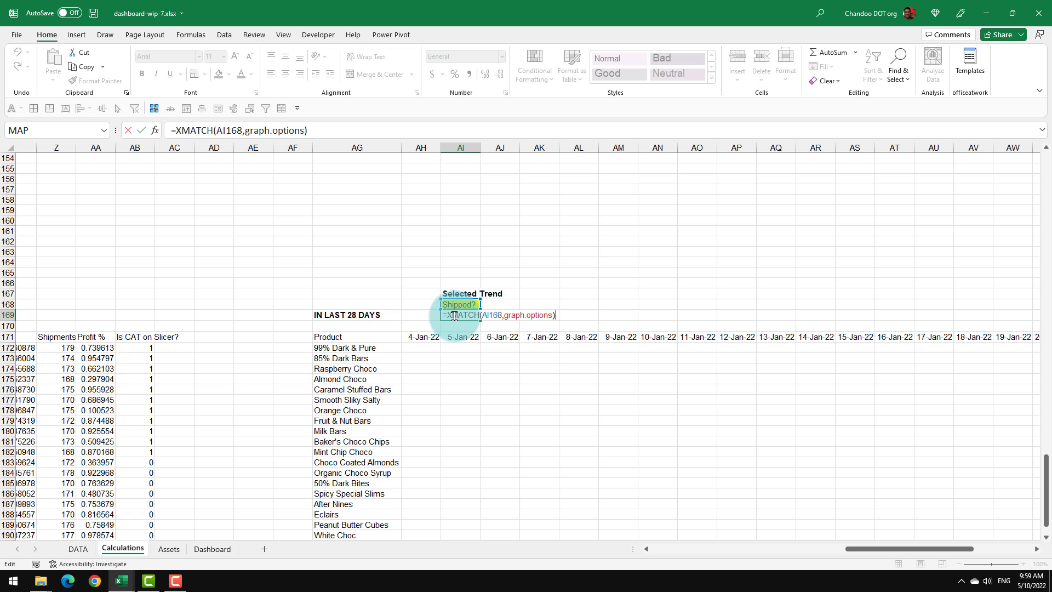
key(Escape)
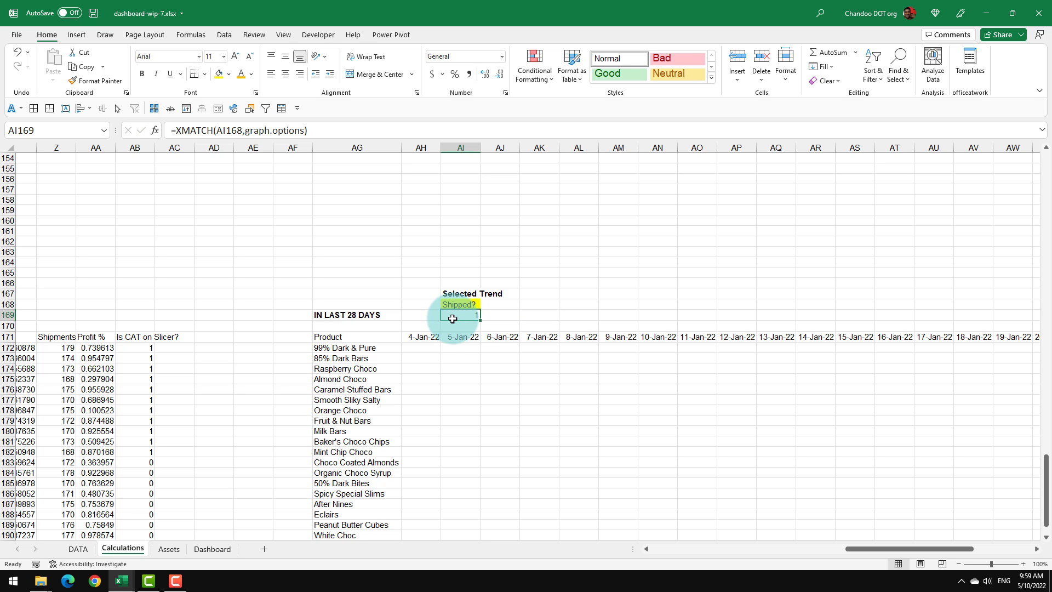
Copy the salesperson trend CHOOSE formula into AH172 and point its index argument to $AI$169
click(425, 349)
scroll(426, 365, down, 1)
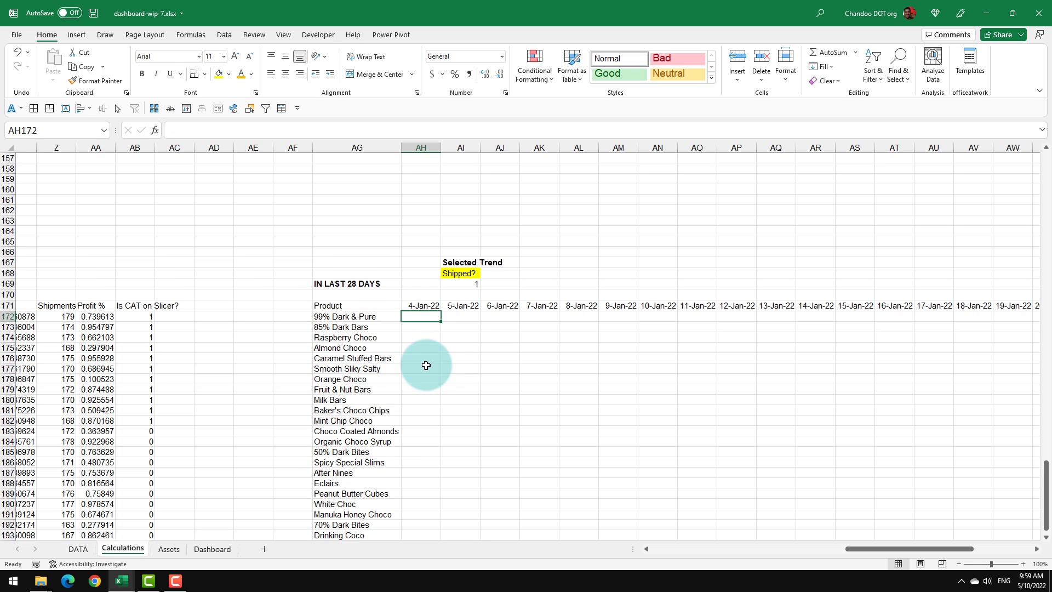
scroll(426, 365, up, 18)
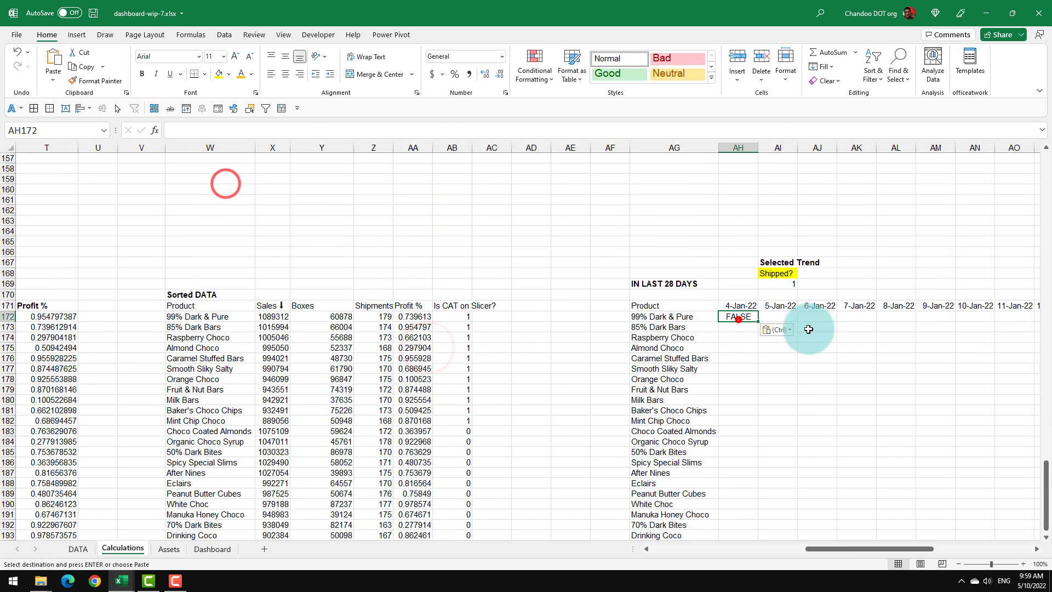
double_click(737, 315)
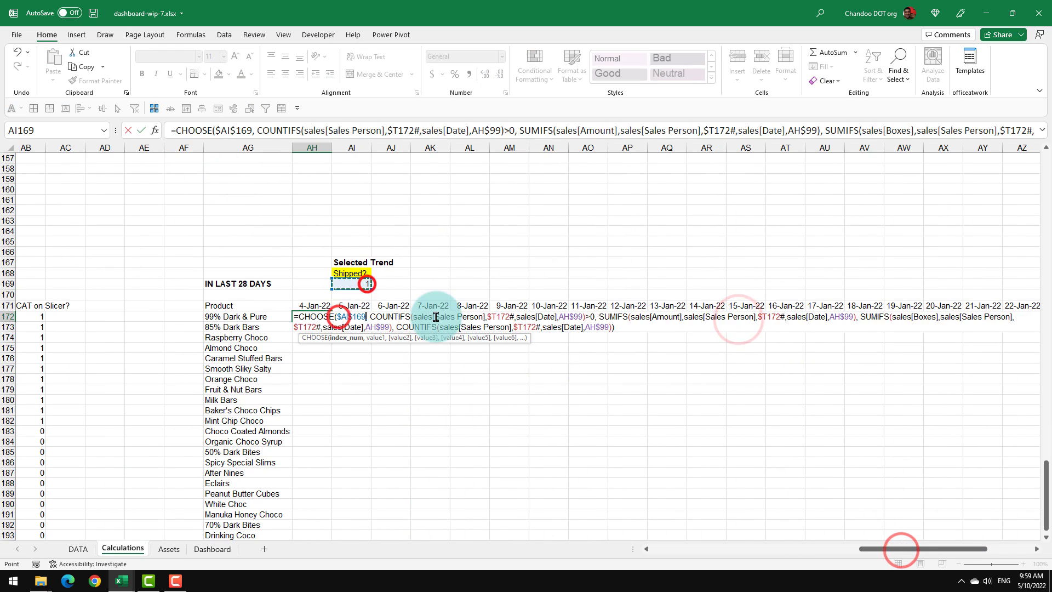
In the AH172 formula, change the first COUNTIFS criteria to sales[Product], $AG$172#, sales[Date], AH$171
text(pr)
key(Tab)
drag(469, 317, 572, 317)
click(254, 316)
key(F4)
click(310, 305)
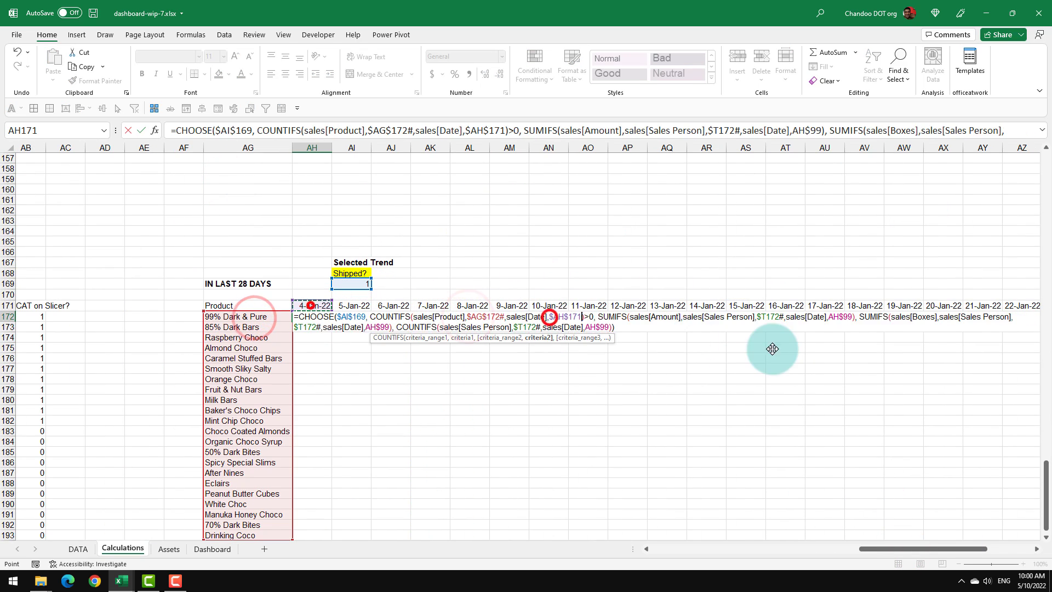
key(F4)
key(F4)
Apply the same sales[Product], $AG$172# and AH$171 criteria to both SUMIFS and the last COUNTIFS, and enter the AH172 formula
drag(466, 316, 576, 316)
drag(535, 316, 578, 316)
key(ctrl+c)
drag(626, 316, 847, 316)
key(ctrl+v)
key(ctrl+z)
drag(680, 317, 848, 318)
key(ctrl+v)
key(ctrl+v)
mouse_move(929, 316)
mouse_down()
mouse_move(360, 327)
mouse_move(583, 328)
mouse_up()
key(ctrl+v)
key(ctrl+Return)
scroll(318, 291, down, 1)
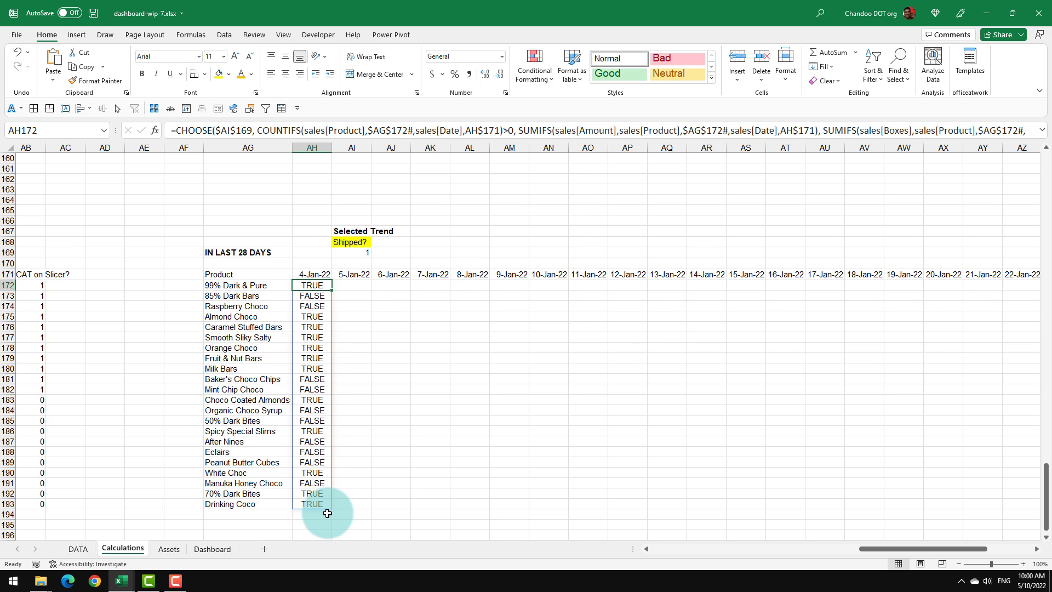
Copy the AH172 trend formula across AI172:BI172 to cover every date through 31-Jan-22
key(ctrl+c)
click(367, 282)
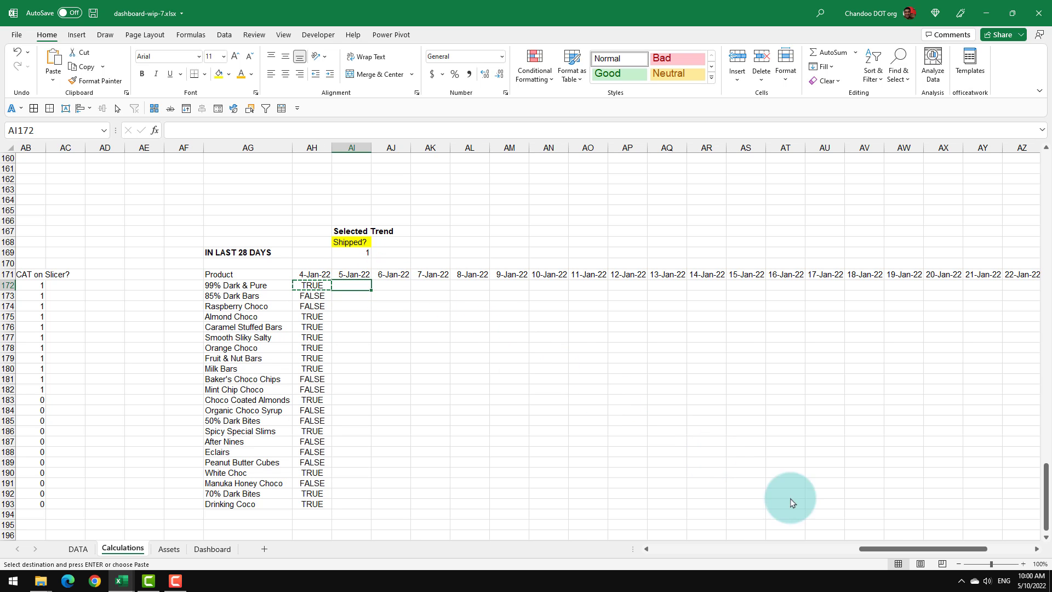
drag(898, 549, 943, 548)
shift+click(1022, 286)
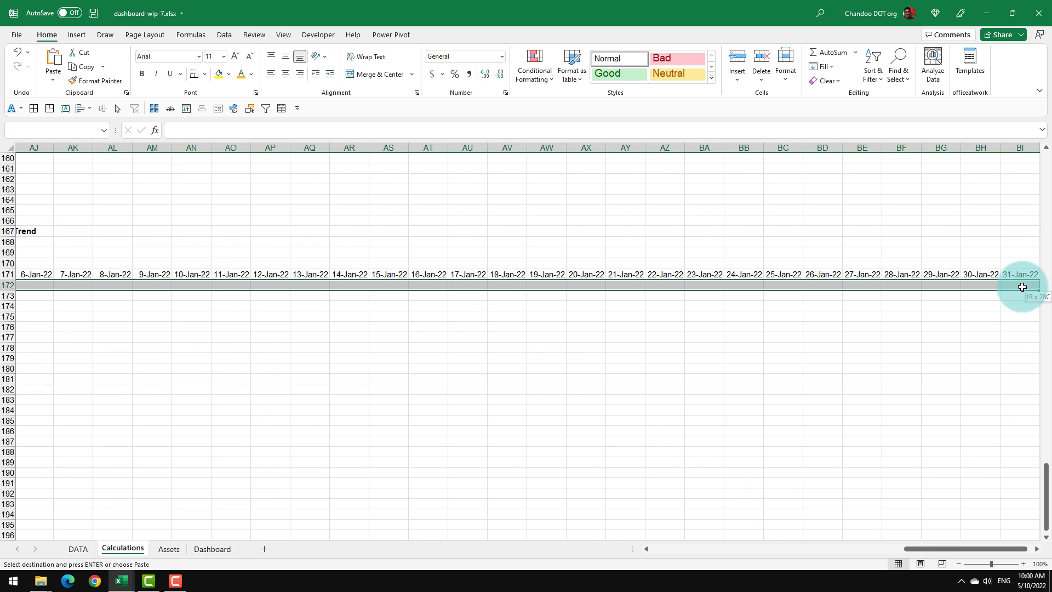
key(ctrl+v)
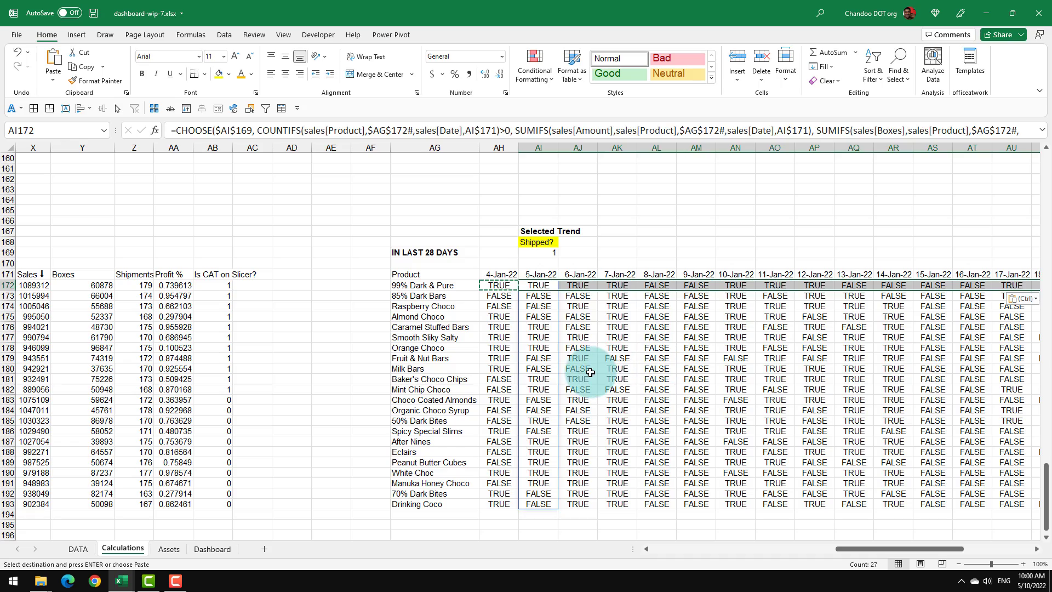
click(579, 368)
key(Escape)
Set the Selected Trend cell AI168 to Sales and check the daily product values for early January
click(537, 241)
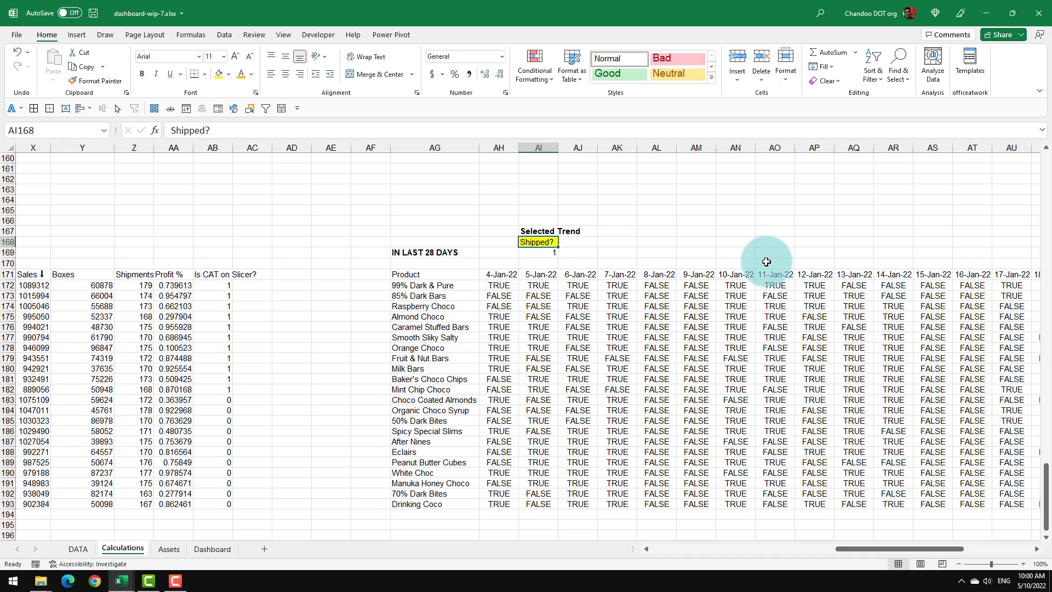
text(Sales)
key(Return)
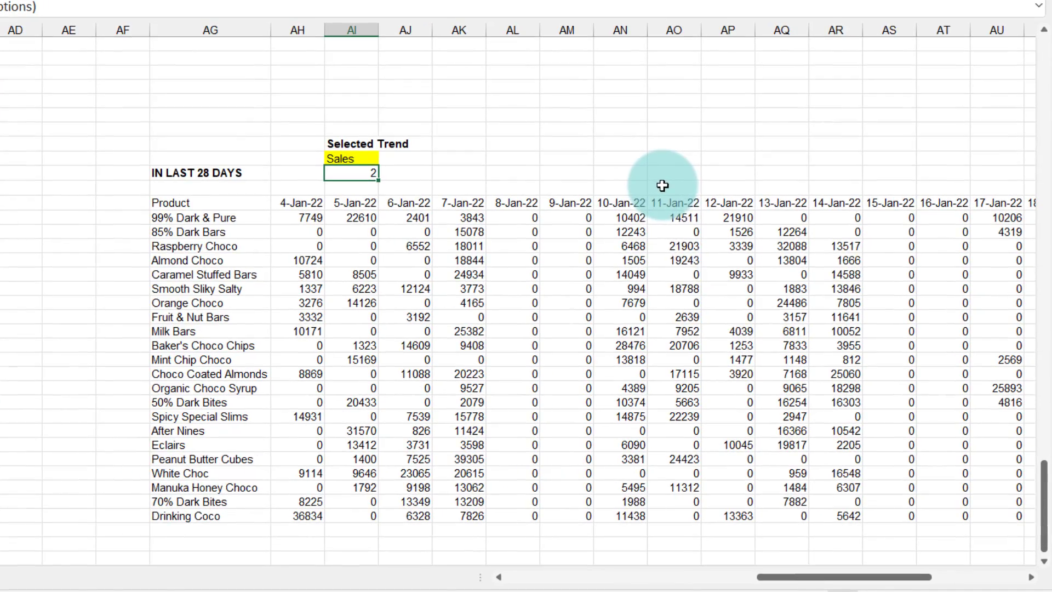
mouse_move(820, 582)
mouse_down()
mouse_move(930, 578)
mouse_move(805, 575)
mouse_move(827, 587)
mouse_up()
drag(466, 218, 507, 513)
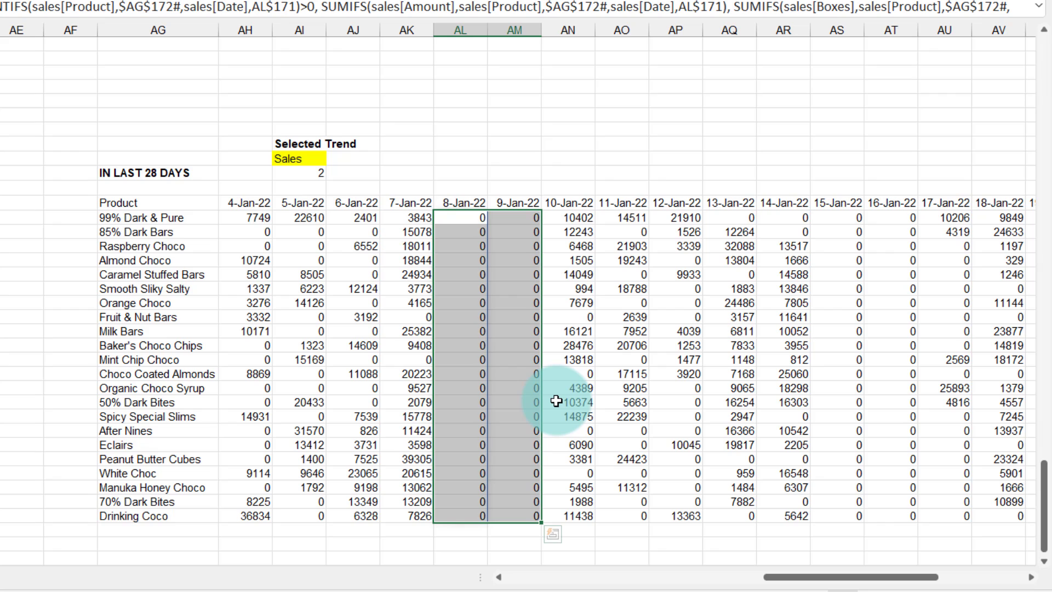
drag(255, 218, 413, 219)
drag(575, 218, 706, 225)
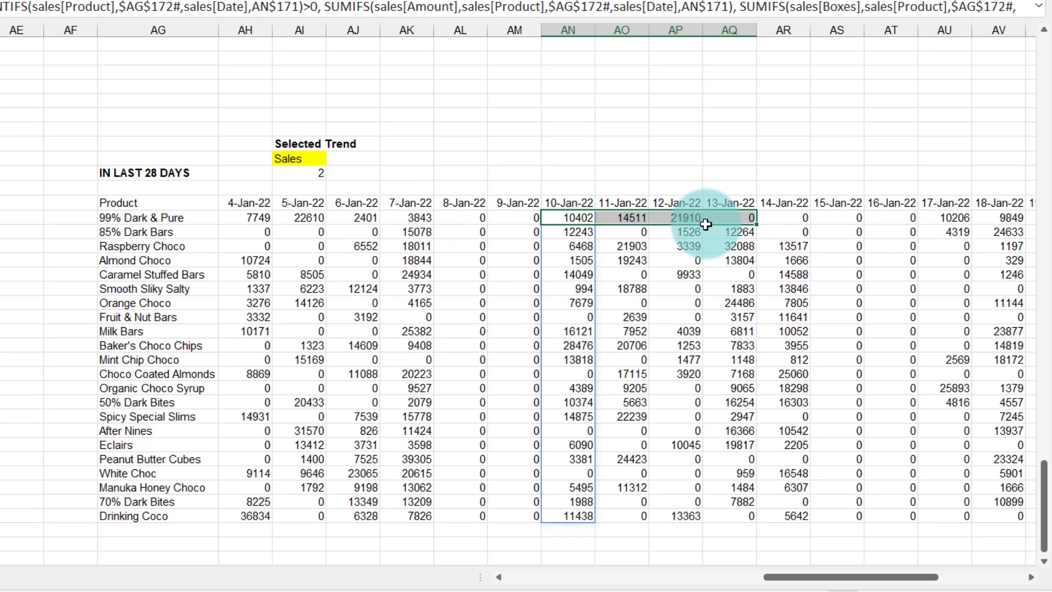
click(255, 217)
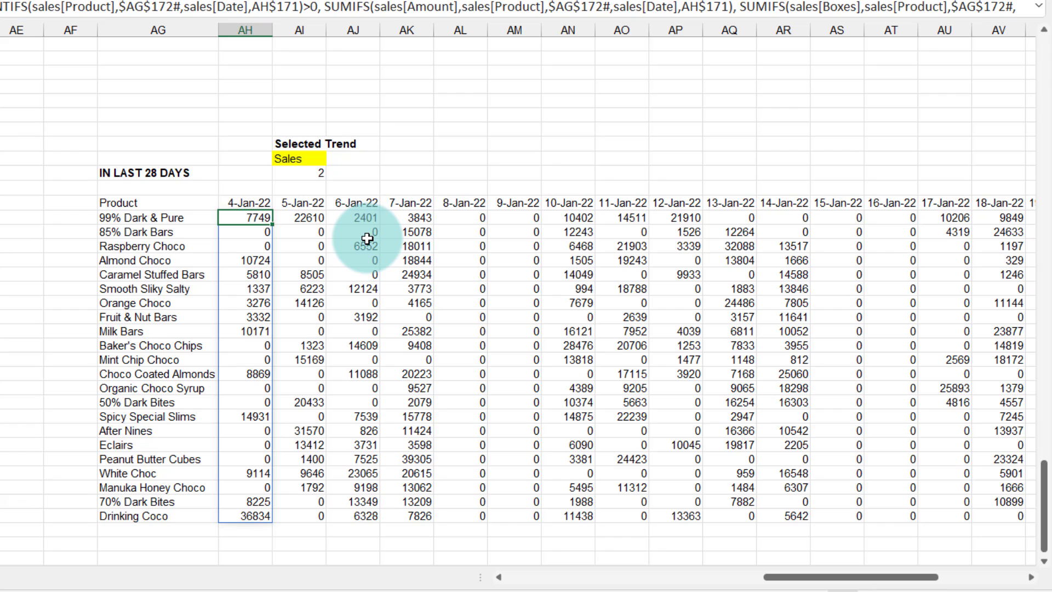
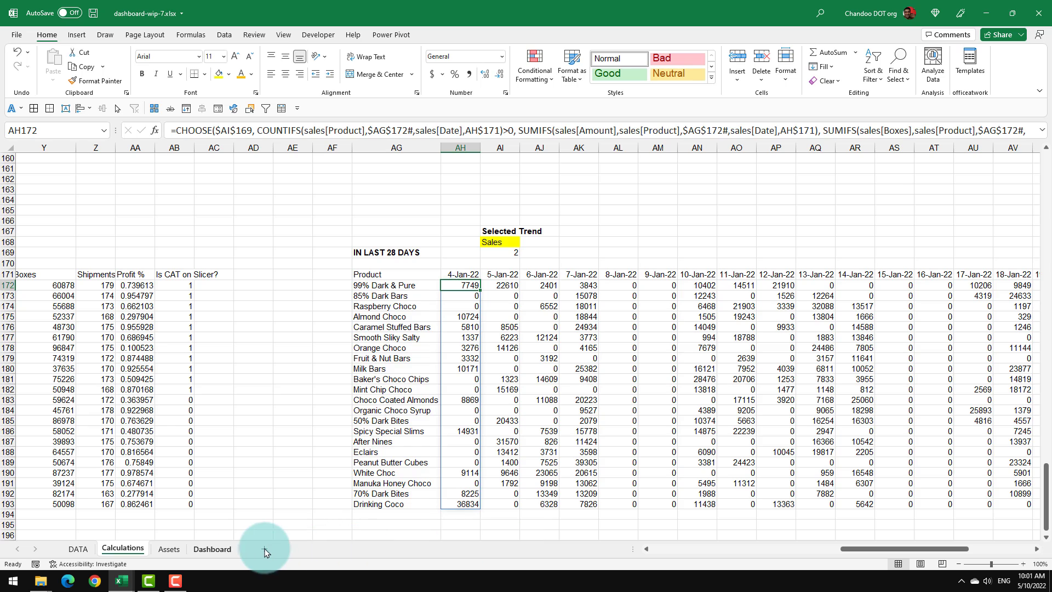
On the Dashboard sheet, insert column sparklines in W15:W36 using Calculations!AH172:BI193 as the data range
click(213, 549)
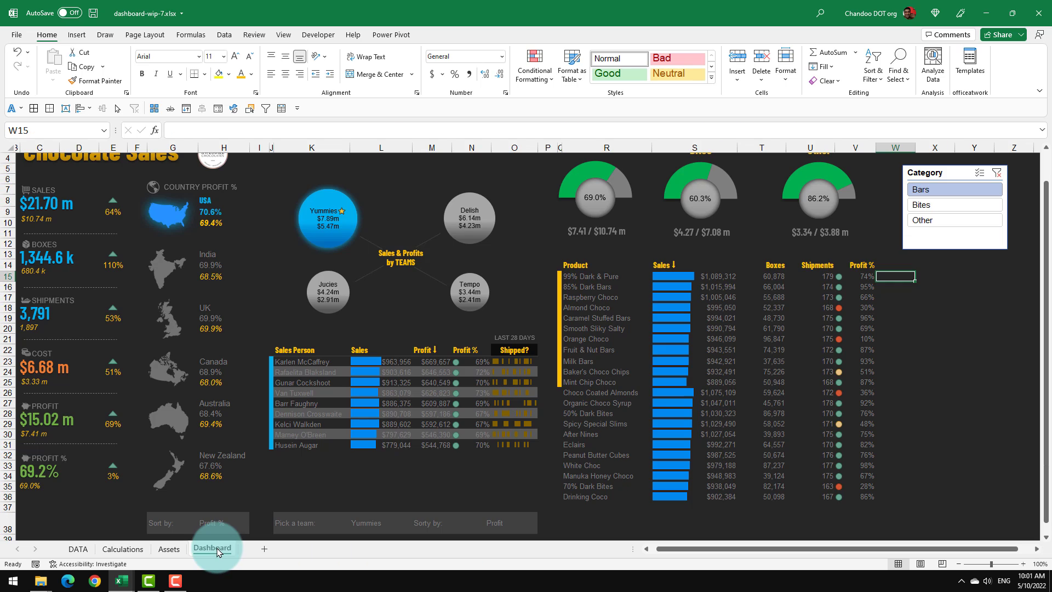
shift+click(895, 495)
click(76, 35)
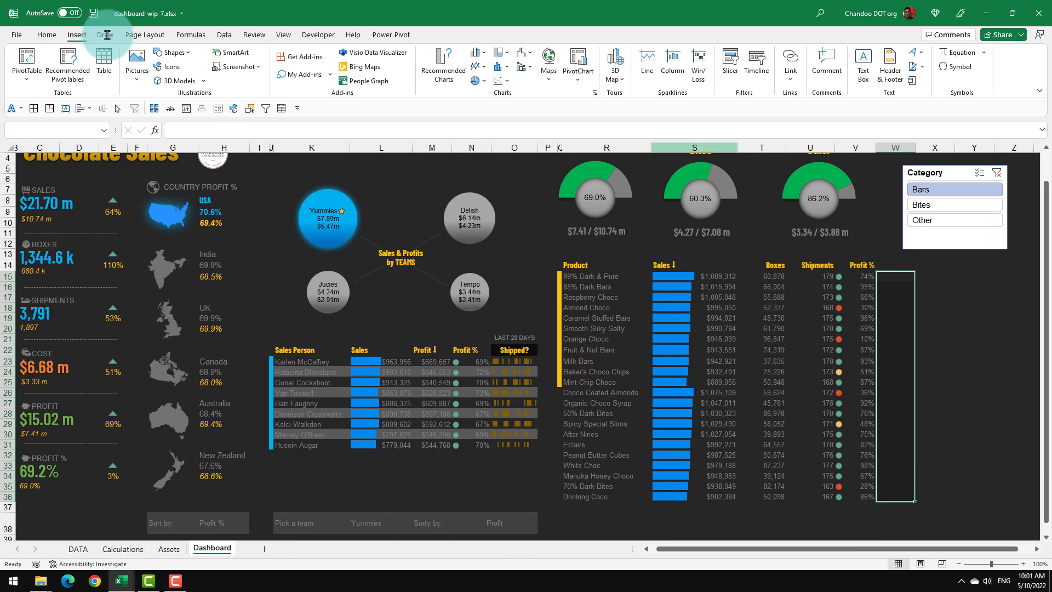
click(670, 63)
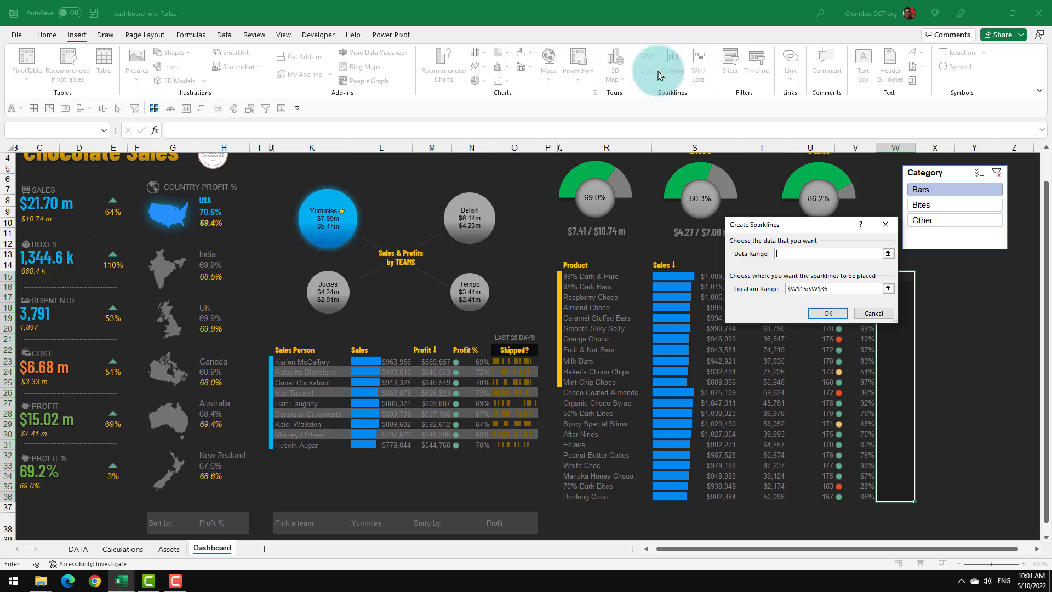
click(122, 548)
click(462, 276)
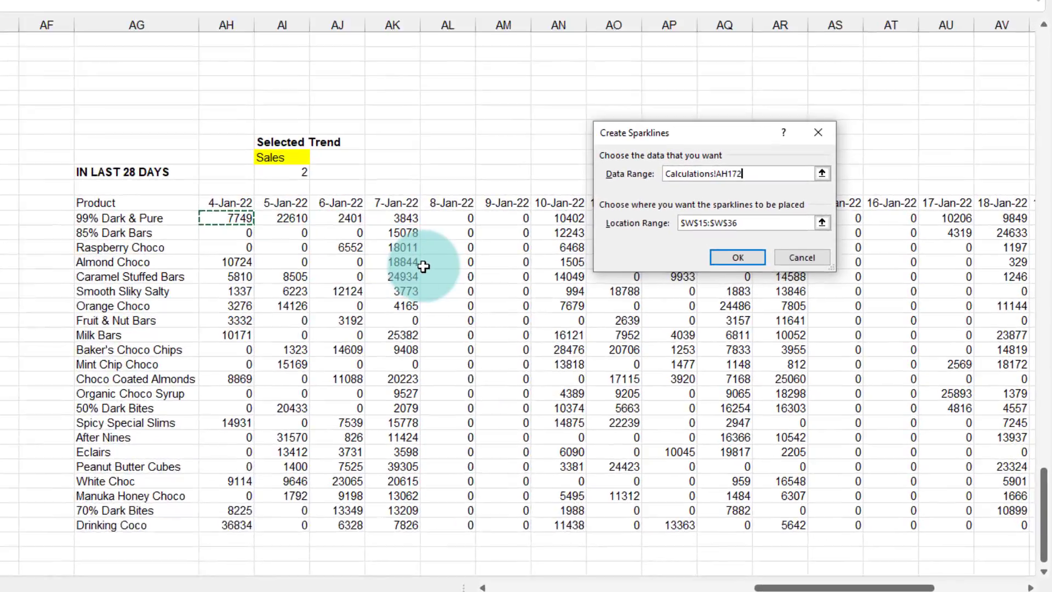
key(ctrl+shift+Down)
key(ctrl+shift+Right)
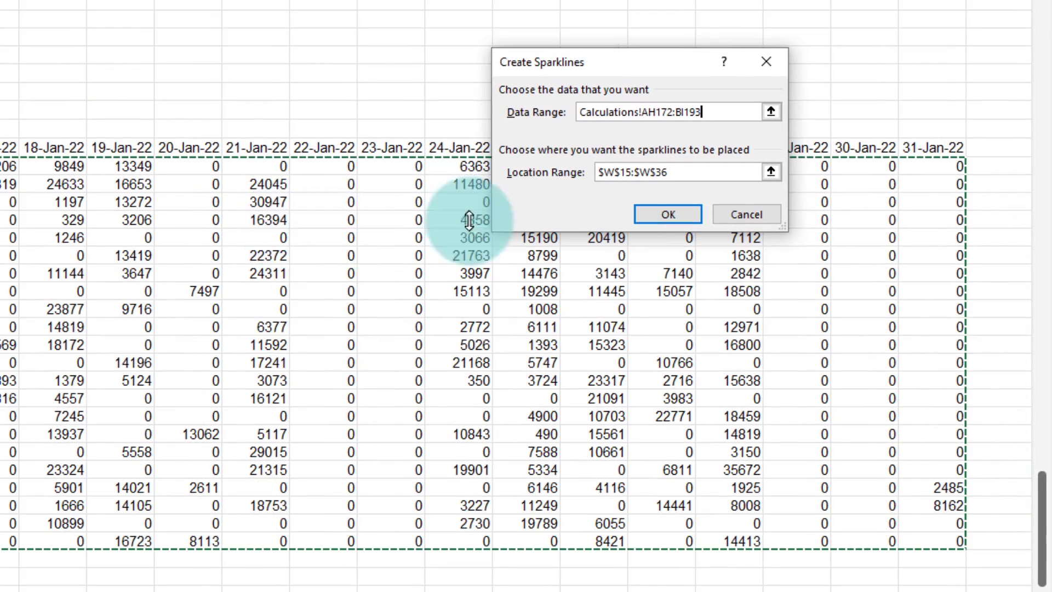
click(668, 214)
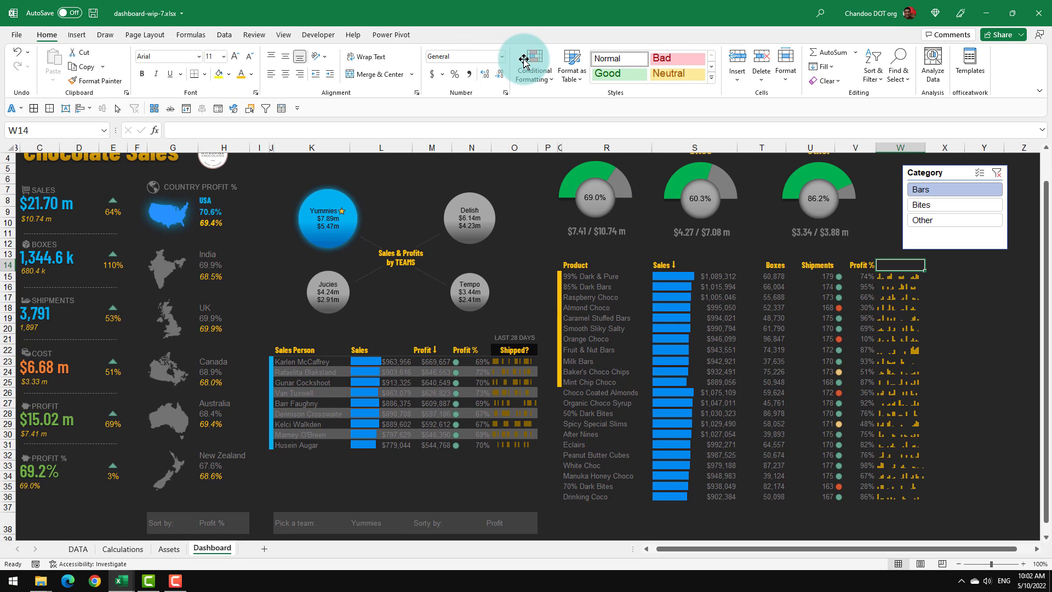
Add list data validation to header cell W14 above the sparklines, using the named range graph.options as its source
click(224, 35)
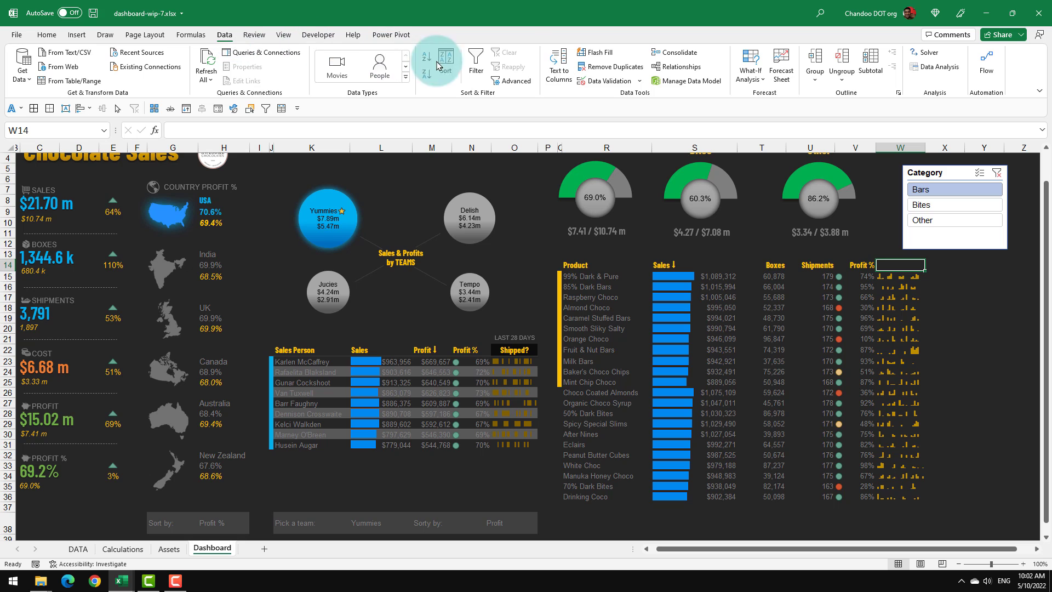
click(600, 85)
click(754, 227)
click(754, 252)
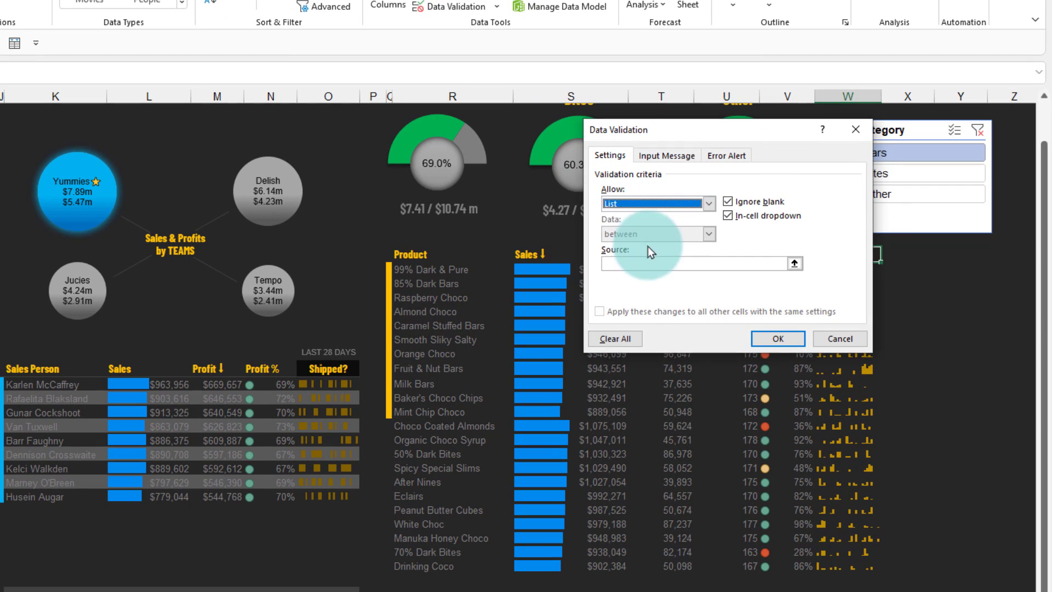
click(752, 271)
key(F3)
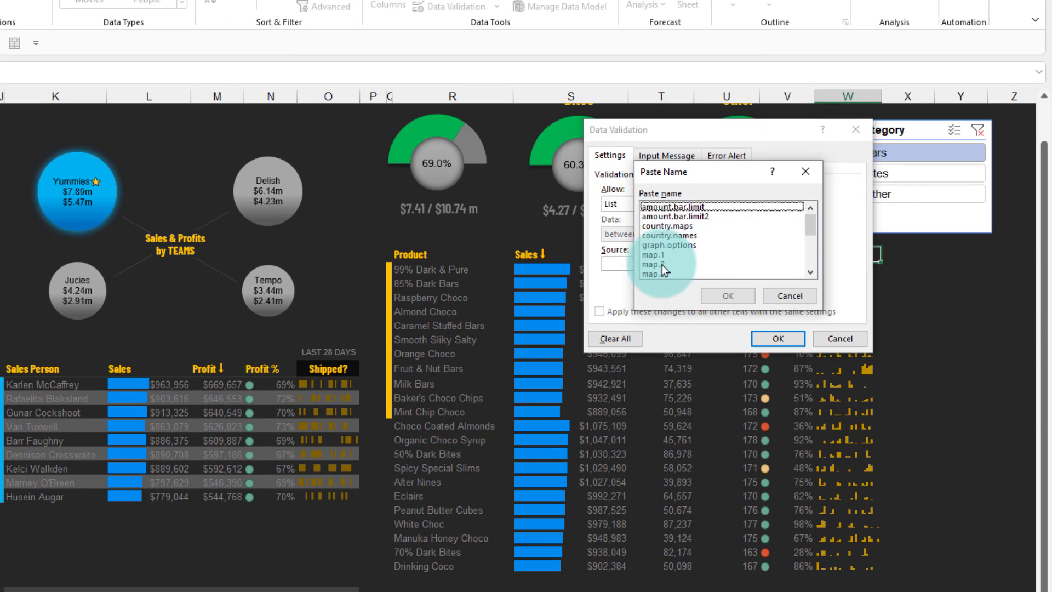
scroll(705, 262, down, 2)
scroll(705, 262, up, 2)
click(709, 245)
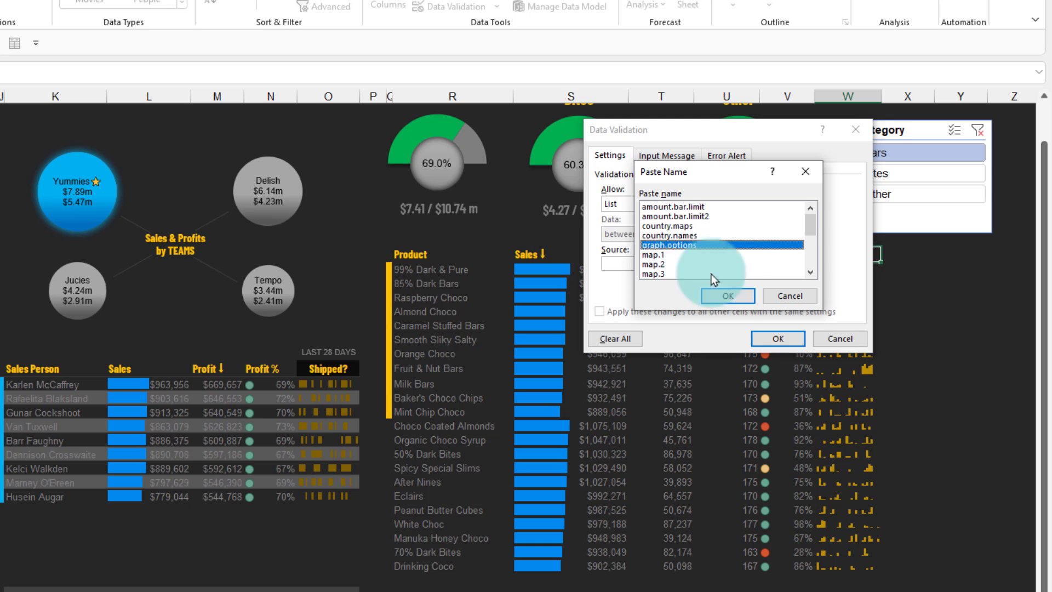
click(744, 298)
click(777, 338)
Try the W14 dropdown by choosing Sales, and set it back to Shipped?
click(888, 255)
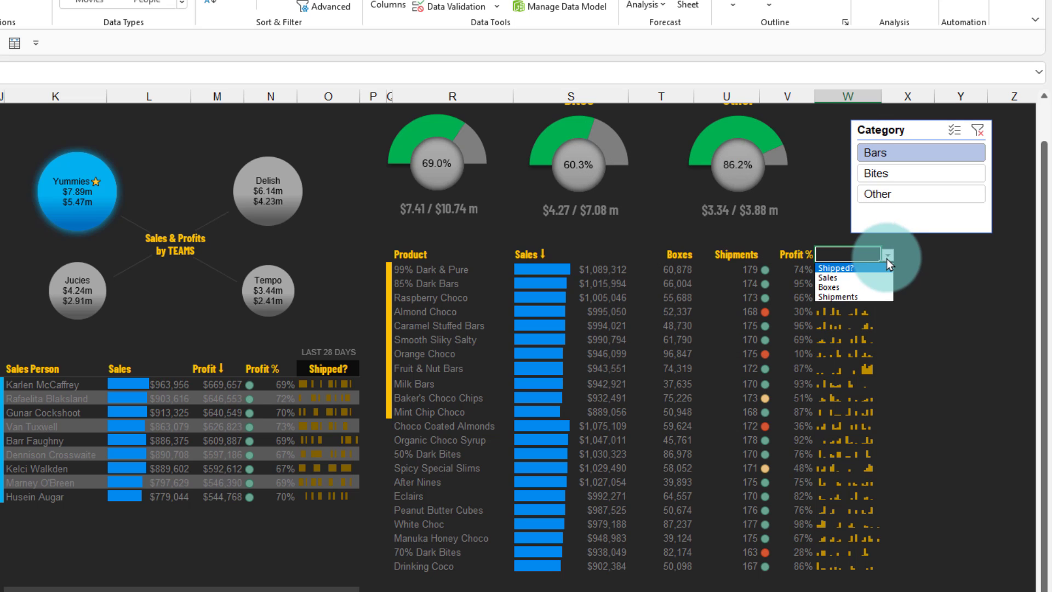
click(863, 278)
click(887, 255)
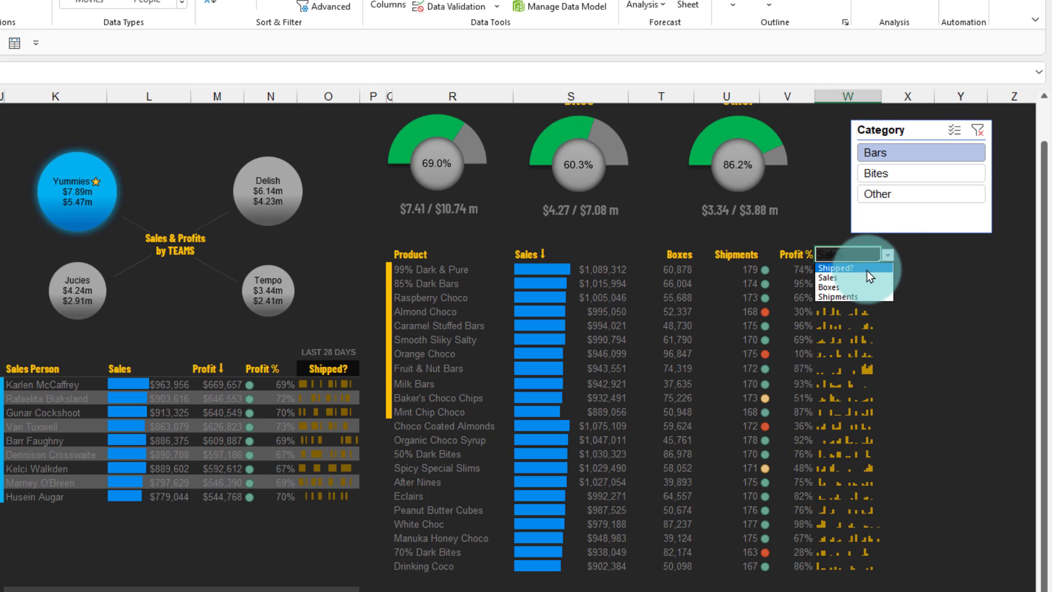
click(866, 268)
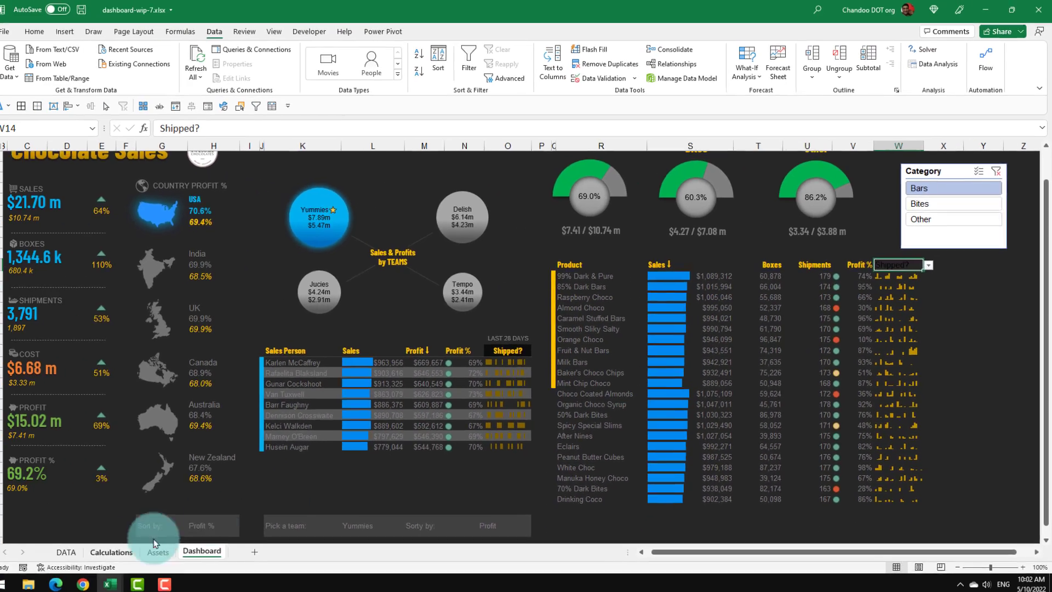
On the Calculations sheet, link the Selected Trend cell AI168 to the trend dropdown cell W14 on the Dashboard sheet
click(123, 549)
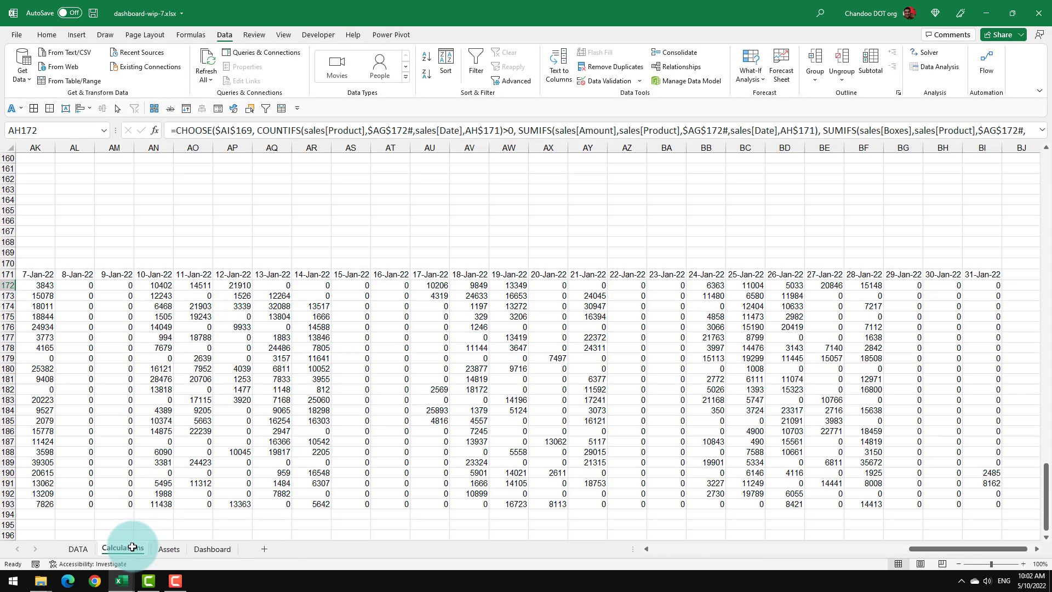
click(685, 548)
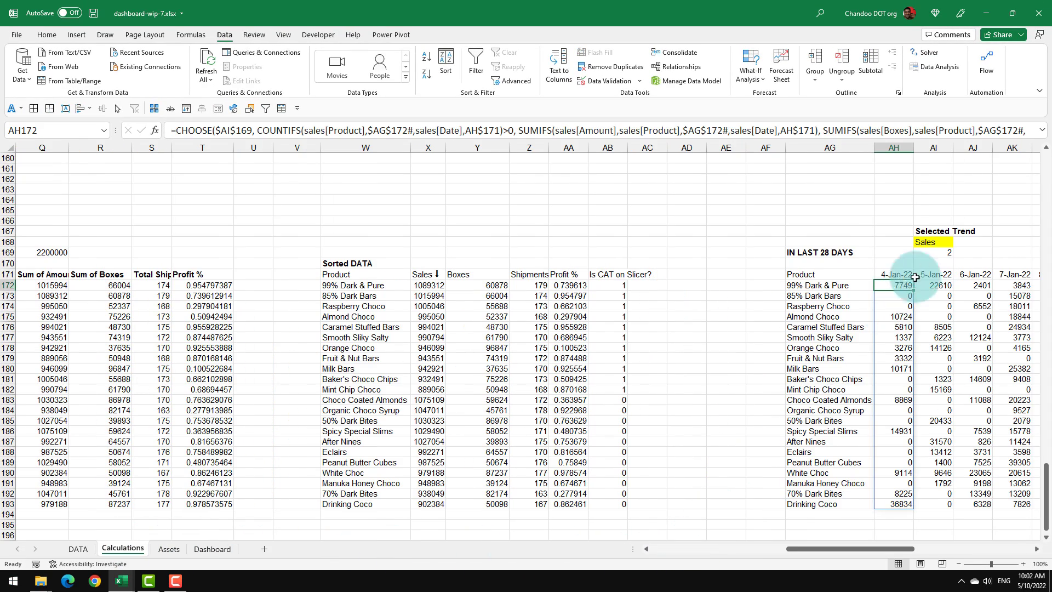
click(944, 242)
text(=)
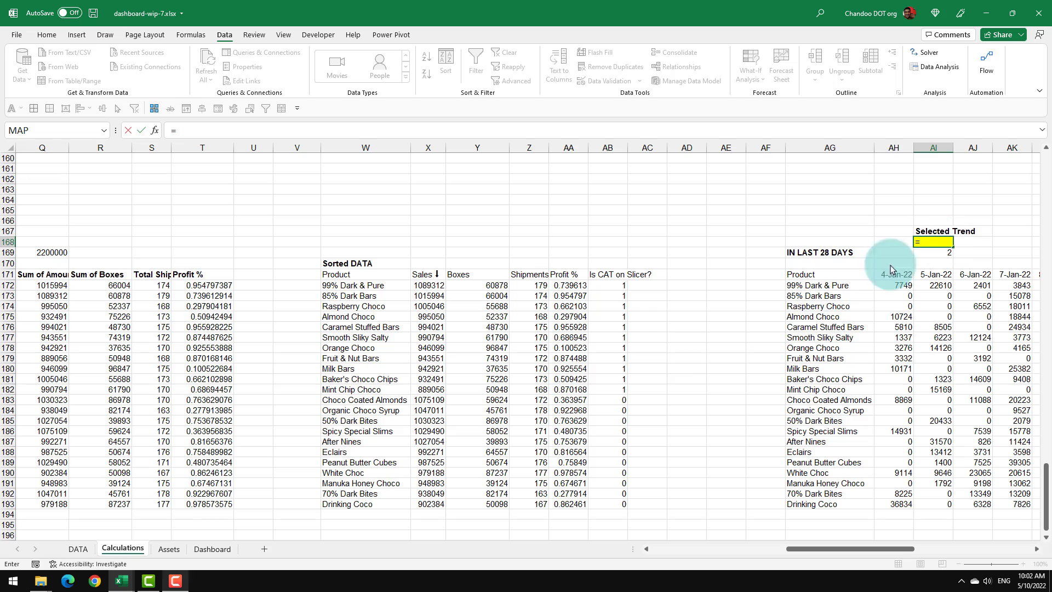
click(197, 548)
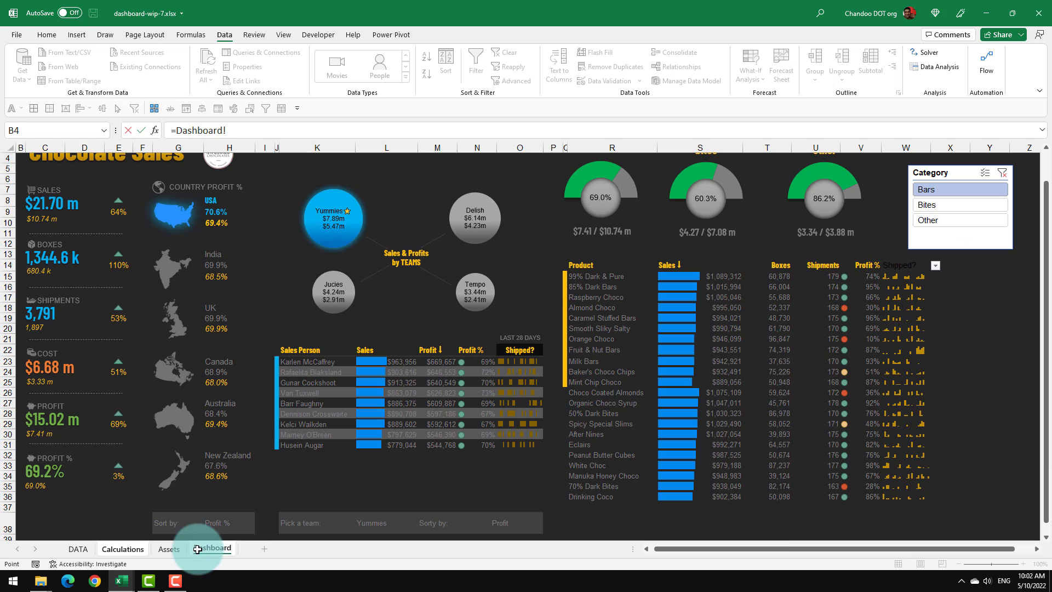
click(890, 253)
key(Return)
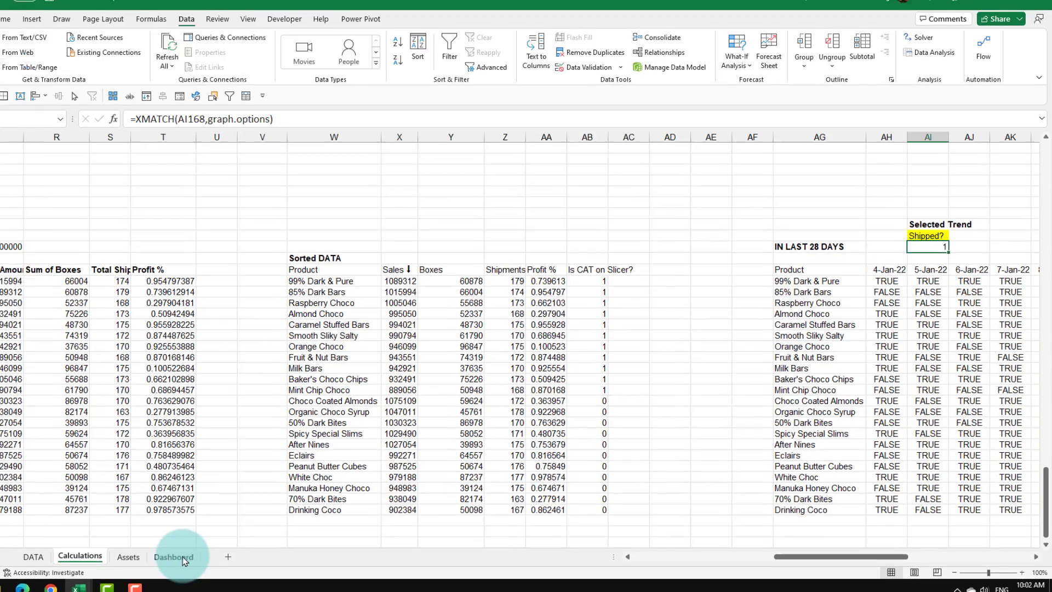
Return to the Dashboard sheet and select Sales as the product trend in W14
click(182, 556)
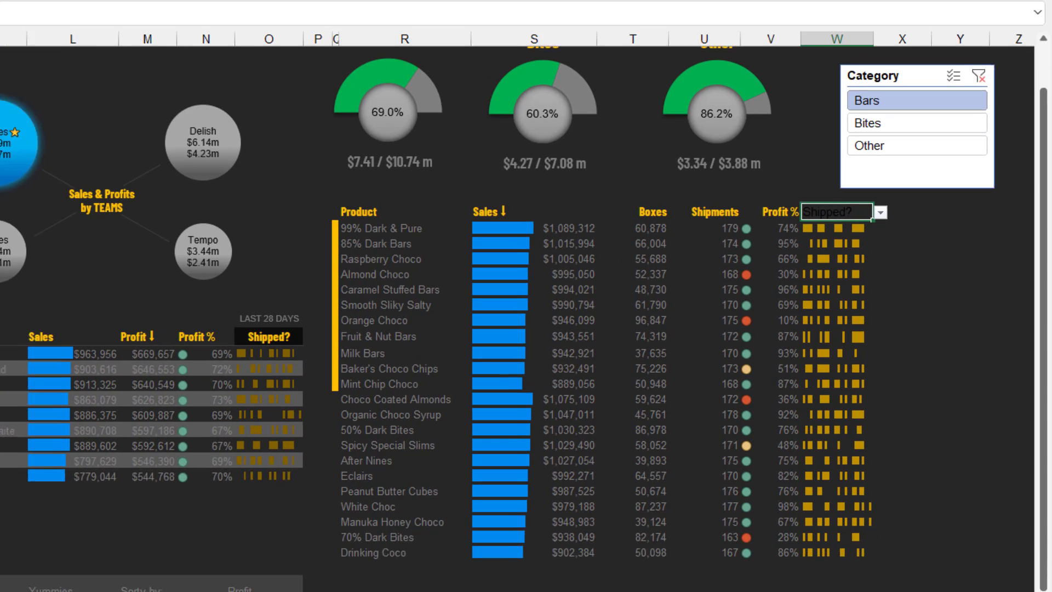
click(869, 201)
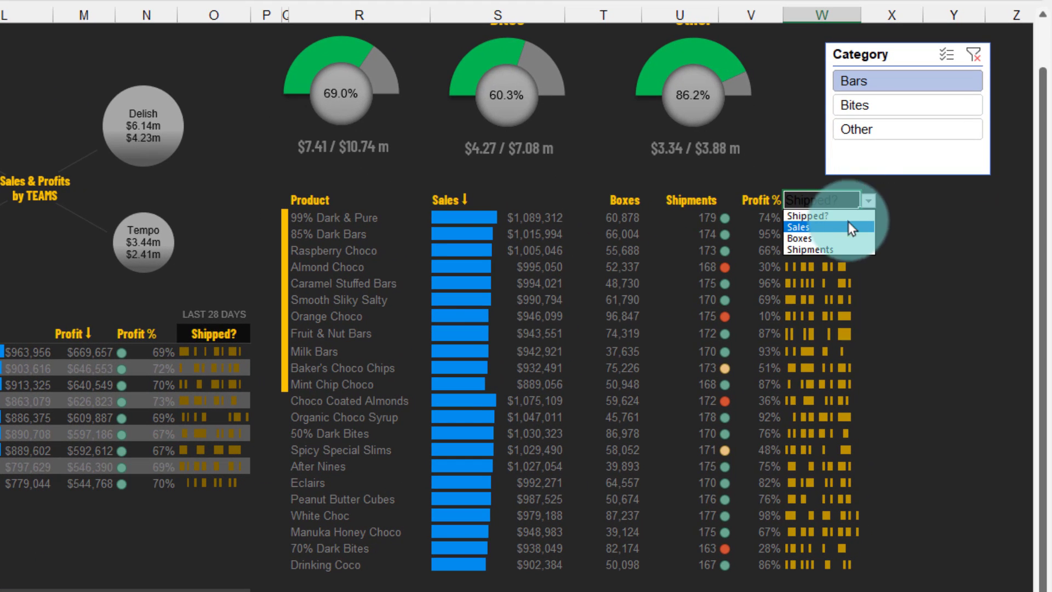
click(851, 227)
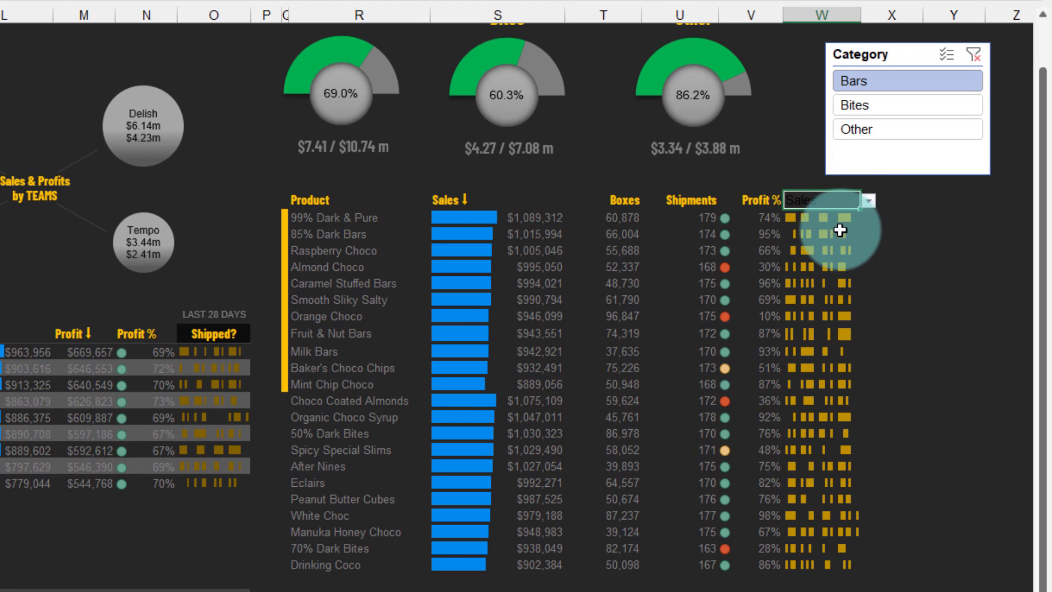
Try the W14 trend dropdown with Boxes and Shipments, and set it back to Shipped?
click(868, 201)
click(848, 240)
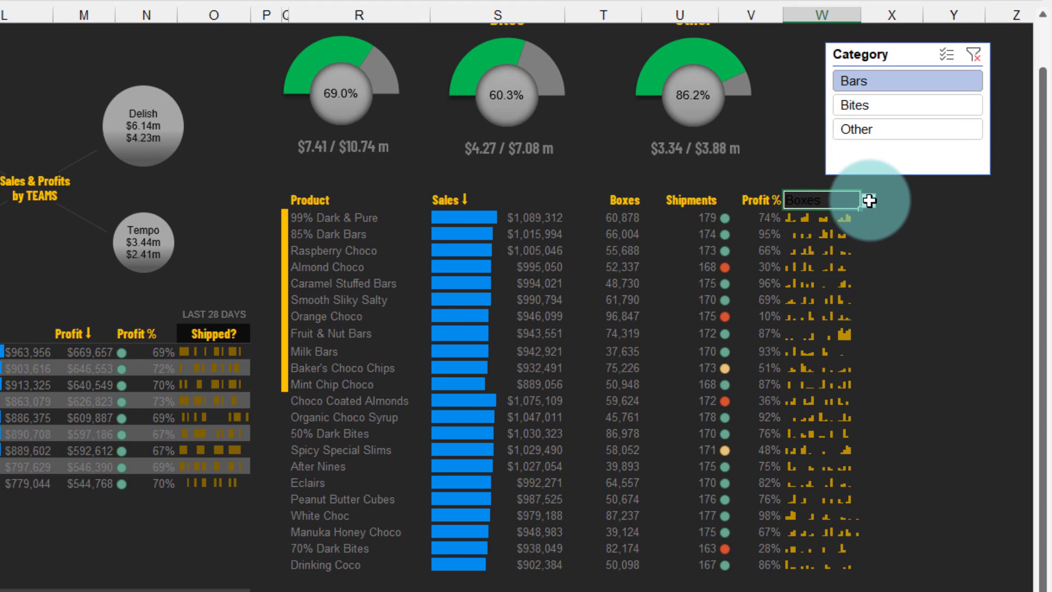
click(869, 202)
click(849, 251)
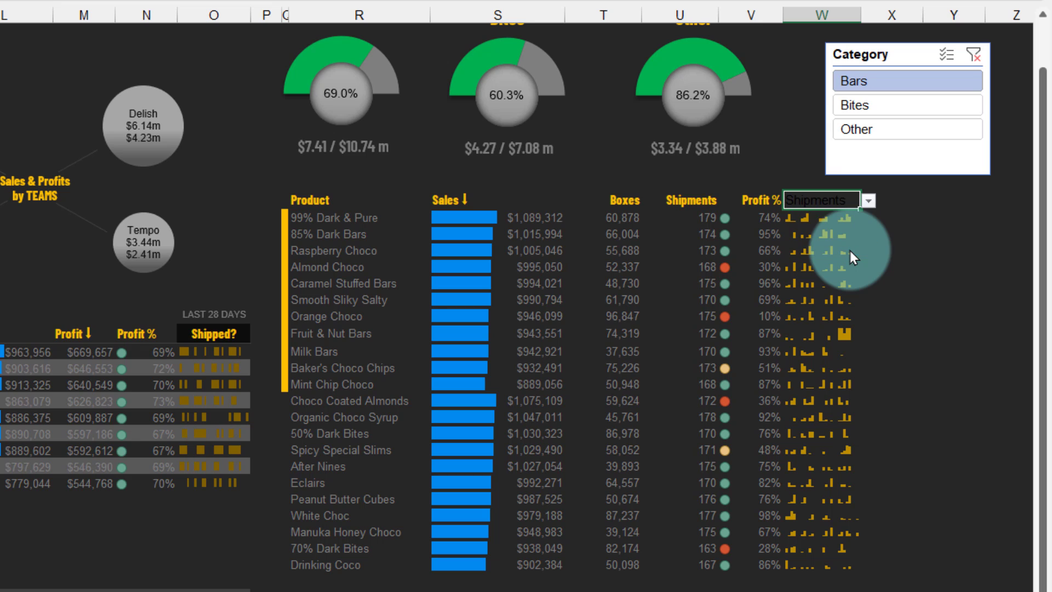
click(868, 201)
click(846, 216)
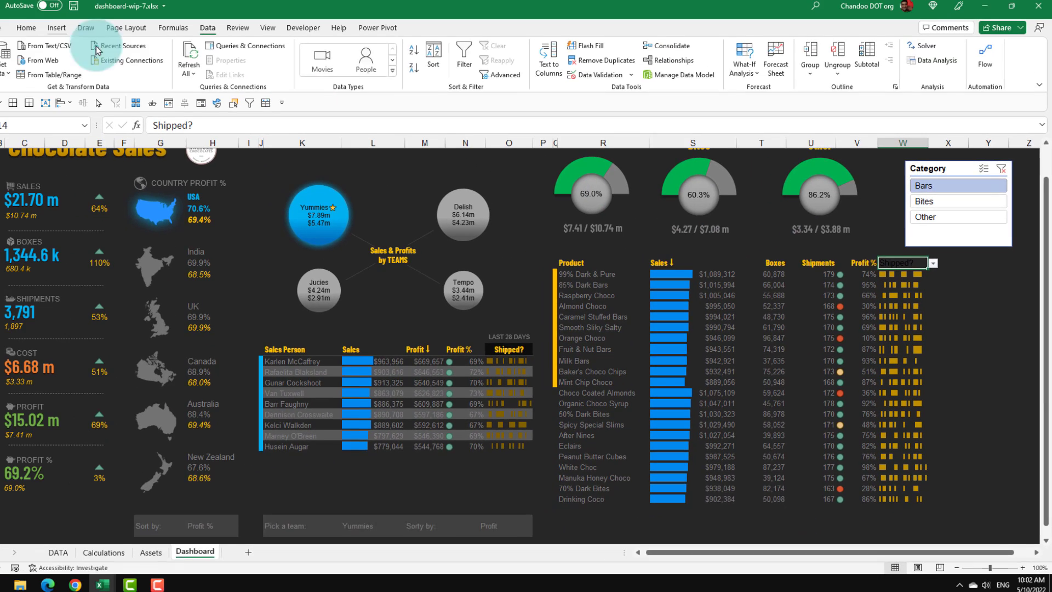
Give trend header W14 the yellow-on-black header style and add a bottom border along the product table header Q14:W14
click(47, 35)
drag(315, 201, 776, 208)
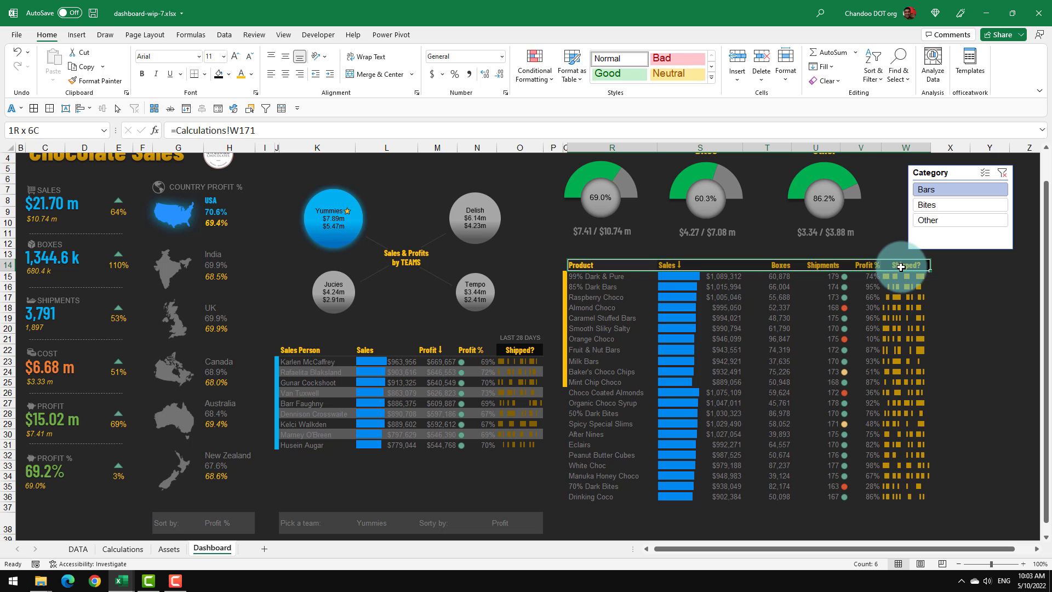
drag(565, 265, 900, 265)
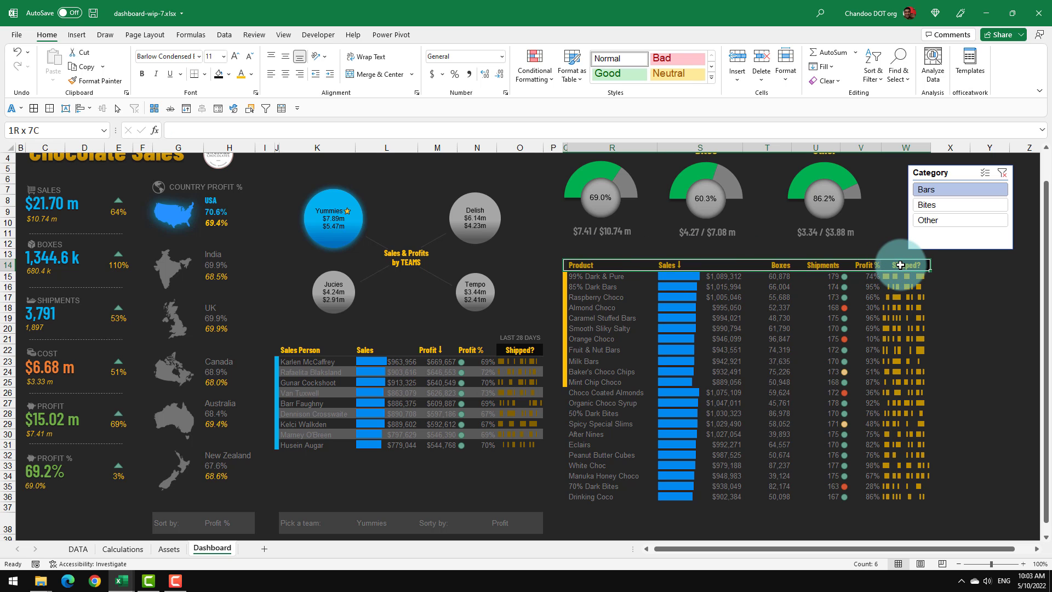
click(206, 74)
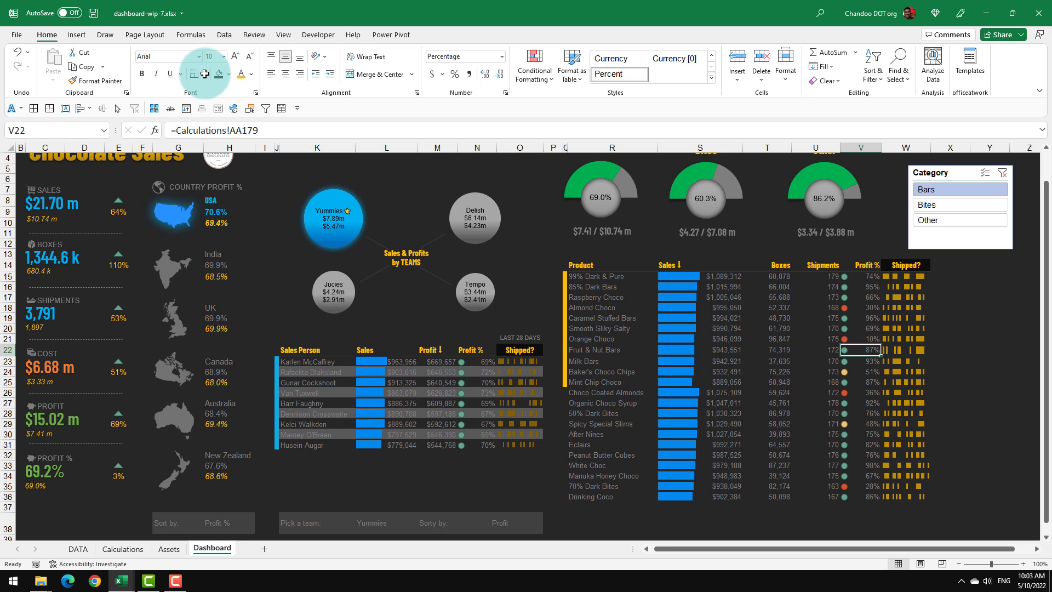
Apply the sales person table's alternating grey row shading to the product table's rows 15 to 36
click(302, 371)
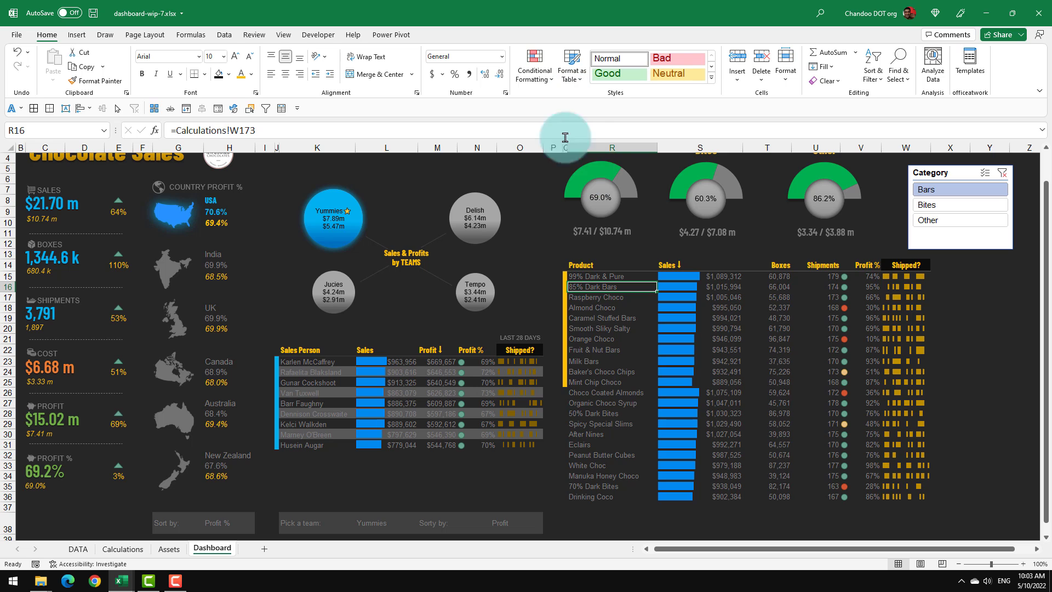
drag(550, 273, 565, 495)
drag(564, 392, 566, 498)
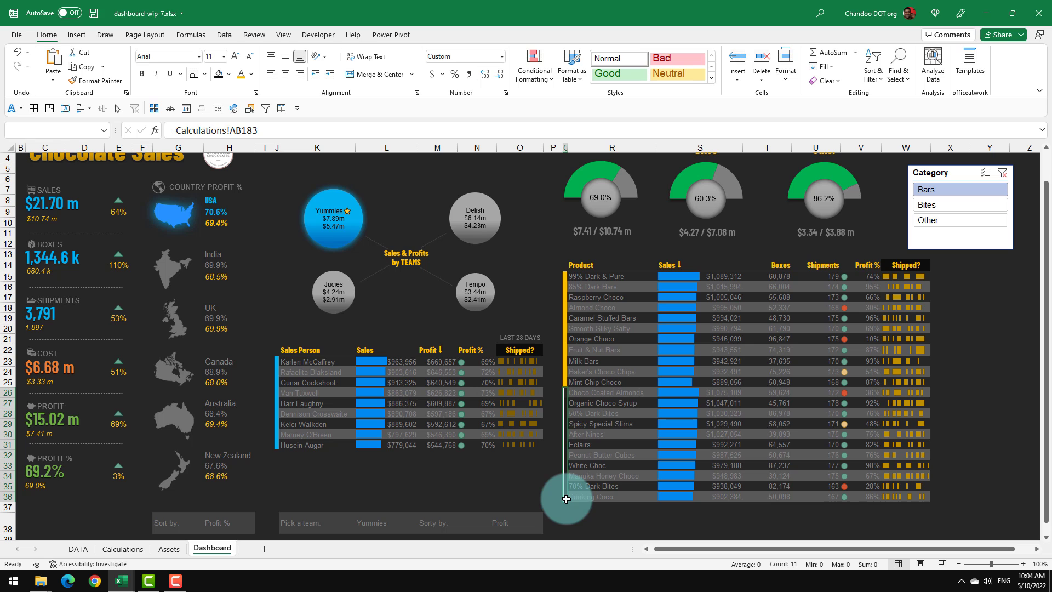
Fill the narrow category indicator column Q15:Q36 beside the product names with dark grey
drag(563, 271, 566, 496)
click(229, 74)
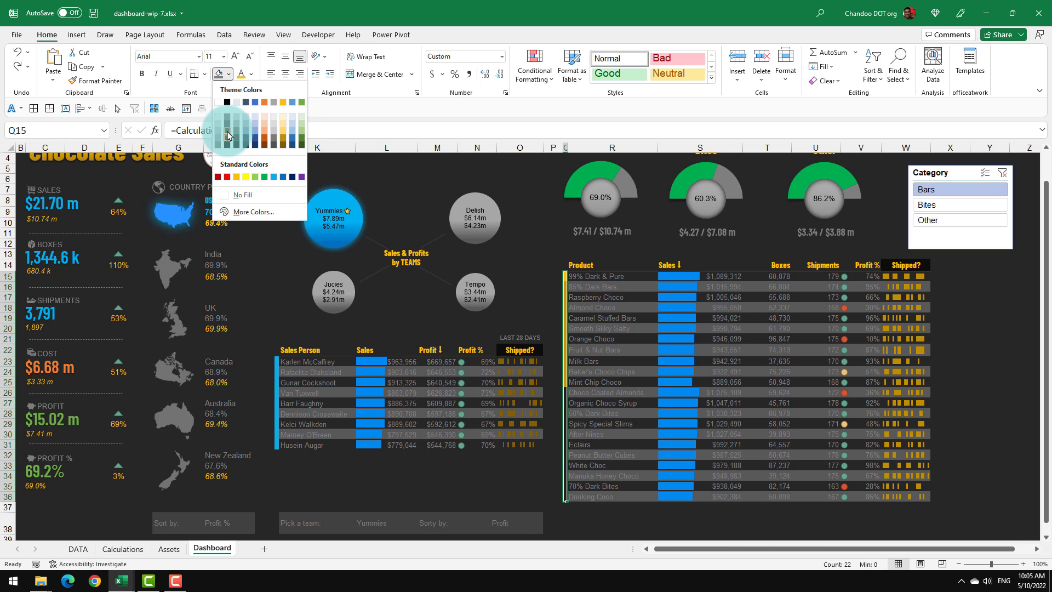
click(228, 134)
click(608, 370)
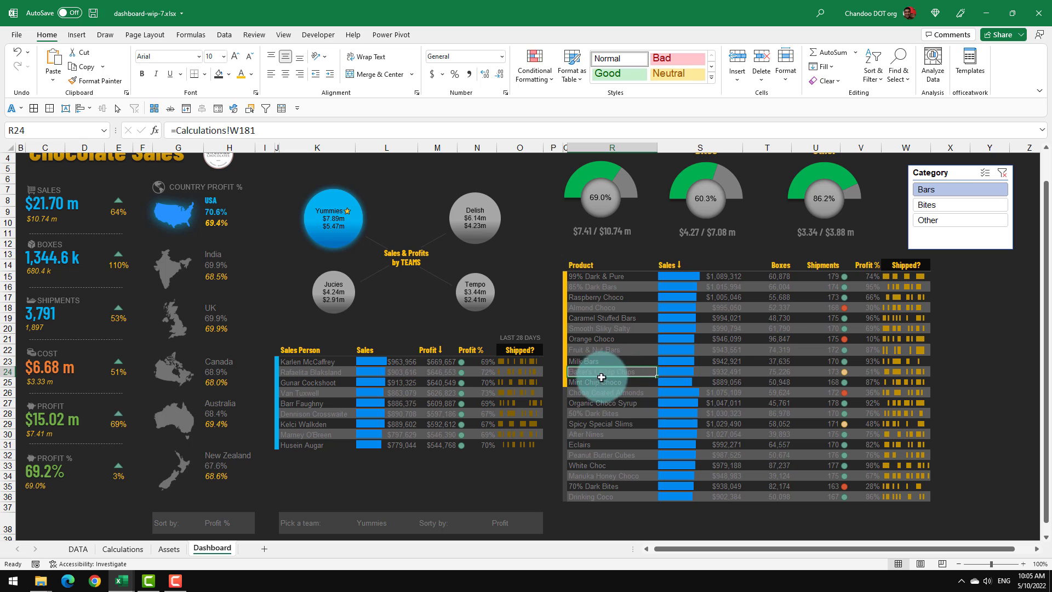
drag(565, 390, 566, 497)
click(635, 442)
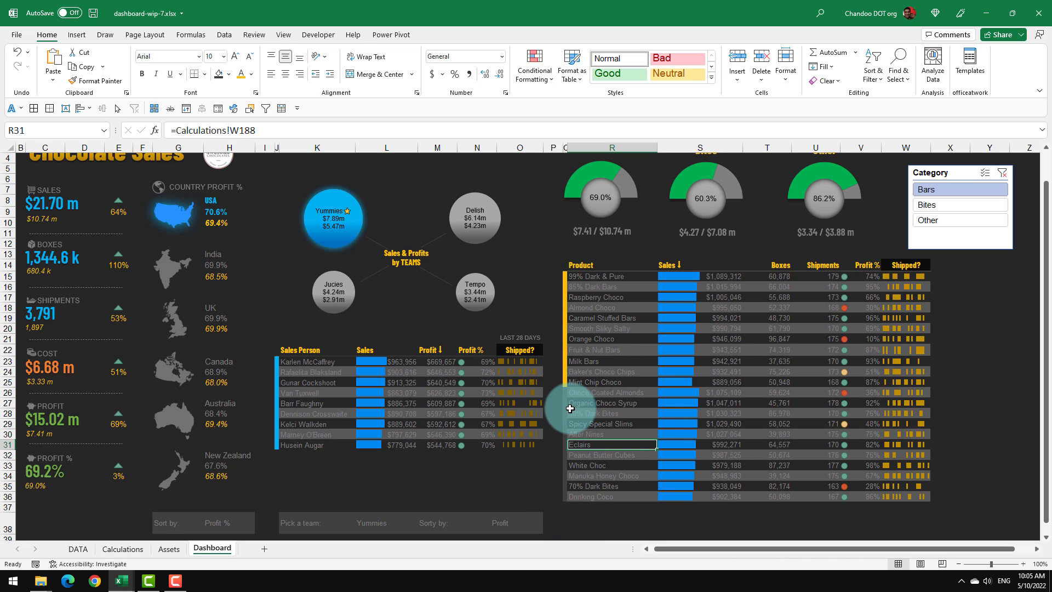
drag(565, 393, 566, 504)
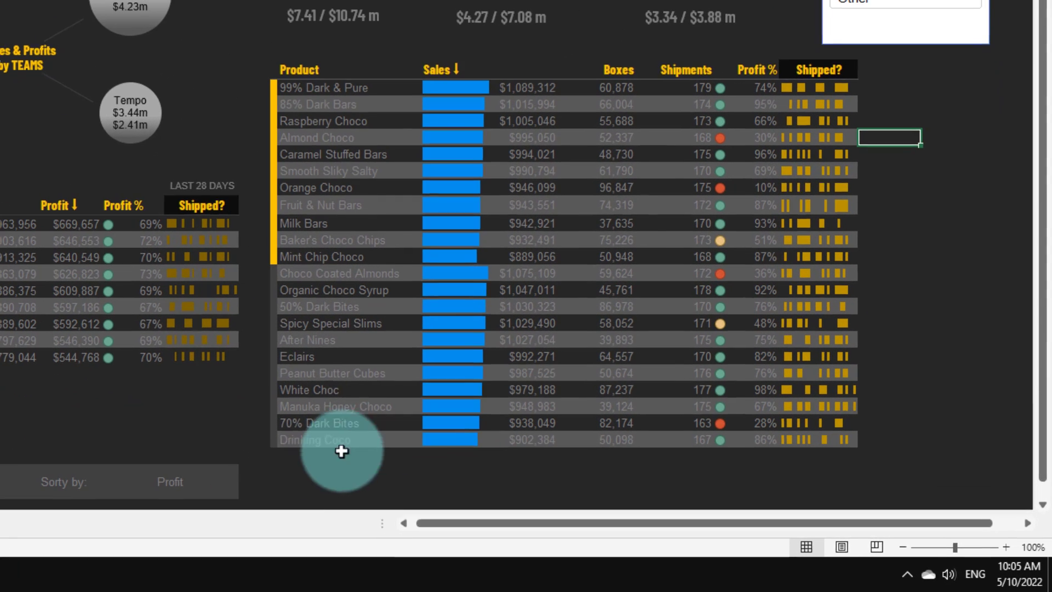
Label R38 "Sort by:" and T38 "Profit Indicators:" below the product table, in the grey control-strip style of the neighbouring tables
drag(625, 519, 868, 530)
drag(759, 492, 345, 484)
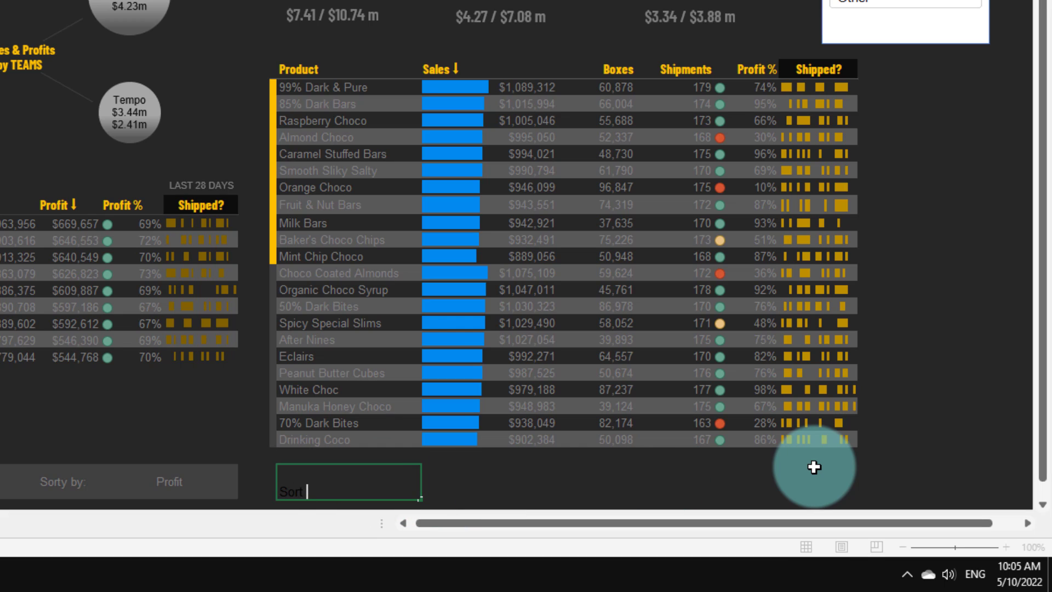
key(Tab)
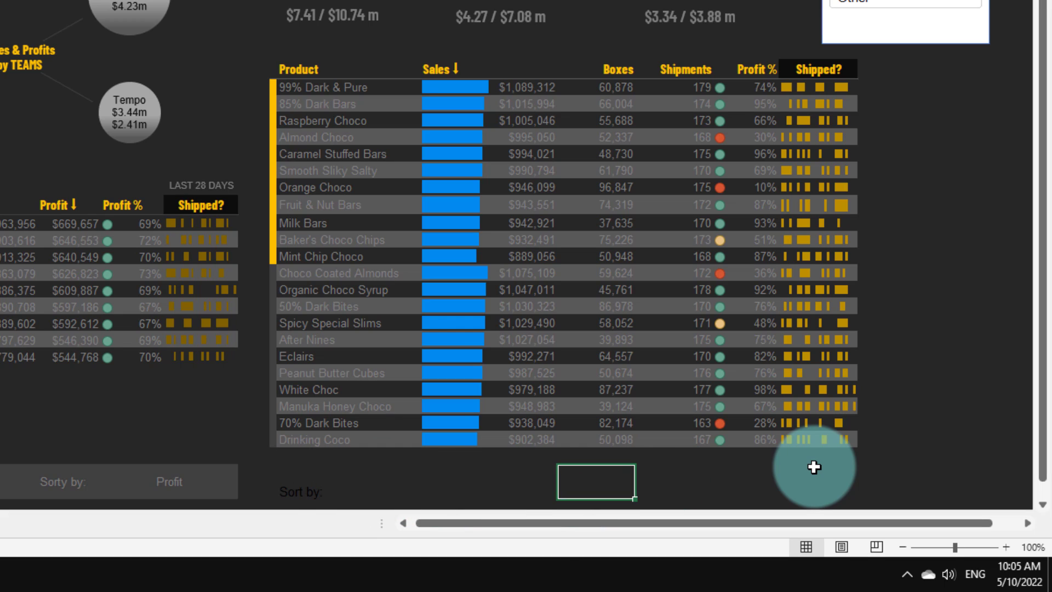
text(Show Profit)
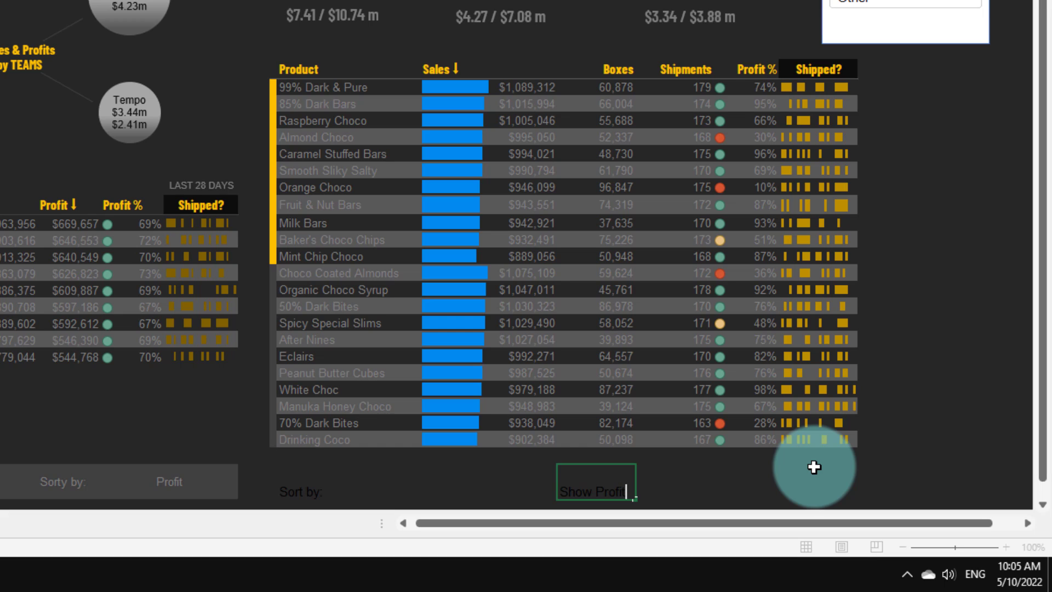
text( Indicators:)
drag(590, 490, 526, 486)
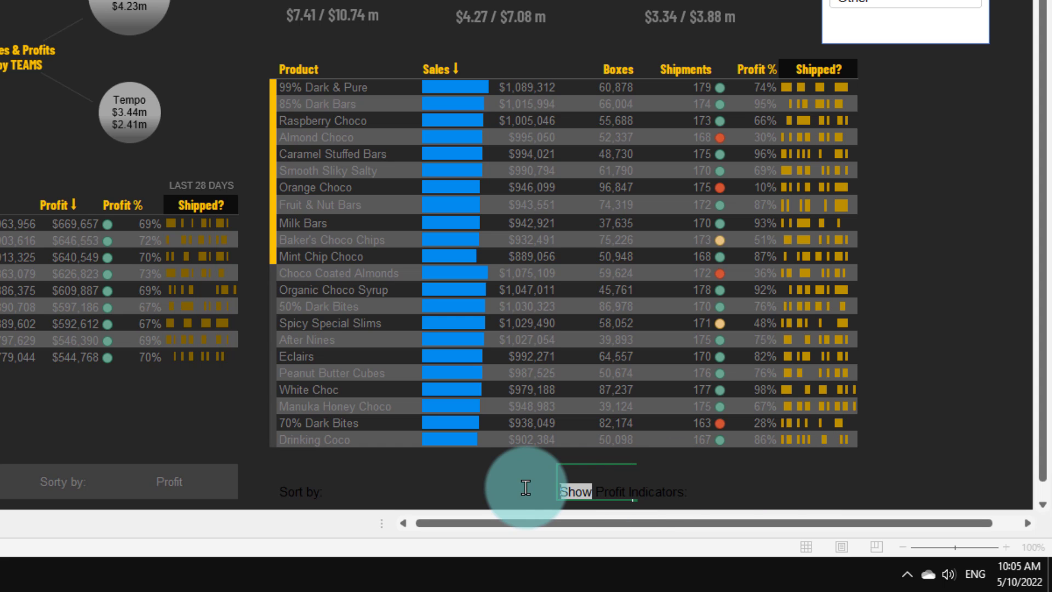
key(BackSpace)
Add list data validation to cell S38 next to the Sort by label, using the named range sort.options.products.table
click(432, 466)
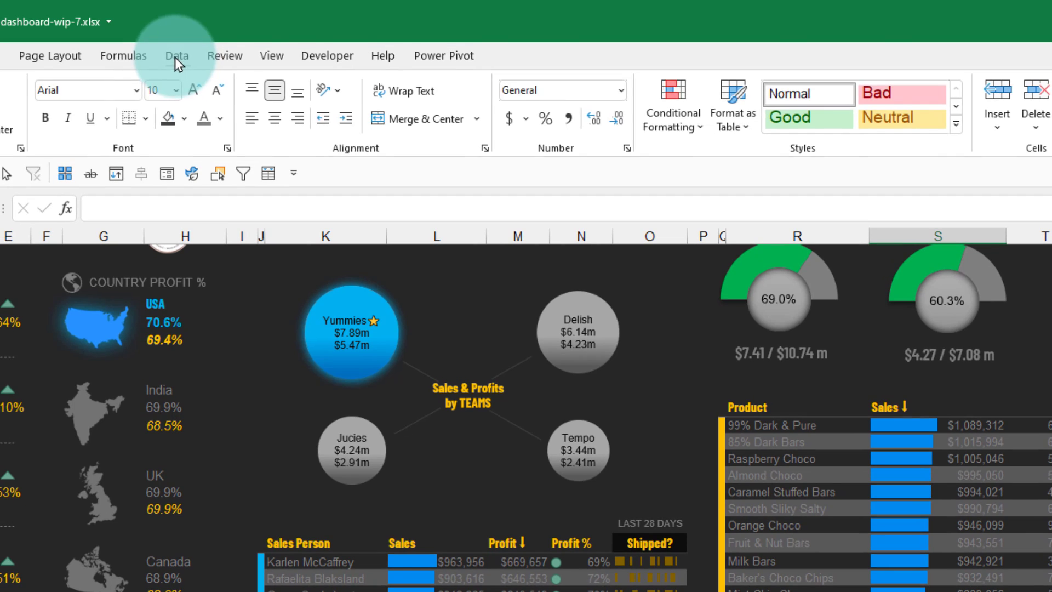
click(176, 57)
click(810, 126)
click(383, 228)
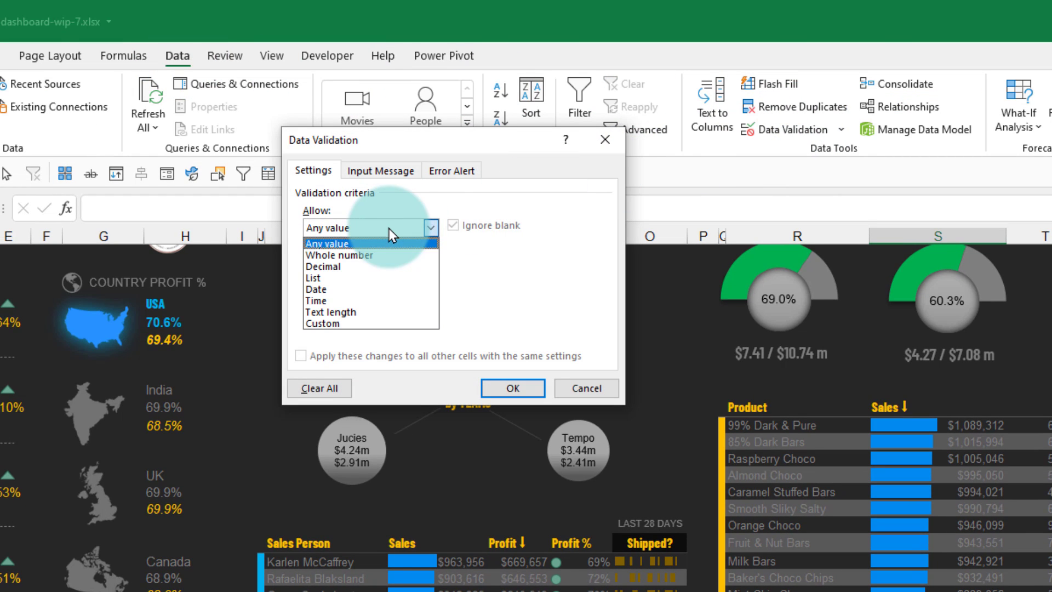
click(353, 277)
click(360, 299)
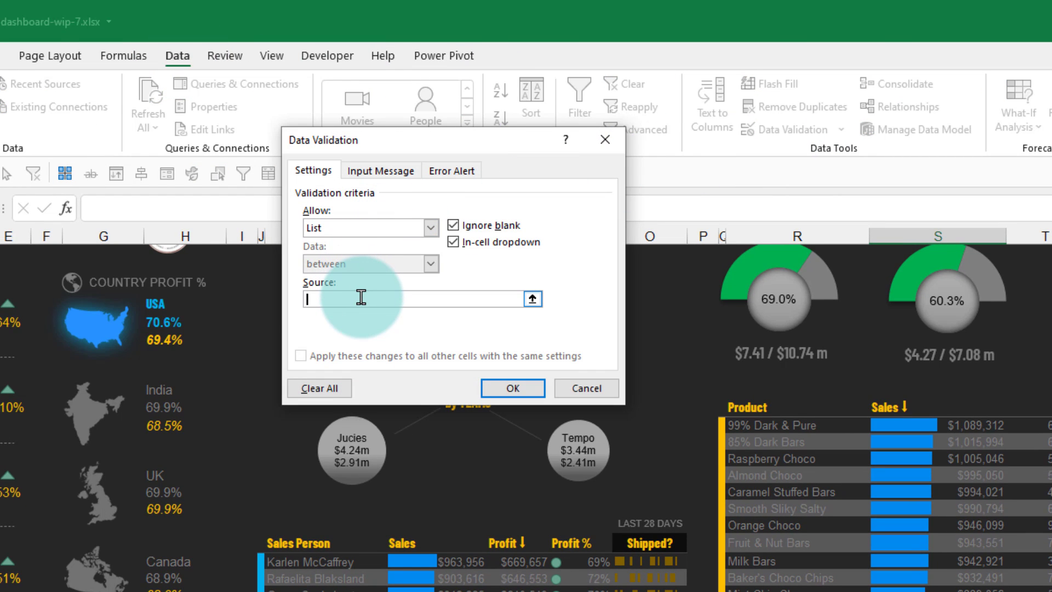
key(F3)
drag(551, 249, 557, 290)
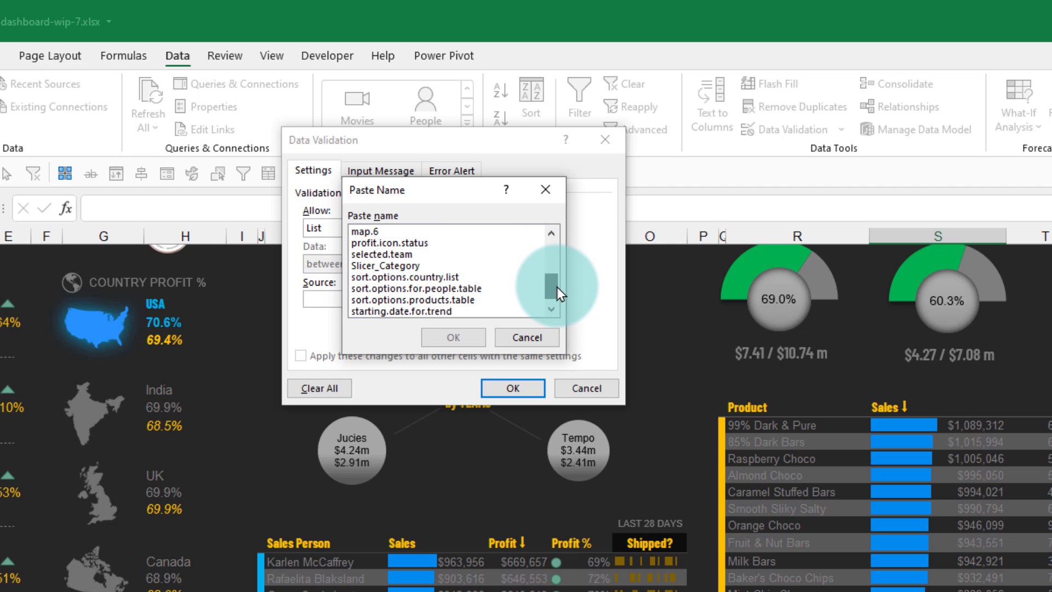
click(457, 300)
click(453, 337)
click(511, 387)
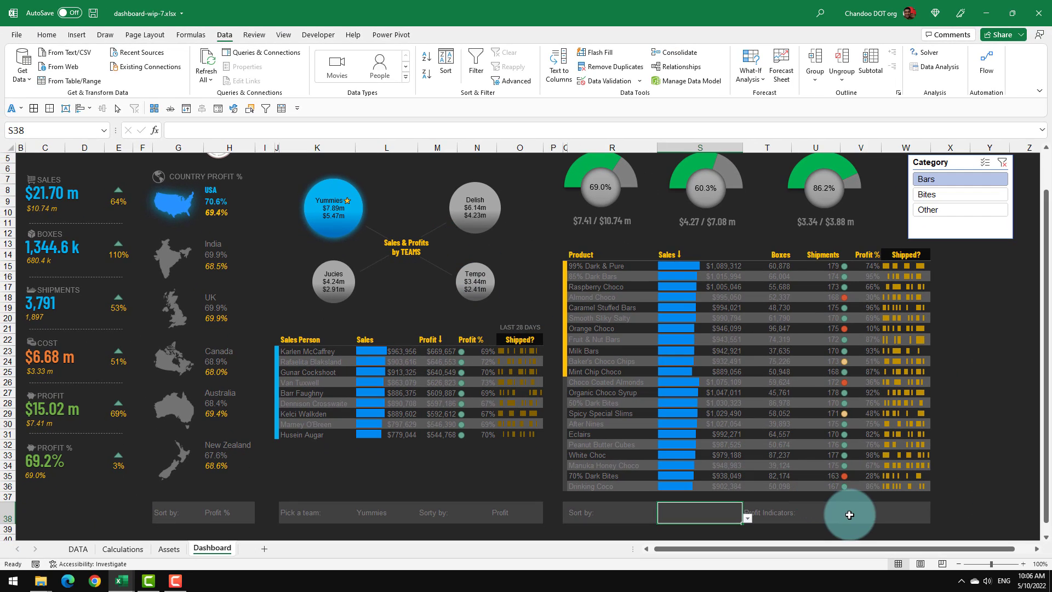
Add list data validation to cell V38 for the profit indicators, with the source "On, Off"
click(848, 514)
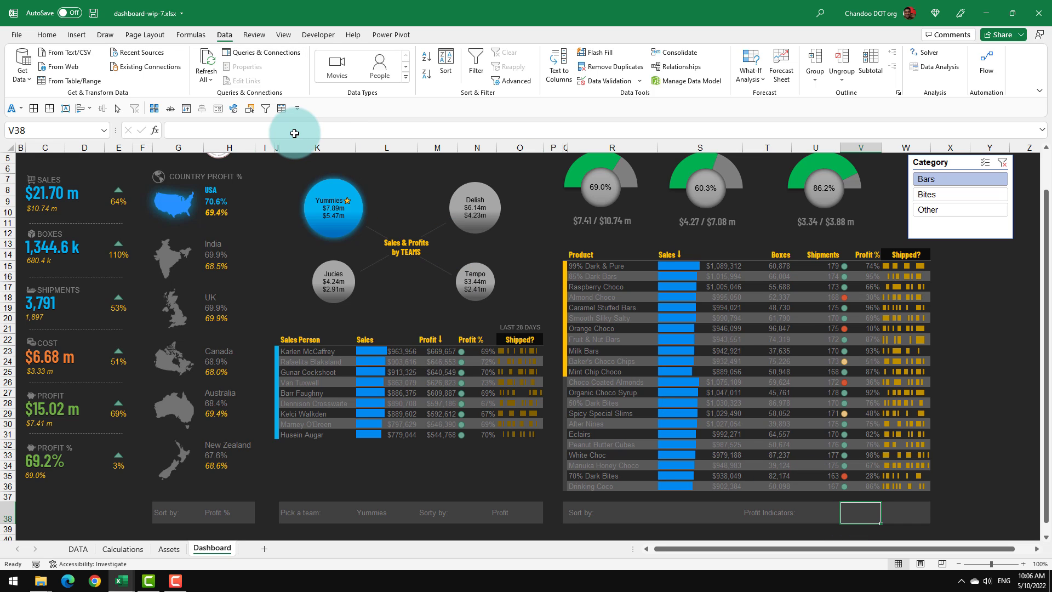
click(603, 81)
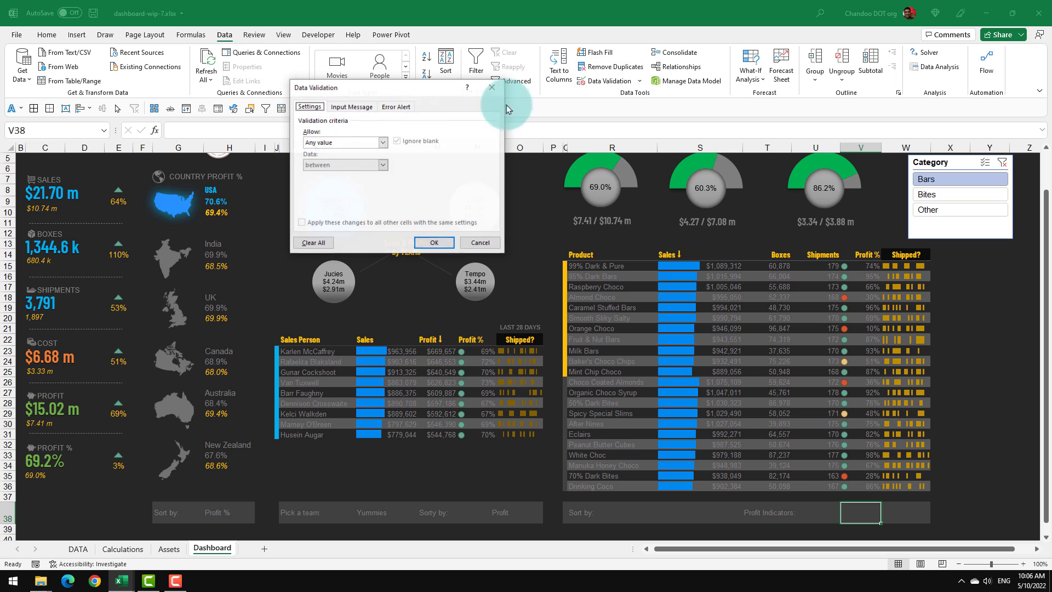
click(351, 142)
click(329, 173)
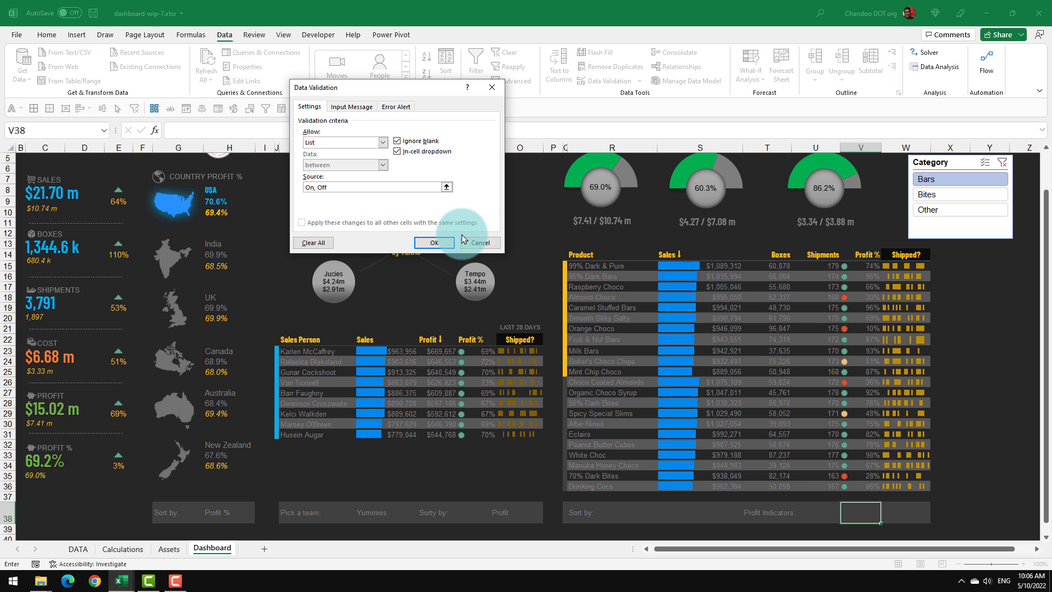
click(434, 242)
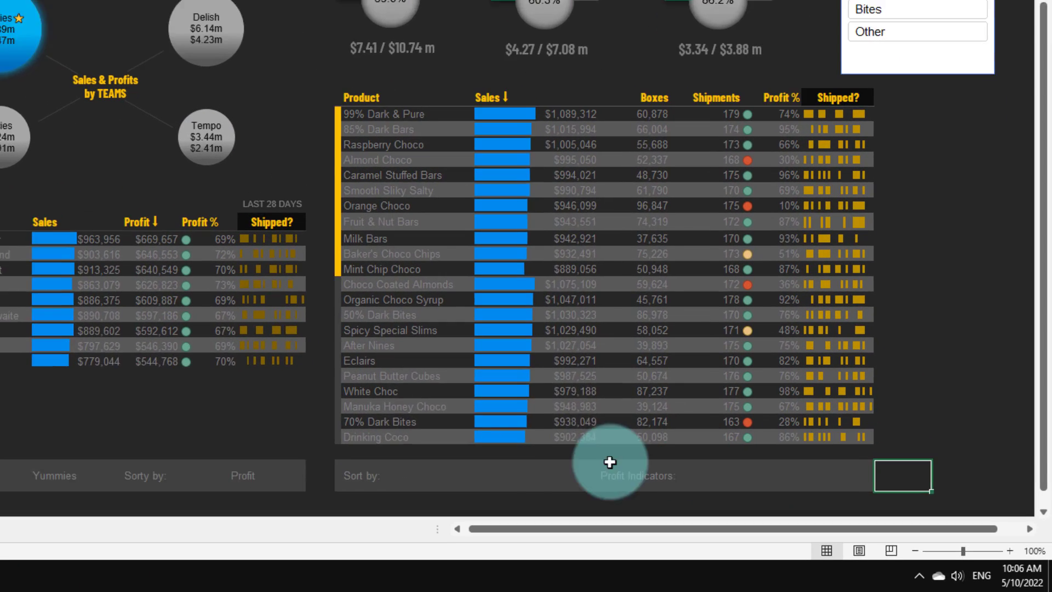
Select Product as the sort option in S38 and Off for the profit indicators in V38
click(513, 463)
click(604, 482)
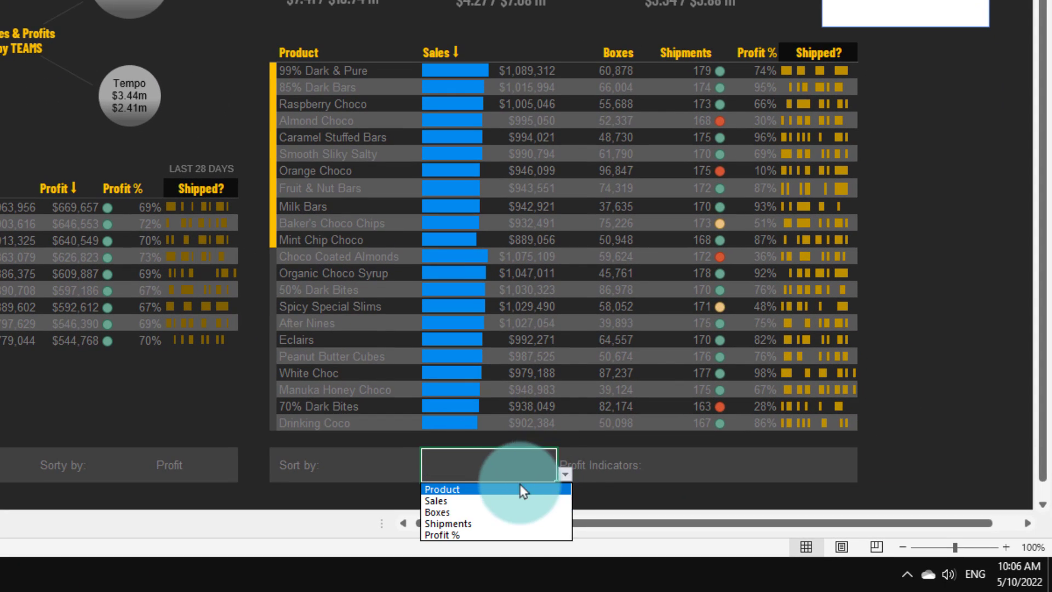
click(573, 493)
click(751, 465)
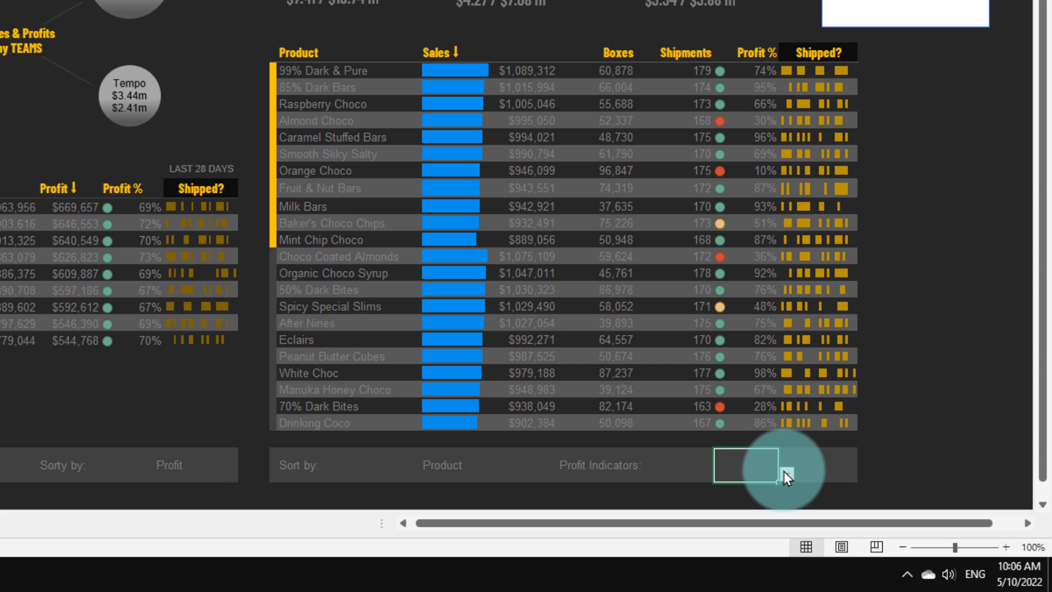
click(785, 473)
click(762, 501)
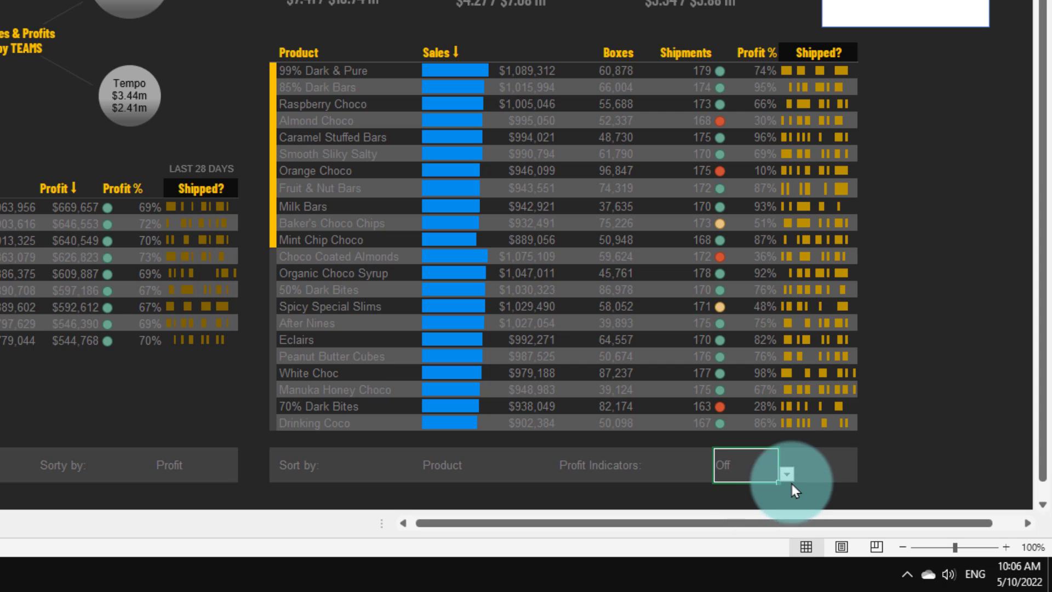
click(919, 422)
click(445, 475)
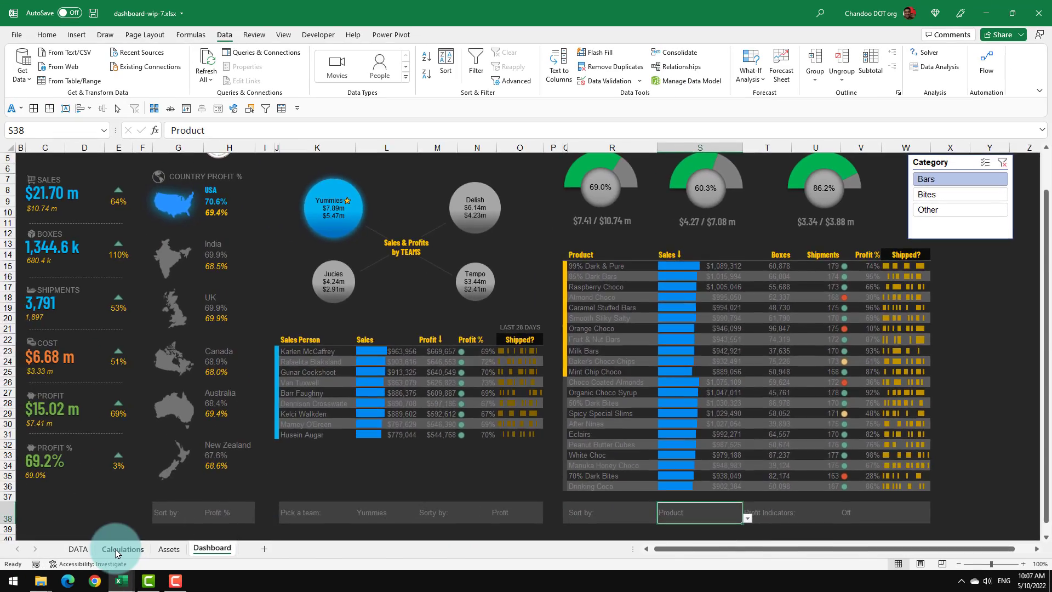
On the Calculations sheet, link the product table's Sort by cell L179 to the dropdown cell S38 on the Dashboard sheet
click(116, 549)
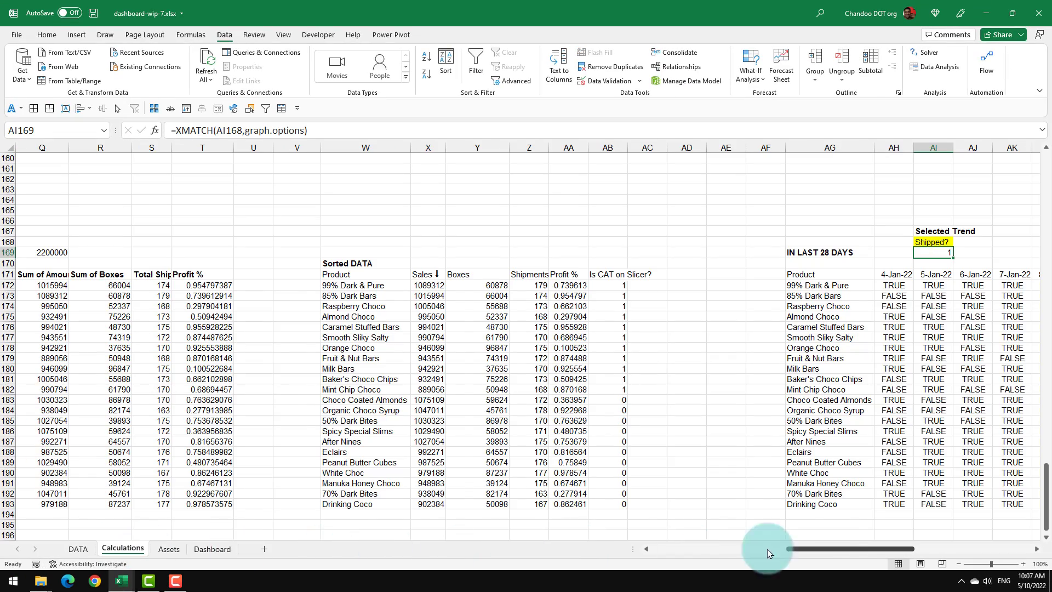
drag(849, 548, 787, 561)
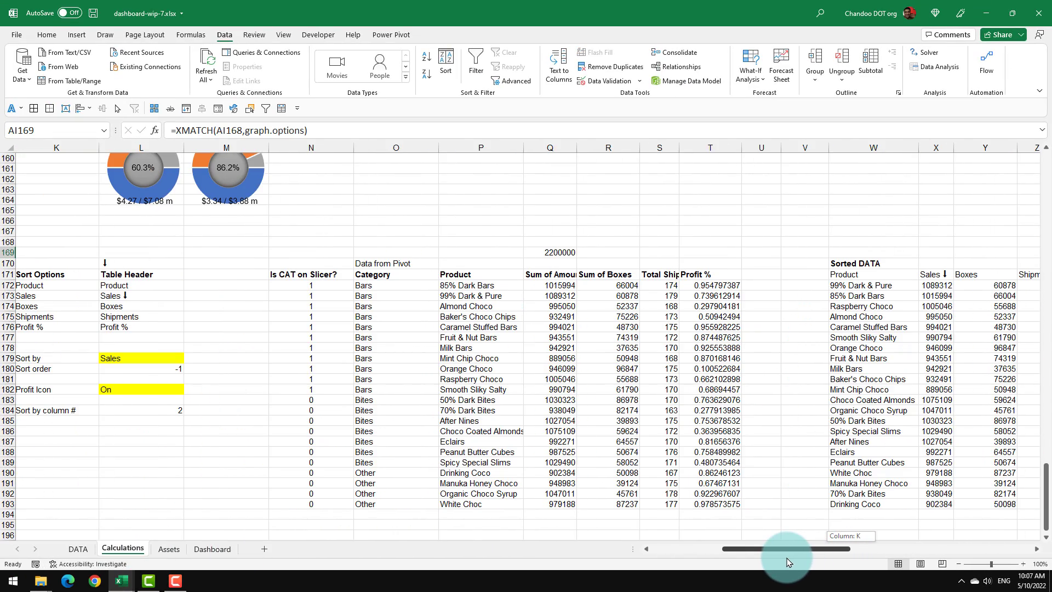
click(135, 357)
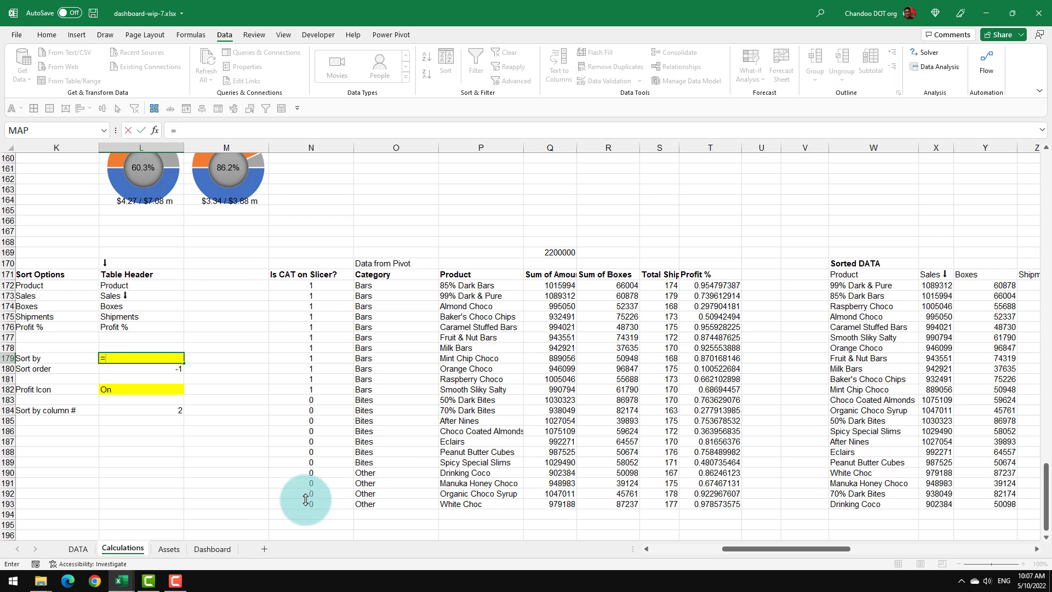
click(212, 548)
click(677, 498)
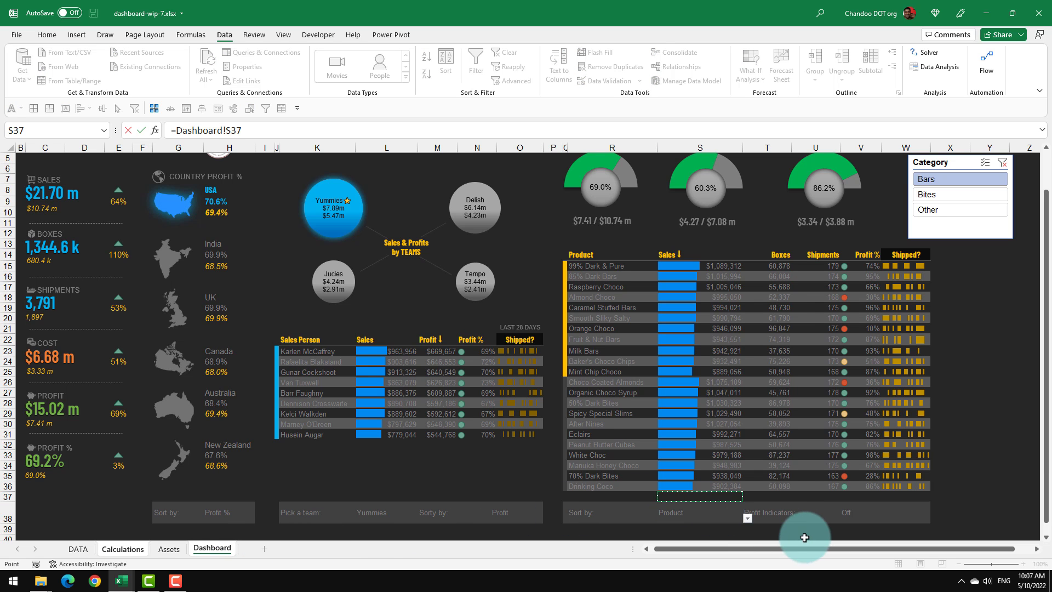
key(Return)
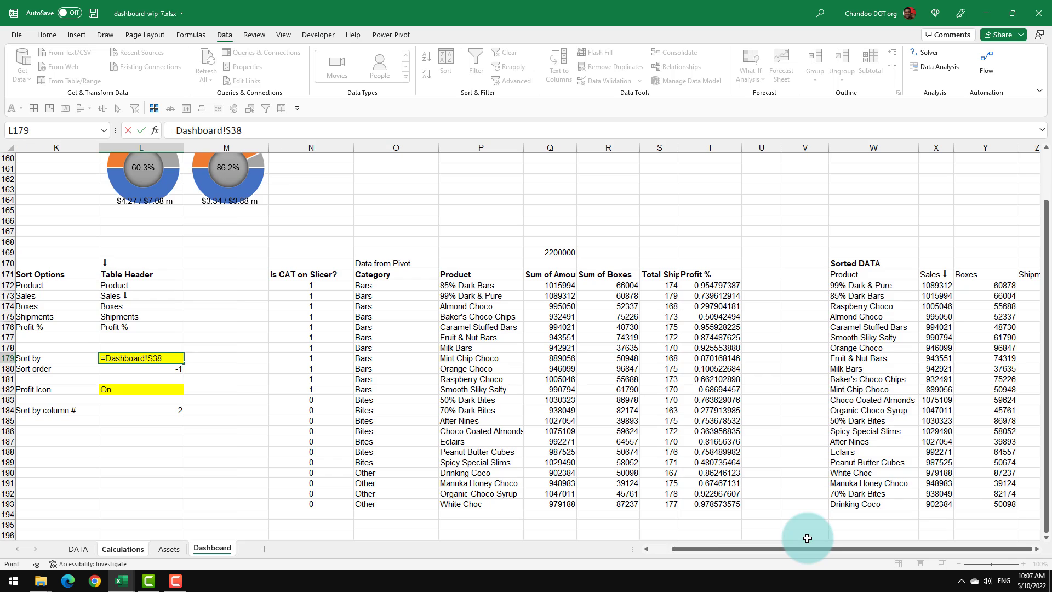
click(143, 357)
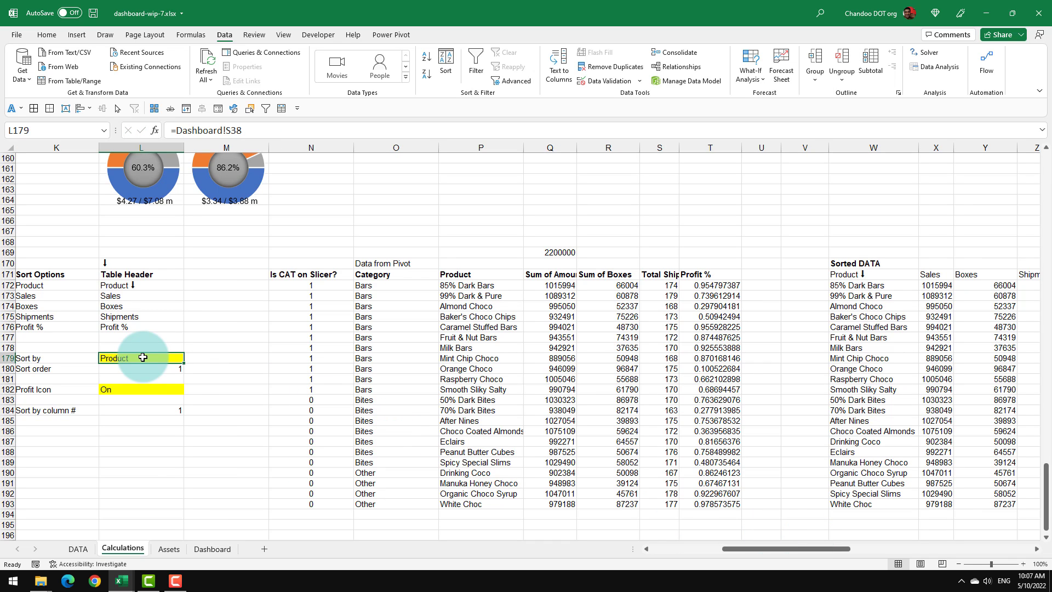
Fill the Sort by cell L179 with blue to mark it as linked to the dashboard
click(47, 34)
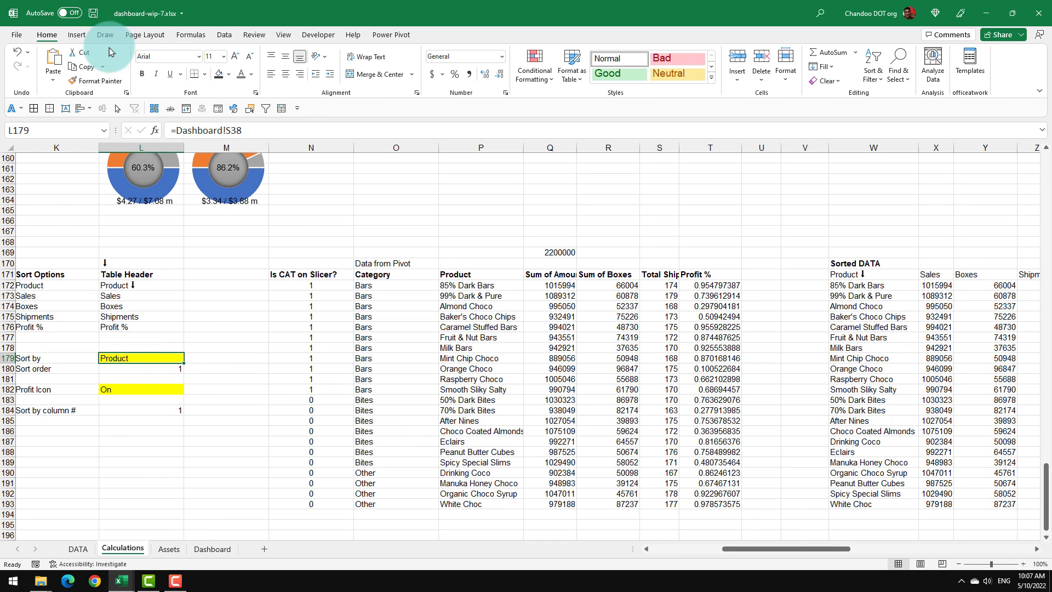
click(229, 79)
click(262, 103)
Link the Profit Icon cell L182 to the dropdown cell V38 on the Dashboard sheet and fill it with the same blue
click(153, 388)
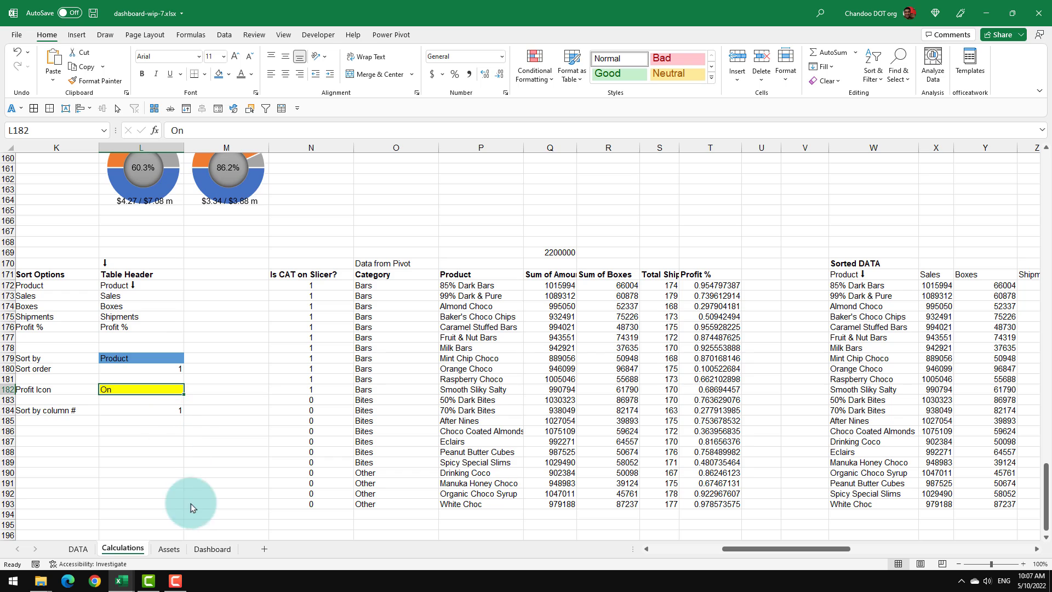
click(203, 549)
click(867, 512)
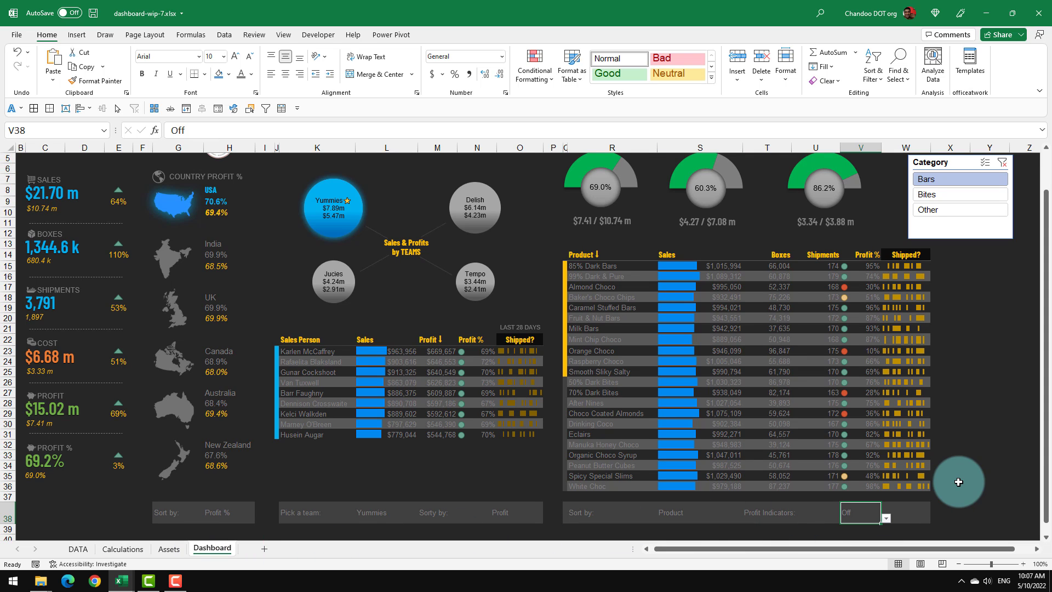
click(123, 548)
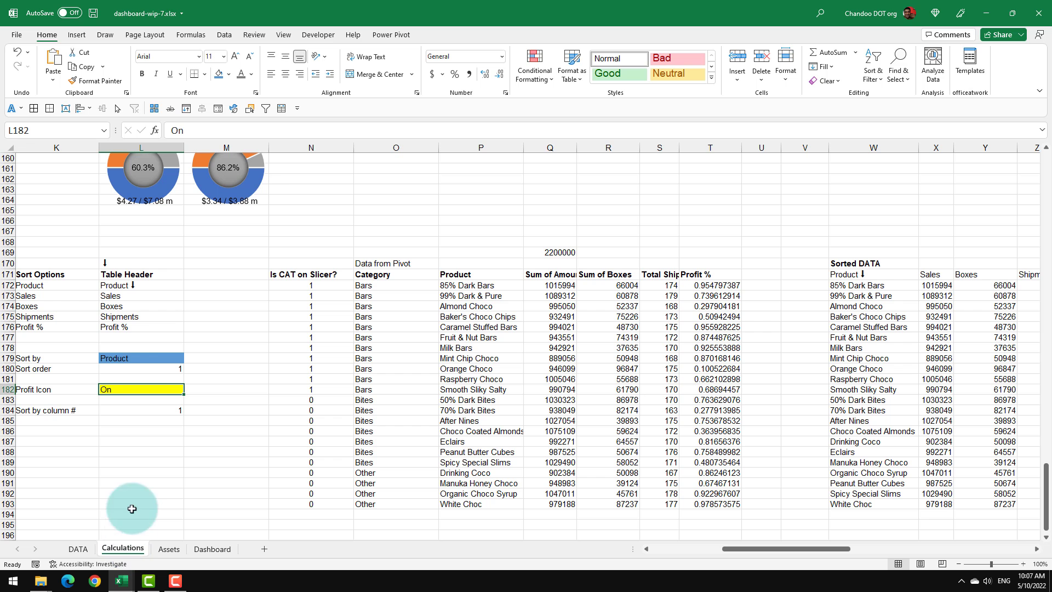
text(=)
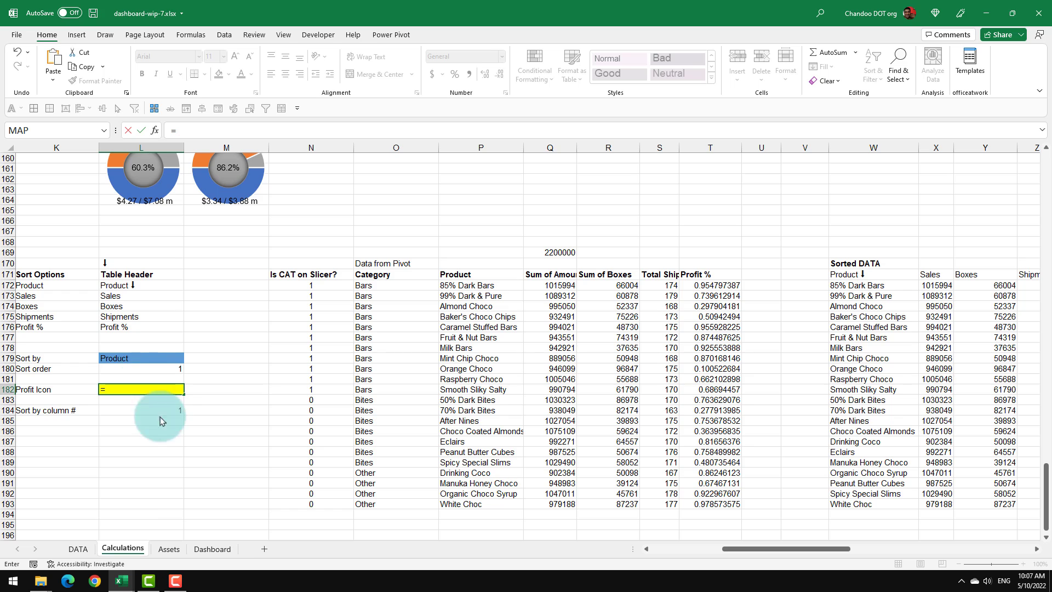
click(213, 549)
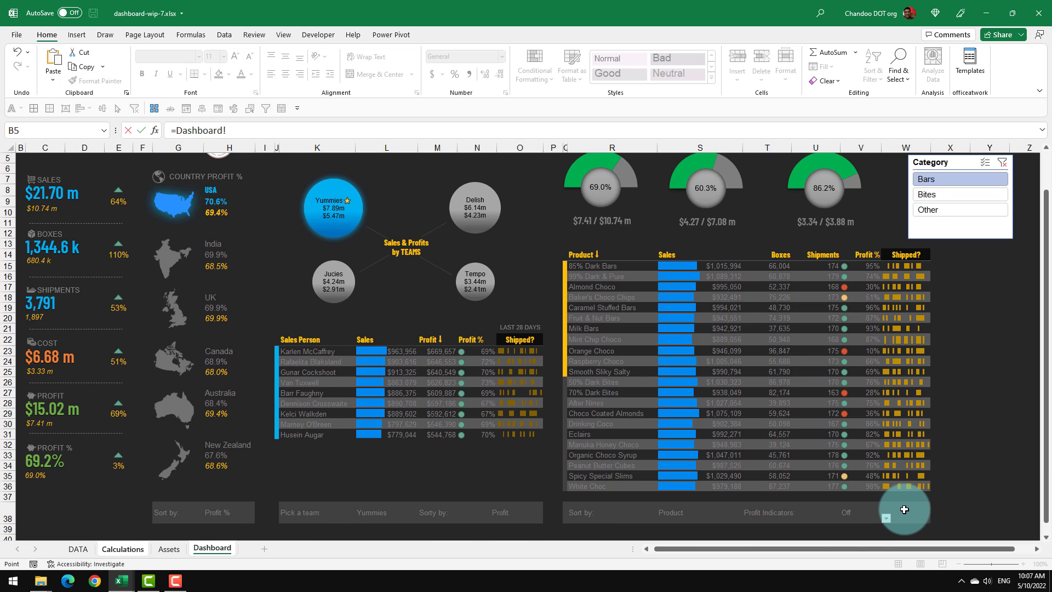
key(Return)
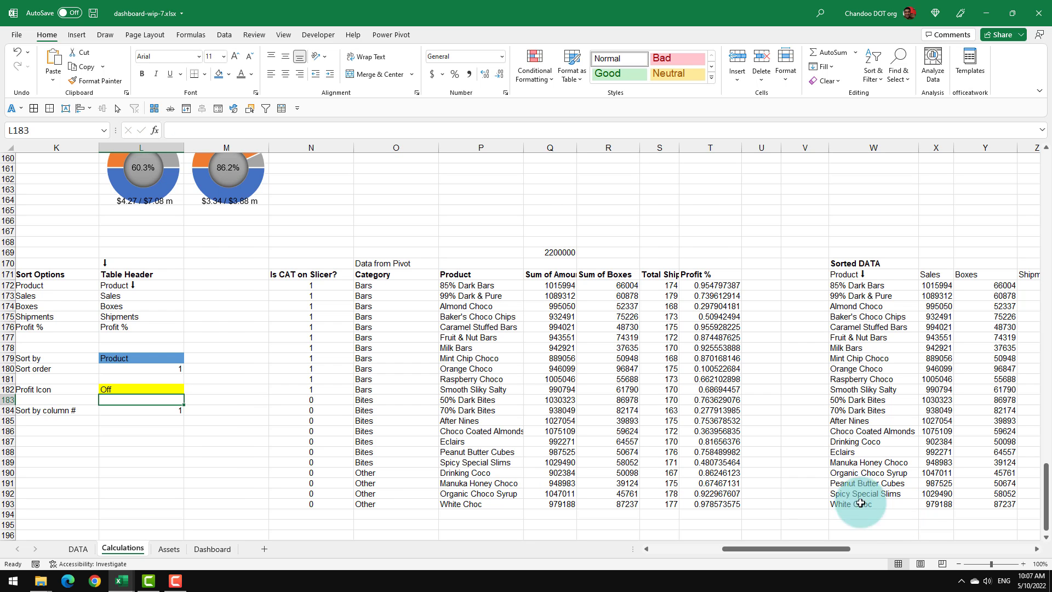
click(115, 388)
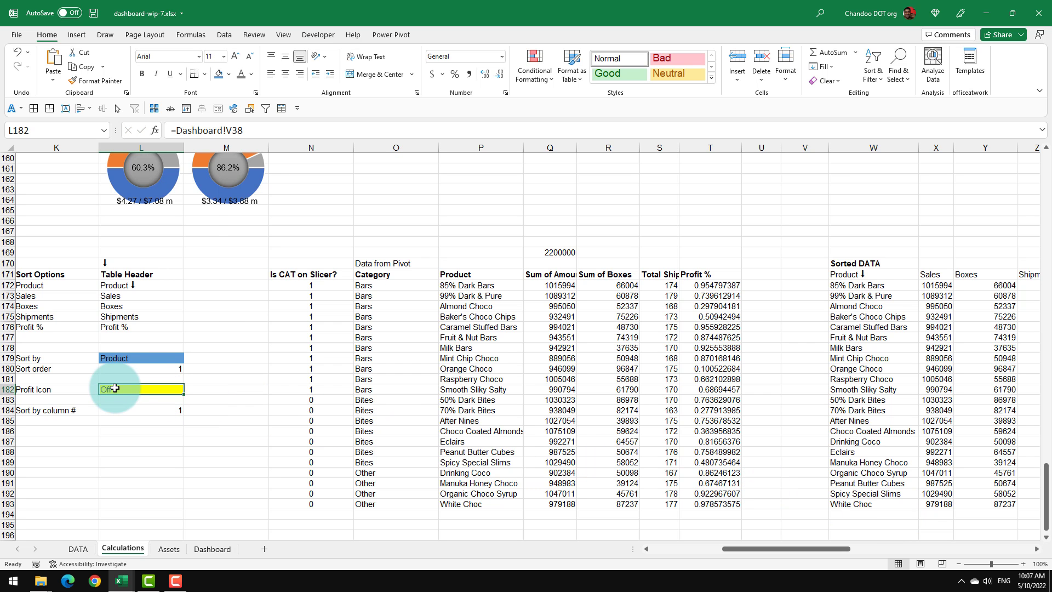
click(218, 73)
On the Dashboard sheet, test the product table's sort options Sales, Boxes and Shipments in S38, ending with Profit %
click(209, 548)
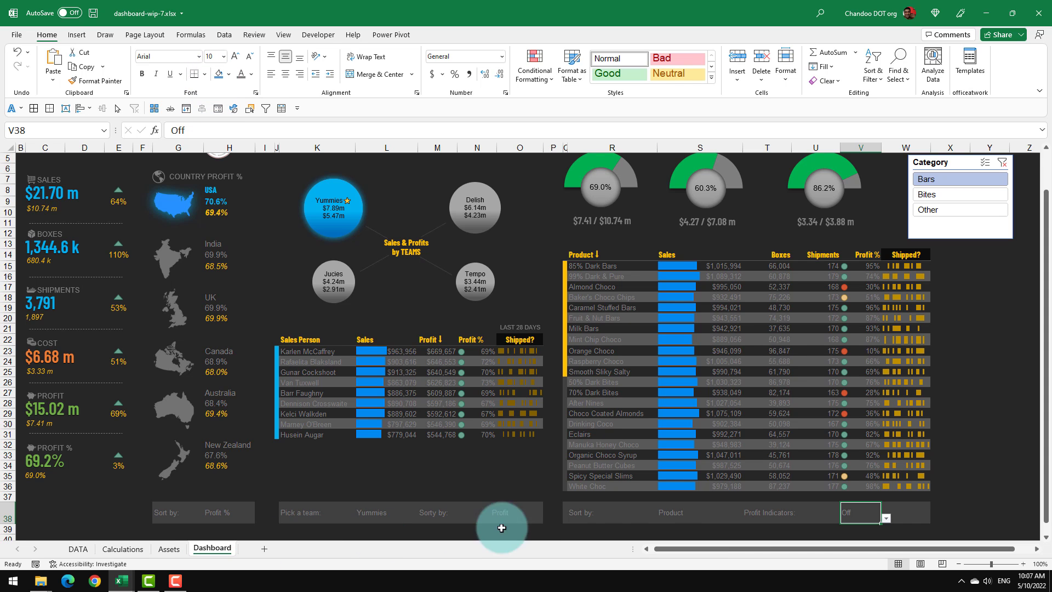
click(665, 517)
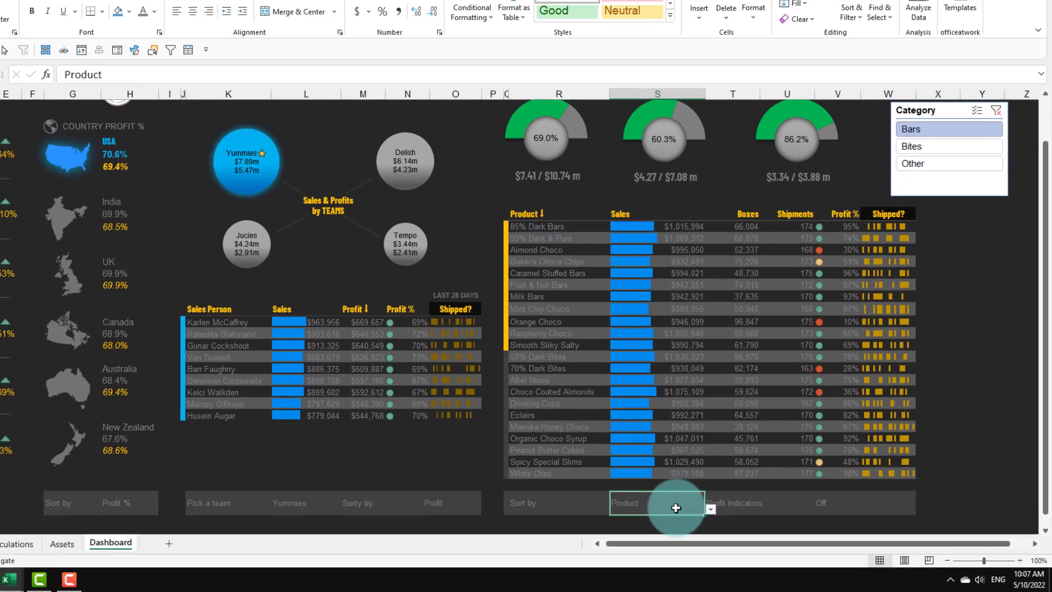
click(710, 509)
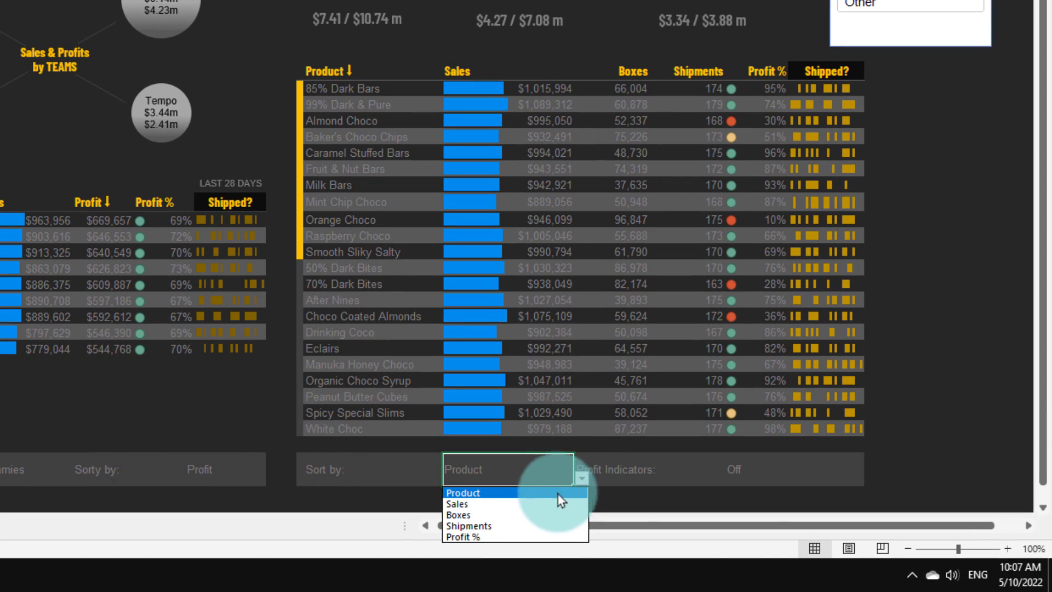
click(670, 528)
click(582, 480)
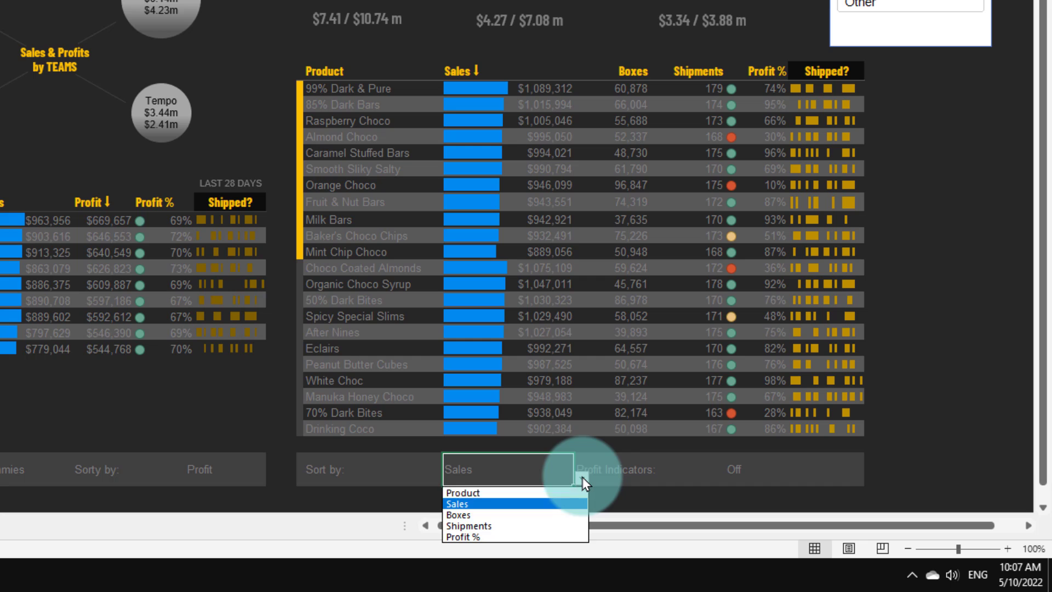
click(561, 513)
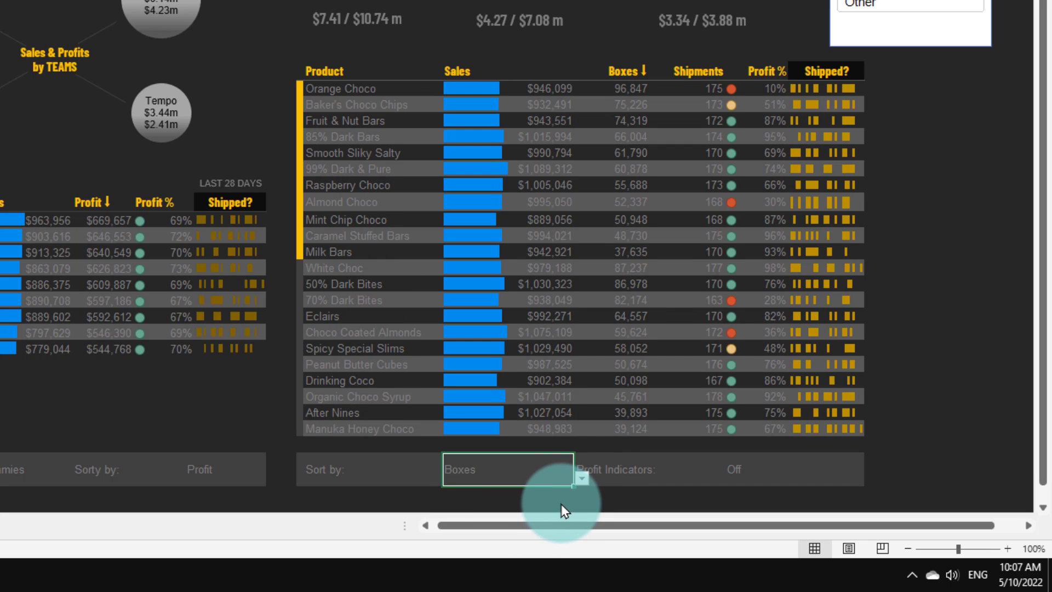
click(582, 480)
click(500, 525)
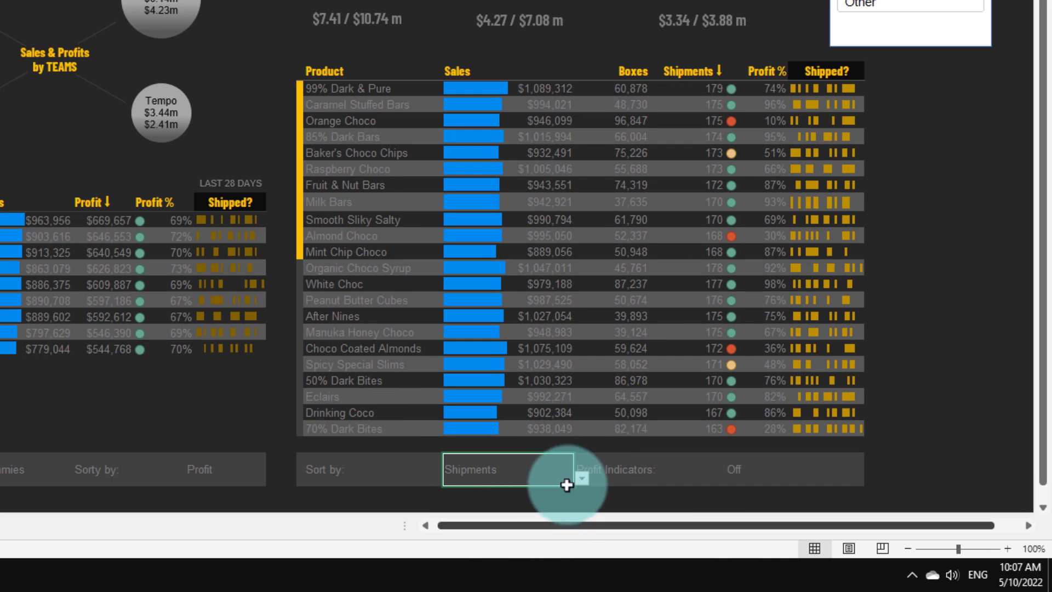
click(581, 479)
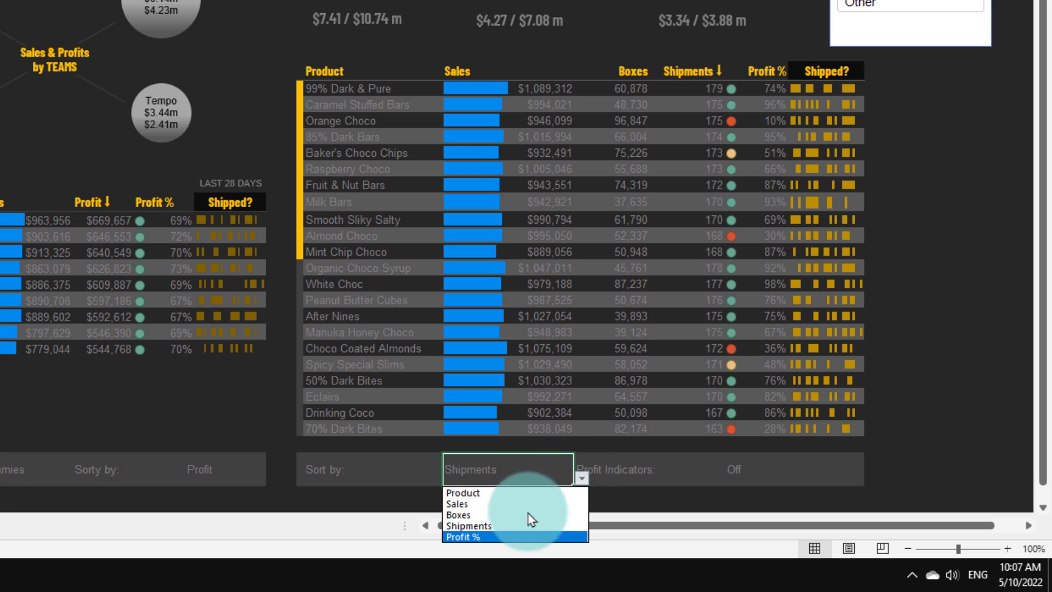
click(488, 536)
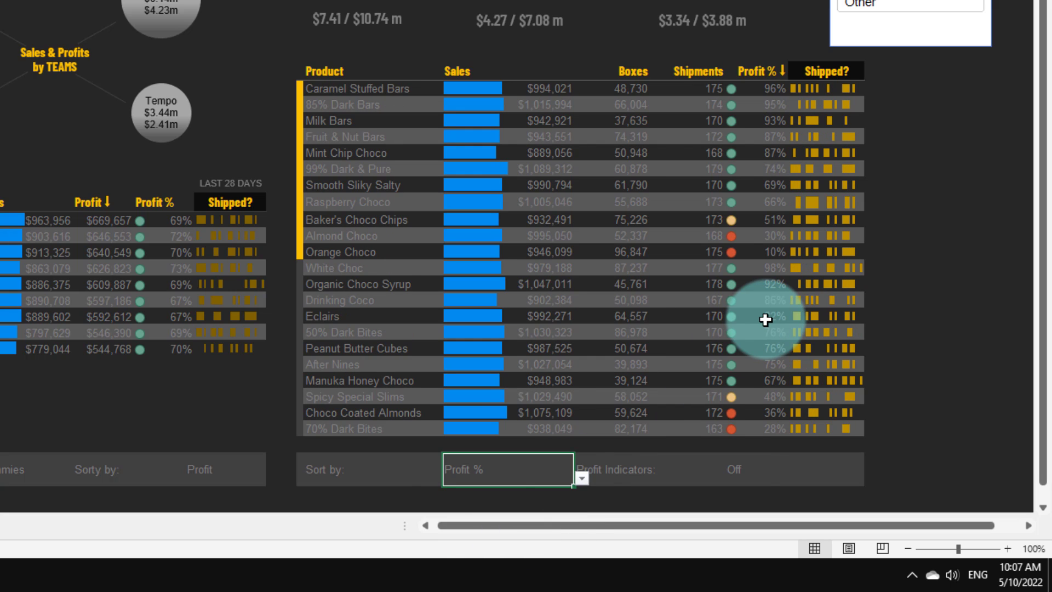
Test the Profit Indicators dropdown in V38 by switching it to On and back to Off
click(736, 468)
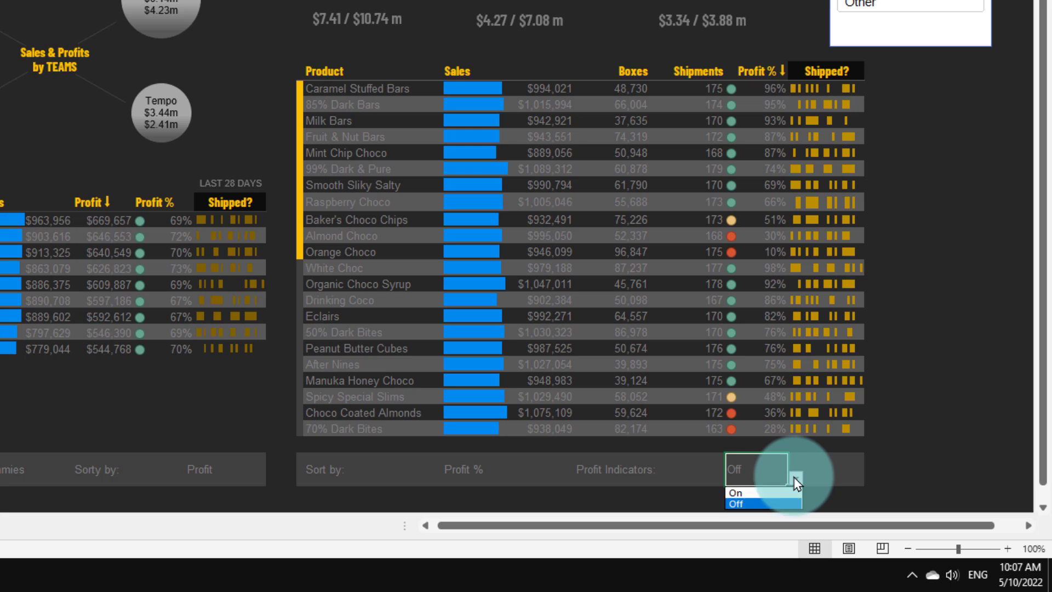
click(775, 493)
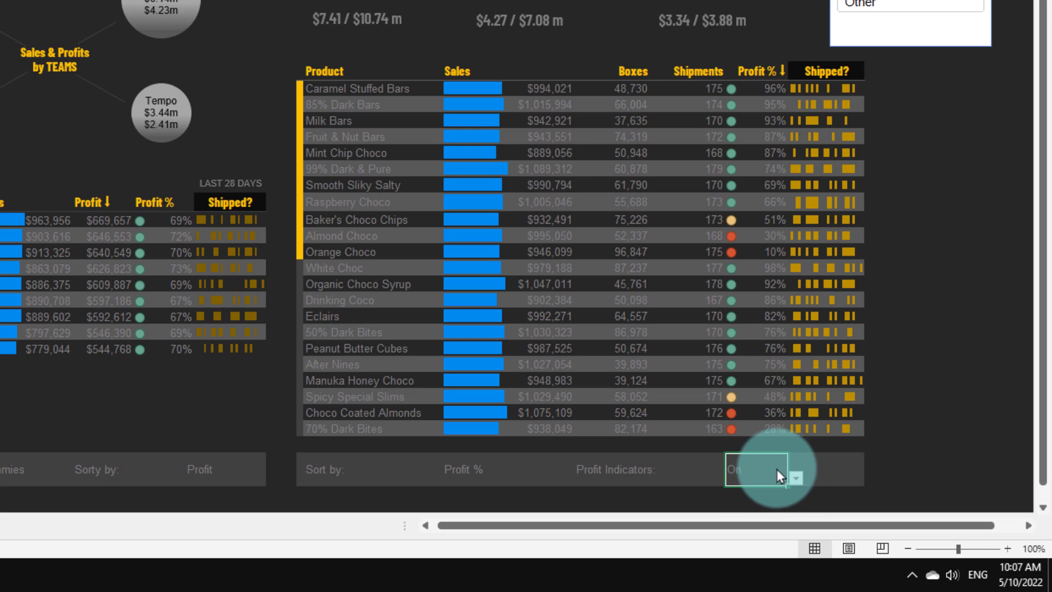
click(793, 478)
click(761, 500)
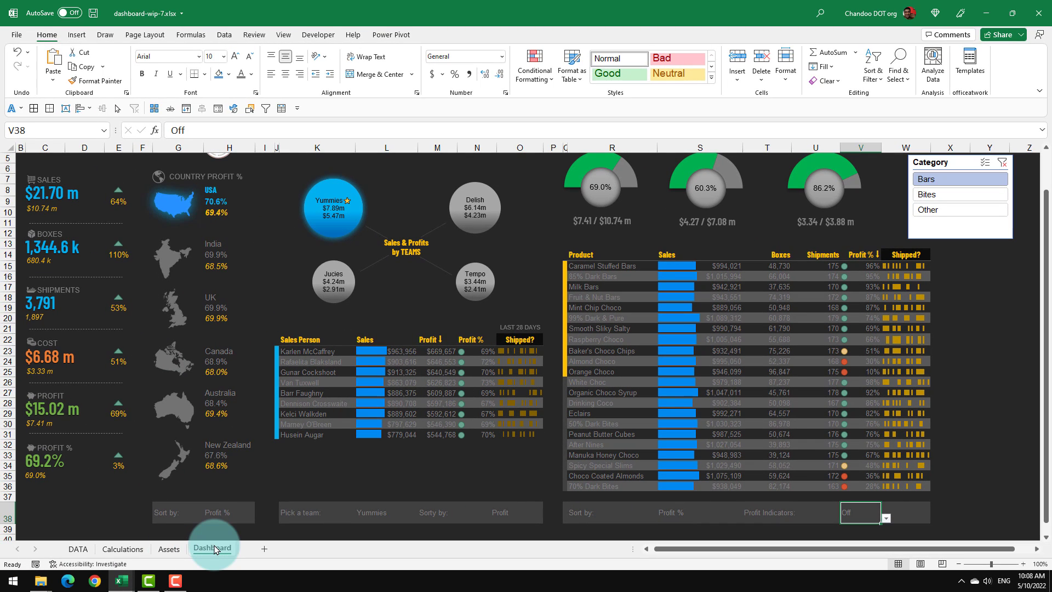
On the Calculations sheet, strike through the product table's Profit Icon label and value in K182:L182
click(126, 549)
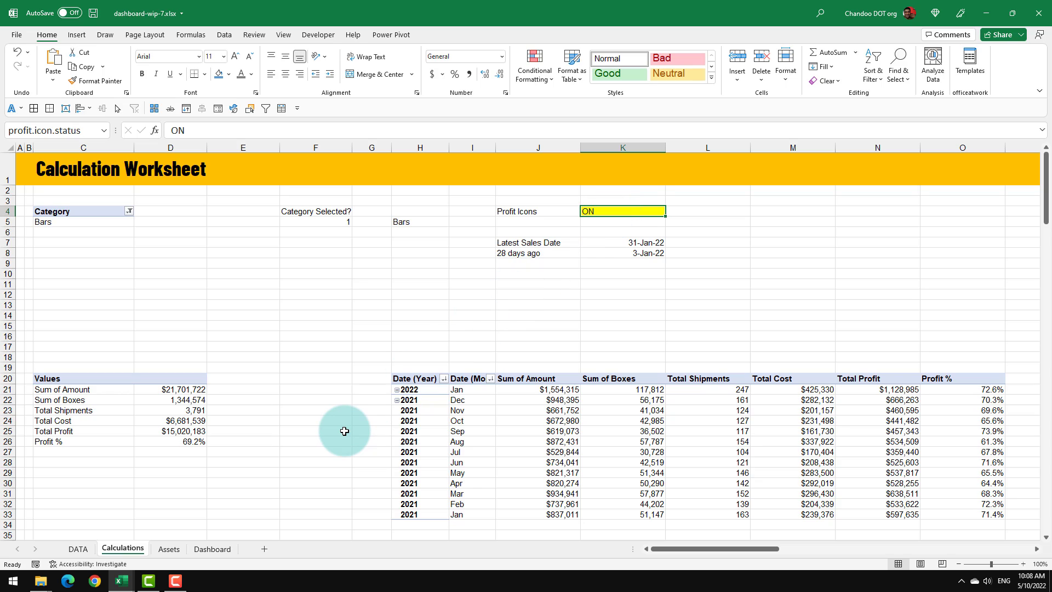
scroll(344, 431, down, 20)
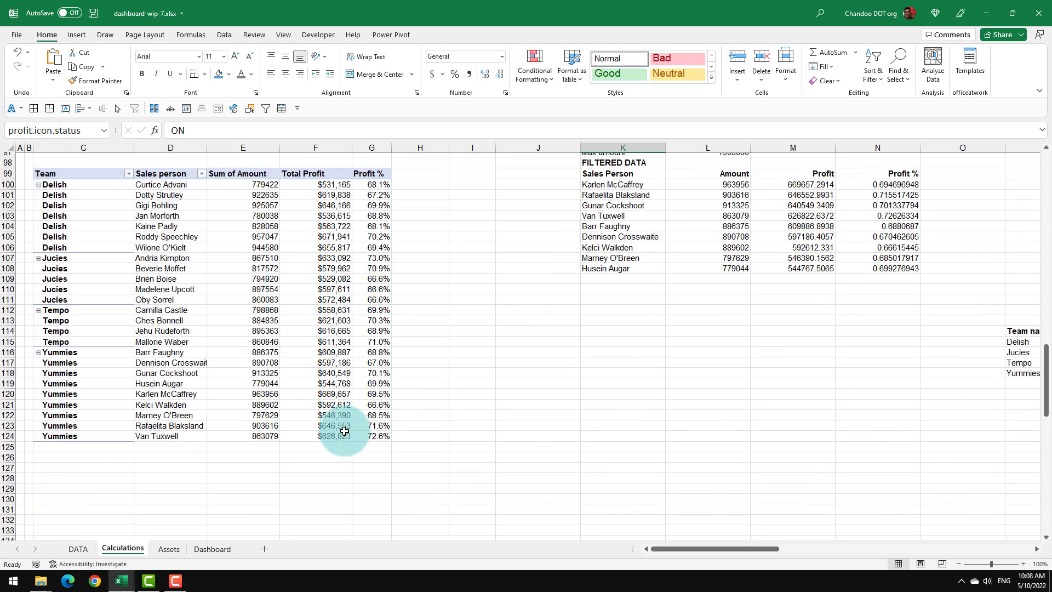
scroll(344, 431, down, 12)
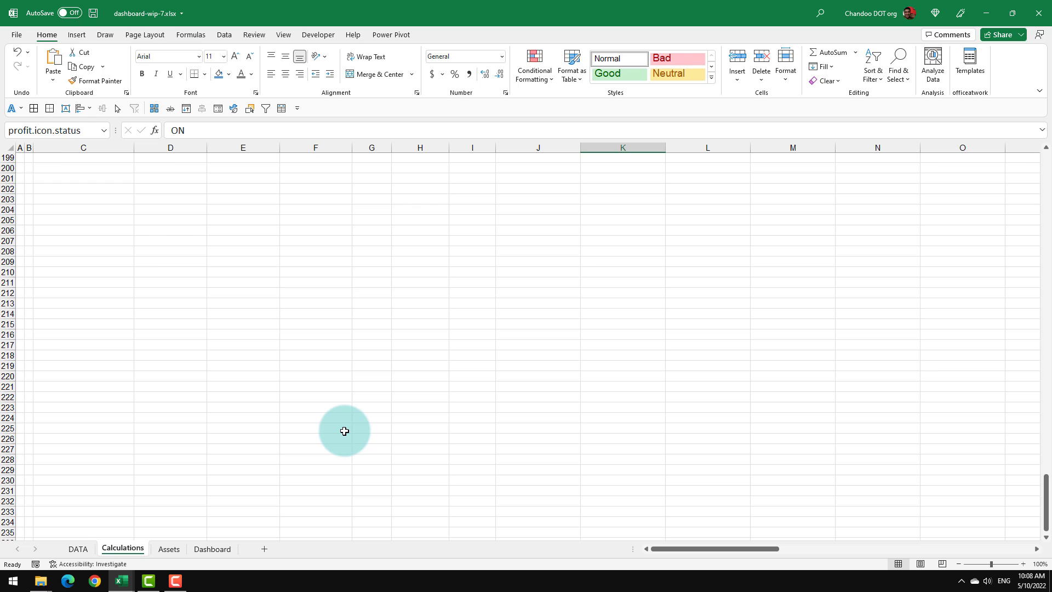
scroll(344, 431, up, 8)
scroll(344, 431, up, 4)
click(701, 389)
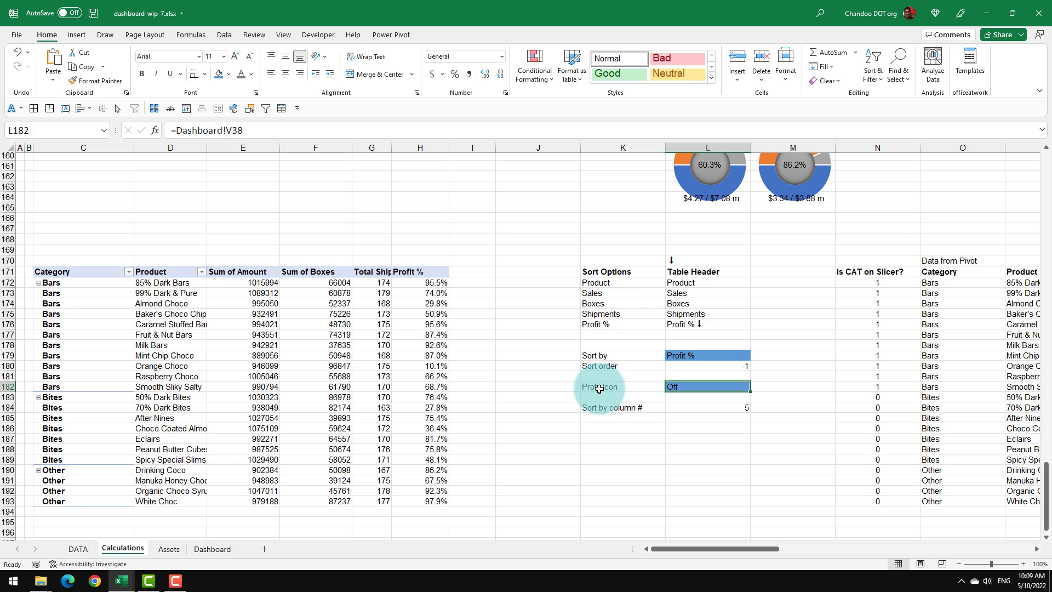
drag(605, 392, 734, 388)
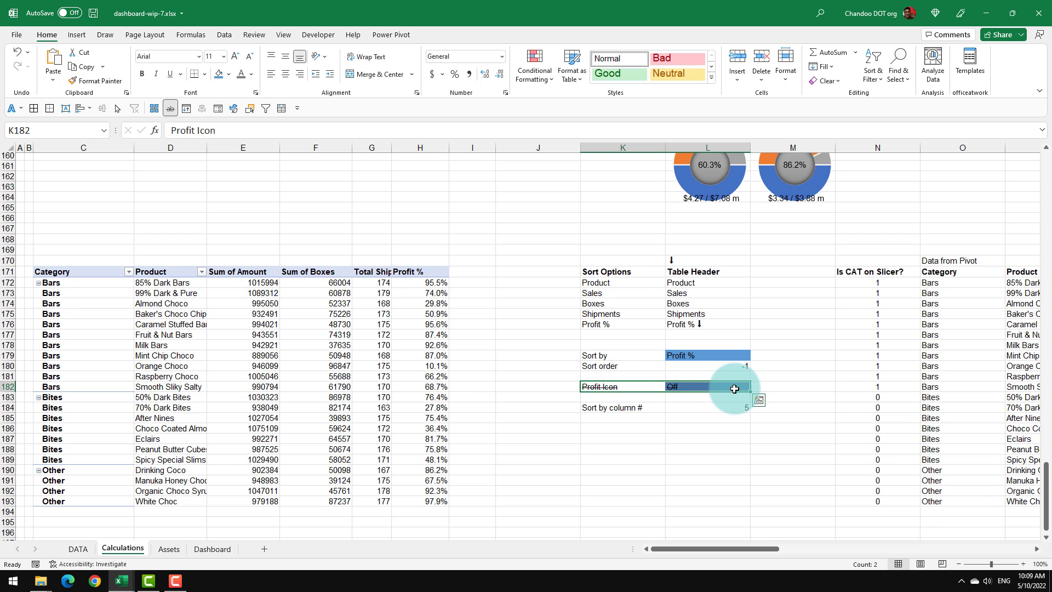
Link the Profit Icons cell K4 (profit.icon.status) on the Calculations sheet to the dropdown cell V38 on the Dashboard sheet
click(211, 548)
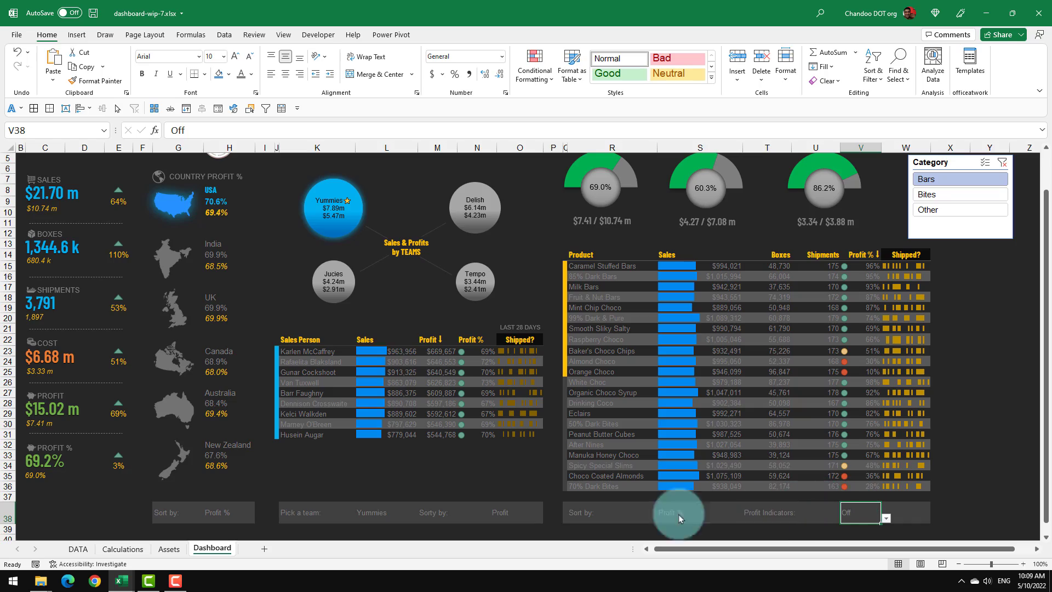
click(122, 548)
scroll(655, 260, up, 20)
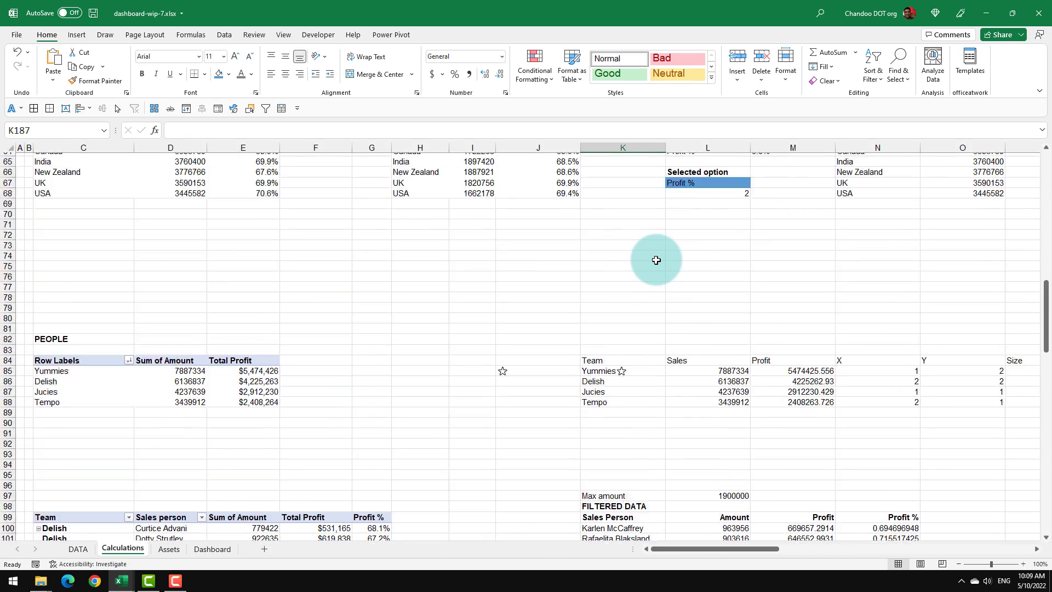
click(644, 211)
text(=)
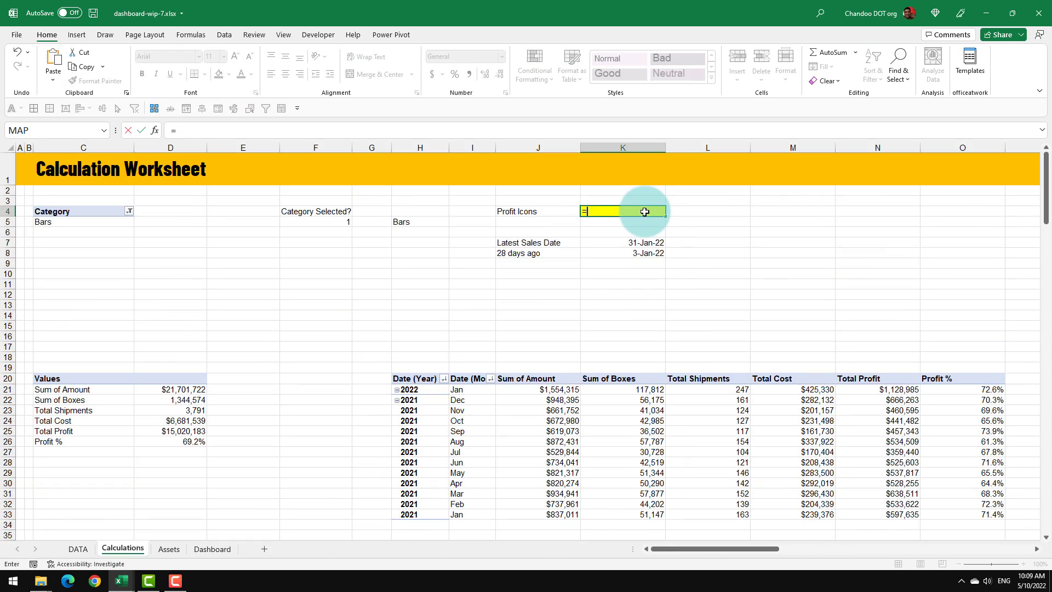
click(212, 549)
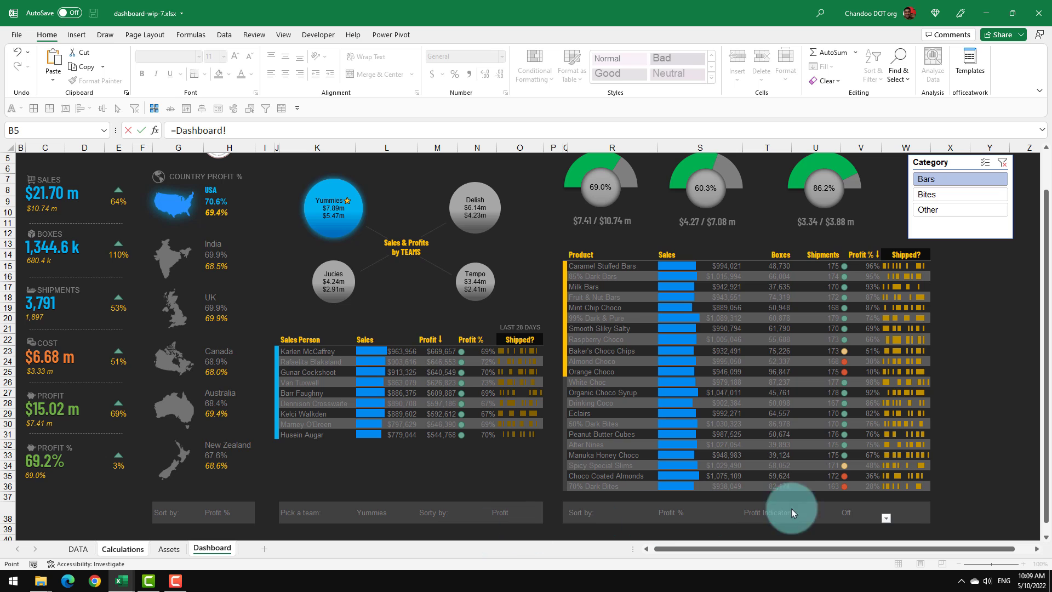
click(903, 496)
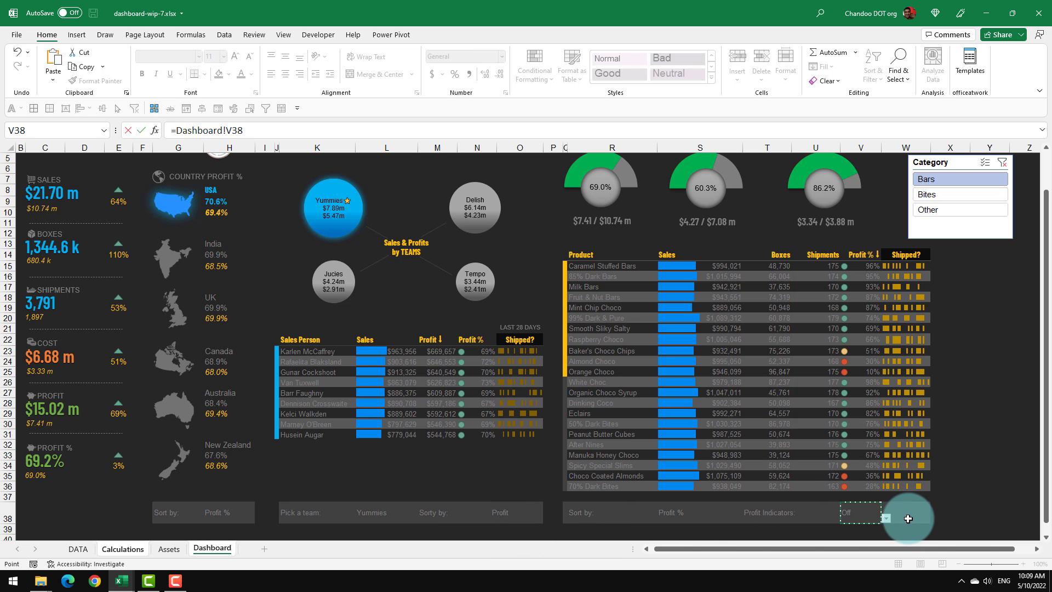
key(Return)
click(639, 212)
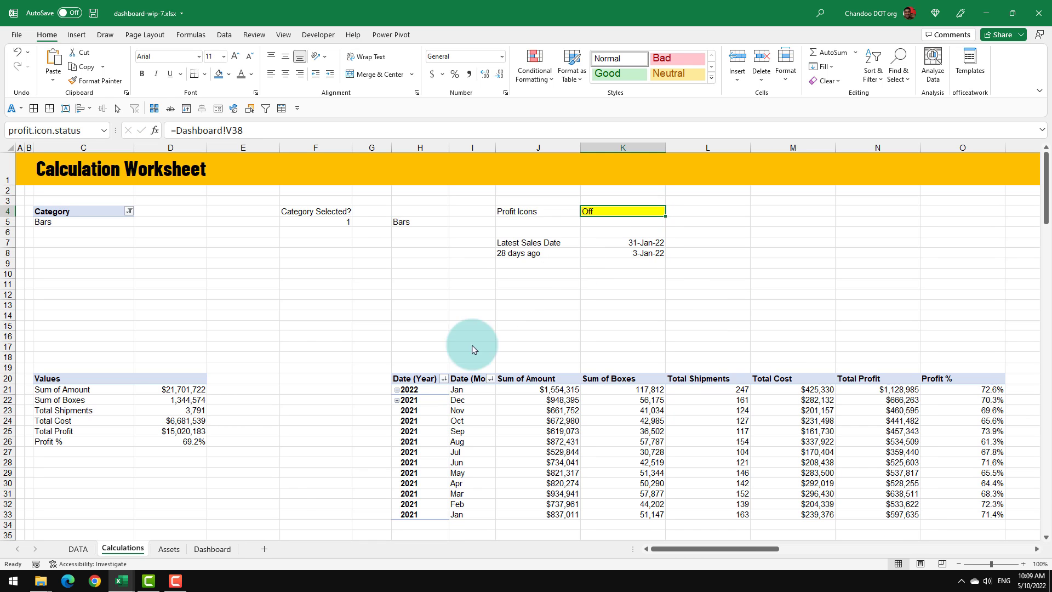
Set the profit indicators in V38 on the Dashboard sheet to On and check the Profit % columns of both tables
click(213, 547)
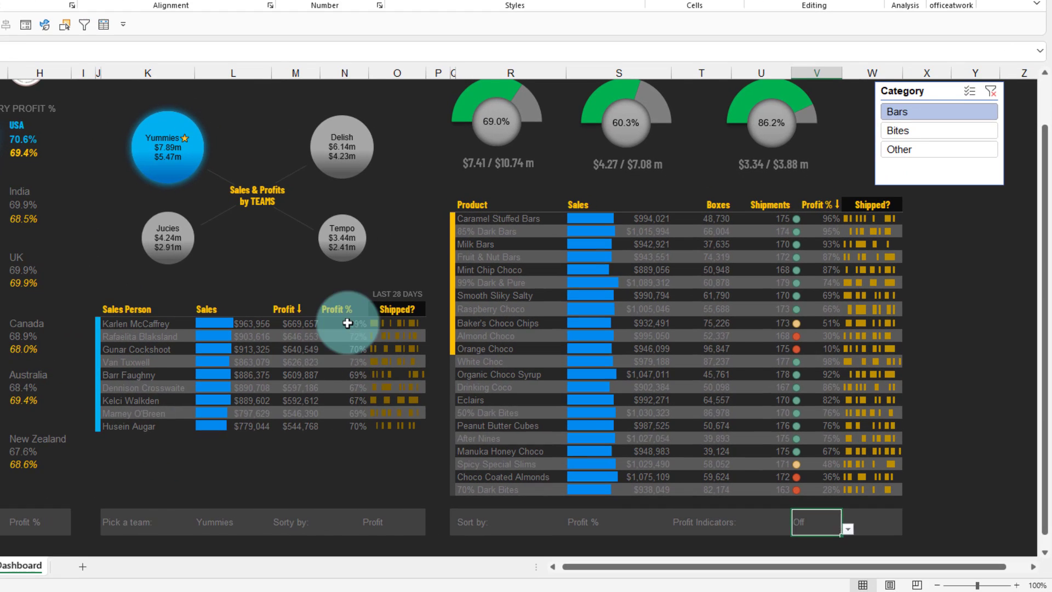
drag(475, 350, 475, 434)
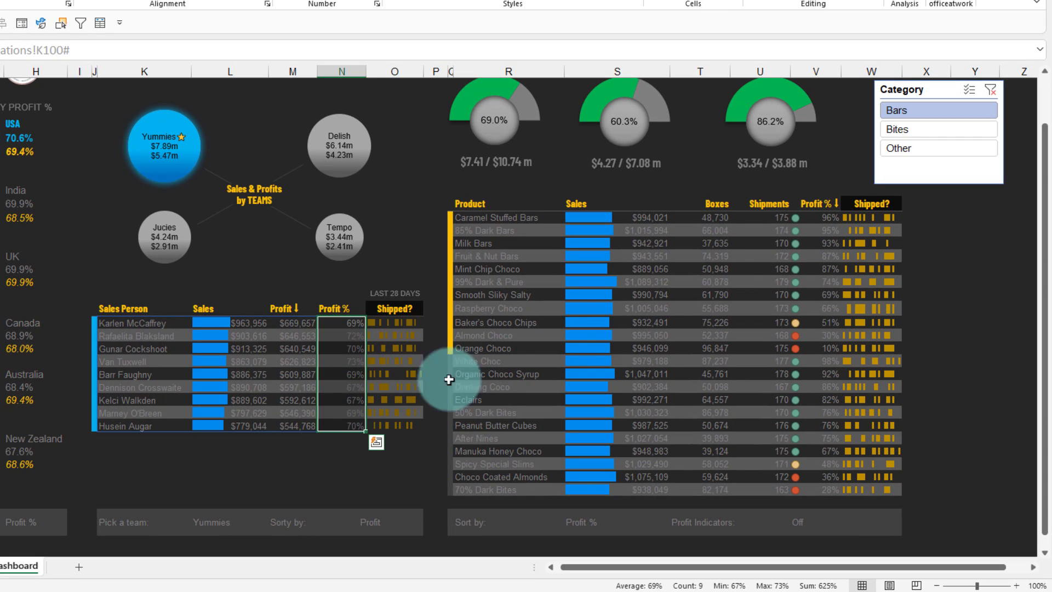
drag(817, 217, 804, 486)
click(800, 522)
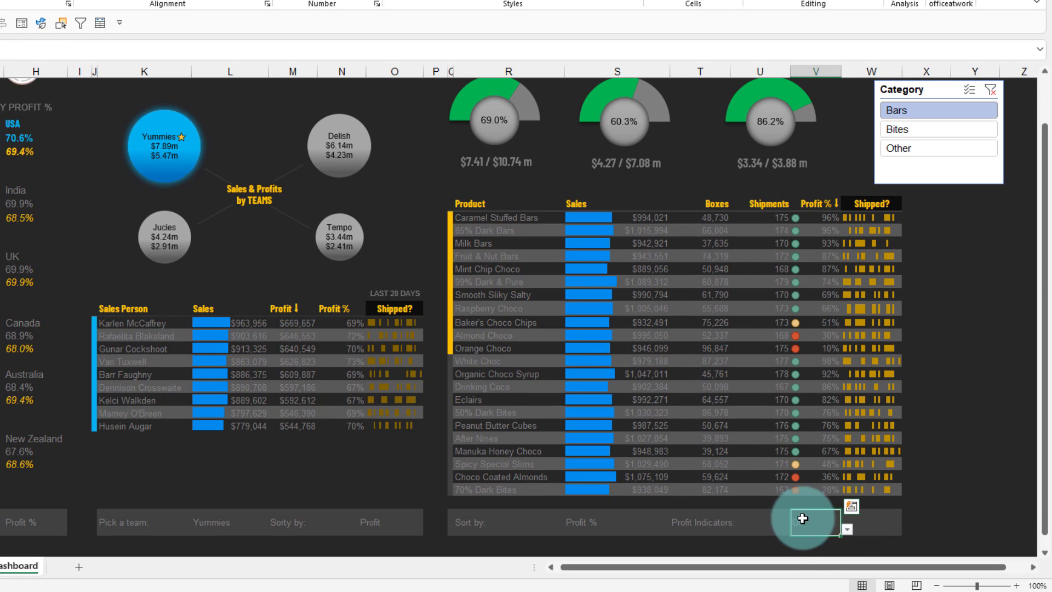
click(847, 528)
click(831, 544)
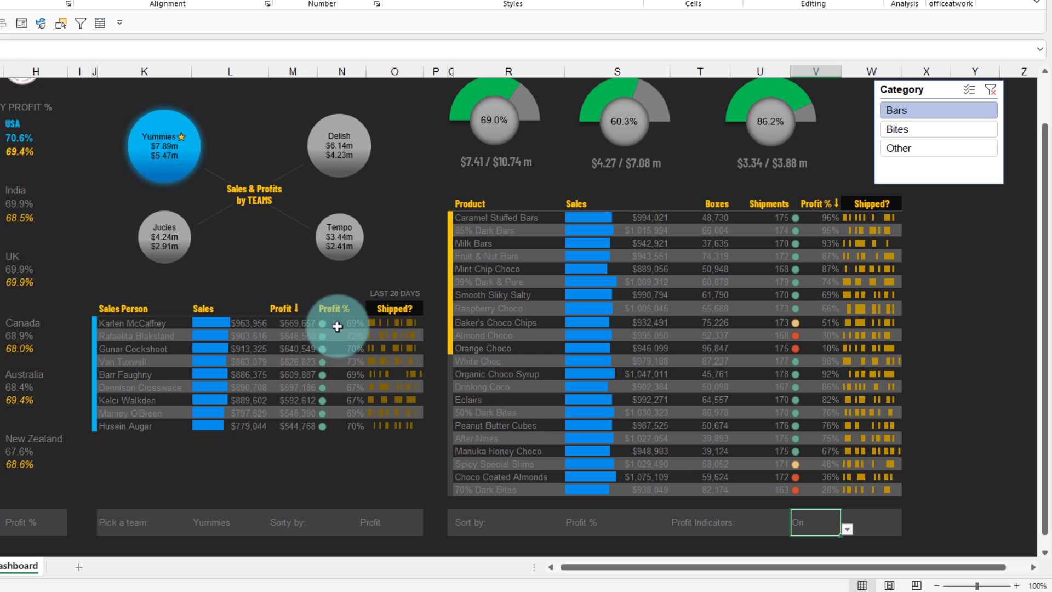
drag(335, 324, 331, 424)
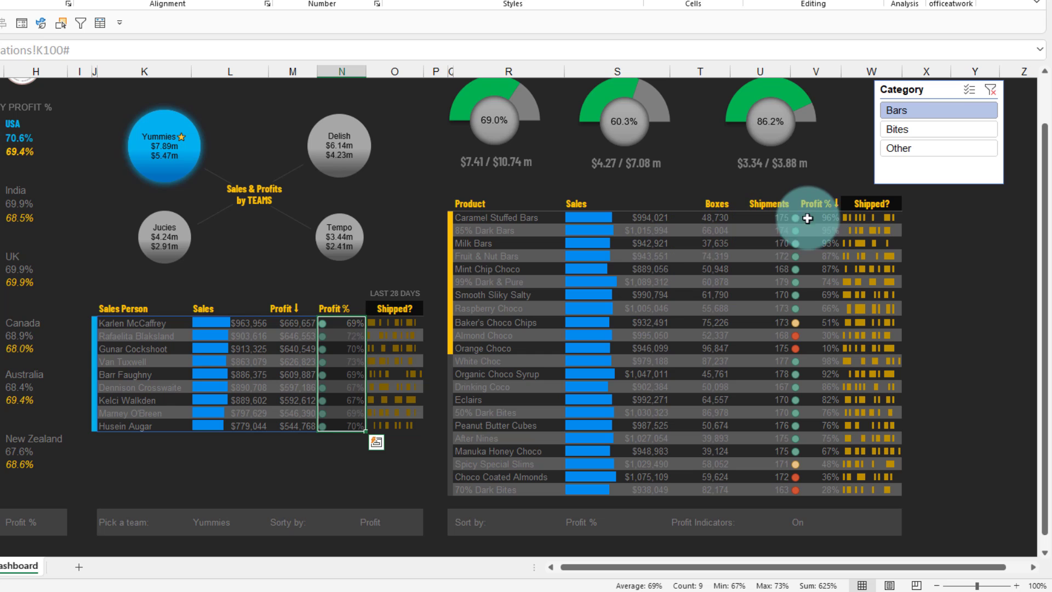
Add a formula-based conditional formatting rule =profit.icon.status="OFF" with no format to the product table's Profit % cells V15:V36
click(815, 216)
drag(816, 218, 814, 489)
click(529, 70)
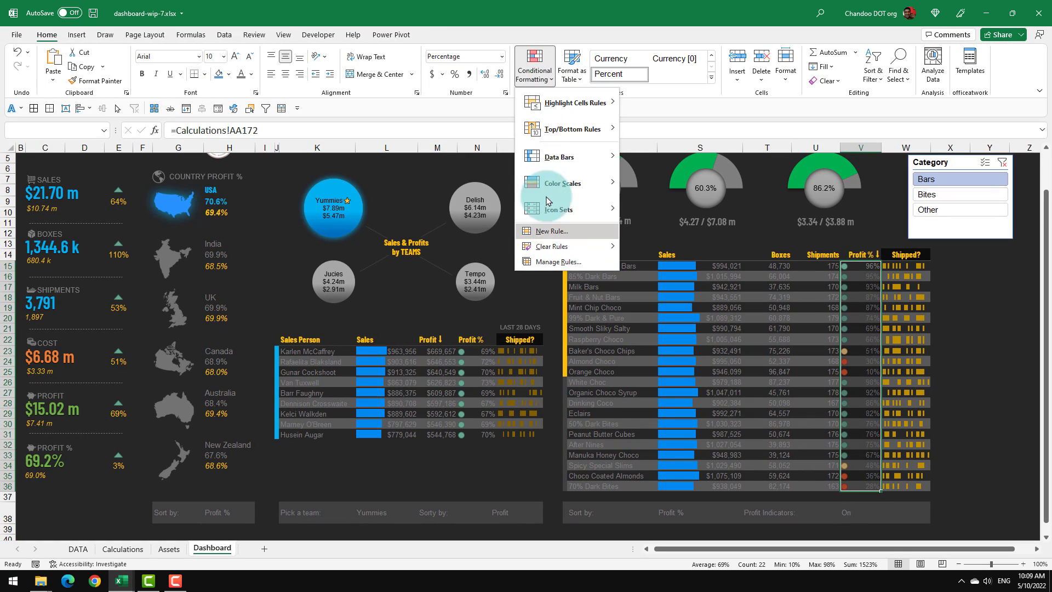
click(551, 230)
key(Escape)
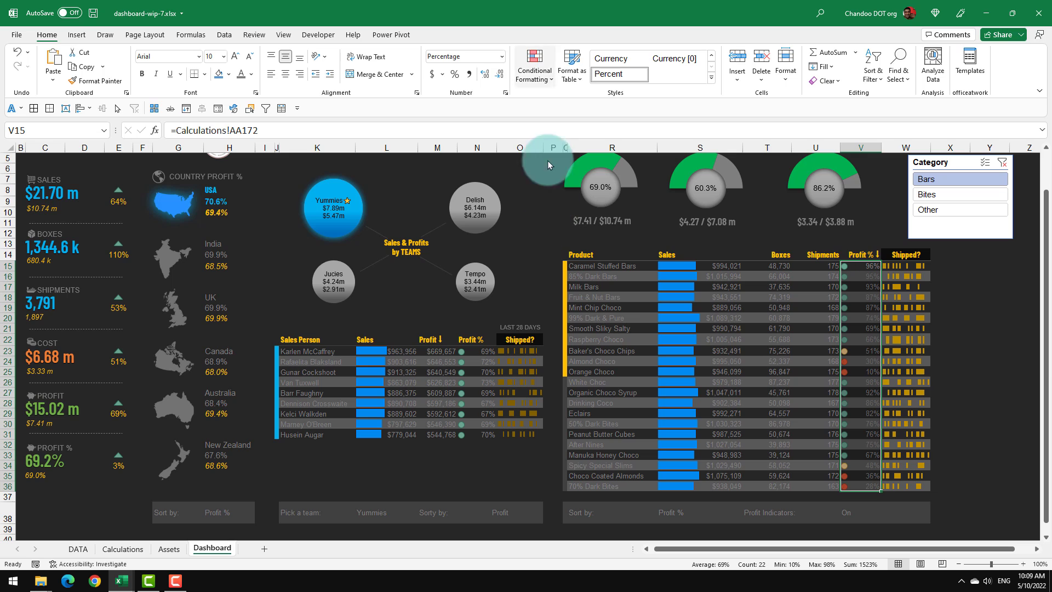
click(543, 77)
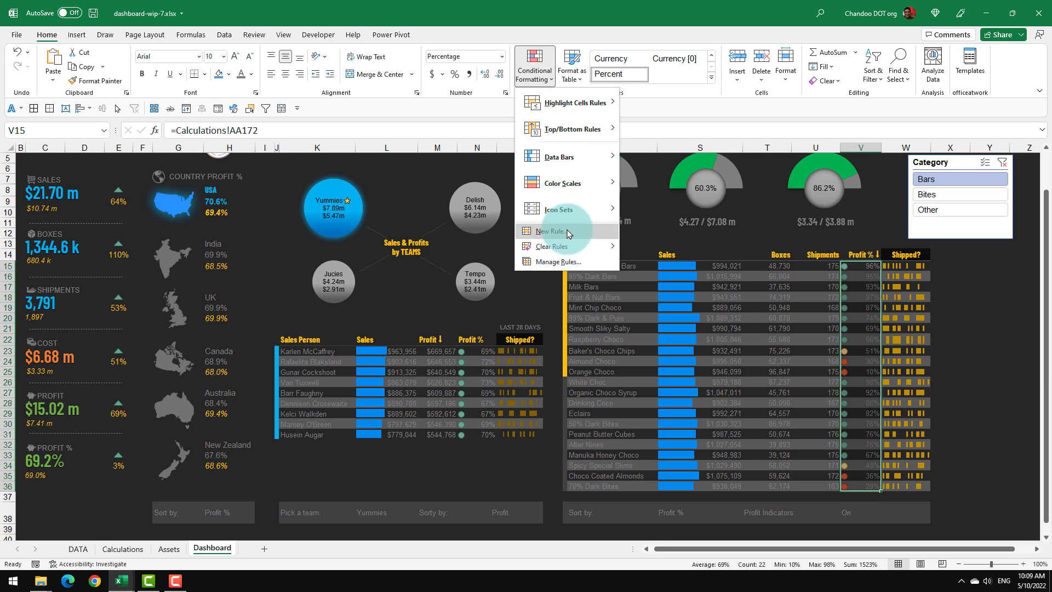
click(547, 231)
click(420, 234)
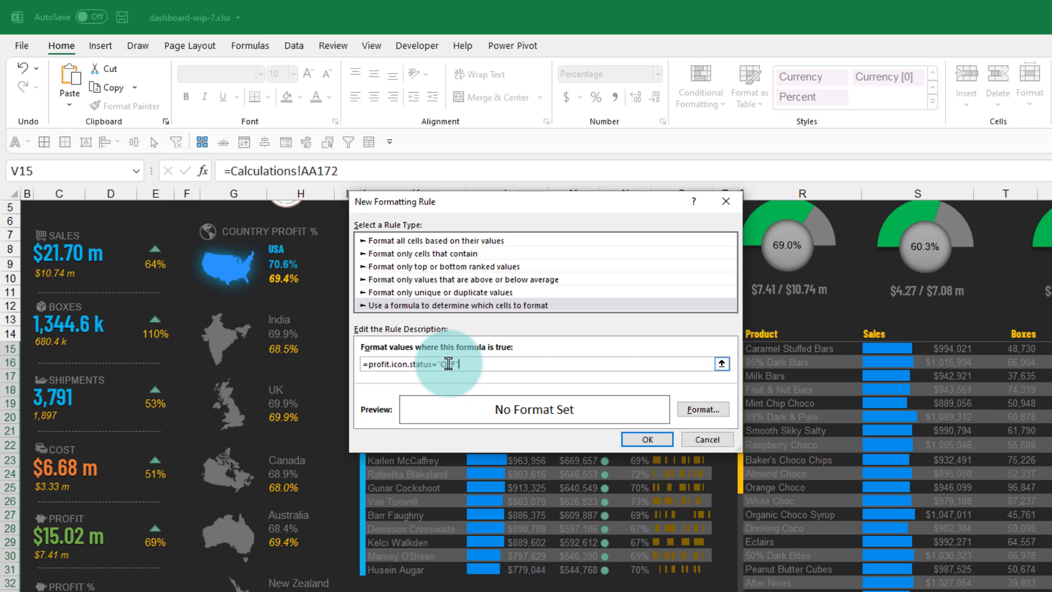
click(647, 438)
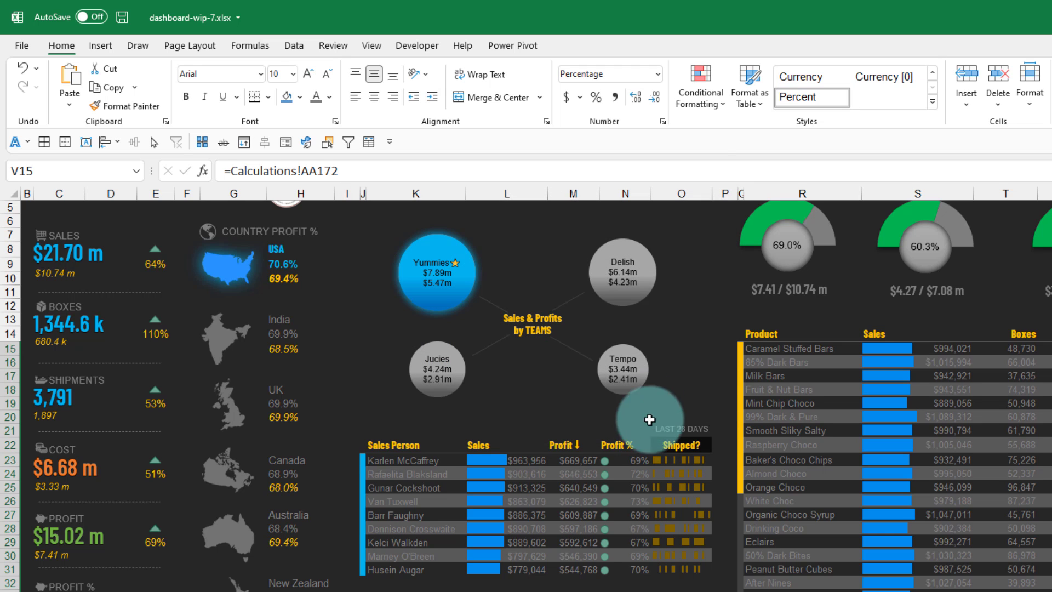
Place the profit.icon.status="OFF" rule between the row-banding rule and the Icon Set rule, and enable Stop If True for it
click(701, 113)
click(744, 345)
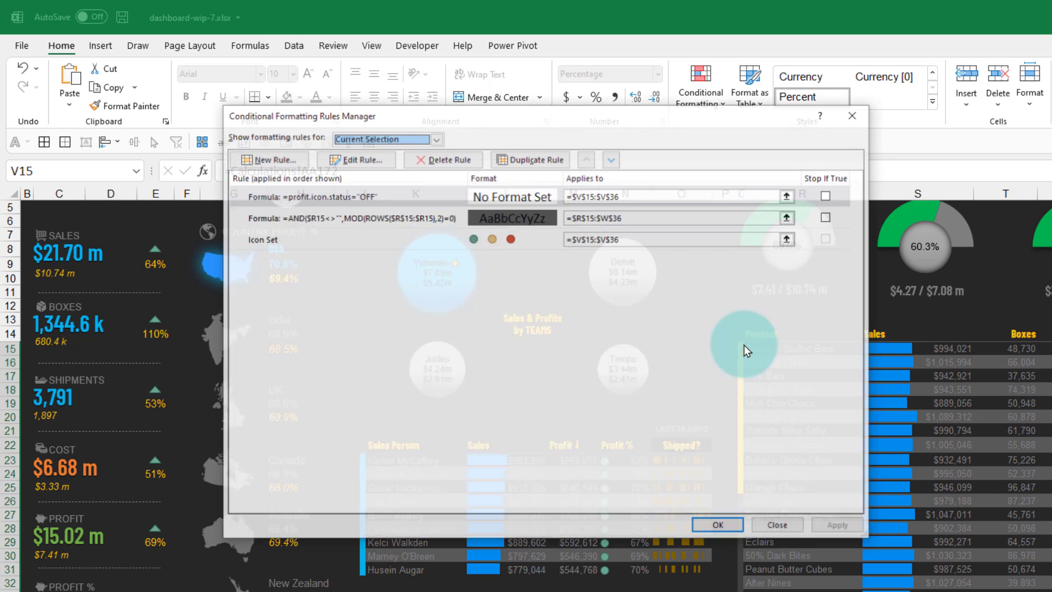
click(315, 192)
click(306, 217)
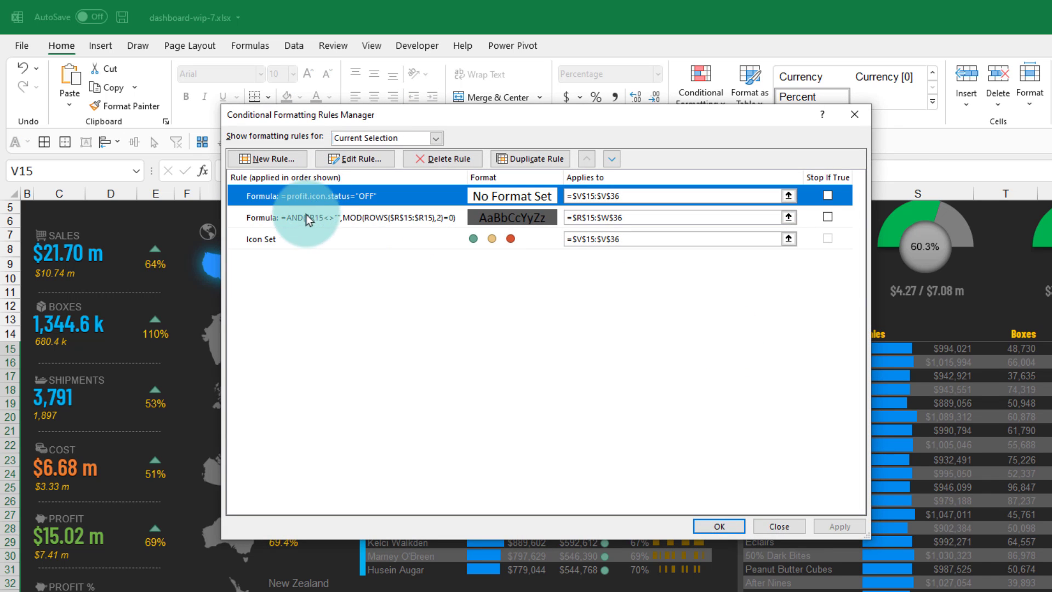
click(354, 191)
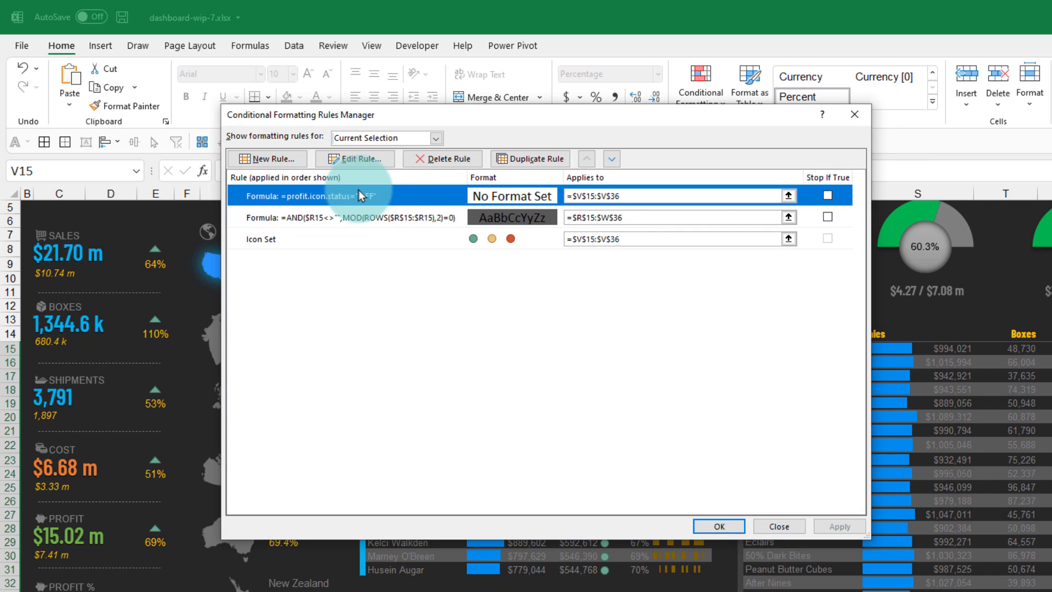
click(608, 158)
click(360, 196)
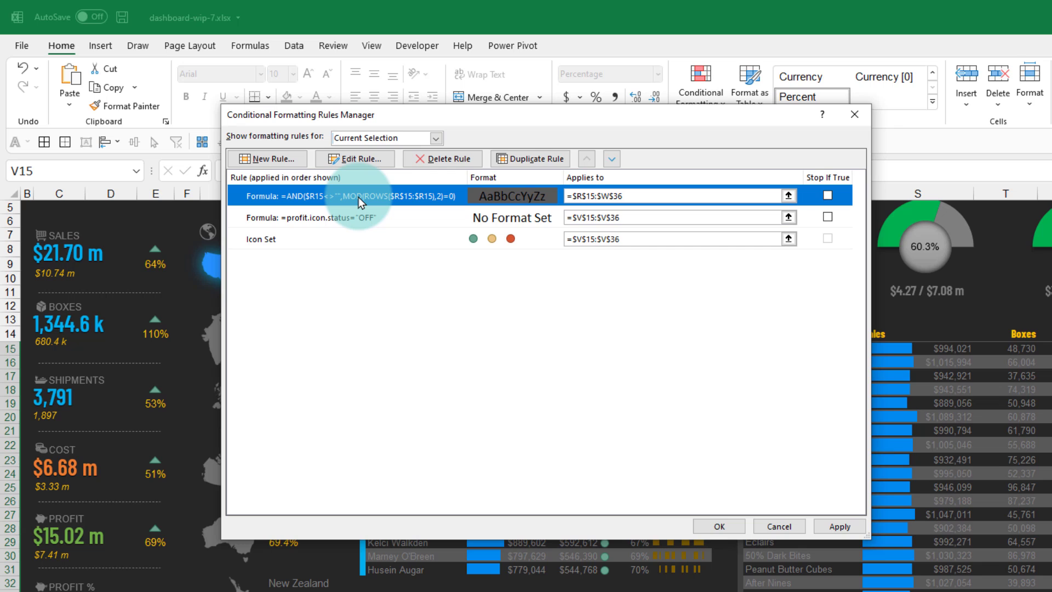
click(377, 215)
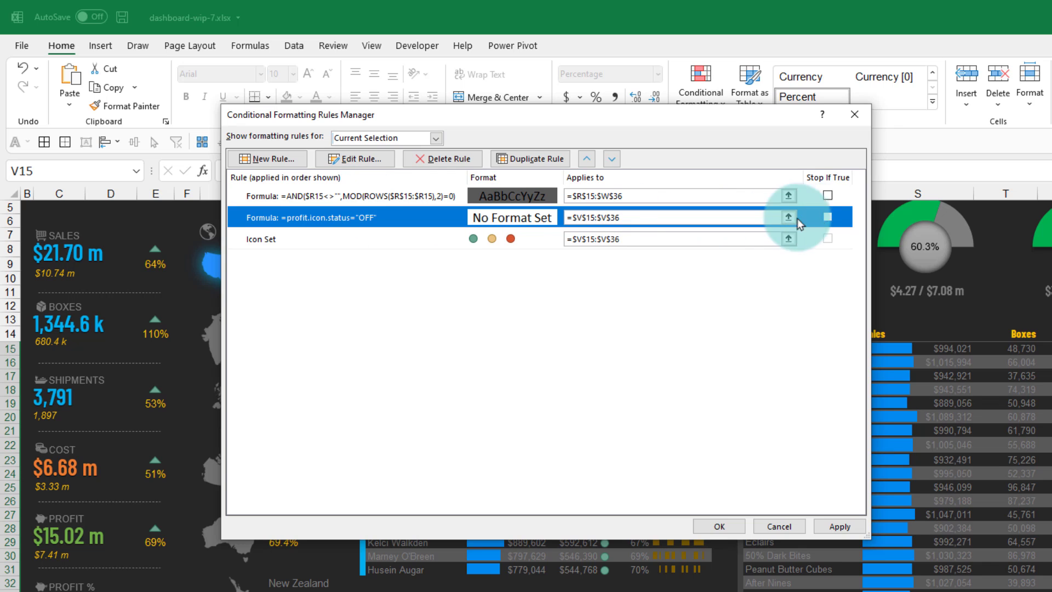
click(827, 216)
click(814, 241)
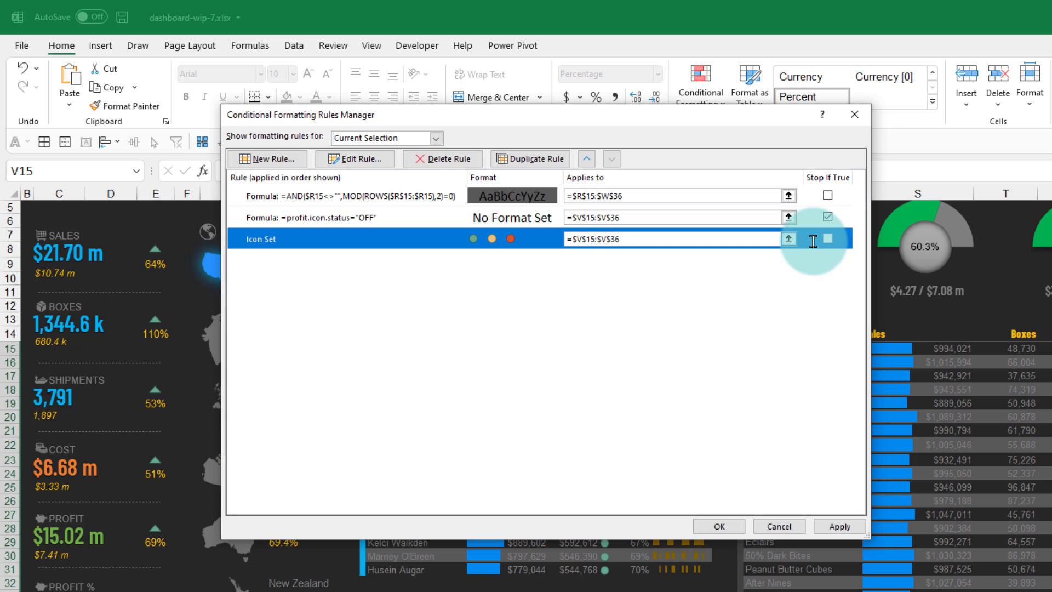
click(366, 214)
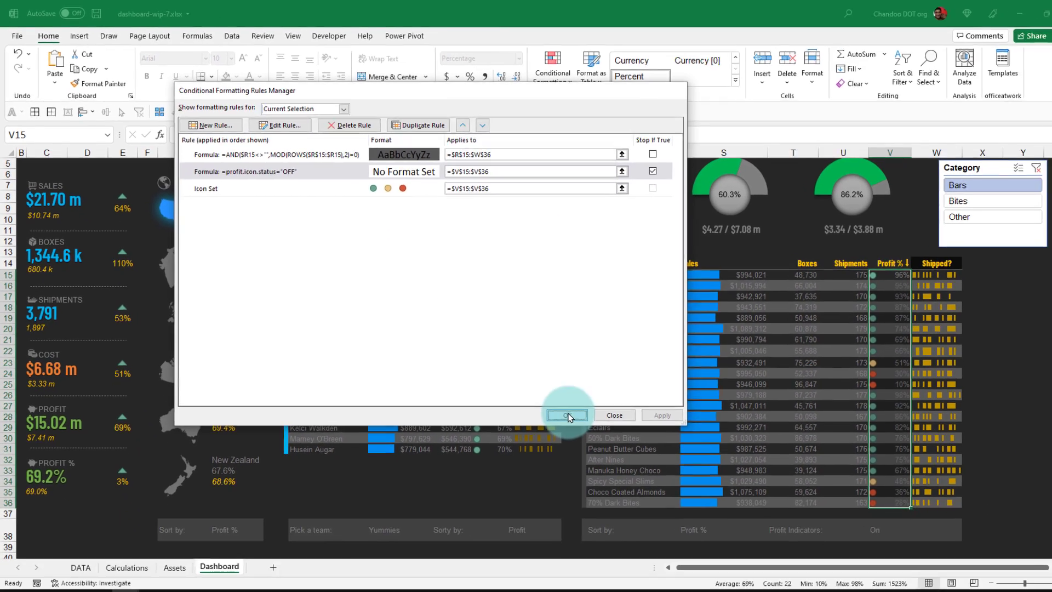
click(719, 526)
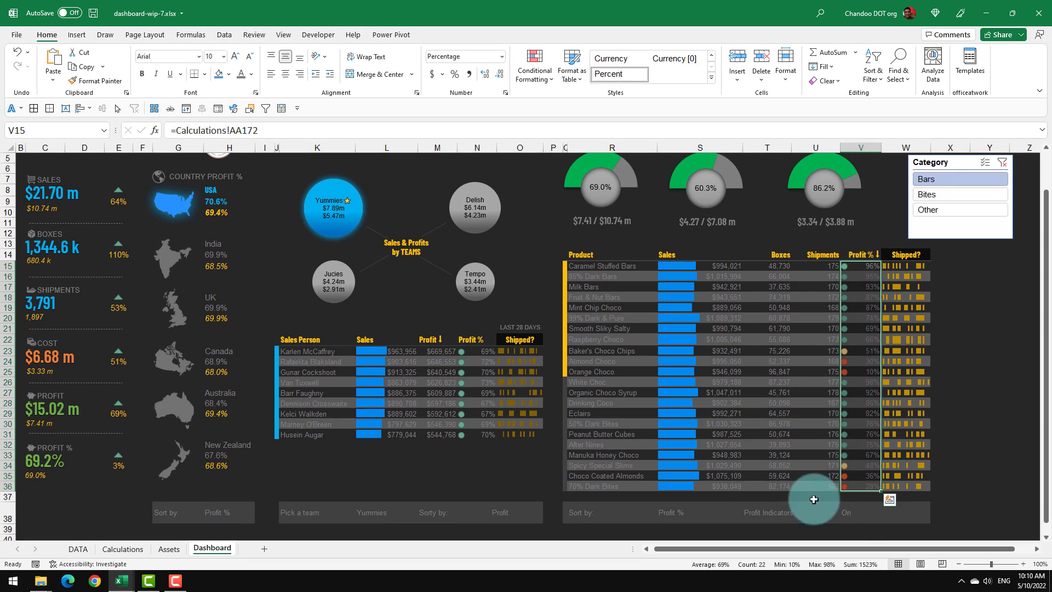
Set the profit indicators in V38 to Off and check the Profit % columns of both tables
click(859, 512)
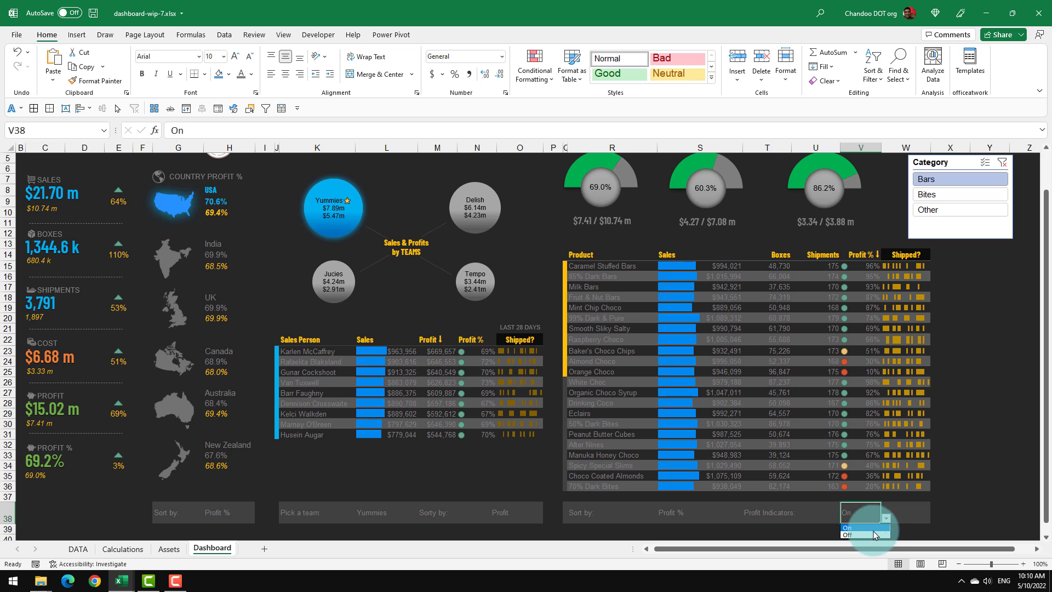
click(855, 535)
drag(858, 272, 857, 476)
drag(475, 351, 475, 448)
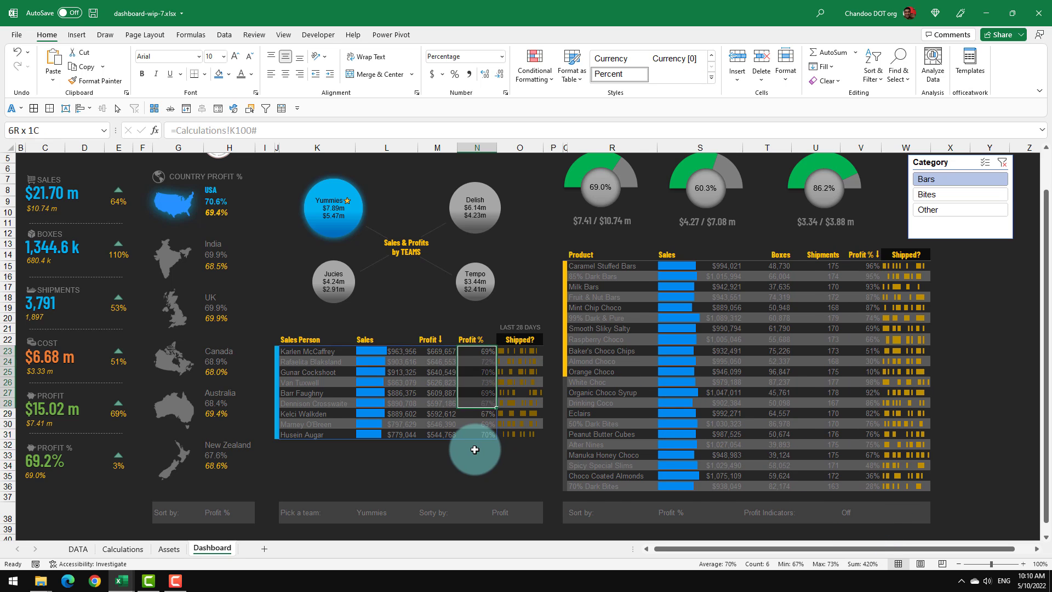
drag(475, 448, 475, 450)
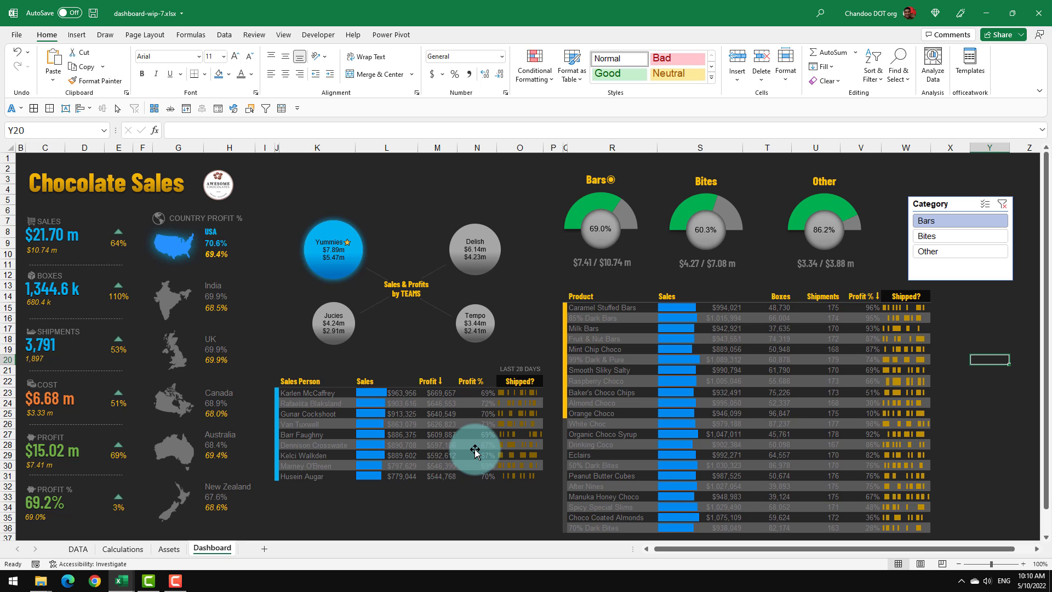
scroll(475, 450, down, 5)
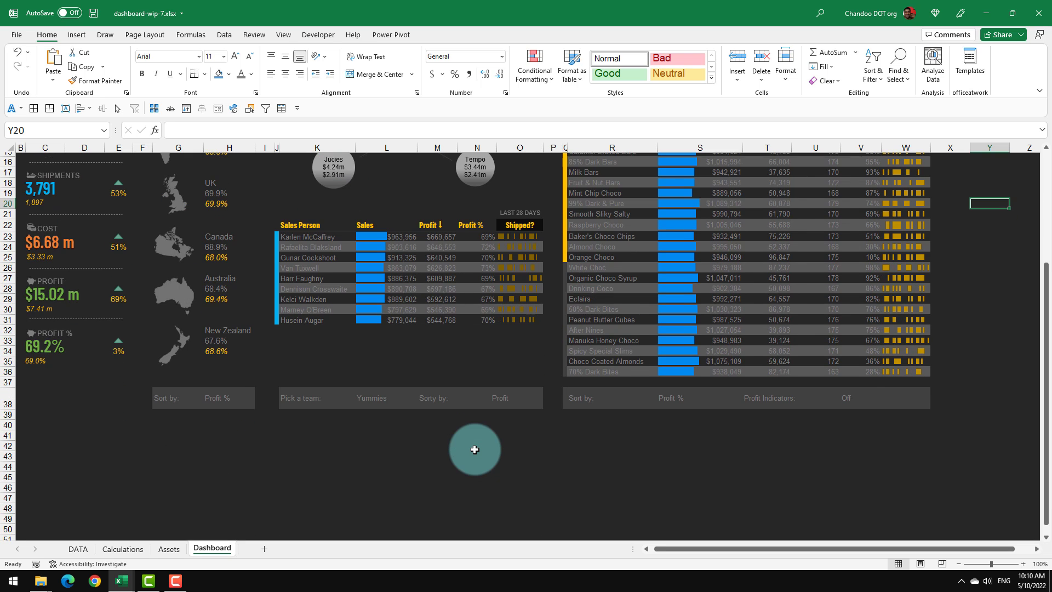
scroll(475, 451, up, 5)
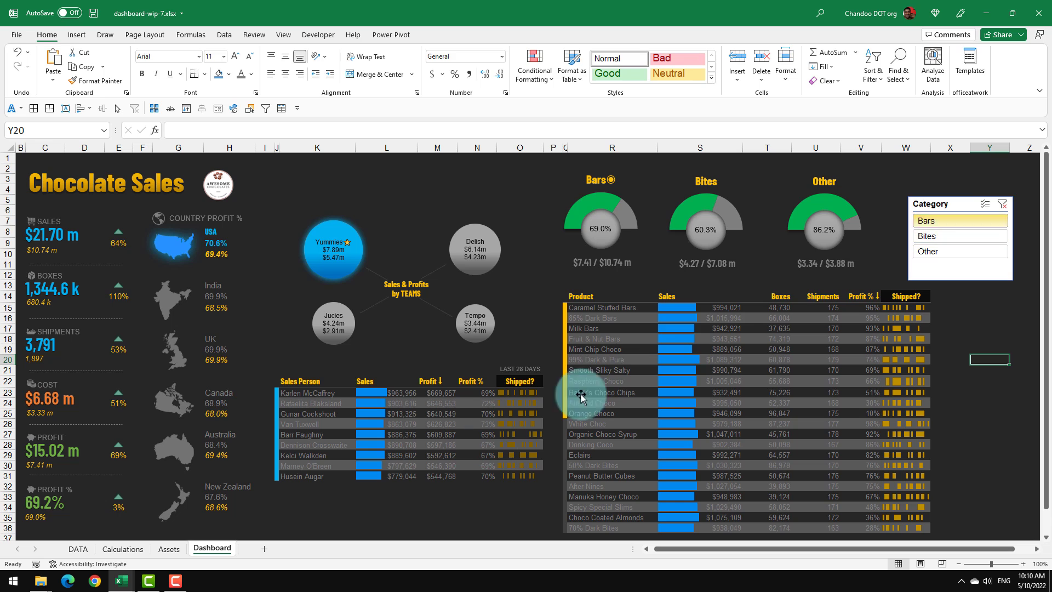
Move the Category slicer beside the Other gauge and narrow it to column W's width, about 0.93"
click(953, 202)
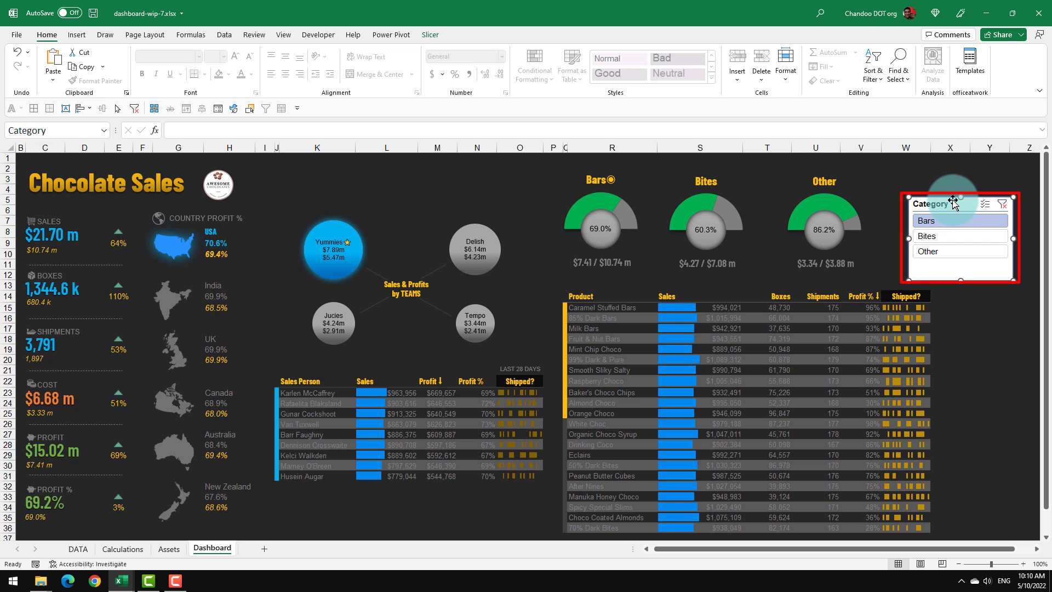
drag(953, 202, 931, 188)
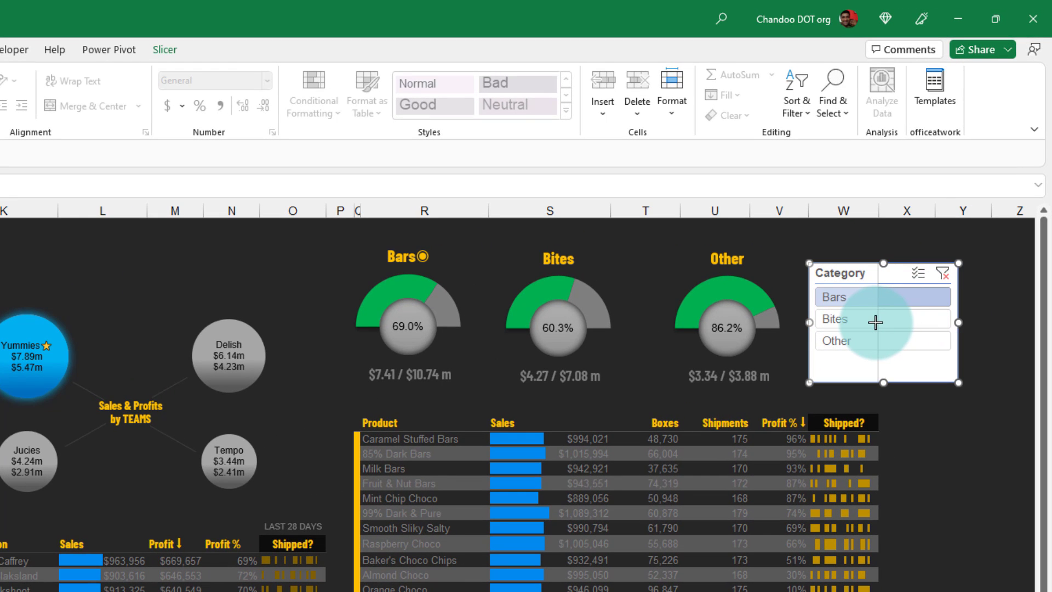
drag(876, 322, 878, 323)
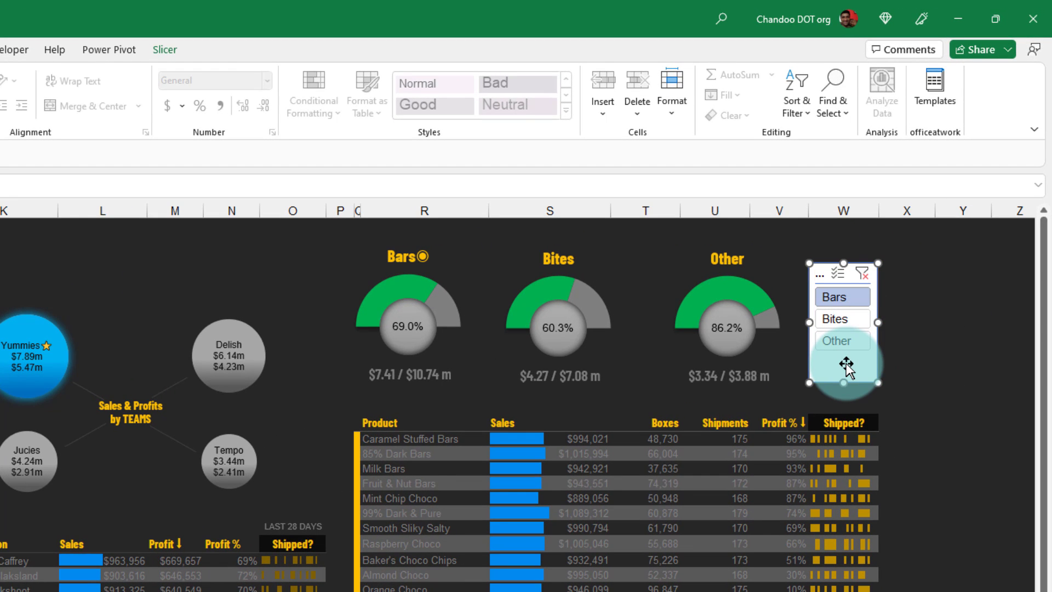
Turn off the header display in the Category slicer's settings
right_click(846, 366)
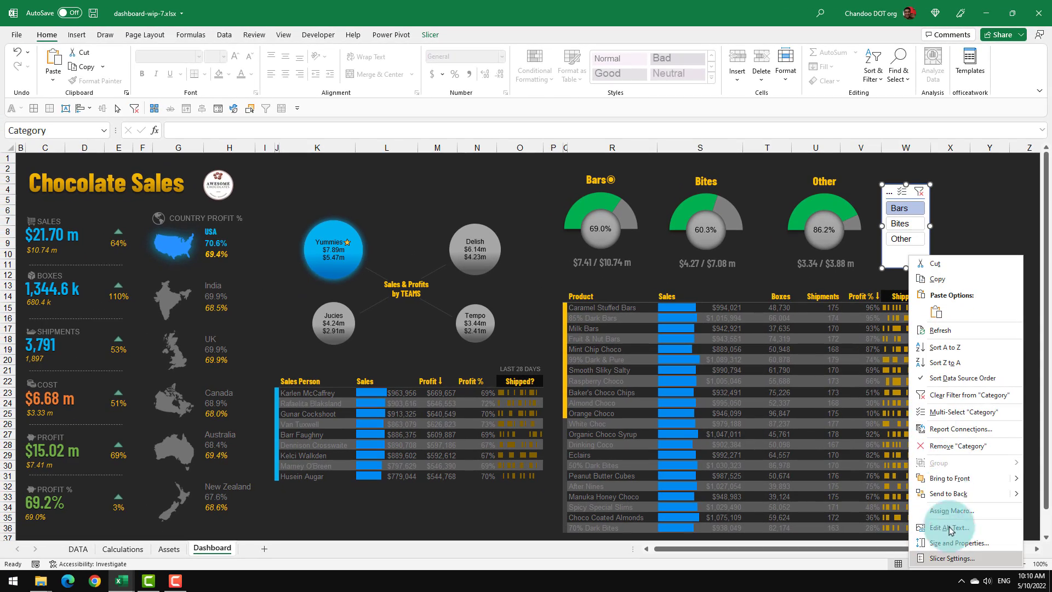
click(952, 558)
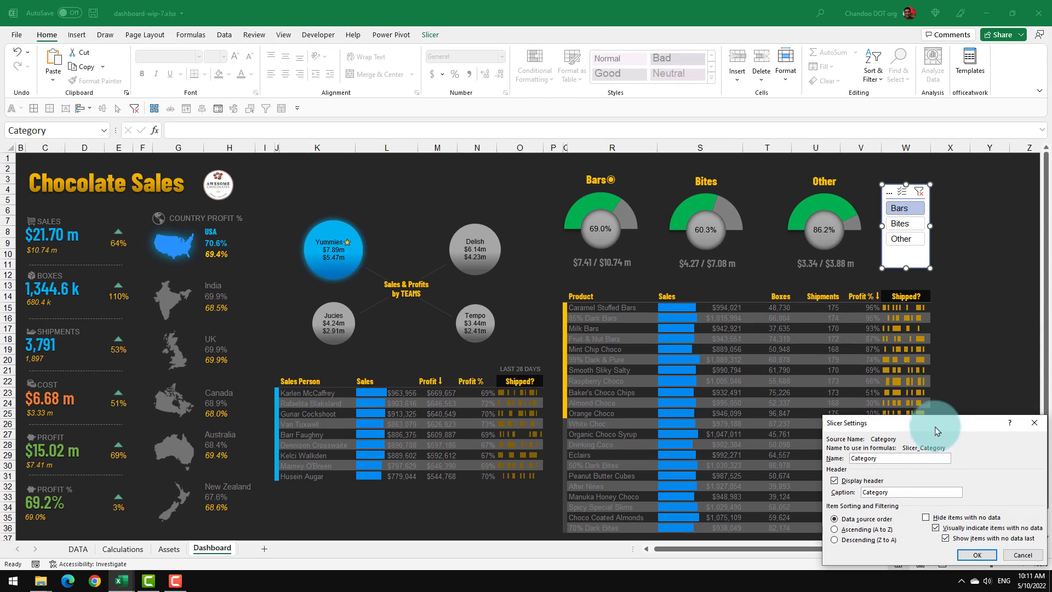
drag(936, 423, 623, 228)
click(520, 284)
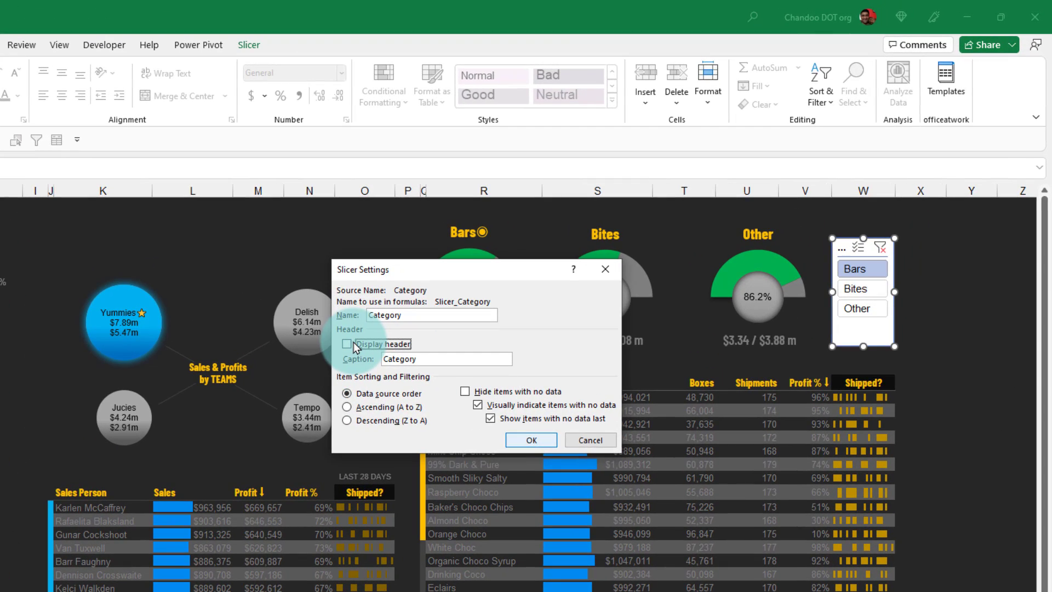
click(541, 440)
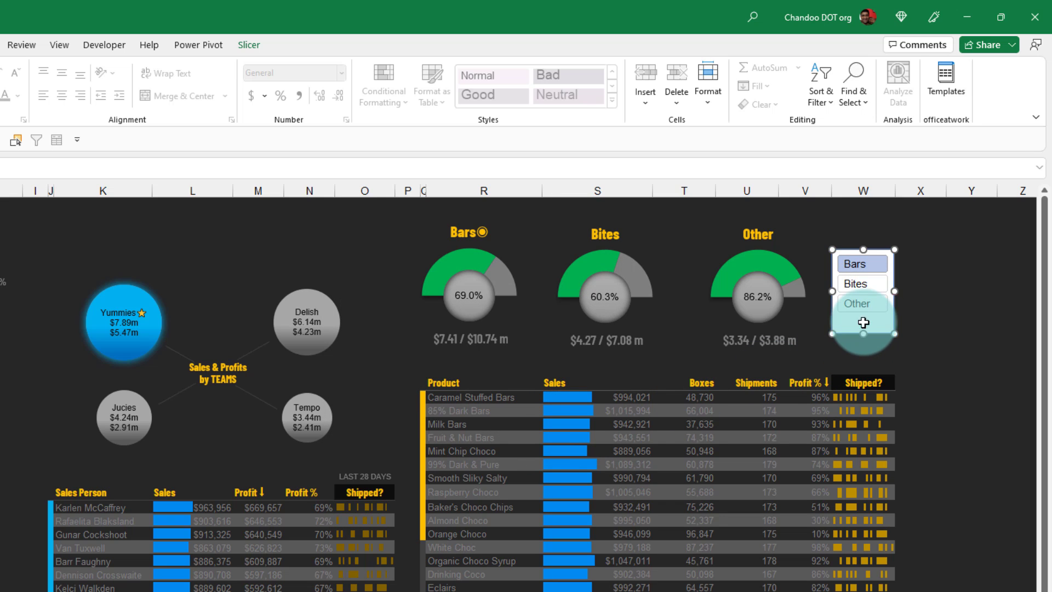
click(946, 324)
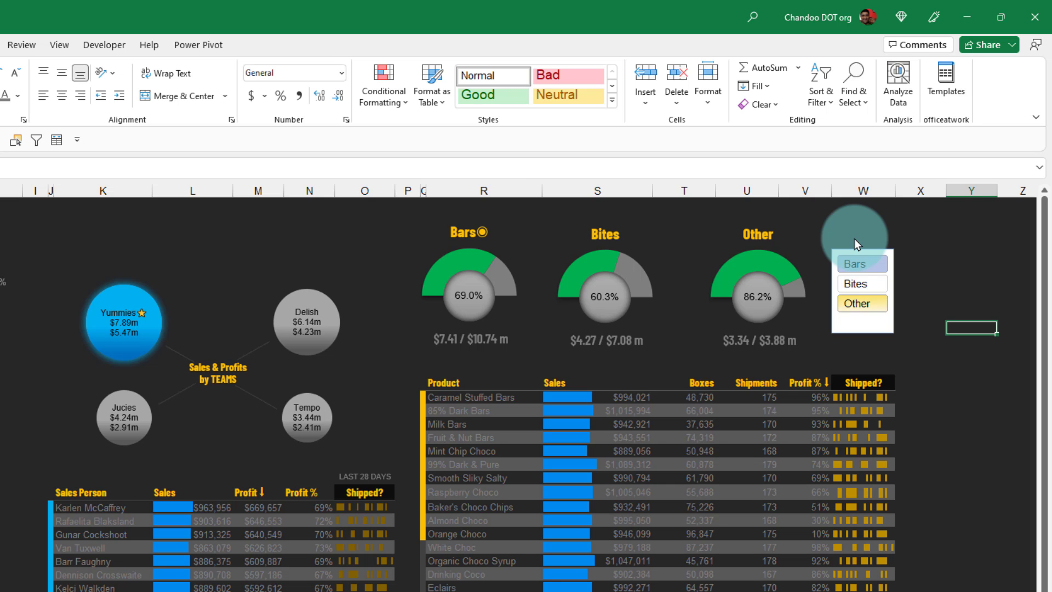
Try the gray dark style on the Category slicer, and apply the yellow dark style (Dark 4) instead
click(871, 331)
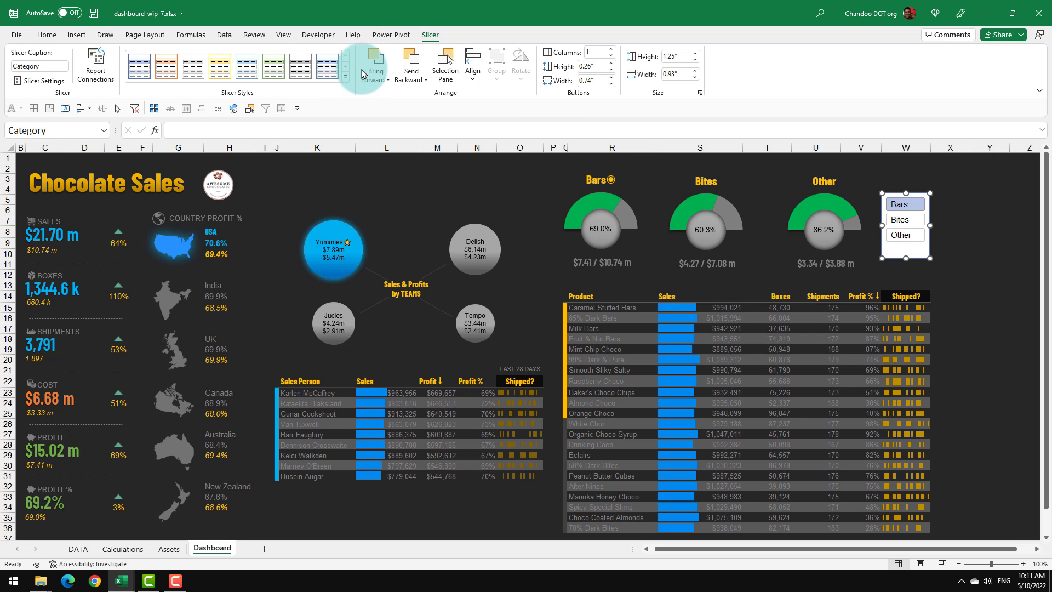
click(345, 78)
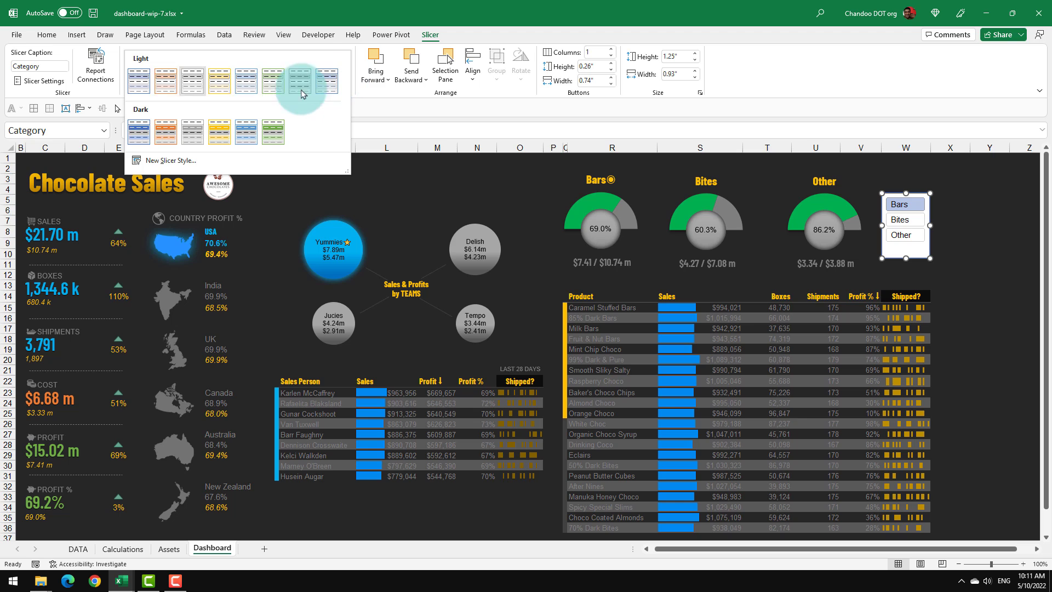
click(192, 132)
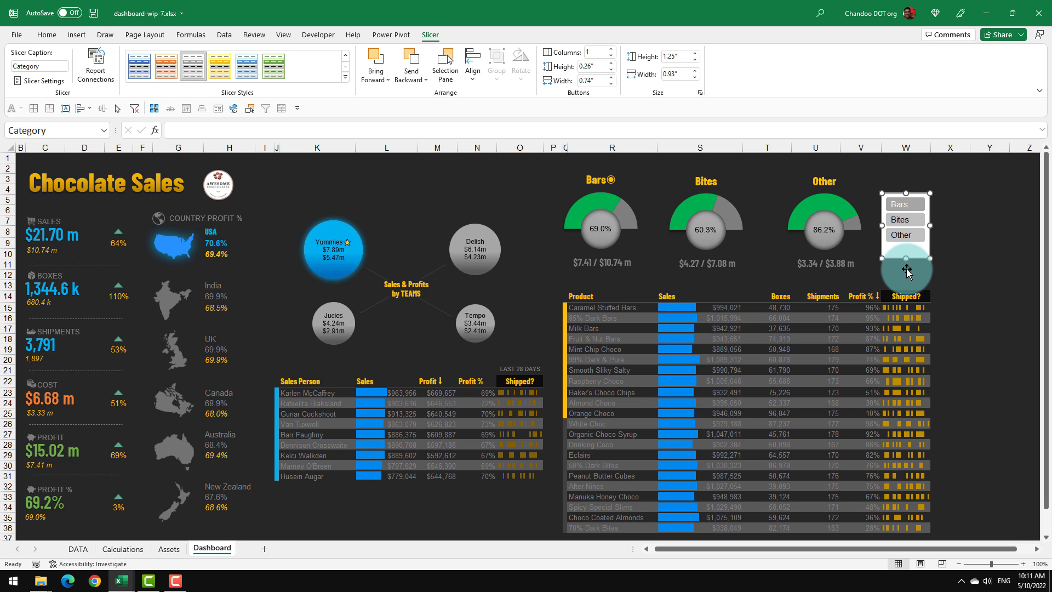
click(221, 71)
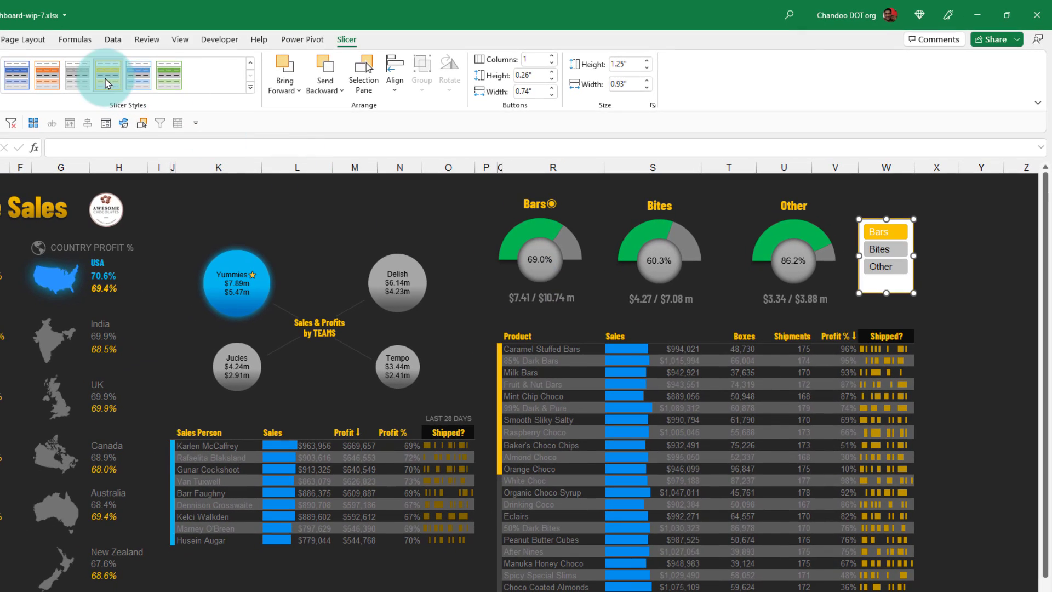
Duplicate the yellow dark slicer style and name the copy "Slicer for DB"
right_click(107, 82)
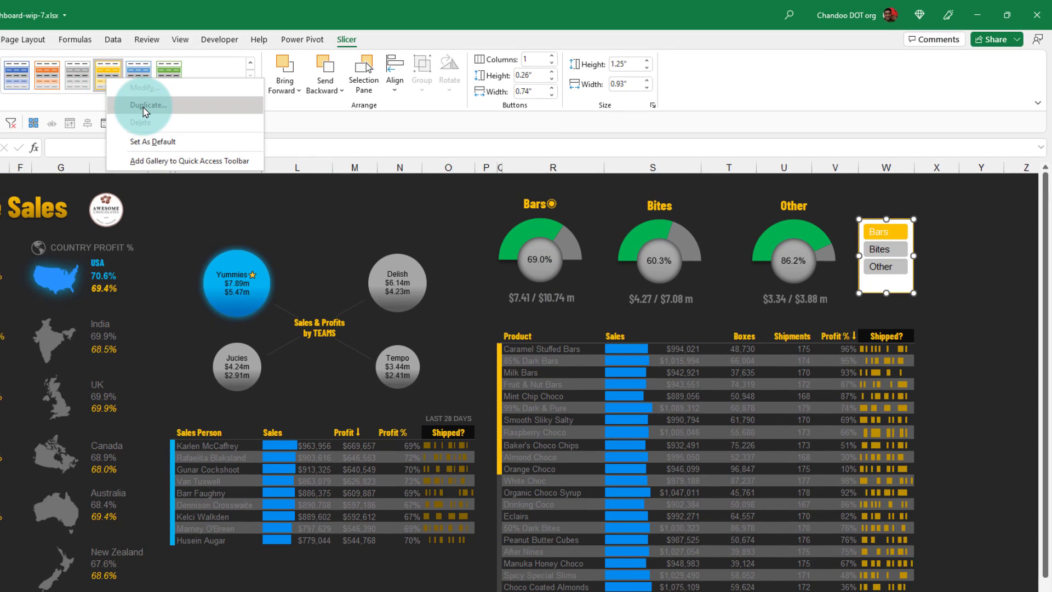
click(145, 113)
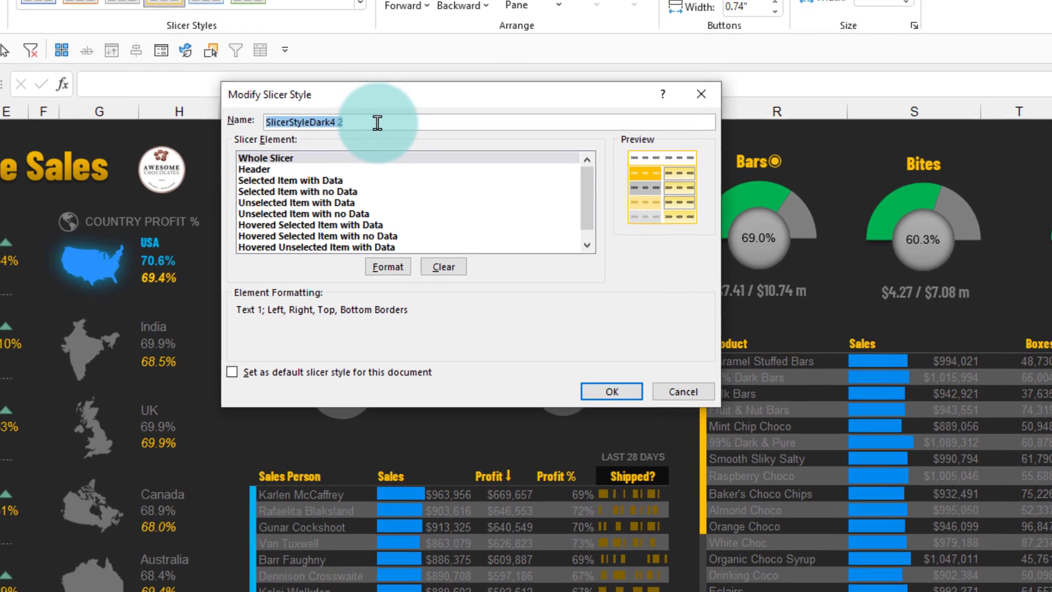
text(Slicer for DB)
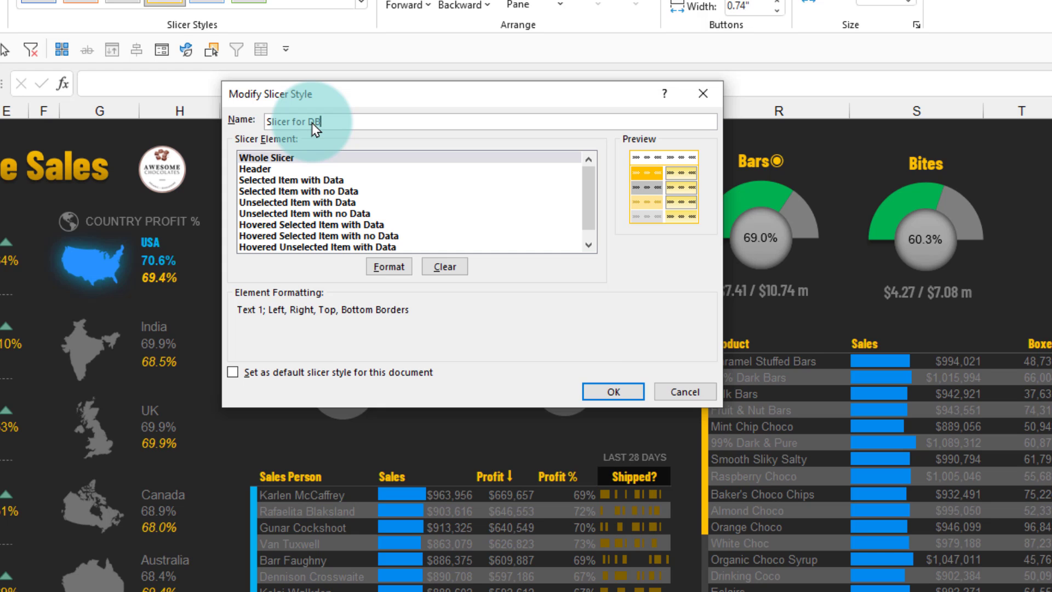
Give the Whole Slicer element of the Slicer for DB style a dark gray background fill
click(312, 158)
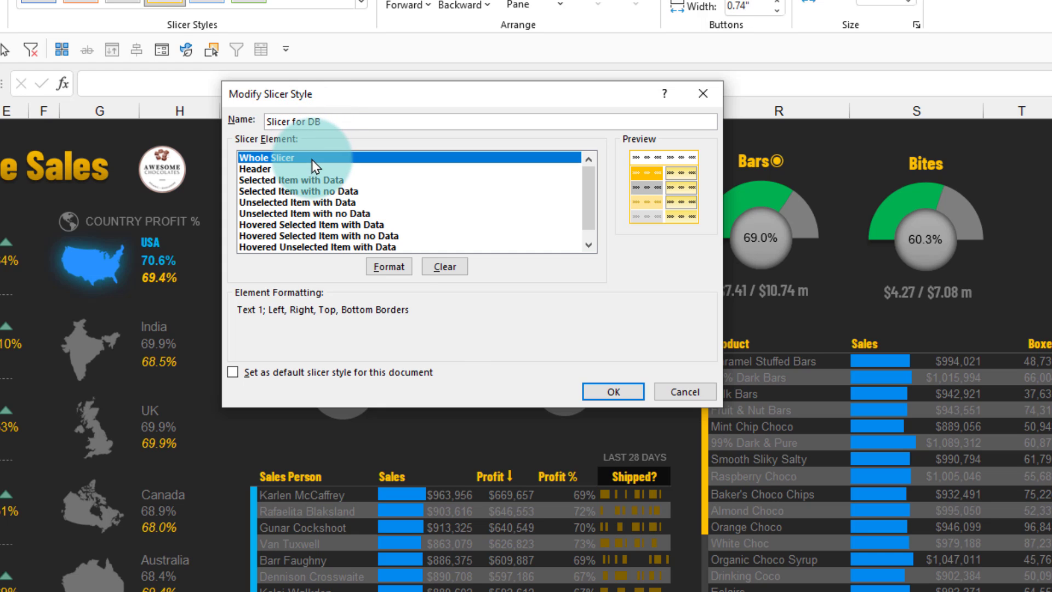
click(389, 268)
click(371, 58)
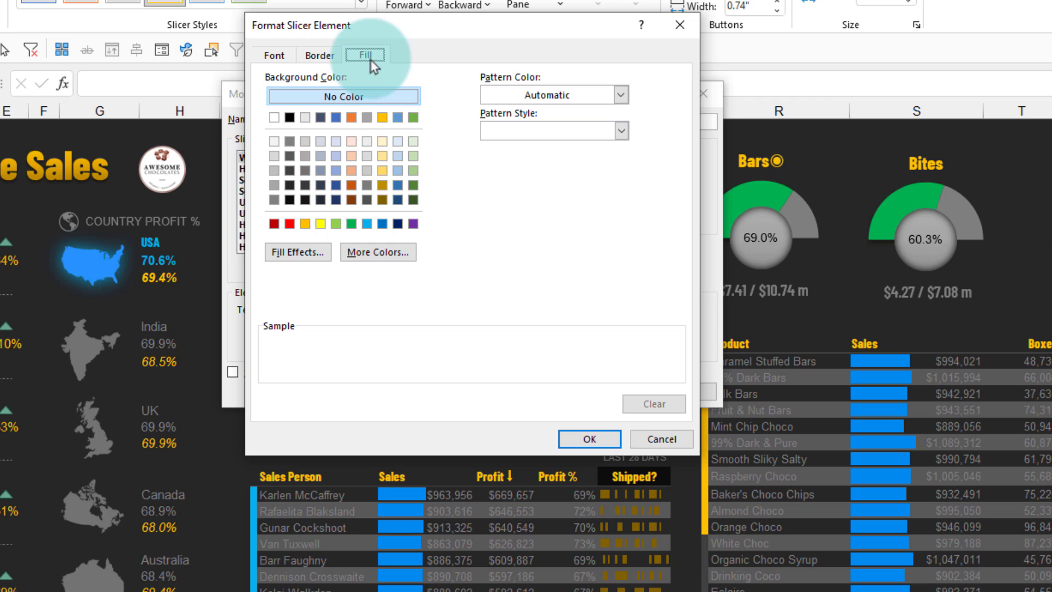
click(290, 185)
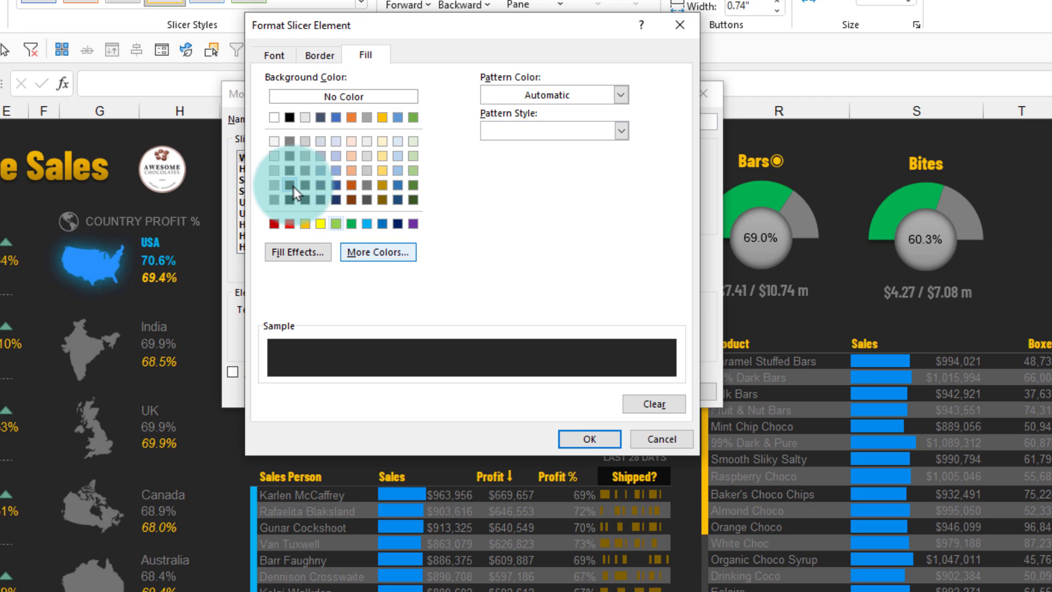
click(569, 436)
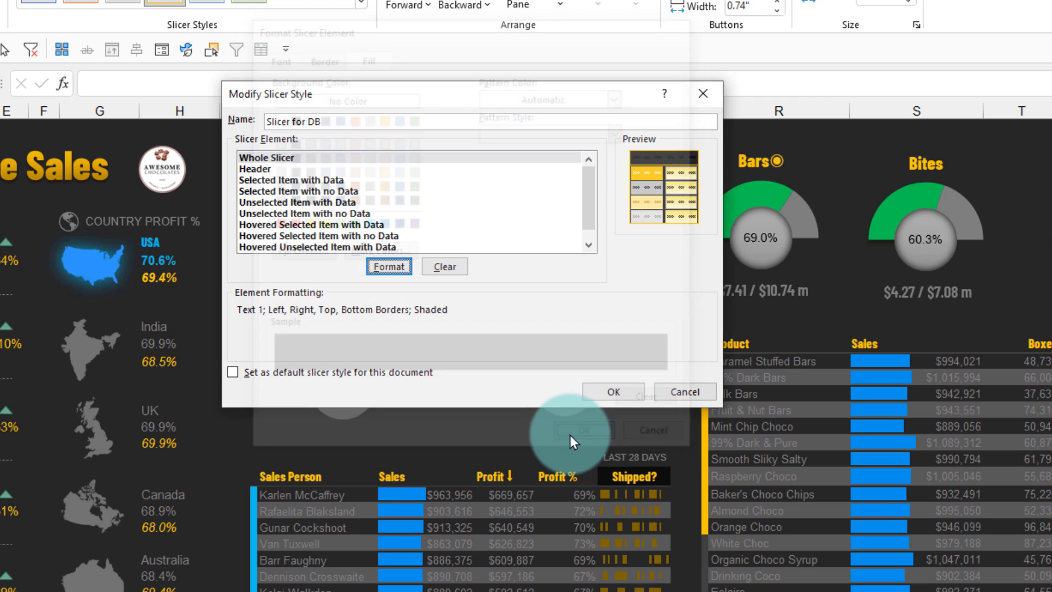
click(611, 391)
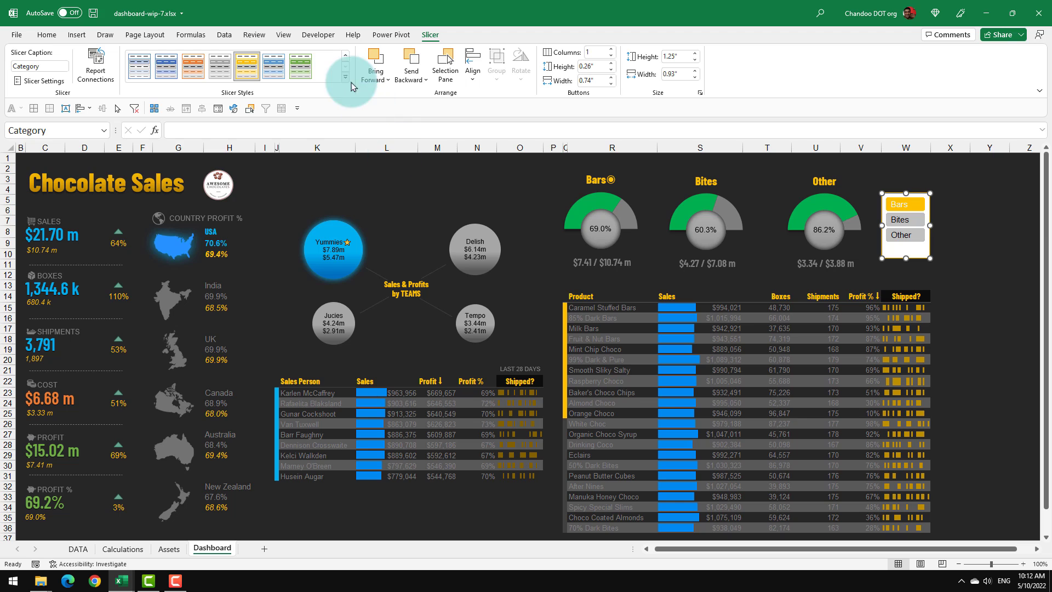
Apply the custom Slicer for DB style to the Category slicer
click(346, 78)
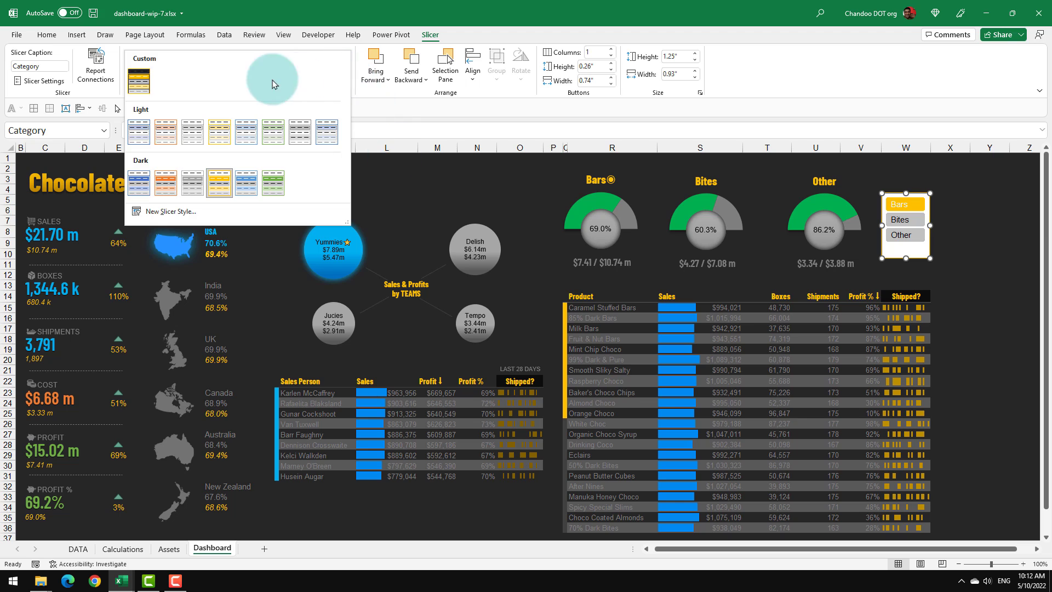
click(140, 83)
click(957, 271)
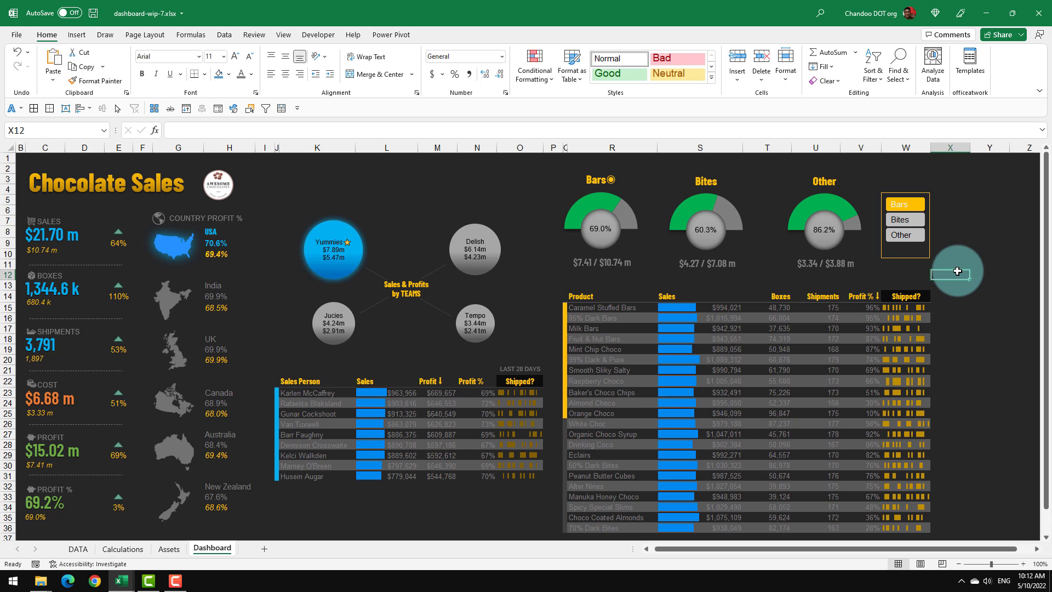
Modify the Category slicer's custom style so that the whole slicer has no border
click(906, 257)
click(430, 34)
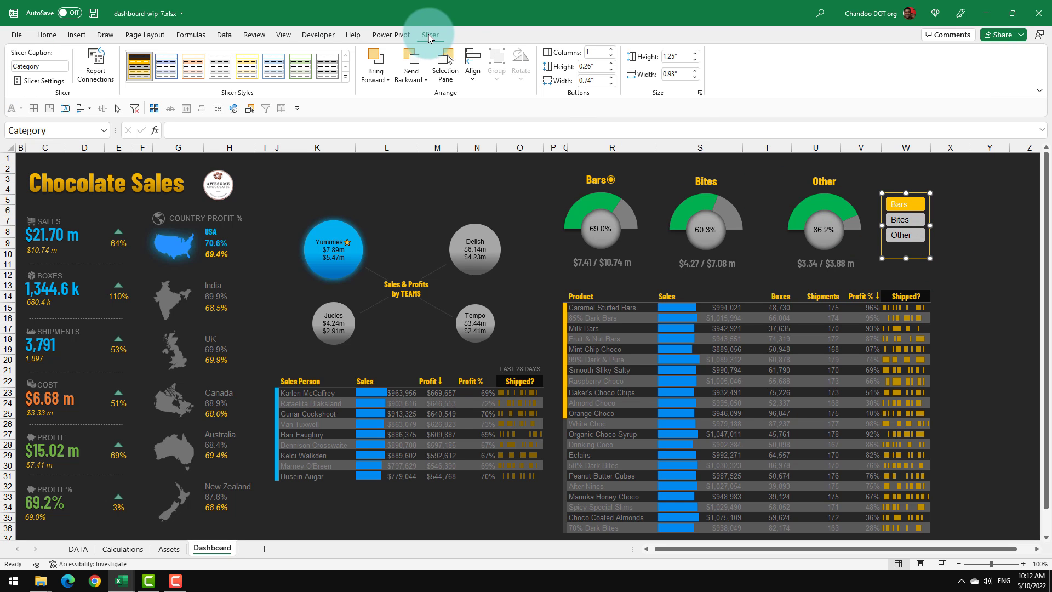
right_click(145, 65)
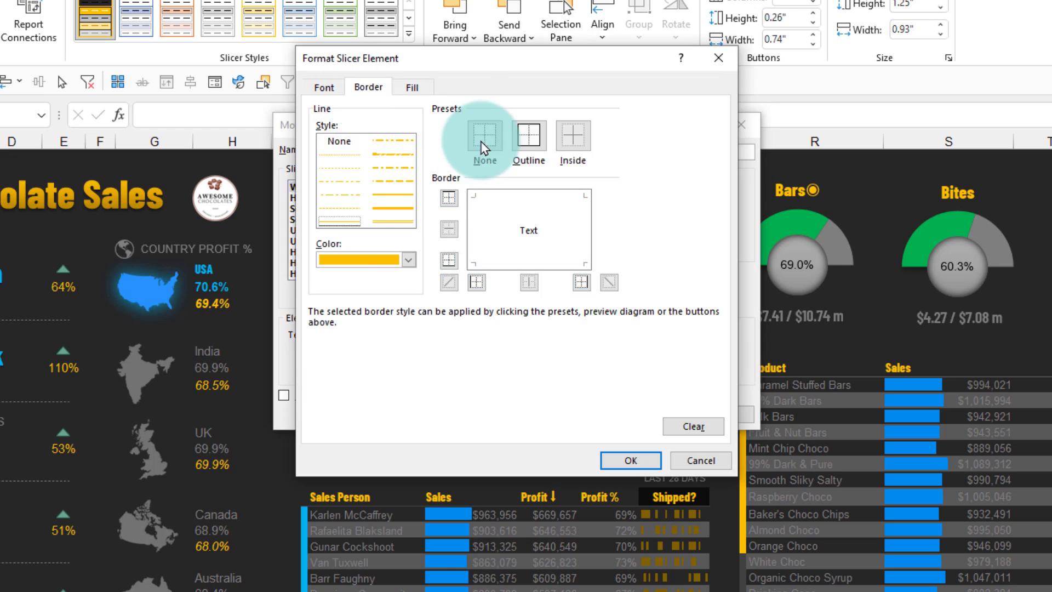
click(348, 112)
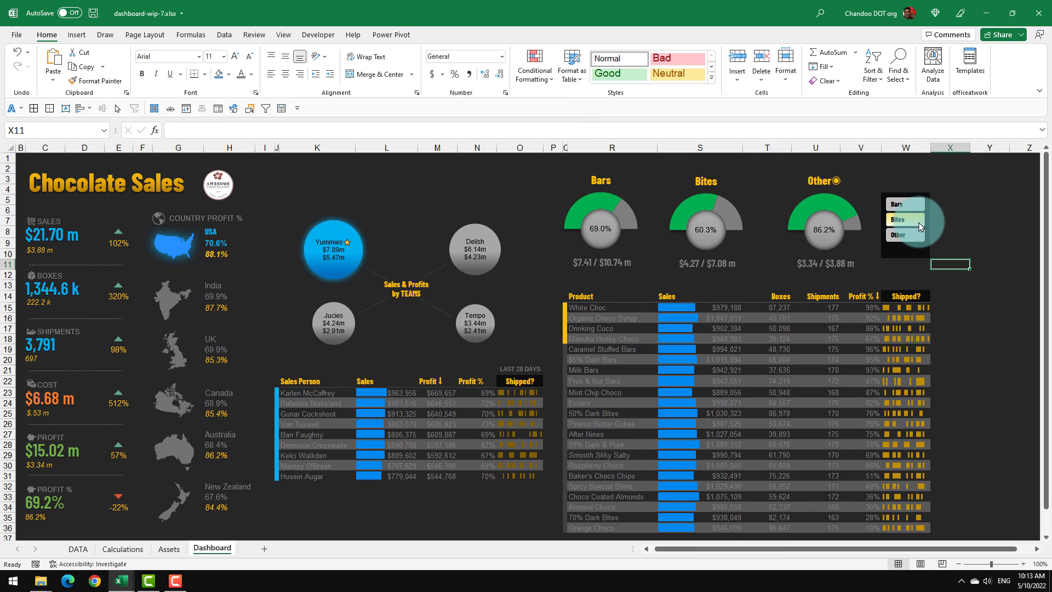
Filter the Category slicer to Bars and compare the dashboard with the finished one in dashboard-done.xlsx
click(910, 205)
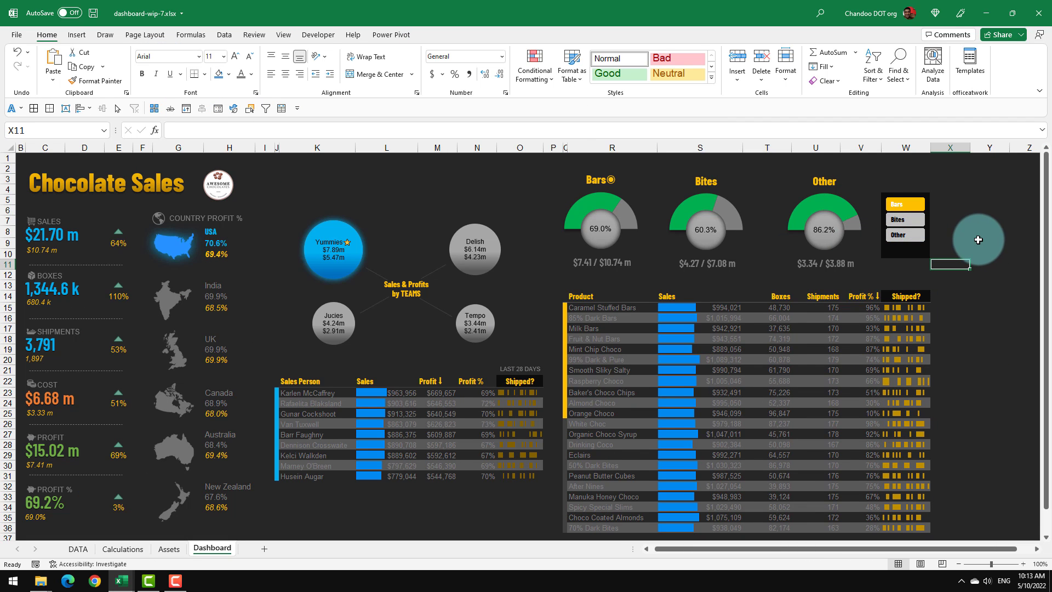
click(978, 240)
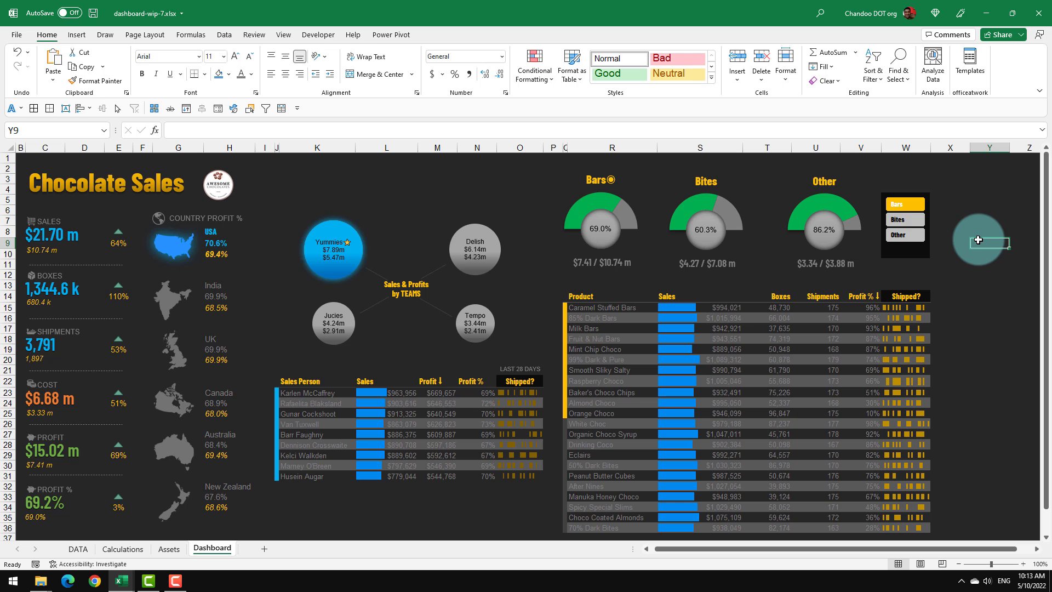
drag(0, 50, 734, 1)
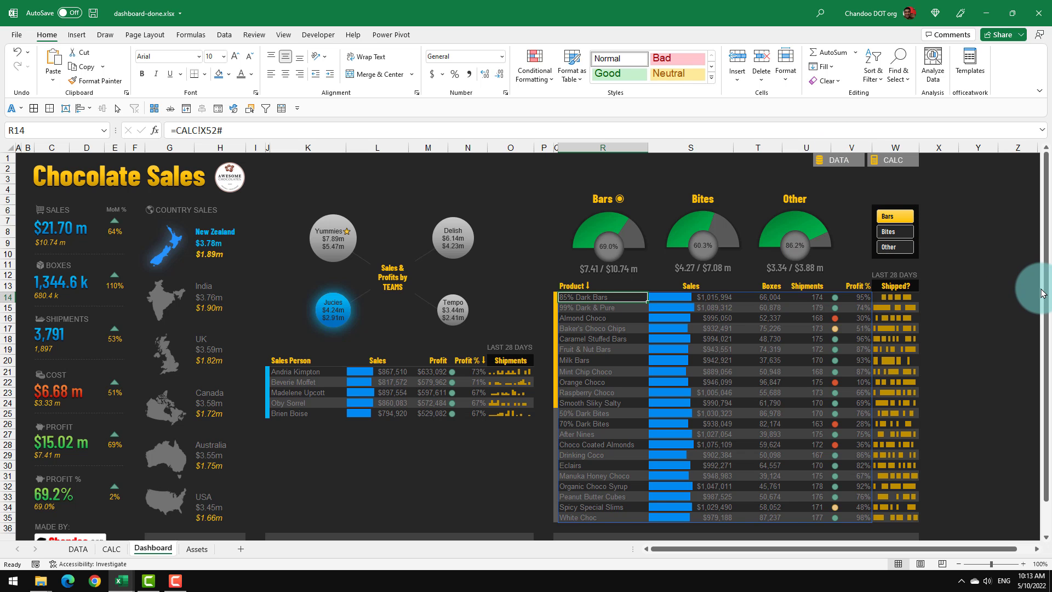
drag(723, 13, 0, 90)
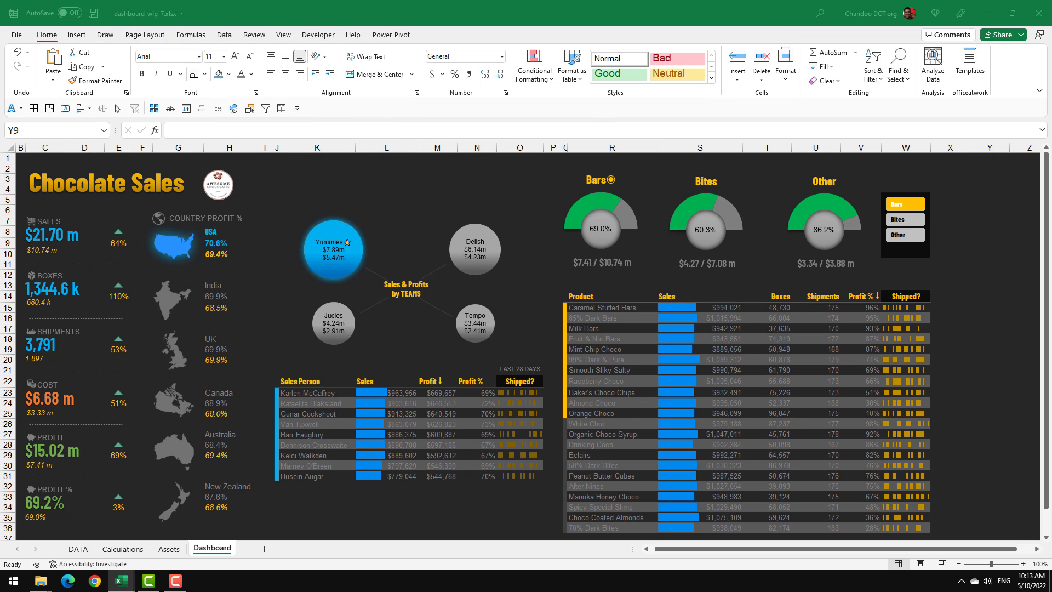
Select Bars, Bites and Other together in the Category slicer
scroll(999, 297, down, 5)
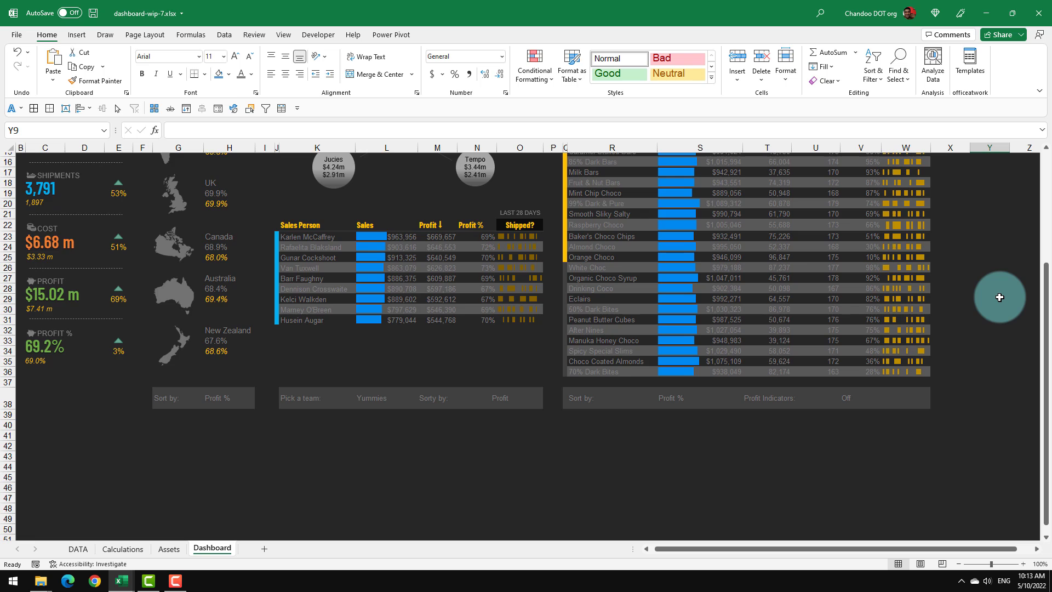
scroll(999, 297, up, 5)
click(905, 220)
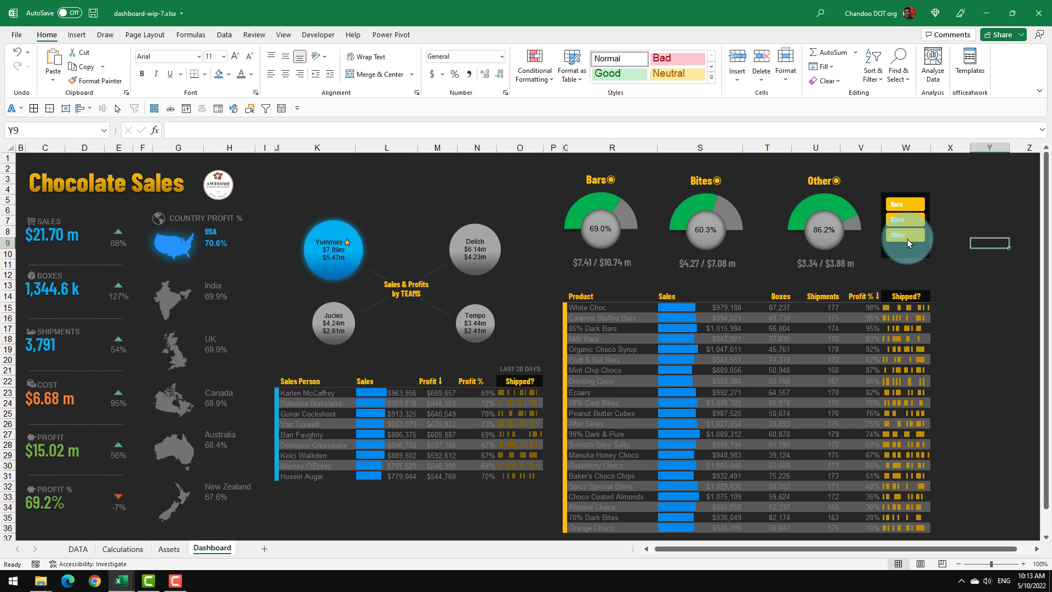
Set the country panel's sort option in cell H38 to Sales
scroll(751, 294, down, 2)
click(221, 493)
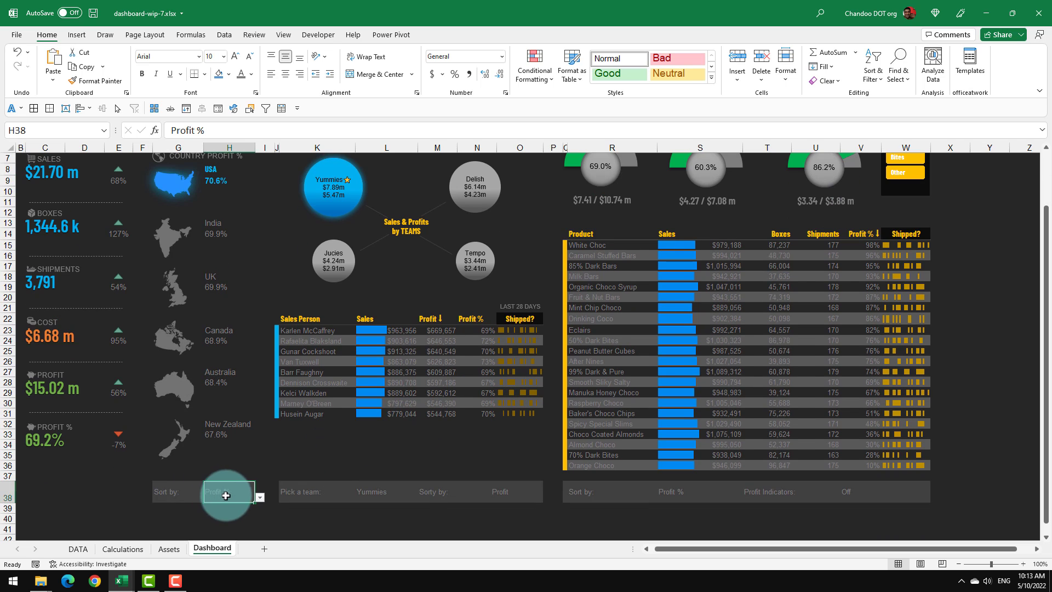
click(259, 498)
click(243, 507)
scroll(248, 480, up, 2)
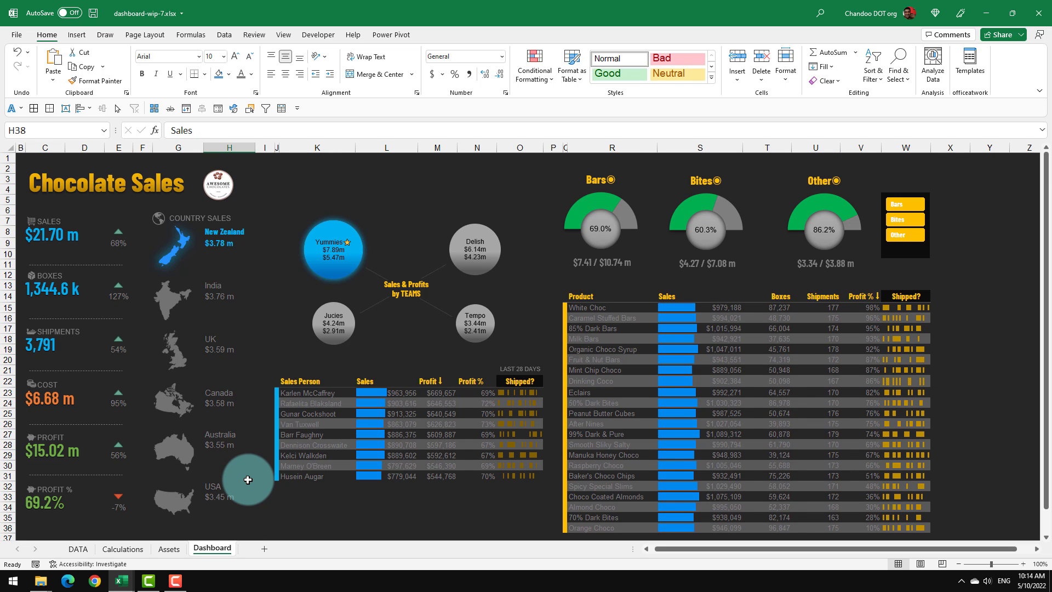
Set the team choice in cell L38 to Delish for the sales person table
scroll(247, 480, down, 2)
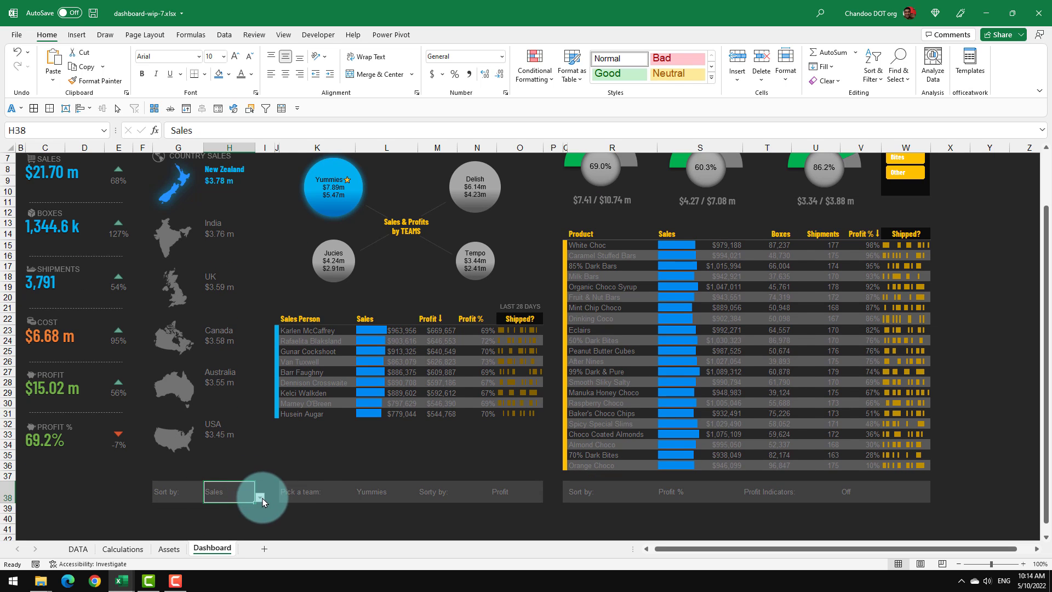
click(261, 498)
click(378, 491)
click(422, 496)
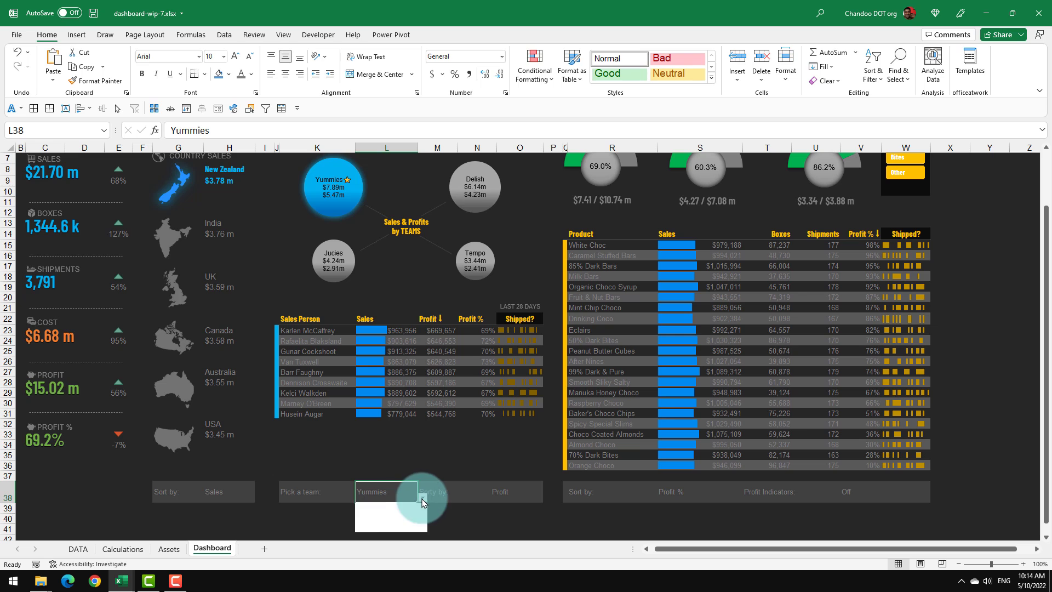
click(396, 510)
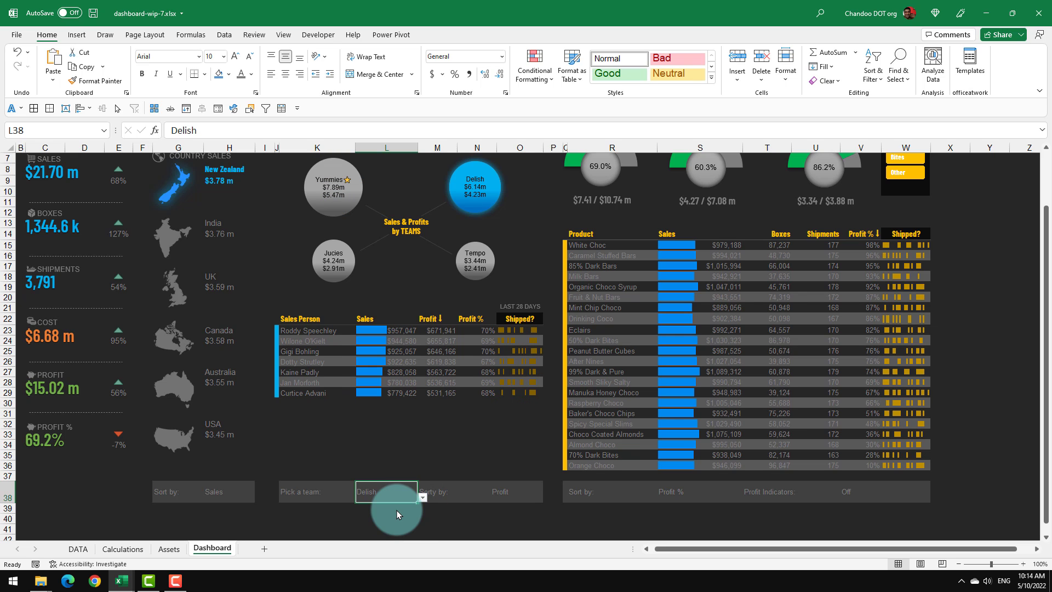
scroll(396, 511, up, 1)
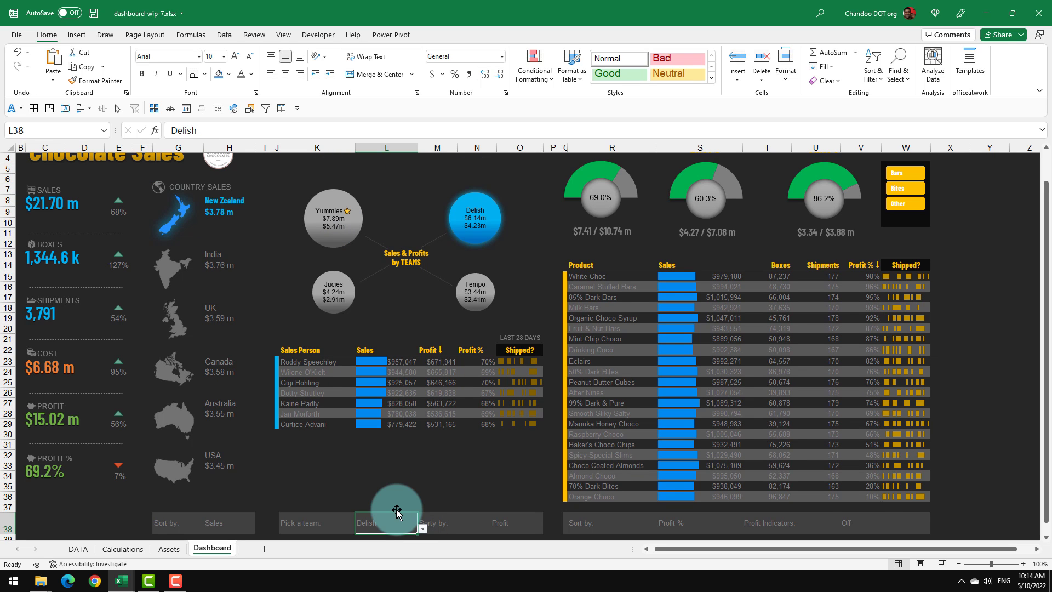
scroll(696, 419, up, 1)
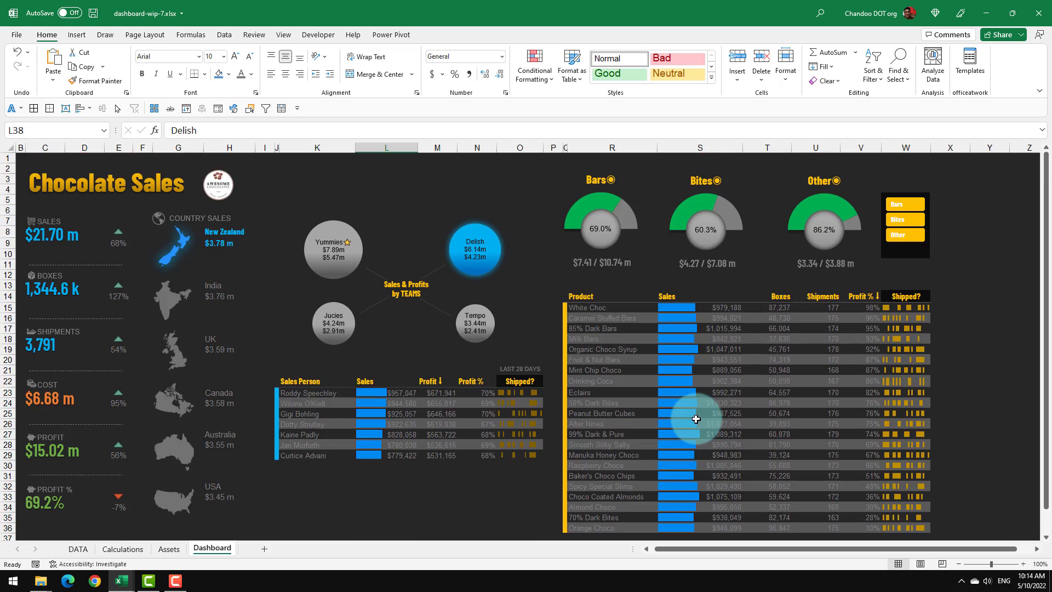